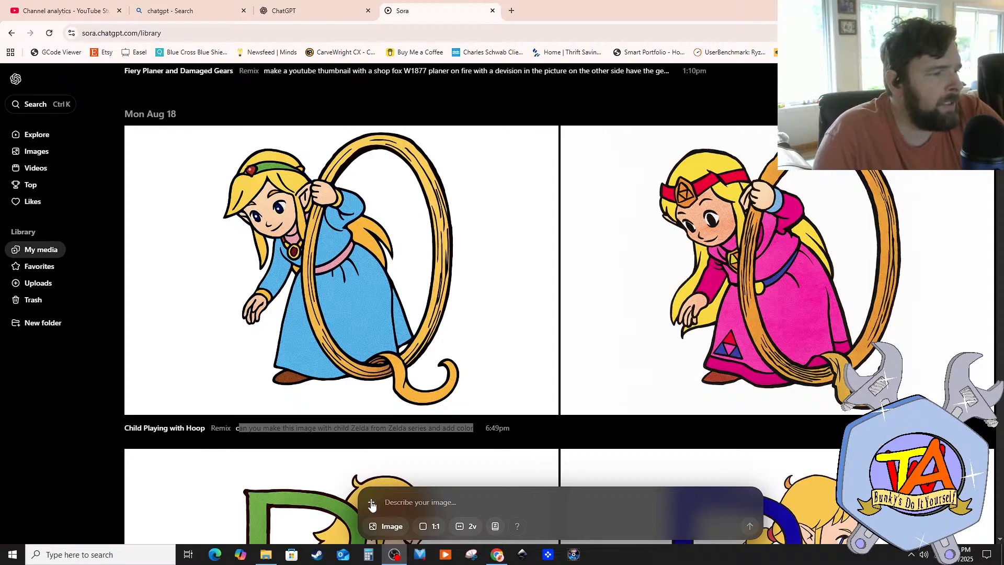
Step: Attach r.PNG from the Border Wall paper folder on this device as the source image for a new generation
click(371, 502)
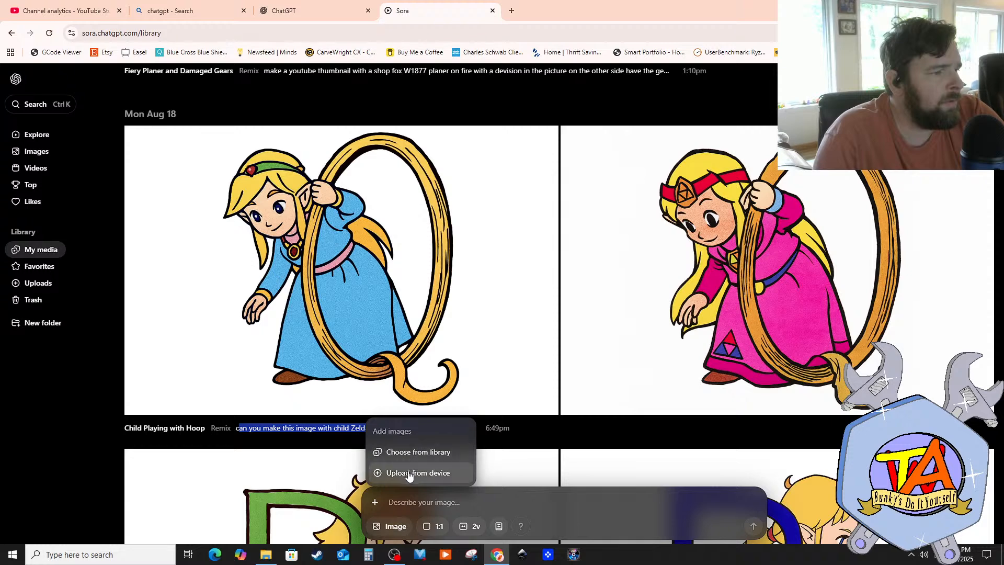
click(409, 474)
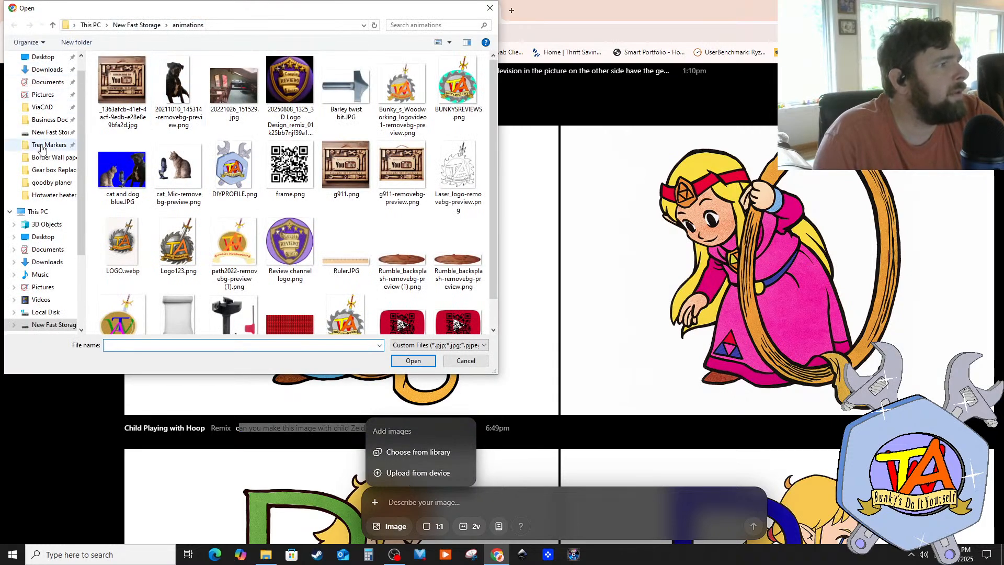
click(50, 157)
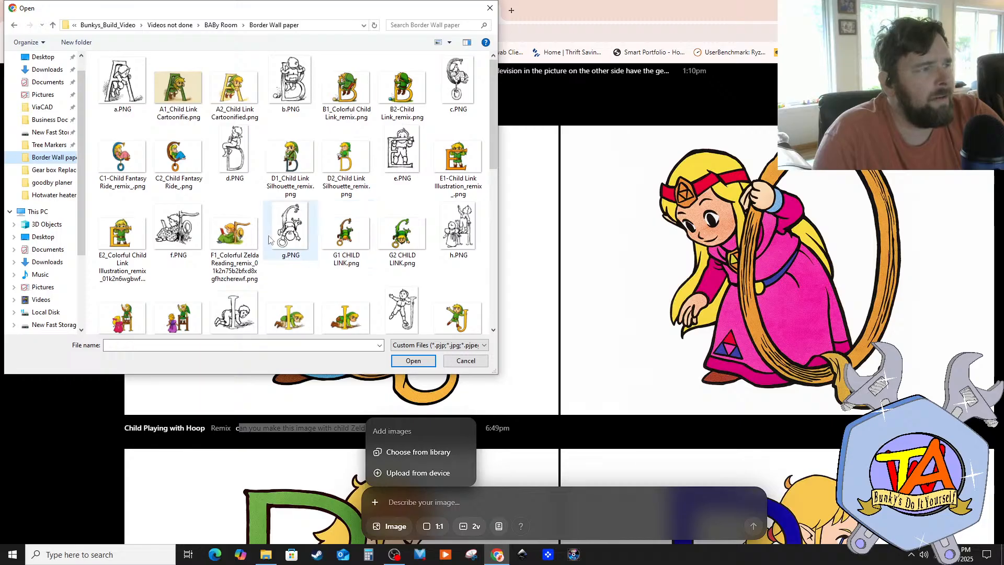
scroll(312, 227, down, 3)
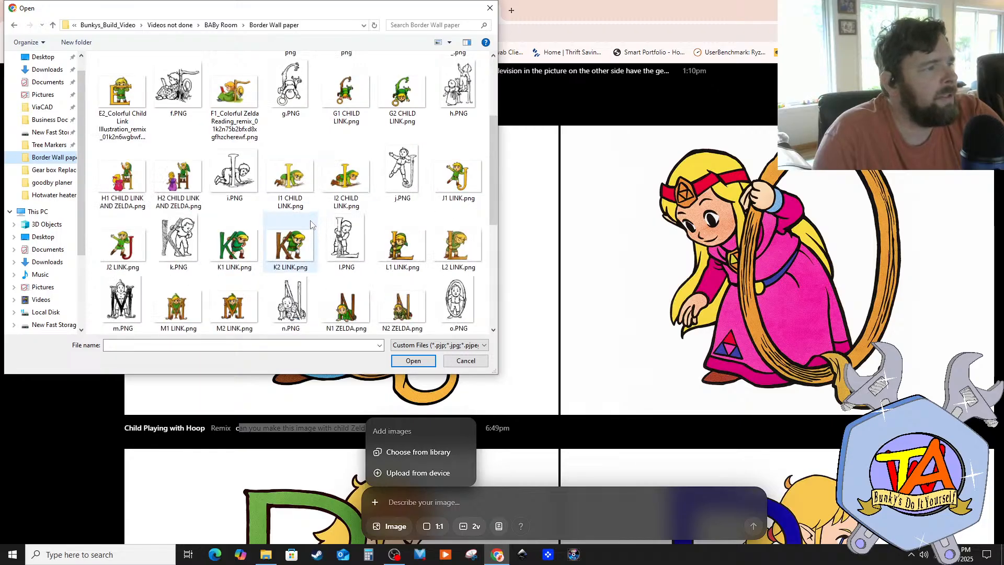
scroll(310, 221, down, 3)
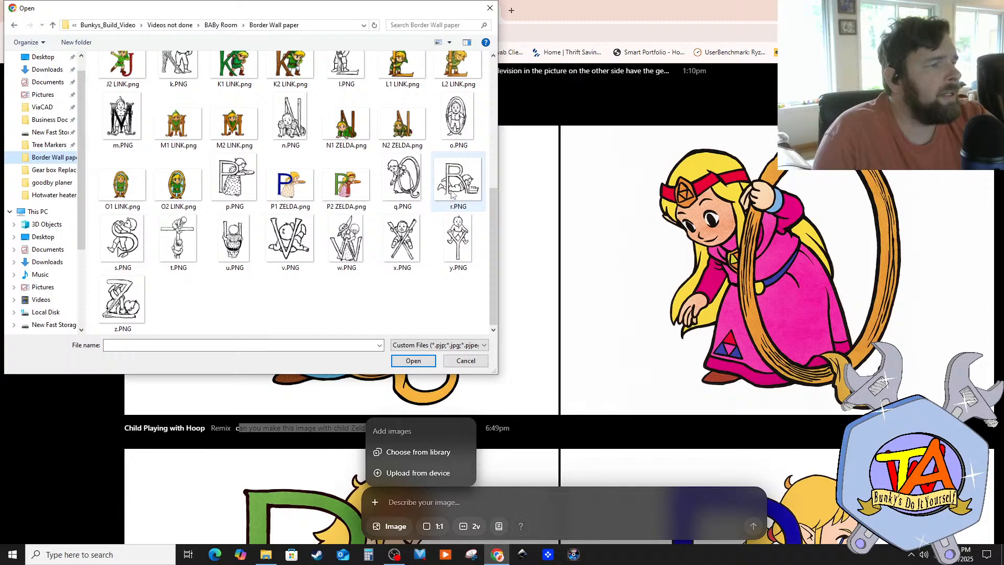
click(459, 190)
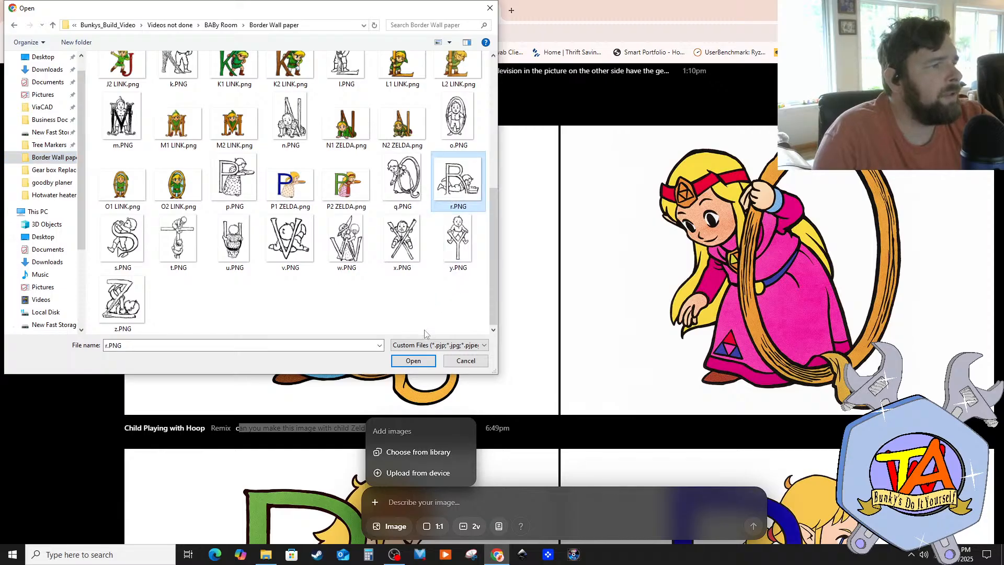
click(417, 362)
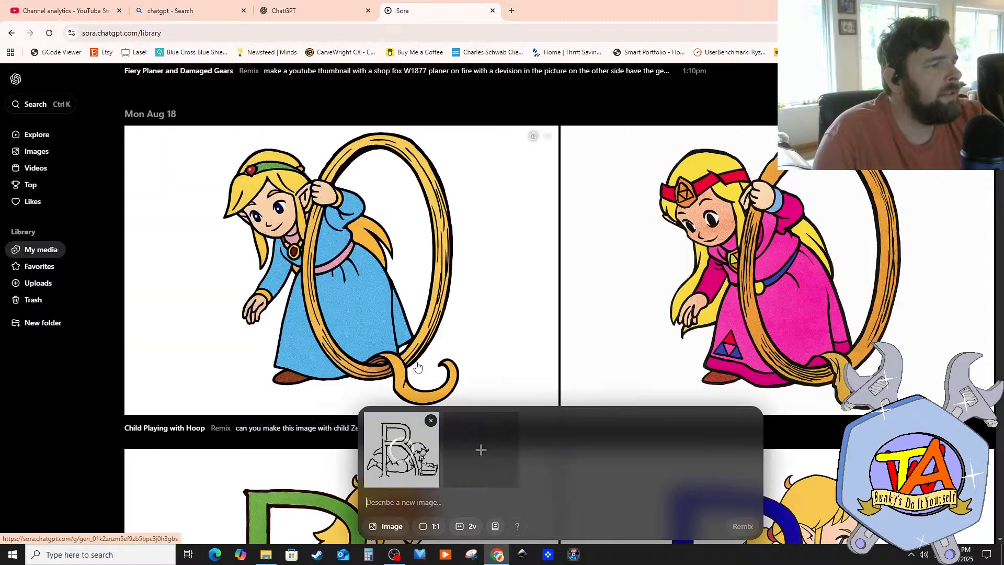
Step: Generate a remix with the copied prompt changed to "an you make this image with child link from Zelda series and add color"
right_click(413, 499)
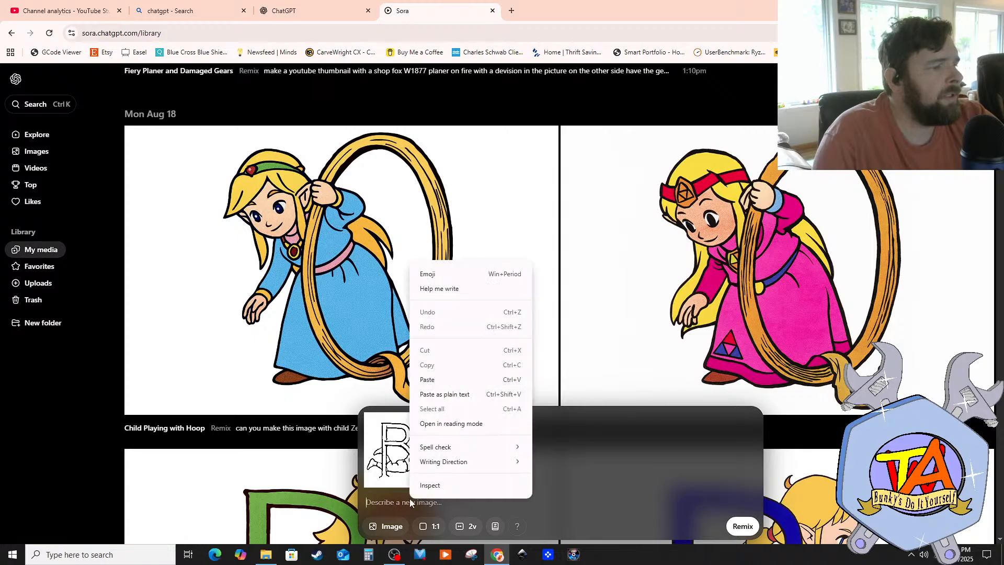
click(446, 380)
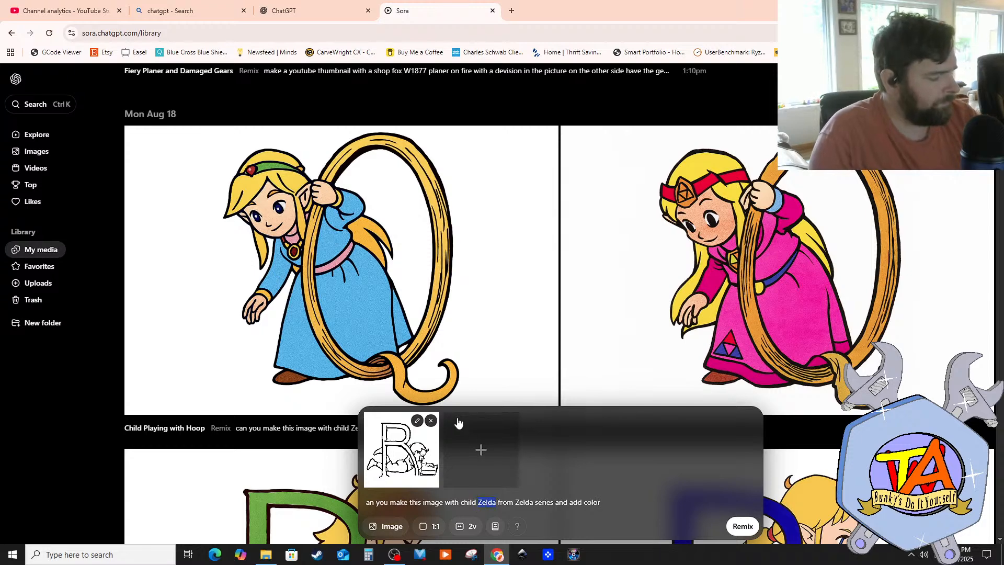
text(link)
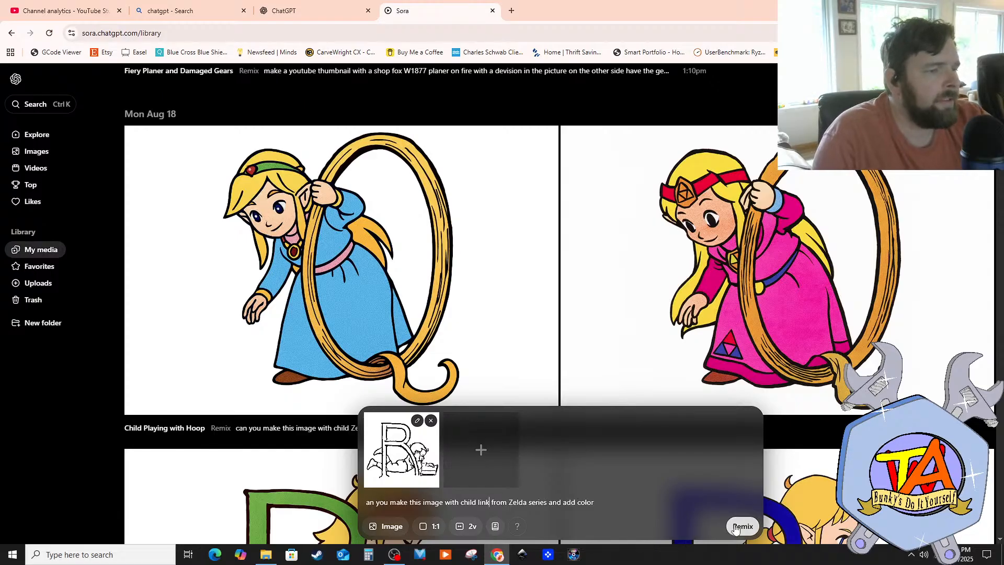
click(742, 527)
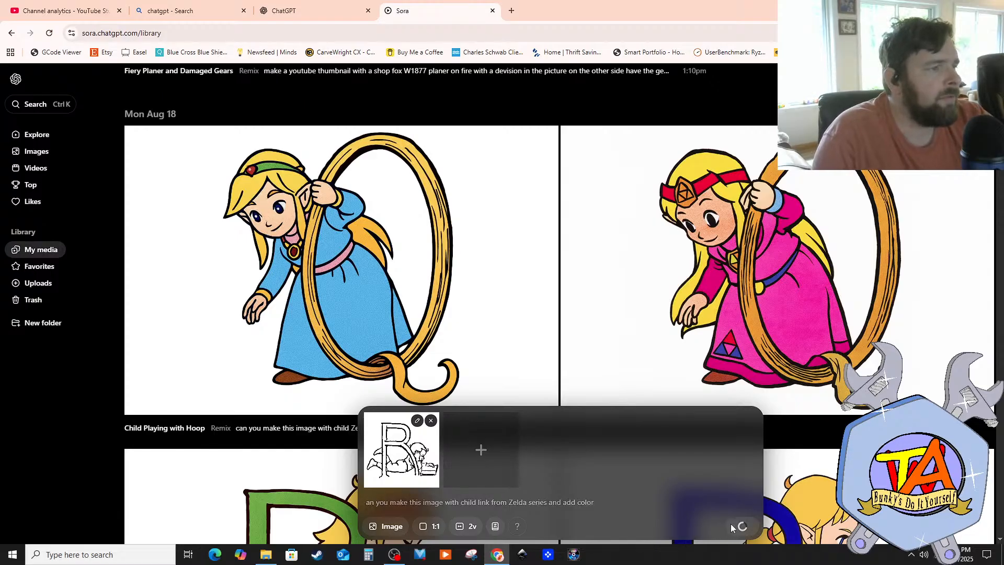
scroll(390, 332, up, 5)
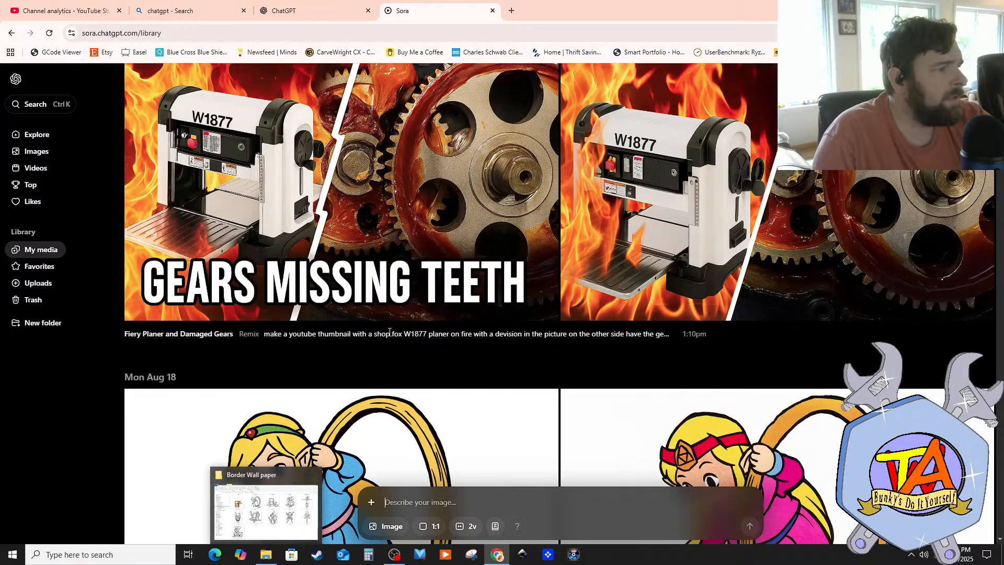
scroll(390, 333, up, 10)
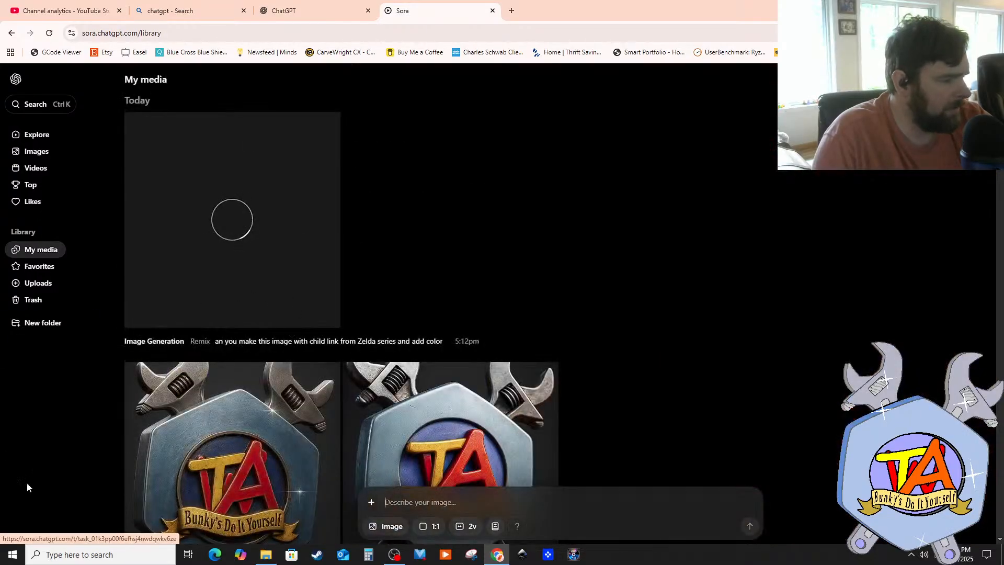
Step: Switch to File Explorer and arrange the Border Wall paper folder, at the letter Q drawing, beside a new Downloads window
click(262, 558)
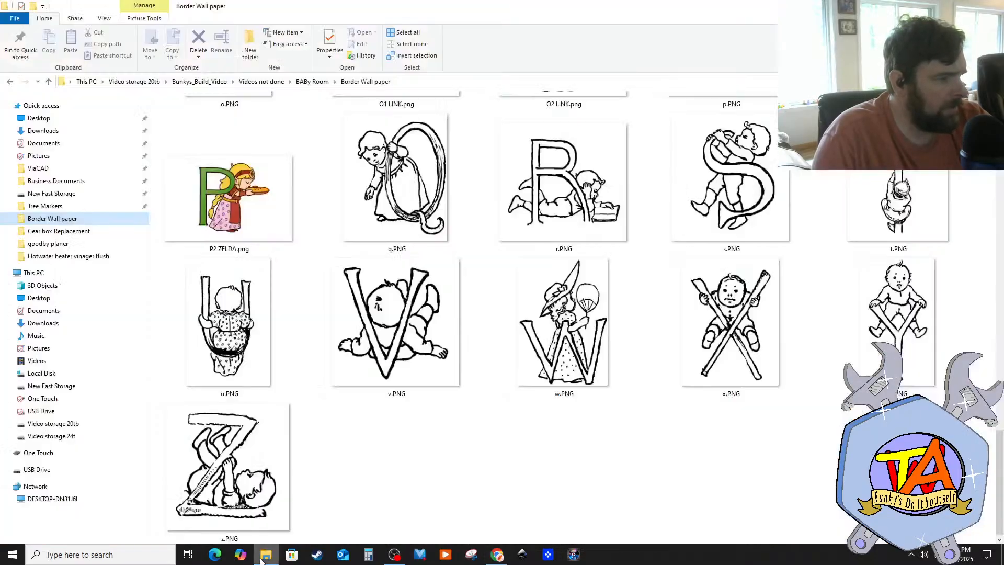
right_click(51, 133)
click(96, 167)
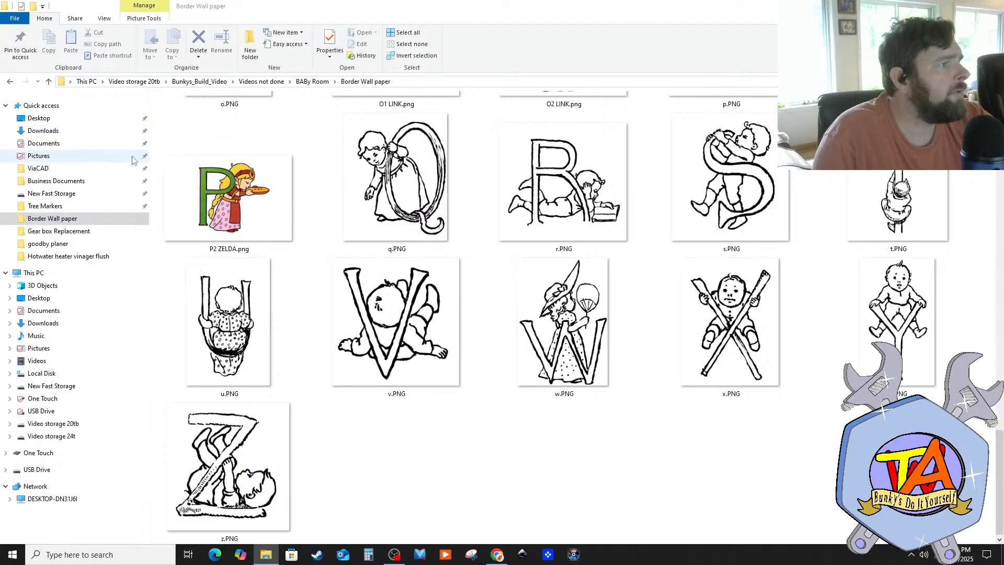
key(super+Right)
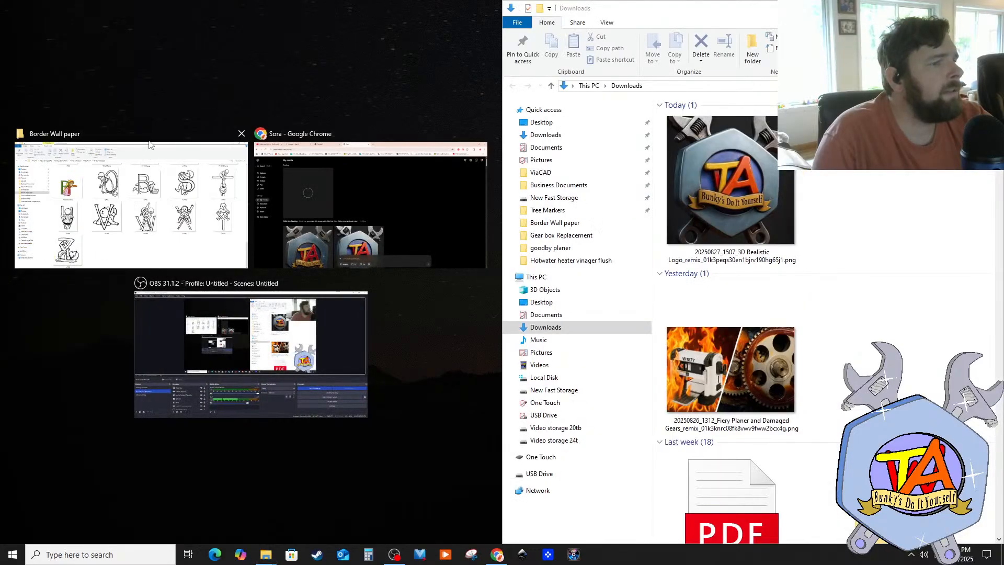
click(156, 141)
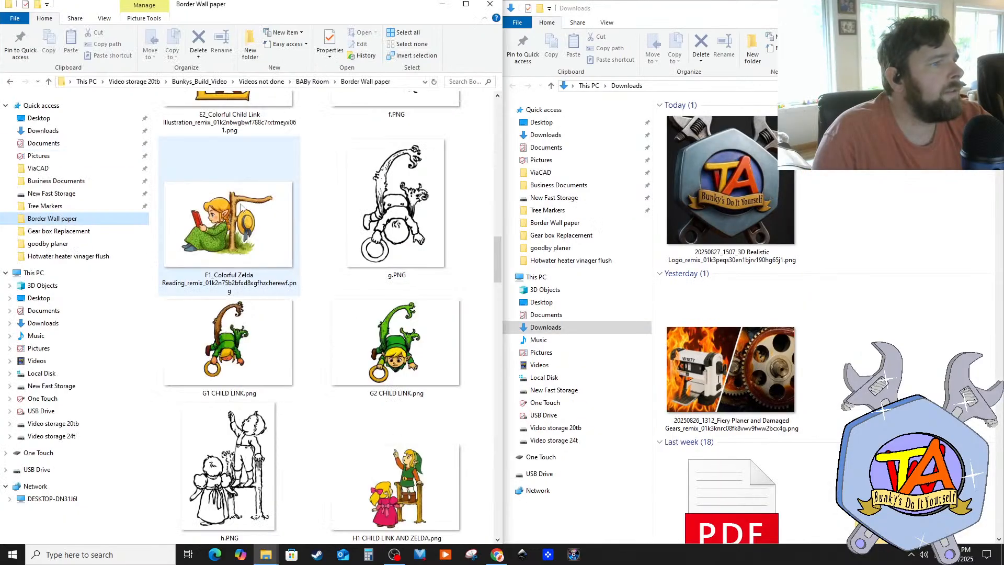
scroll(391, 343, down, 15)
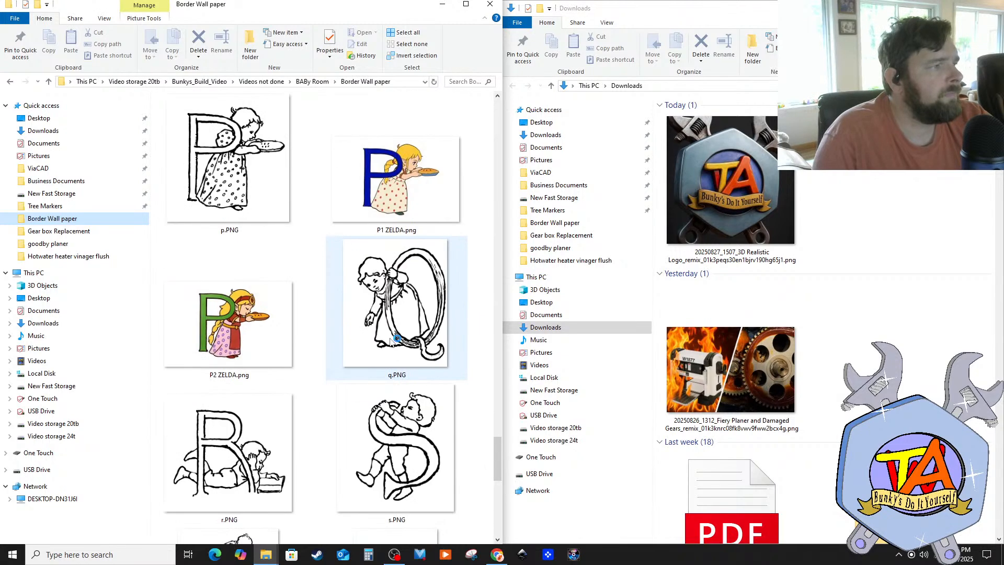
Step: Look through the Border Wall paper and Downloads folders for coloured versions of the letter Q drawing
scroll(392, 355, down, 5)
scroll(395, 372, up, 5)
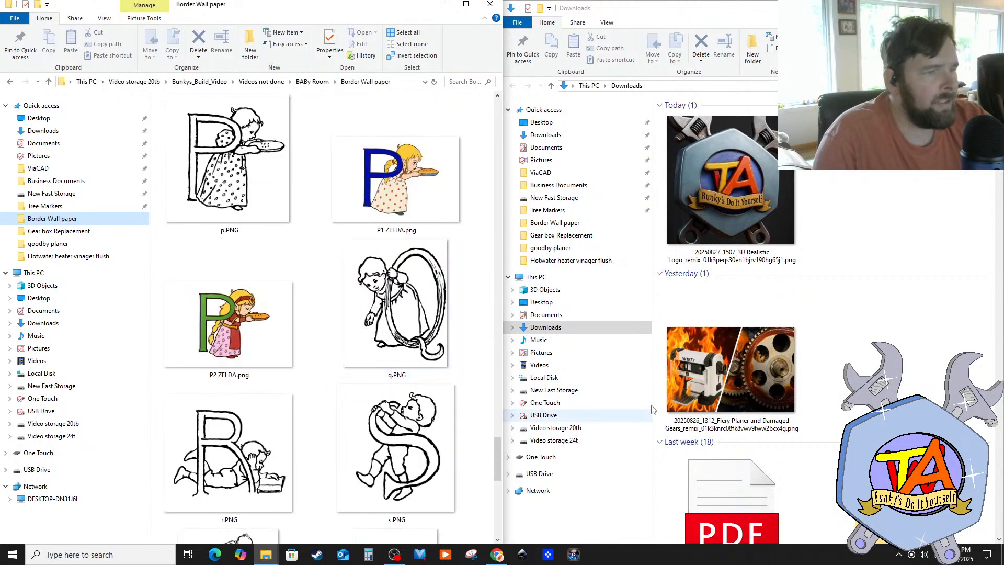
scroll(899, 325, down, 5)
scroll(895, 326, up, 5)
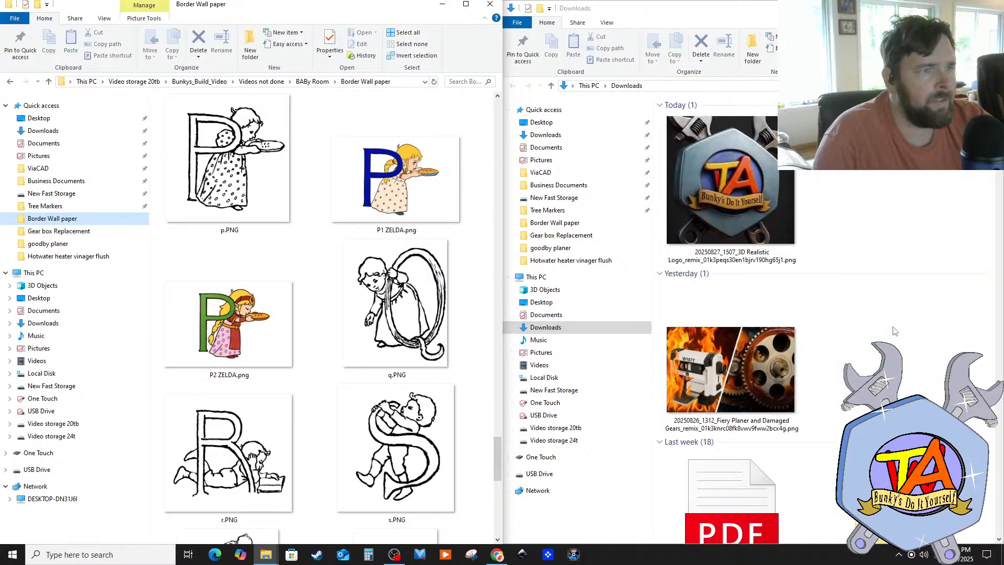
scroll(889, 331, down, 2)
scroll(889, 330, down, 10)
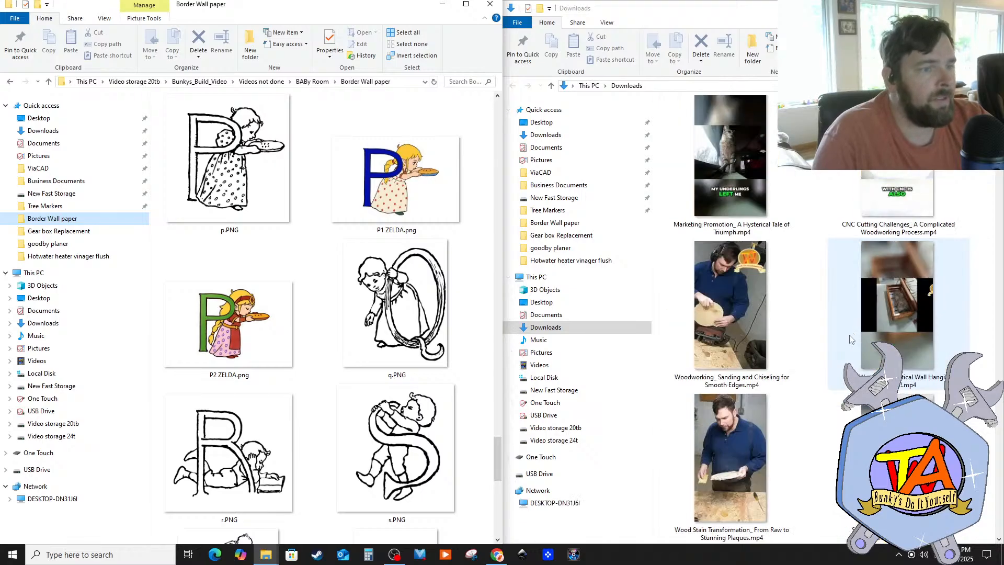
scroll(841, 339, down, 10)
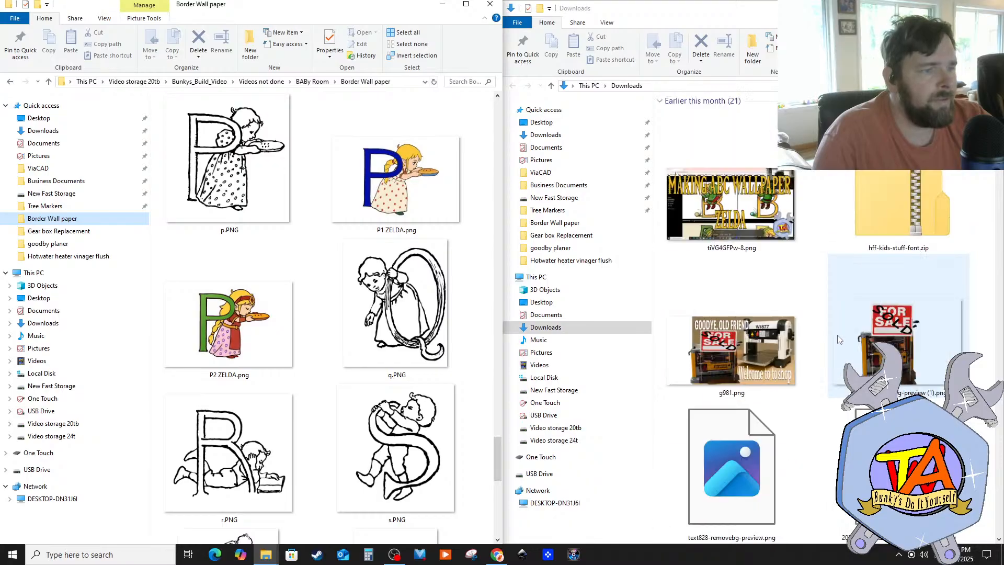
scroll(838, 338, down, 1)
scroll(838, 337, down, 8)
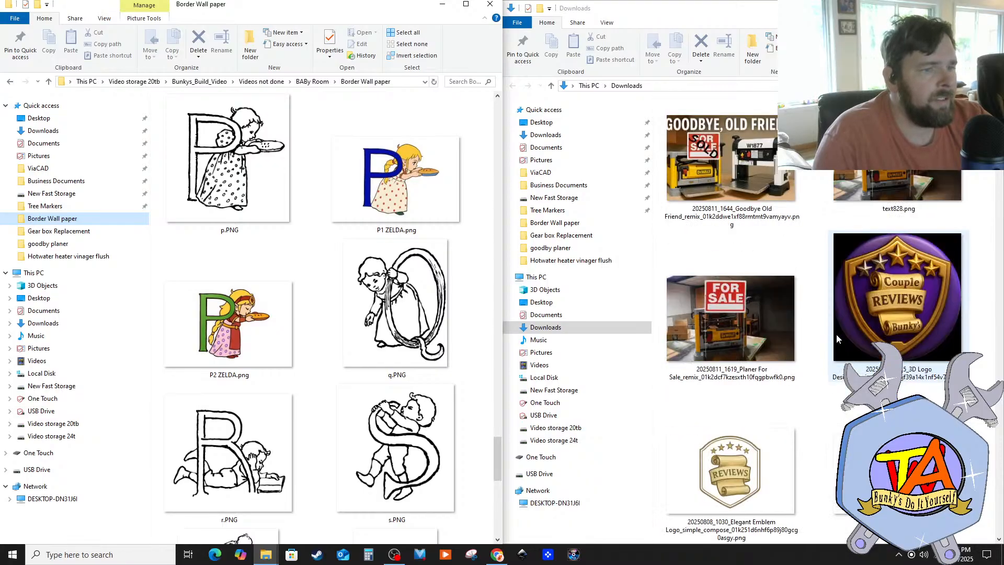
scroll(839, 339, down, 10)
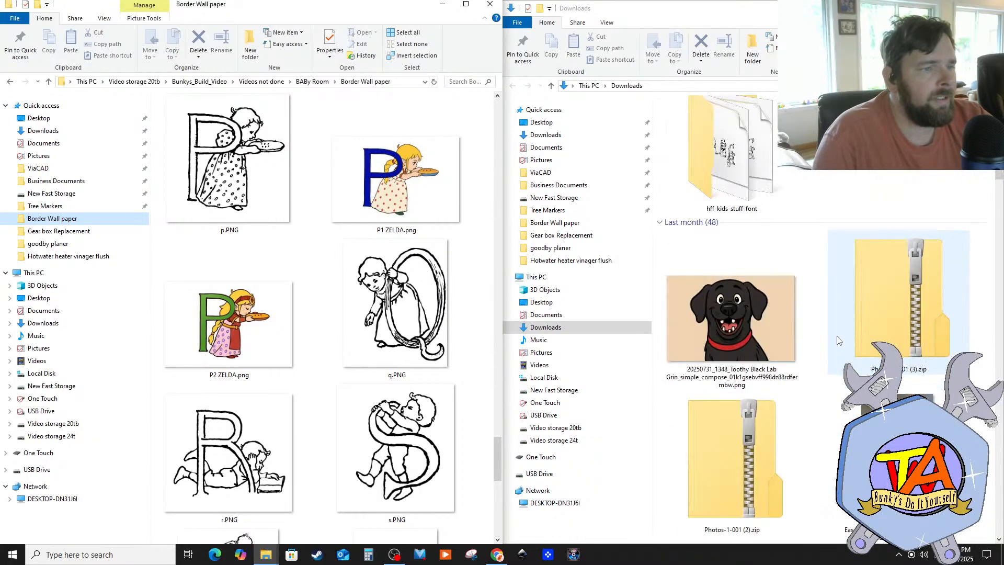
scroll(838, 340, down, 10)
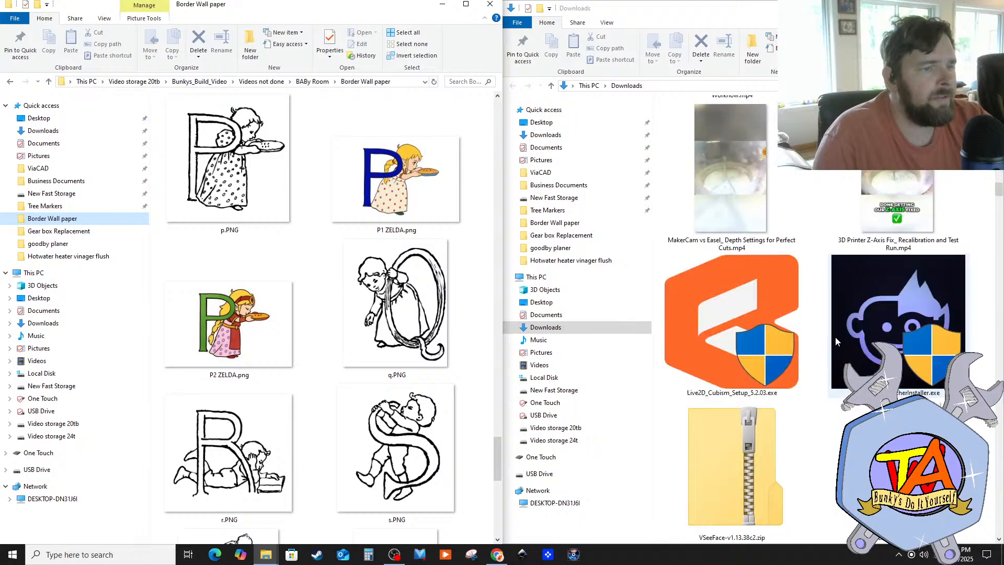
scroll(837, 341, down, 10)
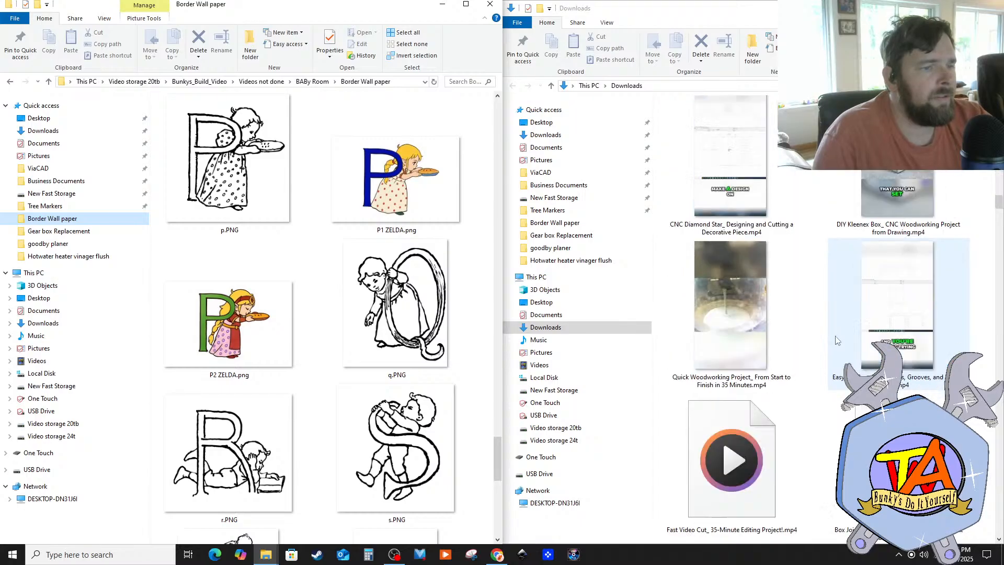
scroll(837, 340, down, 10)
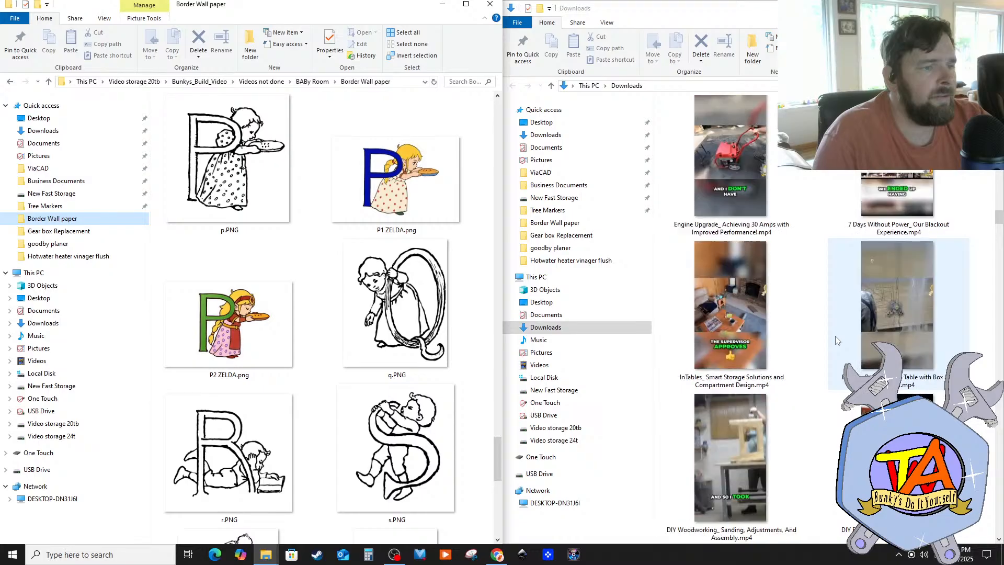
scroll(836, 341, up, 20)
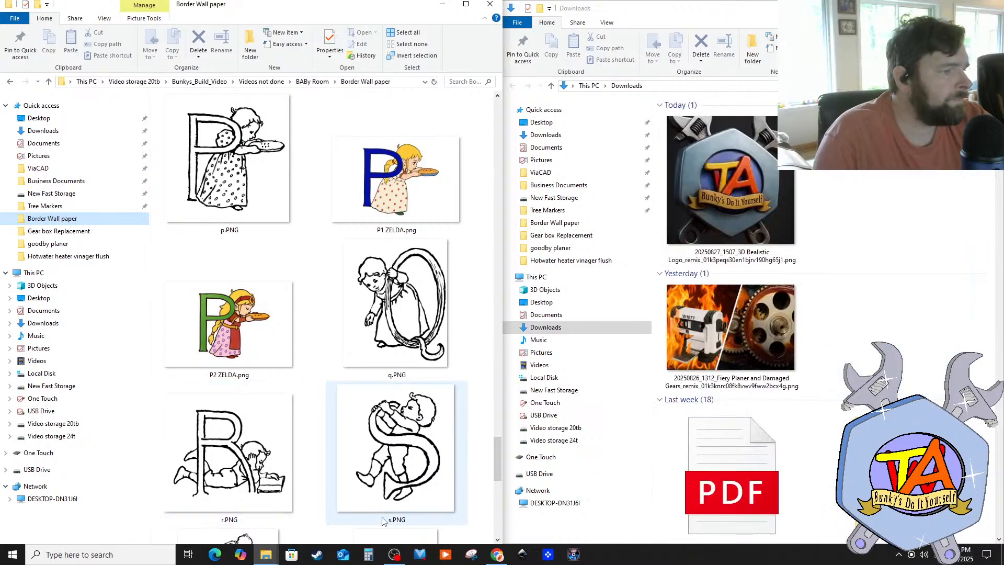
Step: Switch back to Sora and download both Zelda letter Q images from the Mon Aug 18 "Child Playing with Hoop" set
click(495, 556)
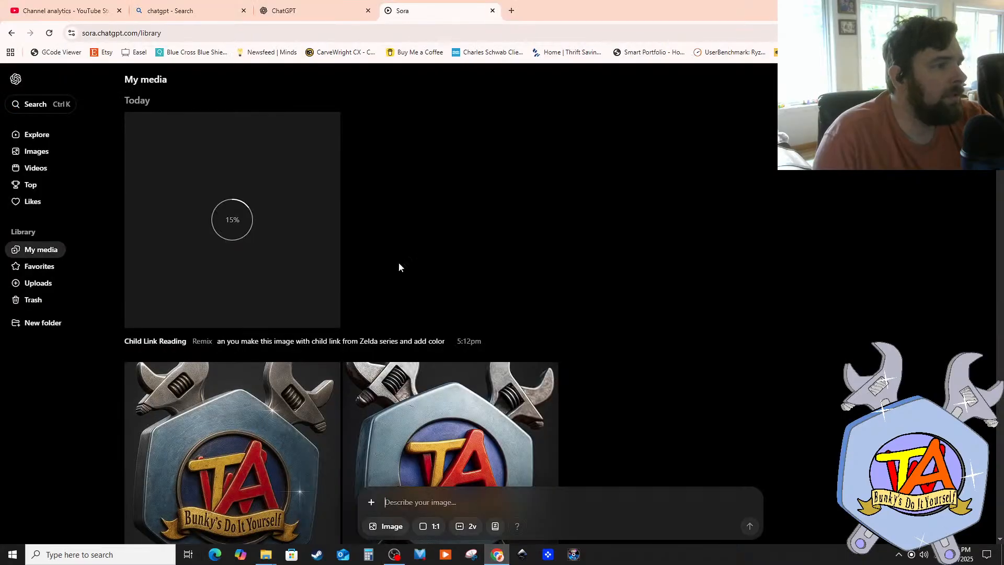
scroll(680, 282, down, 5)
scroll(663, 298, down, 10)
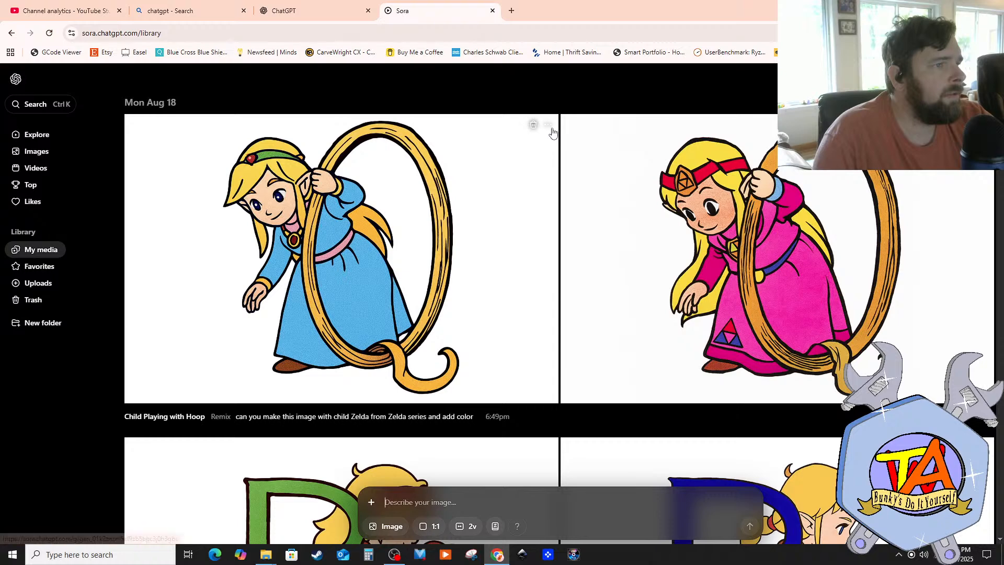
click(548, 125)
click(478, 192)
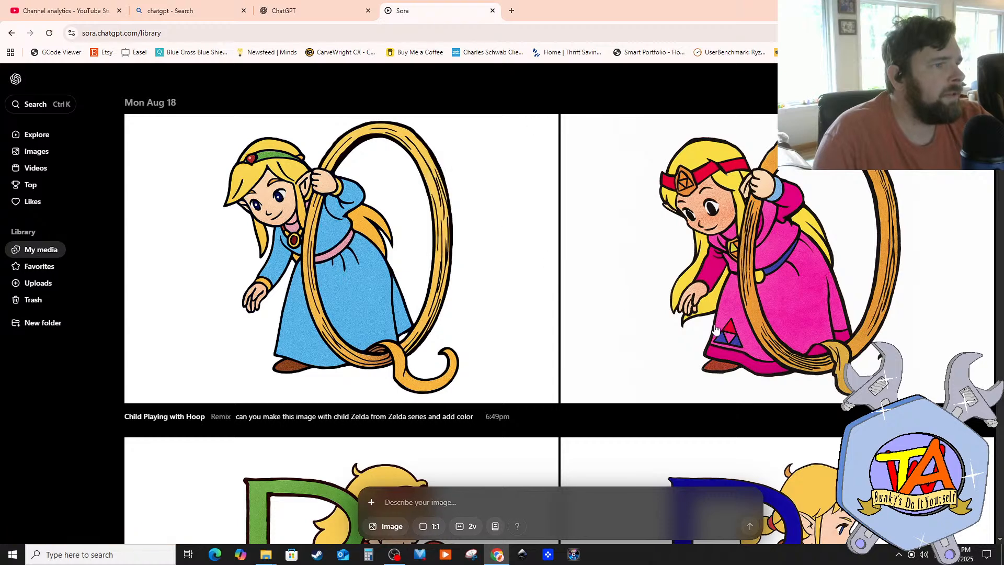
click(984, 125)
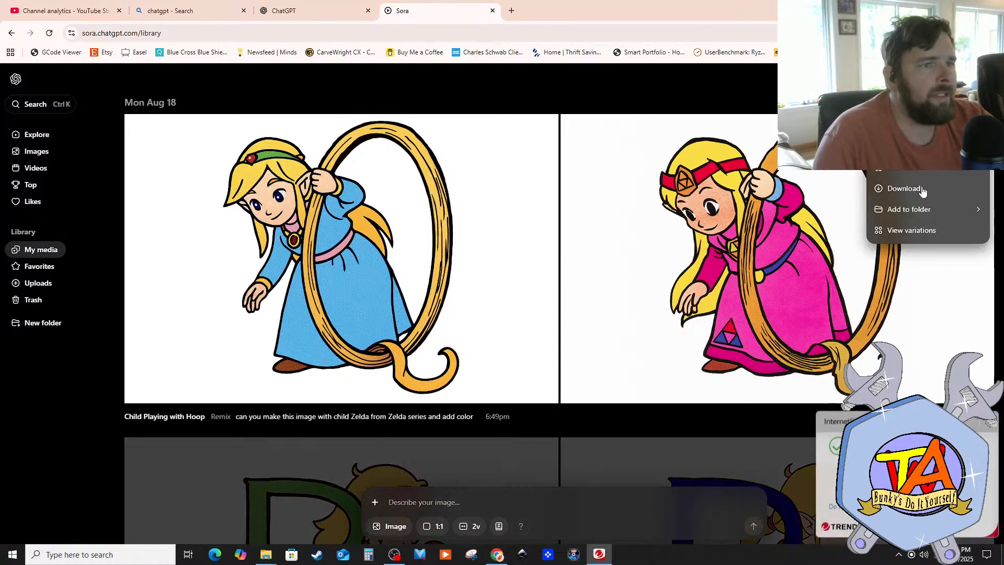
click(903, 195)
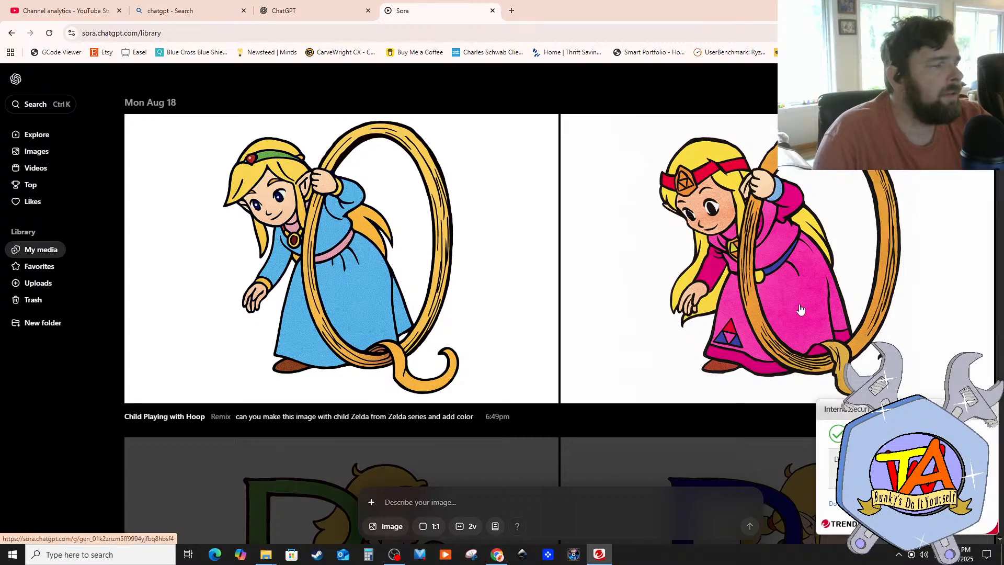
Step: Switch to the ChatGPT start page, checking the chatgpt search page it was reached from
click(291, 12)
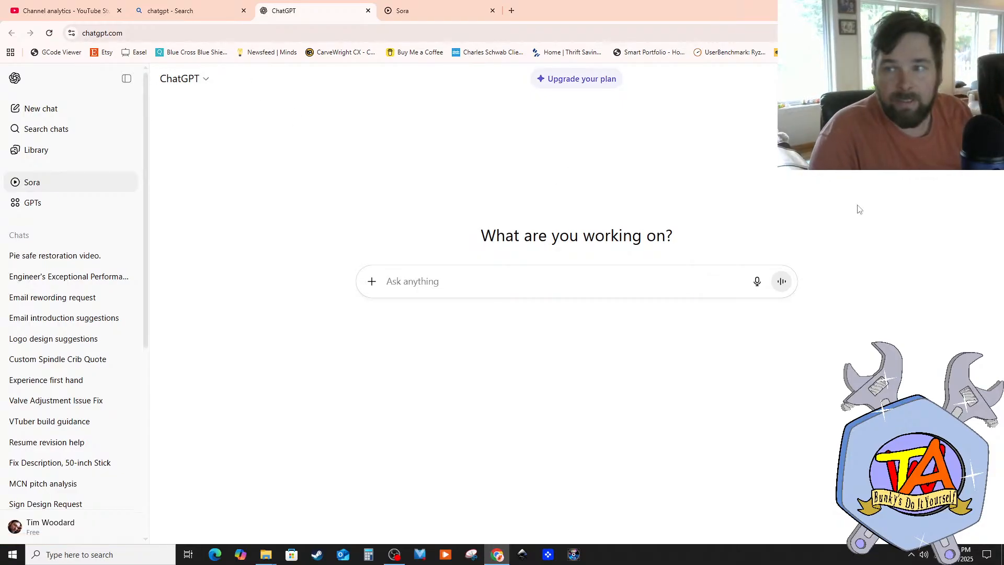
click(174, 18)
click(322, 17)
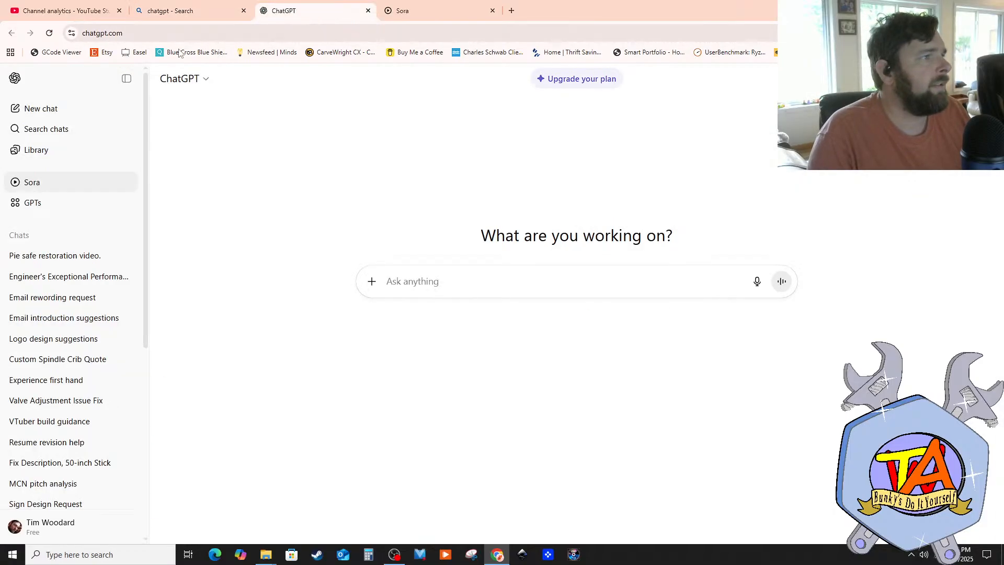
Step: Open Sora from ChatGPT and show its My media library
click(32, 112)
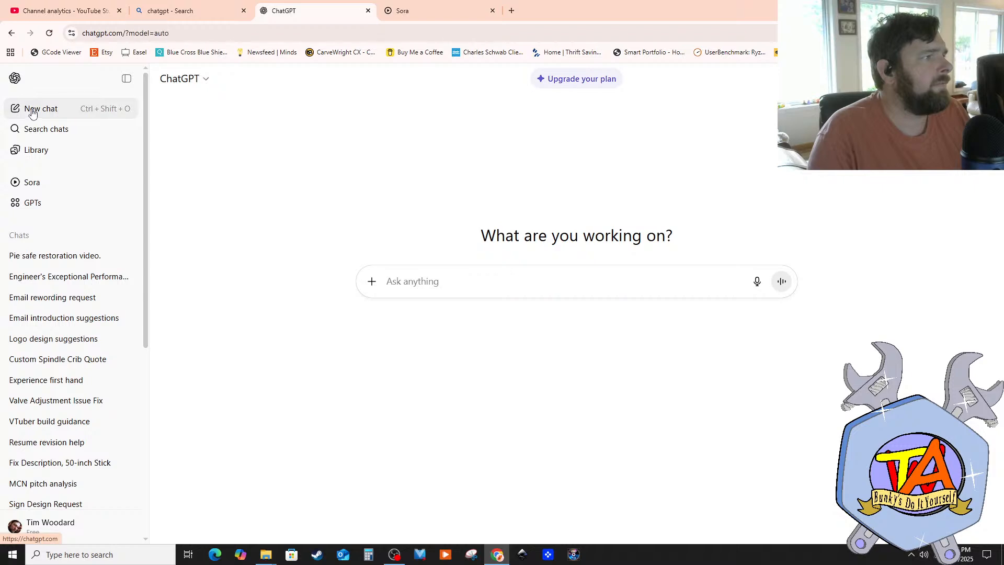
click(34, 128)
click(35, 155)
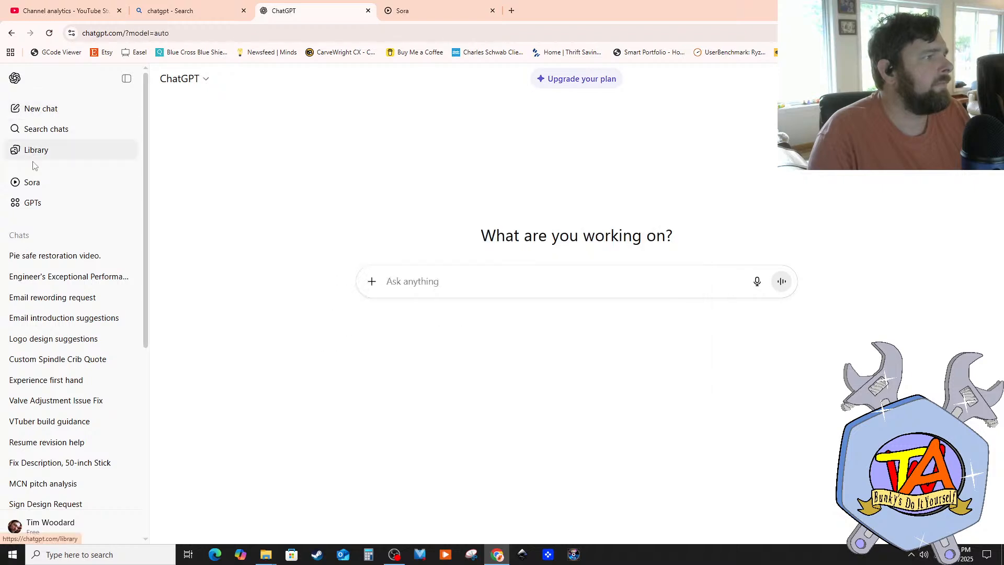
click(33, 181)
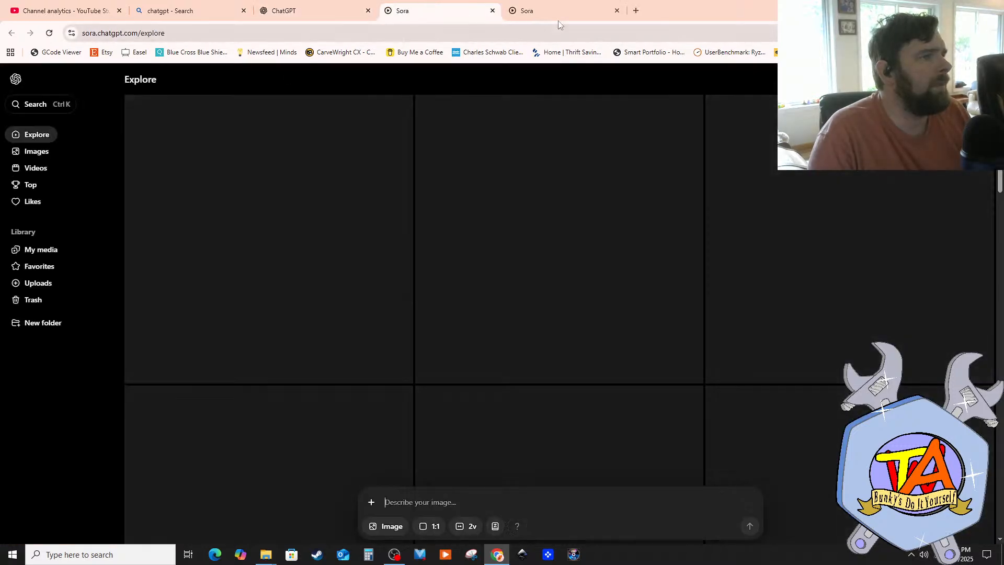
click(33, 250)
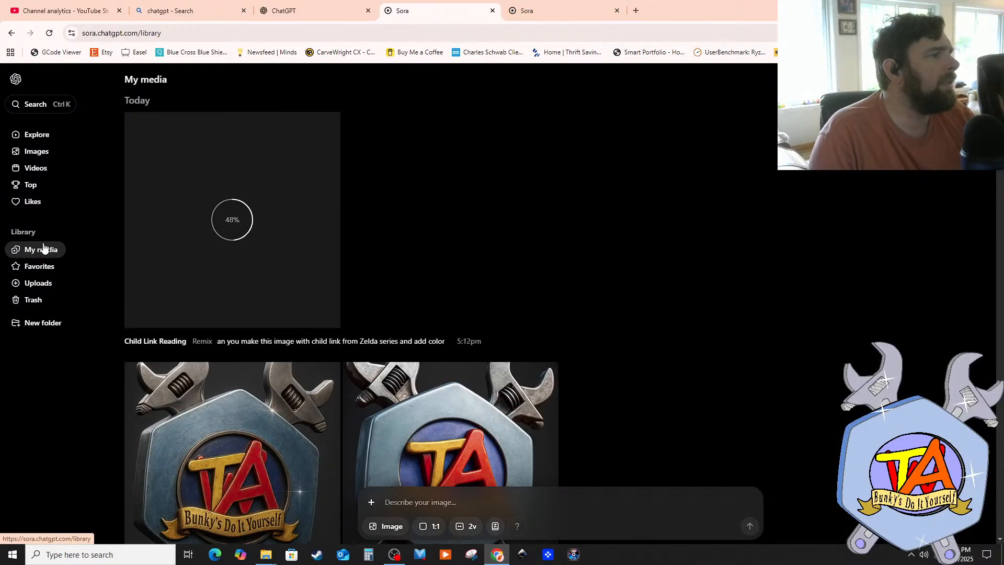
Step: Look through My media down to the Mon Aug 18 letter Q images and close the duplicate Sora tab
scroll(532, 318, down, 4)
scroll(534, 304, down, 15)
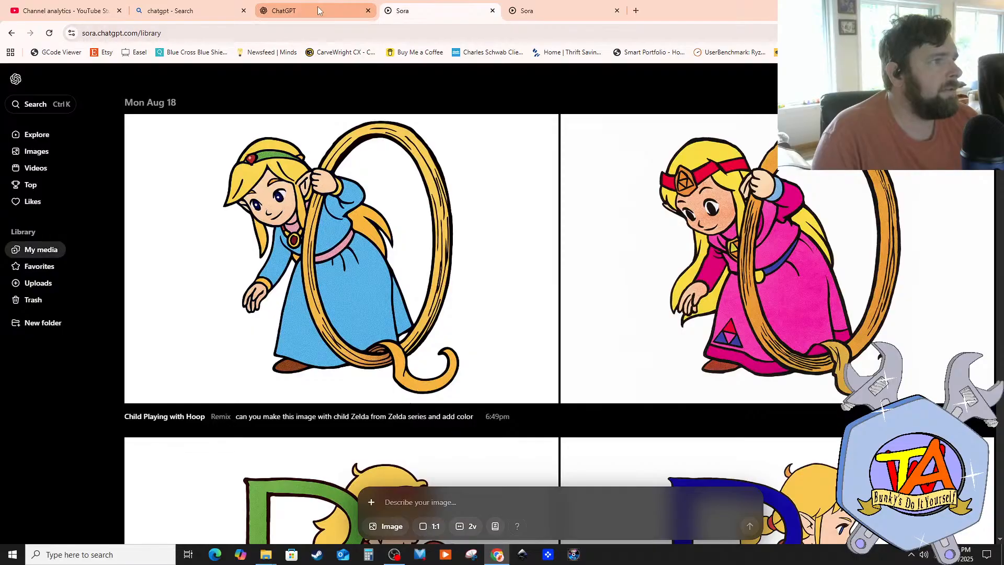
click(492, 11)
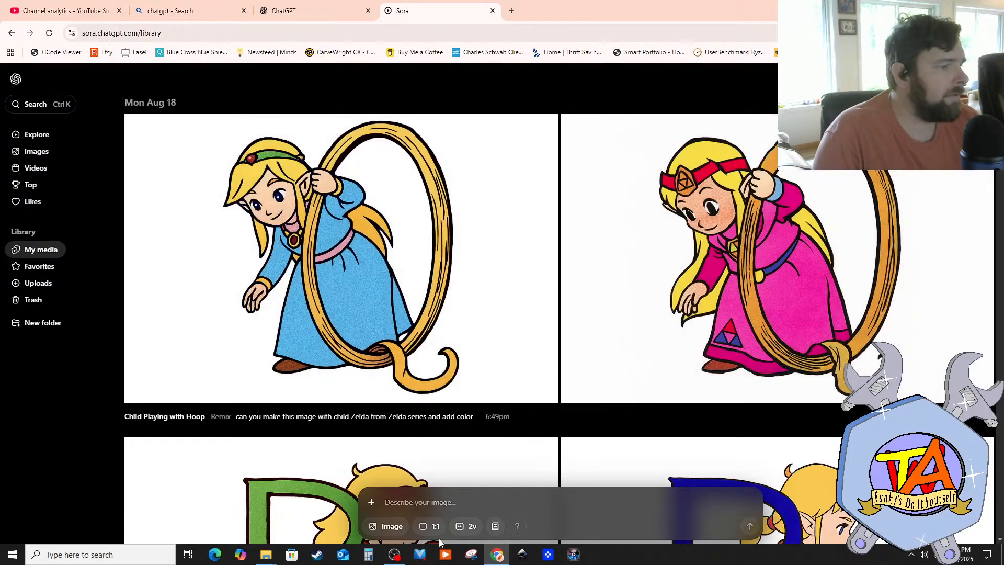
Step: Switch to File Explorer and show the Border Wall paper folder, at the letter Q drawing, beside the Downloads window
mouse_move(403, 563)
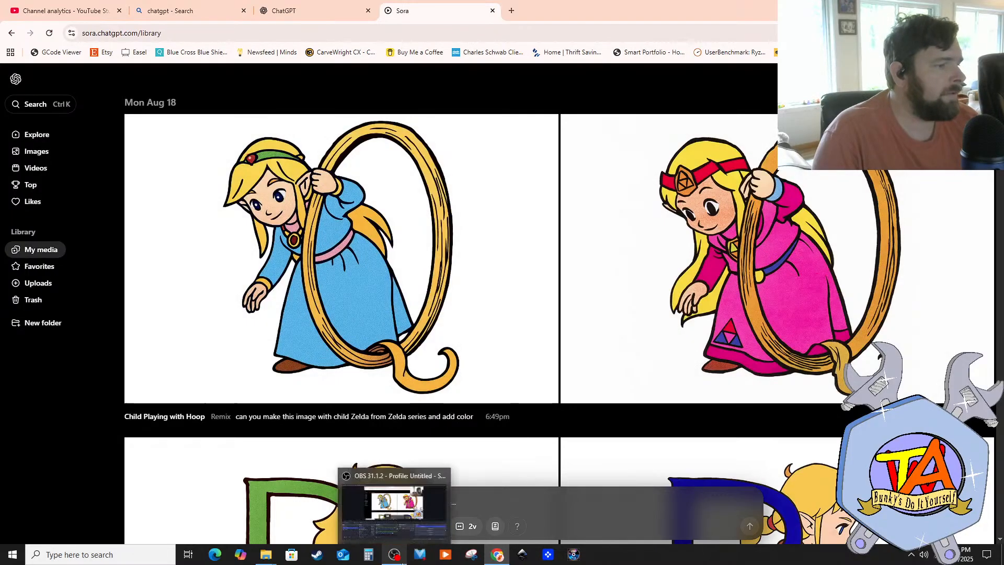
mouse_move(485, 563)
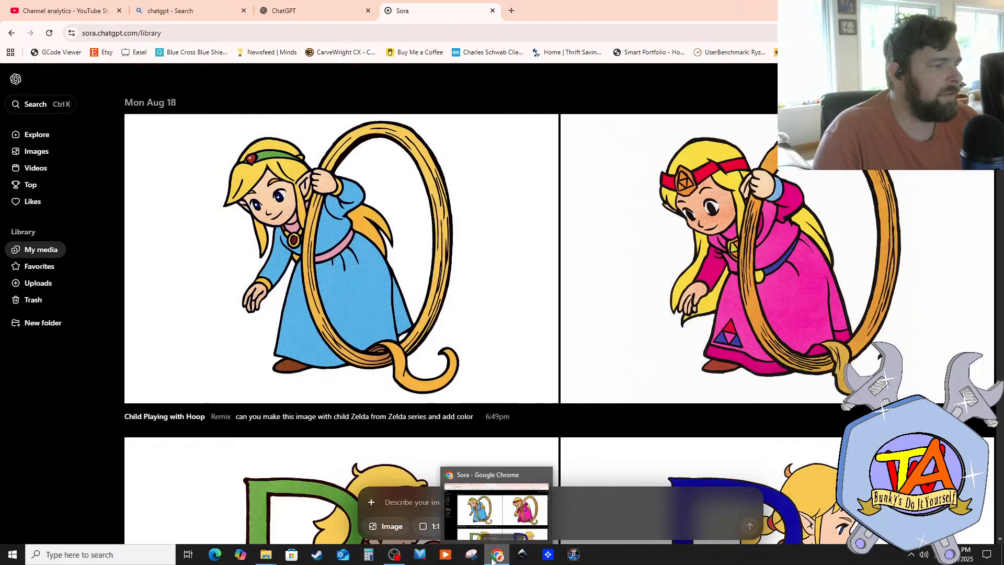
mouse_move(267, 556)
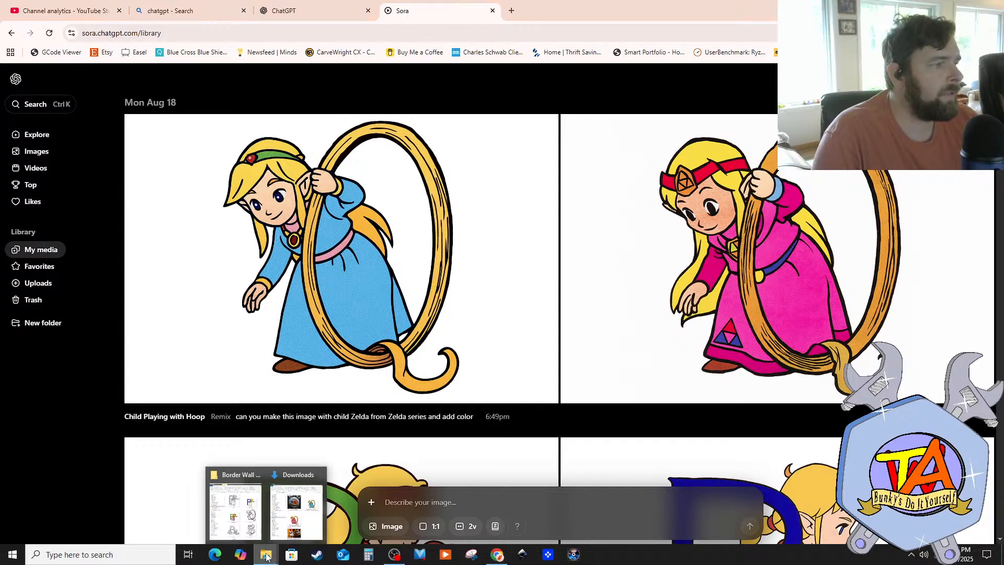
click(225, 513)
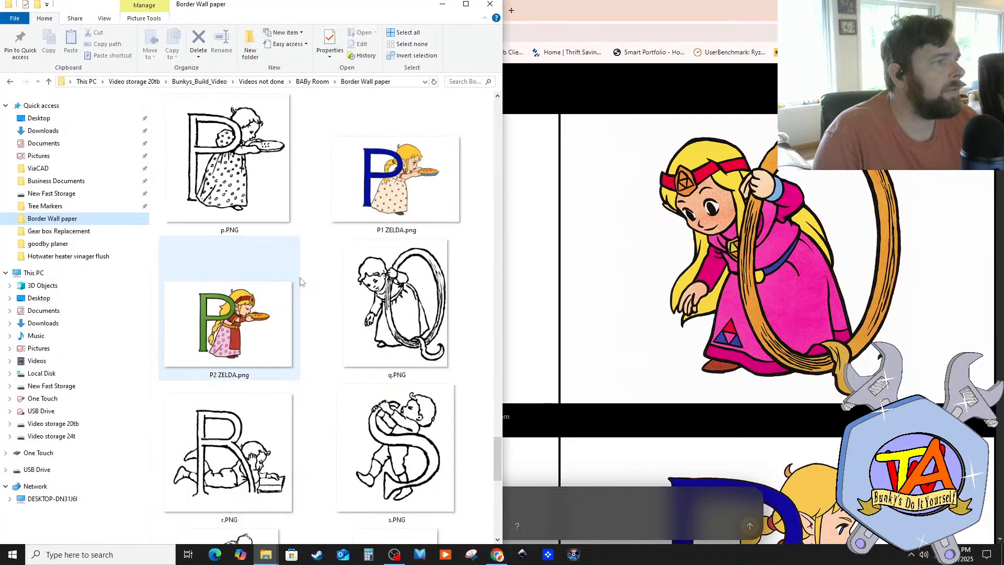
scroll(334, 325, down, 5)
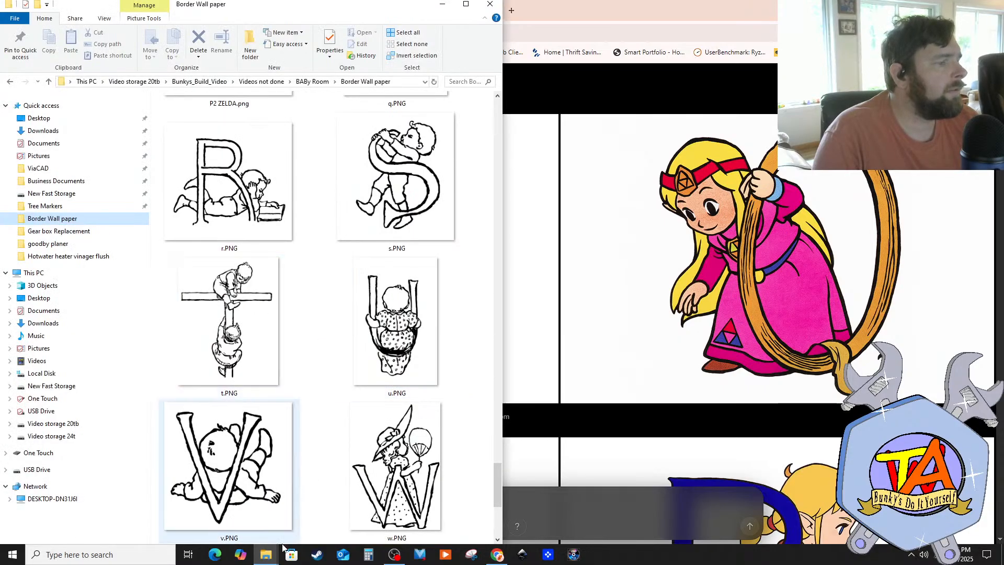
mouse_move(272, 559)
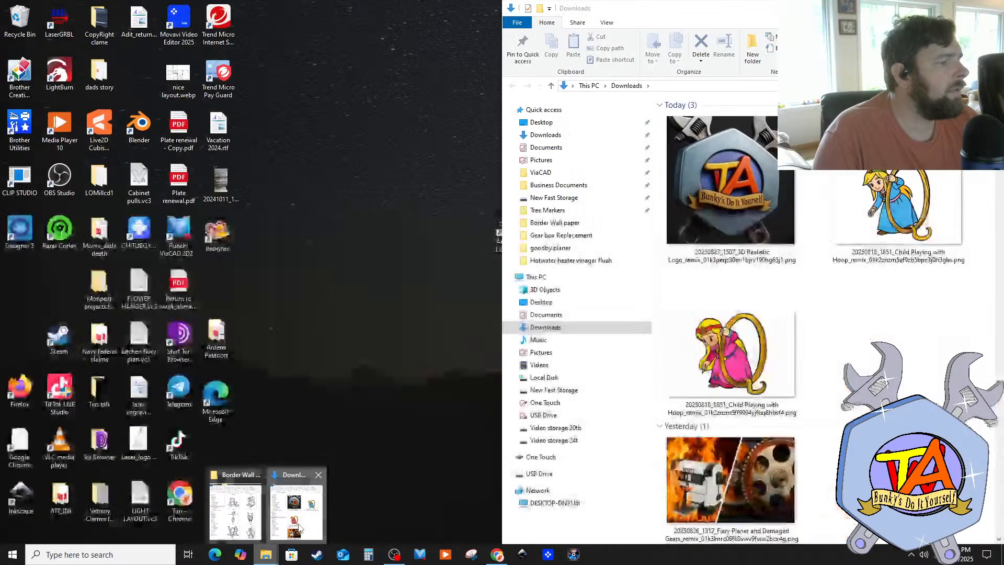
click(296, 512)
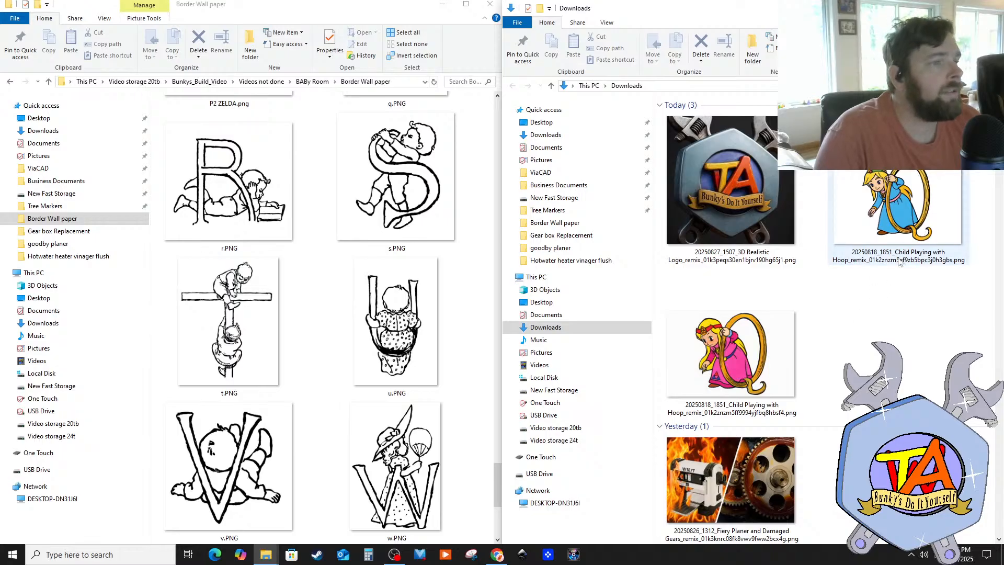
scroll(343, 285, up, 3)
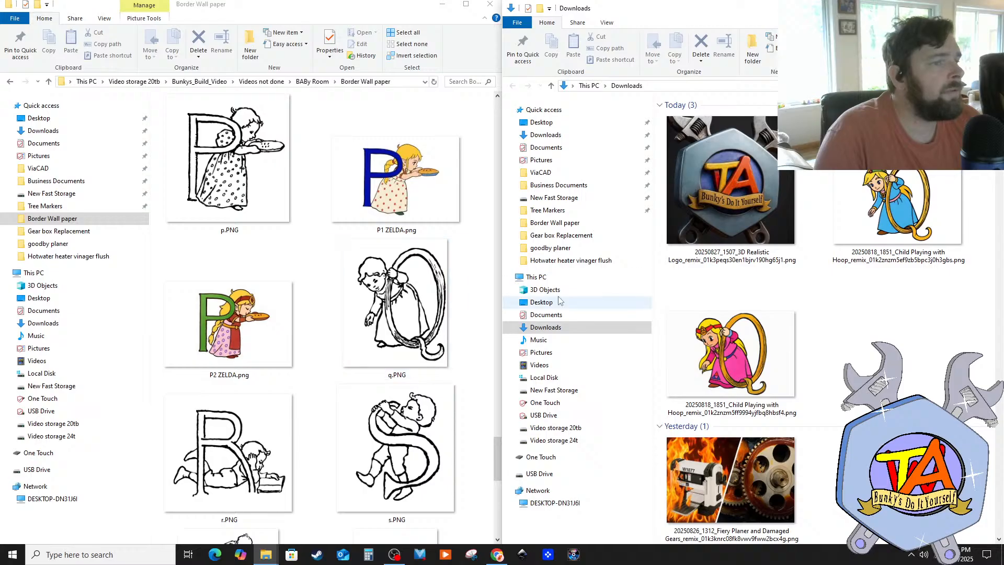
Step: Rename the downloaded letter Q image with the blue dress as Q1Zelda
double_click(885, 215)
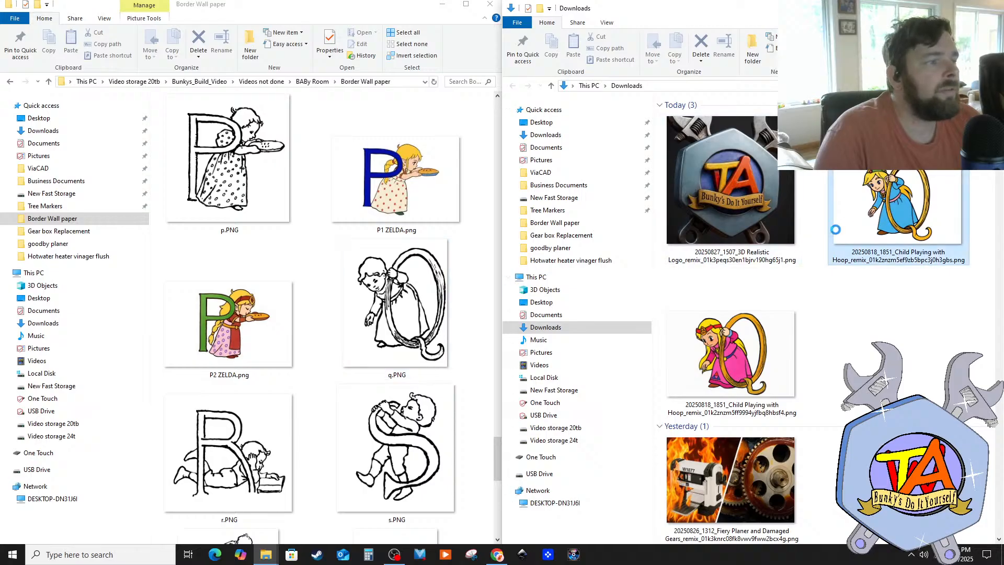
click(880, 262)
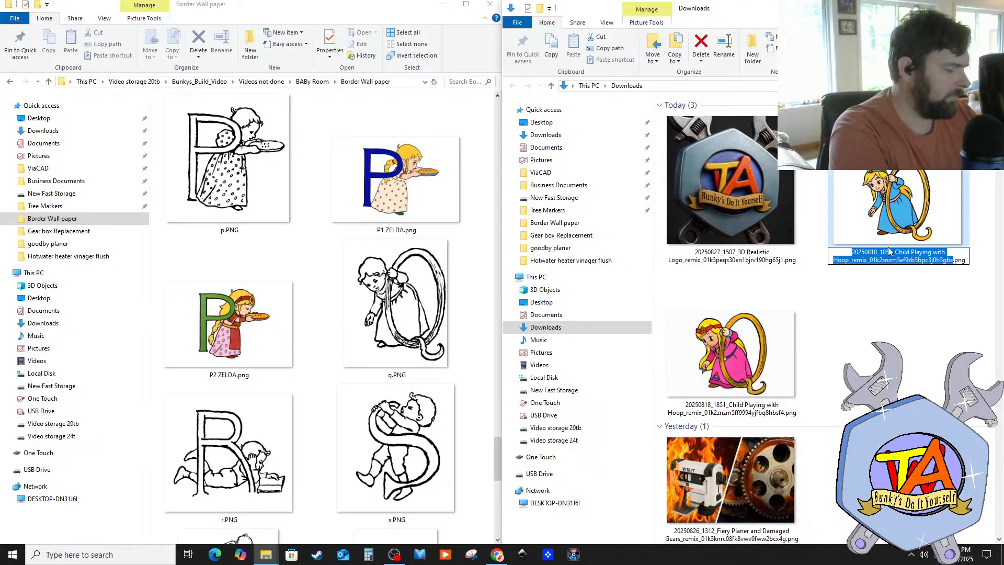
key(BackSpace)
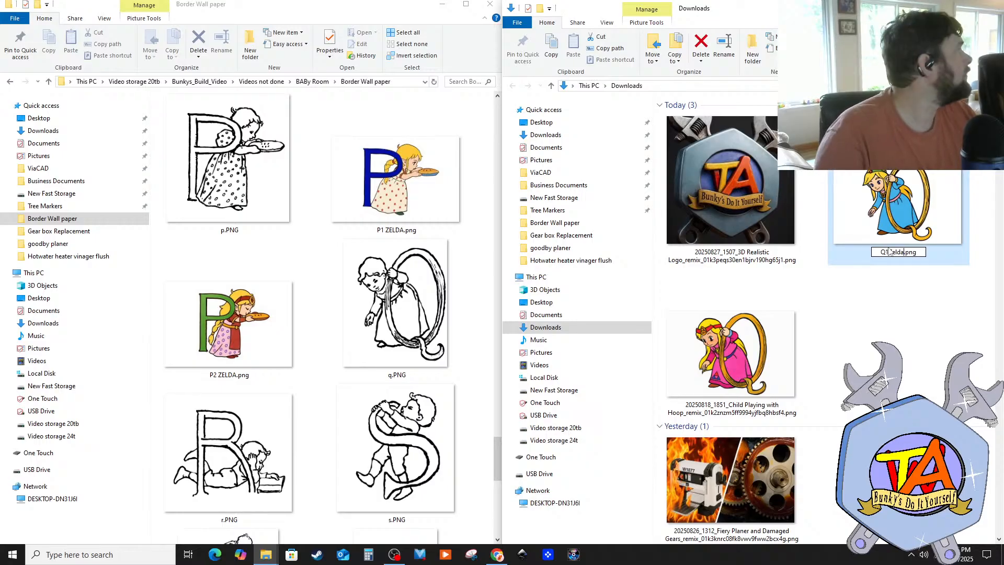
click(892, 320)
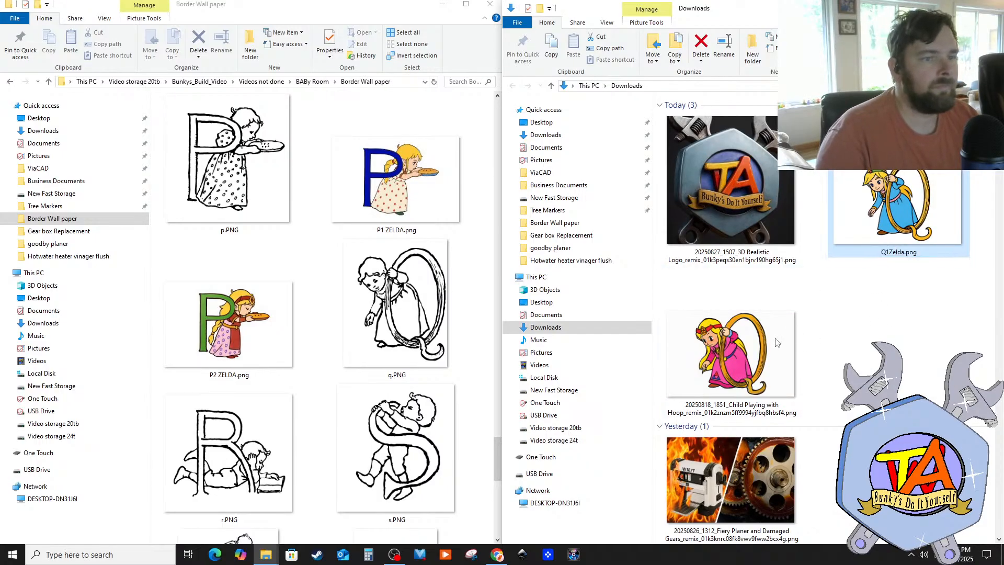
Step: Rename the downloaded letter Q image with the pink dress as Q2 Zelda
click(707, 368)
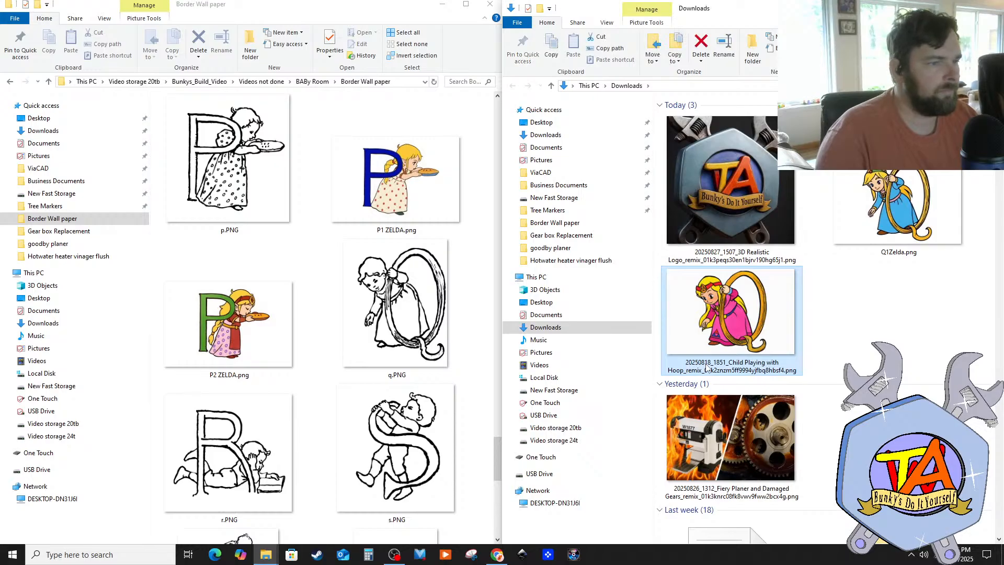
click(707, 367)
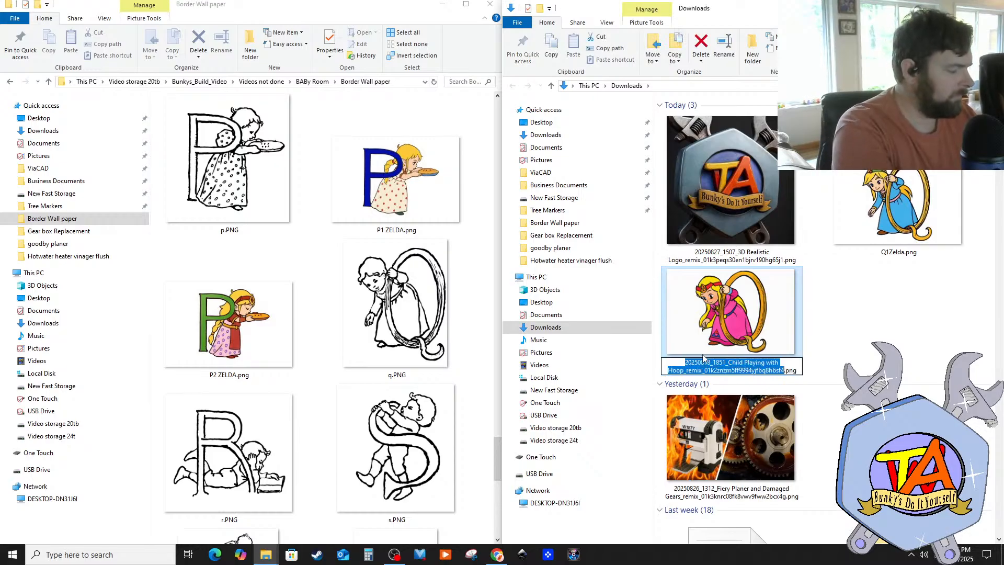
text(Q2 Zelda)
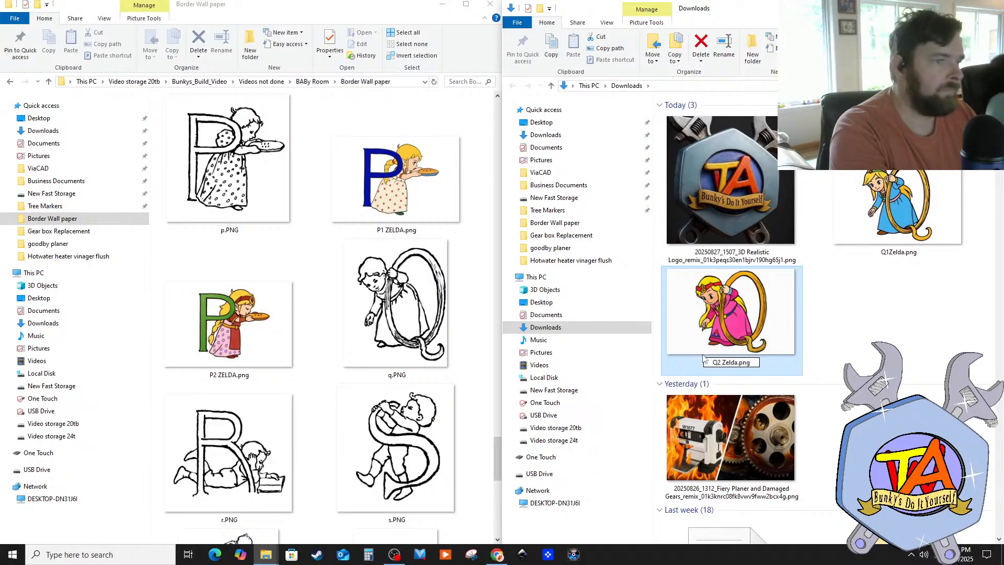
key(Return)
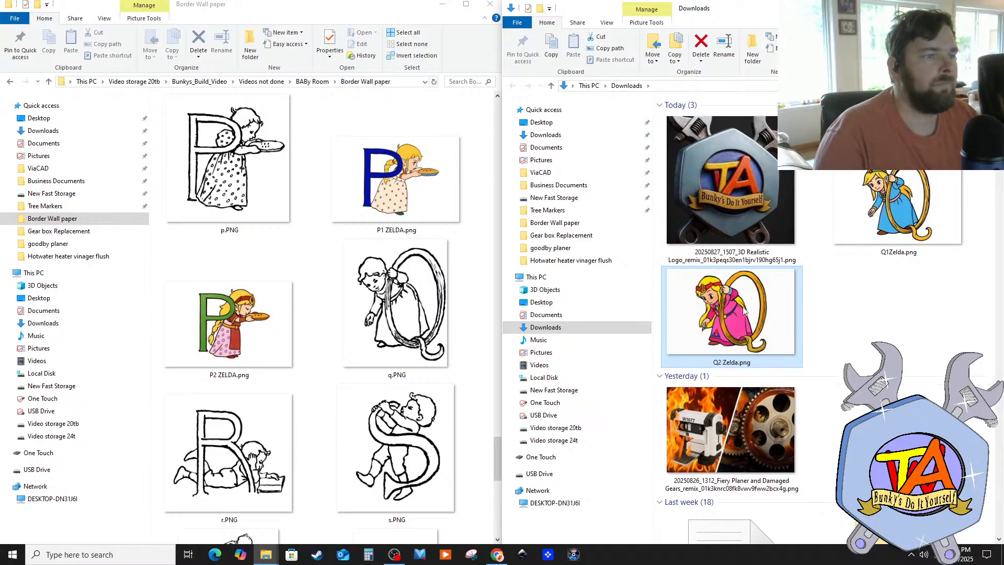
Step: Copy both renamed letter Q images from Downloads into the Border Wall paper folder and close the Downloads window
drag(785, 314, 361, 471)
drag(932, 201, 350, 451)
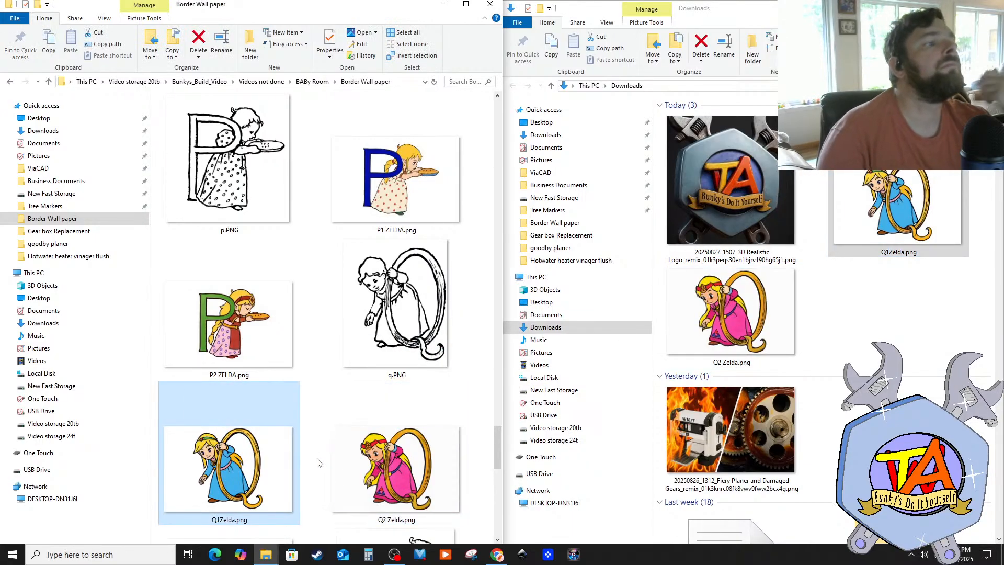
scroll(335, 471, down, 8)
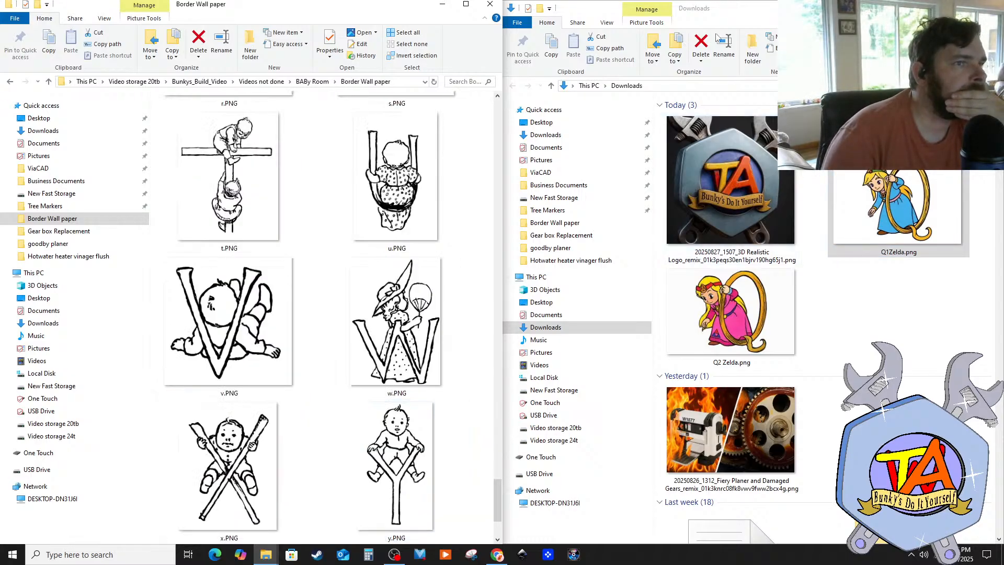
click(992, 8)
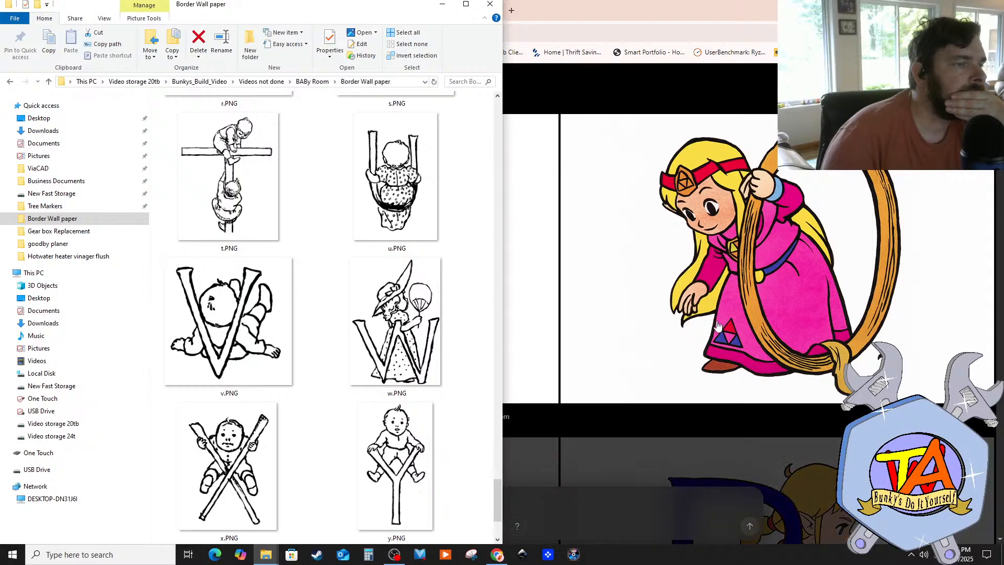
Step: Switch back to Sora and download the red letter R image from today's "Child Link Reading" set
click(691, 16)
scroll(558, 306, up, 10)
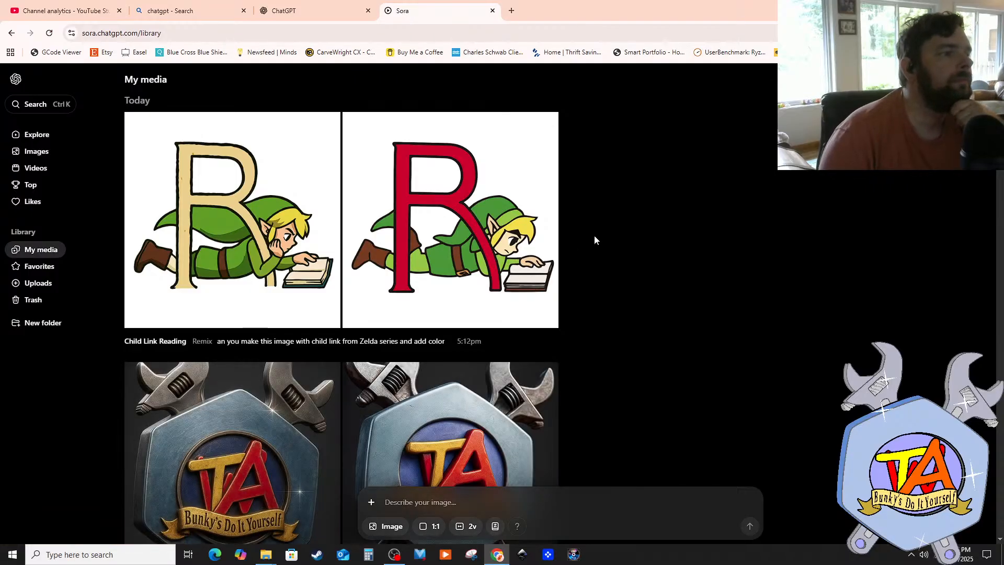
mouse_move(495, 159)
click(548, 124)
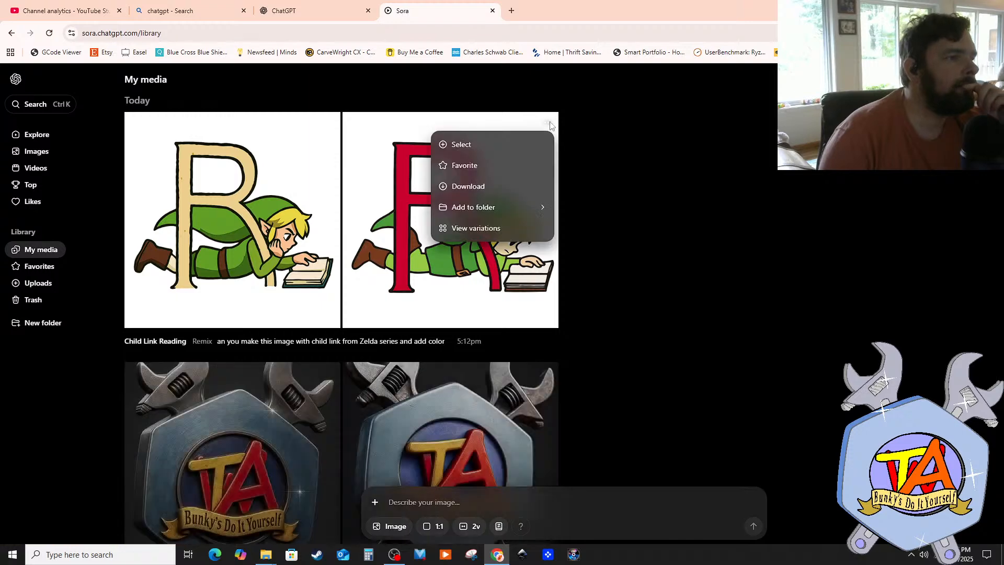
click(492, 190)
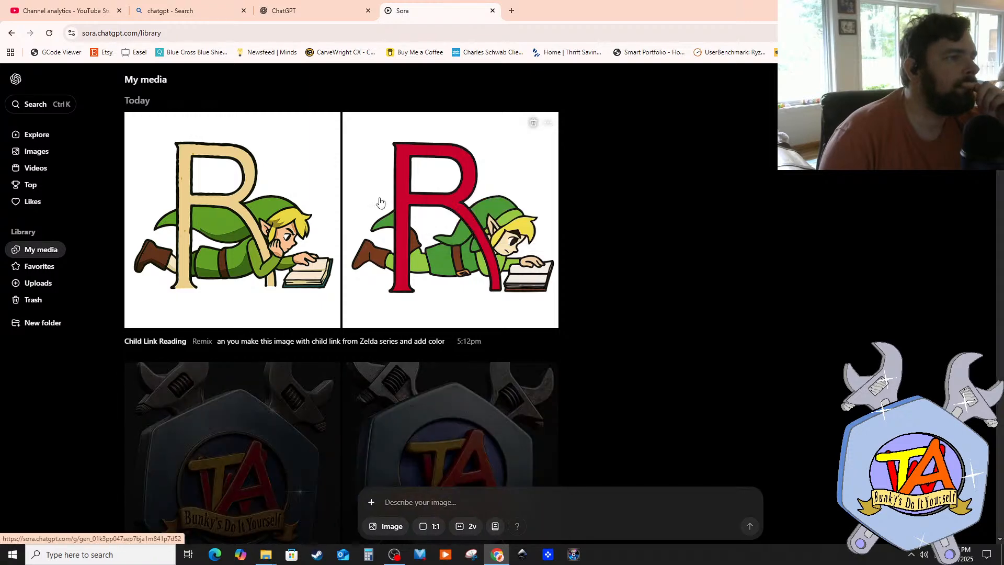
Step: Download the tan letter R image from the "Child Link Reading" set
click(327, 157)
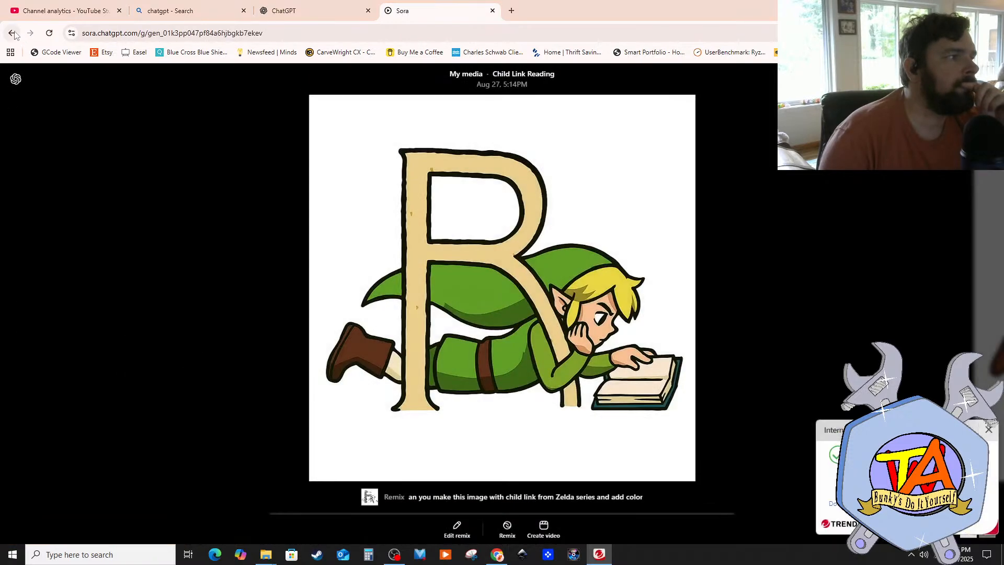
click(12, 33)
click(325, 125)
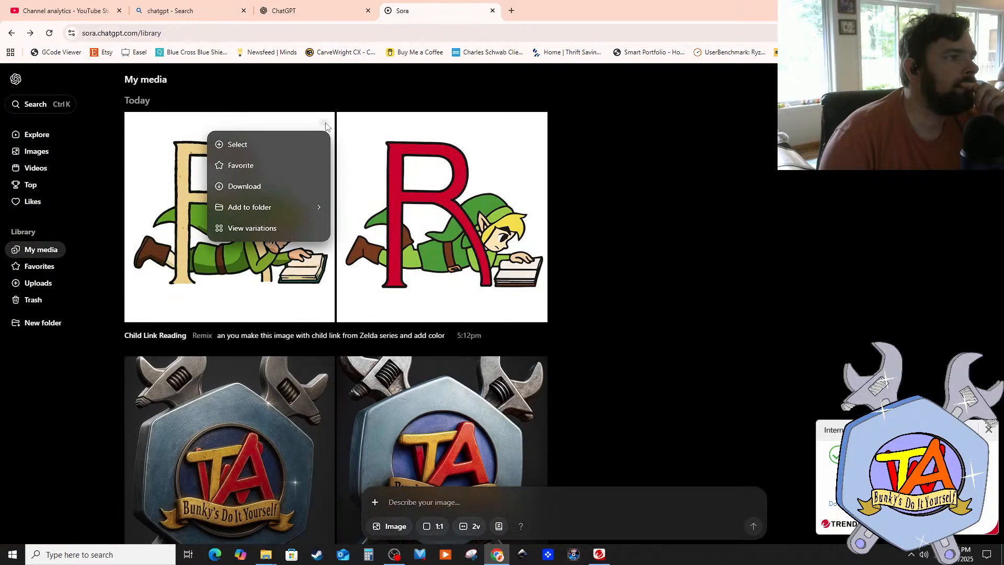
click(262, 189)
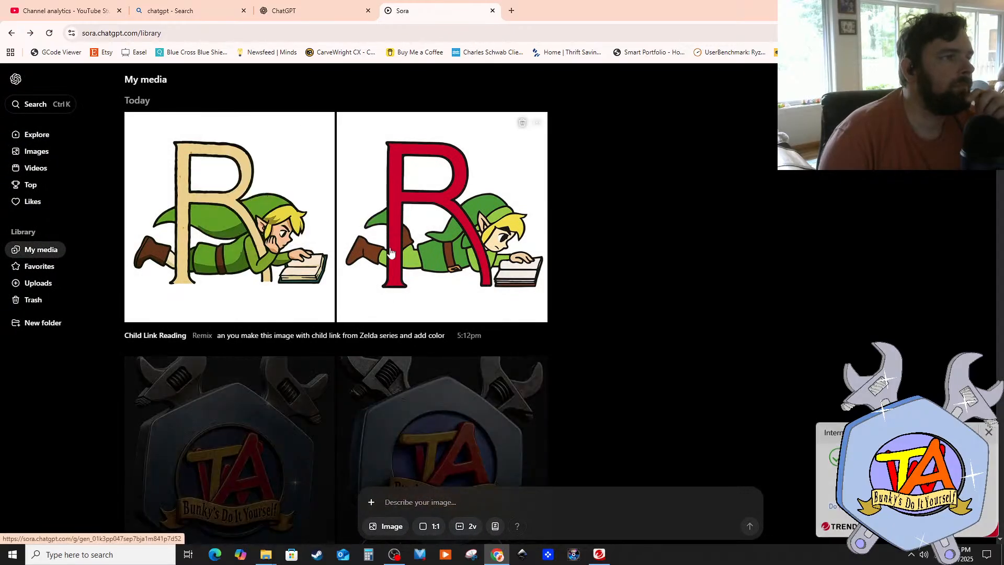
Step: Upload s.PNG from the Border Wall paper folder as the source image for a new Sora remix
click(369, 502)
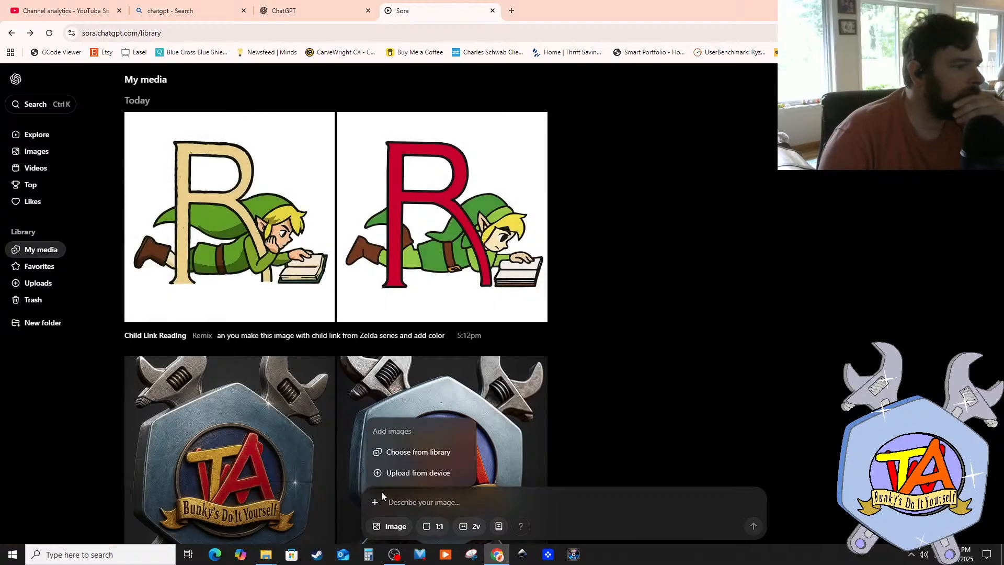
click(414, 474)
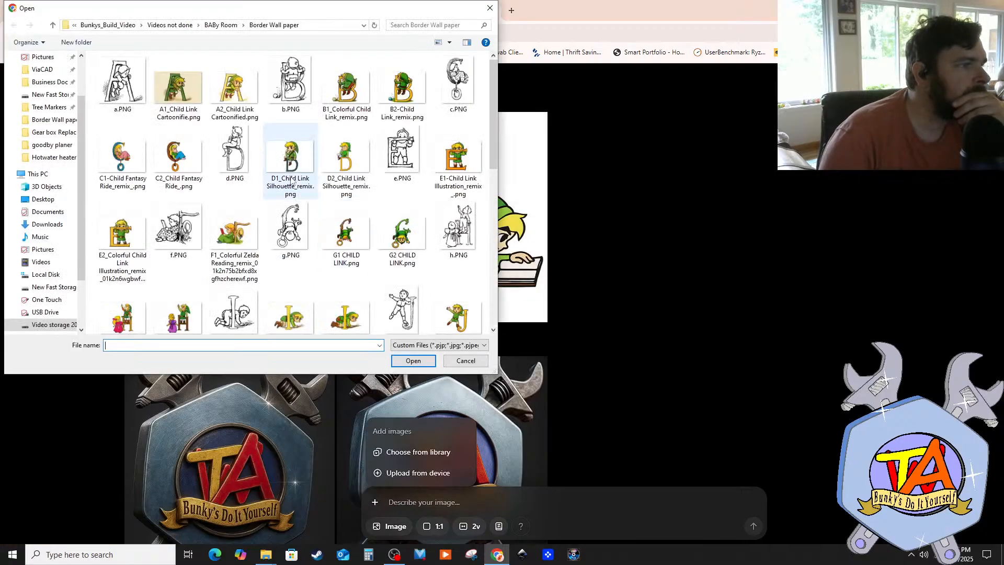
scroll(292, 182, down, 5)
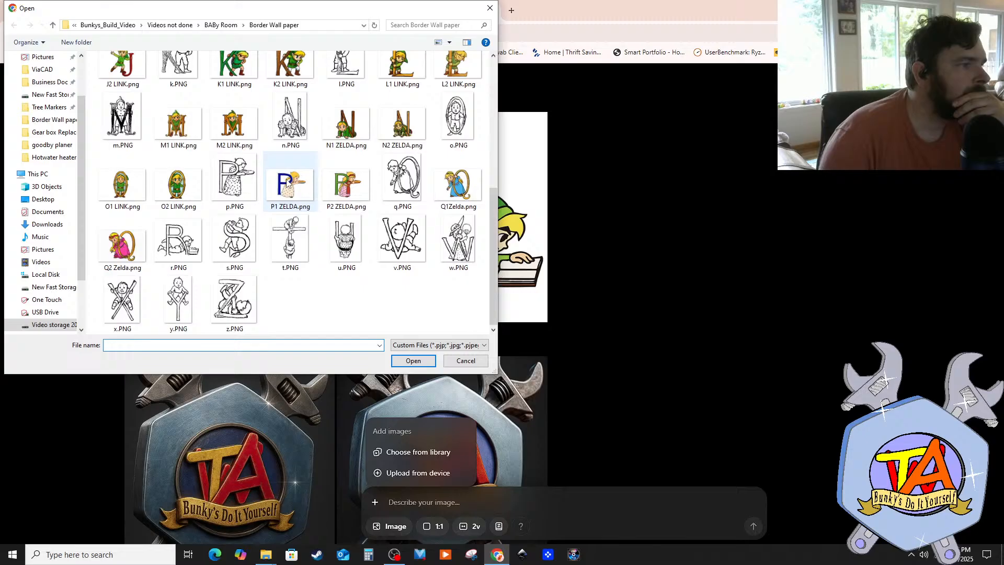
click(244, 250)
click(413, 361)
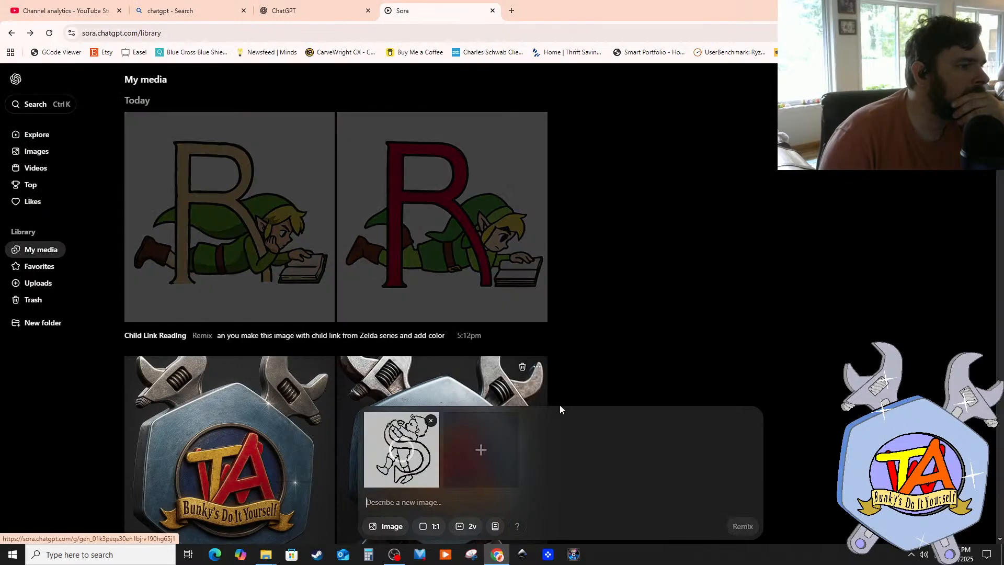
Step: Paste the copied prompt for the letter S remix and change the child character from Zelda to "link"
right_click(409, 501)
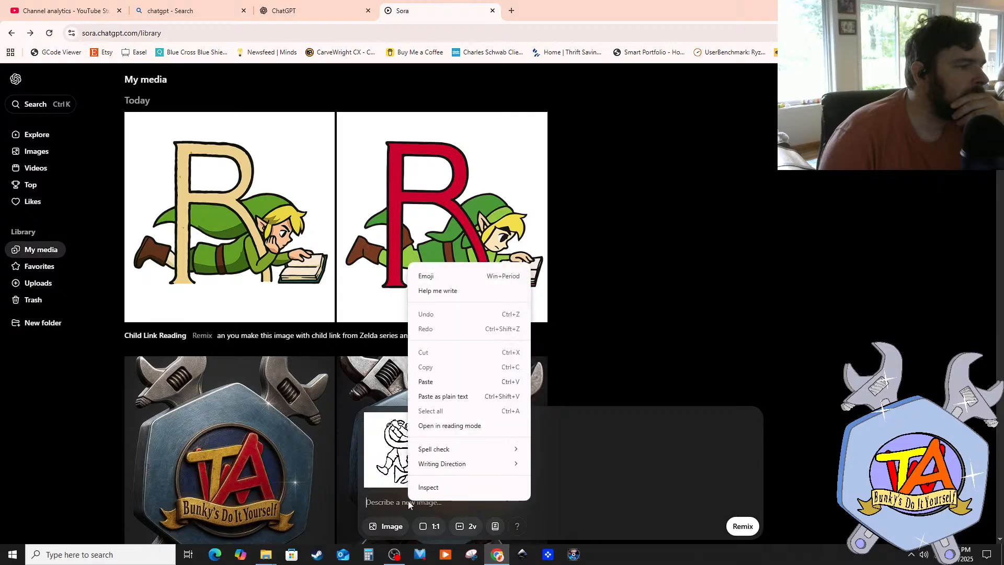
click(427, 382)
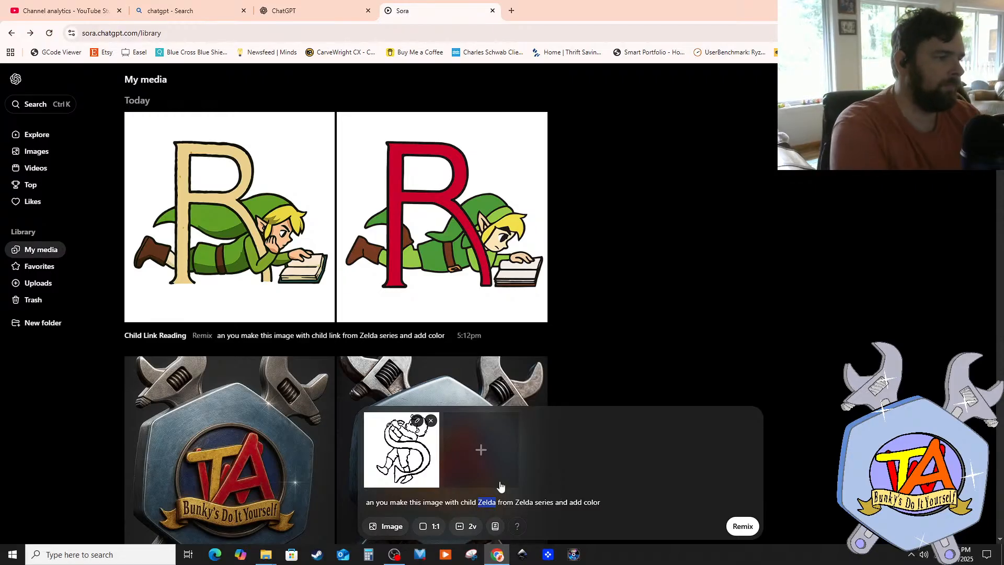
text(link)
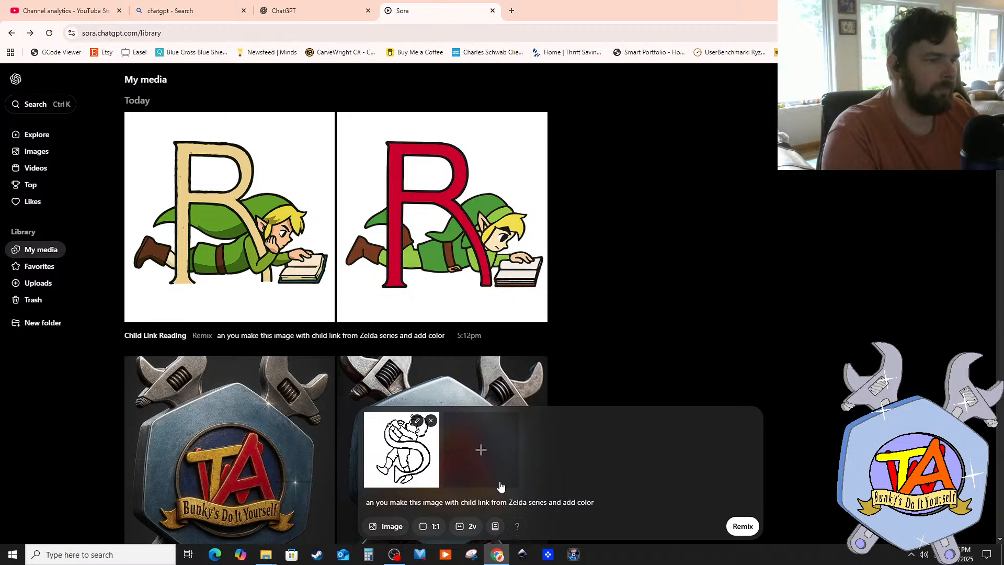
Step: Add "blowing a horn" after "Zelda series" in the prompt and start the letter S remix
key(Right)
key(Right)
key(Right)
key(Right)
key(Right)
key(Right)
key(Right)
key(Right)
key(Right)
key(Right)
key(Right)
key(Right)
key(Right)
key(Right)
key(Right)
key(Right)
key(Right)
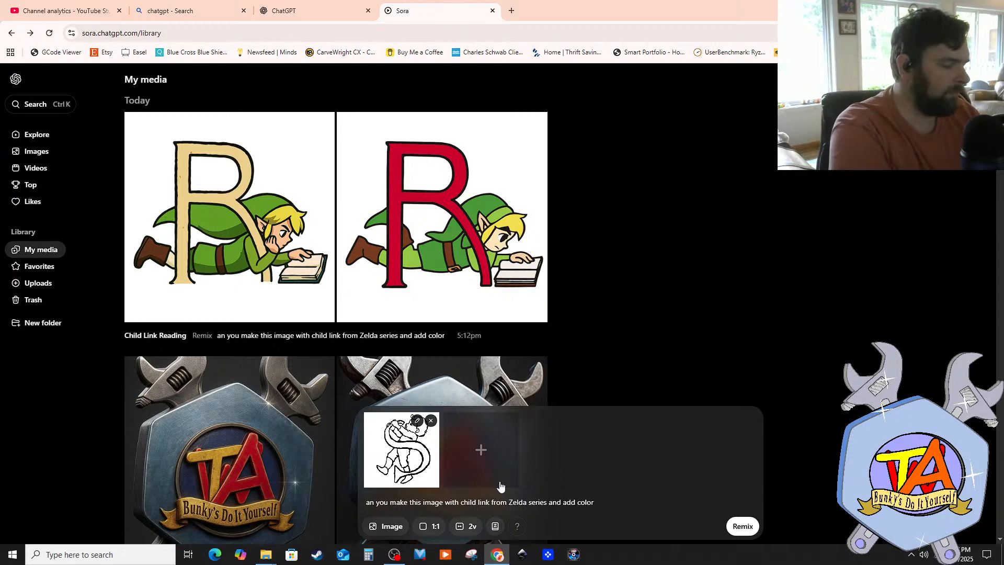
text(blowing)
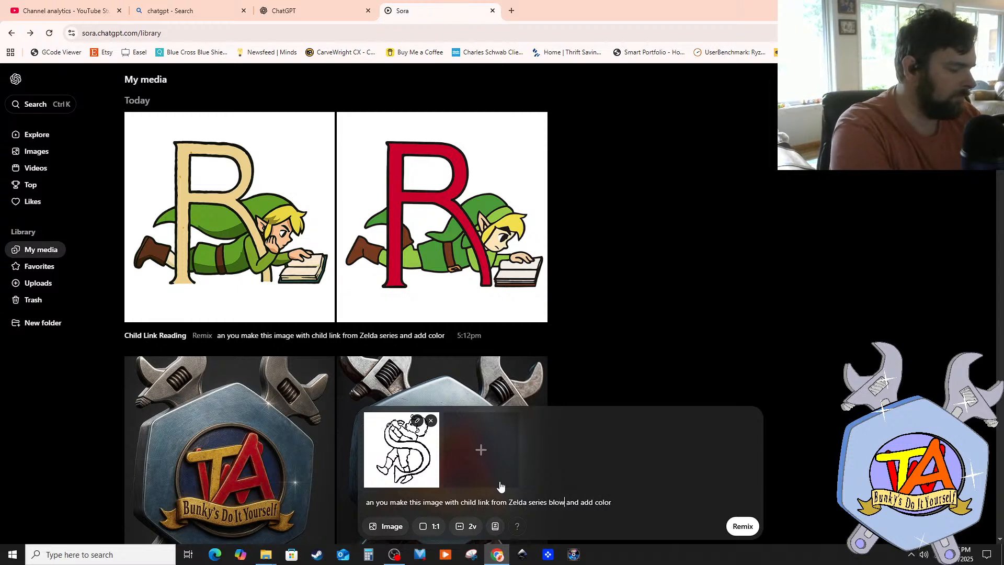
text( a ho)
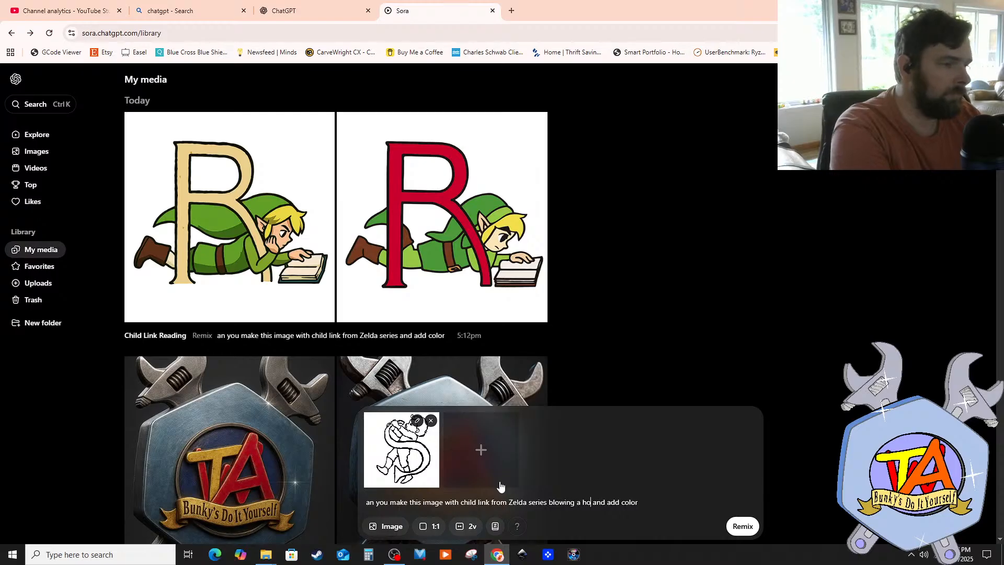
text(rn)
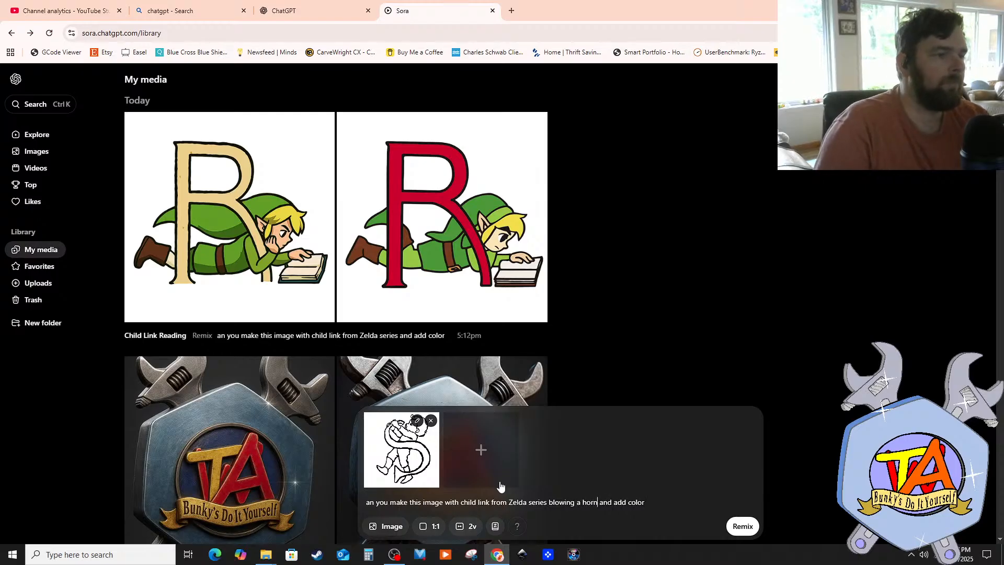
click(744, 527)
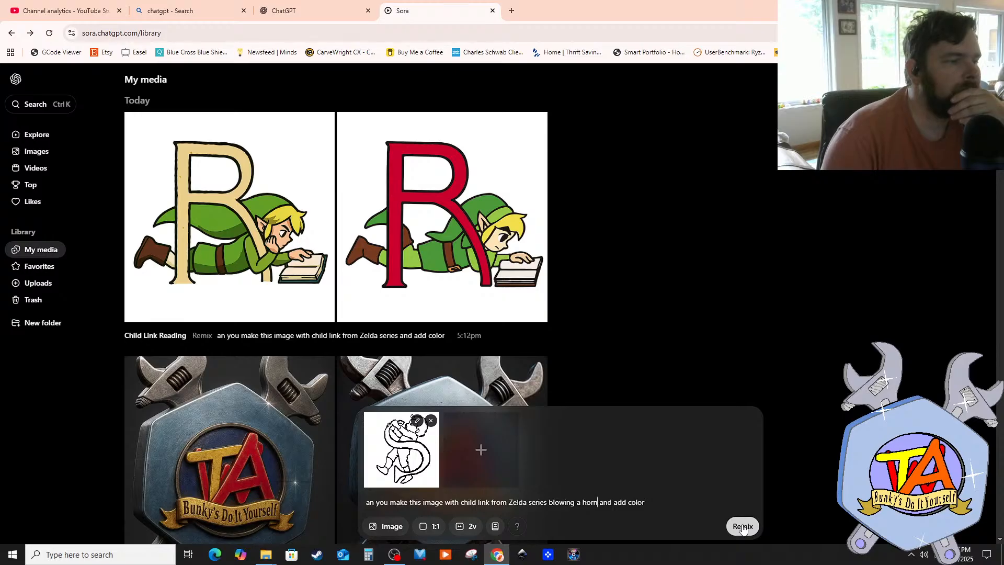
click(743, 528)
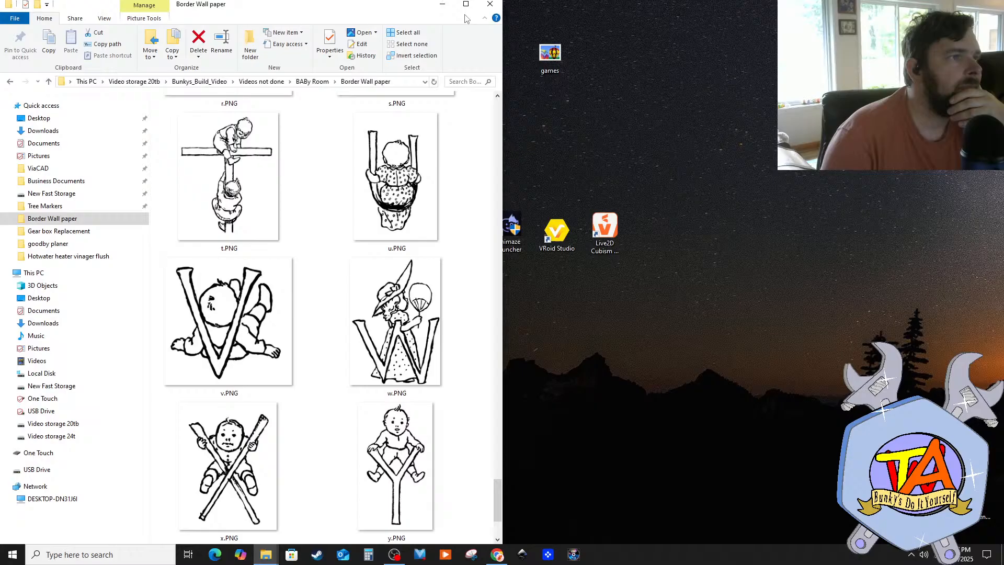
Step: Switch to File Explorer, bring up Downloads beside the Border Wall paper folder, and rename the red letter R image "R1link"
click(467, 5)
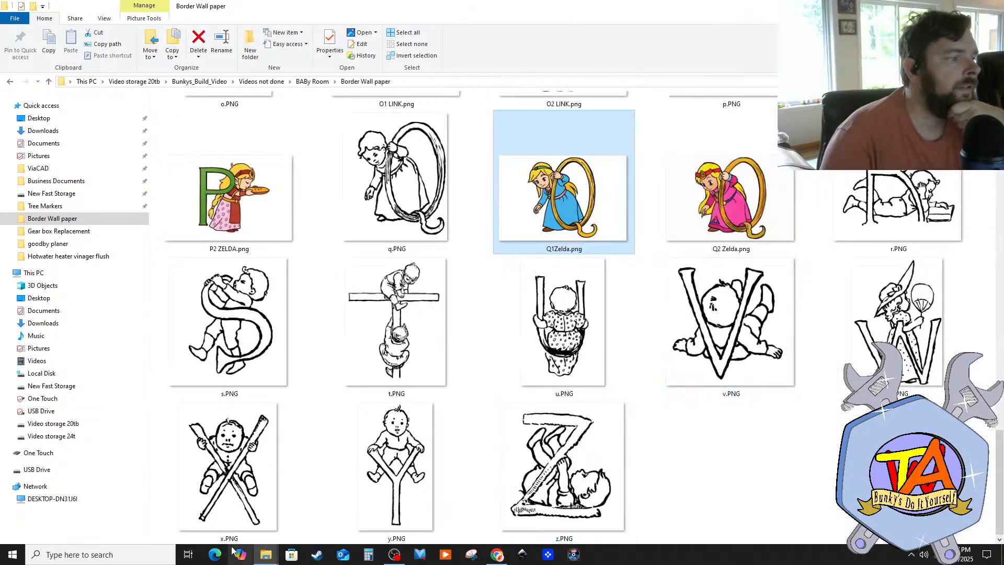
mouse_move(262, 553)
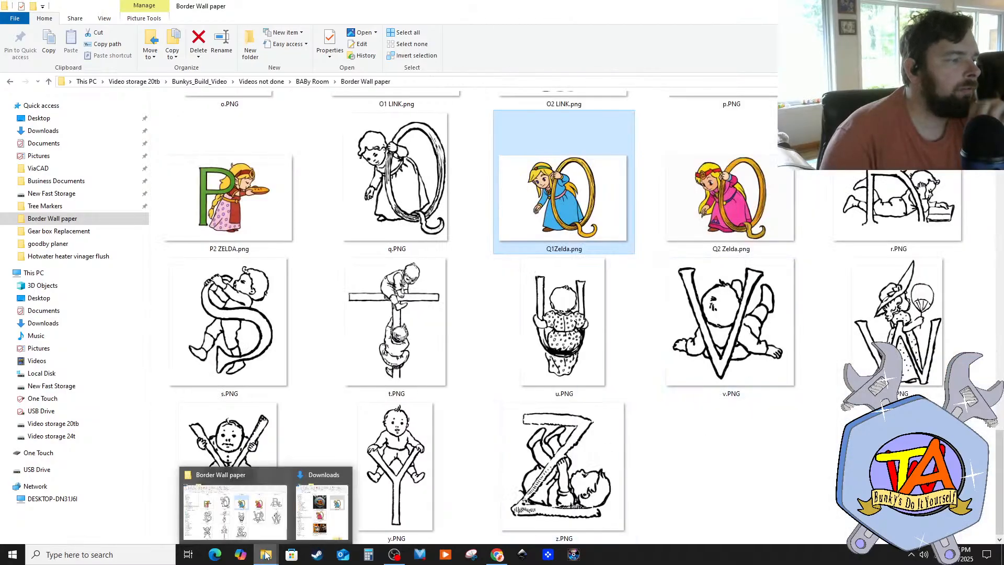
click(321, 510)
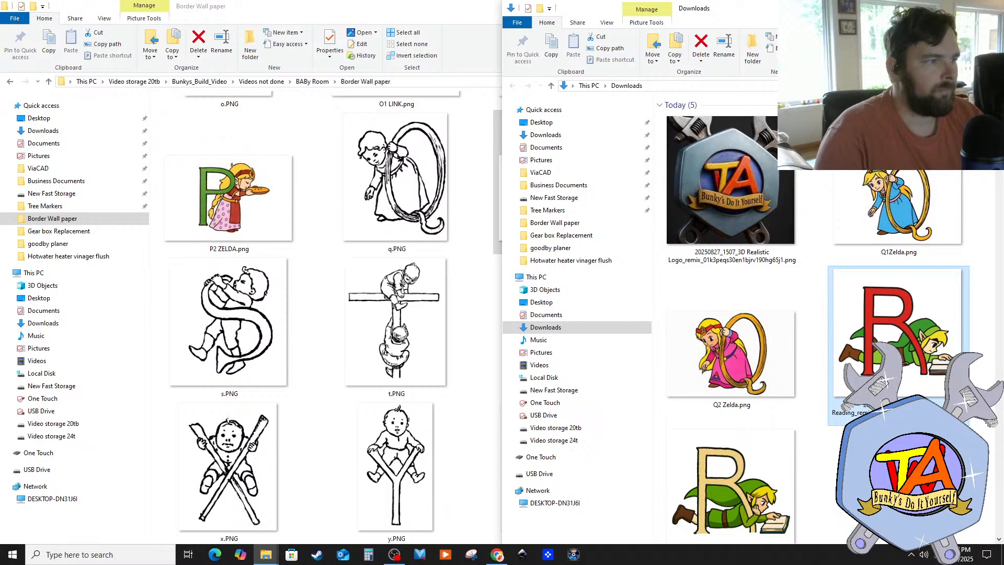
key(F2)
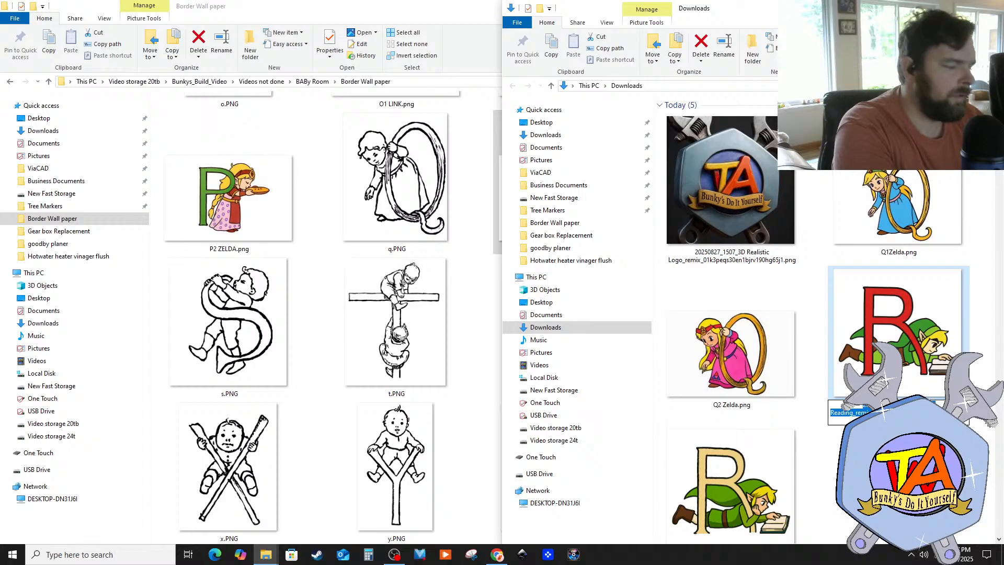
text(R)
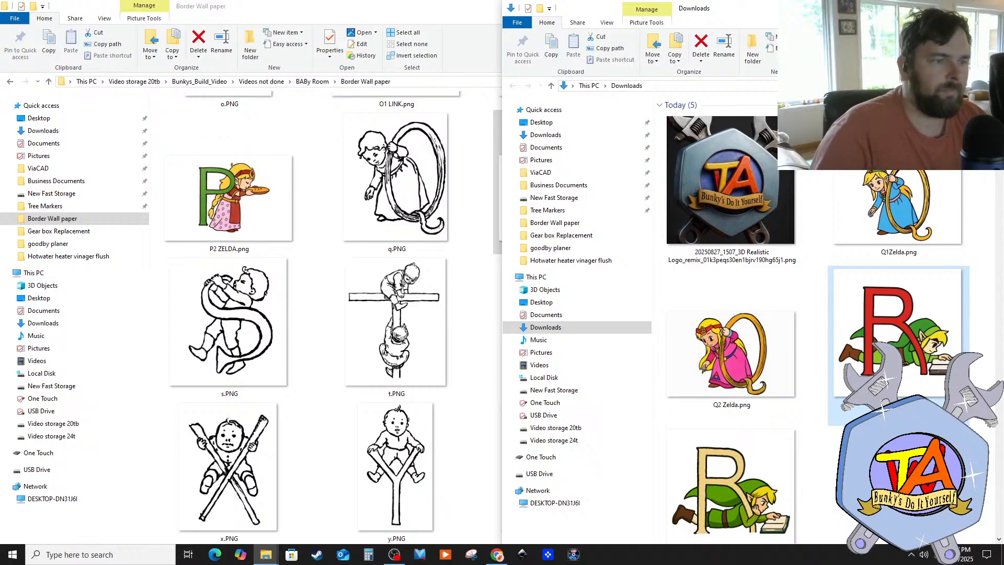
Step: Rename the tan letter R image in Downloads "R2 link"
scroll(738, 401, down, 3)
click(737, 401)
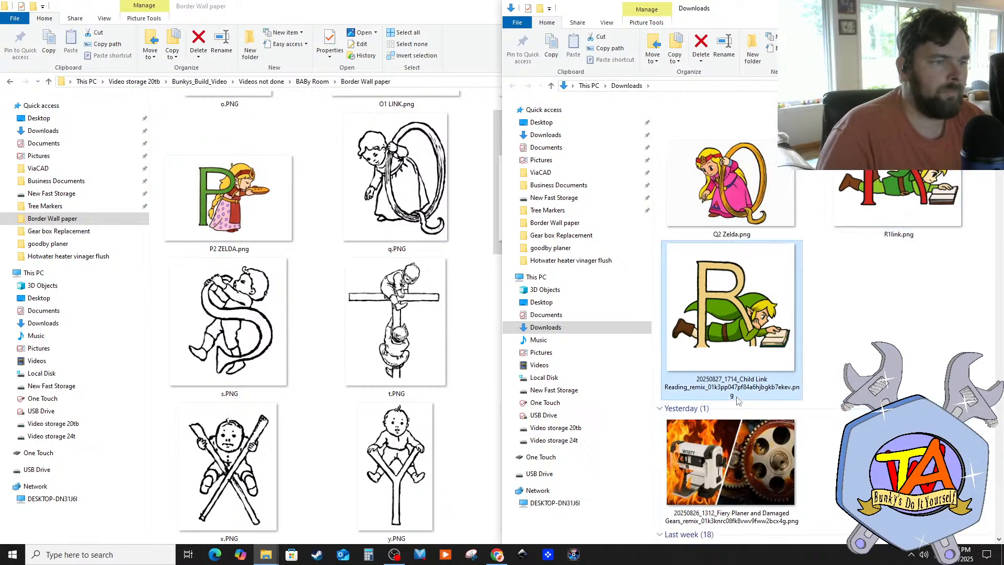
click(743, 387)
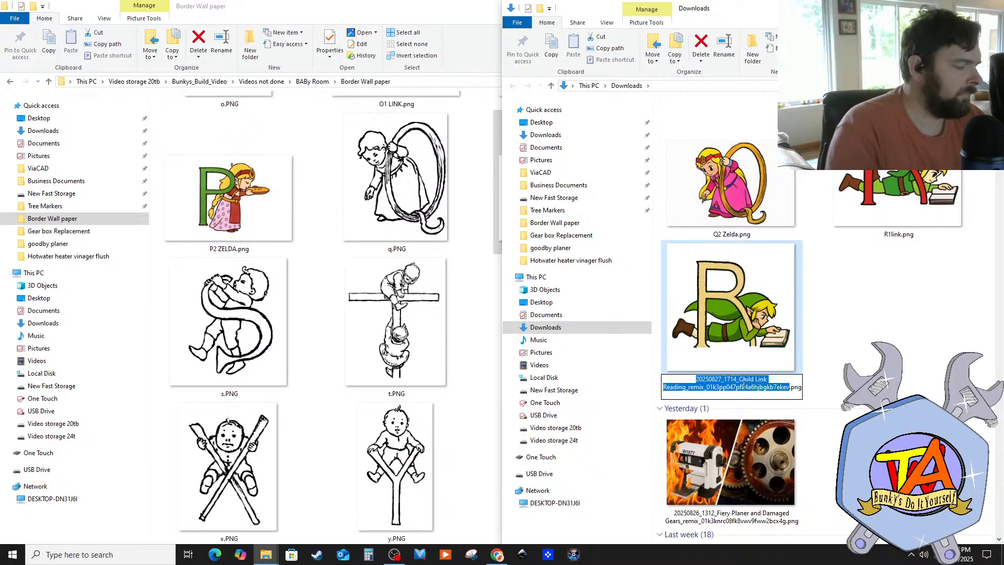
text(R2)
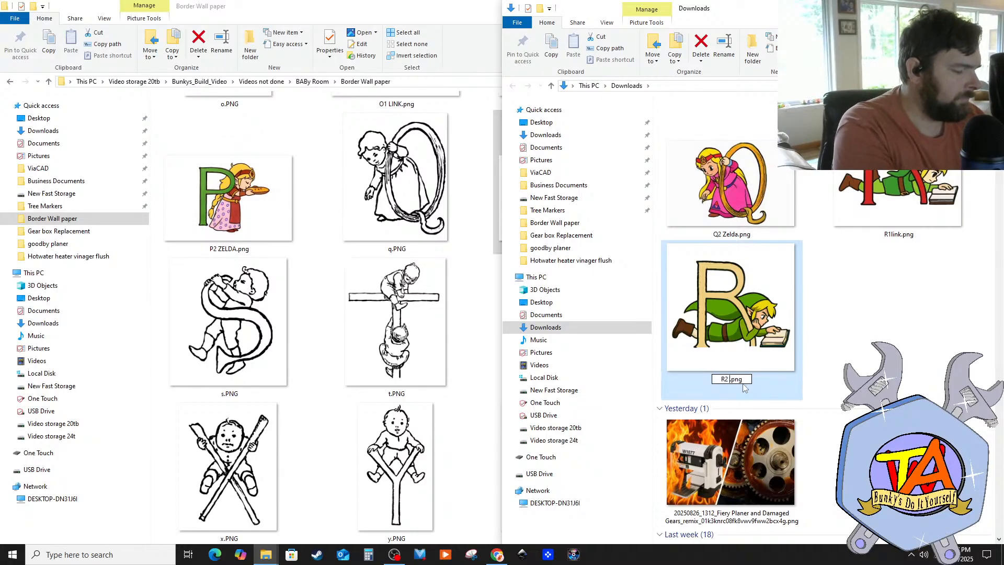
text( link)
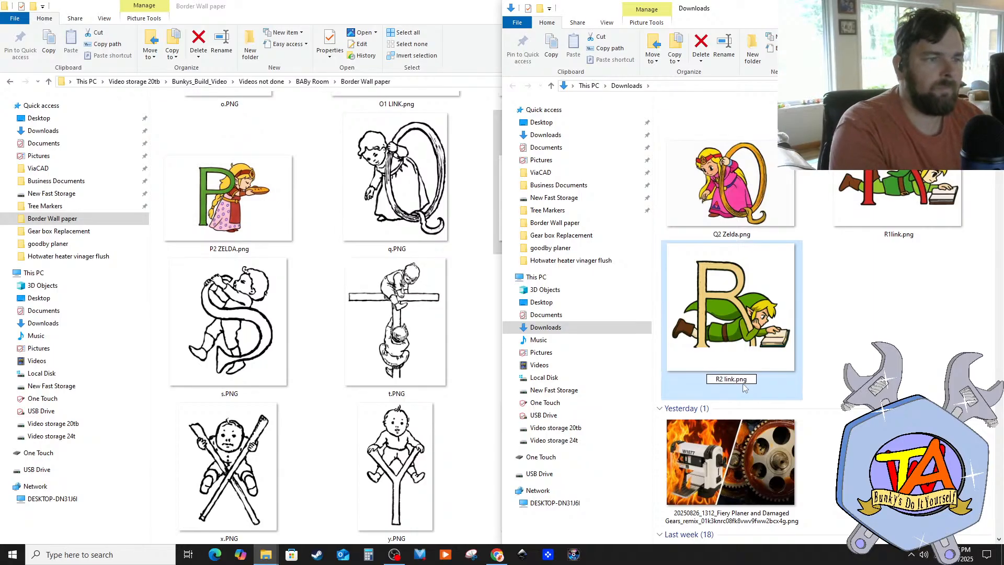
key(Return)
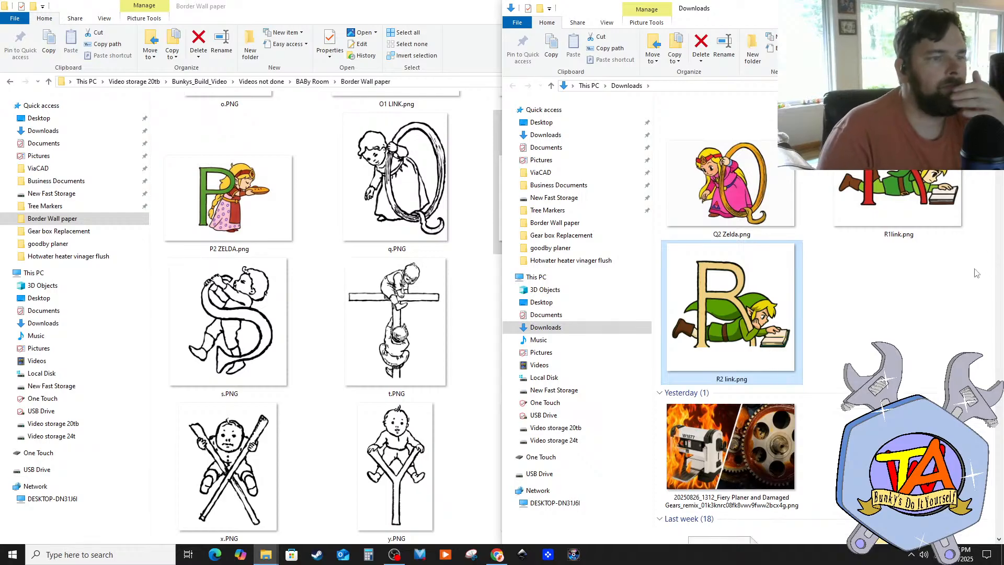
Step: Copy R1link.png from Downloads into the Border Wall paper folder, replacing any file of the same name
click(893, 239)
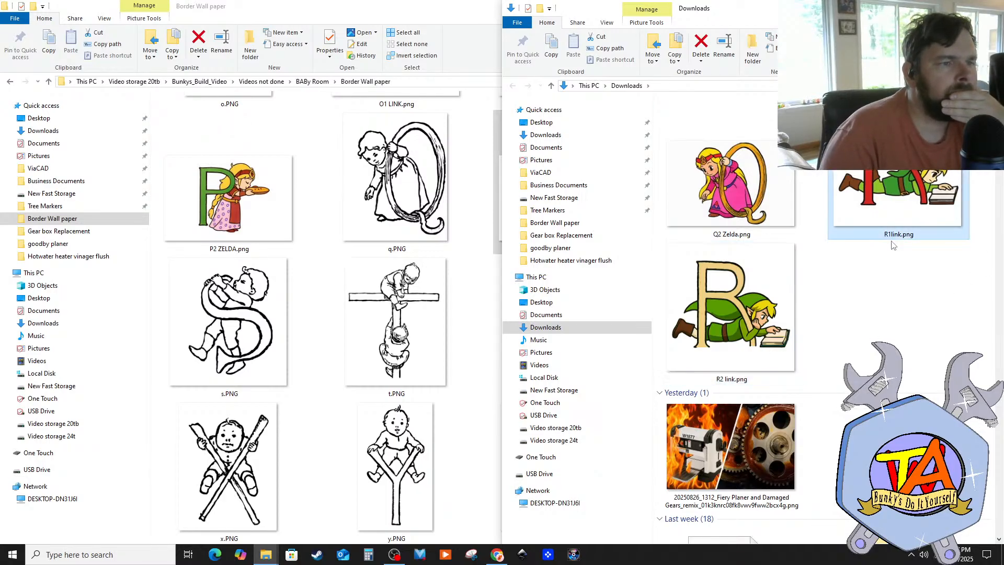
drag(899, 195, 302, 387)
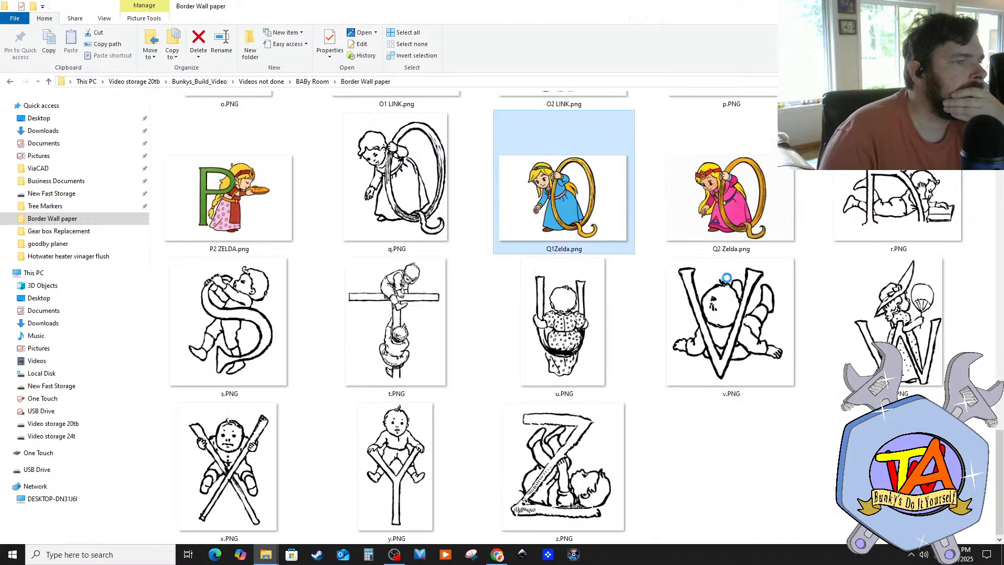
scroll(692, 351, up, 4)
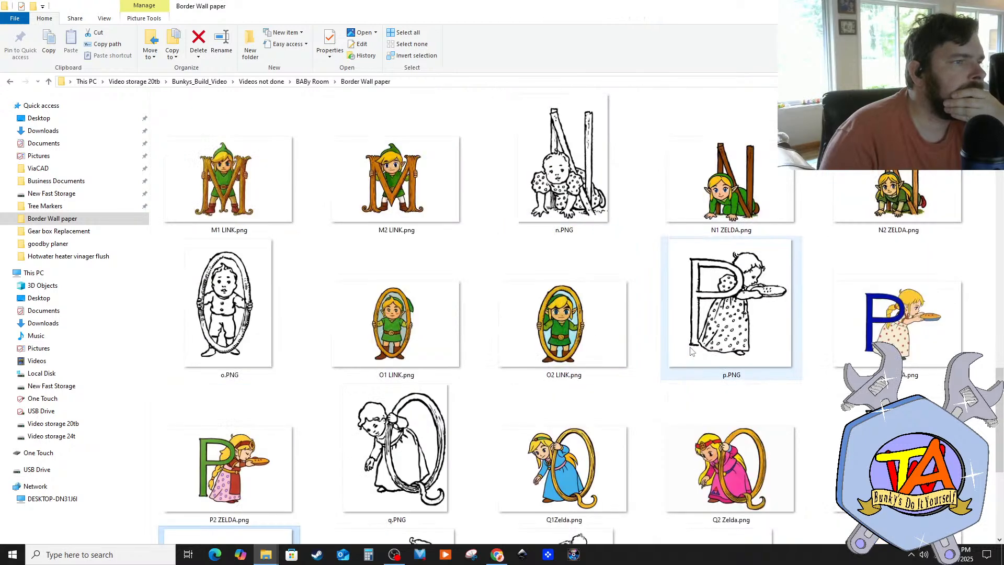
scroll(691, 351, down, 4)
scroll(692, 351, up, 8)
drag(680, 11, 247, 86)
drag(885, 173, 290, 313)
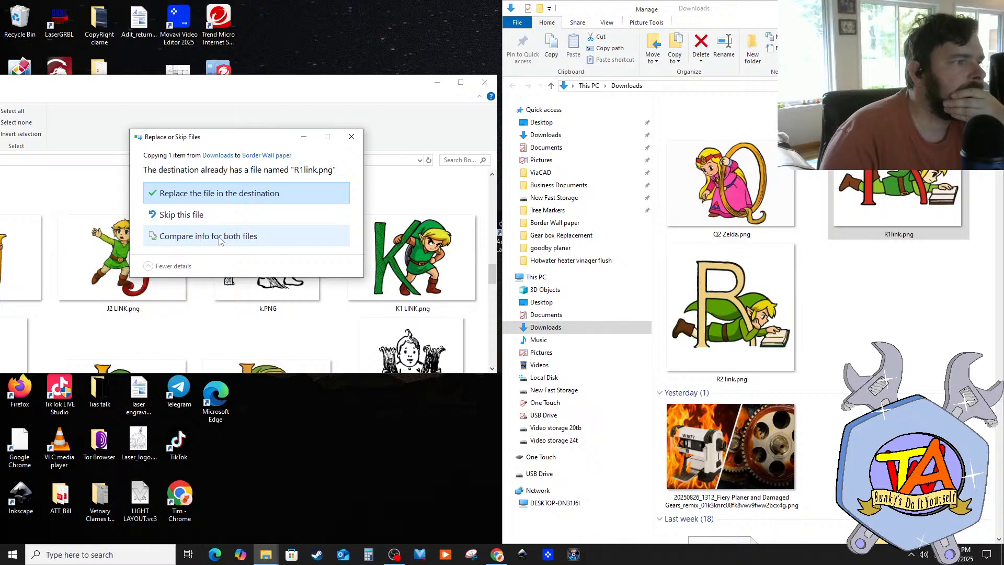
click(220, 193)
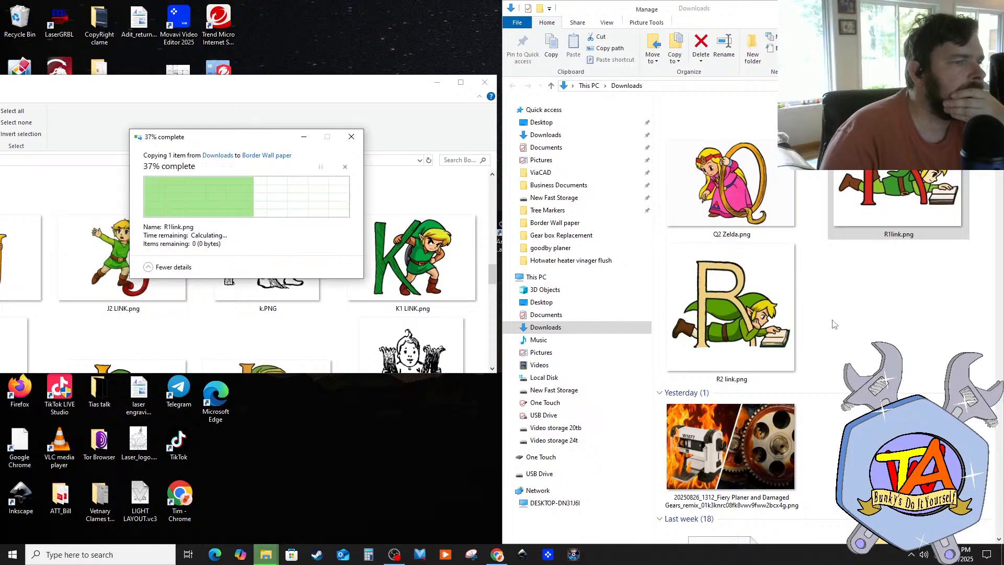
Step: Copy R2 link.png into the Border Wall paper folder, check both R images there, and place the folder beside Downloads again
click(729, 318)
drag(728, 318, 355, 245)
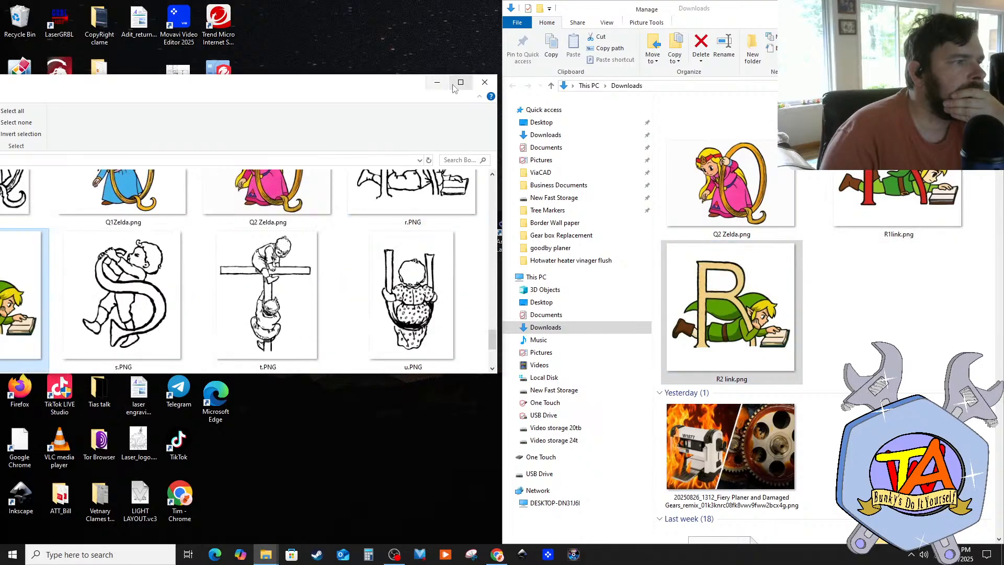
click(461, 82)
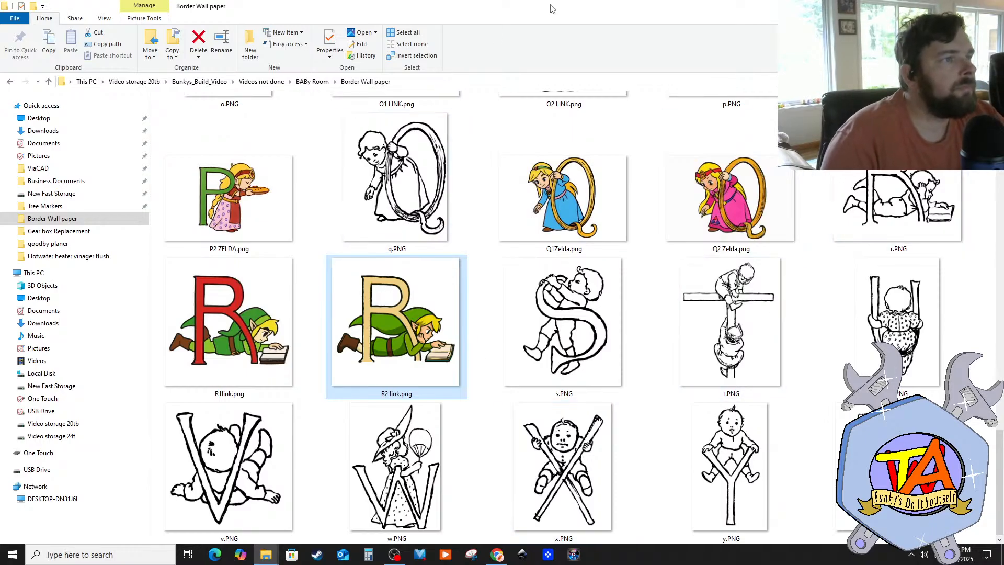
drag(553, 8, 2, 167)
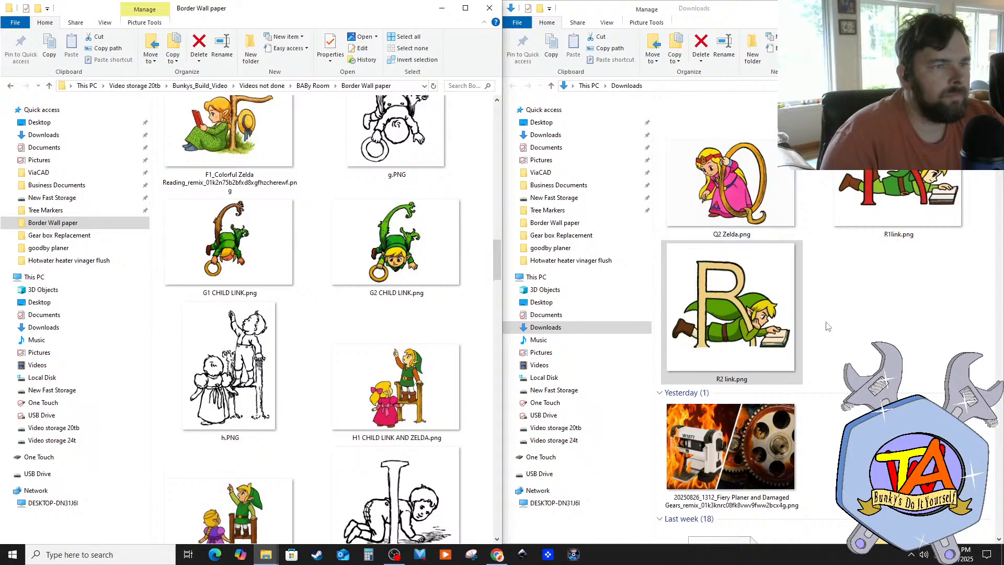
Step: Open "ABC border wall paper path.svg.2025_08_18_18_17_28.0.svg" from the Border Wall paper folder in Inkscape
mouse_move(266, 558)
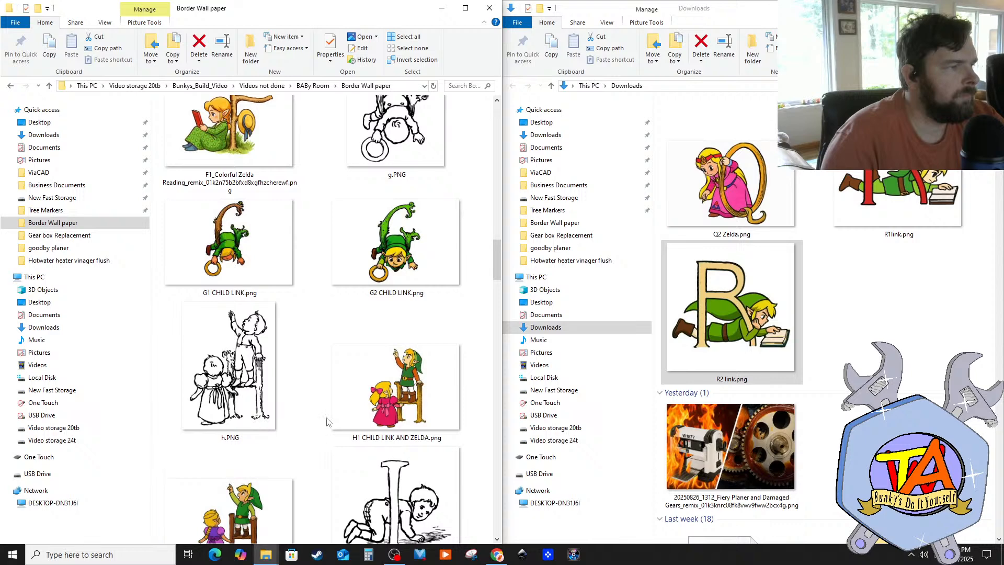
scroll(314, 375, up, 10)
scroll(314, 374, up, 5)
scroll(314, 374, down, 2)
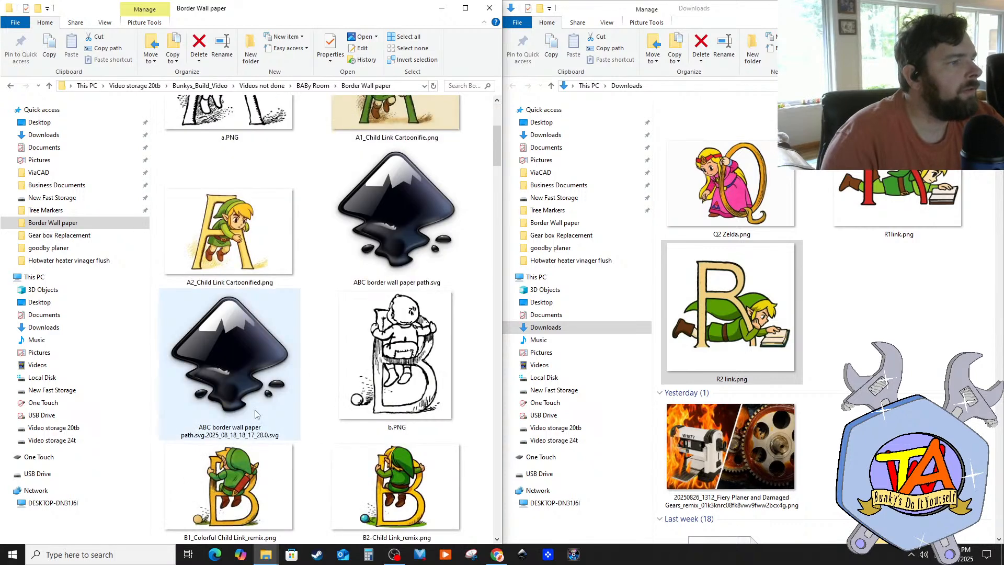
click(221, 387)
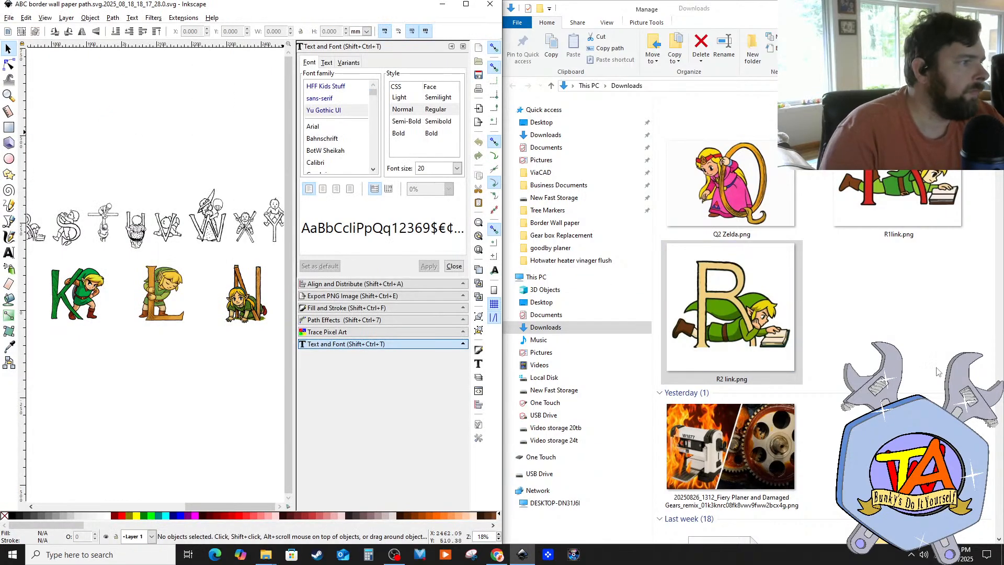
Step: Examine the row of coloured letters below the black-and-white alphabet in the wallpaper drawing, ending with a close-up of the letter A
scroll(189, 348, down, 3)
scroll(189, 348, up, 3)
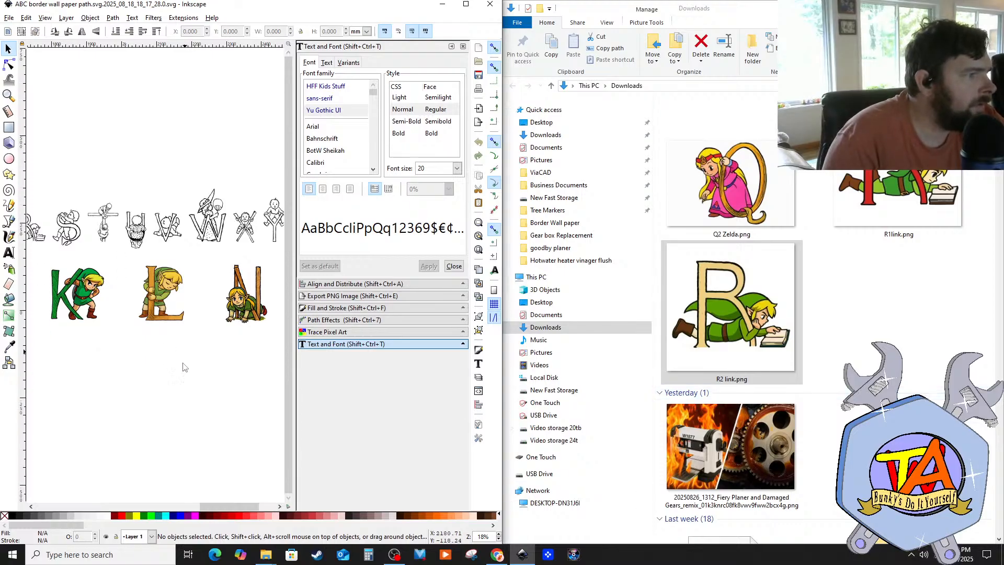
mouse_move(217, 508)
mouse_down()
mouse_move(230, 510)
mouse_move(183, 512)
mouse_move(231, 512)
mouse_up()
scroll(103, 419, up, 4)
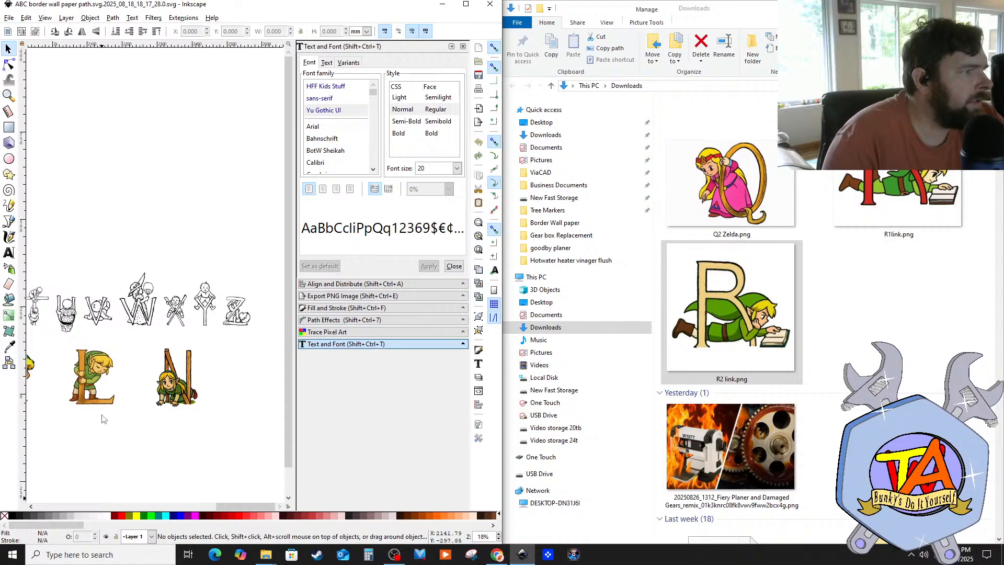
scroll(120, 420, down, 3)
drag(246, 506, 85, 474)
scroll(67, 351, up, 4)
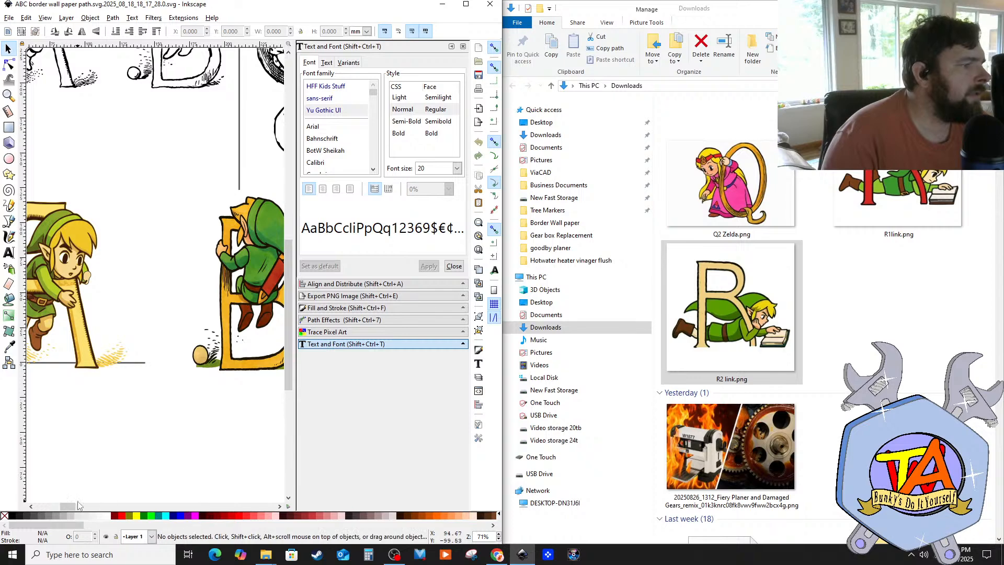
drag(74, 508, 68, 509)
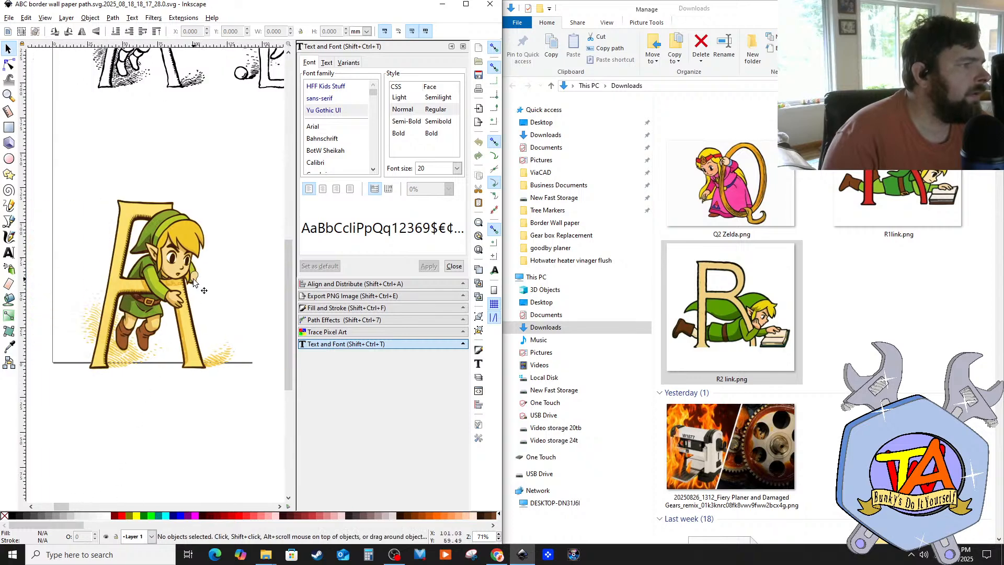
scroll(161, 245, up, 2)
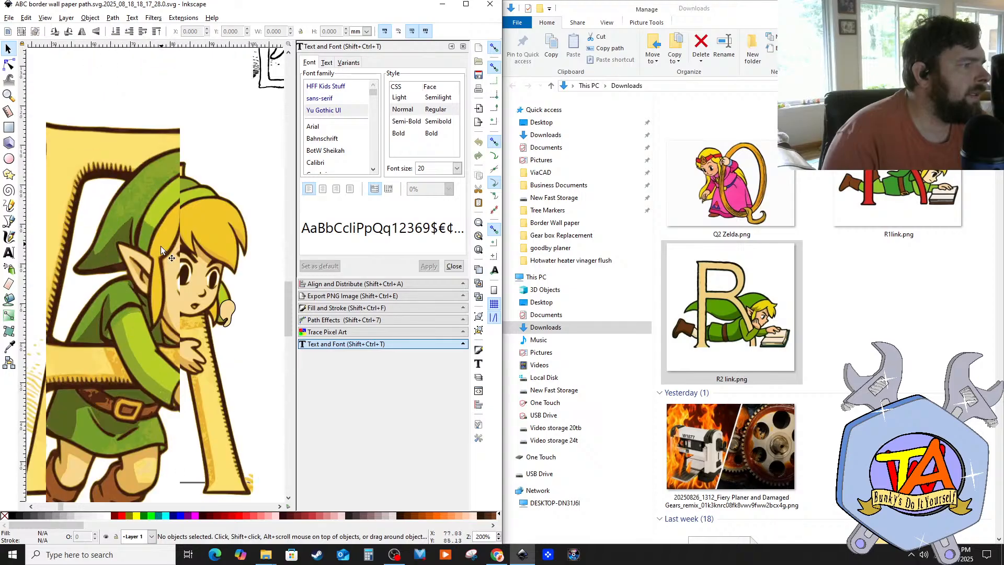
Step: Delete the separate small hand shape beside Link's face on the coloured yellow letter A
scroll(159, 250, down, 1)
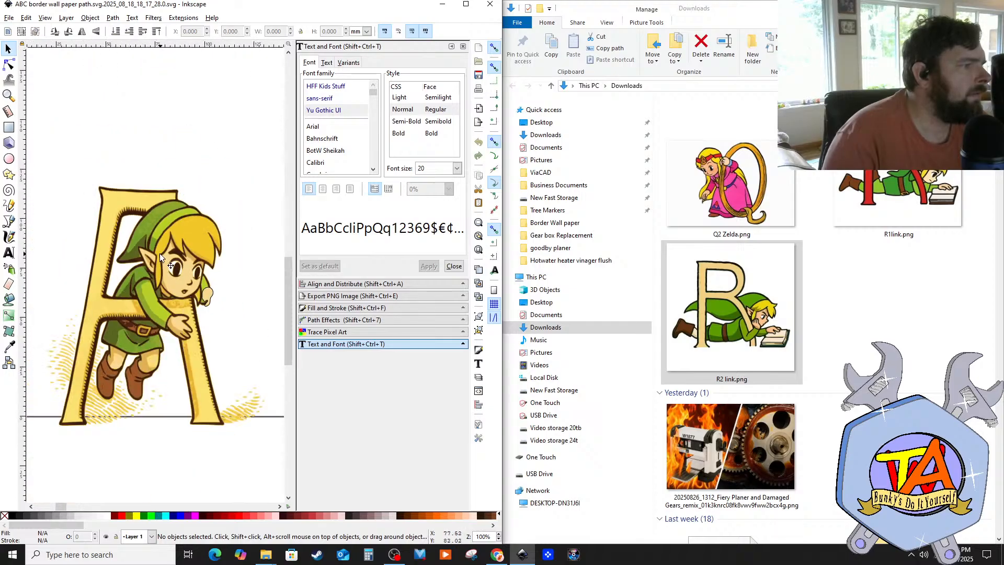
scroll(159, 256, down, 2)
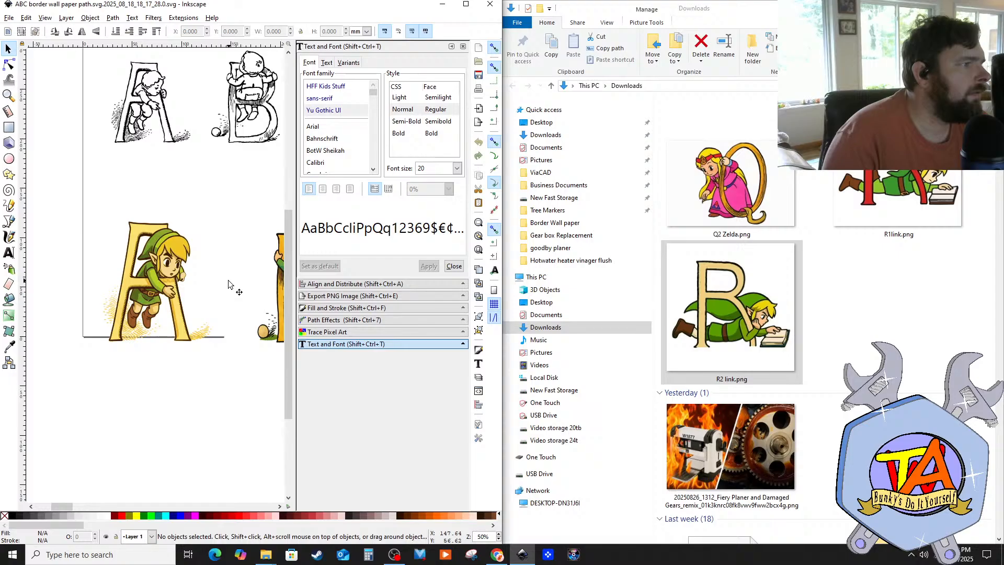
scroll(228, 284, down, 1)
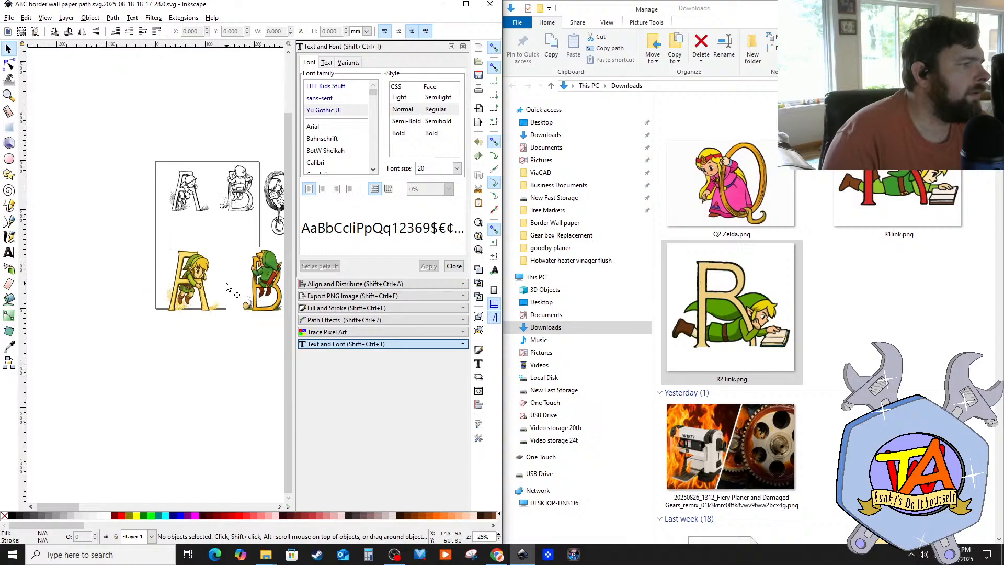
scroll(242, 286, up, 1)
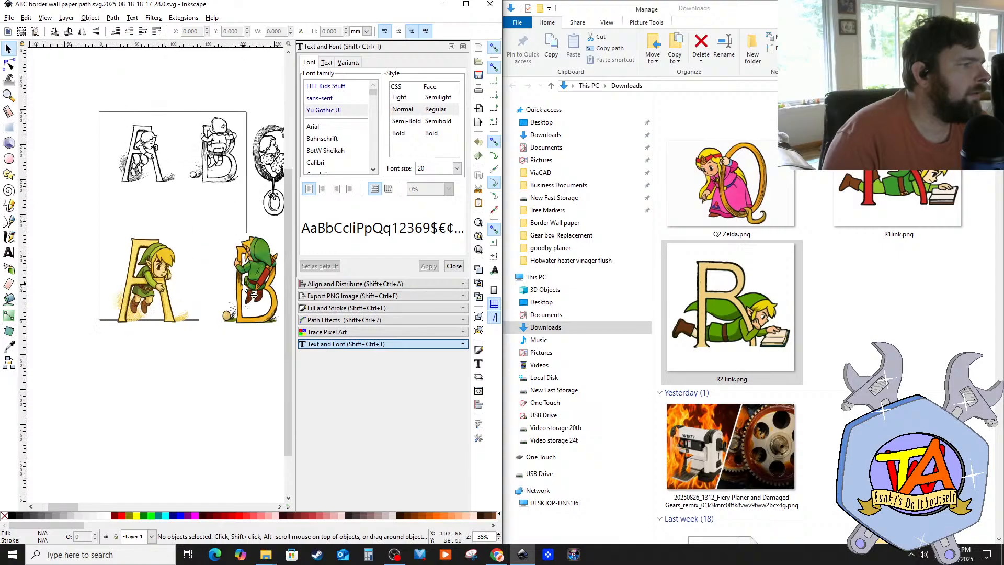
scroll(253, 296, up, 1)
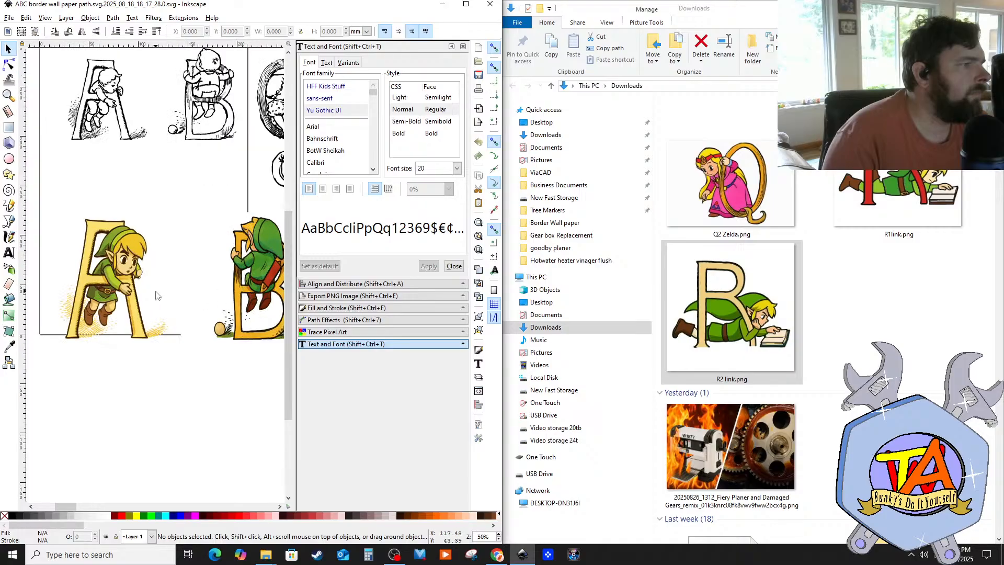
mouse_move(131, 276)
mouse_down()
mouse_move(100, 278)
mouse_move(124, 277)
mouse_up()
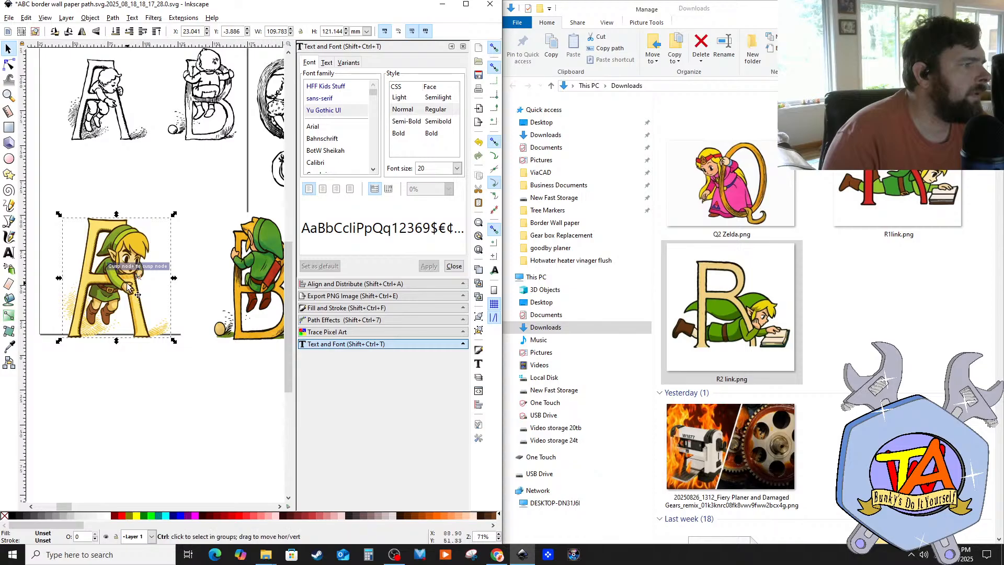
scroll(124, 282, up, 3)
click(164, 259)
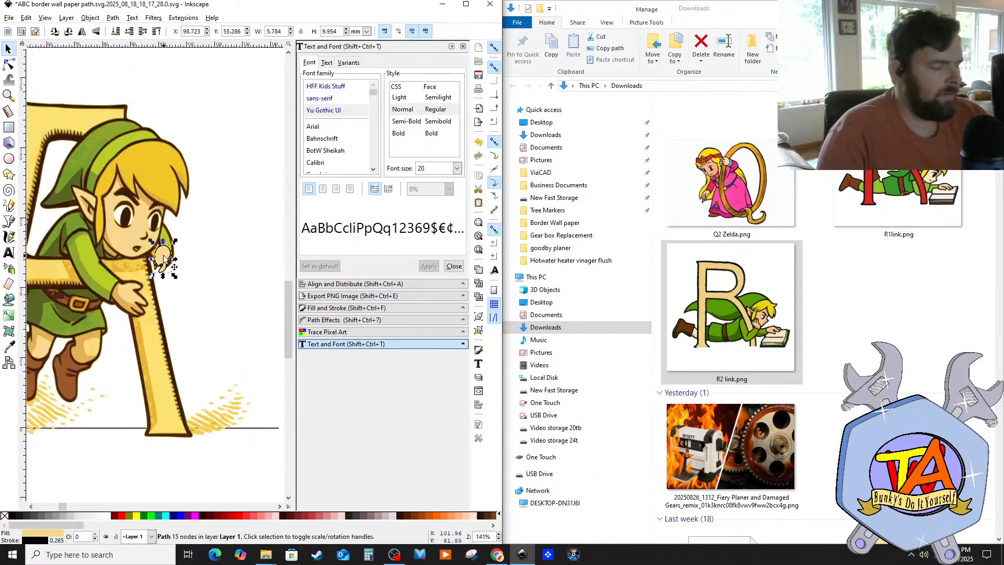
key(Escape)
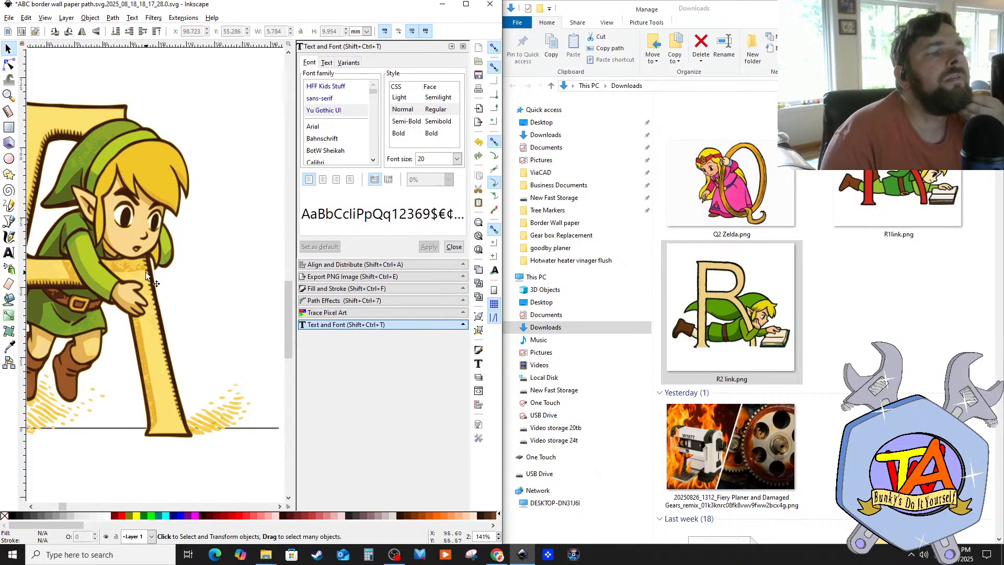
Step: Delete the Q2 Zelda, R1link, R2 link and Q1Zelda images from the Downloads folder
scroll(828, 323, up, 3)
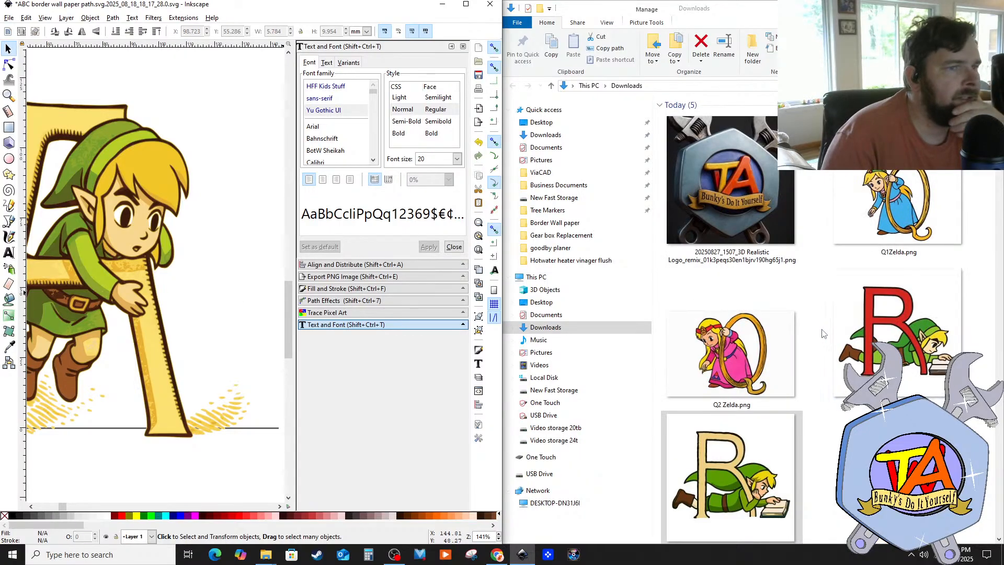
scroll(827, 323, down, 2)
scroll(827, 322, up, 2)
scroll(824, 324, down, 2)
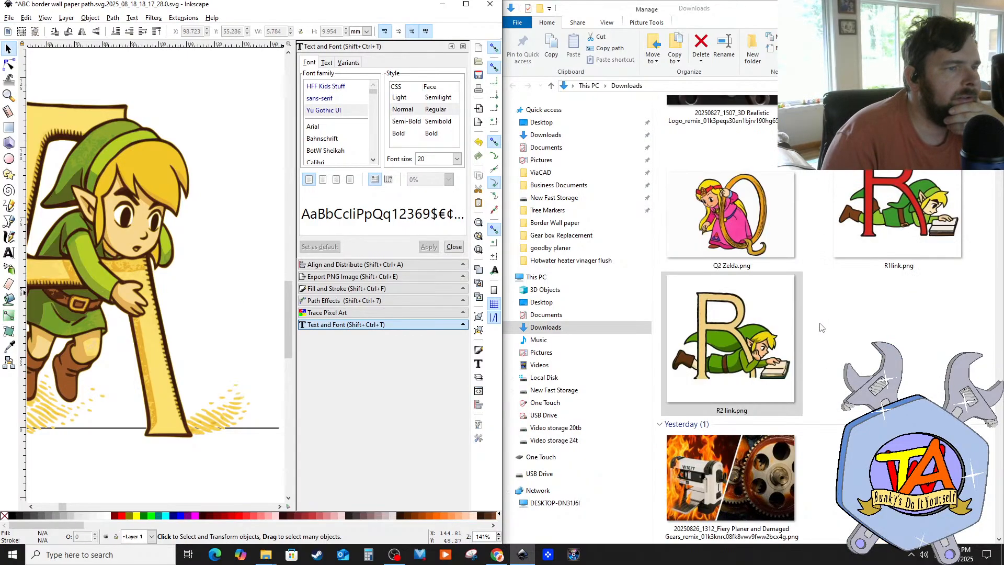
click(829, 364)
drag(829, 365, 687, 228)
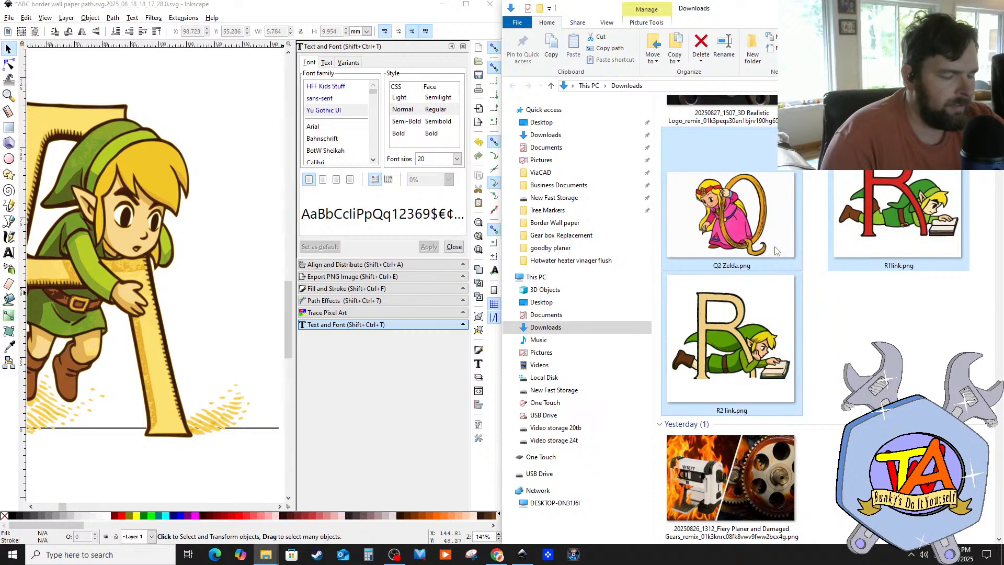
key(Delete)
click(877, 176)
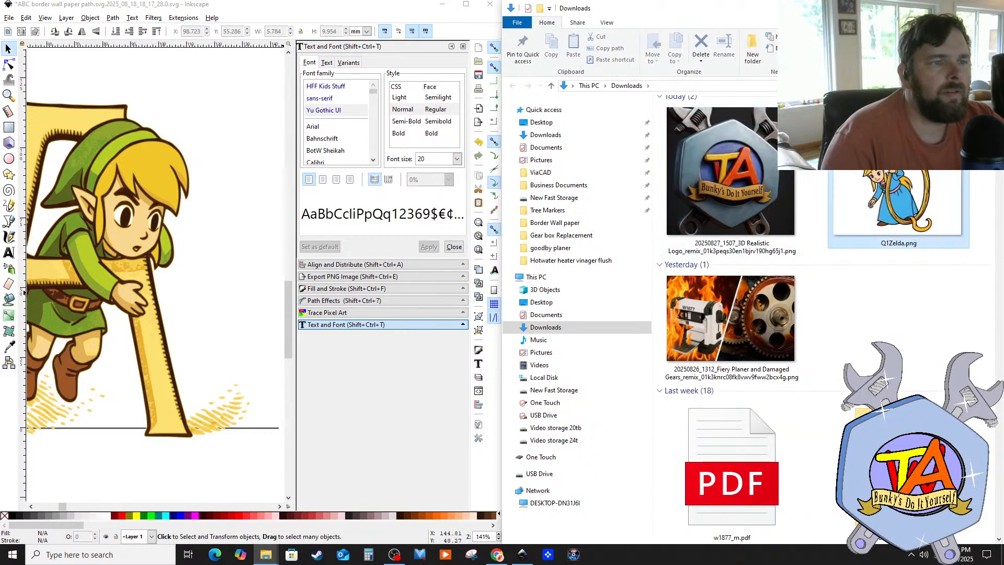
key(Delete)
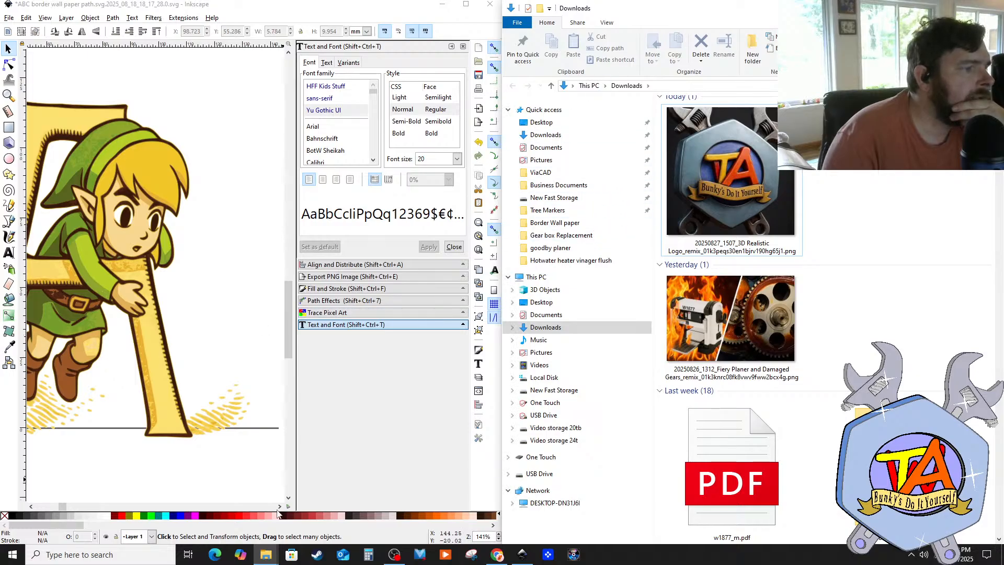
Step: Bring up the Border Wall paper folder and place it beside the Inkscape wallpaper drawing
mouse_move(262, 558)
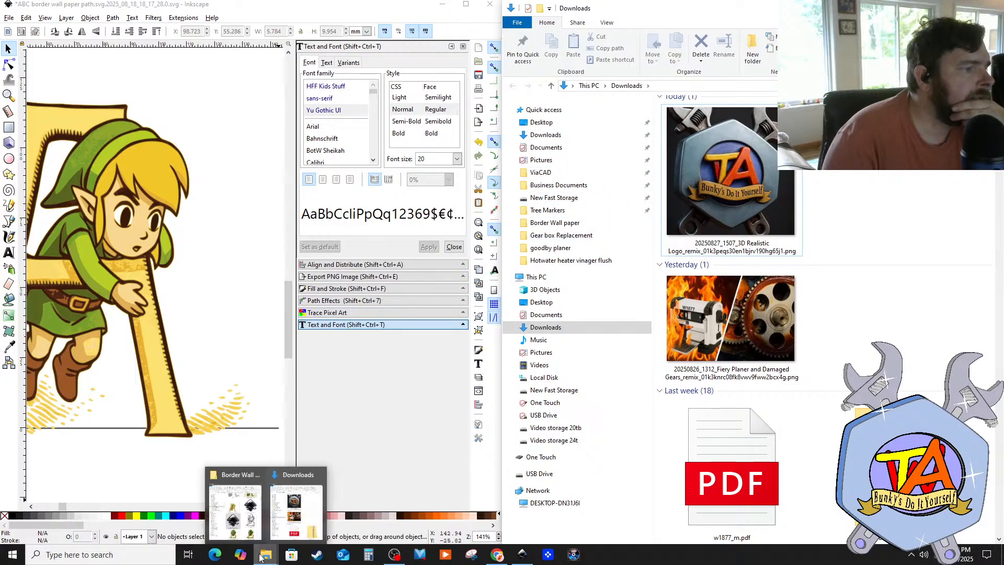
click(235, 510)
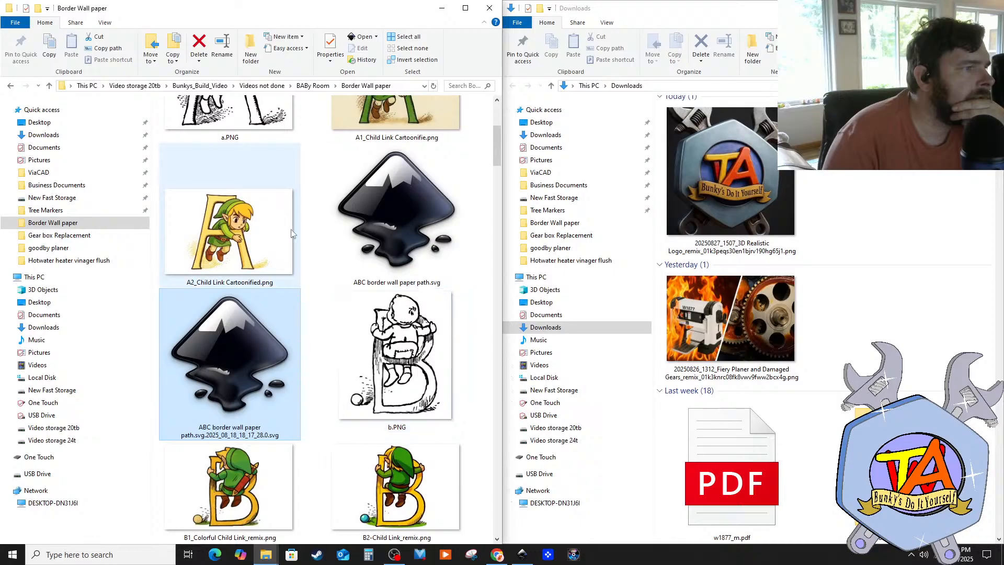
scroll(311, 269, up, 3)
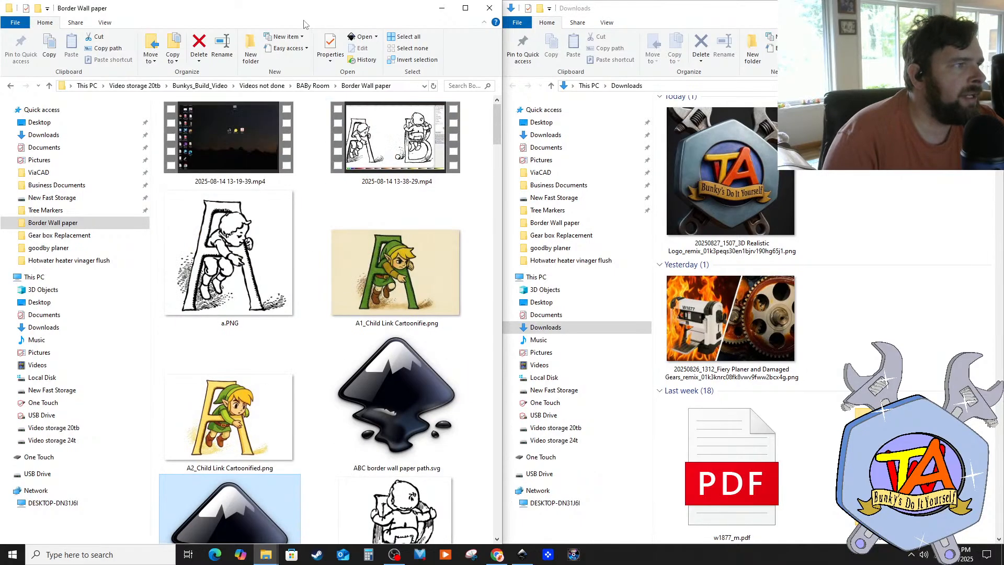
drag(306, 13, 1003, 282)
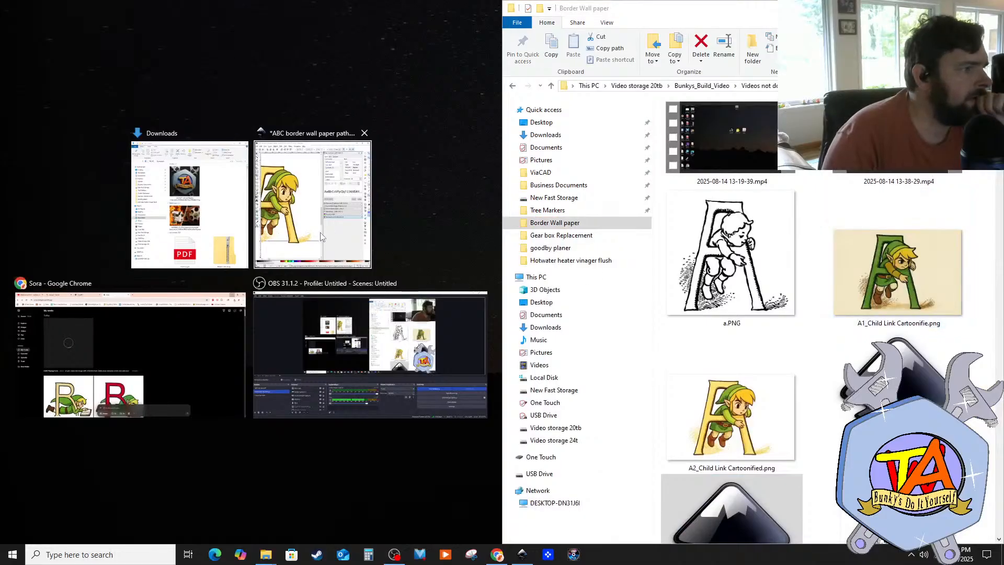
click(316, 219)
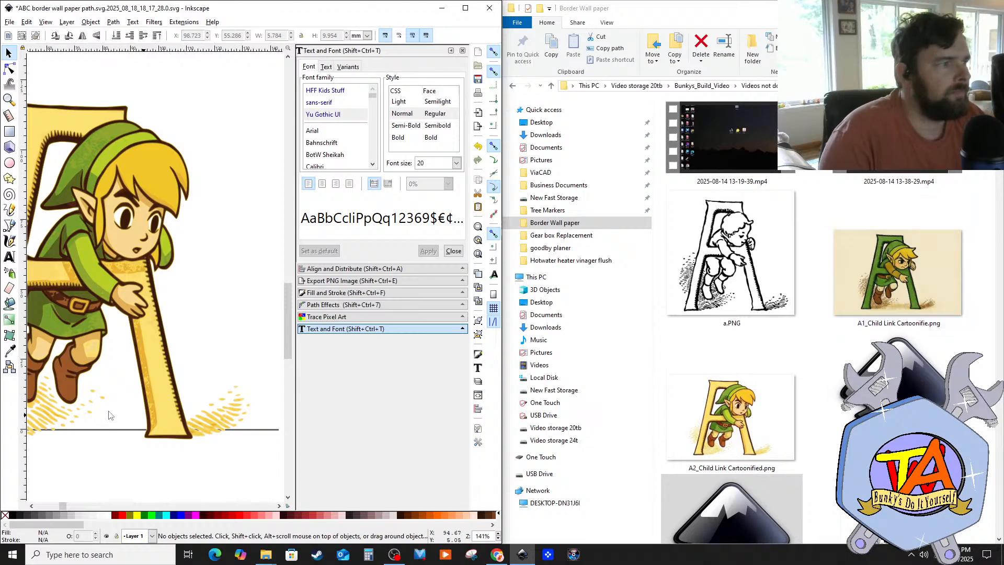
Step: Import A1_Child Link Cartoonifie.png below the coloured letters, embedded at default import resolution with smooth rendering
ctrl+scroll(104, 411, down, 3)
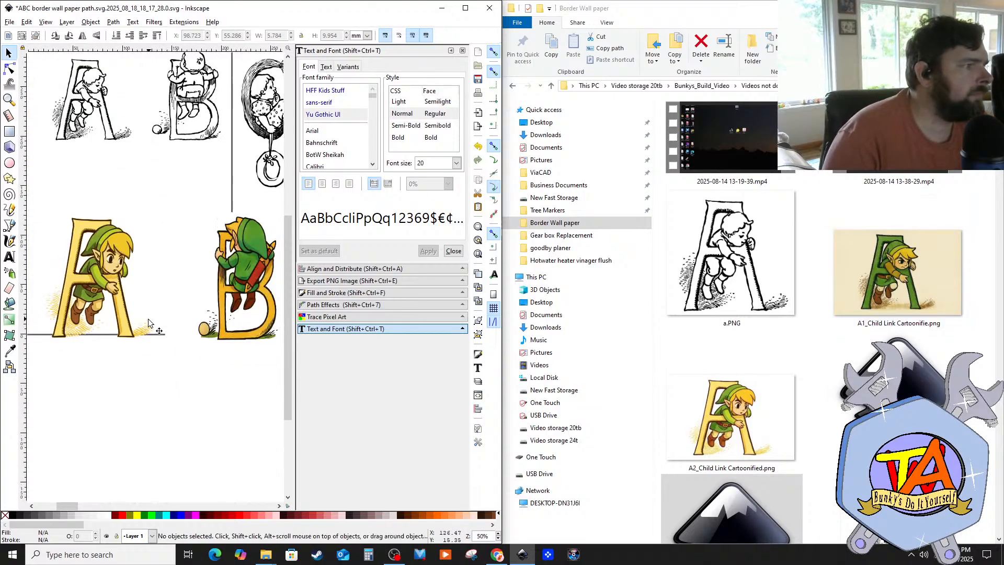
scroll(149, 324, down, 6)
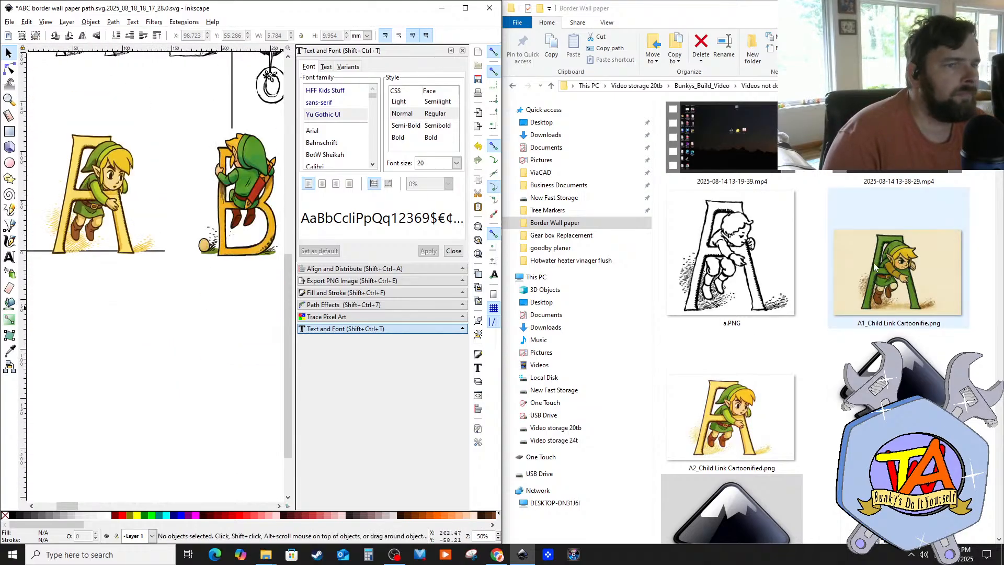
drag(897, 272, 134, 407)
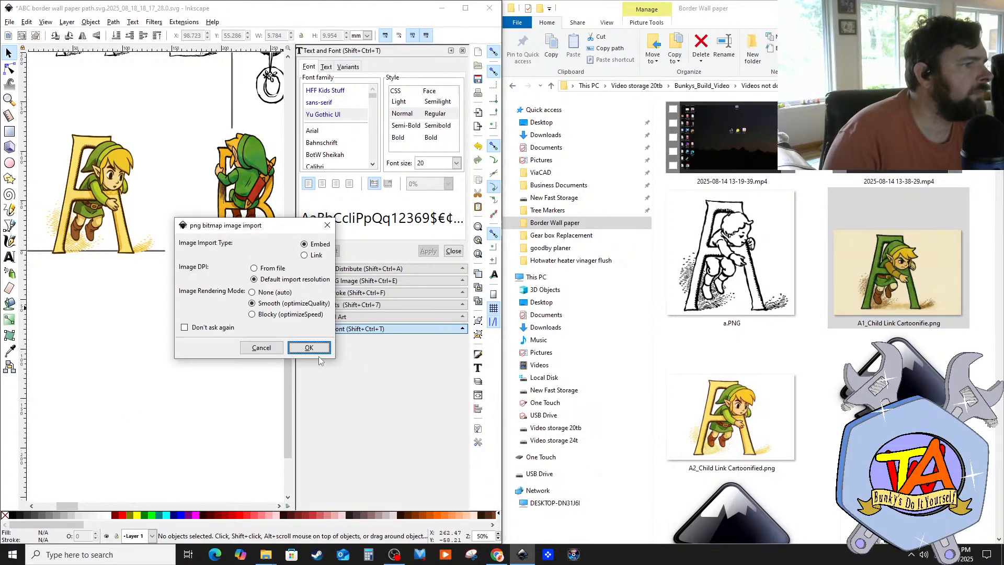
click(316, 350)
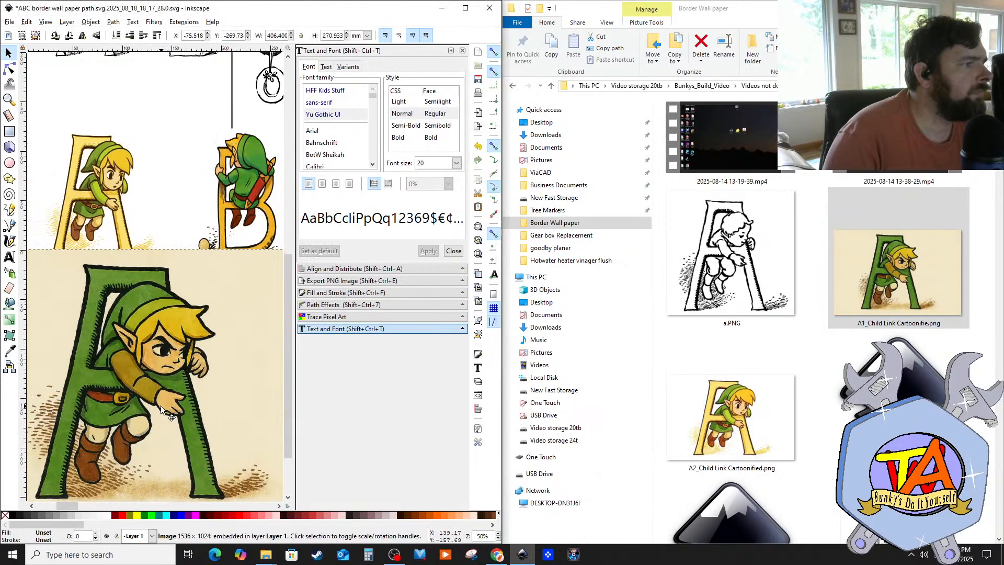
Step: Scale the imported green A image to about 180 by 139 mm, matching it over the yellow A, and place it below the coloured row
drag(161, 406, 154, 422)
scroll(137, 416, down, 3)
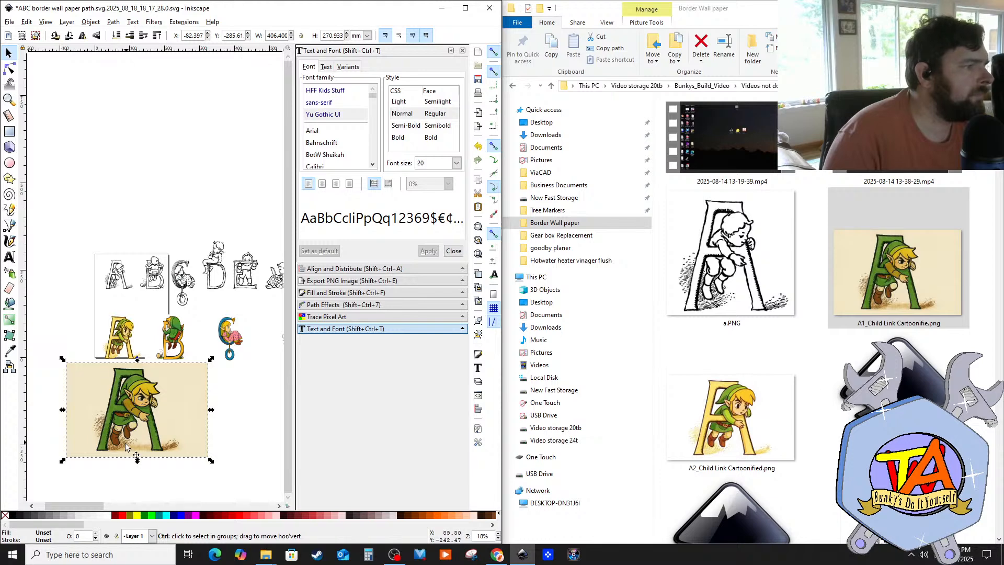
scroll(125, 446, up, 1)
drag(244, 464, 124, 406)
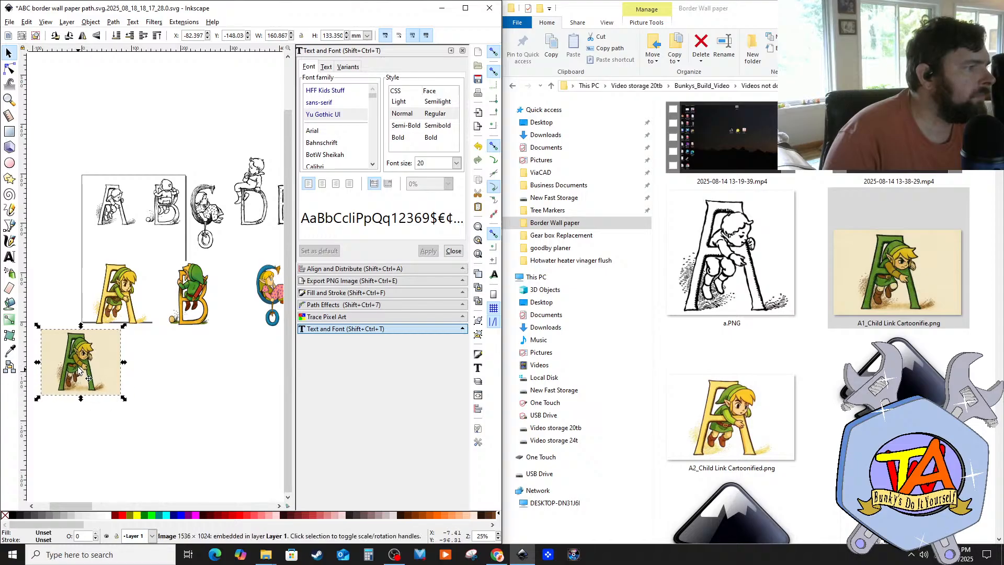
drag(81, 367, 120, 296)
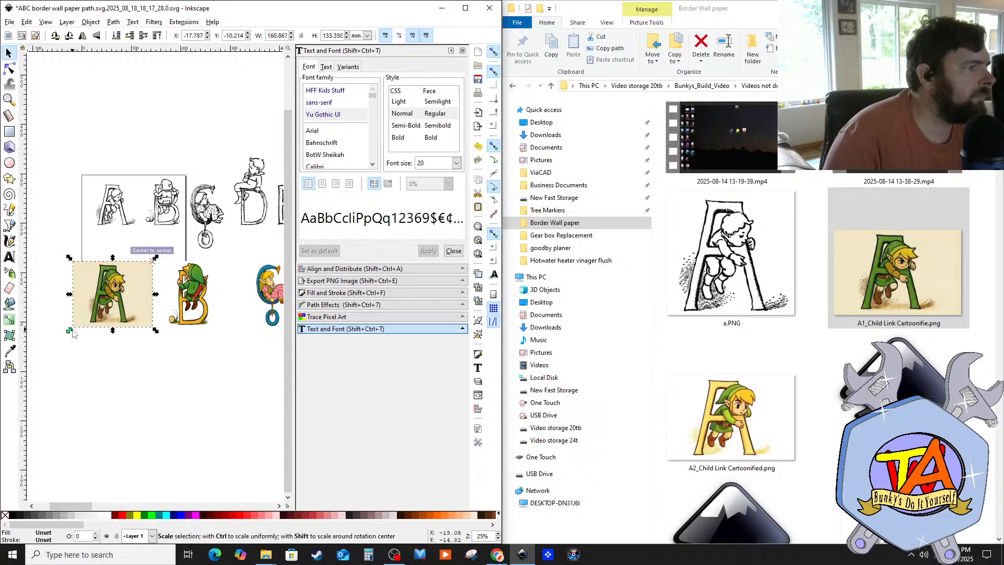
drag(69, 331, 63, 336)
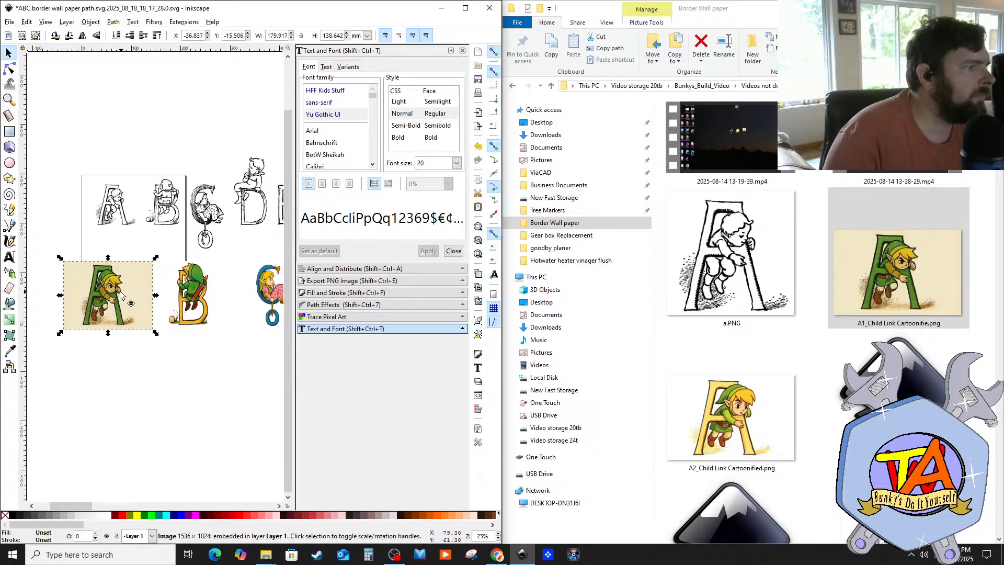
drag(120, 307, 136, 401)
Step: Draw a closed straight-line path about 11.5 by 20.6 mm around Link's raised hand beside his face on the green A image
scroll(136, 400, up, 5)
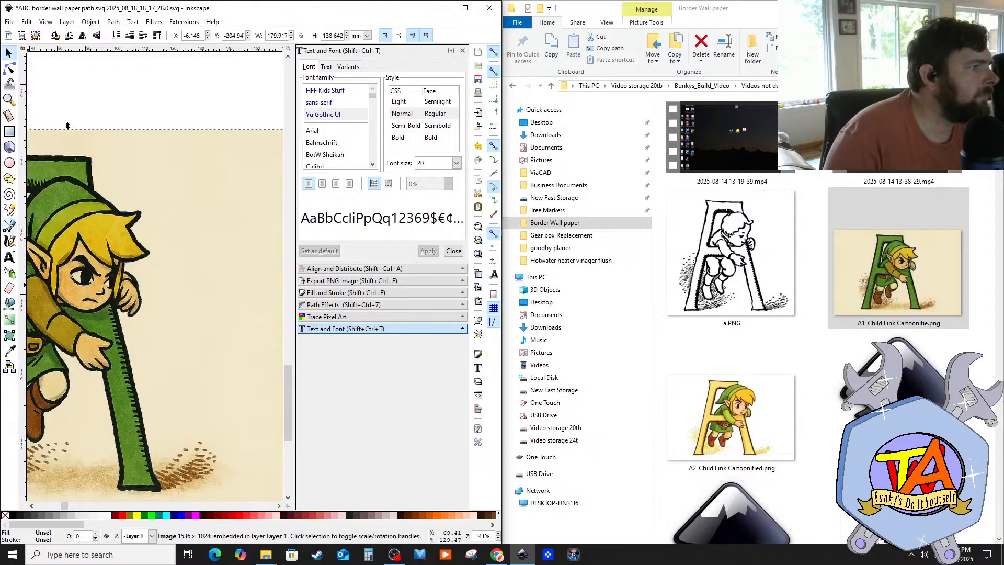
click(10, 226)
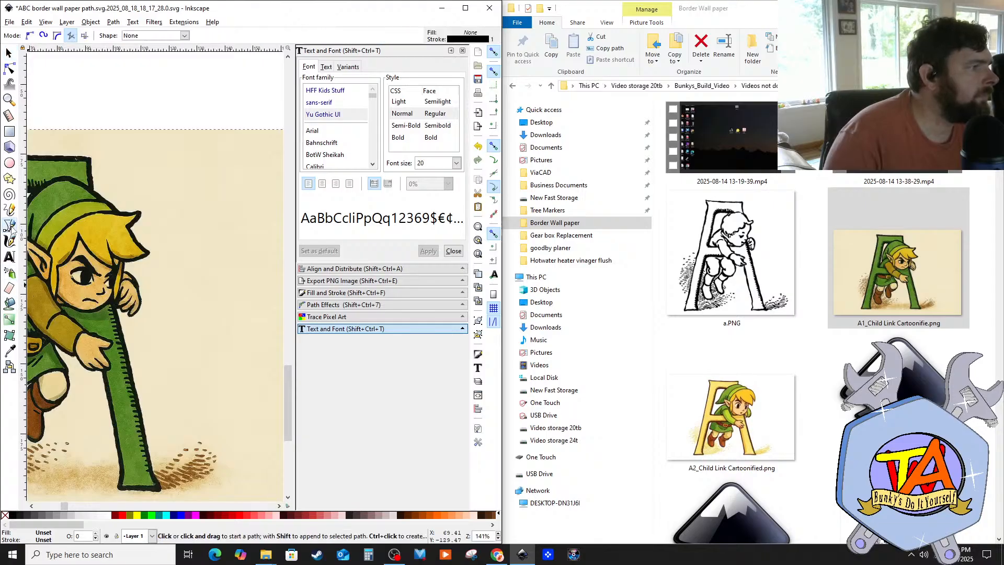
click(119, 311)
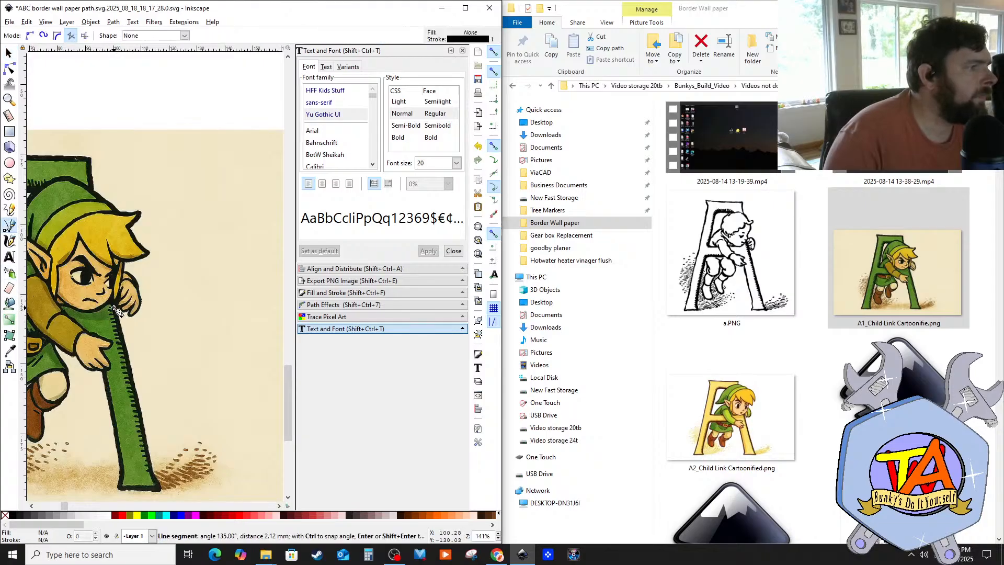
click(127, 269)
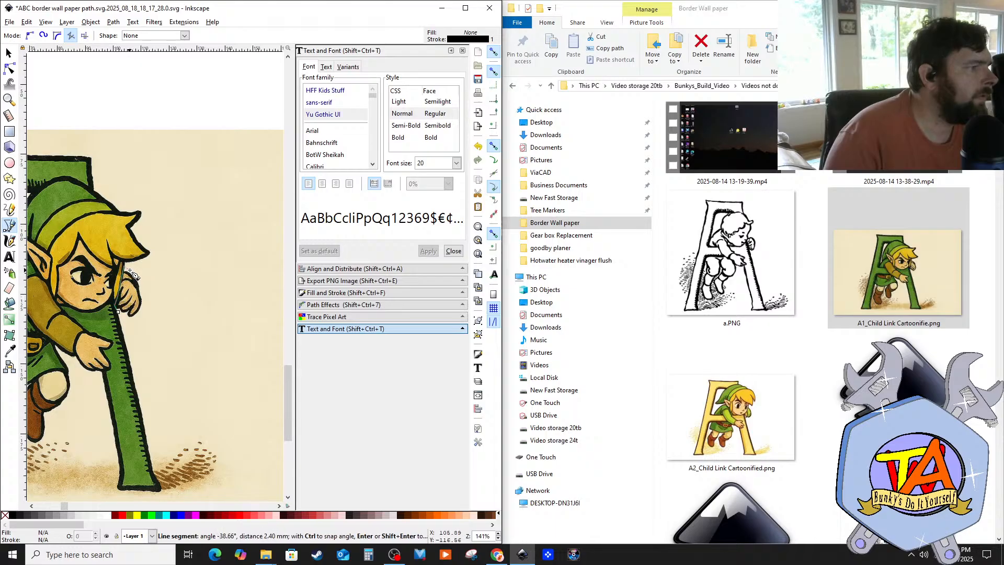
click(137, 325)
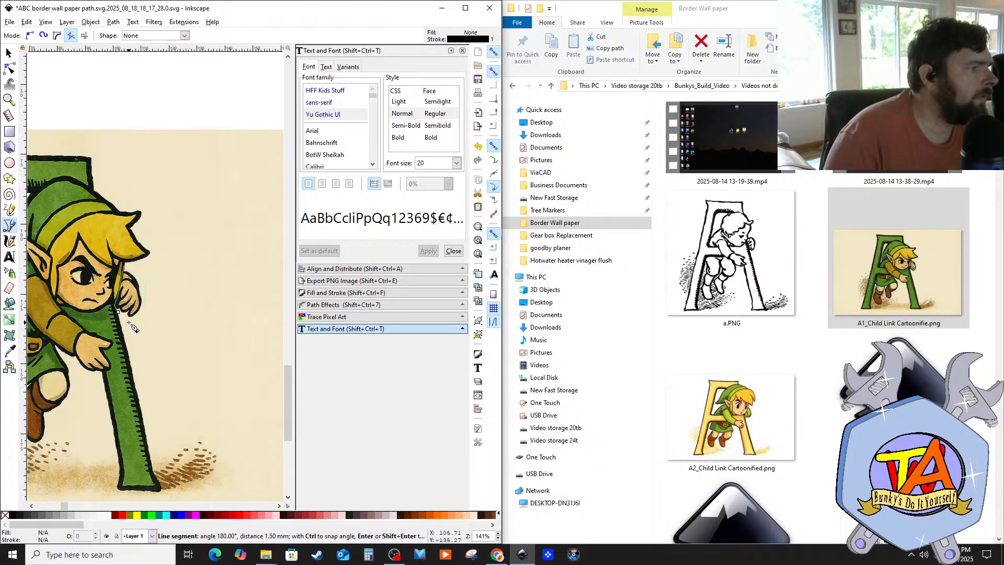
click(119, 311)
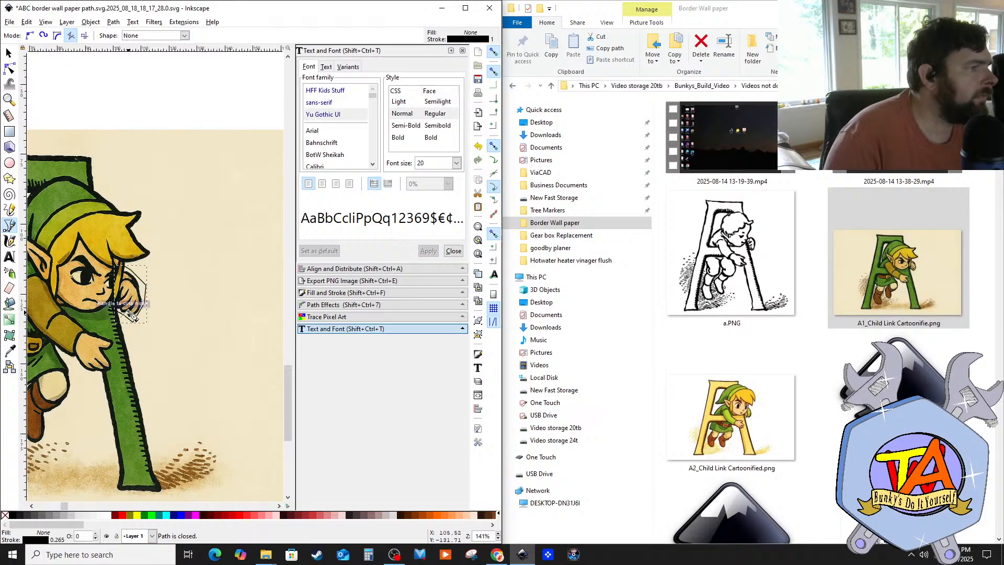
click(178, 229)
key(Escape)
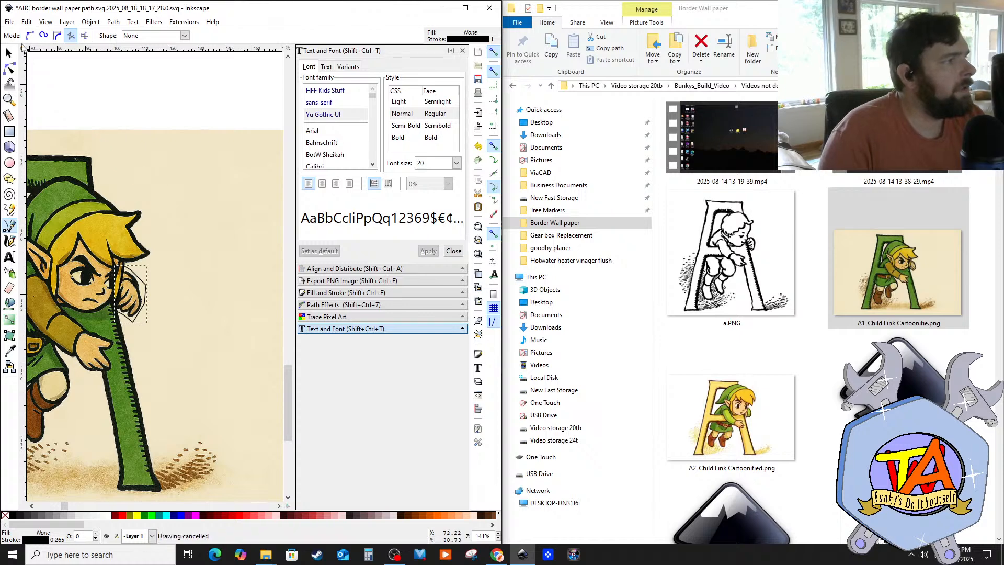
Step: Clip the green A image to the closed path drawn around Link's raised hand
click(8, 52)
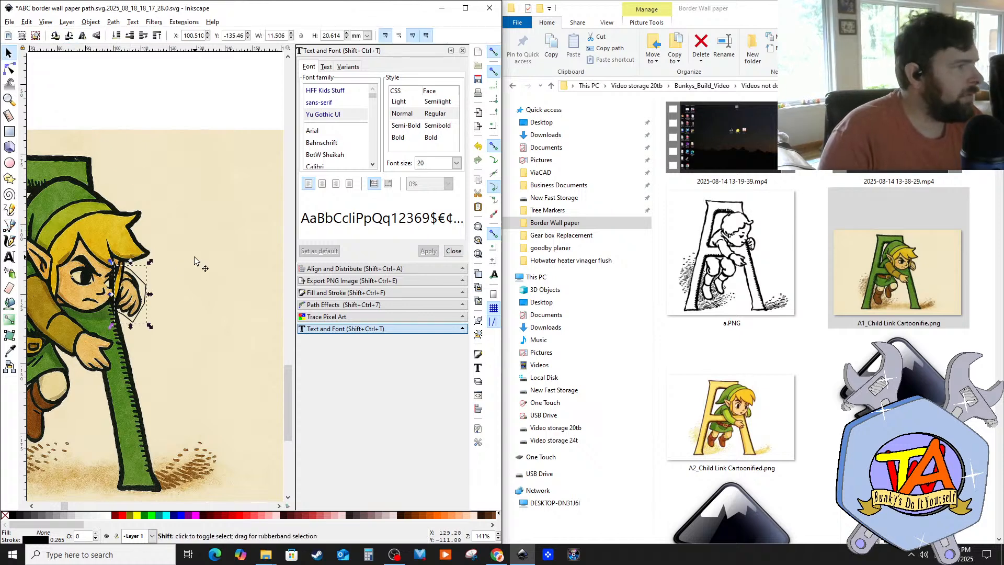
shift+click(141, 283)
right_click(121, 293)
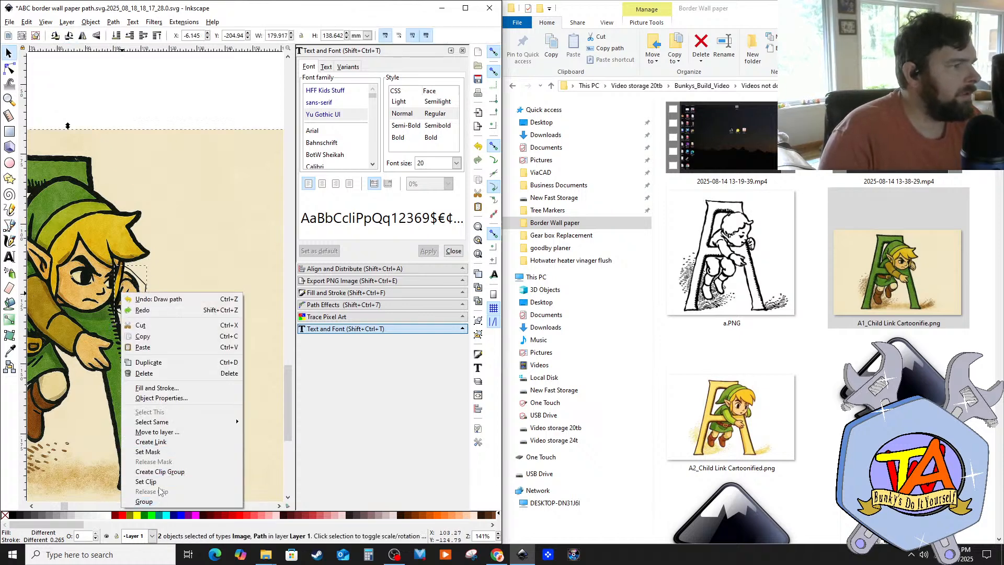
click(146, 481)
Step: Move the clipped hand up onto the yellow A, placing it beside Link's face above the letter's slanted leg
ctrl+scroll(190, 340, down, 2)
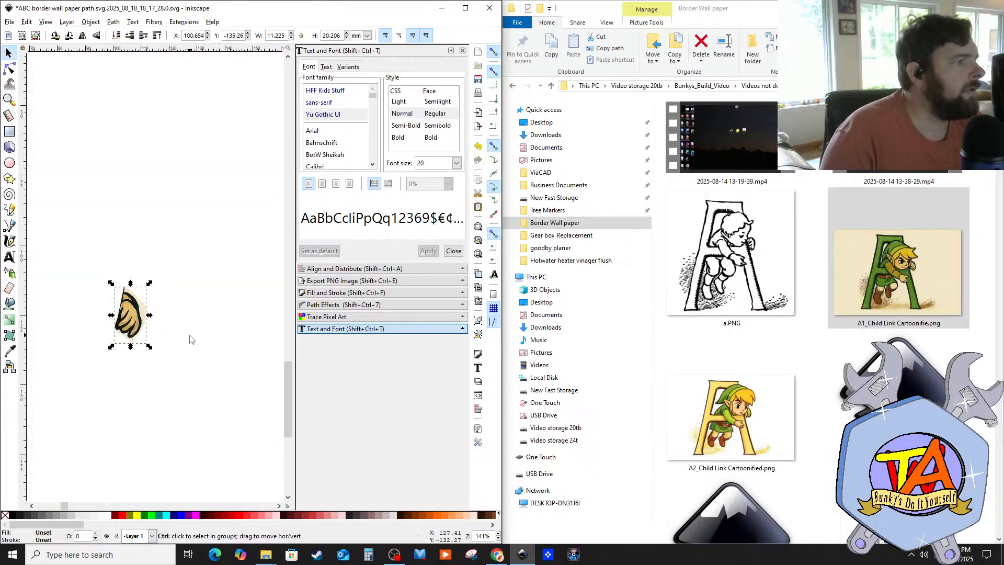
ctrl+scroll(190, 340, down, 2)
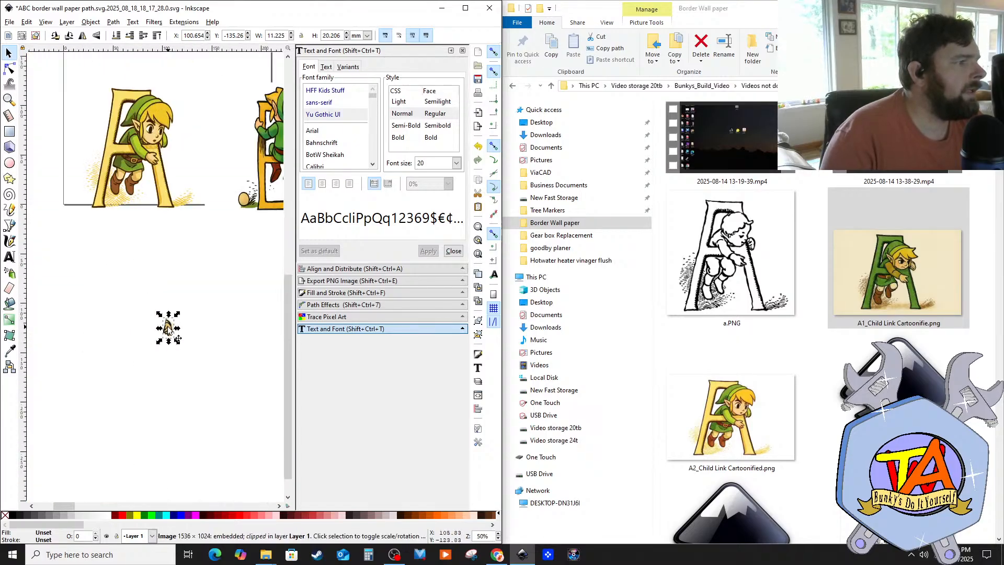
drag(168, 328, 161, 146)
ctrl+scroll(161, 146, up, 3)
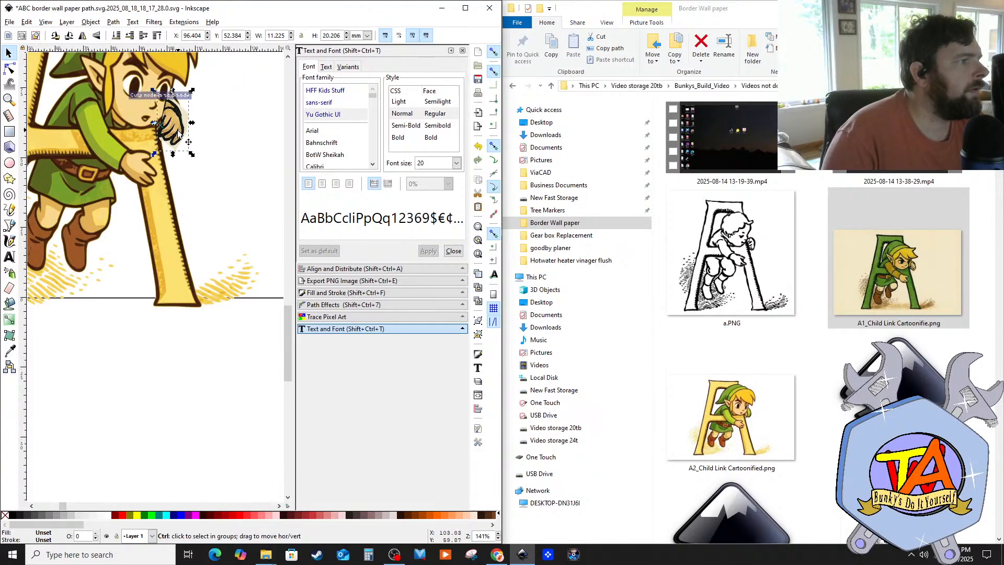
scroll(180, 157, up, 5)
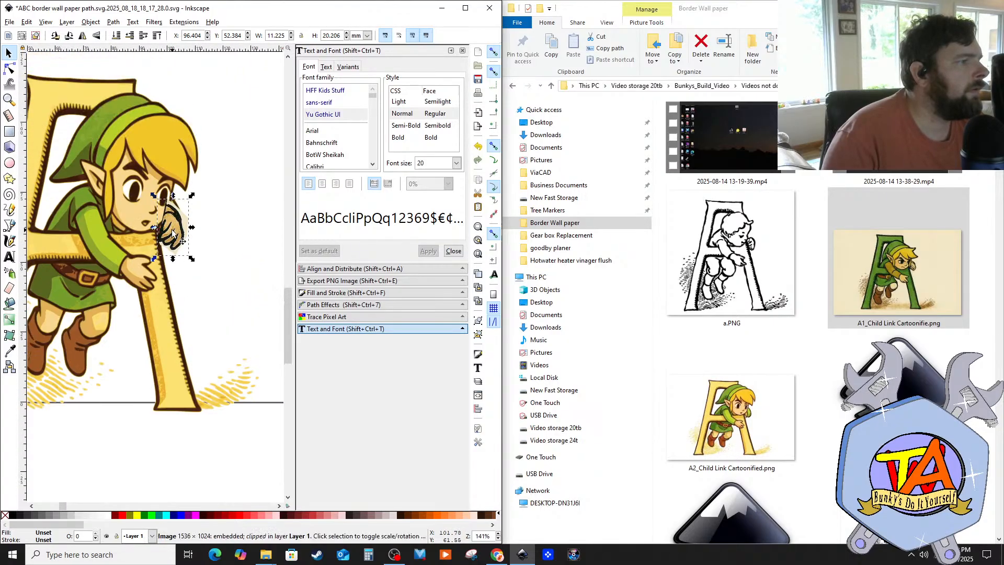
drag(173, 233, 180, 229)
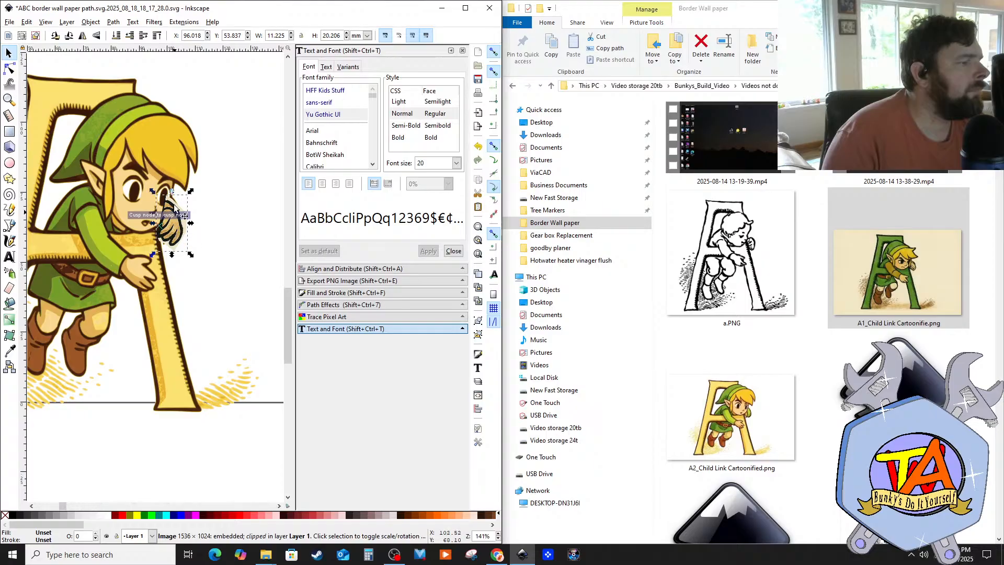
scroll(175, 209, down, 3)
scroll(172, 206, up, 5)
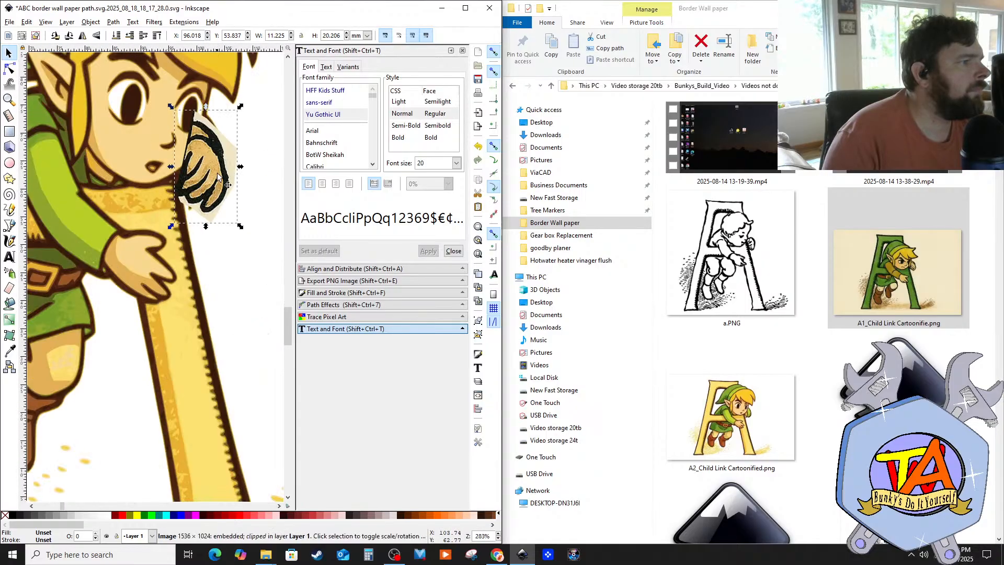
drag(213, 169, 225, 169)
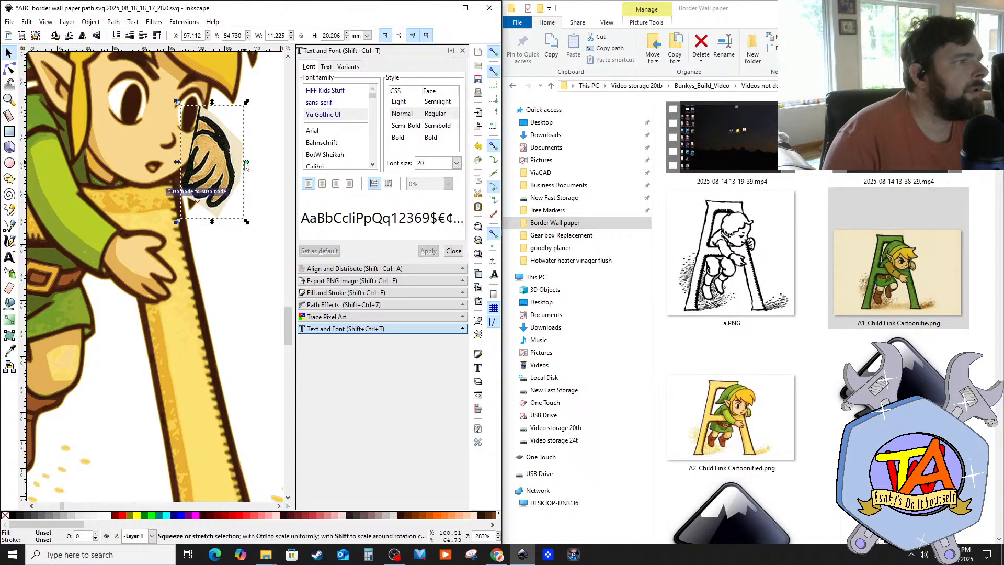
Step: With snapping turned off, rotate the clipped hand about 6 degrees clockwise and nudge it against Link's face
click(210, 156)
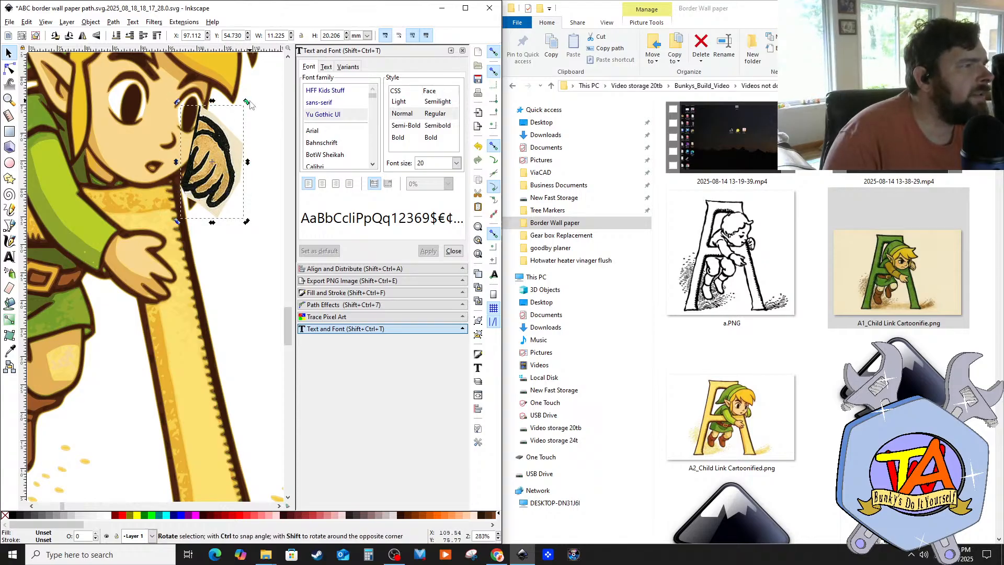
drag(250, 101, 258, 104)
key(percent)
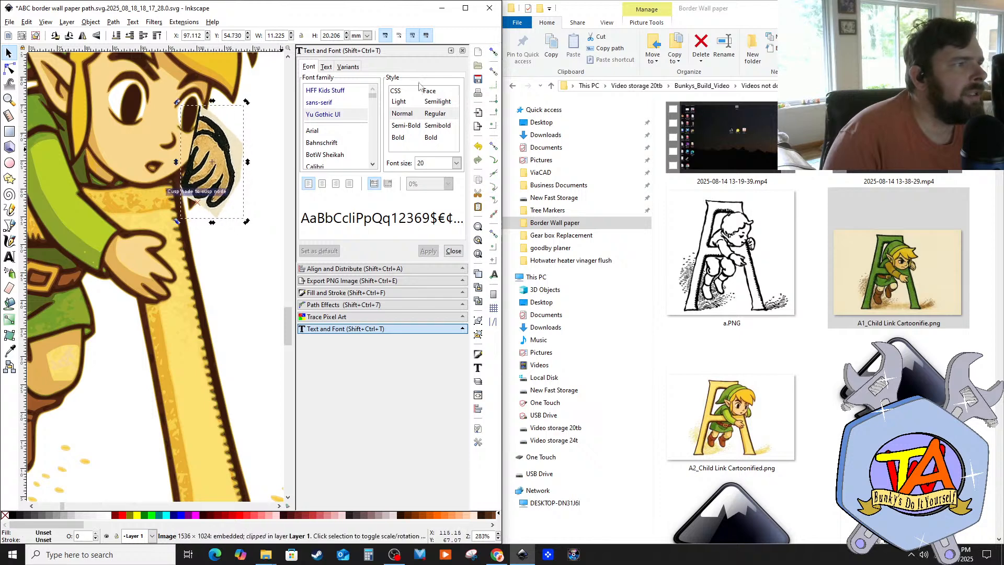
drag(248, 103, 256, 110)
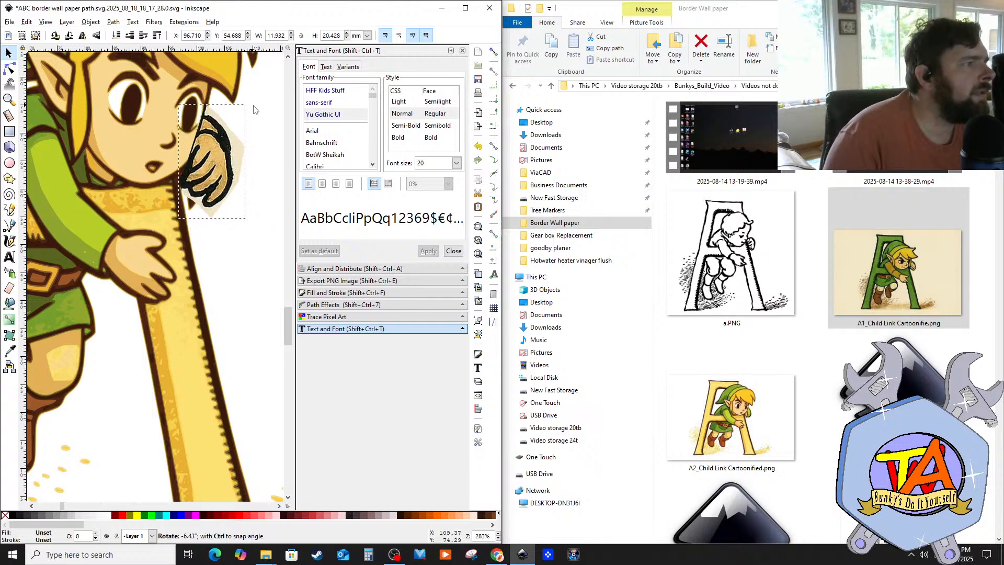
drag(214, 146, 217, 145)
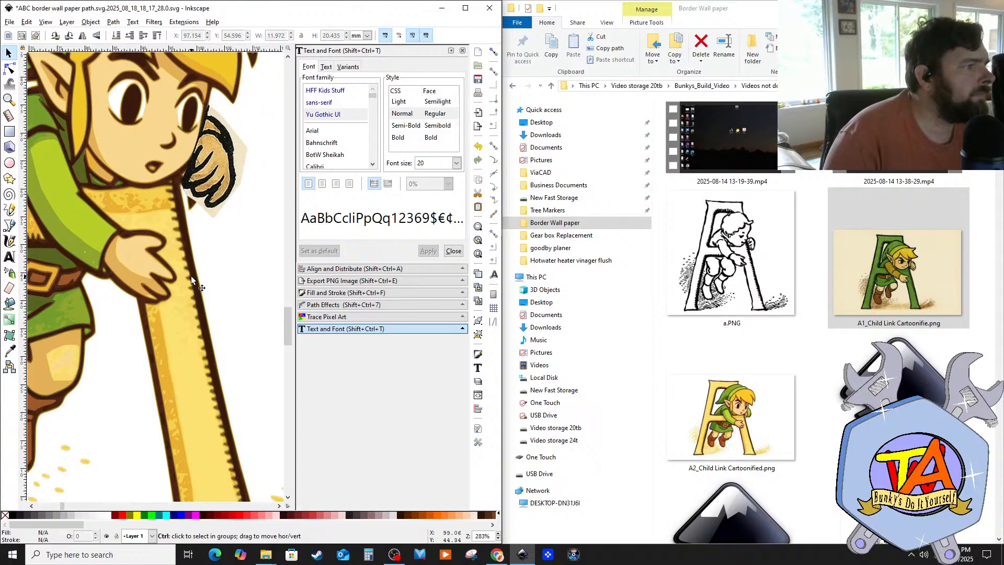
Step: Try a bounded-area fill on the patched hand beside Link's face and undo the fill
scroll(191, 276, down, 3)
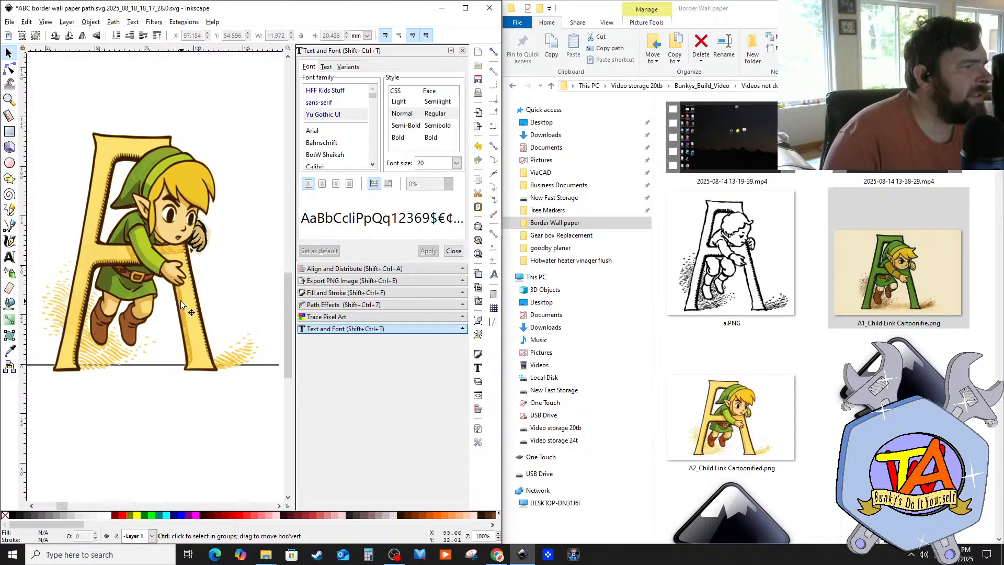
scroll(182, 305, down, 2)
scroll(206, 333, up, 3)
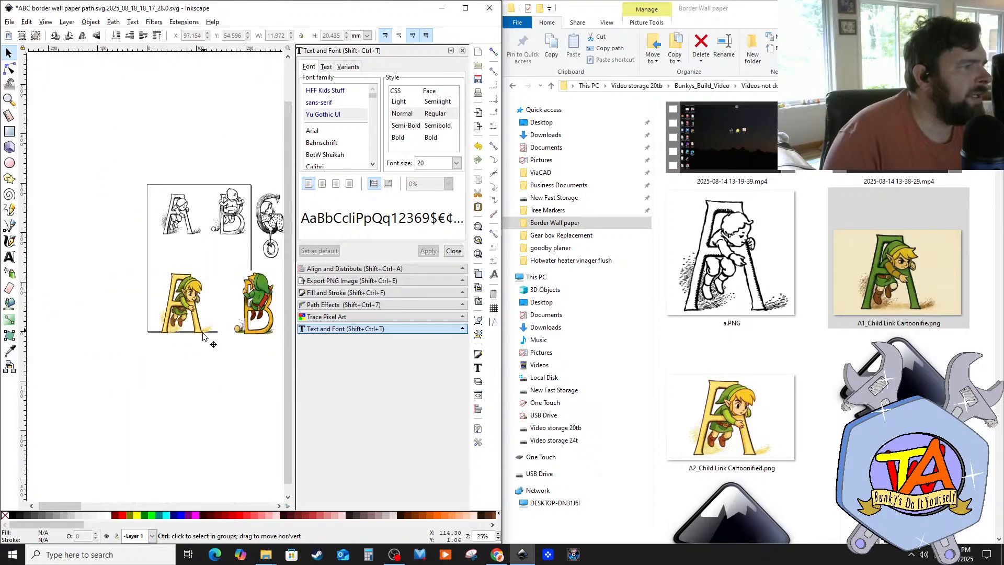
scroll(180, 257, down, 1)
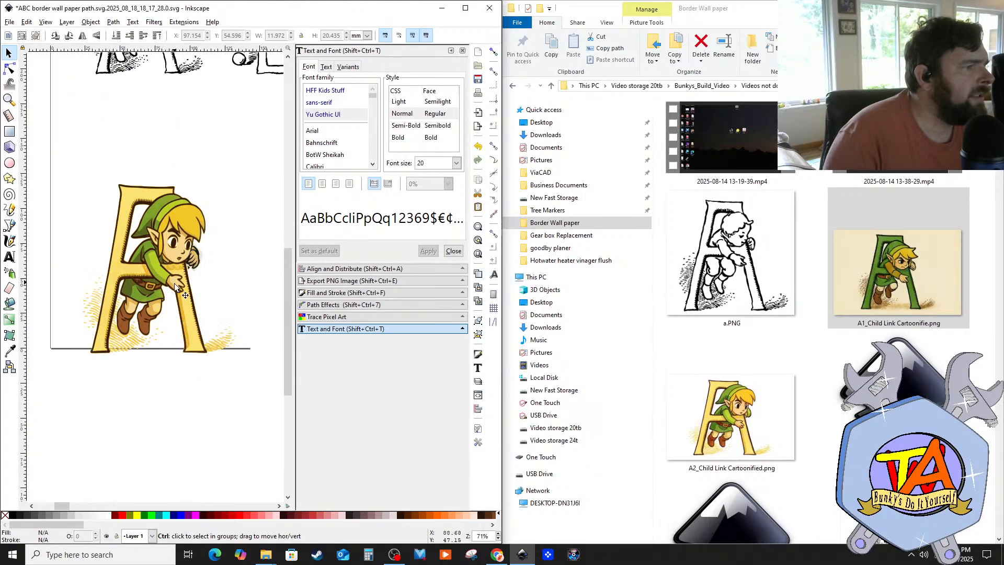
scroll(194, 235, up, 3)
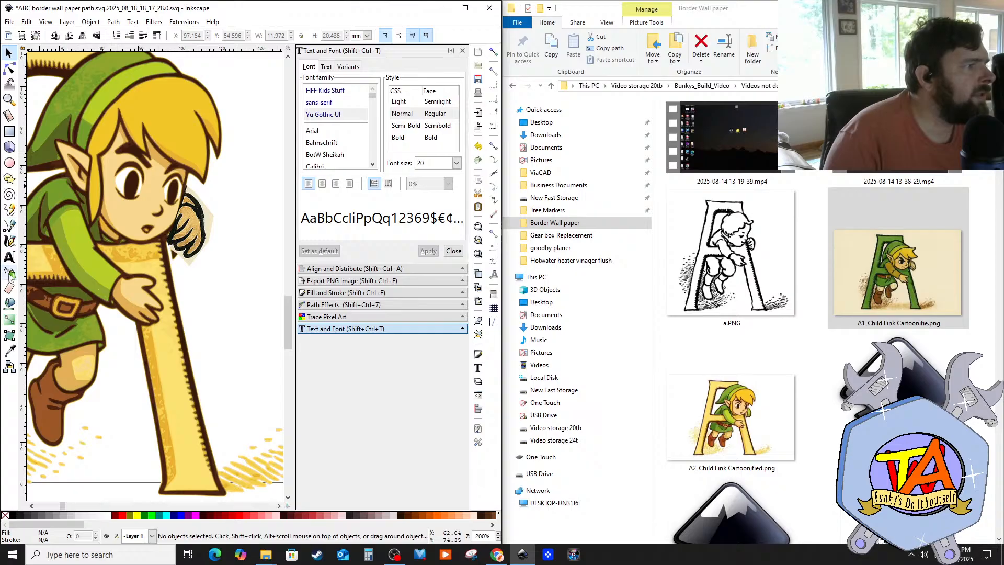
click(9, 303)
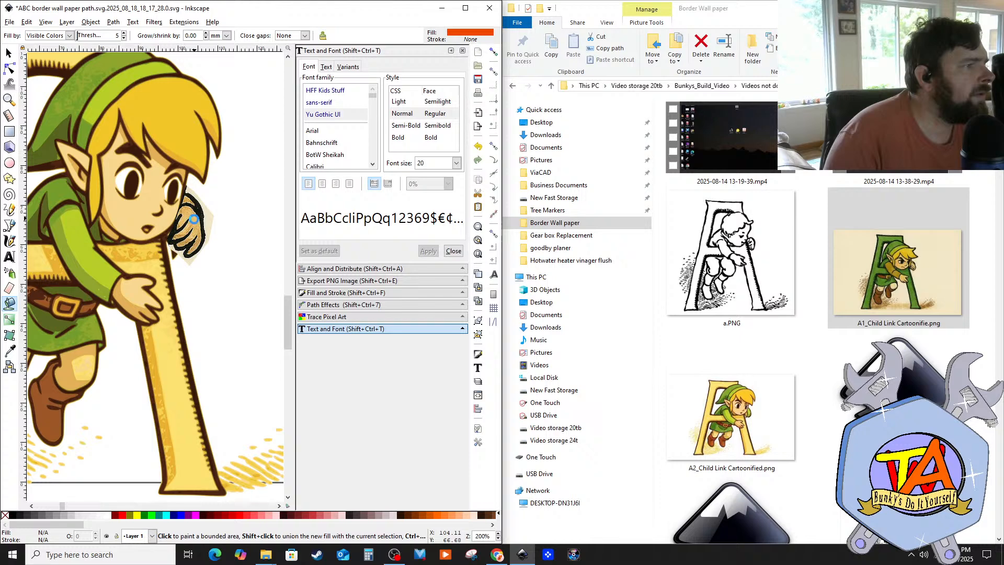
click(198, 234)
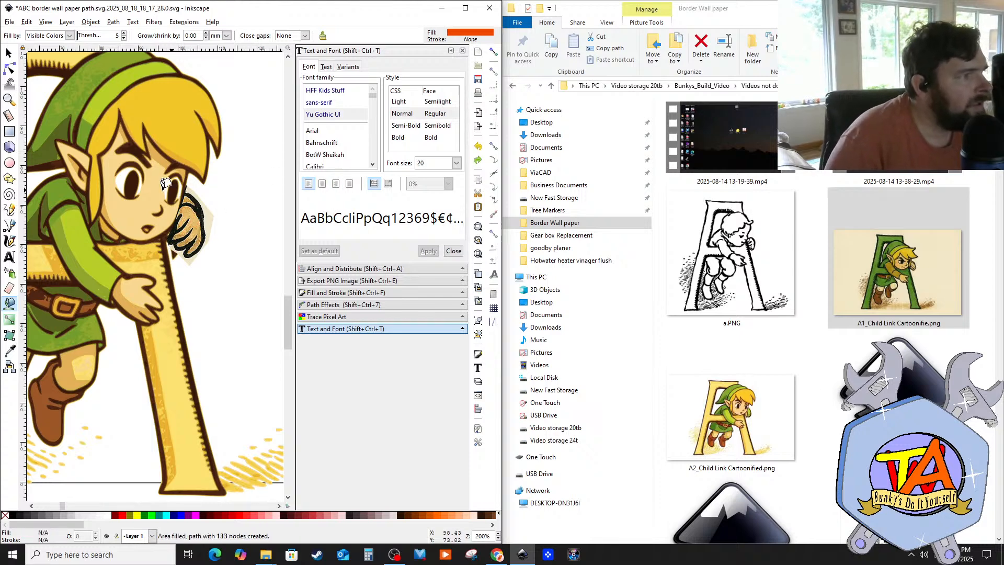
key(ctrl+z)
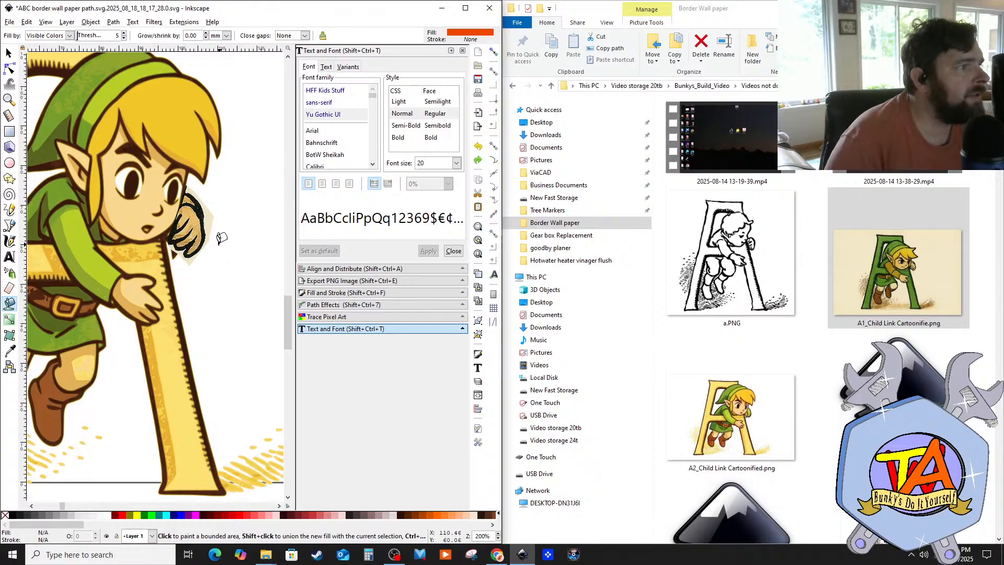
Step: Group the yellow A artwork with its clipped hand patch
scroll(220, 243, up, 2)
scroll(217, 247, down, 5)
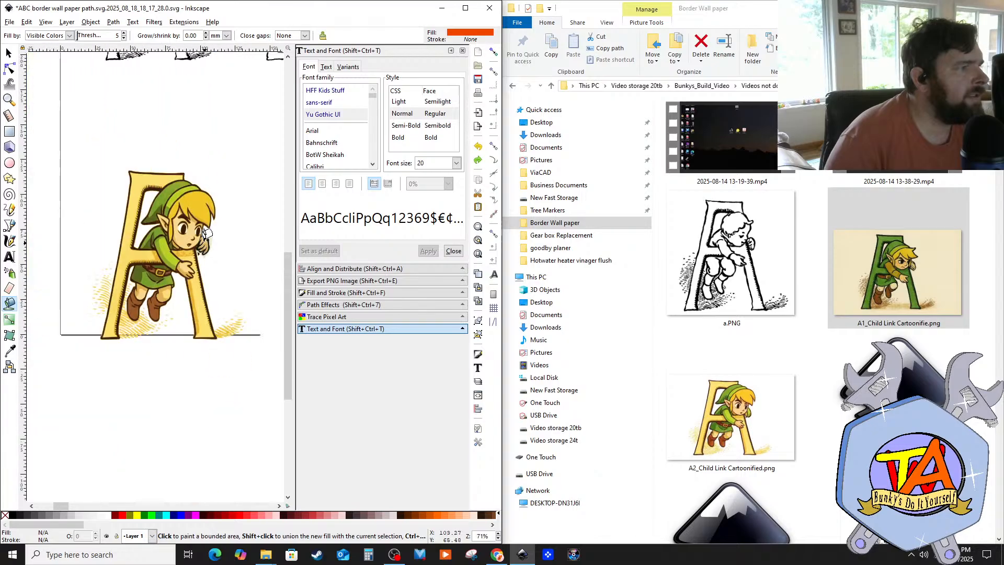
click(9, 57)
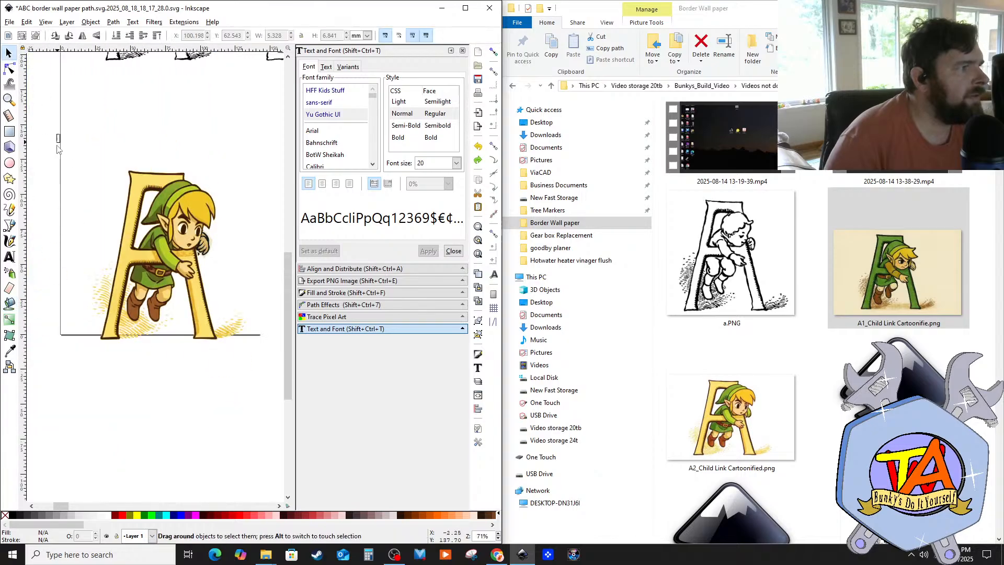
mouse_move(60, 135)
mouse_down()
mouse_move(263, 392)
mouse_move(258, 377)
mouse_up()
right_click(162, 252)
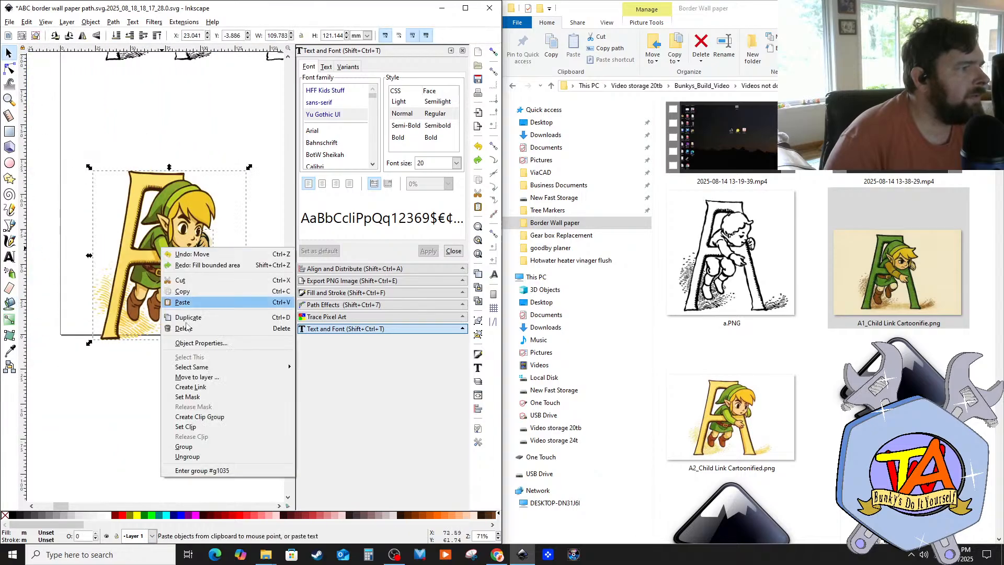
click(221, 450)
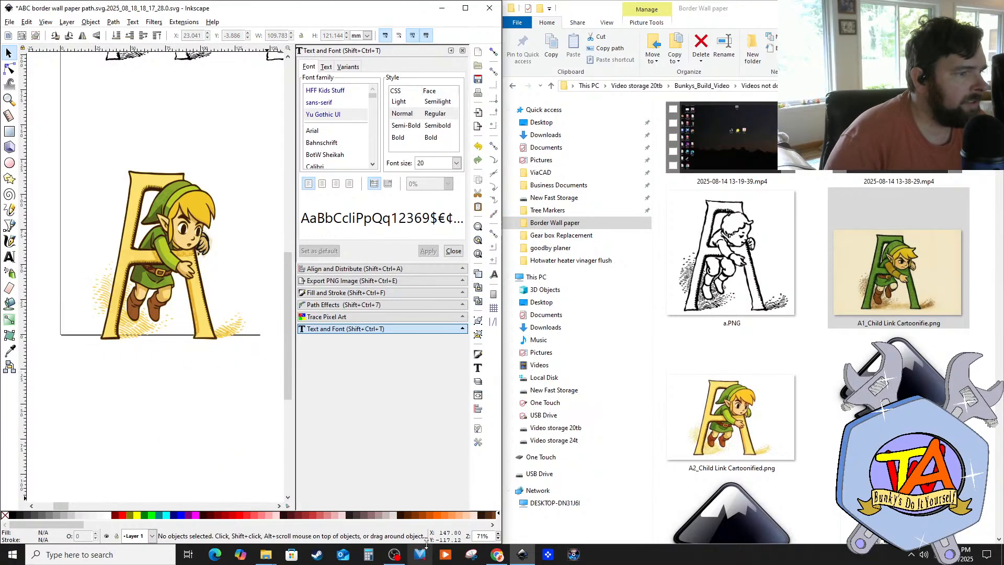
Step: Switch to Sora in the browser and open the Child Playing Horn images from My media
click(497, 554)
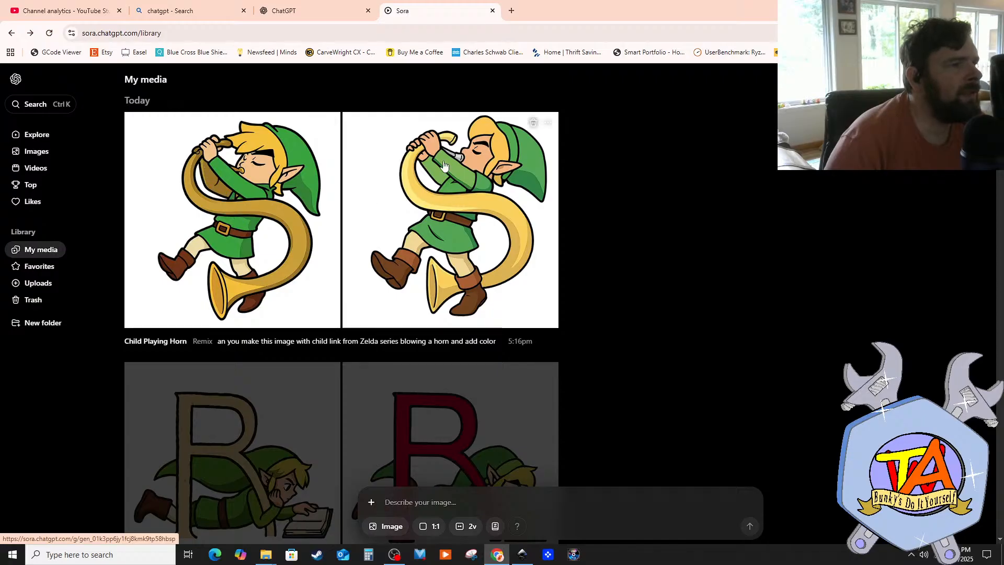
click(439, 216)
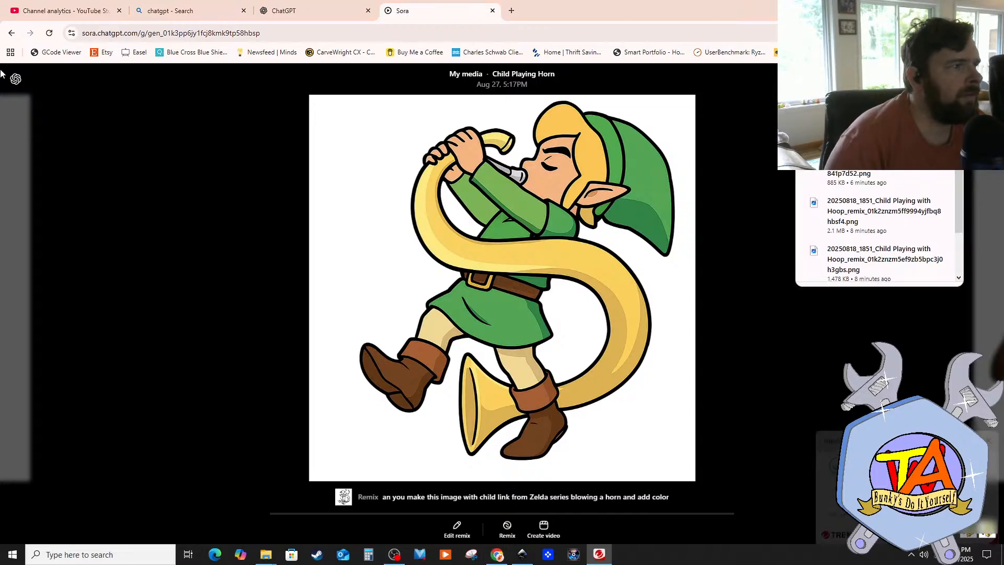
click(252, 277)
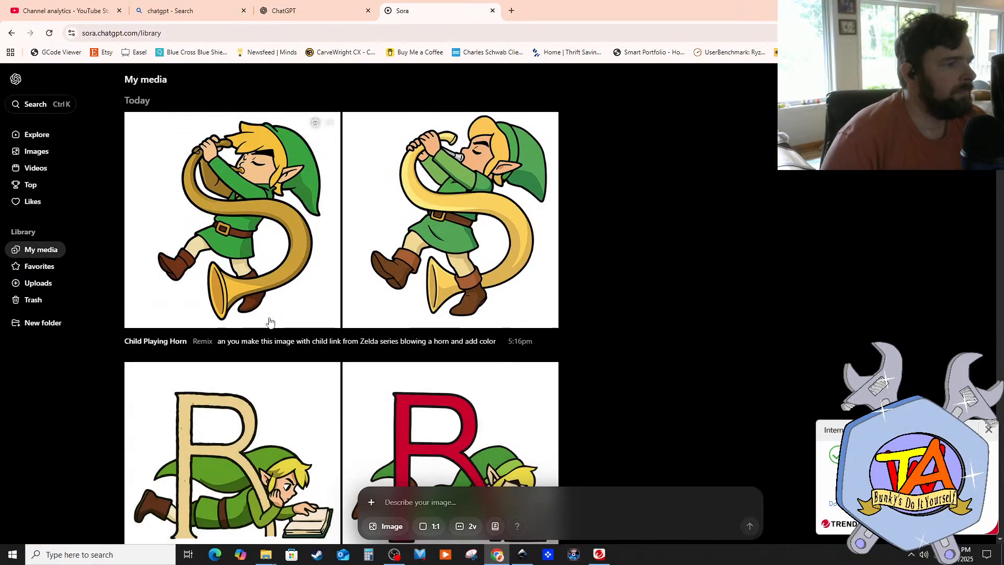
Step: Upload t.PNG from the Border Wall paper folder as the source image for a new remix
click(375, 503)
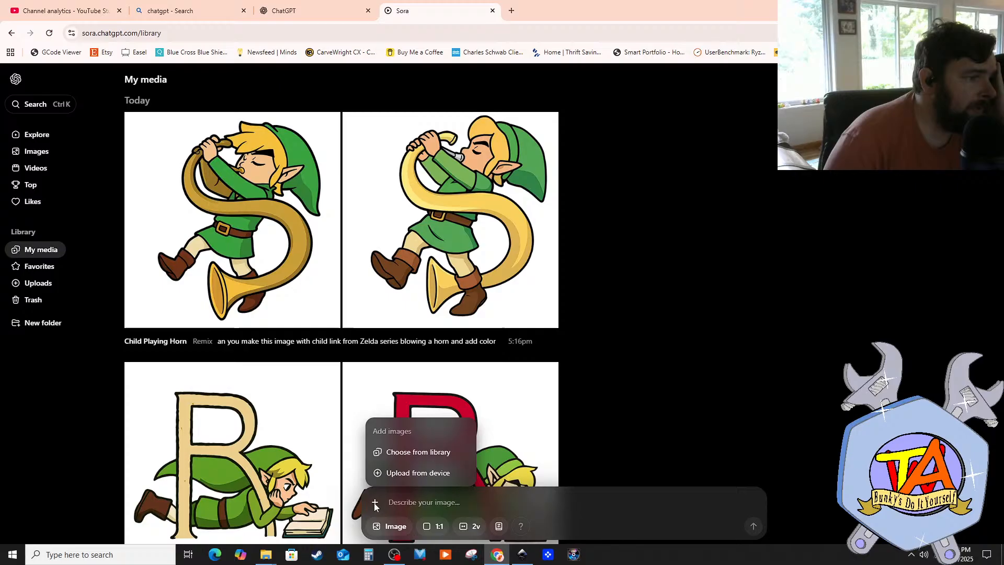
click(389, 473)
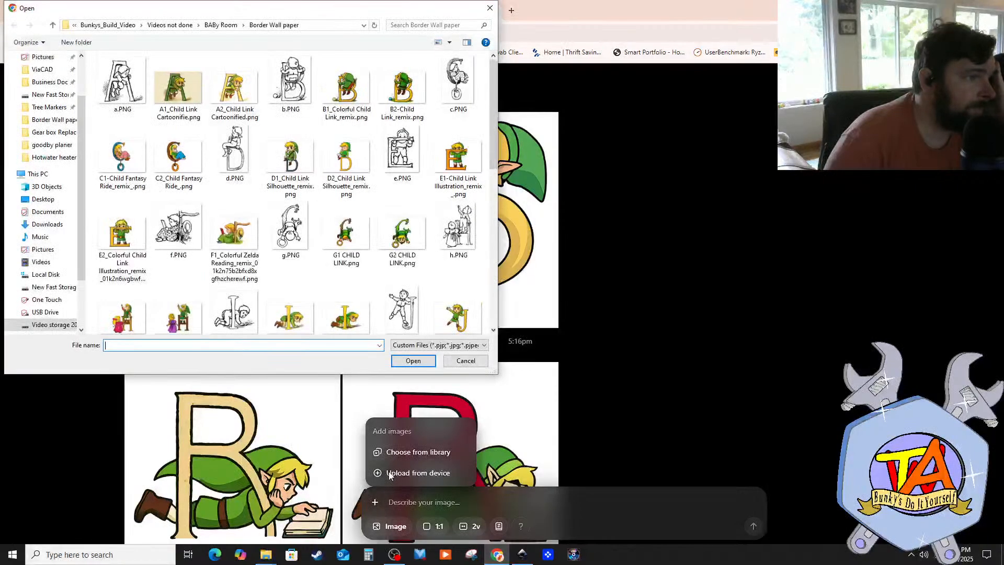
scroll(333, 264, down, 5)
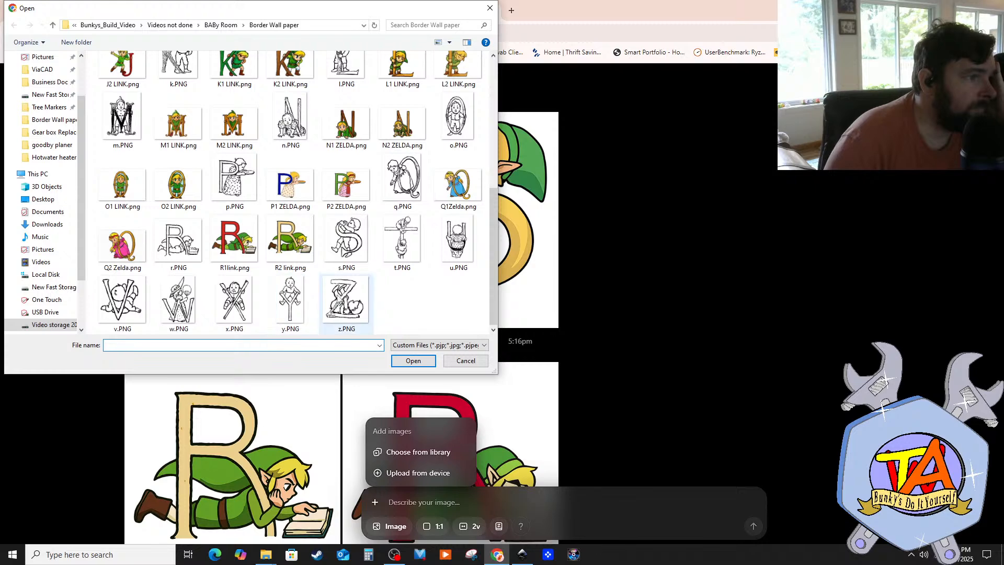
click(413, 249)
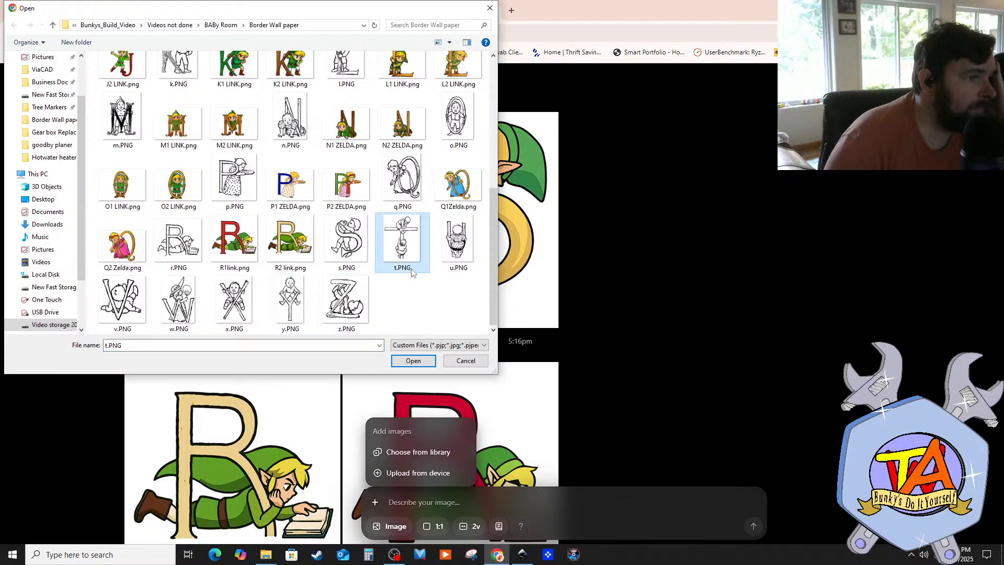
click(419, 361)
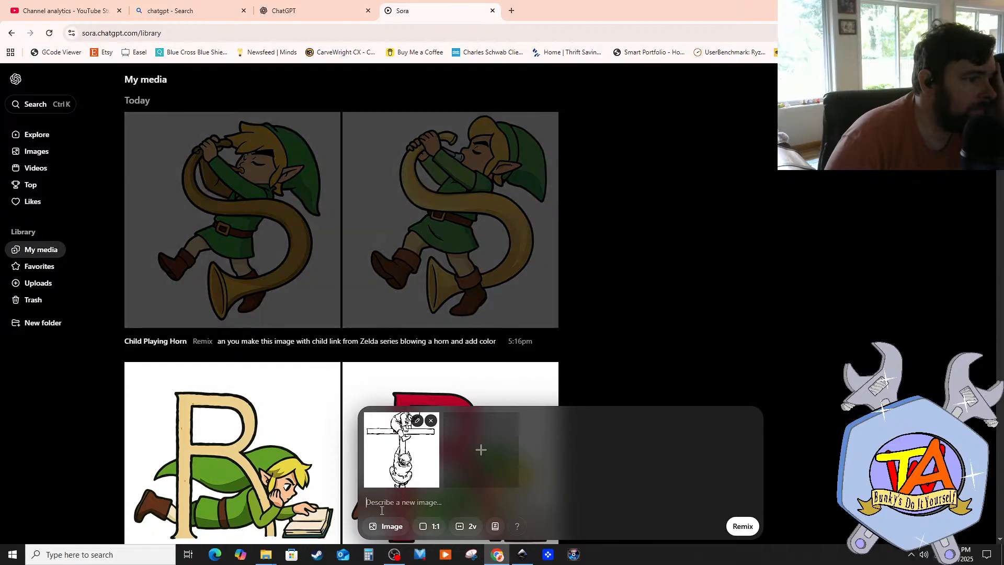
Step: Paste the copied remix prompt, add "and link" after "child Zelda", and generate the remix
right_click(398, 506)
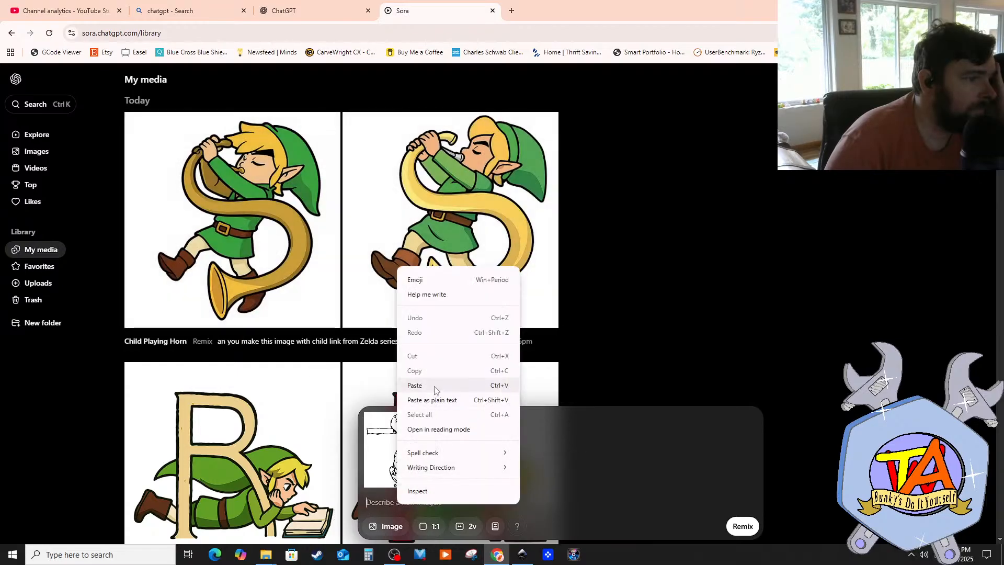
click(415, 385)
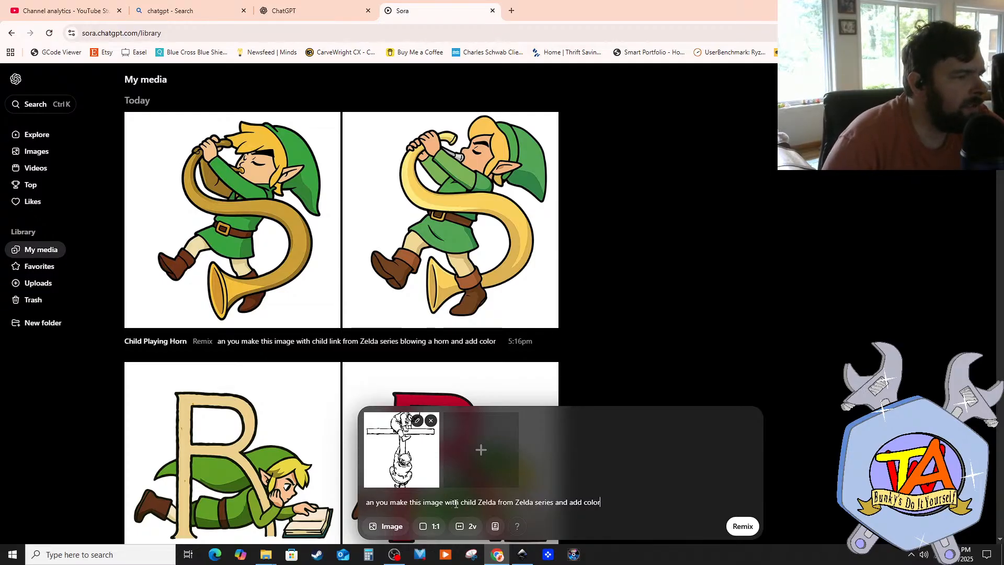
click(498, 503)
text(and lin)
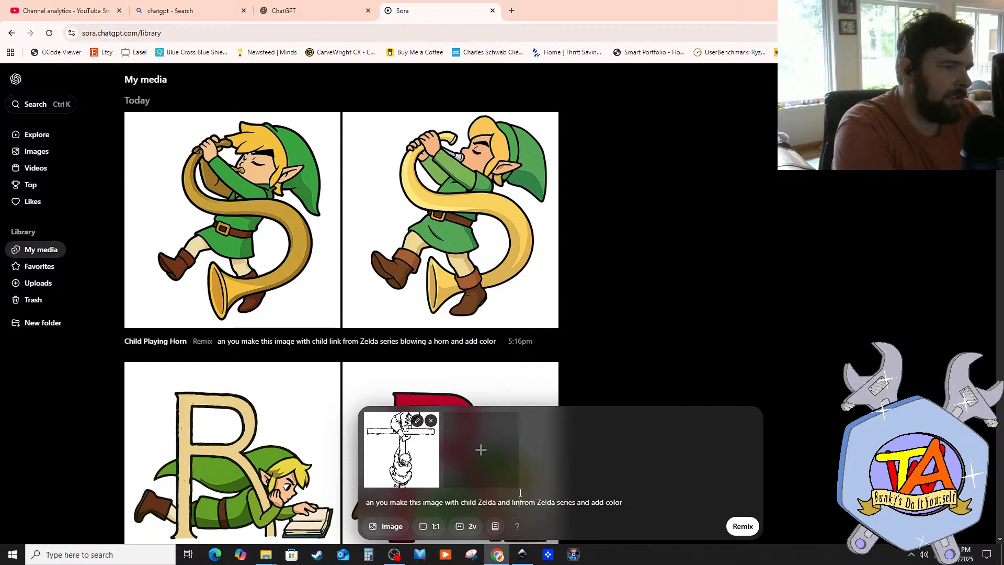
key(BackSpace)
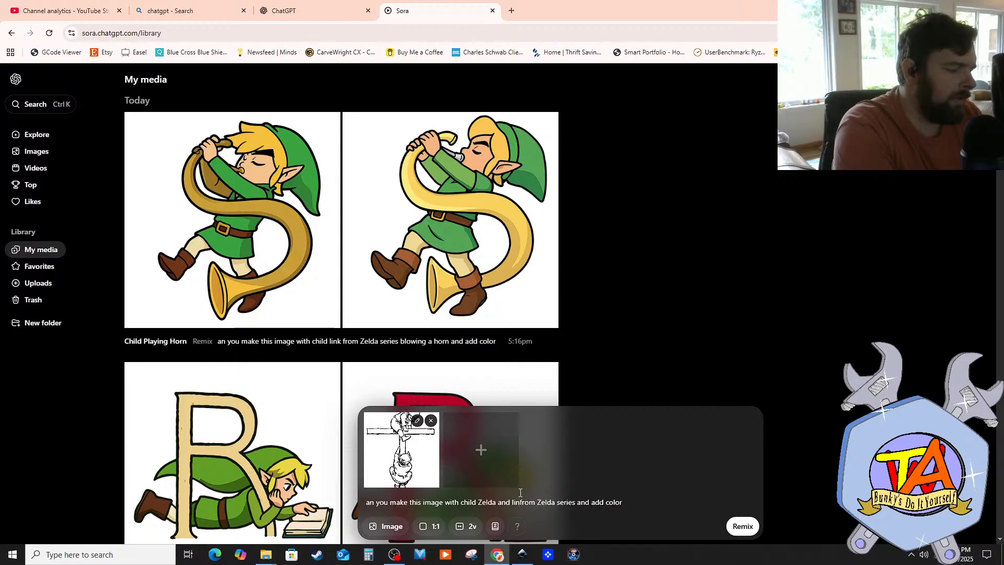
text(k)
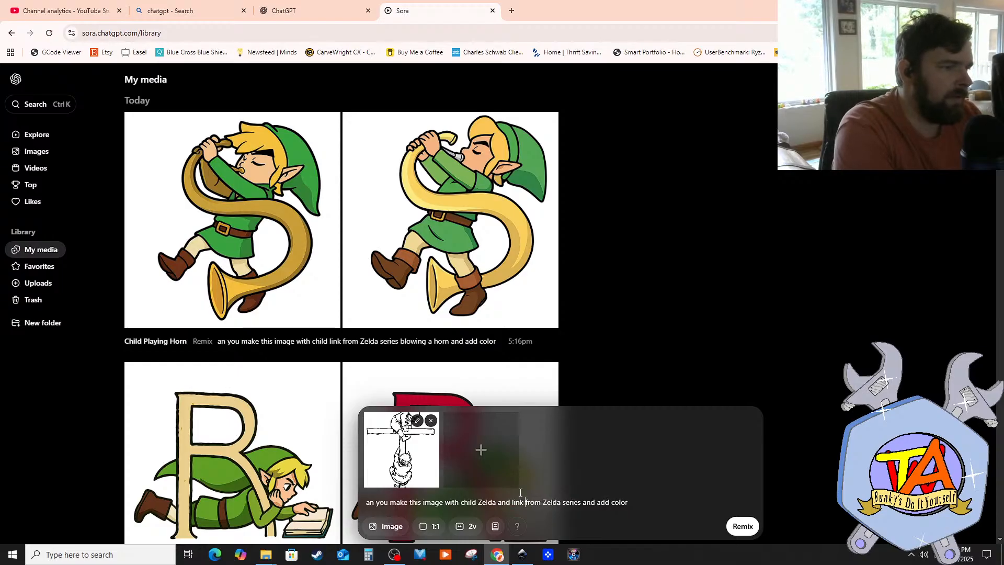
click(744, 526)
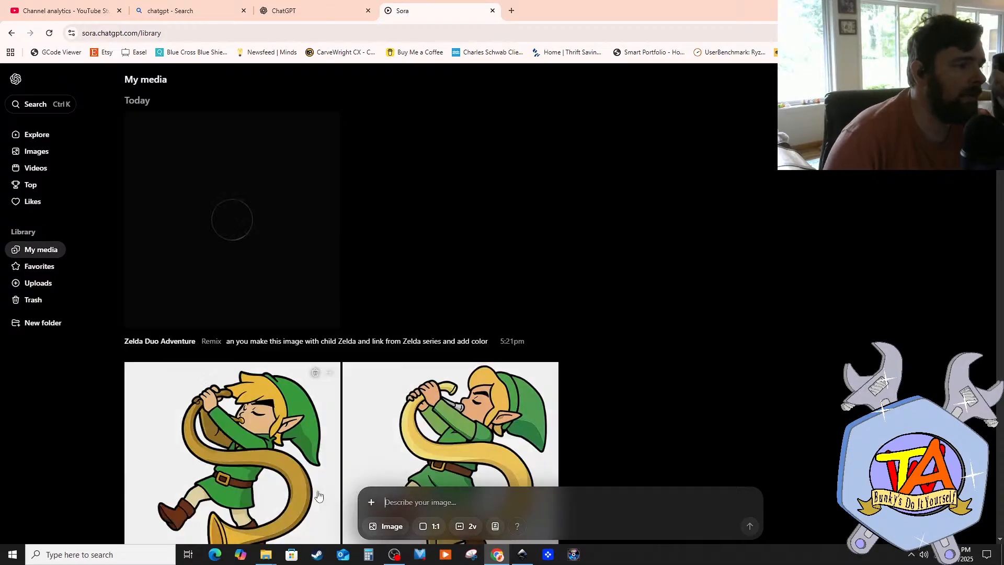
Step: Look through the letter images in the Border Wall paper folder and check the Zelda Duo Adventure remix in Sora
mouse_move(266, 557)
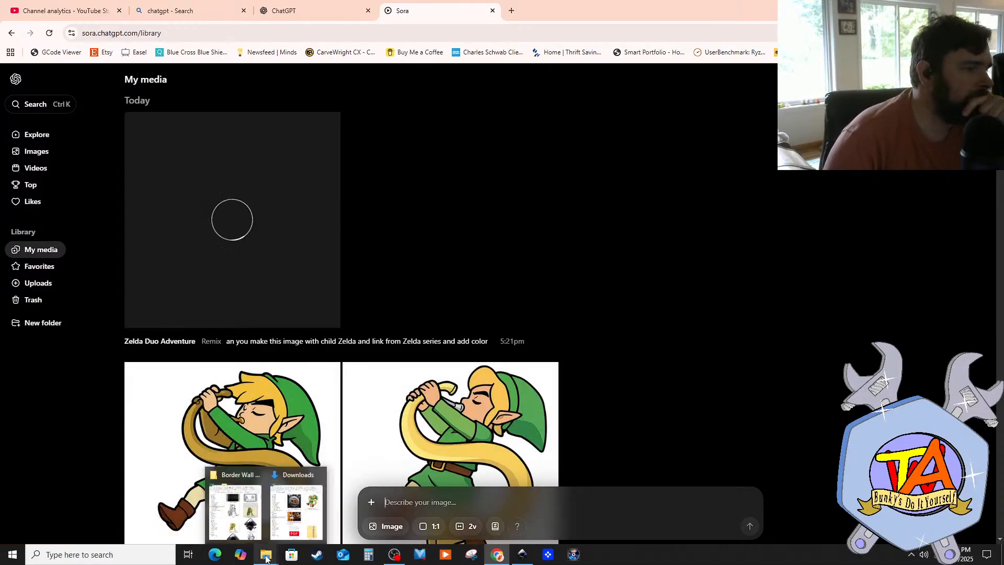
click(324, 511)
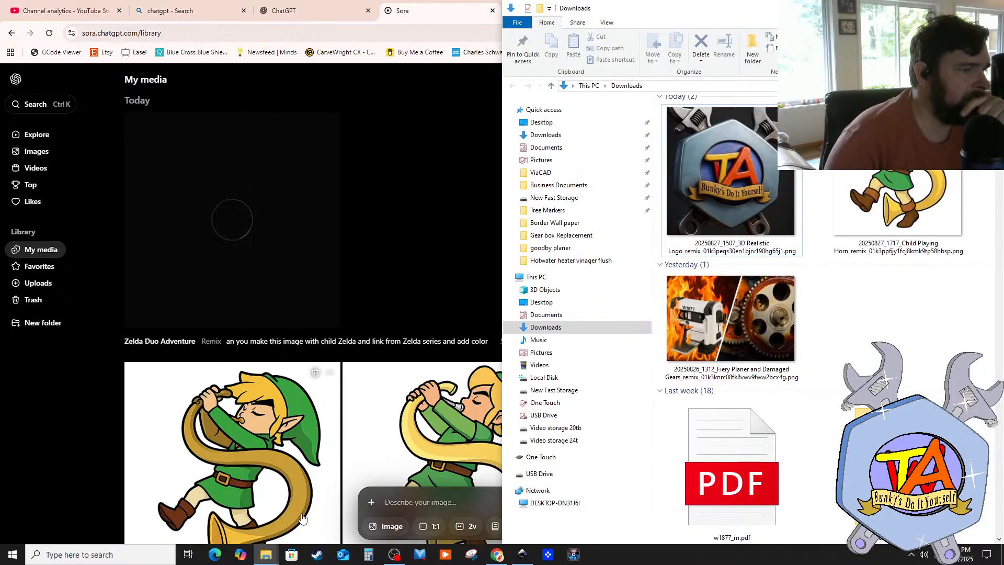
mouse_move(265, 552)
click(248, 525)
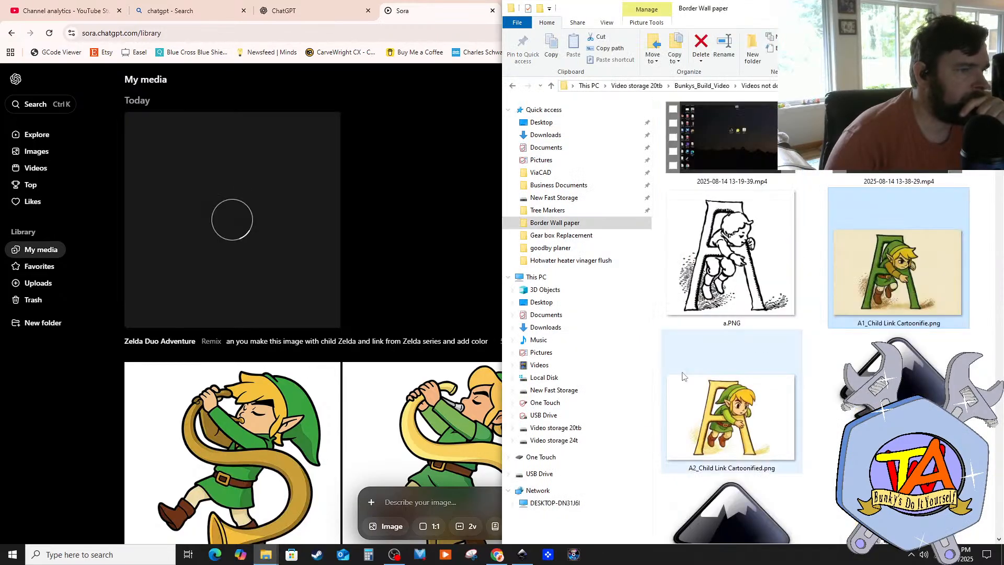
scroll(898, 336, down, 20)
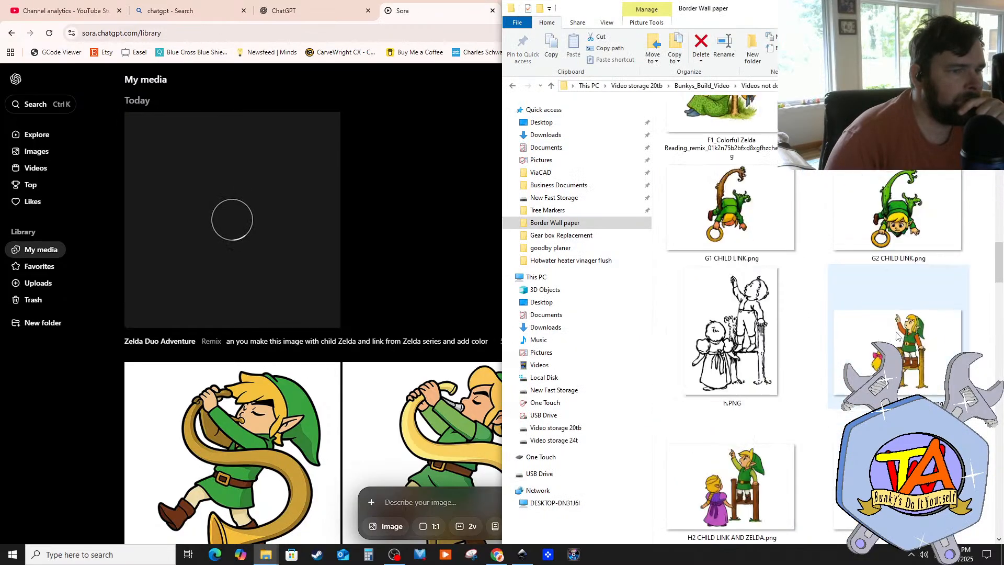
scroll(896, 336, down, 5)
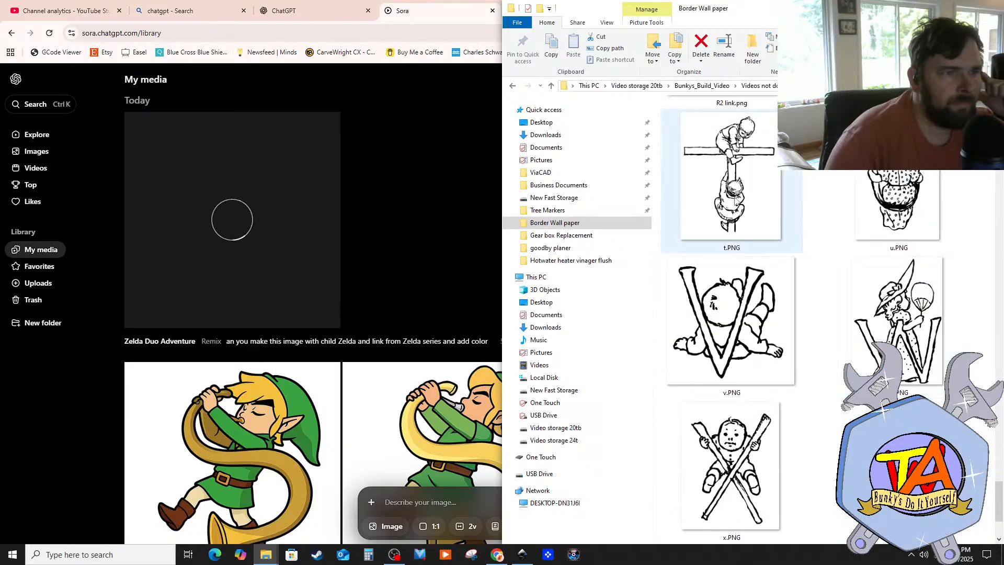
scroll(753, 251, up, 8)
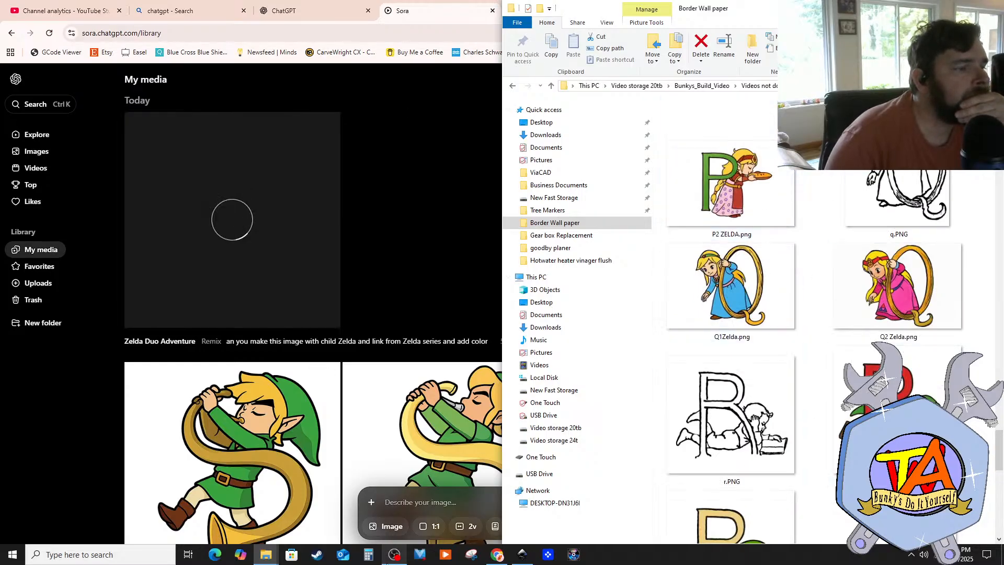
click(497, 556)
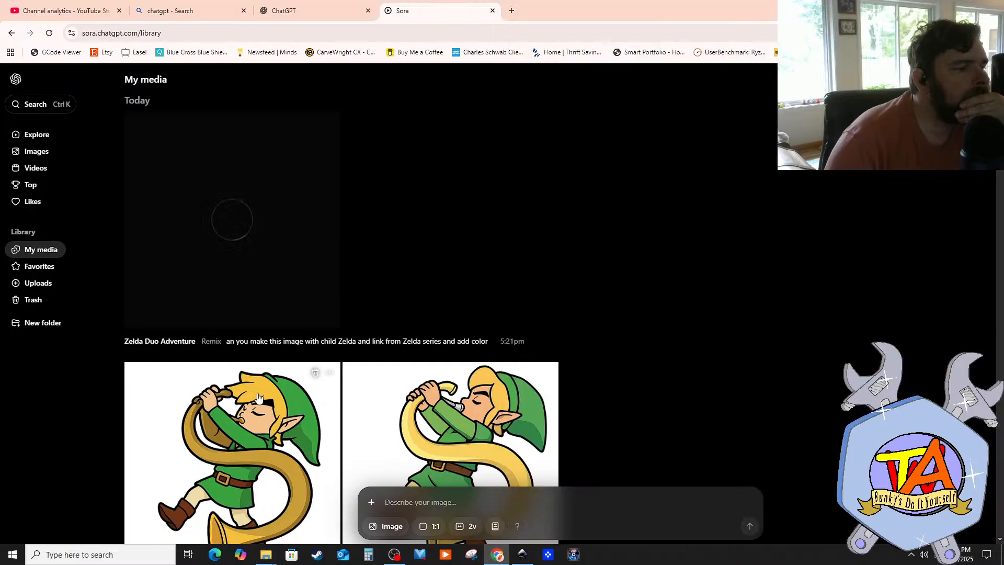
scroll(298, 449, down, 2)
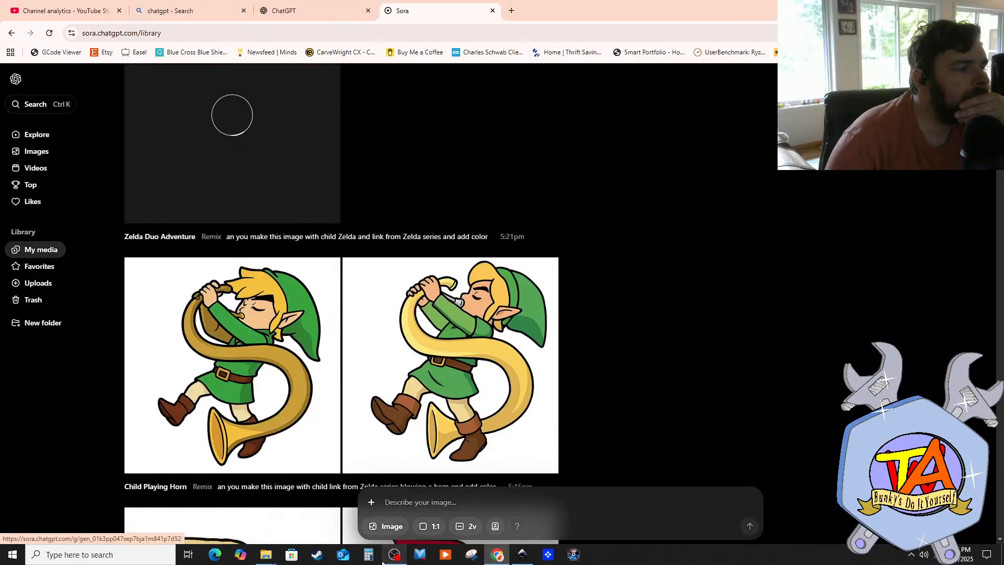
Step: Arrange the Border Wall paper folder window side by side with the Downloads folder window
mouse_move(270, 559)
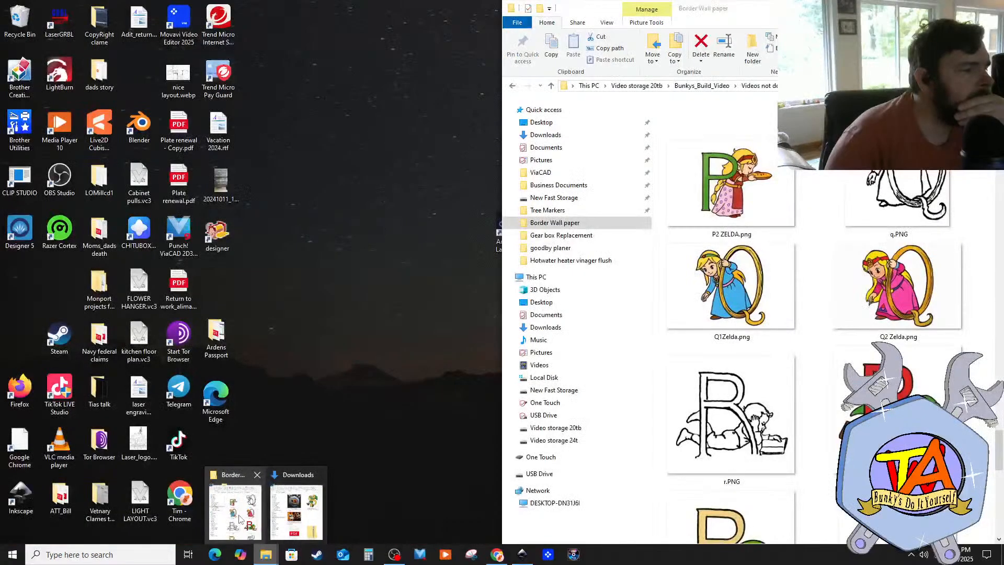
click(238, 519)
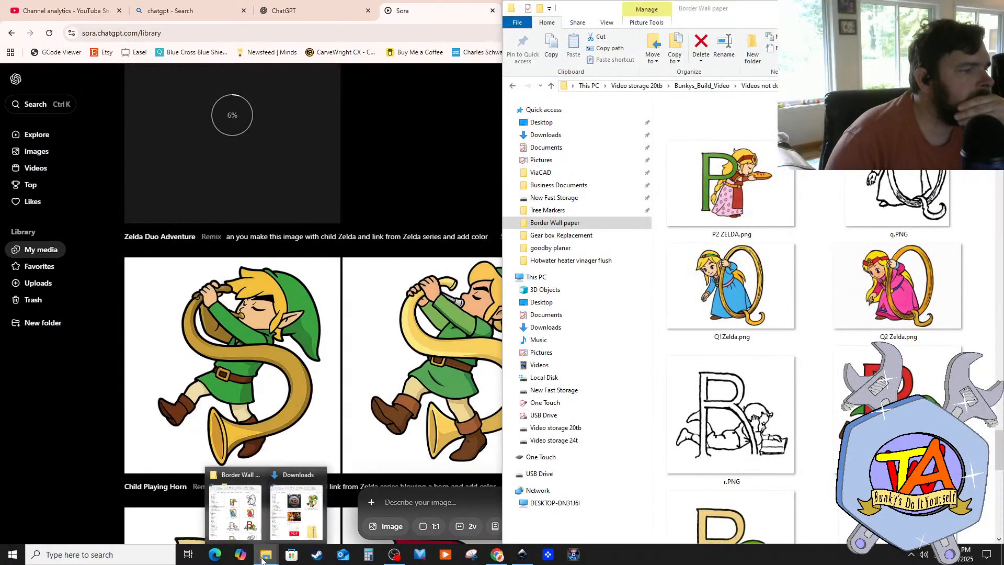
click(295, 515)
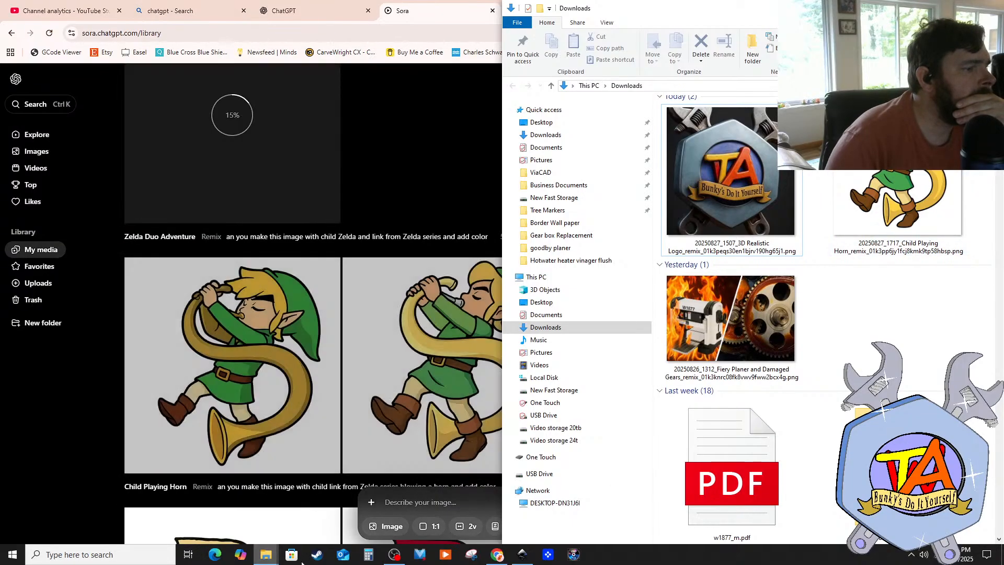
mouse_move(394, 558)
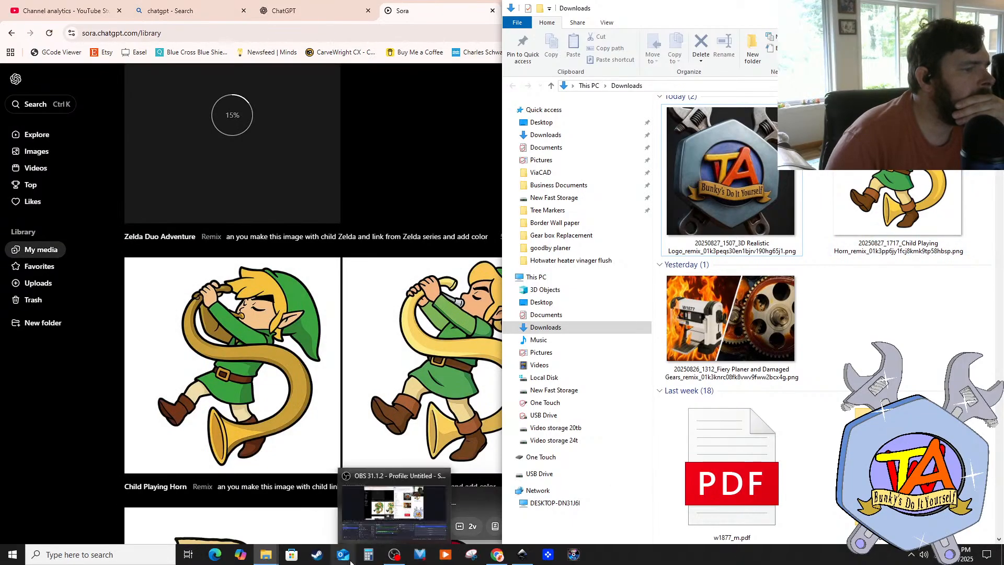
mouse_move(266, 556)
click(233, 518)
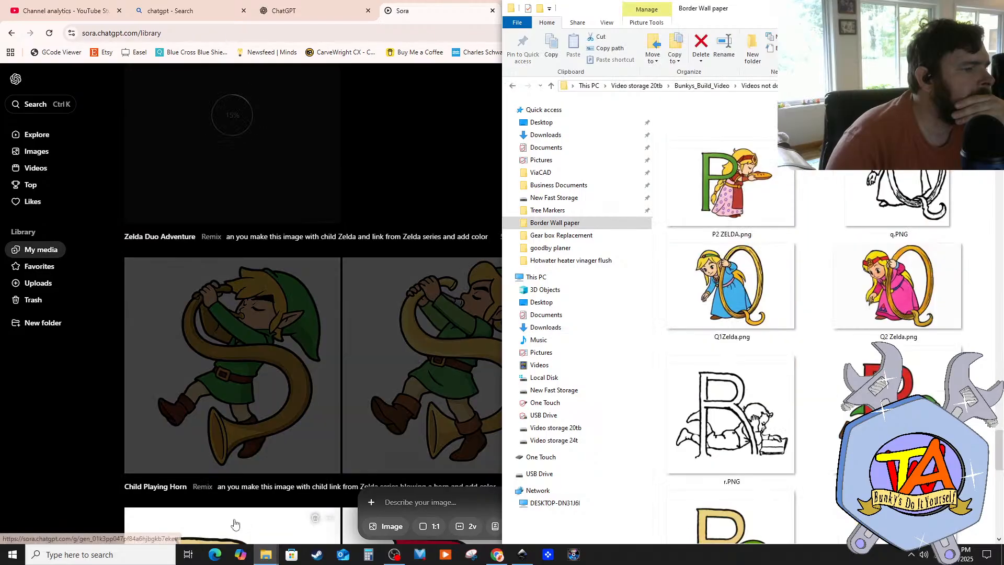
drag(836, 9, 0, 209)
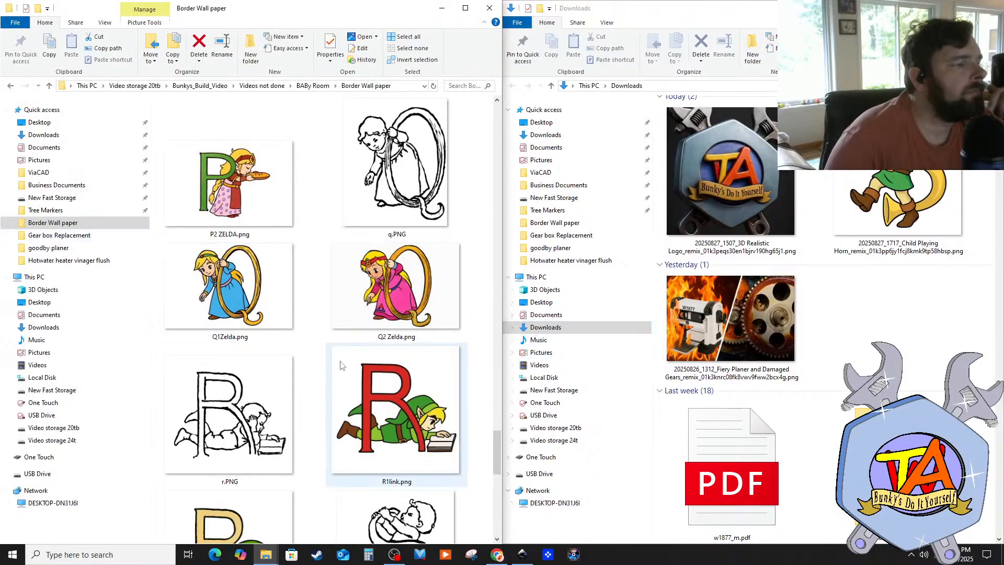
Step: Rename the downloaded Child Playing Horn image as s1link.png and copy it into the Border Wall paper folder
scroll(340, 365, down, 10)
scroll(337, 364, up, 5)
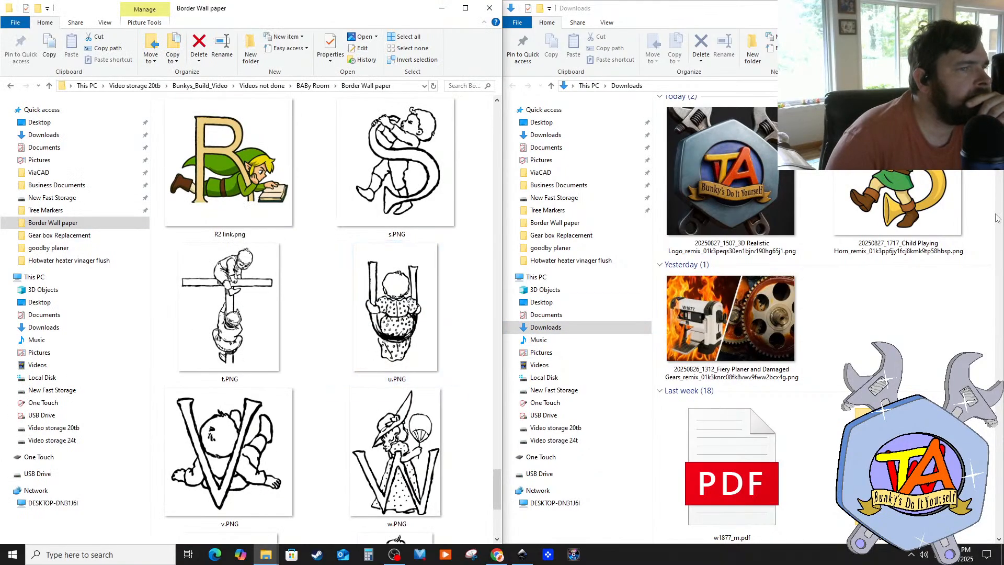
click(902, 252)
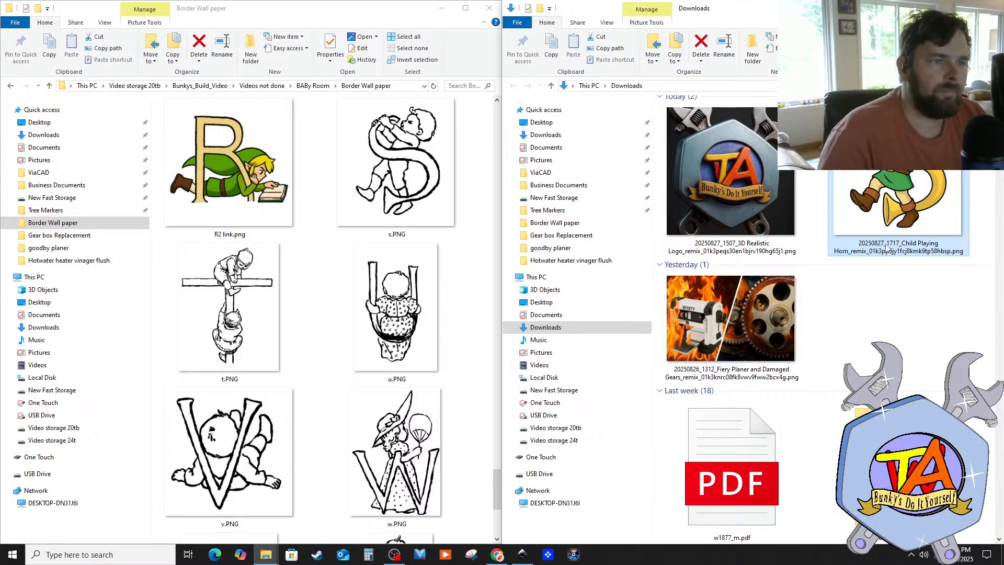
click(888, 250)
text(s1link.png)
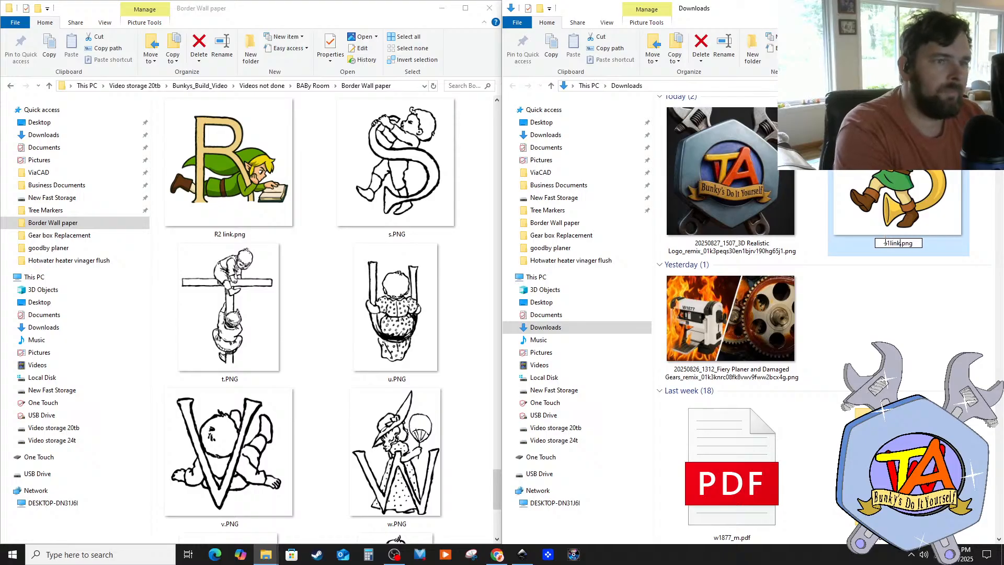
key(Return)
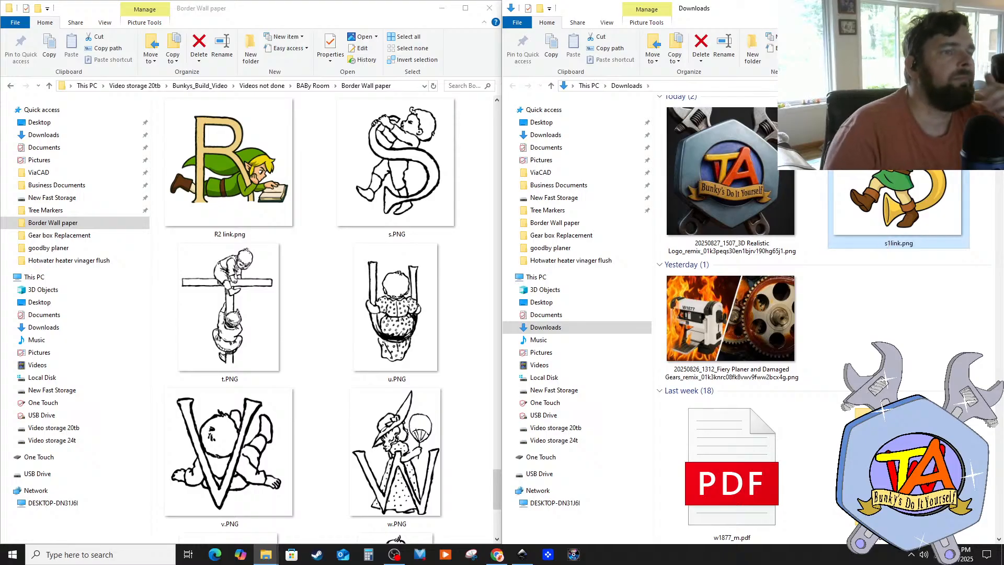
drag(888, 194, 369, 289)
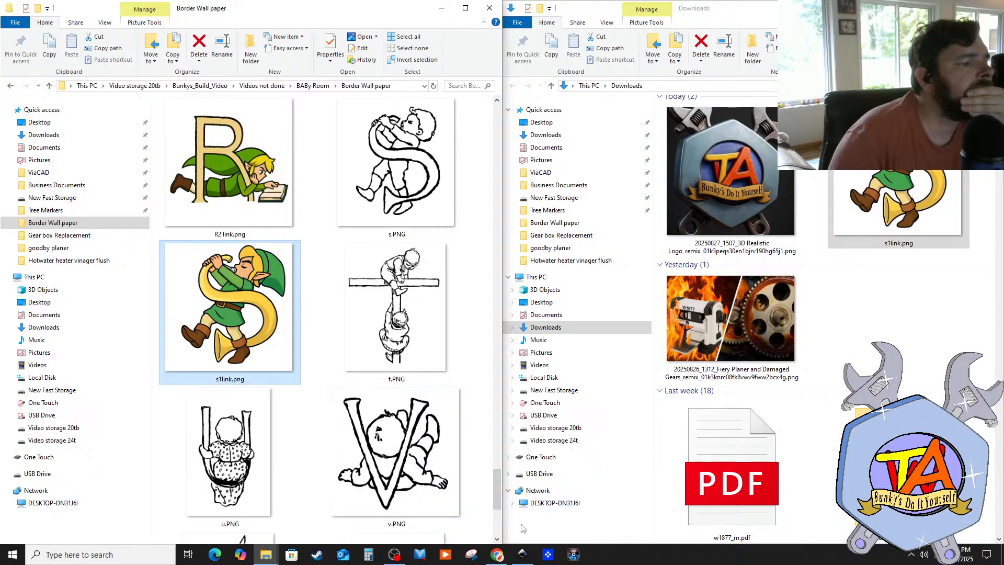
Step: Switch to Inkscape and save the ABC border wall paper drawing
click(522, 555)
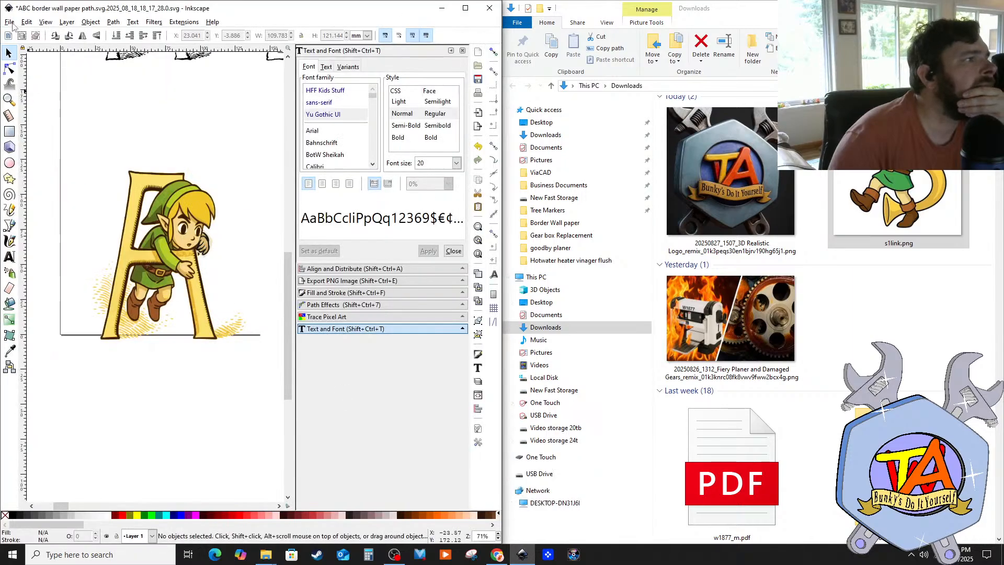
click(13, 22)
click(24, 90)
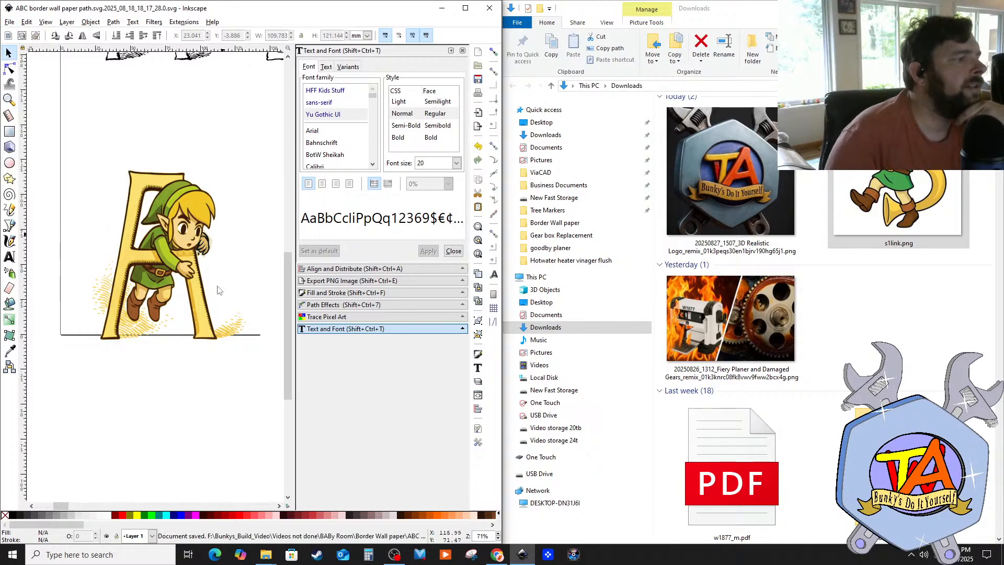
Step: Bring the coloured B artwork into view and place the Border Wall paper folder window beside the Inkscape canvas
drag(61, 507, 74, 510)
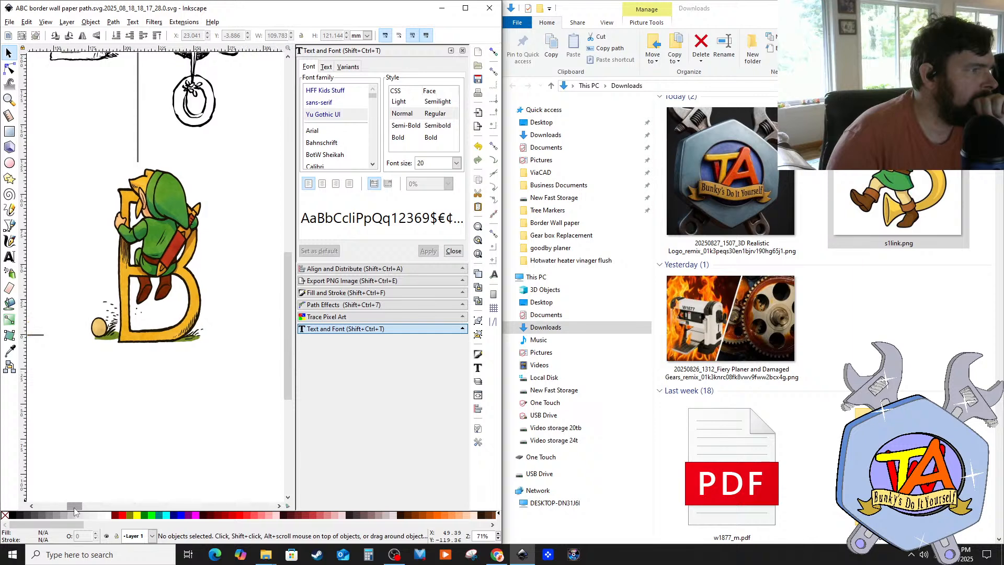
scroll(75, 461, up, 5)
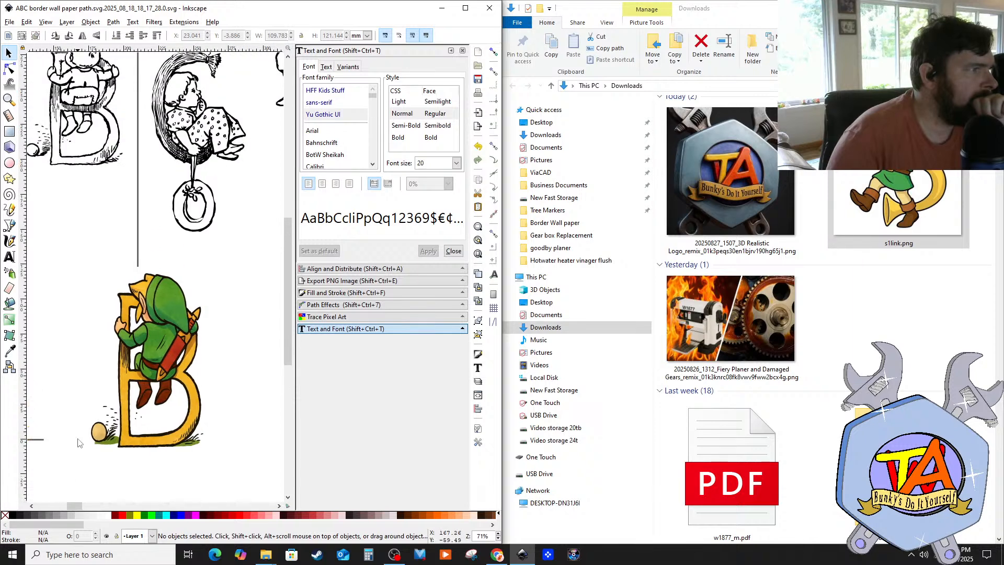
scroll(79, 443, down, 2)
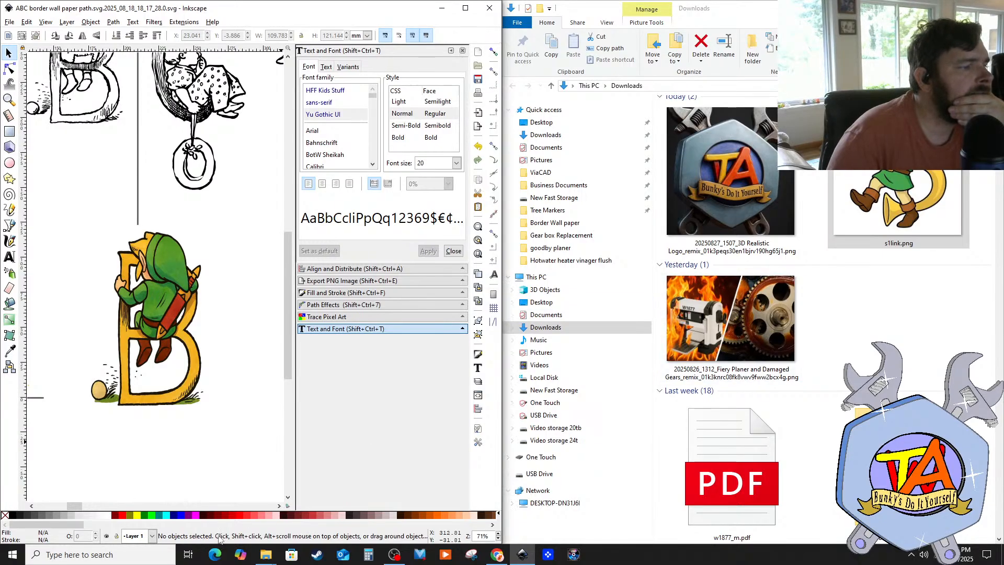
mouse_move(266, 556)
click(231, 503)
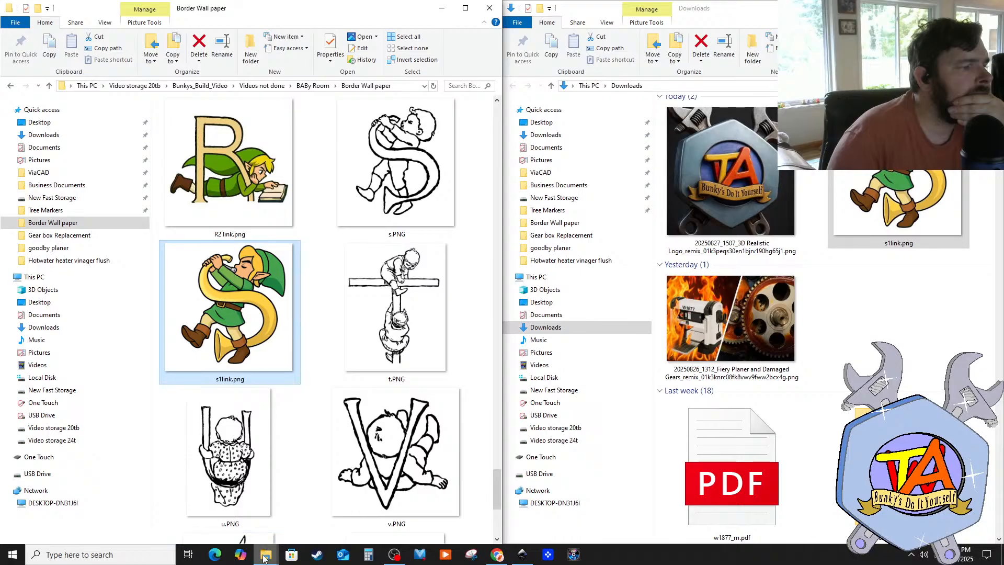
drag(283, 10, 1003, 157)
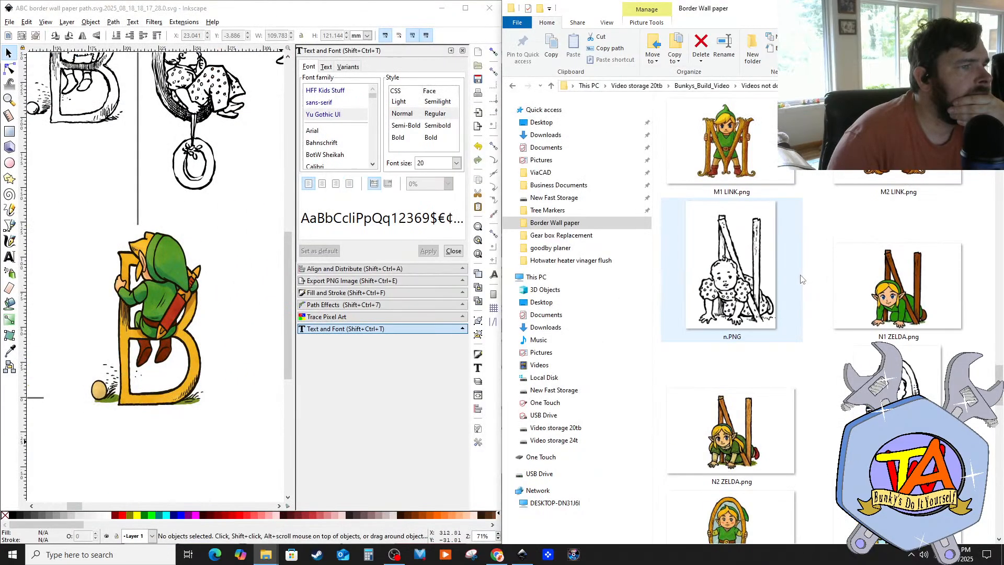
Step: Import the B2 Link remix image from the Border Wall paper folder as an embedded image and place it below the coloured B
scroll(800, 280, up, 15)
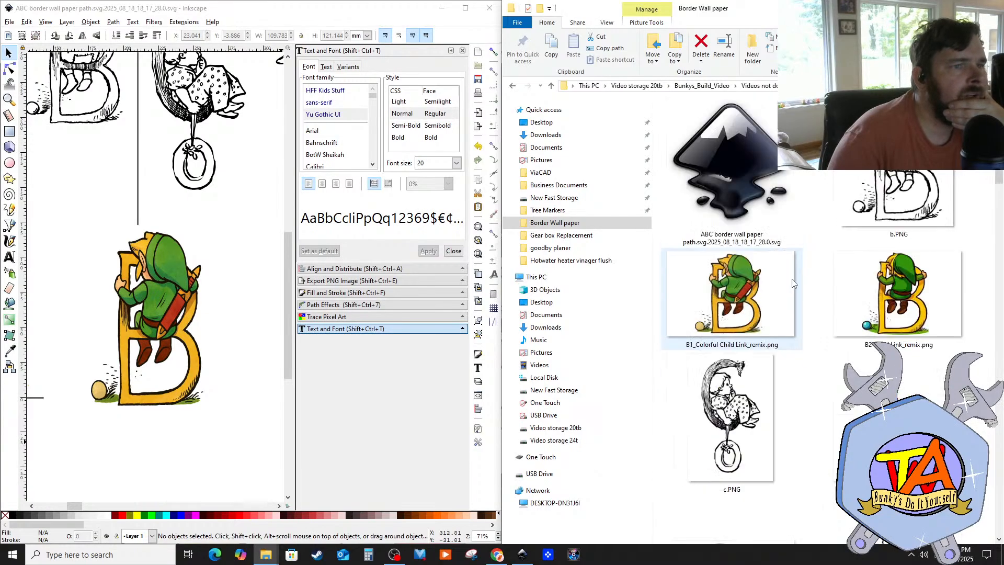
scroll(792, 284, down, 3)
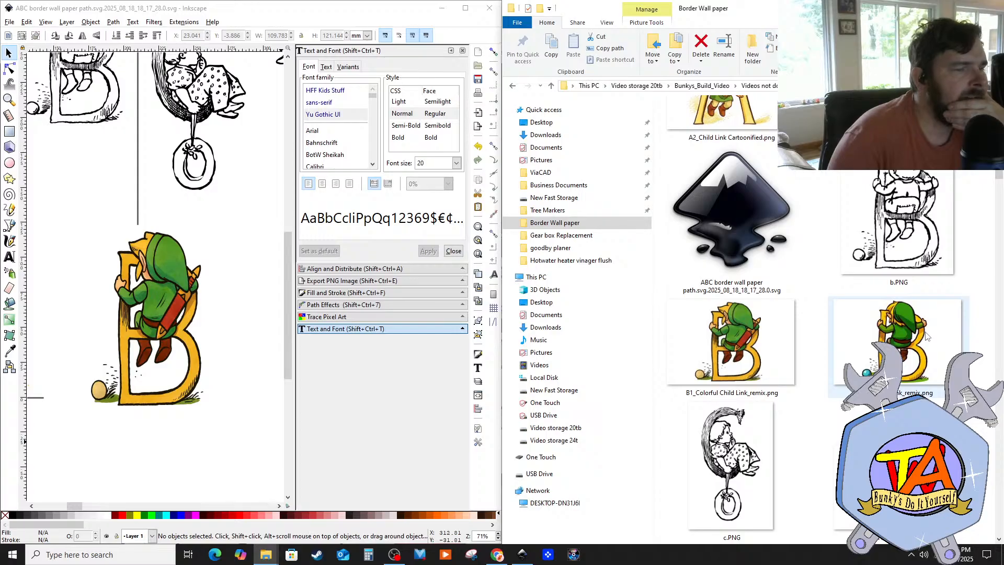
drag(926, 333, 150, 464)
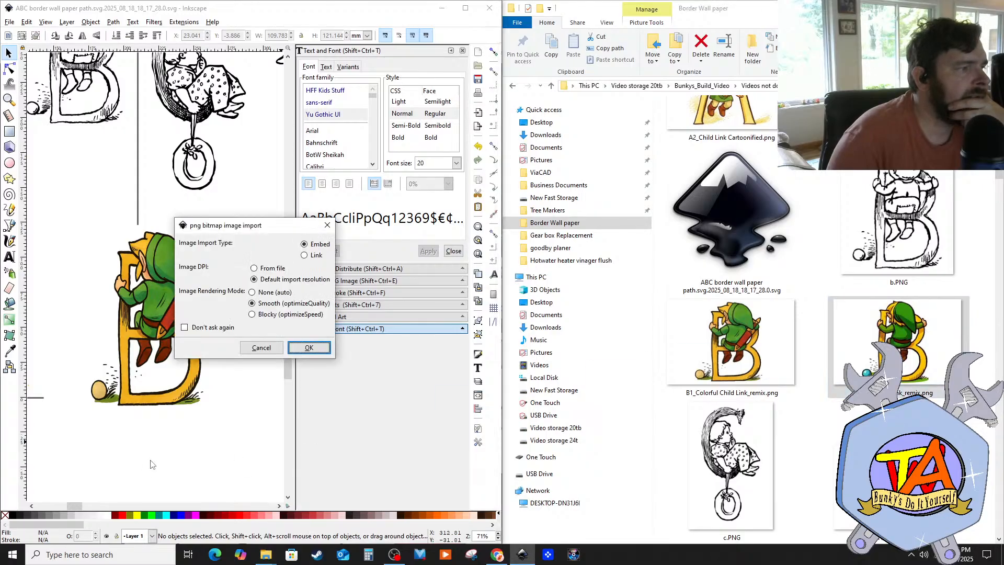
click(311, 351)
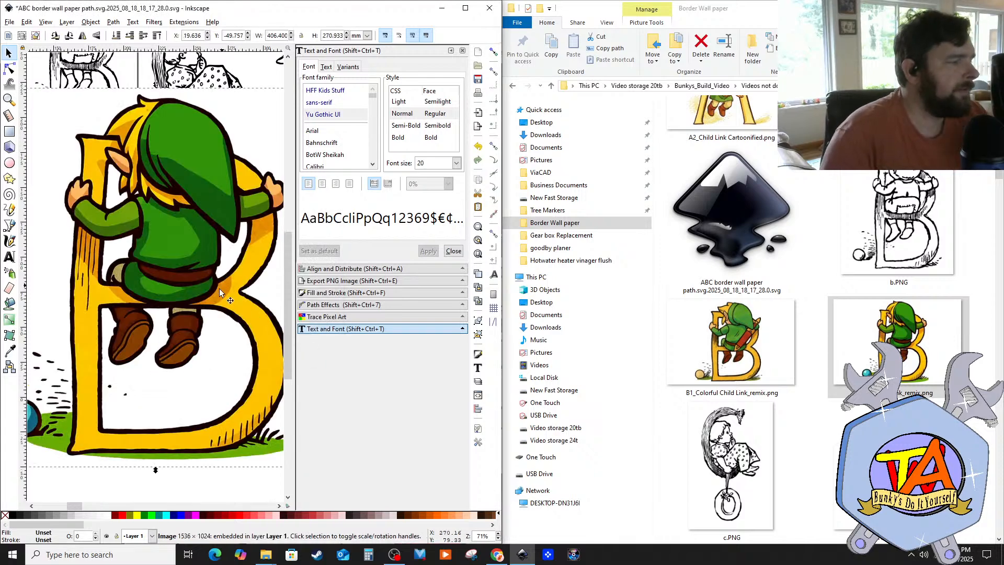
ctrl+scroll(173, 361, down, 4)
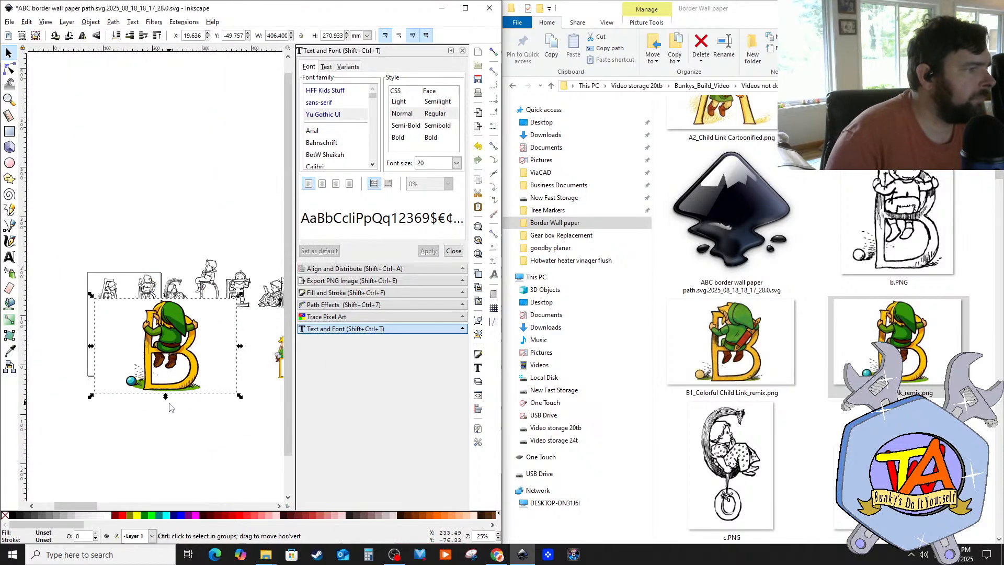
ctrl+scroll(153, 400, up, 1)
drag(149, 341, 154, 457)
drag(150, 405, 138, 403)
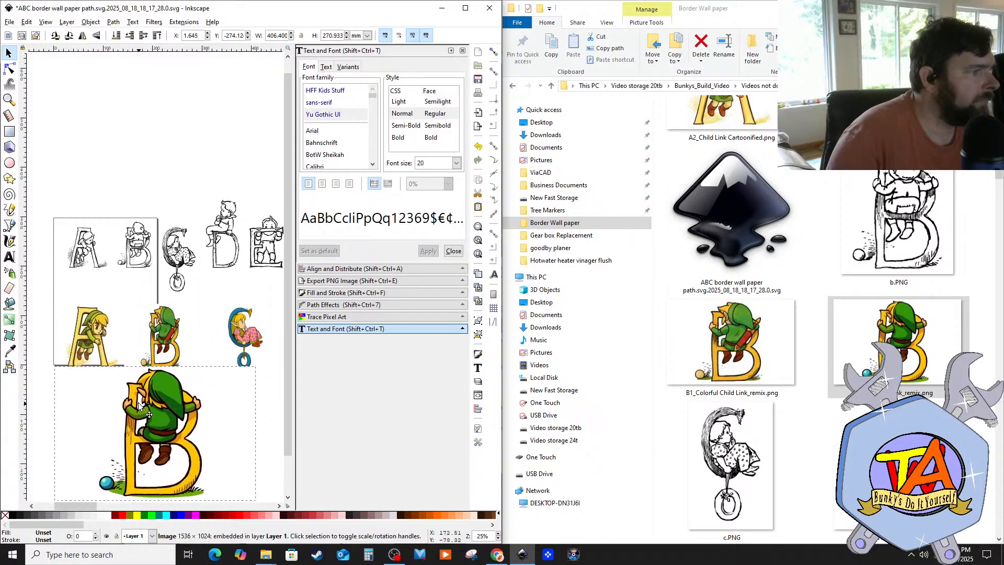
Step: Draw a closed straight-segment outline with the Pen tool around the raised right-side hand in the imported B2 image
ctrl+scroll(139, 402, up, 2)
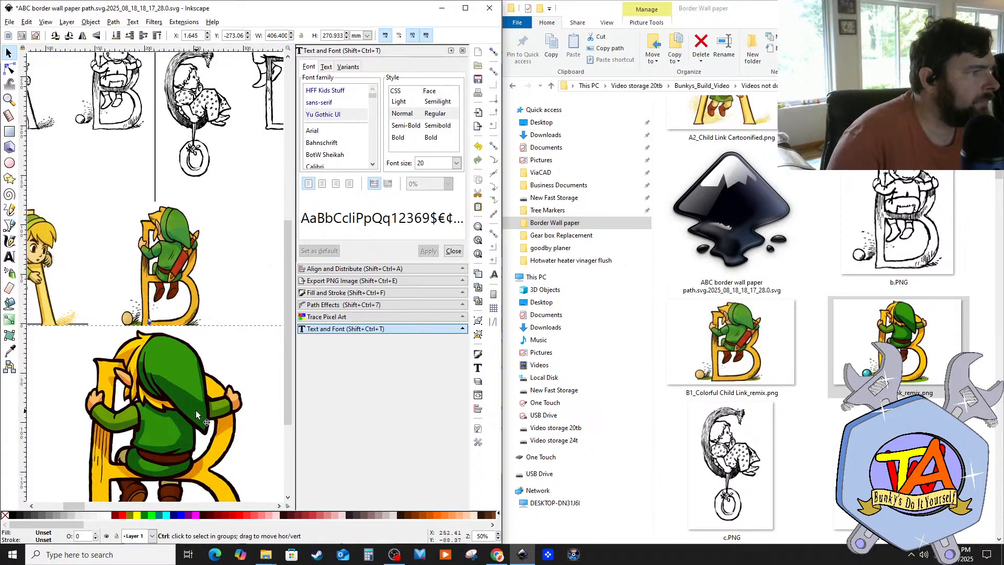
ctrl+scroll(193, 402, up, 1)
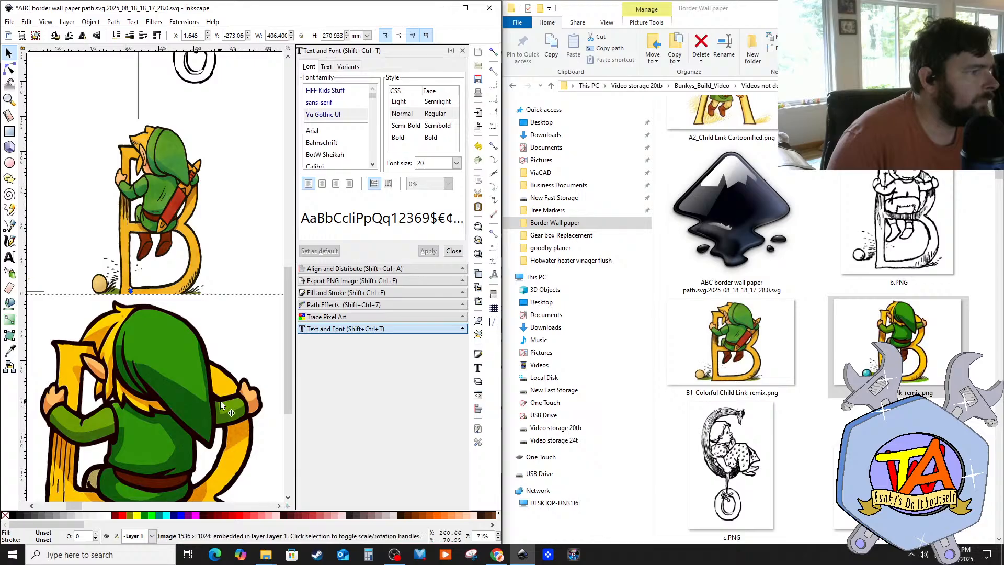
click(9, 226)
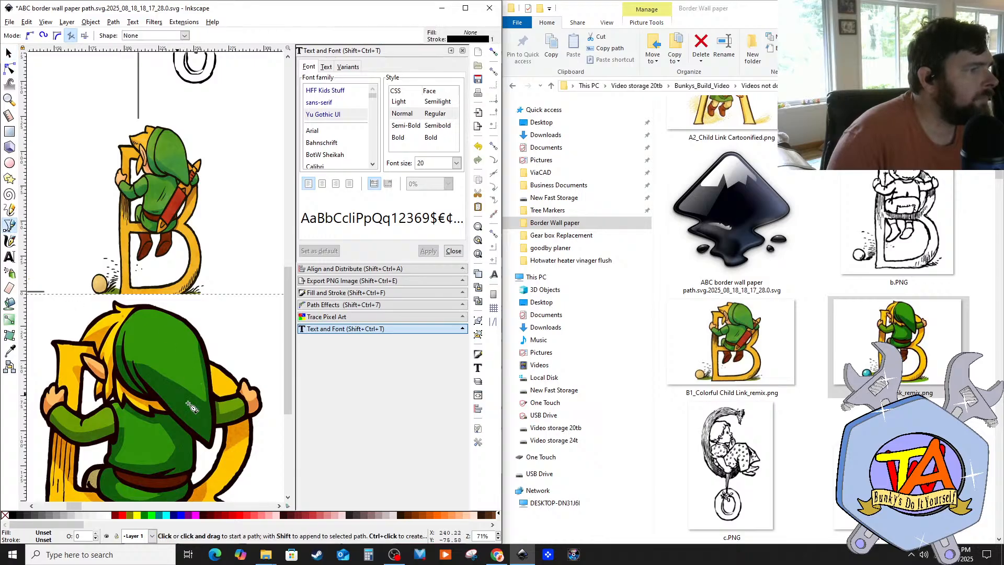
click(233, 390)
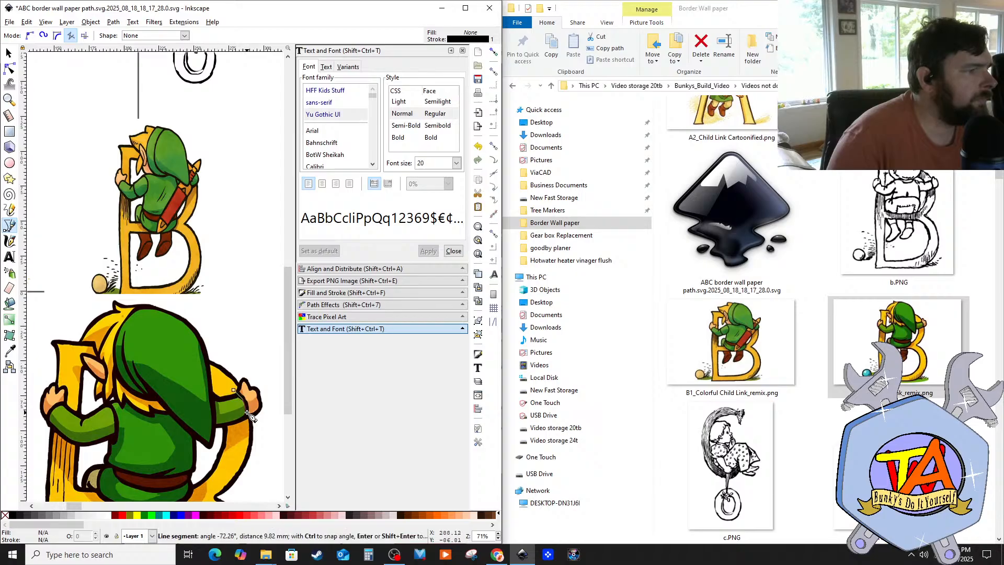
click(250, 422)
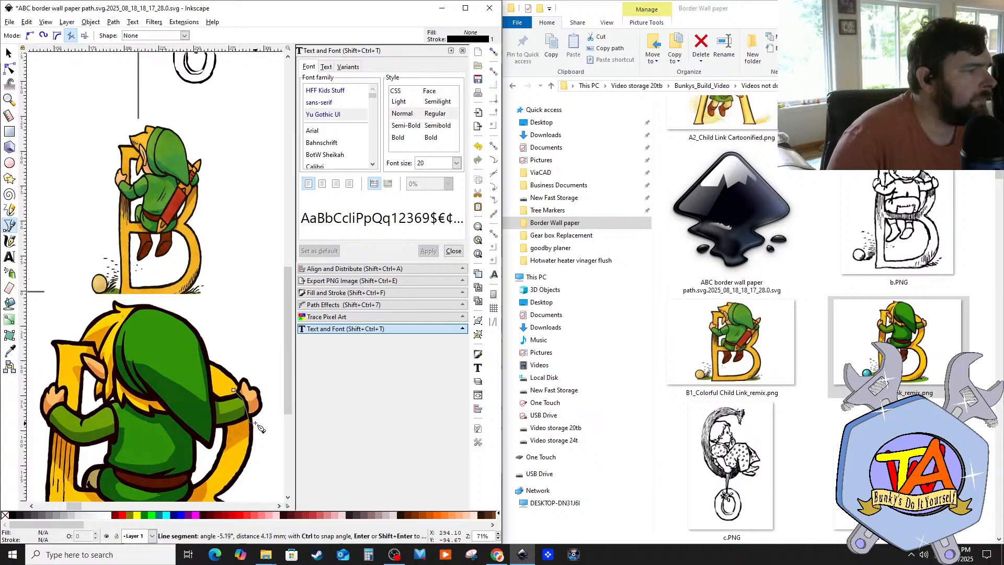
click(266, 407)
click(266, 389)
click(250, 368)
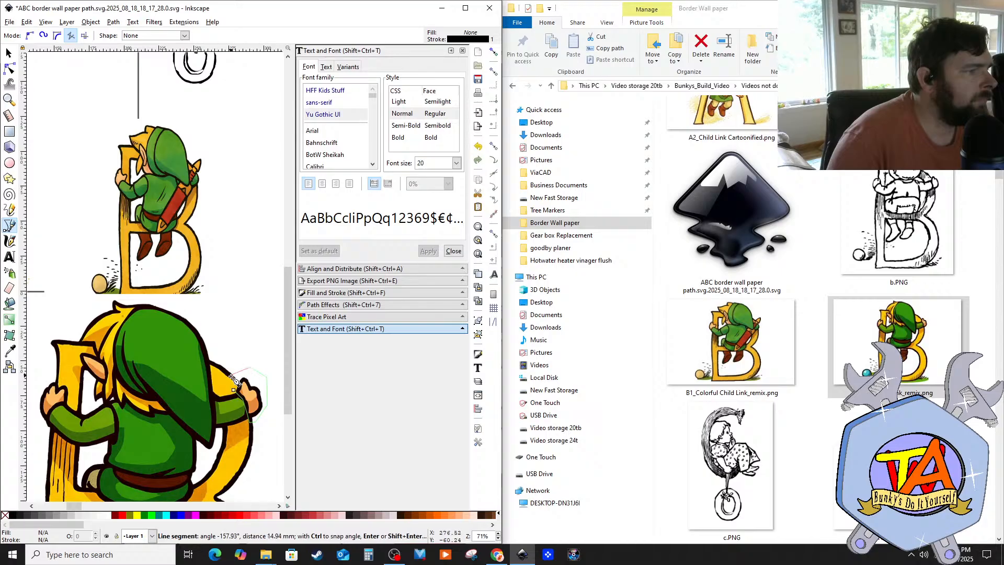
click(231, 382)
click(234, 390)
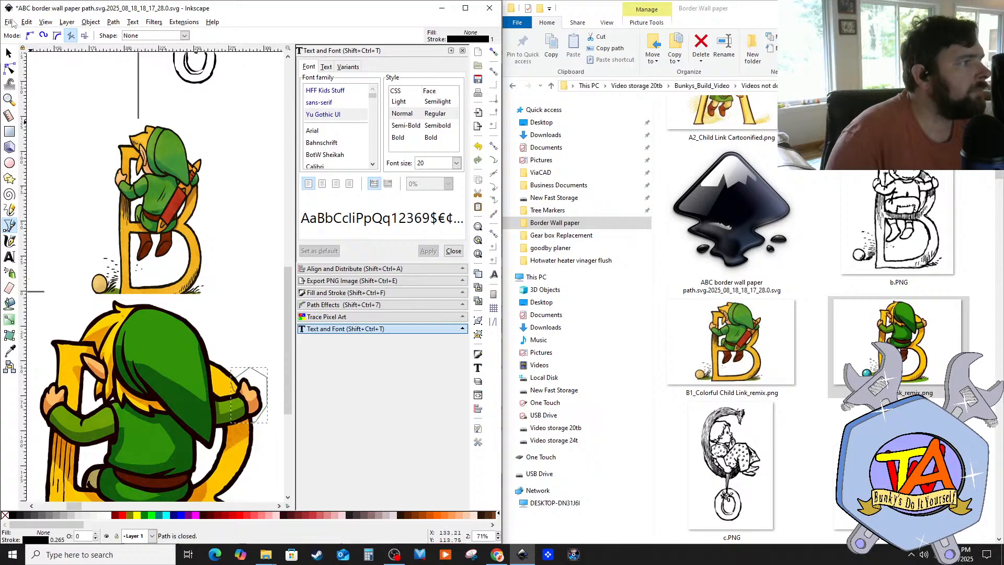
Step: Clip the imported B2 image to the outline drawn around the hand
key(s)
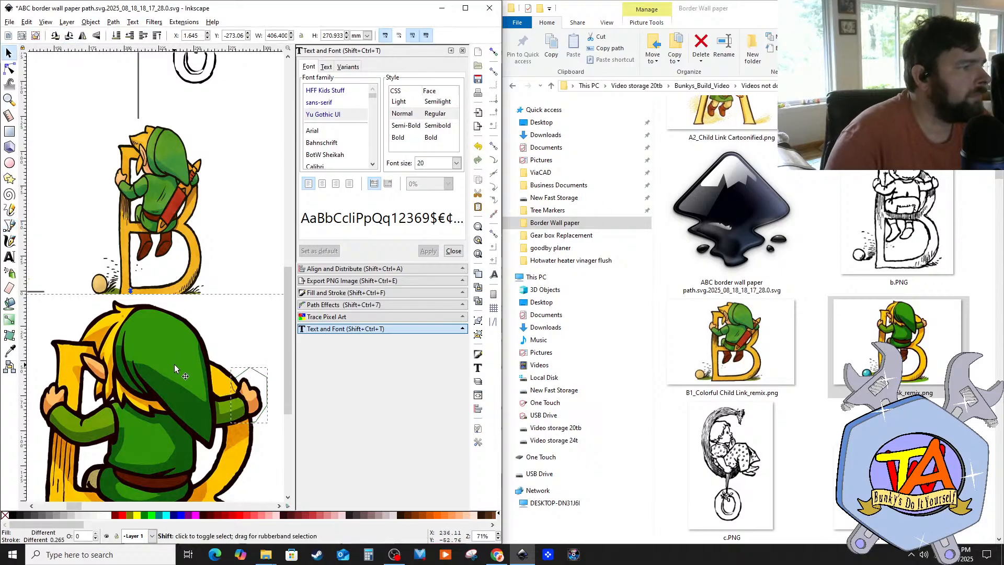
shift+click(174, 365)
right_click(240, 386)
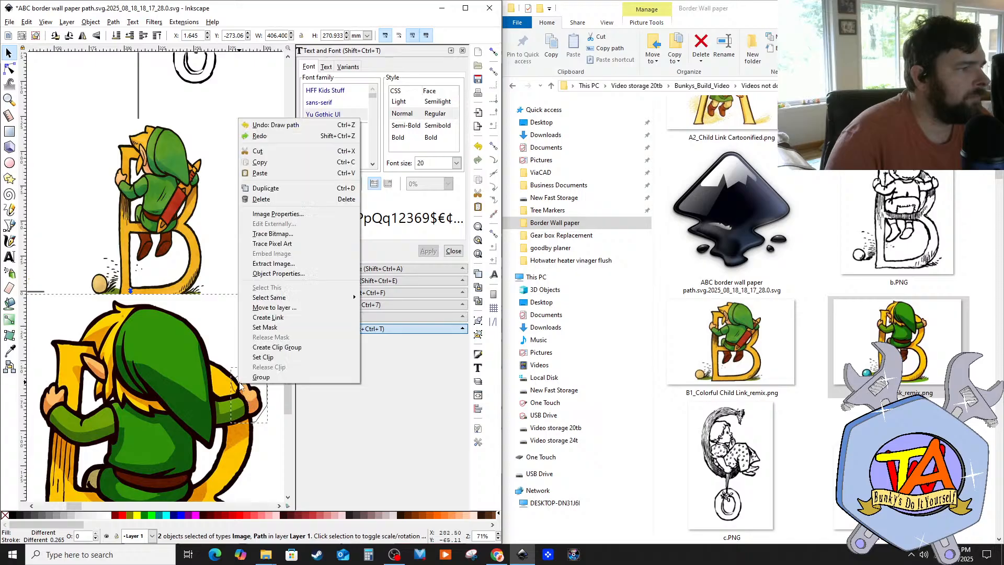
click(263, 357)
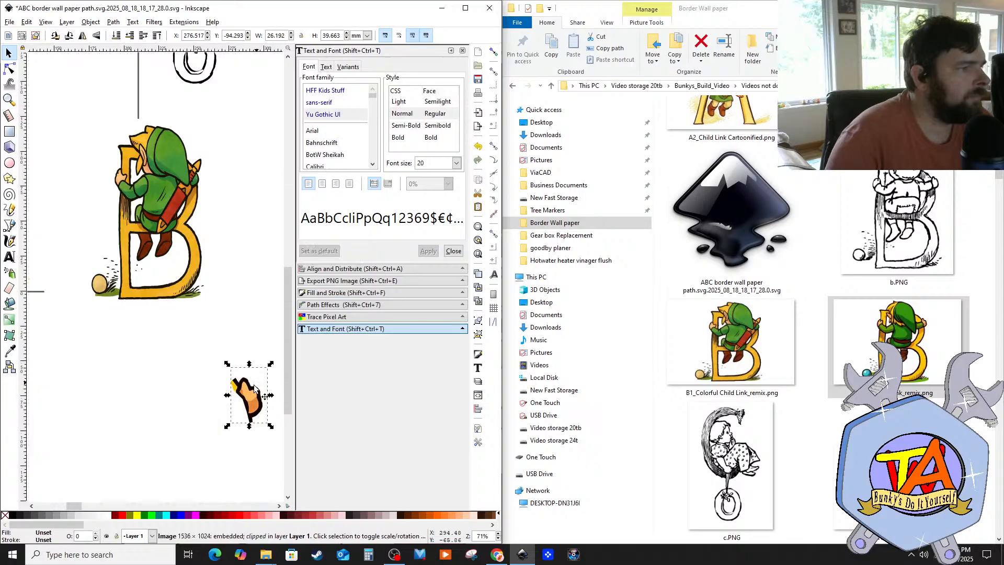
Step: Move the clipped hand up beside the original coloured B and scale it down to about 12.3 by 16.8 mm
drag(248, 399, 208, 171)
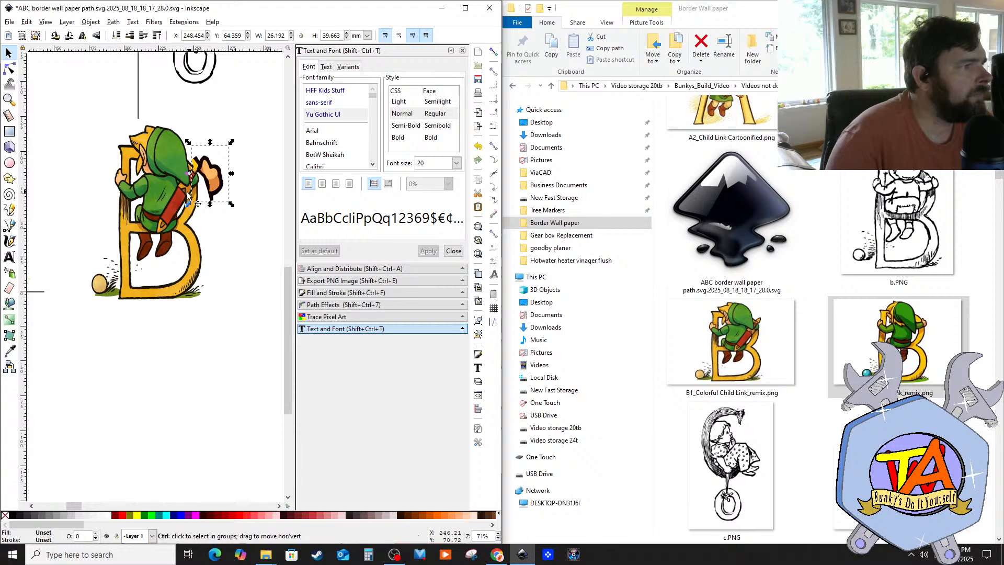
scroll(188, 189, up, 2)
scroll(183, 165, up, 3)
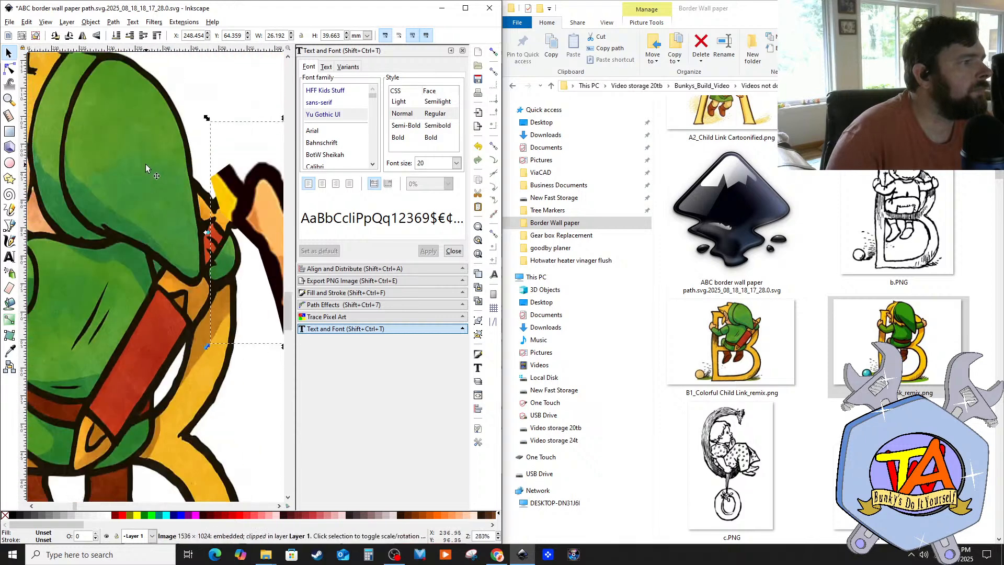
scroll(160, 168, down, 3)
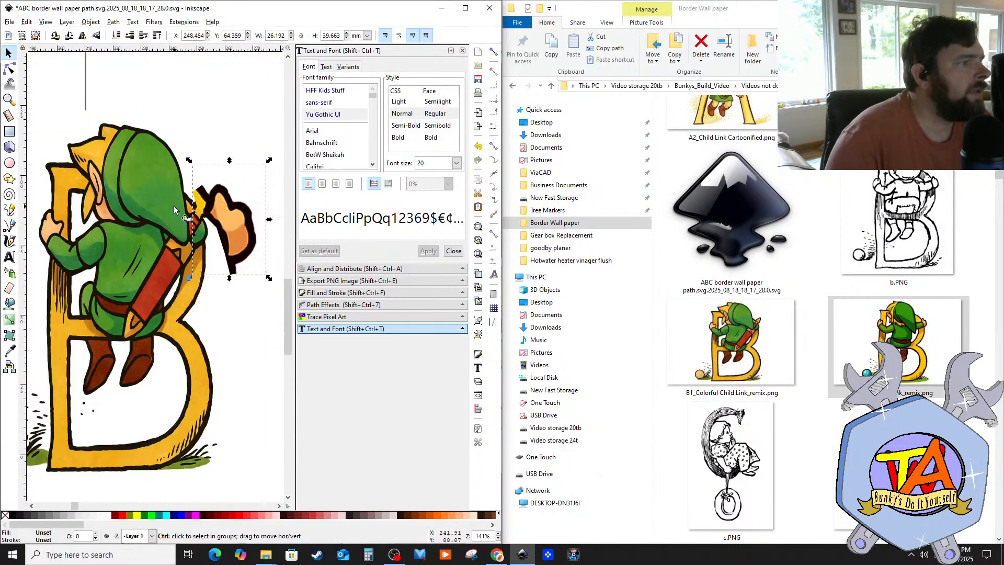
scroll(178, 208, up, 1)
drag(212, 216, 221, 190)
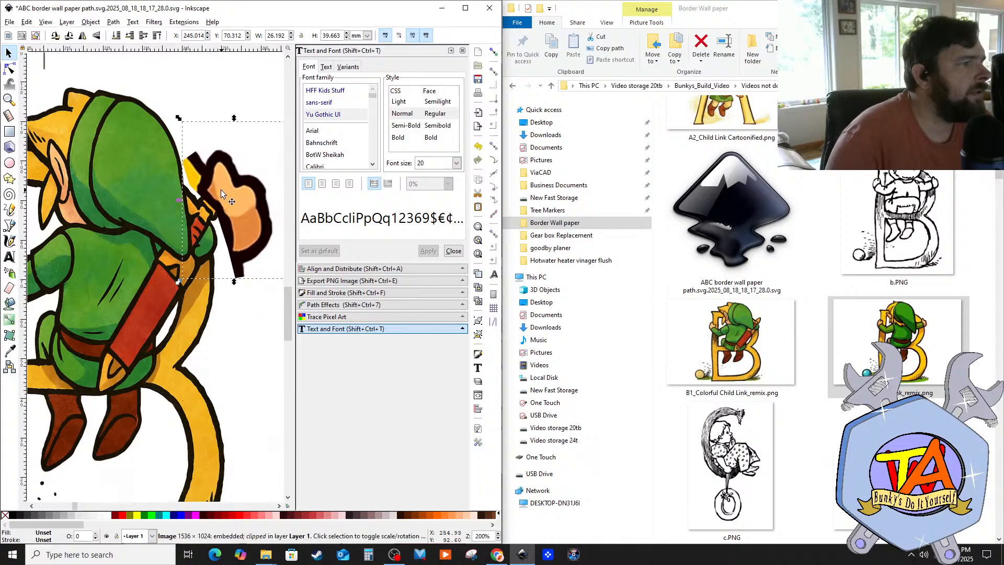
drag(178, 118, 238, 213)
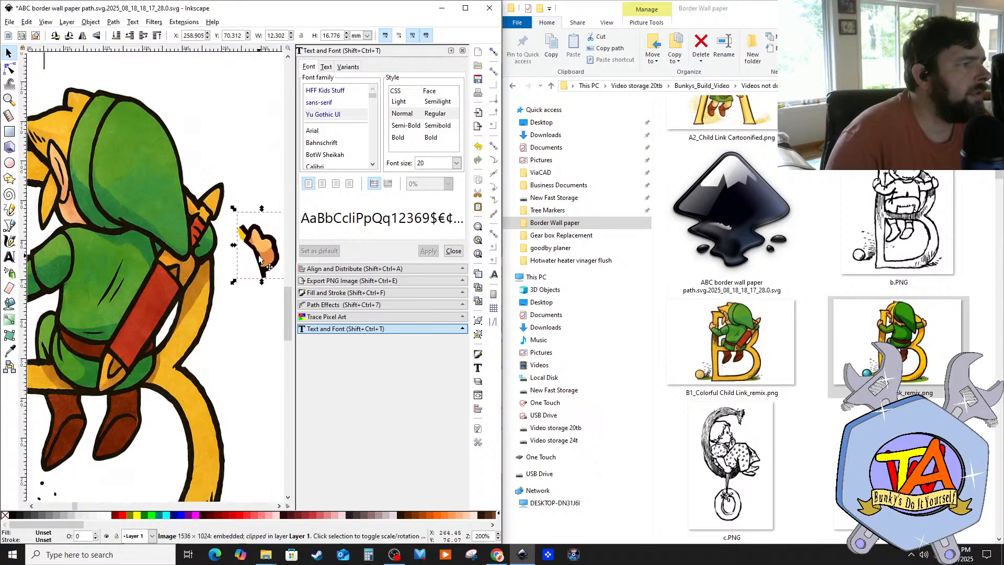
Step: Fit the clipped hand onto the end of the character's right-side arm, rotating it slightly and nudging it into place
drag(259, 257, 216, 234)
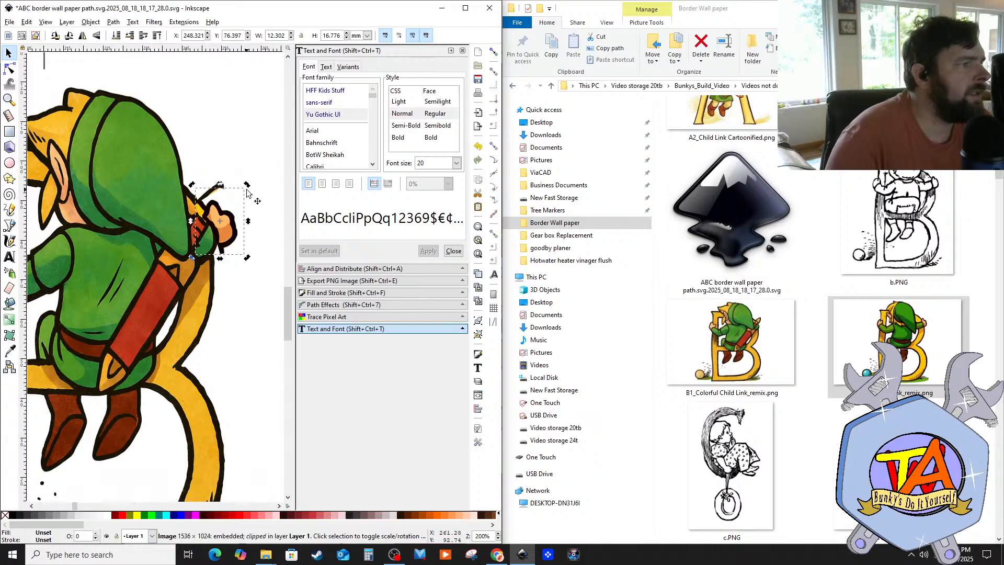
drag(247, 186, 250, 190)
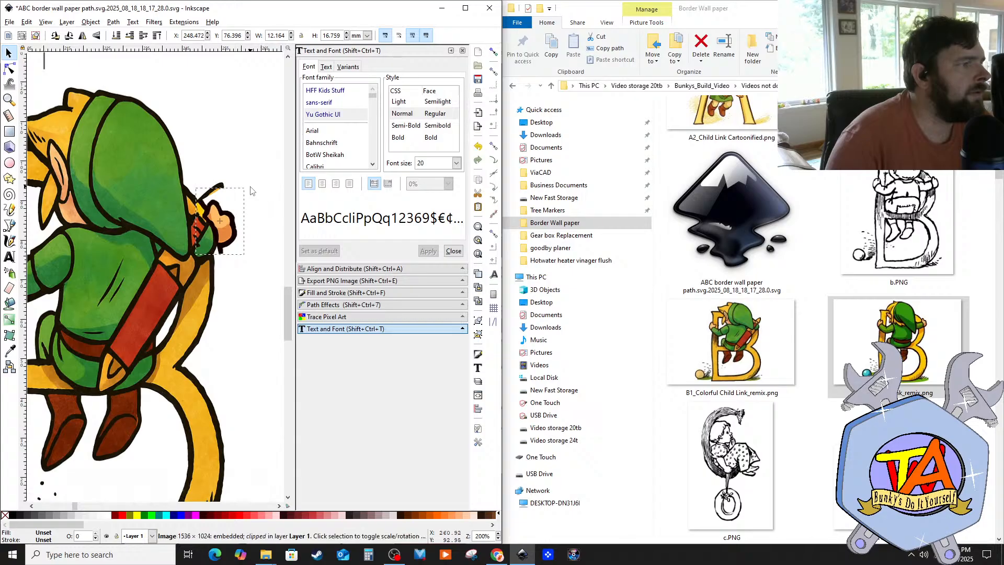
drag(212, 222, 211, 222)
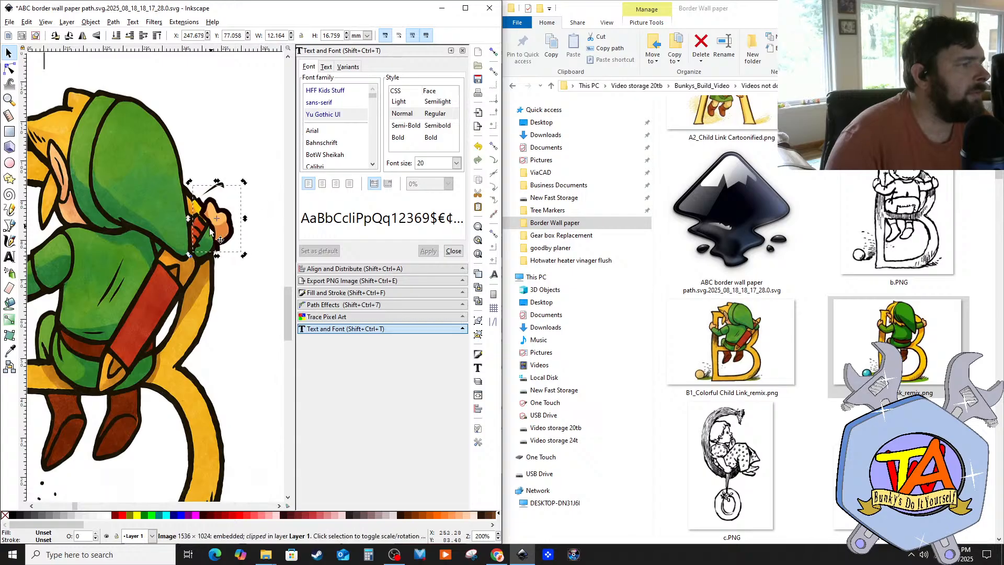
Step: Trace the original coloured B image with Trace Bitmap using multiple-scan Colors, 15 scans and the live preview, and close the dialog
click(143, 190)
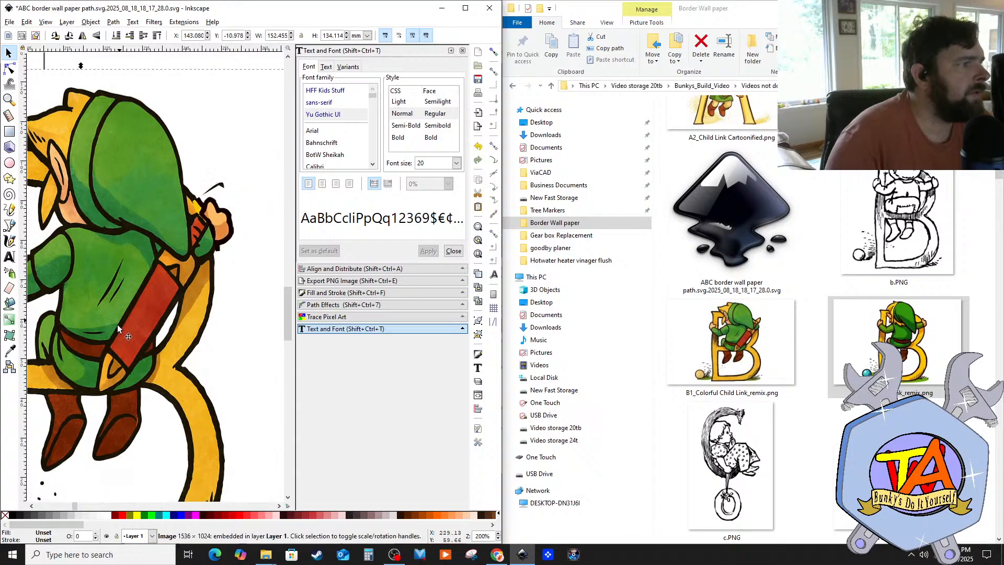
scroll(111, 300, down, 3)
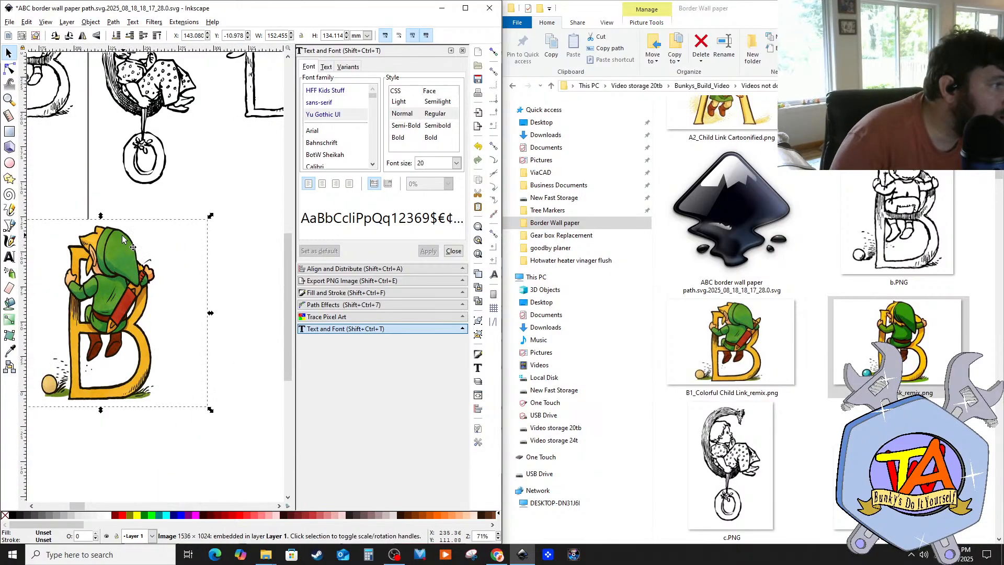
click(95, 23)
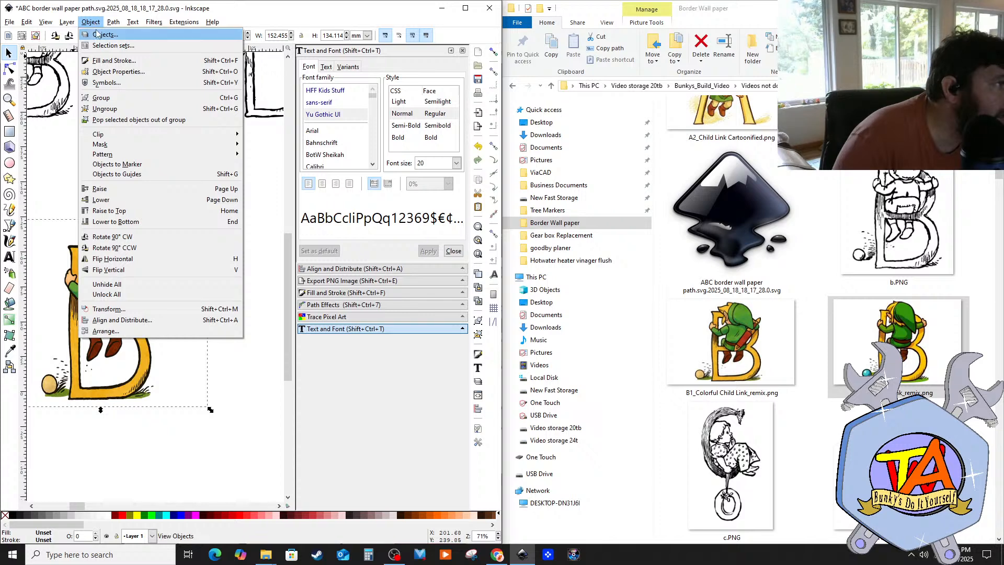
click(130, 36)
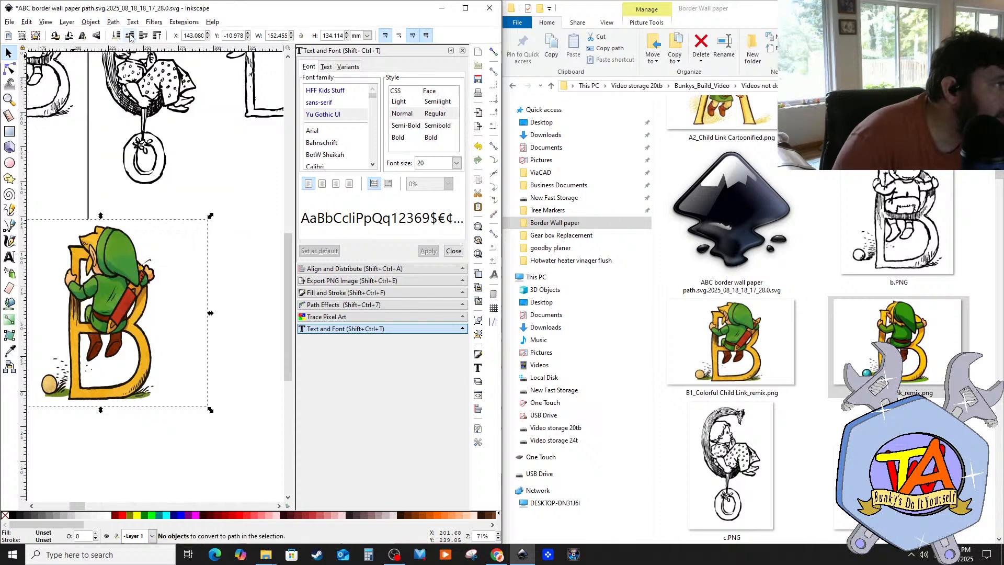
click(116, 24)
click(118, 23)
right_click(115, 270)
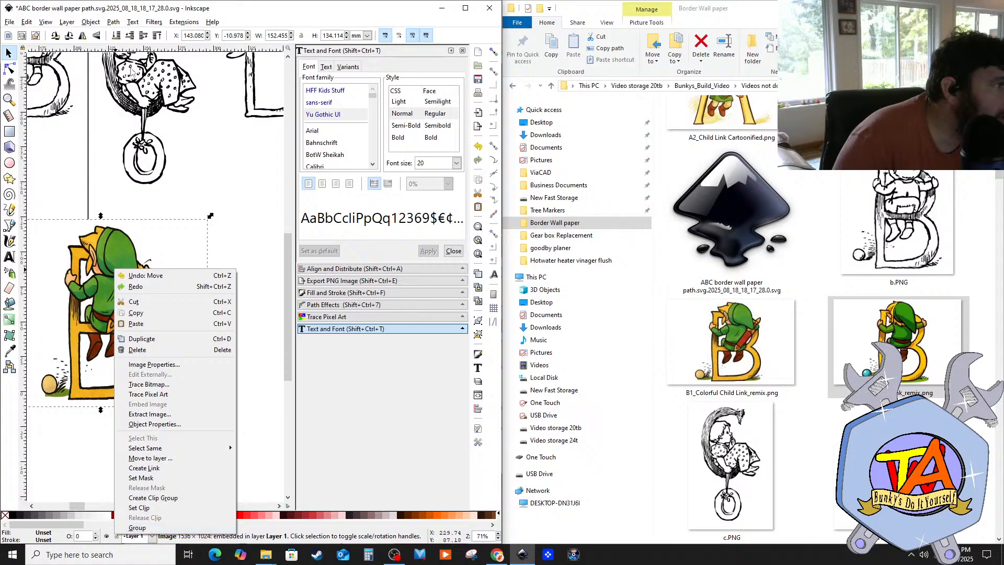
click(135, 22)
click(113, 22)
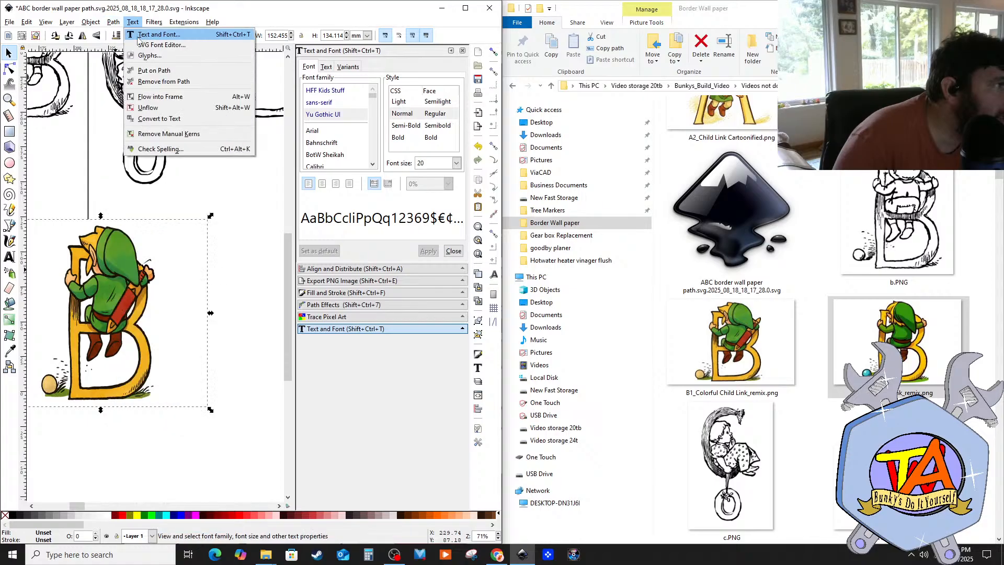
mouse_move(132, 23)
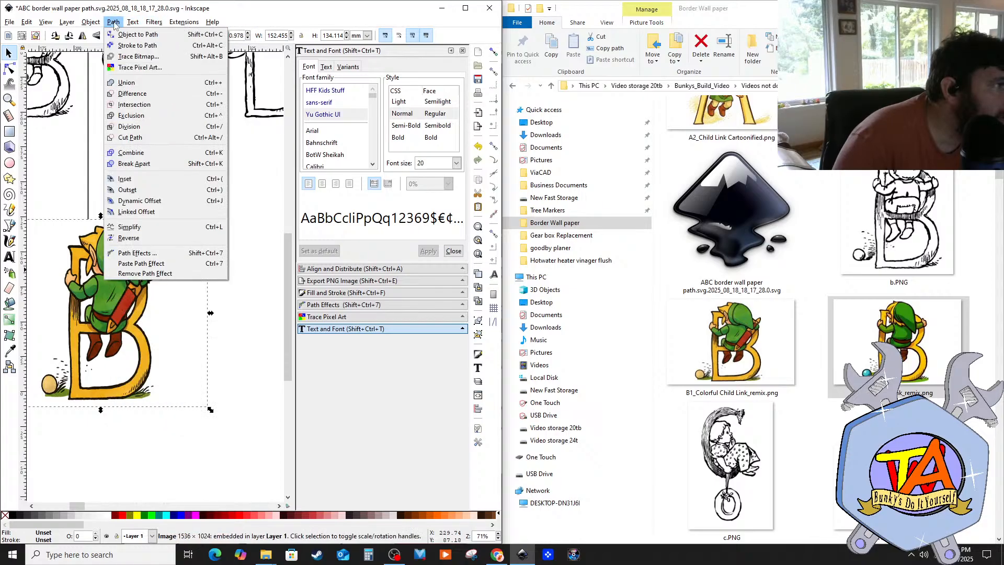
click(146, 56)
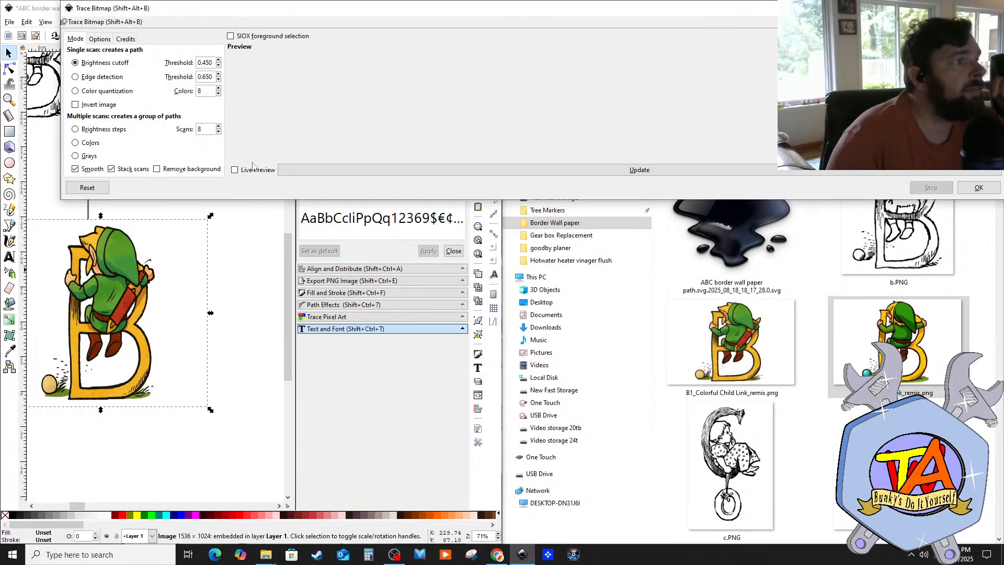
click(75, 144)
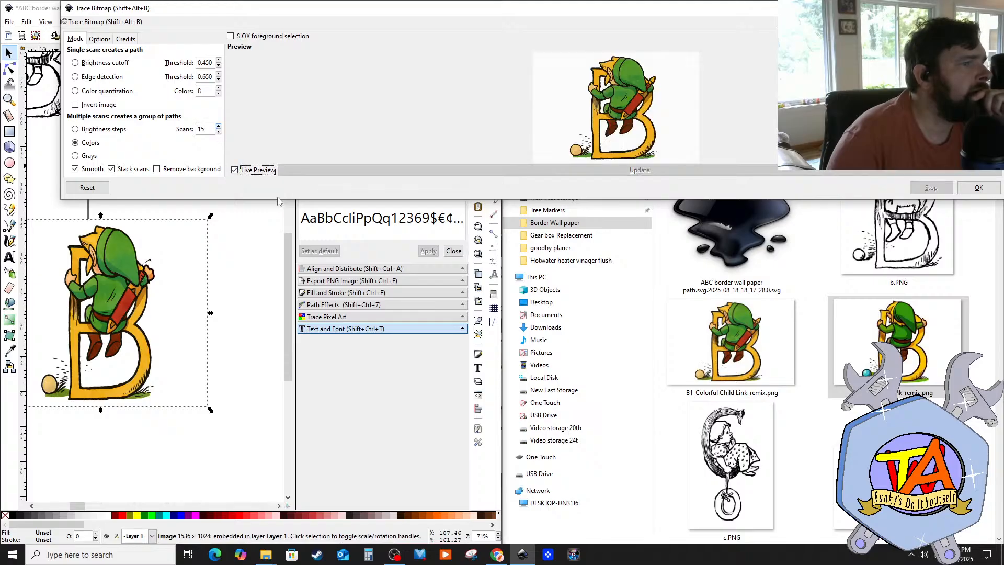
click(977, 188)
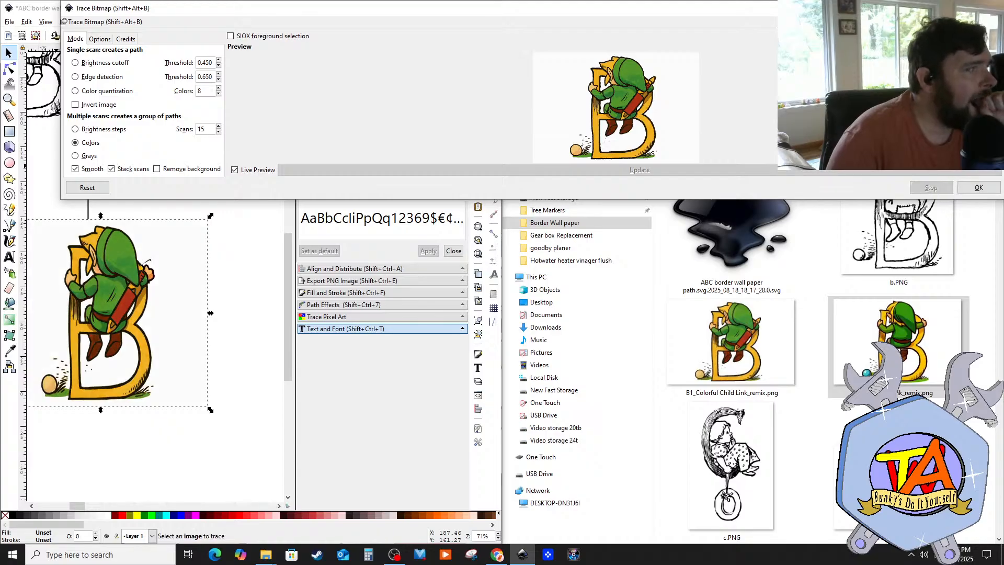
click(991, 8)
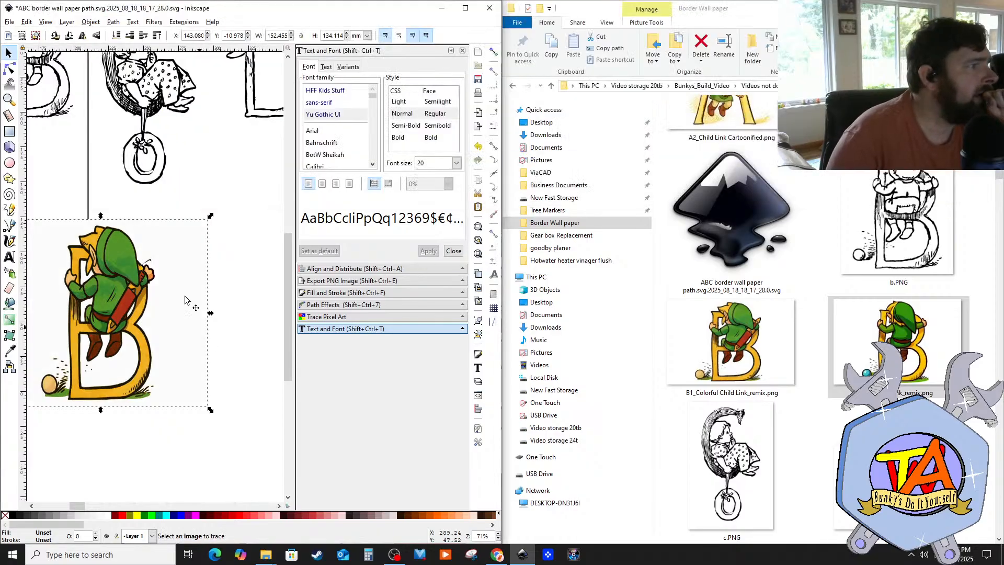
Step: Save the alphabet border wallpaper drawing
click(9, 22)
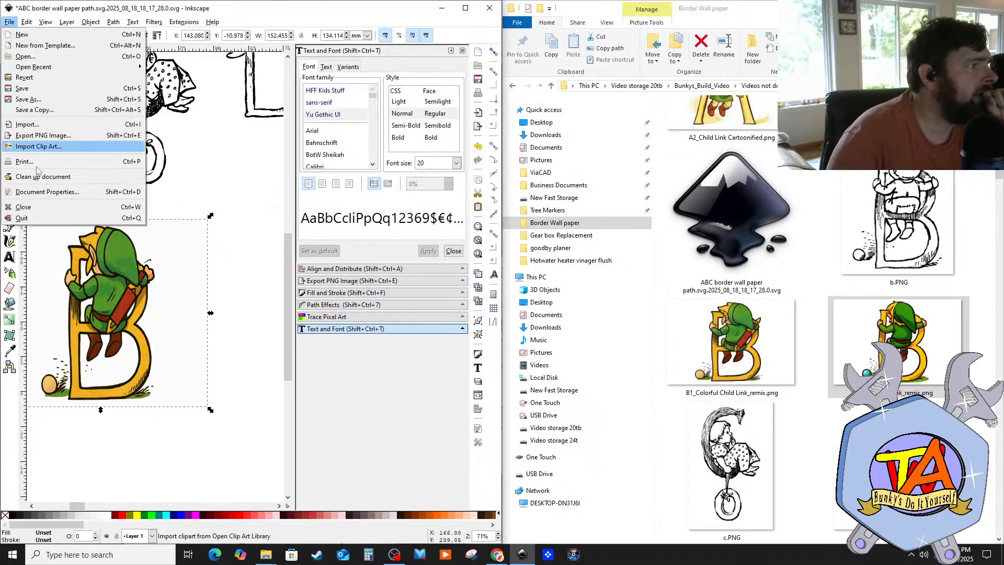
click(52, 90)
Step: Ungroup the traced coloured B and remove the off-white background shape from behind the artwork
click(123, 289)
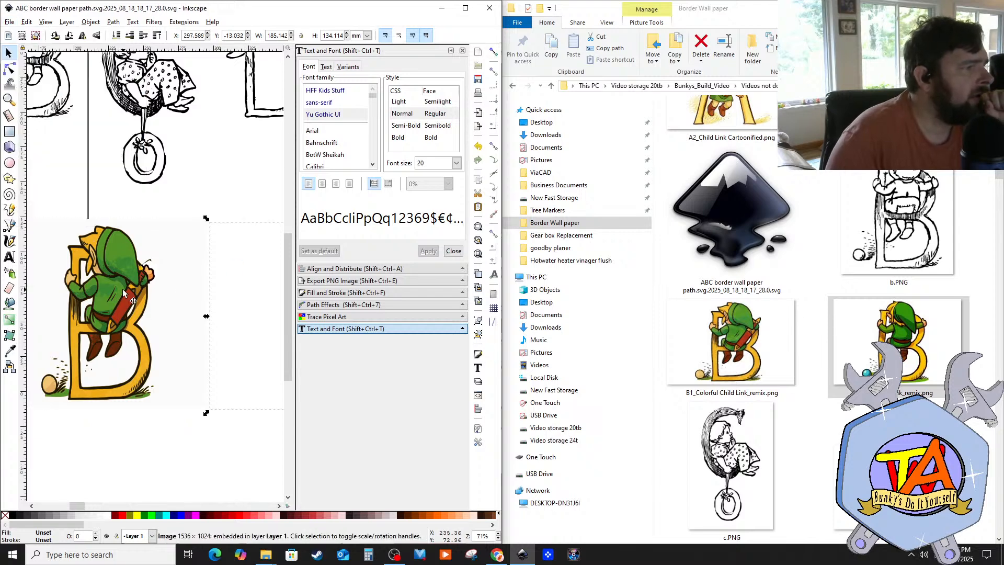
click(122, 288)
right_click(120, 287)
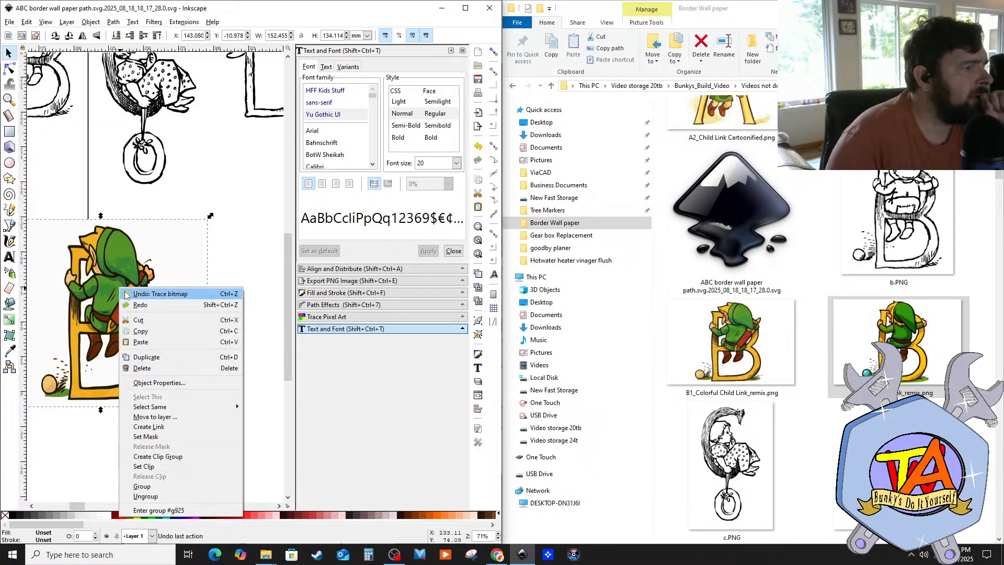
click(147, 501)
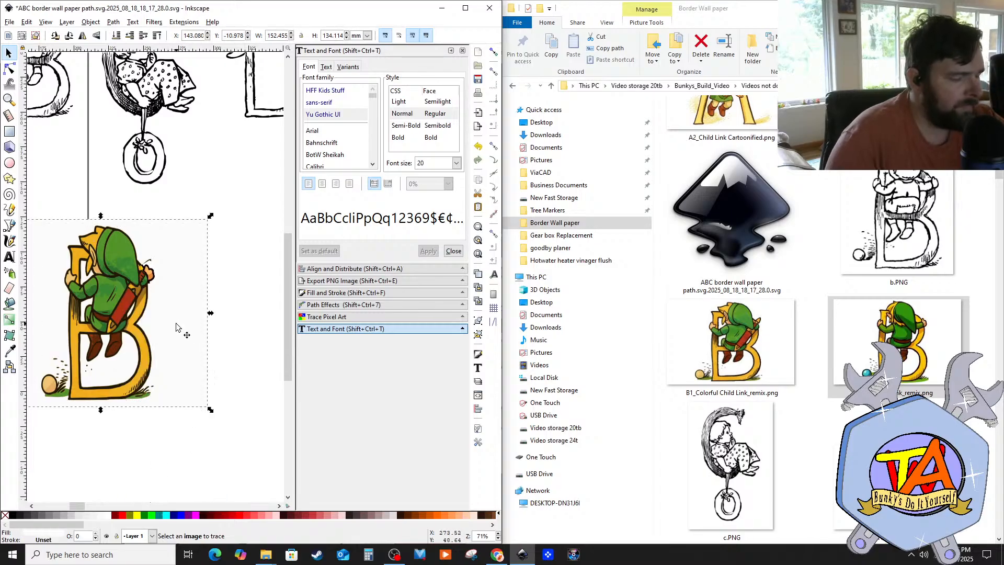
drag(176, 324, 201, 377)
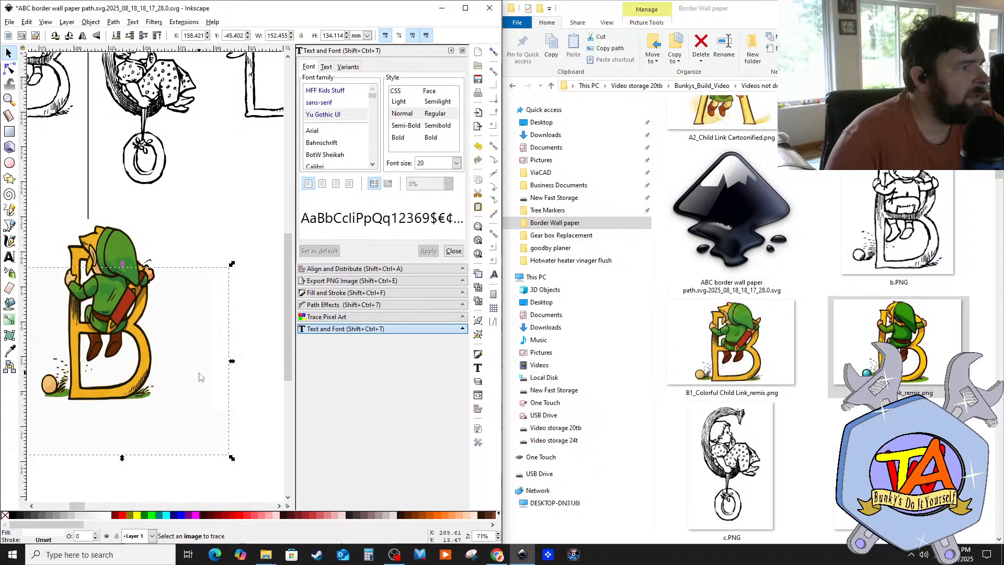
Step: Lower the clipped hand one level in the stacking order and move it just outside the arm of the B character
ctrl+scroll(172, 323, up, 2)
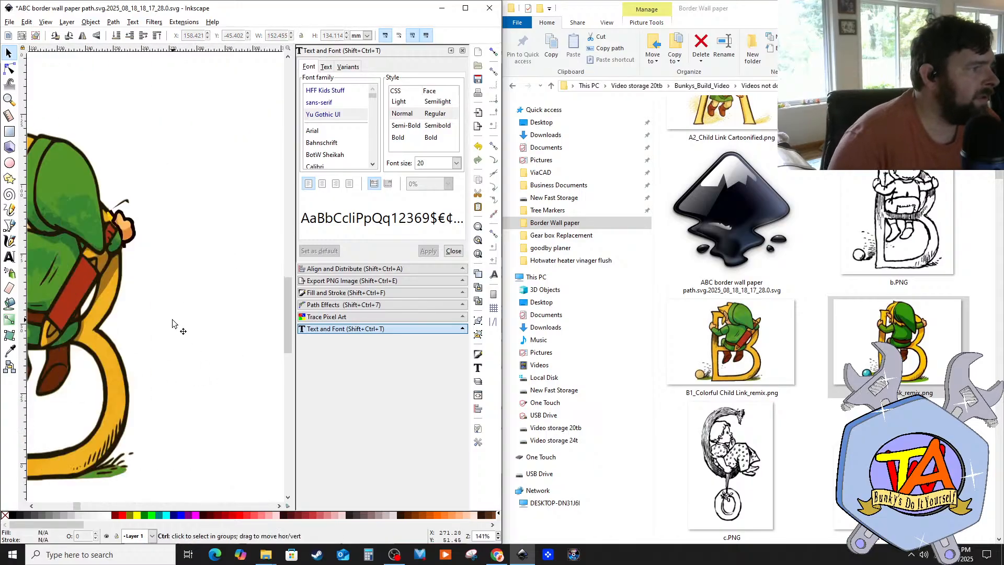
ctrl+scroll(173, 323, down, 4)
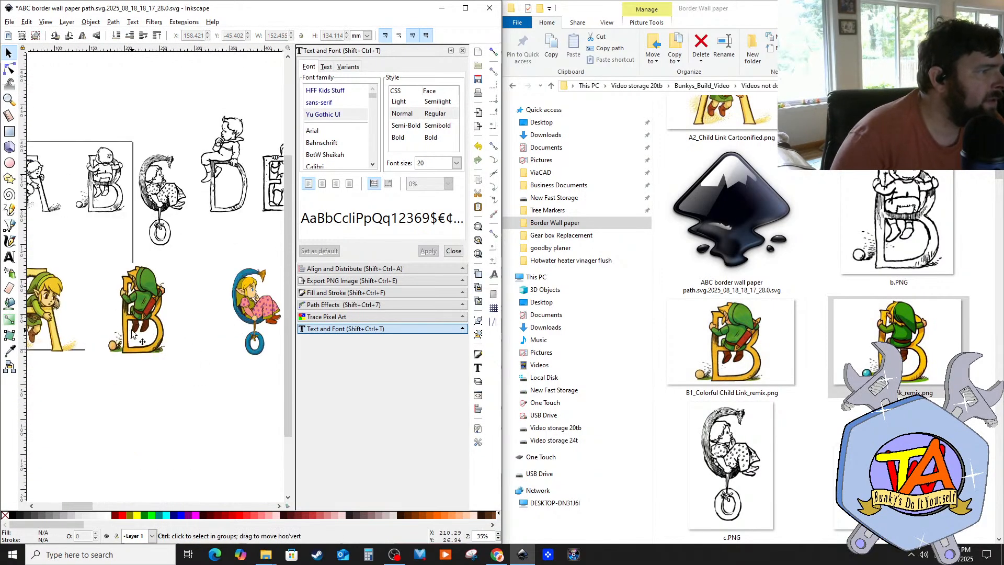
ctrl+scroll(122, 330, up, 2)
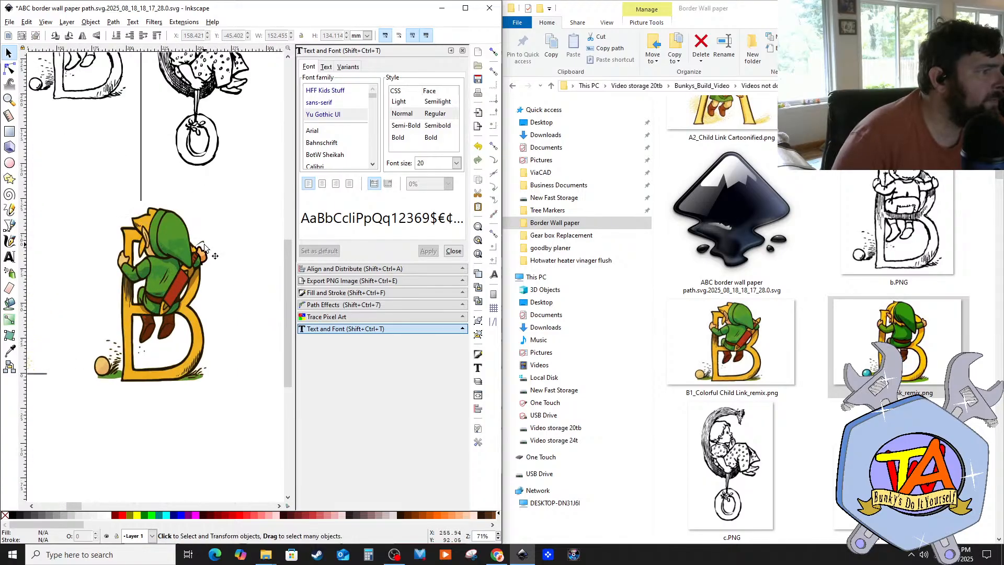
ctrl+scroll(204, 247, up, 2)
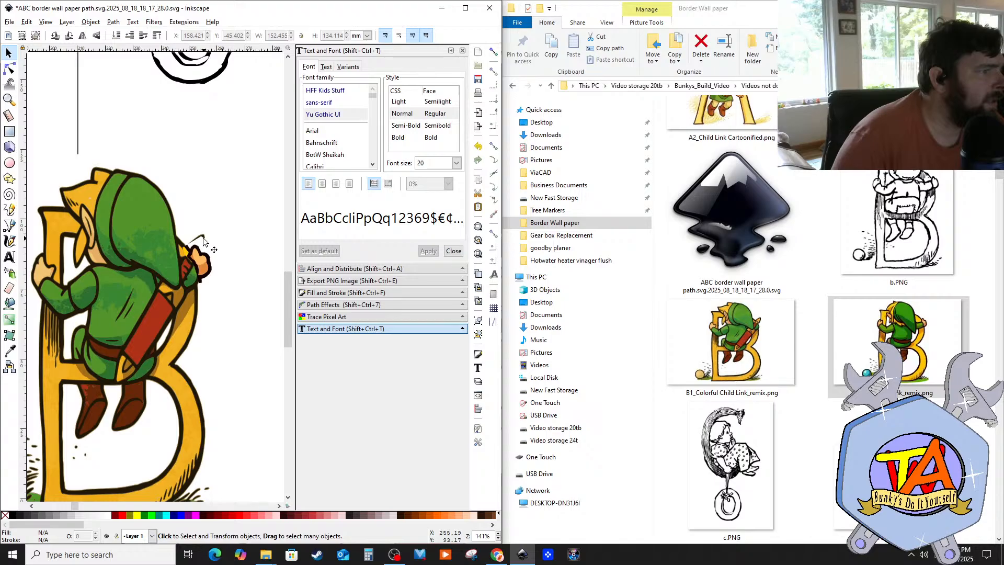
mouse_move(197, 261)
mouse_down()
mouse_move(209, 254)
mouse_move(200, 258)
mouse_up()
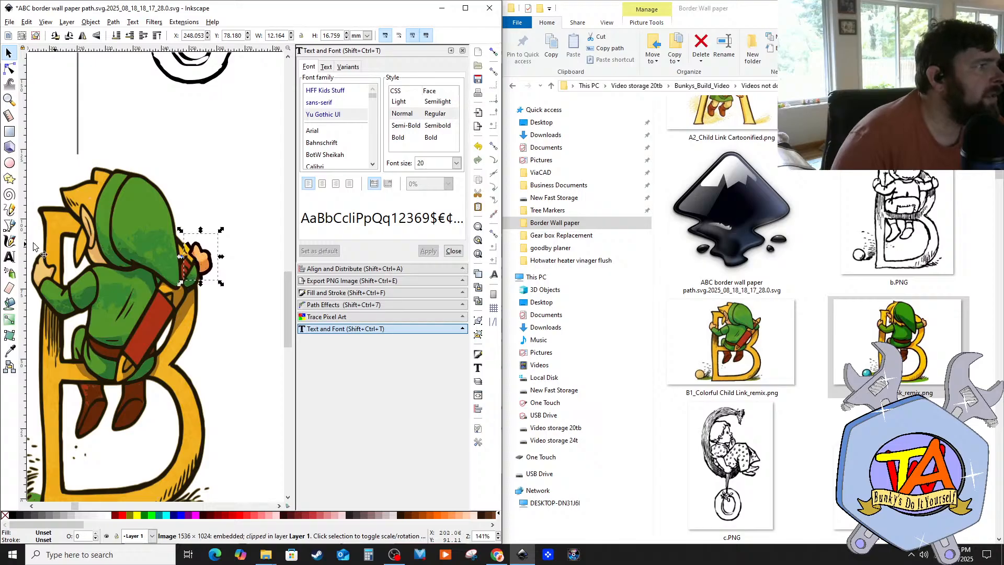
click(90, 22)
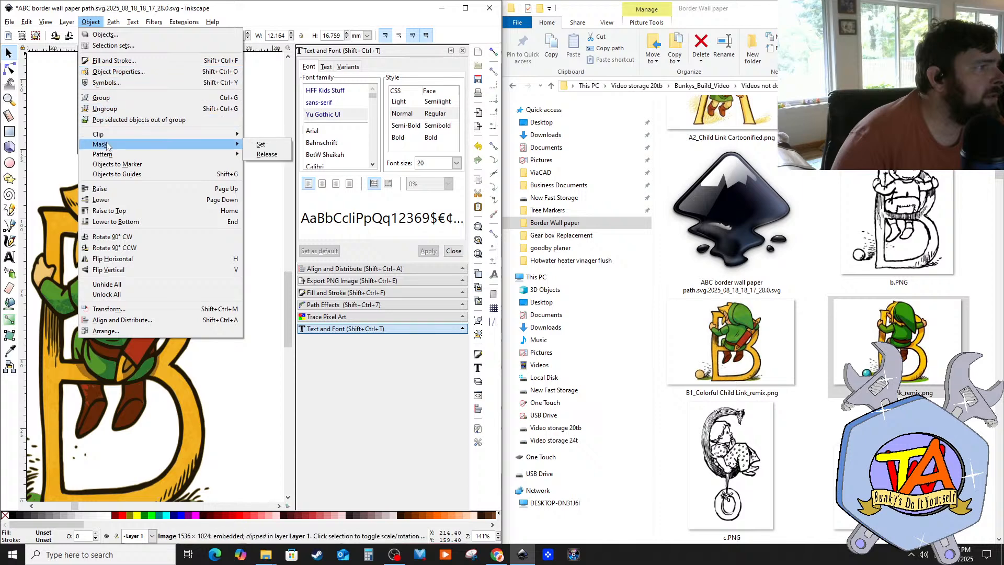
click(105, 200)
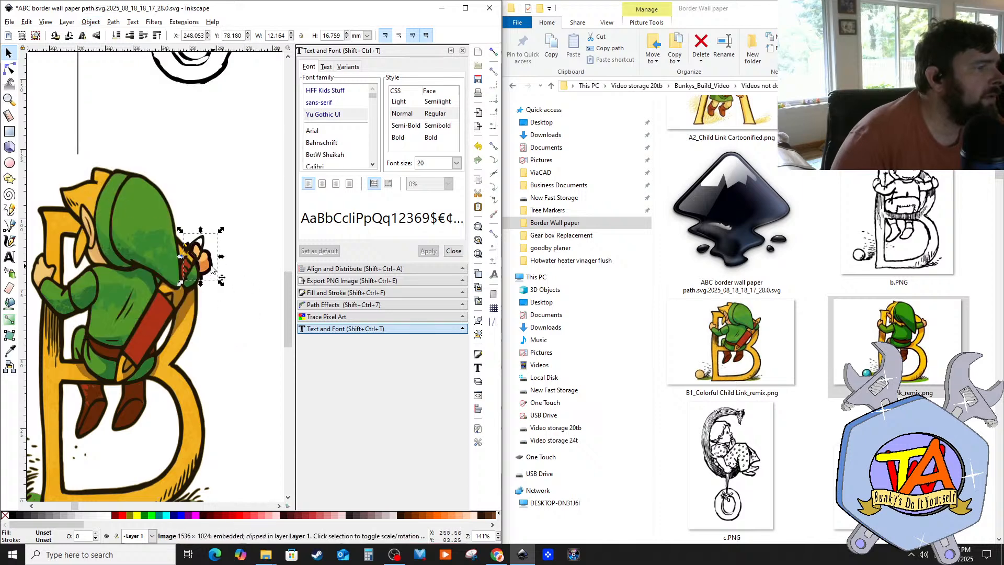
drag(209, 265, 235, 262)
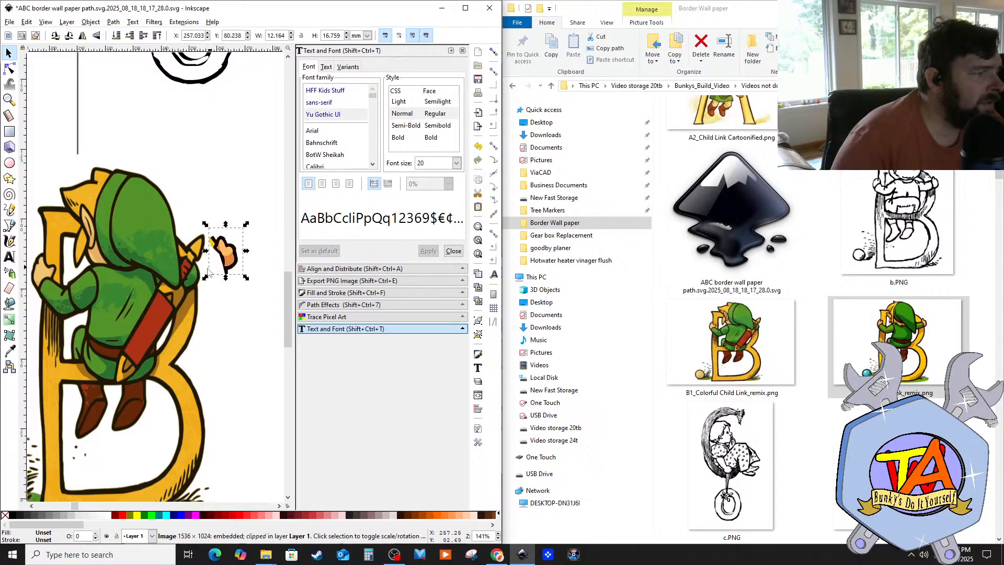
Step: Move the original coloured B image out from beneath the traced B to the empty area below it
scroll(108, 244, down, 2)
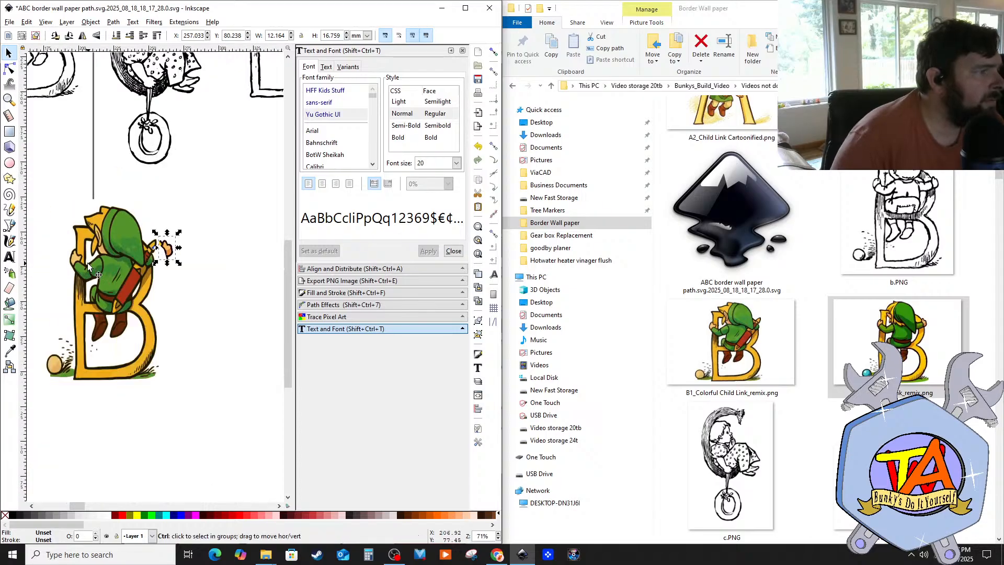
drag(40, 213, 112, 320)
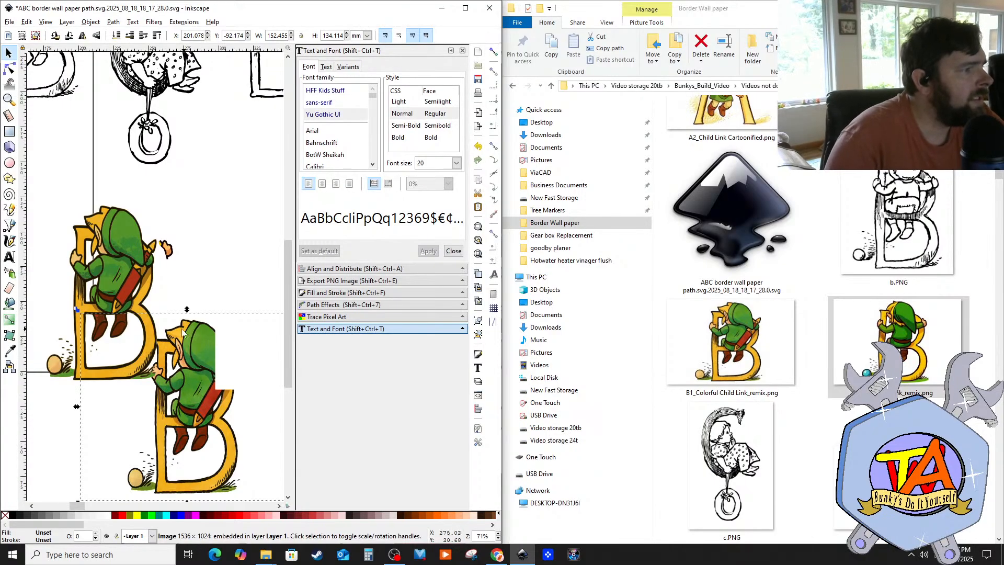
drag(200, 415, 174, 405)
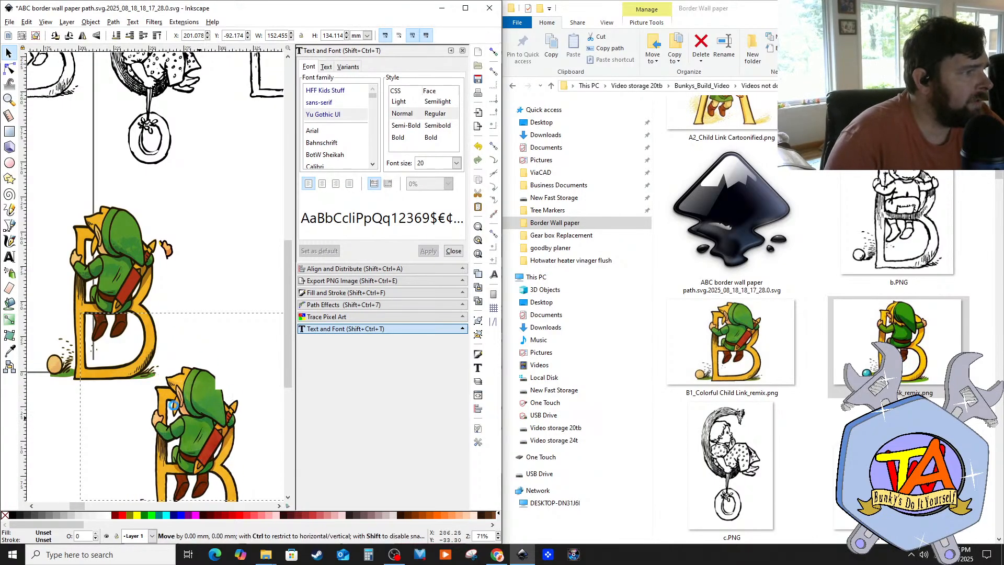
Step: Send the clipped hand to the bottom of the stacking order
mouse_move(166, 253)
mouse_down()
mouse_move(152, 253)
mouse_move(173, 256)
mouse_up()
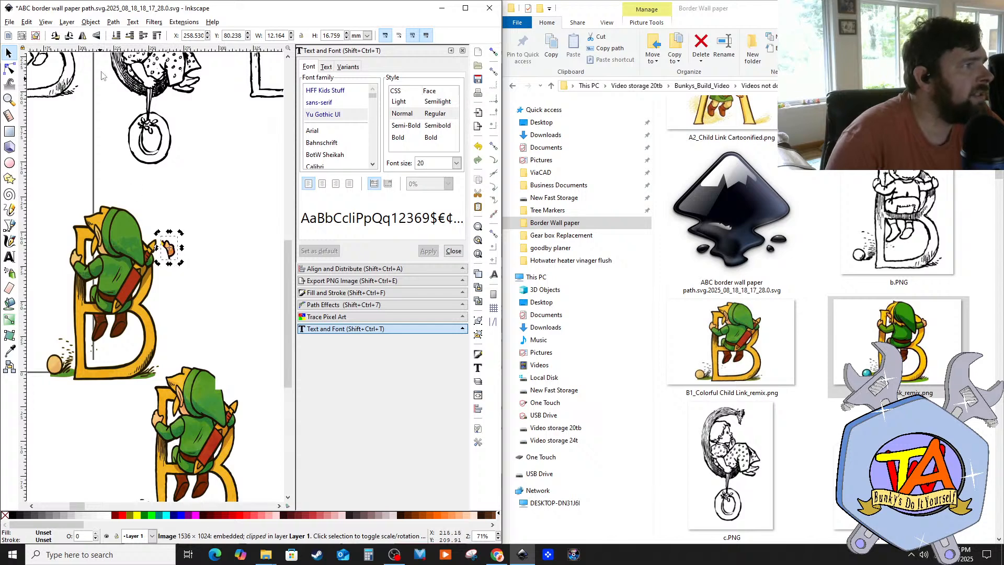
click(102, 24)
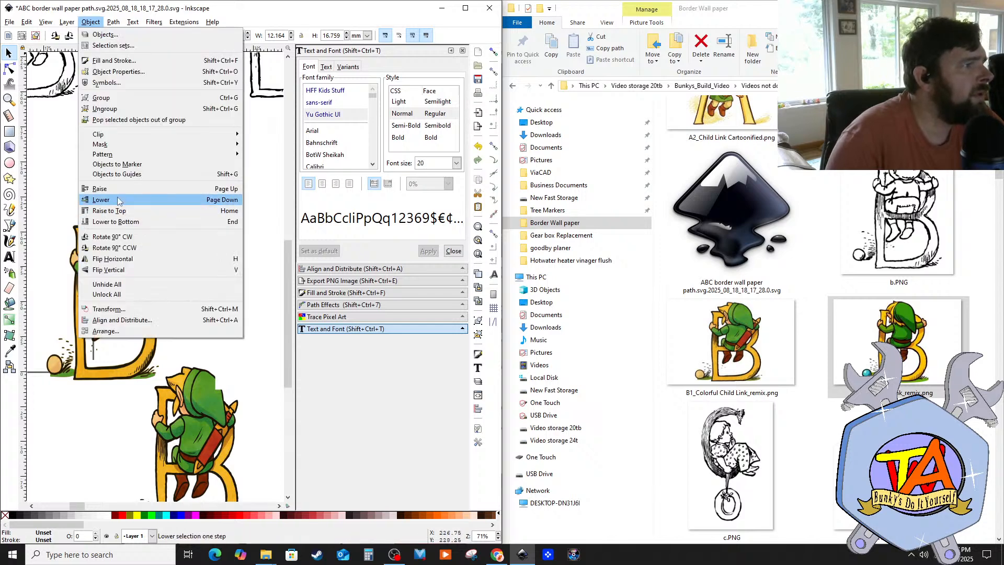
click(116, 222)
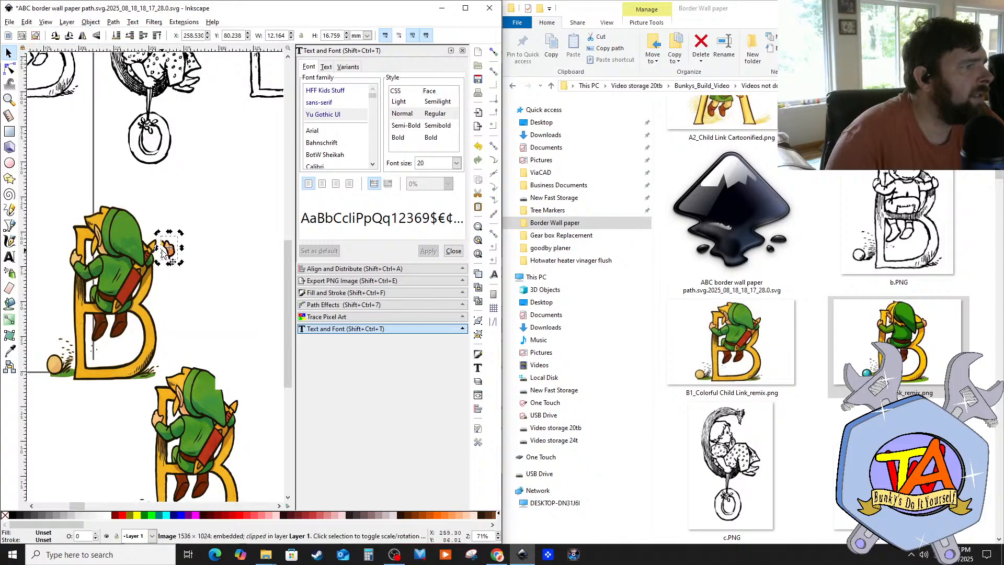
Step: Fit the clipped hand behind the end of the traced character's right-side arm, rotating it slightly clockwise and shifting it down into place
drag(157, 253, 146, 249)
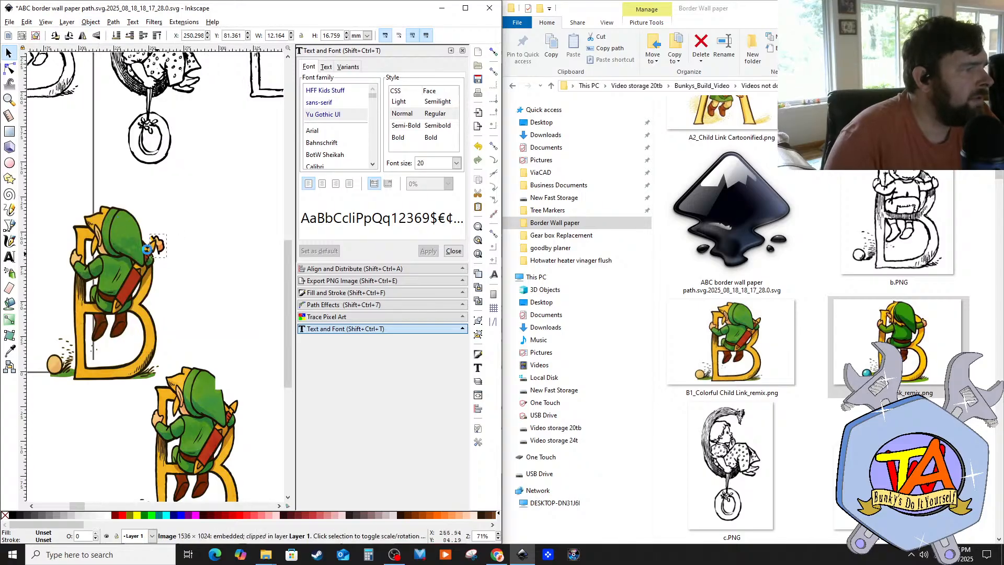
scroll(137, 240, up, 4)
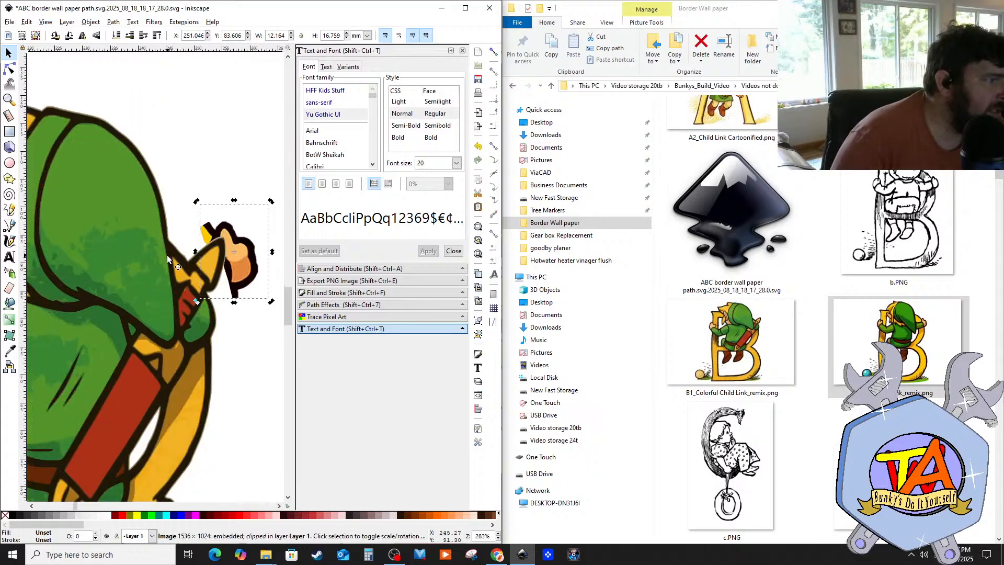
drag(233, 283, 219, 319)
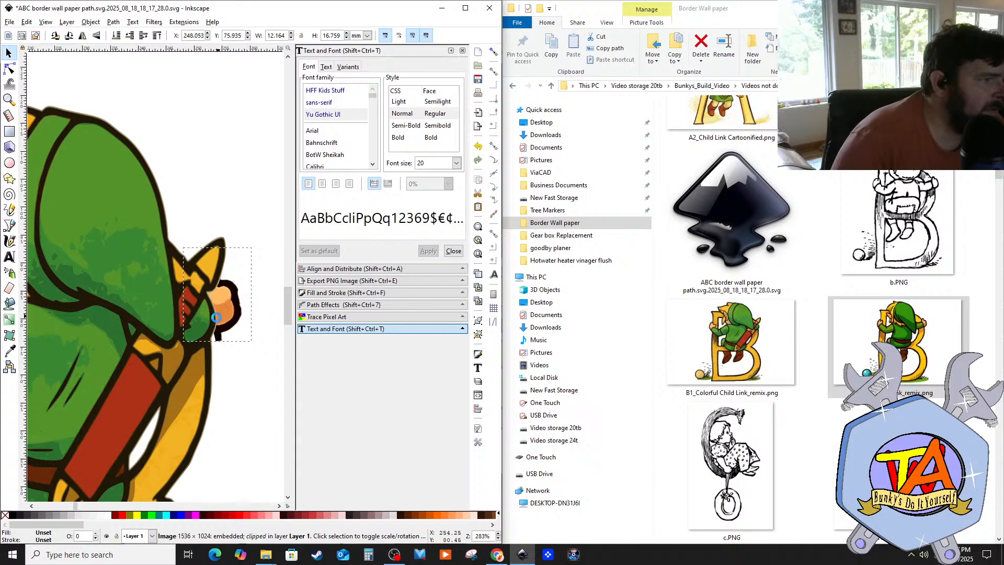
key(Escape)
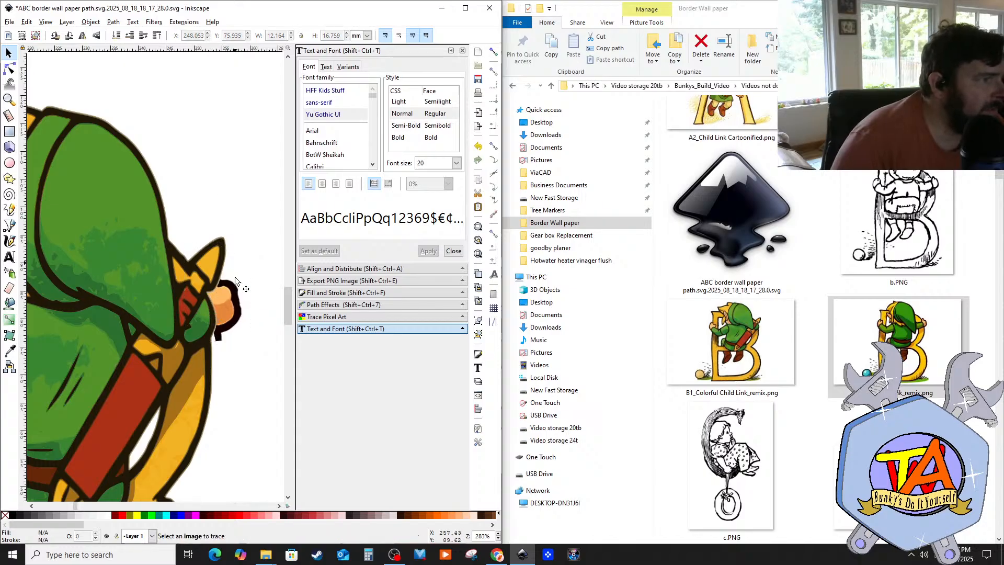
click(219, 302)
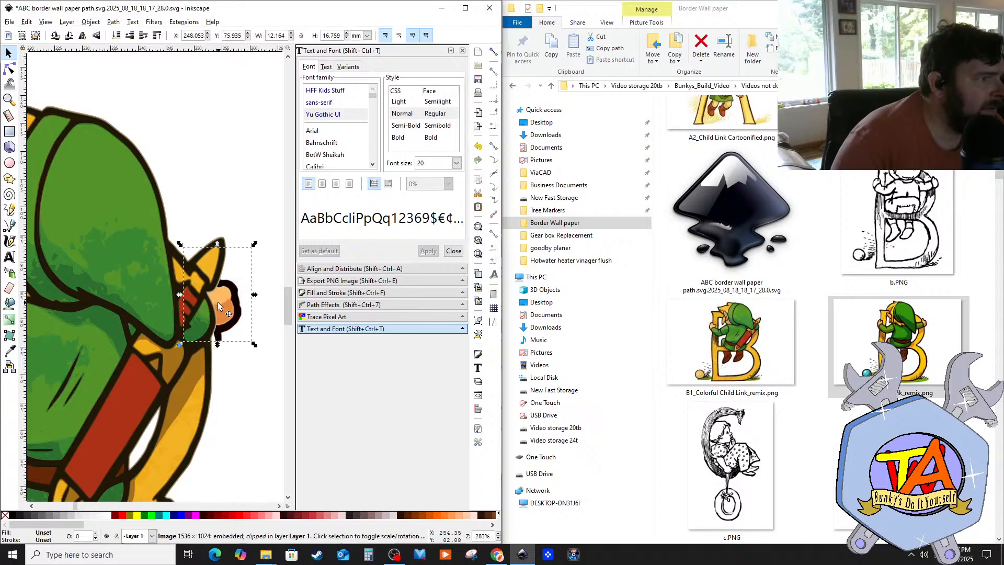
click(254, 345)
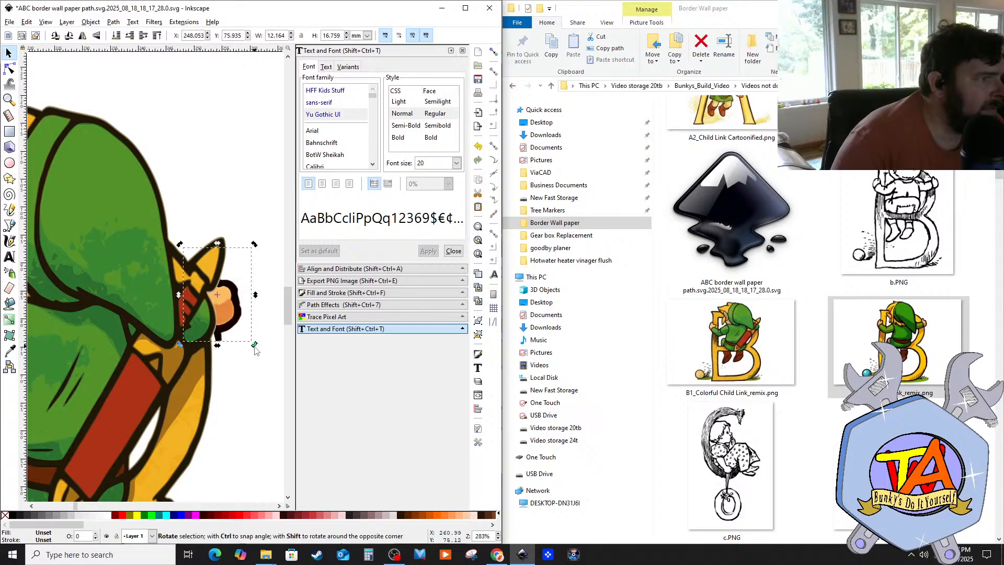
drag(255, 345, 248, 356)
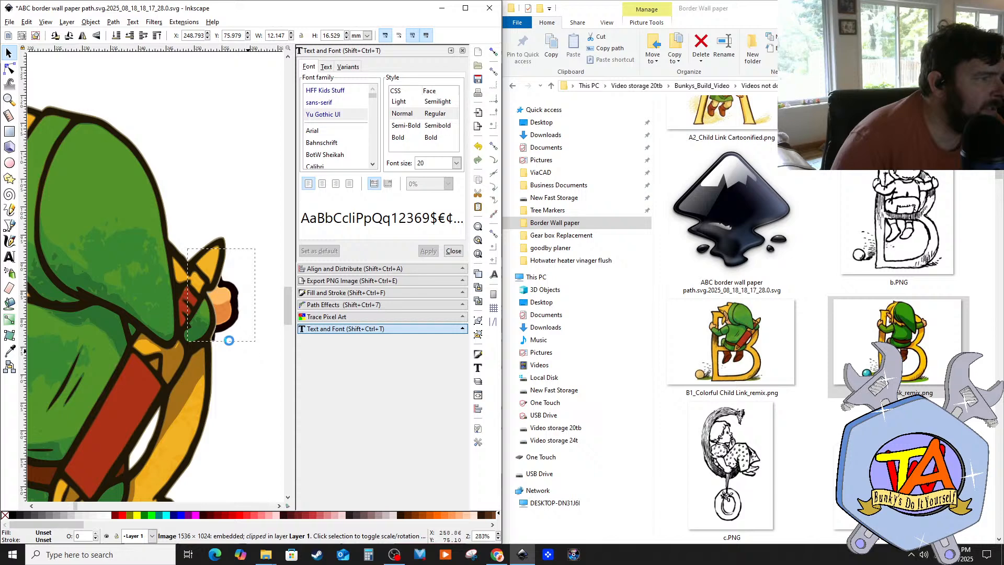
drag(230, 323, 230, 334)
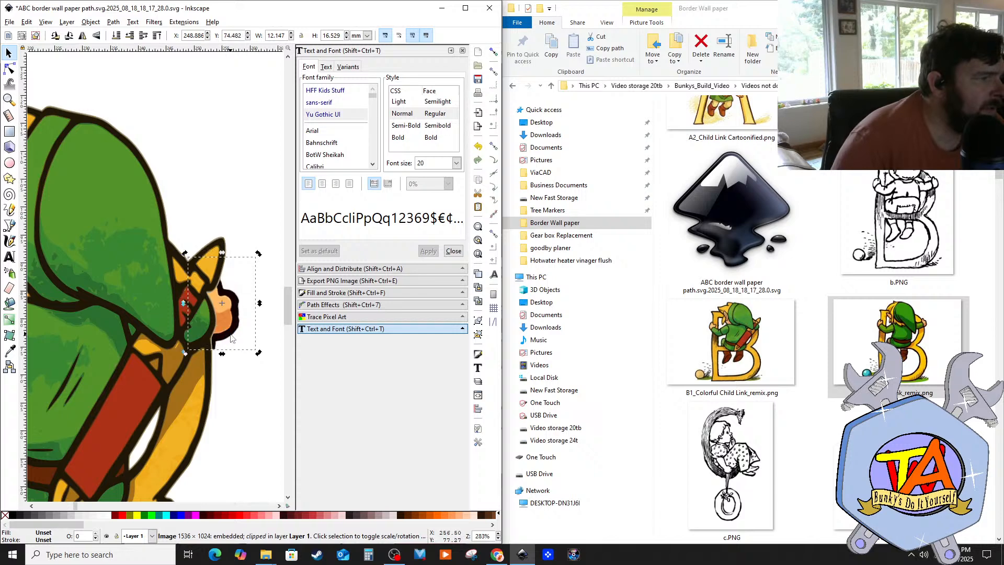
key(Escape)
Step: Delete the original coloured B image lying below the traced B
ctrl+scroll(231, 254, down, 3)
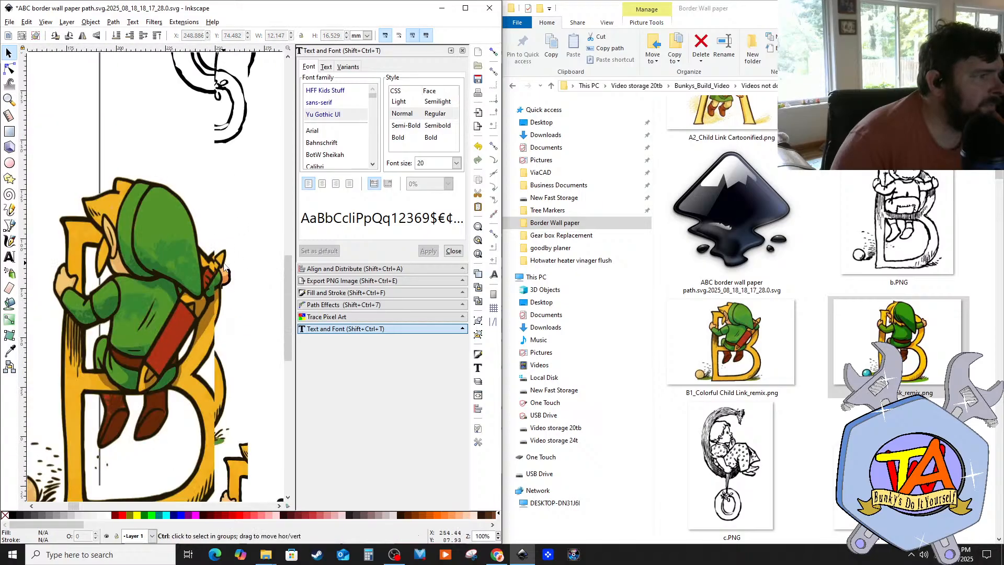
ctrl+scroll(226, 319, down, 3)
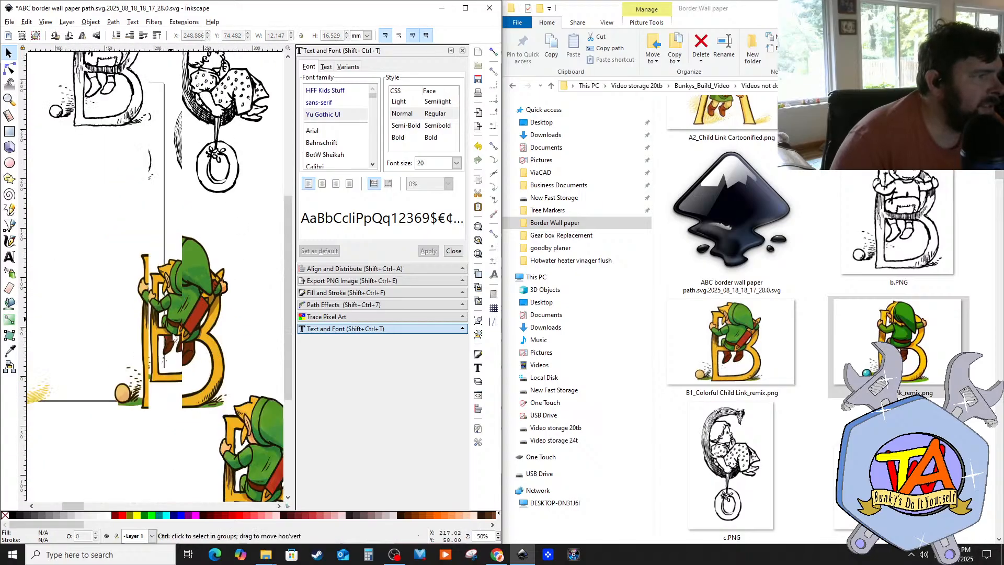
ctrl+scroll(205, 420, up, 1)
click(222, 390)
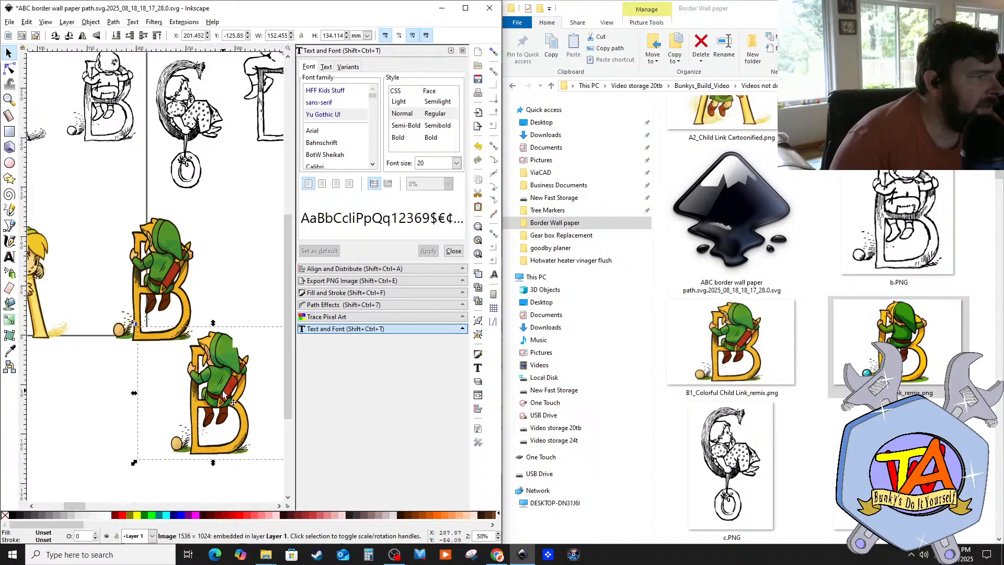
key(Delete)
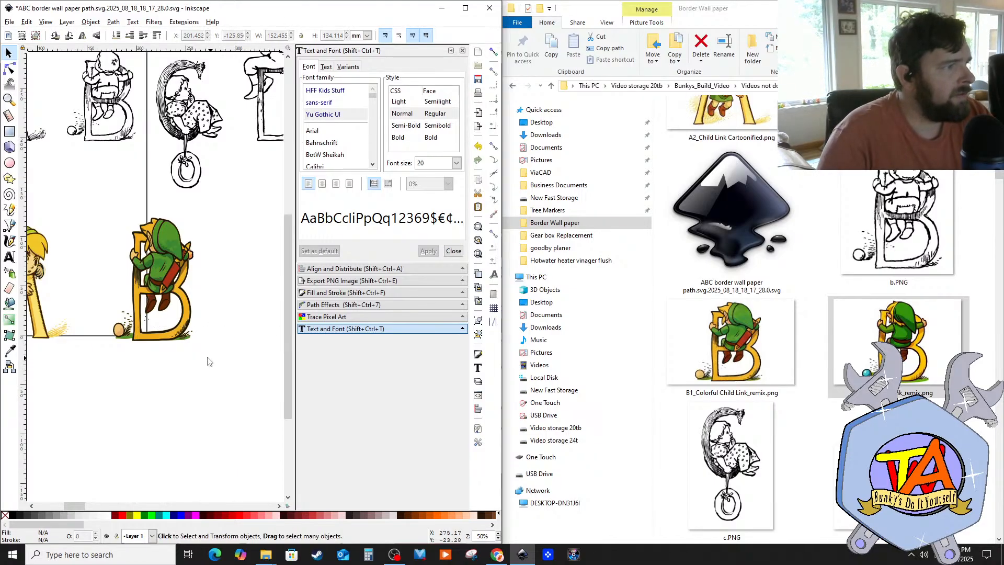
Step: Group the traced B with its patched hand and move the group left, close beside the coloured A
ctrl+scroll(118, 357, down, 2)
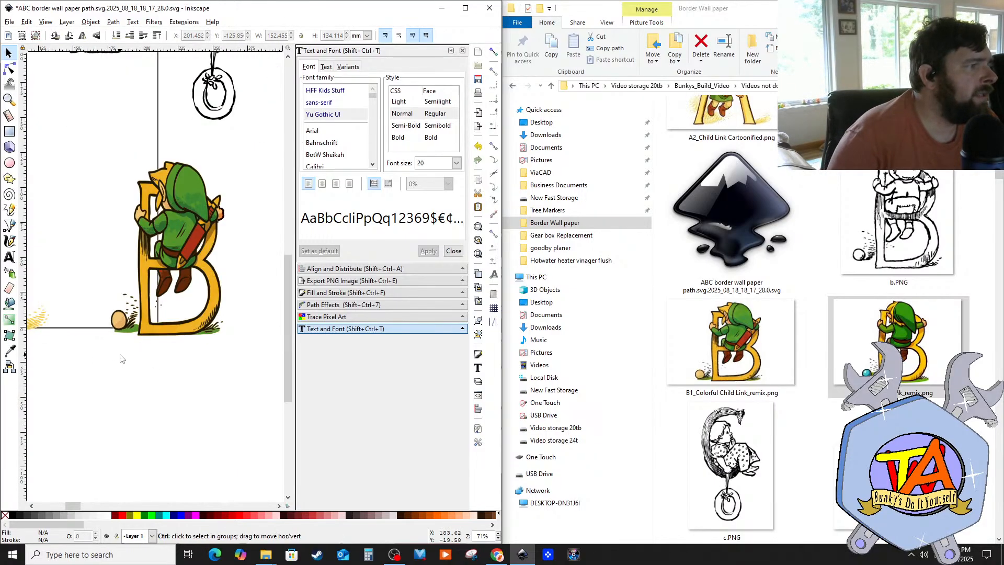
ctrl+scroll(104, 278, up, 1)
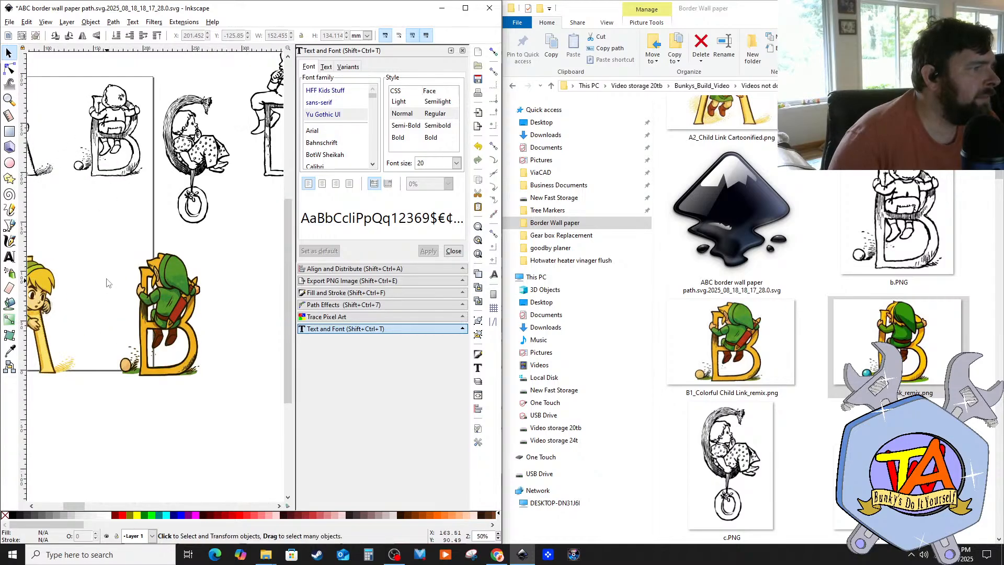
drag(107, 242, 228, 406)
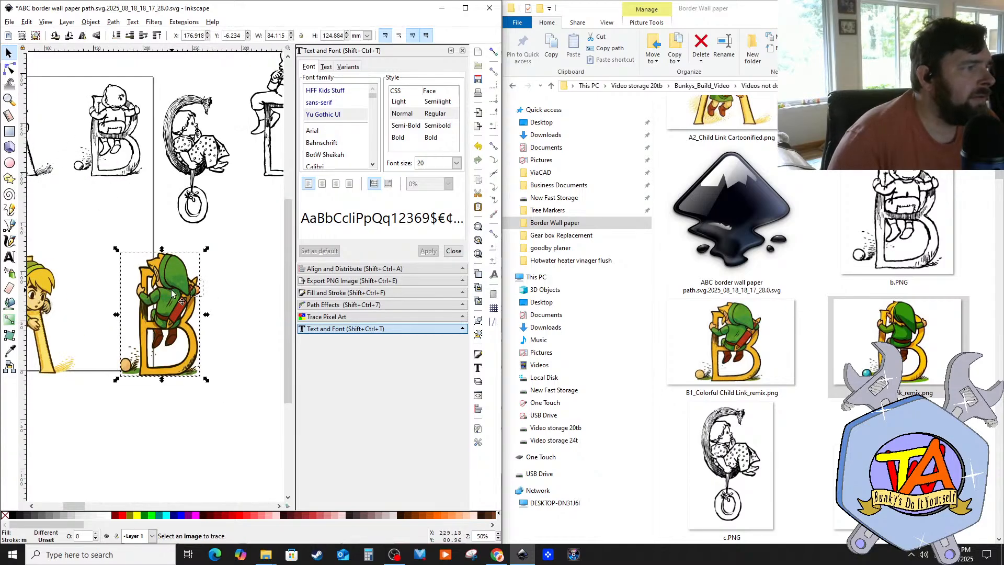
right_click(167, 290)
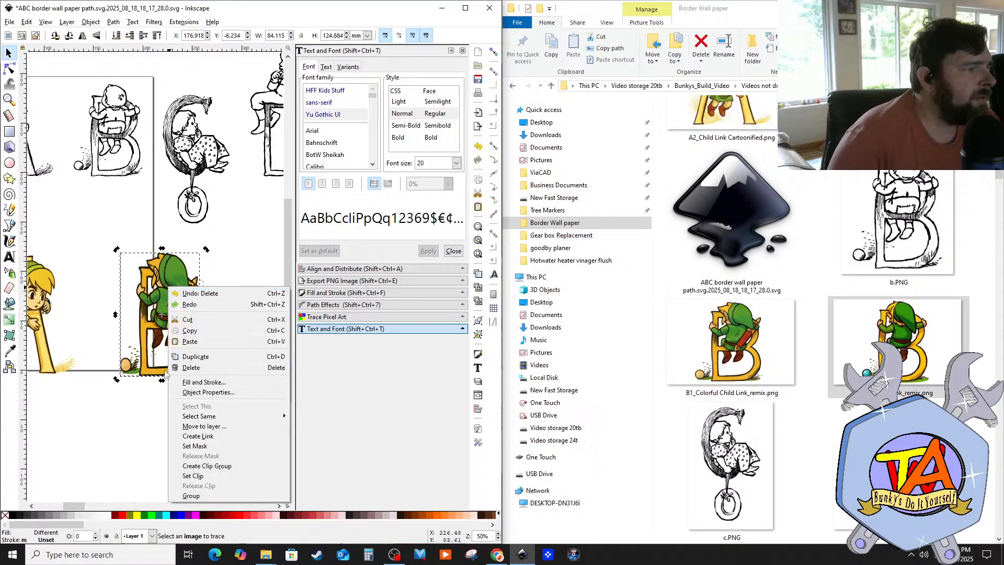
click(197, 497)
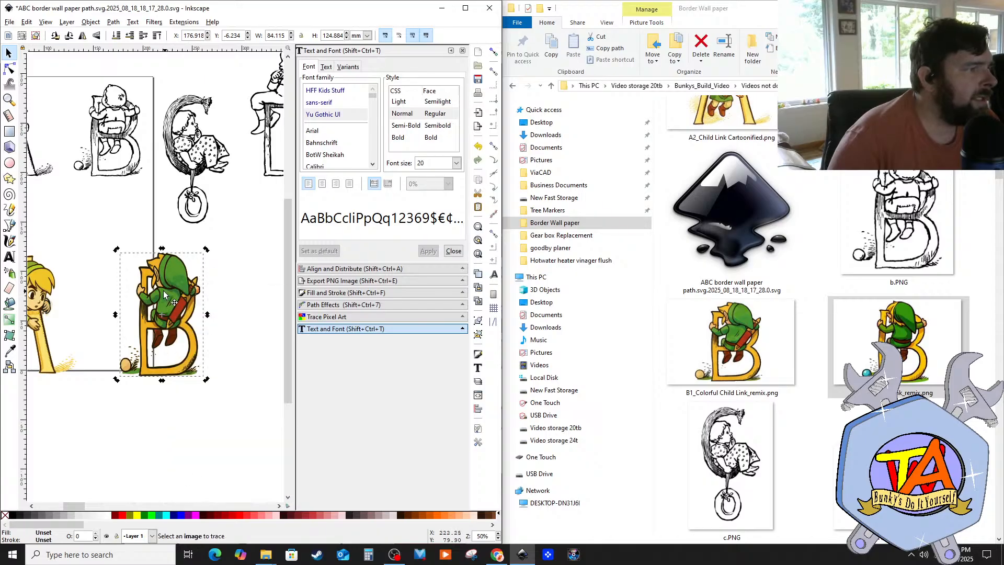
drag(164, 295, 121, 296)
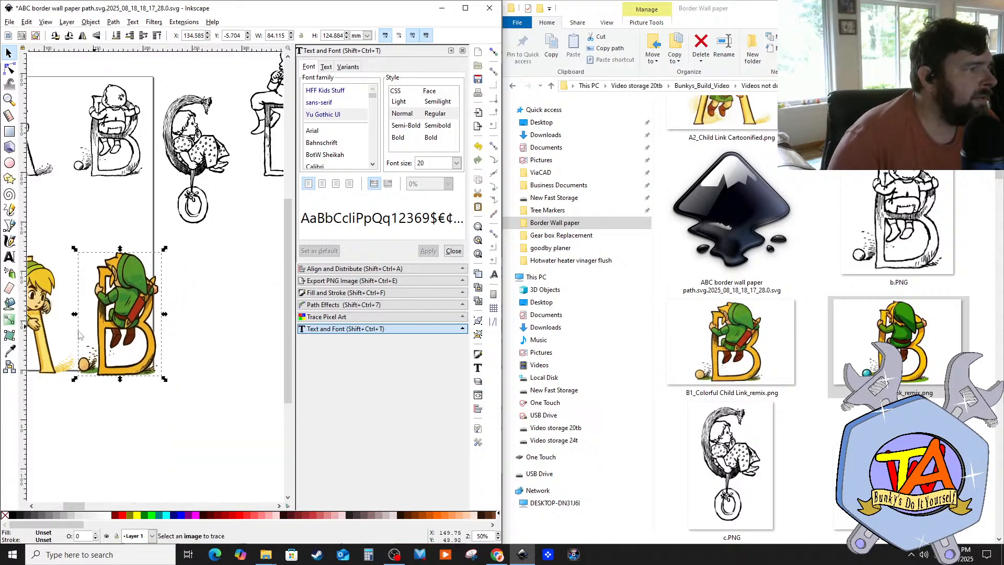
click(115, 418)
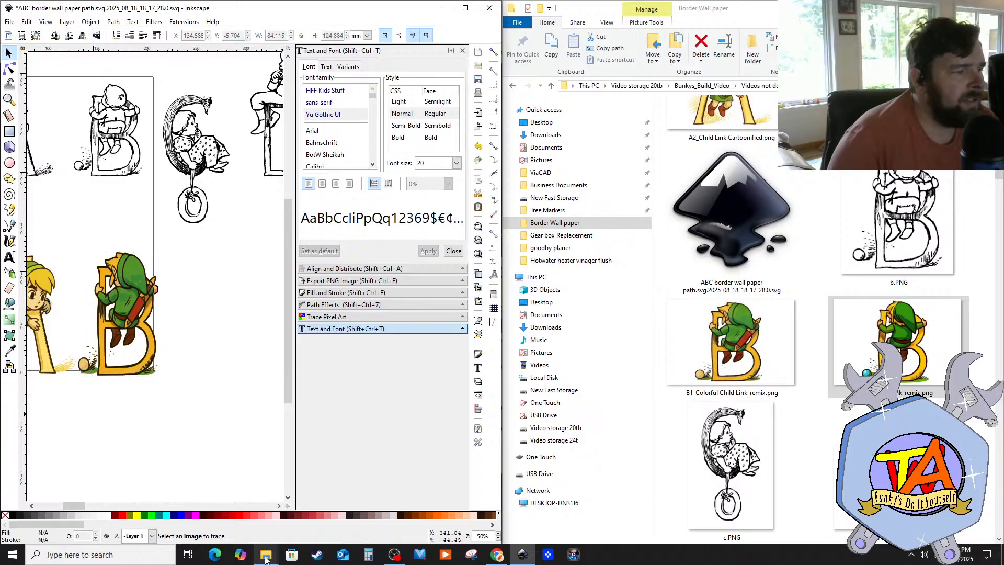
Step: Switch to Sora and compare both Zelda Duo Adventure T images with their source drawing t.PNG
click(525, 556)
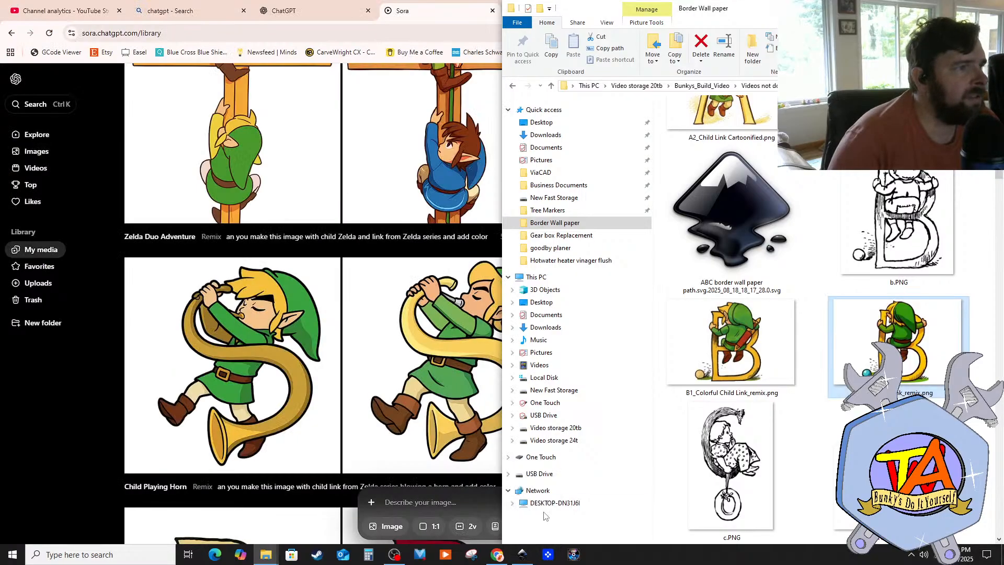
scroll(432, 297, up, 2)
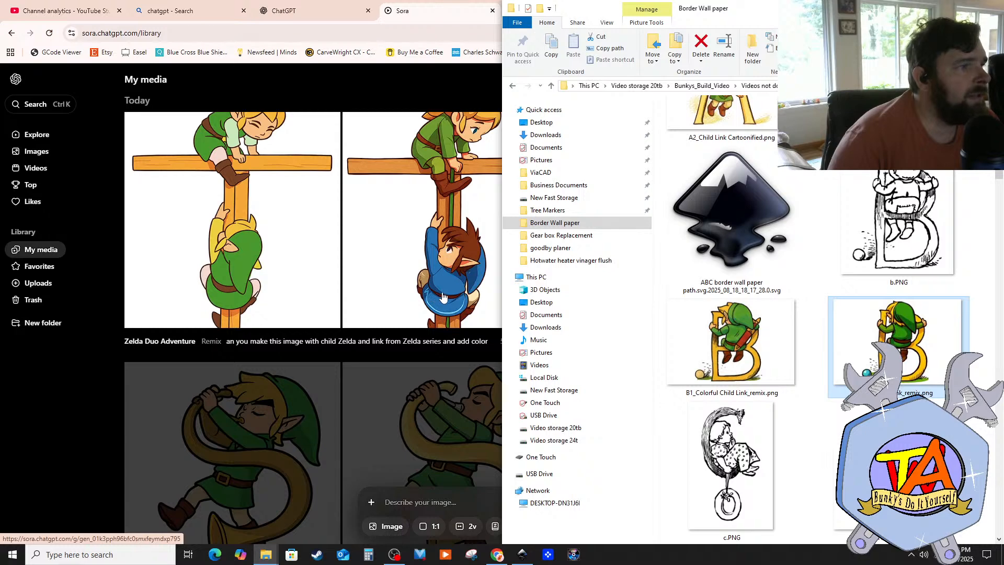
click(247, 261)
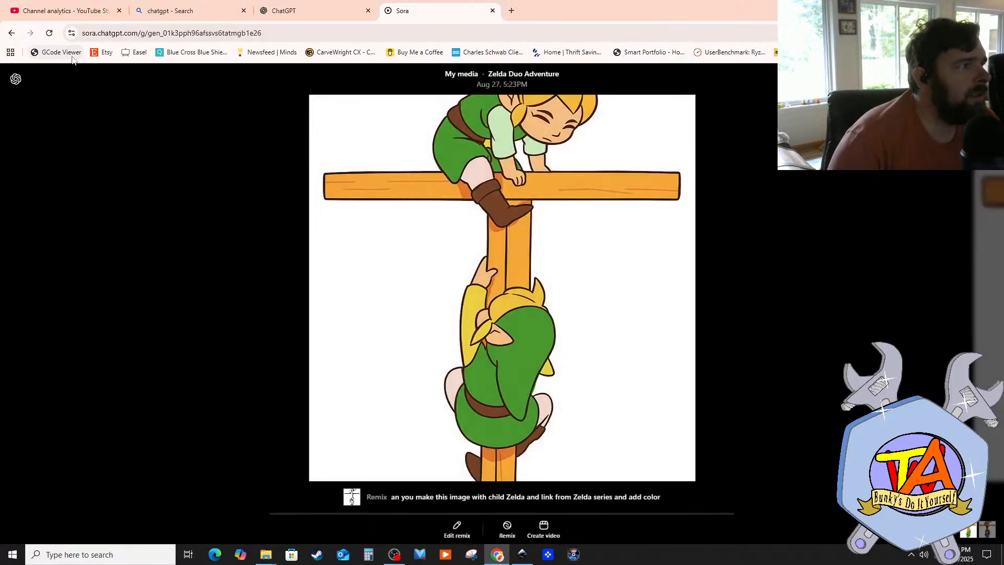
click(11, 32)
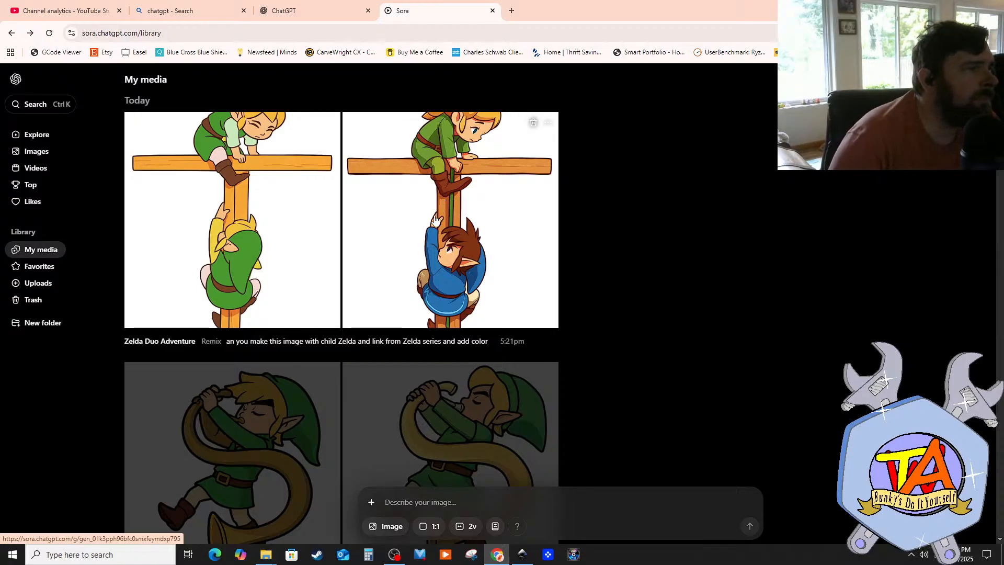
click(298, 217)
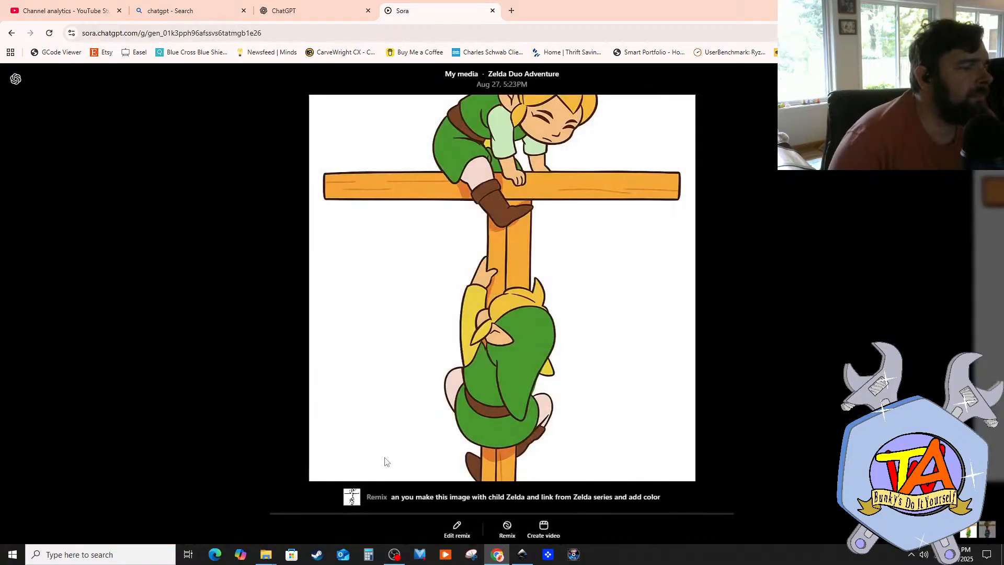
click(352, 495)
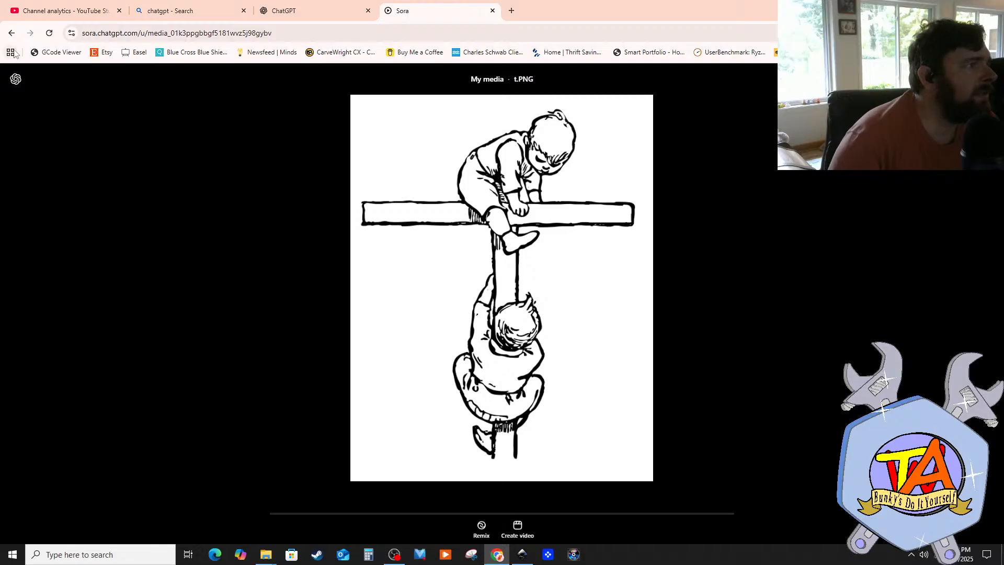
click(12, 33)
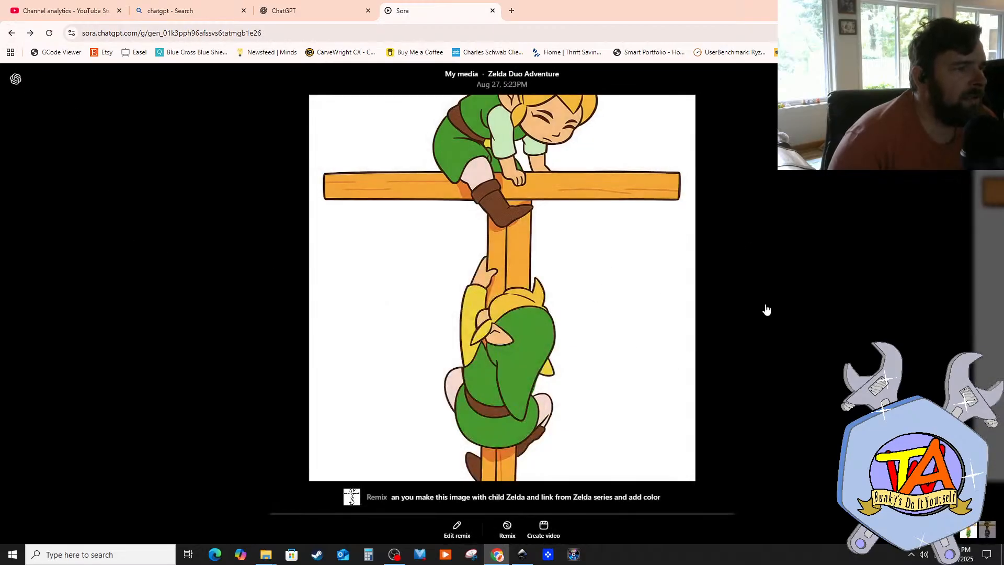
click(789, 299)
click(504, 263)
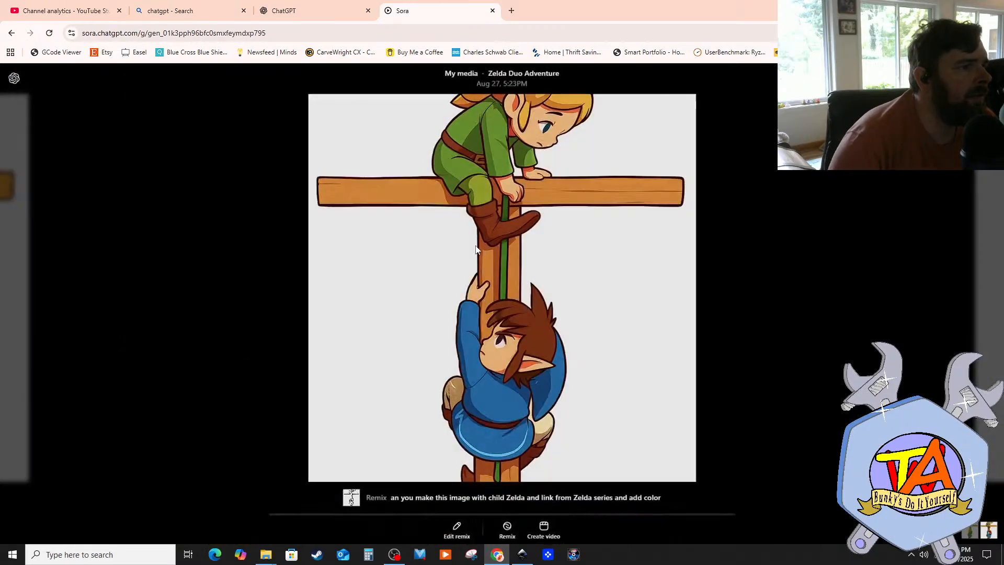
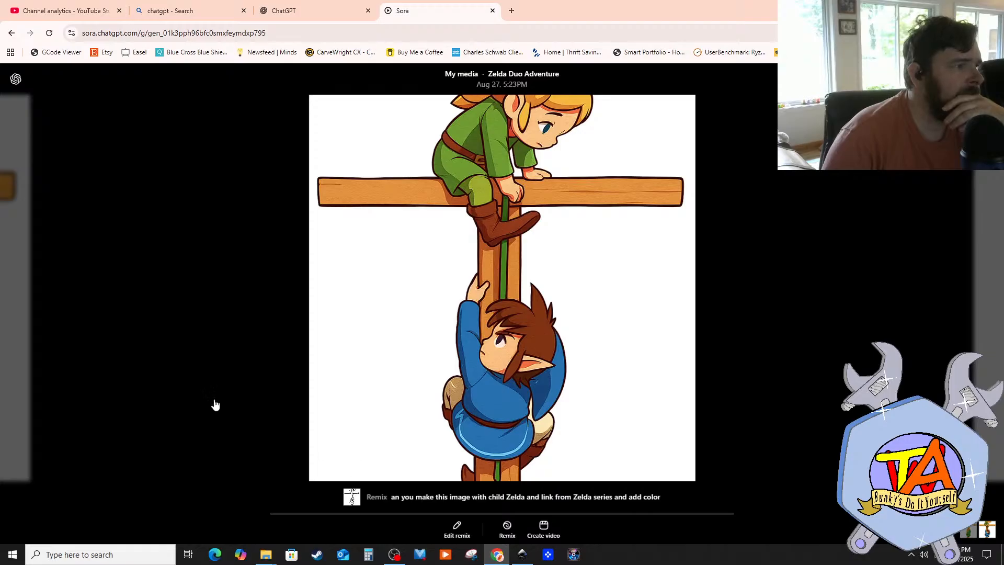
Step: Return to the My media library and set the aspect ratio for new images to 2:3
click(31, 249)
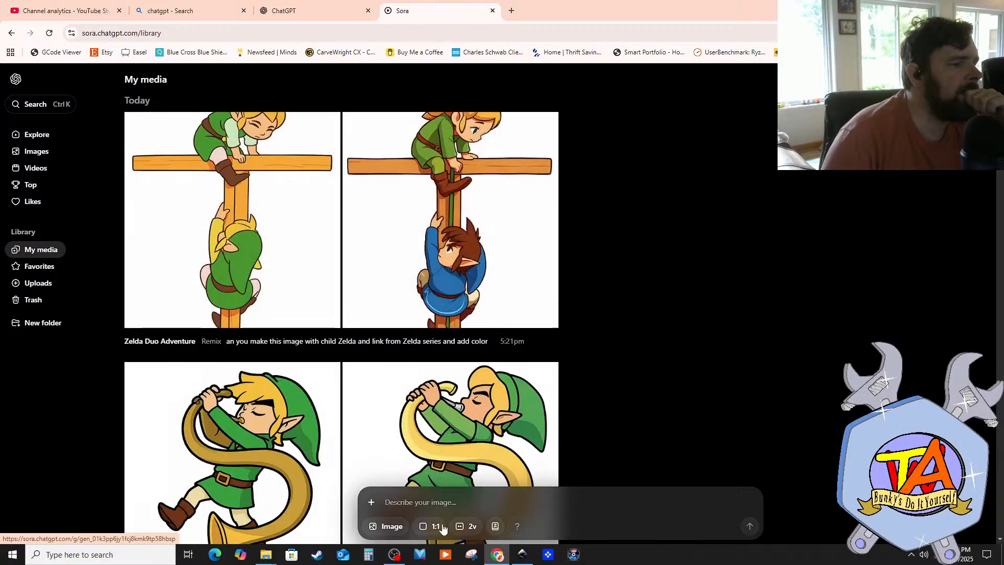
click(438, 531)
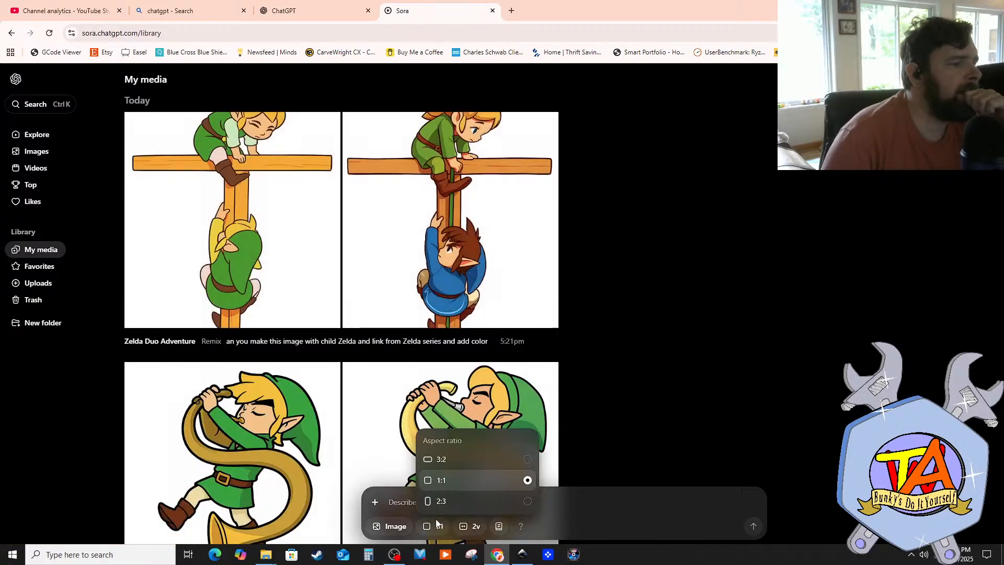
click(527, 503)
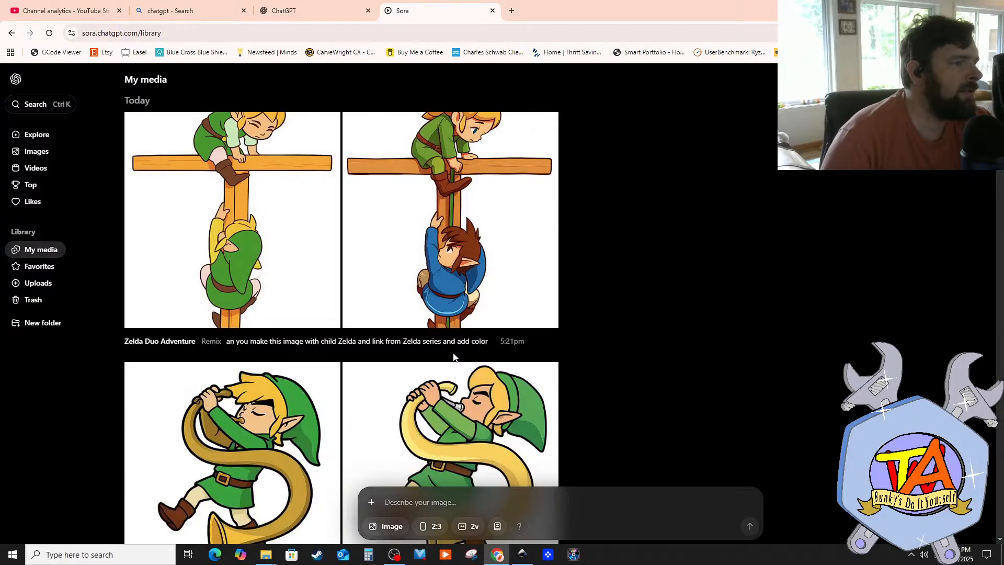
Step: Remix the T drawing again with the same Zelda and Link prompt, using a 2:3 aspect ratio
mouse_move(348, 255)
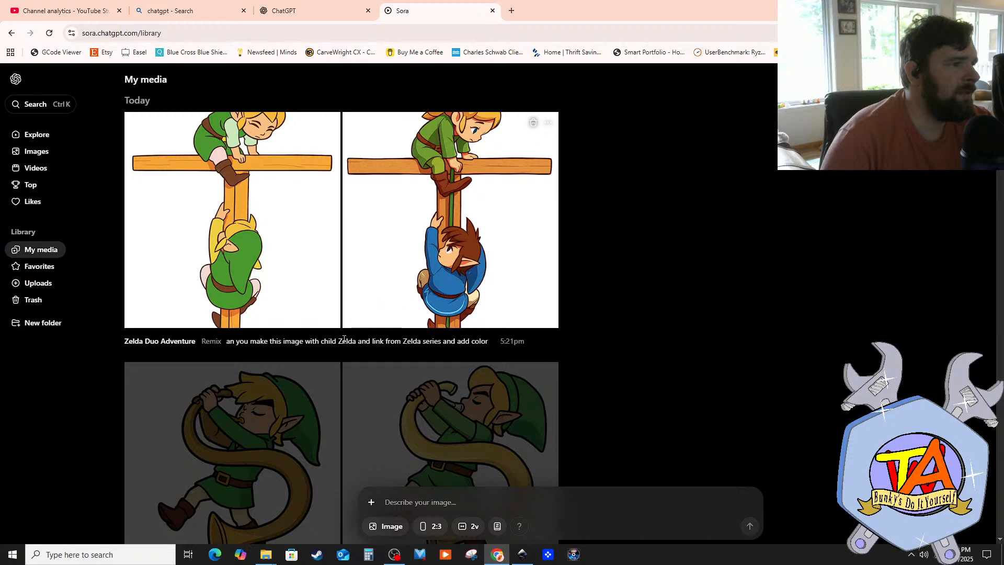
click(451, 307)
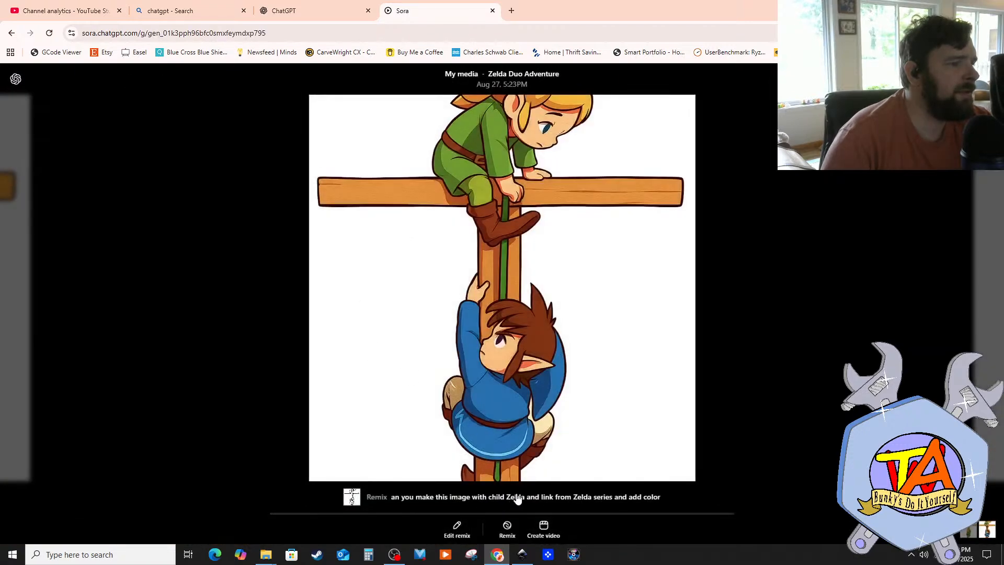
click(616, 499)
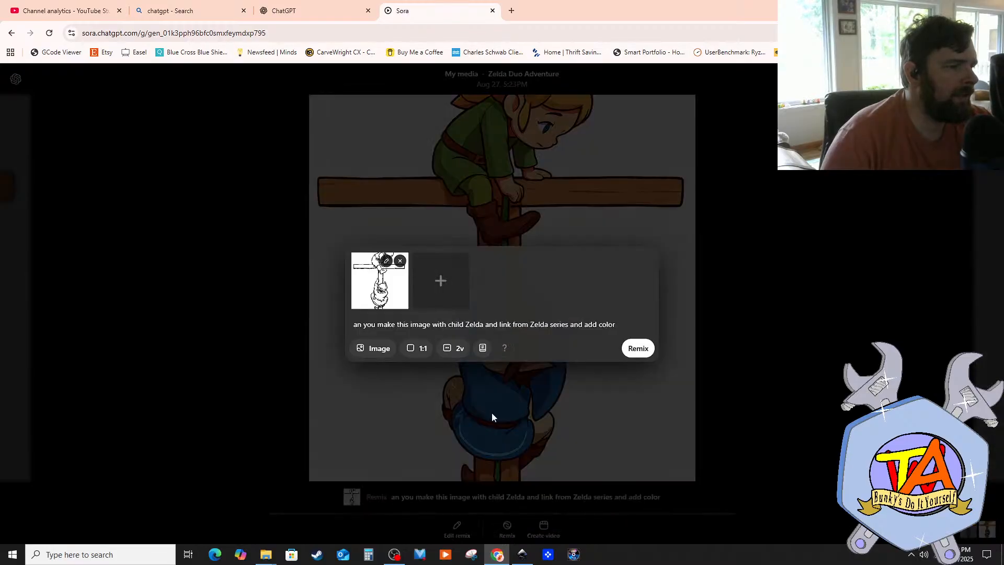
click(423, 349)
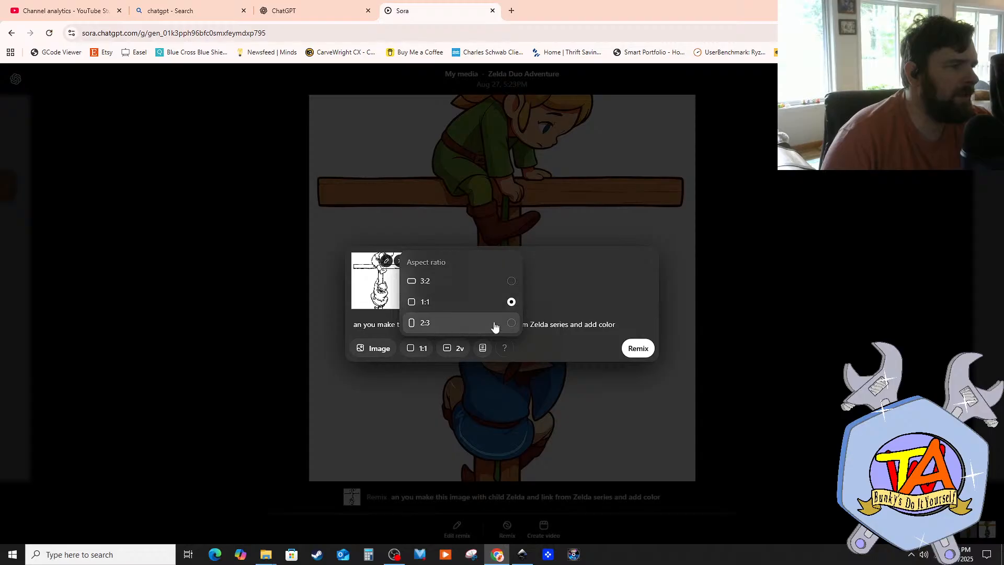
click(512, 324)
click(637, 348)
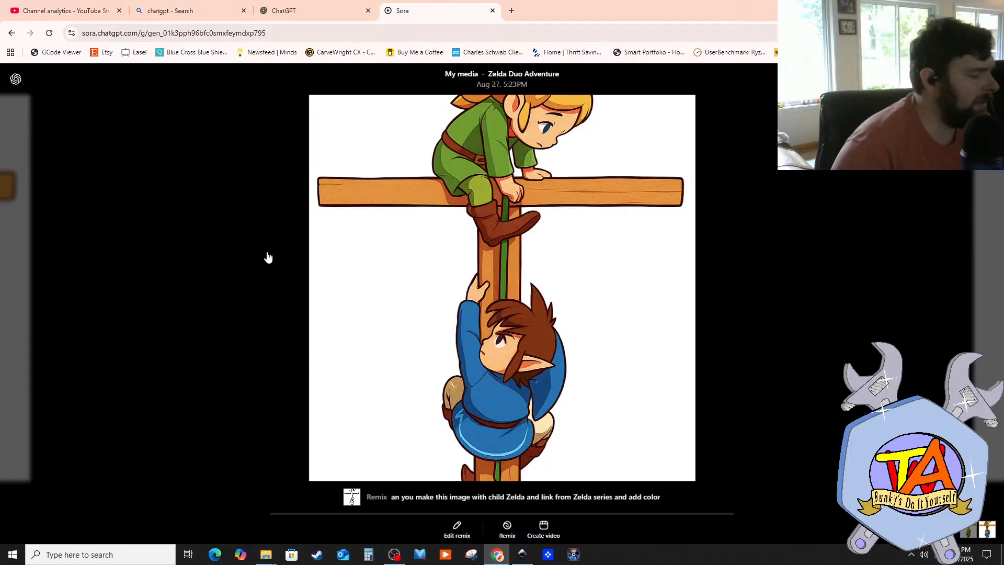
Step: Switch to Inkscape and move the coloured C image left next to the coloured B, then deselect it
mouse_move(345, 502)
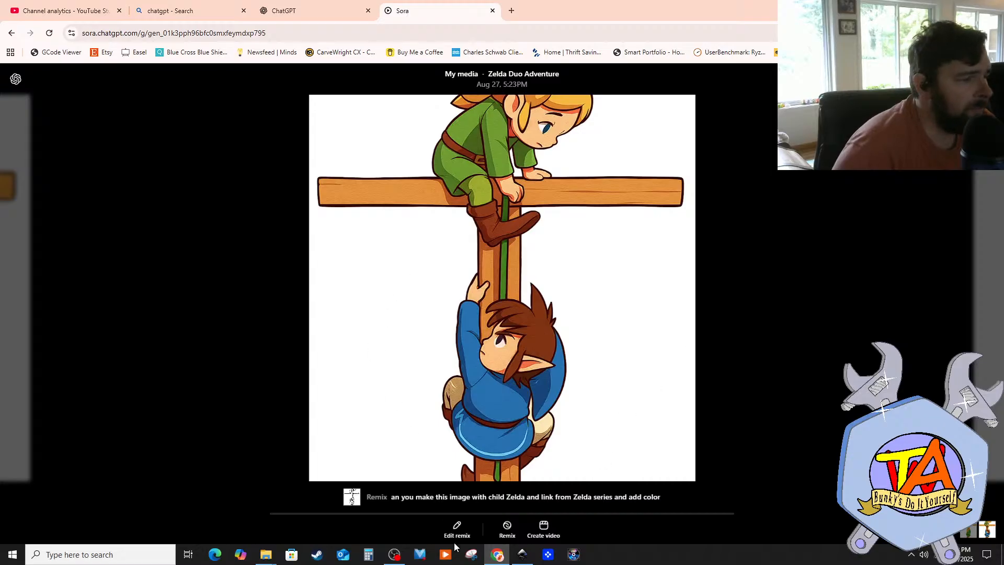
click(501, 556)
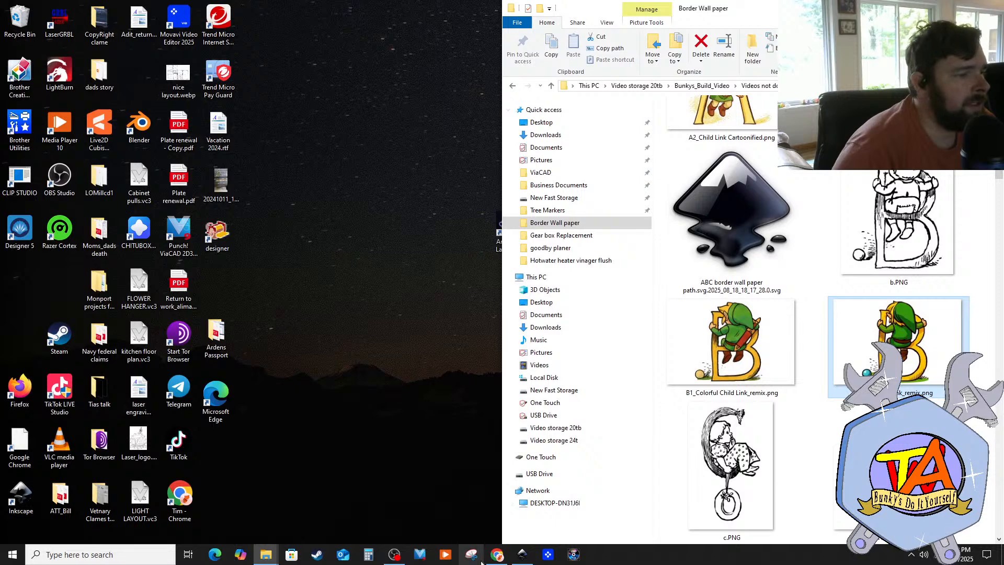
click(523, 555)
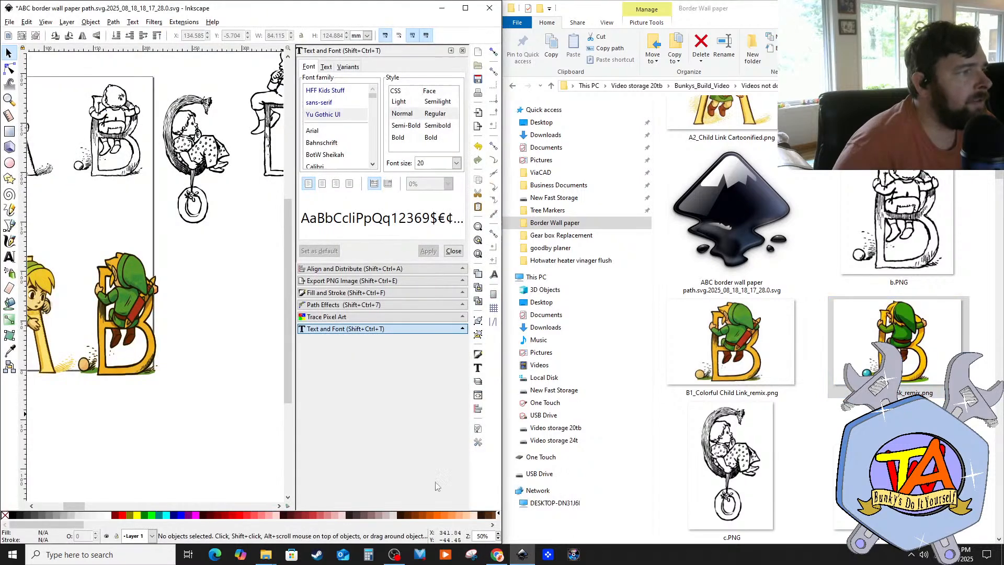
ctrl+scroll(192, 373, down, 2)
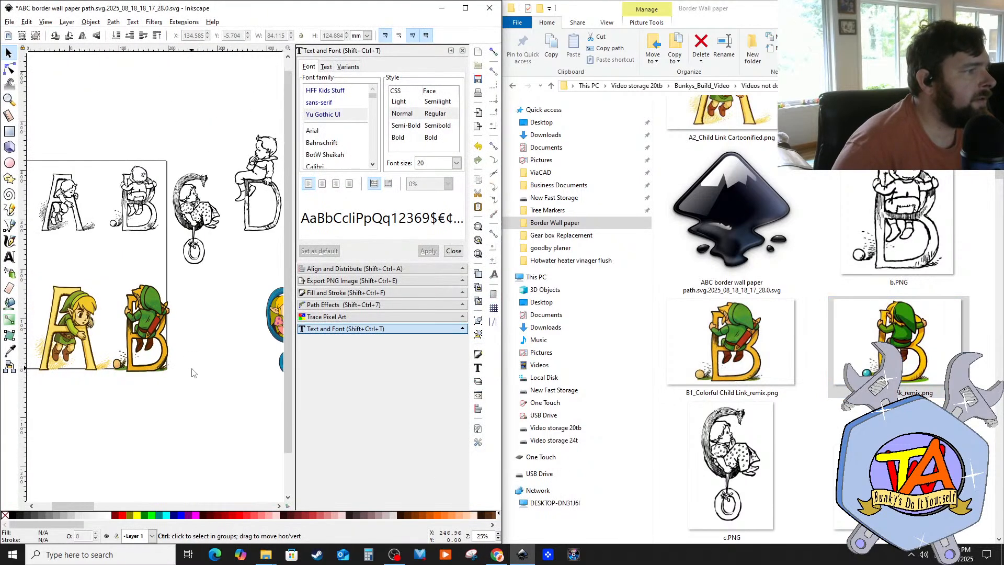
ctrl+scroll(192, 373, down, 1)
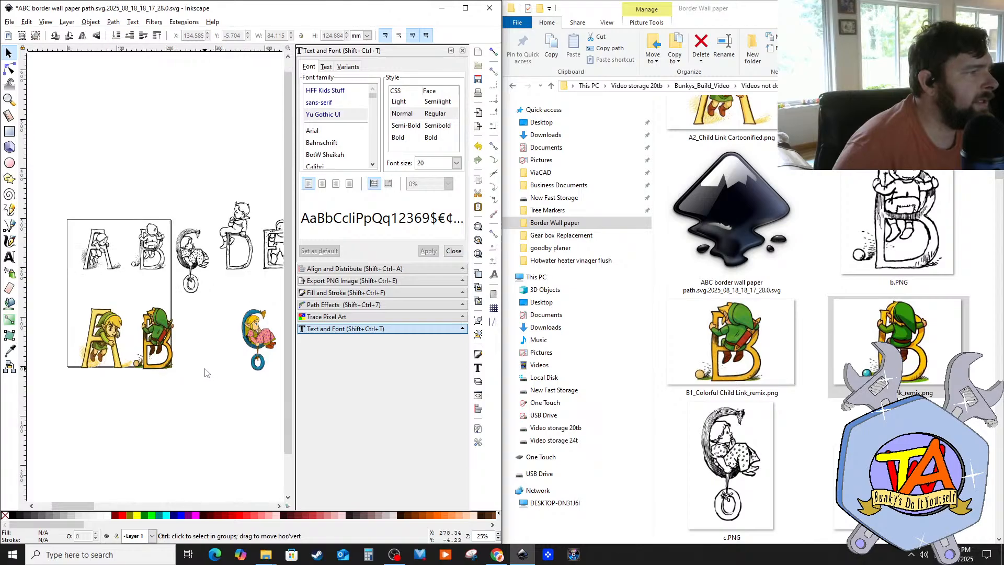
ctrl+scroll(205, 373, up, 1)
ctrl+scroll(205, 372, down, 1)
ctrl+scroll(205, 372, up, 1)
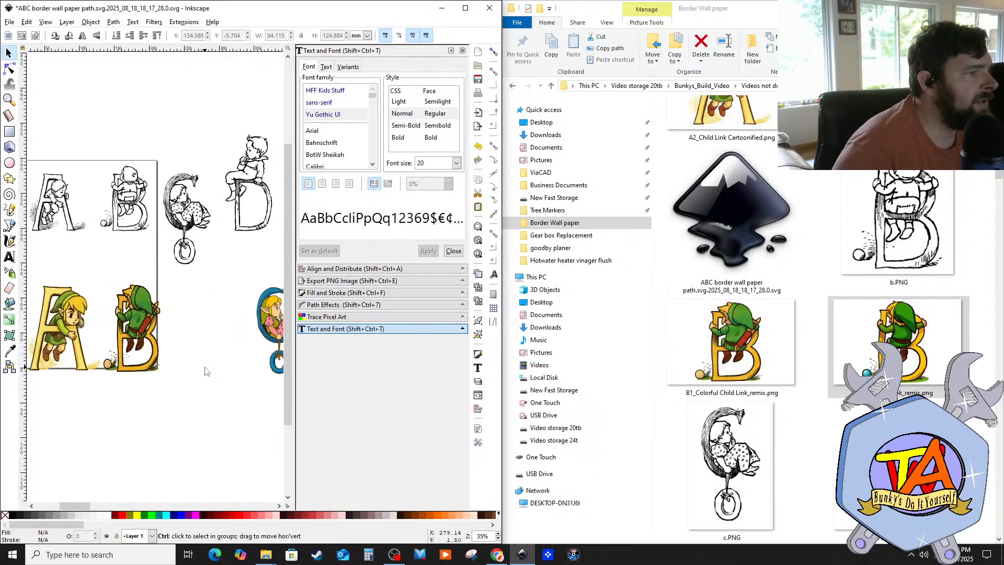
drag(267, 323, 215, 332)
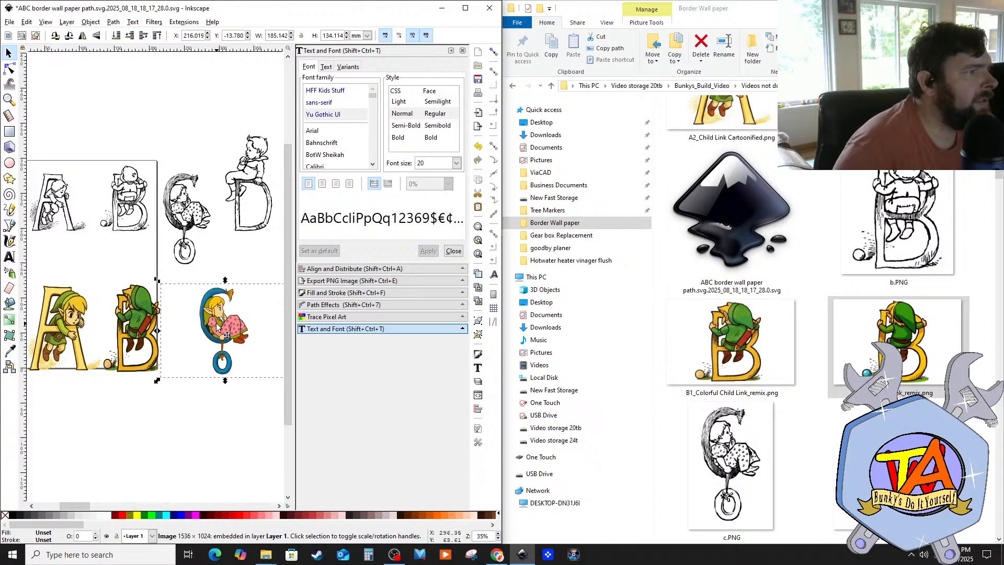
scroll(227, 335, up, 2)
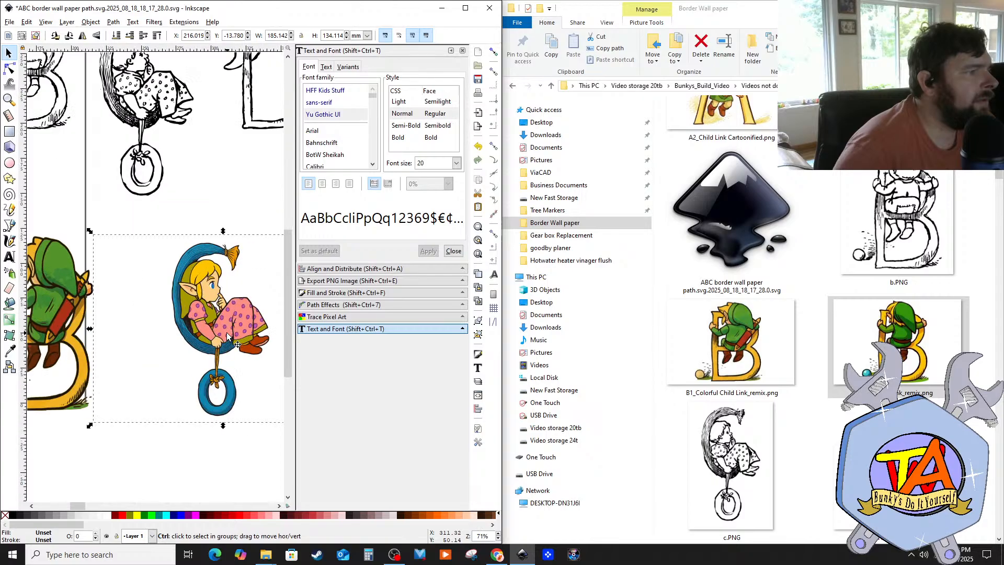
scroll(227, 333, up, 1)
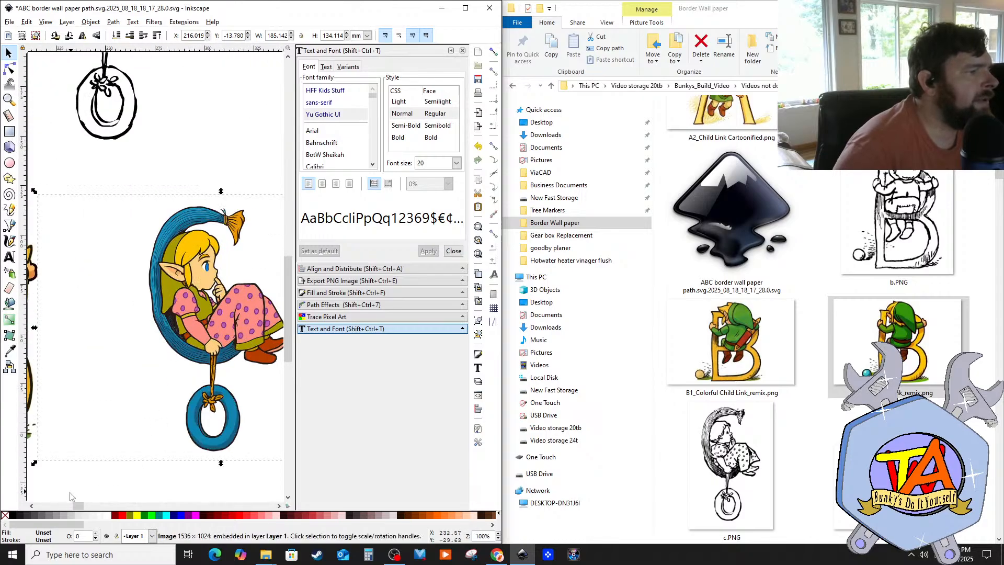
drag(74, 506, 79, 507)
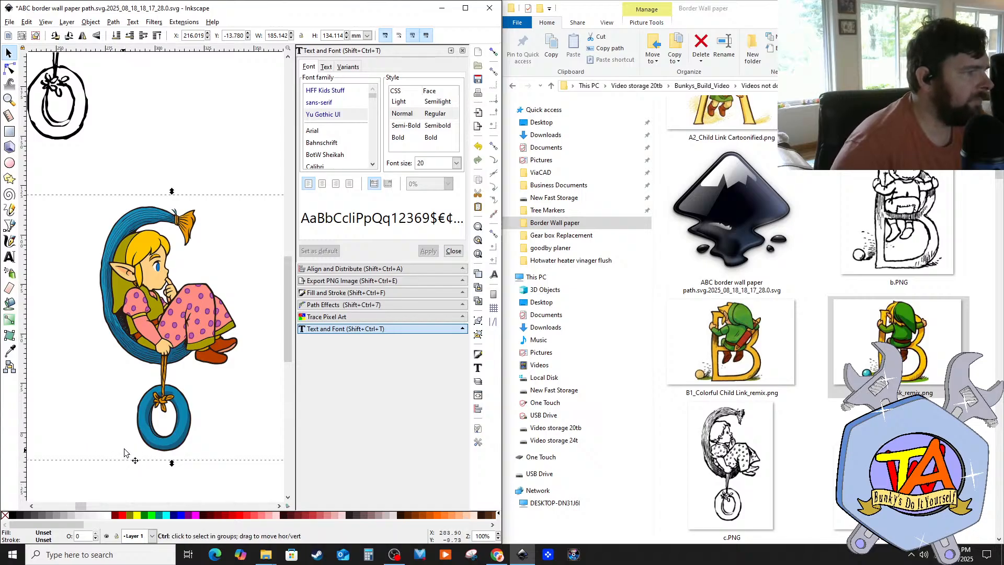
click(164, 175)
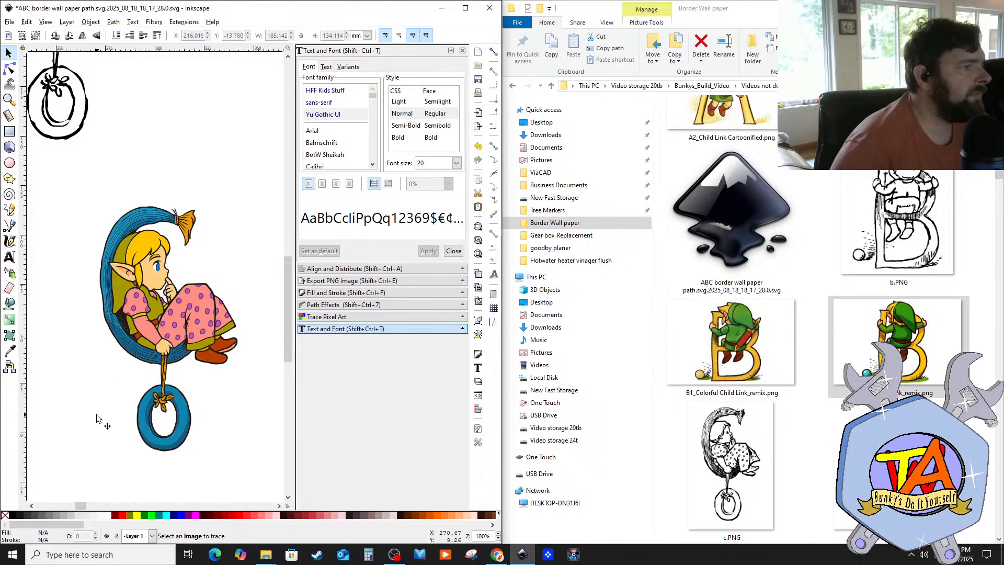
Step: Examine the ring hanging under the coloured C, and view the C2 and C1 Child Fantasy Ride images to compare their rings
scroll(96, 426, up, 1)
scroll(97, 437, down, 1)
scroll(165, 490, up, 1)
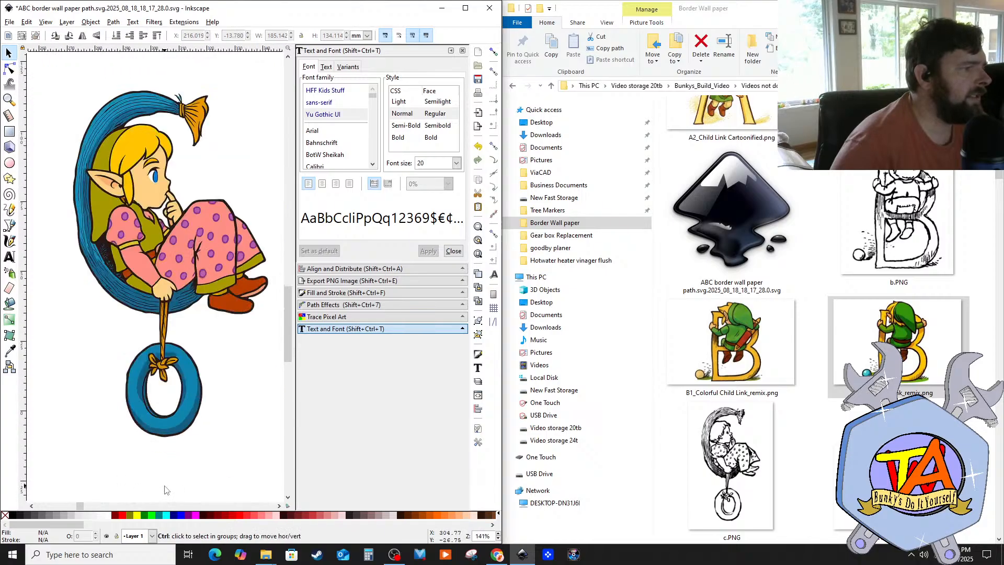
scroll(166, 486, up, 2)
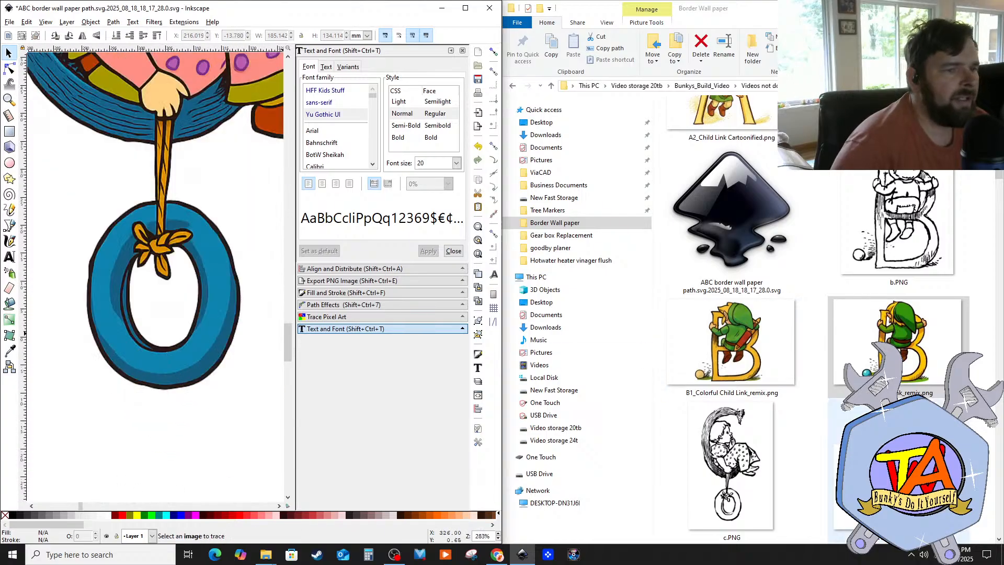
scroll(802, 460, down, 4)
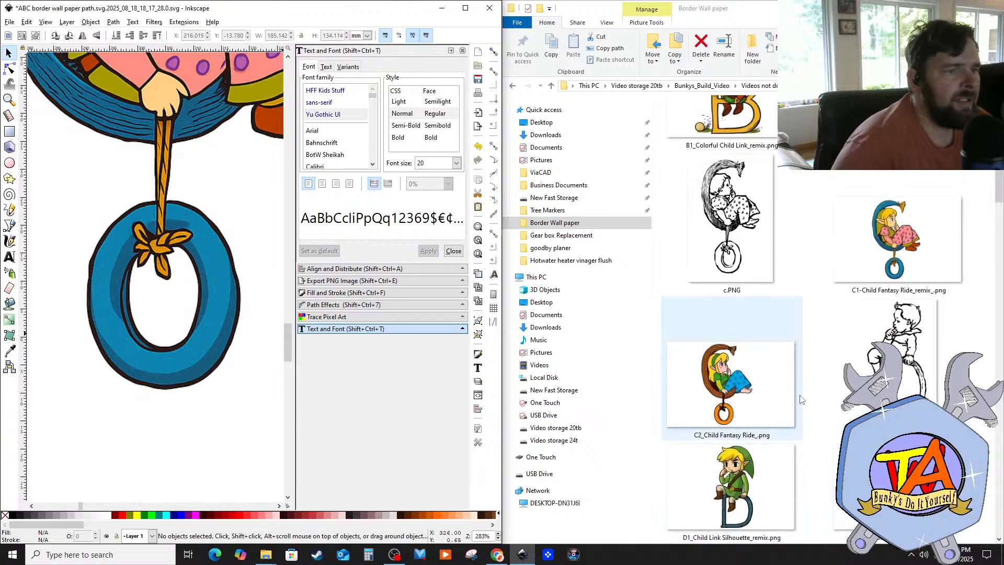
double_click(735, 407)
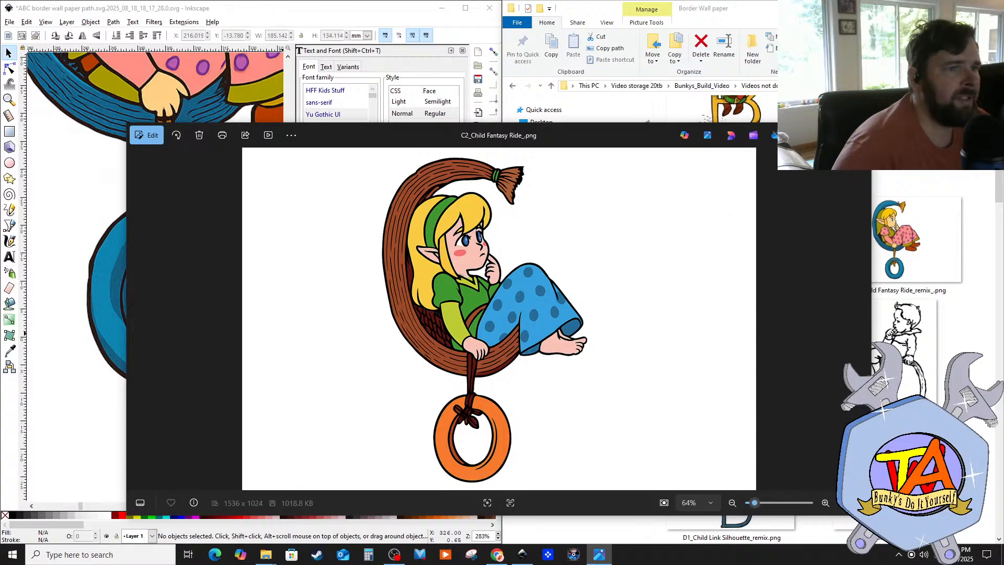
click(860, 135)
double_click(916, 259)
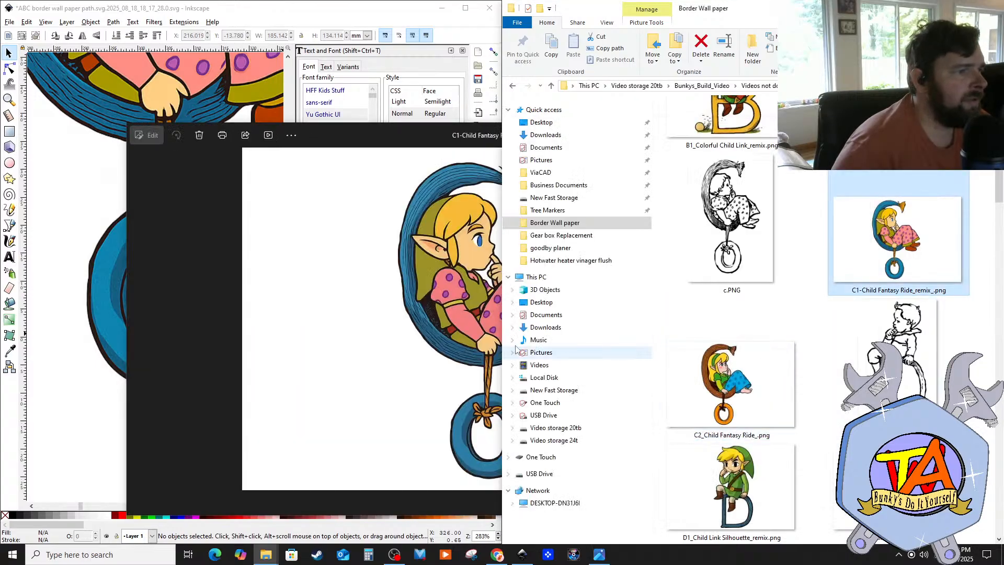
click(354, 296)
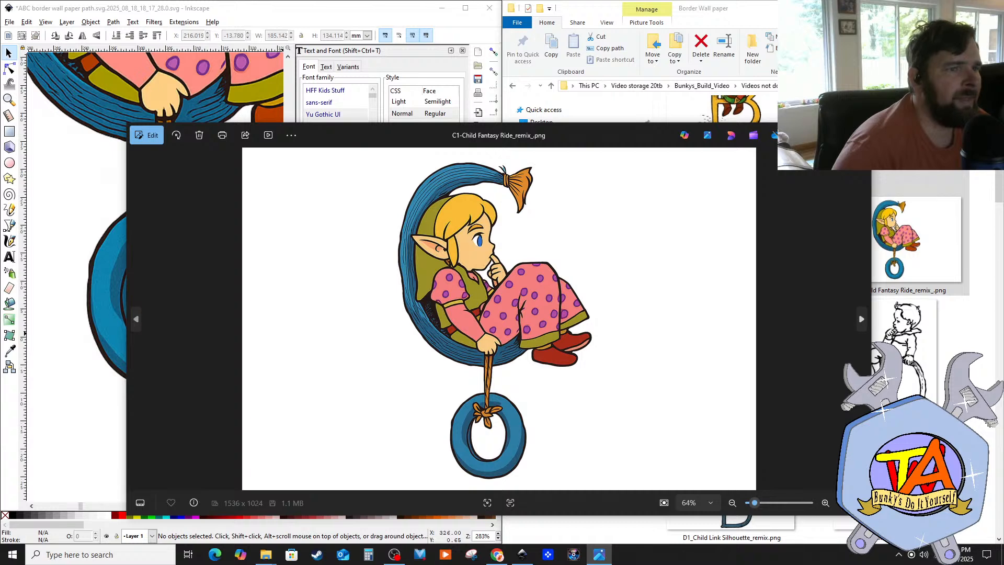
click(860, 135)
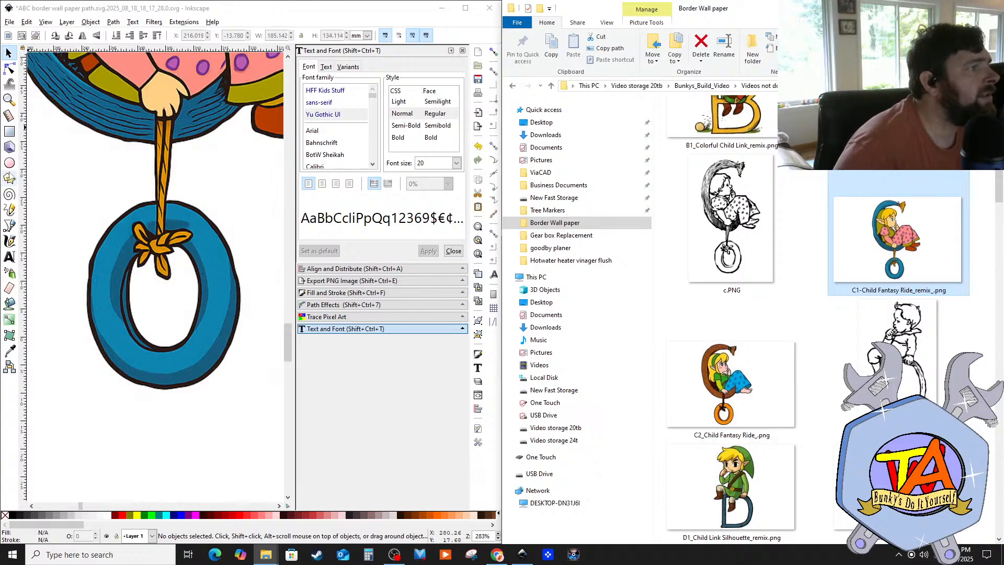
Step: Draw an orange-red ellipse about 12.5 × 17.6 mm and move it over the hole of the blue ring under the C
click(14, 165)
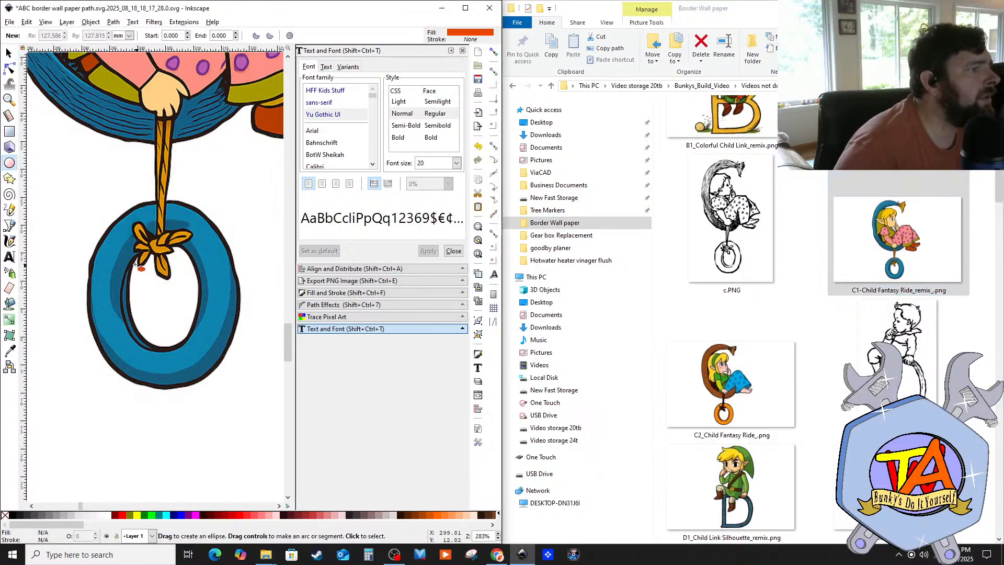
drag(135, 259, 160, 334)
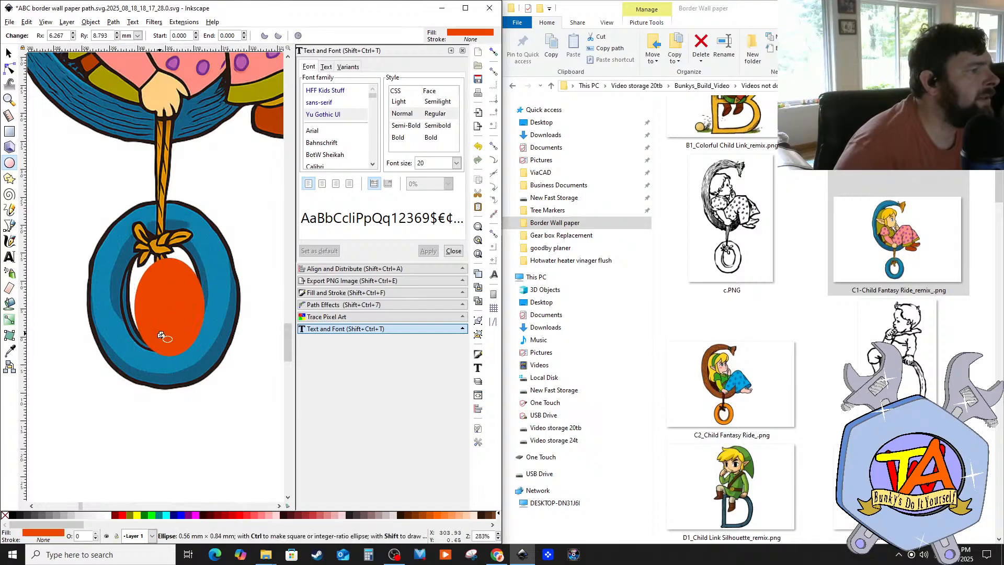
key(ctrl+z)
click(8, 53)
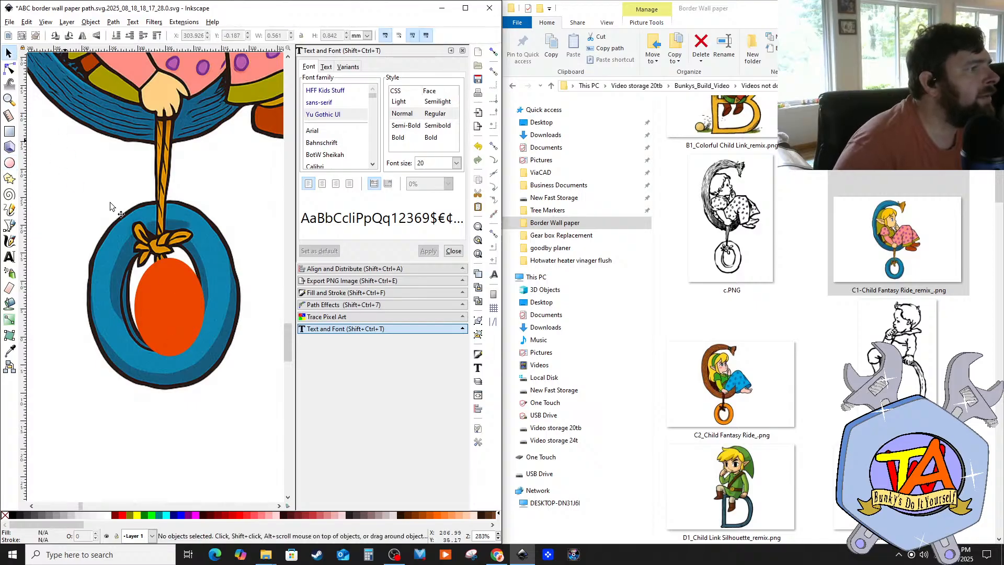
drag(169, 330, 159, 314)
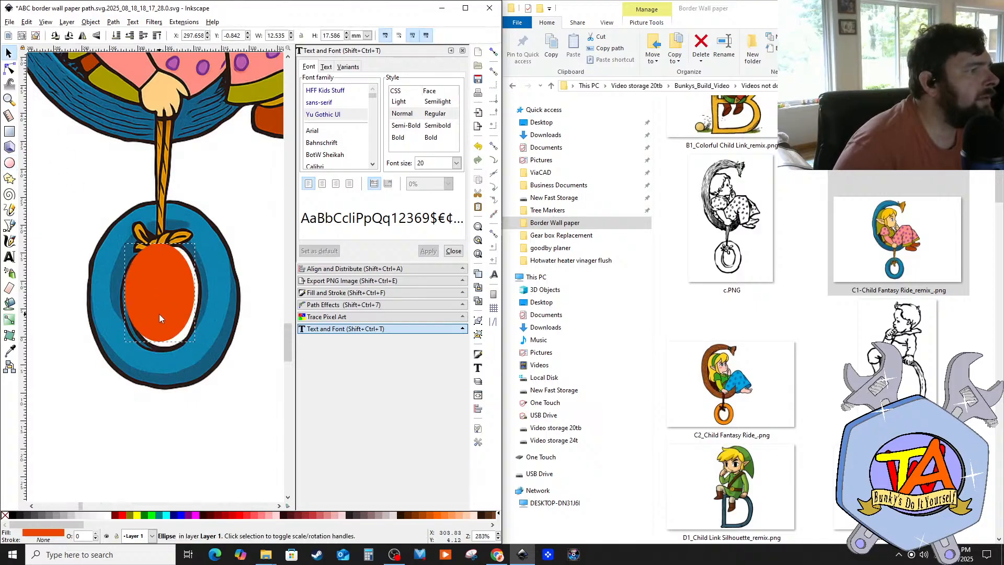
Step: Enlarge the ellipse to about 14 × 19.9 mm so it fits the ring's hole, and fill it with navy blue
drag(196, 341, 203, 354)
drag(123, 300, 122, 301)
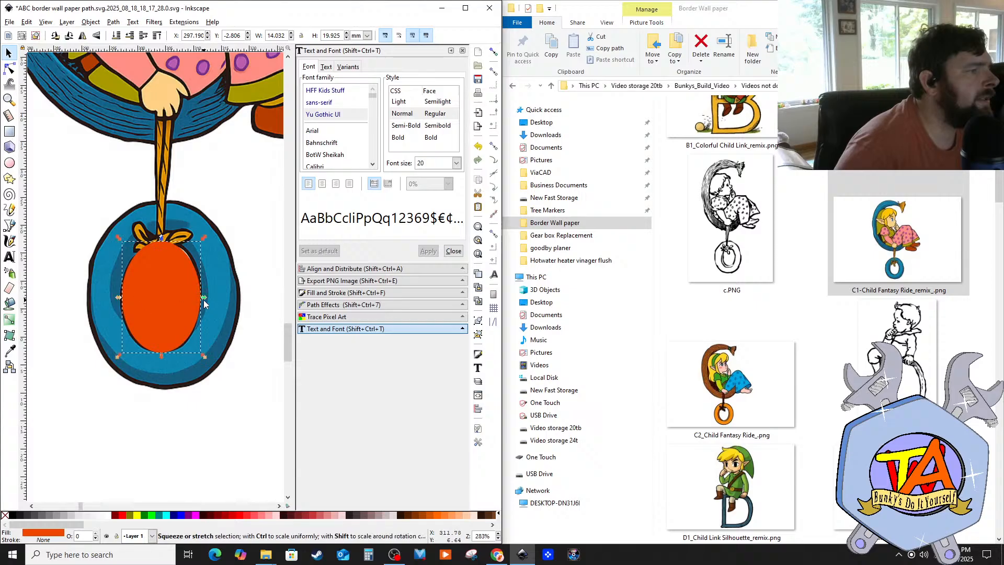
drag(203, 300, 203, 300)
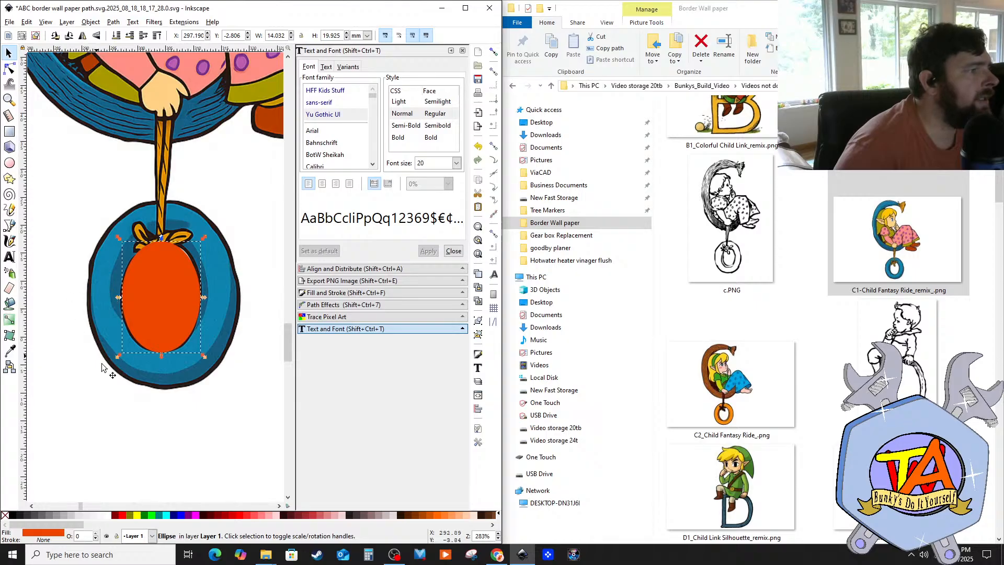
click(176, 517)
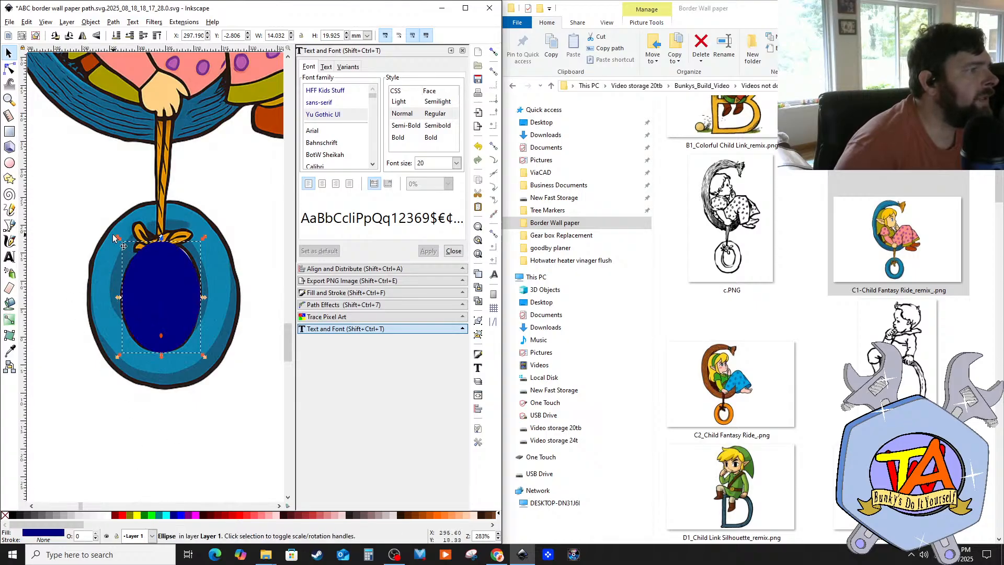
Step: Draw a second navy blue ellipse about 14.9 × 19.6 mm in the empty area below the ring
click(10, 162)
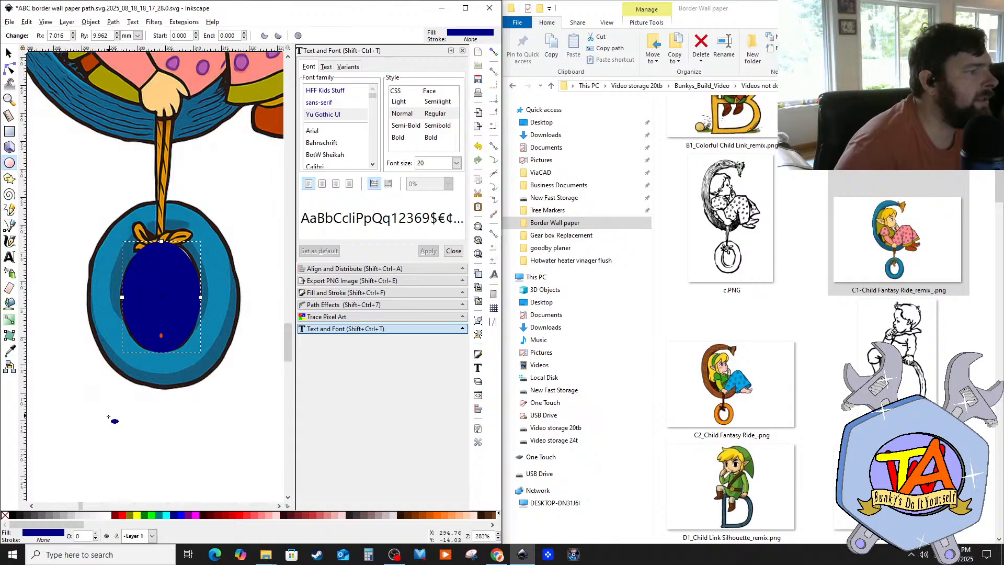
drag(113, 402, 196, 505)
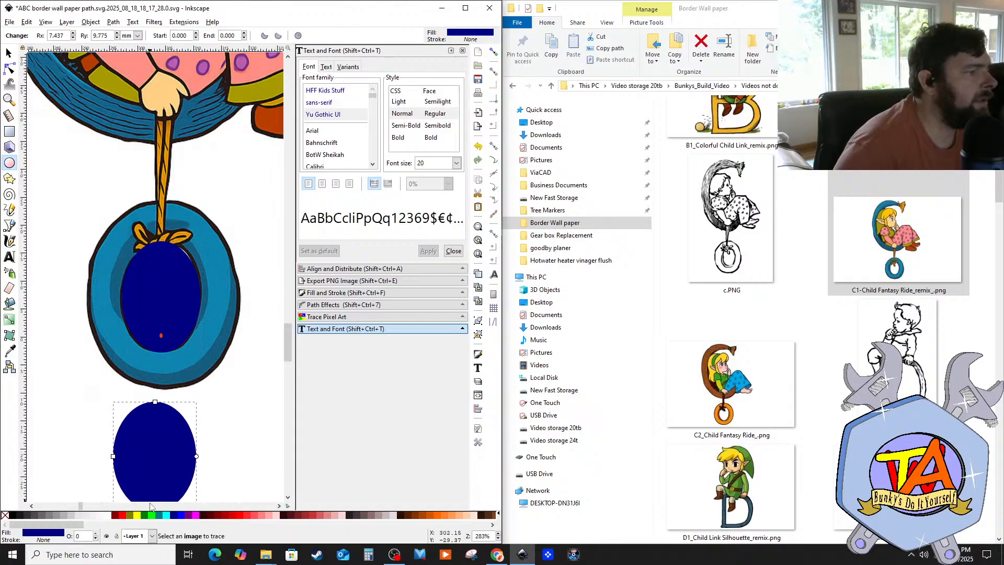
Step: Fill the separate lower ellipse with bright blue and move it over the ring's centre, slightly offset from the navy ellipse
click(178, 516)
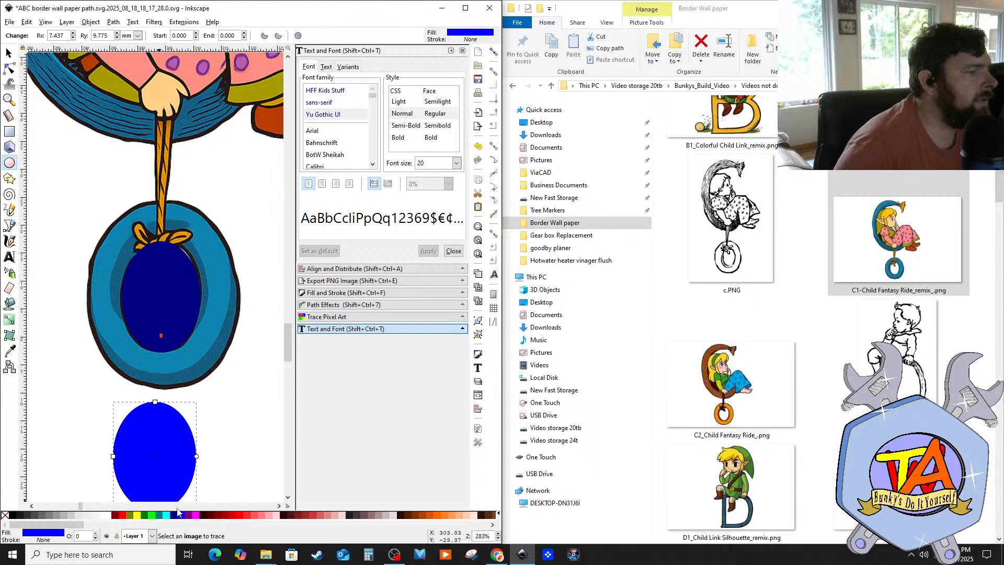
click(9, 53)
drag(163, 447, 179, 290)
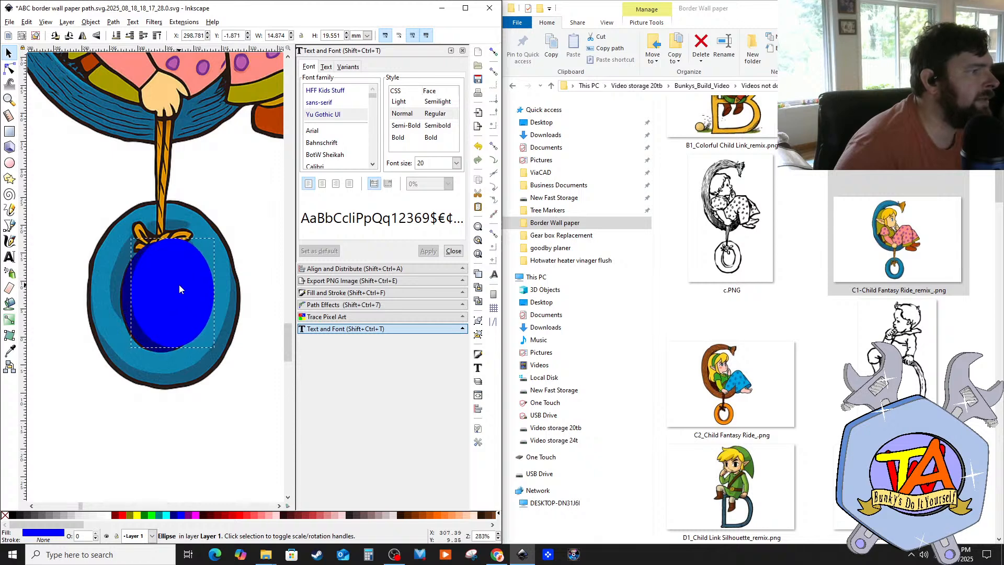
drag(179, 289, 180, 289)
click(132, 498)
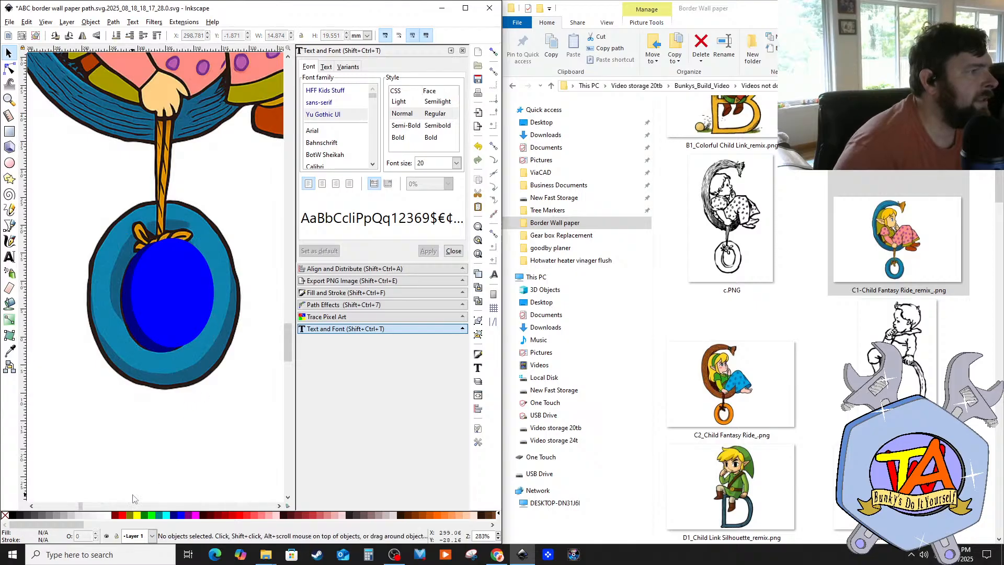
Step: Shrink the bright blue ellipse to about 14.3 by 19.2 mm so more of the navy ellipse shows along its lower edge
click(123, 283)
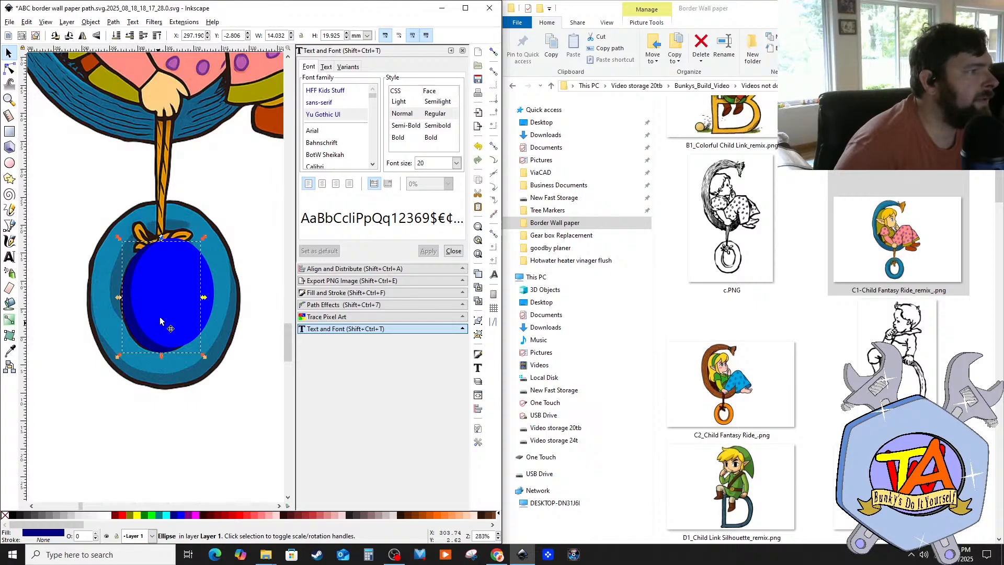
click(152, 329)
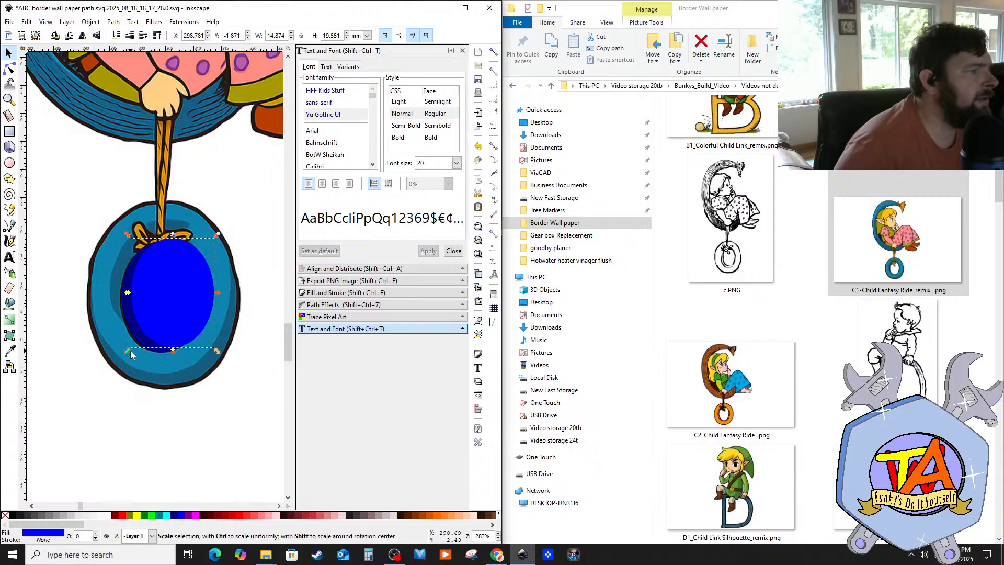
drag(132, 350, 134, 349)
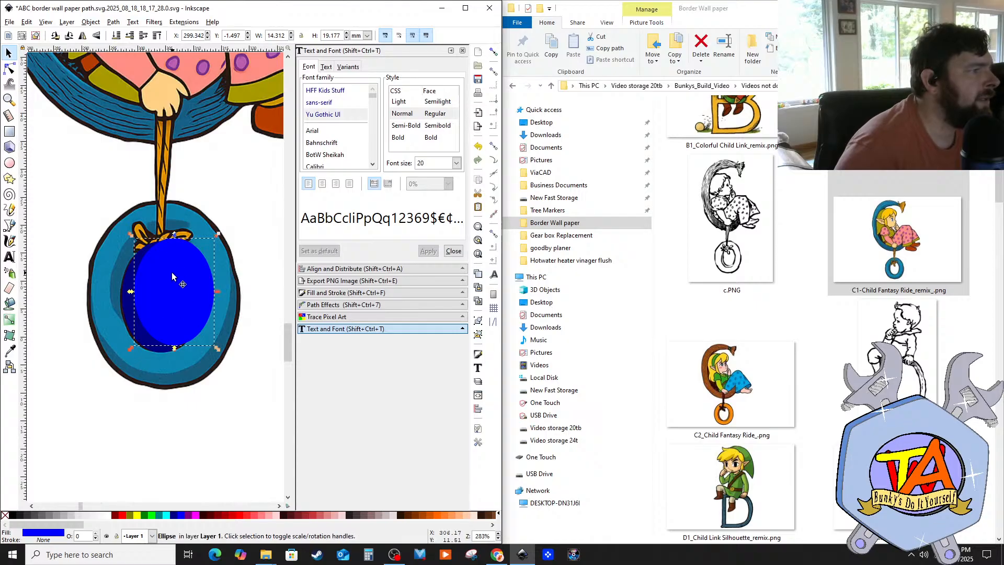
Step: Fill the bright blue ellipse with the dark teal sampled from the ring's shaded area
click(10, 350)
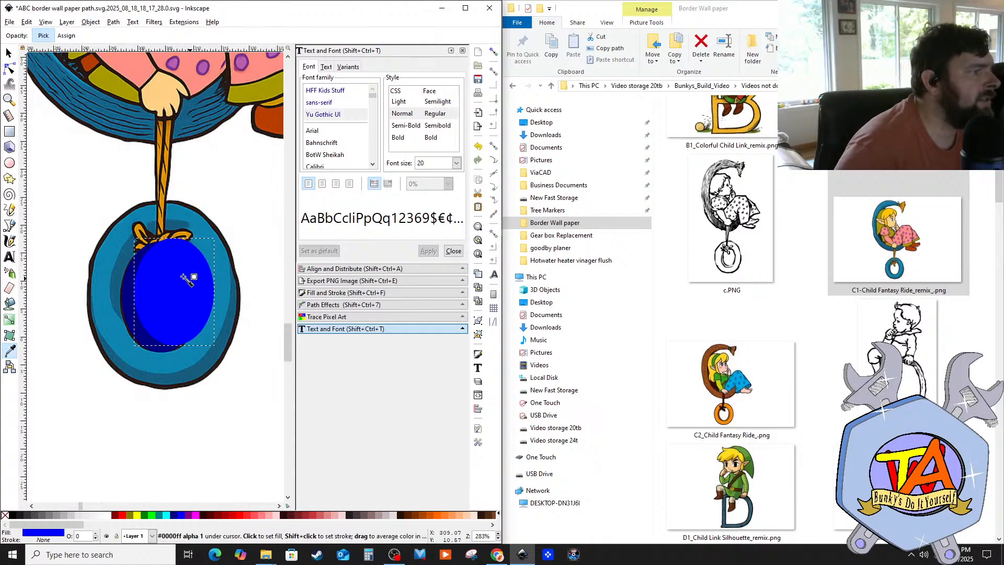
click(126, 266)
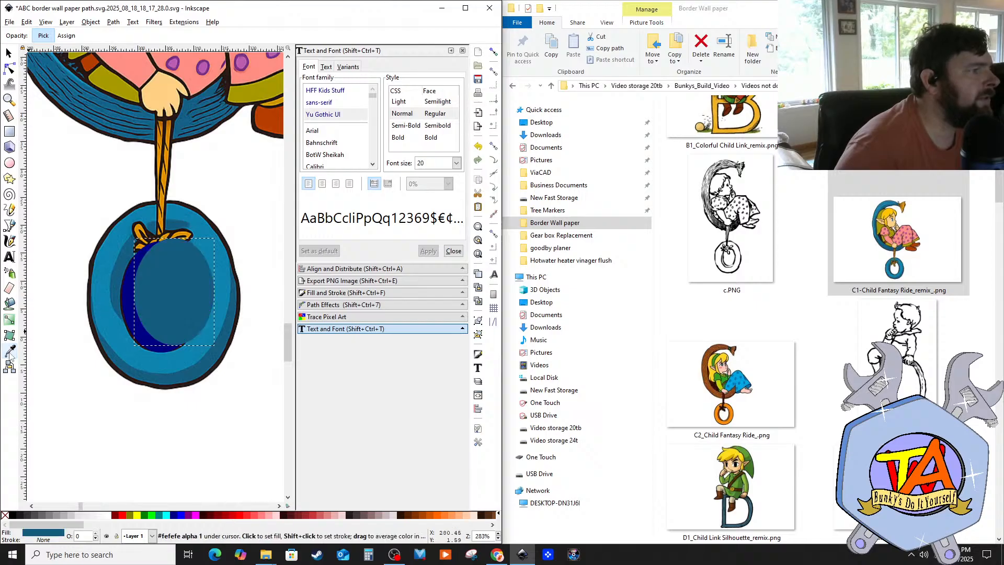
key(s)
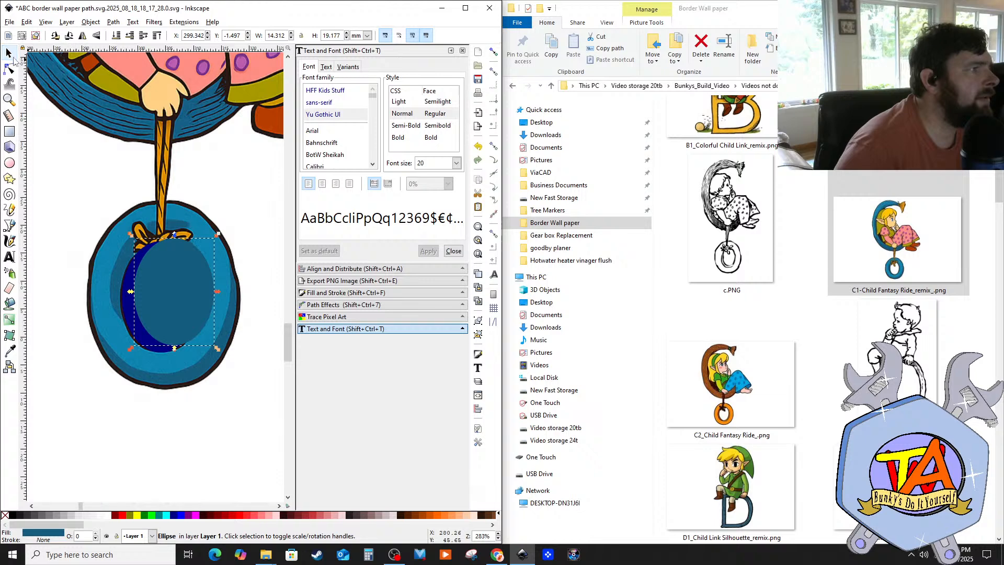
Step: Fill the navy ellipse behind it with the lighter blue sampled from the ring's body
click(127, 310)
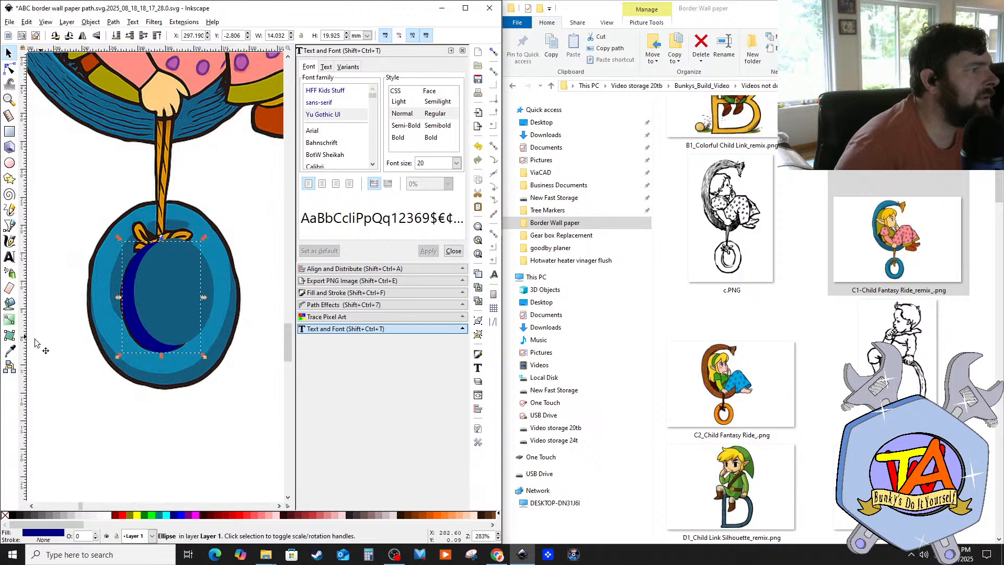
click(10, 350)
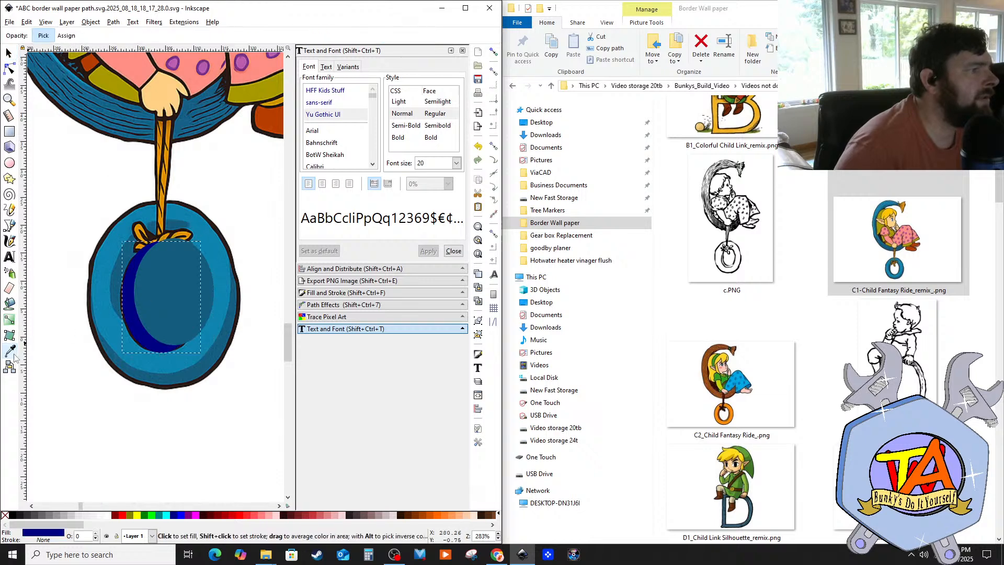
click(105, 283)
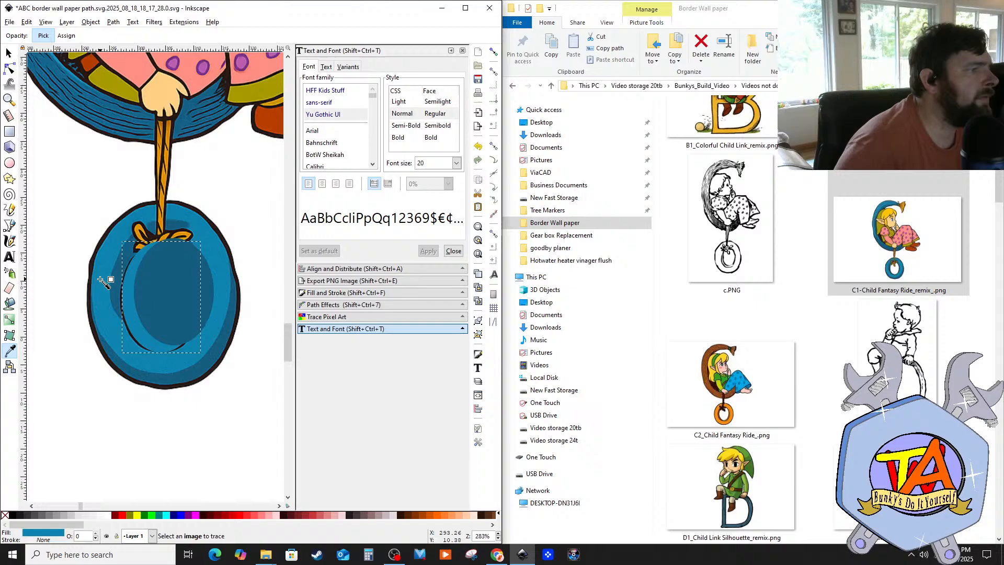
click(62, 348)
click(103, 307)
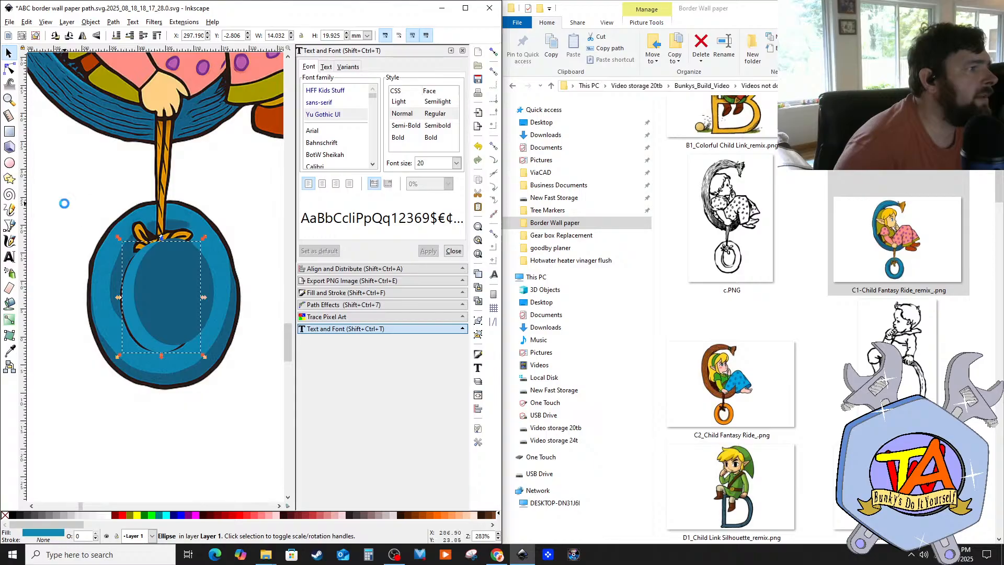
click(63, 205)
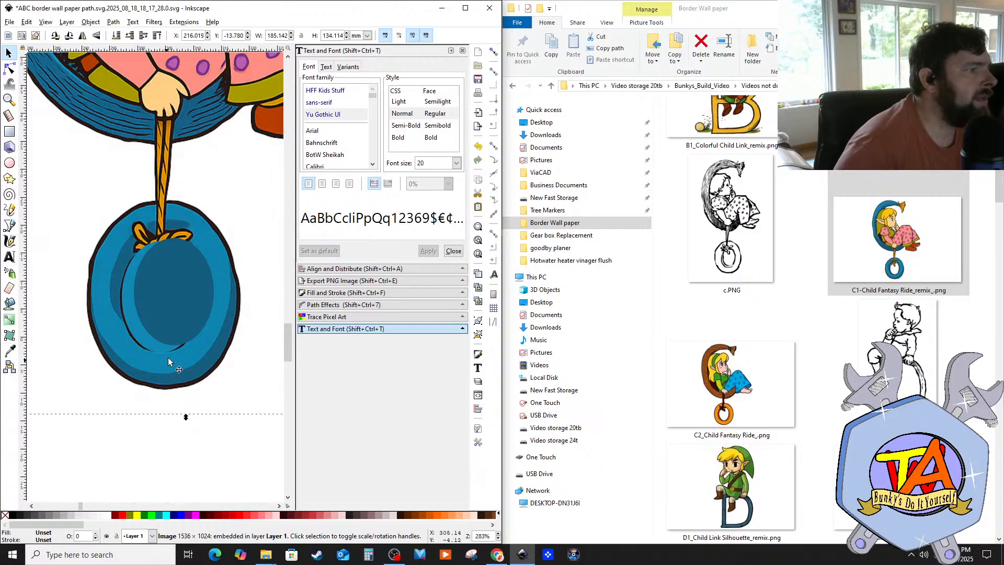
Step: Draw two short straight Bezier lines closing the gaps in the ring's inner outline, one at its lower right and one beneath the bow
click(11, 226)
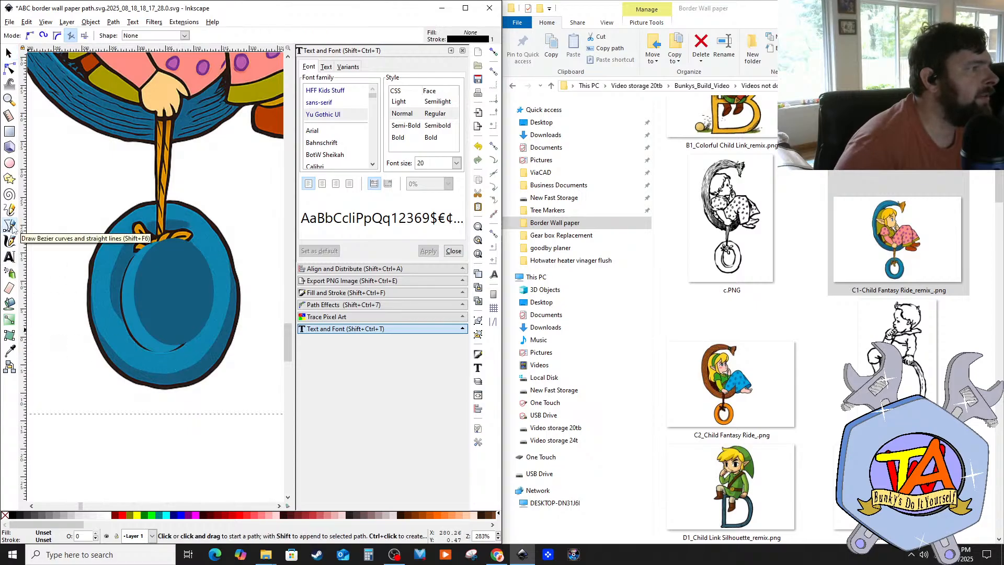
click(167, 353)
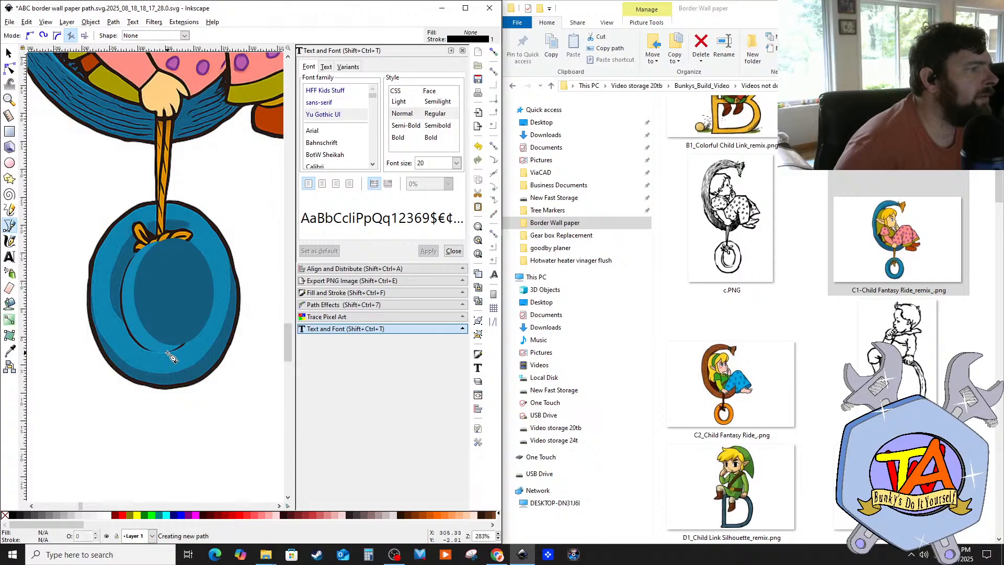
double_click(194, 340)
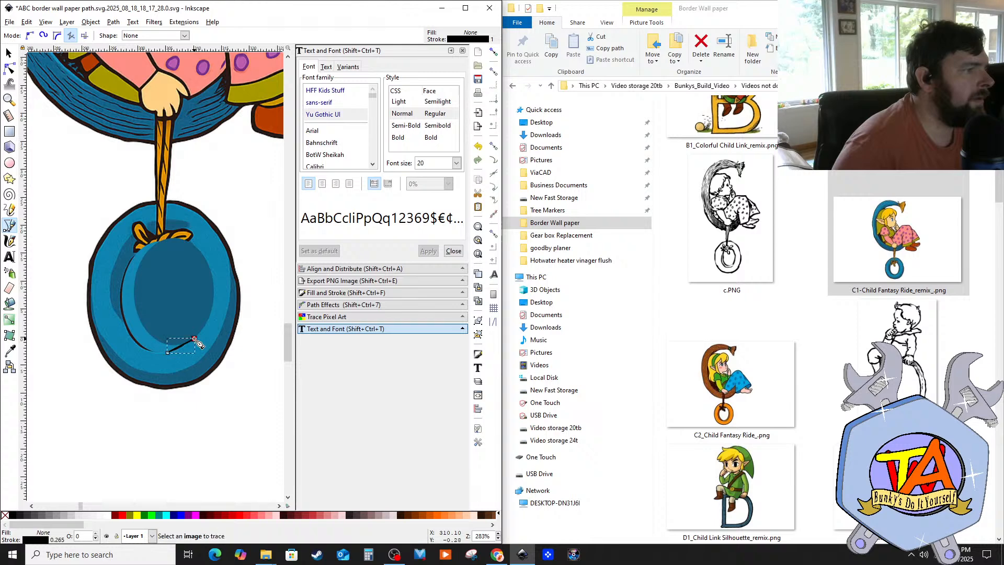
click(135, 255)
double_click(160, 241)
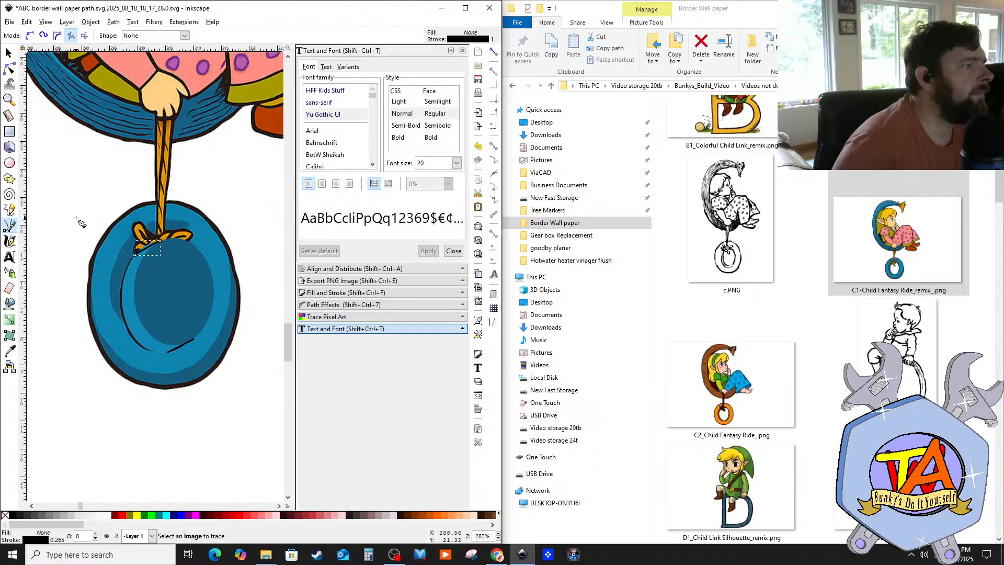
click(9, 53)
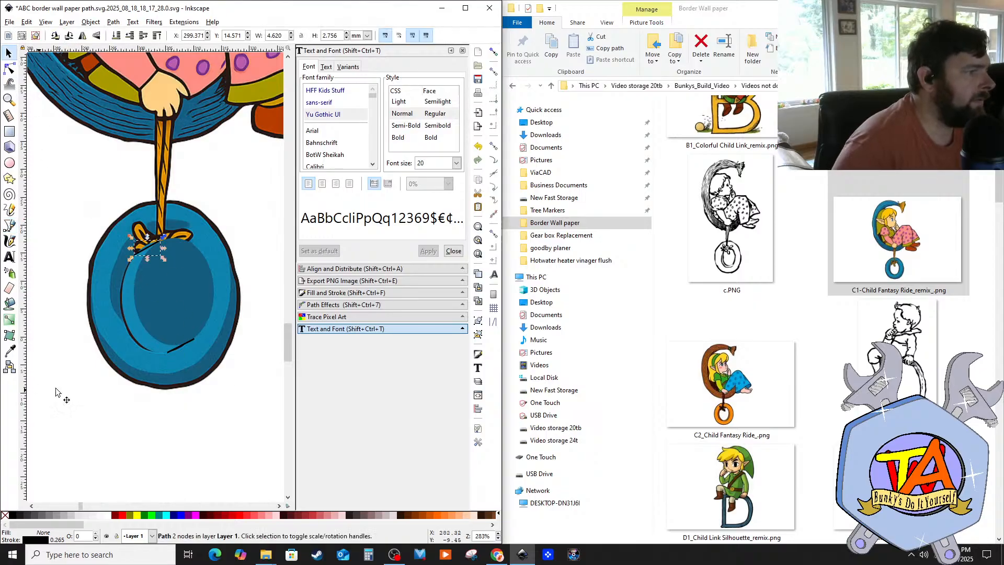
click(184, 400)
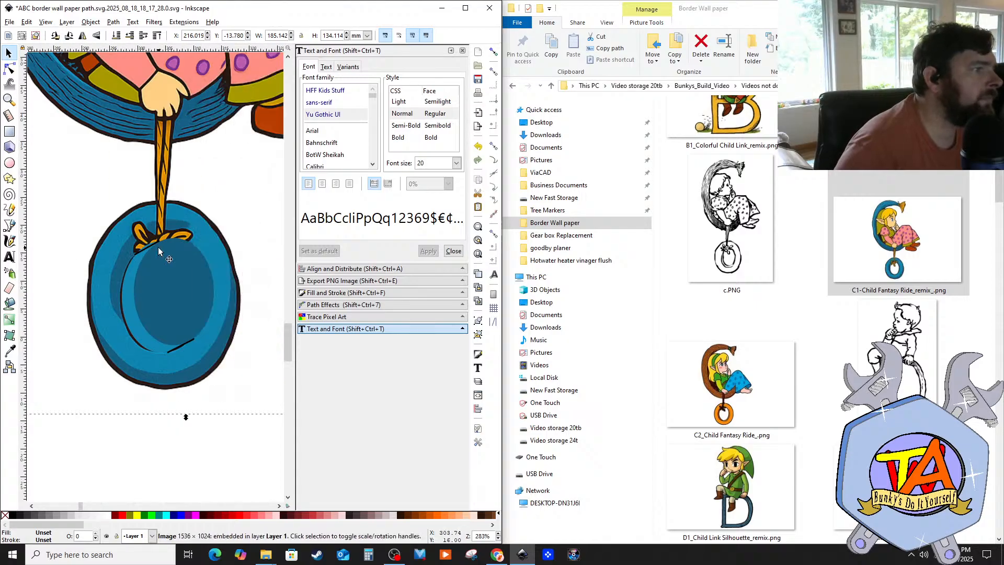
Step: Curve the line beneath the bow along the inner ellipse's edge and move its upper end node to meet the bow's outline
ctrl+scroll(158, 245, up, 3)
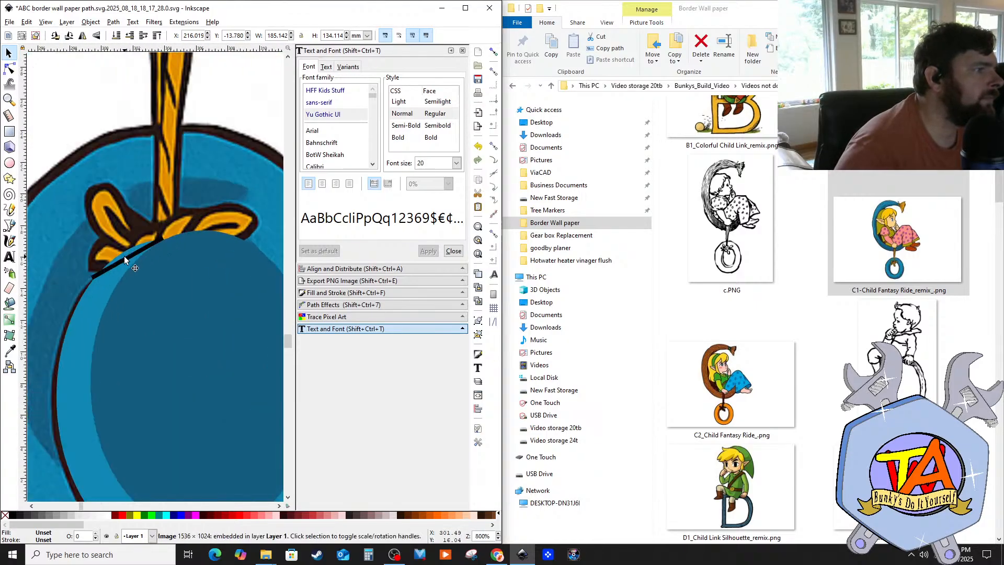
click(124, 259)
drag(124, 259, 124, 258)
click(124, 259)
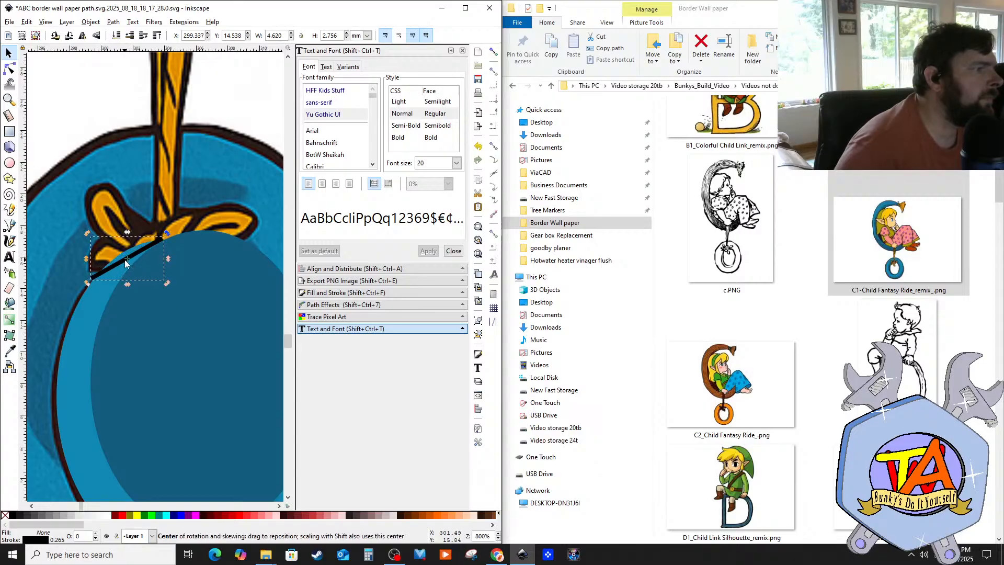
key(n)
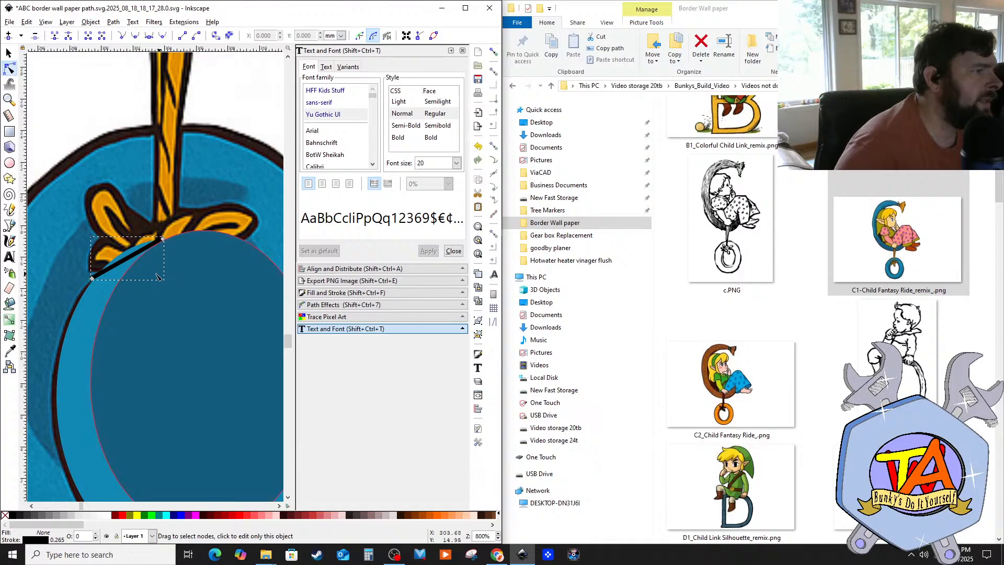
drag(127, 261, 168, 239)
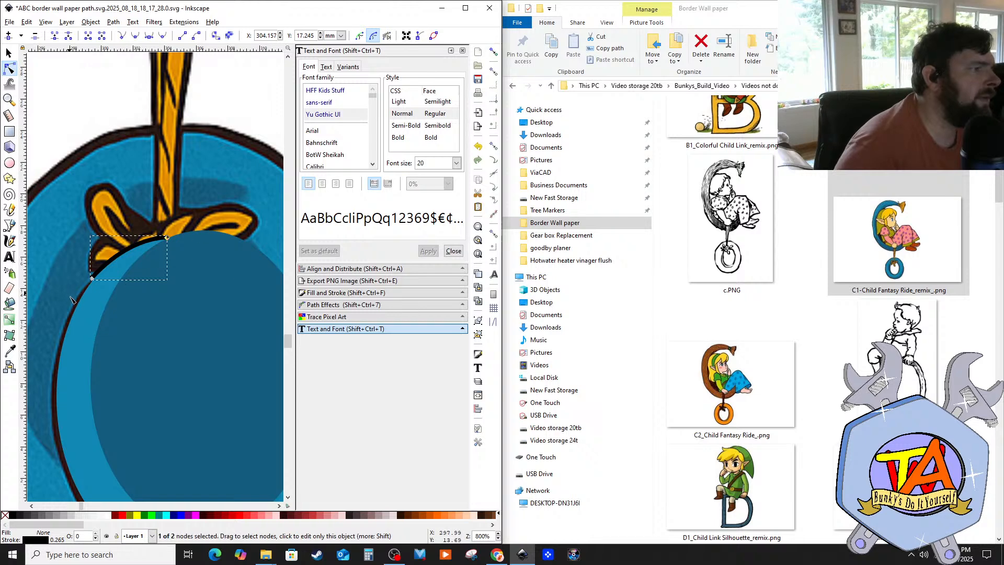
Step: Extend the lower line's end node to meet the ring's inner outline and bend the line to follow the curved edge
scroll(76, 329, down, 5)
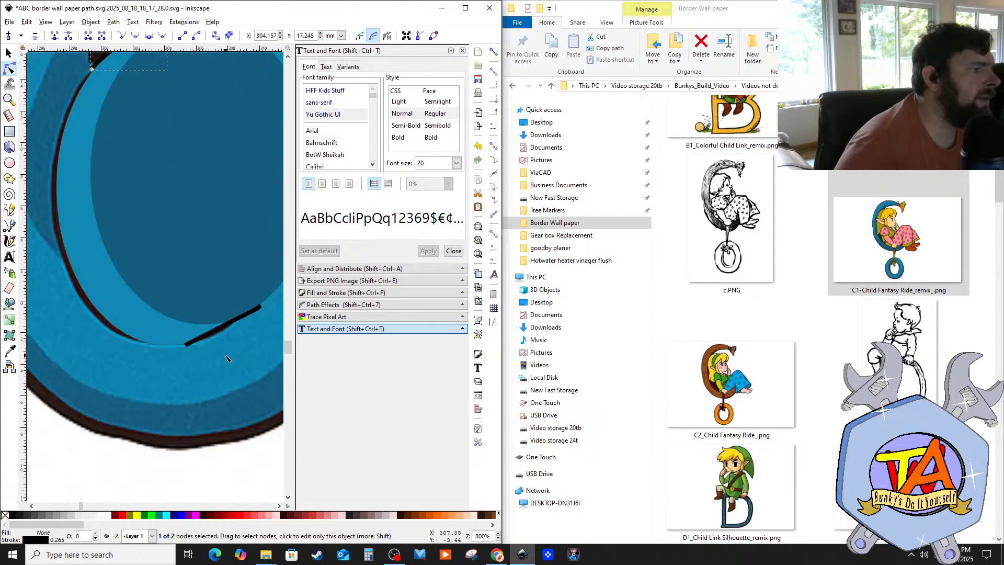
click(212, 335)
drag(187, 345, 142, 346)
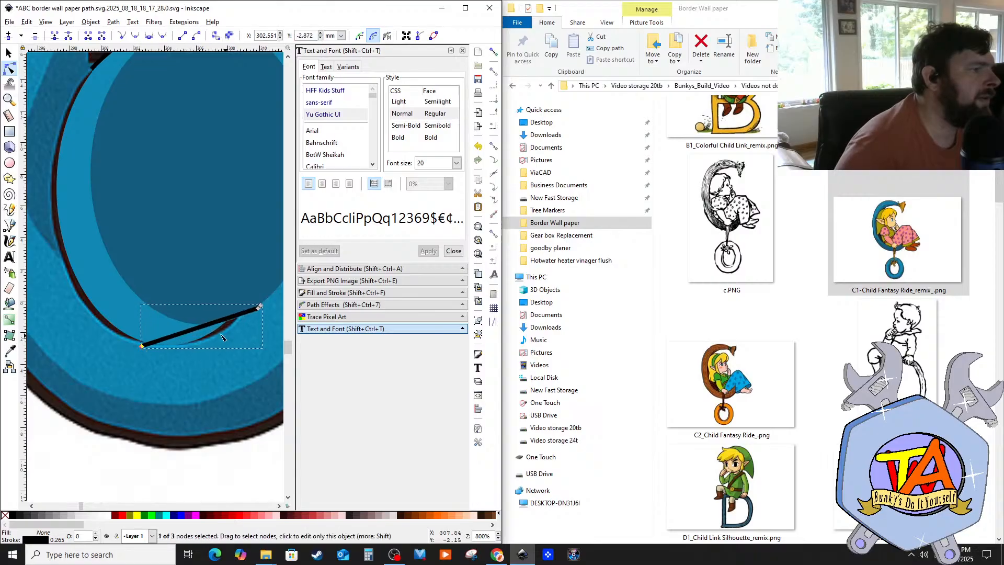
drag(200, 332, 203, 336)
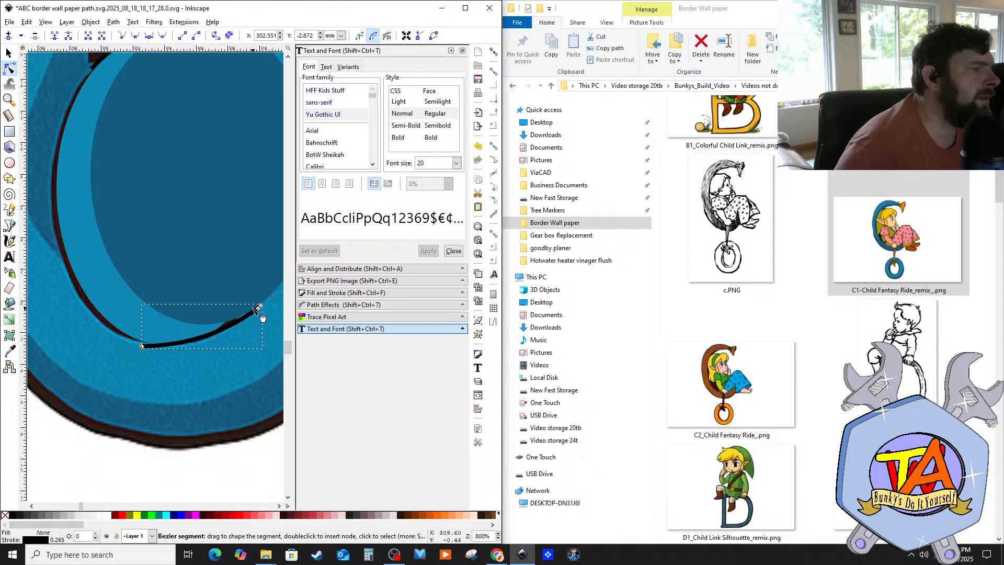
Step: Give the dark teal ellipse a flat black stroke
key(s)
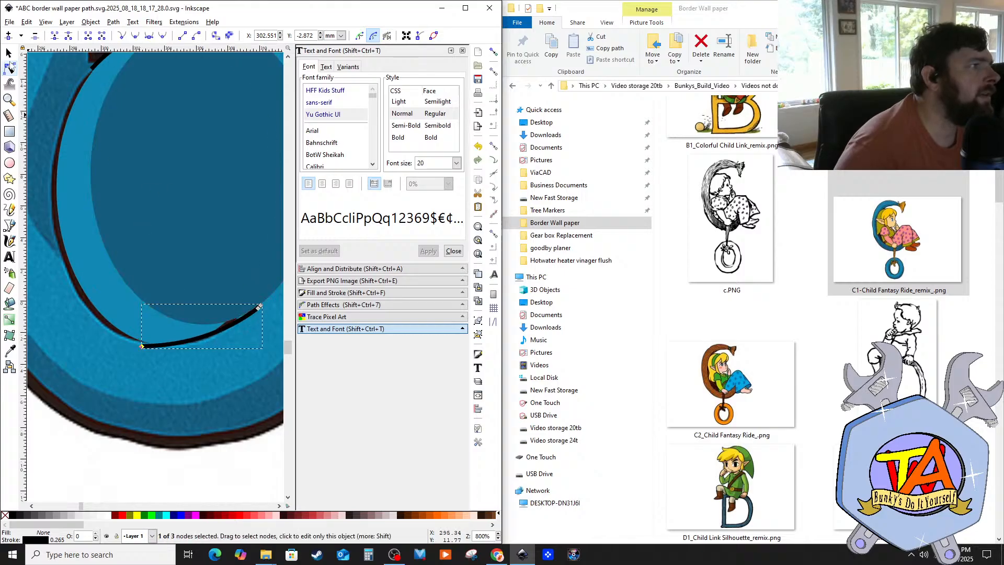
click(134, 177)
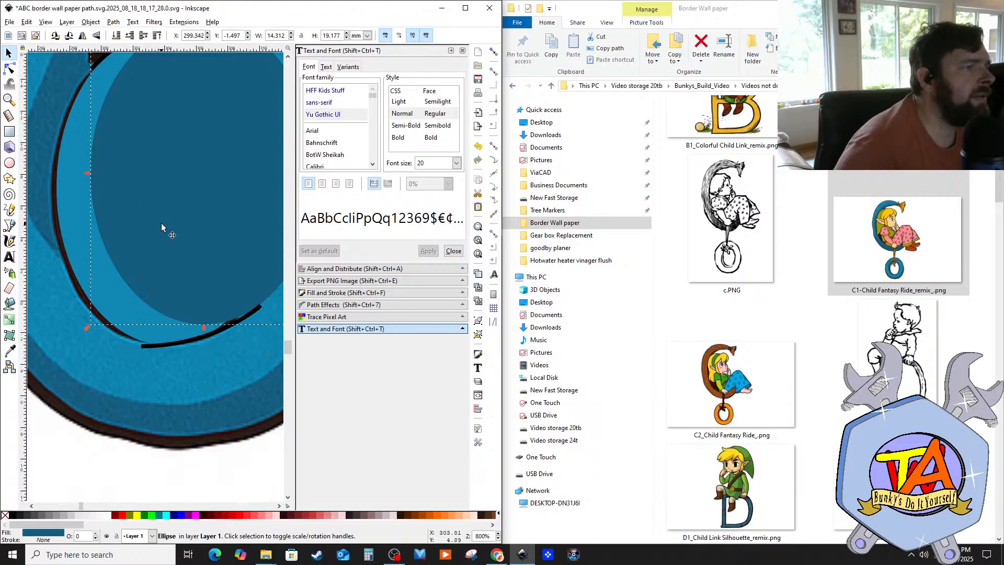
scroll(161, 217, down, 2)
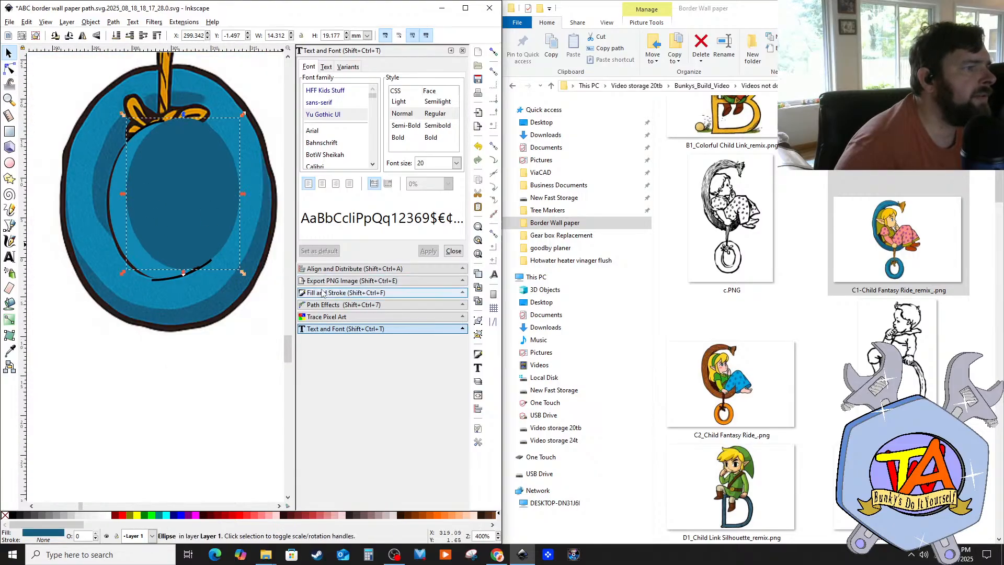
click(343, 293)
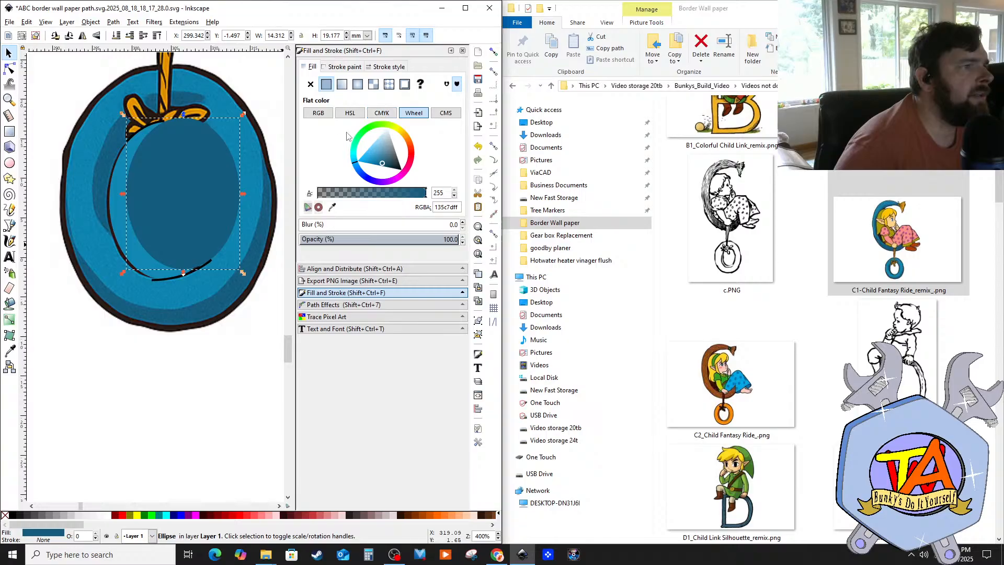
click(340, 67)
click(327, 85)
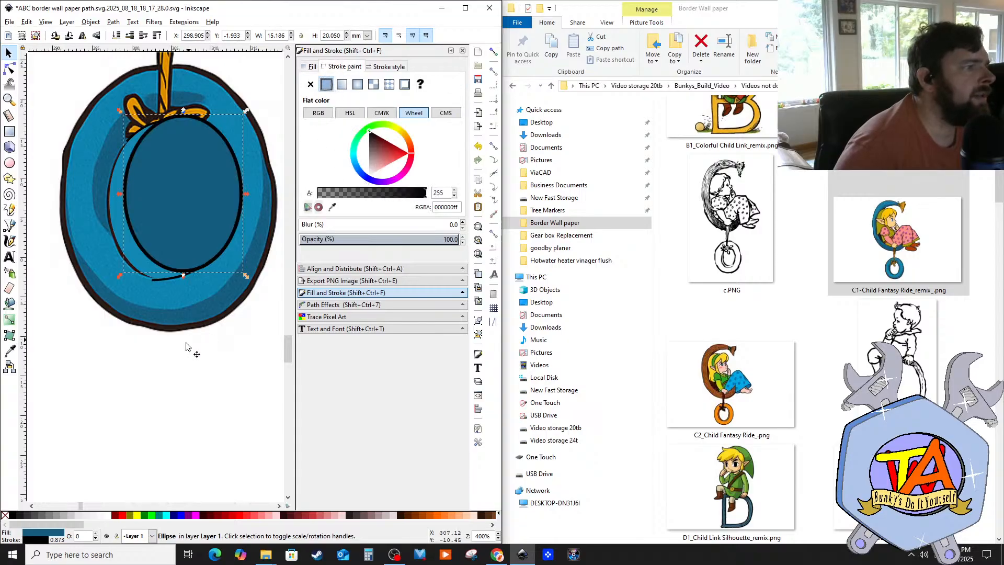
click(187, 383)
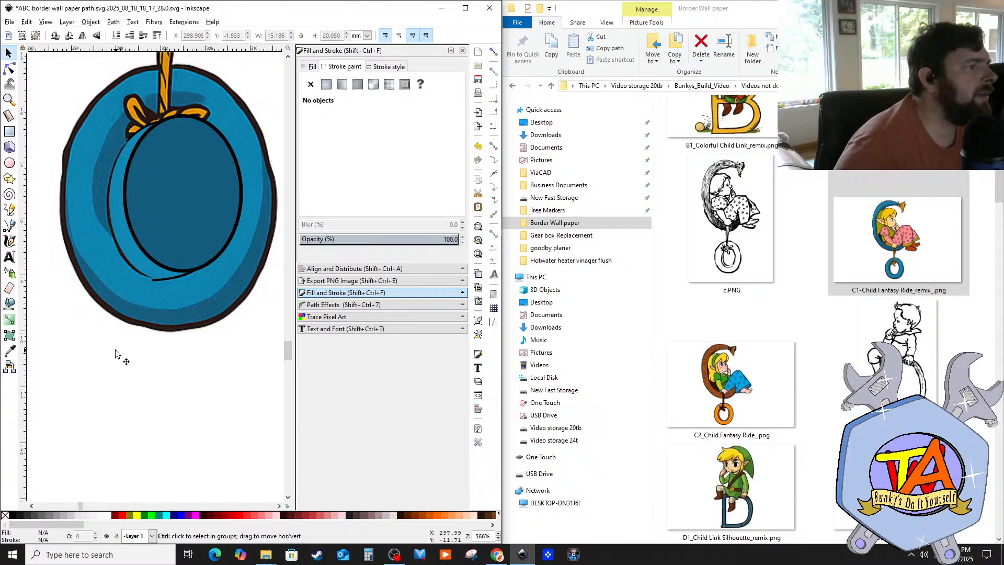
scroll(118, 350, up, 2)
scroll(118, 351, down, 3)
scroll(142, 265, down, 2)
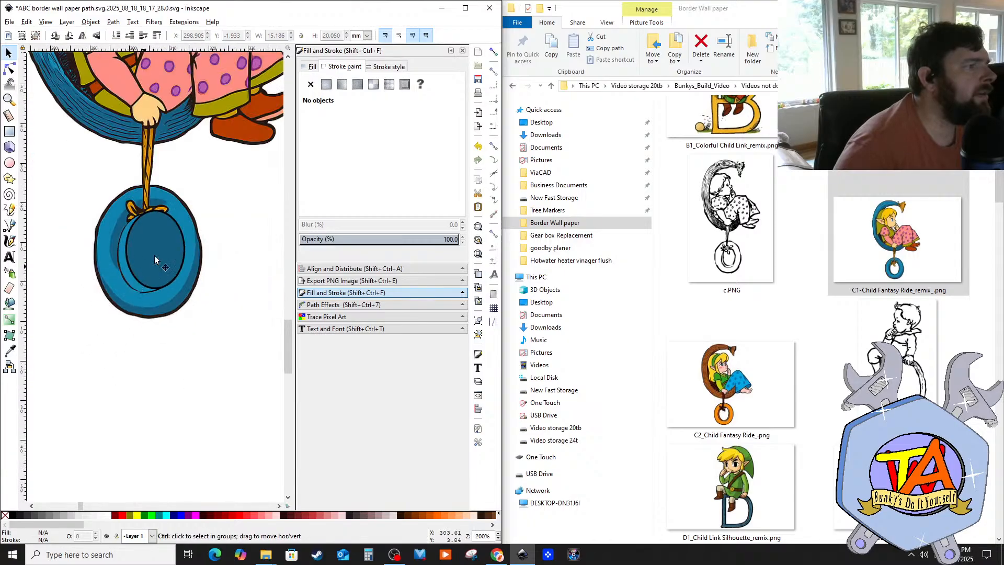
scroll(209, 196, up, 1)
scroll(209, 201, down, 3)
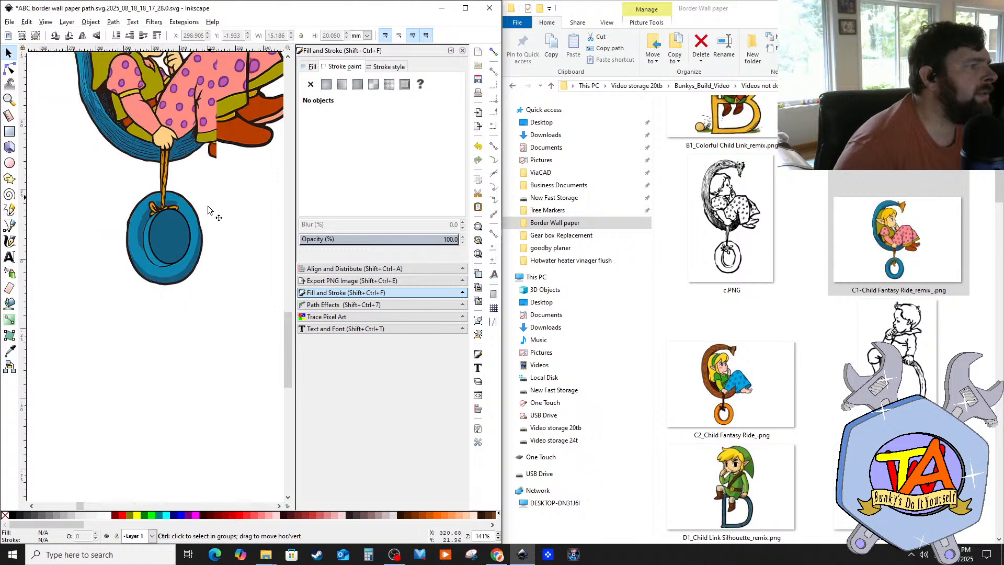
Step: Group the ring's ellipse and outline pieces together with the letter C illustration
scroll(222, 157, up, 1)
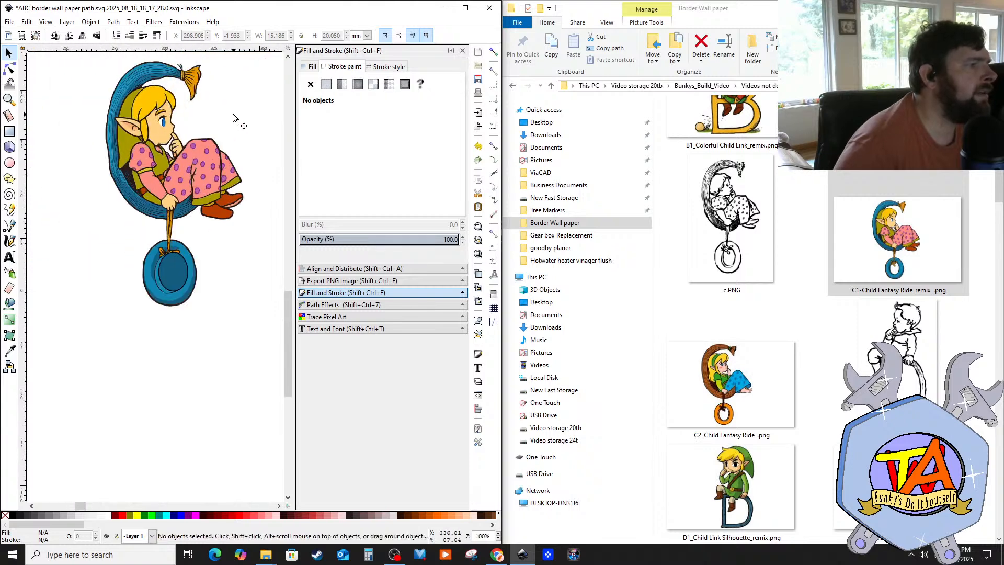
scroll(217, 374, up, 1)
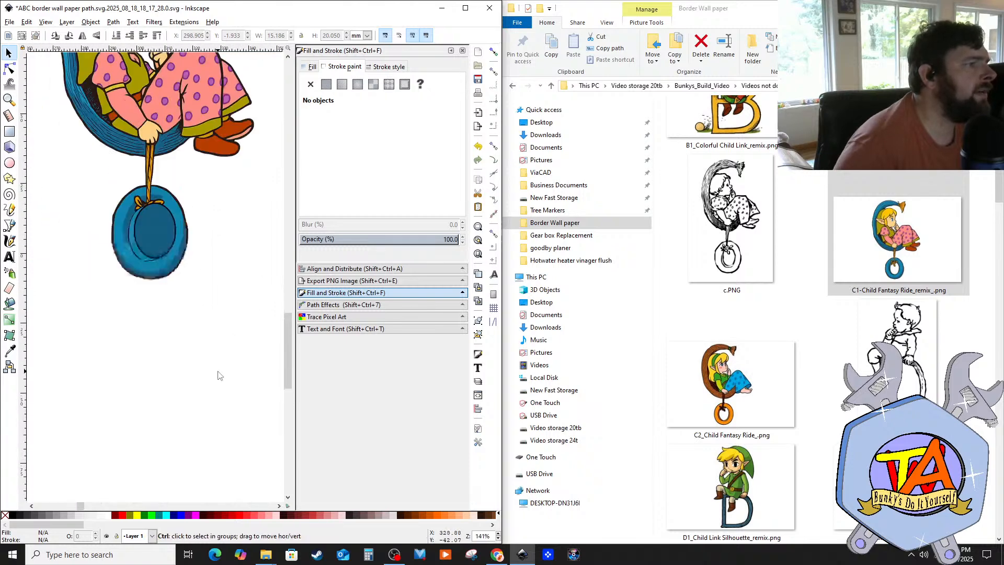
scroll(206, 359, down, 2)
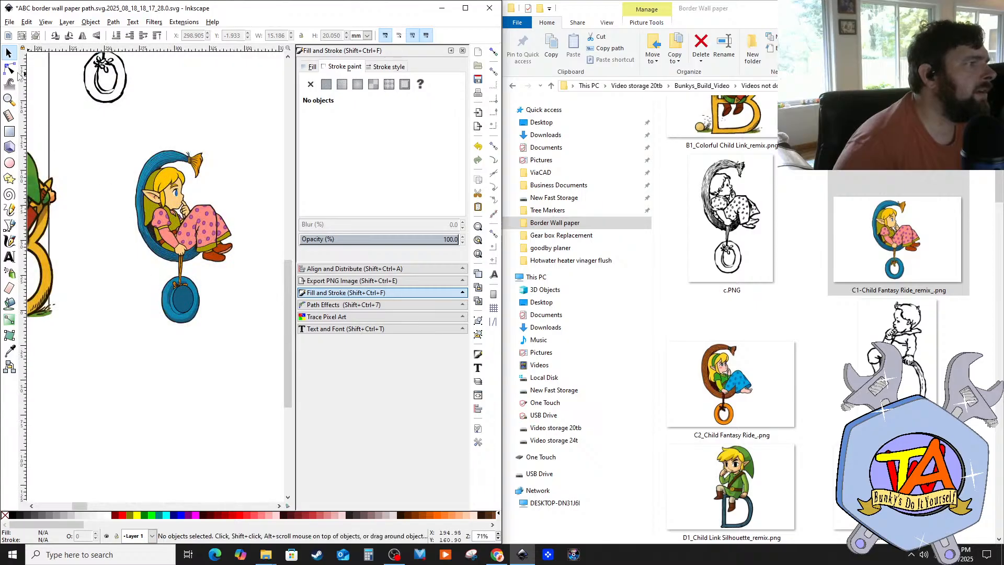
click(9, 54)
drag(77, 125, 281, 390)
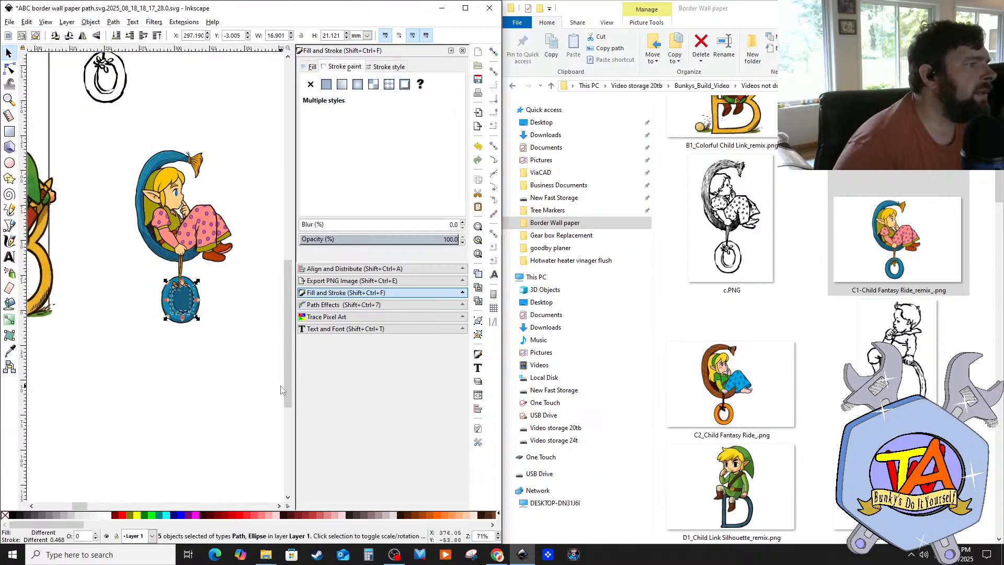
click(181, 234)
right_click(181, 234)
click(196, 460)
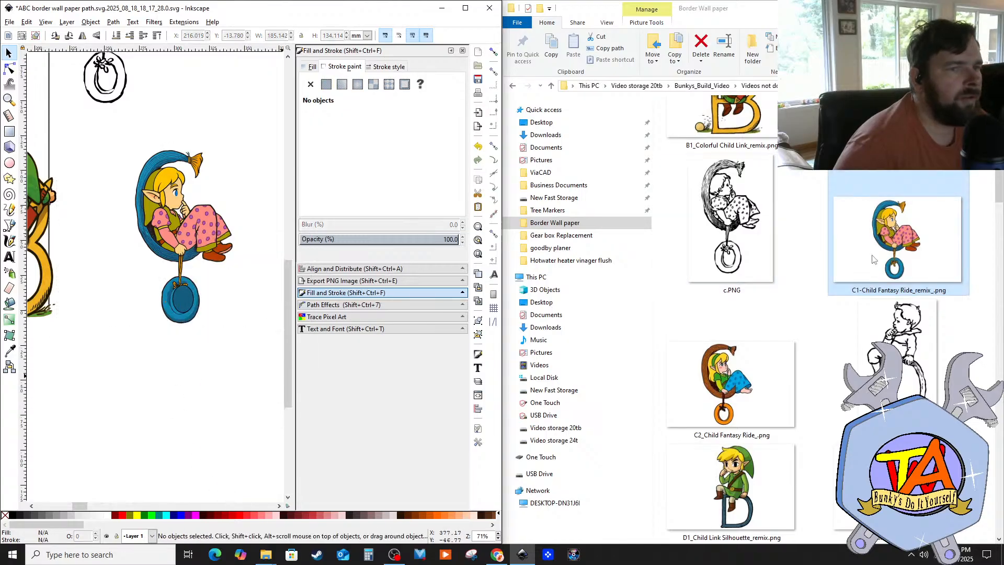
Step: Examine the source picture C1-Child Fantasy Ride_remix_.png at full size and compare its ring with the redrawn ring in the drawing
click(897, 238)
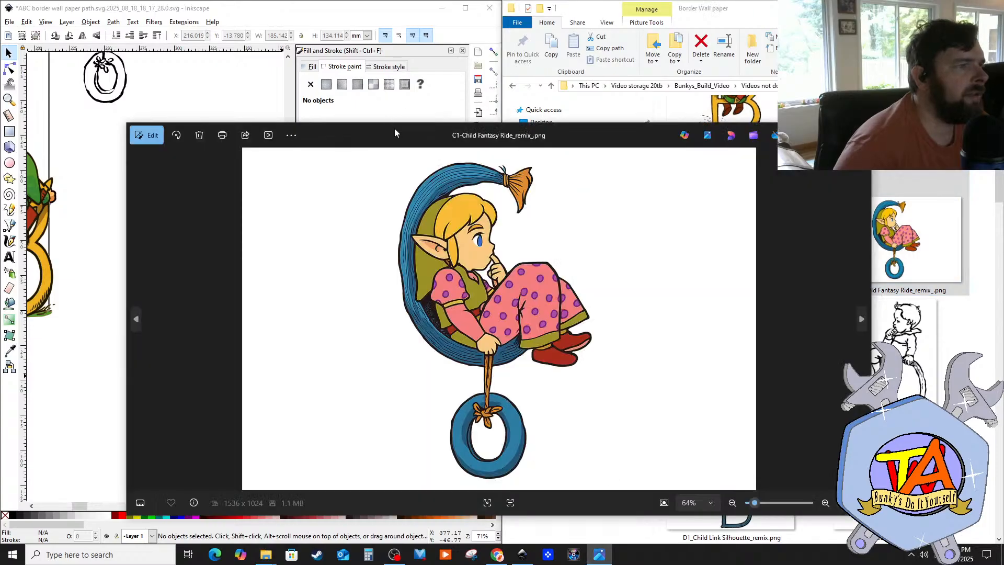
drag(394, 132, 549, 112)
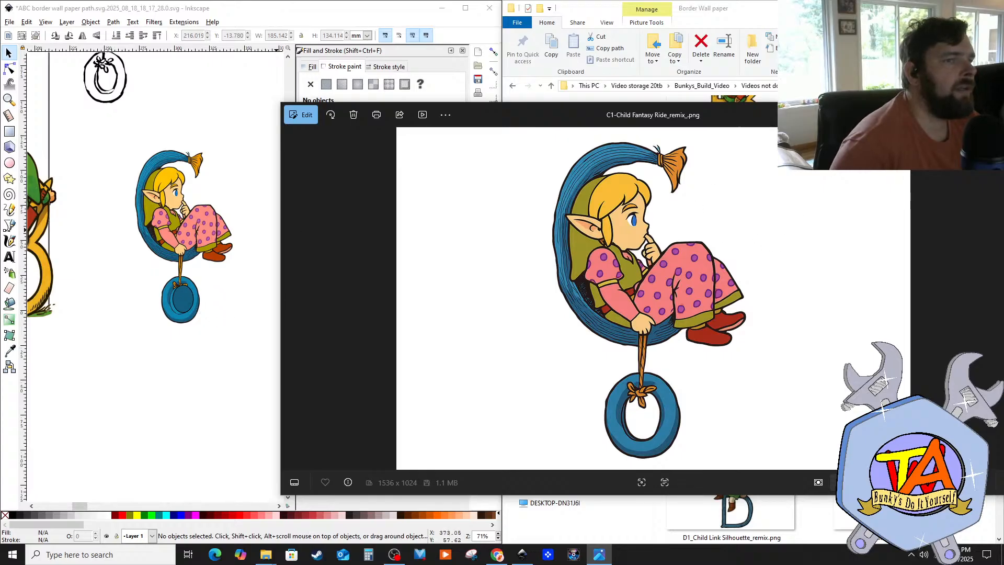
click(989, 113)
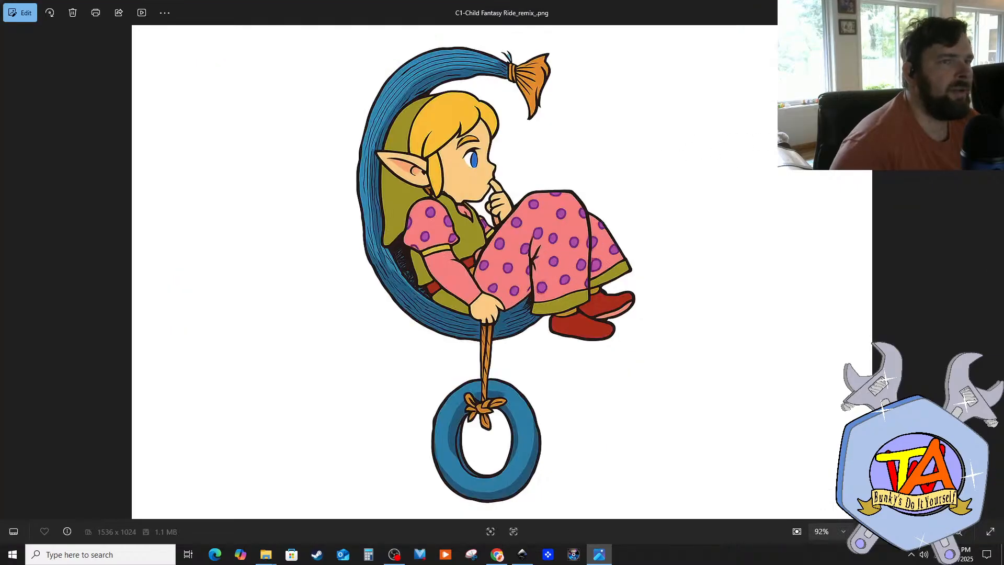
click(992, 9)
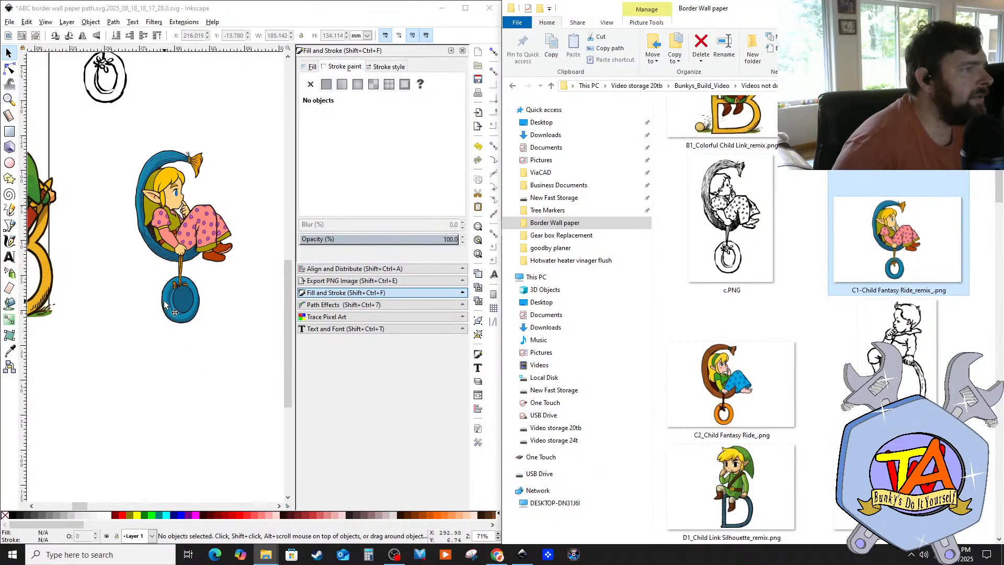
scroll(164, 301, up, 3)
scroll(230, 308, down, 3)
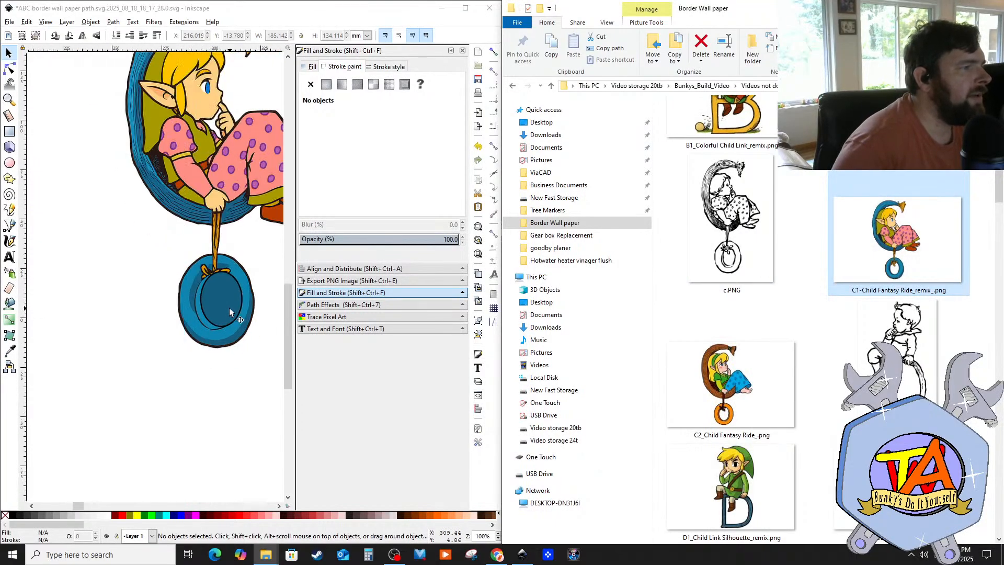
scroll(246, 314, up, 4)
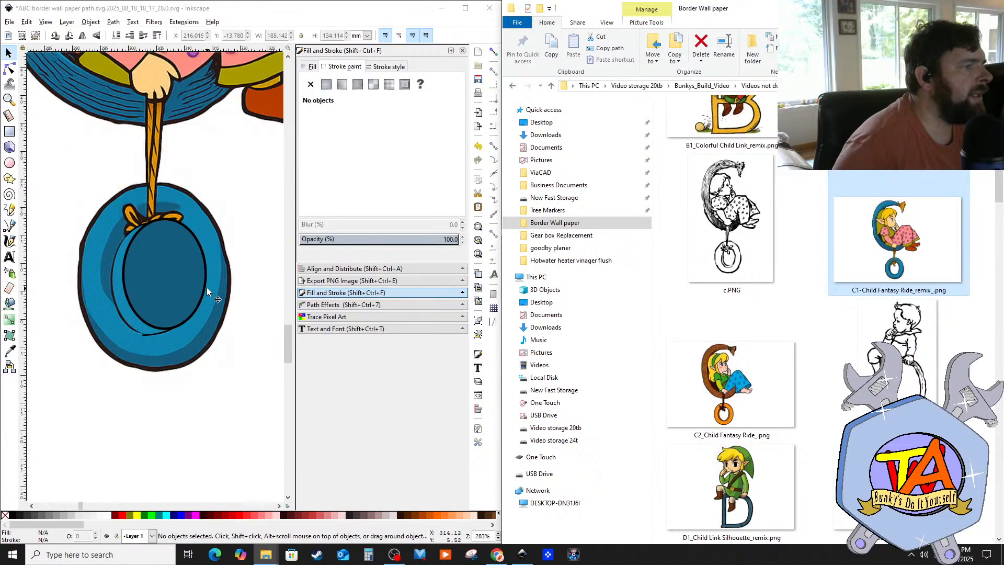
scroll(224, 285, up, 1)
scroll(213, 287, down, 1)
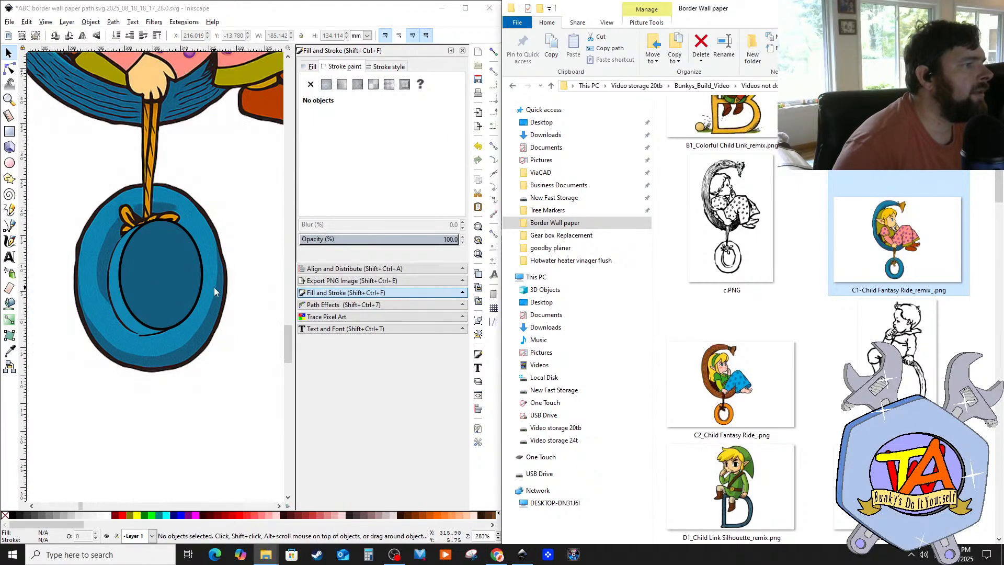
scroll(168, 345, down, 4)
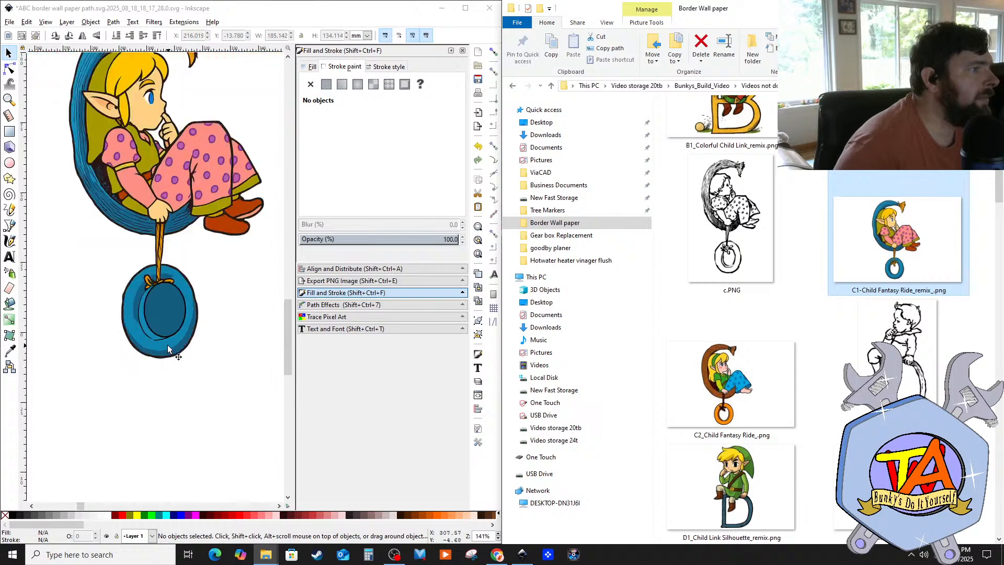
Step: Try to trace the grouped C illustration with Trace Bitmap, using multiple colour scans set to 15
click(155, 265)
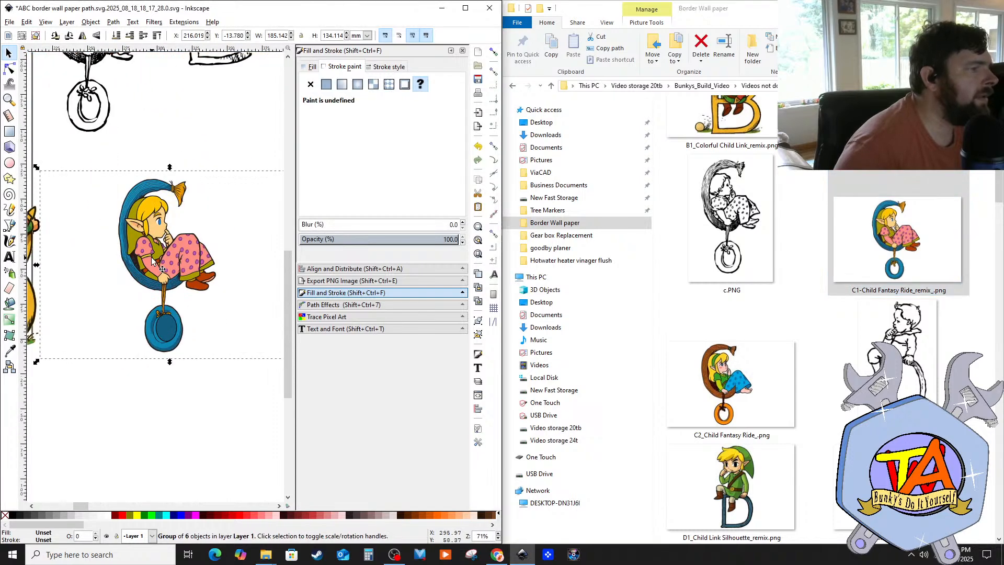
right_click(154, 261)
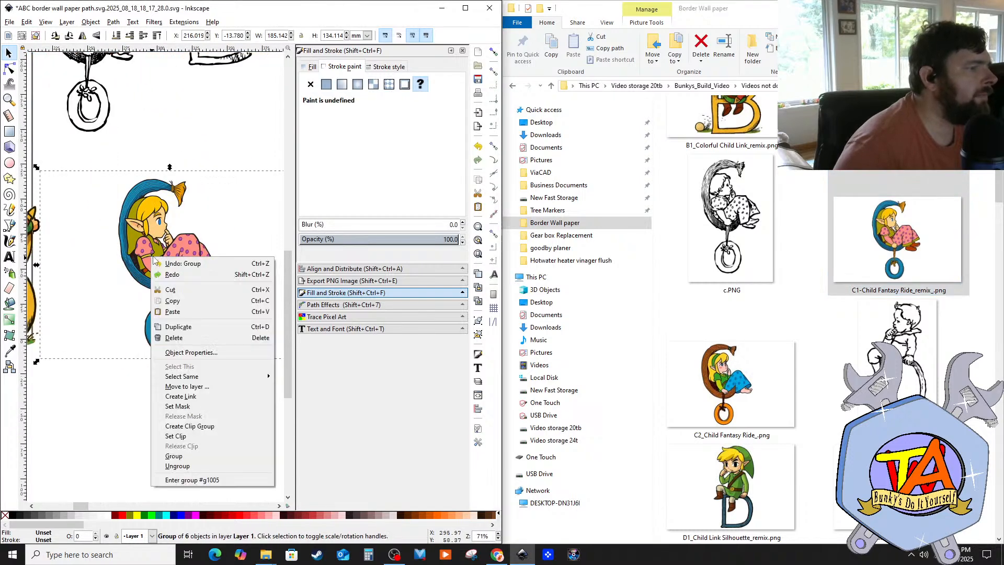
click(148, 218)
drag(164, 250, 163, 242)
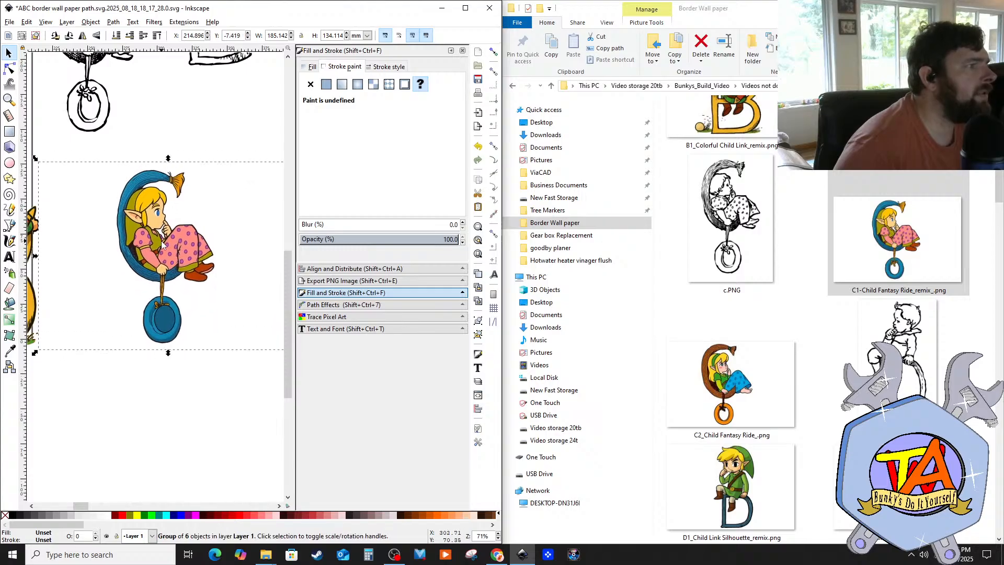
click(91, 22)
mouse_move(113, 22)
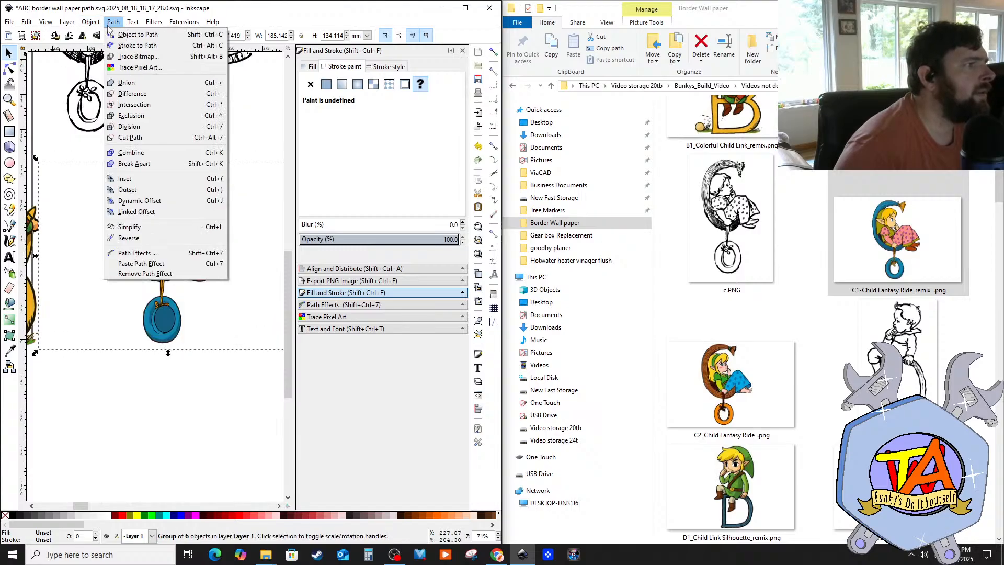
click(129, 57)
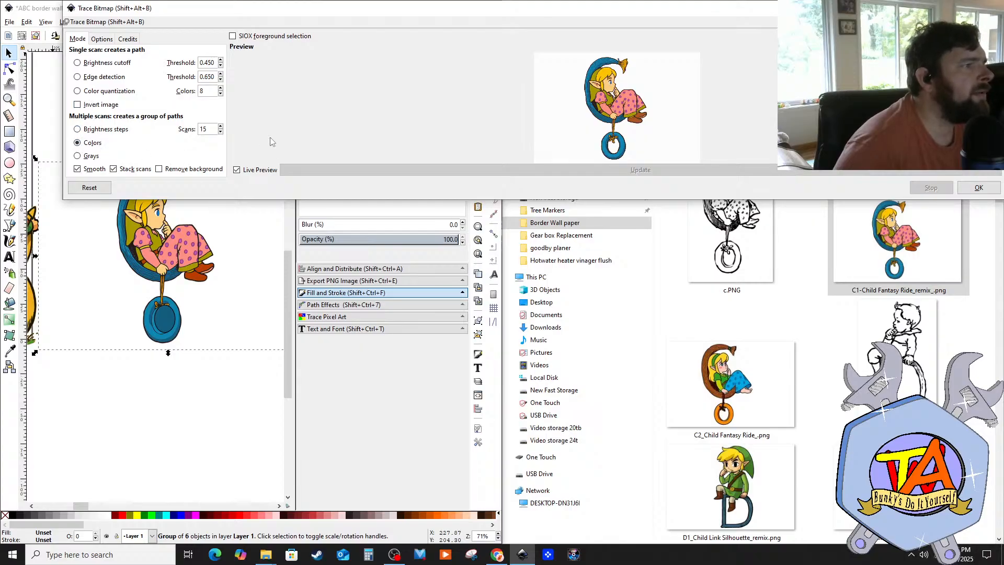
click(994, 186)
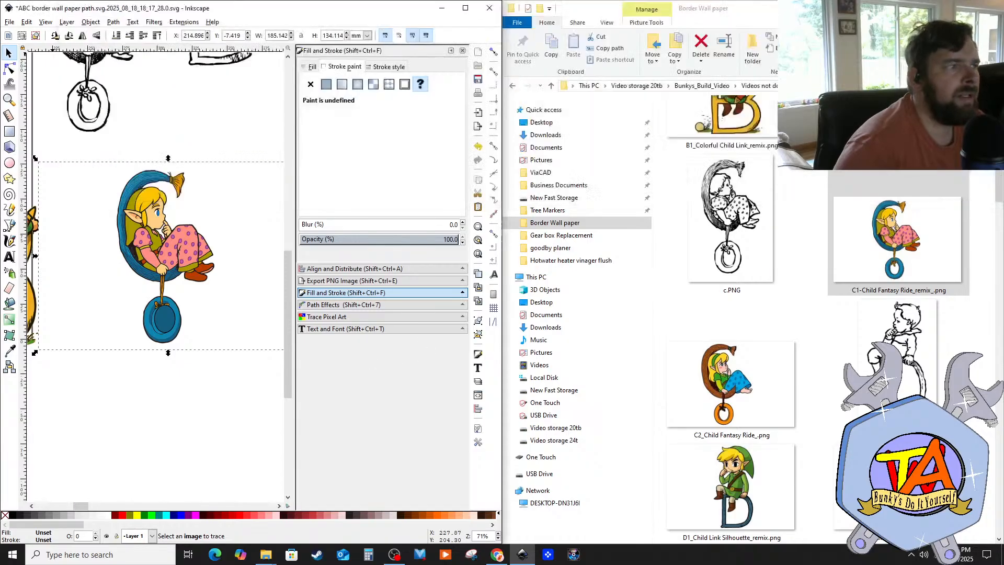
Step: Shift the grouped C illustration slightly sideways and save the document
click(231, 468)
mouse_move(163, 263)
mouse_down()
mouse_move(161, 381)
mouse_move(164, 253)
mouse_move(171, 262)
mouse_up()
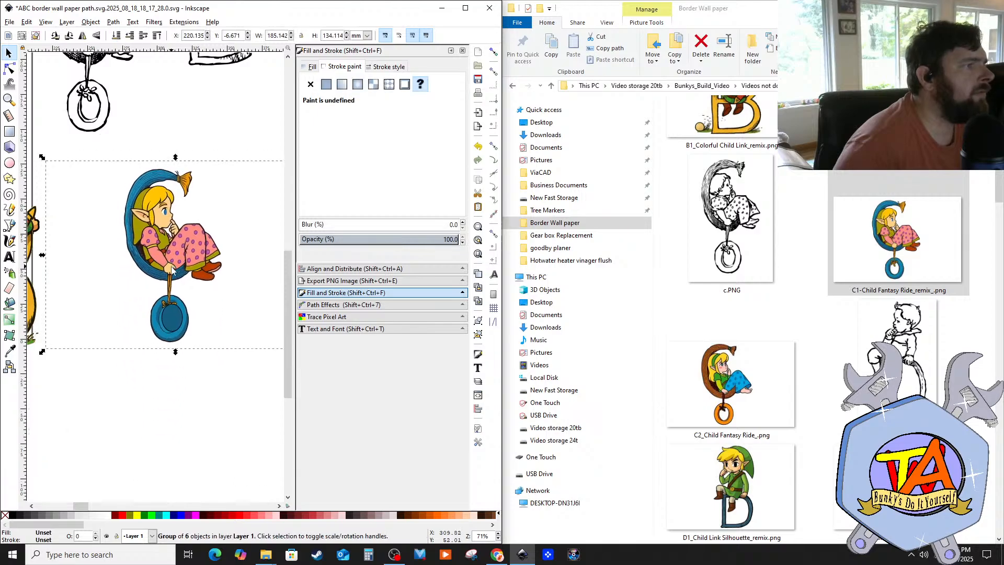
click(9, 22)
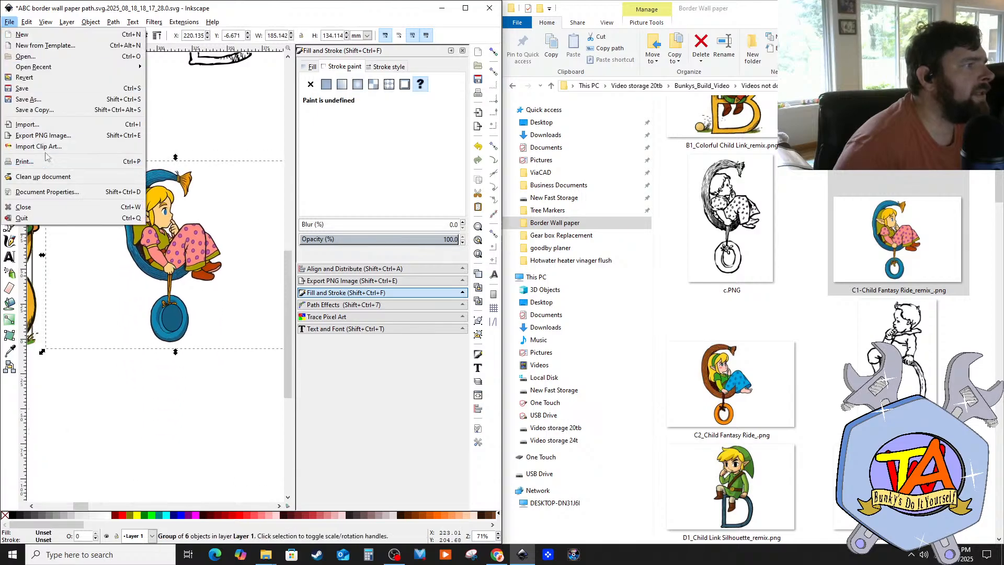
click(44, 89)
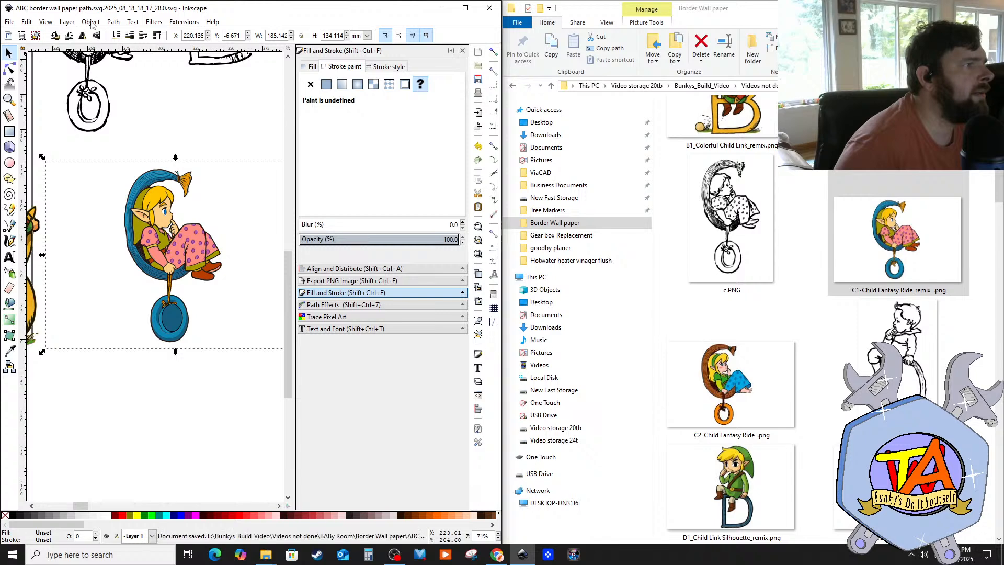
Step: Try once more to run a 15-scan colour bitmap trace on the whole C illustration group
click(92, 23)
mouse_move(112, 26)
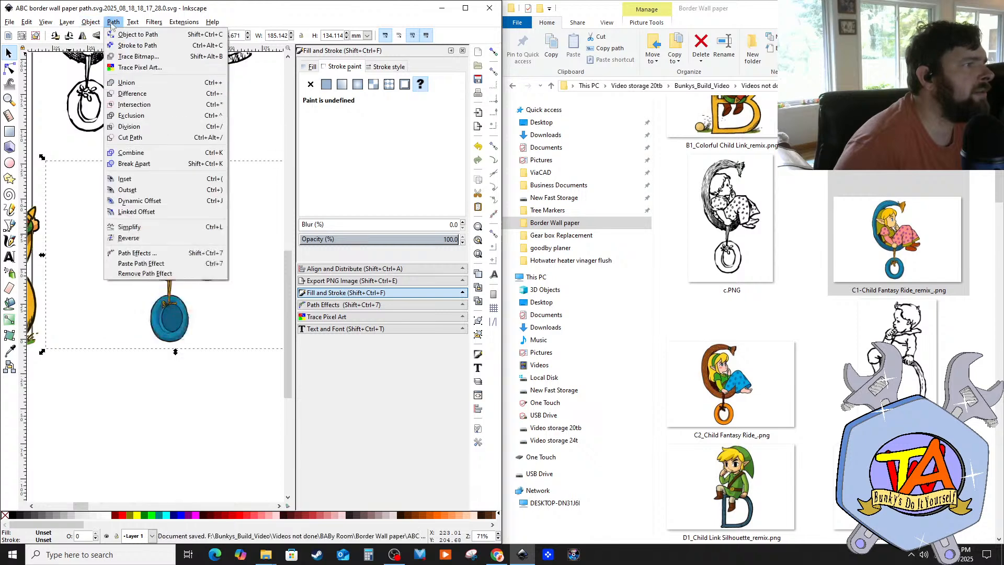
click(126, 57)
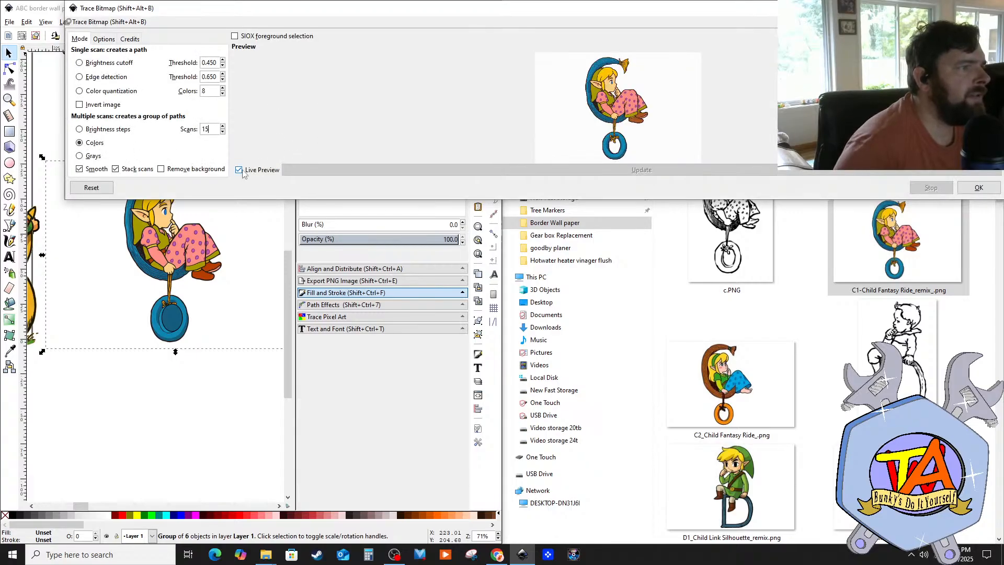
click(978, 188)
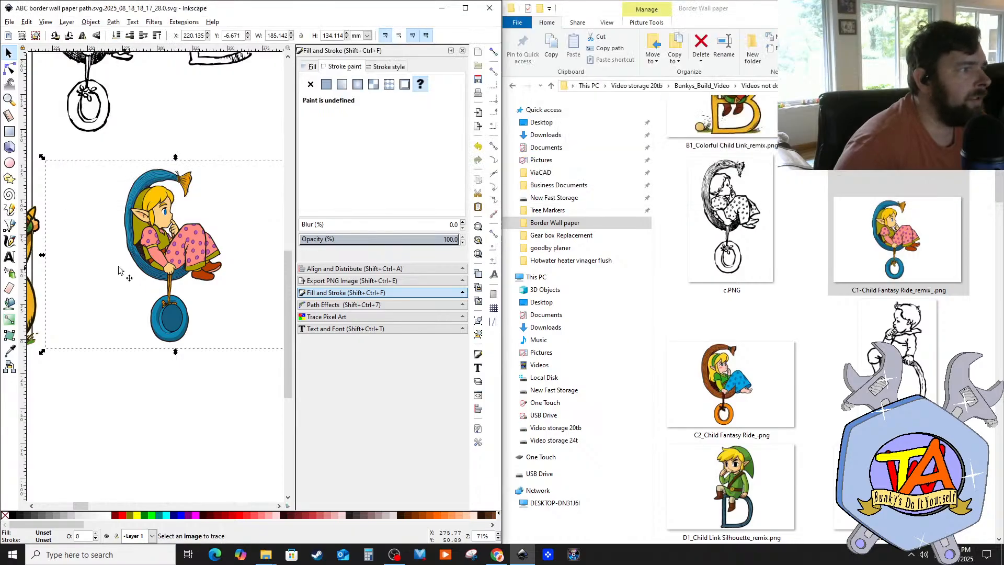
Step: Move the C illustration group slightly lower on the canvas and ungroup it
mouse_move(137, 274)
mouse_down()
mouse_move(137, 349)
mouse_move(159, 287)
mouse_move(159, 404)
mouse_move(170, 290)
mouse_up()
right_click(170, 288)
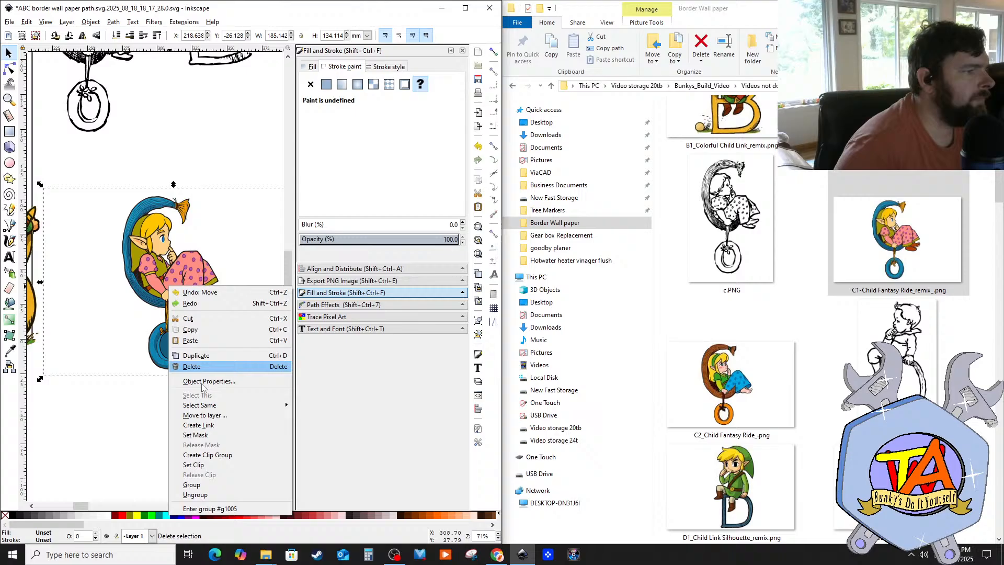
click(220, 499)
click(161, 461)
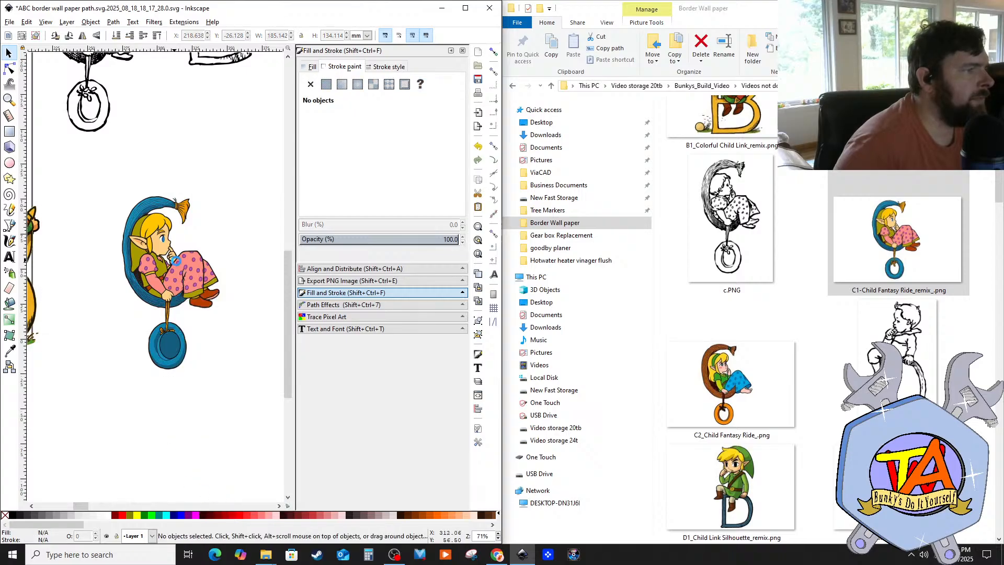
Step: Trace the embedded C image in colours with 15 smoothed, stacked scans and move the traced copy below the original
click(177, 261)
click(90, 22)
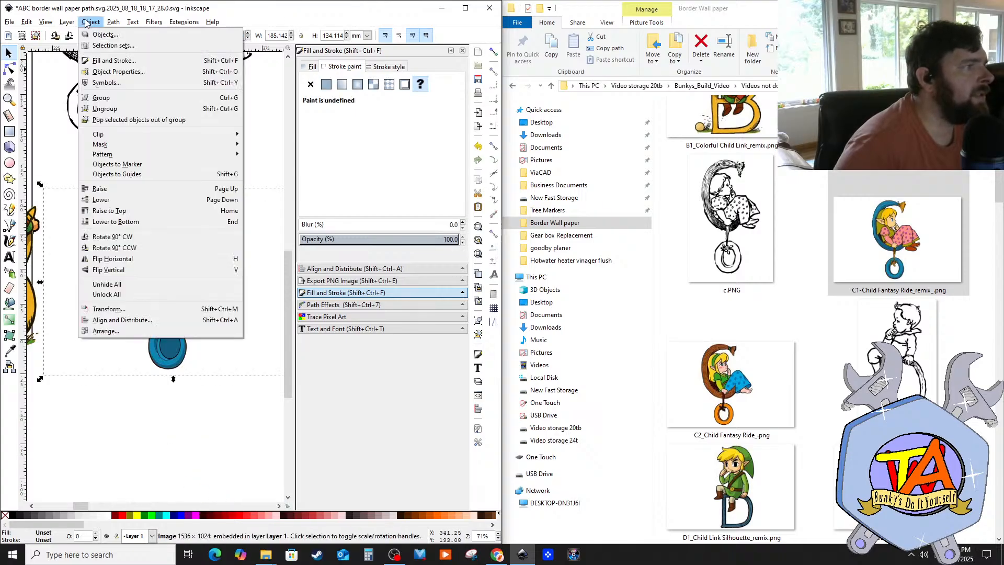
mouse_move(121, 26)
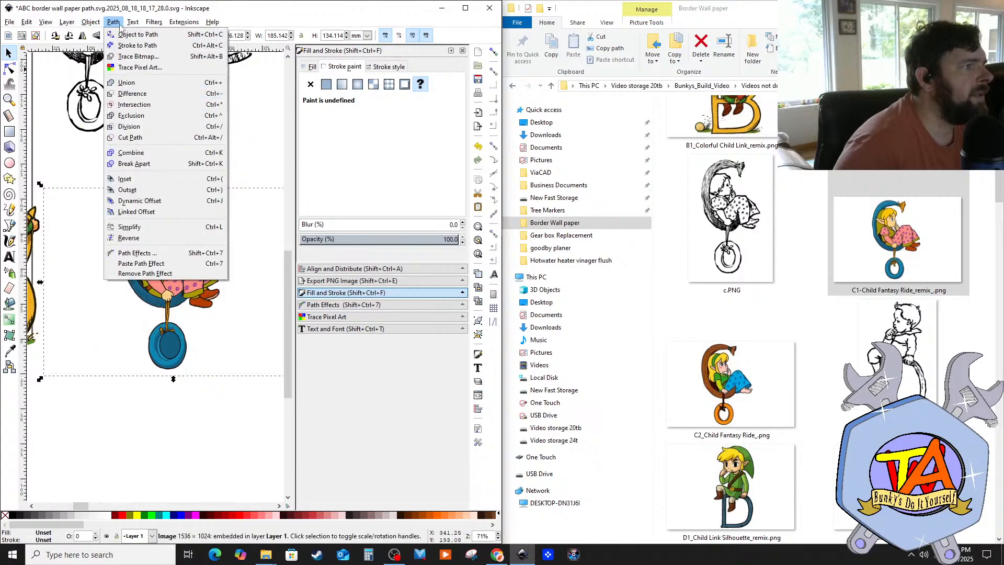
click(137, 57)
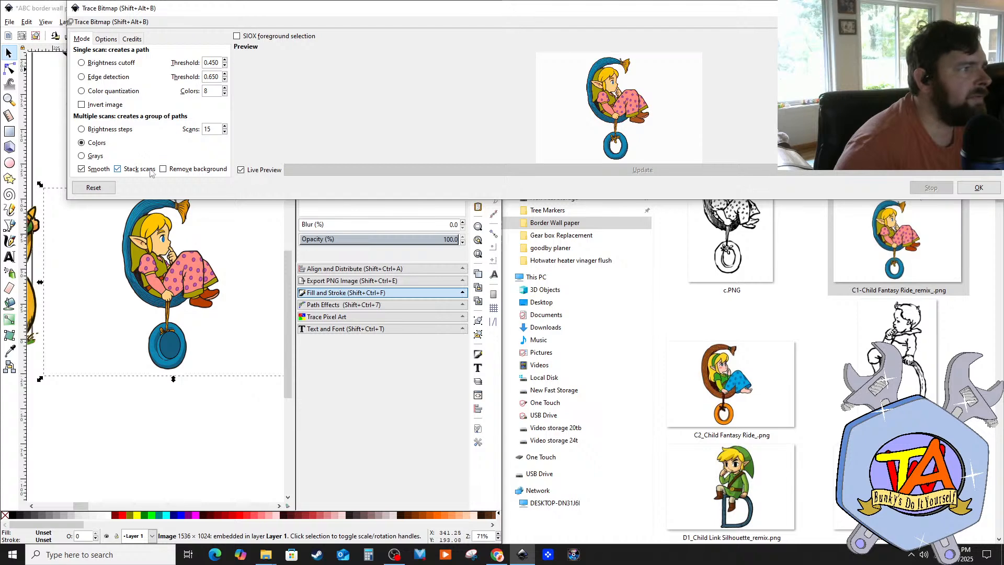
click(83, 130)
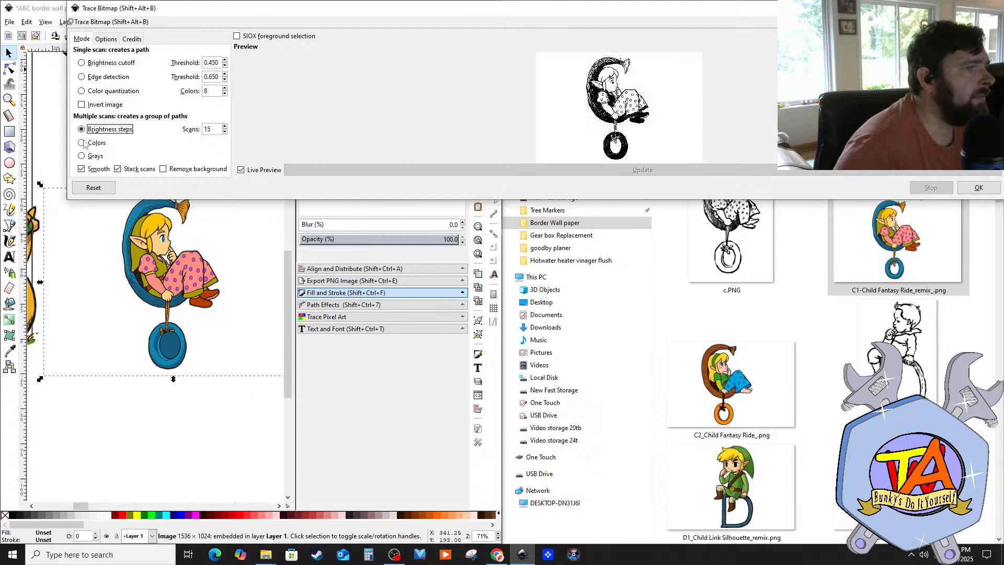
click(86, 143)
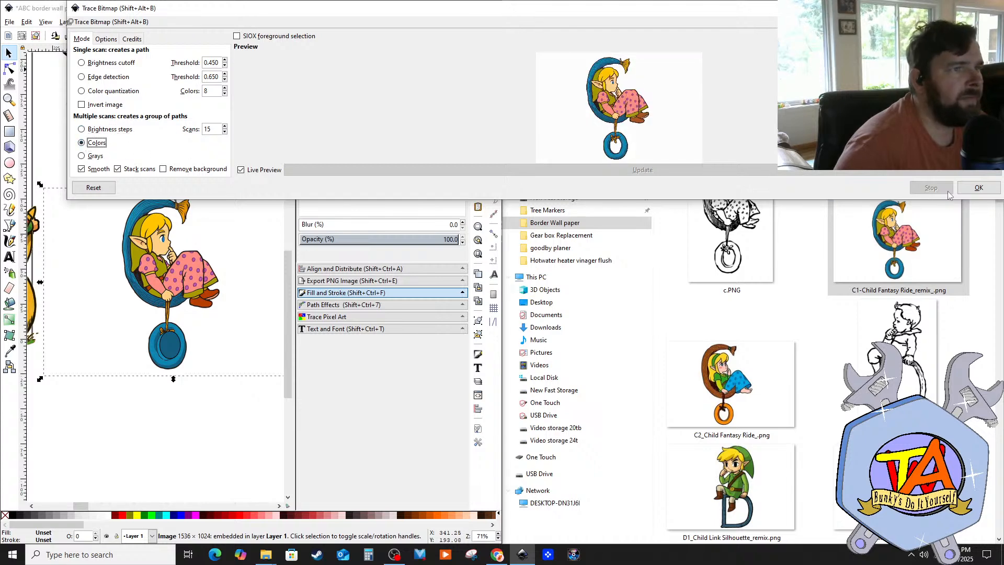
click(969, 190)
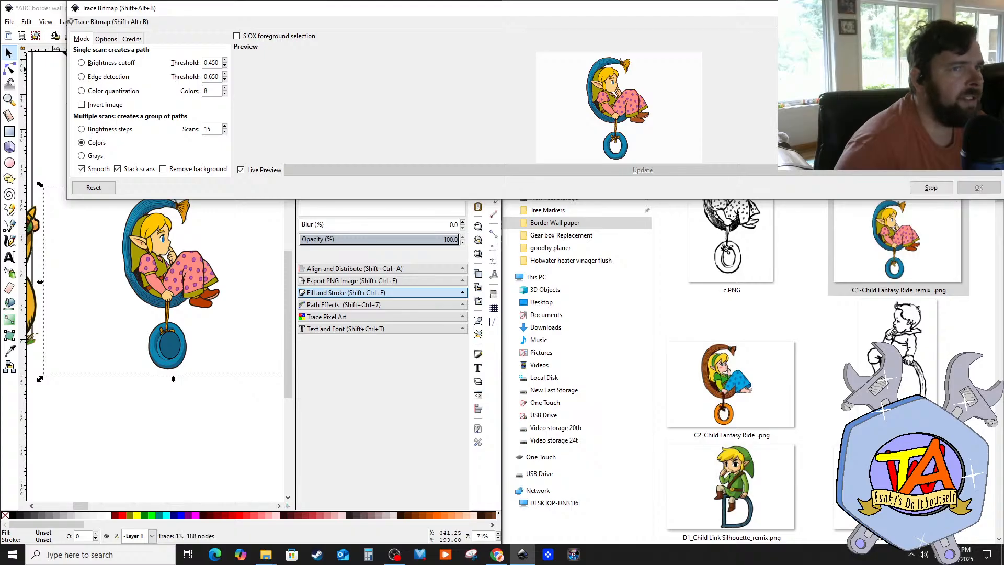
click(992, 8)
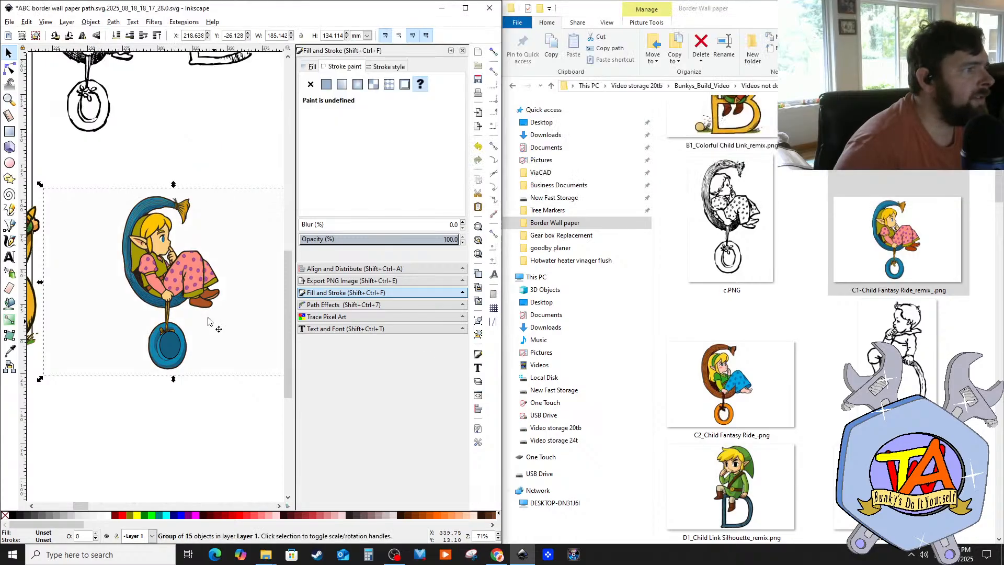
drag(162, 256, 152, 382)
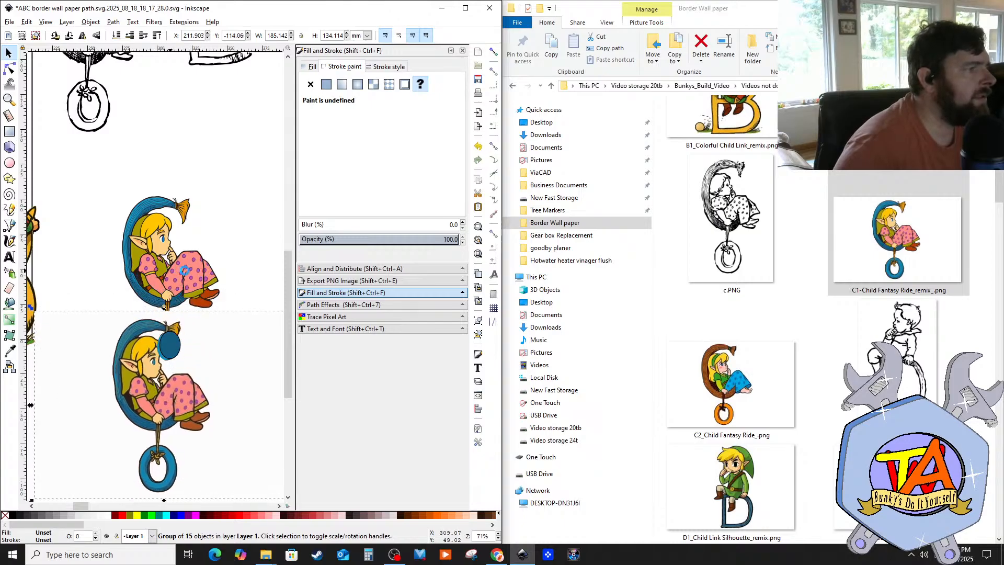
Step: Delete the original embedded C image and move the traced C group up into its place
drag(166, 259, 172, 207)
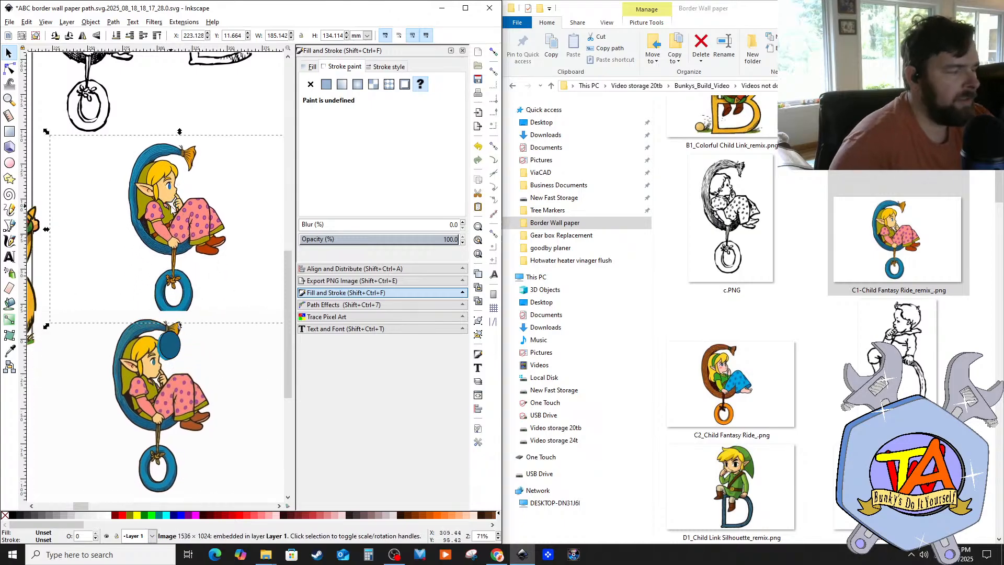
key(Delete)
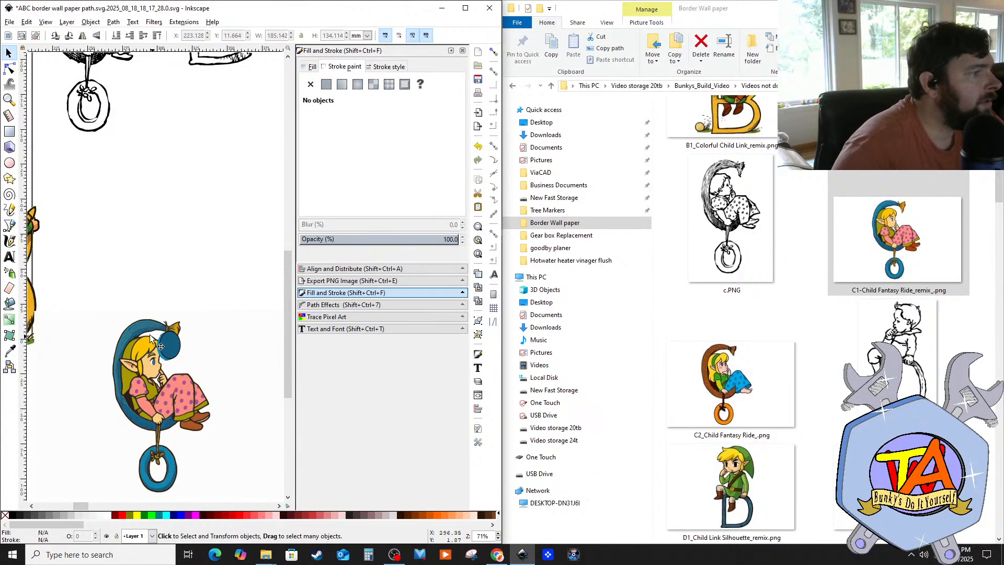
click(134, 330)
drag(135, 332, 144, 193)
Step: Ungroup the traced C illustration and delete the pale background shape behind it
right_click(148, 214)
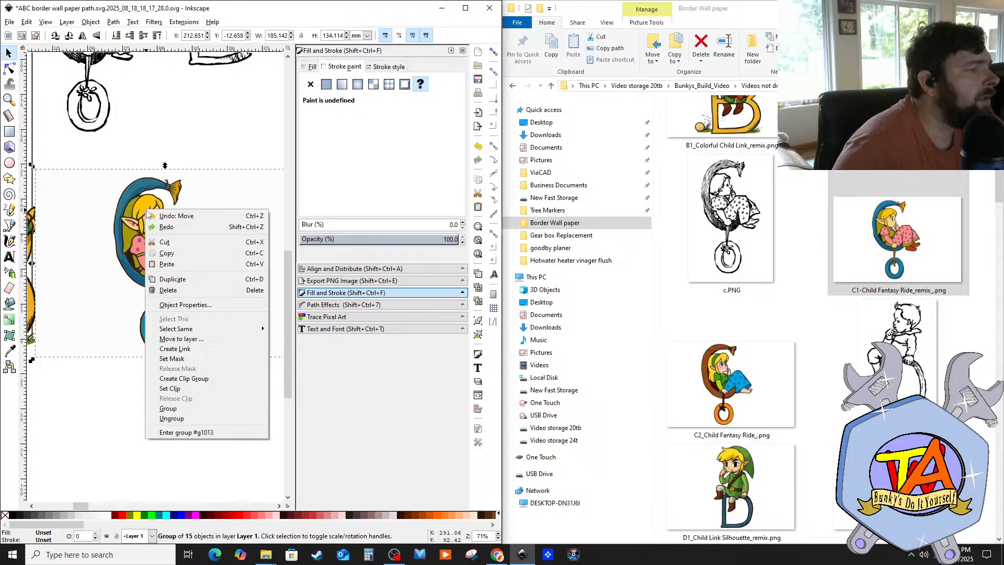
click(171, 419)
click(173, 424)
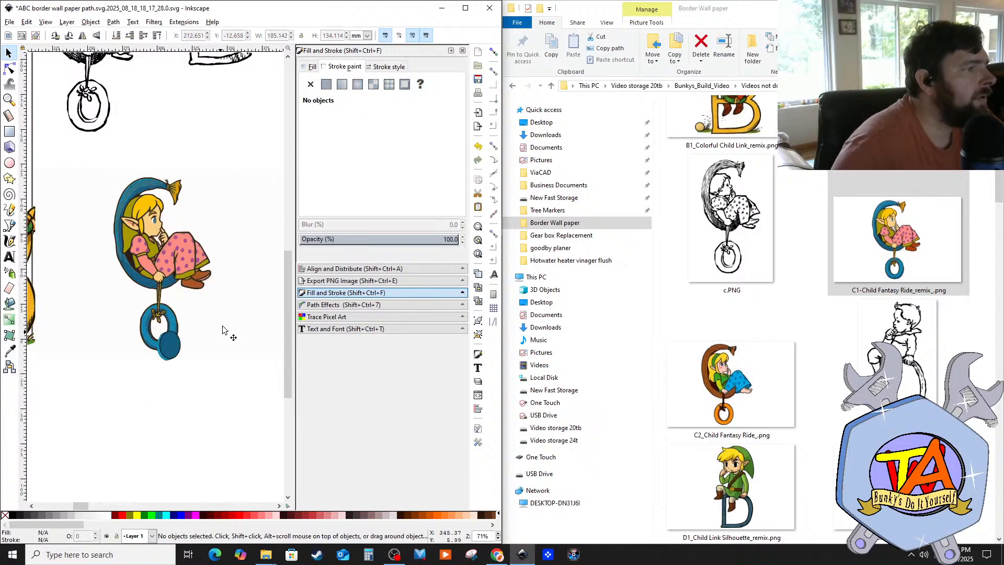
click(246, 304)
key(Delete)
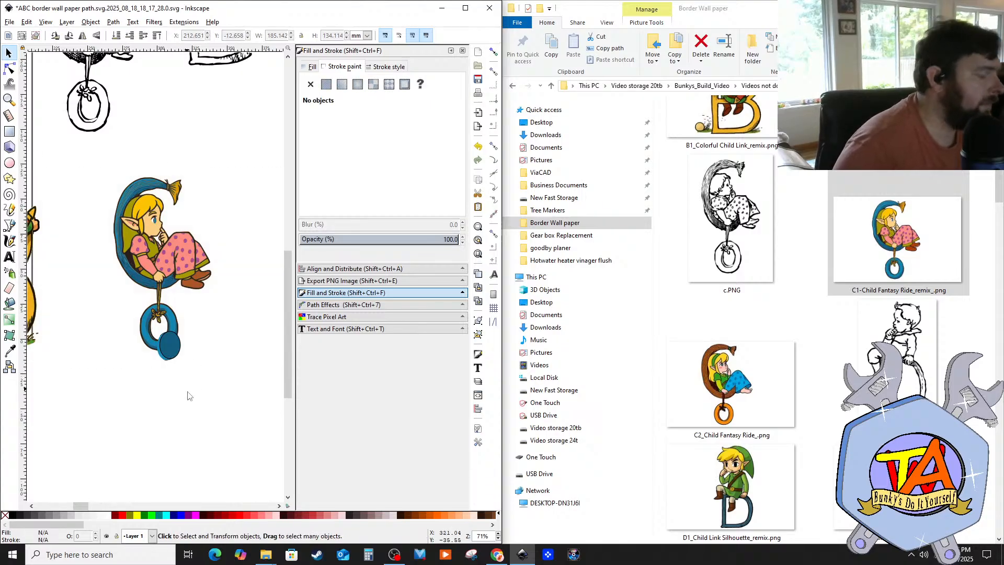
scroll(201, 377, up, 2)
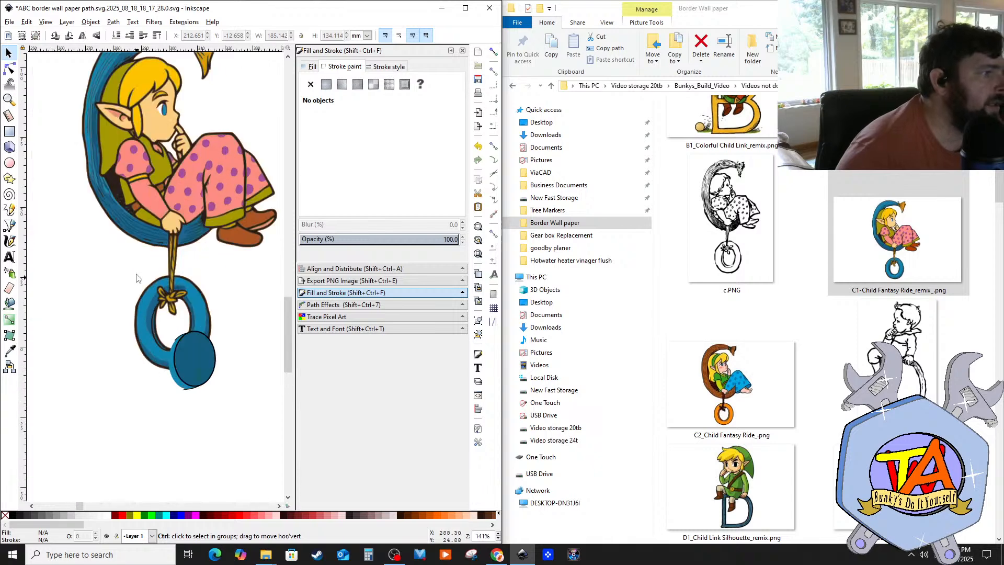
drag(170, 321, 225, 345)
click(199, 364)
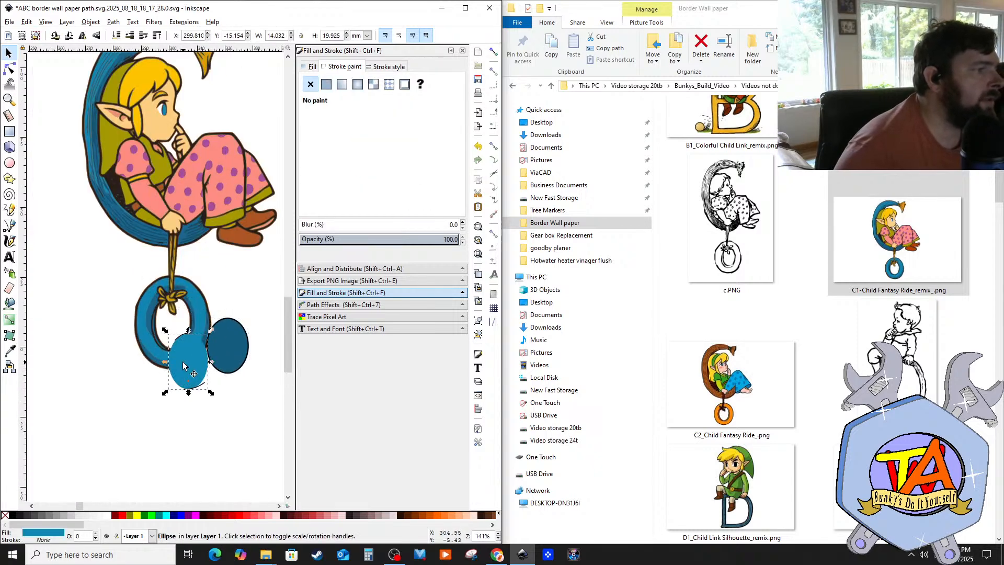
key(Delete)
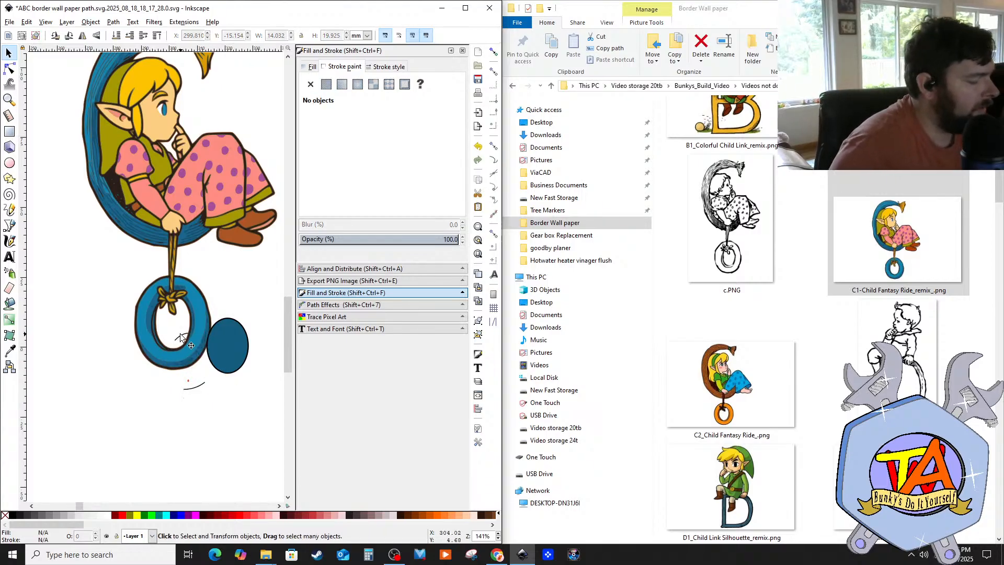
key(ctrl+z)
mouse_move(184, 357)
mouse_down()
mouse_move(168, 323)
mouse_move(175, 400)
mouse_move(155, 407)
mouse_up()
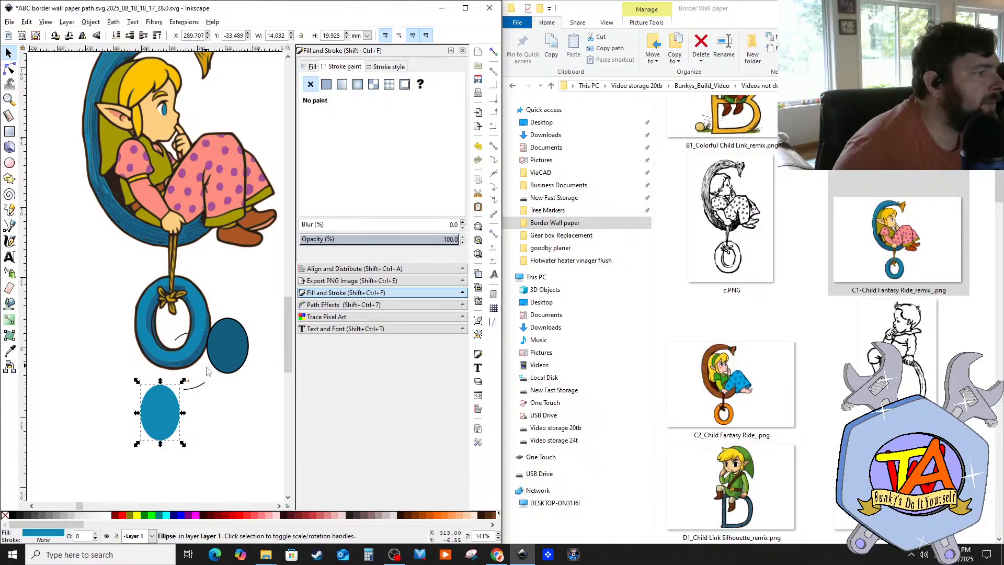
drag(200, 384, 174, 437)
key(ctrl+z)
key(ctrl+z)
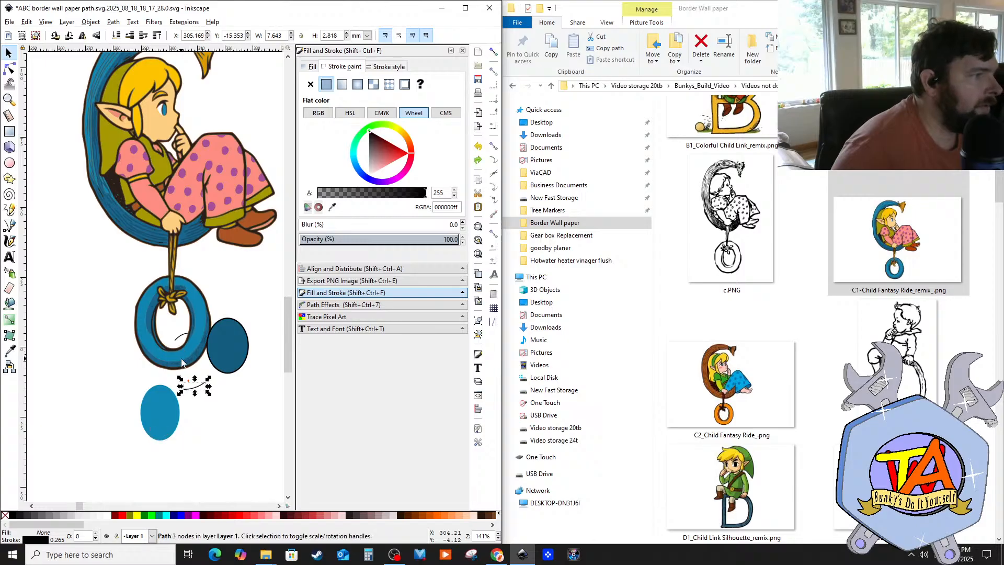
key(ctrl+z)
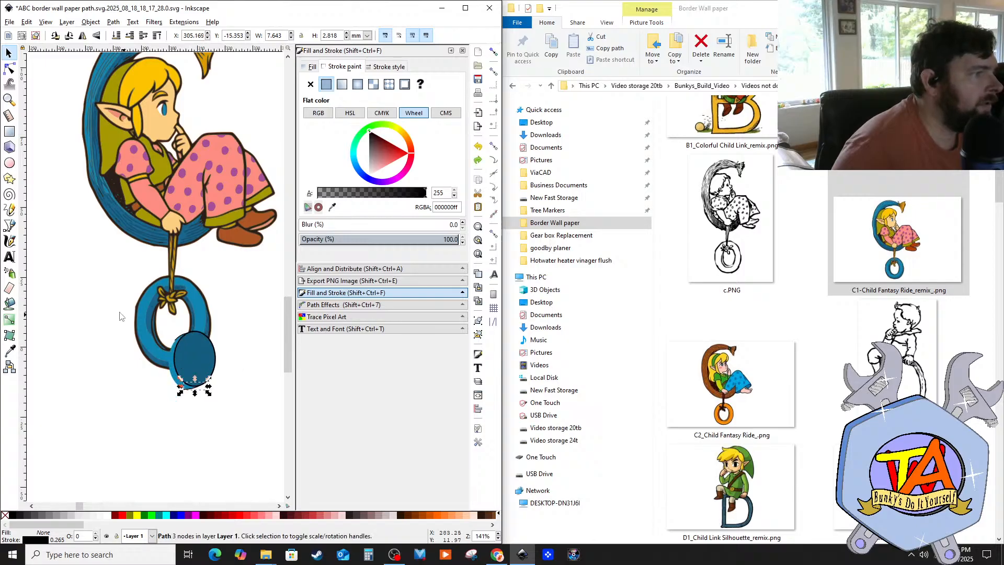
Step: Move the loose ovals and arc paths covering the hanging ring together to the empty area below it
drag(52, 310, 221, 410)
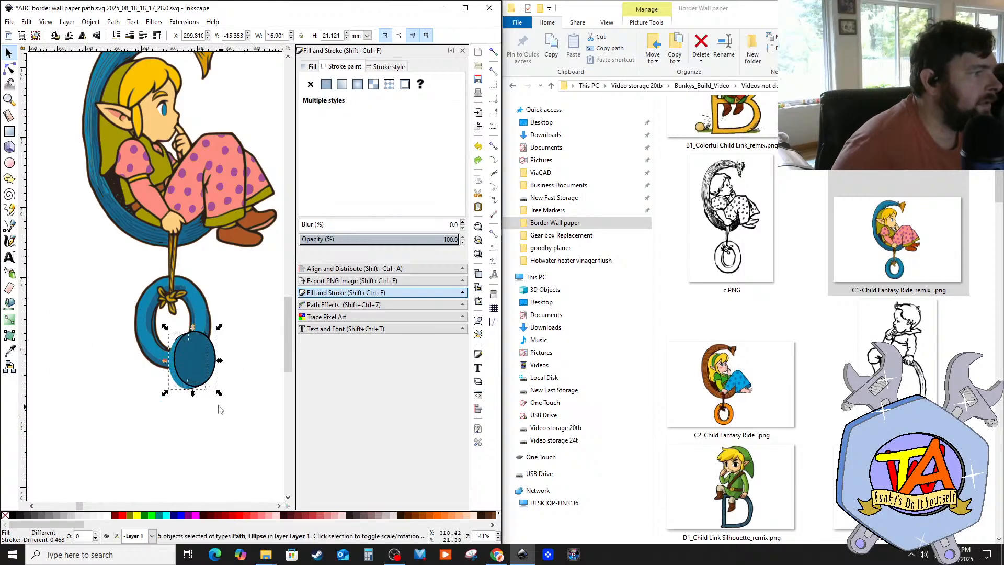
drag(193, 378, 187, 450)
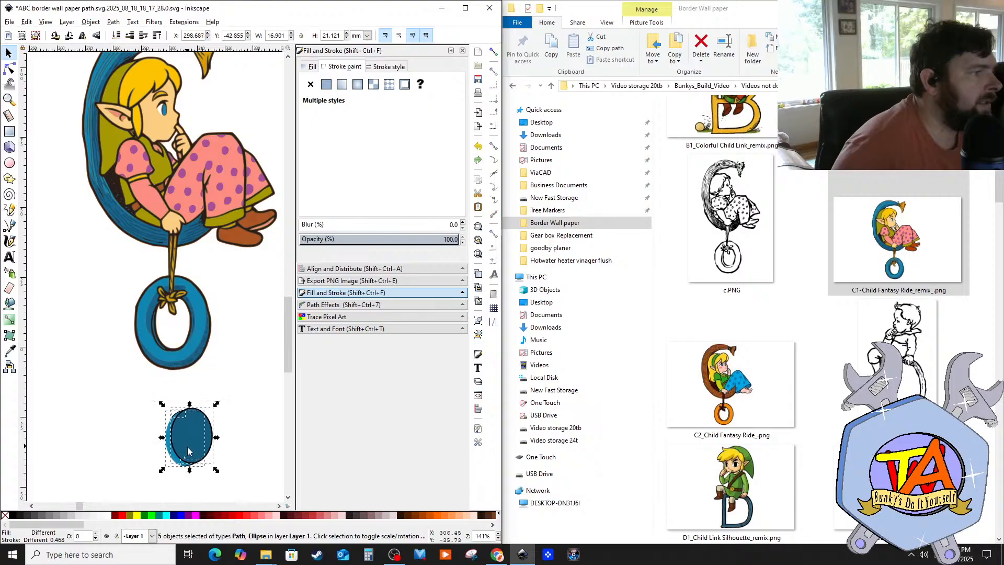
click(238, 373)
Step: Try a bucket fill on the ring's light blue band, recolour it light pink, and undo the fill
scroll(190, 344, right, 3)
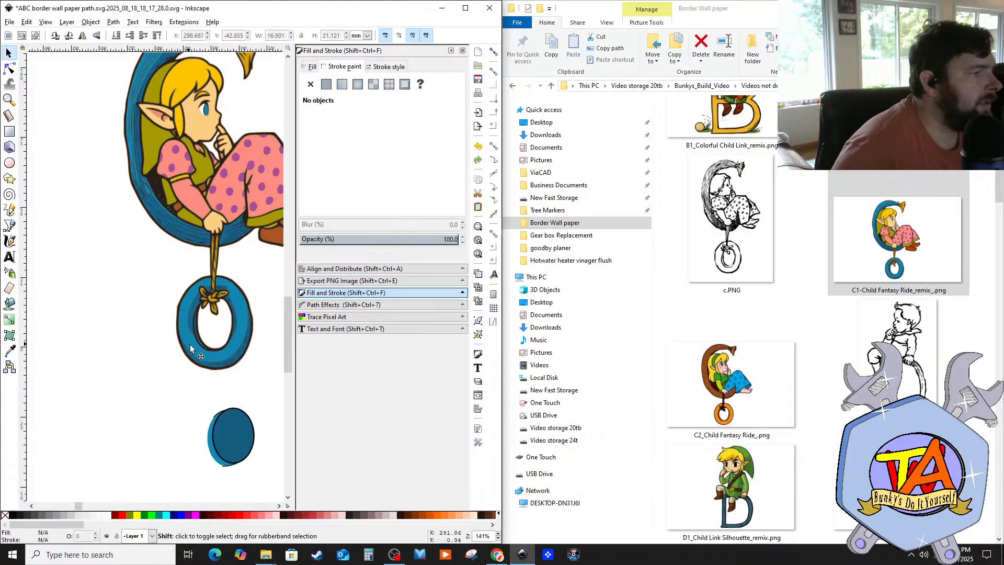
scroll(151, 338, down, 3)
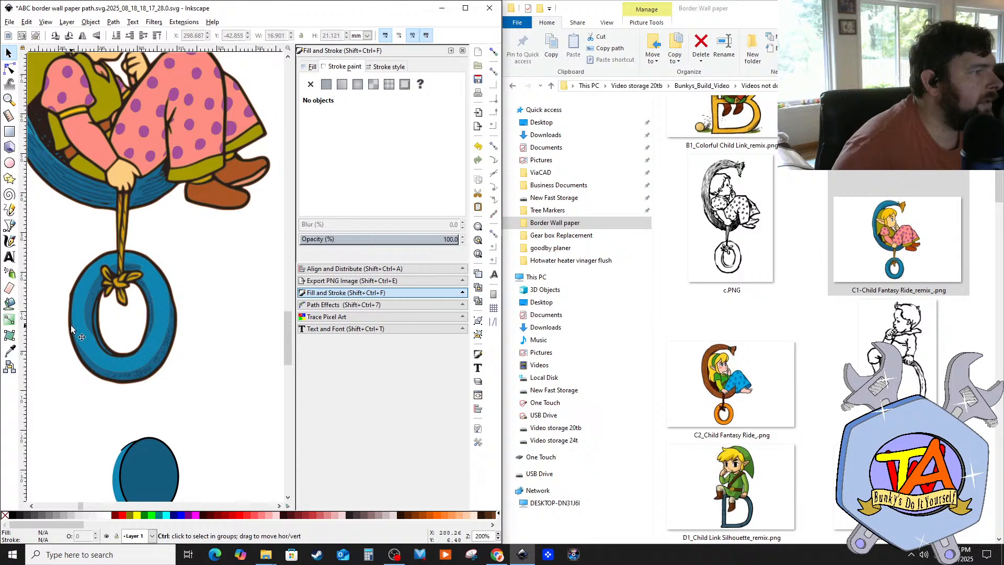
ctrl+scroll(73, 326, up, 2)
scroll(73, 325, up, 1)
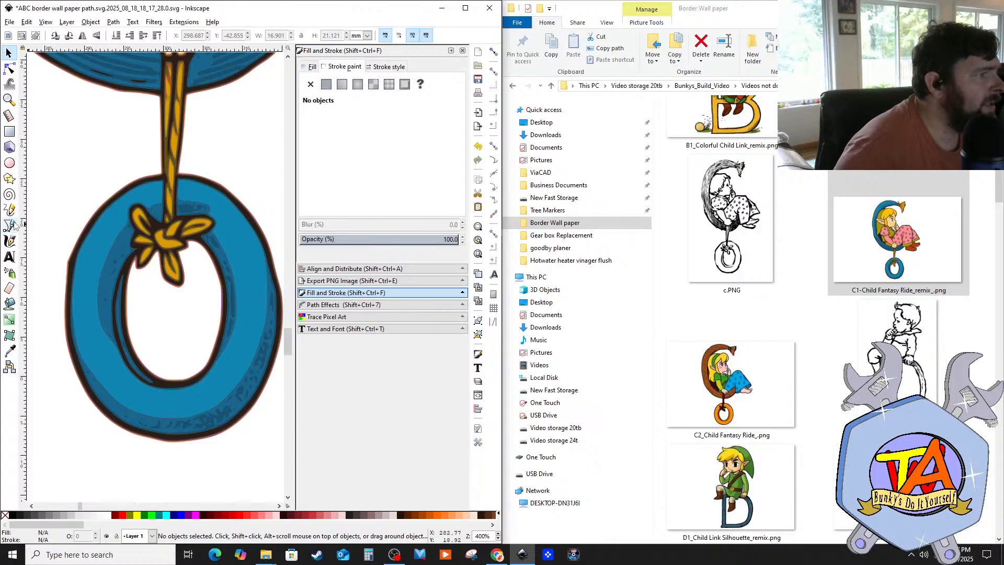
click(10, 303)
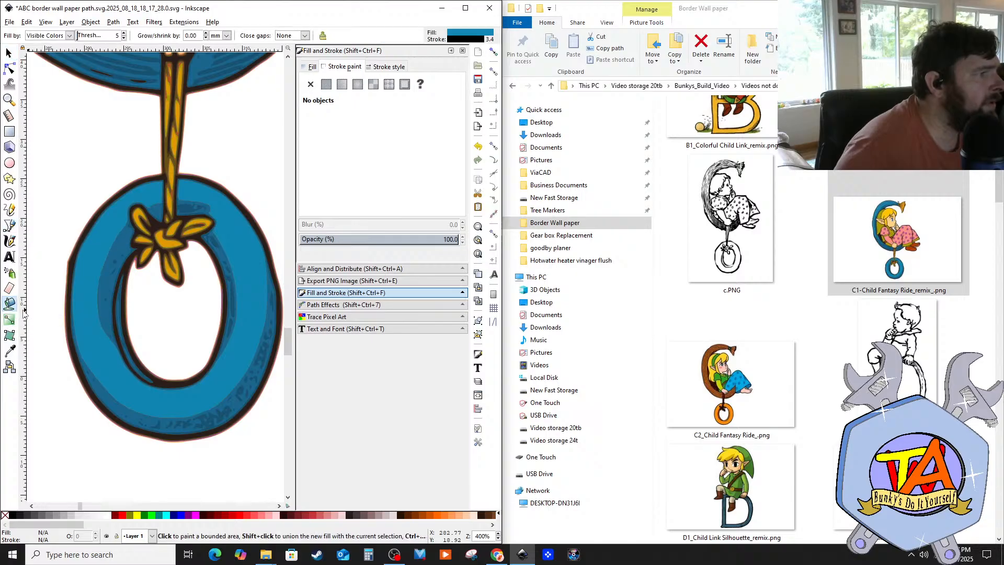
click(91, 303)
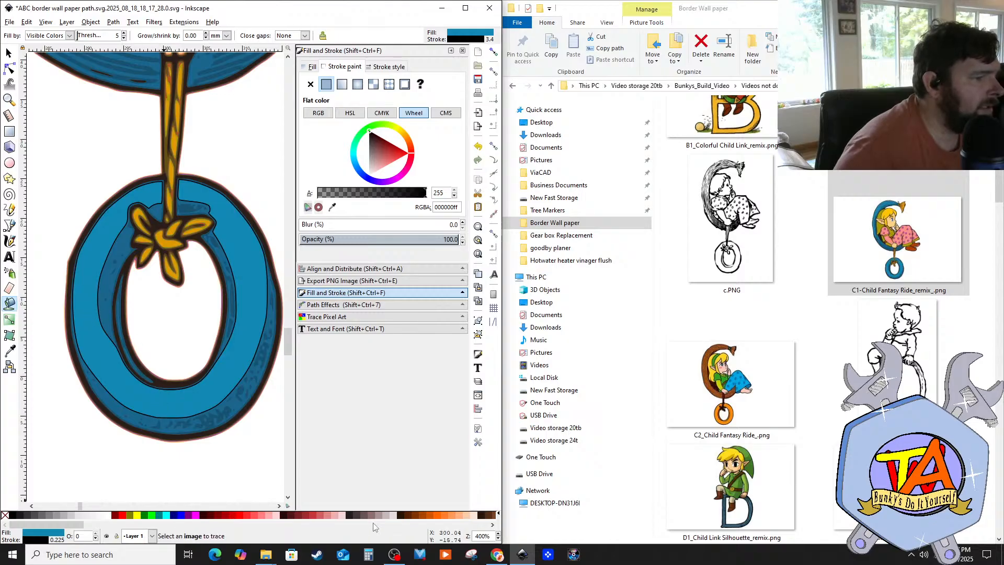
click(492, 524)
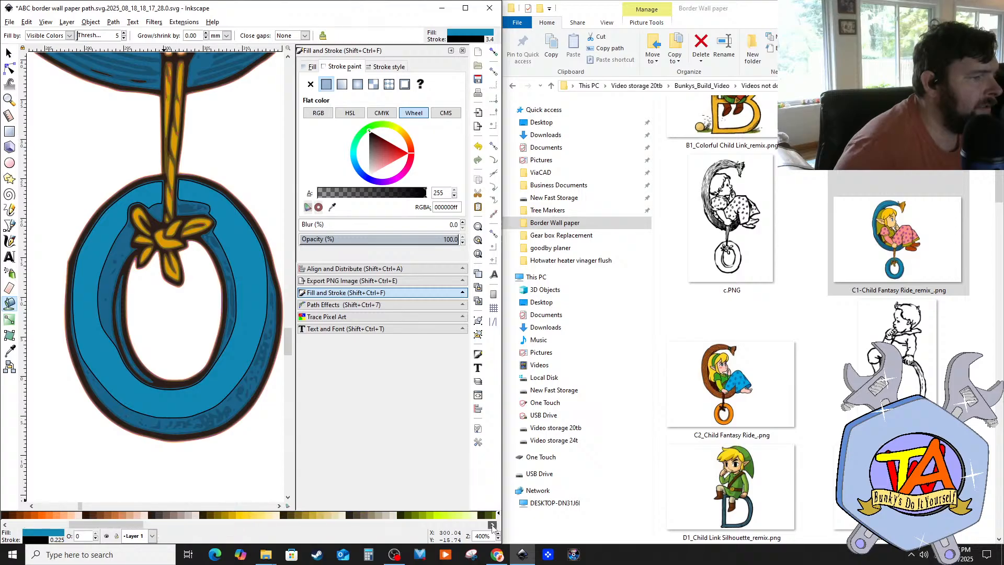
click(492, 525)
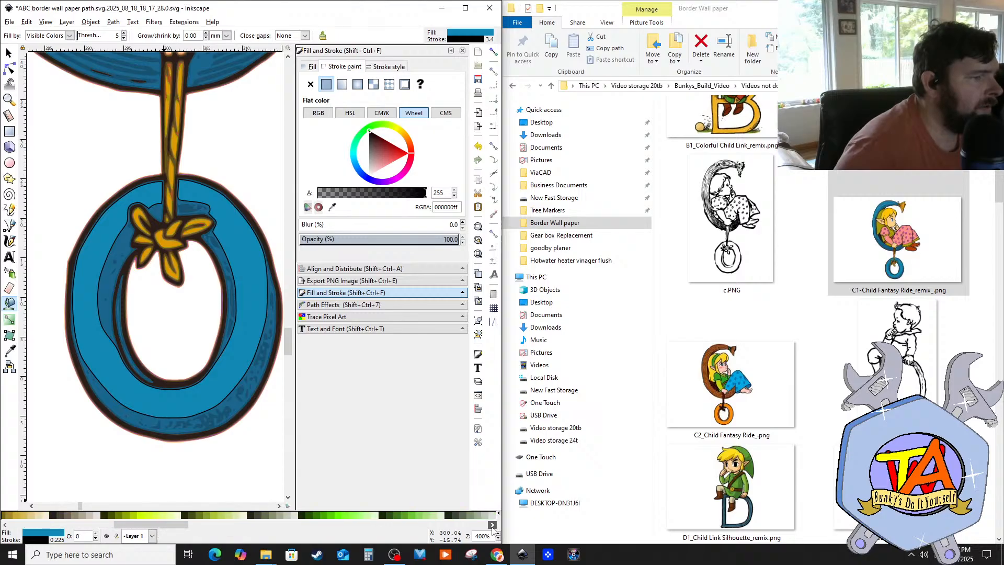
click(492, 525)
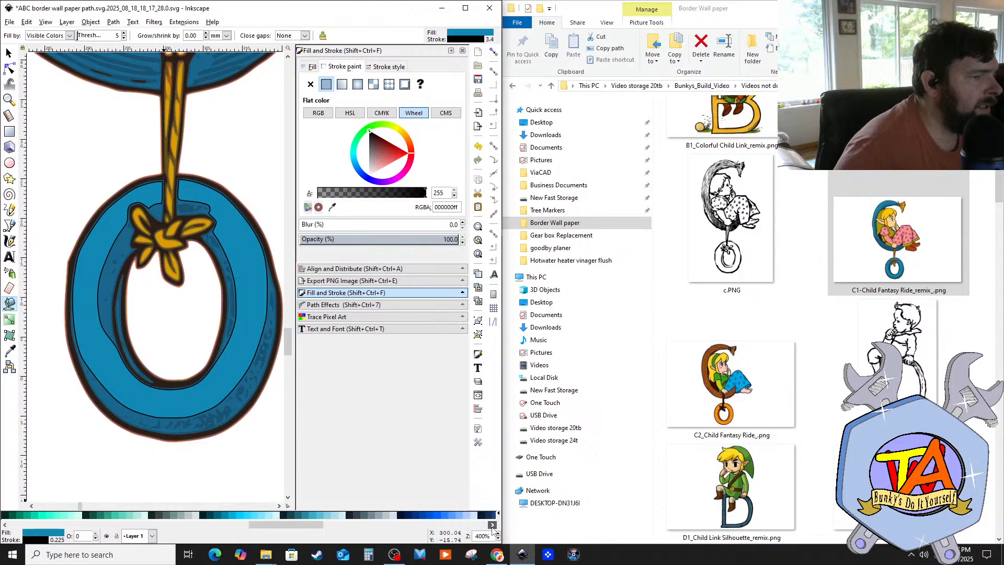
click(493, 524)
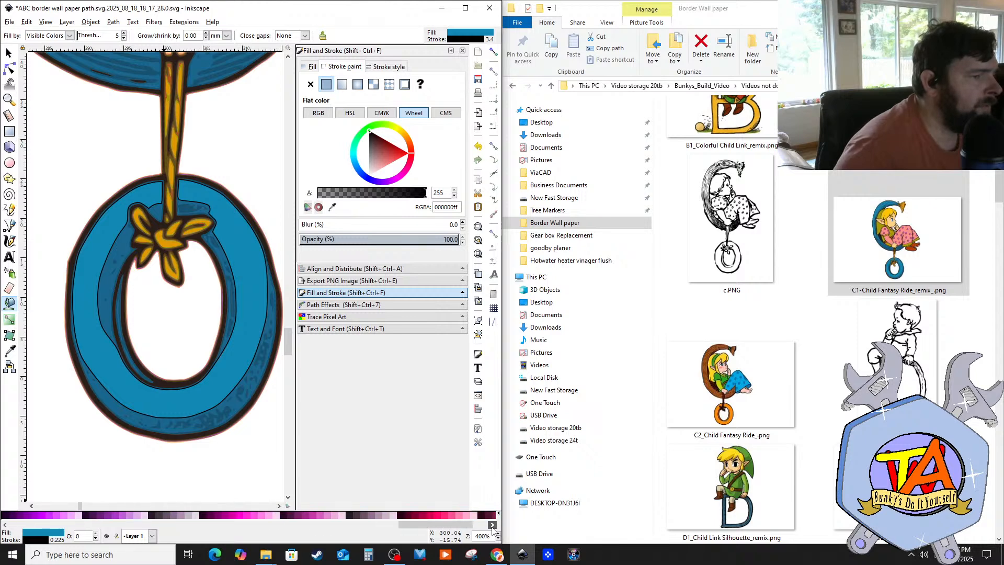
click(492, 525)
click(414, 517)
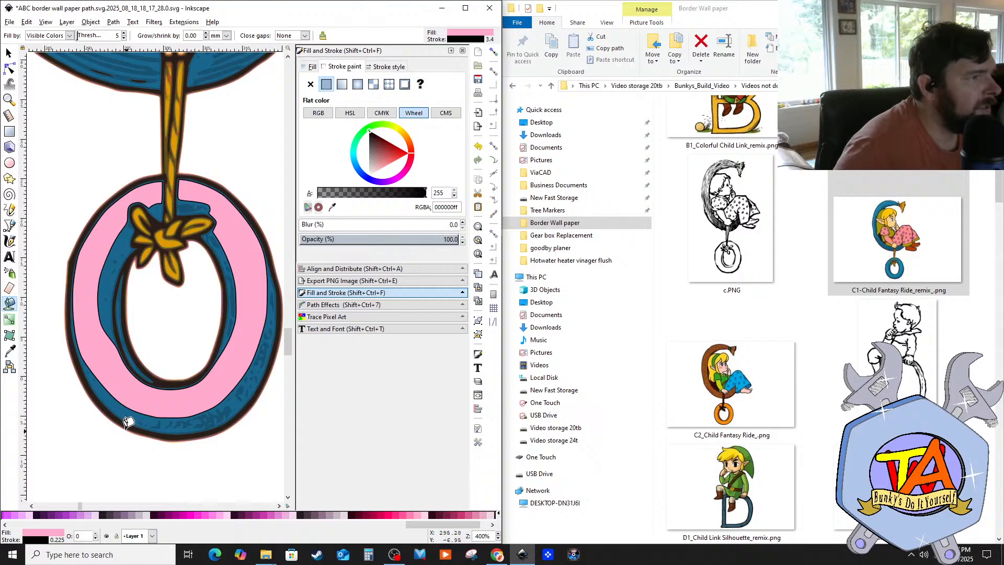
key(ctrl+z)
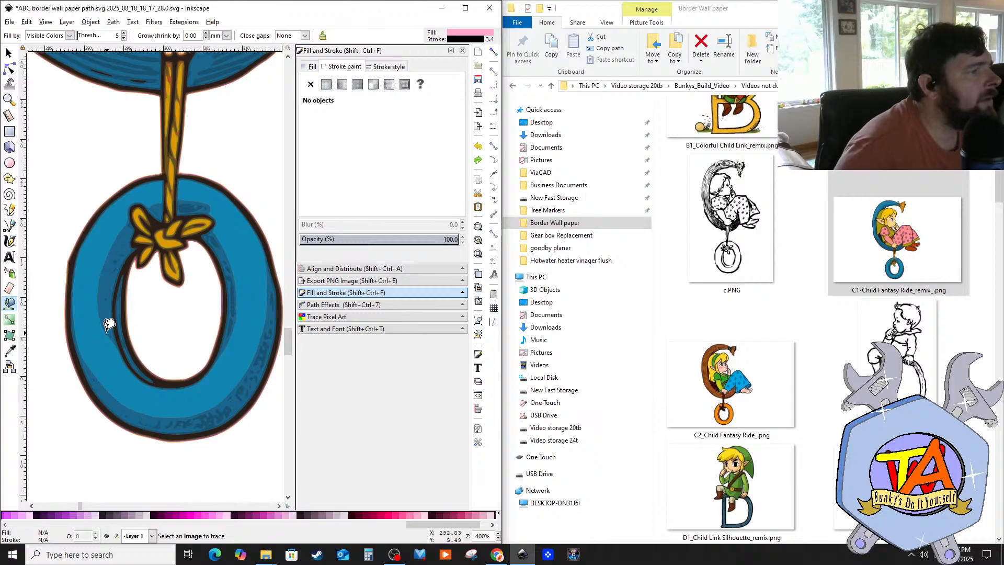
Step: Draw an ellipse with radii of about 14.4 by 17.3 mm around the loose ovals and lower it to the bottom
ctrl+scroll(105, 320, down, 4)
ctrl+scroll(126, 454, up, 2)
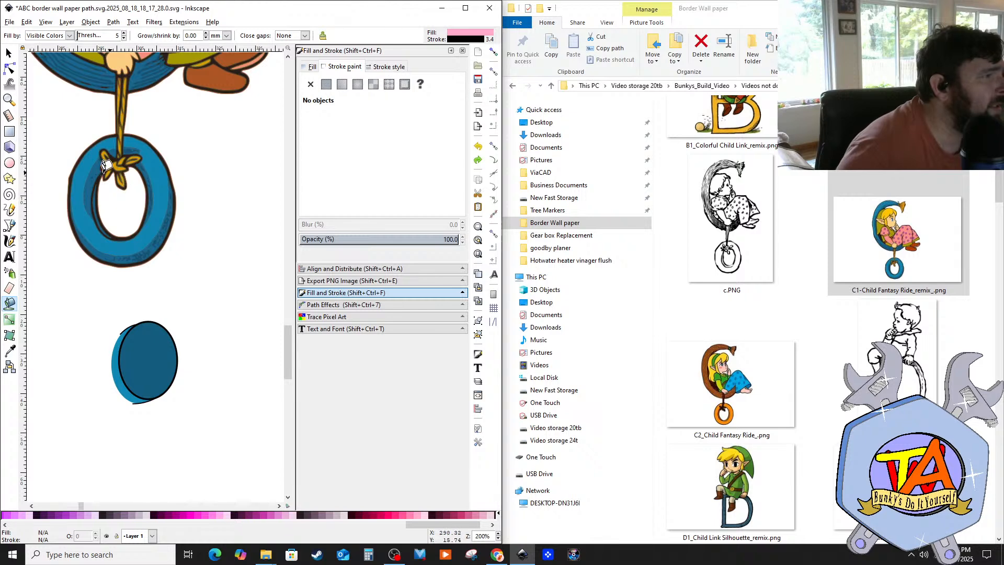
click(9, 162)
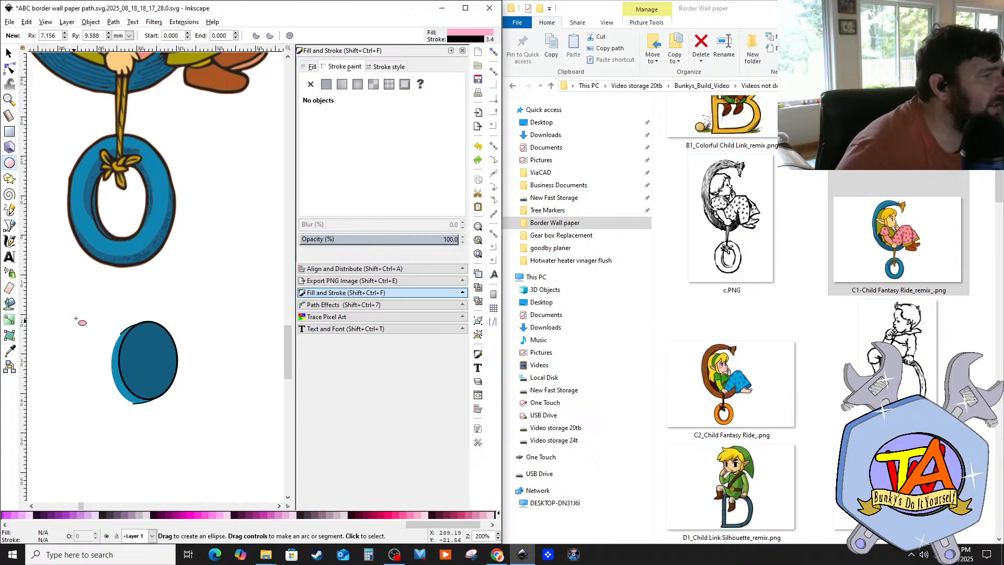
drag(89, 295, 203, 432)
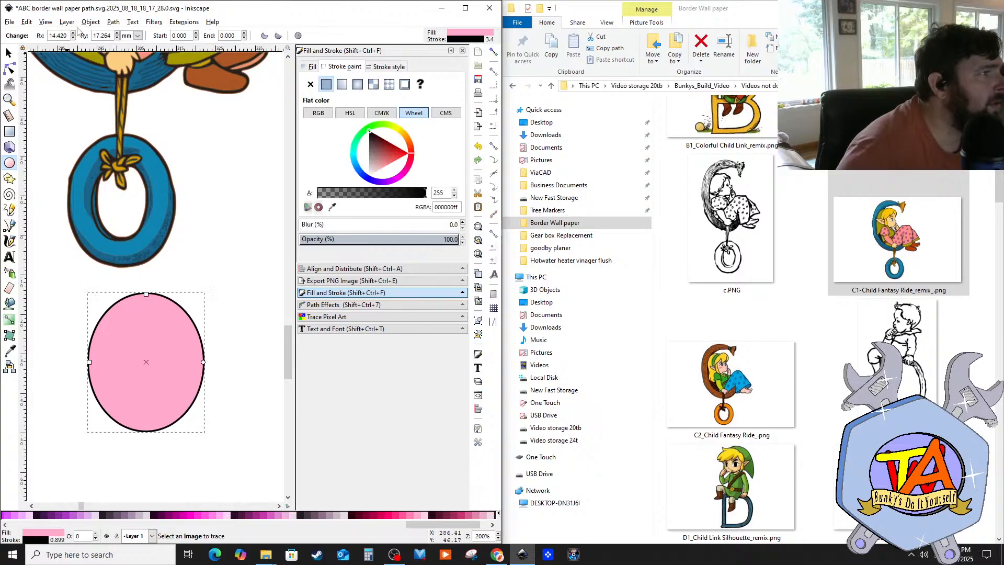
click(91, 22)
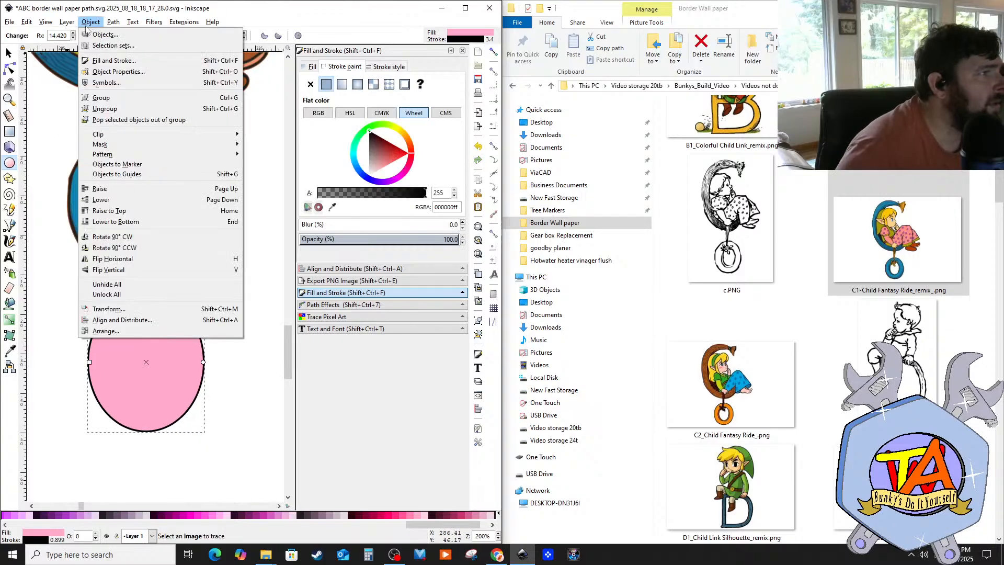
click(104, 221)
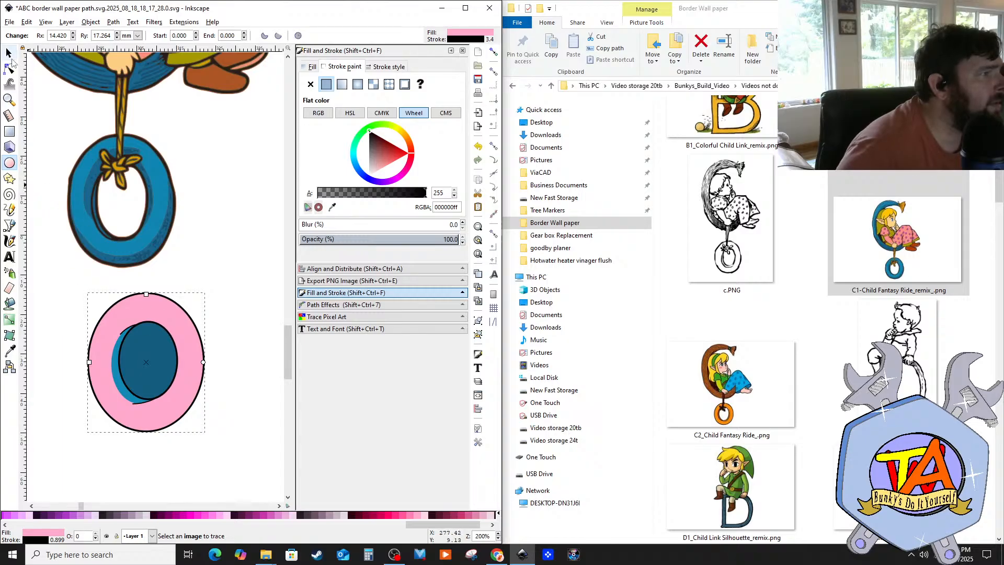
Step: Nudge the large pink ellipse slightly left so it sits better around the blue ovals
click(8, 53)
drag(99, 343, 95, 343)
scroll(130, 301, up, 3)
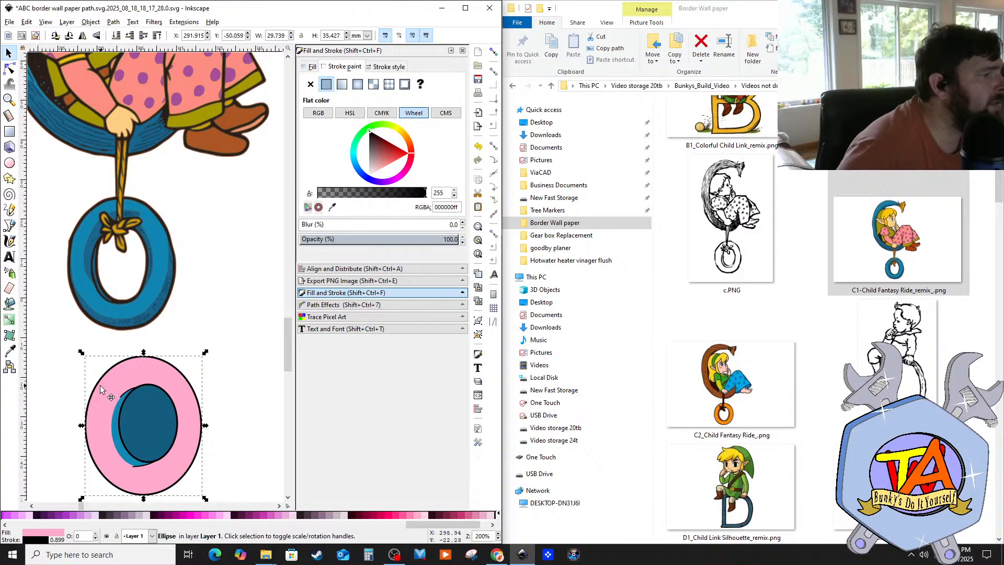
key(Left)
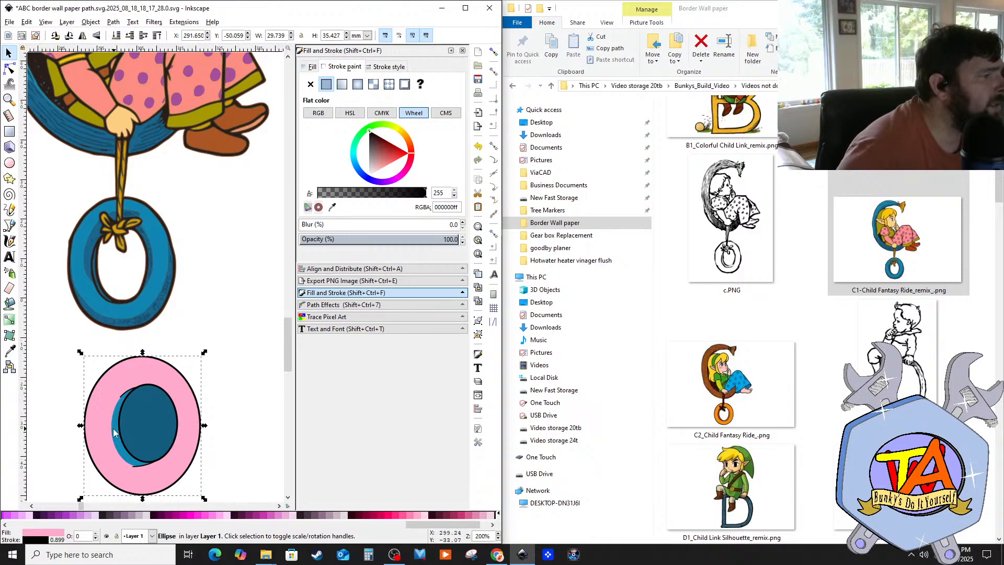
Step: Give the light blue oval inside the pink ellipse a flat black stroke
click(114, 432)
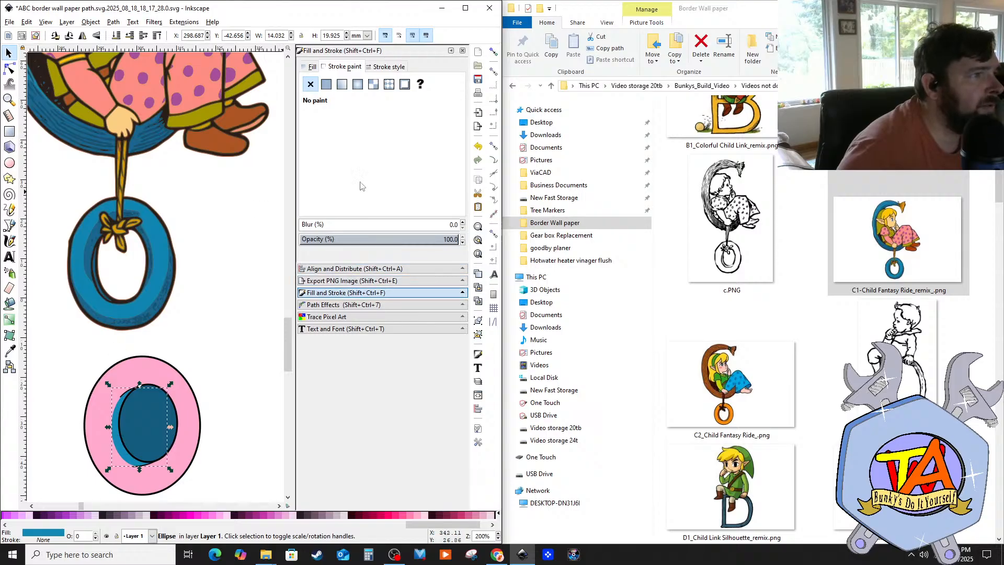
click(326, 84)
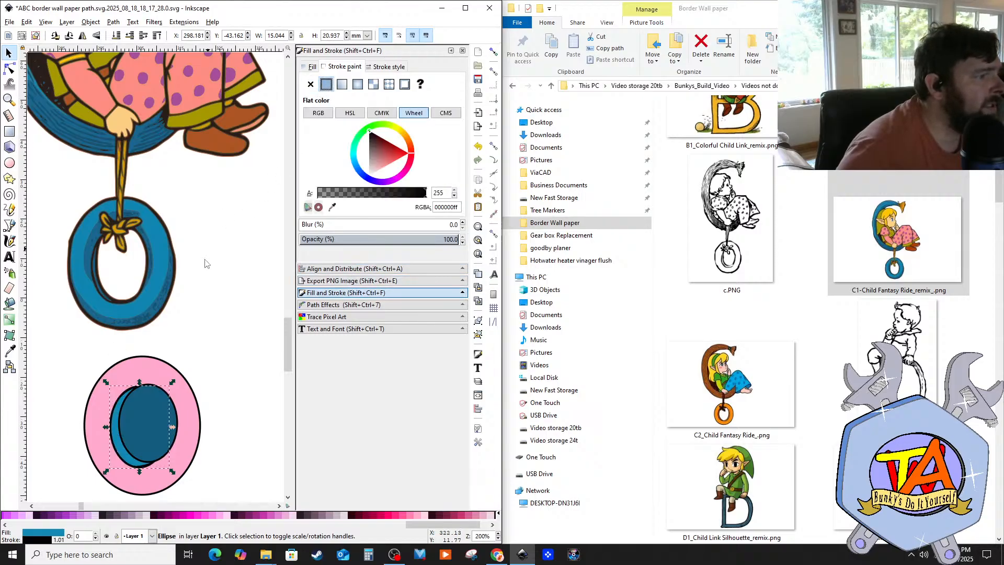
click(214, 291)
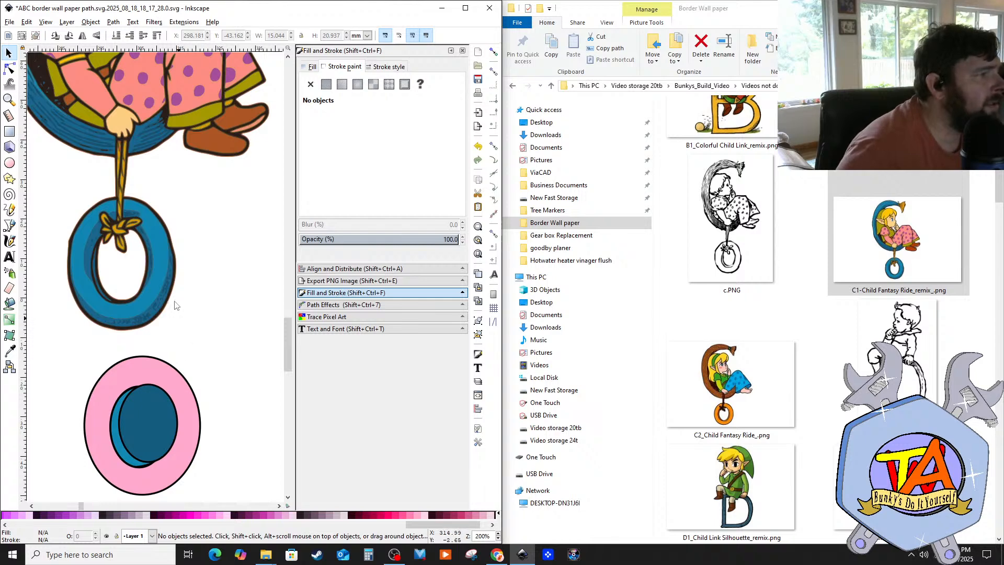
scroll(58, 232, up, 1)
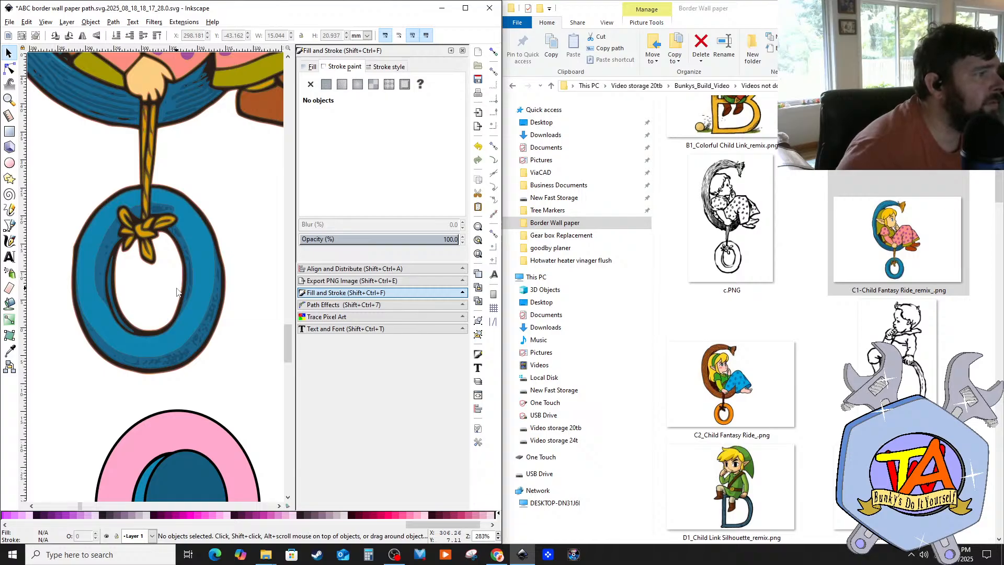
Step: Fill the front dark blue oval with the salmon pink sampled from the girl's dress
scroll(177, 265, down, 3)
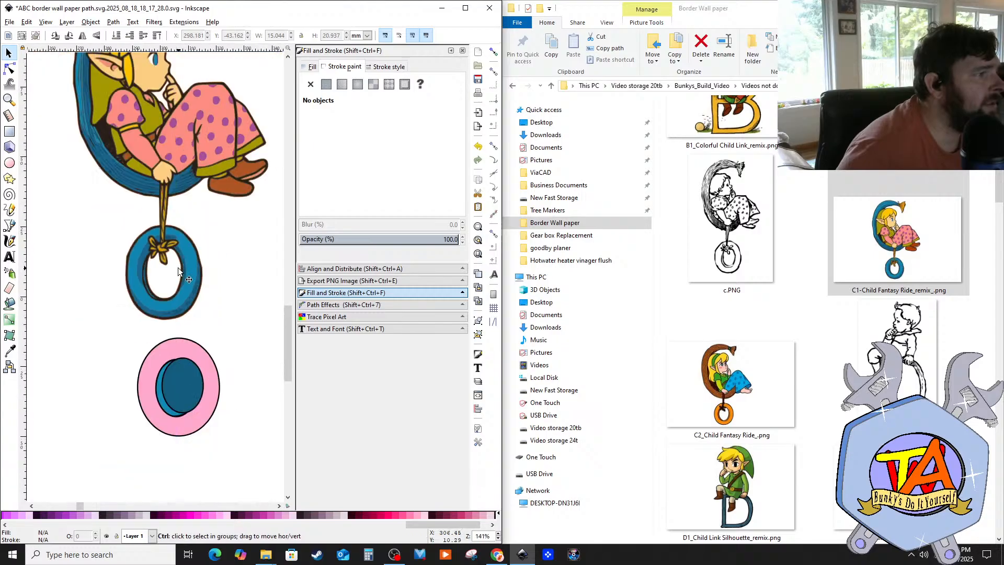
scroll(178, 268, up, 2)
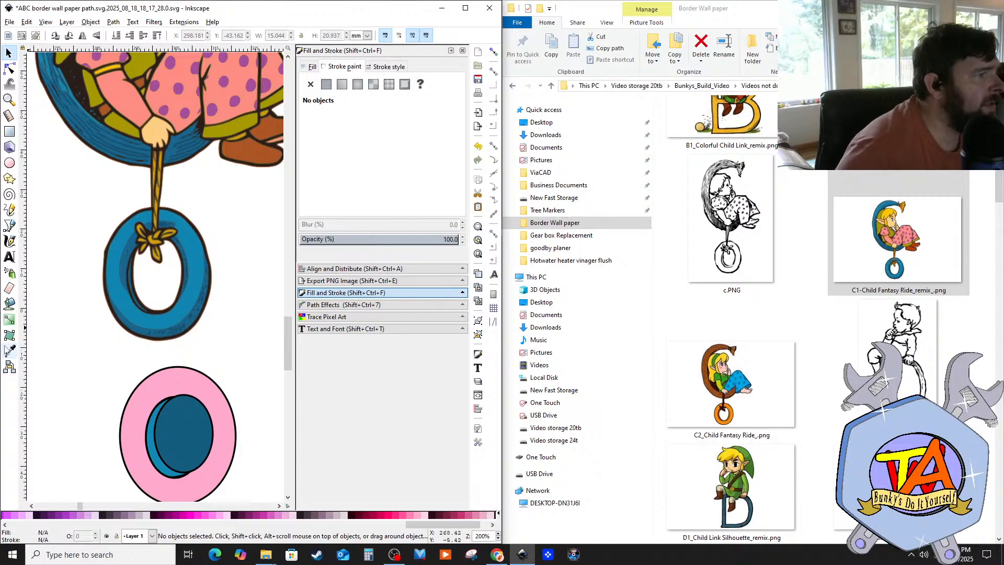
click(9, 351)
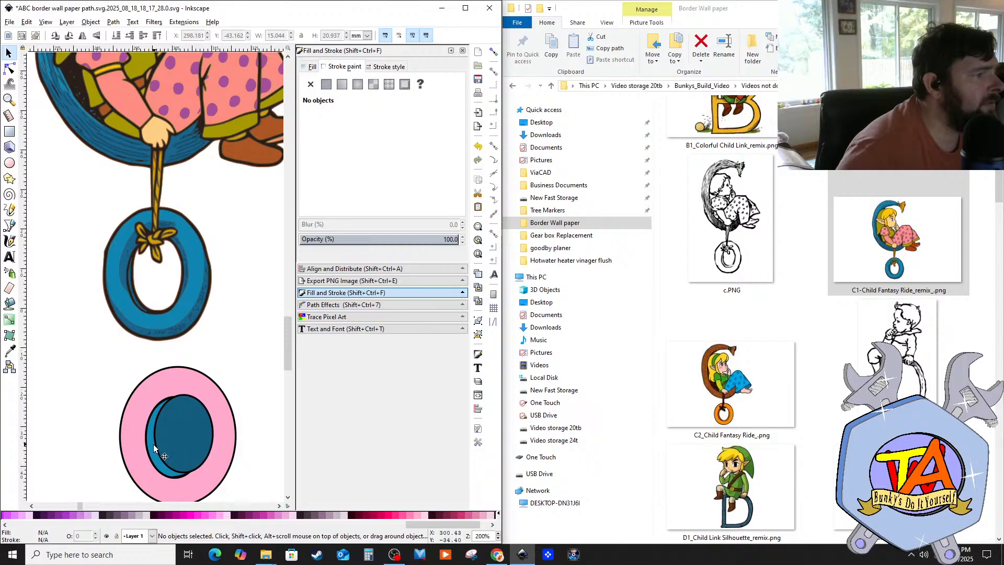
click(151, 446)
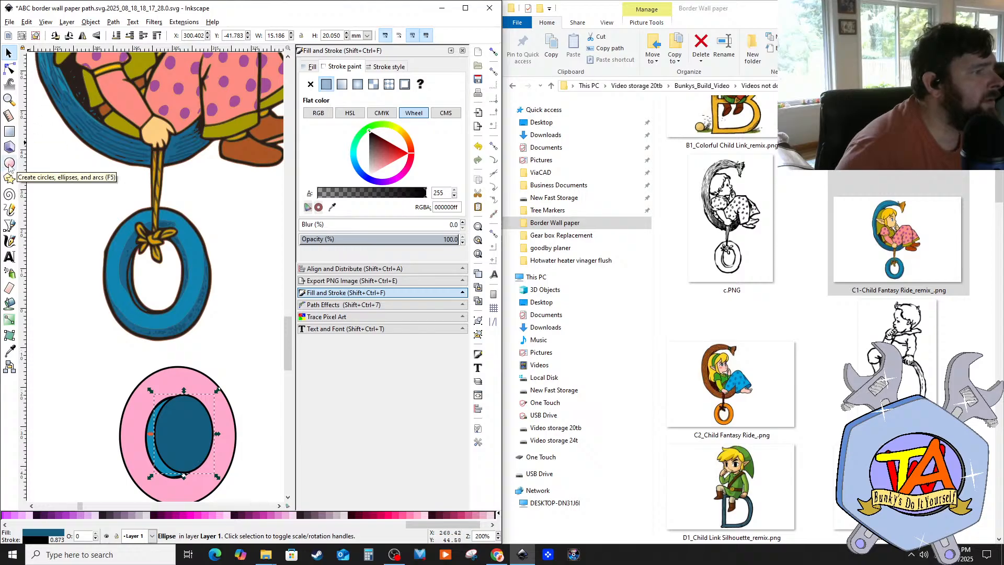
click(10, 351)
click(178, 103)
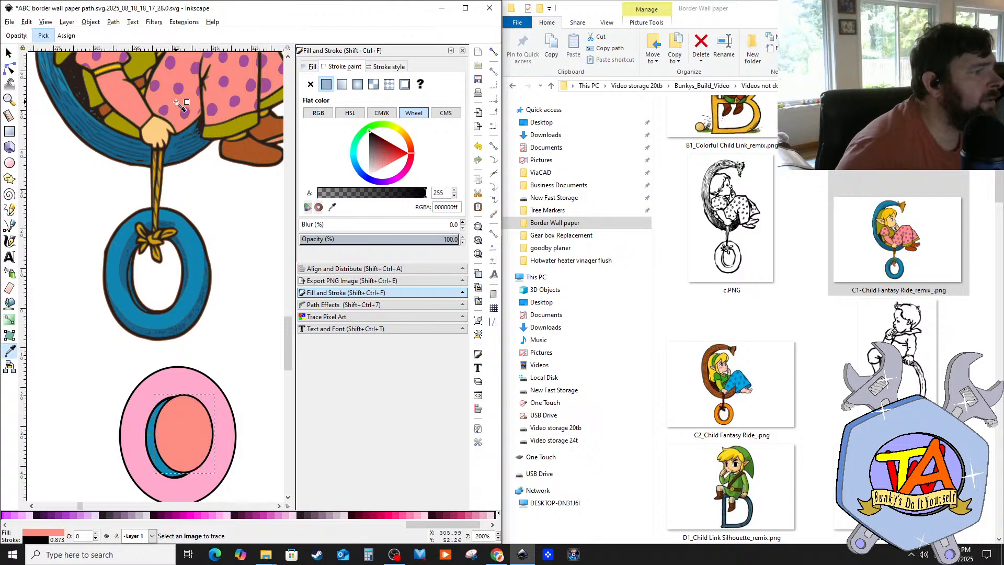
Step: Recolour the large outer ellipse with the same salmon pink sampled from the dress
click(8, 53)
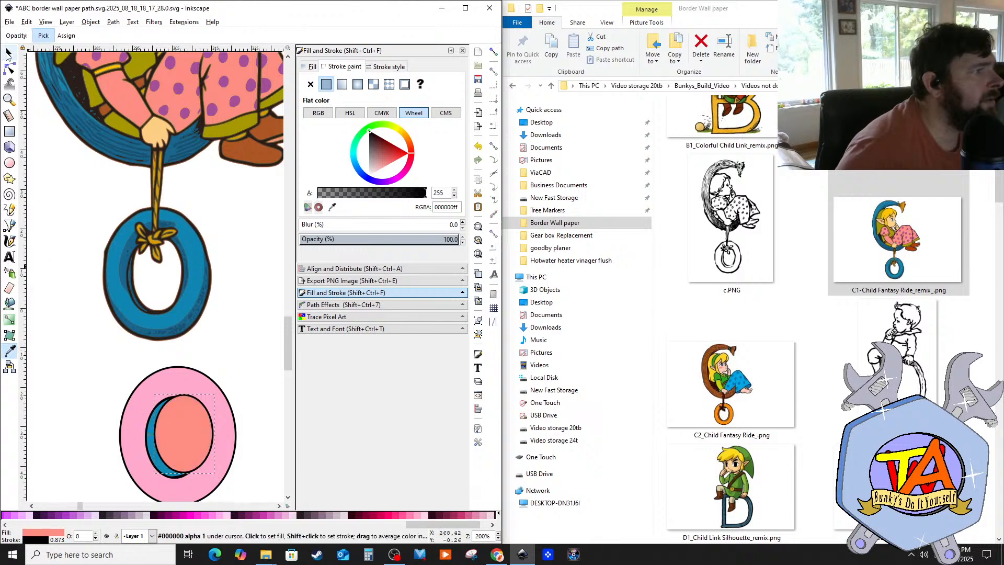
click(131, 419)
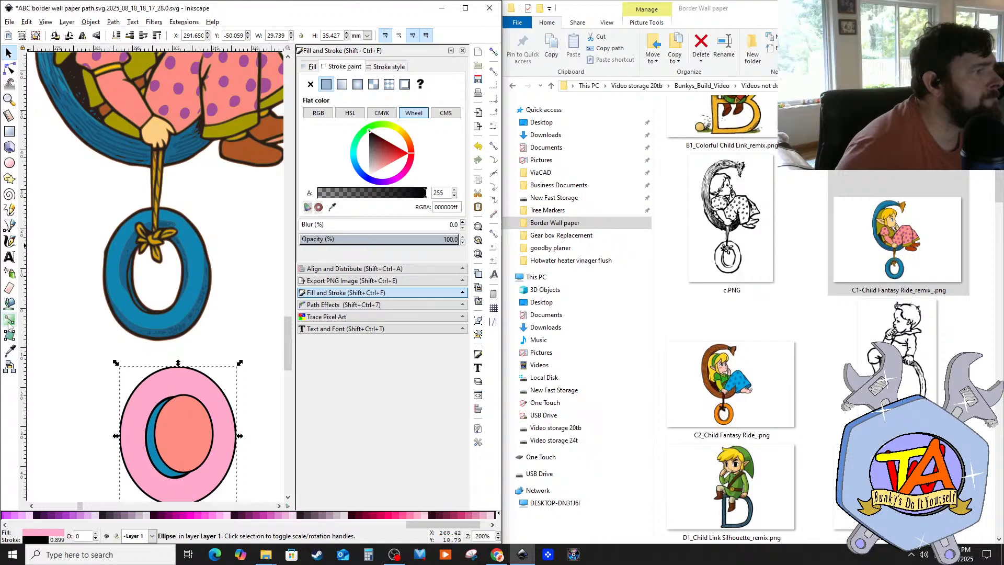
click(11, 305)
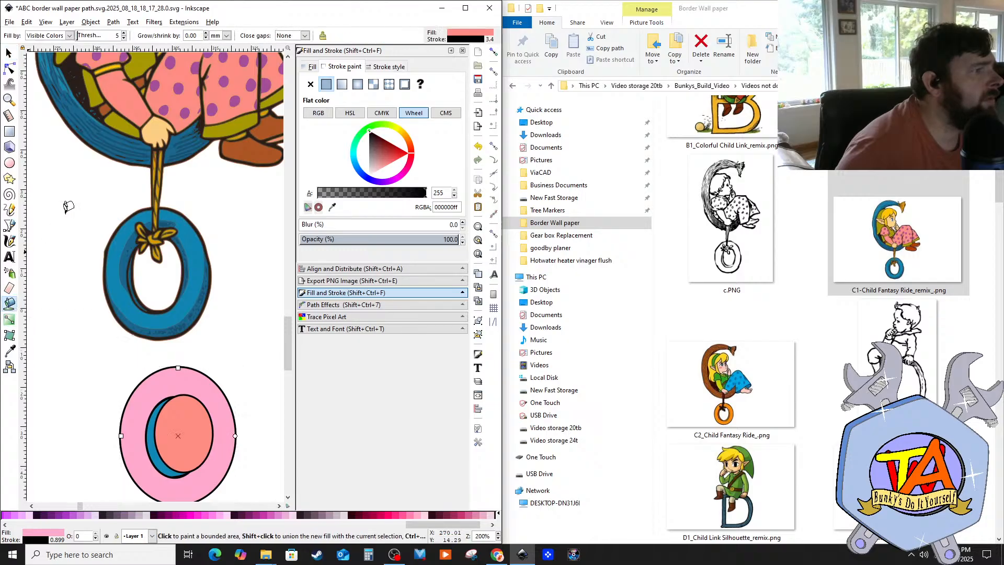
click(9, 350)
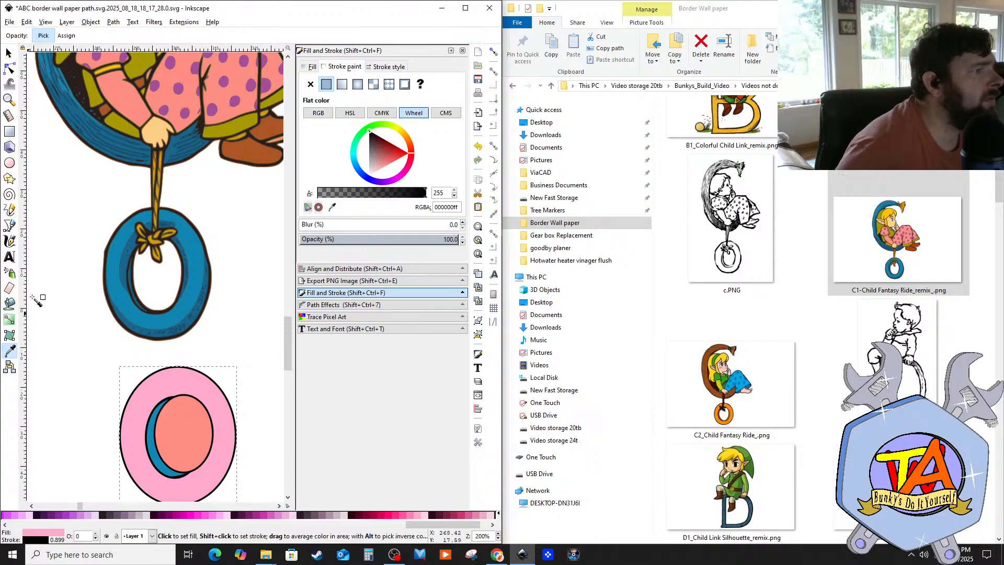
click(179, 89)
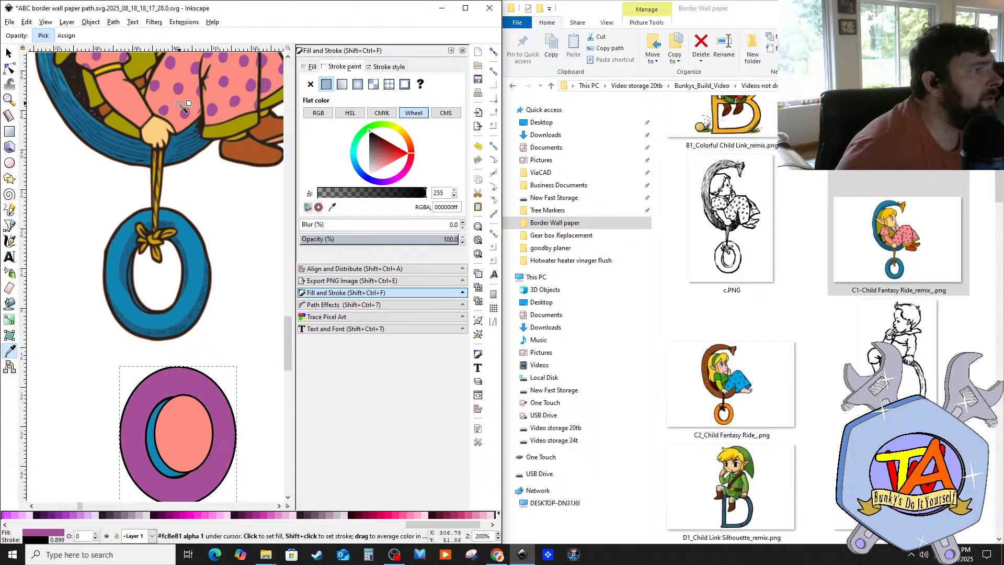
click(177, 102)
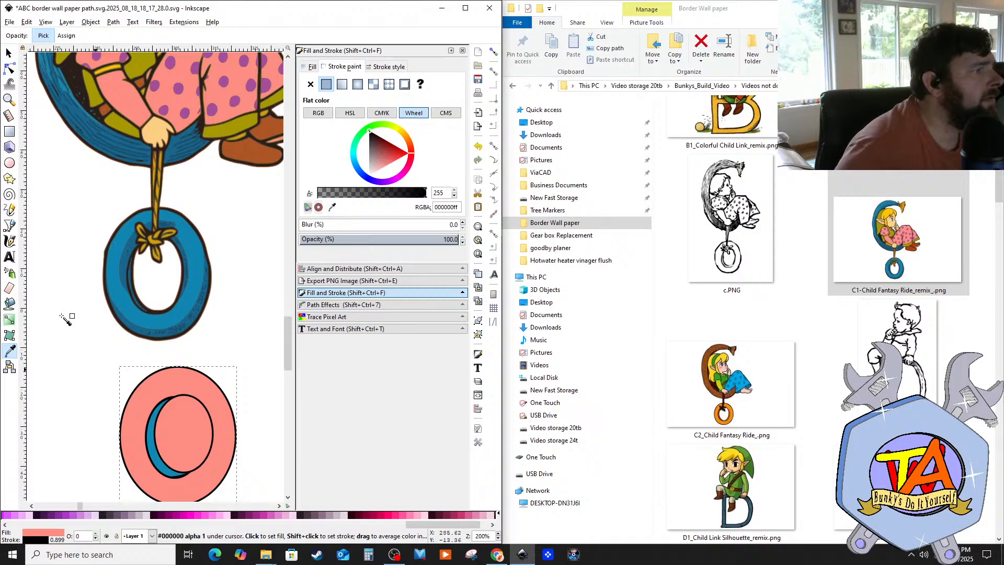
Step: Select the blue oval behind the front oval and fill it with the purple of the dress's polka dots
click(9, 53)
click(160, 460)
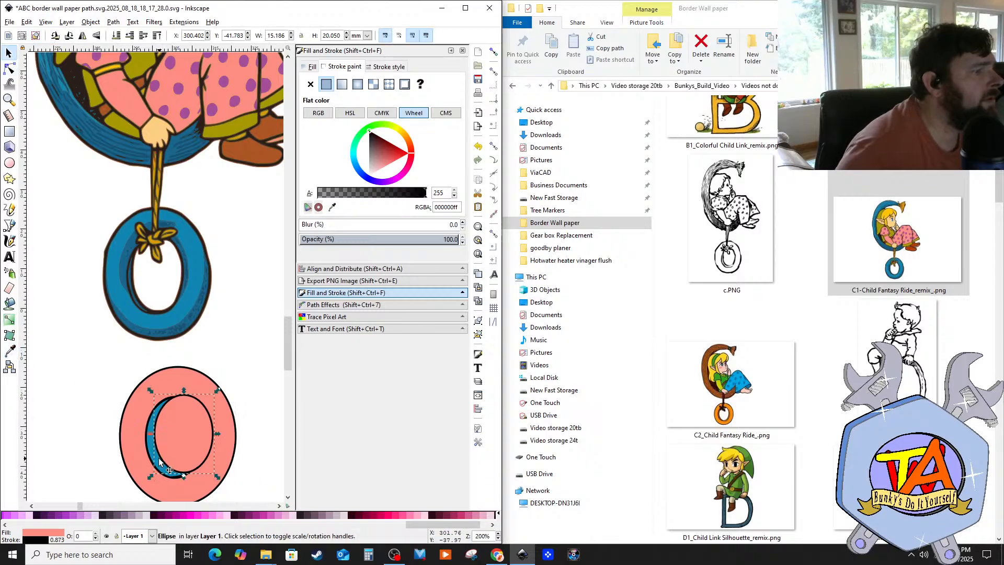
alt+click(148, 444)
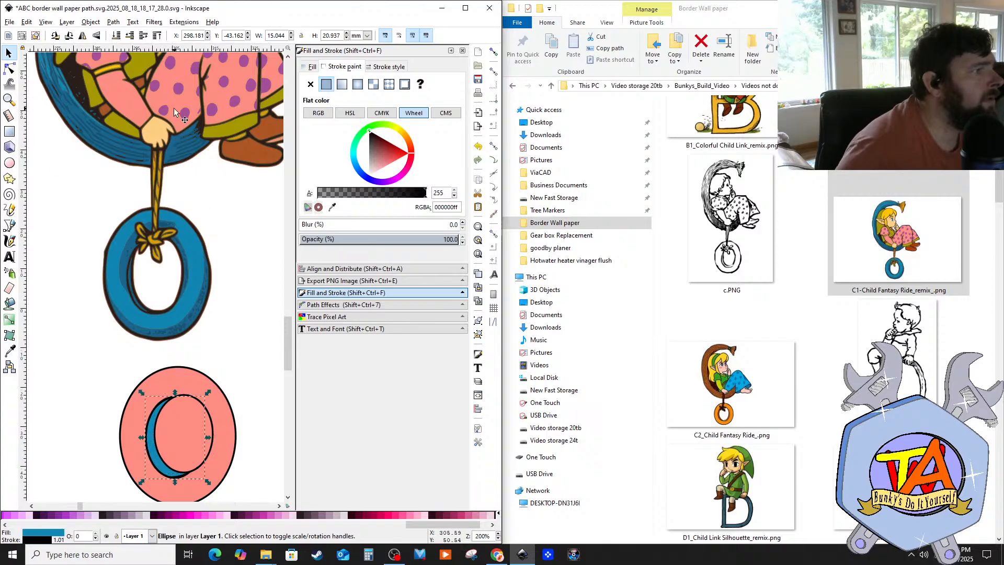
click(9, 351)
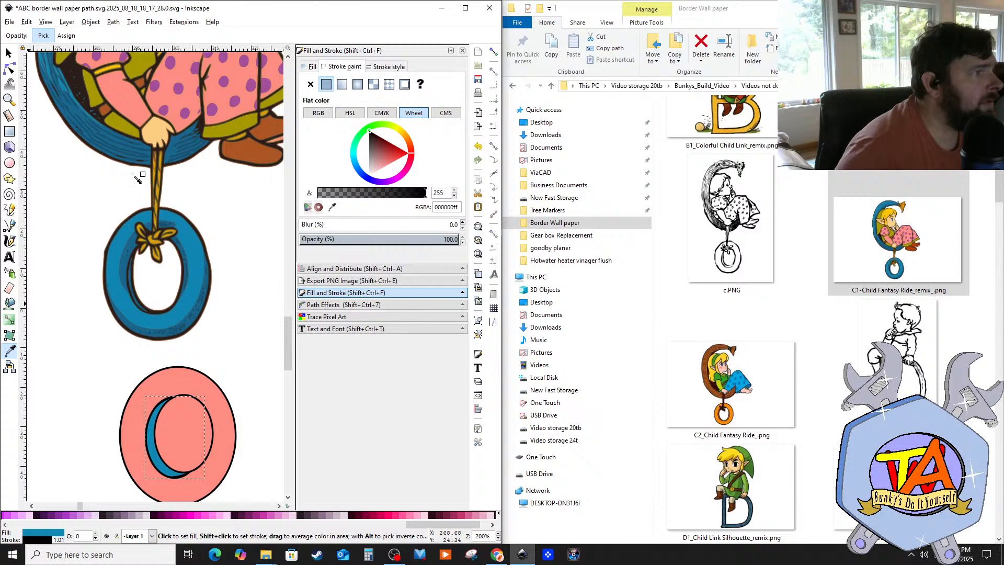
click(163, 109)
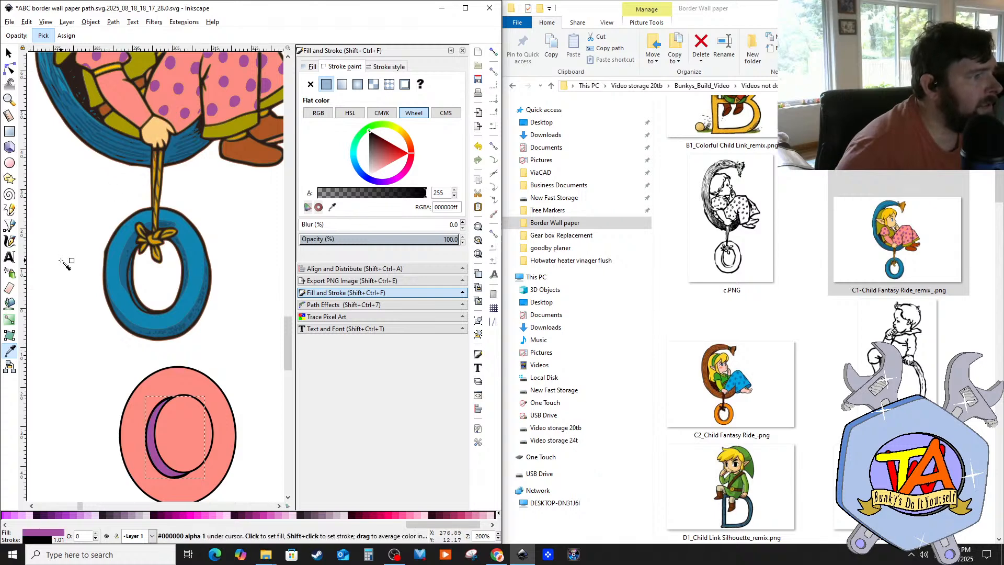
click(9, 53)
Step: Compare the recoloured ovals with the traced blue ring and the girl's dotted dress and sleeve
scroll(159, 272, up, 4)
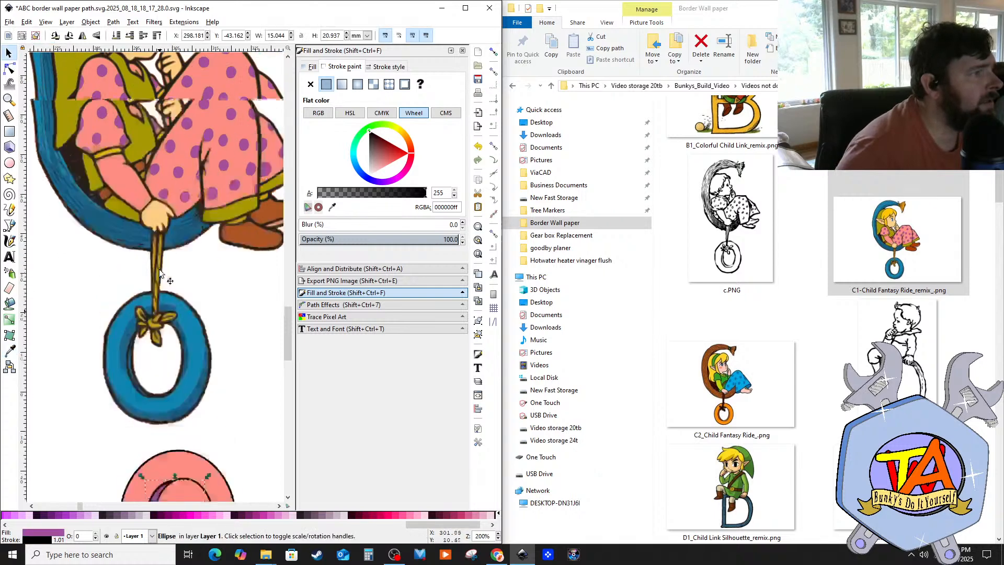
scroll(160, 272, up, 2)
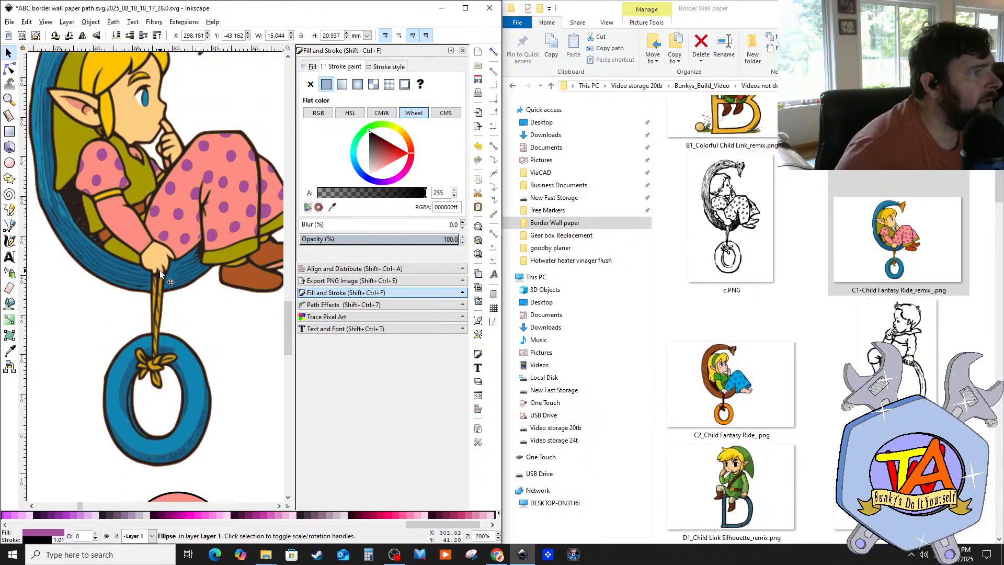
scroll(159, 269, down, 10)
scroll(159, 271, up, 6)
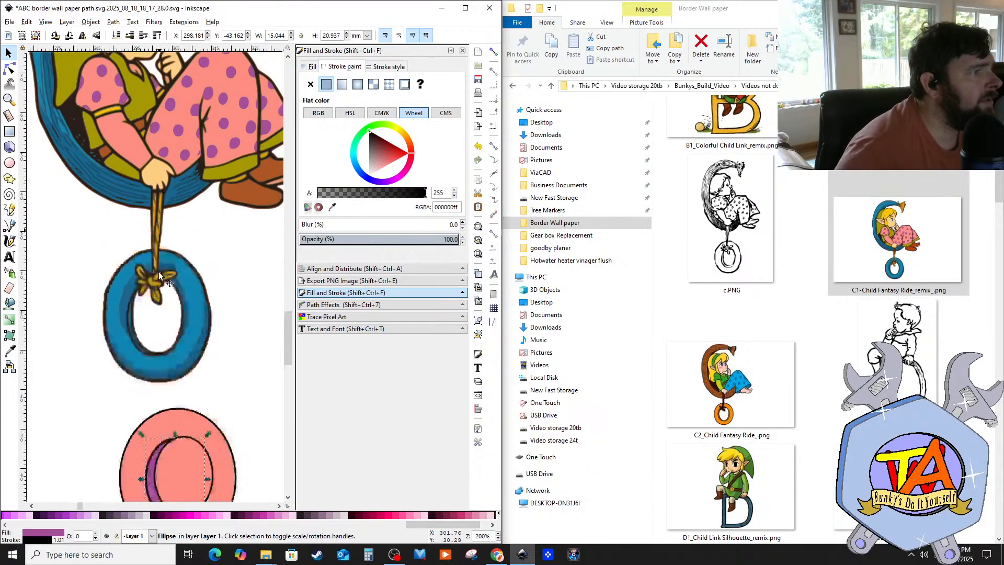
scroll(159, 272, down, 2)
scroll(159, 271, up, 2)
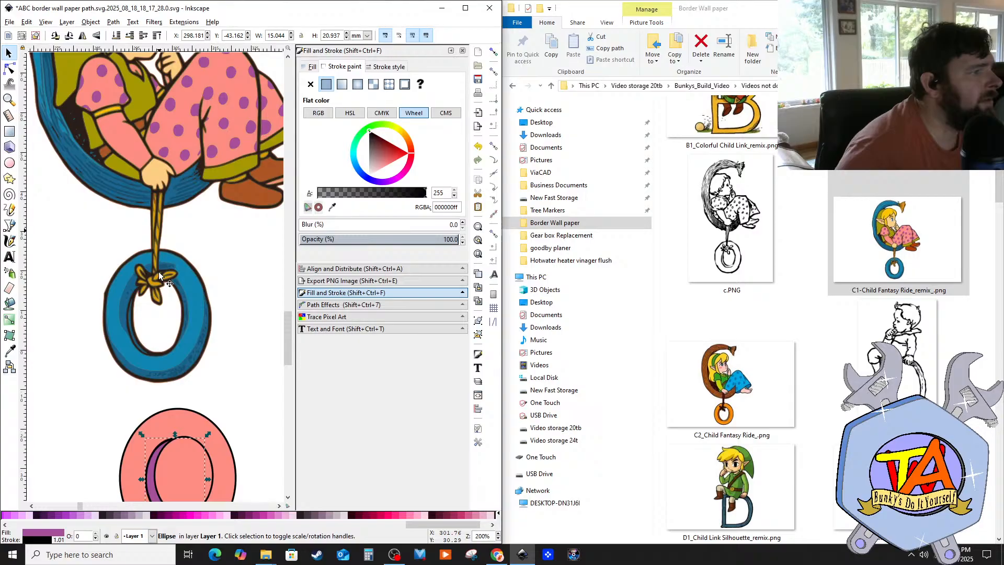
scroll(158, 271, up, 4)
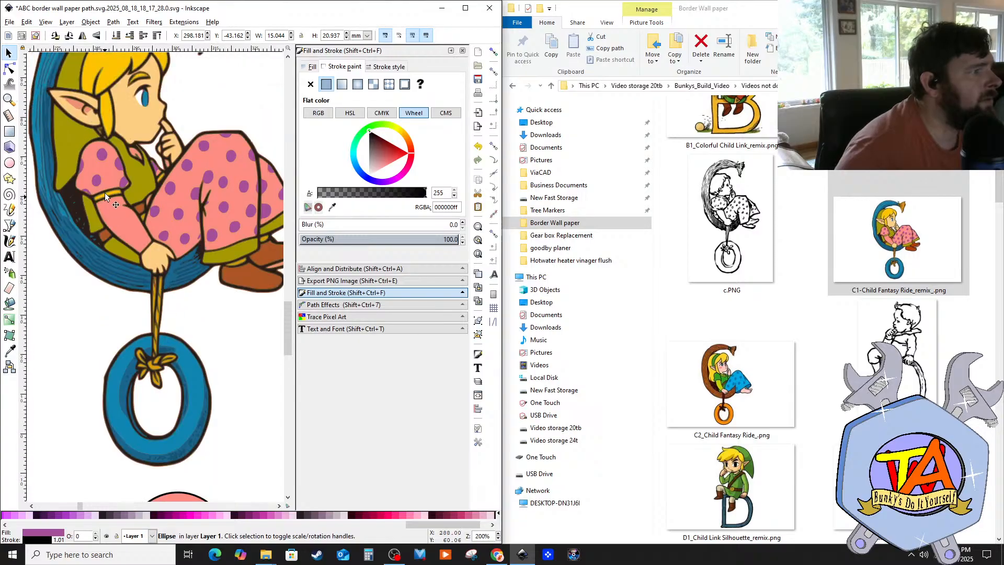
scroll(82, 202, down, 2)
scroll(119, 254, down, 6)
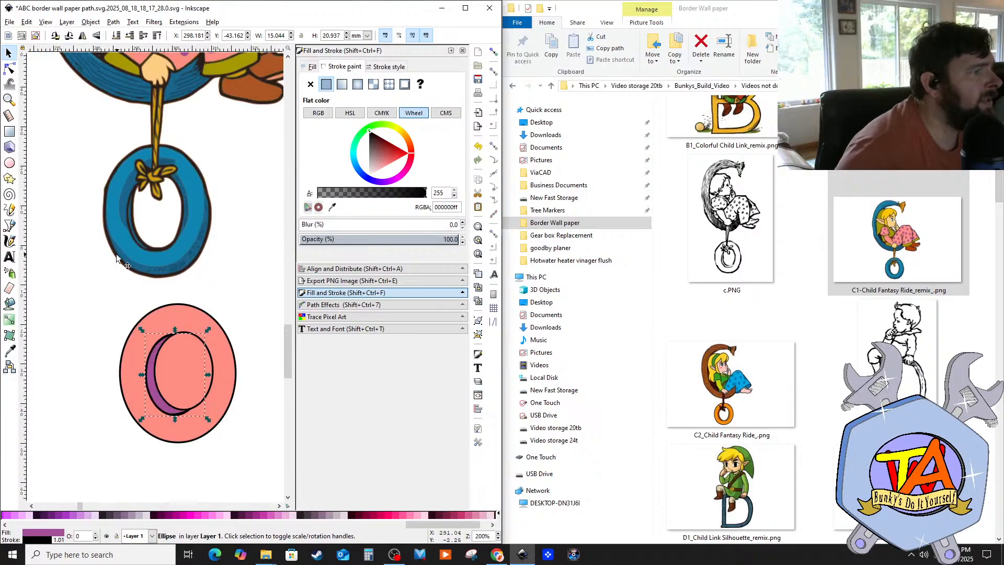
scroll(120, 257, up, 5)
scroll(120, 257, up, 2)
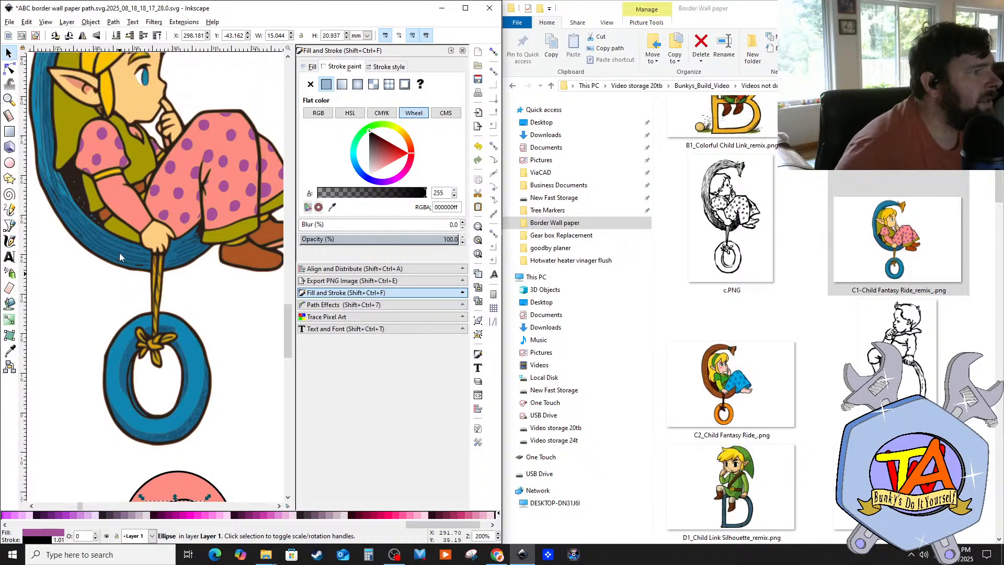
scroll(119, 257, down, 2)
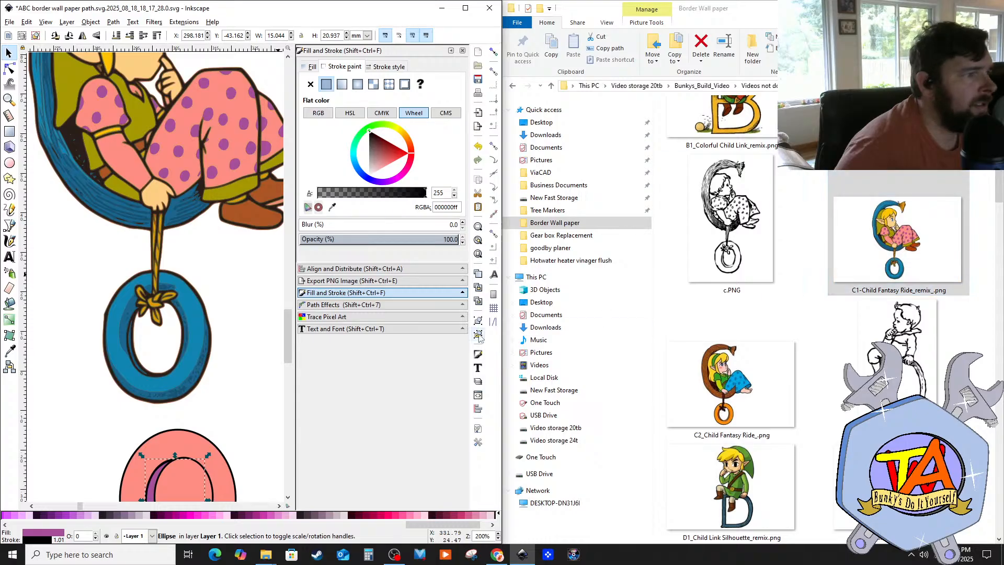
Step: Embed the image C1-Child Fantasy Ride_remix_.png with smooth rendering and default resolution, placing it below the traced letters
scroll(215, 382, down, 4)
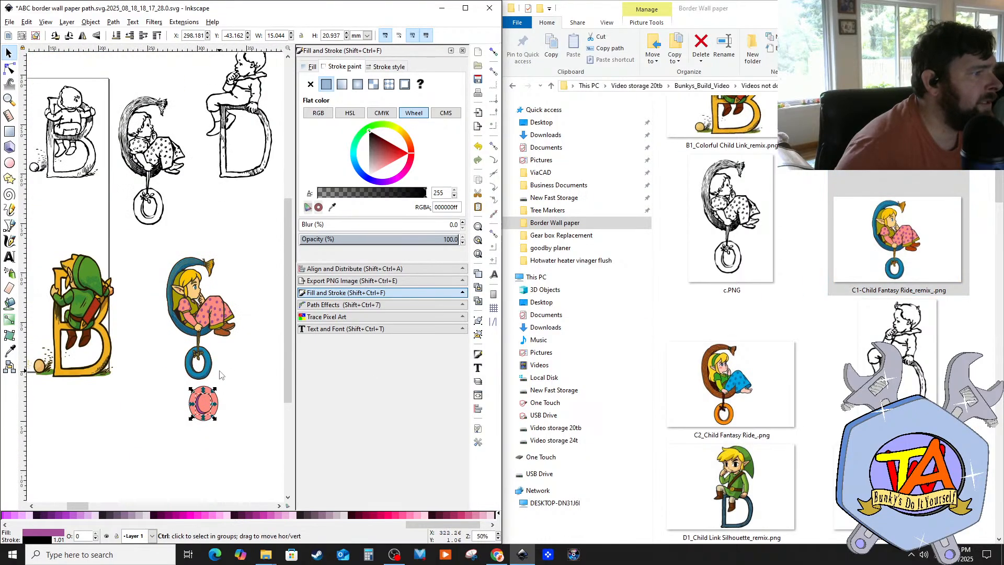
scroll(220, 374, down, 5)
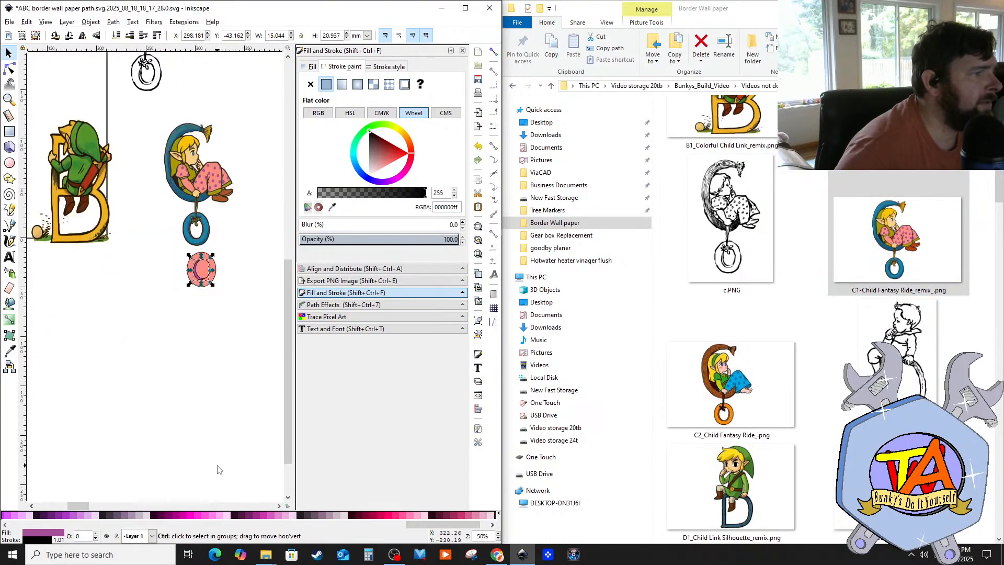
scroll(218, 469, up, 1)
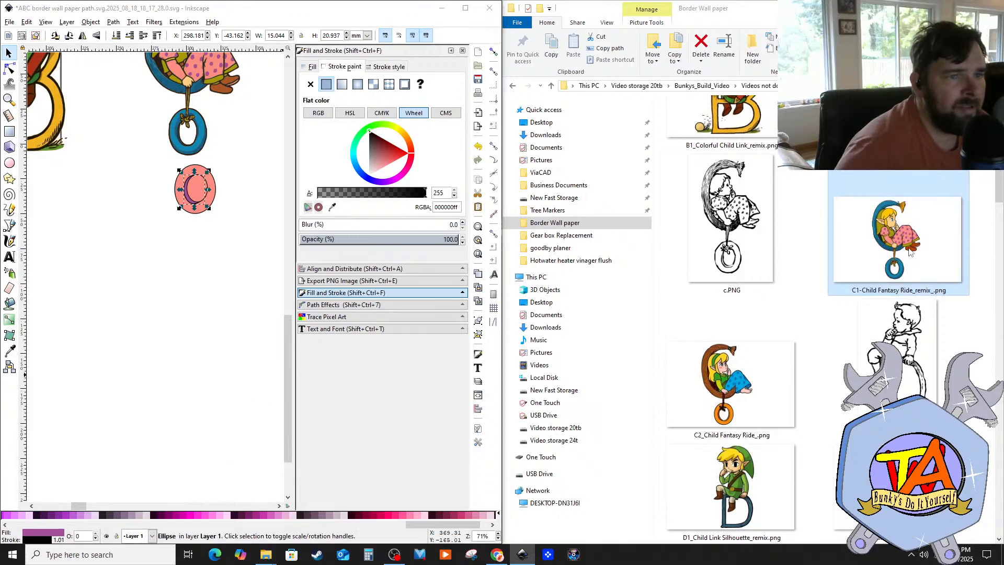
click(911, 252)
drag(906, 249, 139, 385)
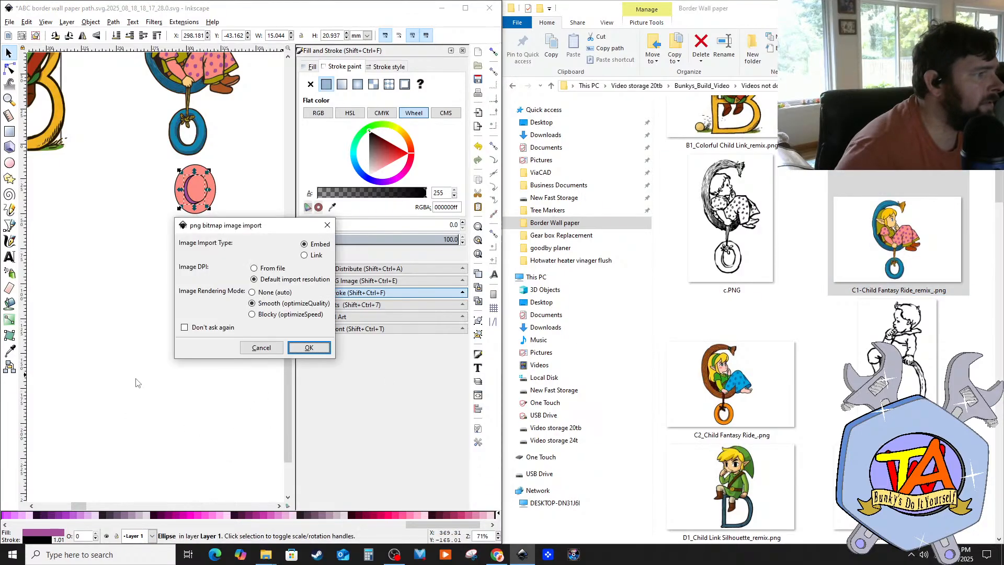
click(311, 347)
drag(157, 269, 183, 332)
Step: Examine the dress's polka dots up close on the imported image, and delete the image
scroll(215, 346, up, 2)
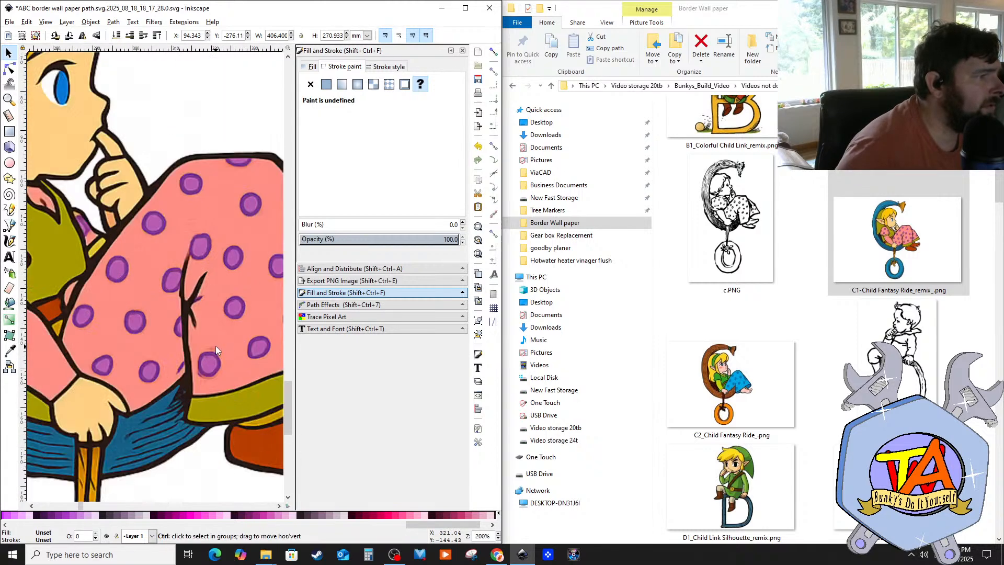
scroll(215, 345, down, 1)
scroll(218, 363, up, 3)
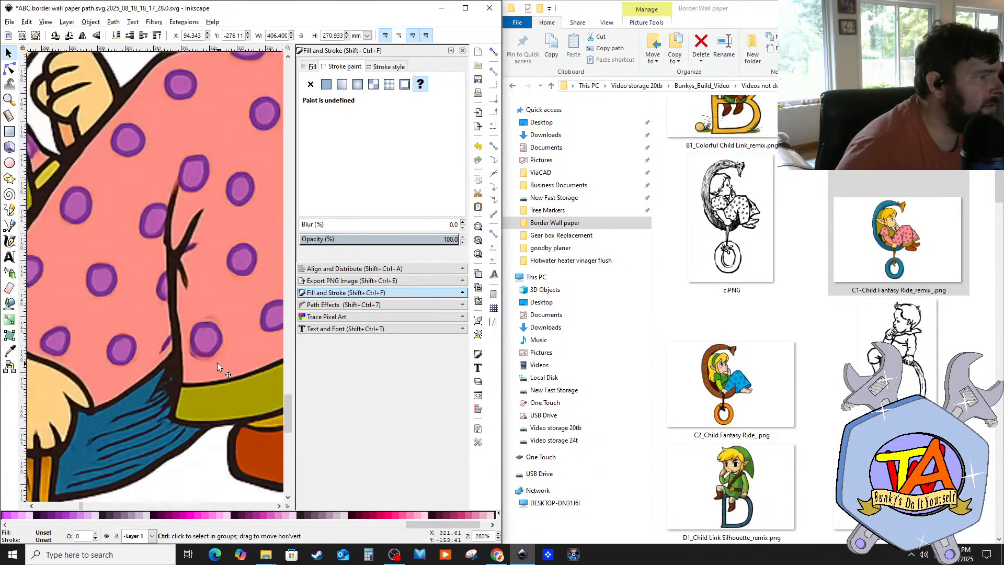
scroll(230, 338, down, 4)
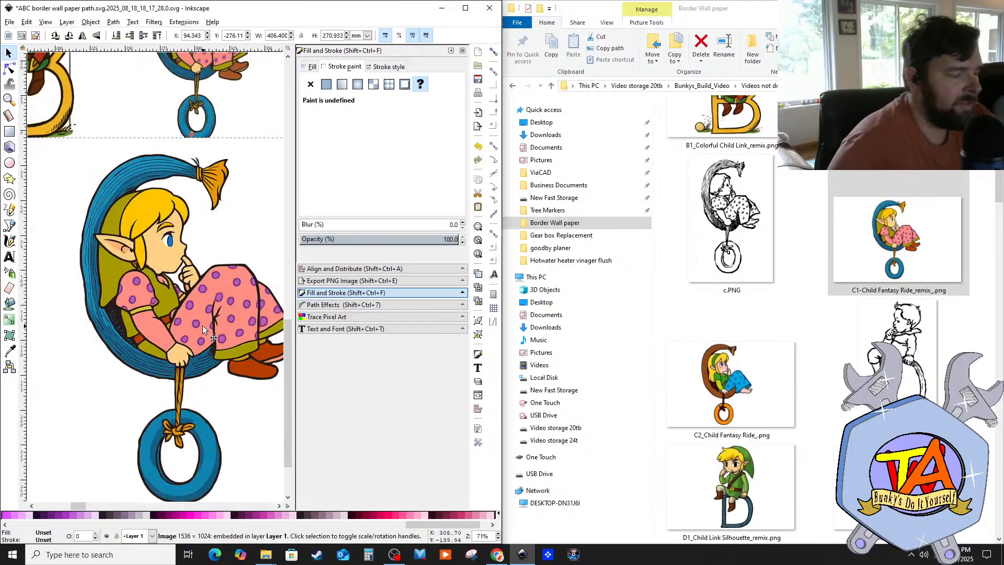
key(Delete)
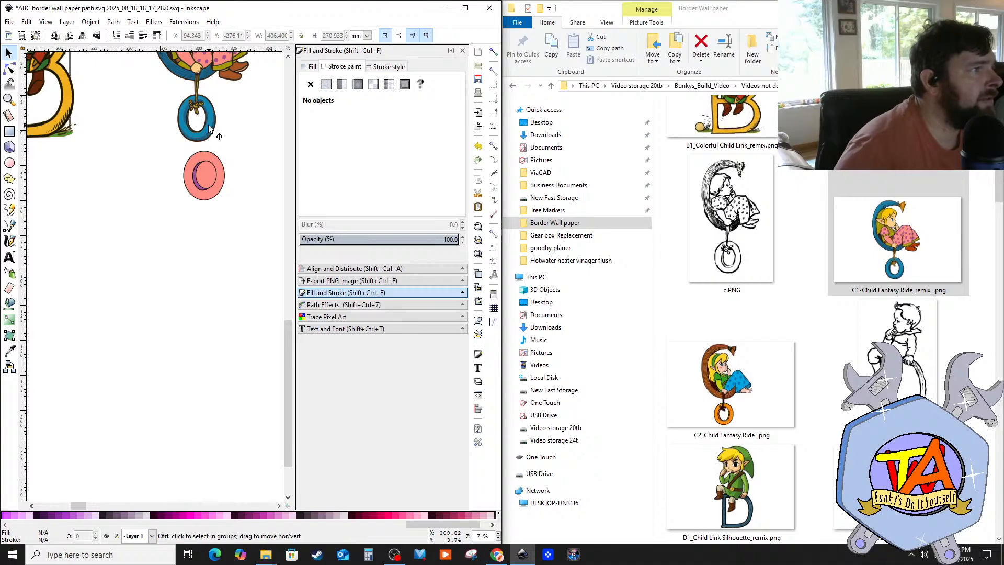
scroll(208, 131, up, 3)
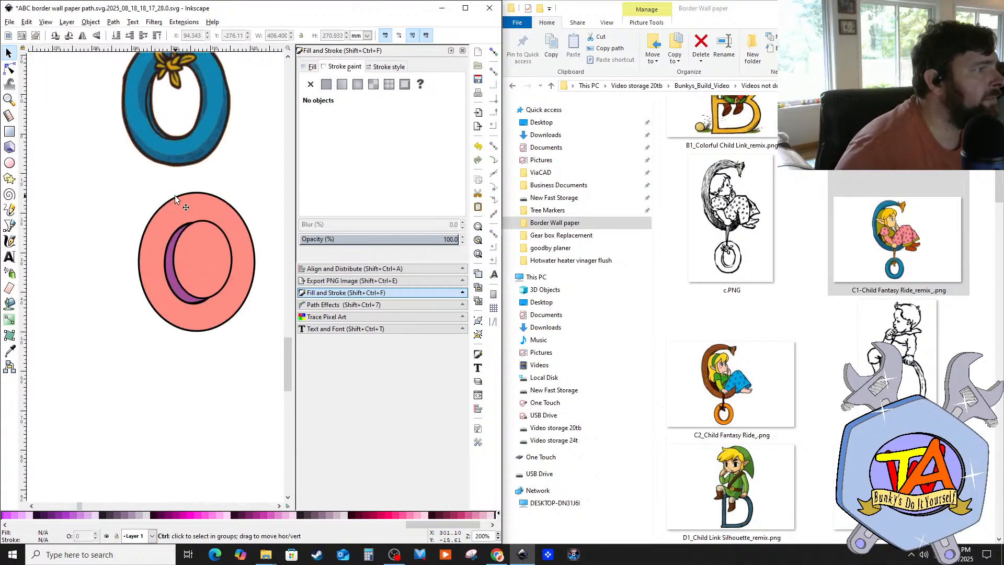
scroll(175, 196, up, 1)
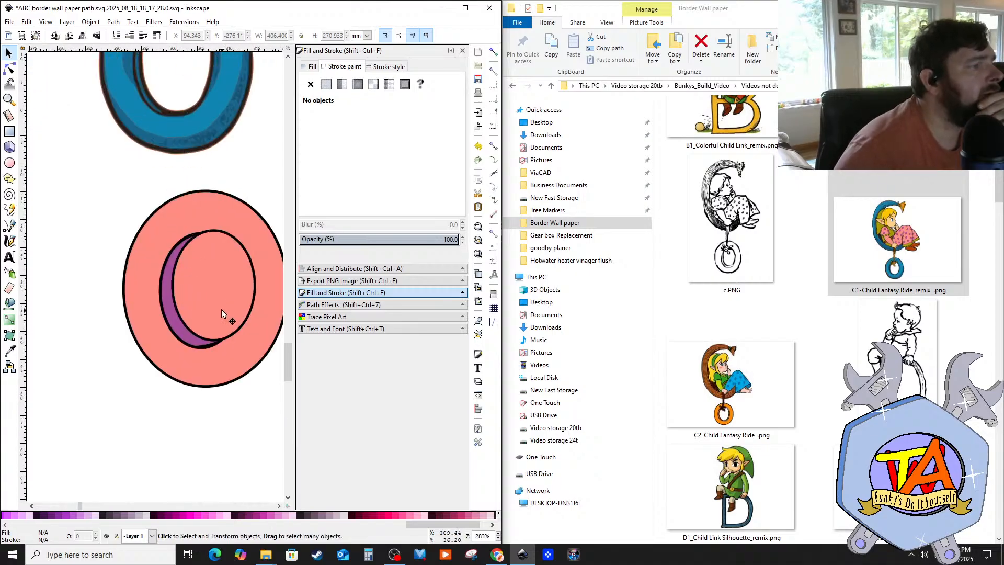
click(201, 445)
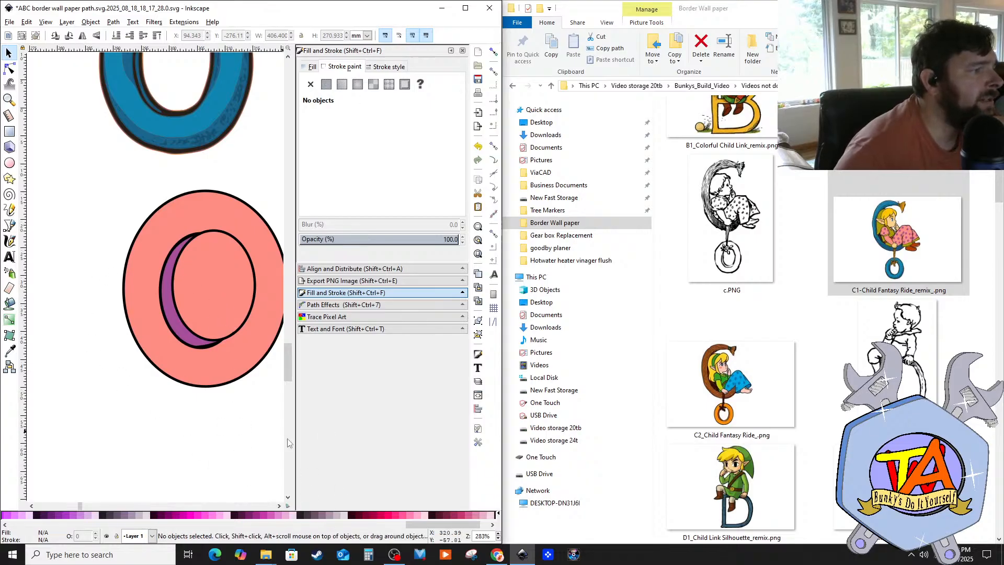
scroll(144, 316, up, 2)
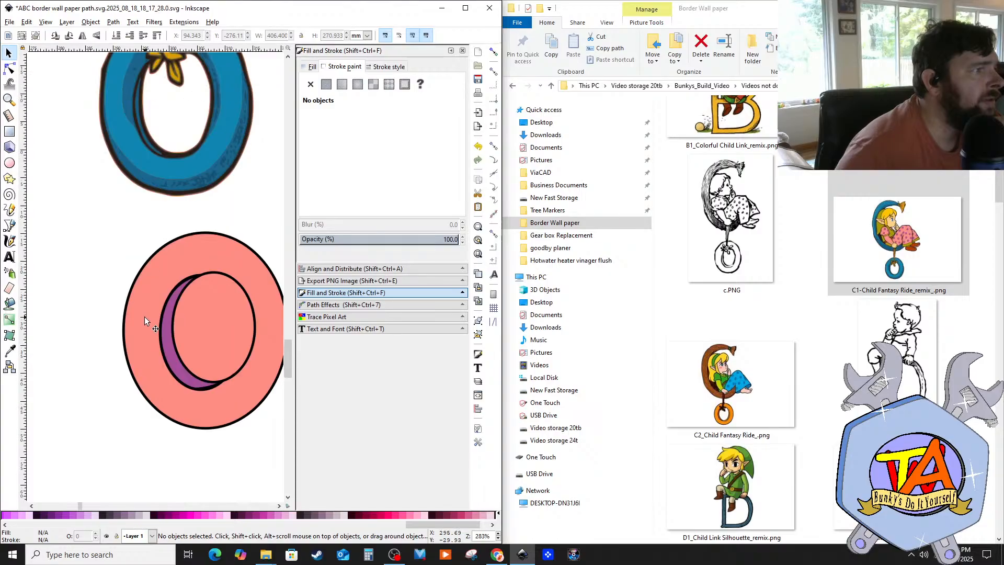
Step: Draw an ellipse about 16.5 mm wide and 23.5 mm tall over the inner ovals of the pink ring
scroll(145, 317, up, 2)
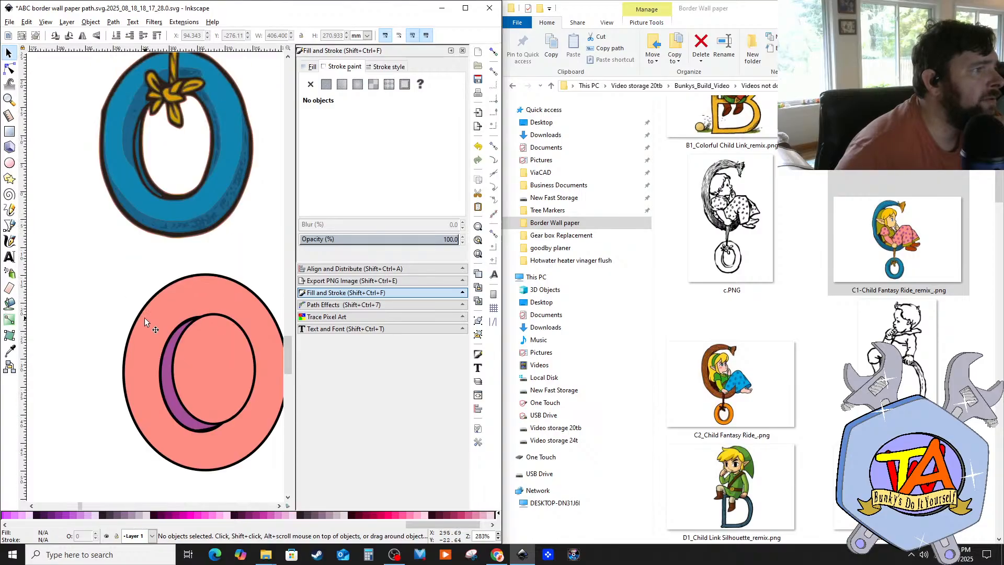
scroll(144, 318, down, 2)
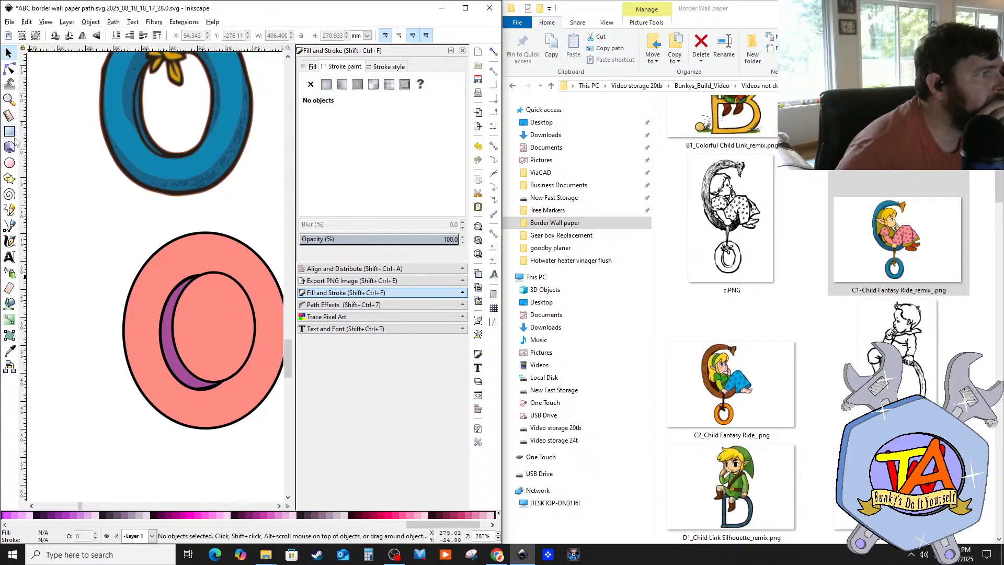
click(10, 163)
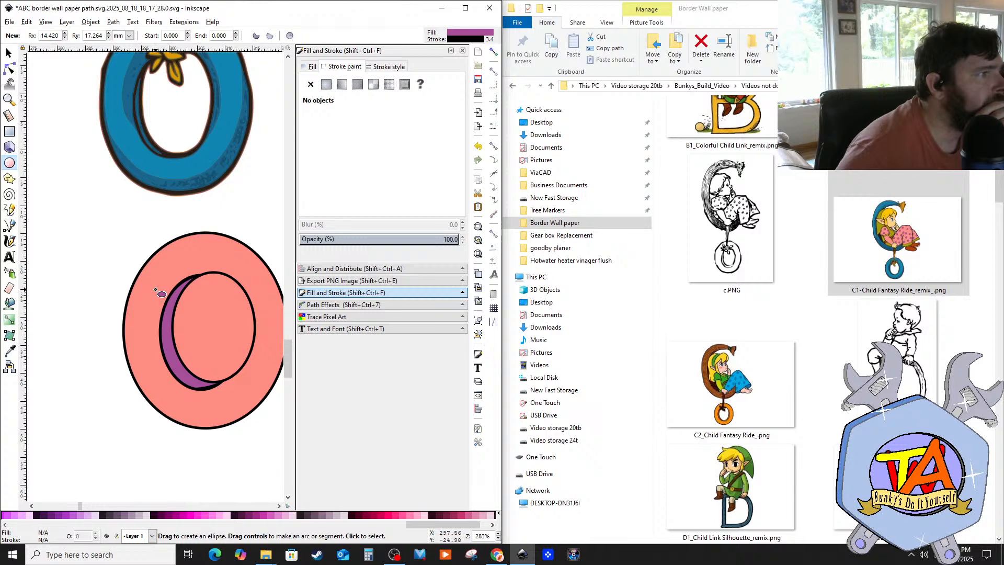
scroll(159, 309, up, 2)
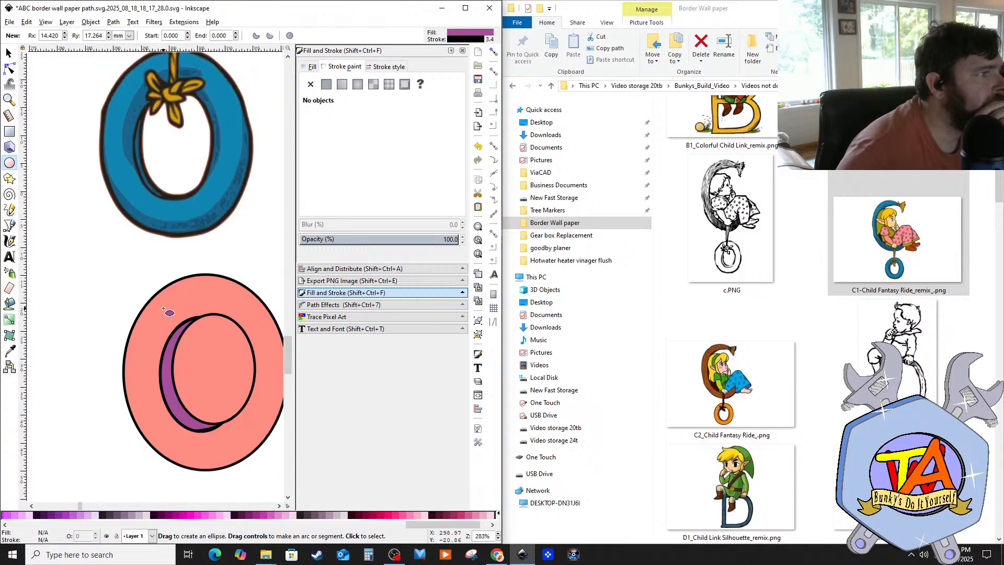
mouse_move(166, 304)
mouse_down()
mouse_move(219, 349)
mouse_move(254, 431)
mouse_up()
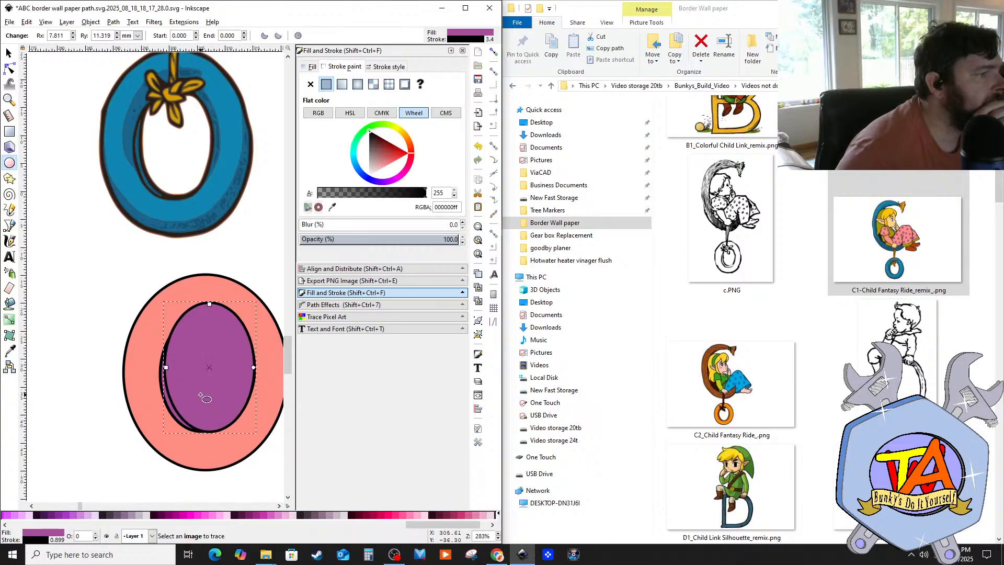
key(s)
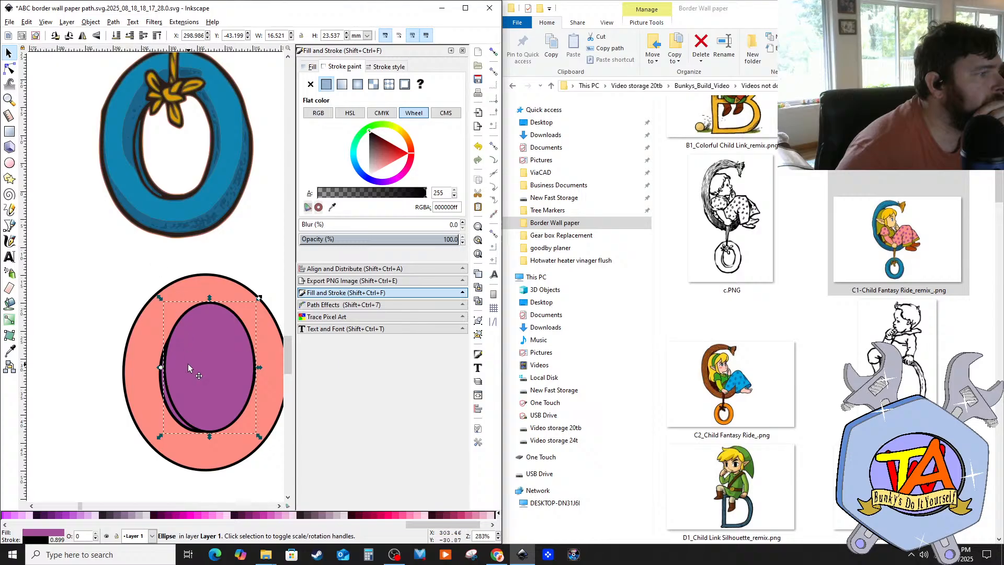
Step: Offset the new ellipse slightly to the left, remove its outline, and widen it to about 16.6 mm
drag(188, 365, 180, 364)
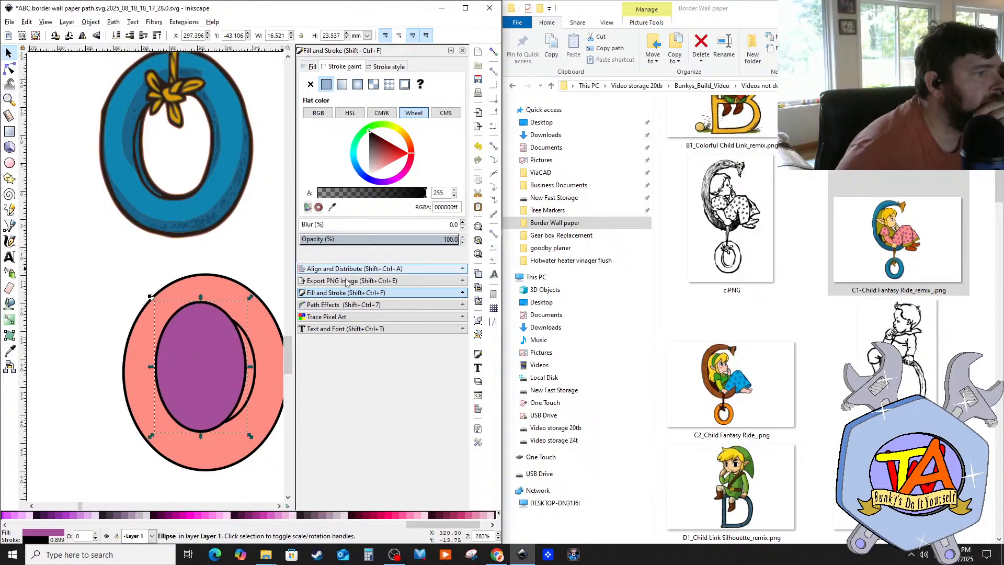
click(311, 84)
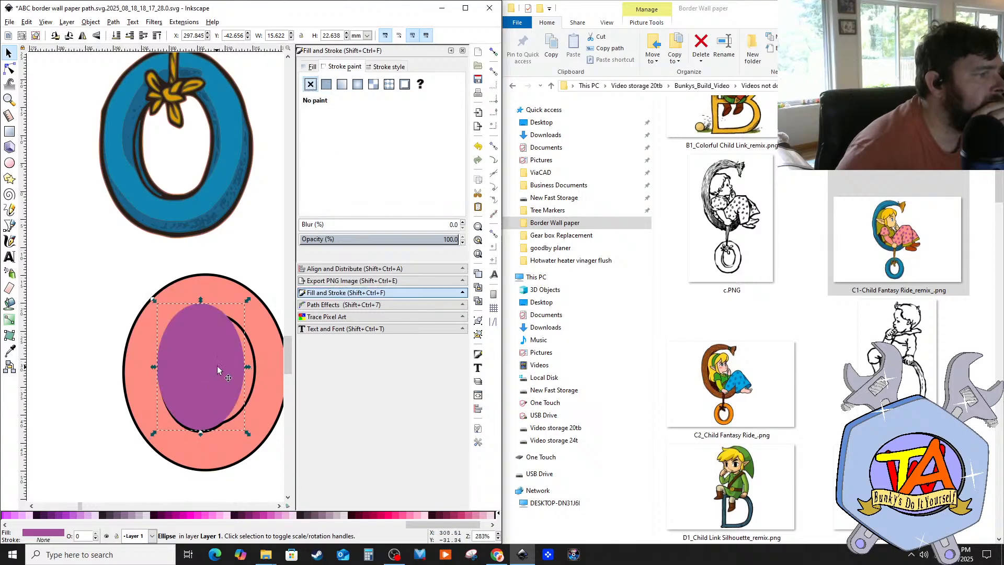
drag(247, 367, 253, 368)
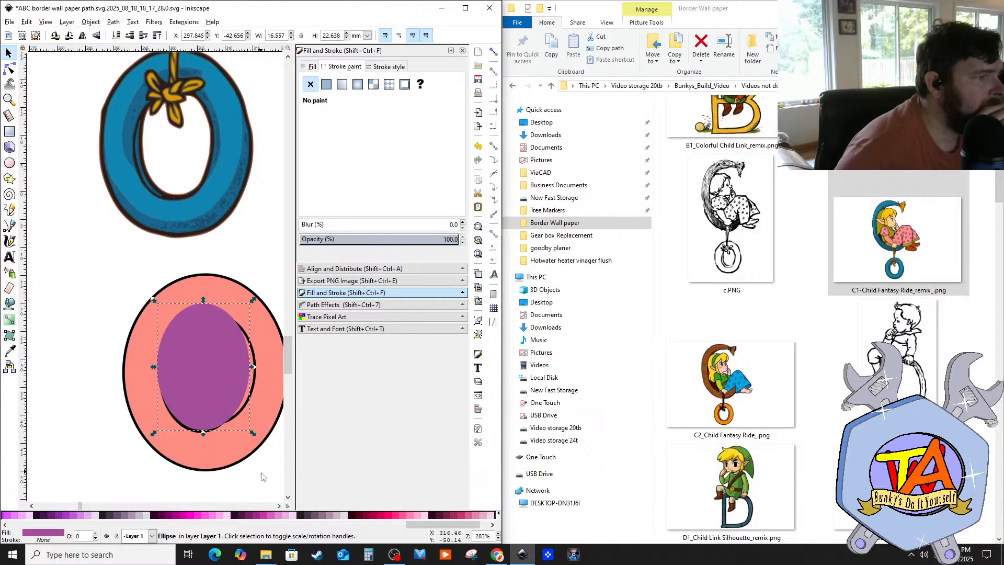
Step: Fill the new ellipse with the ring's sampled pink, darkened to d3857cff as a shading colour
click(11, 351)
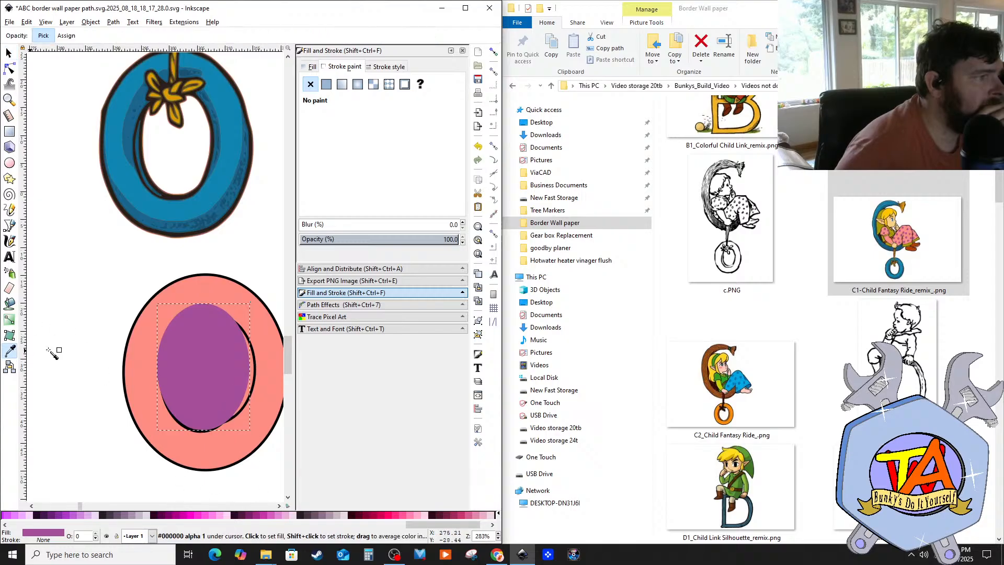
click(147, 331)
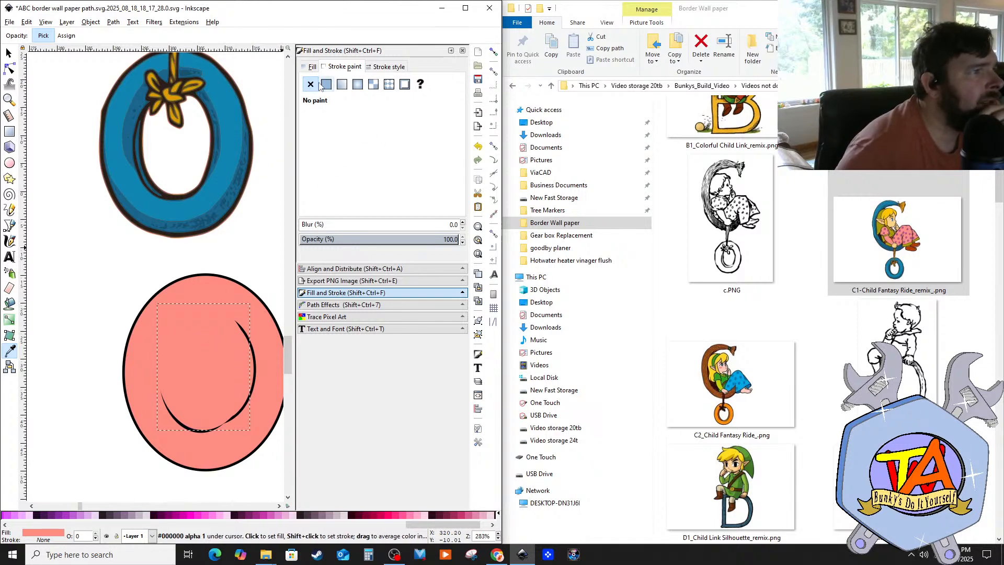
click(310, 66)
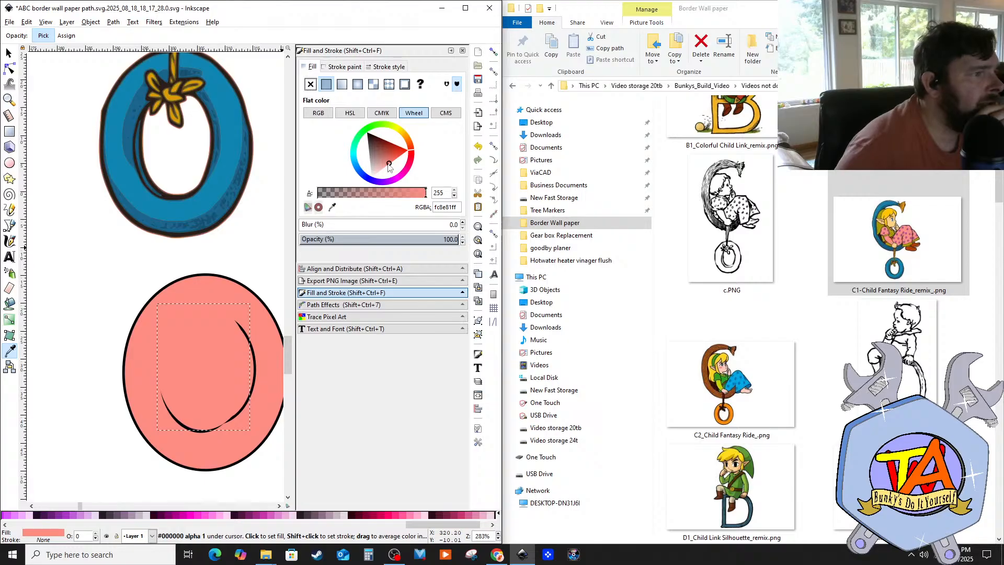
click(387, 161)
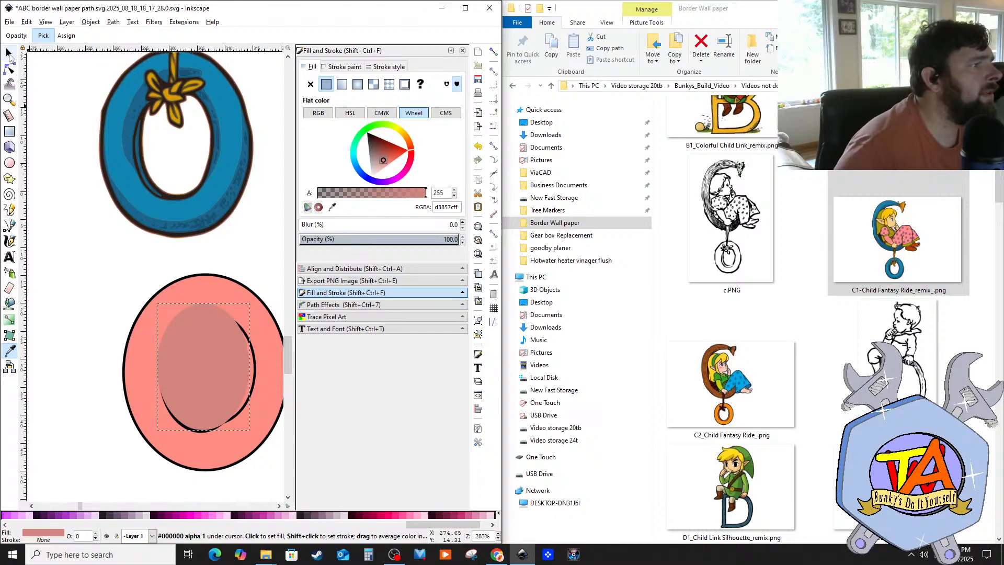
Step: Lower the darker pink ellipse in the stacking order until it sits behind both the front and purple ovals
click(93, 24)
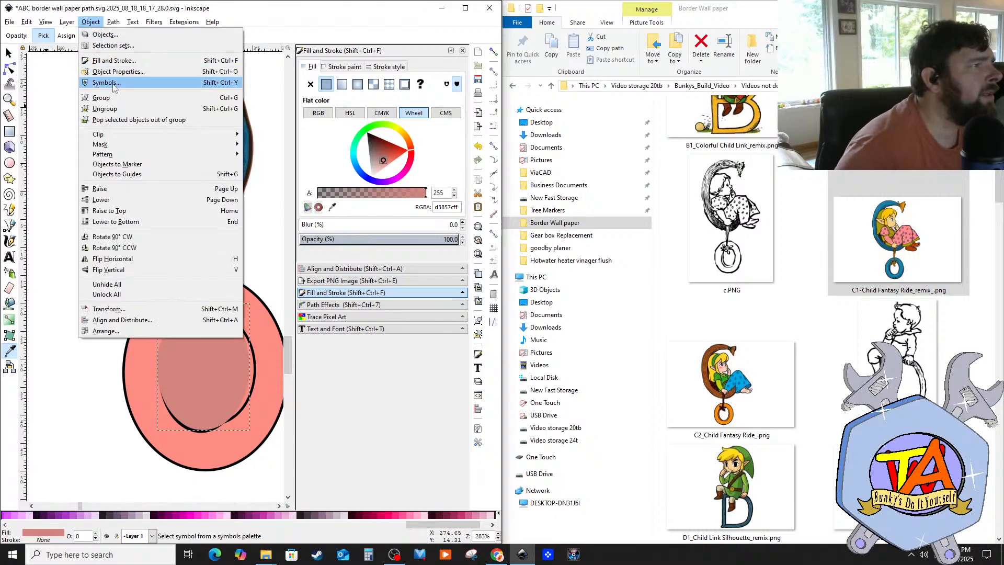
click(109, 201)
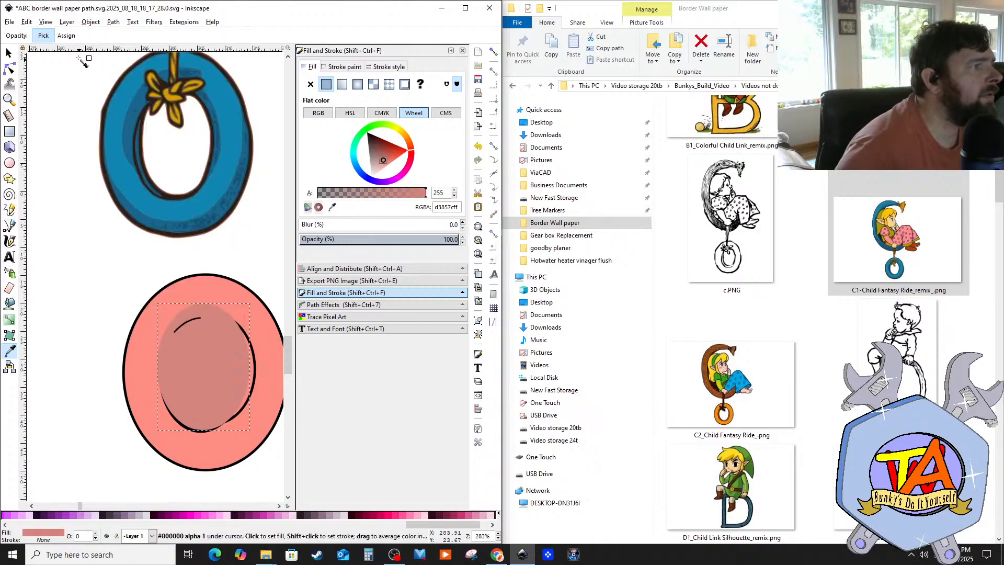
click(87, 23)
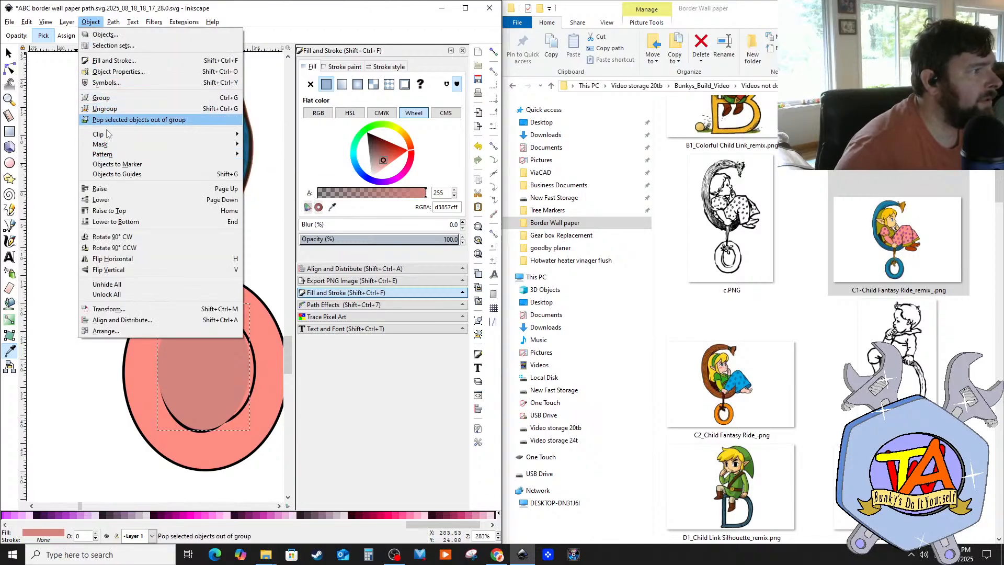
click(53, 211)
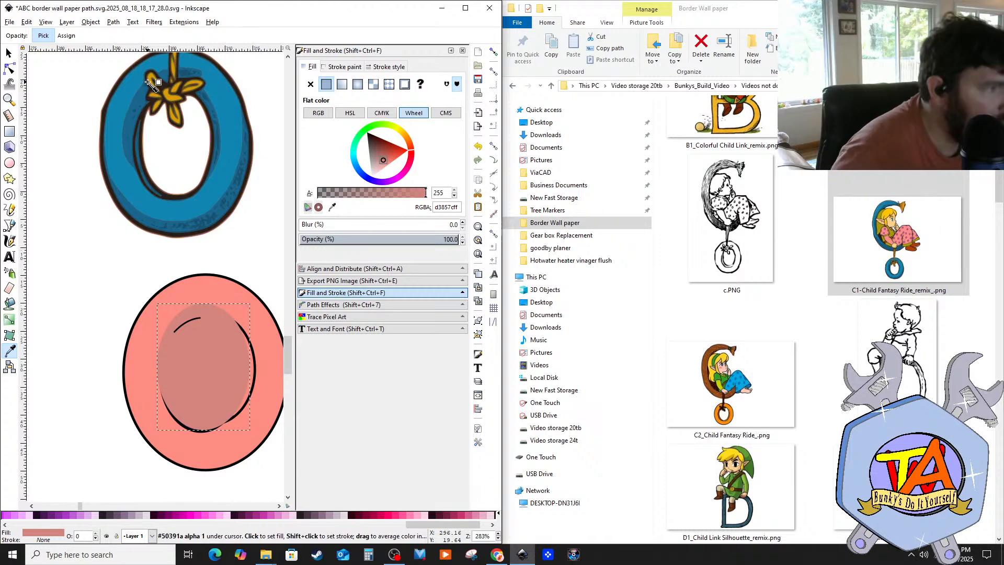
key(Page_Down)
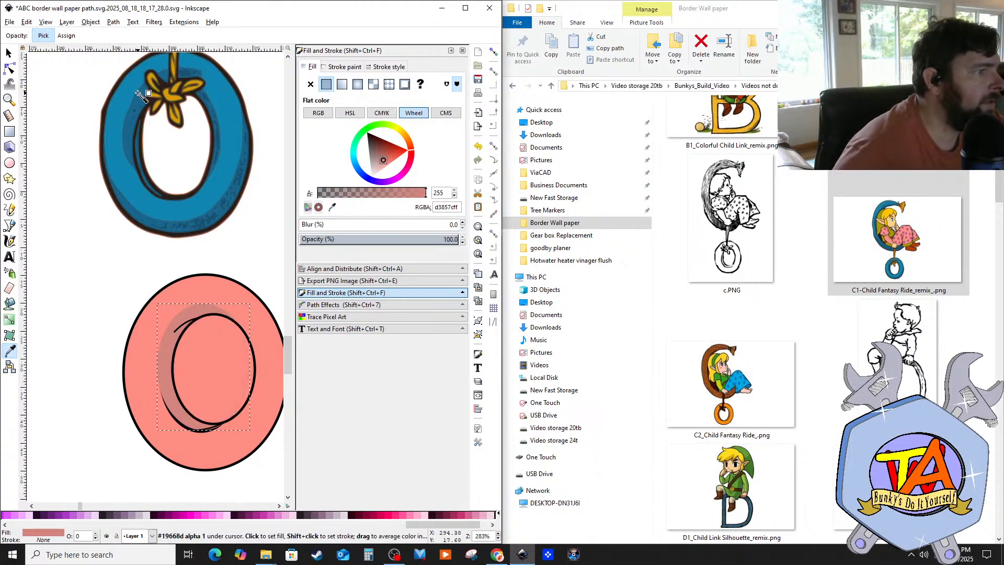
click(138, 92)
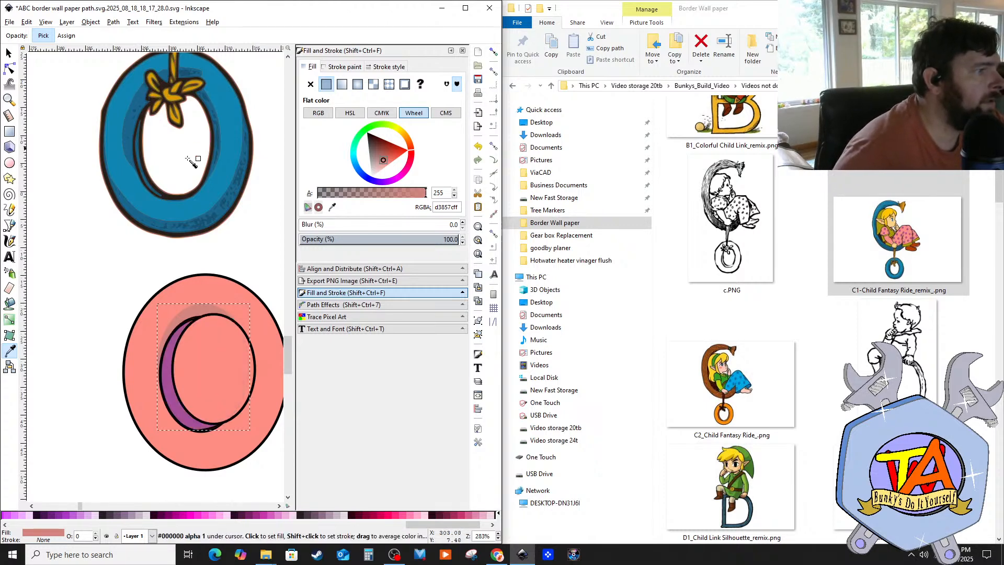
Step: Stretch the shading ellipse upward and to both sides, to about 18.5 mm wide and 23.5 mm tall
click(9, 54)
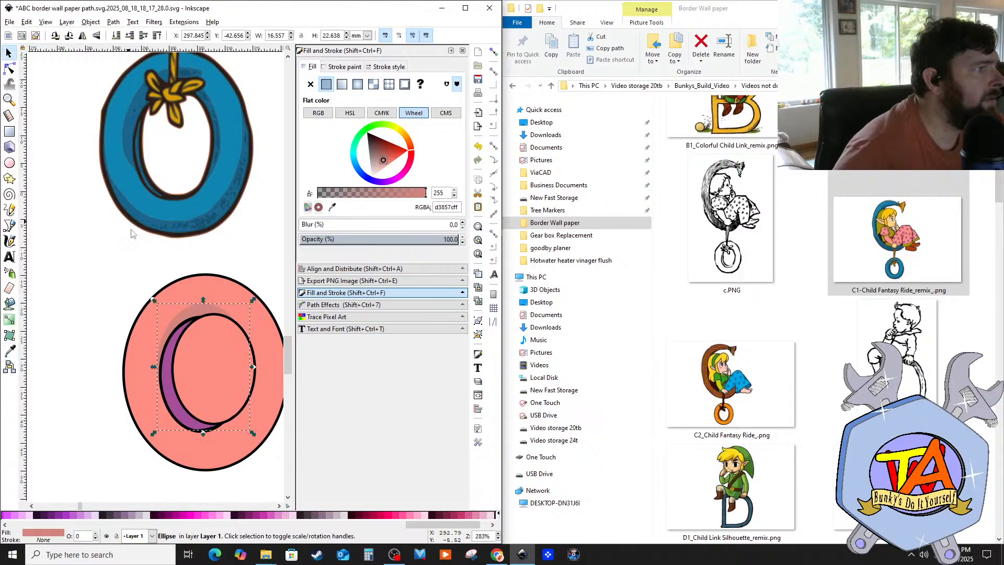
drag(203, 300, 205, 293)
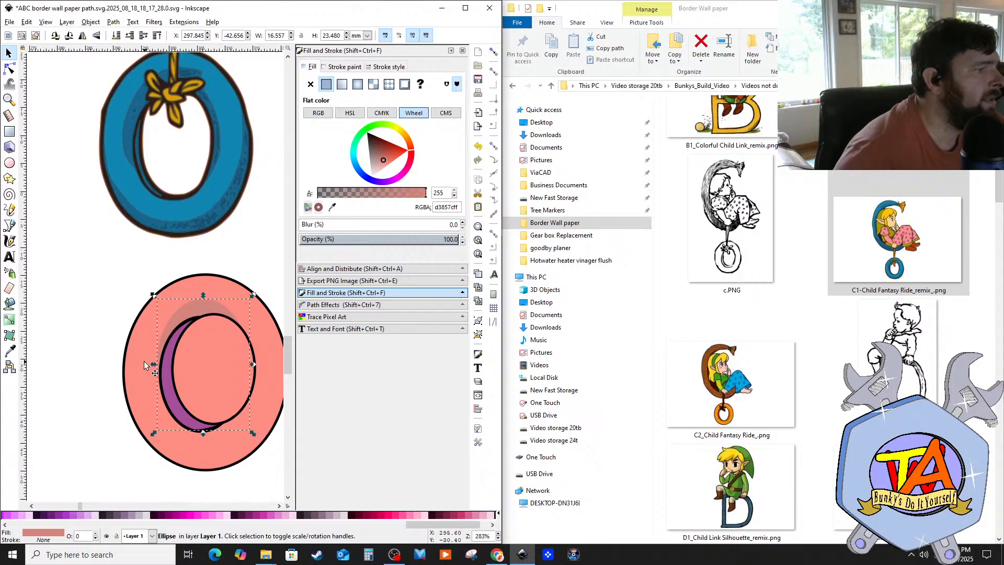
drag(150, 363, 145, 363)
drag(250, 364, 257, 364)
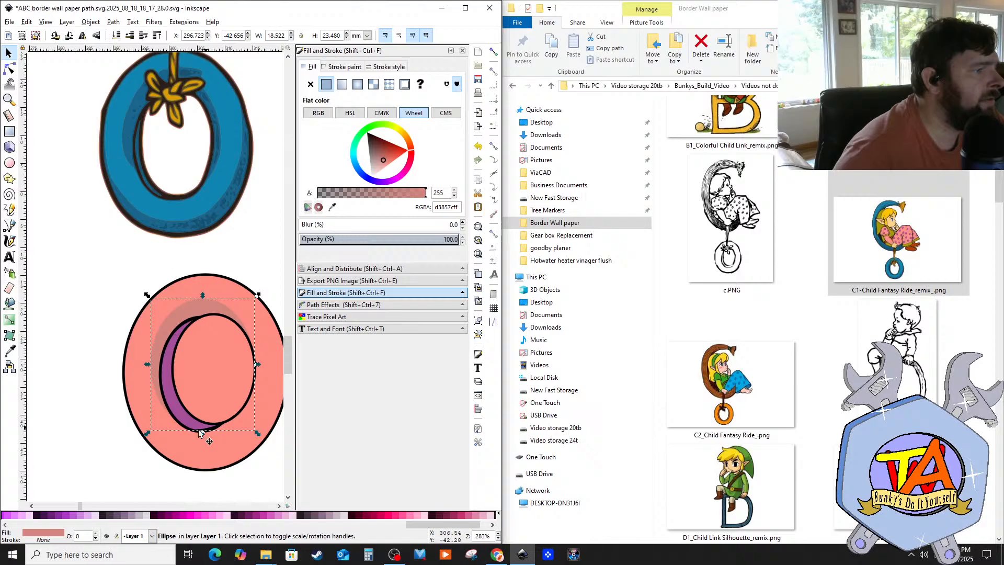
Step: Compare the shading around the pink ring's opening with the traced blue ring above it
scroll(43, 368, down, 5)
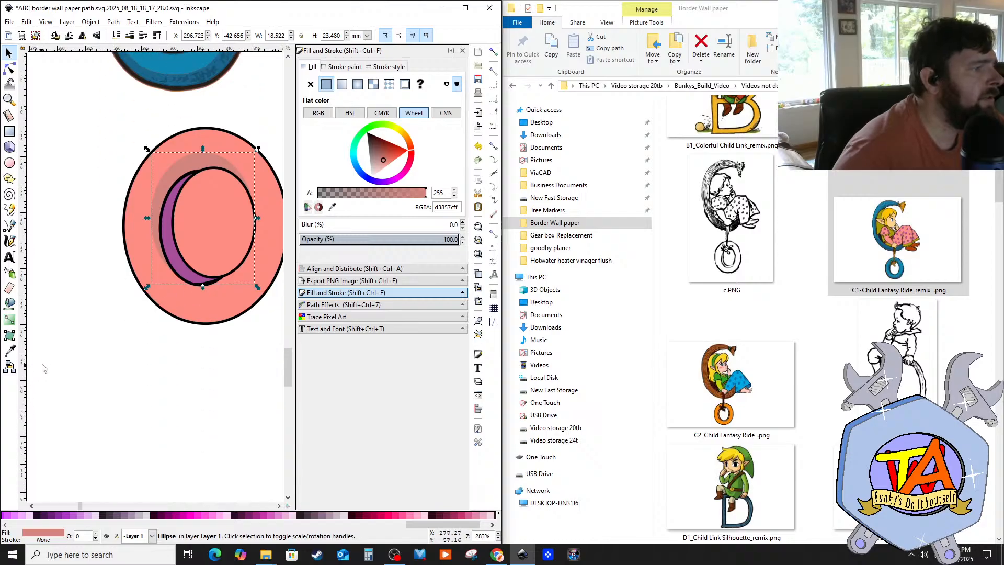
scroll(67, 343, up, 6)
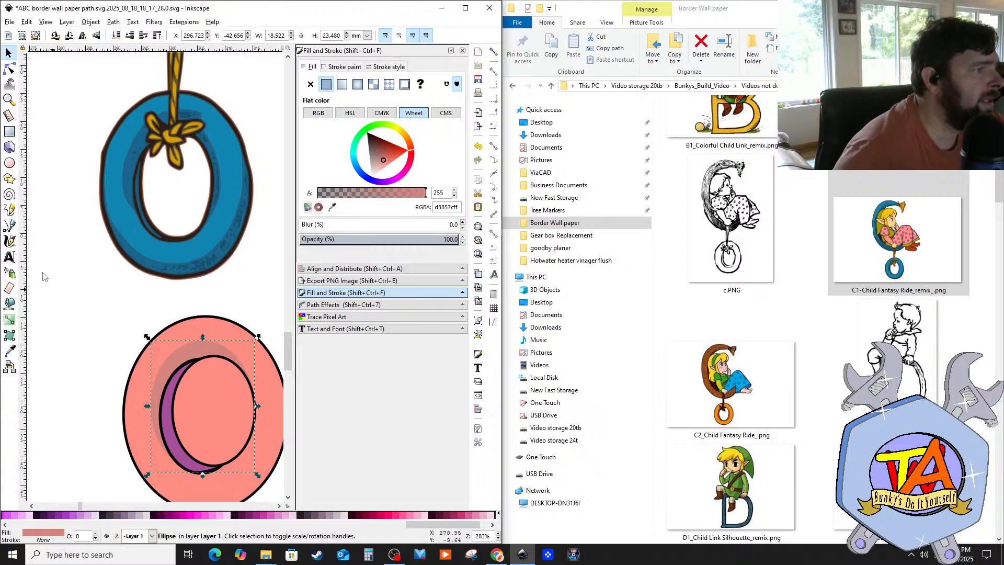
scroll(97, 301, down, 4)
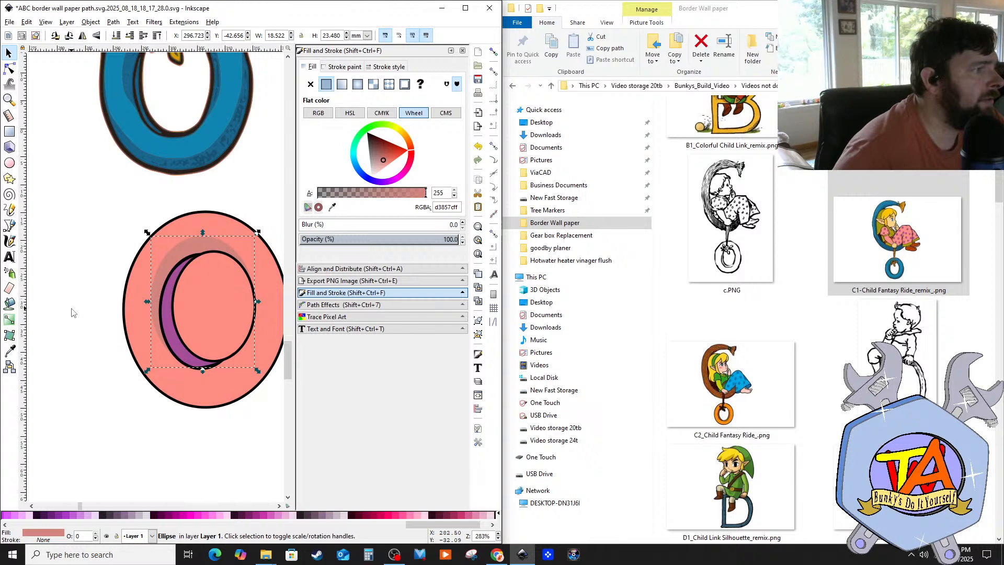
click(97, 266)
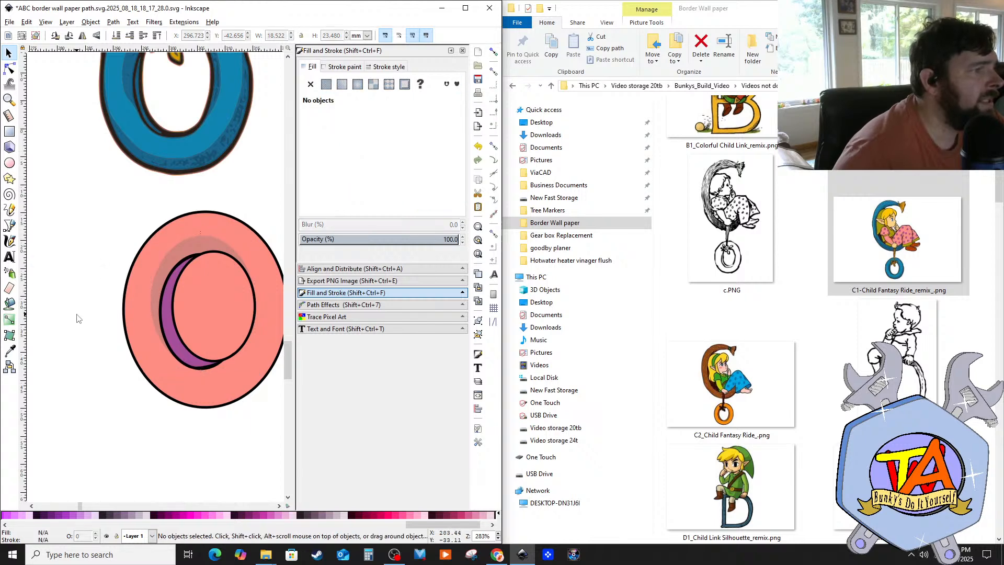
scroll(81, 313, down, 4)
scroll(81, 314, down, 1)
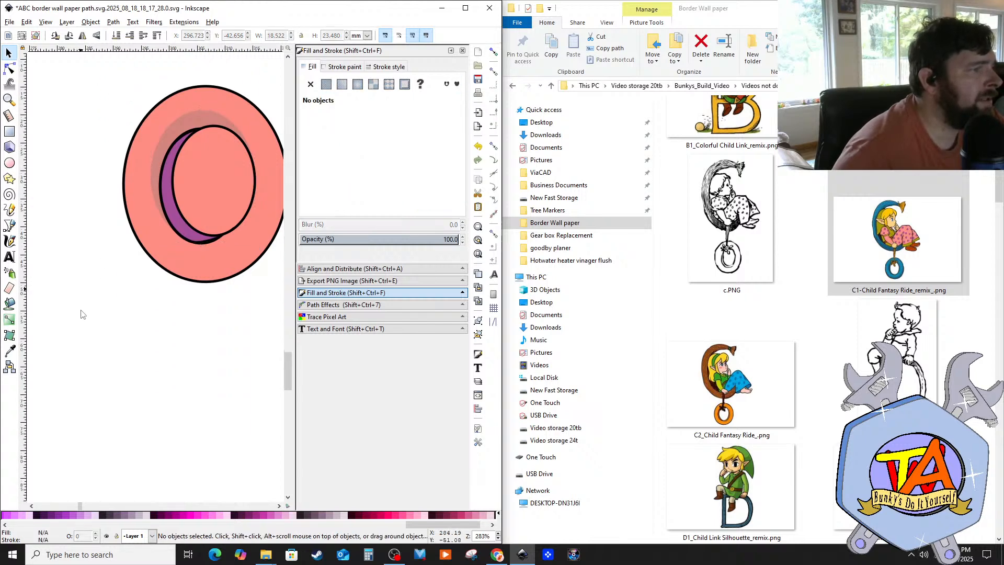
scroll(82, 312, up, 8)
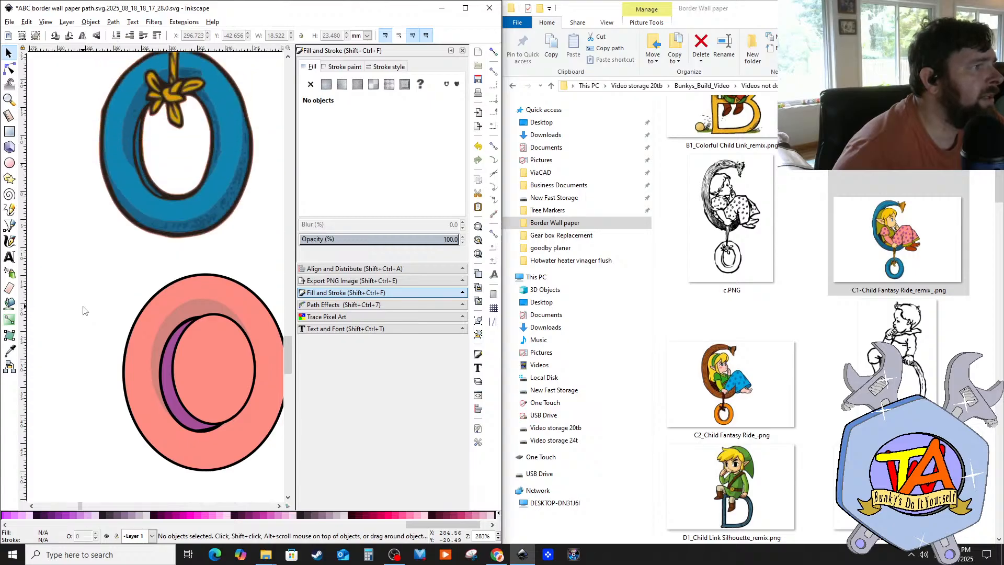
scroll(83, 310, down, 5)
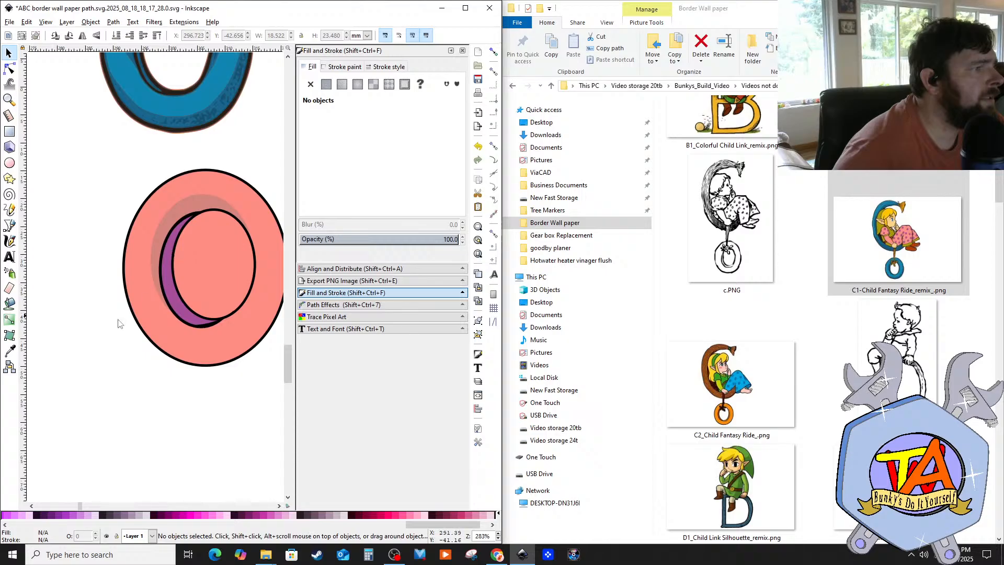
scroll(152, 351, down, 4)
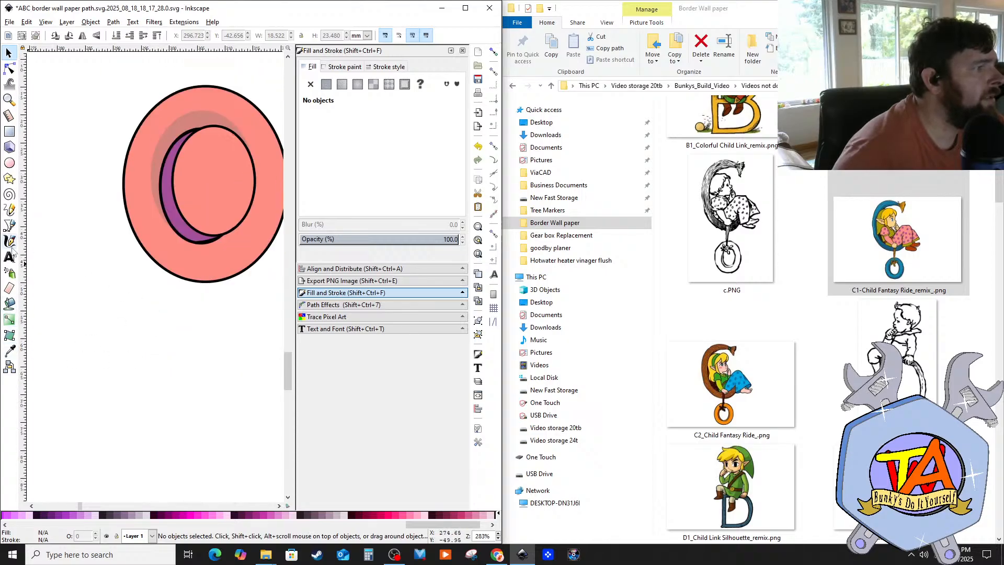
Step: Draw a thin closed Pen tool shape along the upper-left inner edge of the purple crescent
click(9, 226)
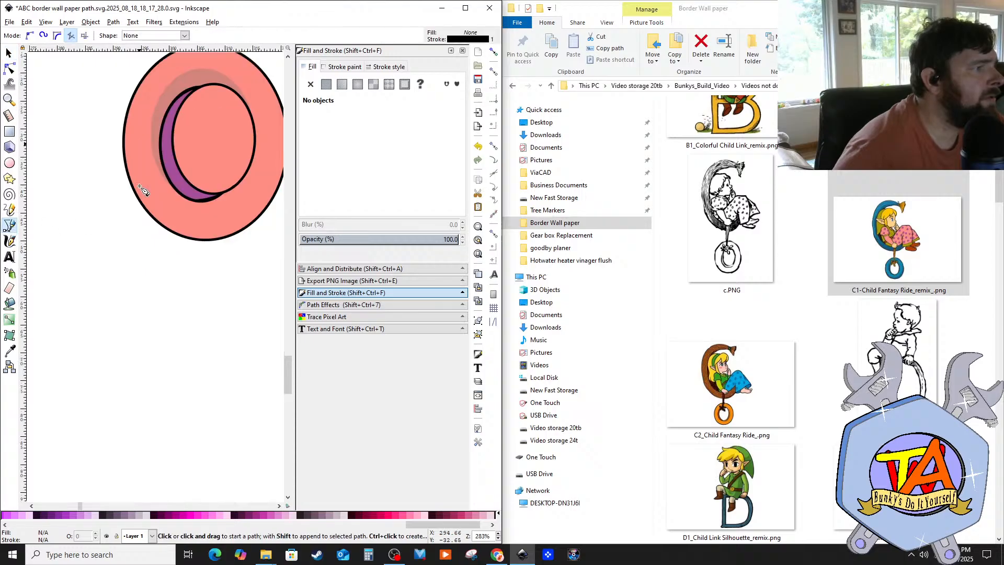
scroll(140, 192, up, 2)
ctrl+scroll(183, 196, up, 2)
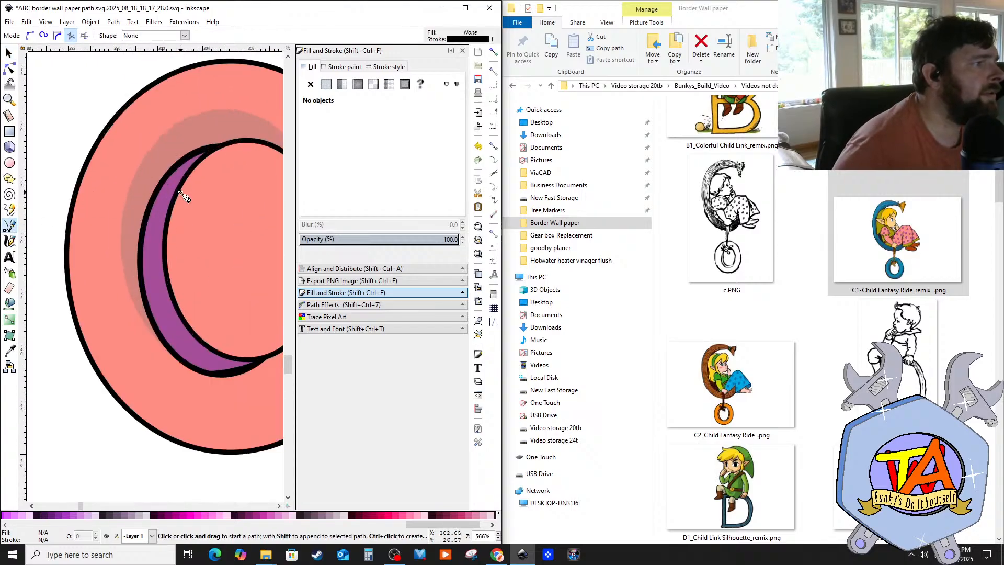
click(143, 281)
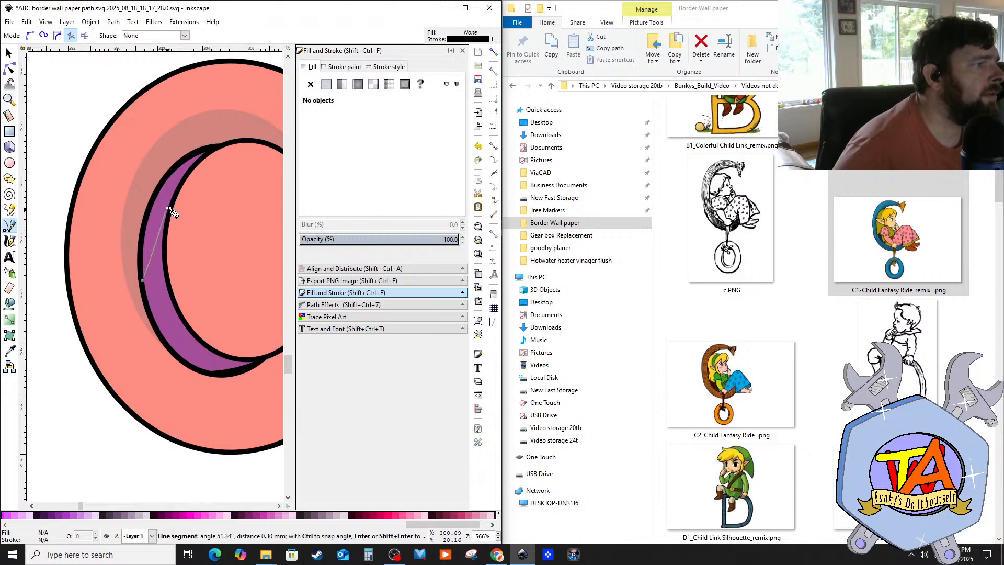
click(206, 153)
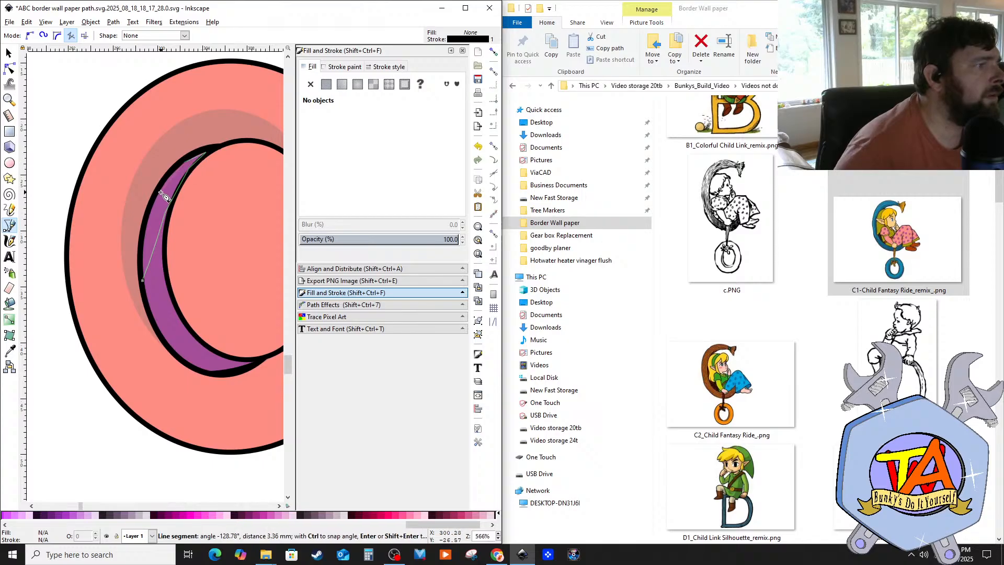
click(142, 282)
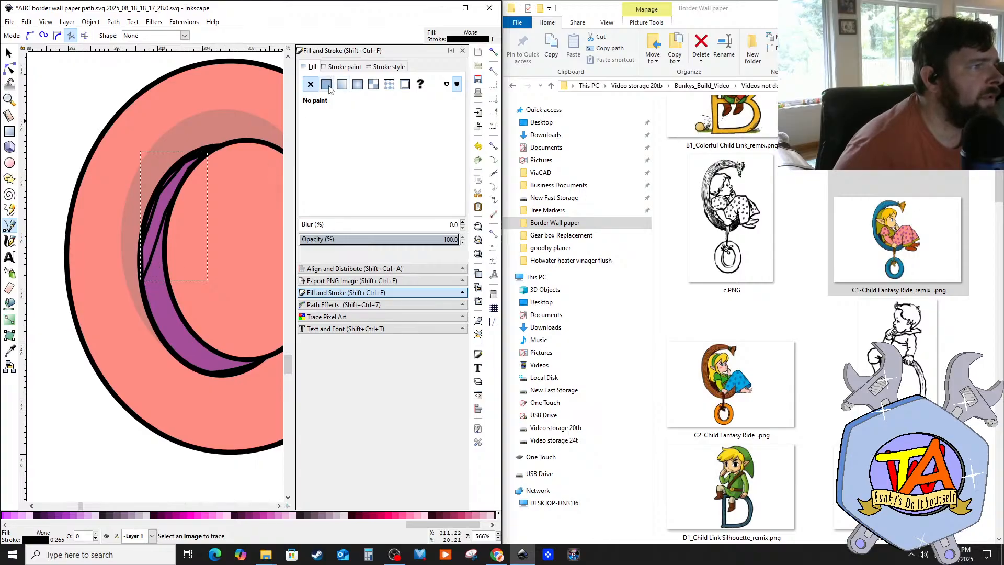
Step: Remove the outline of the thin shape on the purple crescent and give it a flat fill
click(59, 37)
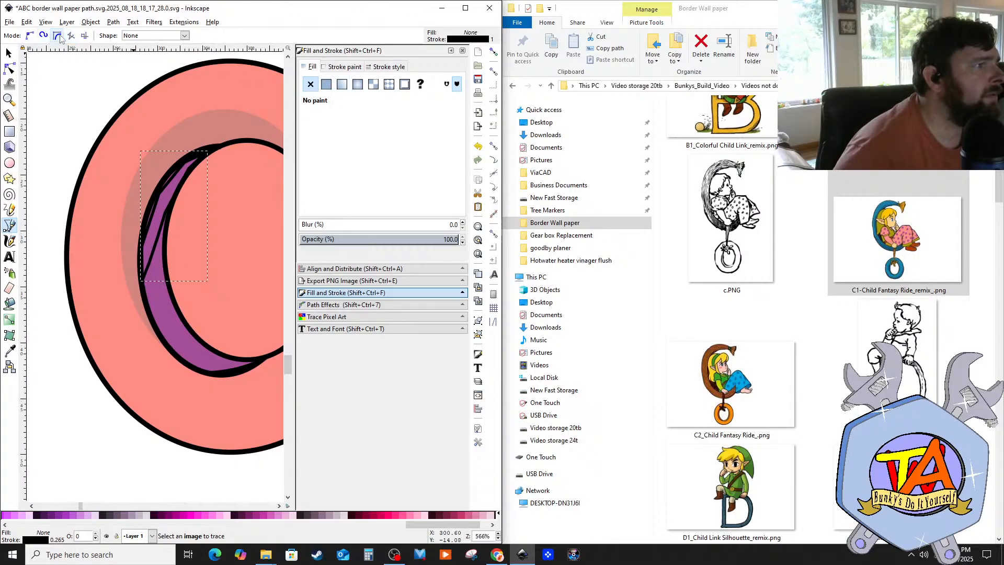
click(45, 36)
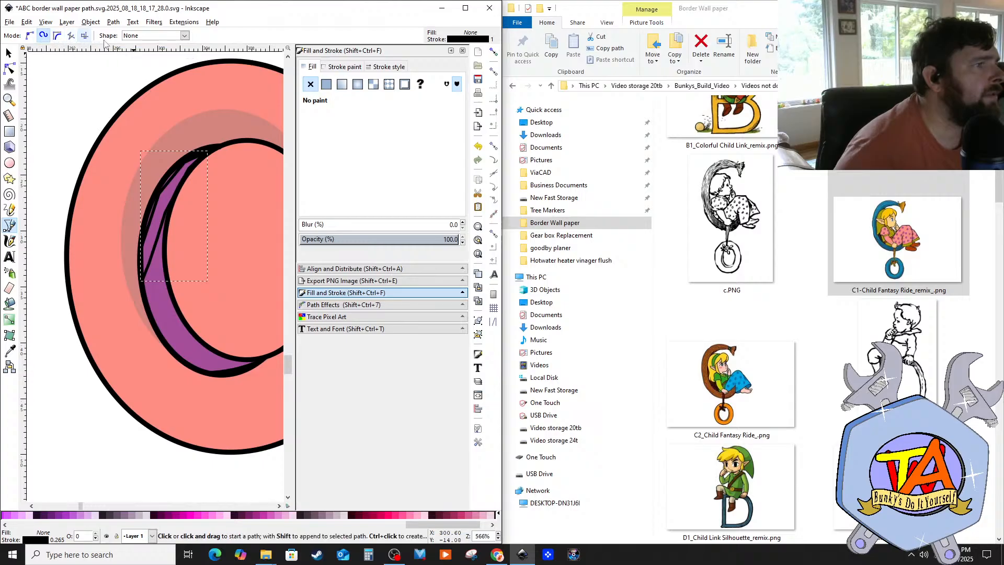
click(329, 72)
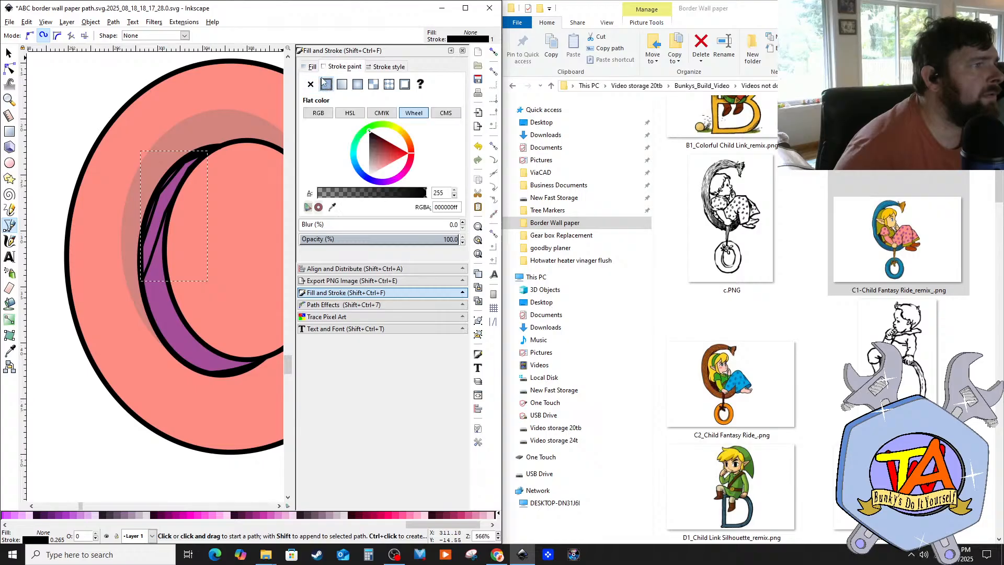
click(310, 85)
click(310, 66)
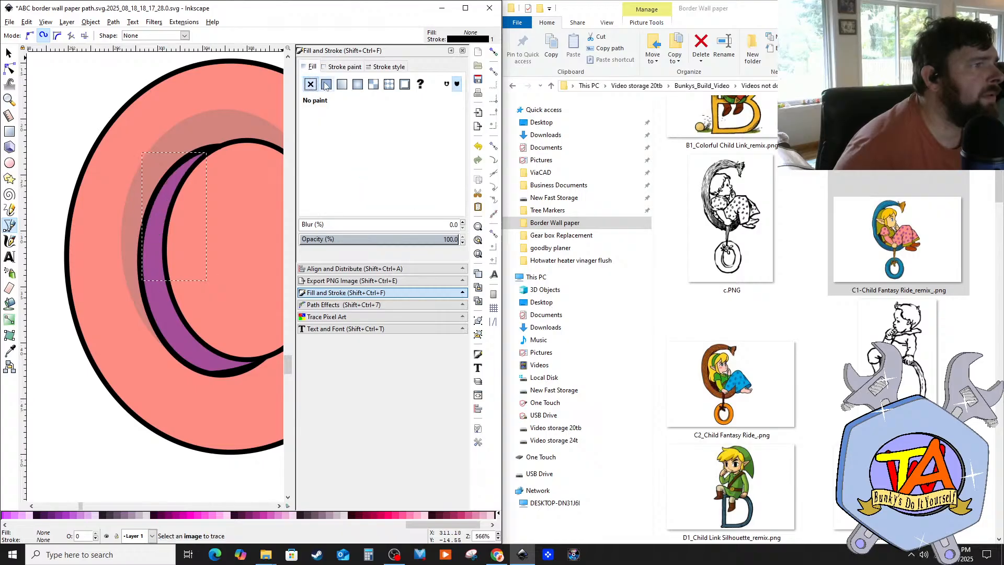
click(327, 84)
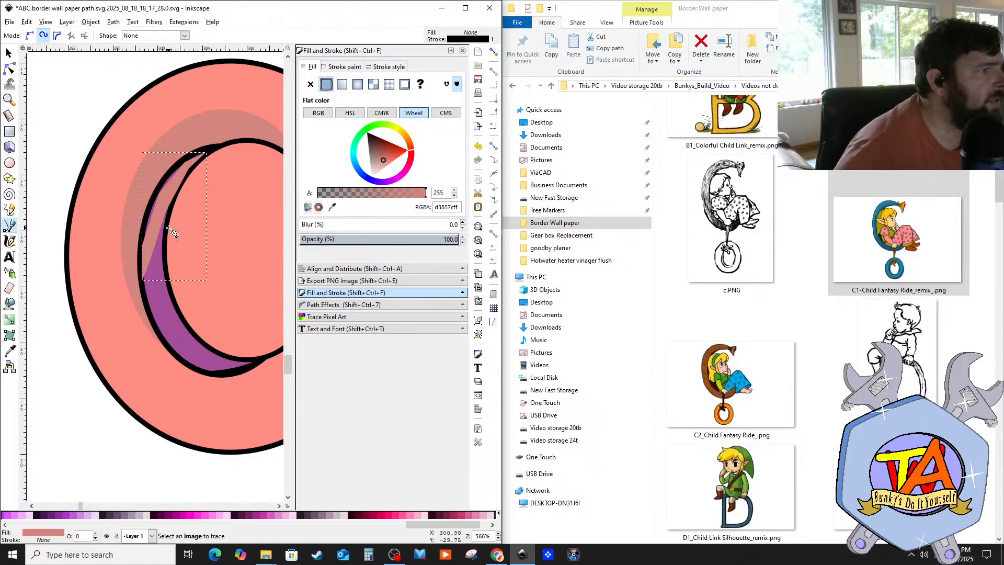
Step: Sample the crescent's purple for the thin shape's fill and darken it to 794873
click(8, 351)
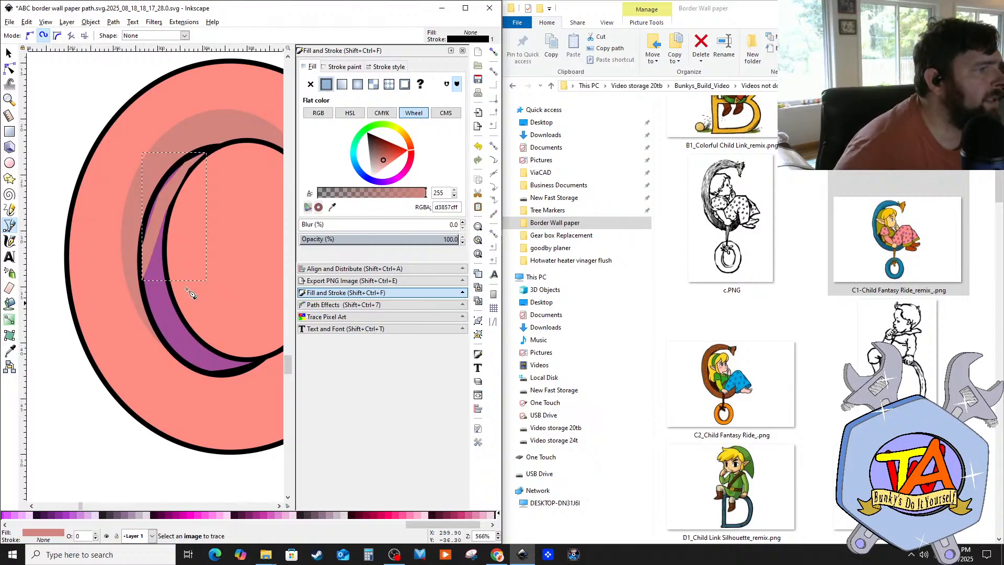
click(167, 318)
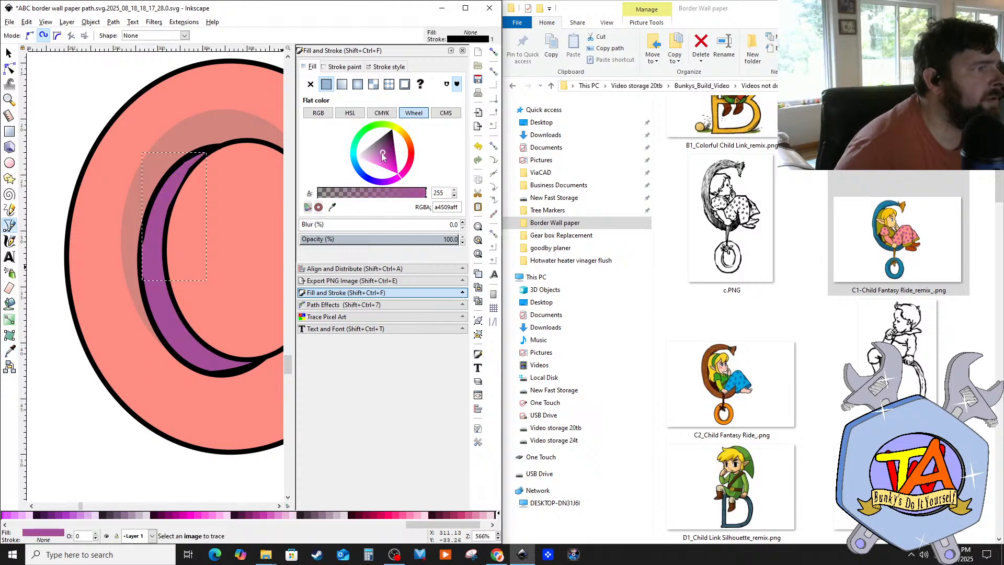
drag(381, 152, 384, 145)
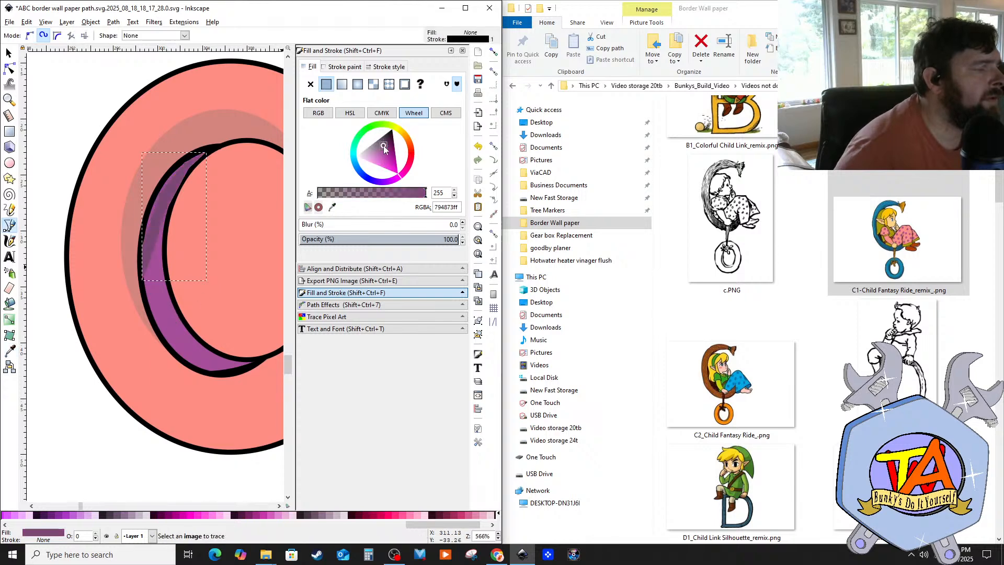
Step: Move the lower tip node of the dark purple shading slightly inward from the crescent's left outline
click(9, 53)
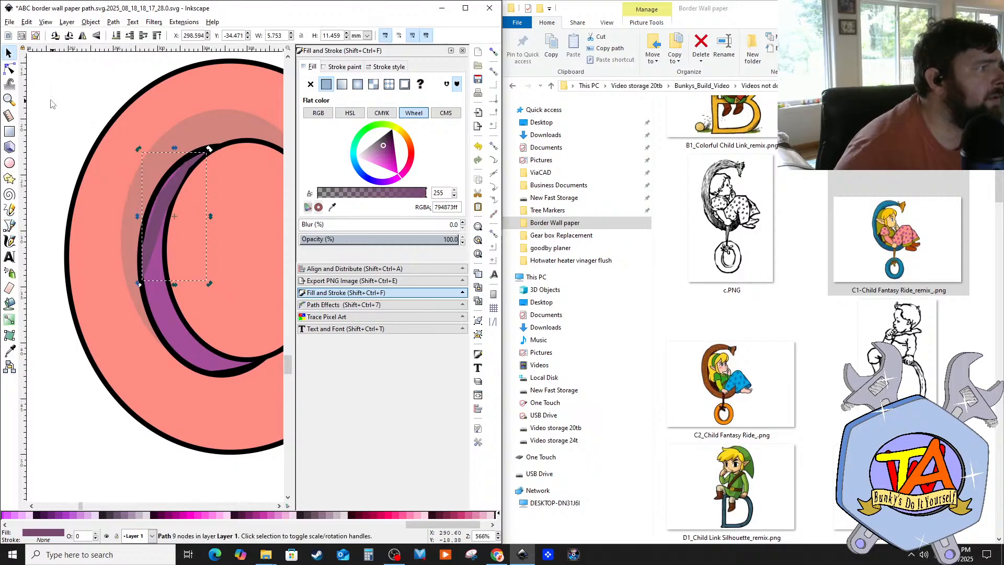
click(8, 69)
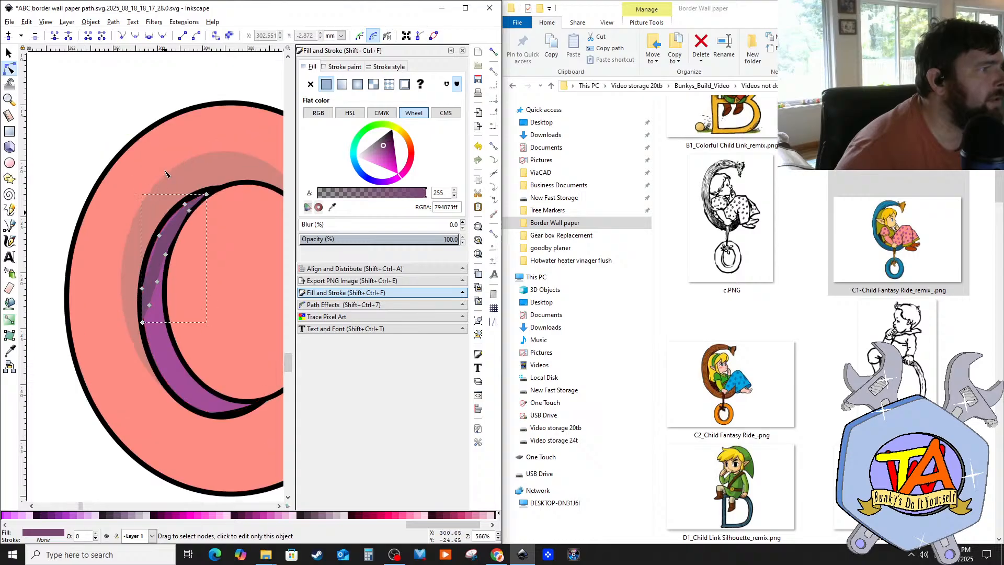
scroll(159, 171, up, 2)
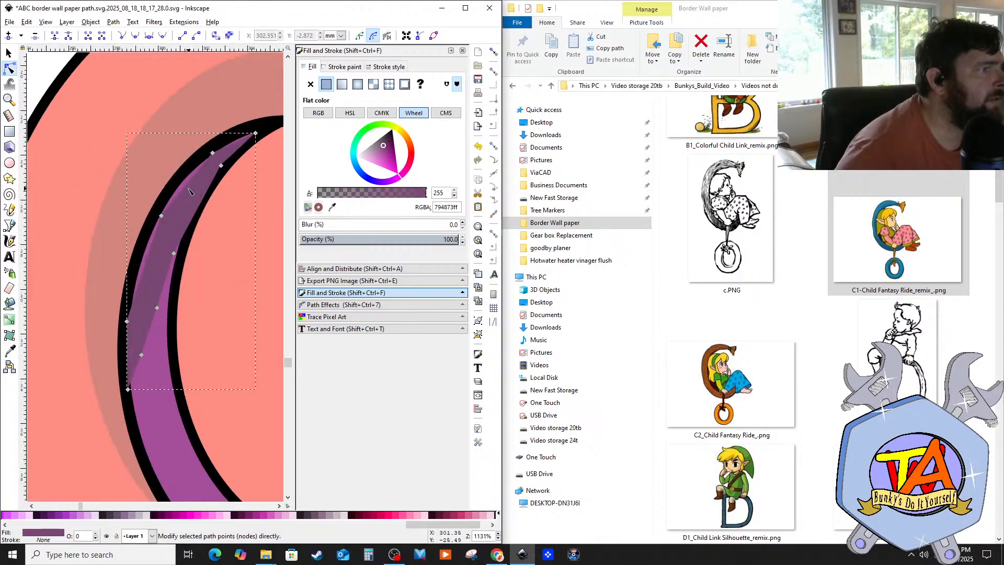
scroll(194, 186, up, 2)
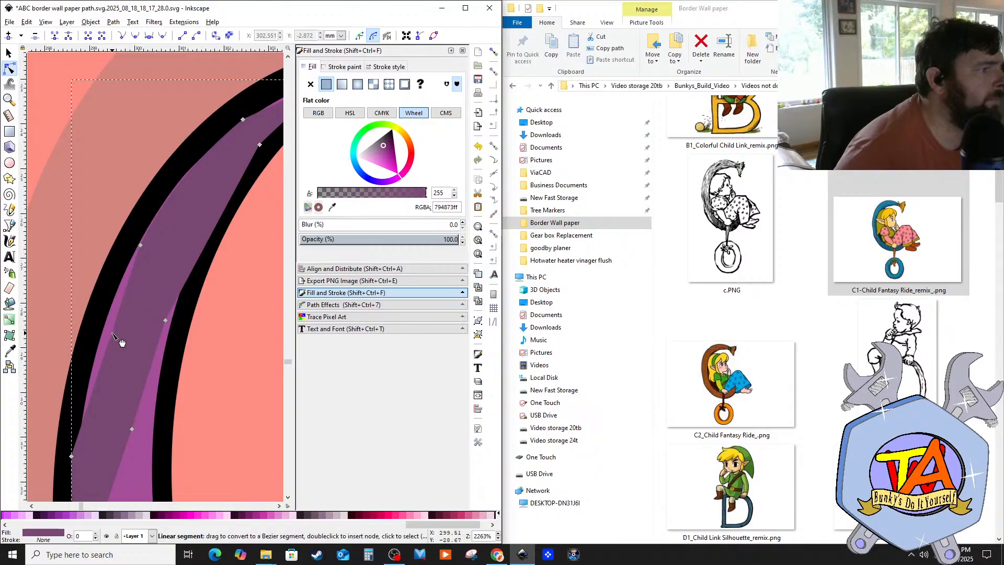
scroll(105, 330, down, 5)
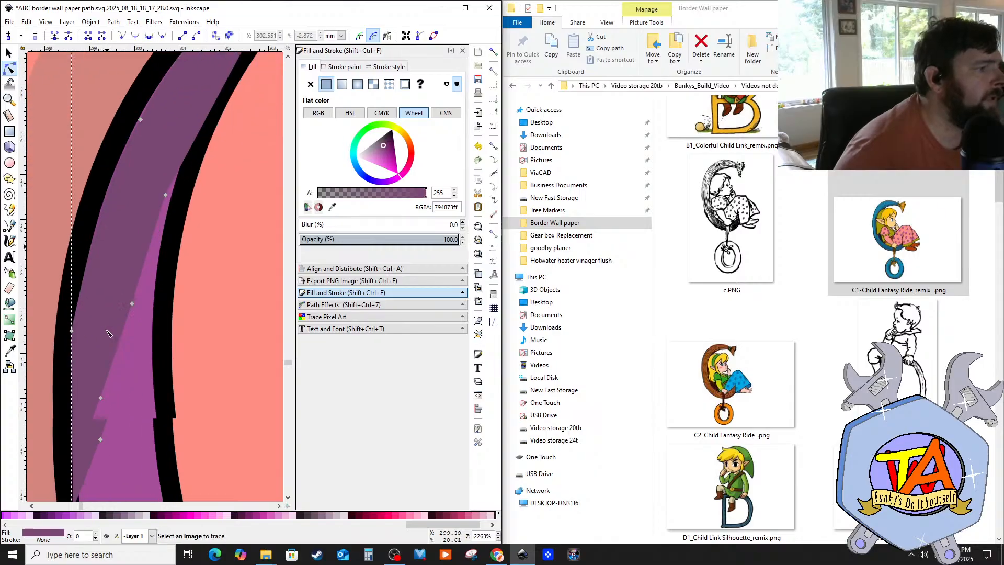
drag(74, 425, 82, 426)
scroll(134, 287, down, 1)
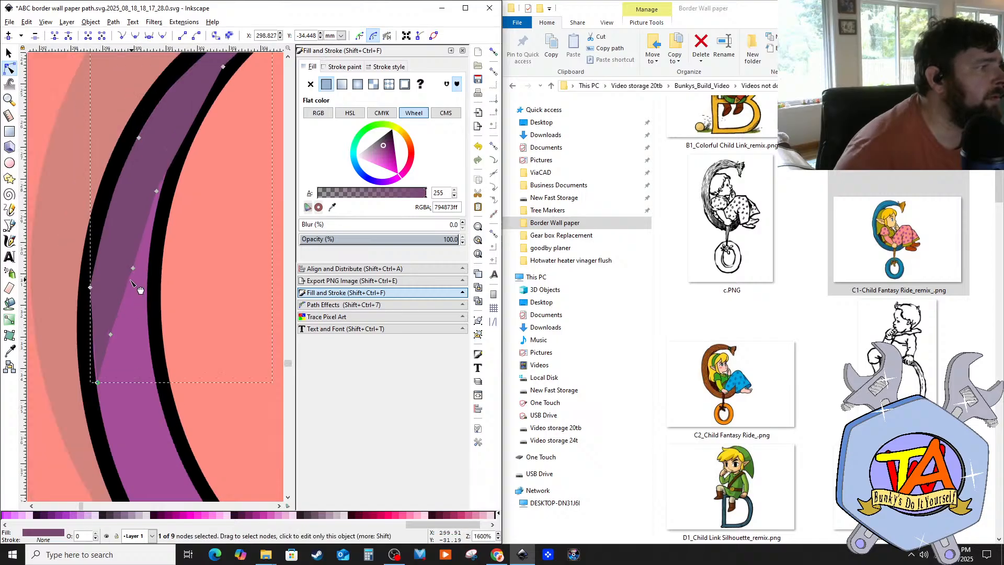
Step: Move the nodes on the dark shading's lower inner edge and bend the segment between them to follow the crescent
scroll(139, 288, up, 2)
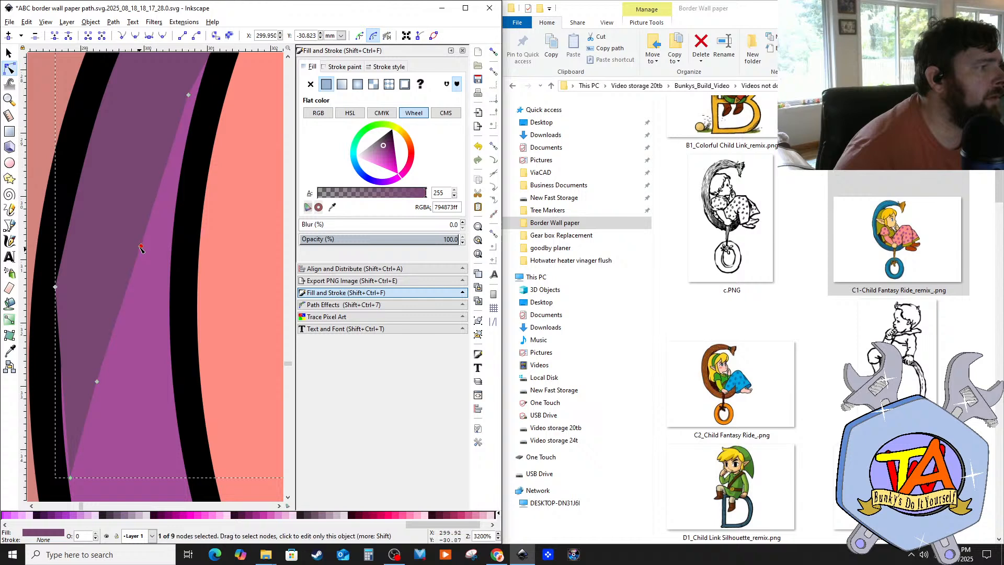
drag(140, 246, 185, 102)
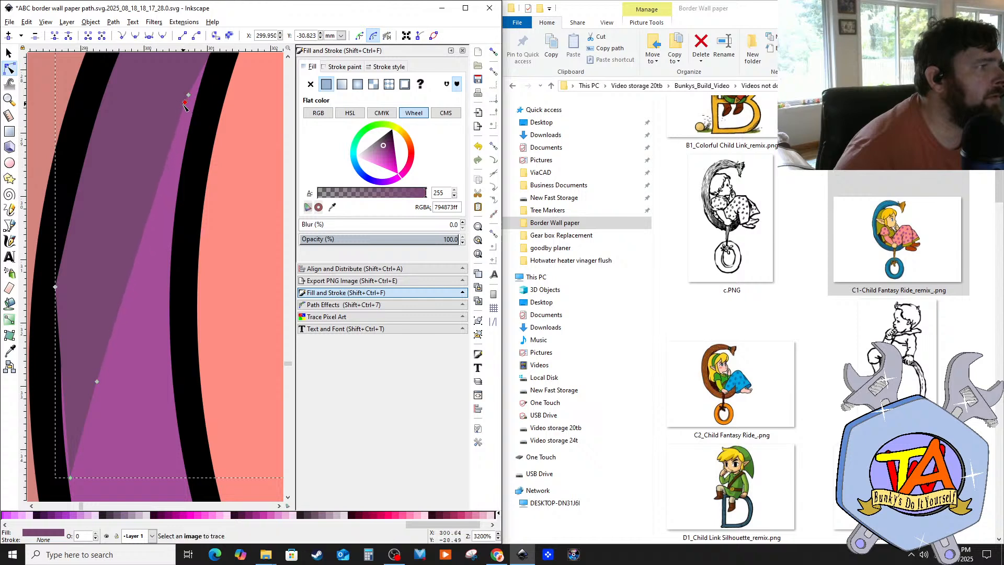
drag(130, 239, 122, 231)
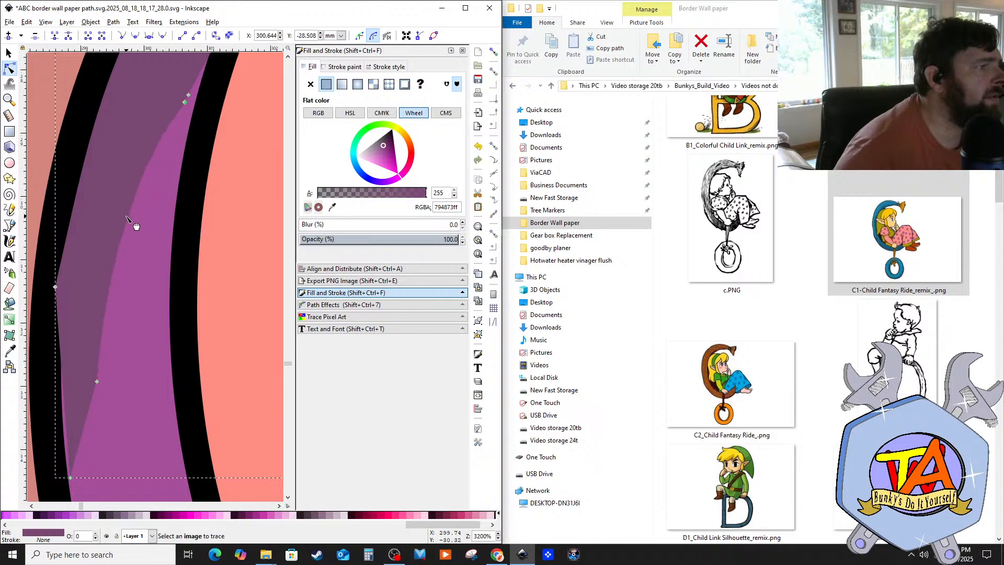
drag(98, 388, 94, 369)
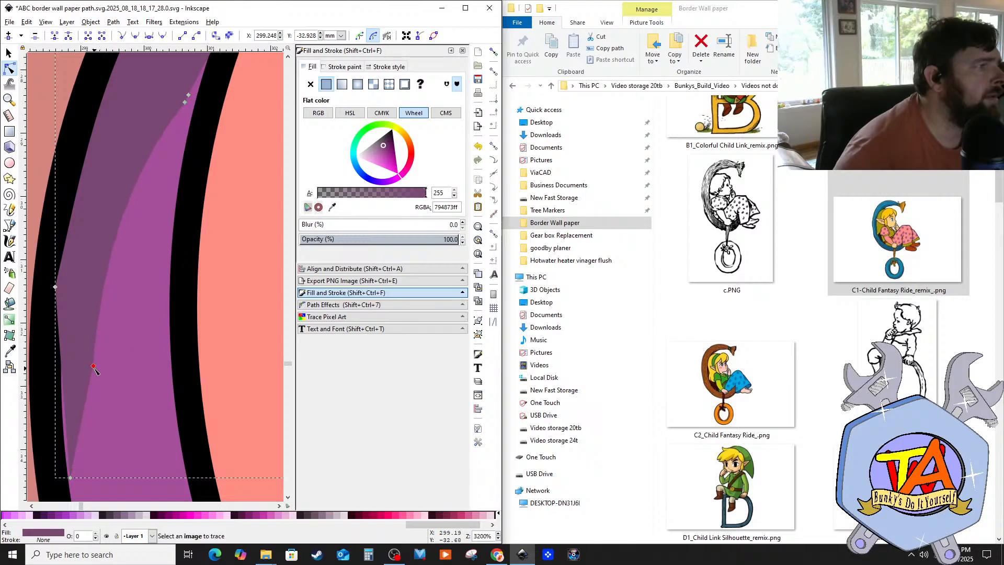
ctrl+scroll(173, 316, down, 3)
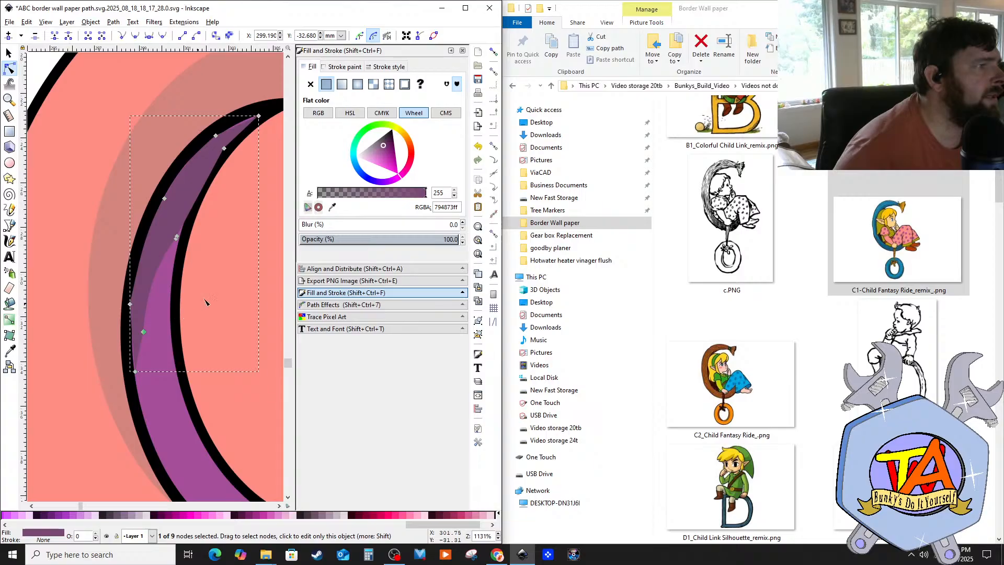
ctrl+scroll(258, 117, down, 2)
Step: Examine the dark purple shading's upper tip and compare the pink ring with the traced blue ring above
ctrl+scroll(258, 116, up, 6)
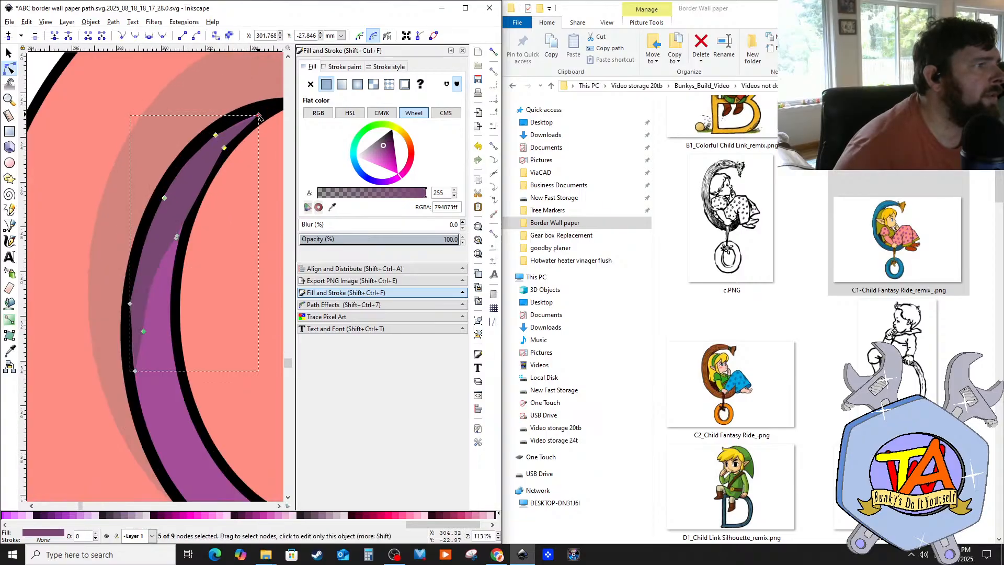
ctrl+scroll(258, 116, up, 3)
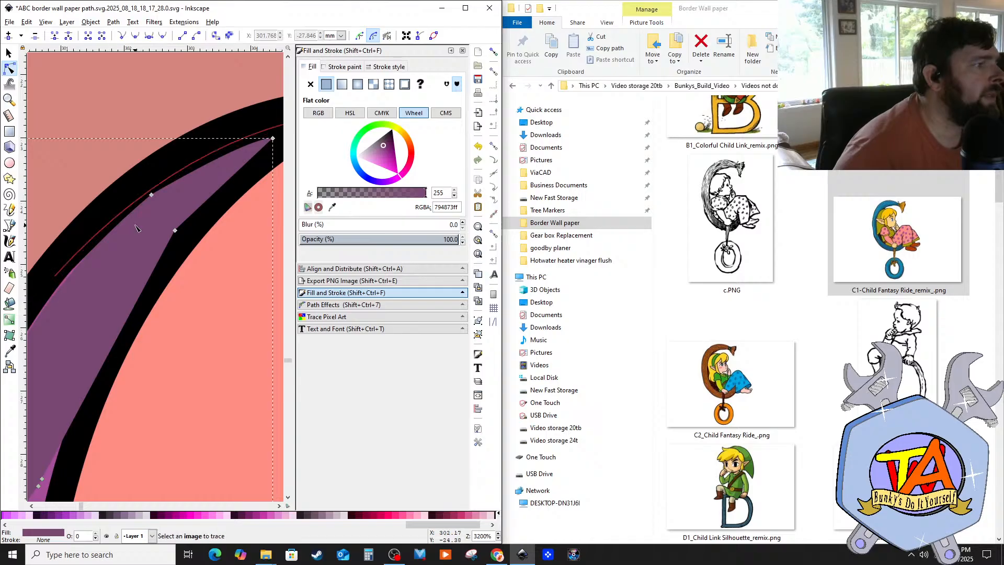
scroll(140, 255, down, 7)
scroll(140, 255, down, 2)
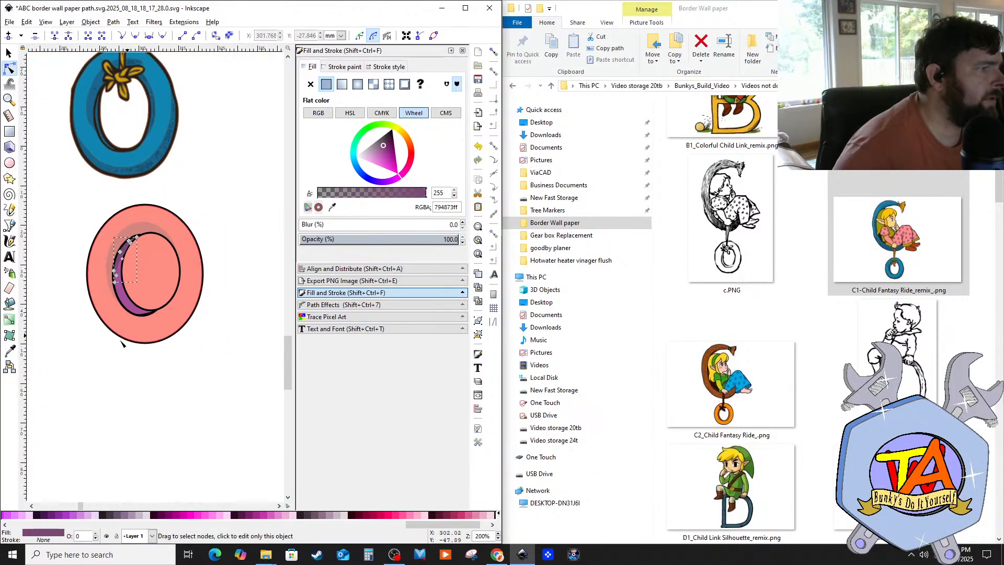
click(96, 342)
scroll(66, 338, up, 2)
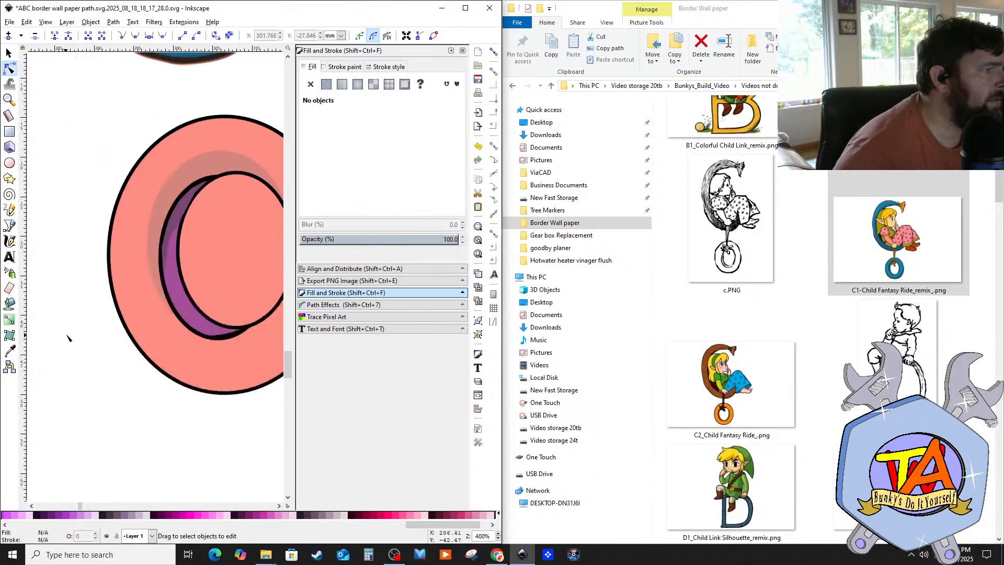
scroll(85, 340, down, 2)
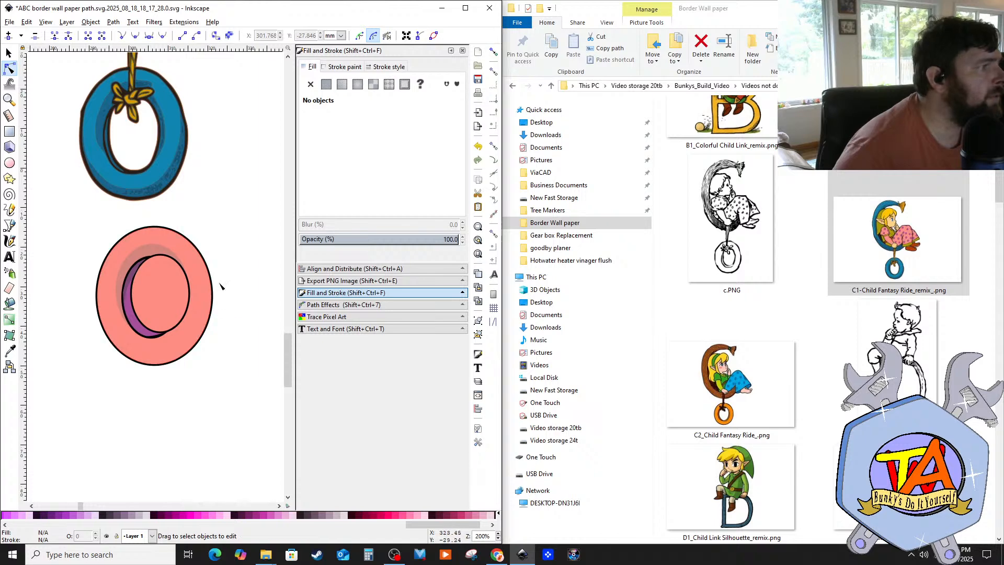
scroll(143, 382, up, 2)
scroll(115, 382, down, 2)
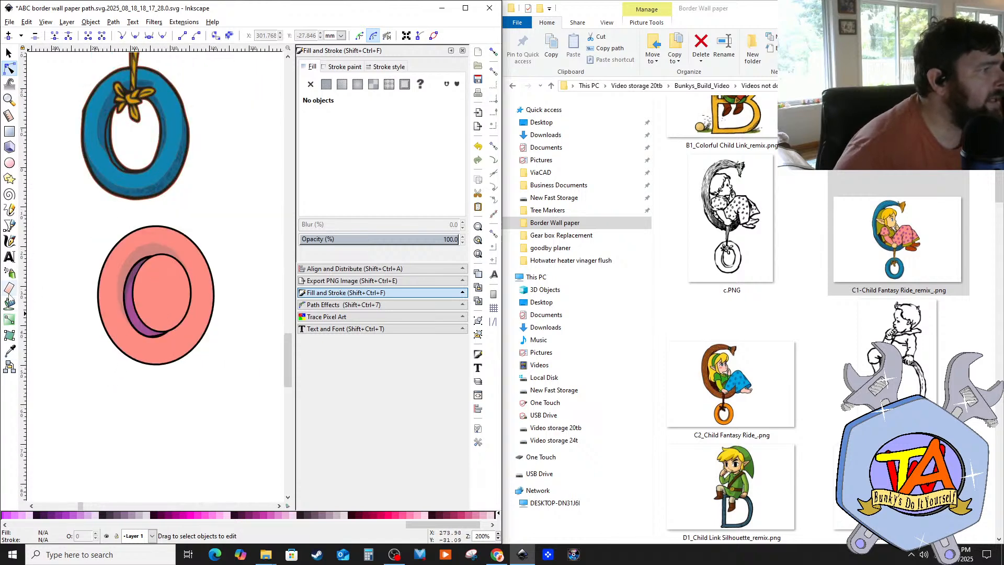
Step: Draw a Spiro path with the Pen tool from the pink ring's lower-left edge across its lower band to the right edge
click(9, 225)
scroll(177, 378, down, 2)
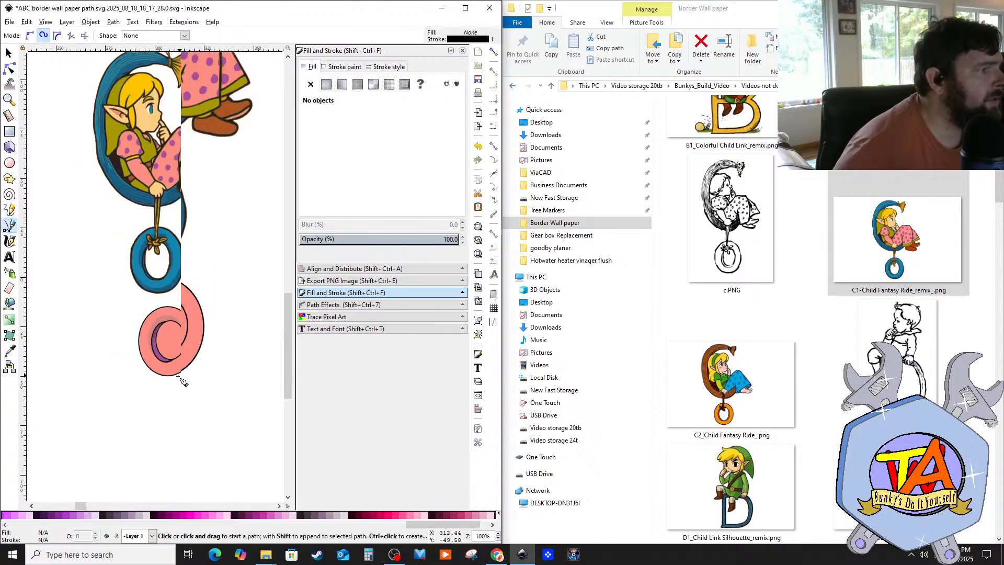
scroll(176, 377, up, 3)
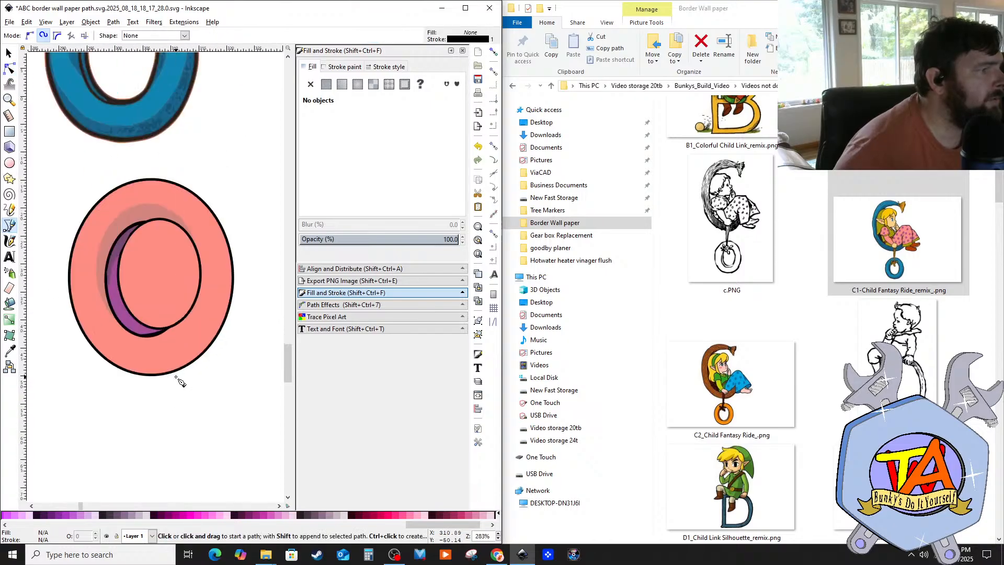
click(103, 355)
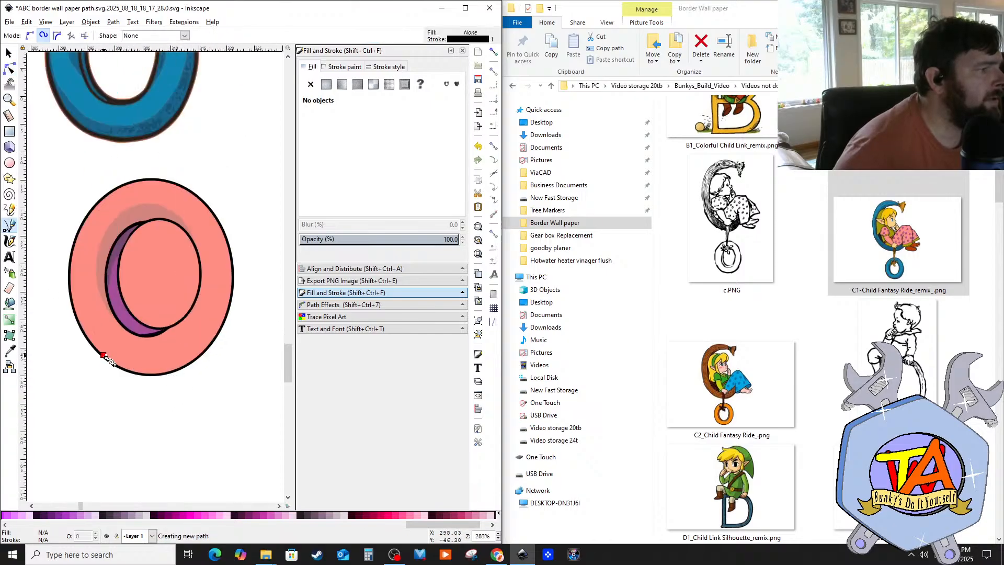
click(173, 357)
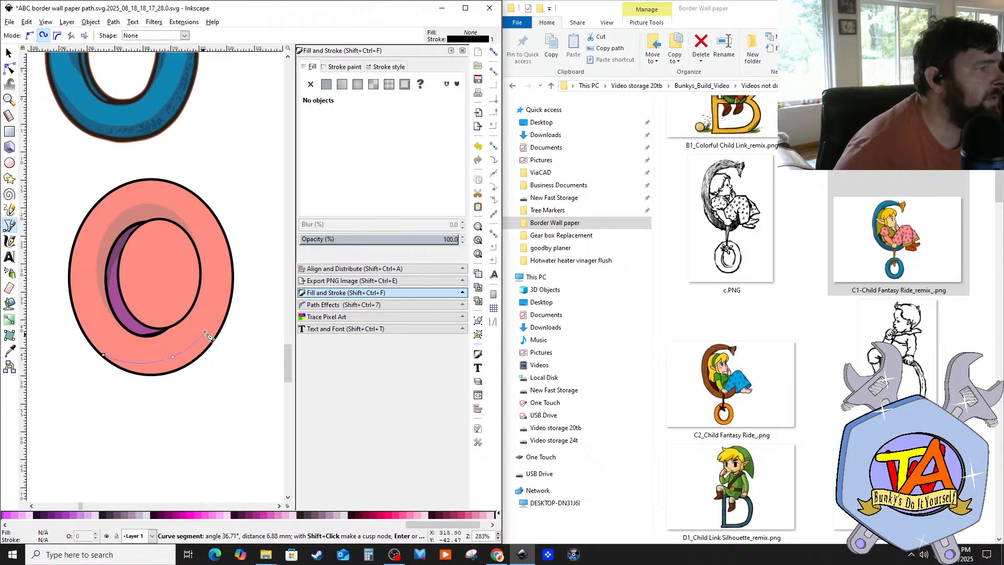
click(231, 261)
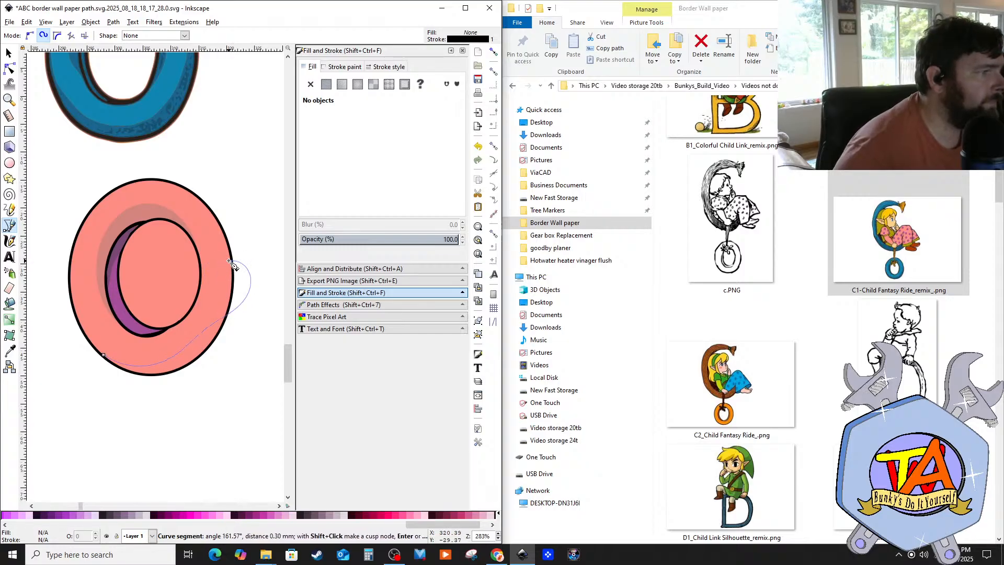
scroll(229, 270, up, 4)
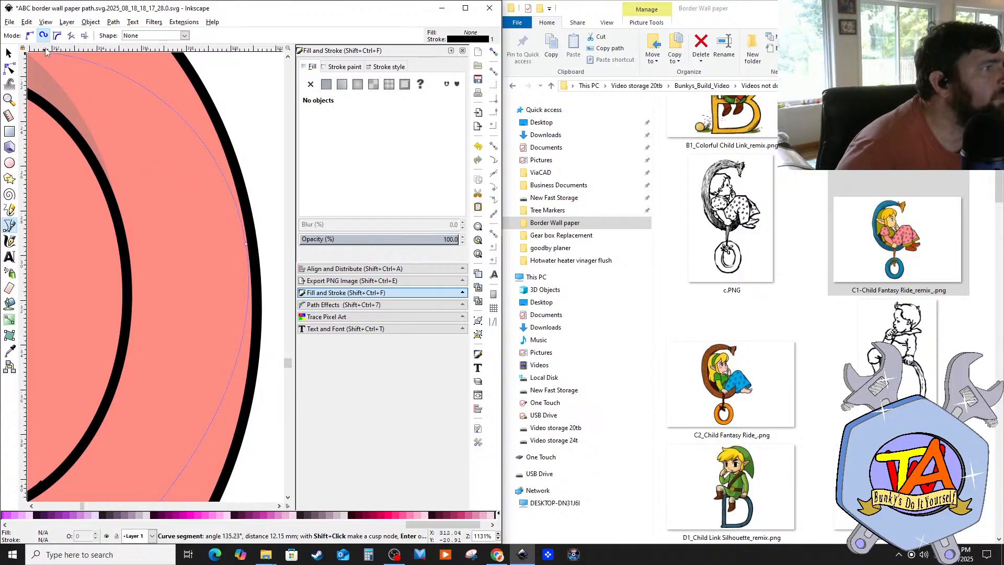
Step: Close the lower shading path with regular Bezier segments along the pink ring's lower-right outline and bottom edge back to its start
click(29, 35)
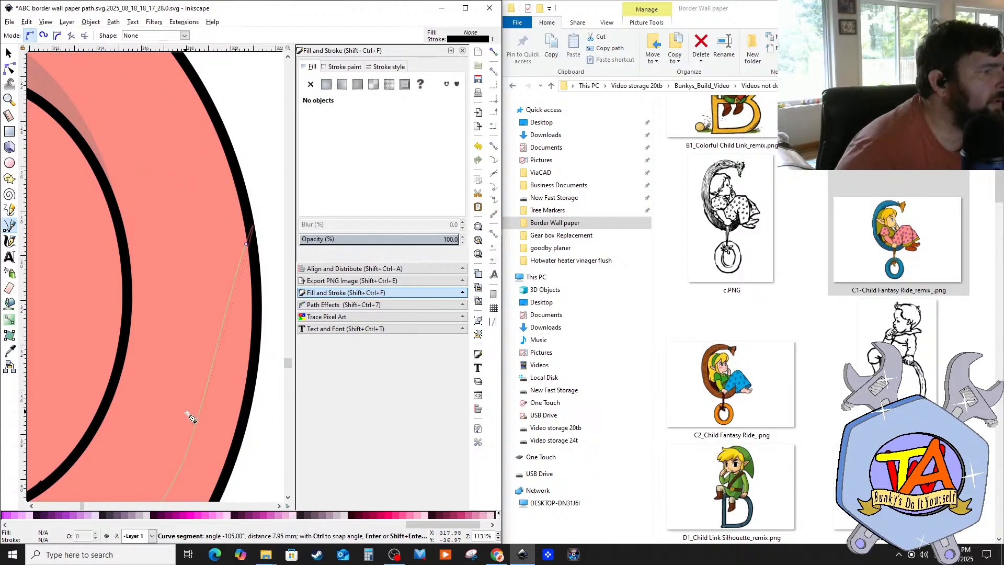
scroll(190, 415, down, 4)
scroll(189, 496, down, 2)
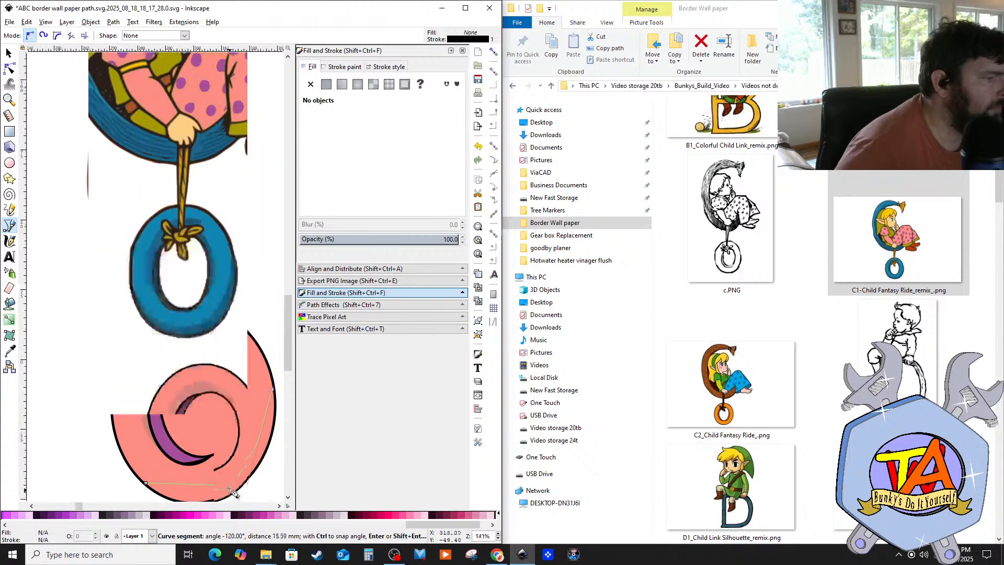
scroll(228, 488, up, 3)
scroll(249, 491, down, 2)
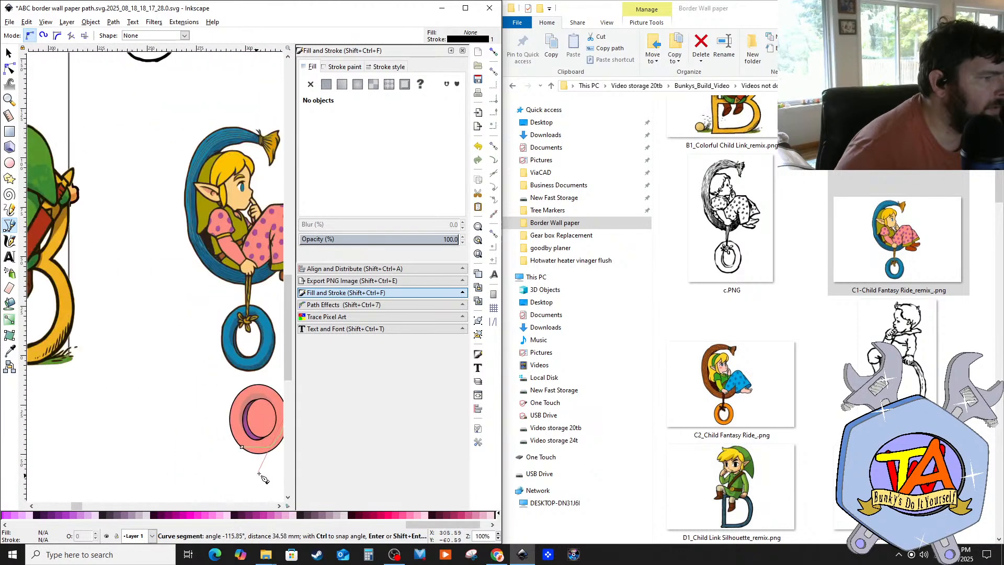
scroll(262, 475, up, 3)
scroll(275, 470, down, 5)
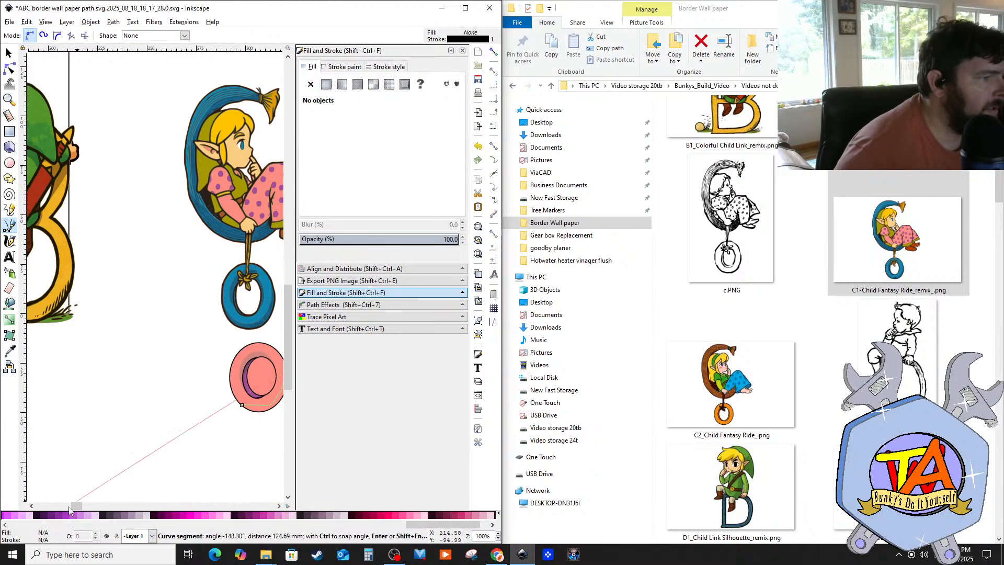
mouse_move(74, 506)
mouse_down()
mouse_move(101, 503)
mouse_move(79, 498)
mouse_up()
scroll(175, 419, up, 3)
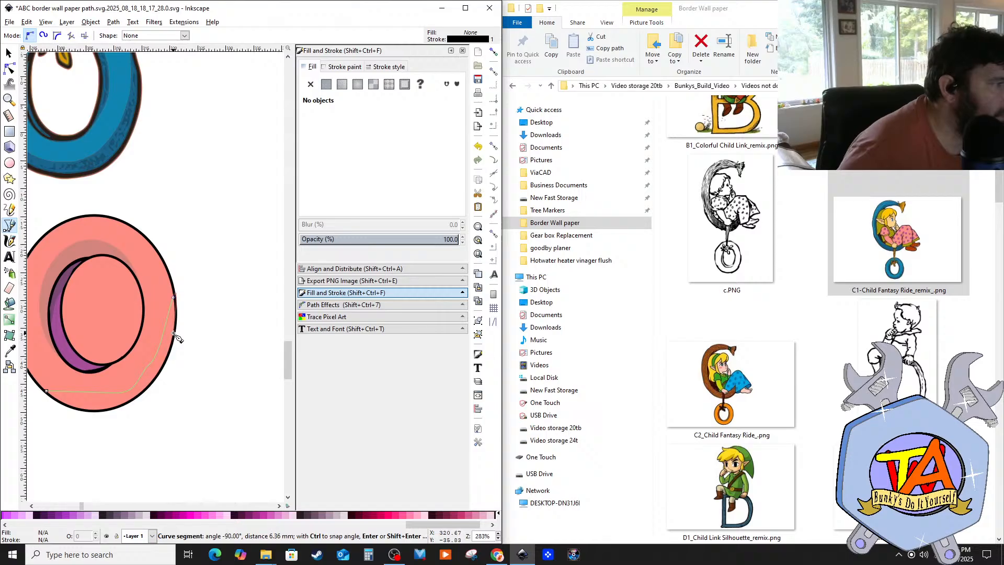
click(174, 336)
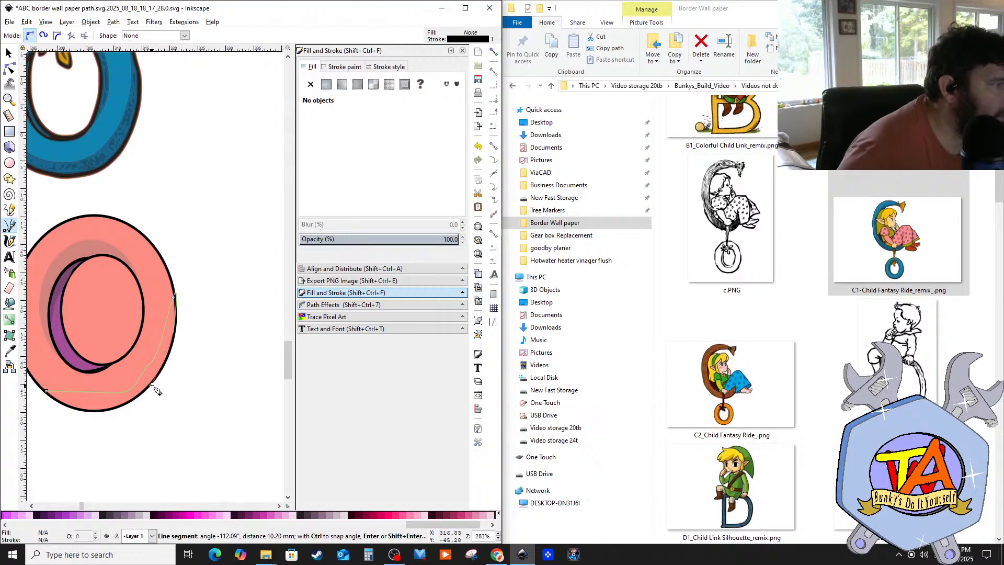
click(106, 410)
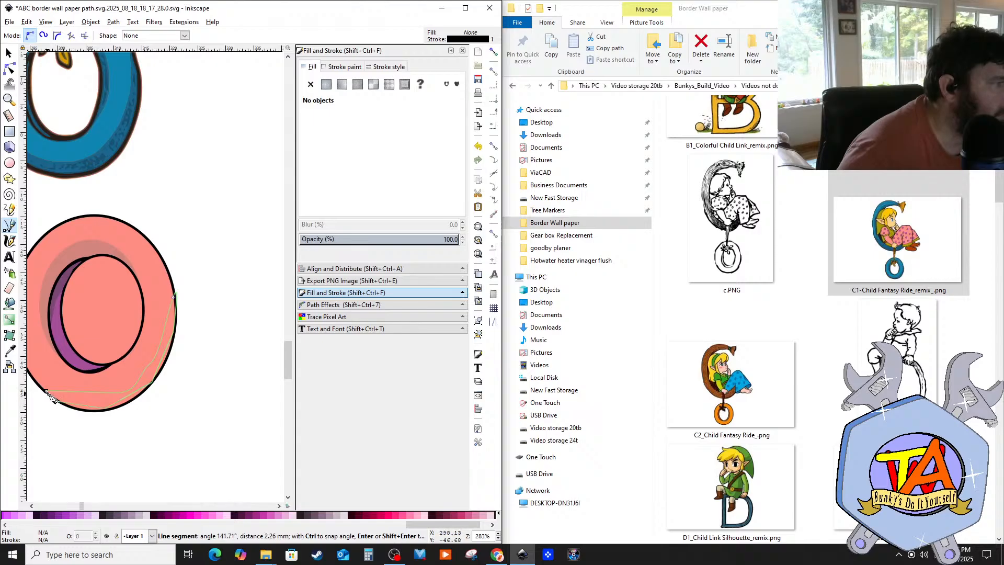
click(46, 392)
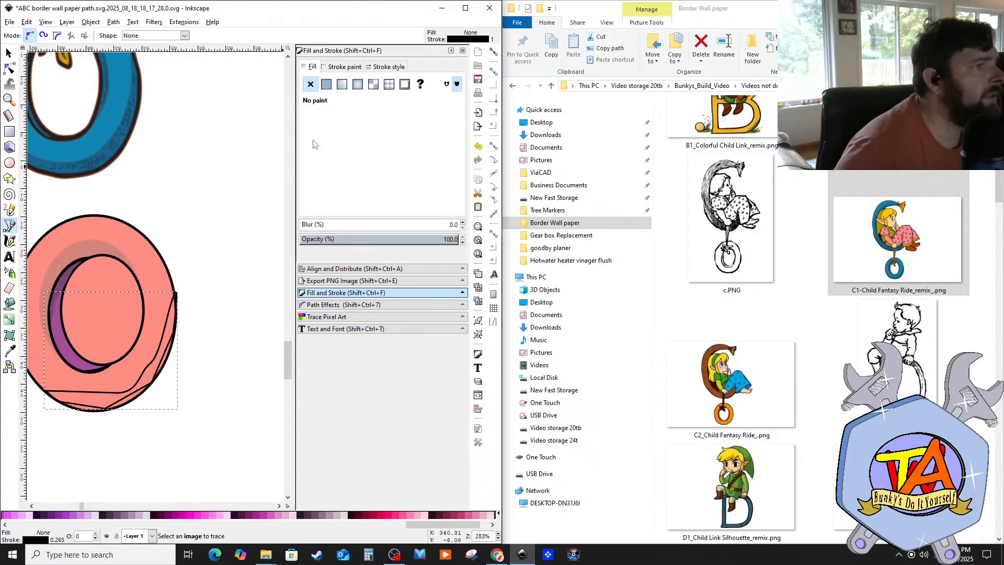
Step: Give the new shading shape no stroke and a flat fill of d3857cff, sampled from the ring's upper inner shadow
click(327, 84)
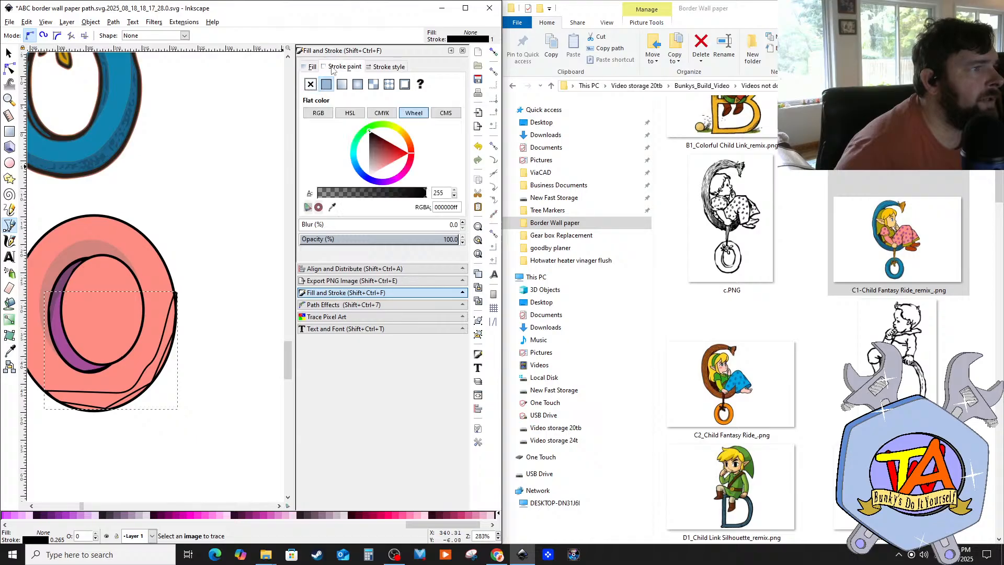
click(311, 84)
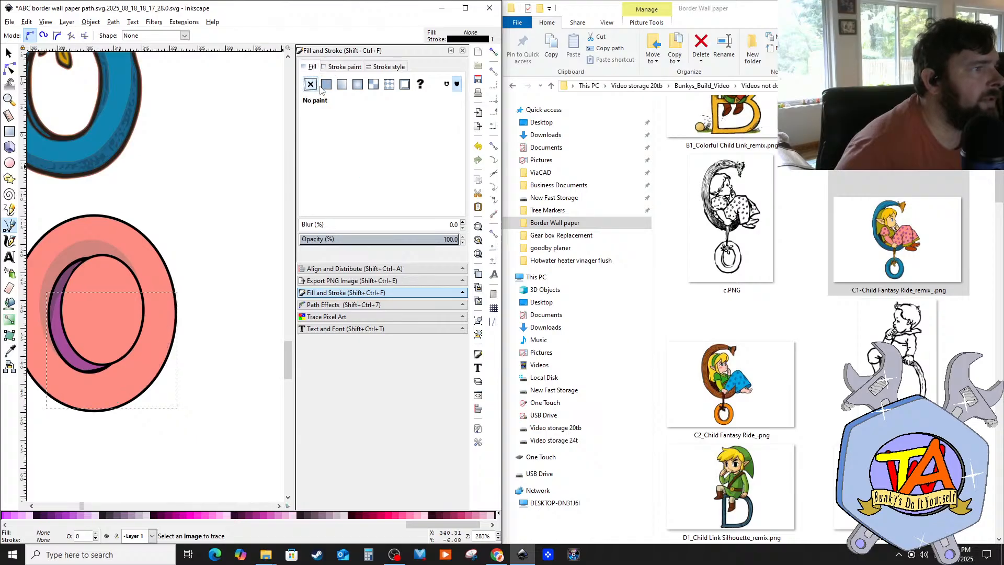
click(327, 84)
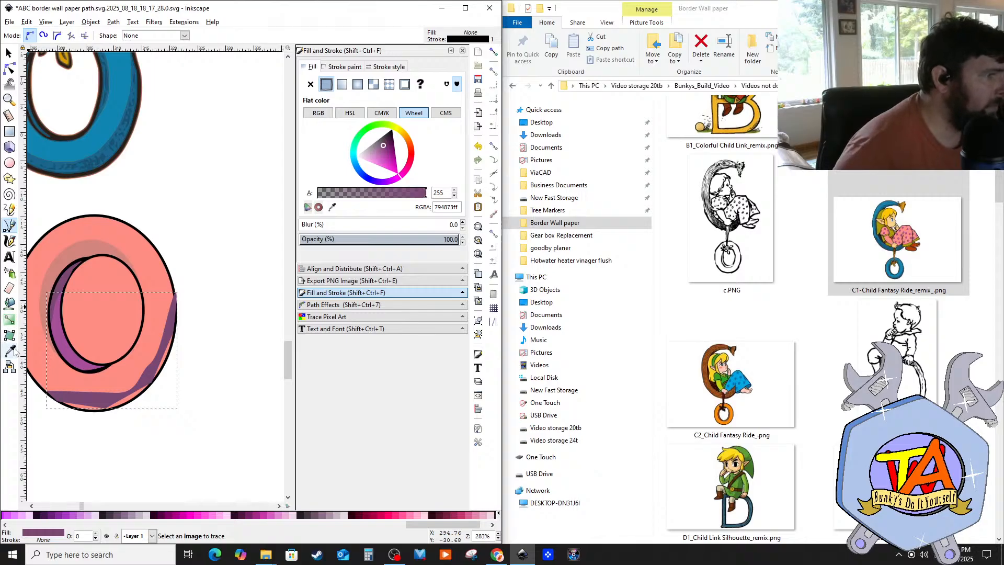
click(332, 206)
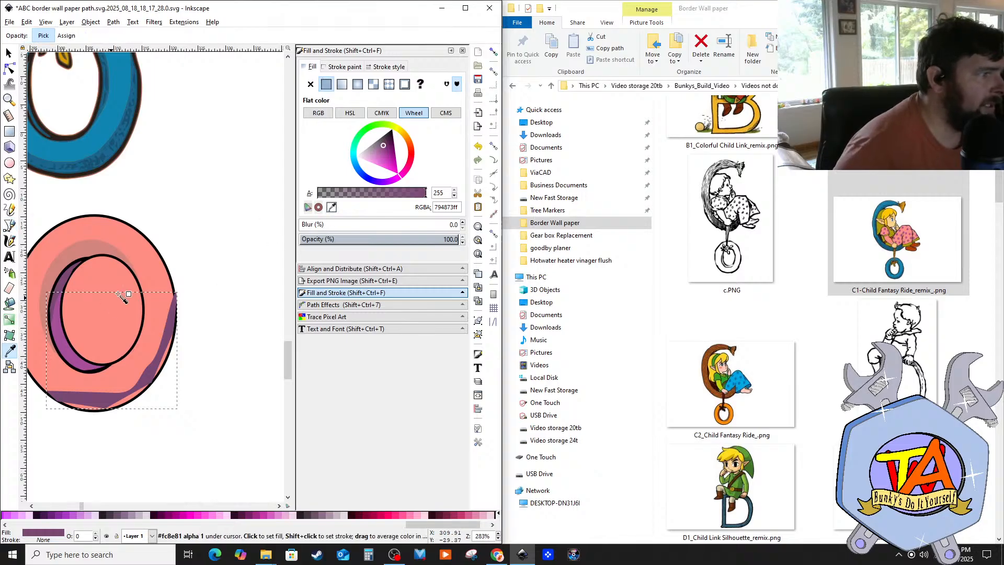
click(150, 264)
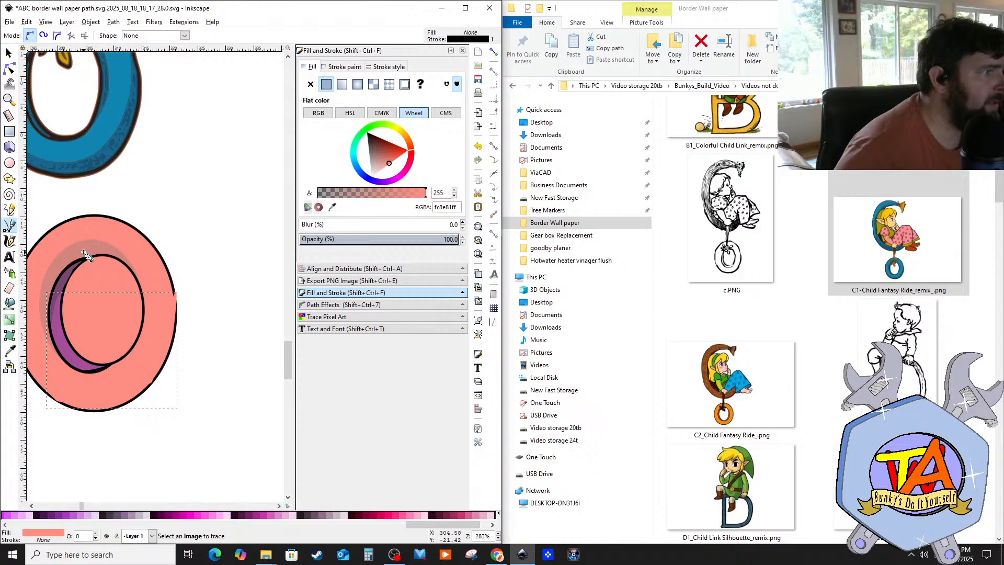
click(332, 207)
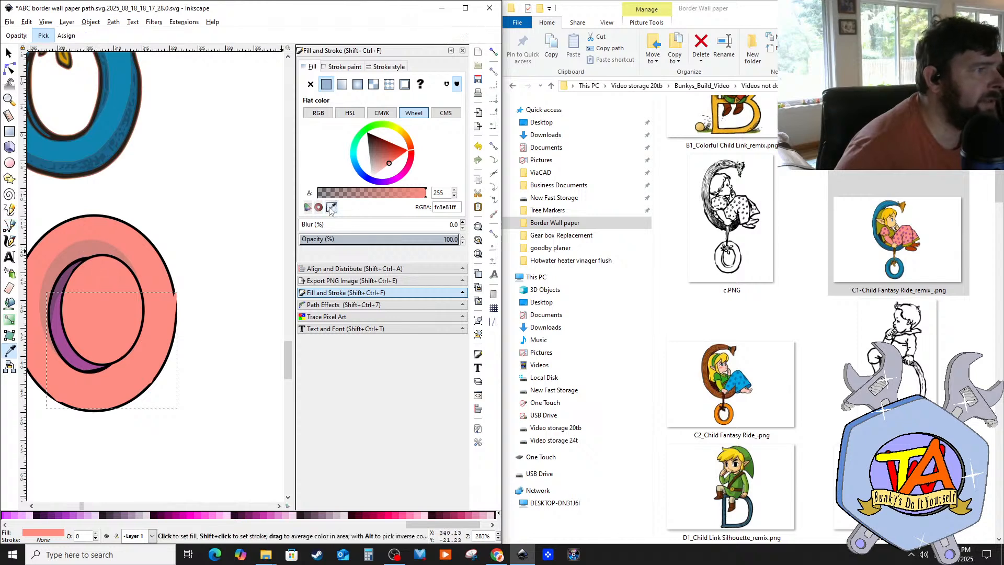
click(99, 250)
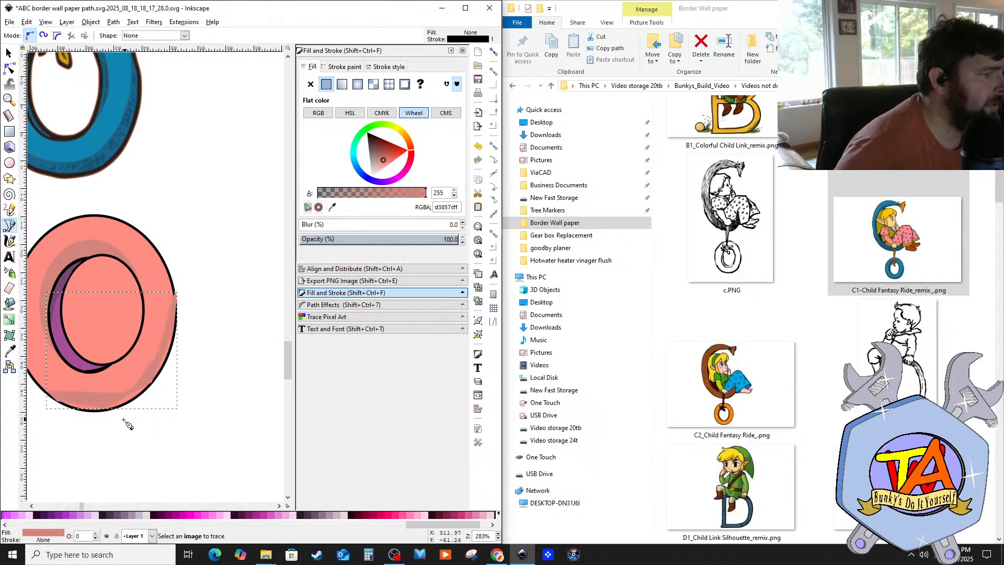
Step: Move the lower shading's upper tip node and its lower-right outer node slightly inward from the ring's black outline
scroll(112, 423, up, 2)
scroll(97, 424, up, 1)
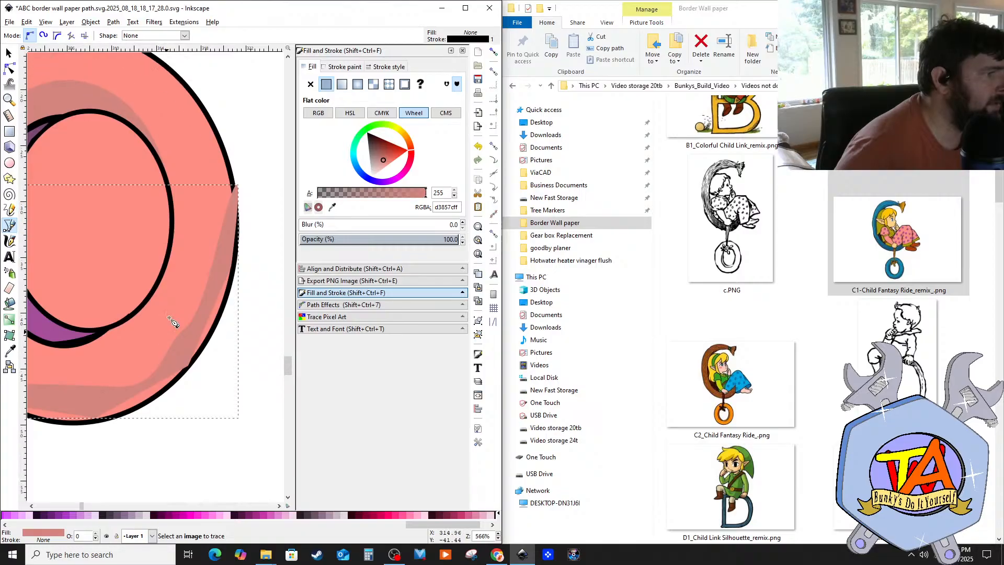
click(10, 69)
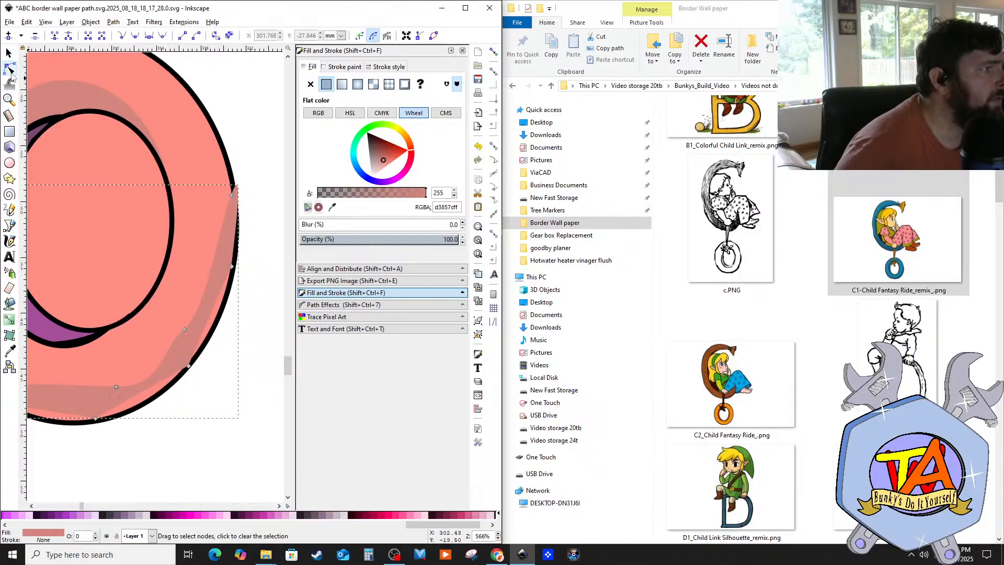
drag(232, 197, 224, 202)
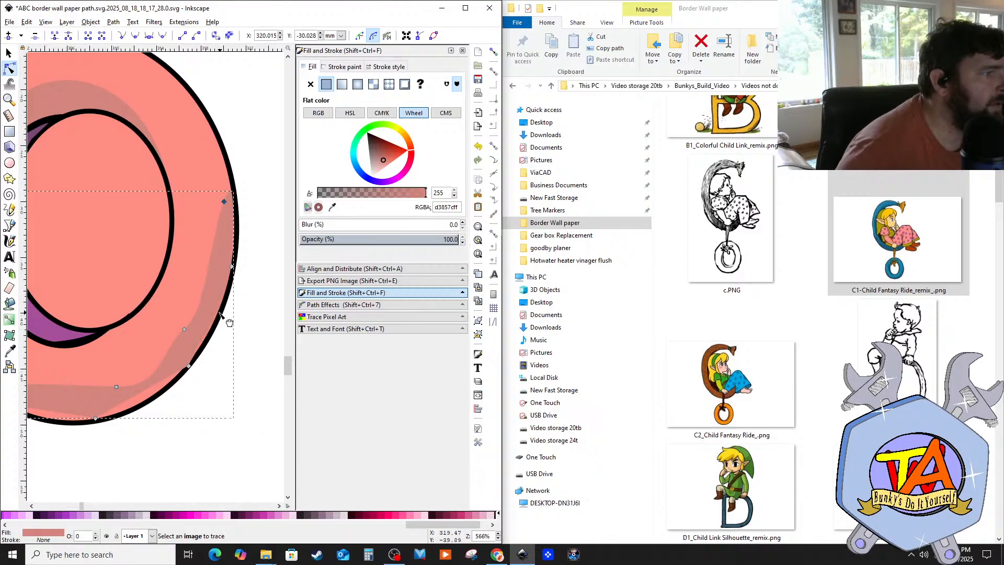
drag(189, 366, 186, 368)
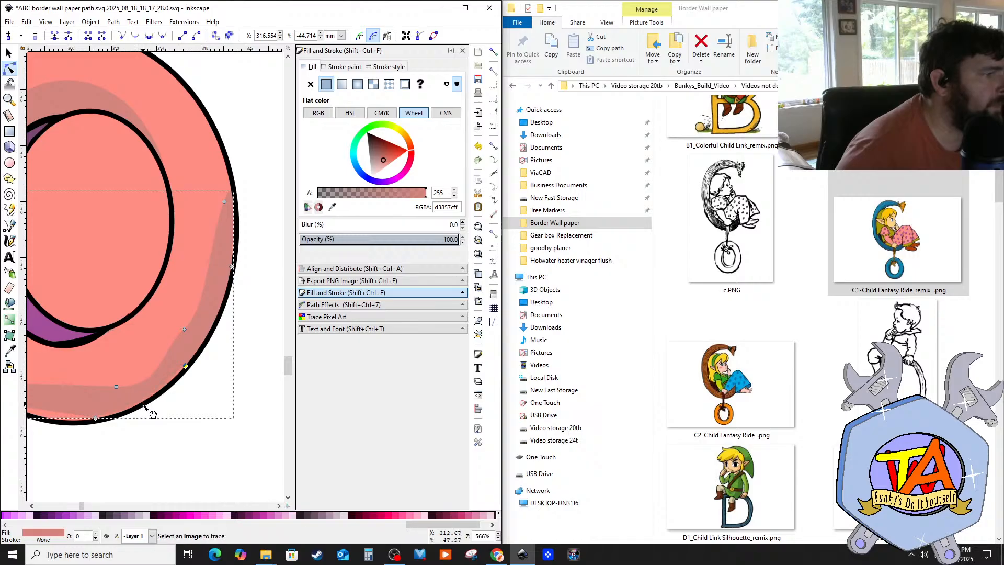
Step: Bend the shading's straight bottom segment outward to follow the curve of the ring's lower outline
scroll(142, 413, down, 1)
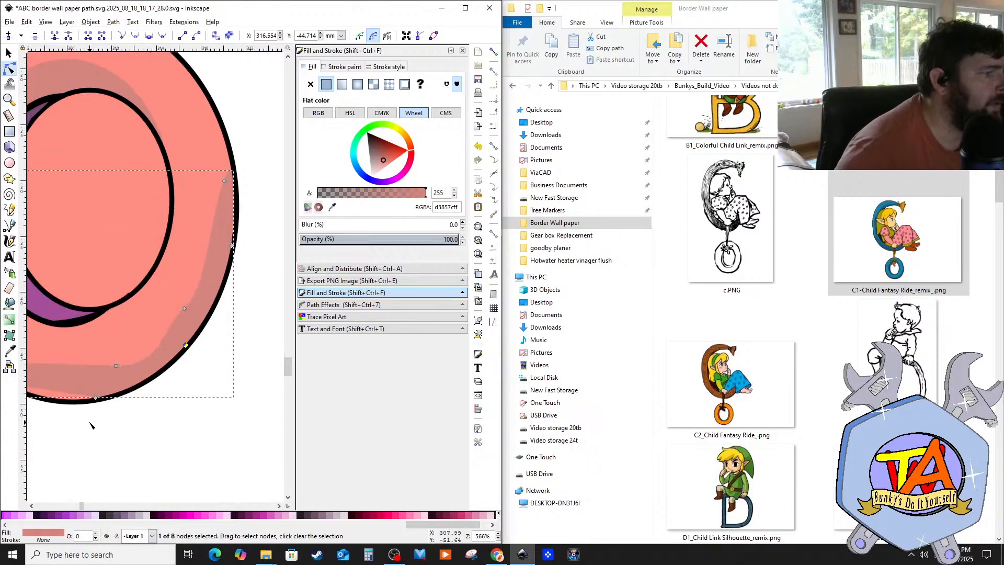
scroll(90, 425, up, 1)
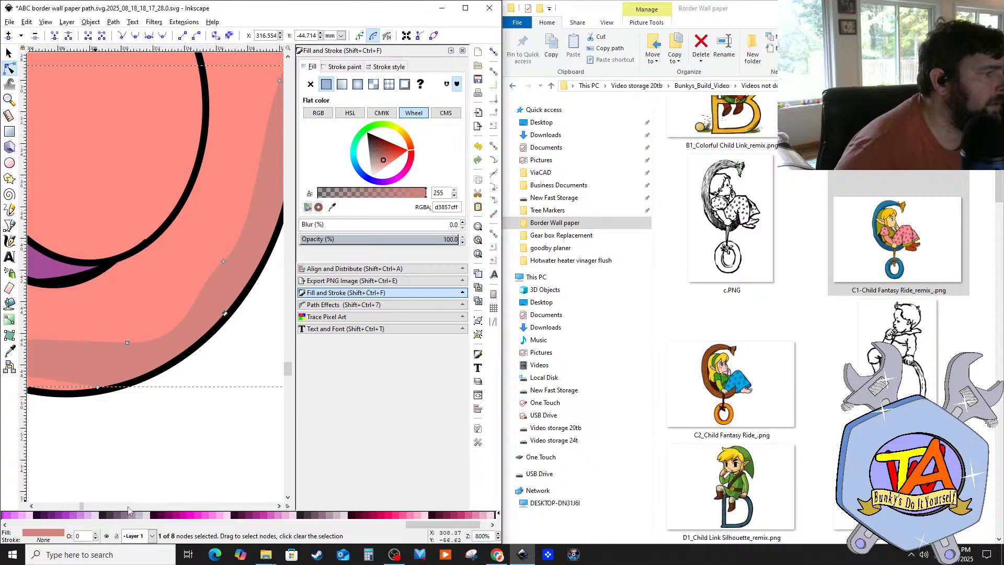
click(30, 506)
click(30, 507)
click(30, 507)
click(30, 507)
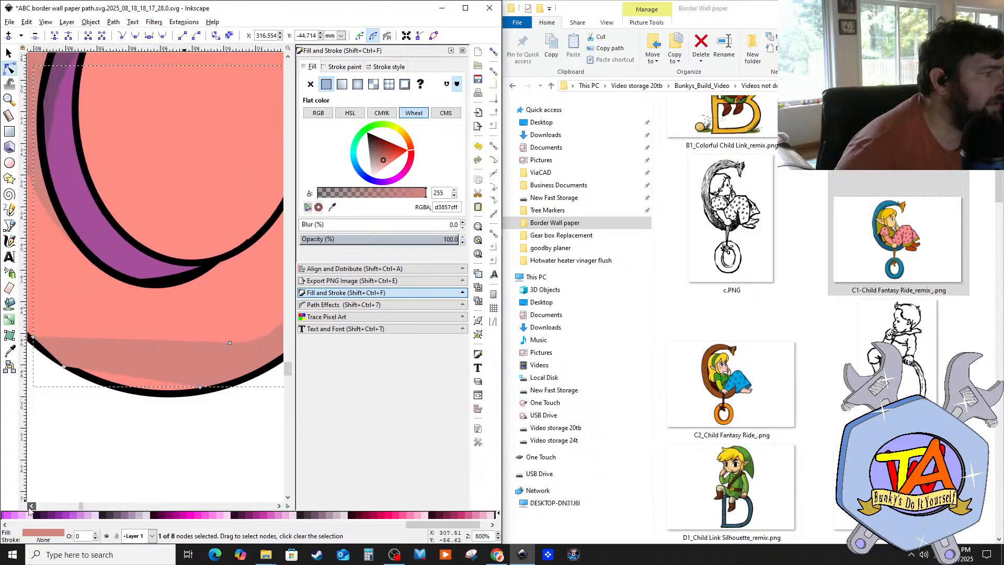
click(30, 507)
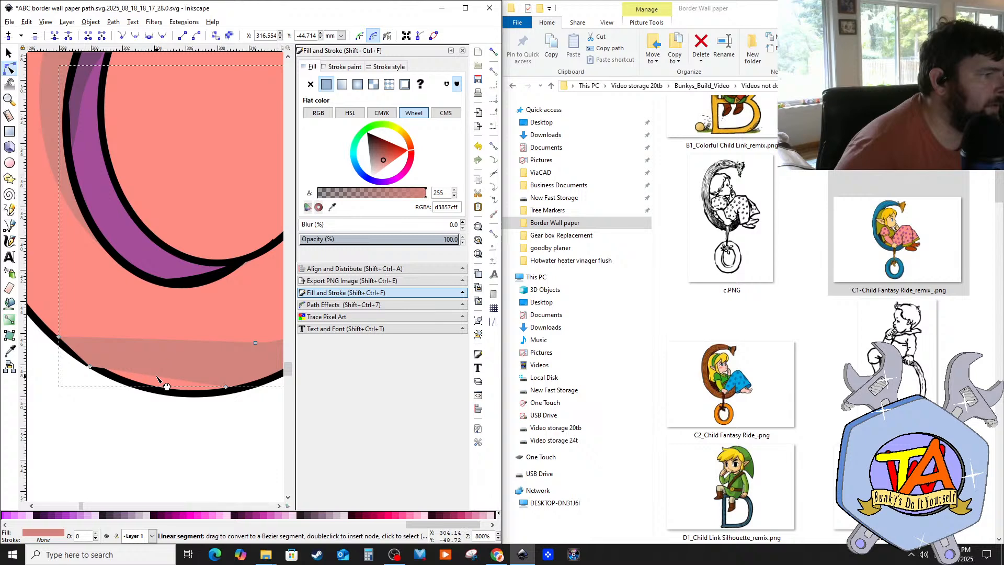
drag(157, 377, 157, 390)
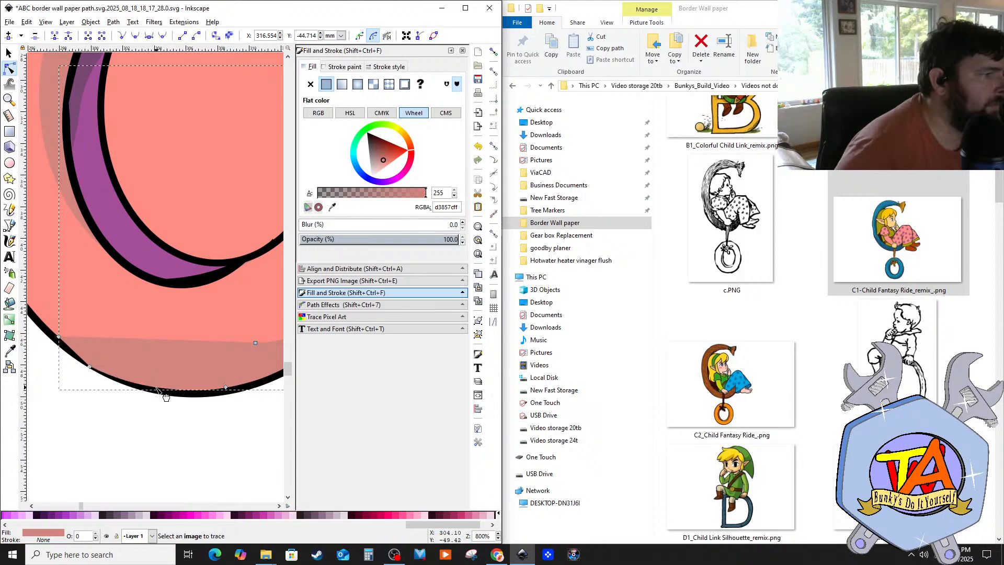
Step: Align the shading's two left-end nodes with the ring's outline and bend its upper edge into a shallow downward curve
click(91, 364)
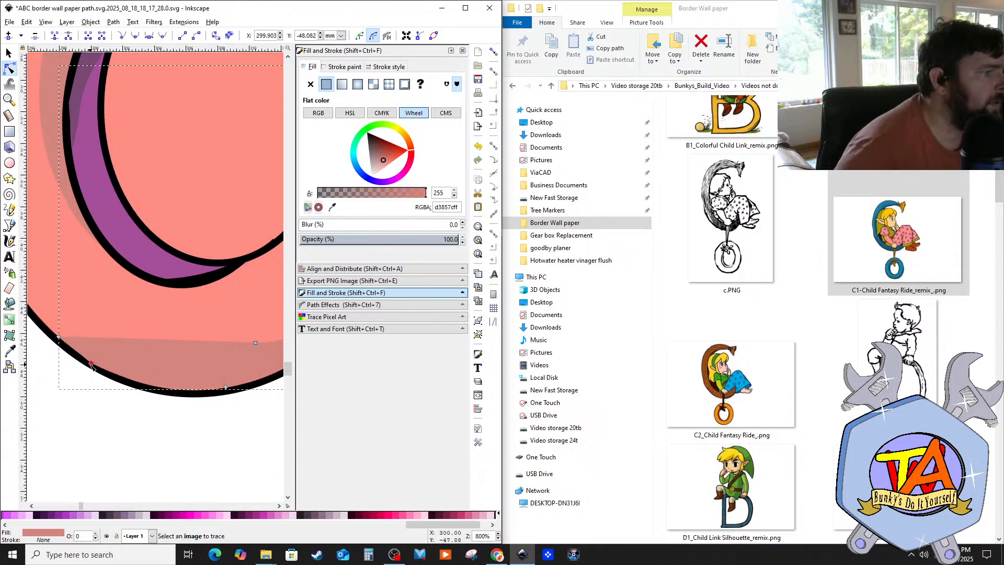
drag(91, 363, 59, 340)
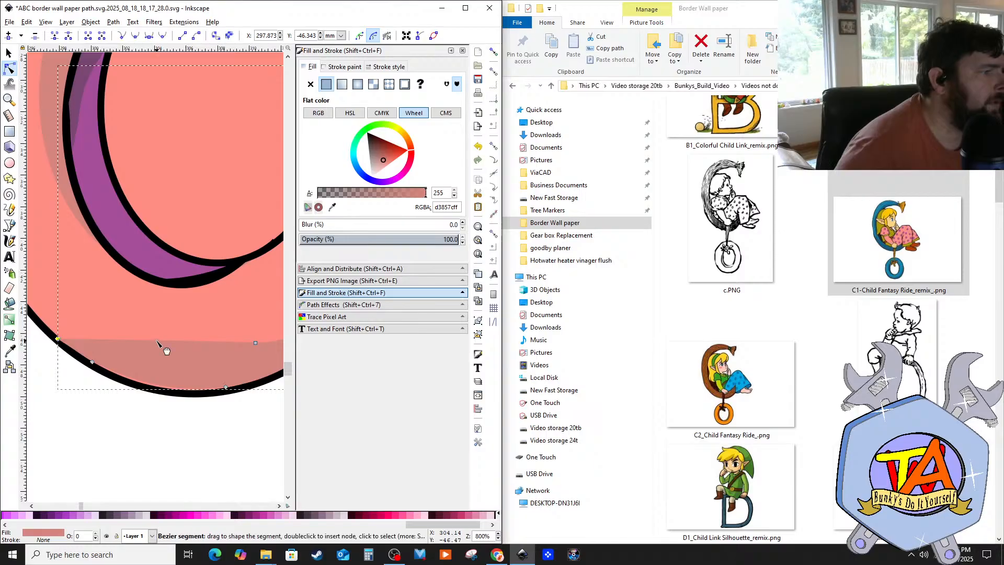
drag(156, 346, 156, 350)
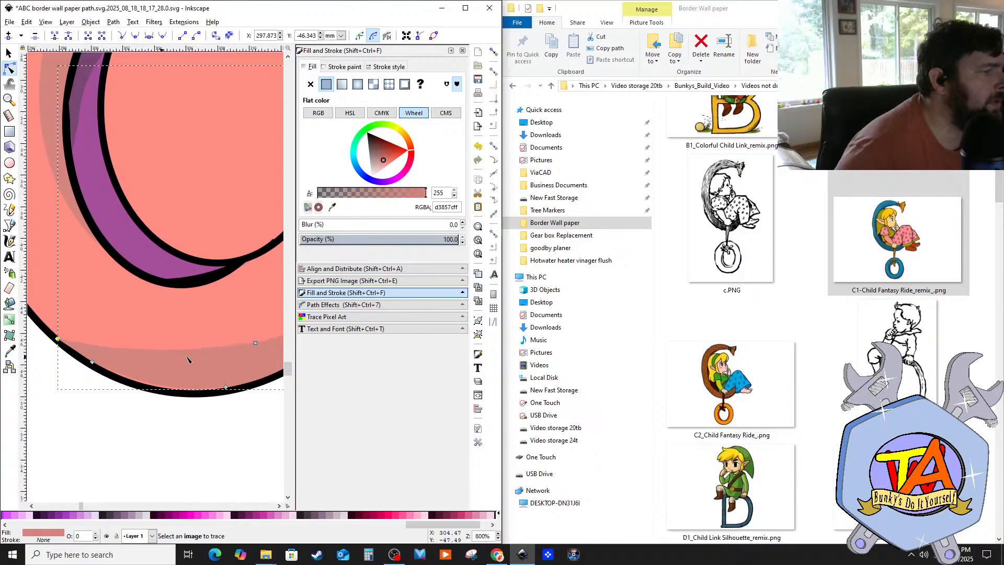
Step: Deselect the shading and examine the pink ring up close and against the traced letter C illustration
ctrl+scroll(168, 359, down, 2)
ctrl+scroll(174, 363, down, 1)
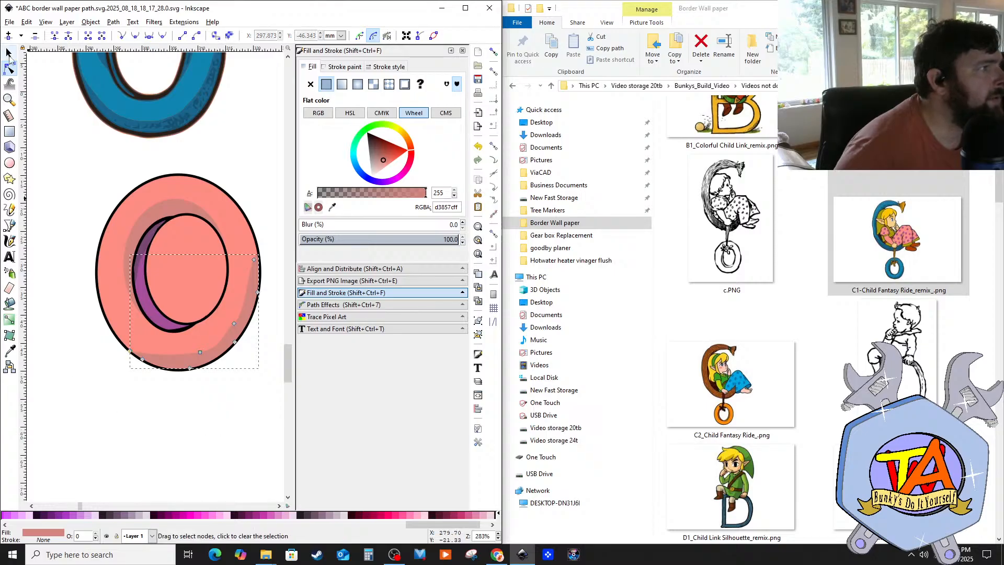
click(9, 53)
key(Escape)
ctrl+scroll(141, 270, up, 2)
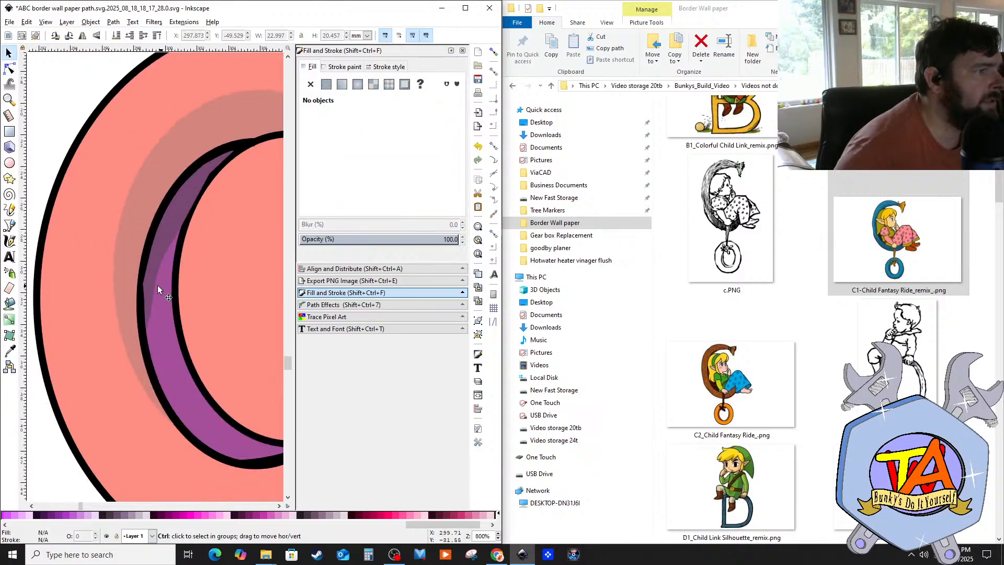
ctrl+scroll(131, 275, down, 6)
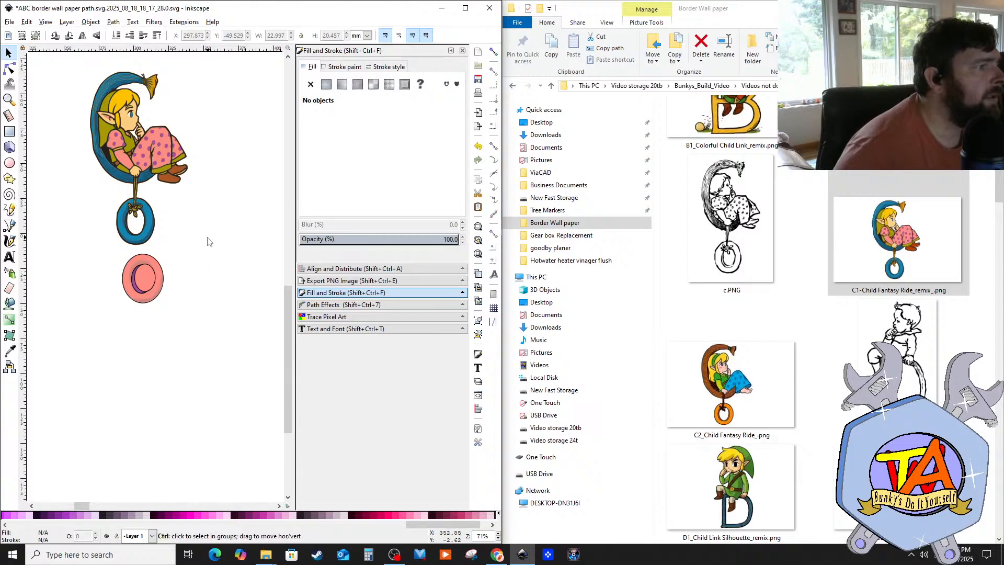
ctrl+scroll(184, 250, up, 3)
ctrl+scroll(222, 279, down, 2)
ctrl+scroll(124, 271, down, 2)
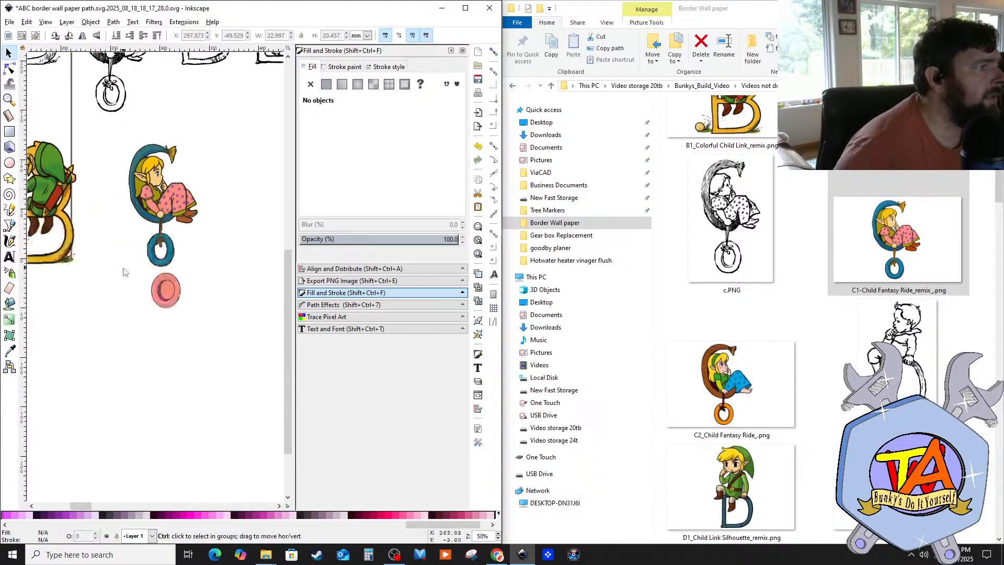
ctrl+scroll(140, 221, up, 2)
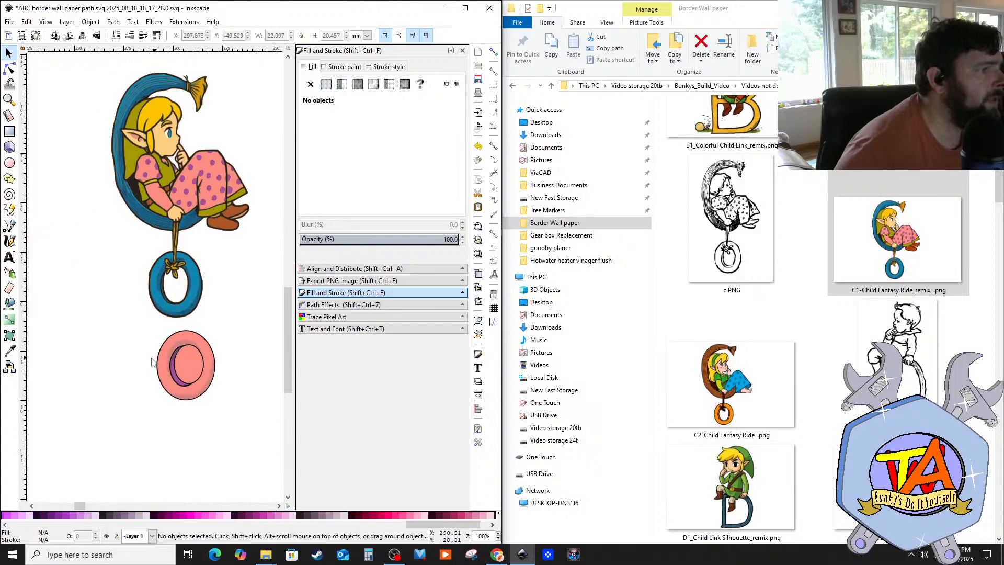
Step: Group all nine shapes of the pink ring and move the group to the left of the traced blue ring
drag(130, 336, 234, 415)
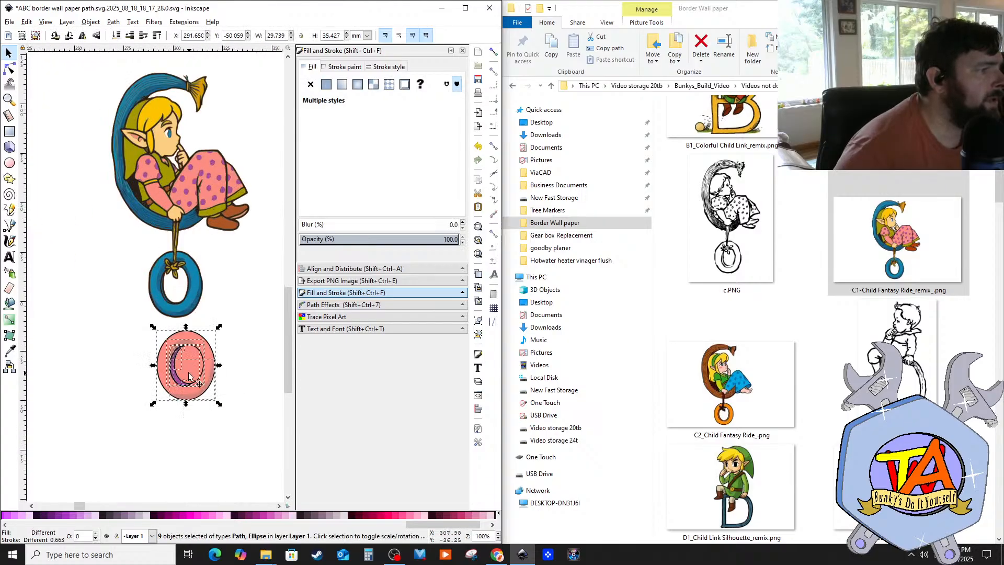
right_click(191, 366)
click(210, 359)
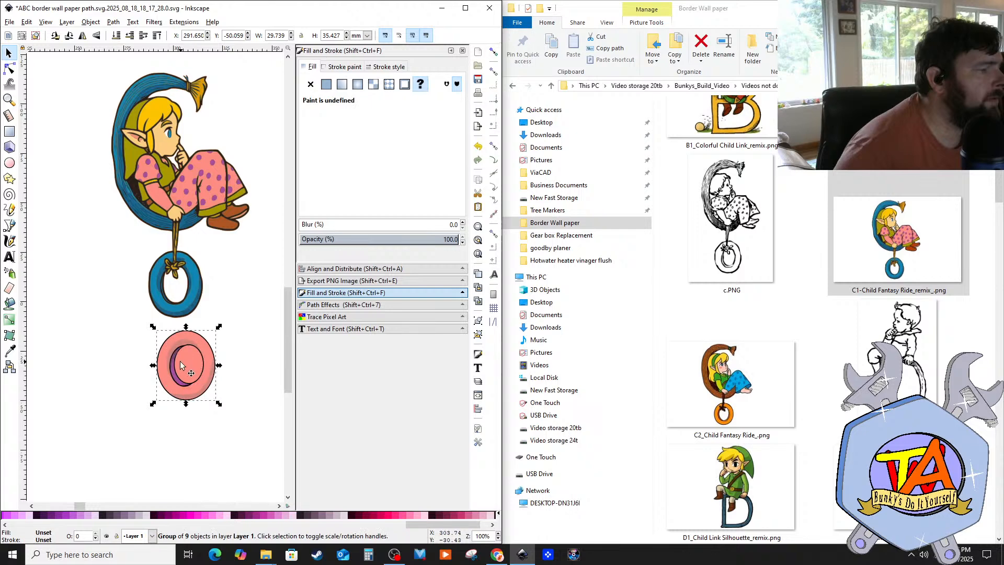
drag(193, 368, 114, 282)
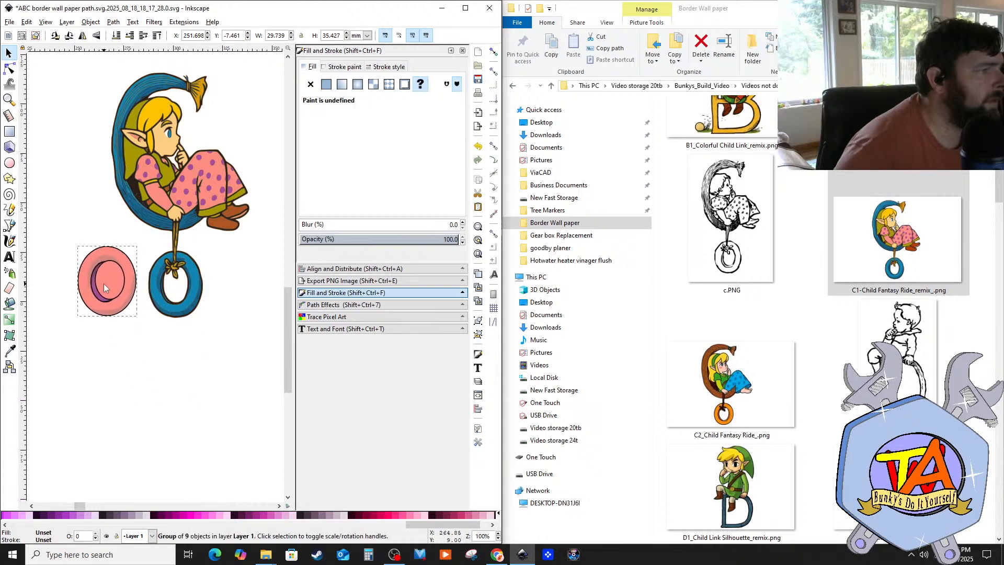
Step: Deselect the grouped pink ring and save the document
click(219, 312)
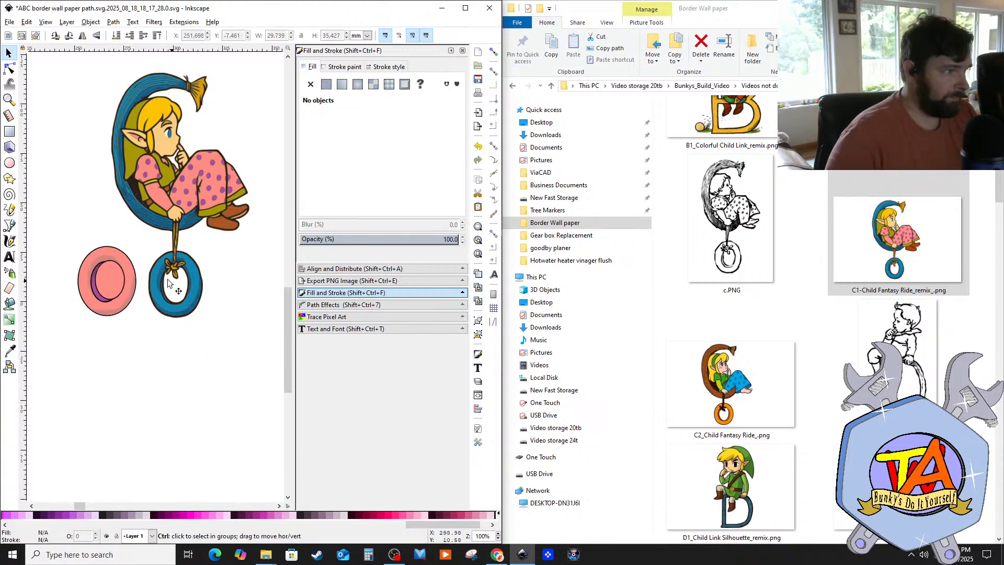
click(10, 22)
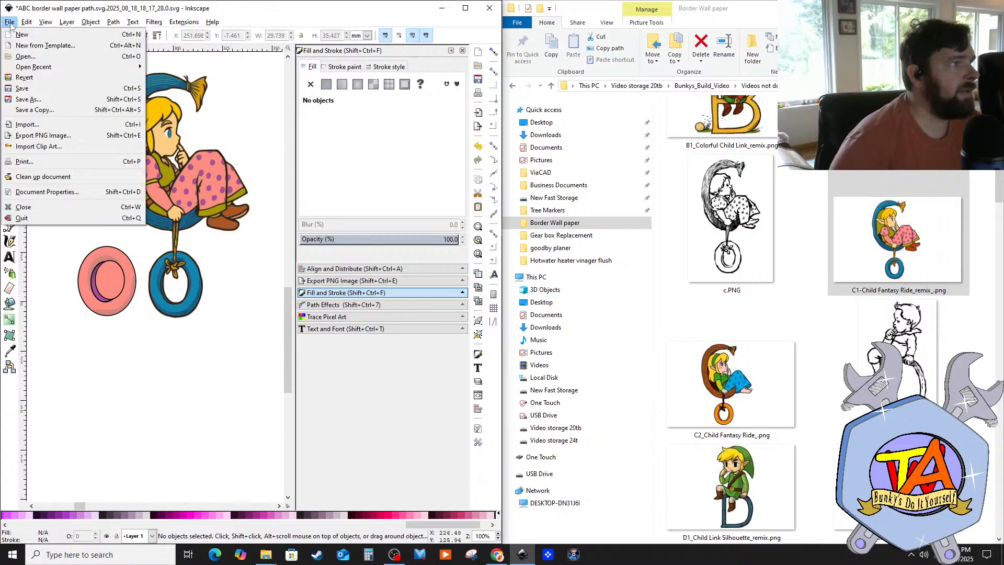
click(24, 88)
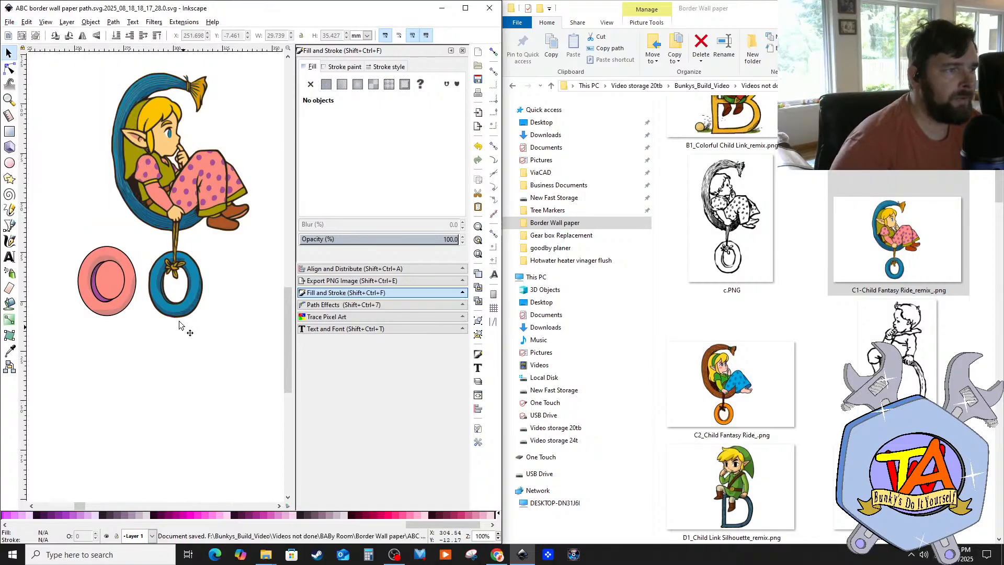
Step: Examine the traced blue ring and its rope knot at several magnifications
scroll(156, 305, up, 2)
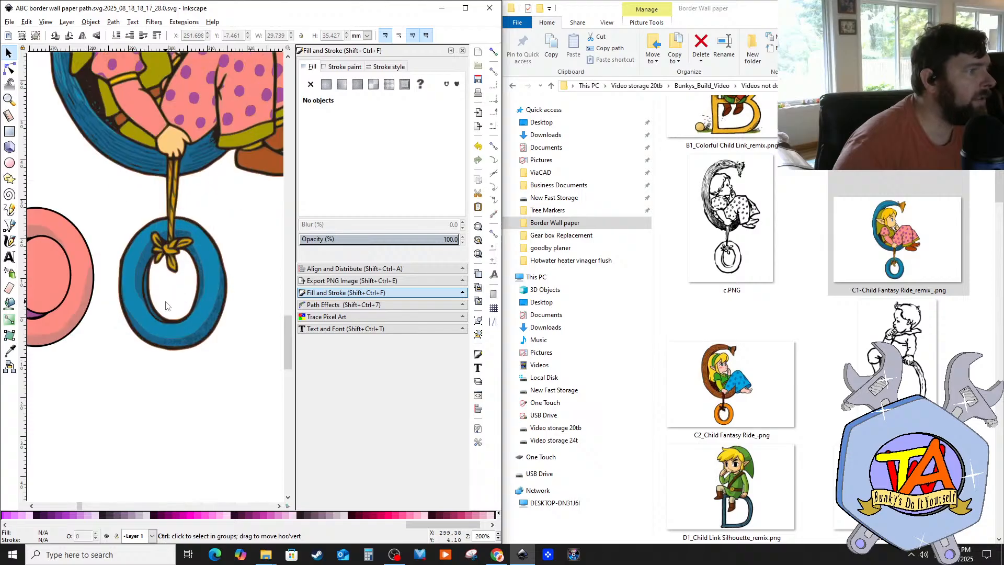
scroll(124, 255, up, 3)
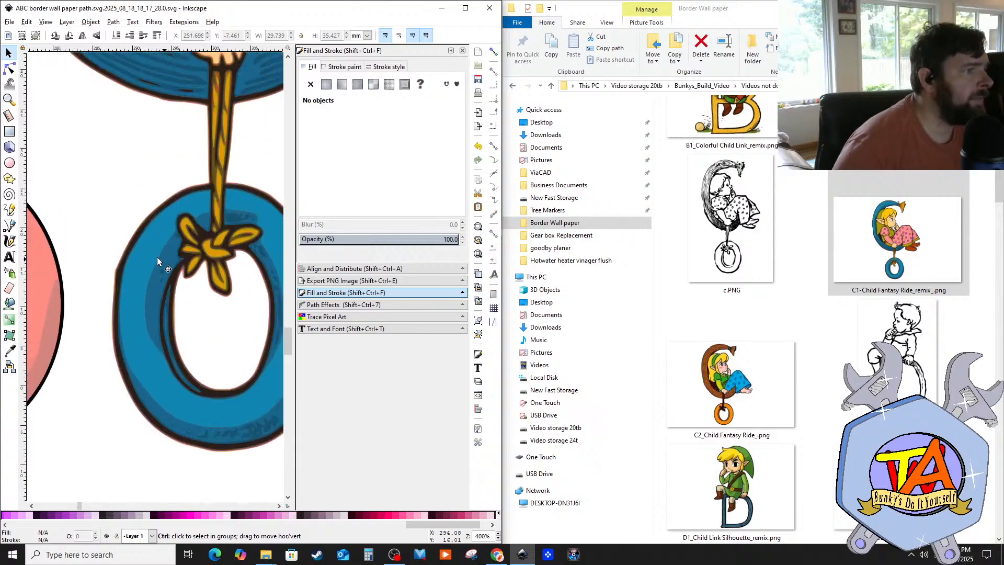
scroll(121, 278, down, 2)
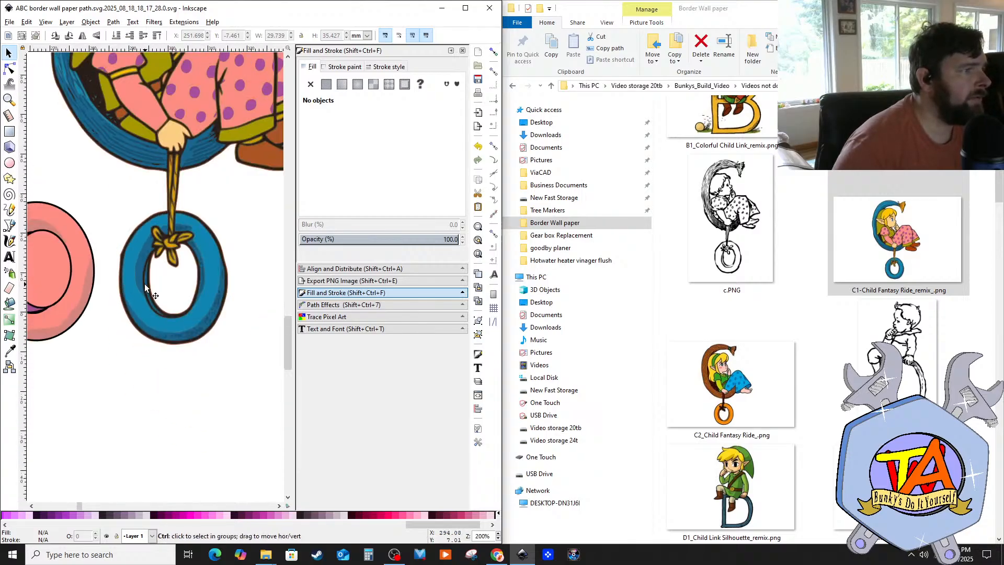
scroll(209, 267, up, 1)
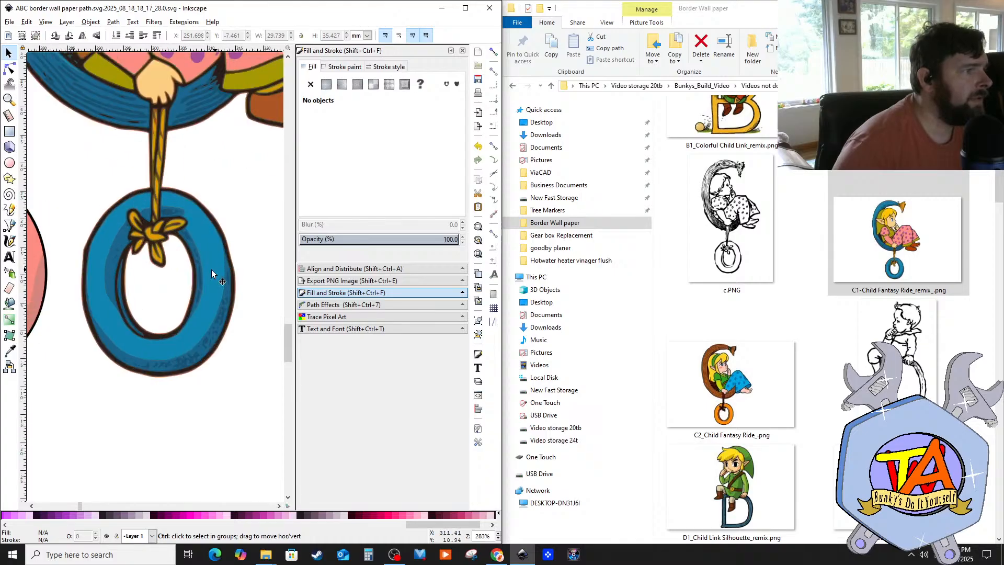
scroll(122, 265, down, 1)
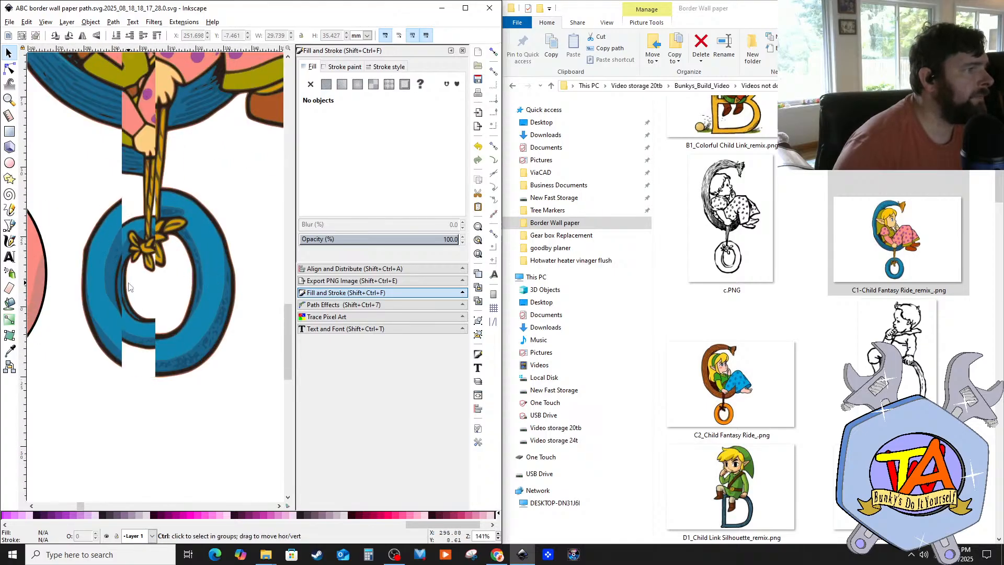
scroll(126, 278, down, 1)
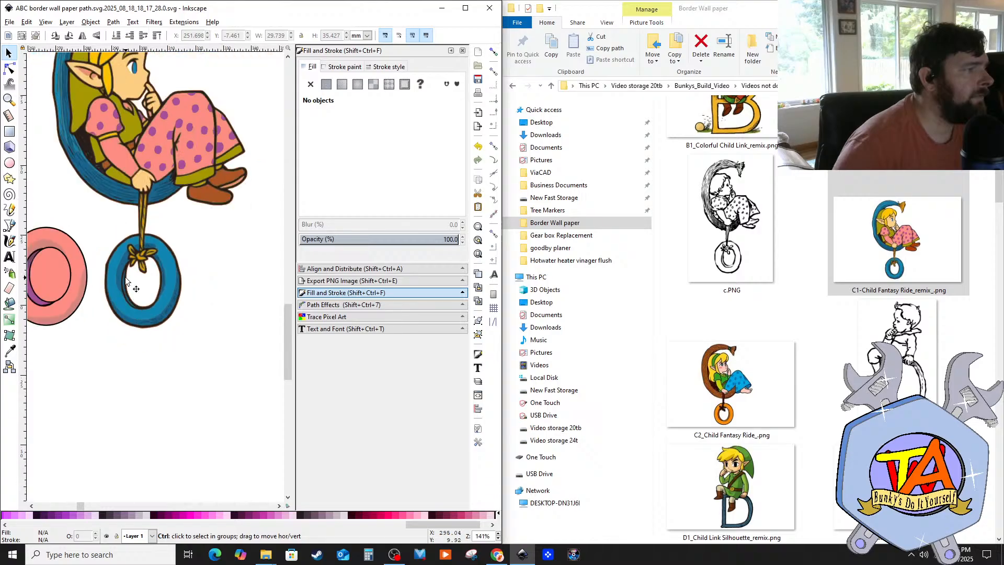
scroll(126, 278, up, 2)
scroll(125, 278, down, 1)
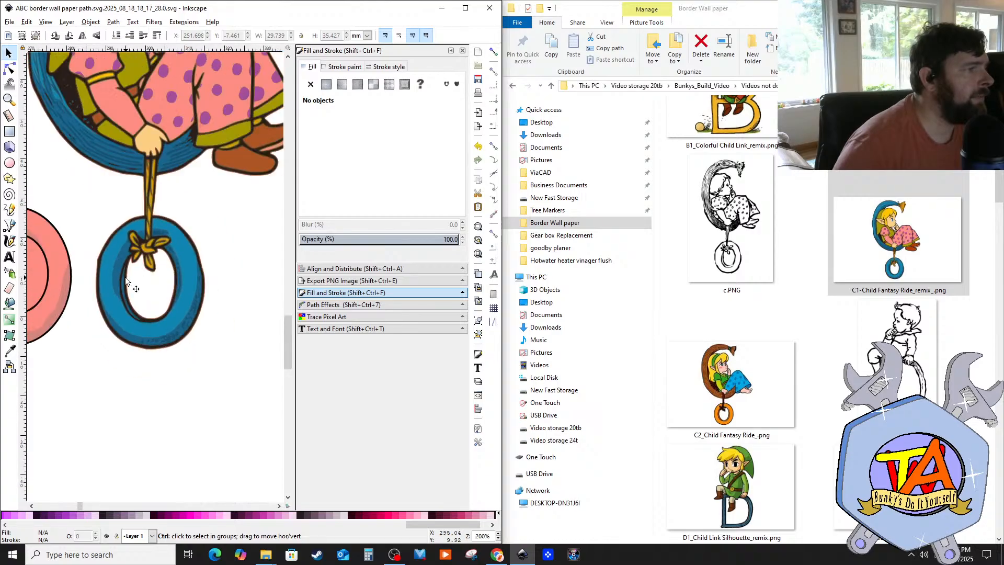
scroll(131, 228, down, 2)
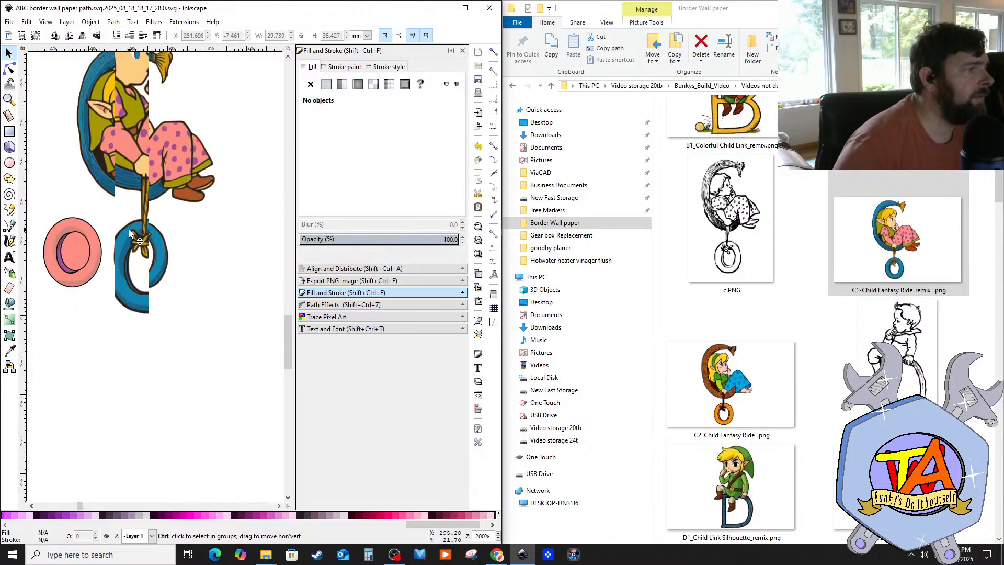
Step: Start a Pen path at the rope's left edge above the knot and run it counterclockwise around the blue ring's outside to the rope's right edge
scroll(193, 290, up, 4)
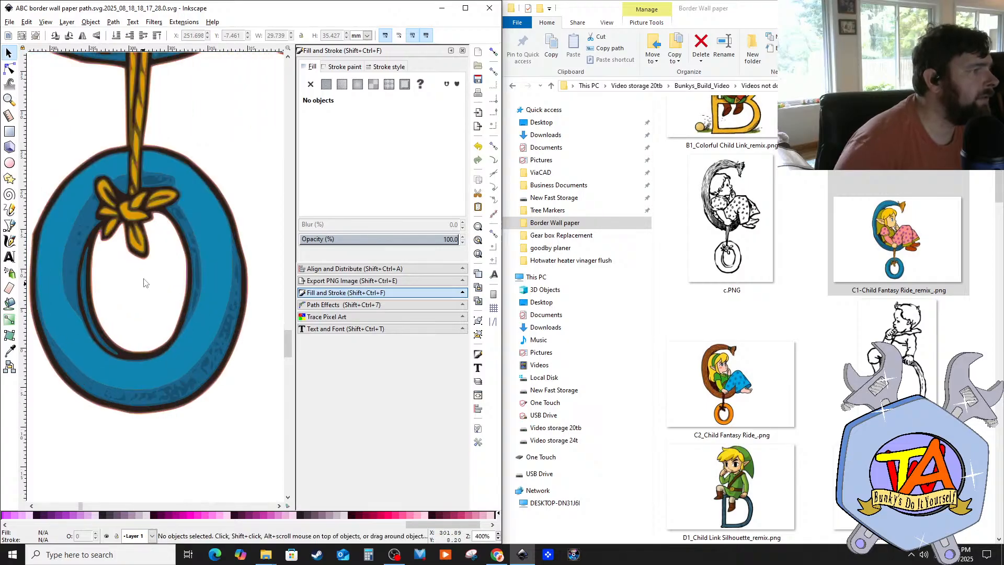
click(10, 226)
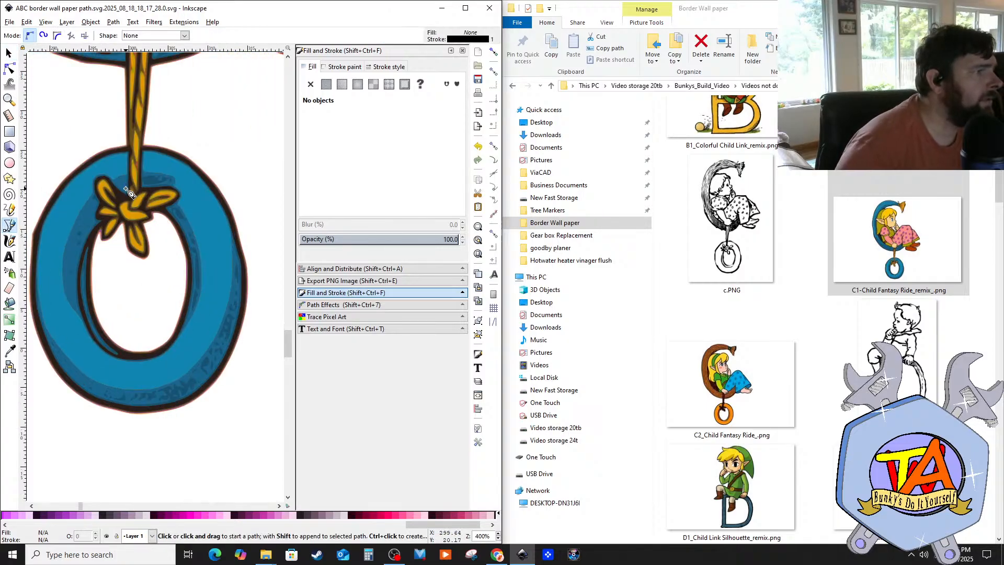
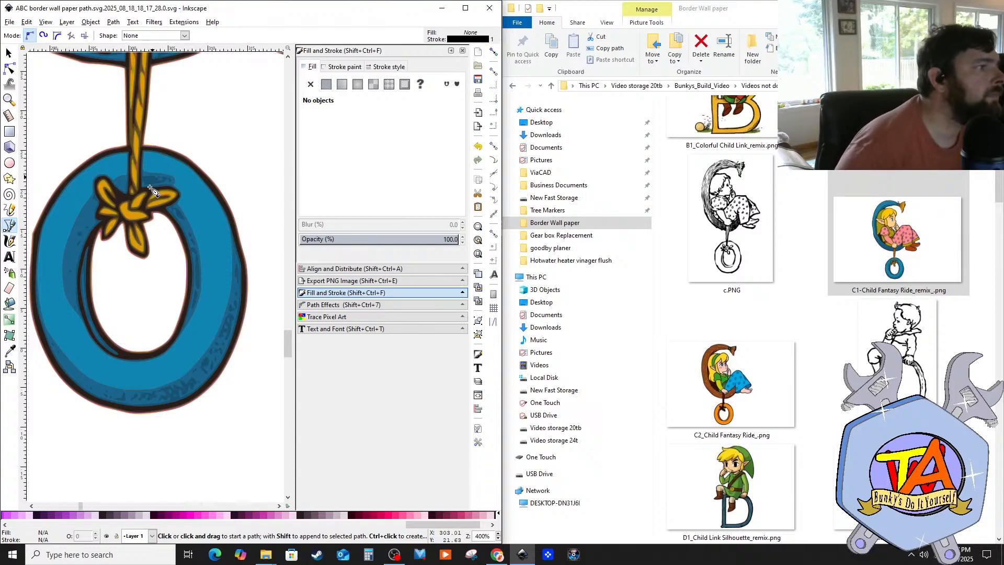
click(127, 193)
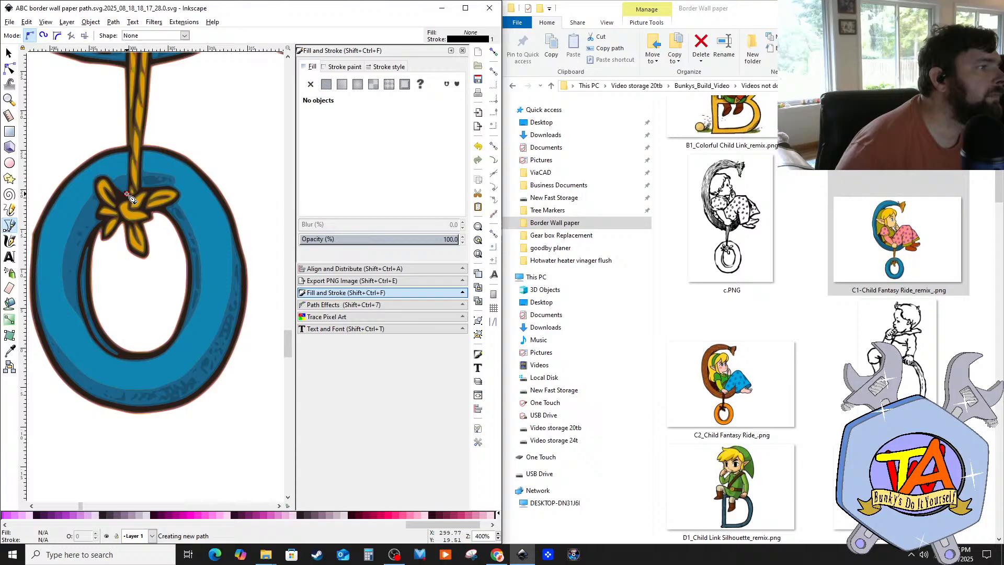
click(127, 150)
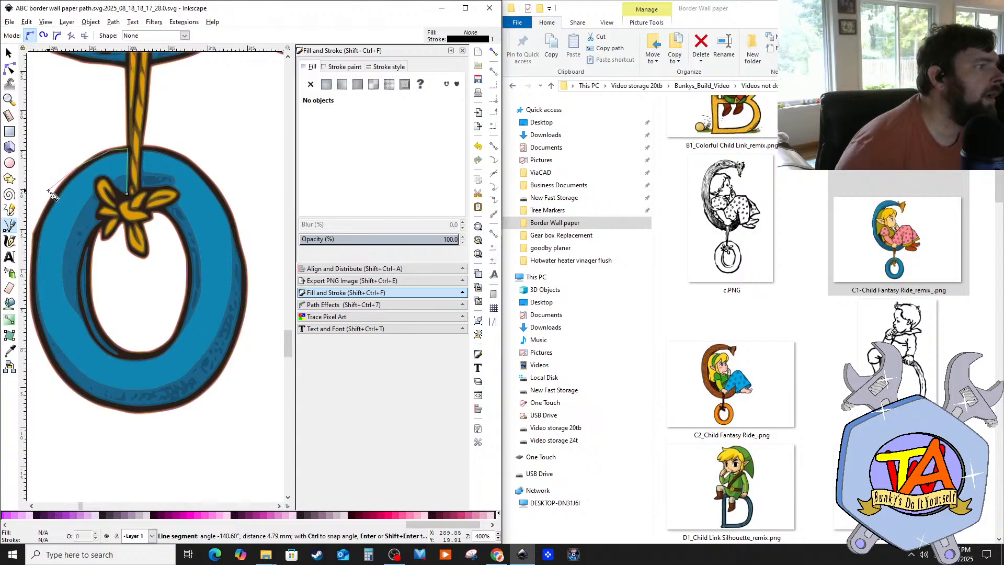
click(33, 238)
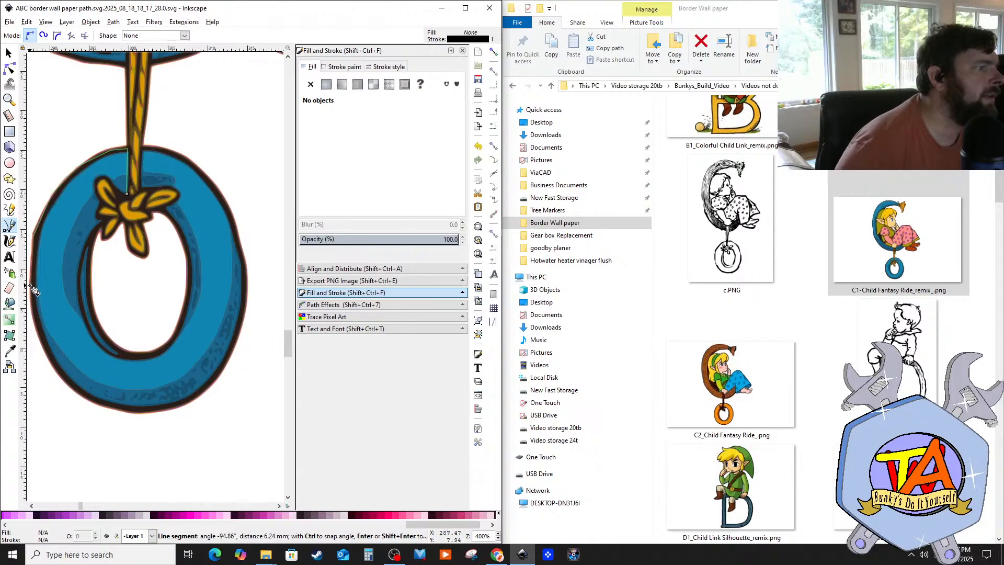
click(47, 362)
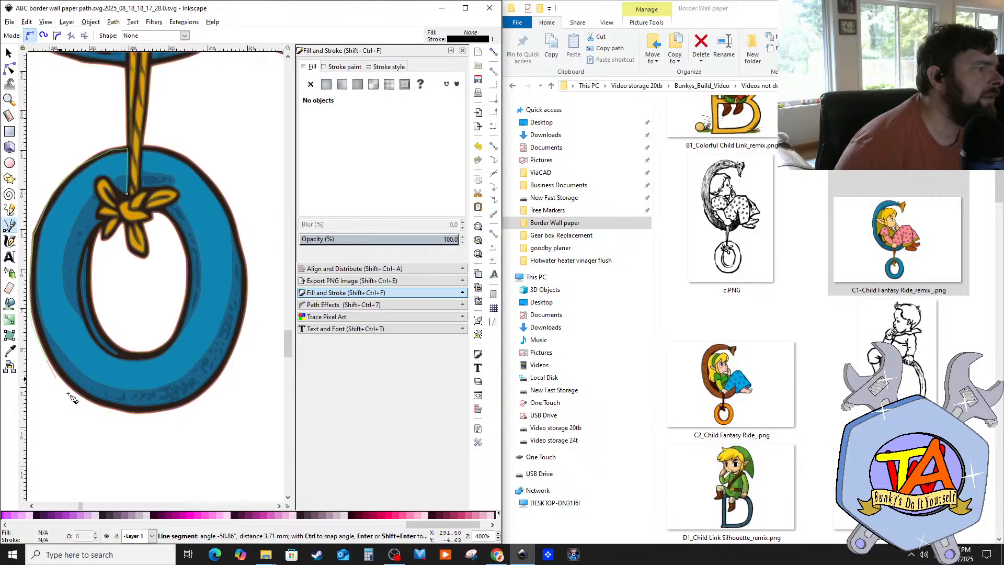
click(176, 413)
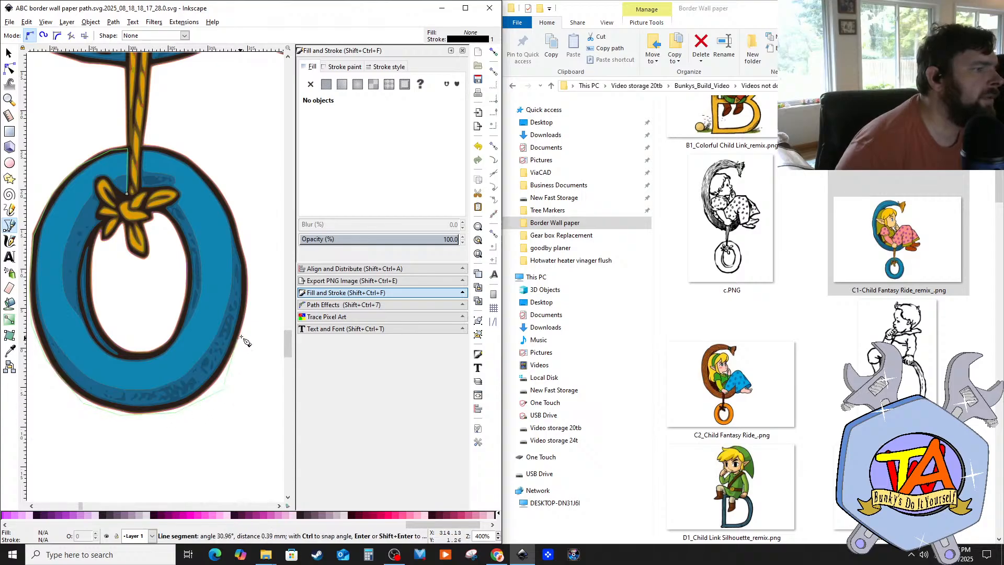
click(257, 290)
drag(236, 211, 233, 208)
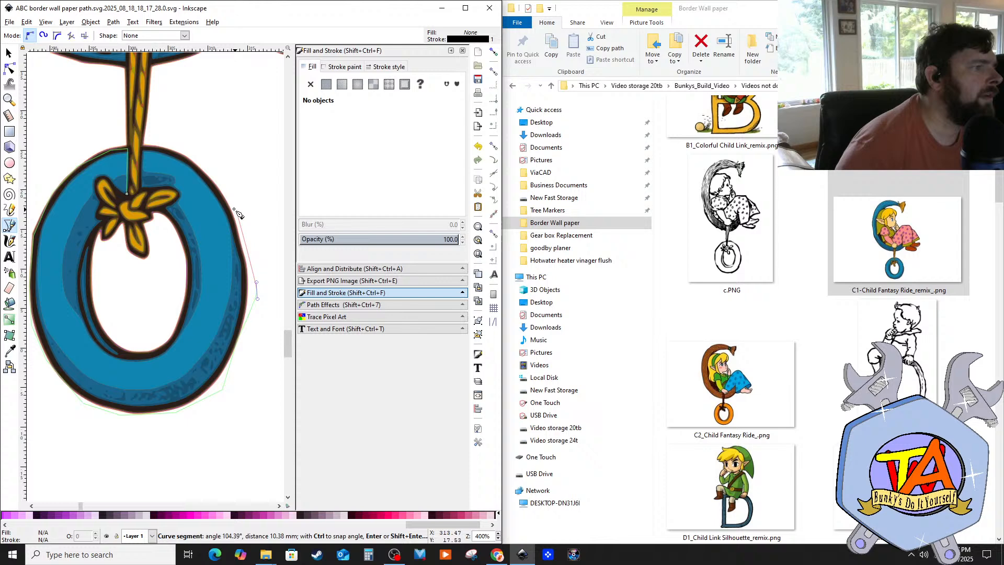
click(211, 166)
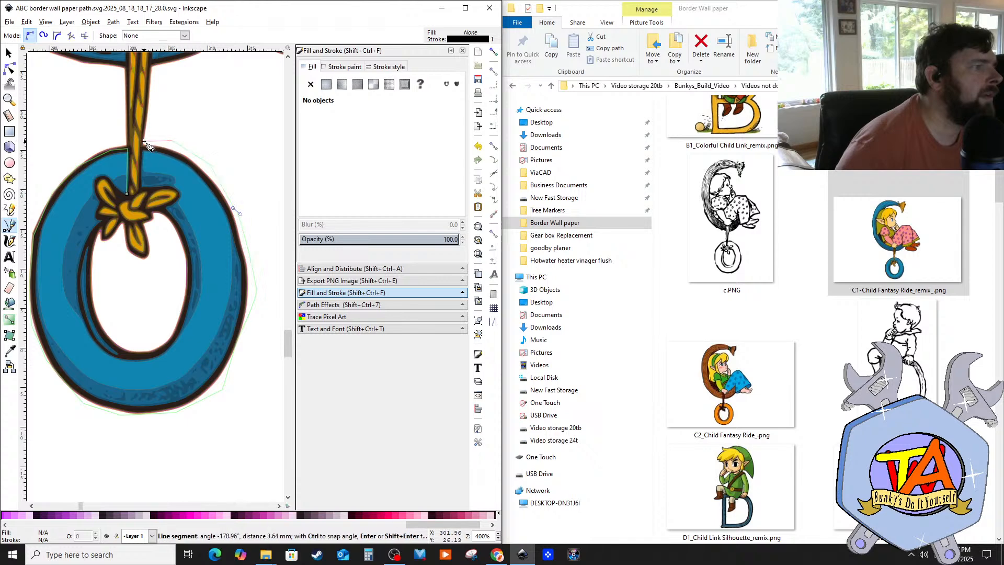
Step: Continue the path down the rope's right edge and around the knot's right loop and lower hanging end
click(141, 190)
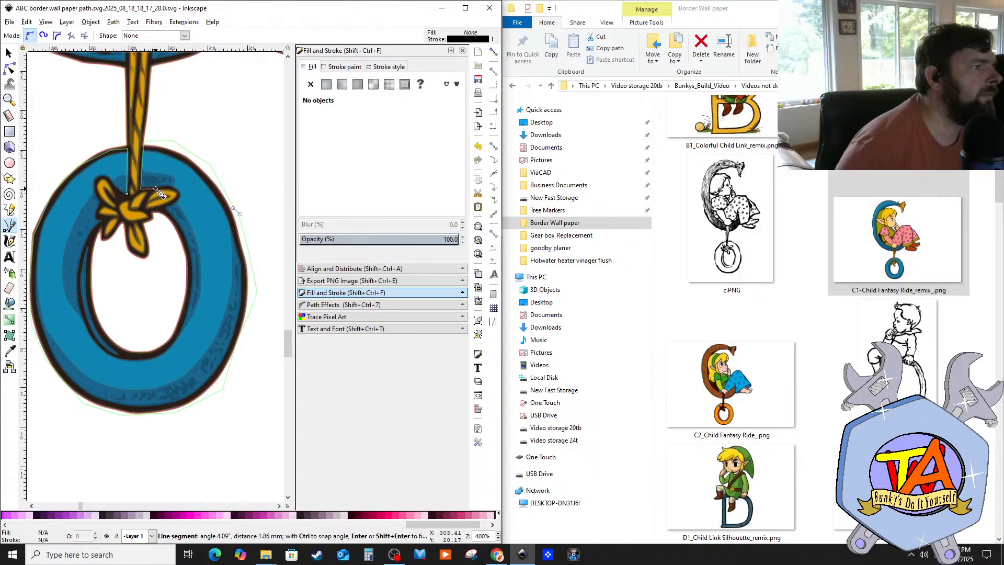
click(175, 189)
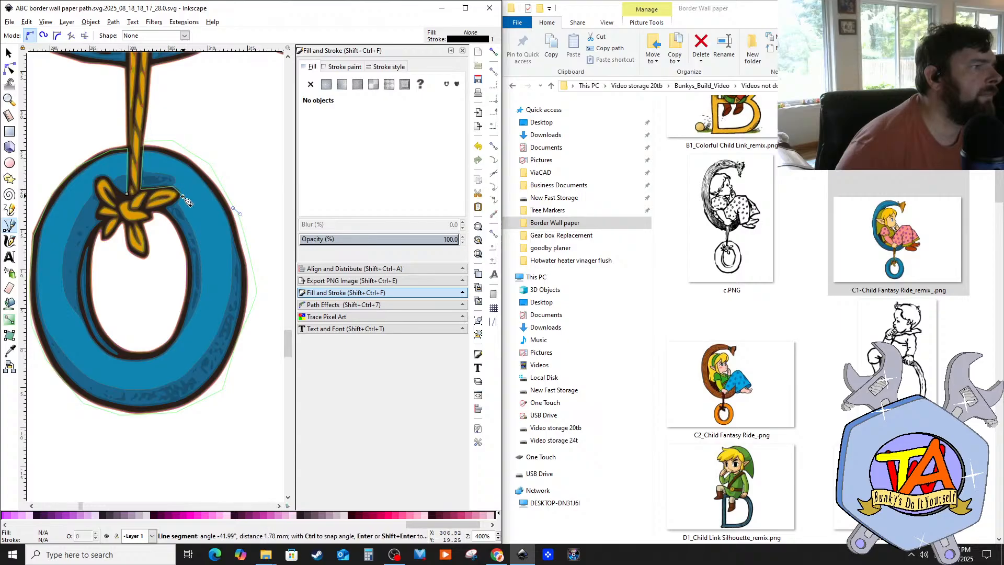
click(182, 195)
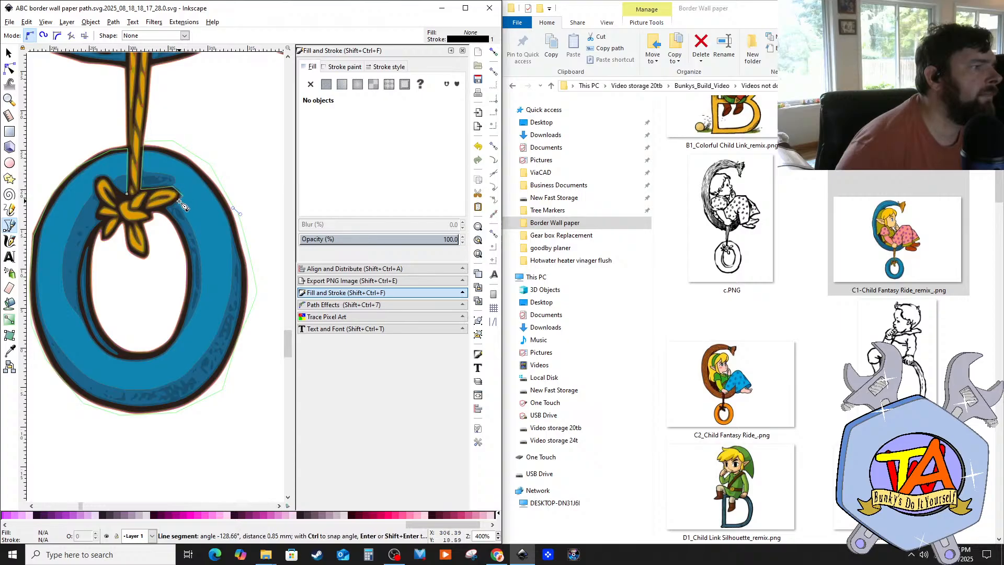
click(153, 215)
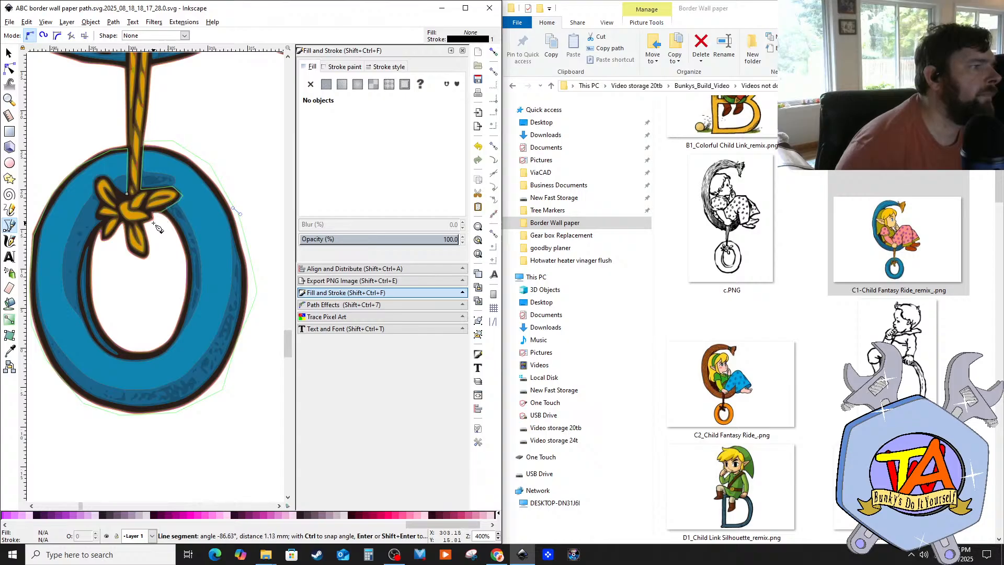
click(143, 226)
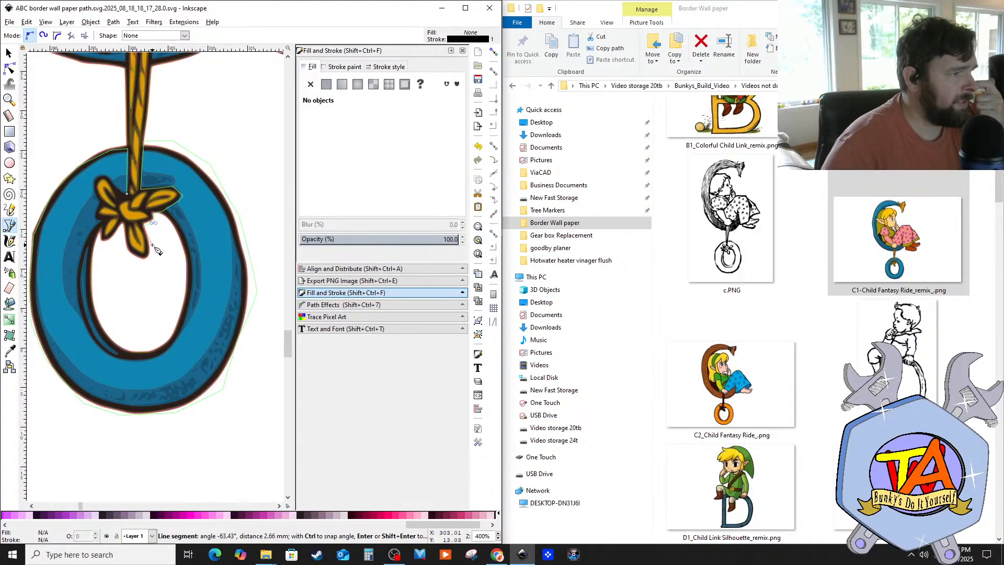
click(153, 245)
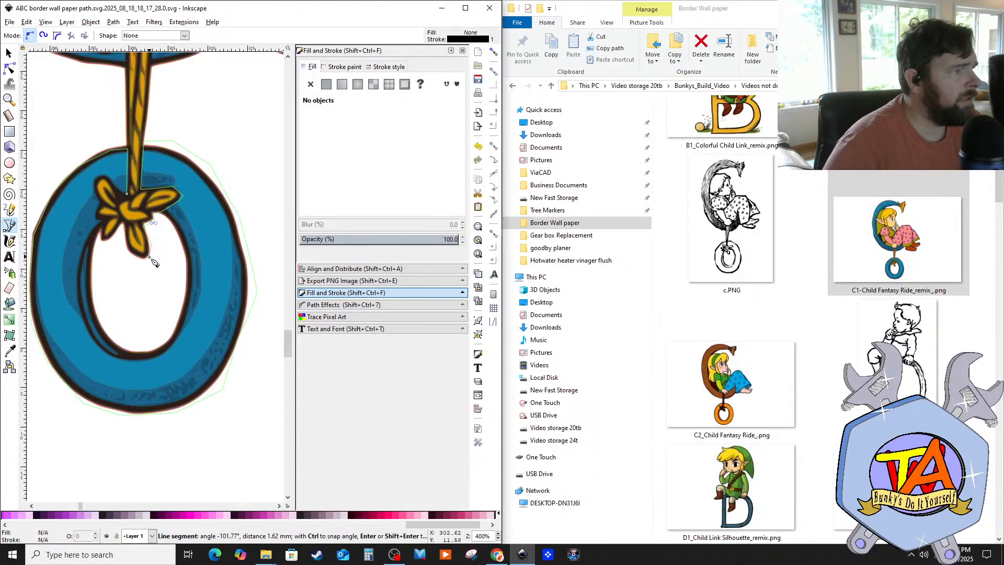
click(143, 262)
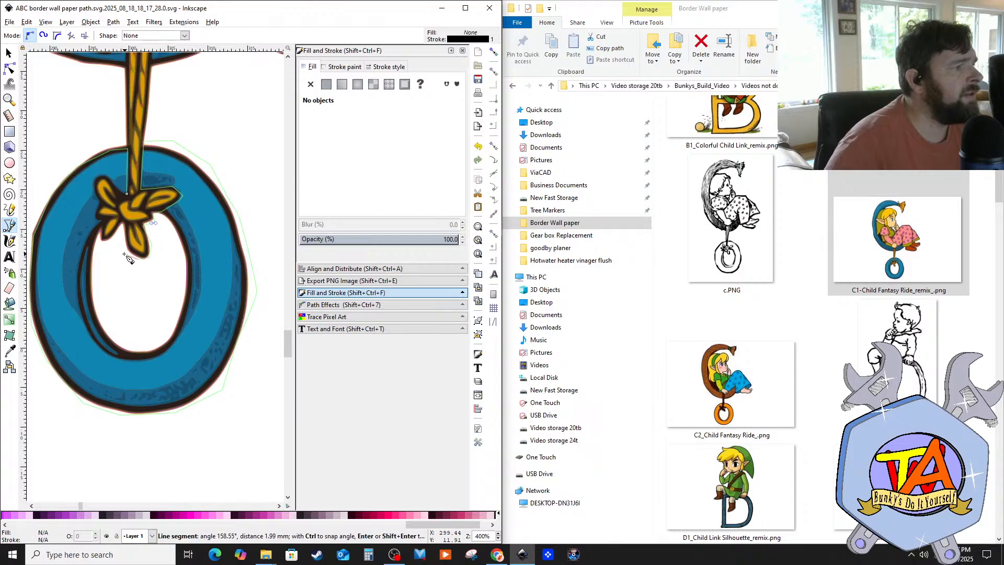
click(124, 249)
click(125, 232)
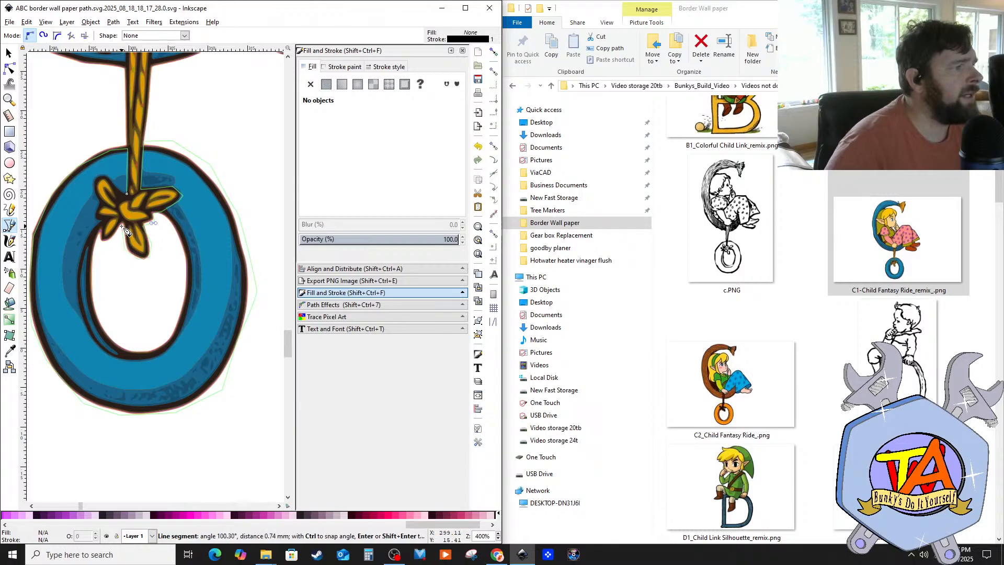
Step: Trace the knot's lower-left and upper-left loops and close the path at its starting point beside the rope
click(103, 247)
click(99, 231)
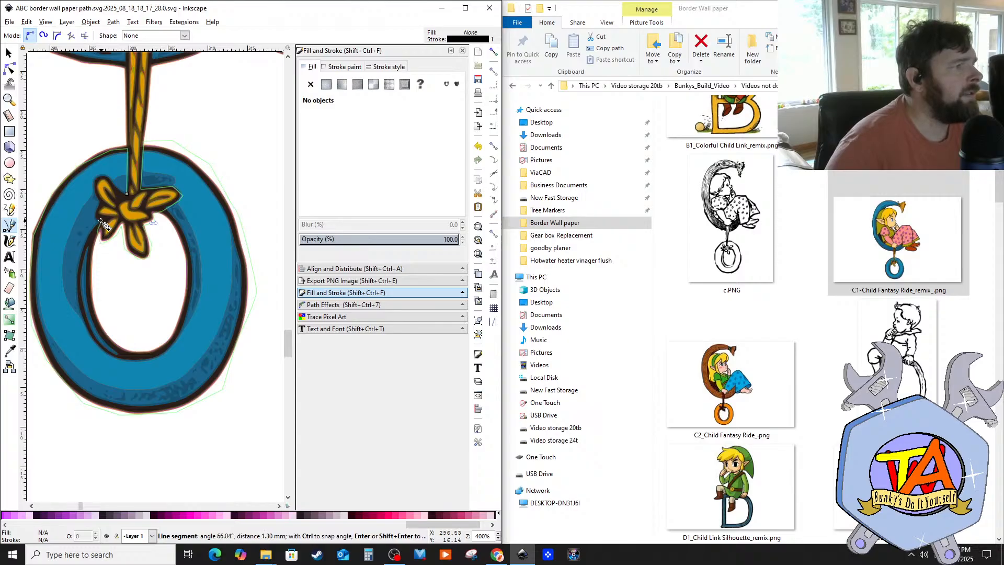
click(96, 220)
click(99, 204)
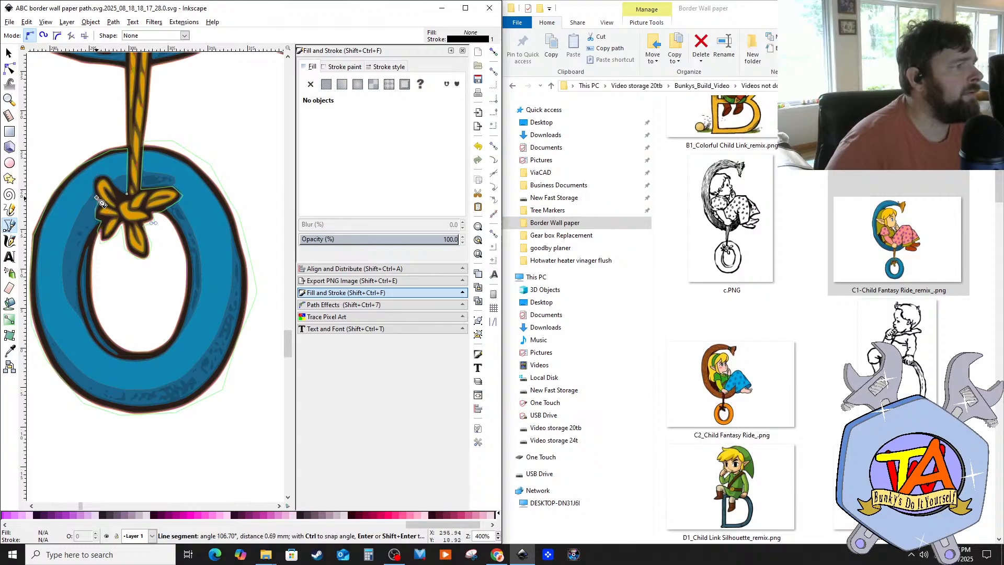
drag(94, 187, 93, 183)
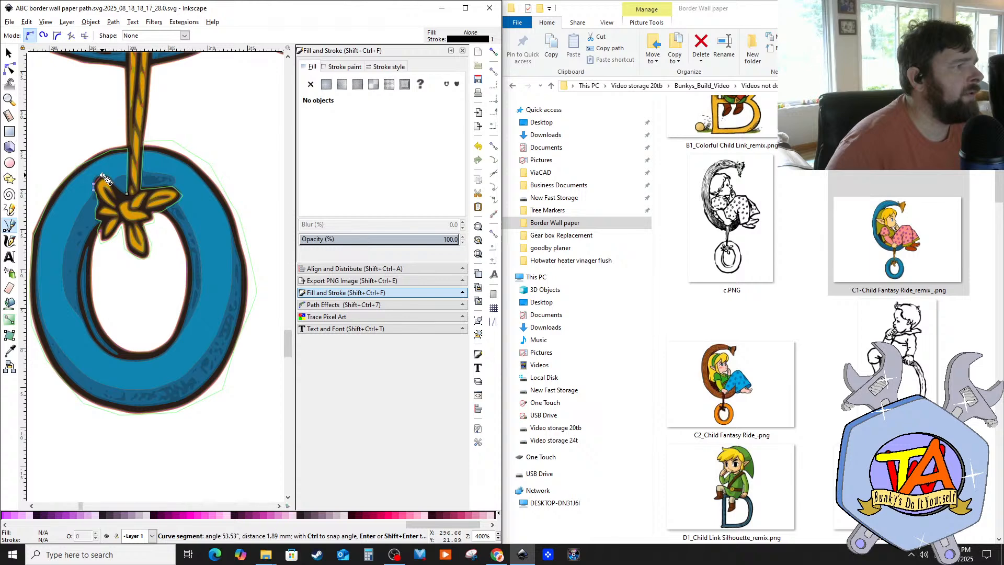
click(104, 177)
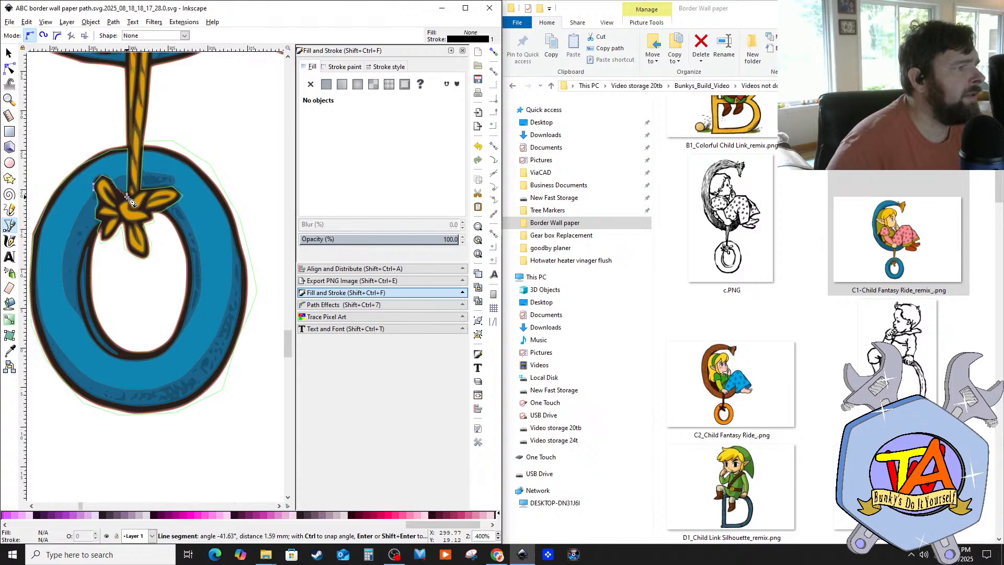
click(129, 197)
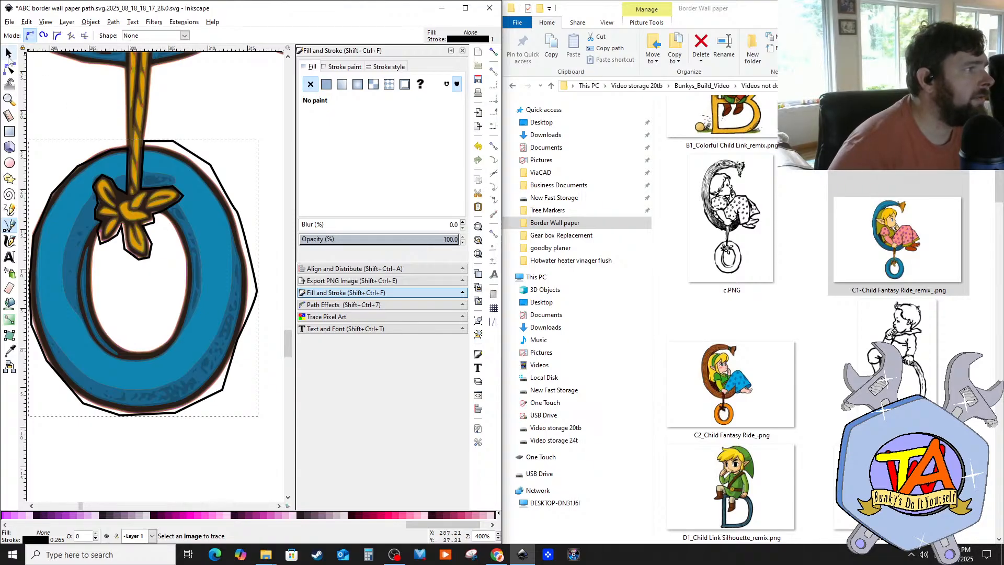
click(8, 53)
scroll(111, 183, up, 3)
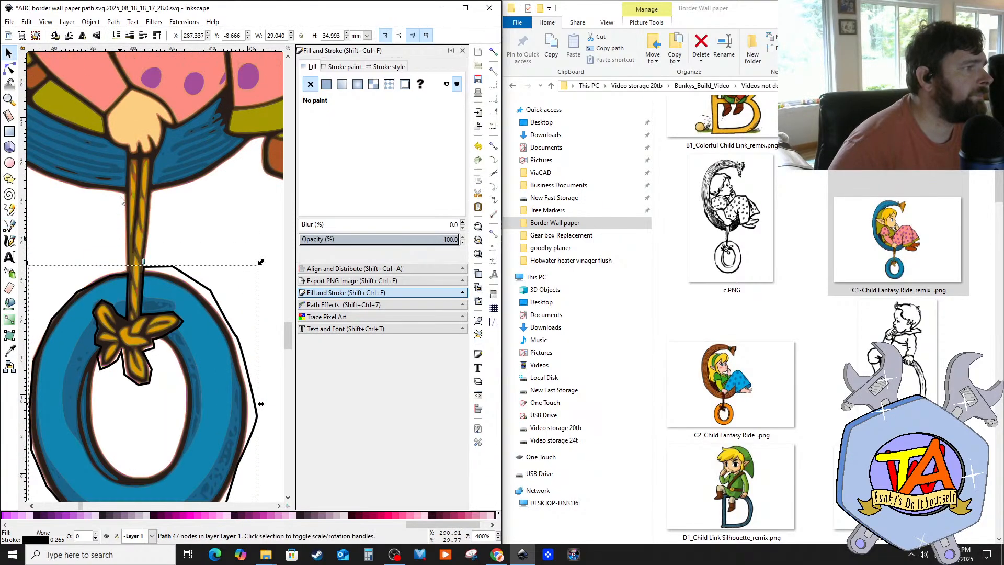
Step: Clip the illustration's traced path with the new outline around the blue ring and inspect the clipped ring
scroll(119, 197, down, 1)
scroll(120, 197, down, 3)
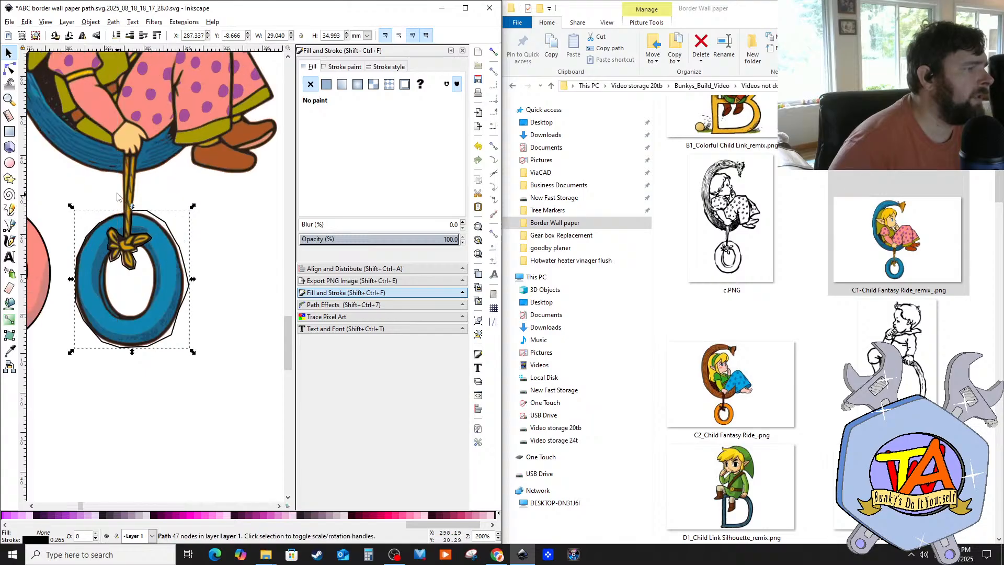
shift+click(123, 121)
right_click(121, 180)
click(148, 369)
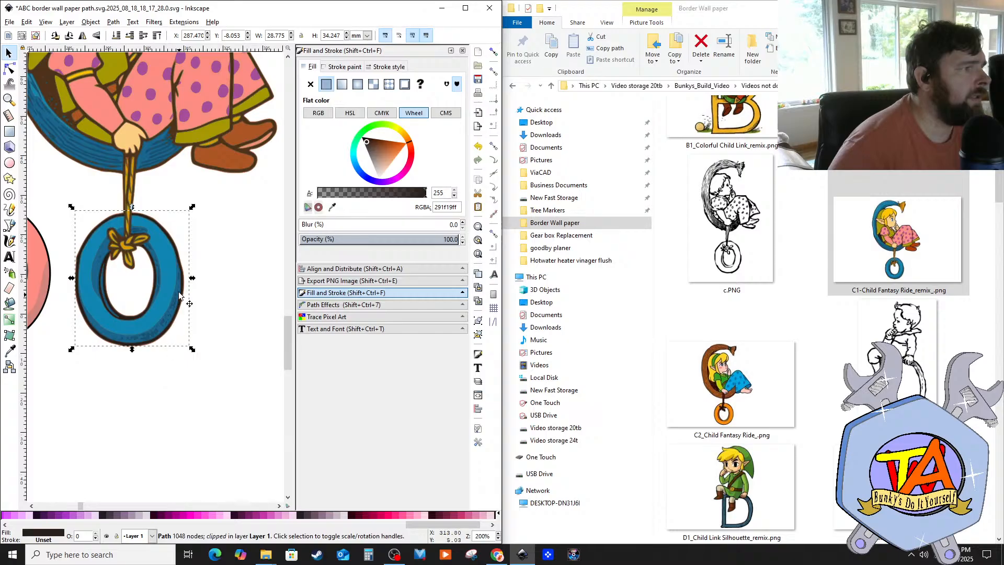
ctrl+scroll(168, 256, down, 1)
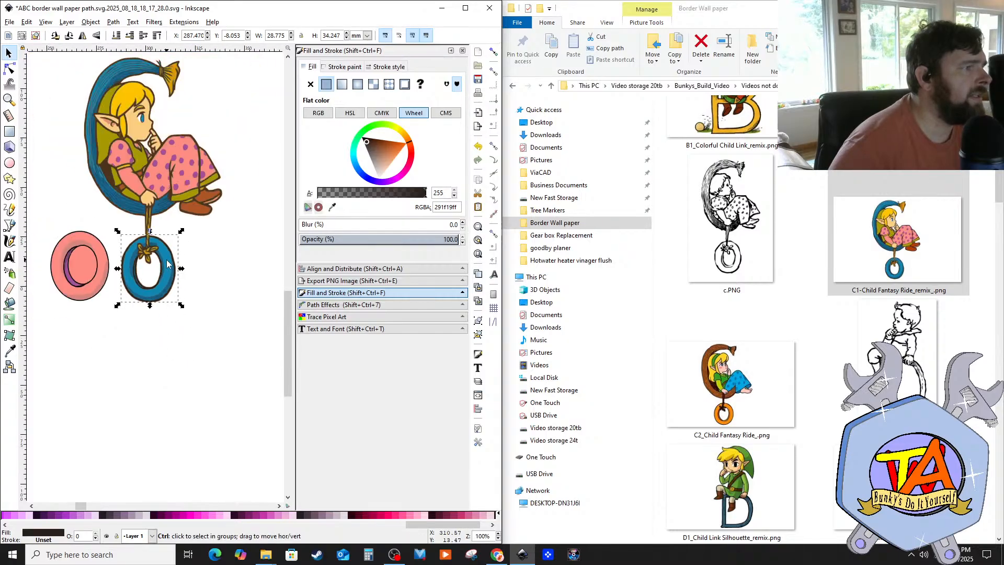
ctrl+scroll(159, 261, down, 3)
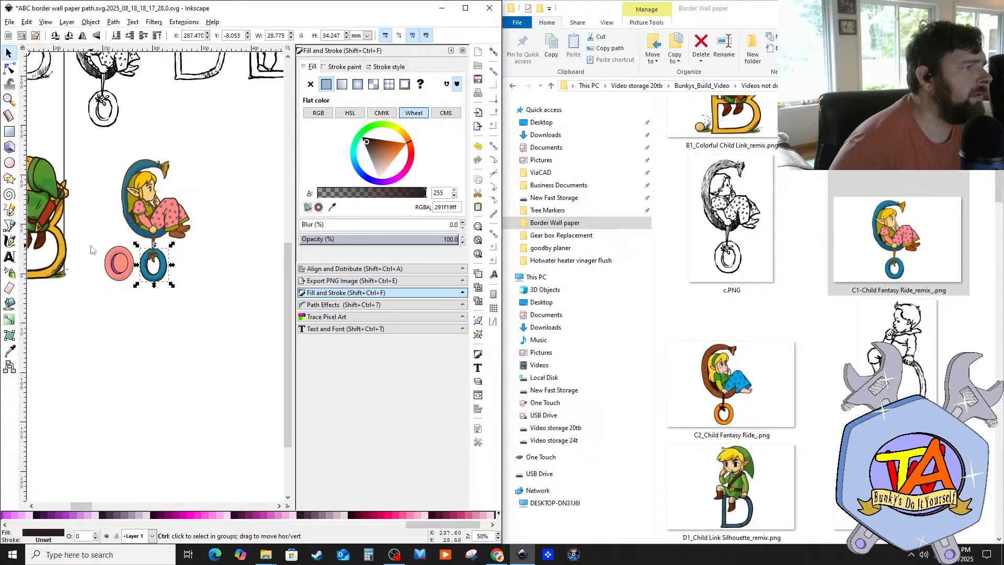
ctrl+scroll(218, 283, up, 2)
ctrl+scroll(217, 272, down, 1)
ctrl+scroll(226, 280, up, 4)
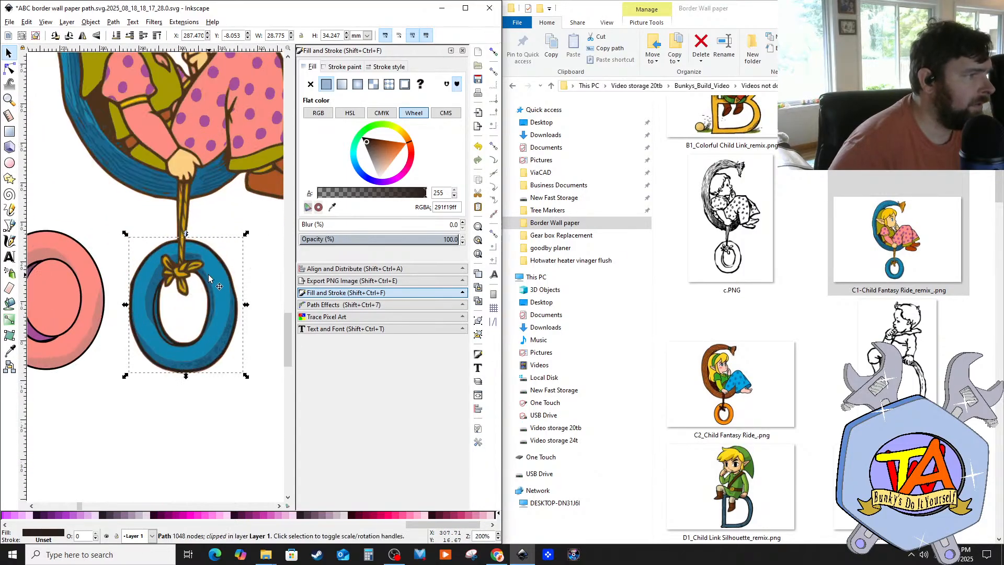
Step: Shift an artwork path aside to test the clip, and undo both the move and the clip
mouse_move(208, 274)
mouse_down()
mouse_move(214, 299)
mouse_move(236, 271)
mouse_move(221, 274)
mouse_up()
key(ctrl+z)
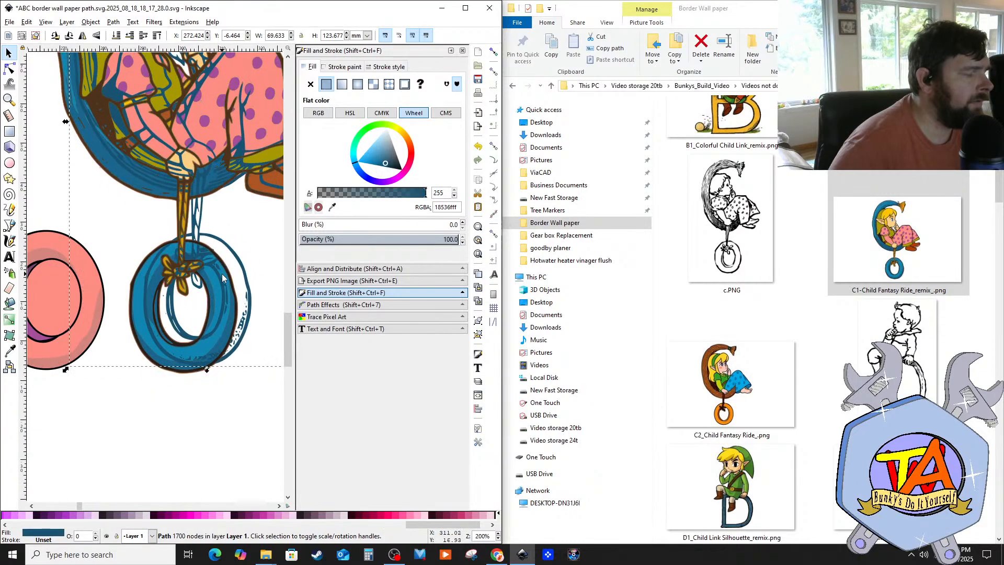
key(ctrl+z)
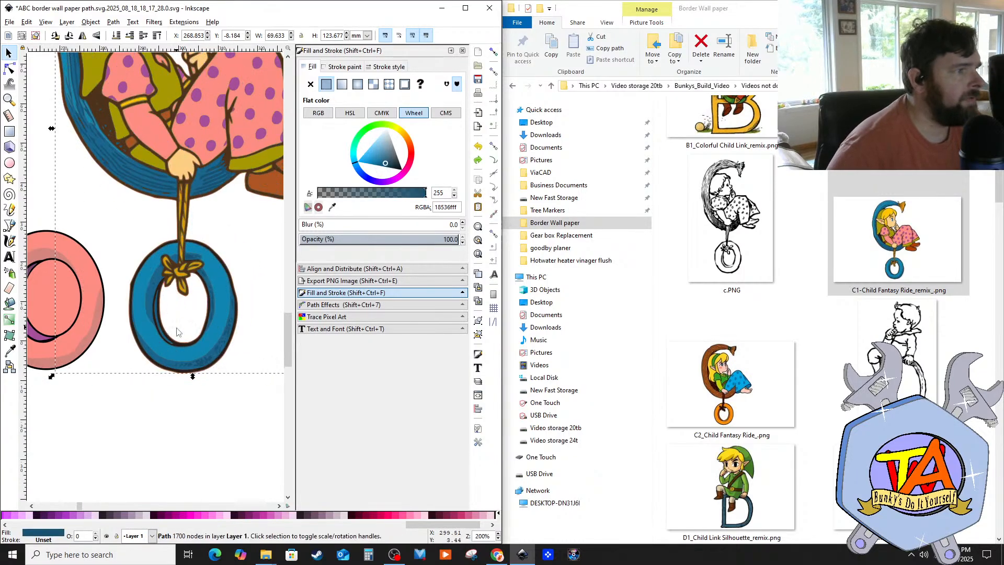
key(ctrl+z)
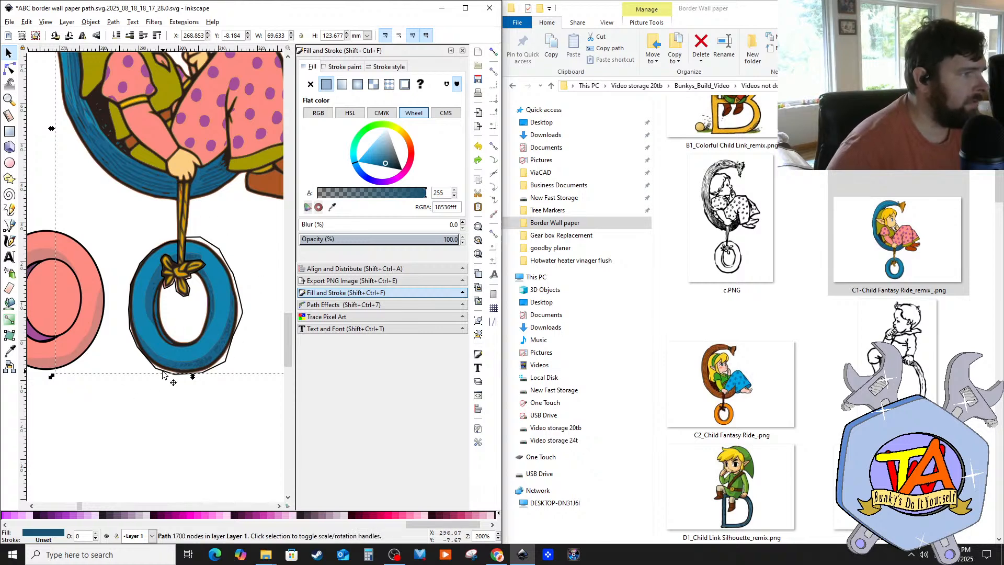
Step: Move the ring outline clear below the artwork and group the letter C illustration's 14 traced paths
mouse_move(163, 375)
mouse_down()
mouse_move(143, 476)
mouse_move(106, 505)
mouse_up()
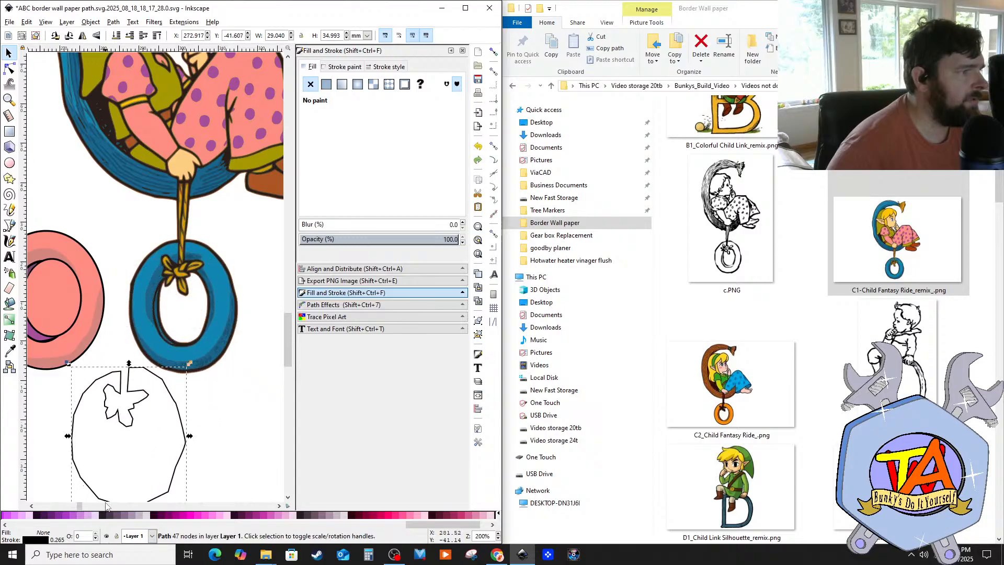
scroll(181, 326, down, 4)
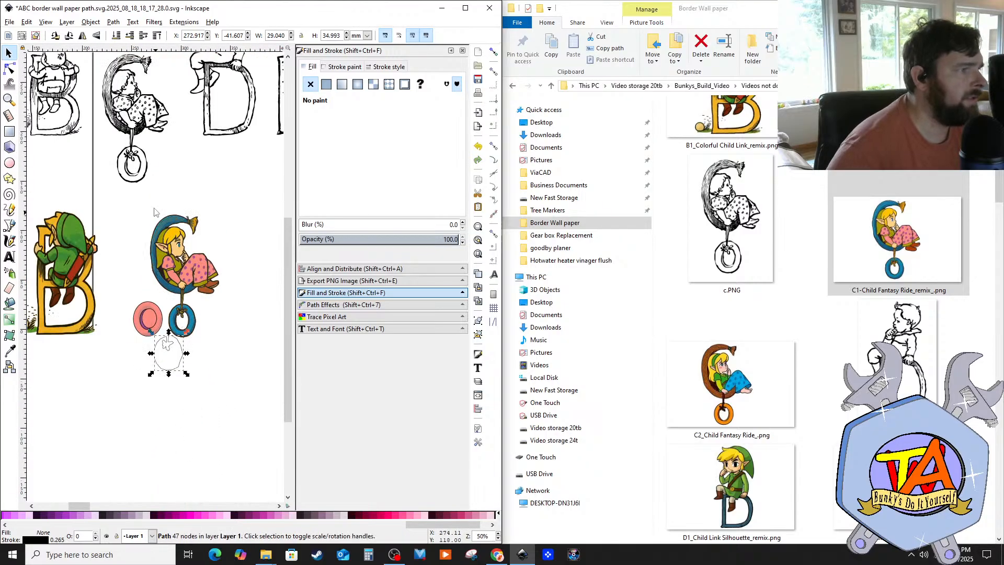
drag(134, 184, 239, 345)
right_click(180, 275)
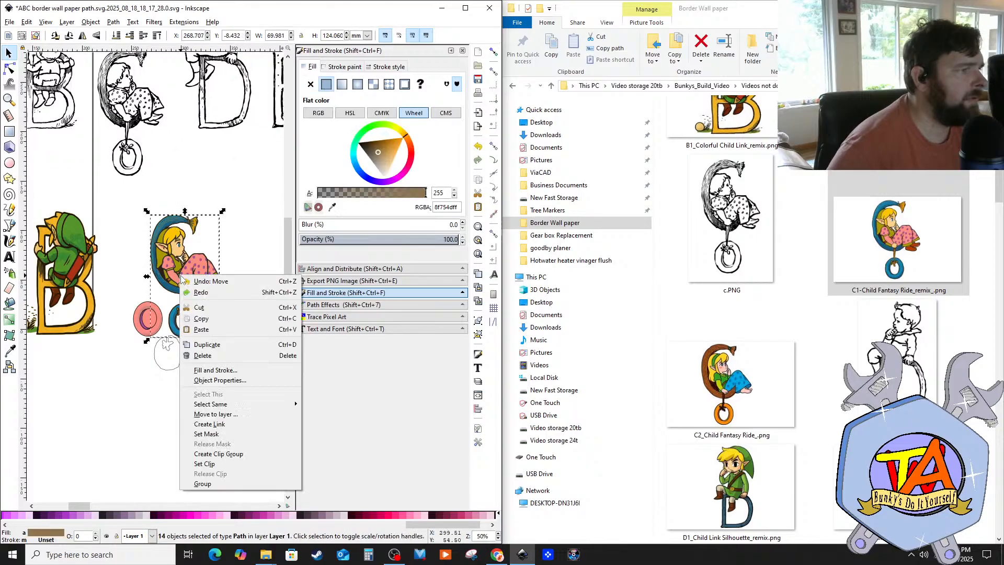
click(202, 484)
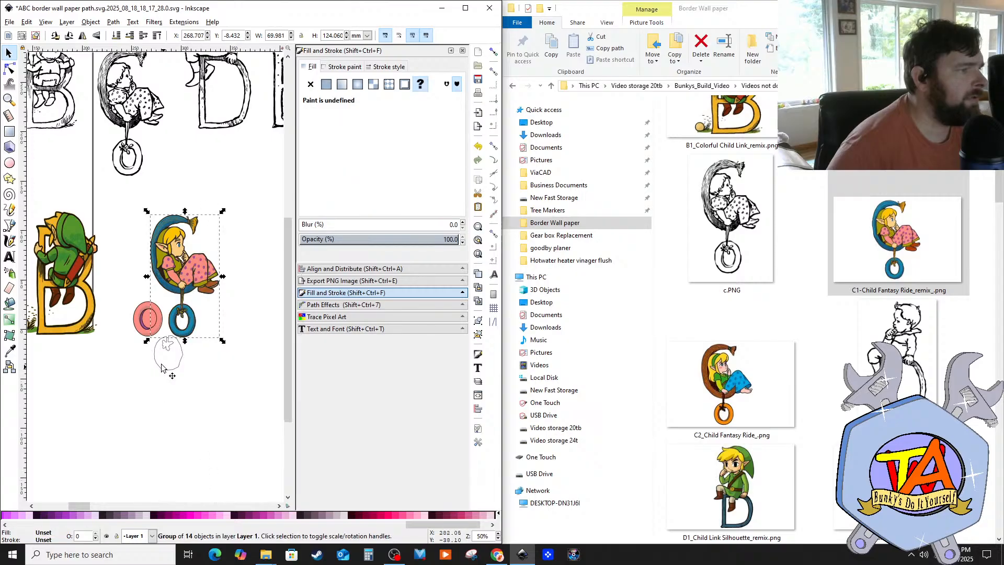
click(210, 384)
scroll(181, 357, up, 2)
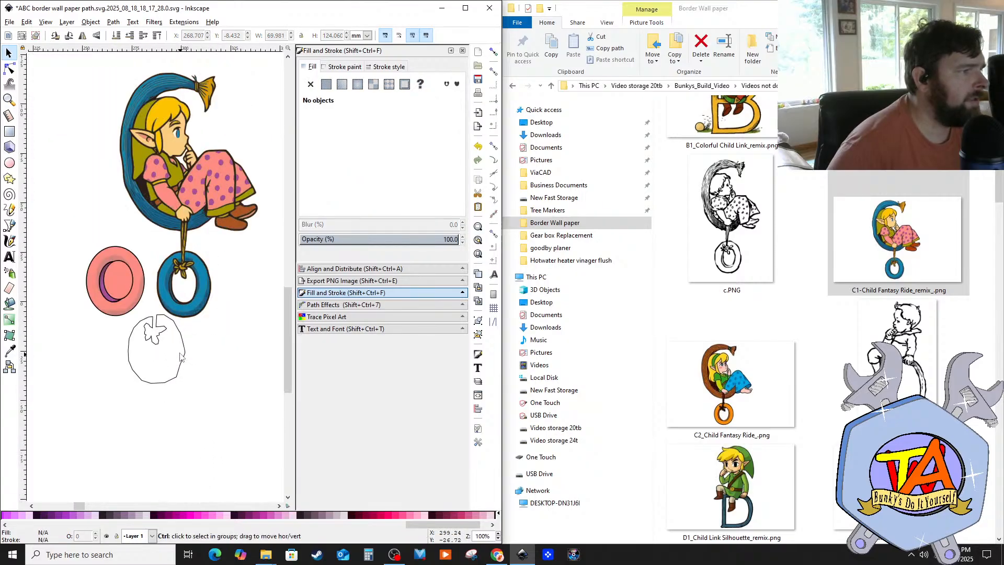
Step: Move the outline back over the blue ring and align its notch with the rope and knot
drag(155, 348, 179, 285)
scroll(178, 285, up, 4)
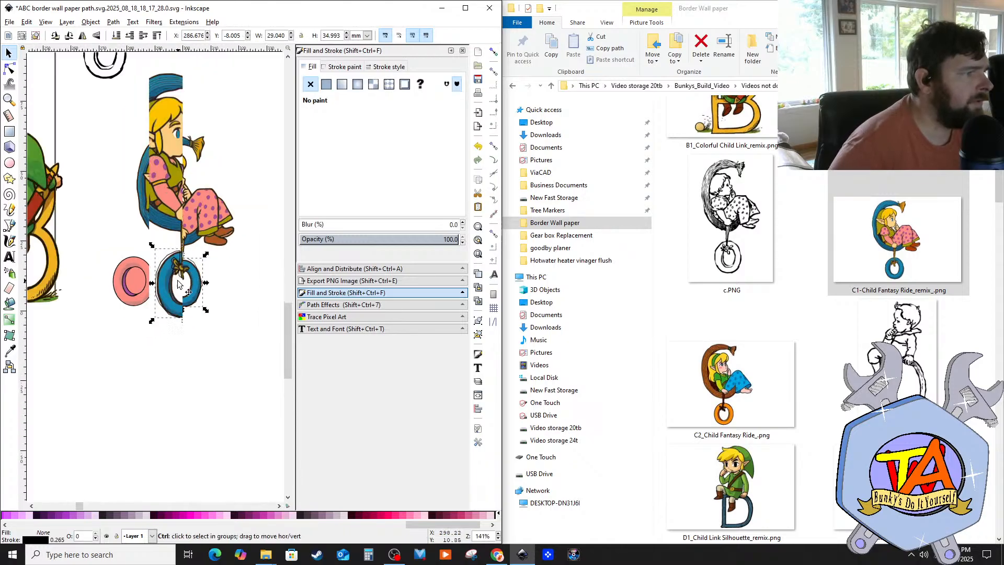
scroll(202, 262, up, 1)
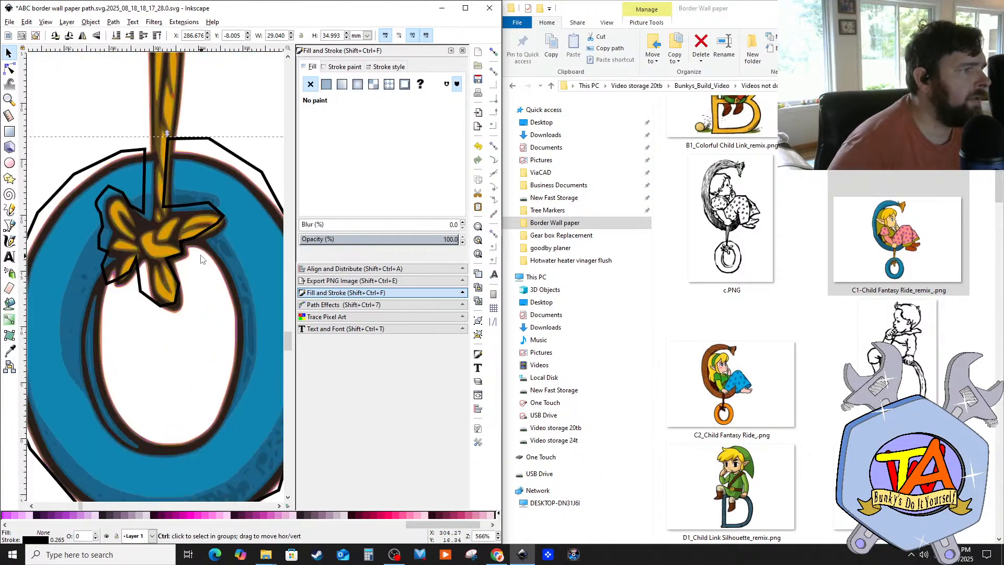
drag(187, 244, 194, 253)
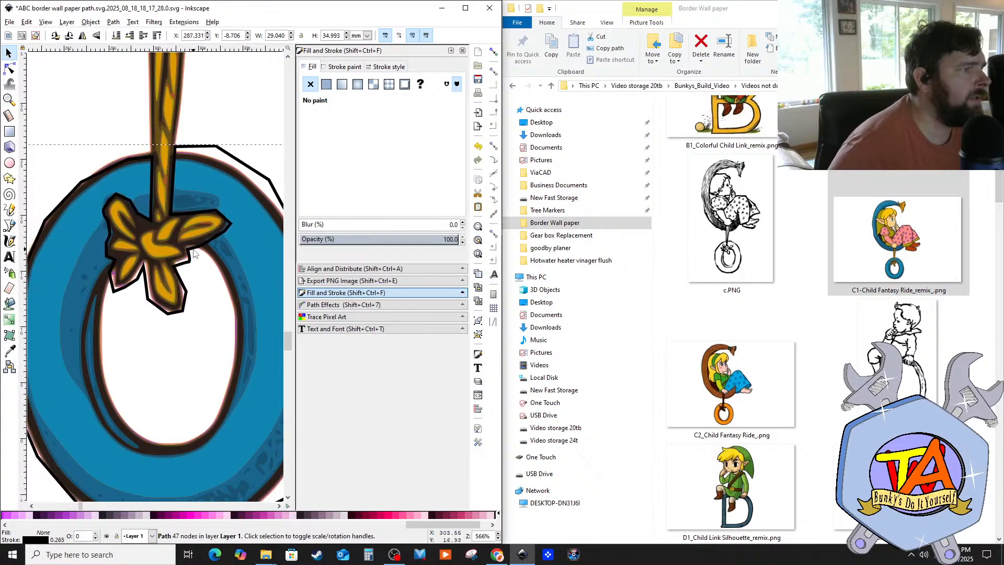
Step: Try clipping the grouped illustration with the ring outline, and undo the clip
scroll(178, 268, down, 3)
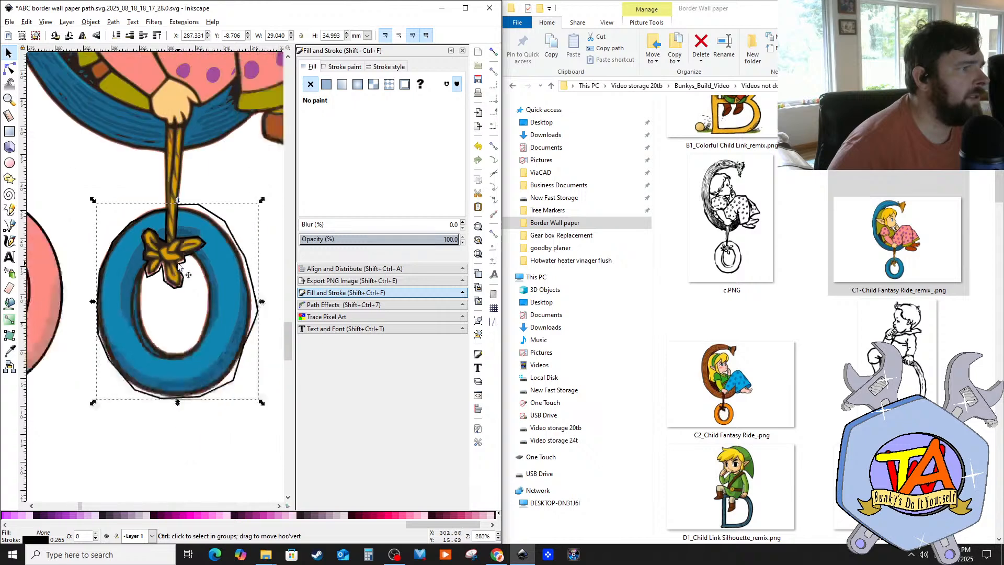
shift+click(177, 269)
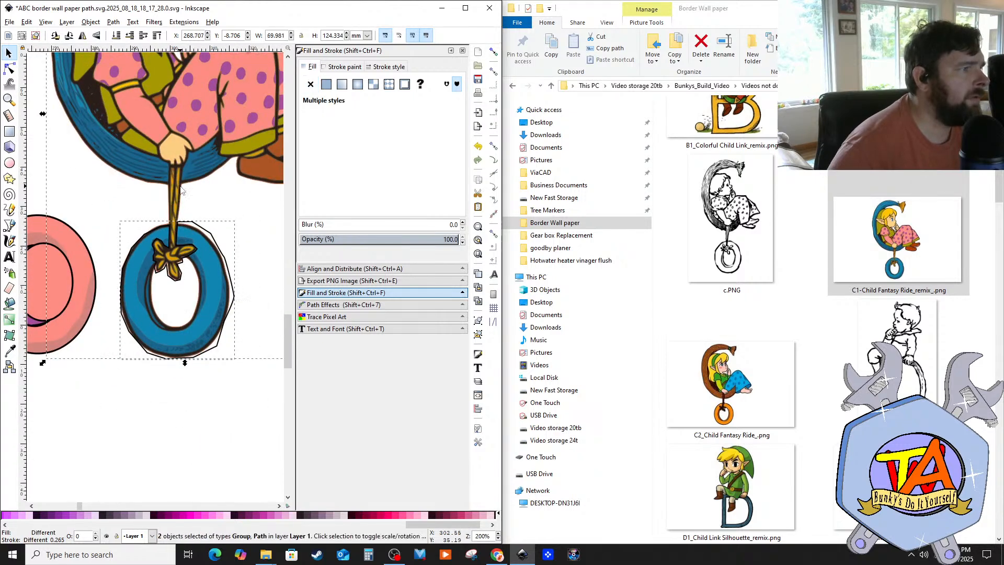
right_click(180, 186)
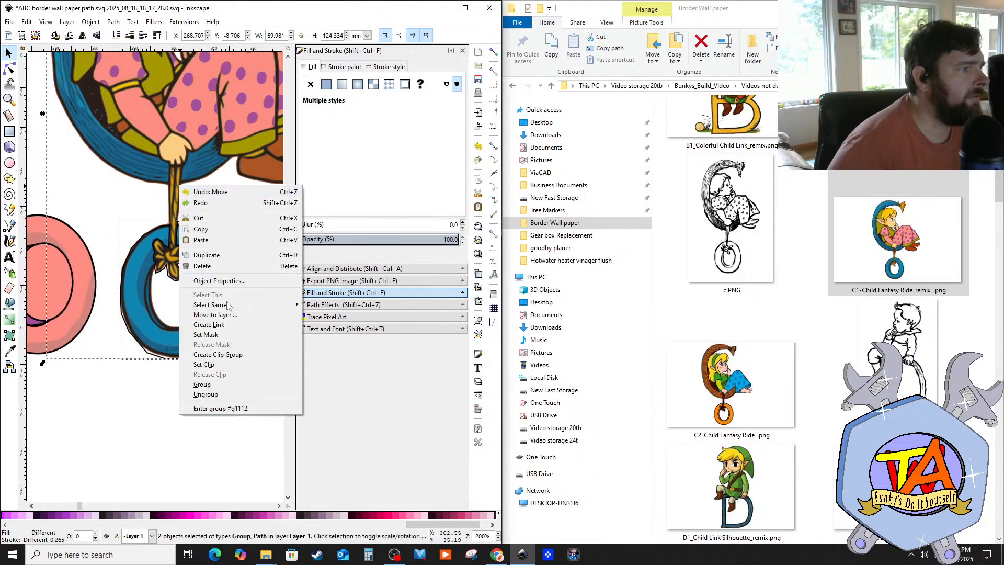
click(216, 365)
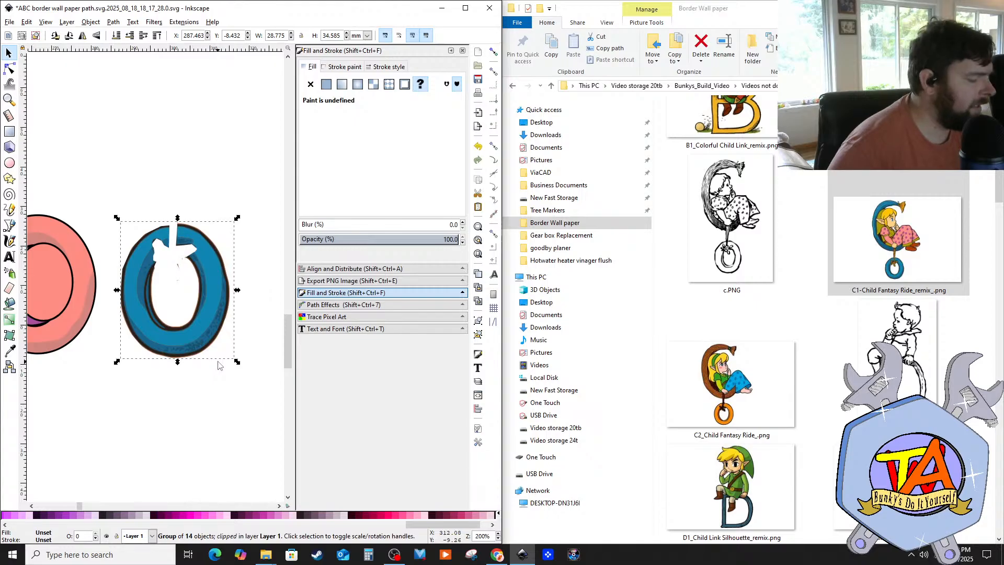
key(ctrl+z)
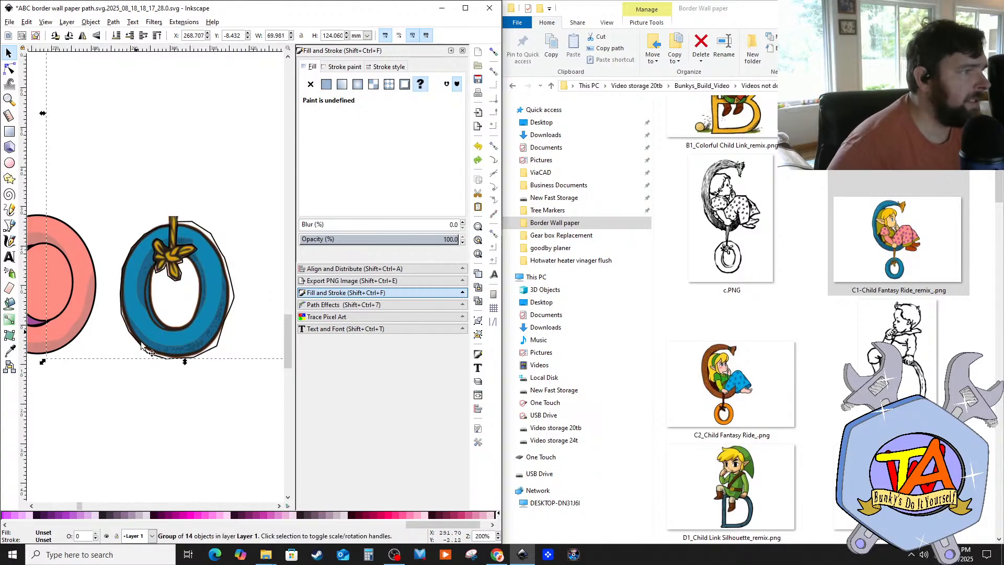
Step: Select the outline around the blue ring and knot and delete it, leaving the illustration group in place
scroll(194, 392, down, 9)
scroll(186, 366, up, 5)
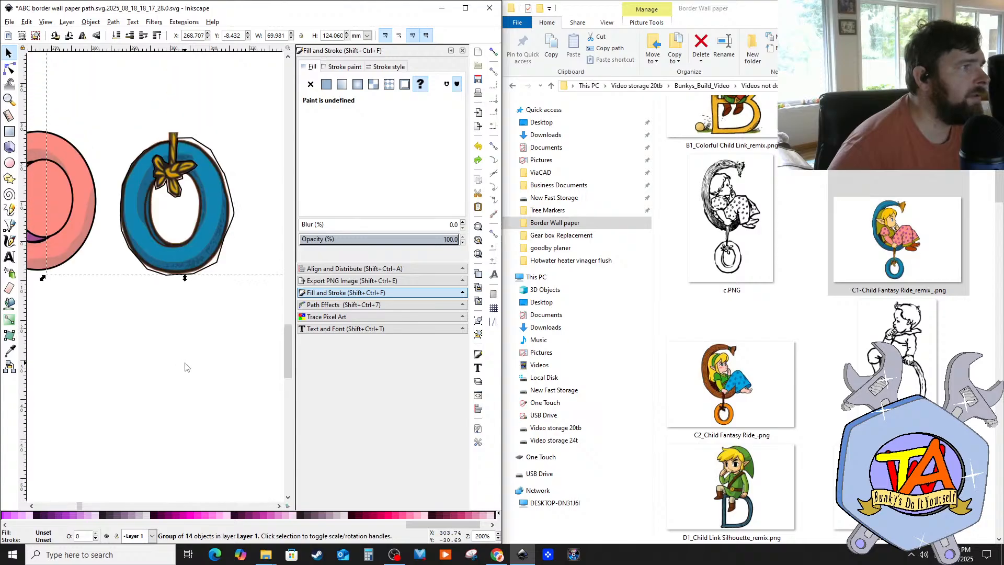
ctrl+scroll(206, 369, down, 3)
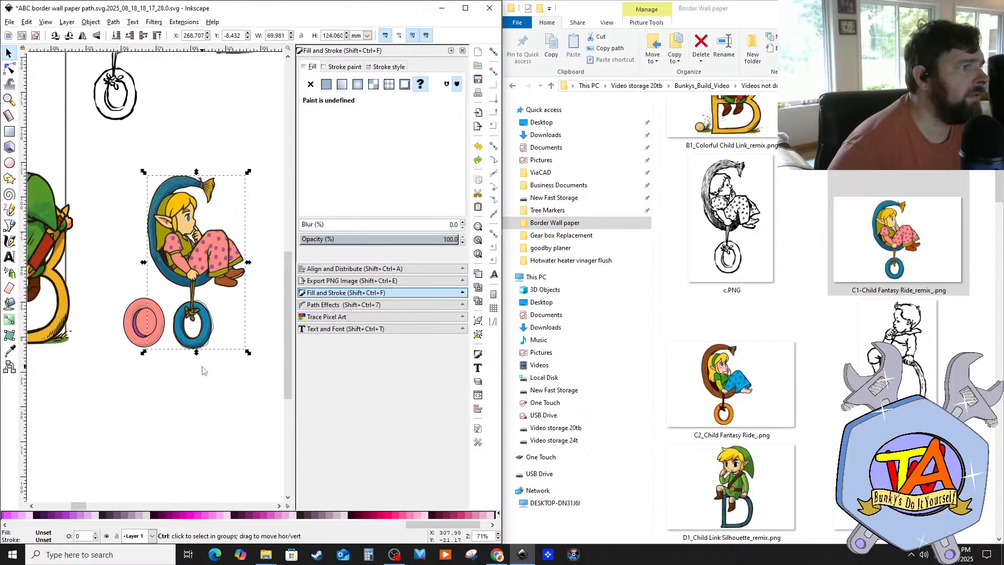
ctrl+scroll(203, 370, up, 2)
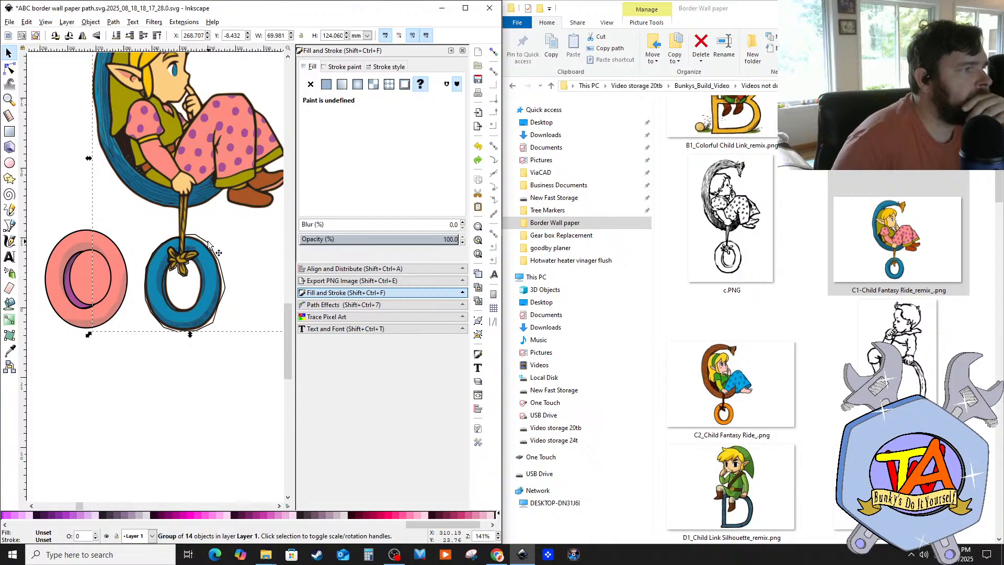
mouse_move(208, 244)
mouse_down()
mouse_move(223, 306)
mouse_move(210, 248)
mouse_up()
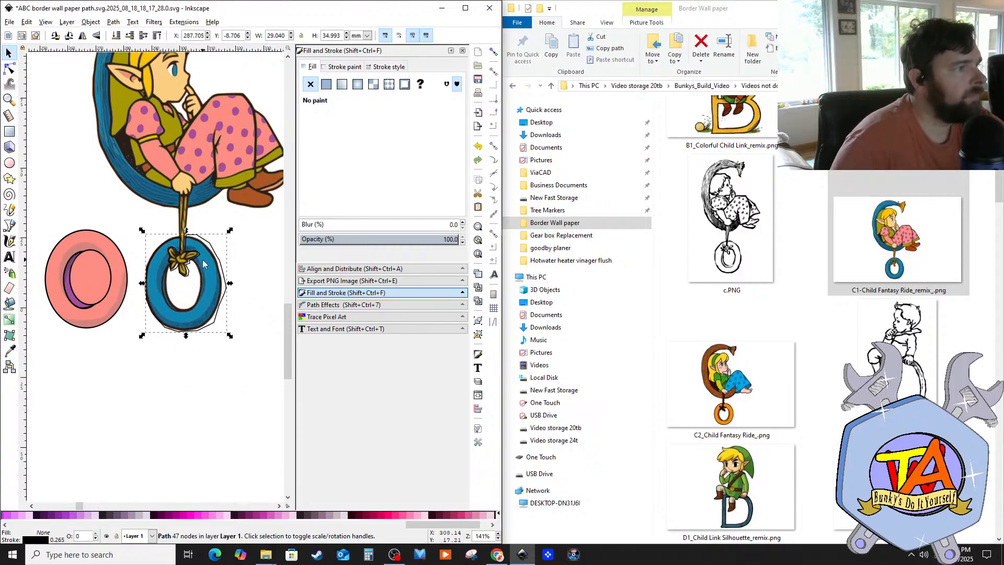
click(194, 269)
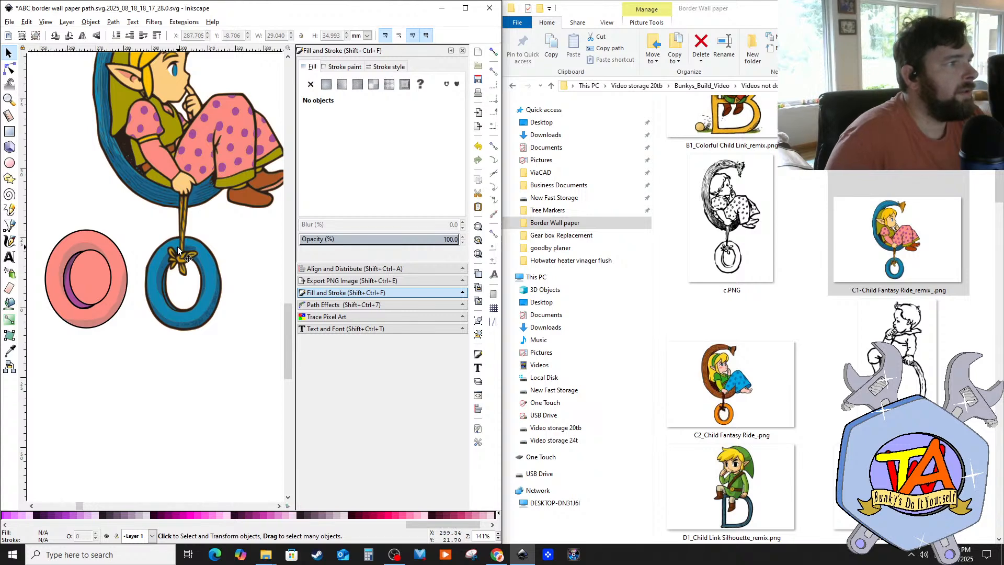
key(ctrl+z)
scroll(164, 232, down, 1)
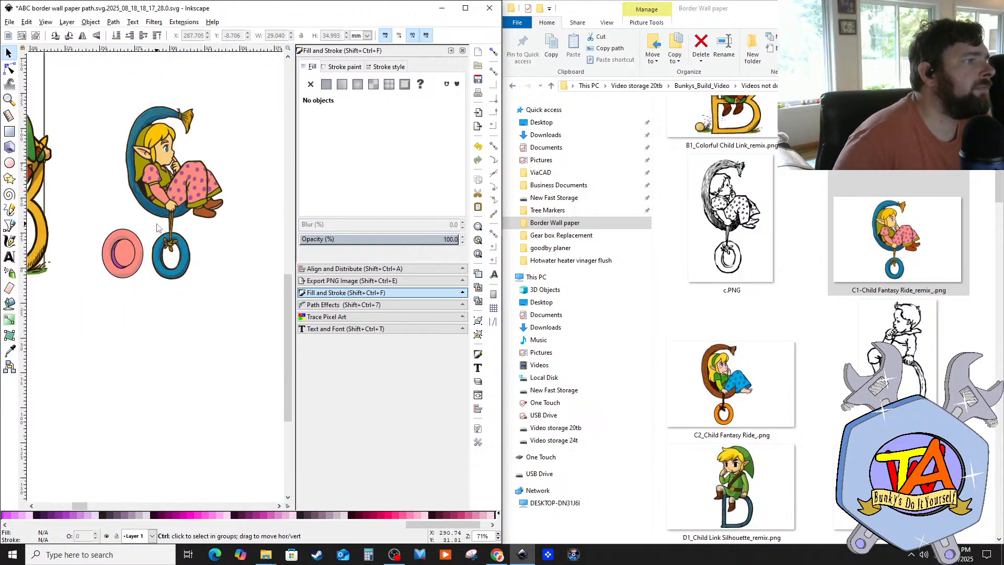
scroll(157, 227, up, 1)
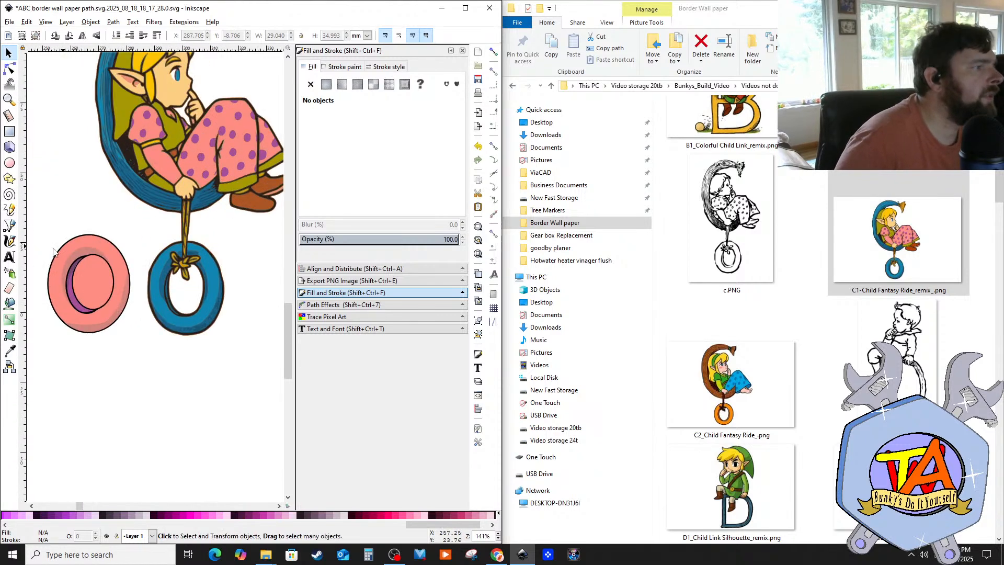
Step: Start a Pen path on the rope just above the blue ring and trace down around the knot's left-hand loops
click(11, 228)
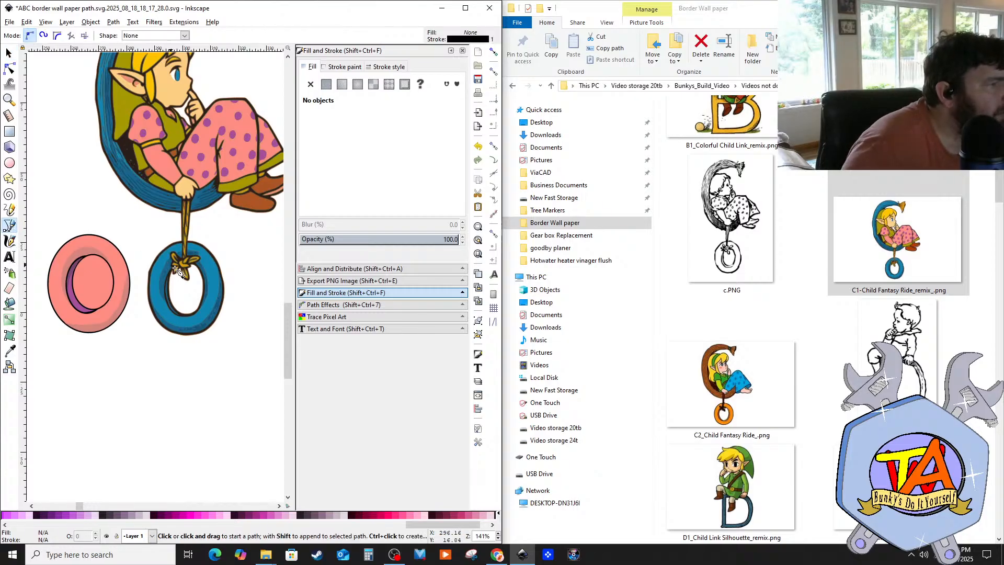
scroll(180, 267, down, 2)
scroll(182, 269, up, 4)
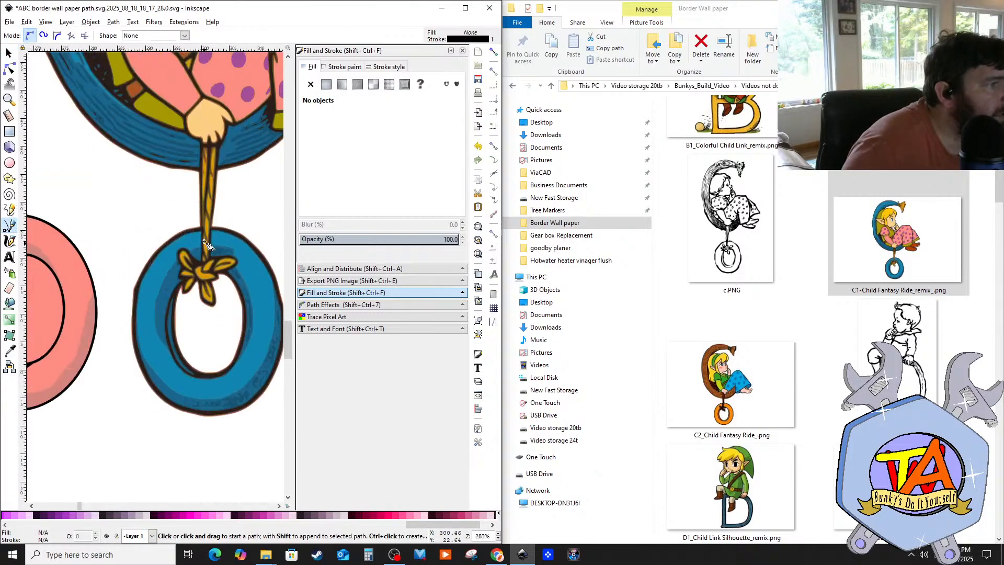
click(200, 221)
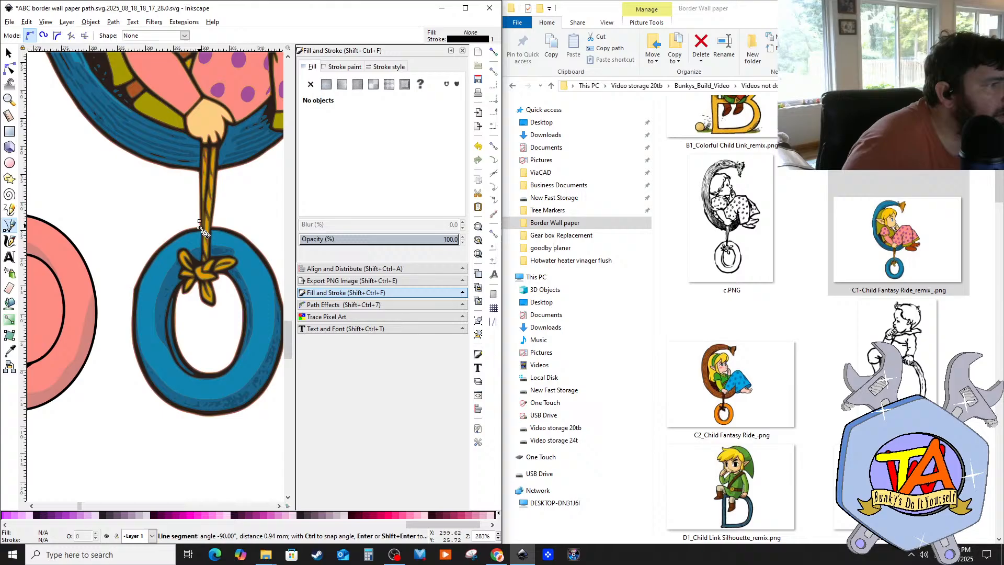
click(195, 257)
click(180, 247)
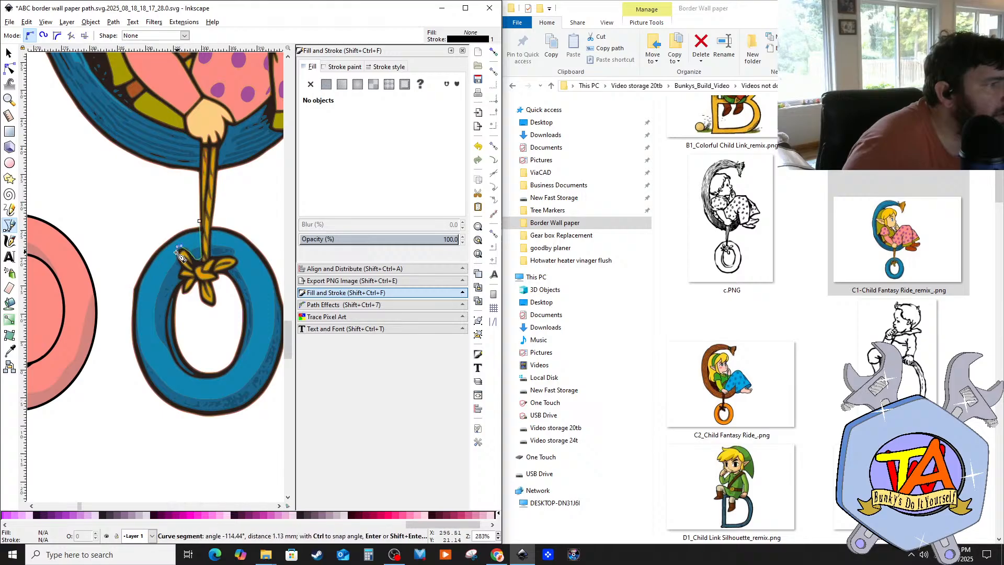
click(178, 269)
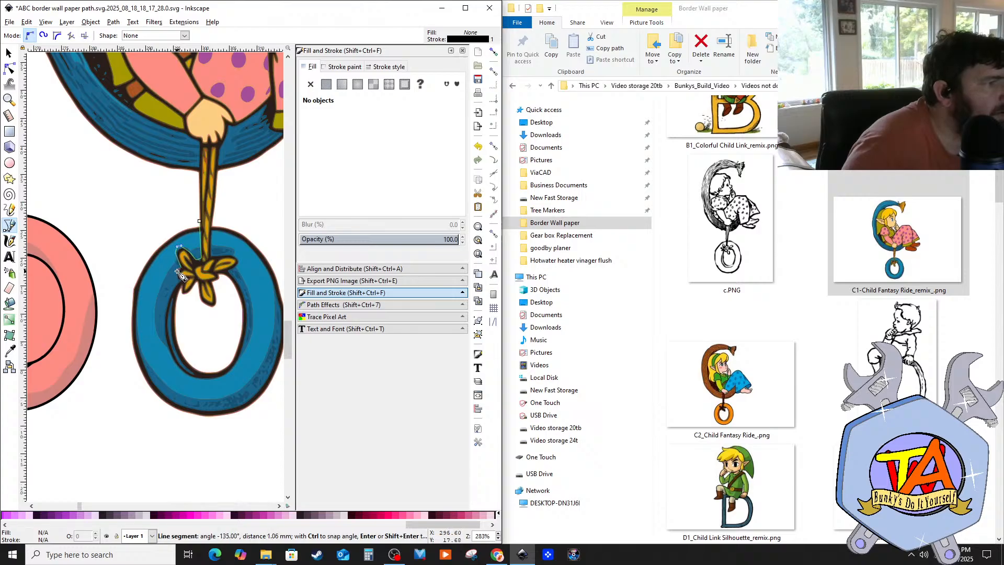
click(183, 279)
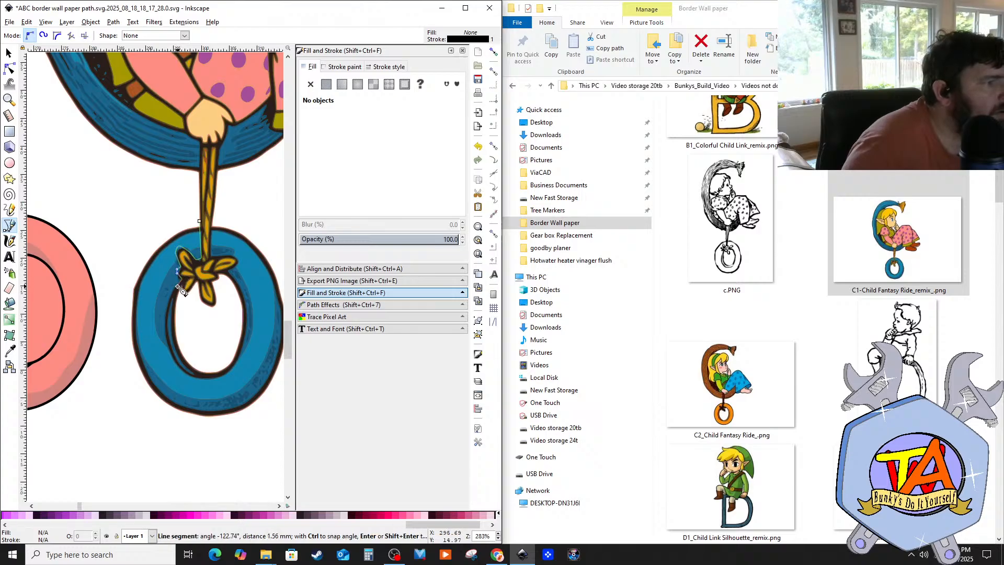
click(190, 294)
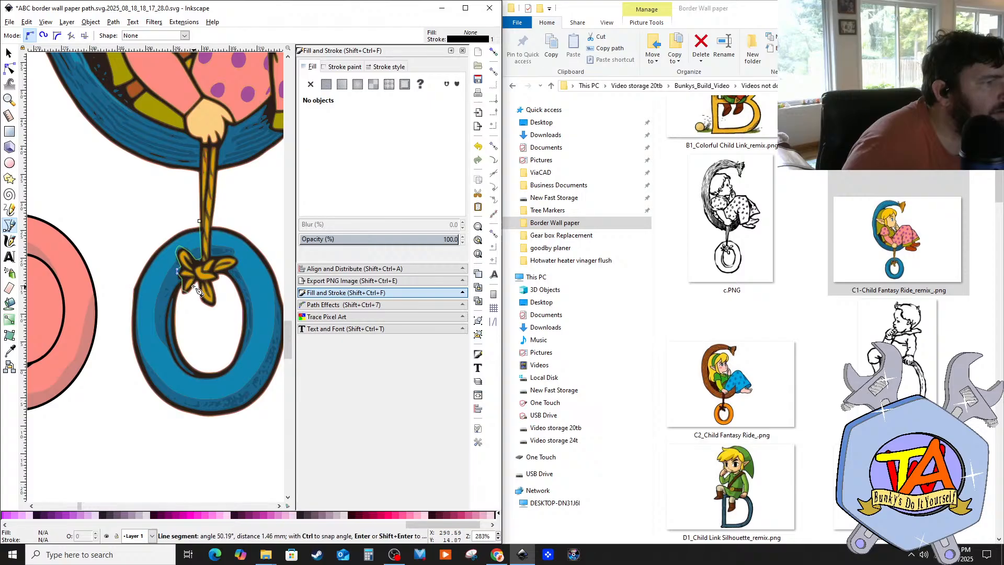
Step: Continue the path around the knot's lower tail and right-hand loop, back to the rope above the knot
click(201, 296)
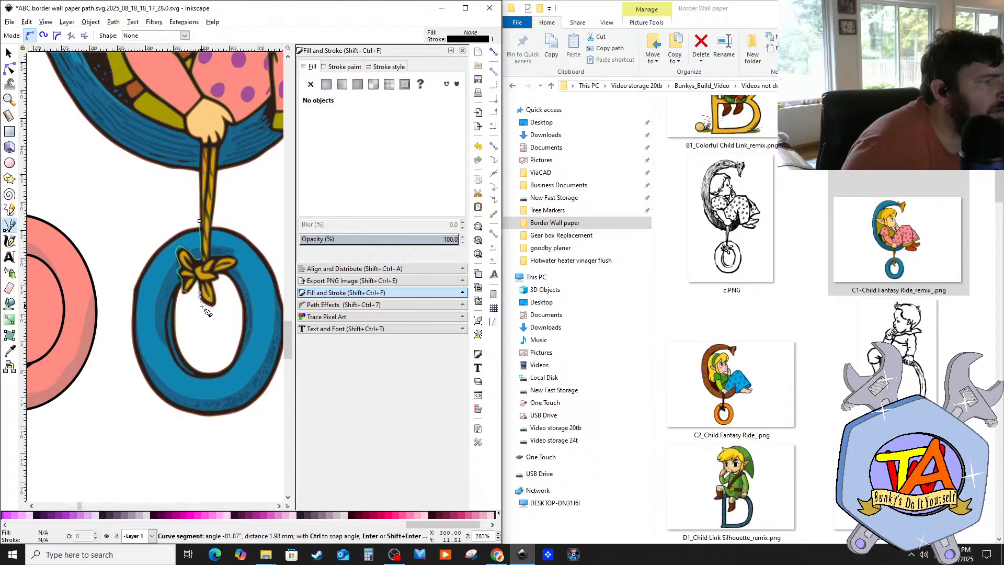
click(209, 306)
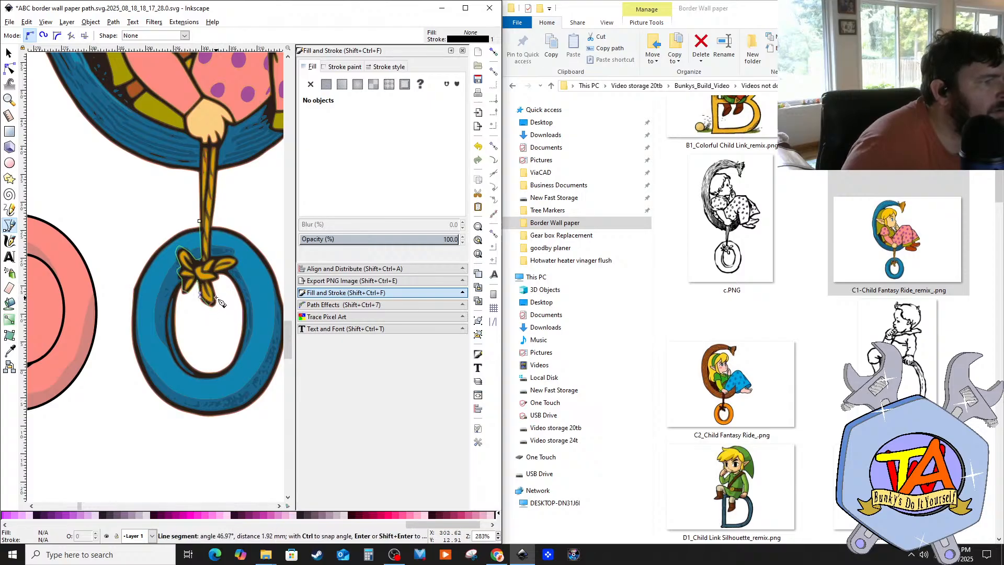
click(213, 282)
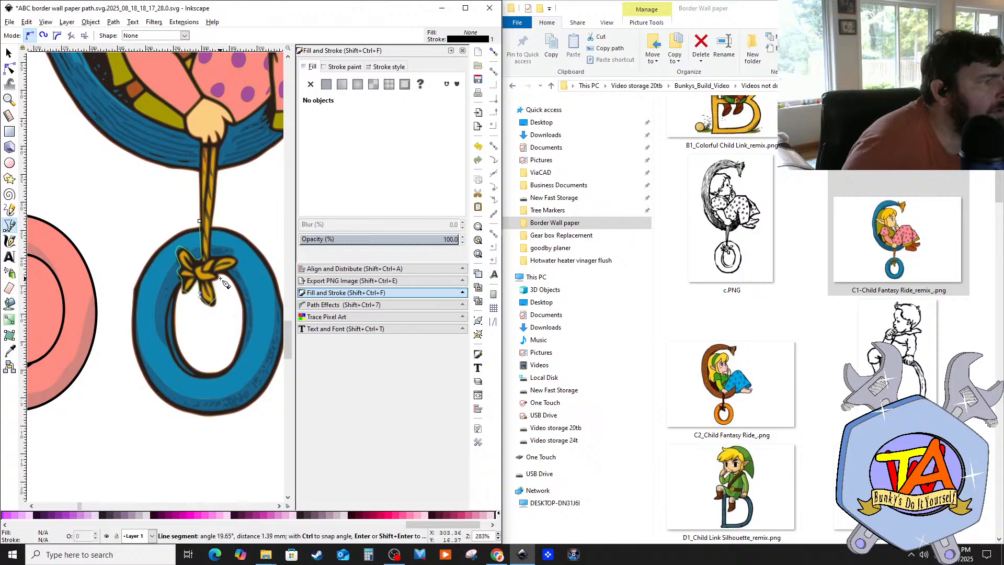
click(220, 274)
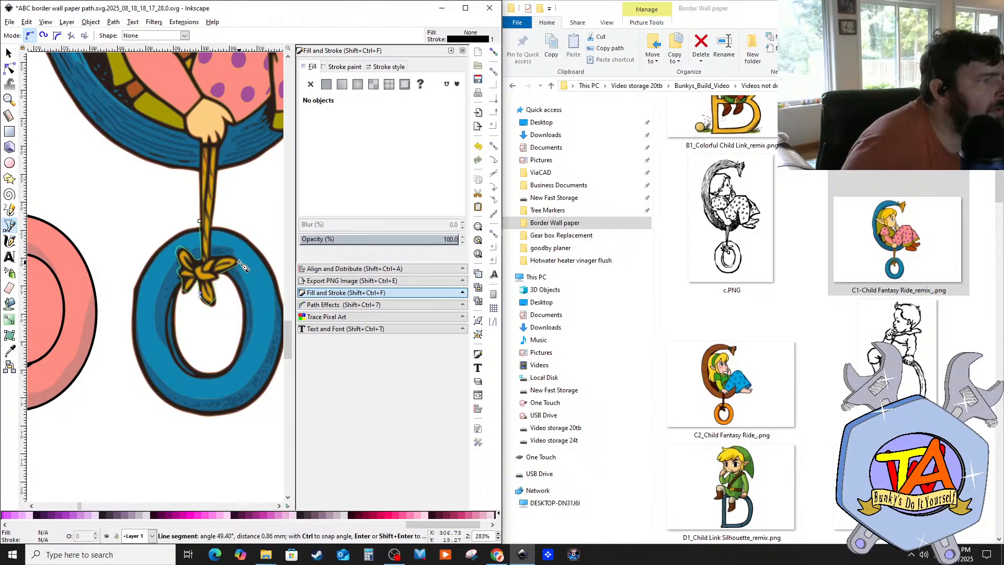
click(240, 261)
click(219, 259)
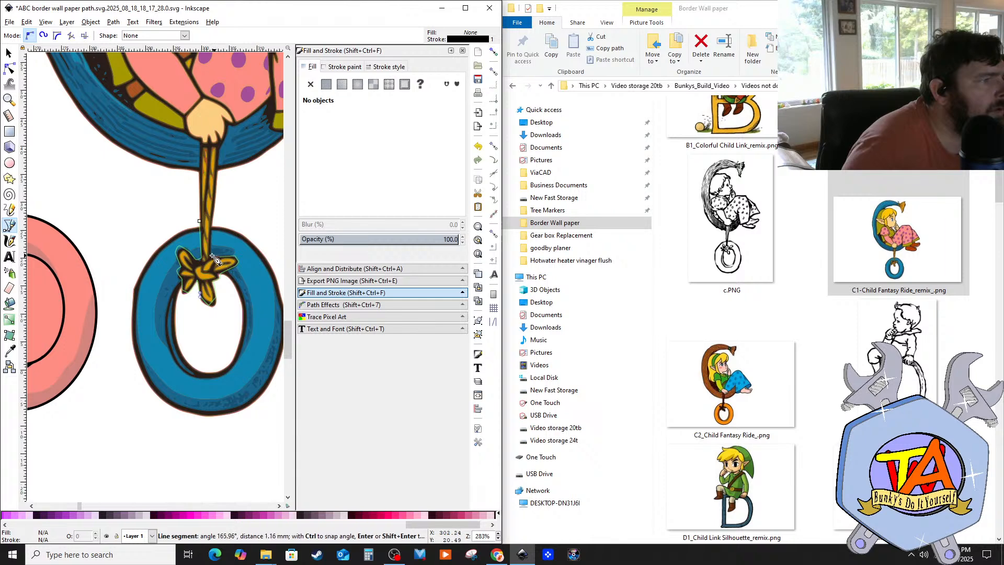
click(209, 255)
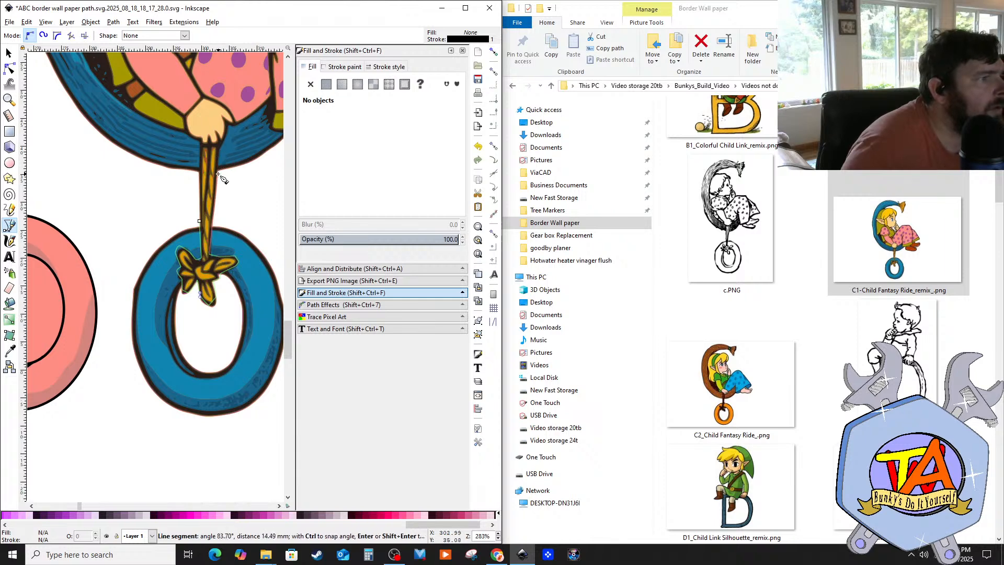
Step: Extend the path up the rope's right side to the lower edge of the letter C
click(221, 171)
scroll(250, 172, up, 3)
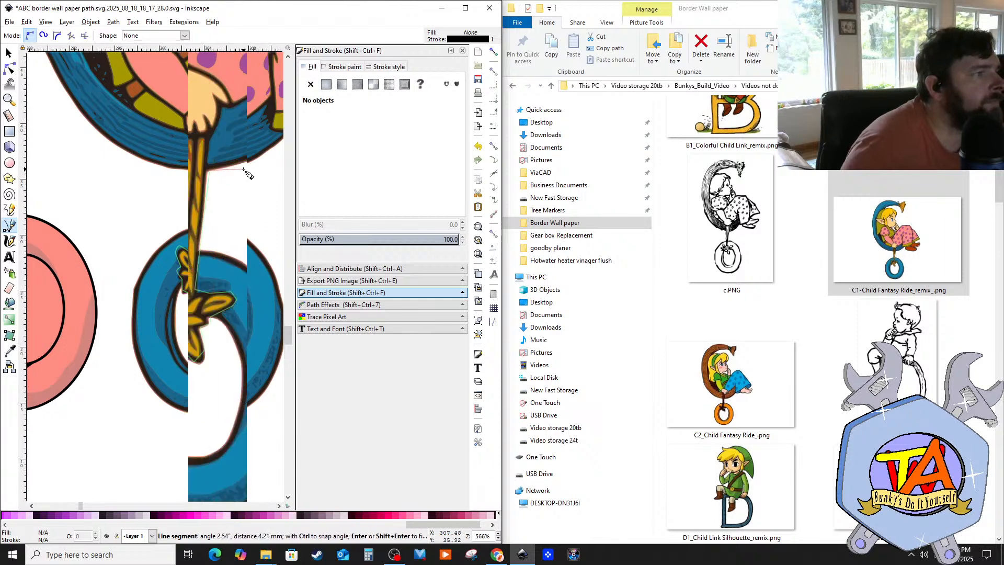
scroll(247, 176, down, 10)
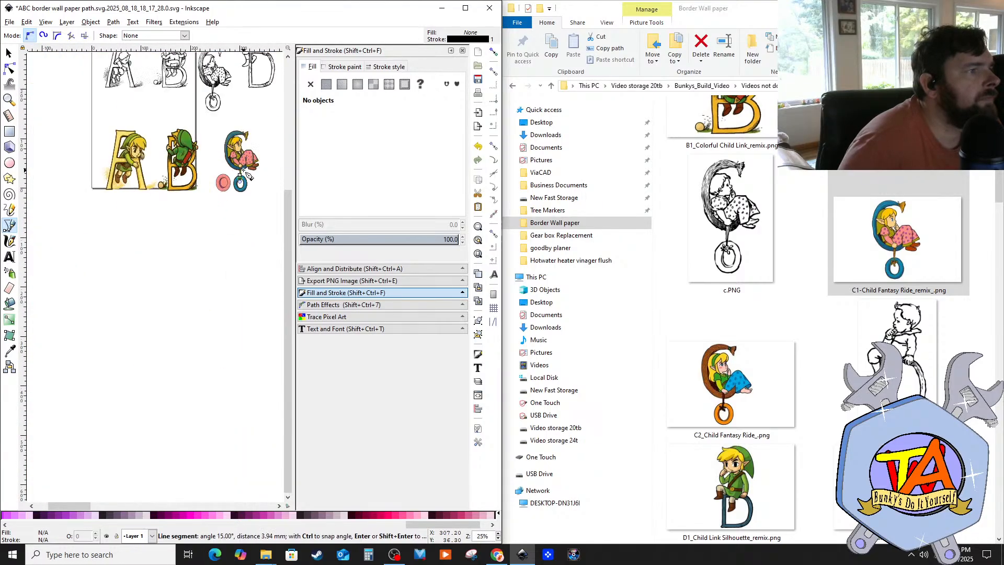
scroll(255, 166, up, 7)
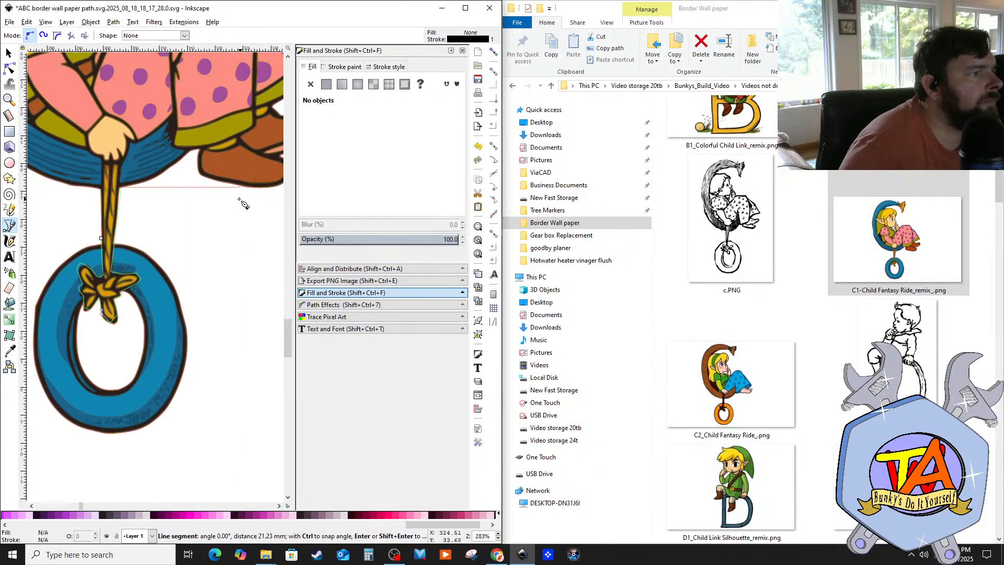
Step: Trace straight path segments along the underside of the blue C and beneath the brown shoes
click(154, 181)
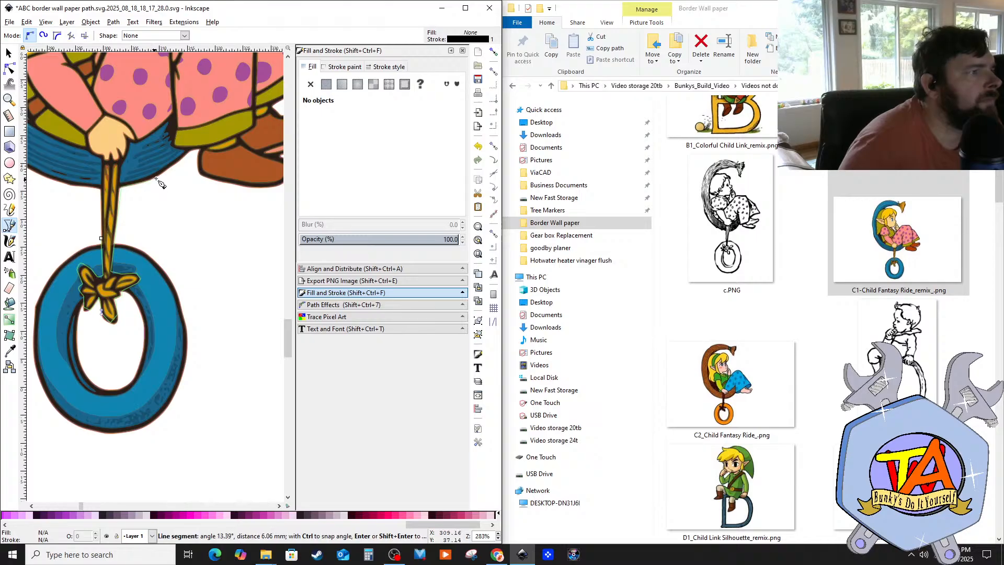
click(195, 152)
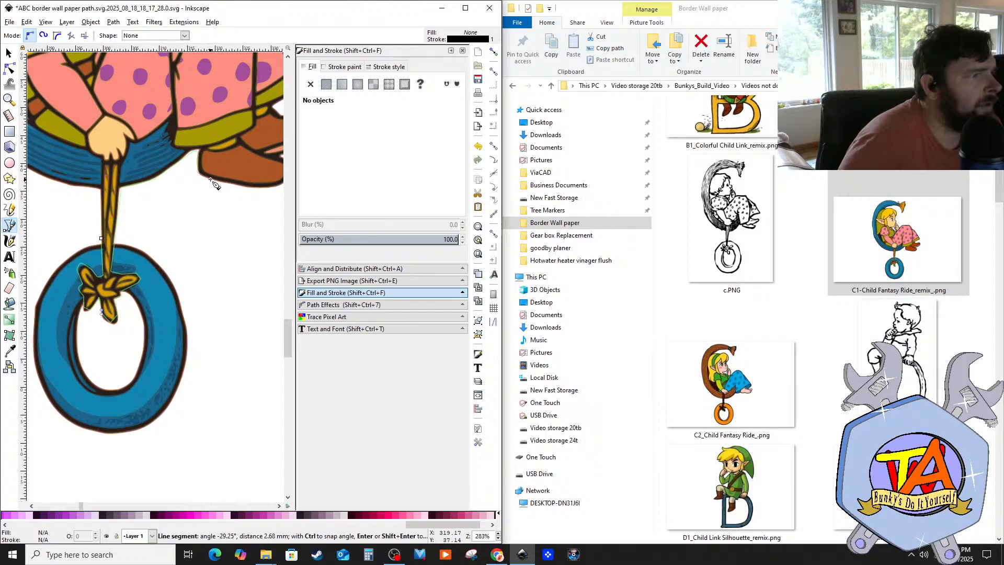
click(262, 192)
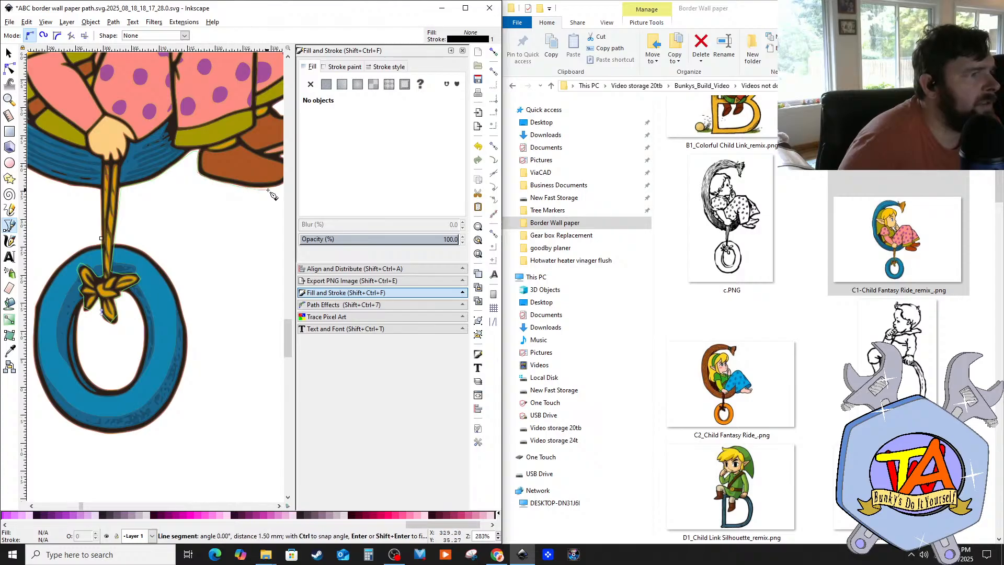
Step: Continue the path loosely around the whole C and seated figure and close it at its starting point beside the rope
ctrl+scroll(276, 195, down, 8)
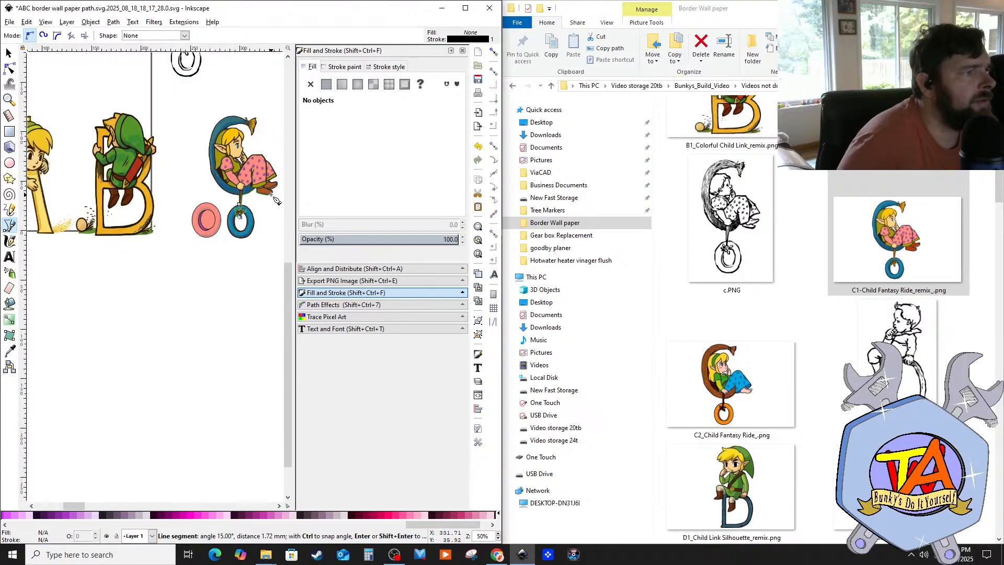
ctrl+scroll(275, 199, up, 3)
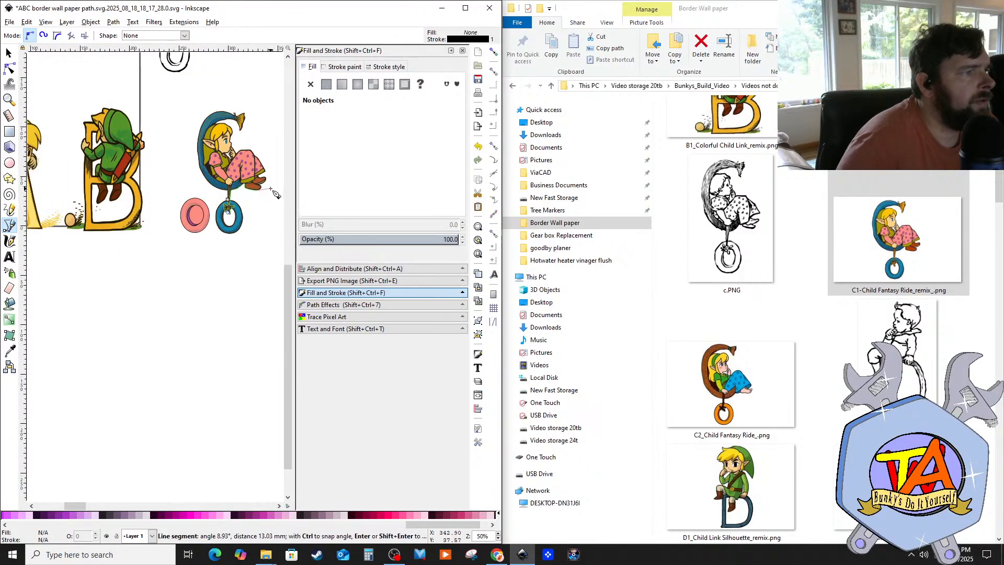
click(273, 171)
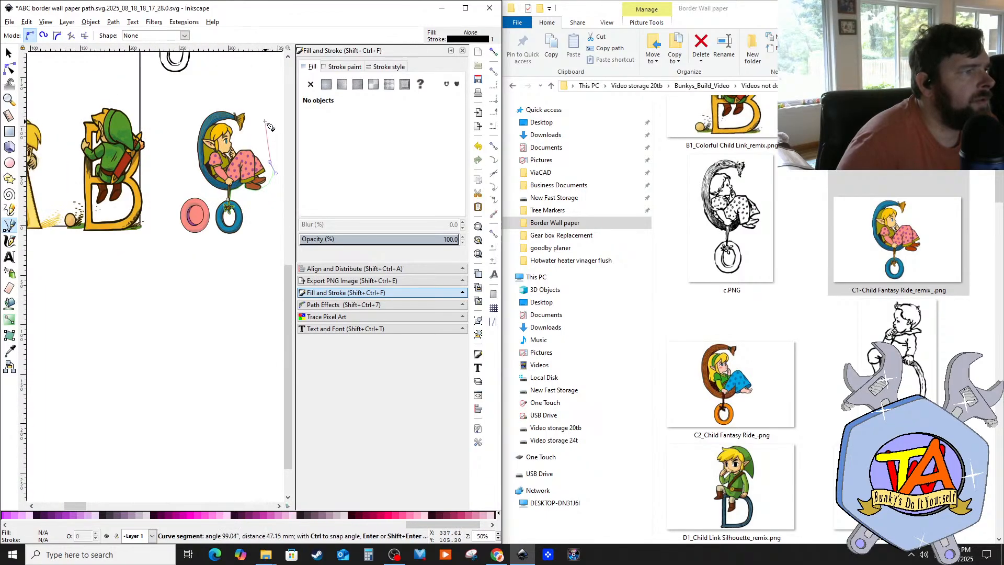
click(267, 127)
drag(227, 97, 223, 96)
click(194, 102)
click(188, 143)
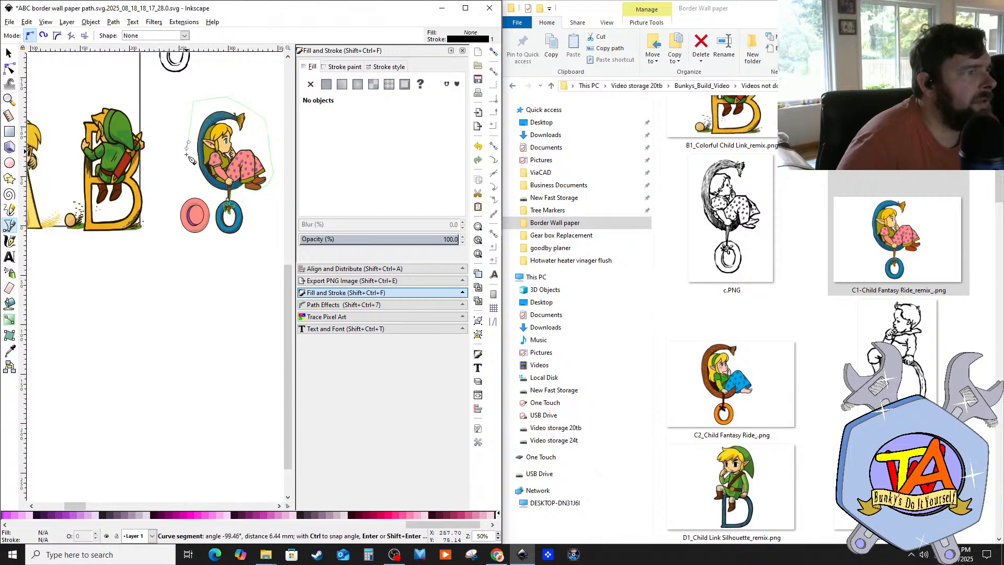
click(204, 187)
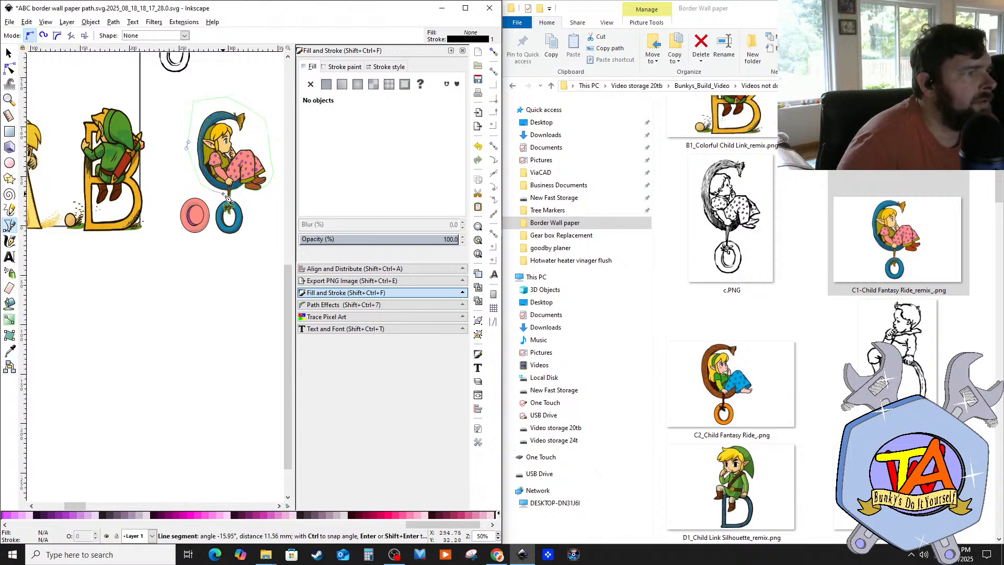
ctrl+scroll(218, 194, down, 1)
ctrl+scroll(222, 198, up, 5)
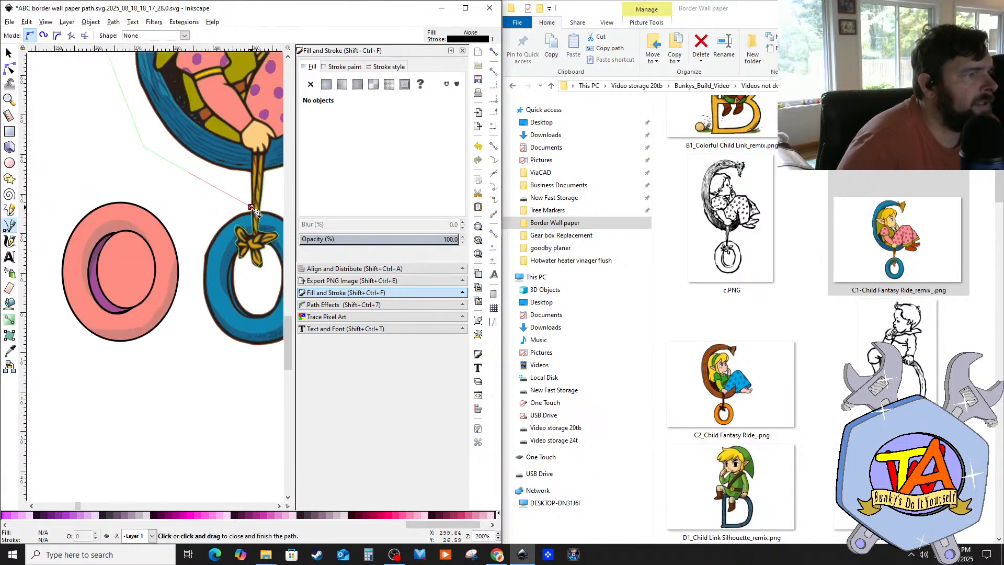
click(251, 208)
ctrl+scroll(184, 214, down, 3)
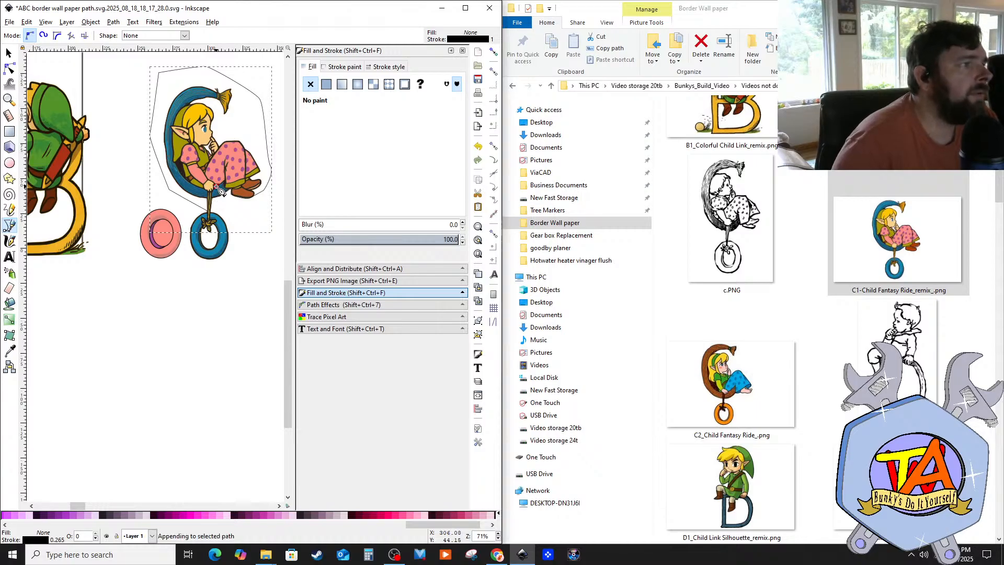
key(Escape)
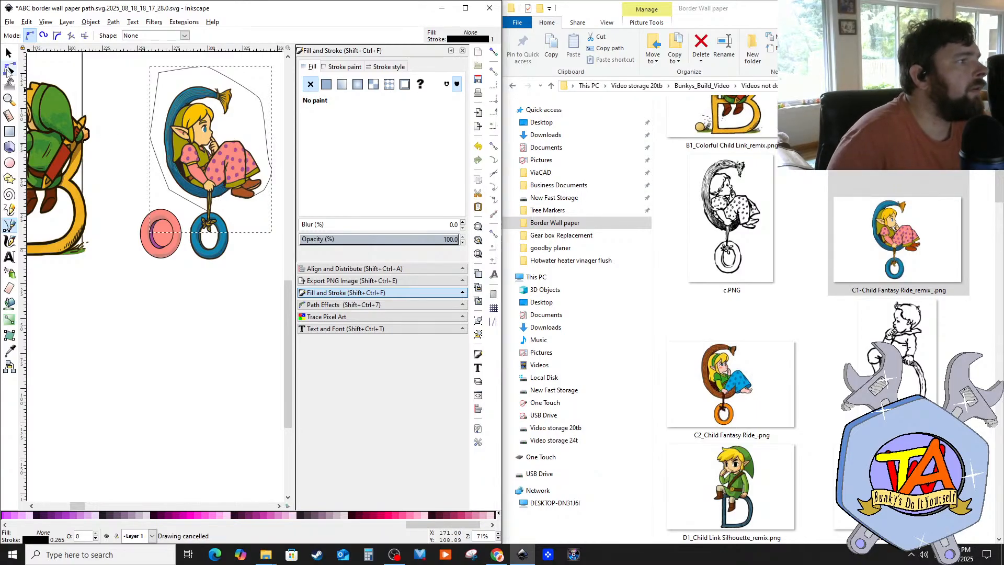
Step: Clip the coloured C illustration with the drawn outline so the blue ring is cut away
click(8, 52)
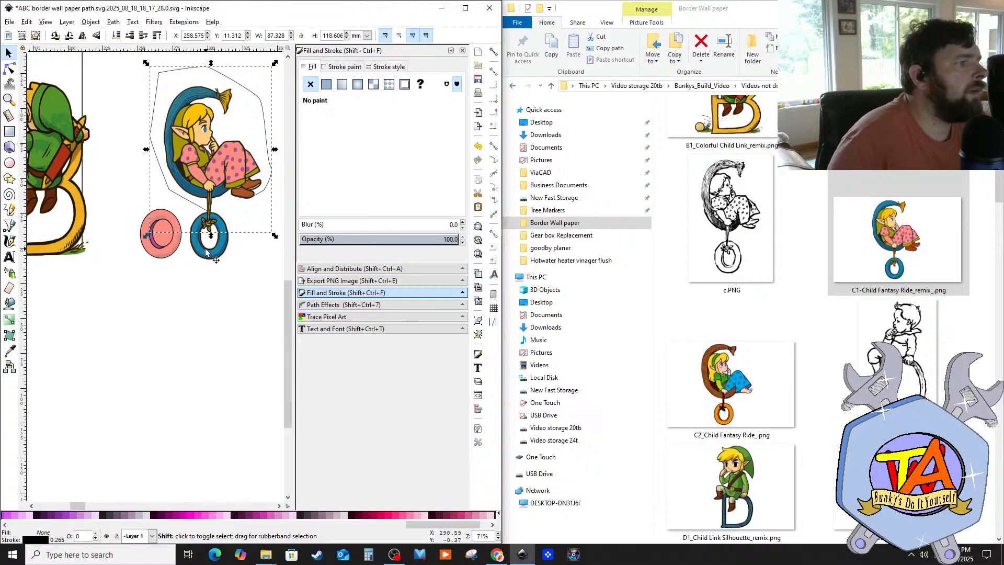
scroll(209, 246, up, 3)
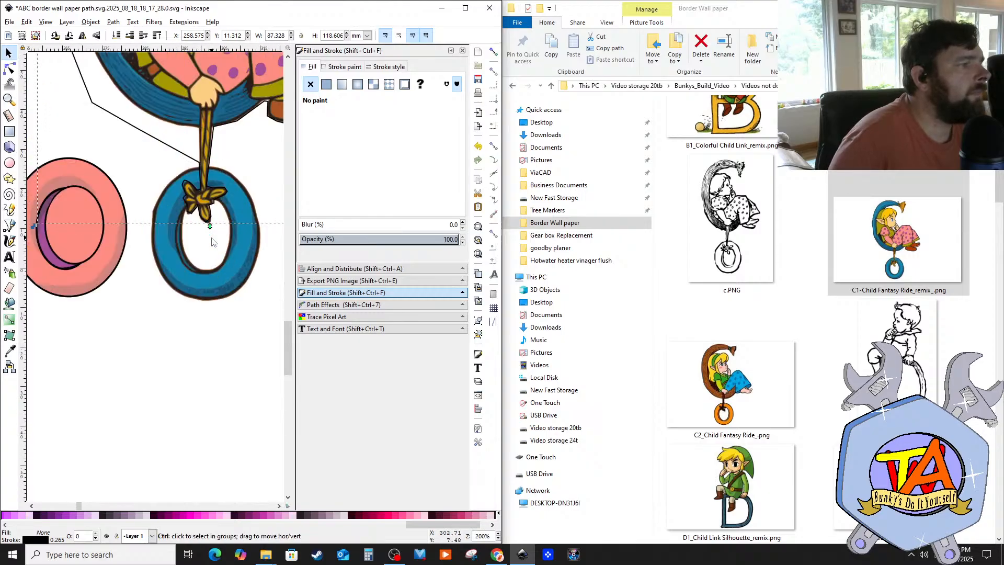
scroll(212, 241, down, 2)
shift+click(216, 257)
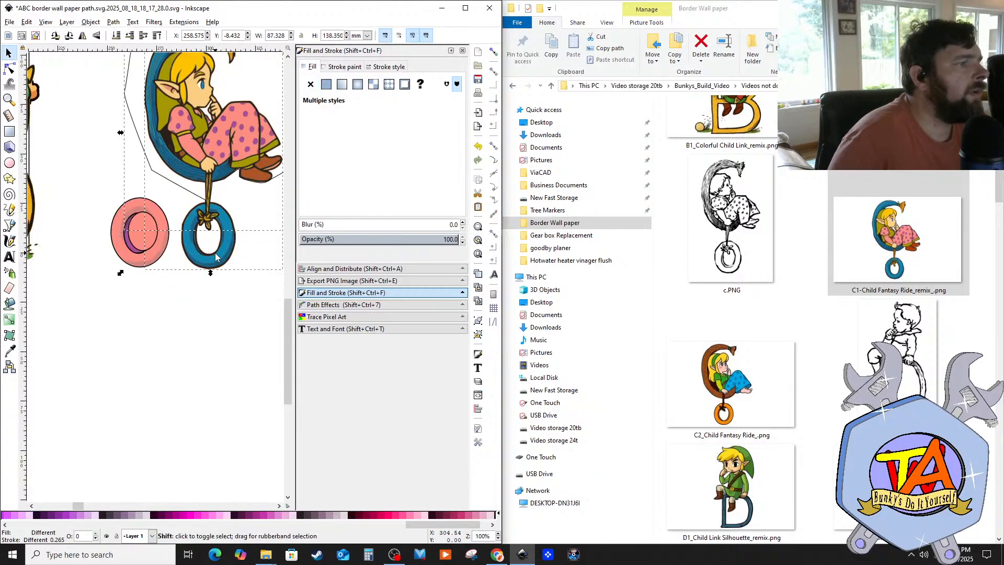
right_click(216, 256)
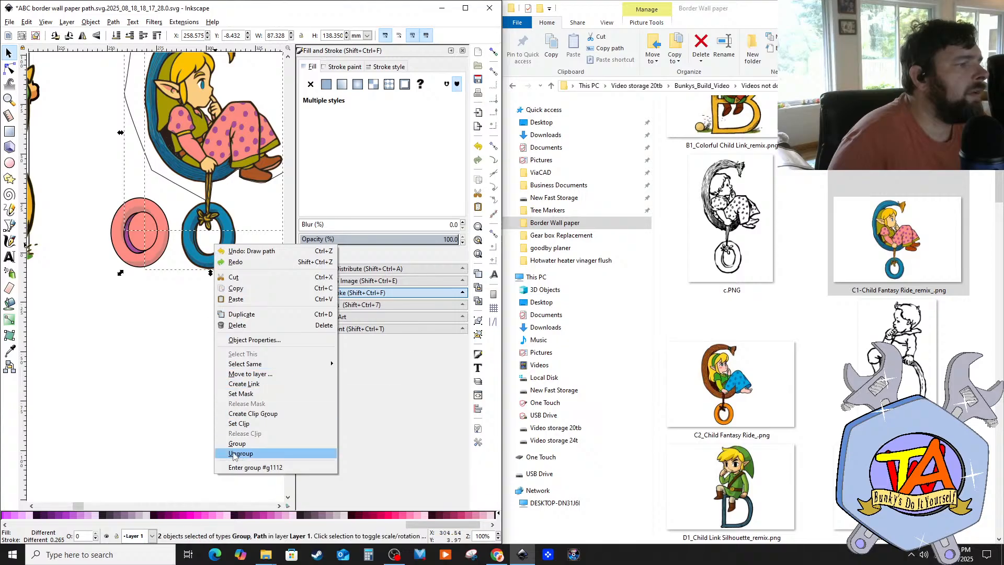
click(239, 424)
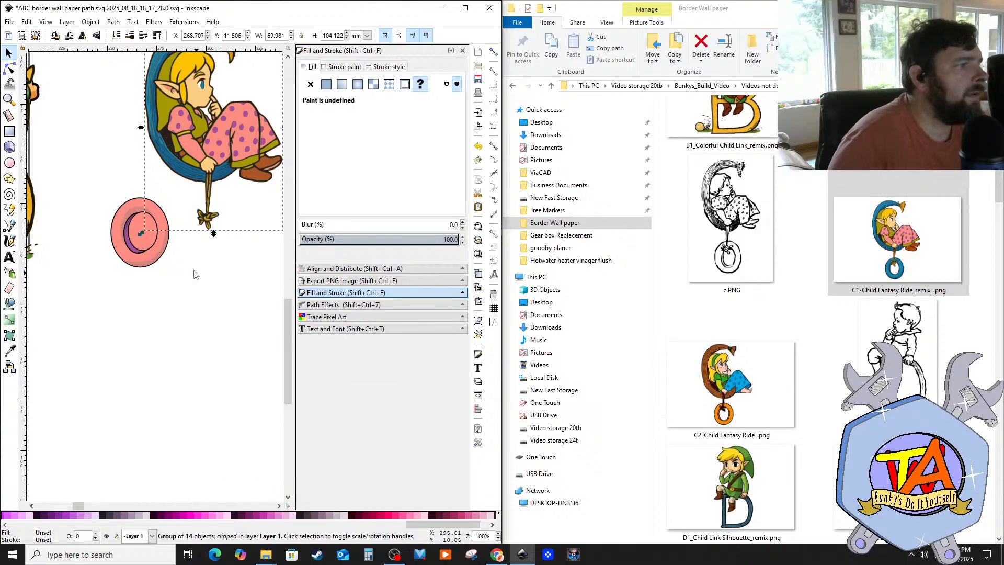
Step: Place the pink ring at the end of the rope and lower it to the bottom, behind the knot
click(174, 258)
drag(129, 232, 203, 234)
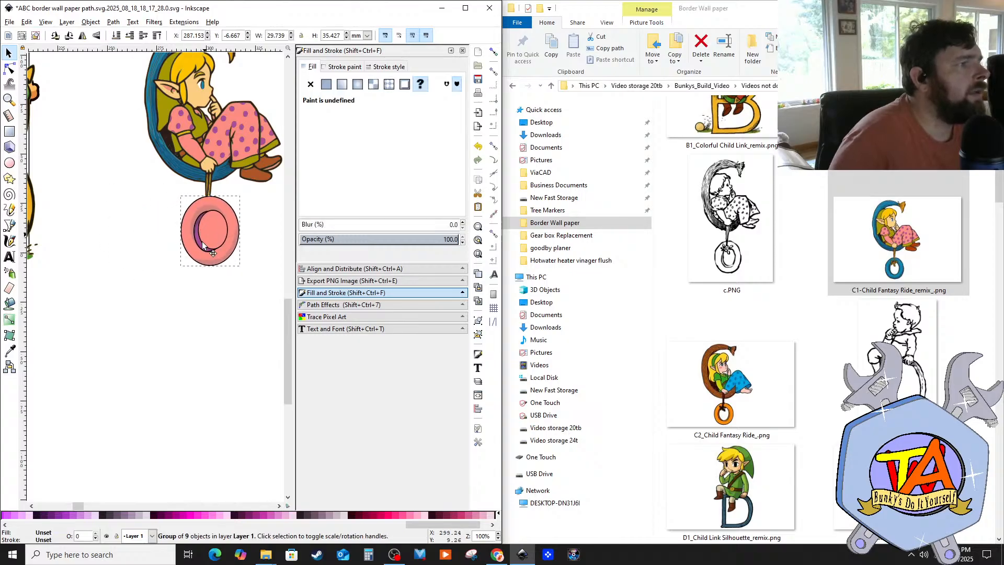
click(91, 22)
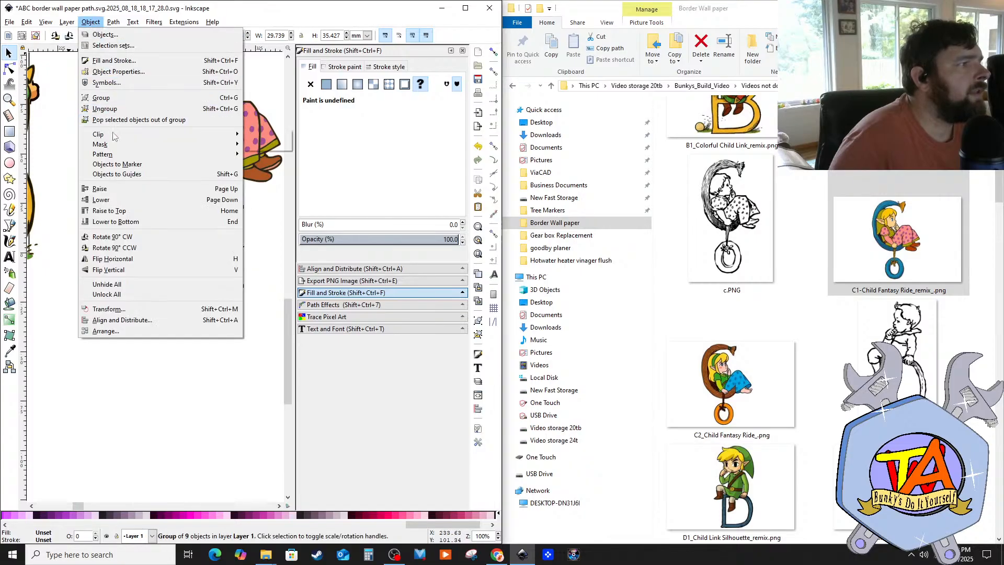
click(110, 223)
drag(207, 246, 201, 243)
click(159, 328)
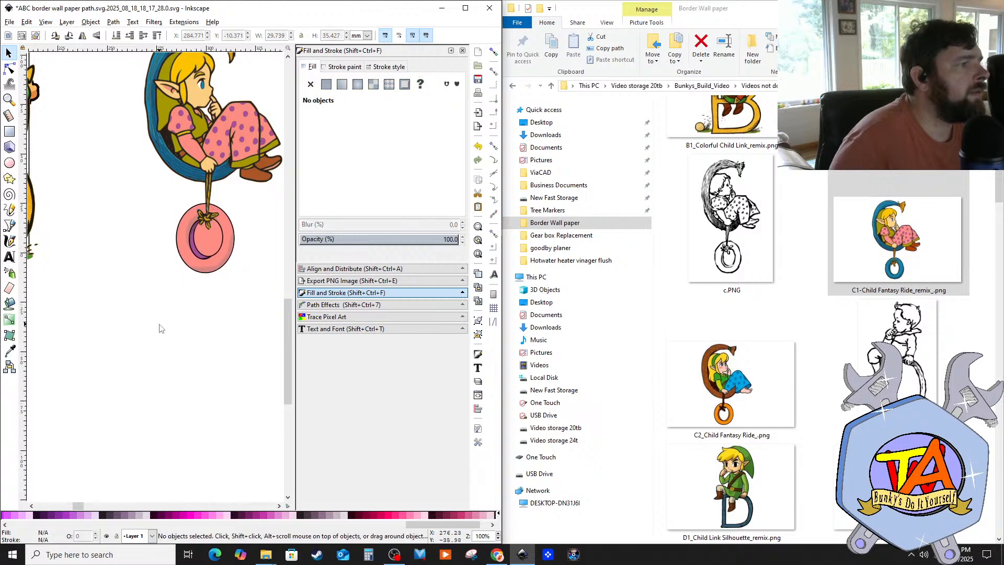
Step: Bucket-fill the green hood areas above and below the figure's ear with the flat pink colour d3857cff
scroll(144, 291, up, 2)
scroll(145, 287, down, 4)
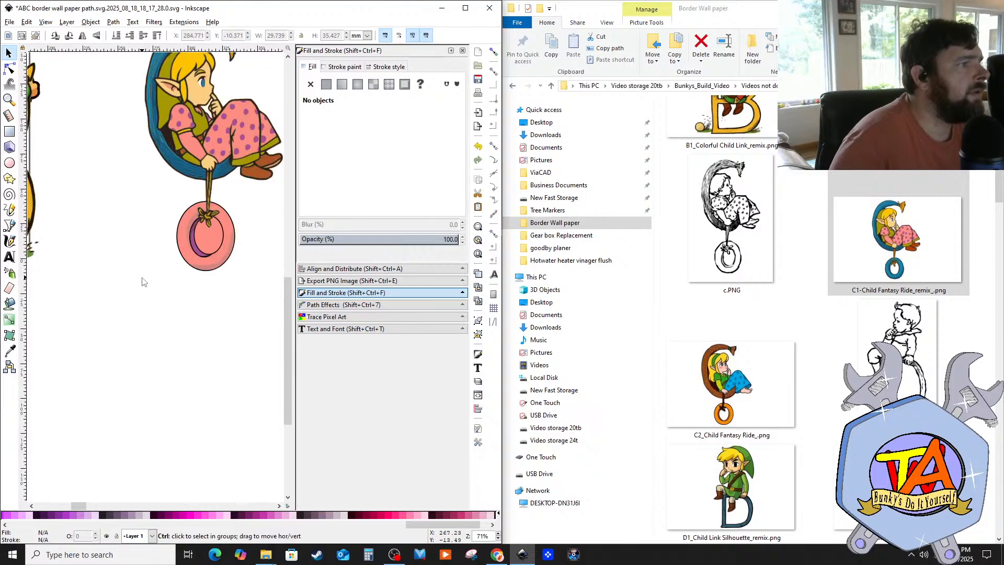
scroll(160, 193, up, 2)
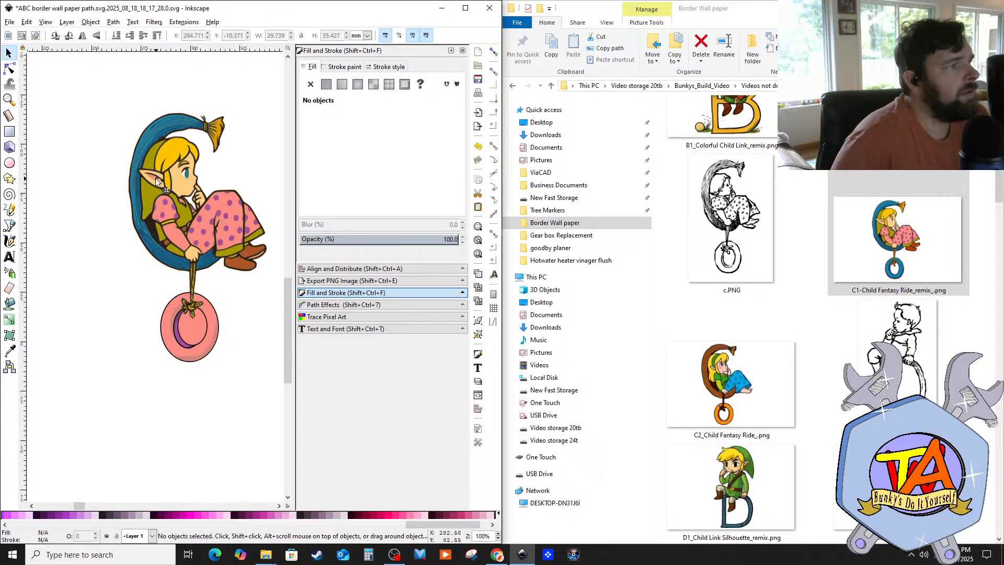
click(10, 304)
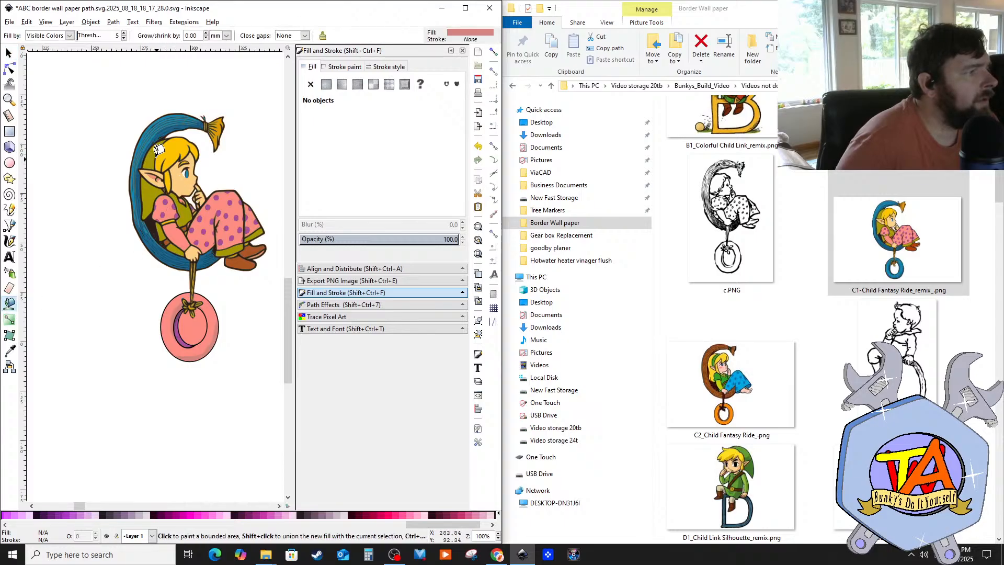
click(160, 191)
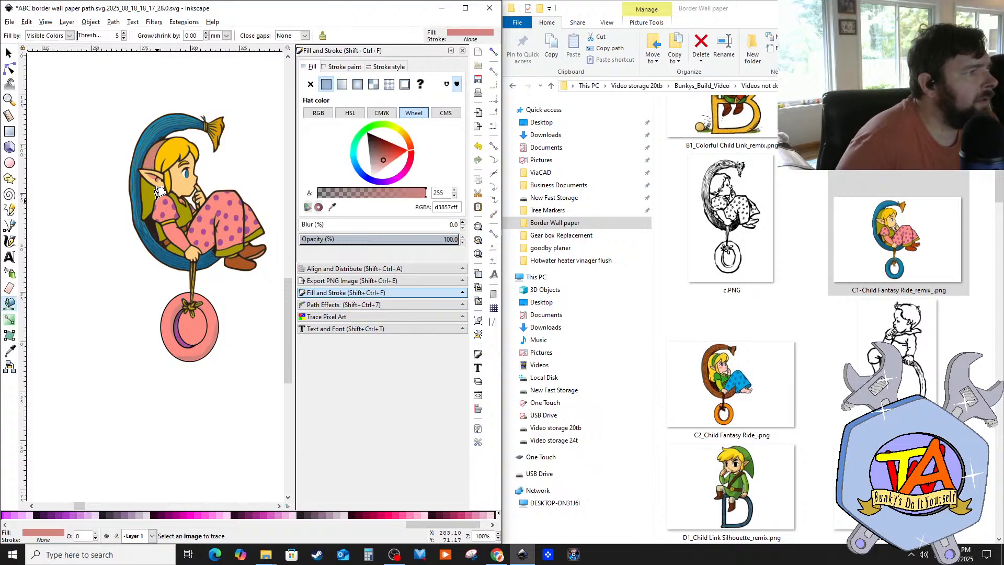
click(150, 196)
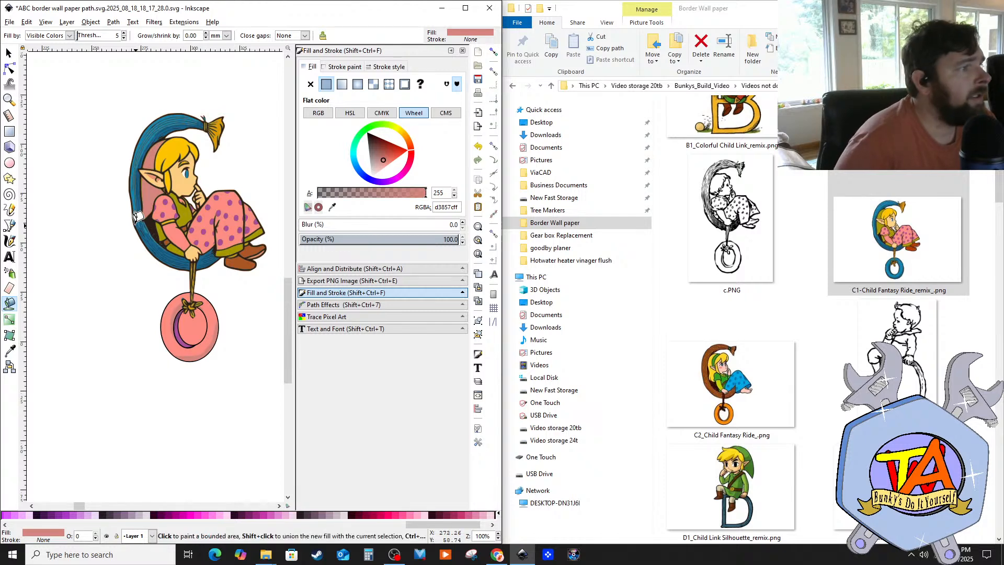
click(8, 52)
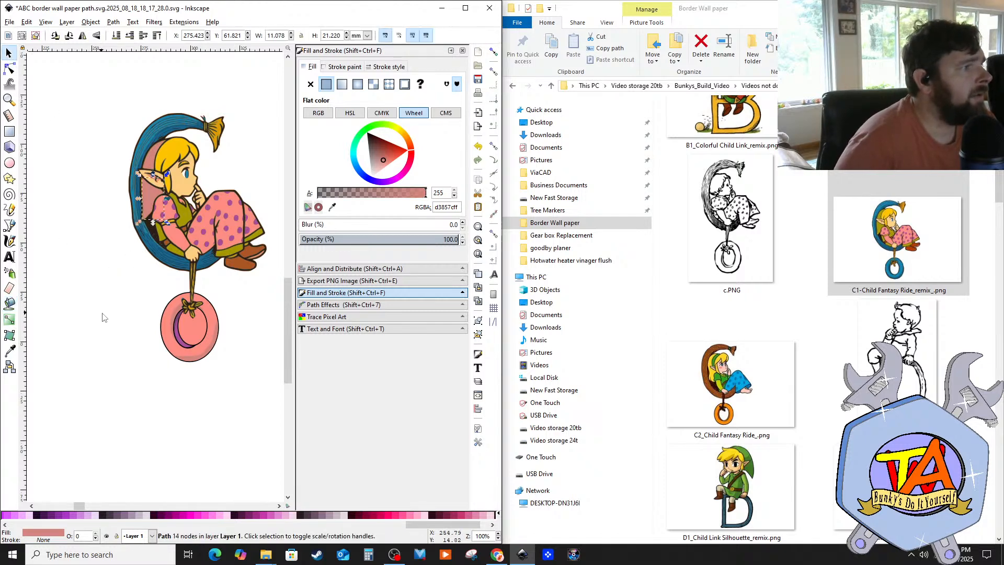
click(112, 371)
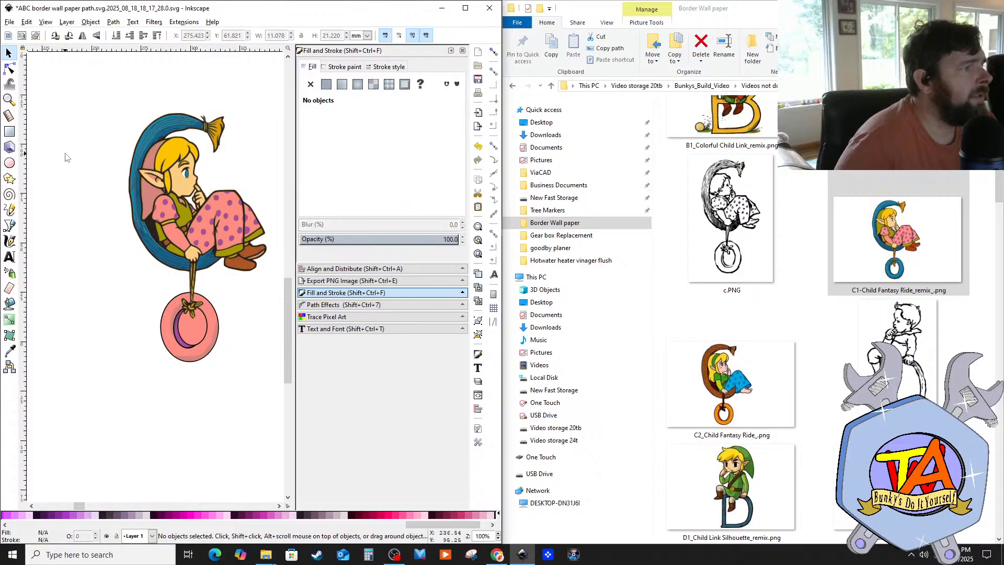
Step: Group the clipped C figure, its pink hood fills and the pink ring together
scroll(118, 309, up, 1)
scroll(116, 301, down, 3)
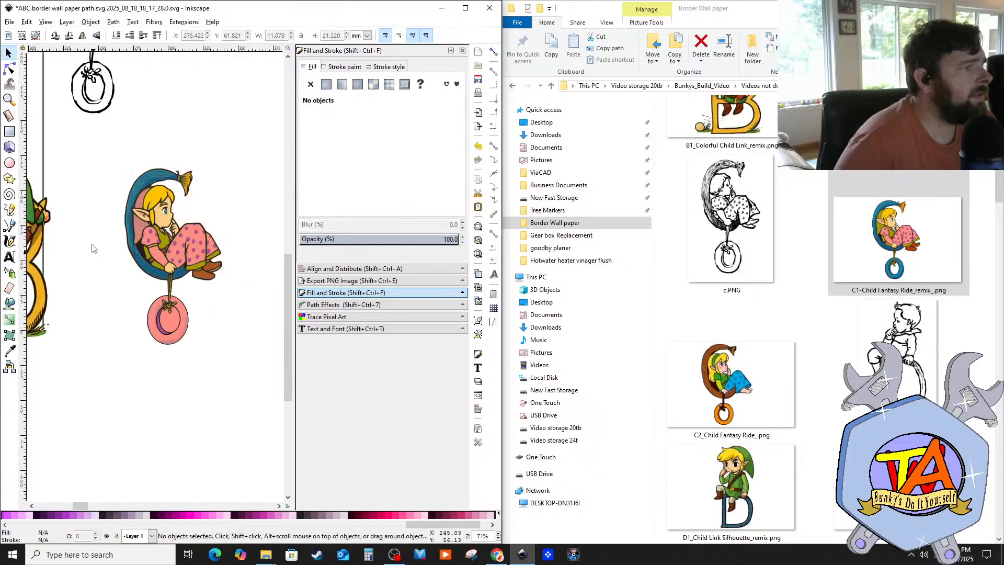
mouse_move(101, 153)
mouse_down()
mouse_move(256, 362)
mouse_move(240, 357)
mouse_up()
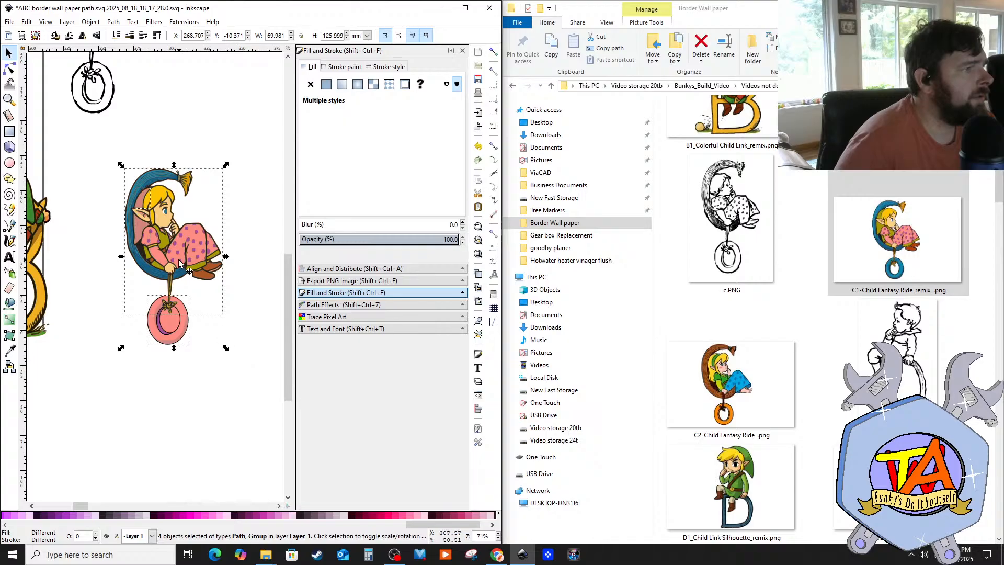
right_click(178, 262)
click(212, 460)
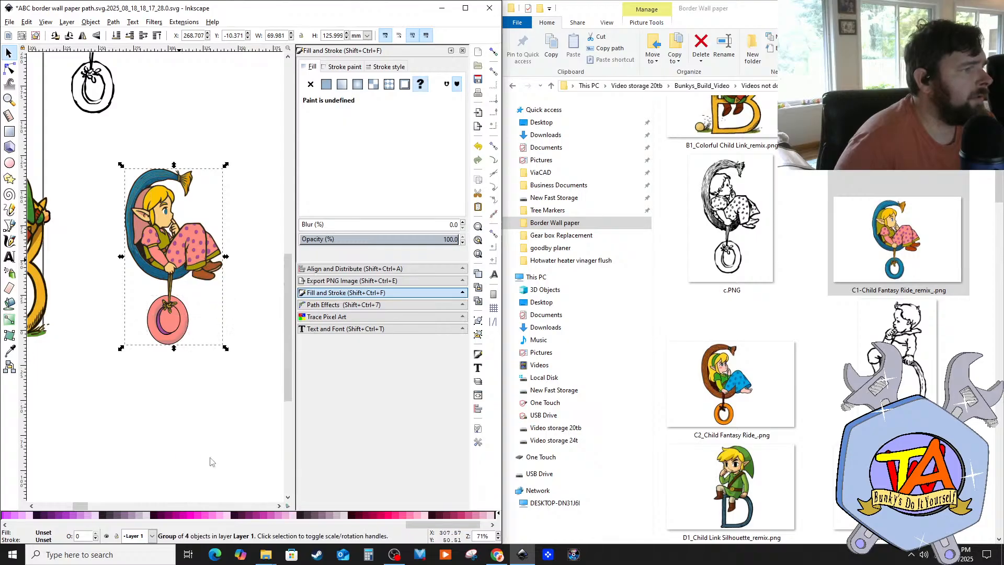
Step: Open the reference image C1-Child Fantasy Ride_remix_.png and place its window beside the drawing canvas
click(880, 231)
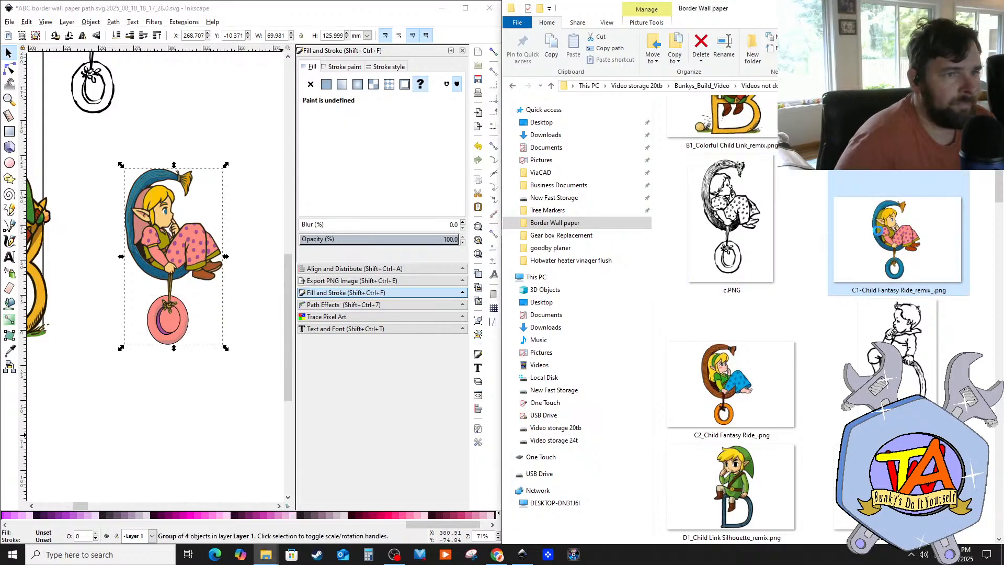
double_click(864, 256)
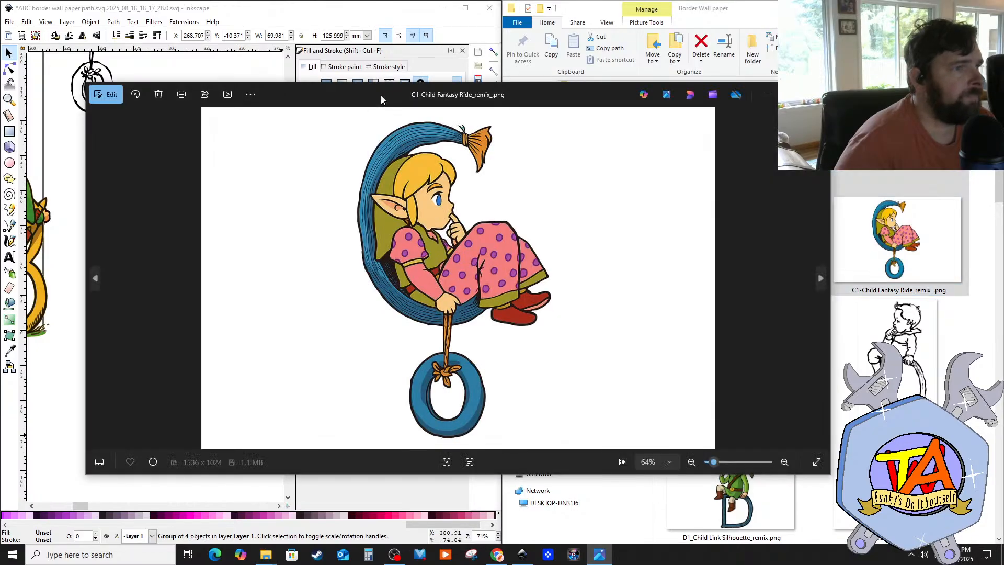
drag(381, 96, 579, 117)
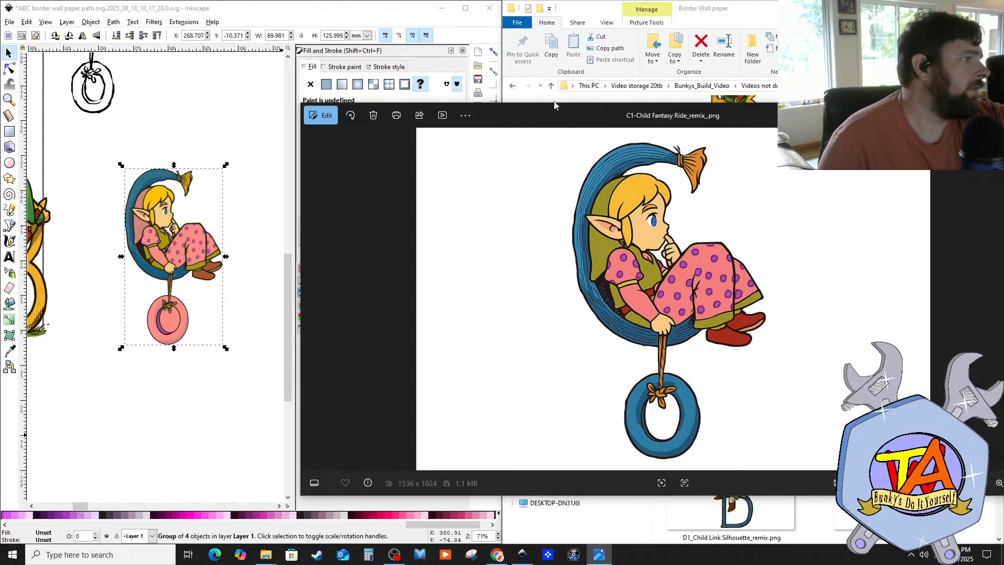
Step: Ungroup the coloured C illustration so its hood fills can be selected individually
scroll(155, 284, up, 1)
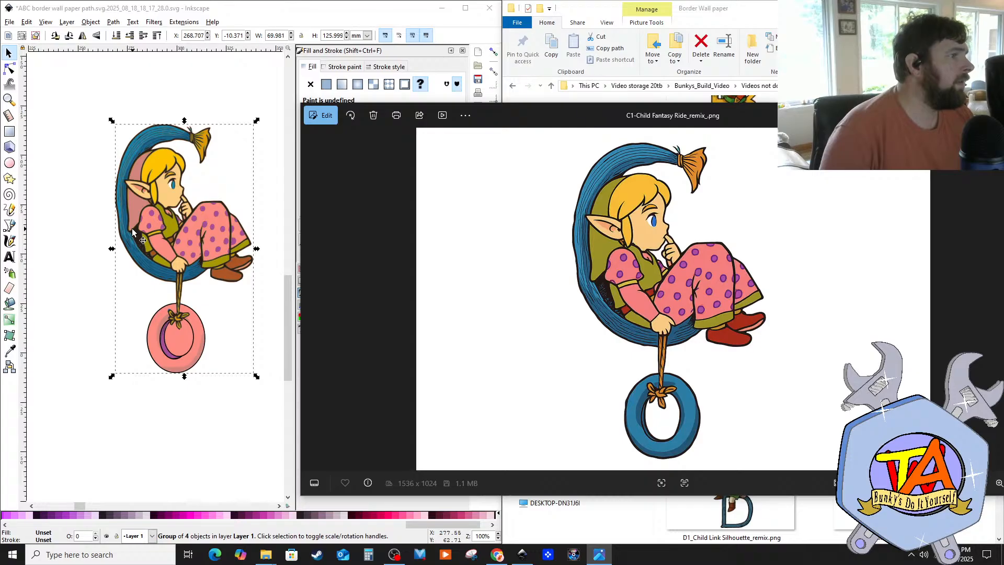
click(106, 240)
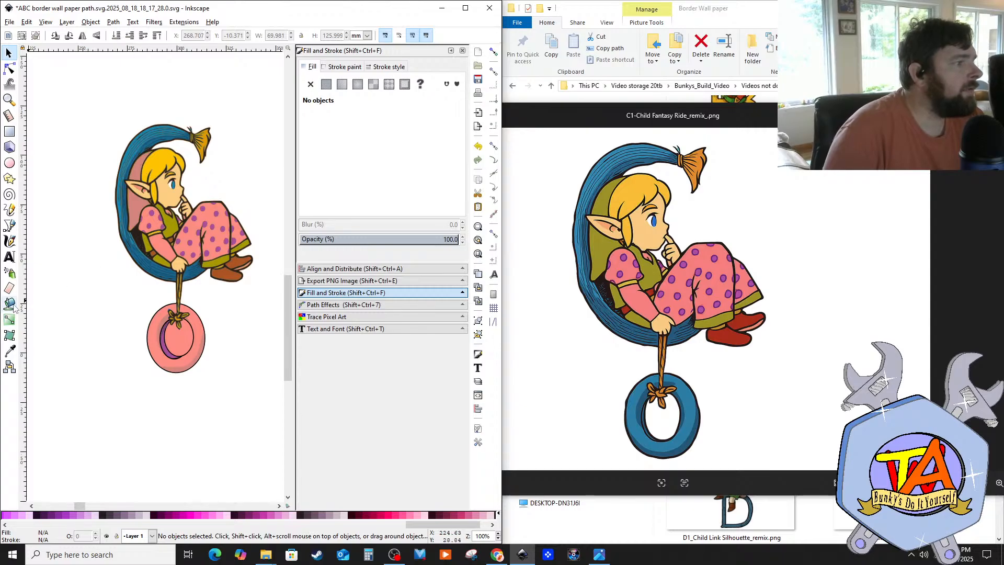
click(9, 351)
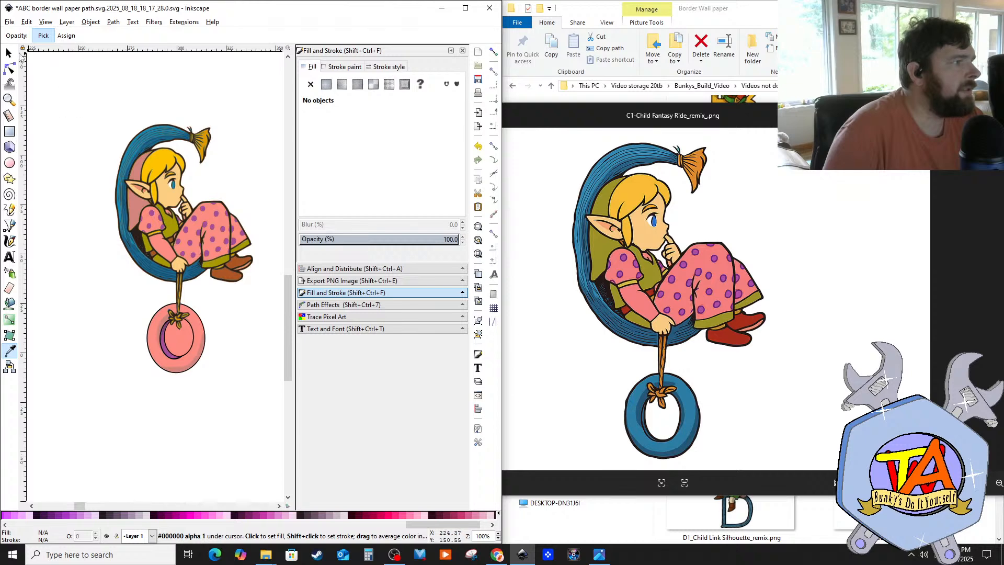
click(9, 53)
click(139, 172)
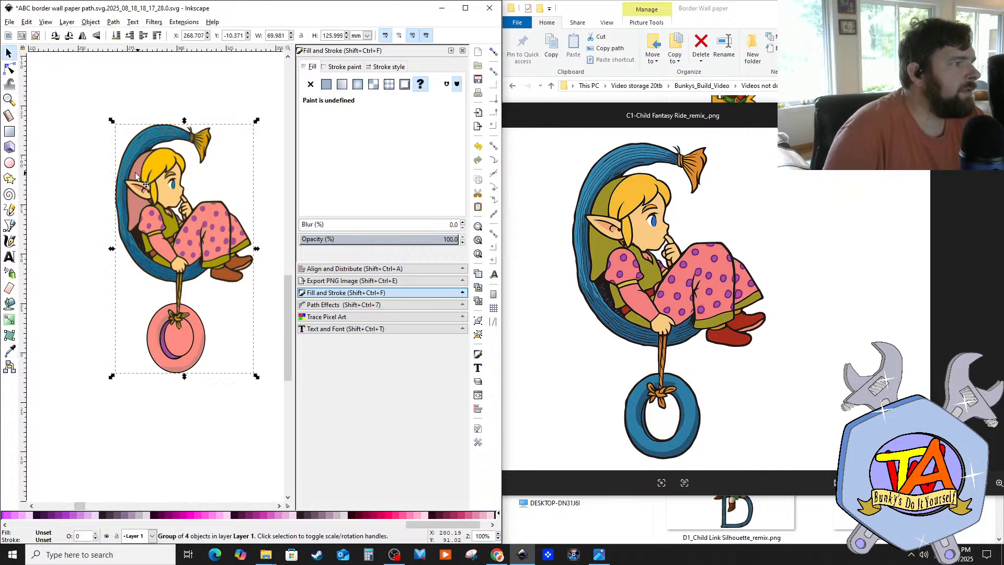
right_click(139, 171)
click(174, 379)
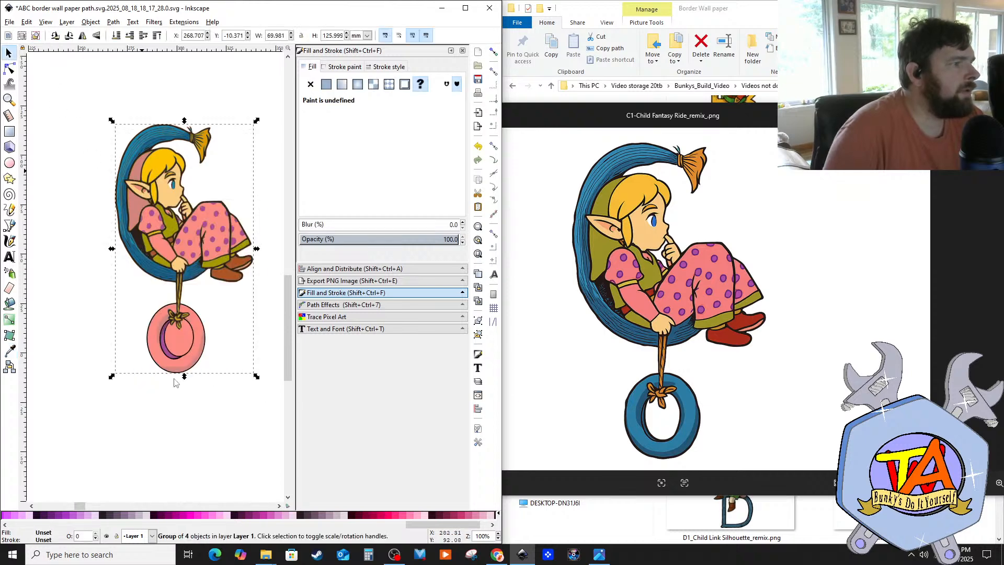
click(100, 238)
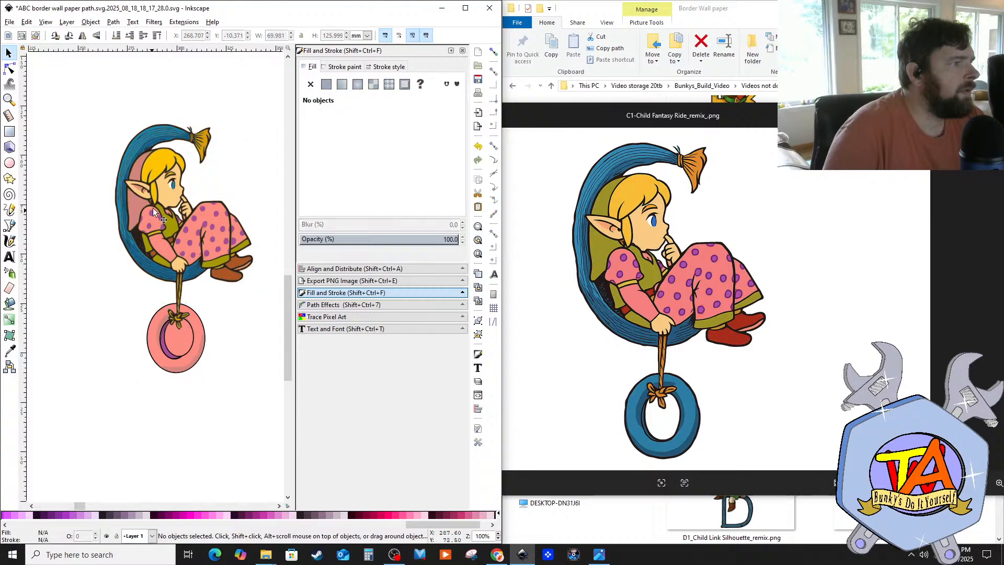
Step: Recolour the pink hood fill above the ear with the purple a4509aff sampled from a dot on the dress
click(135, 181)
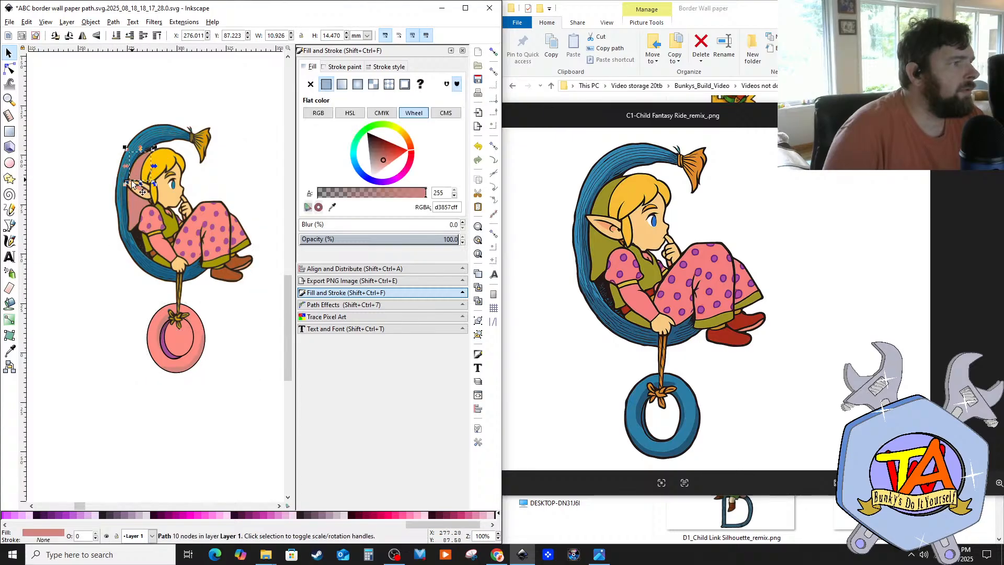
click(10, 351)
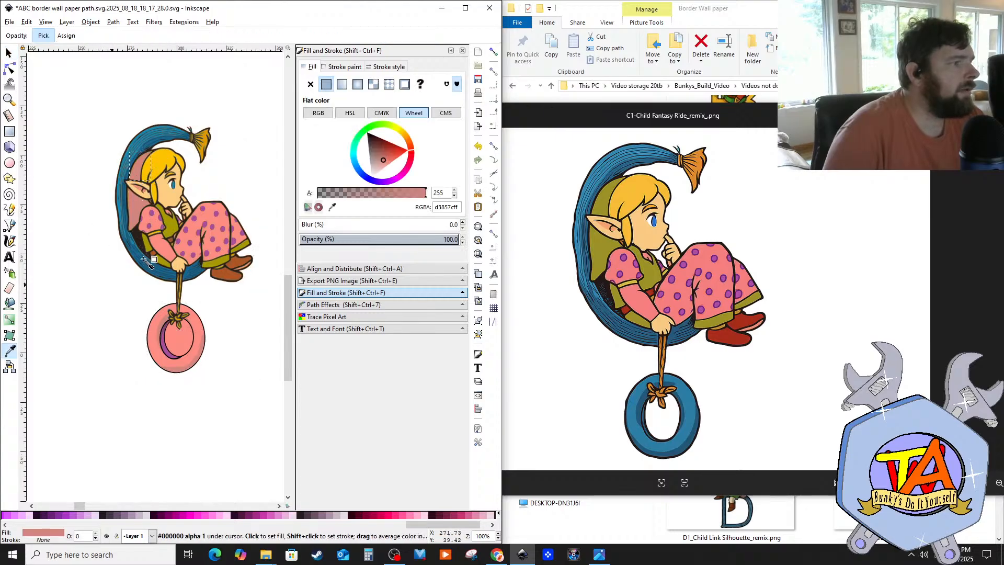
click(195, 218)
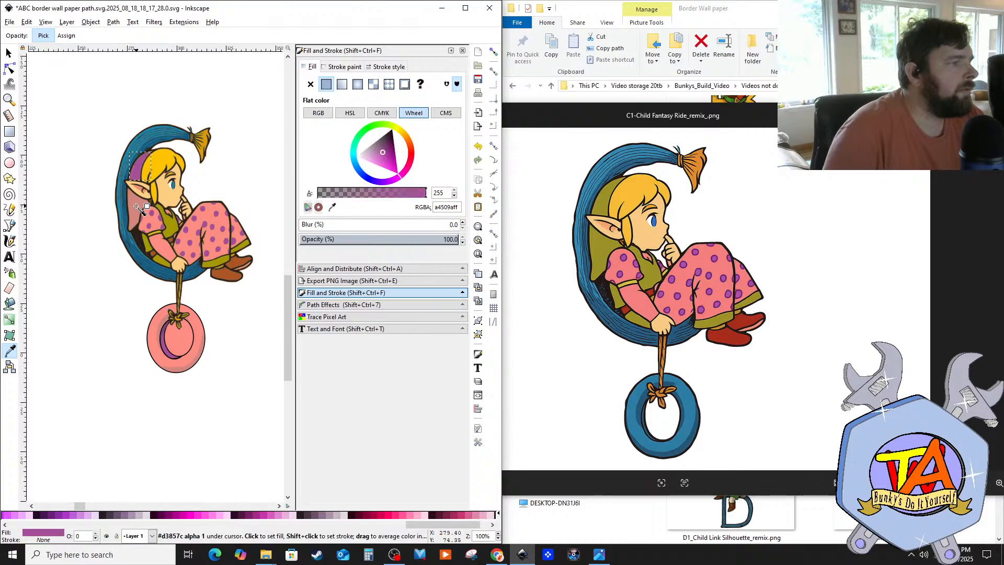
key(s)
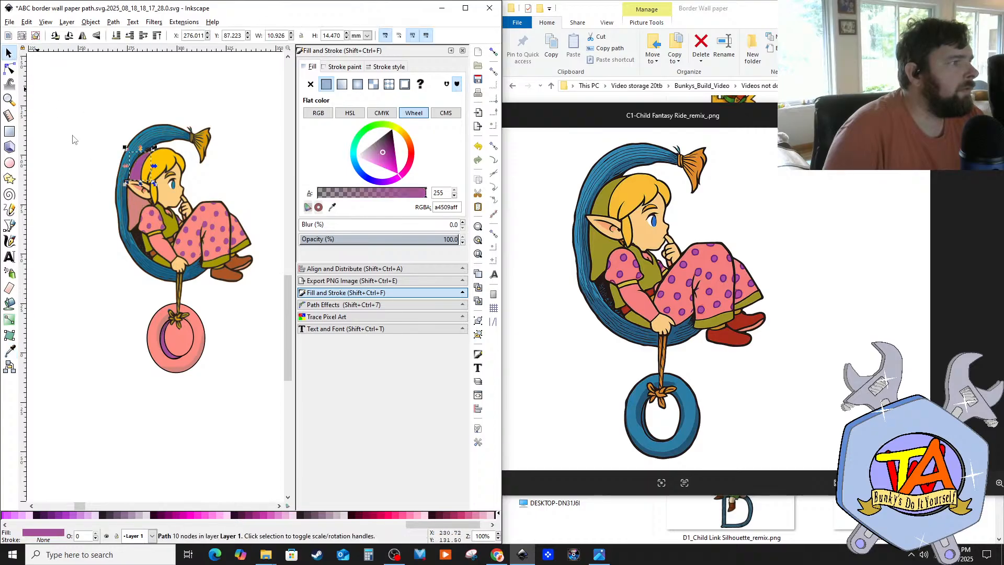
Step: Recolour the pink hood fill below the ear with the same purple a4509aff, sampled from the upper hood fill
click(136, 200)
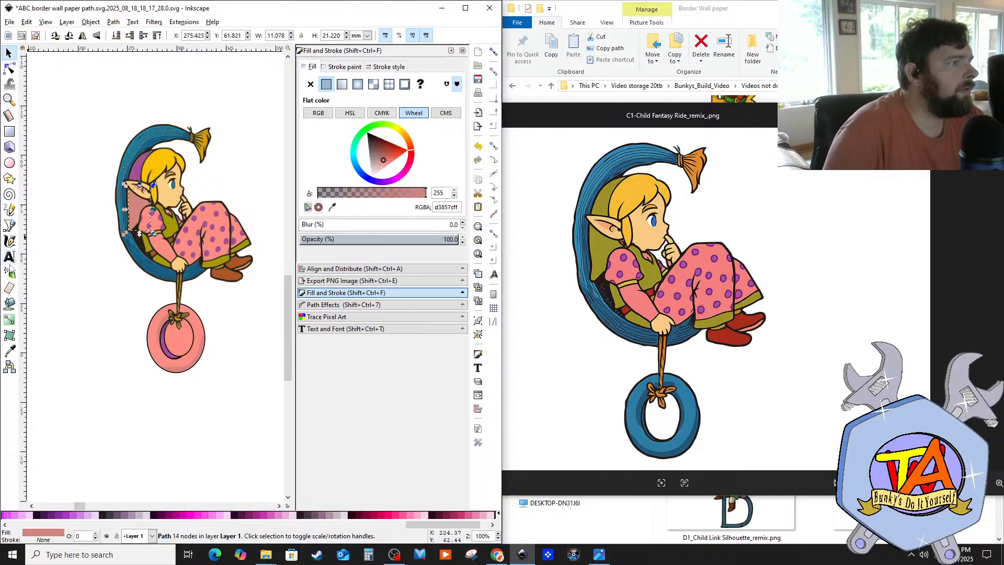
click(12, 353)
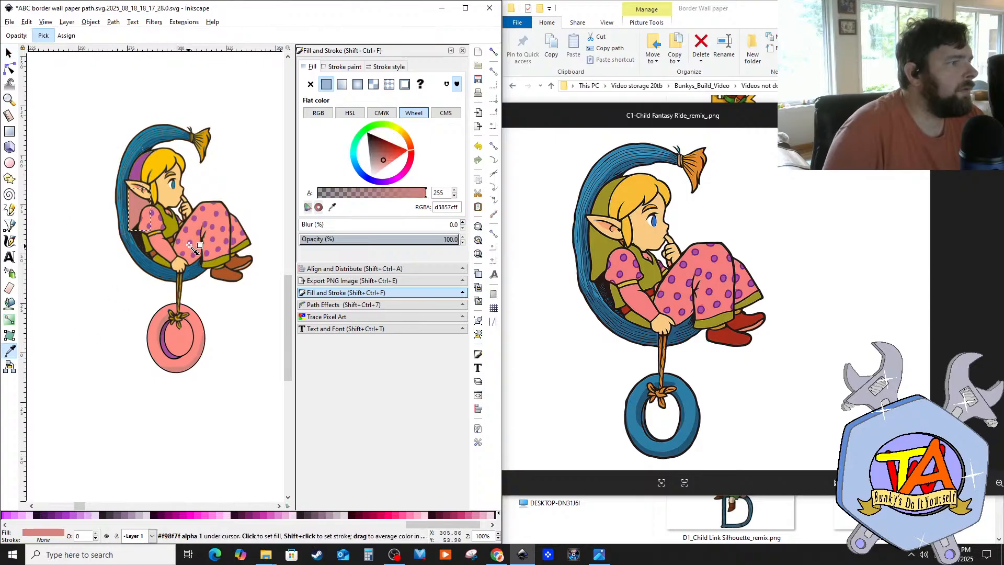
click(138, 172)
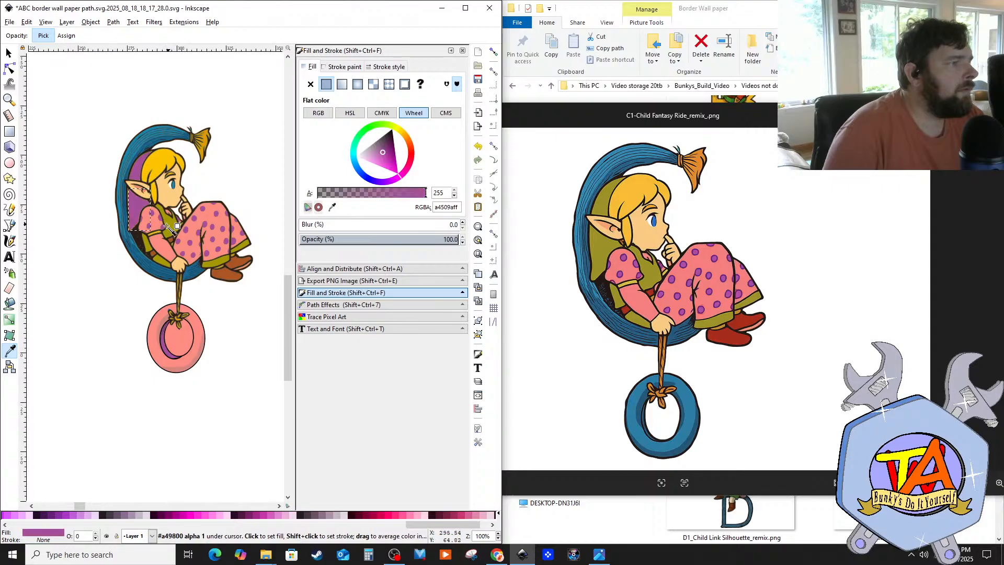
key(s)
click(84, 140)
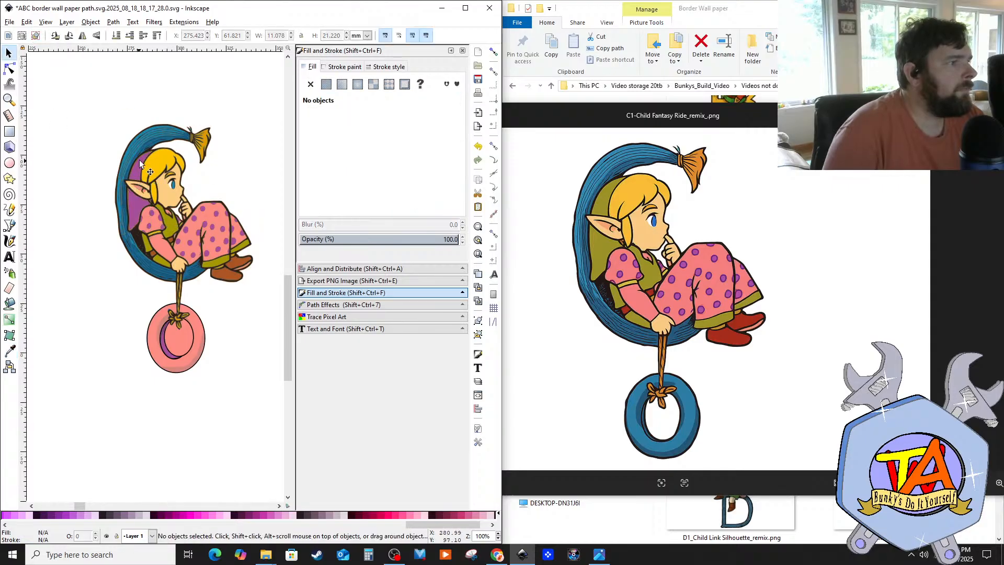
Step: Give both purple hood fills a flat black stroke, 000000ff
scroll(145, 143, left, 2)
scroll(198, 180, up, 1)
scroll(197, 180, up, 3)
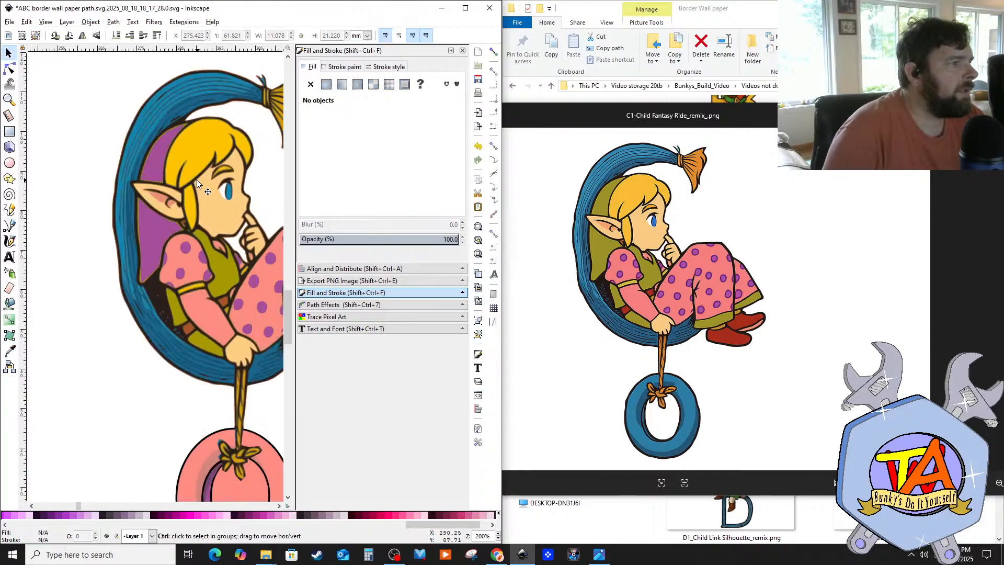
scroll(143, 209, up, 1)
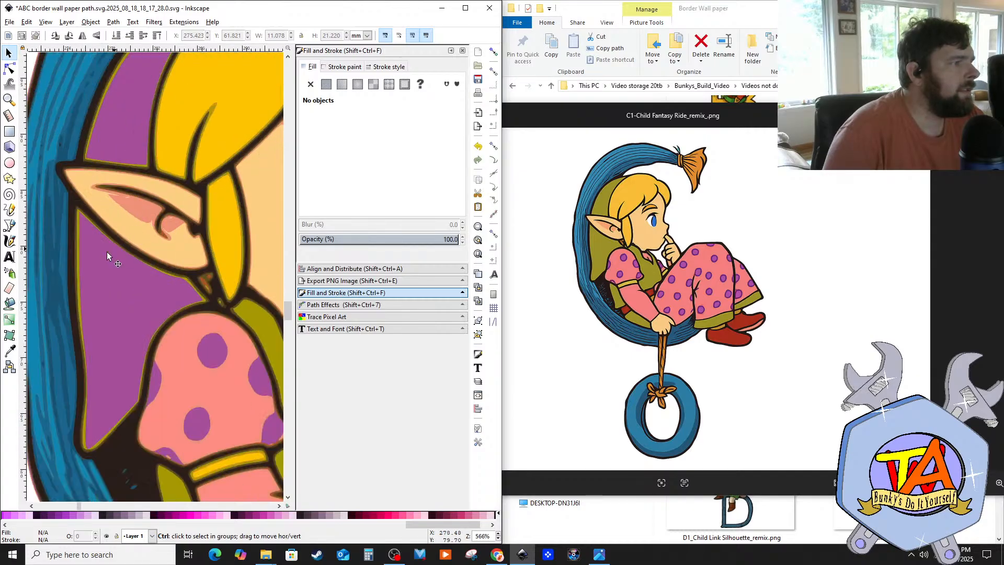
scroll(102, 287, up, 2)
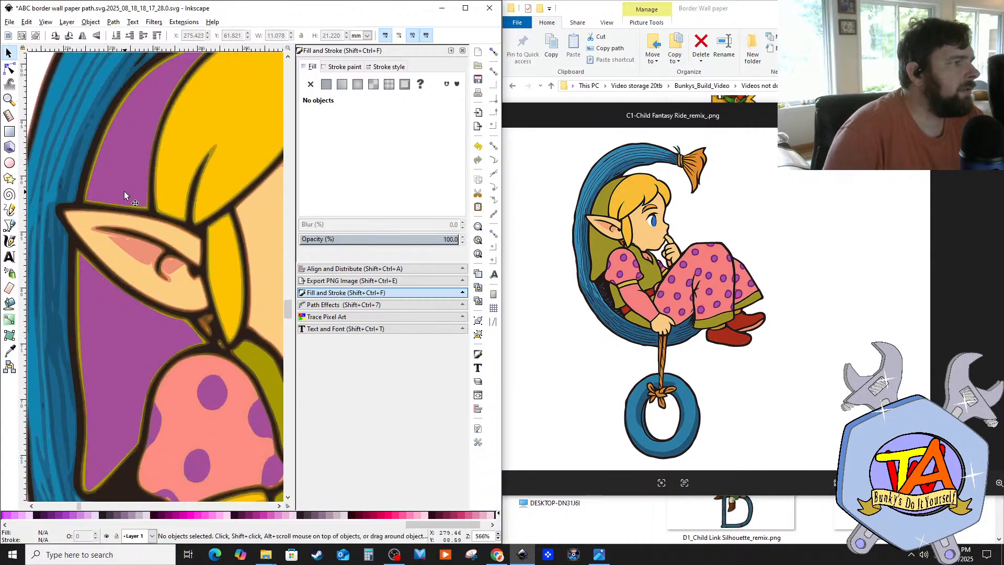
click(133, 177)
shift+click(89, 361)
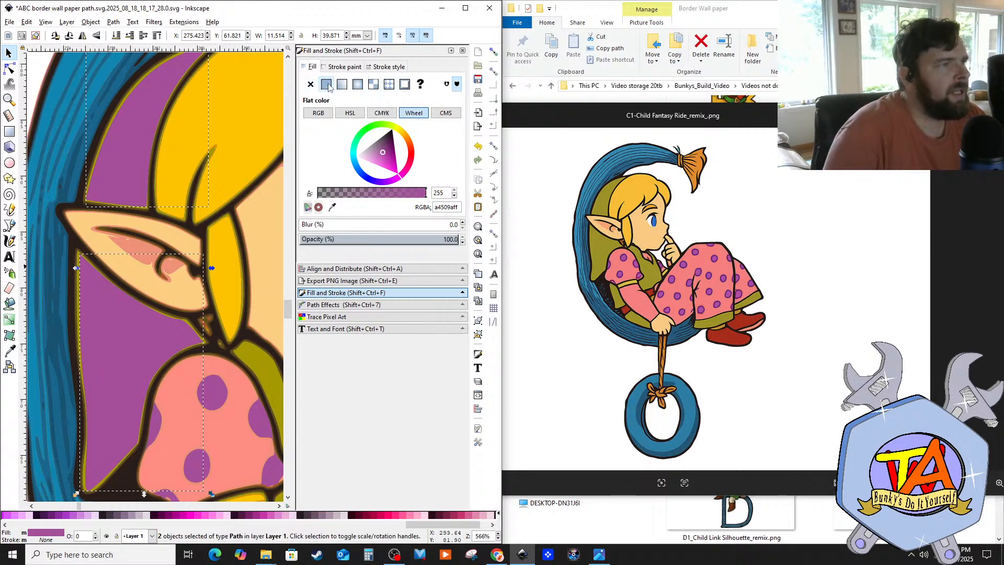
click(343, 67)
click(326, 85)
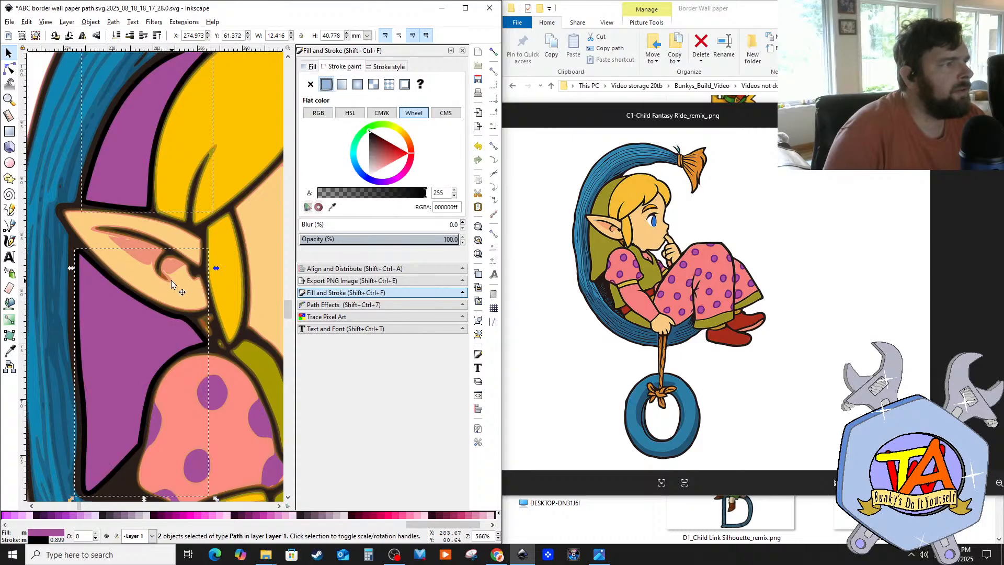
scroll(148, 299, down, 2)
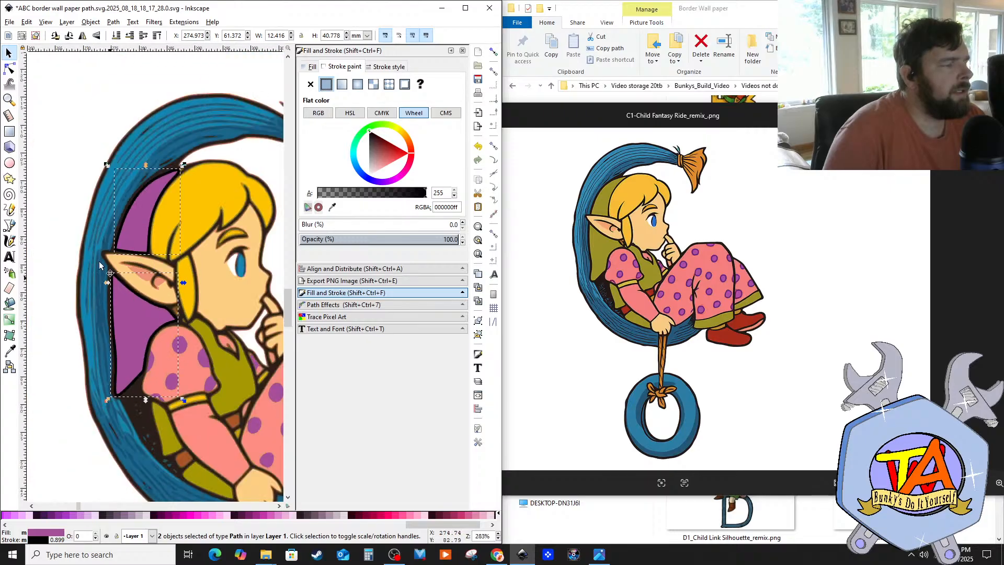
click(70, 141)
Step: Group the C figure, its two purple hood fills and the pink ring together, and save the document
scroll(92, 212, down, 3)
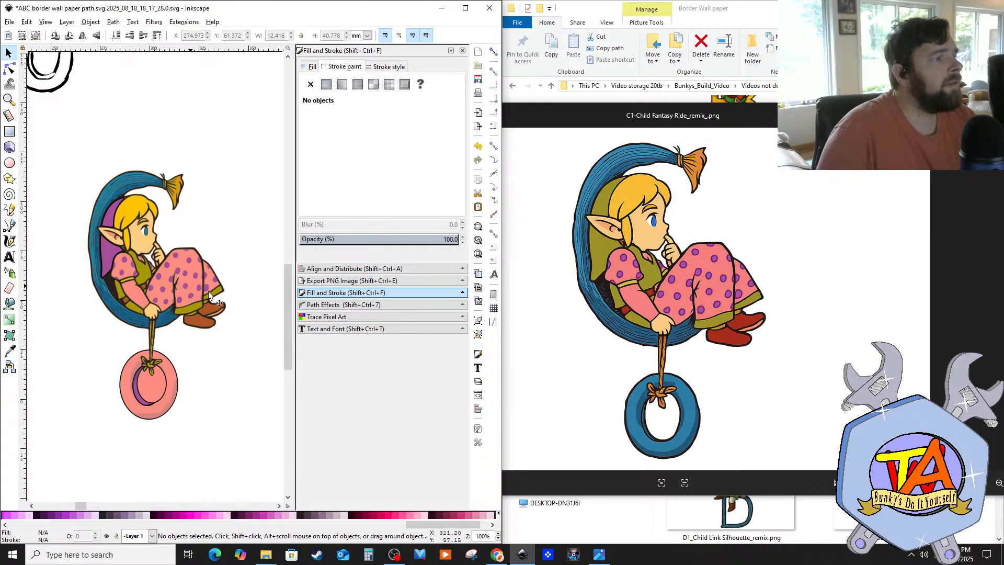
ctrl+scroll(228, 361, down, 3)
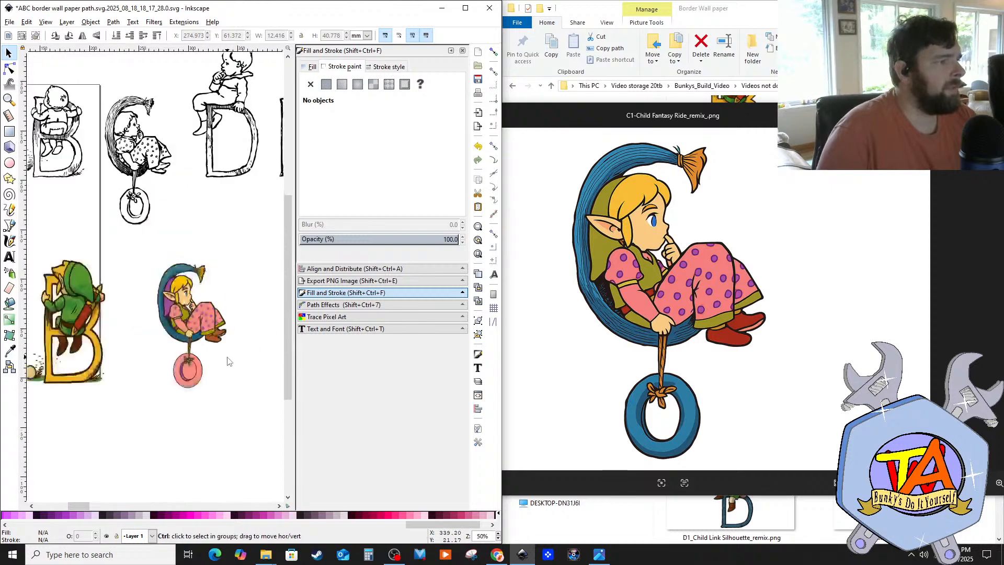
ctrl+scroll(227, 361, up, 2)
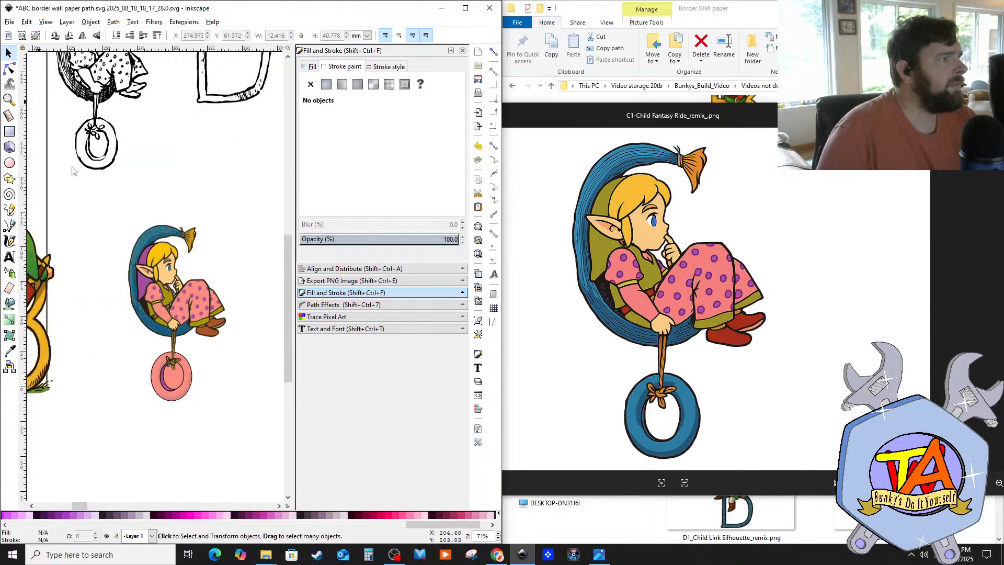
drag(96, 207, 237, 402)
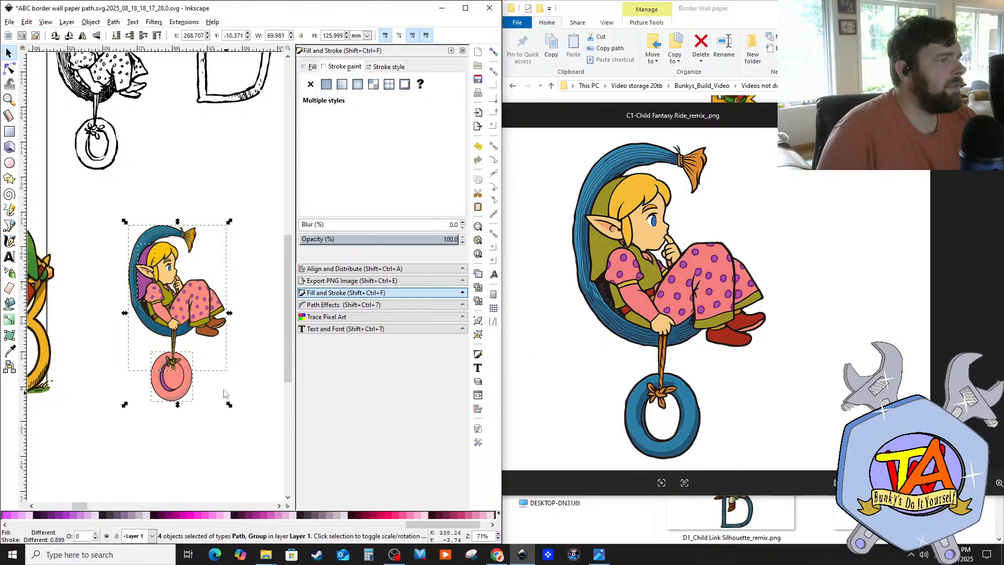
right_click(188, 310)
click(241, 507)
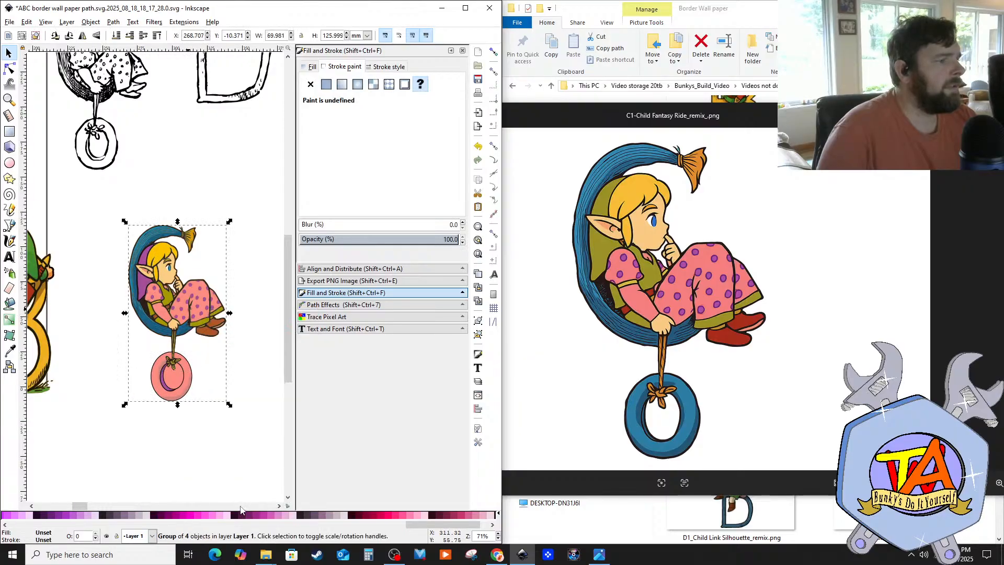
click(9, 22)
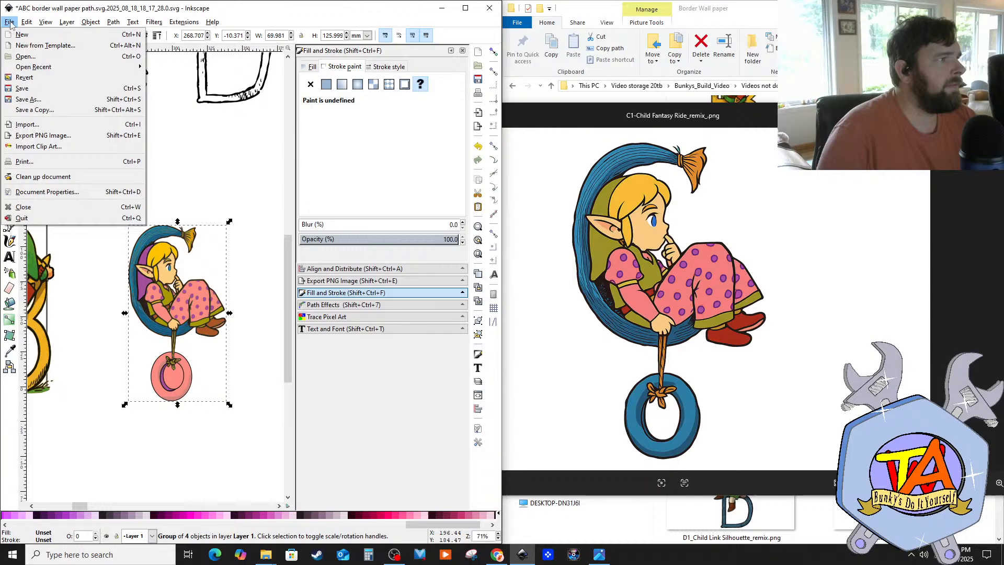
click(22, 89)
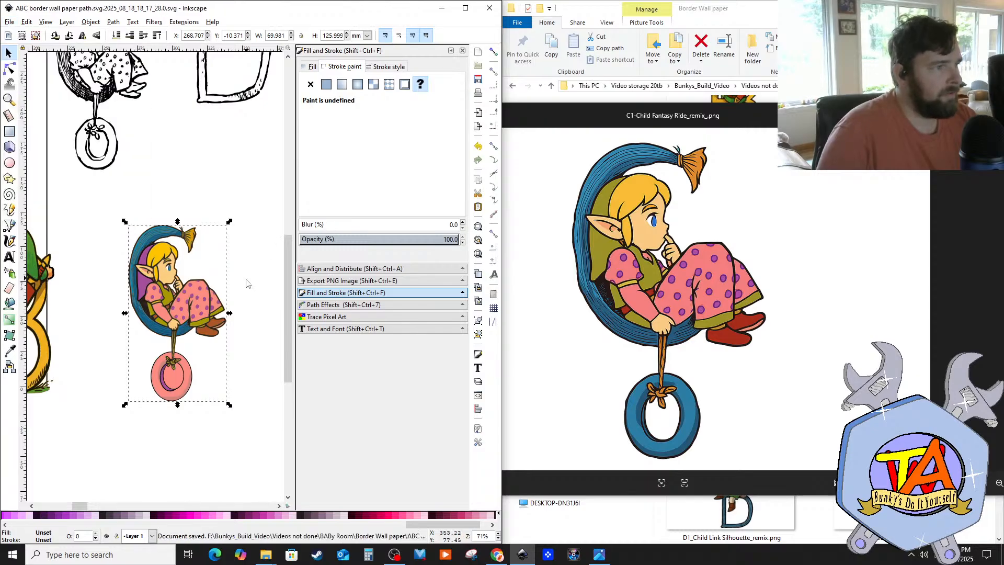
Step: Move the coloured C group close beside the coloured B, beneath the black-and-white C, at about X 220, Y -10 mm
click(260, 294)
scroll(125, 304, down, 6)
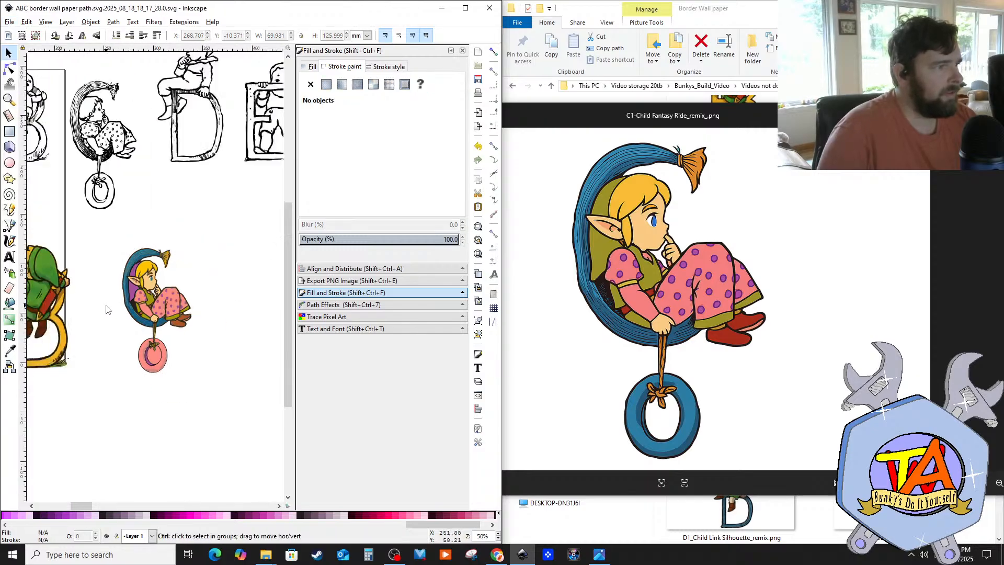
scroll(69, 318, up, 3)
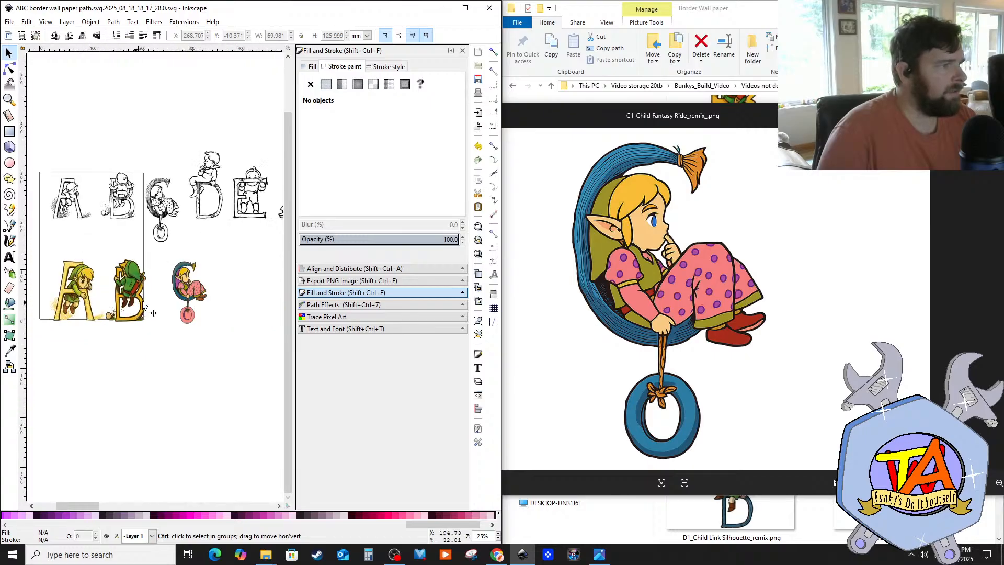
scroll(167, 303, up, 1)
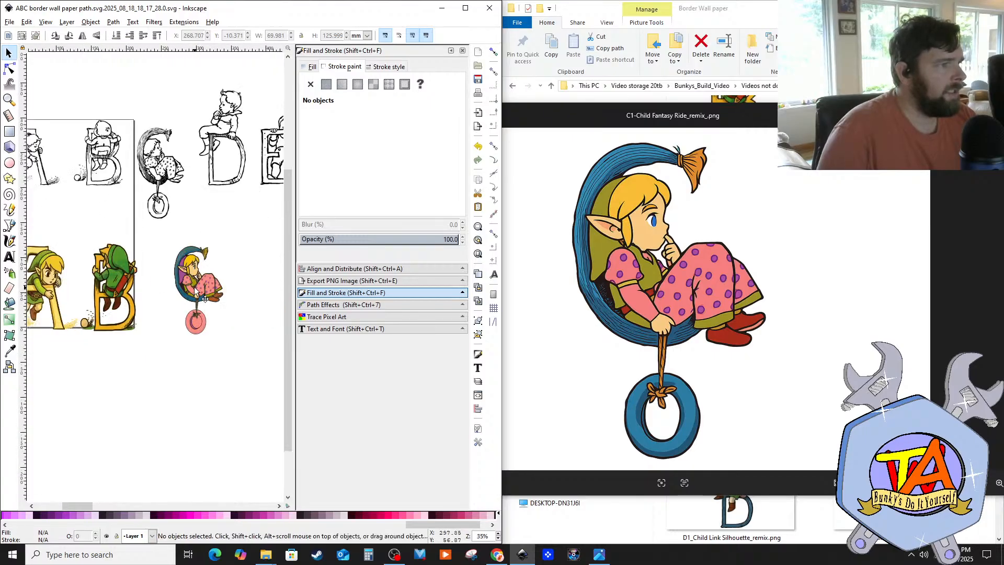
click(178, 292)
drag(177, 291, 160, 292)
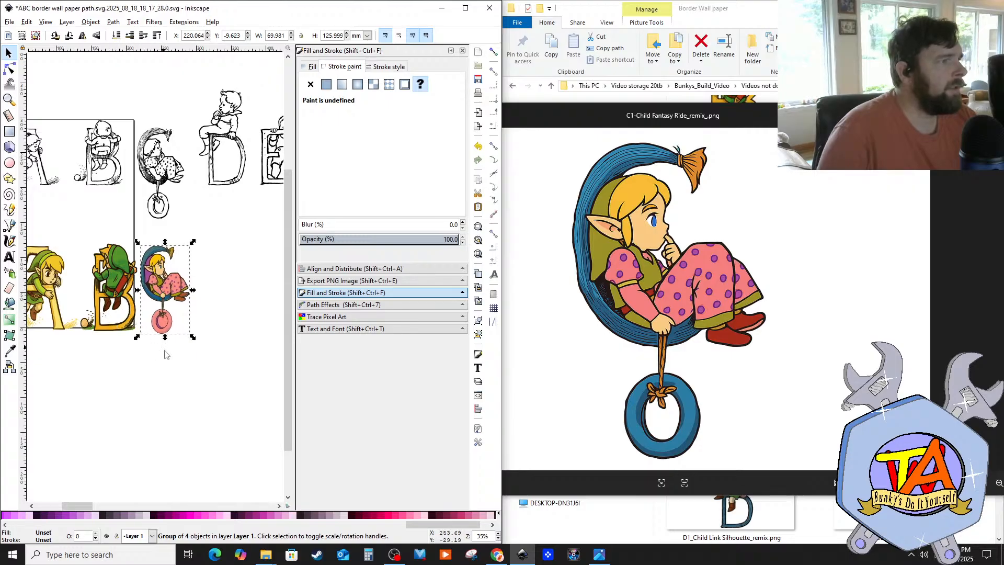
click(123, 369)
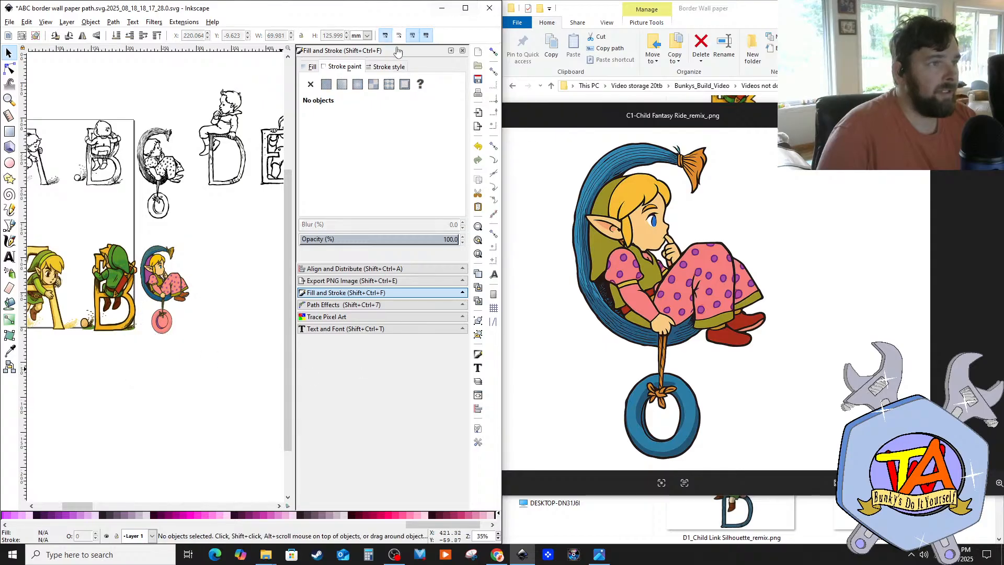
Step: Minimize the drawing and switch to the Sora page in Chrome
click(523, 555)
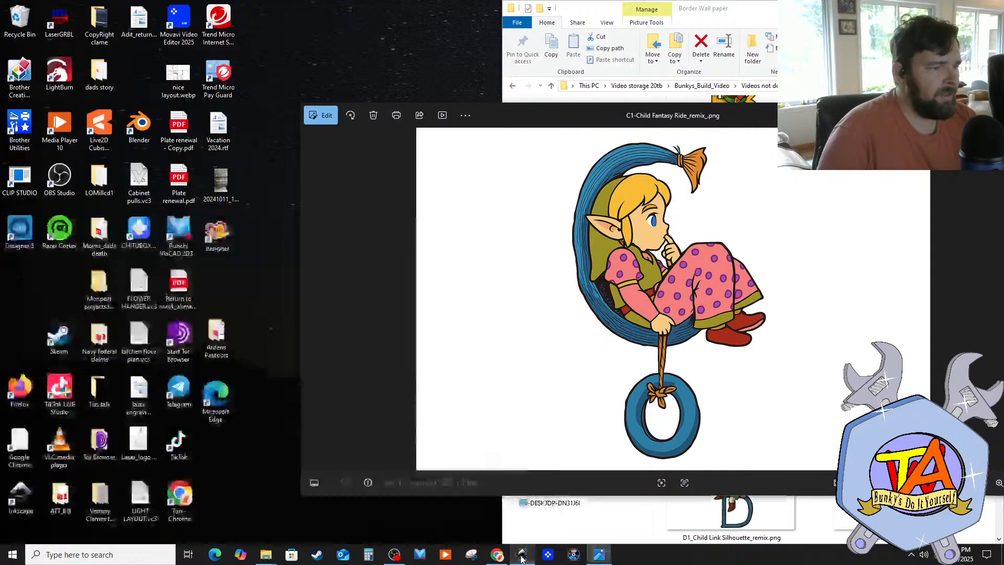
mouse_move(497, 555)
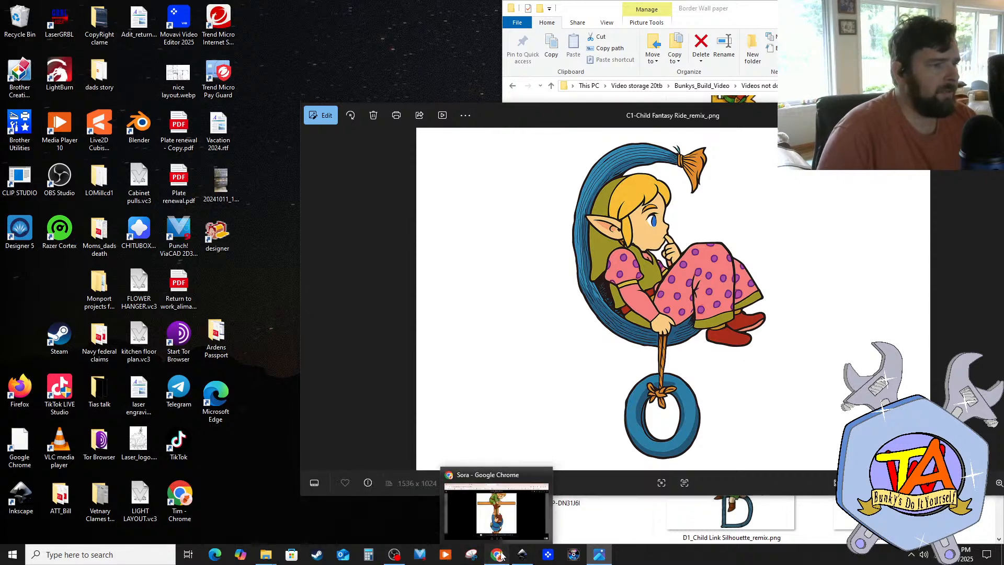
click(498, 477)
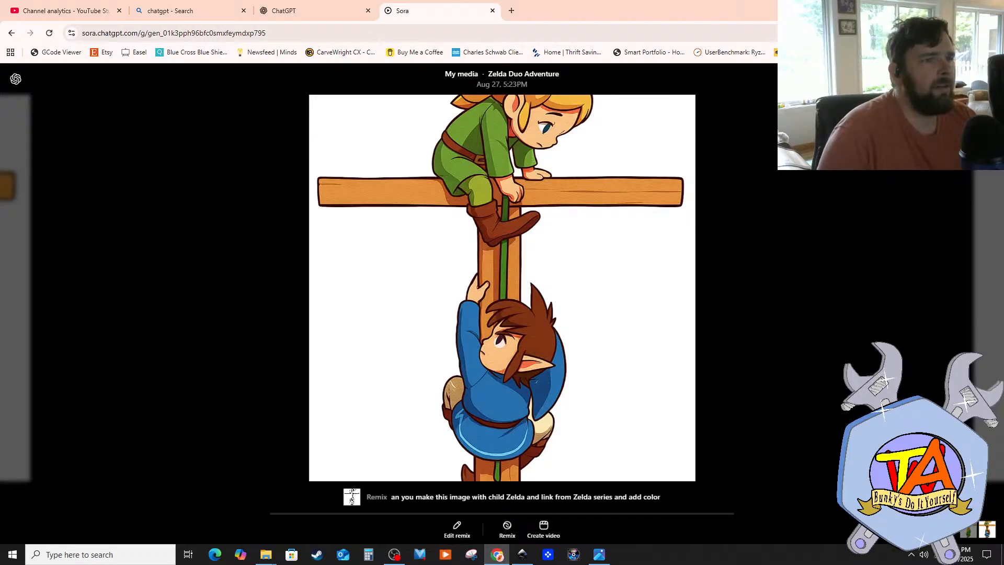
Step: Examine the letter T remixes and their original t.PNG sketch, ending back in the media library
scroll(502, 288, up, 1)
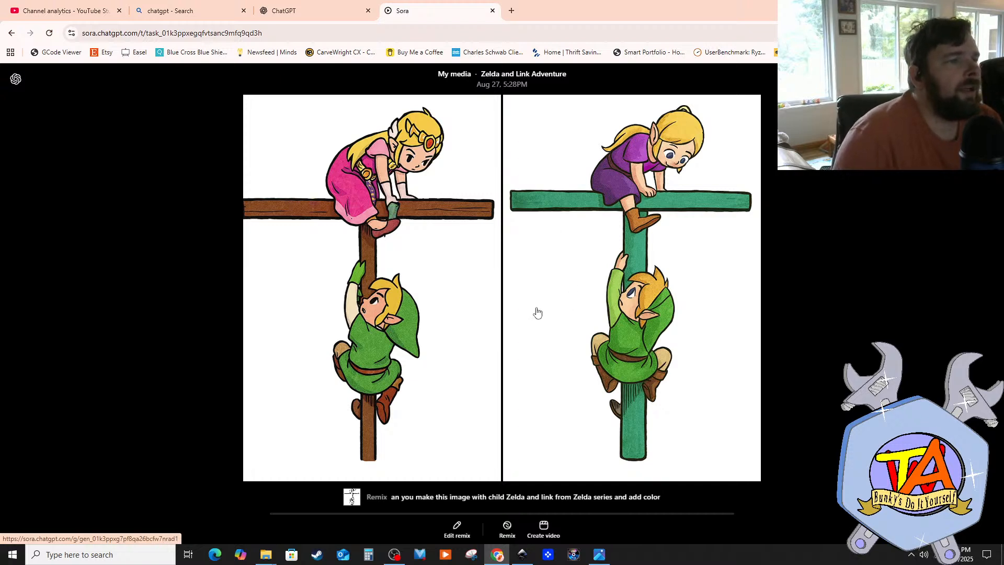
click(442, 145)
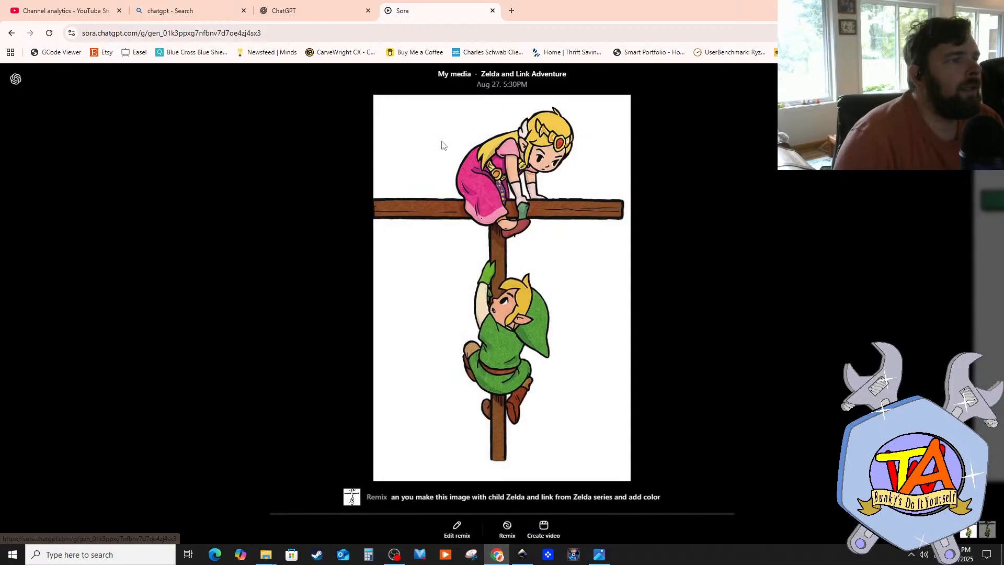
click(352, 497)
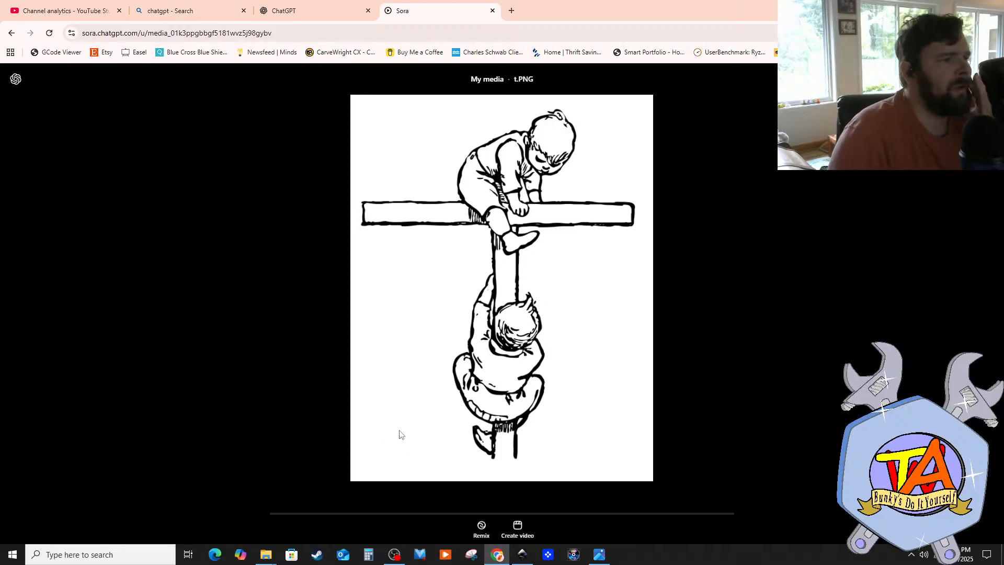
click(12, 34)
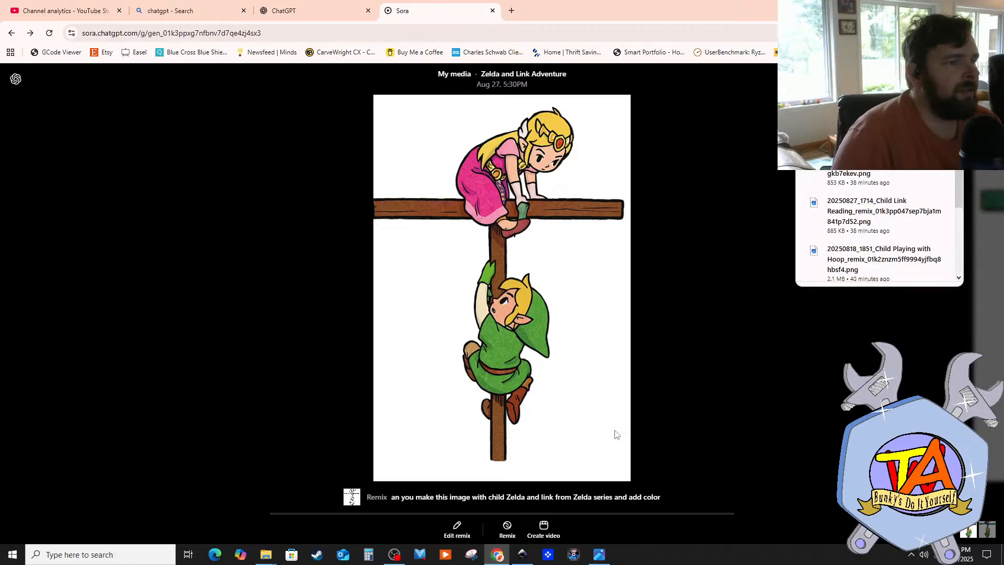
click(10, 78)
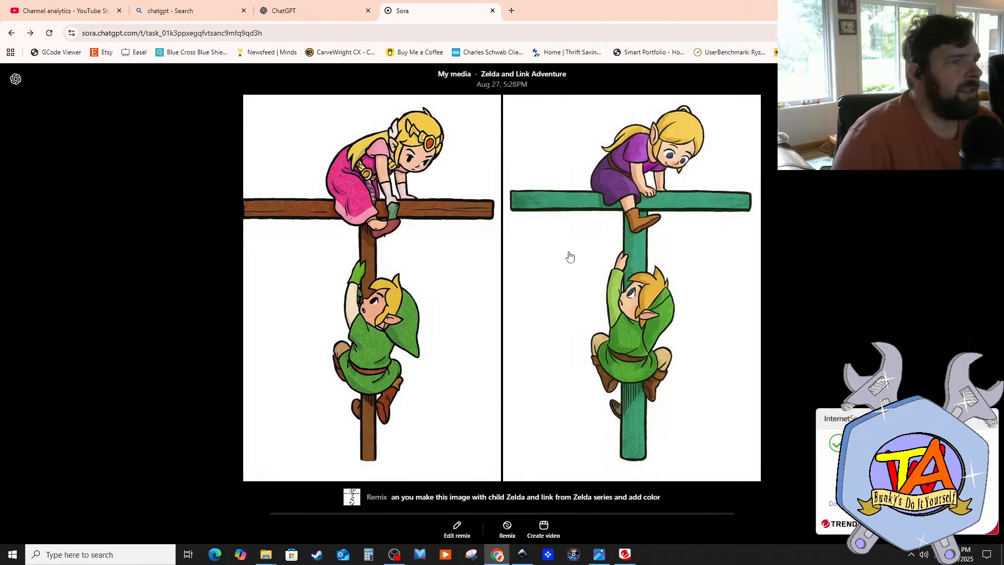
click(610, 239)
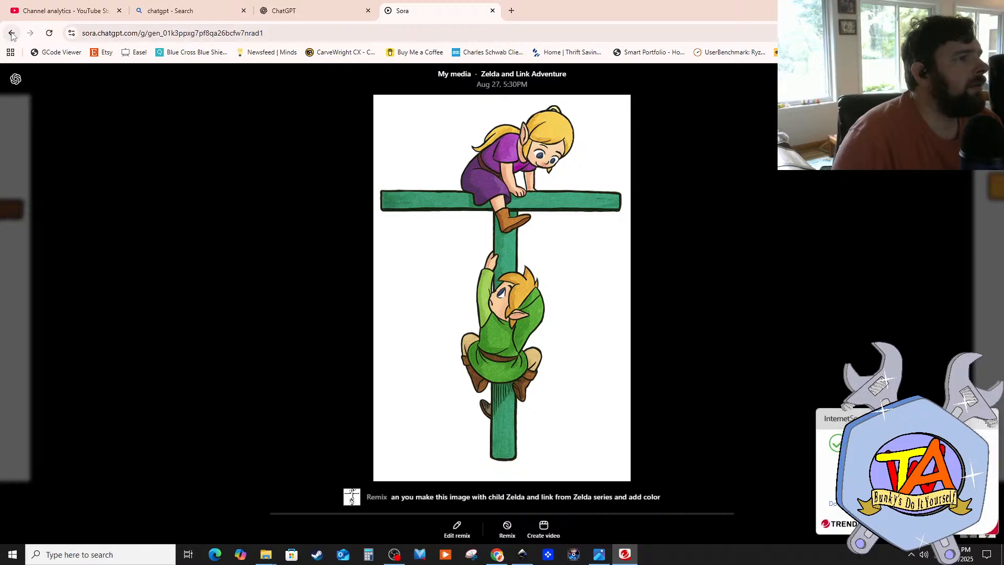
click(11, 34)
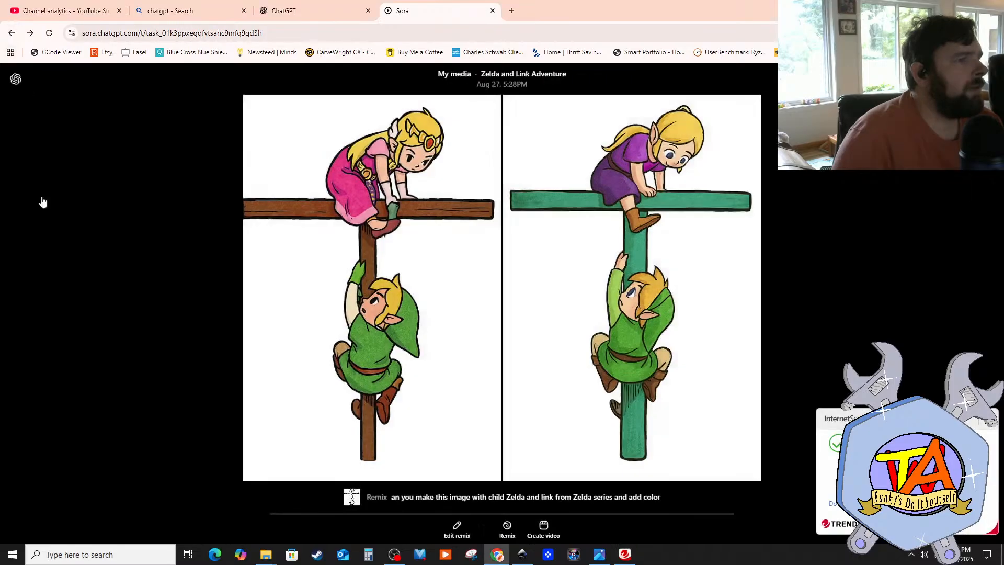
click(10, 34)
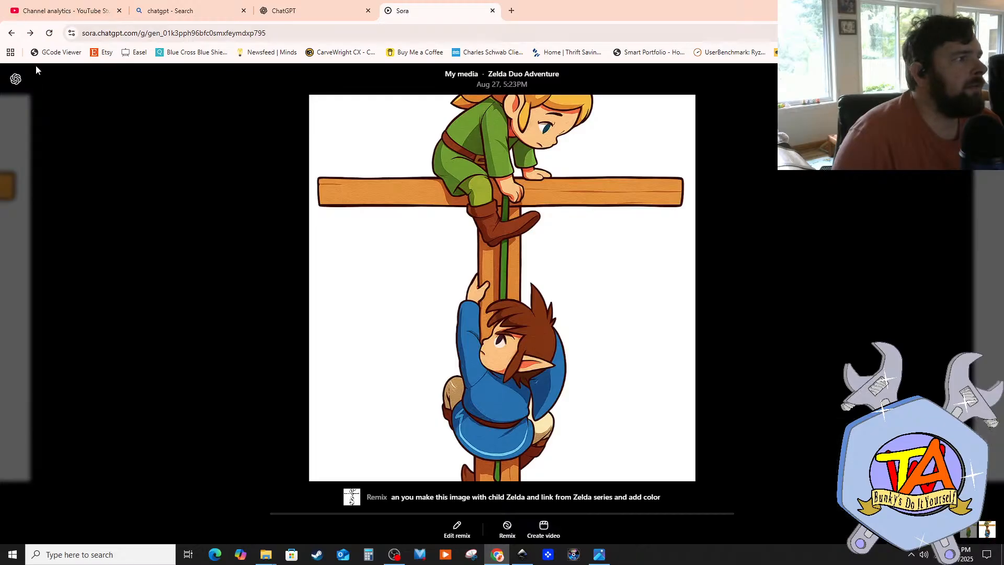
click(11, 33)
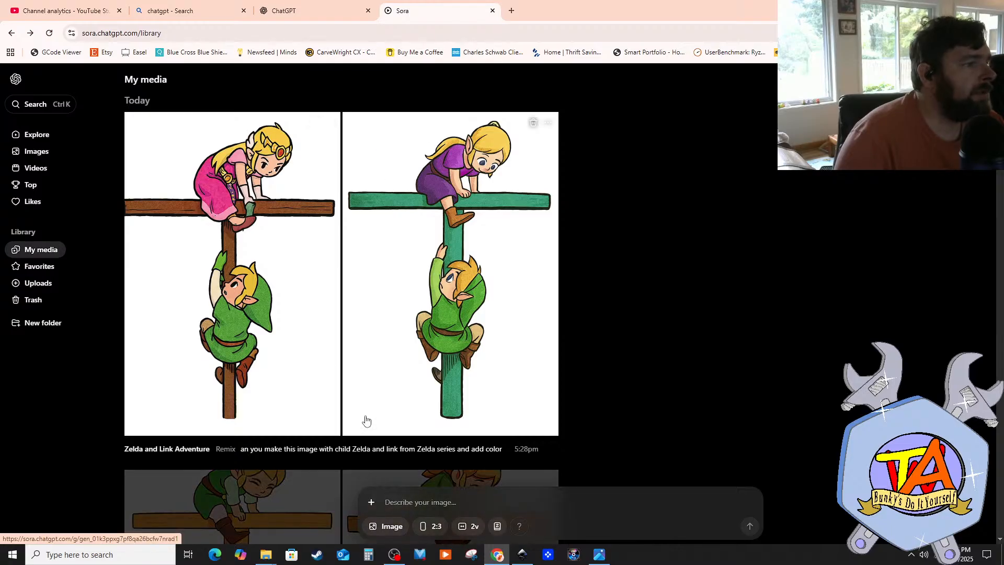
Step: Attach u.PNG from the Border Wall paper folder on the device to a new image prompt
click(376, 508)
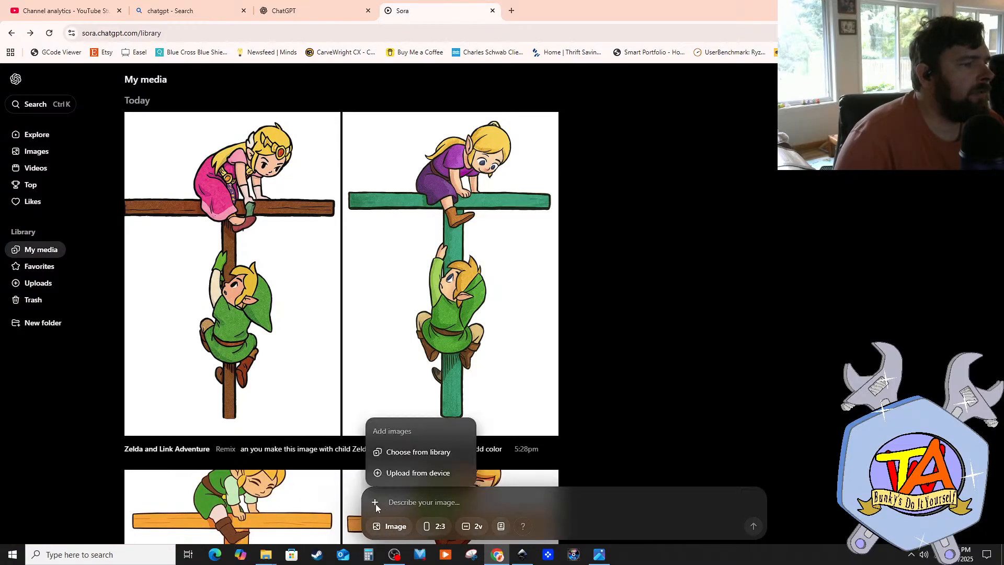
click(401, 474)
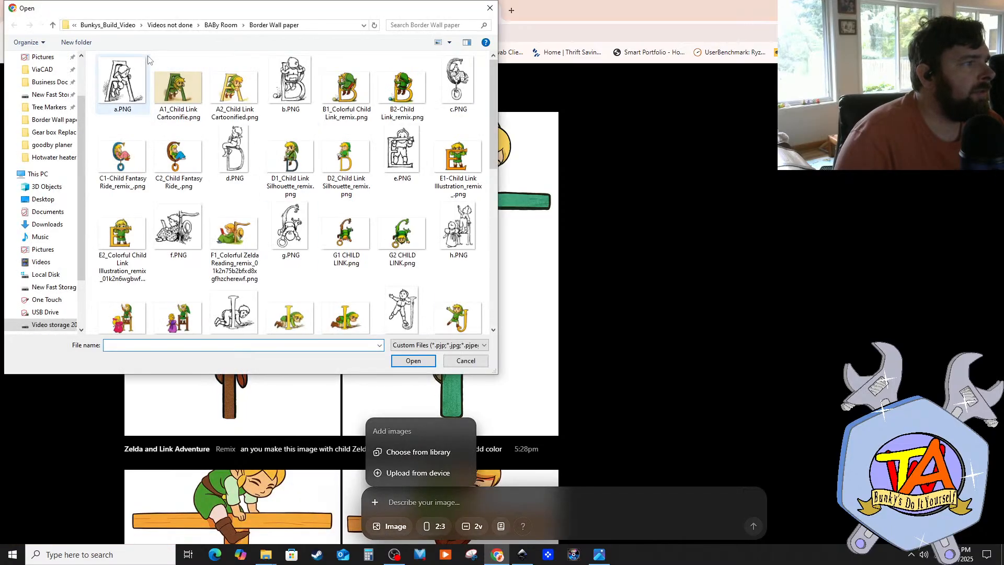
scroll(291, 244, down, 5)
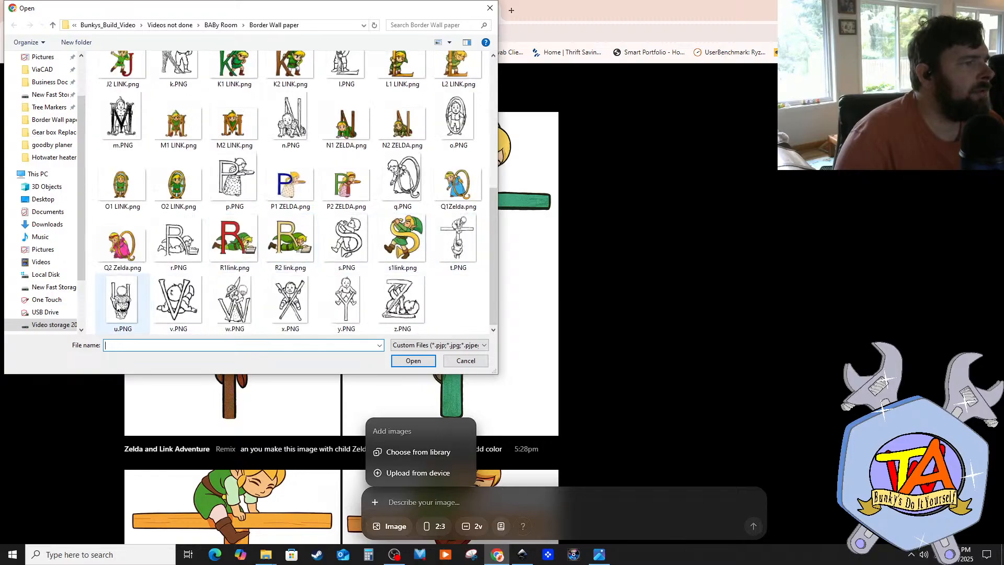
click(121, 309)
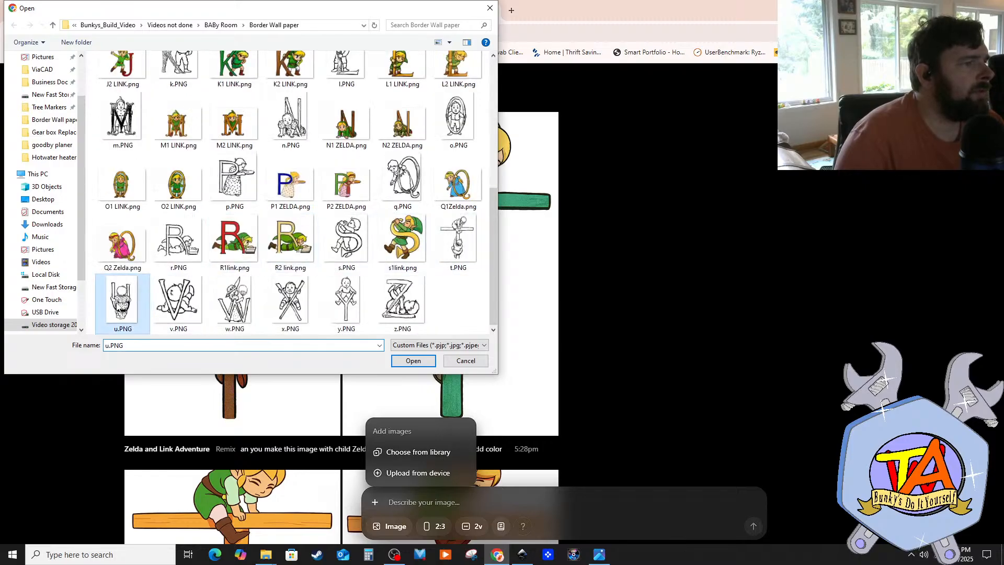
click(421, 366)
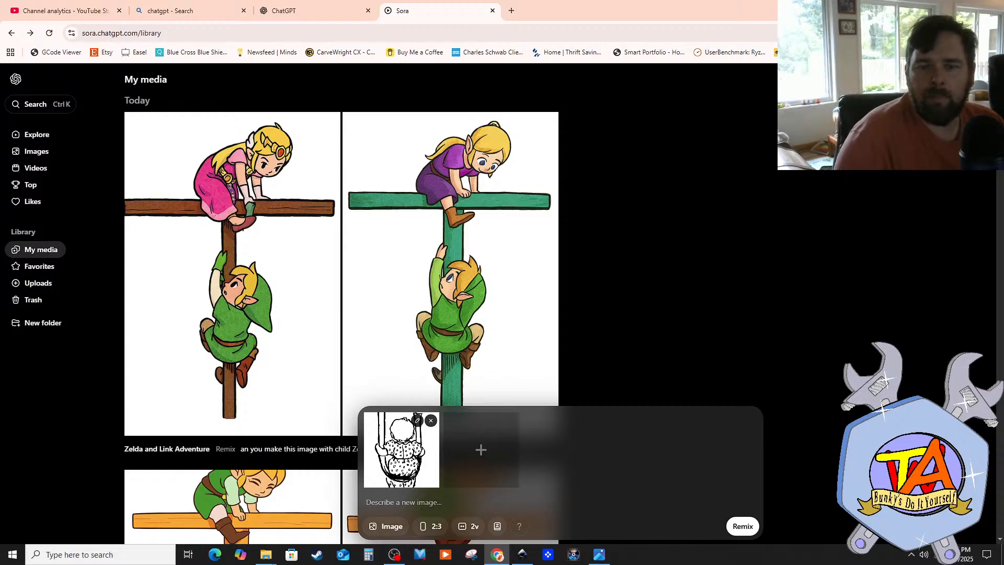
Step: Paste the prompt "an you make this image with child Zelda from Zelda series and add color" and generate the remix
click(741, 308)
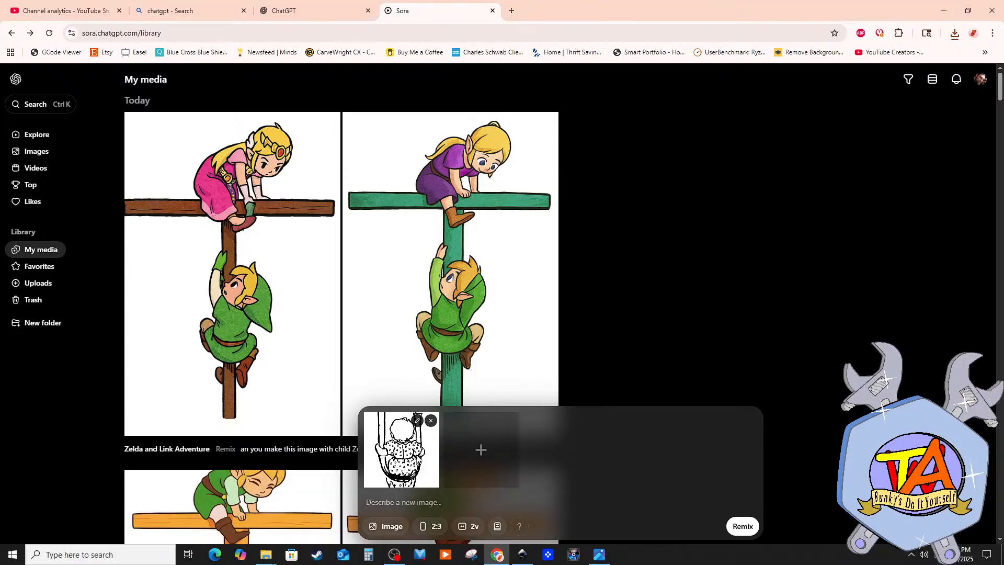
right_click(377, 501)
click(403, 395)
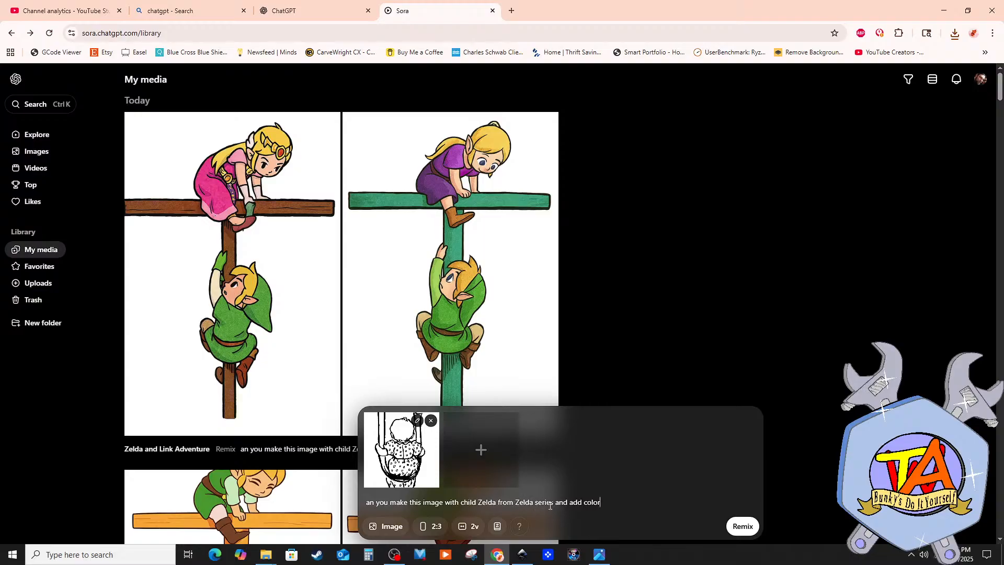
click(742, 527)
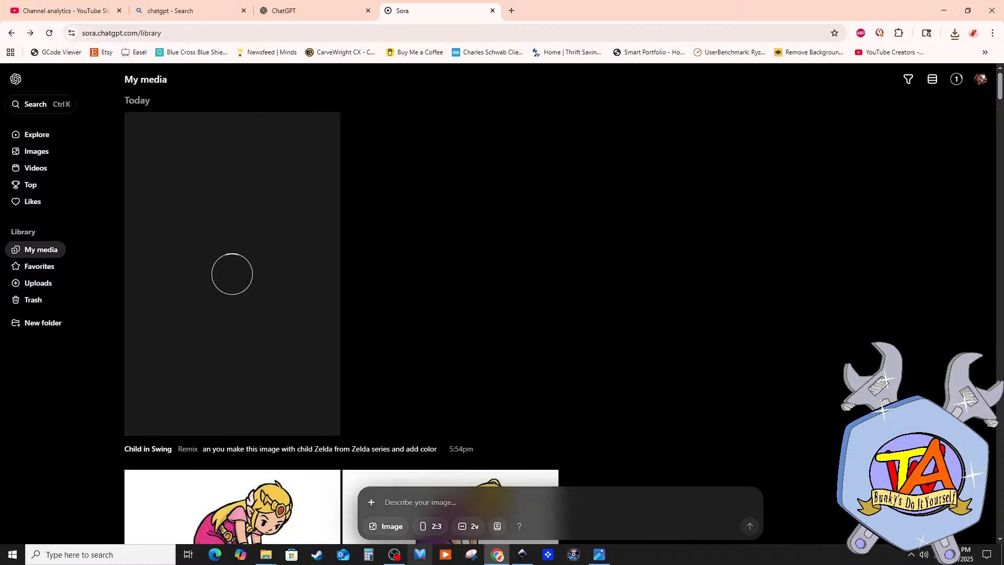
Step: Switch to YouTube Studio, leave the advanced analytics report and show the channel's live streams
click(63, 12)
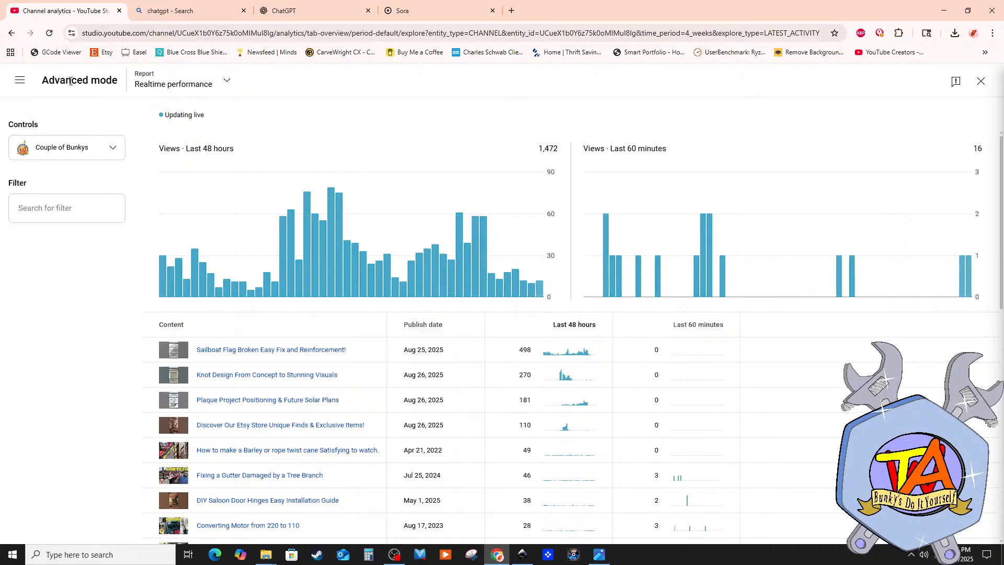
click(19, 80)
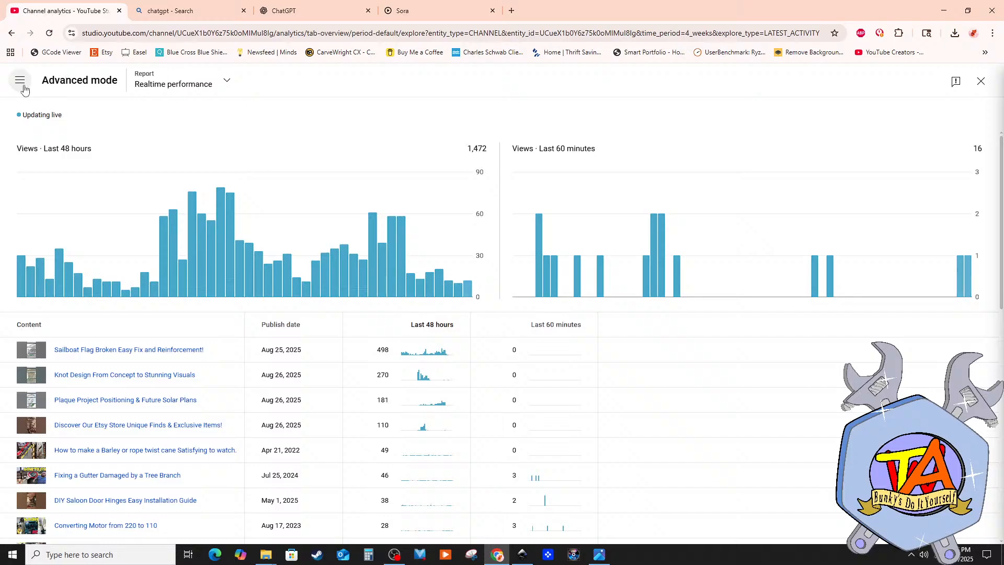
click(981, 82)
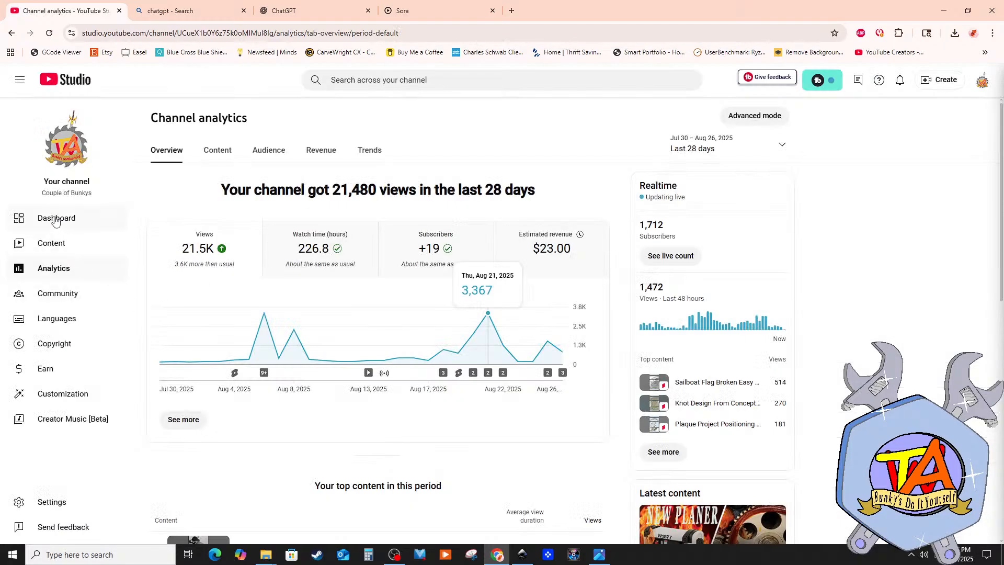
click(48, 243)
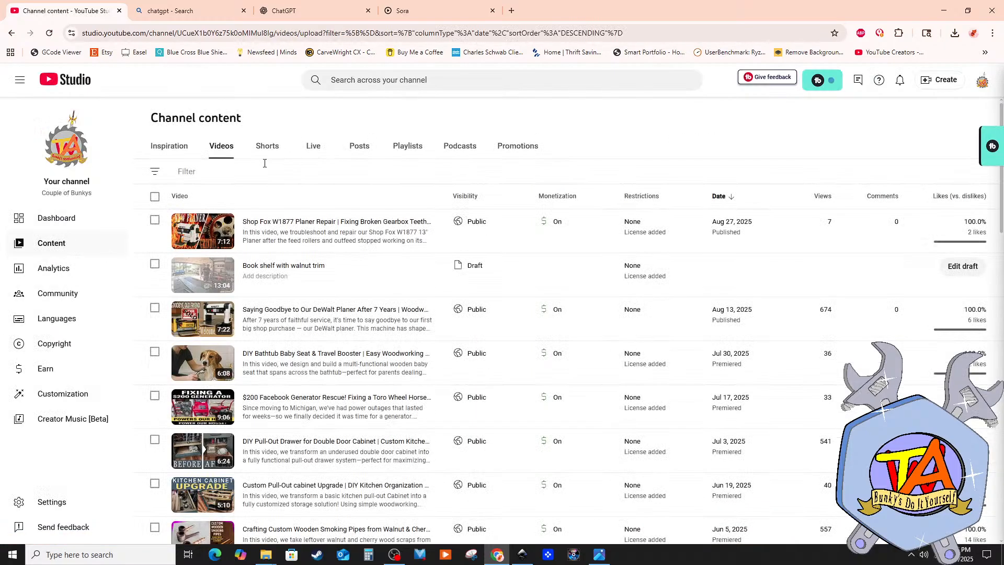
click(309, 150)
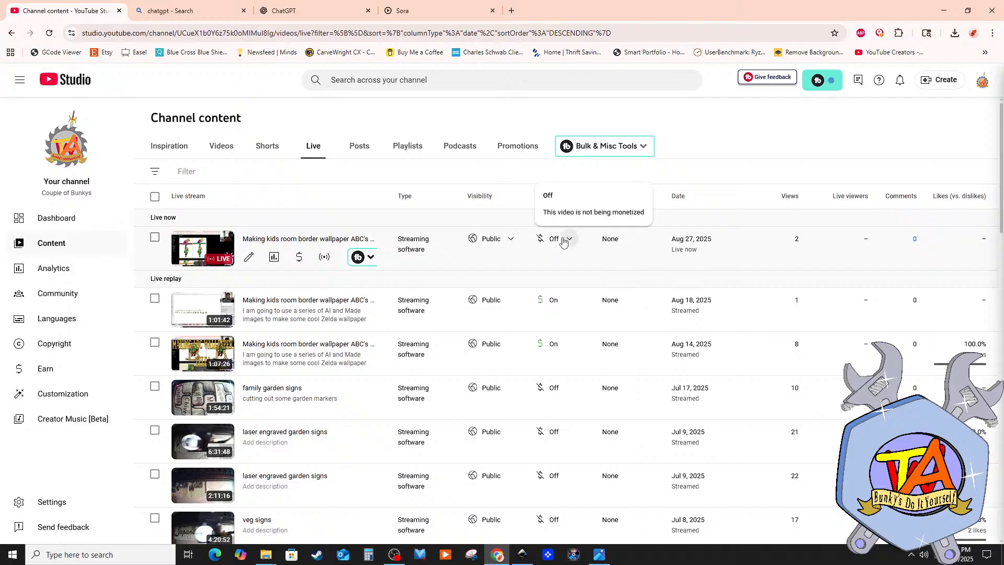
Step: Set monetization to On for the stream that is live now and save
click(548, 244)
click(546, 242)
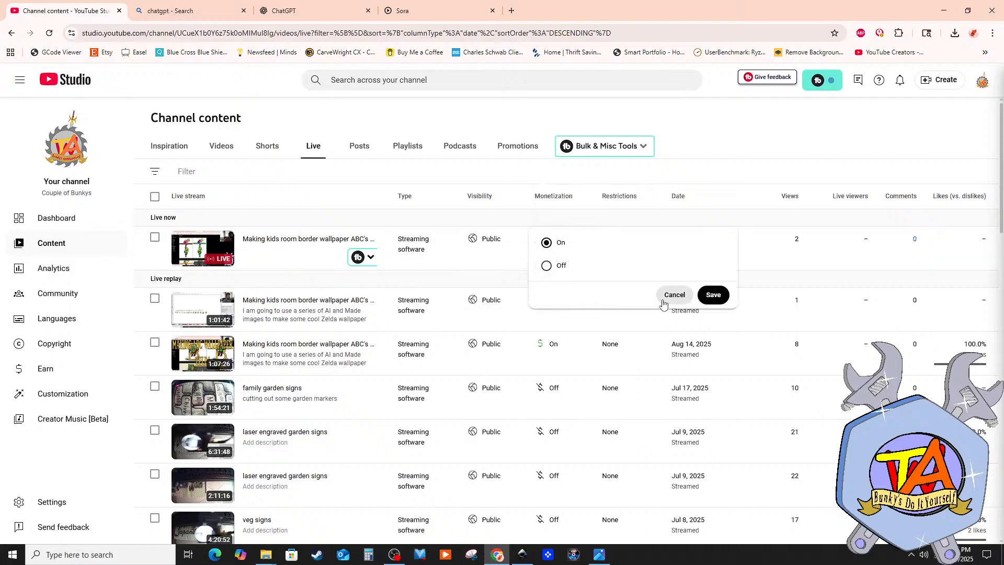
click(714, 294)
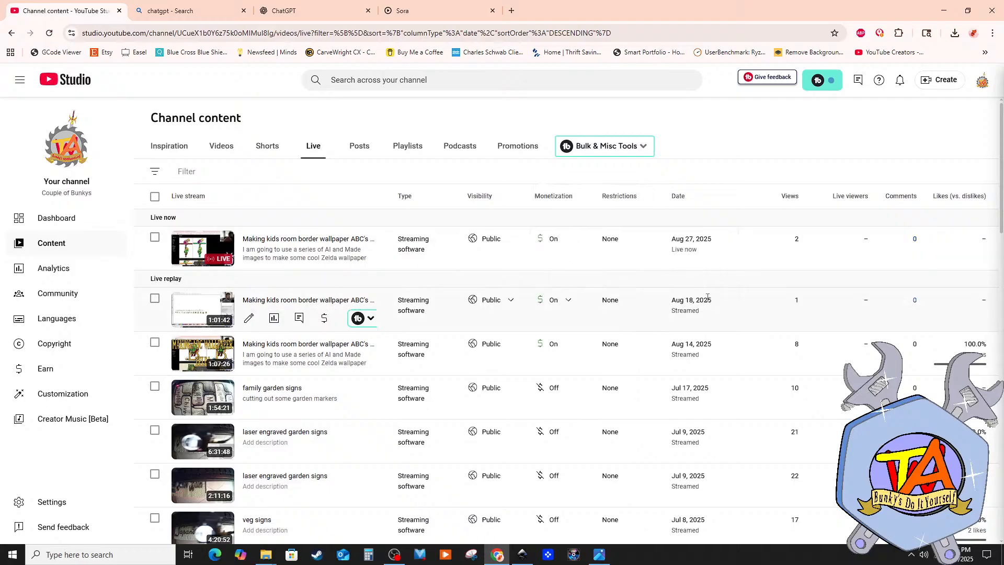
Step: Open the current stream's watch page from its video details and bring up the Super Chat goal setup
click(274, 244)
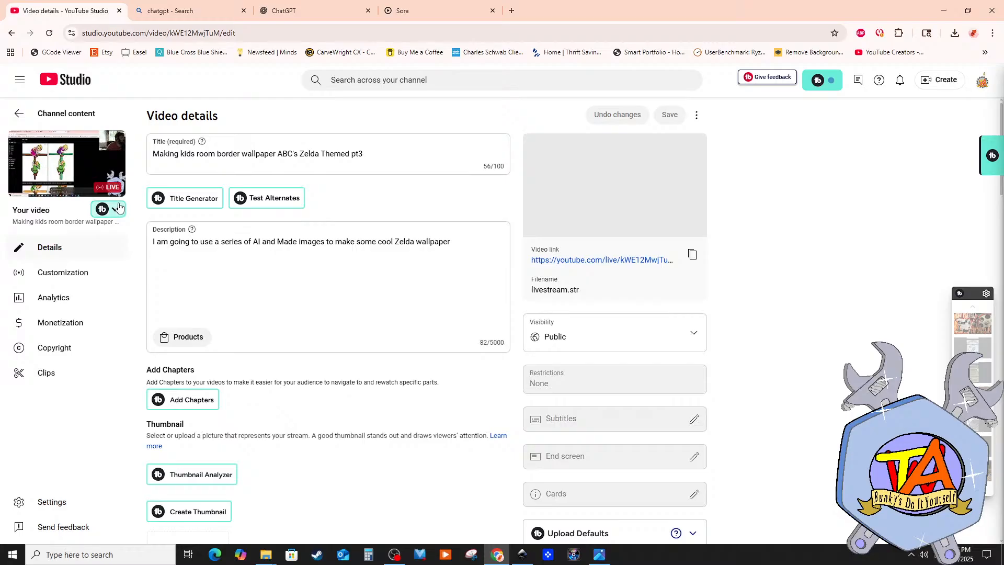
click(614, 261)
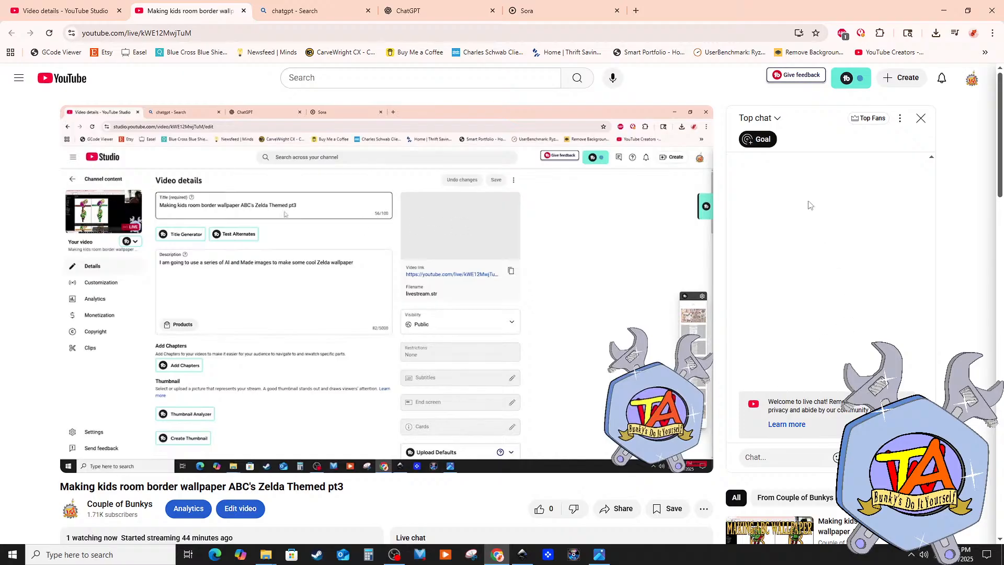
click(763, 140)
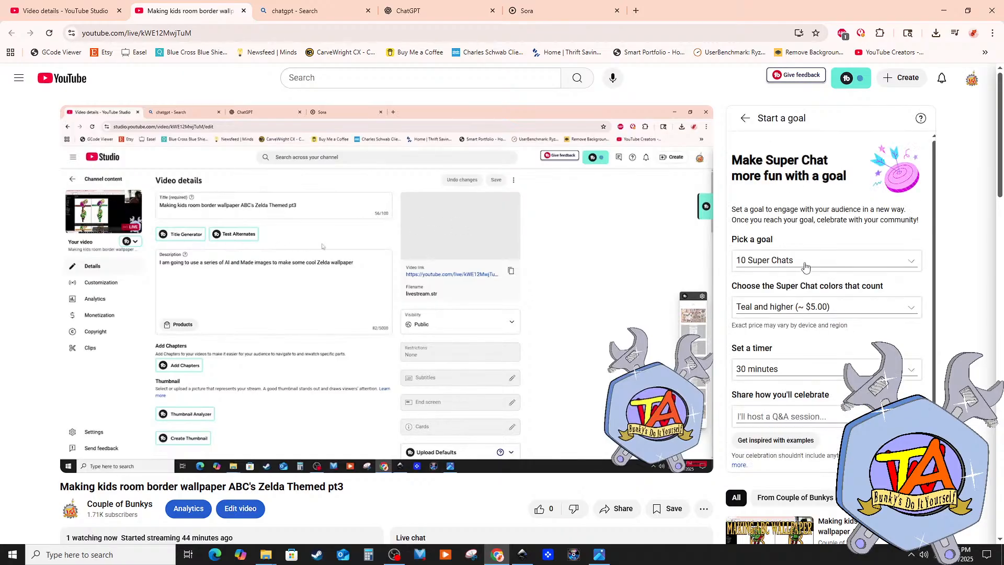
scroll(801, 272, down, 2)
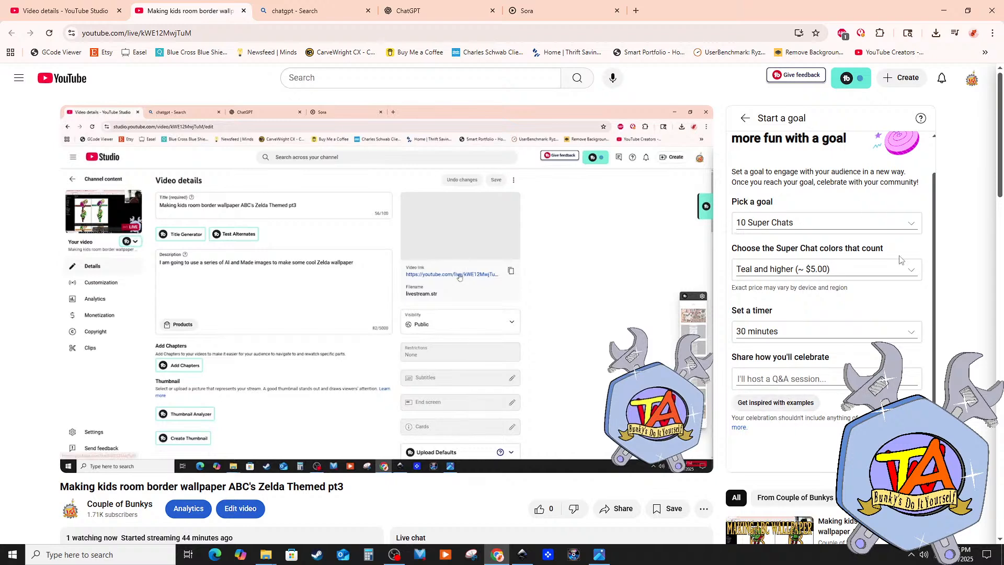
Step: Set the goal's celebration to "Ill host a Q and A session" and start the 10 Super Chats goal
click(815, 379)
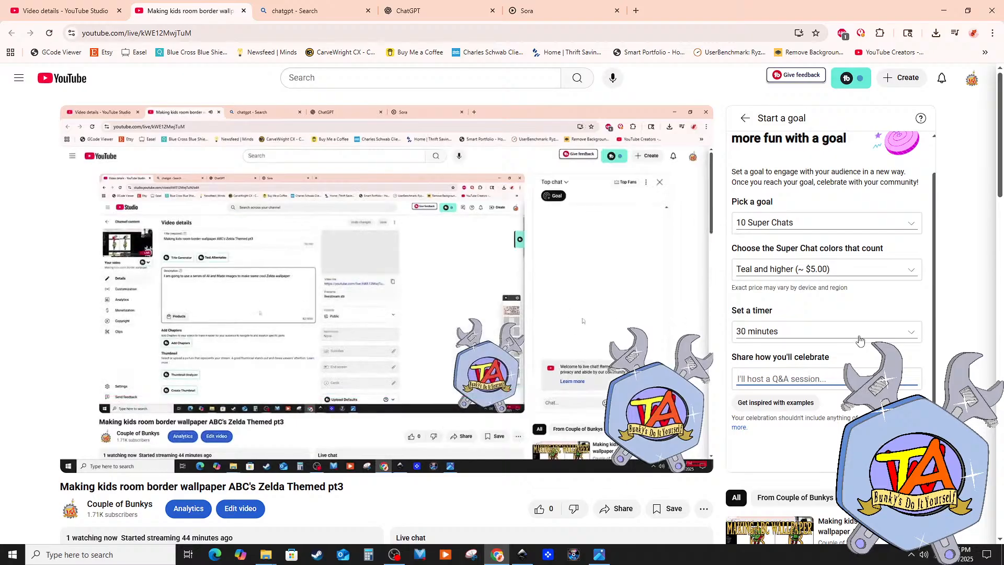
text(Ill)
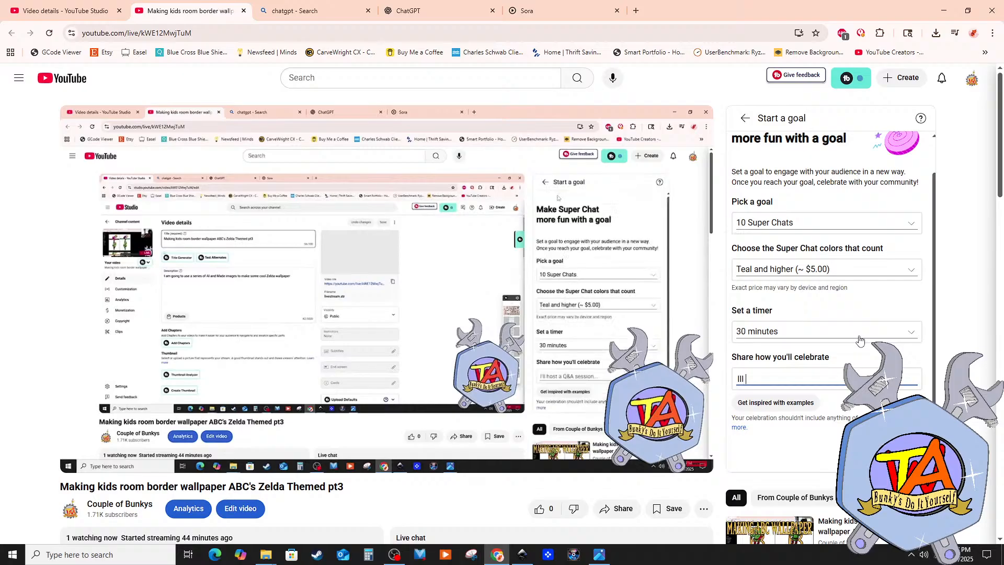
text( host a Q and A se)
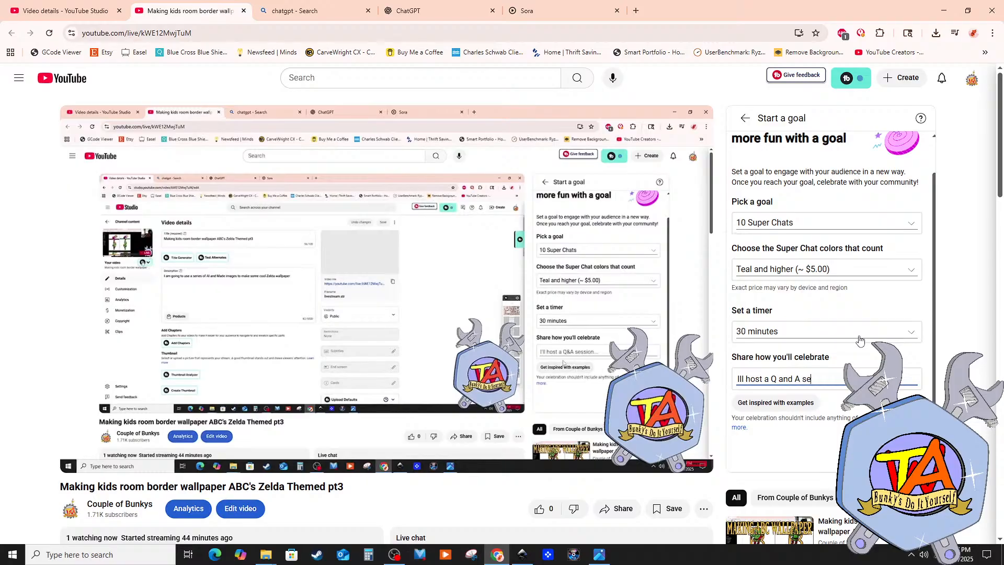
text(ion)
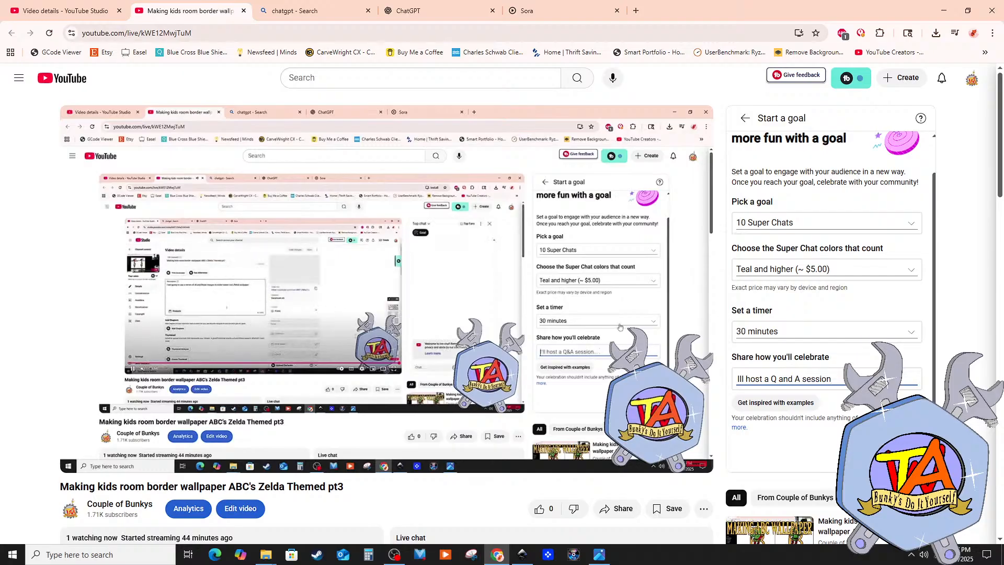
click(898, 456)
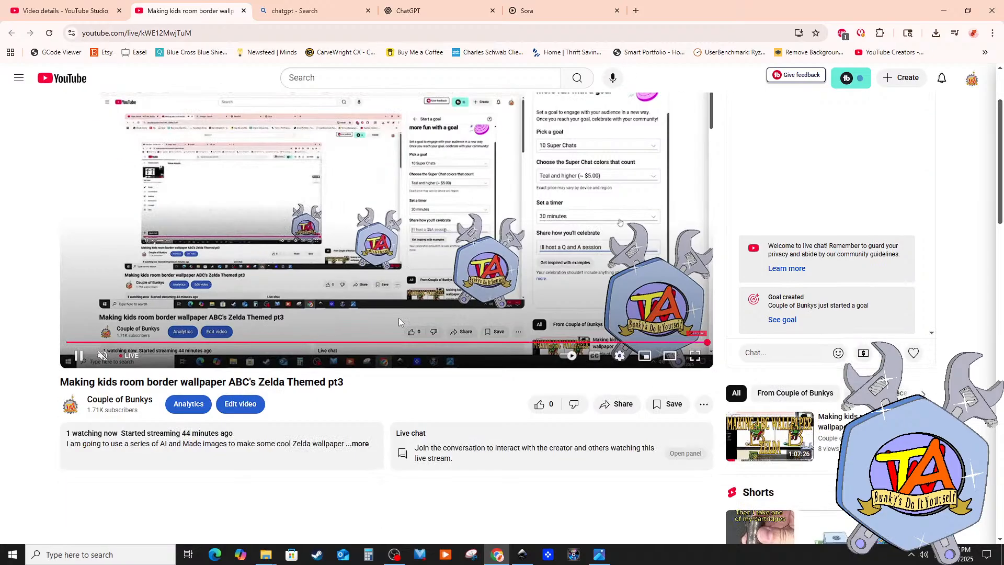
Step: Return to the Sora media library to check the generation of the letter U remix
scroll(399, 318, down, 4)
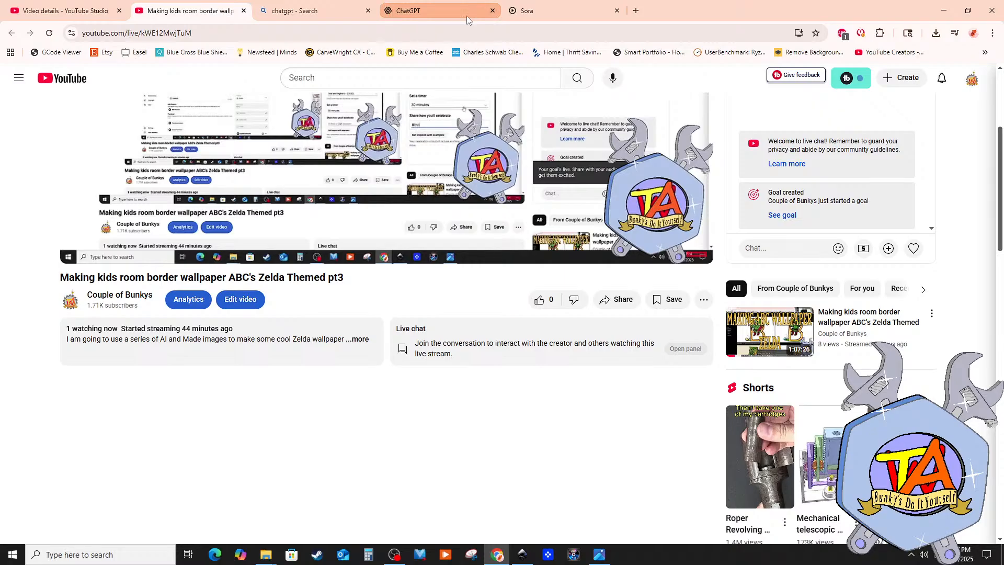
click(533, 10)
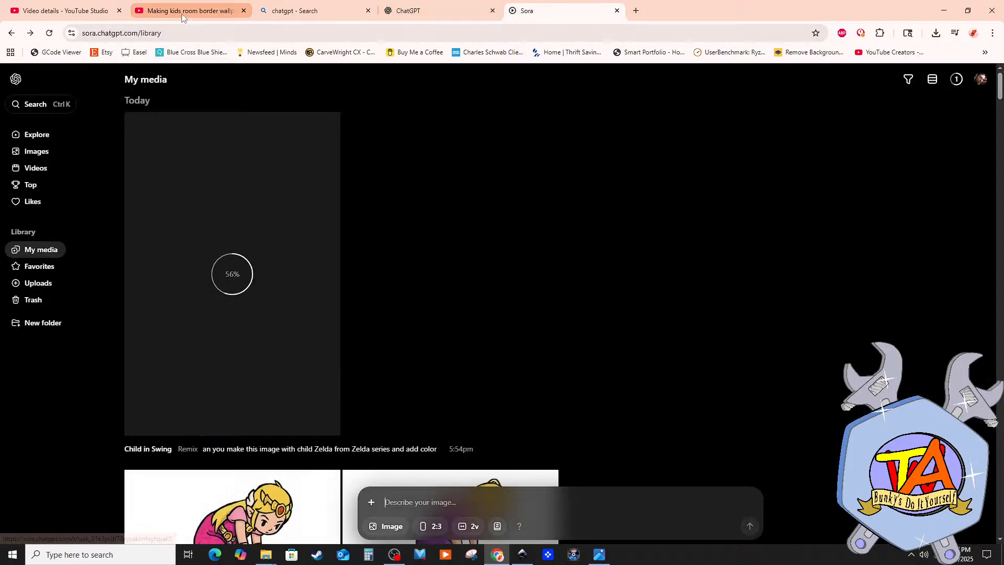
Step: Close the live stream's watch page and return to the Sora media library
click(181, 13)
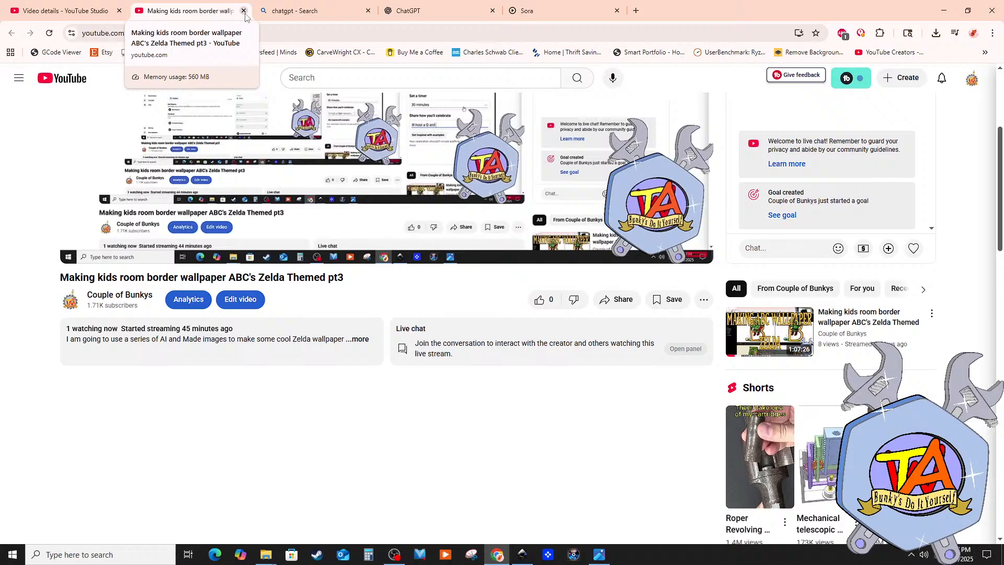
click(243, 11)
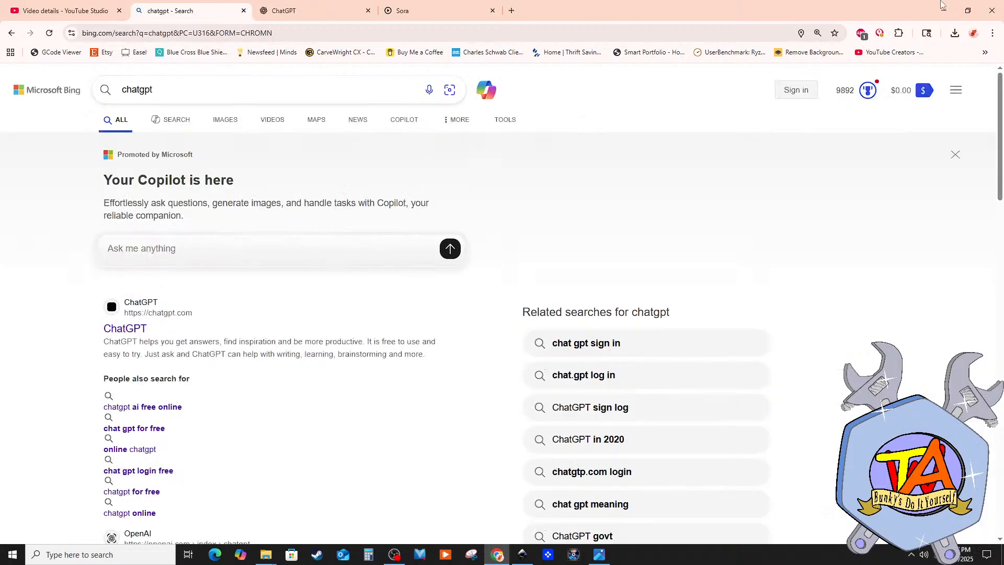
click(314, 13)
click(413, 14)
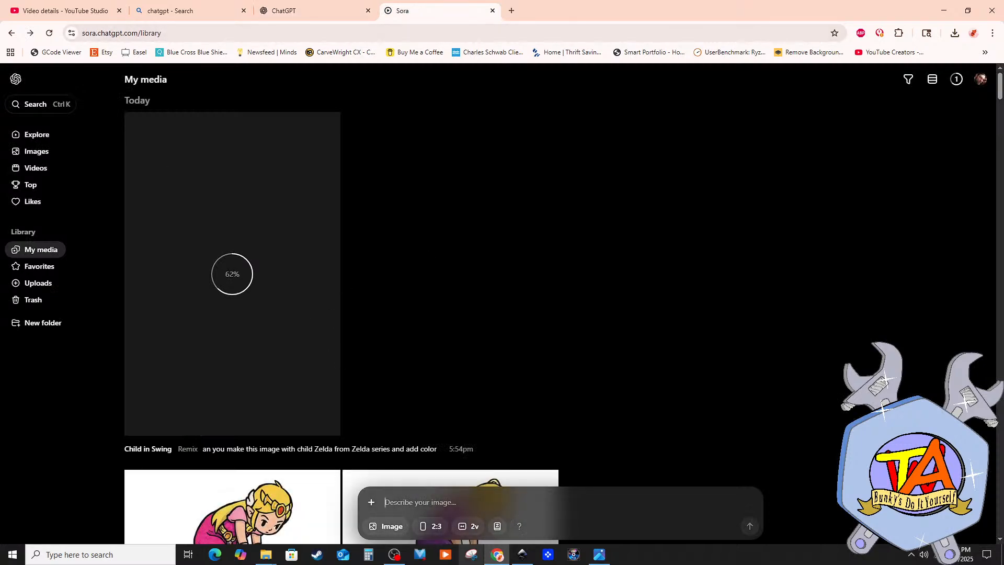
Step: Switch to the Inkscape wallpaper drawing and move the coloured letter D image close beside the coloured C
click(521, 554)
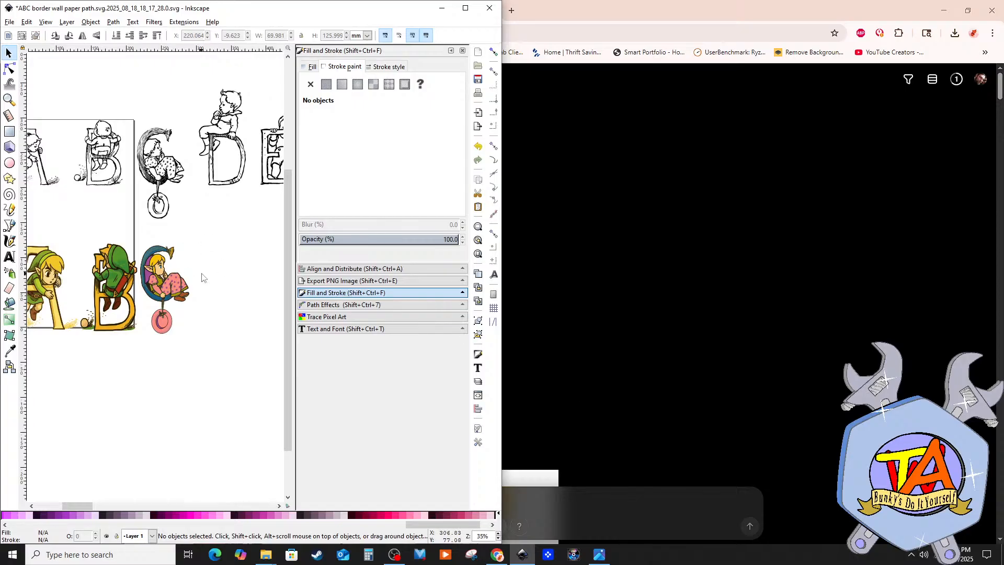
scroll(207, 272, down, 3)
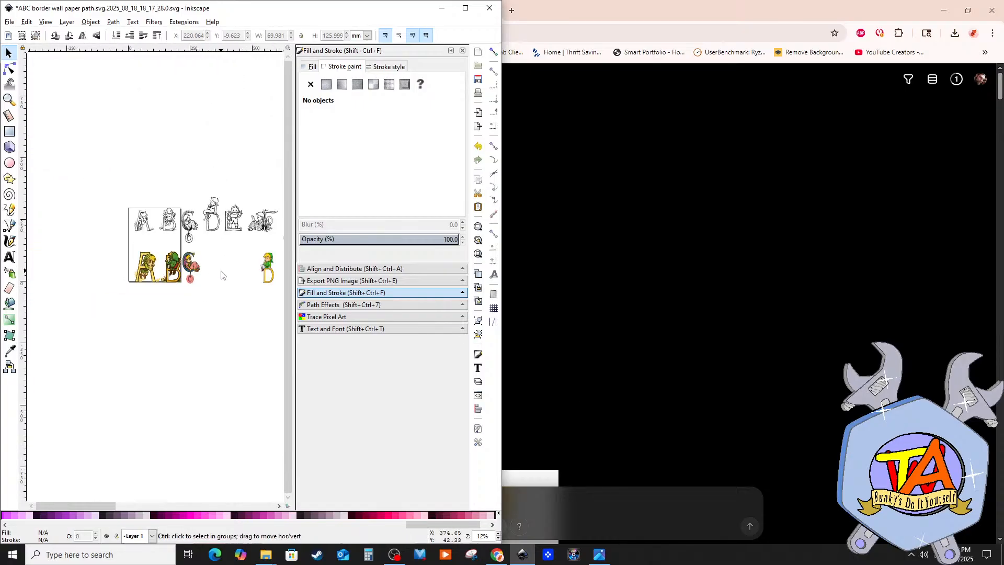
scroll(236, 265, up, 2)
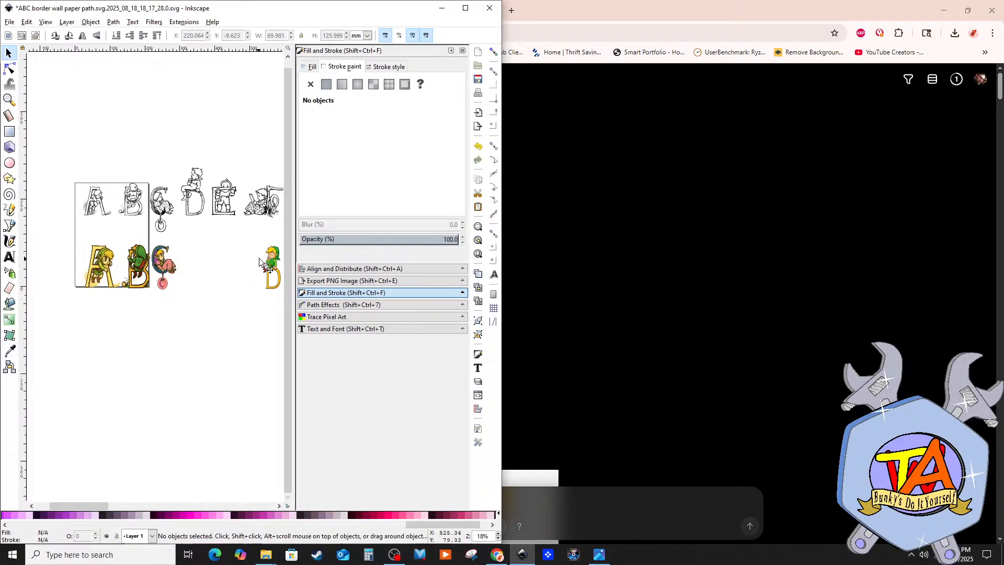
drag(270, 271, 190, 263)
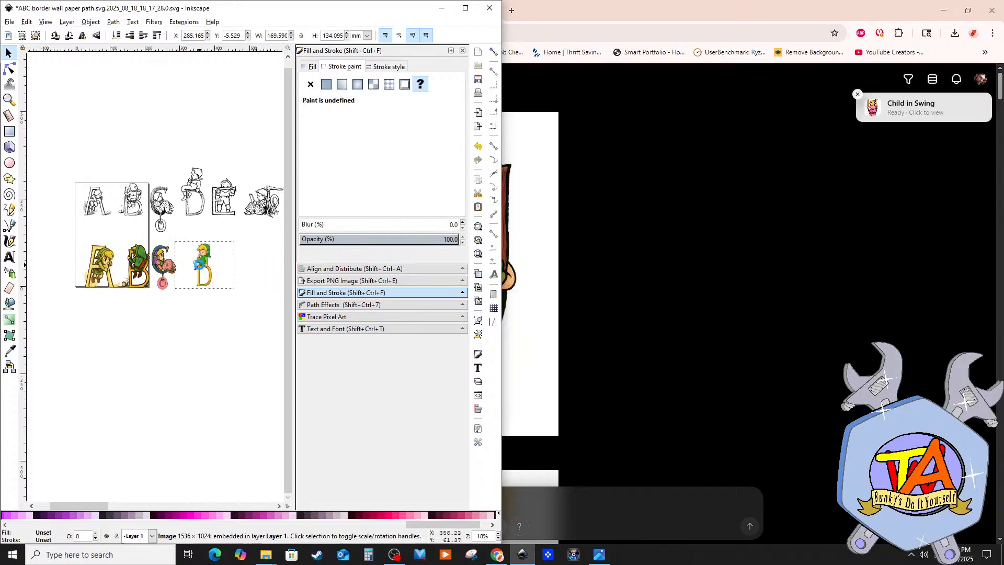
scroll(188, 279, up, 1)
scroll(188, 278, up, 2)
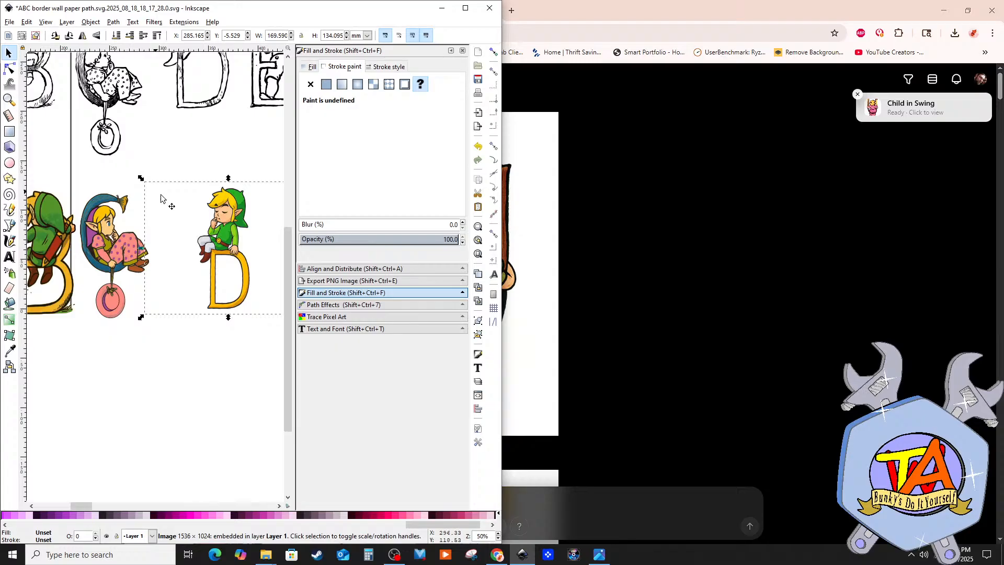
scroll(232, 205, up, 1)
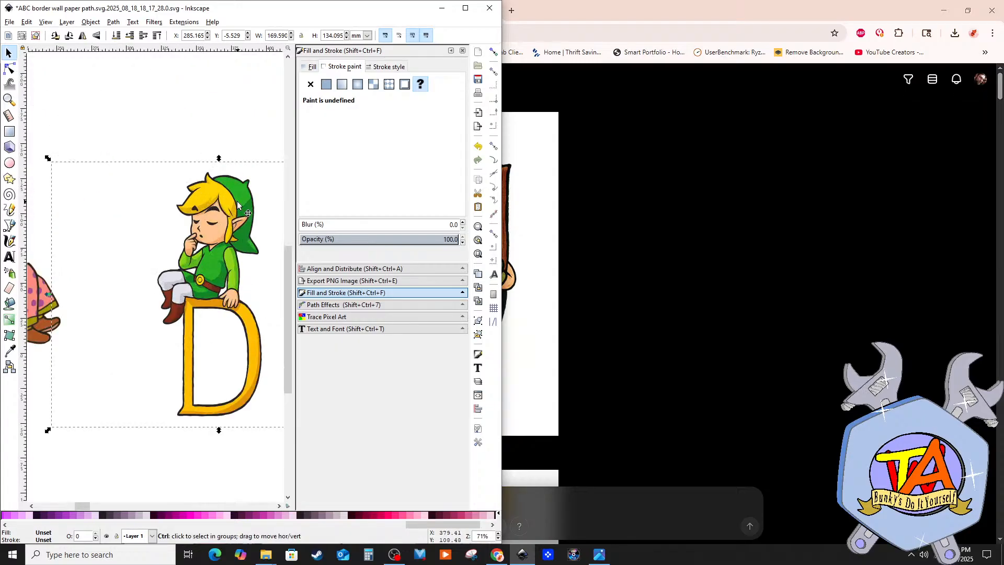
scroll(232, 203, down, 2)
scroll(232, 204, down, 1)
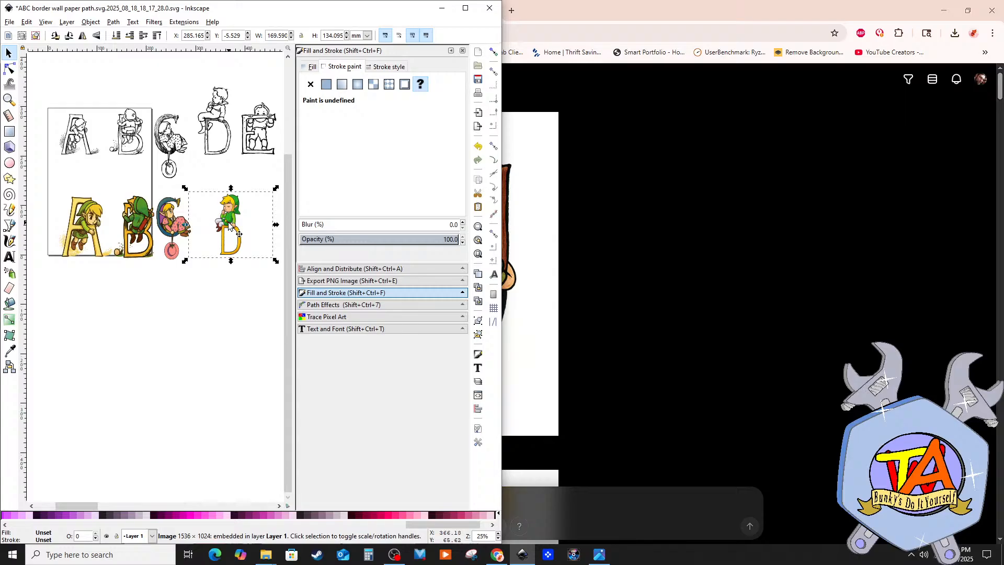
Step: Trace the coloured D bitmap into vector paths using the Colors mode with 15 scans
right_click(231, 216)
click(195, 321)
click(93, 22)
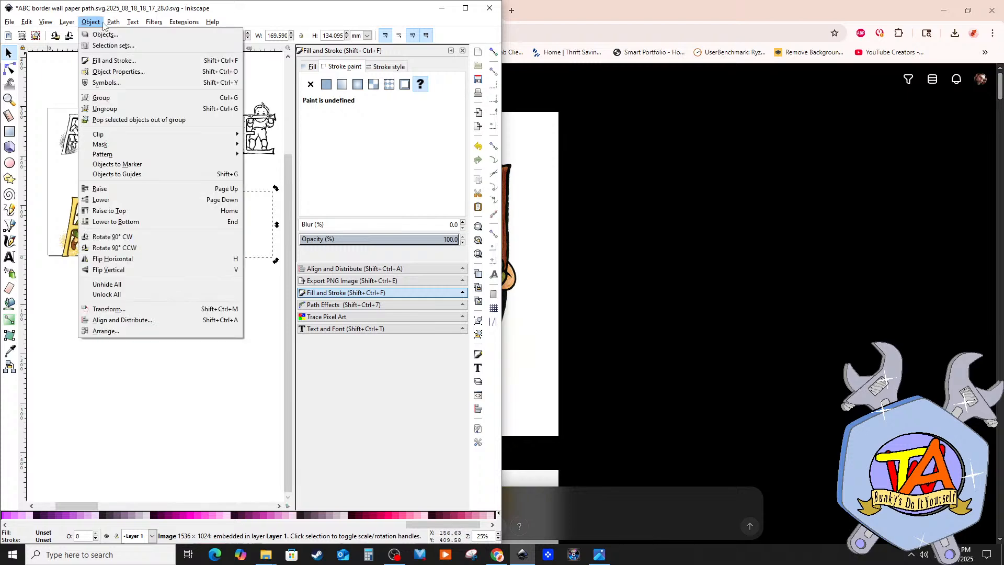
mouse_move(114, 22)
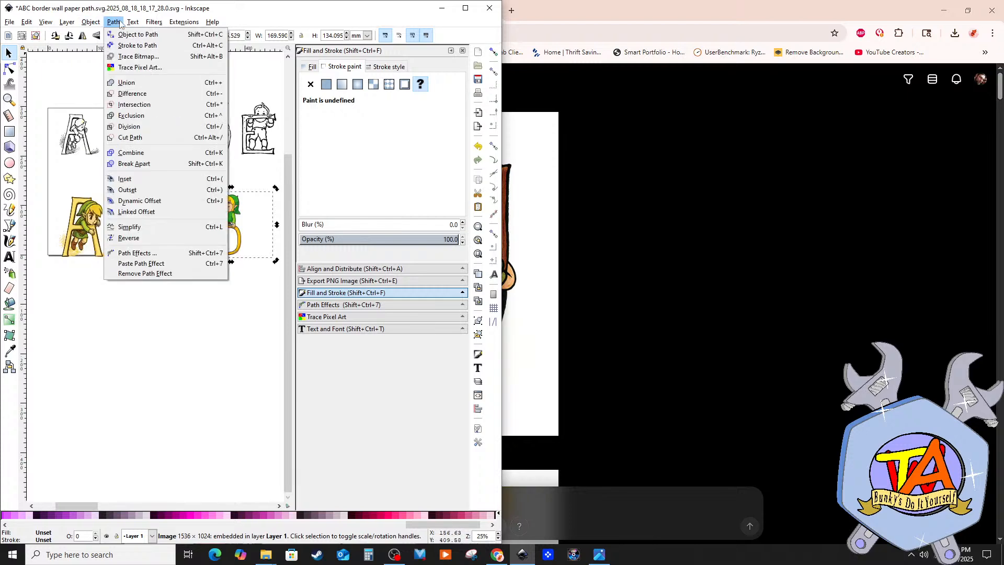
click(130, 57)
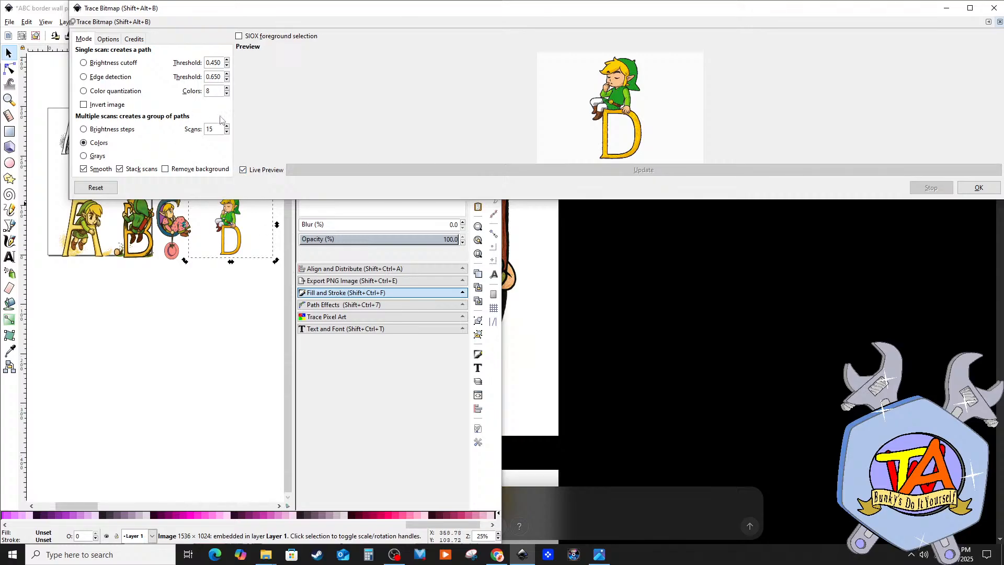
click(961, 189)
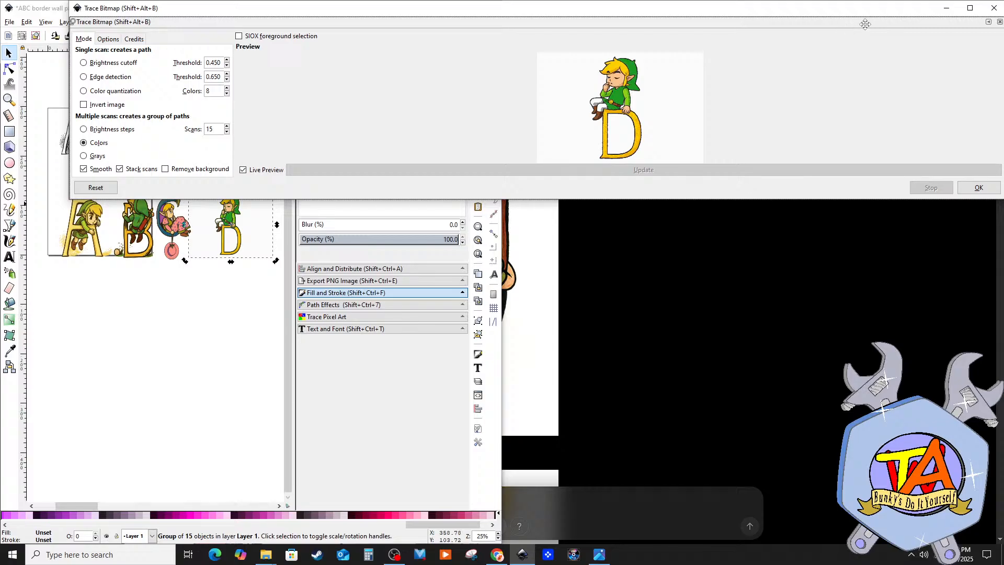
click(1000, 22)
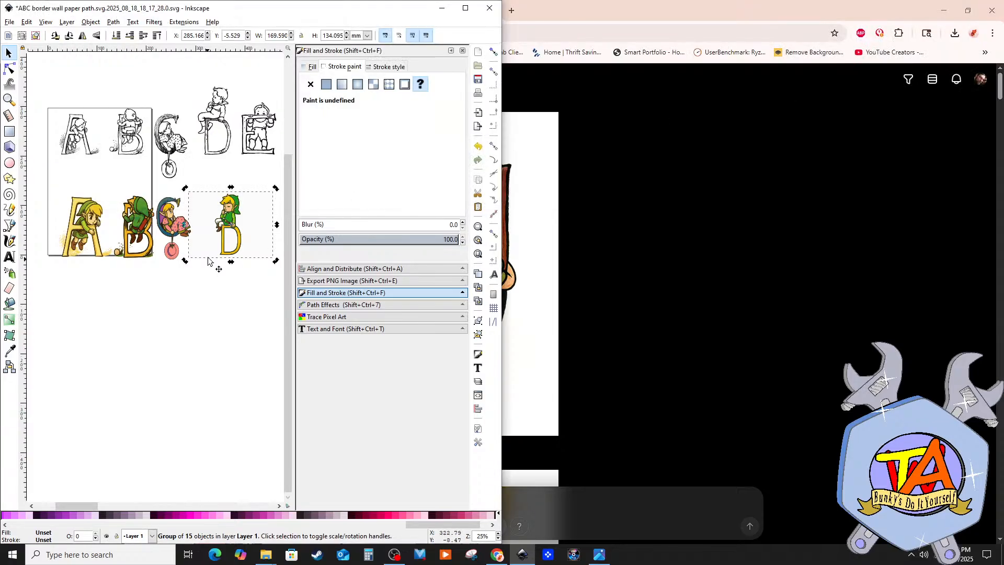
Step: Move the traced D below the coloured letter row and delete the original D bitmap
drag(226, 230, 224, 284)
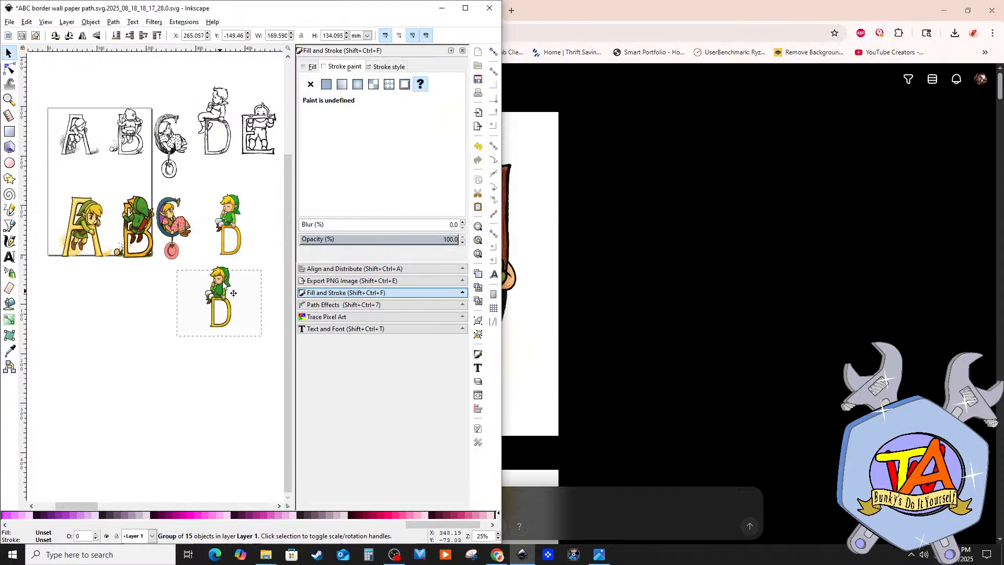
click(233, 230)
key(Delete)
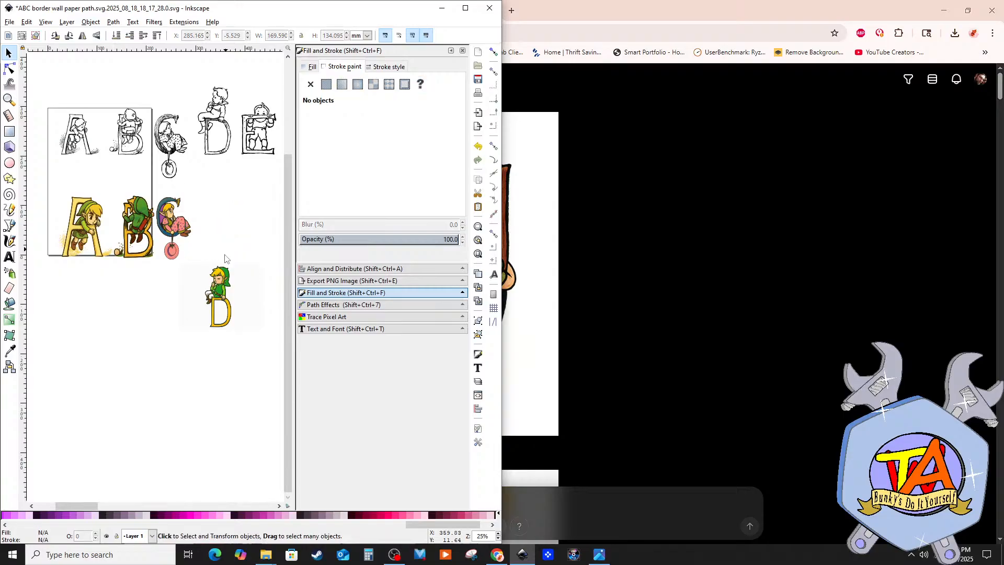
Step: Ungroup the traced D and delete its rectangular background path
click(223, 296)
right_click(216, 286)
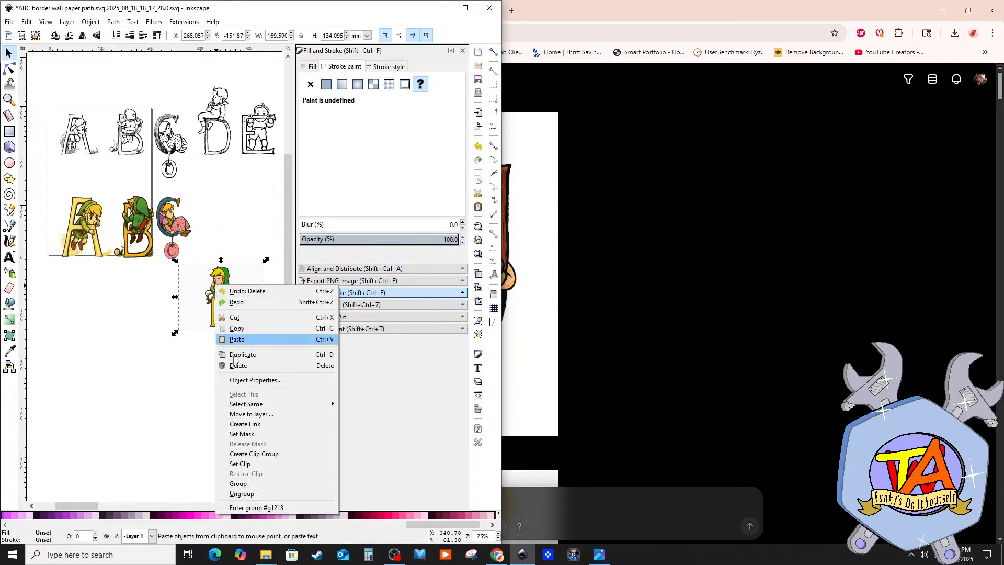
click(238, 493)
click(225, 386)
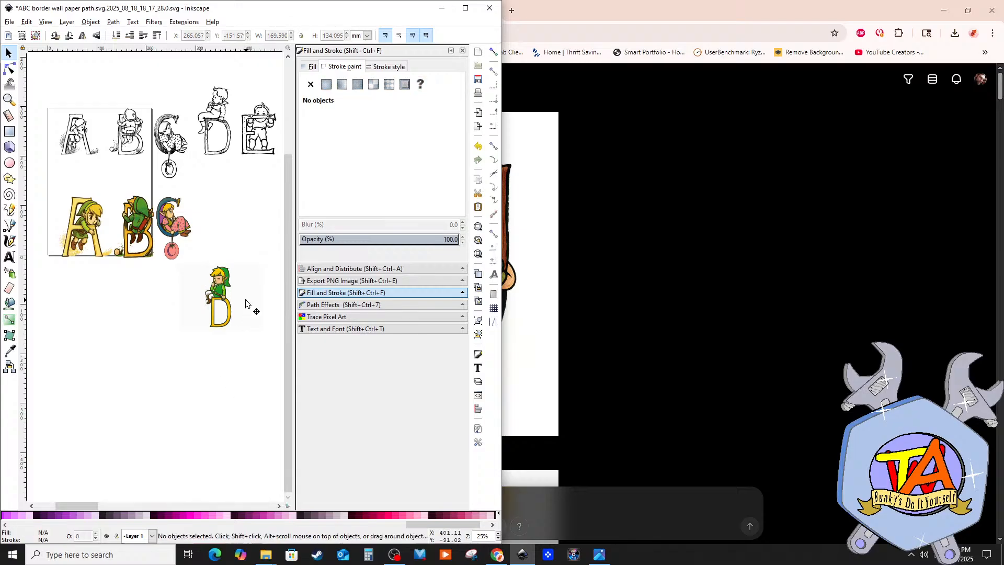
click(246, 303)
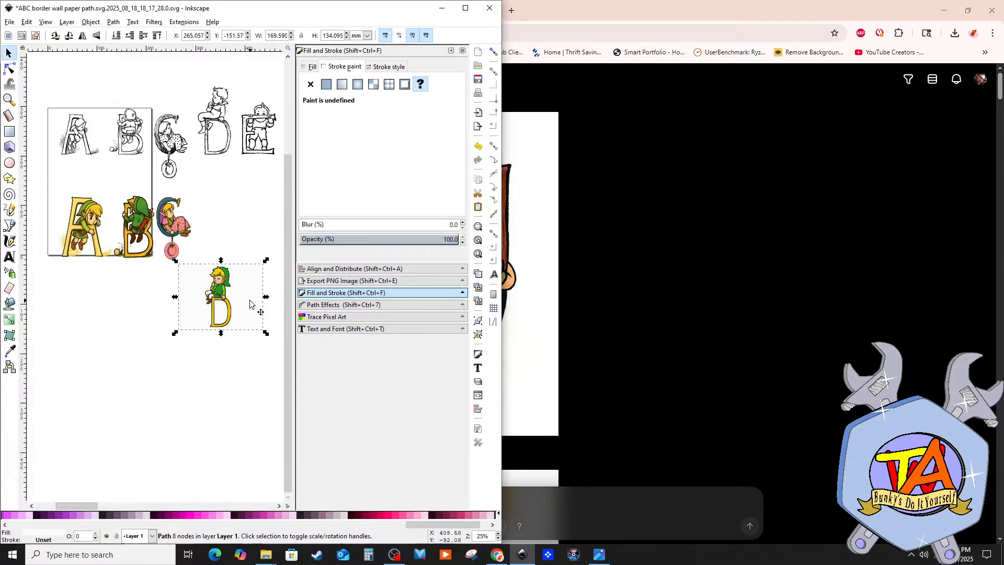
key(Delete)
Step: Group all the remaining paths of the traced D
drag(198, 264, 253, 347)
right_click(219, 288)
click(257, 499)
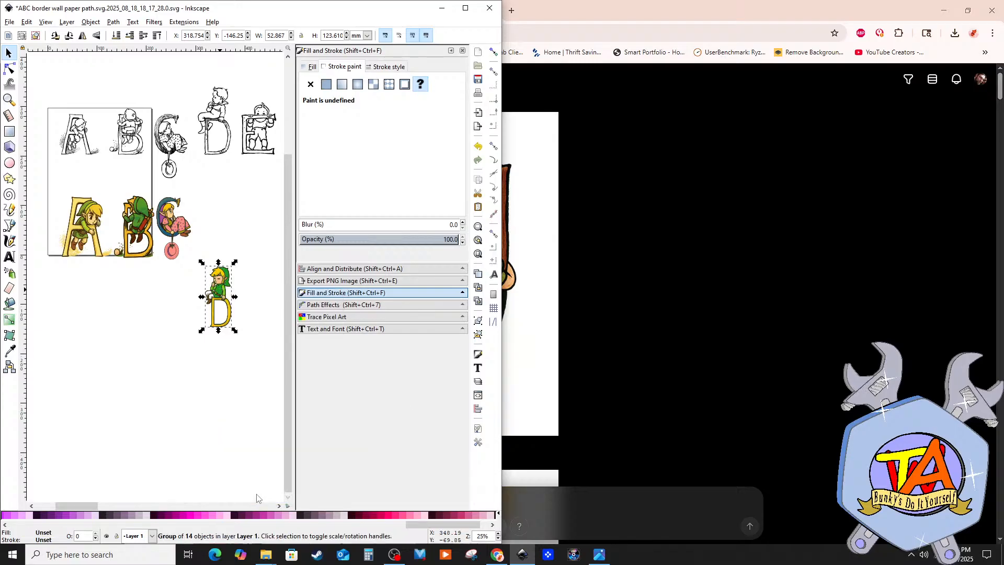
Step: Place the traced D beside the coloured C in the letter row and widen it to about 63 mm
drag(220, 290, 207, 220)
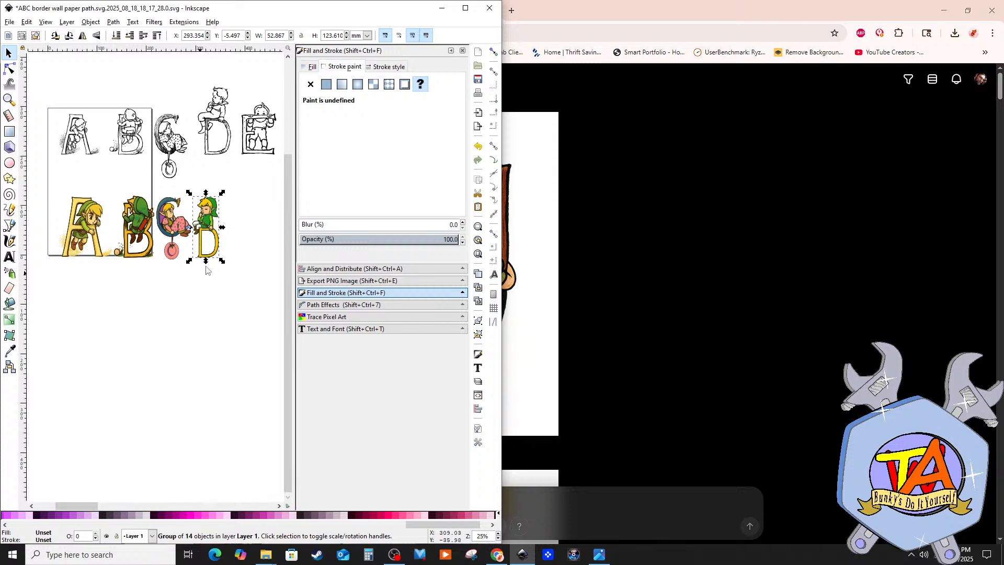
mouse_move(205, 229)
mouse_down()
mouse_move(239, 232)
mouse_move(212, 229)
mouse_up()
click(225, 303)
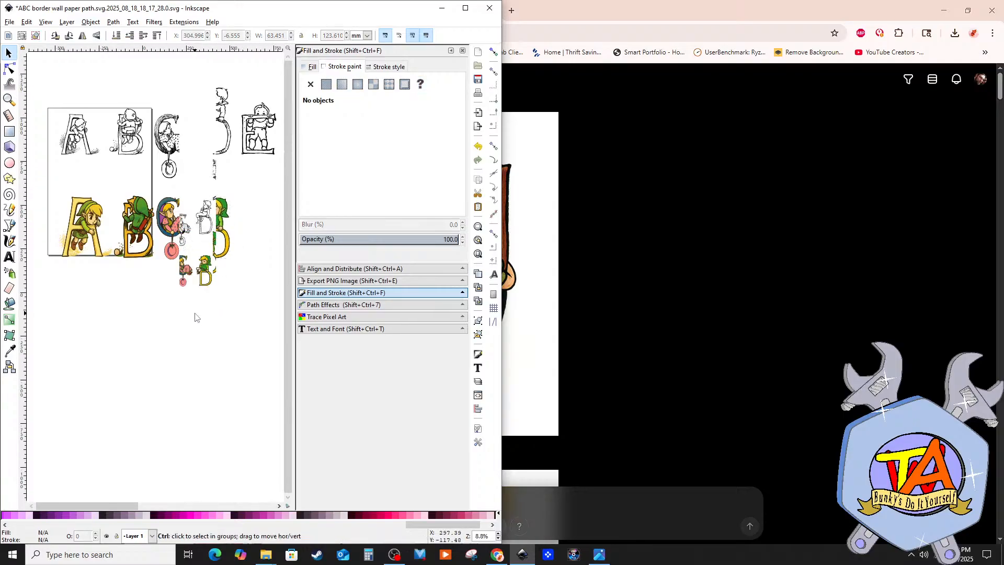
Step: Move the coloured letter E image closer to the traced D in the coloured row
scroll(225, 335, down, 4)
scroll(260, 333, up, 2)
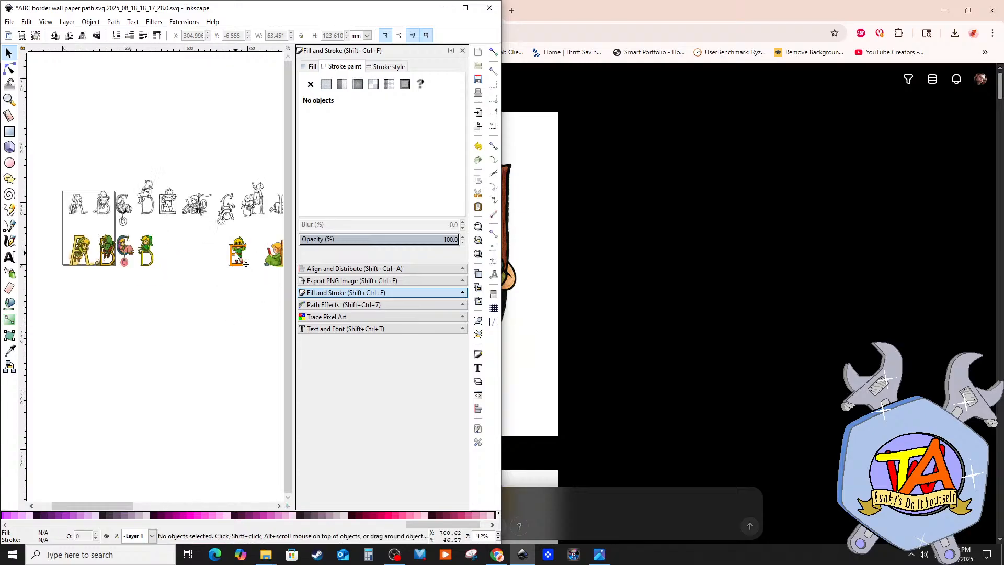
click(187, 255)
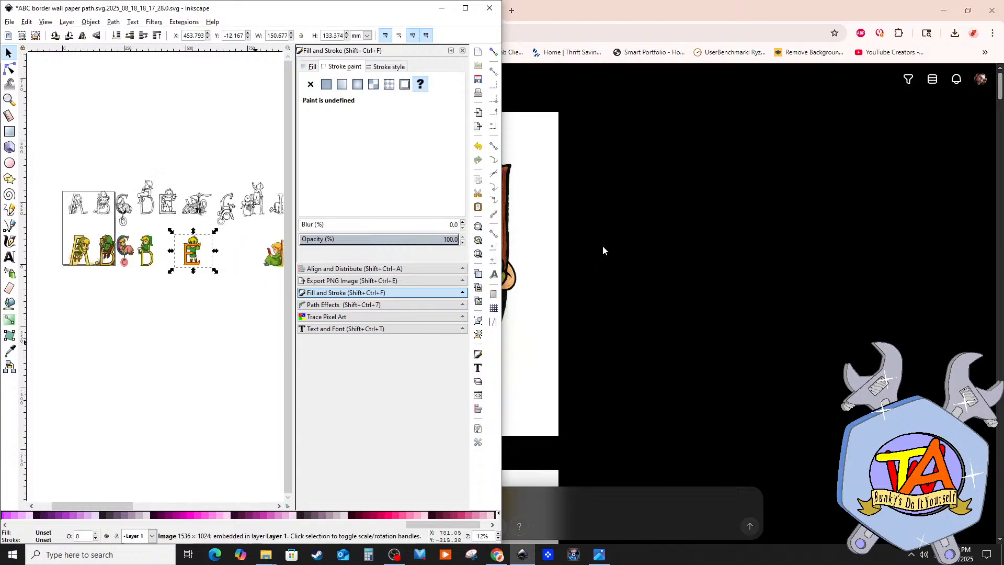
Step: Switch back to Sora and download both Child in Swing images for the letter U
click(604, 244)
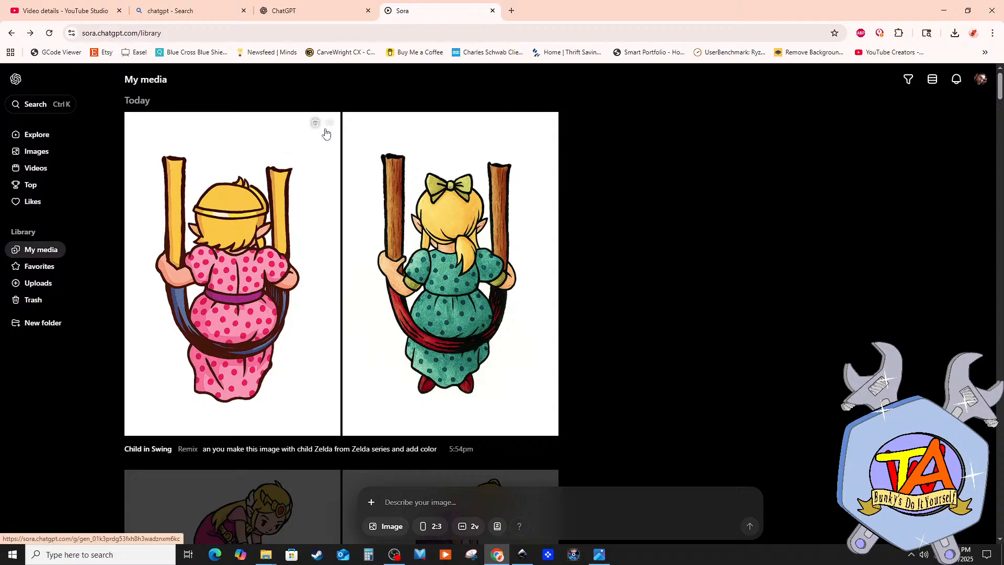
click(329, 123)
click(285, 196)
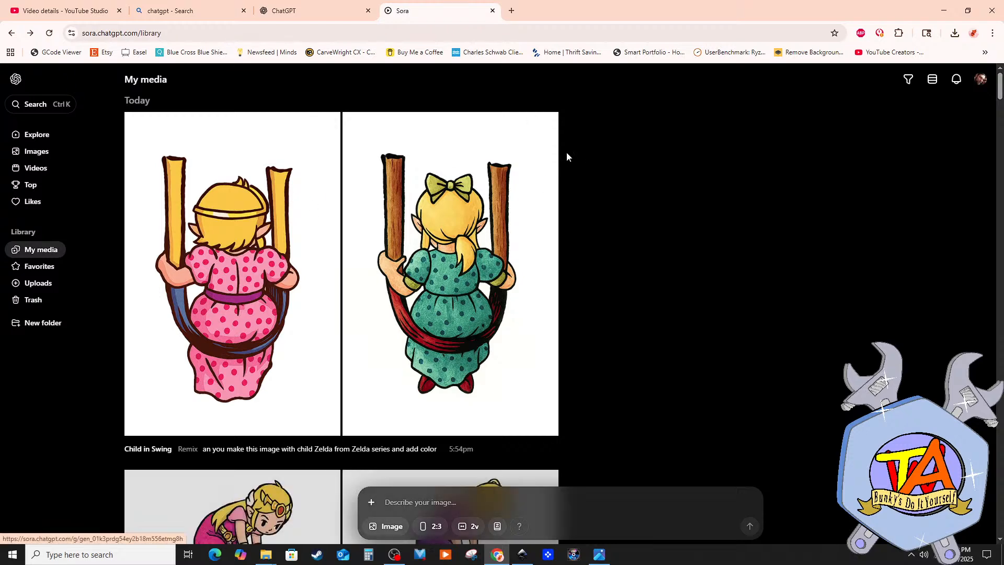
click(547, 124)
mouse_move(515, 205)
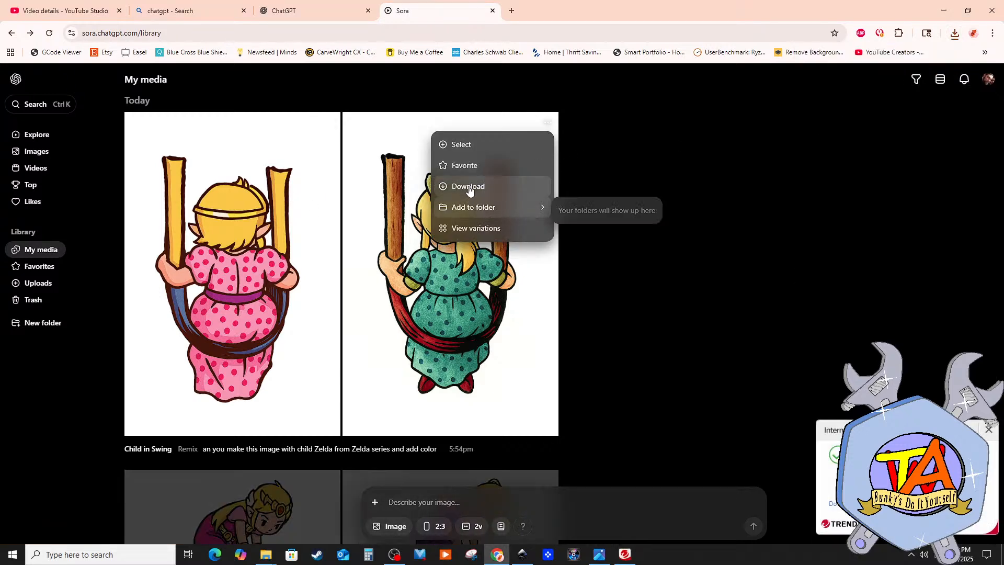
click(467, 187)
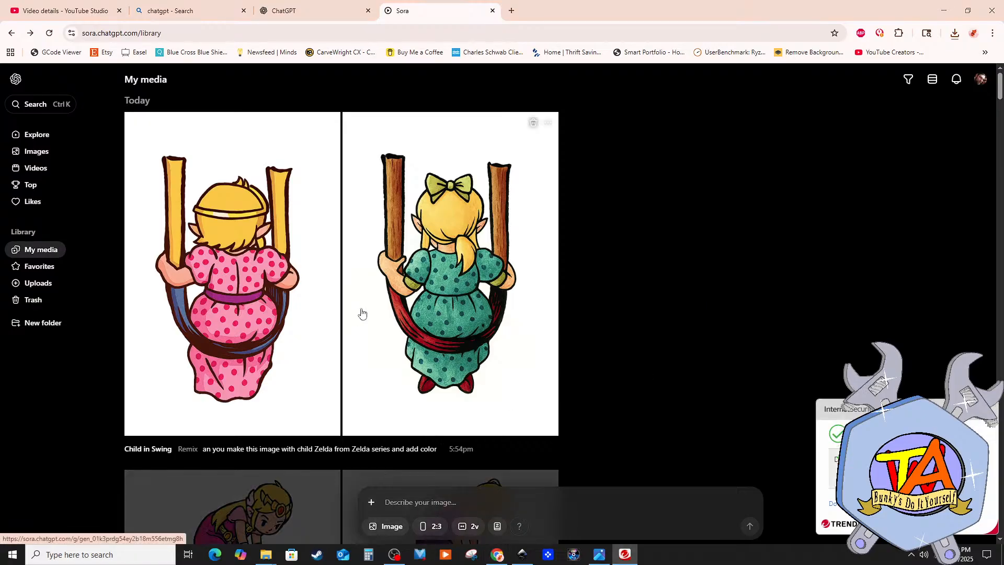
Step: Upload v.PNG from the Border Wall paper folder as the reference image for a new remix
click(371, 502)
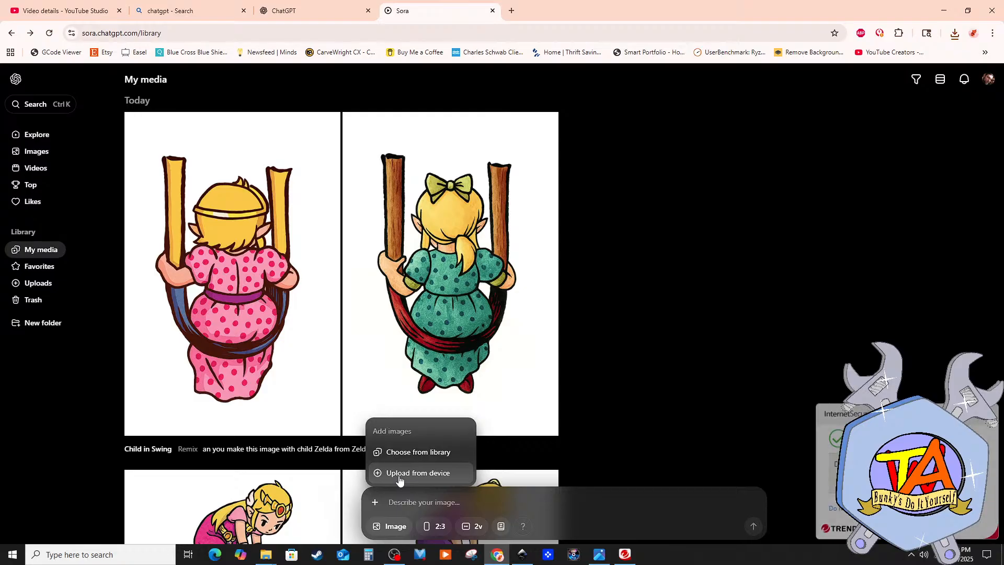
click(400, 475)
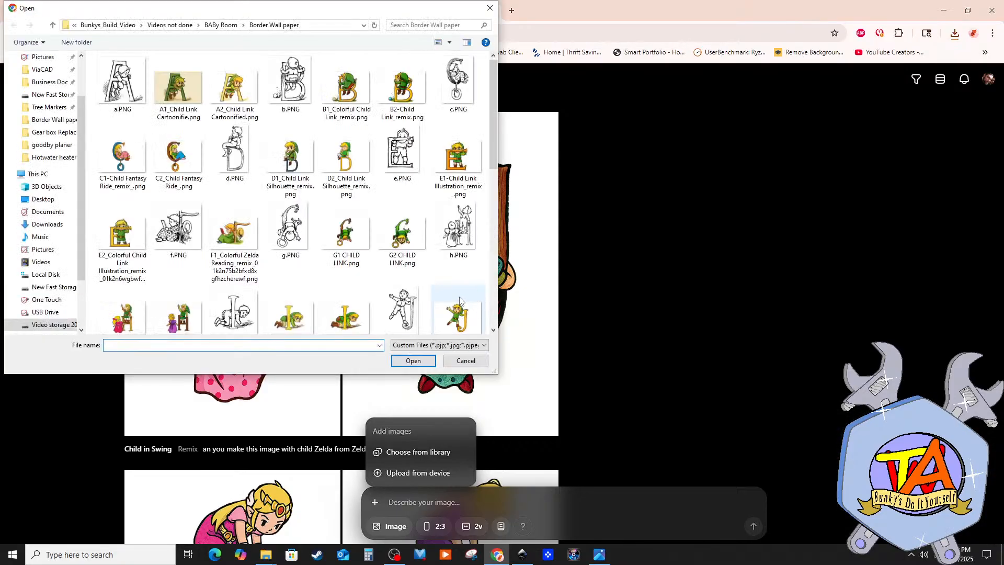
scroll(340, 261, down, 5)
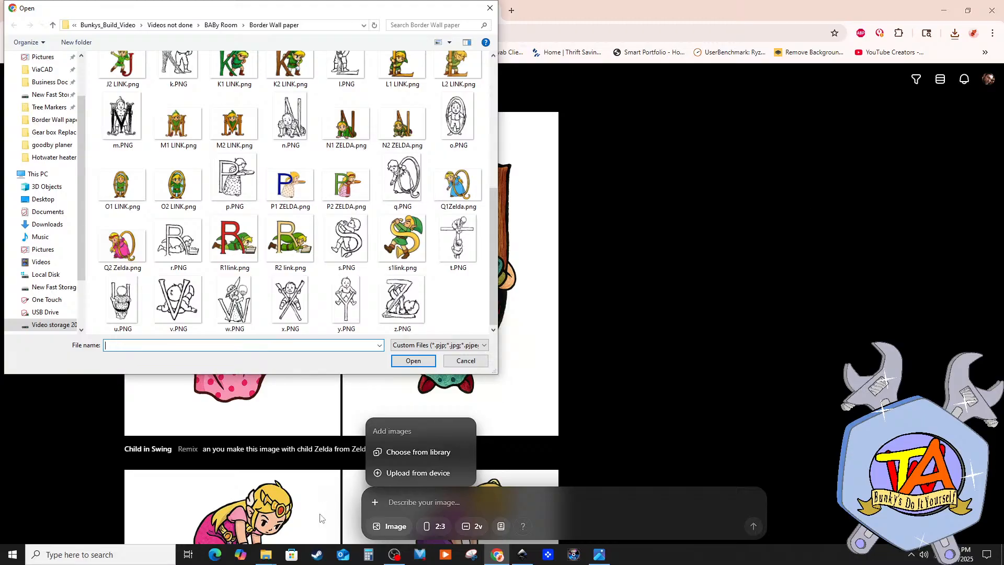
mouse_move(504, 561)
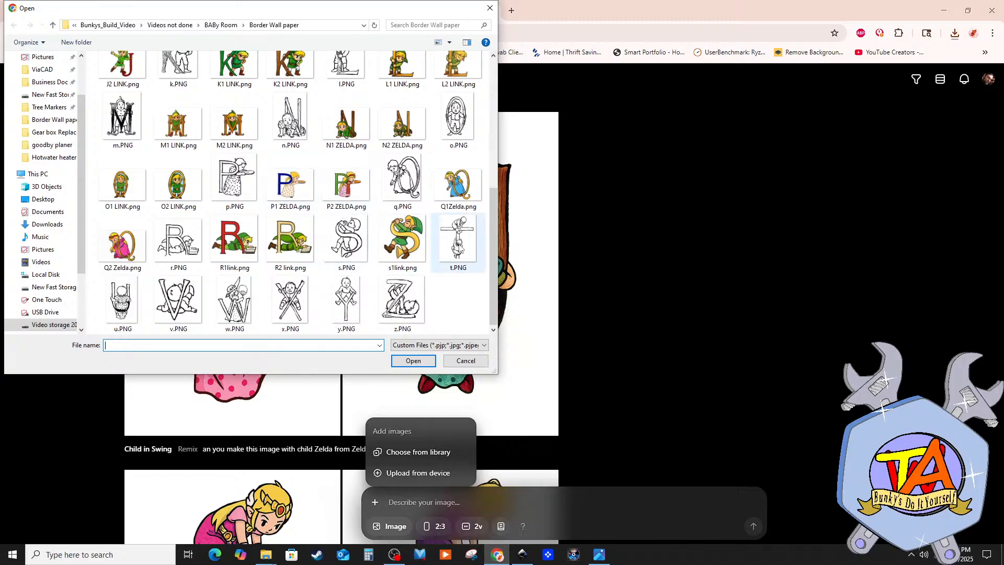
click(186, 313)
click(413, 361)
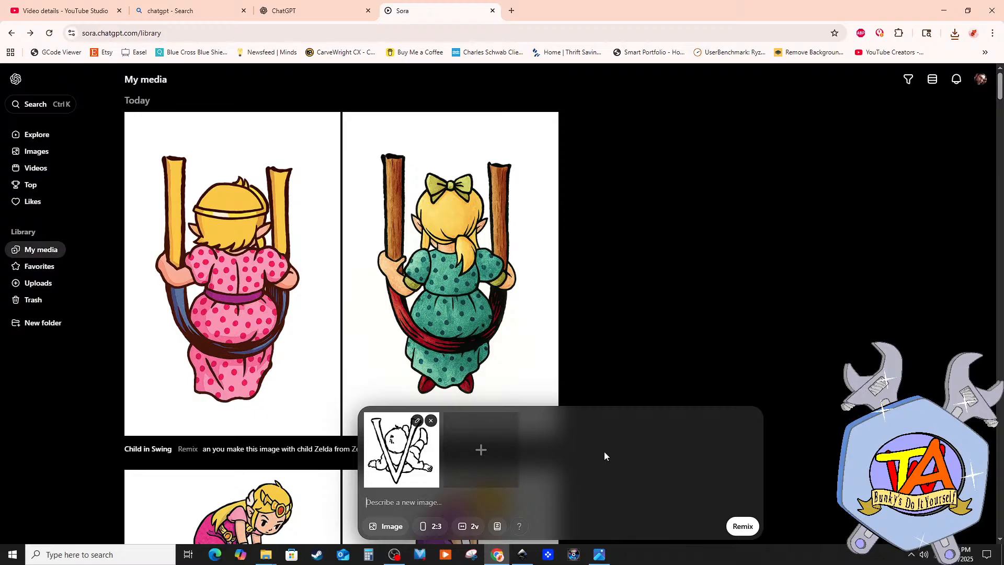
Step: Paste the prompt, change it to "an you make this image with child Link from Zelda series and add color", and submit the remix
right_click(396, 506)
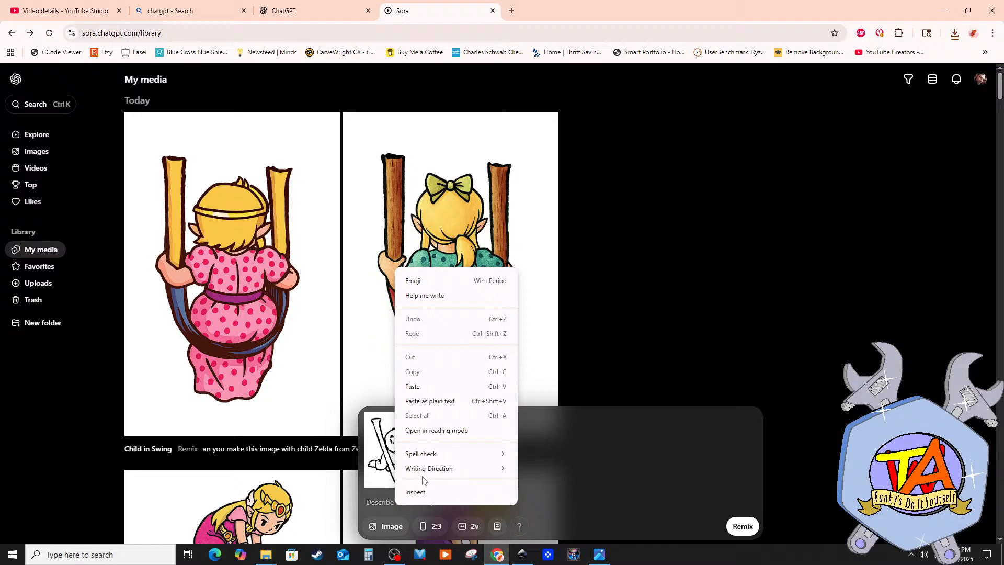
click(433, 386)
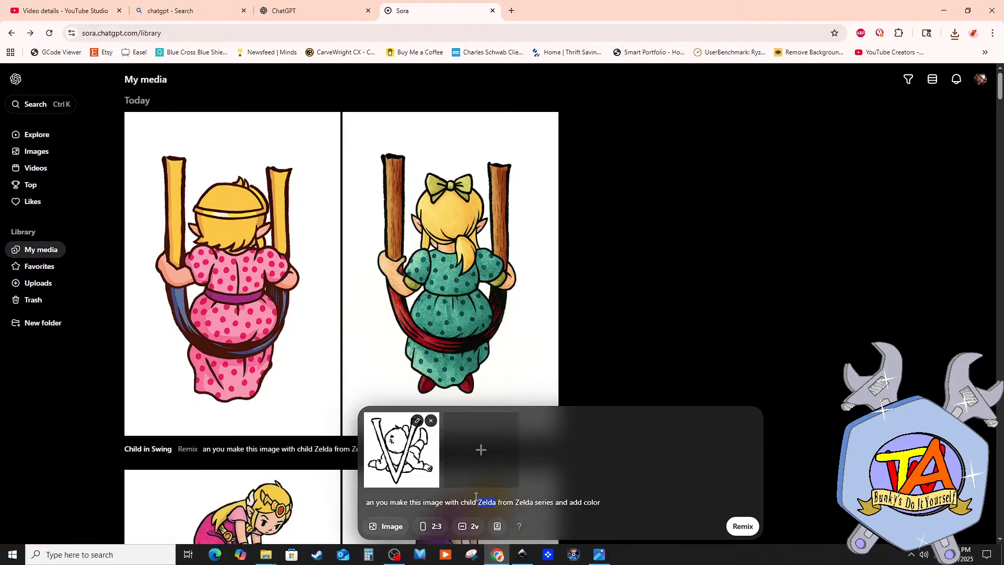
text(Link)
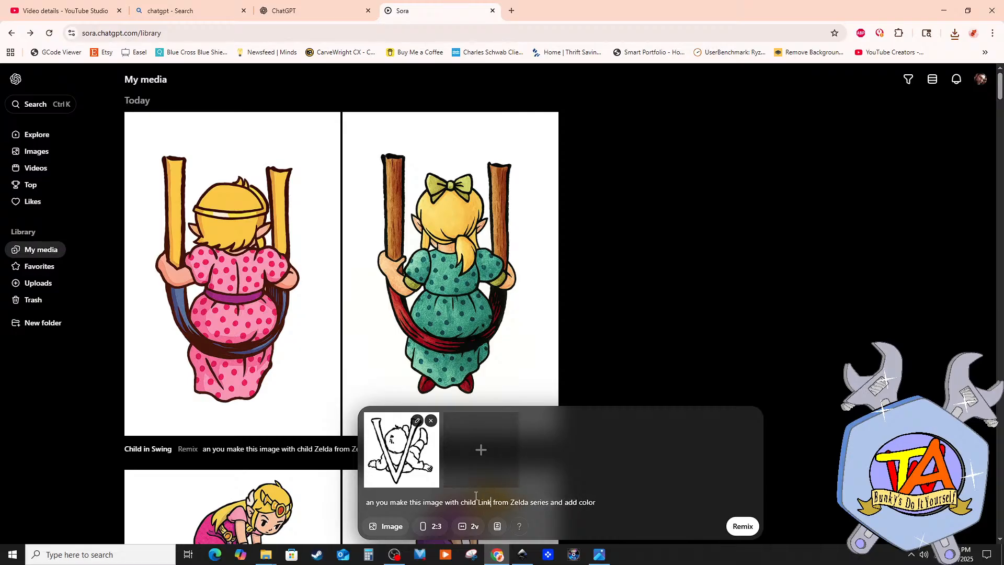
key(Return)
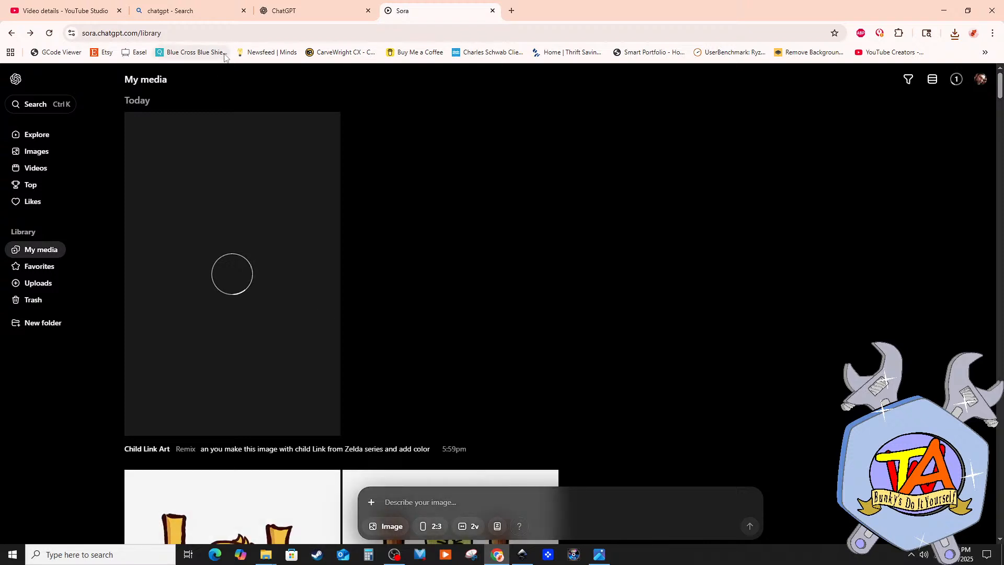
Step: Open the livestream's video link from YouTube Studio and move its page into a separate browser window
click(58, 15)
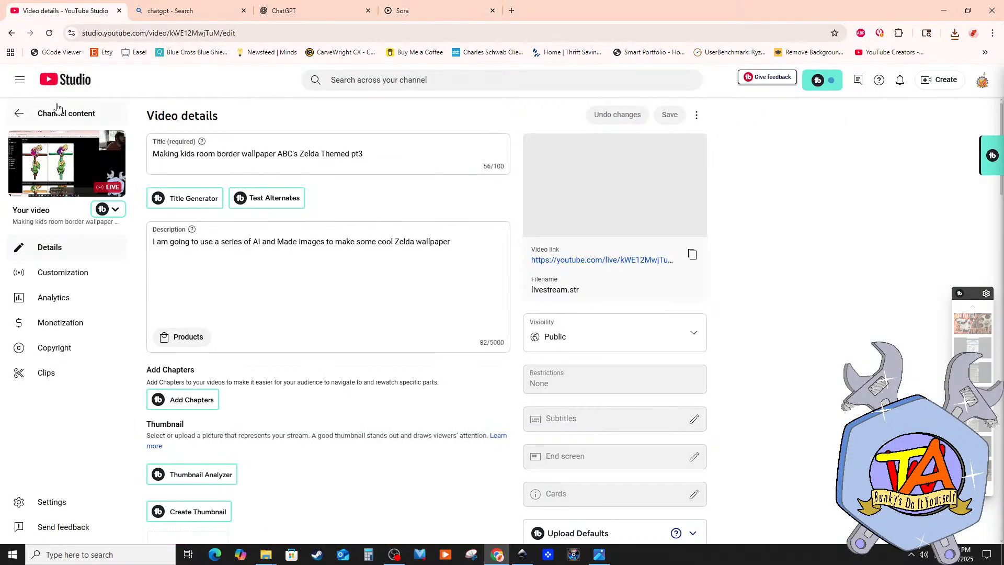
click(557, 261)
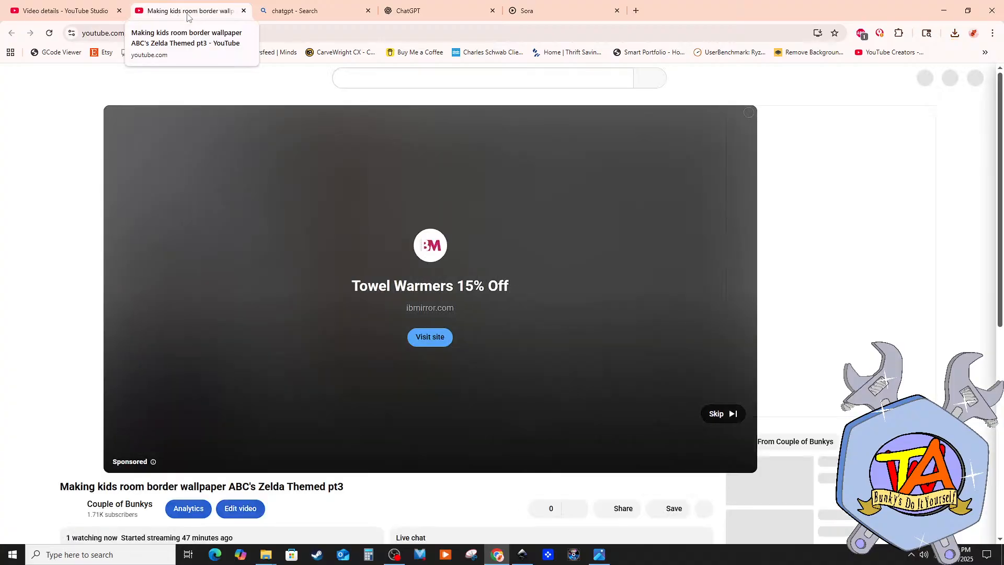
drag(190, 18, 1003, 262)
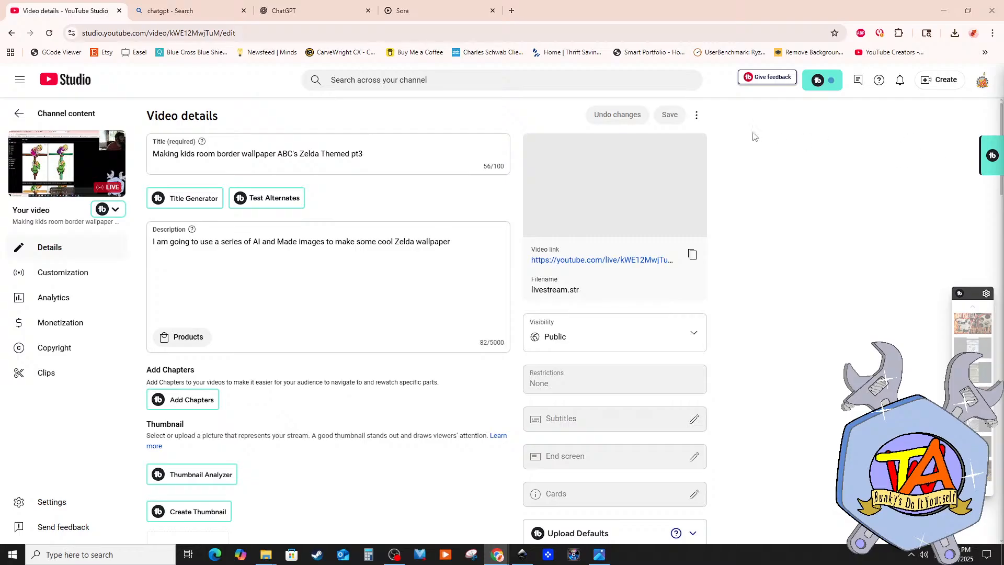
Step: Close the YouTube Studio, chatgpt search and ChatGPT pages, keeping only Sora open in this browser window
click(119, 11)
click(120, 11)
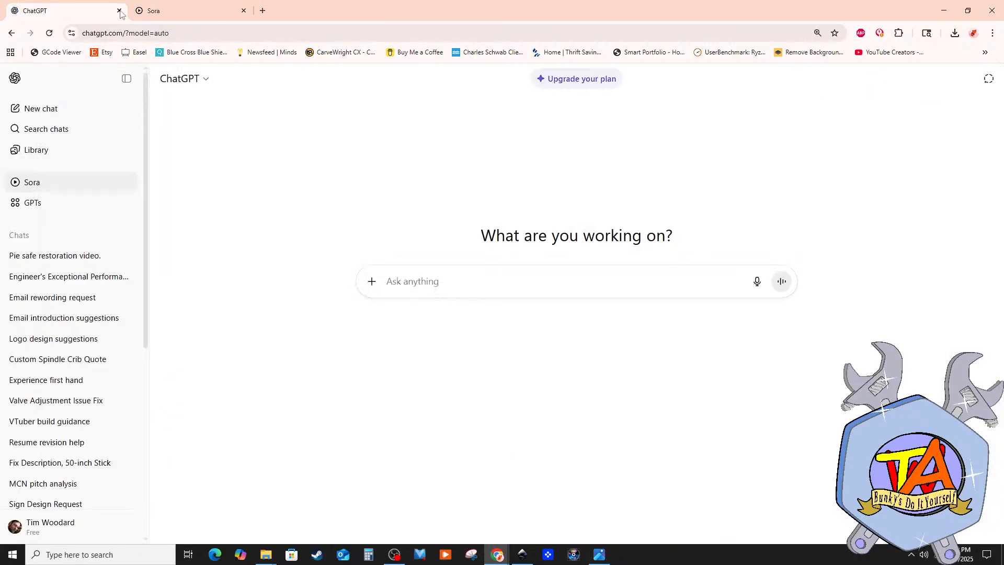
click(120, 11)
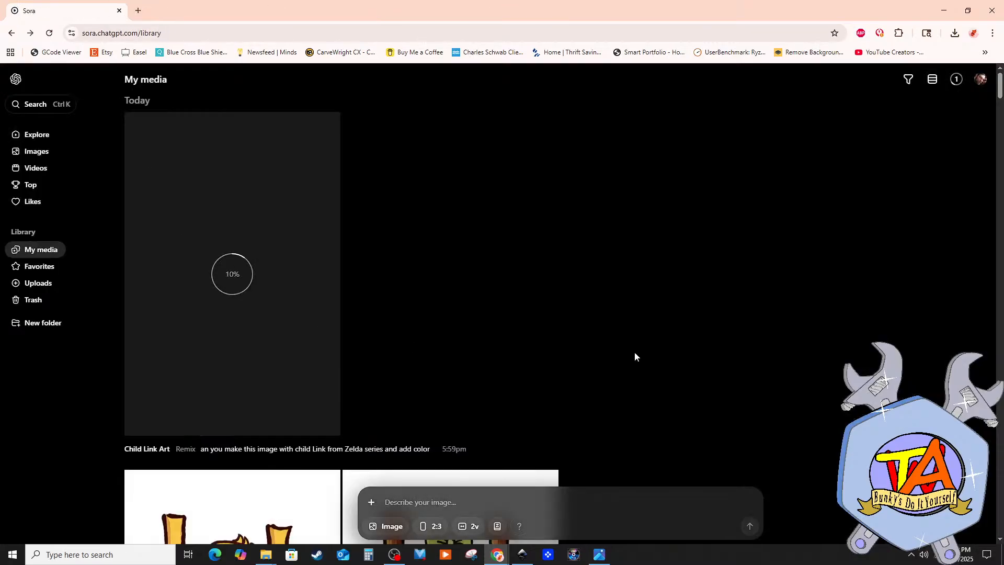
Step: Bring up the image viewer showing C1-Child Fantasy Ride_remix_.png and close it
mouse_move(527, 553)
click(601, 556)
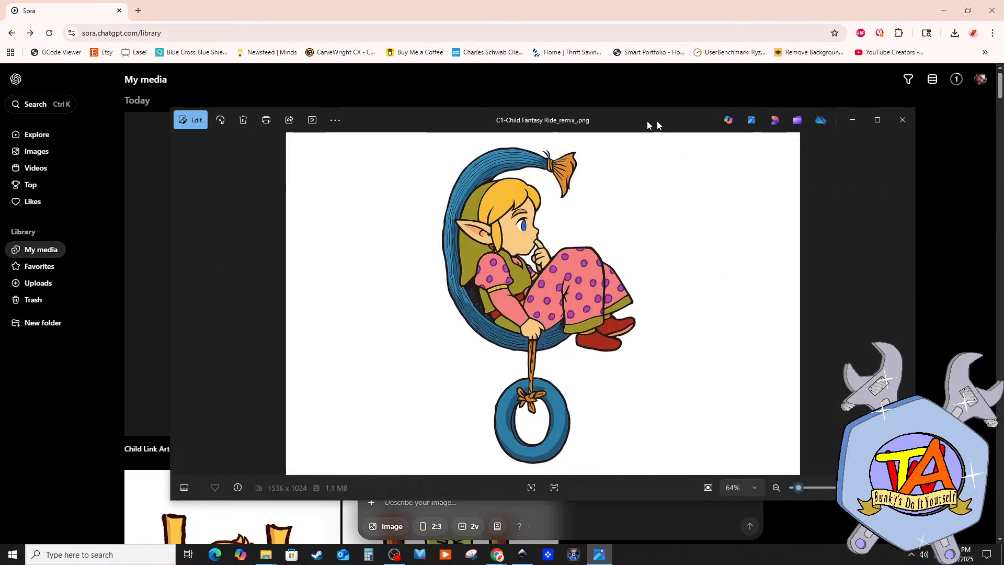
click(879, 118)
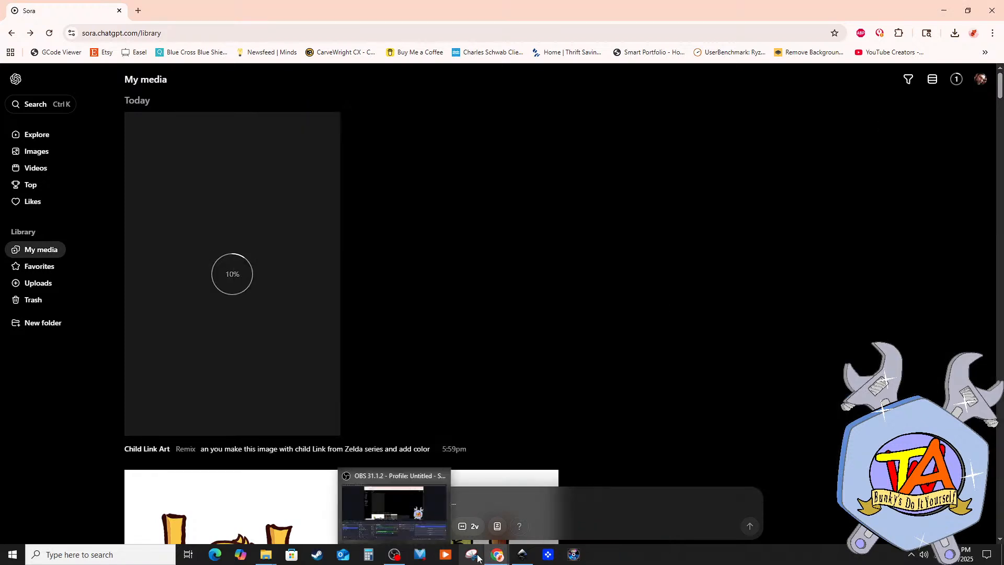
Step: Switch to Inkscape and move the coloured letter E image closer to the traced D, at about X 399, Y -21 mm
click(523, 555)
mouse_move(499, 559)
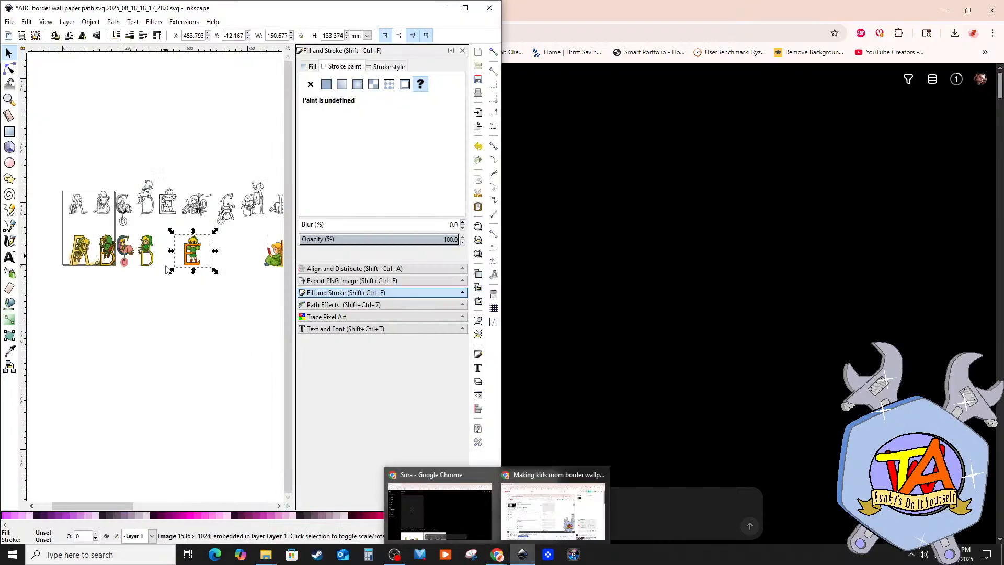
click(178, 320)
click(189, 256)
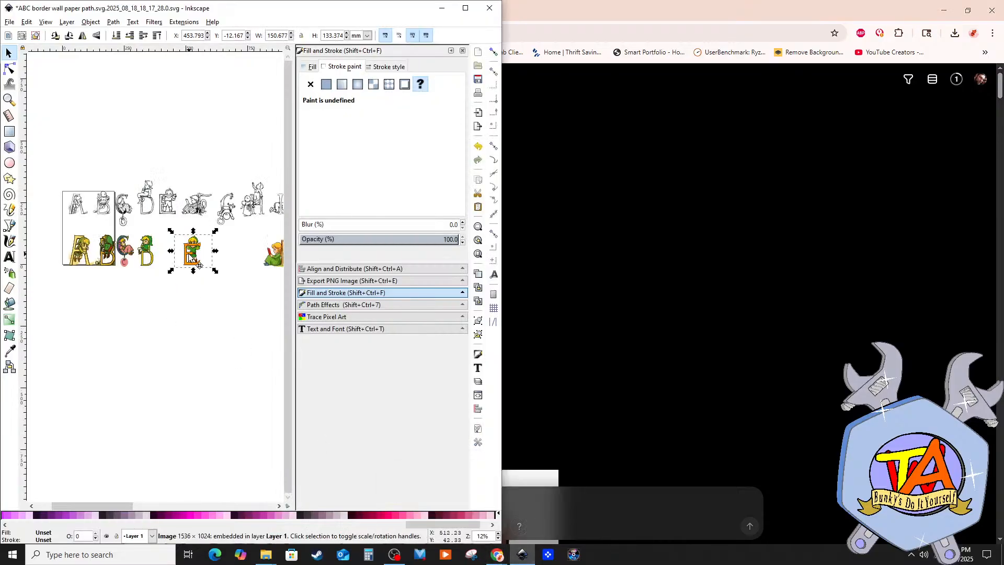
mouse_move(190, 256)
mouse_down()
mouse_move(160, 257)
mouse_move(172, 256)
mouse_up()
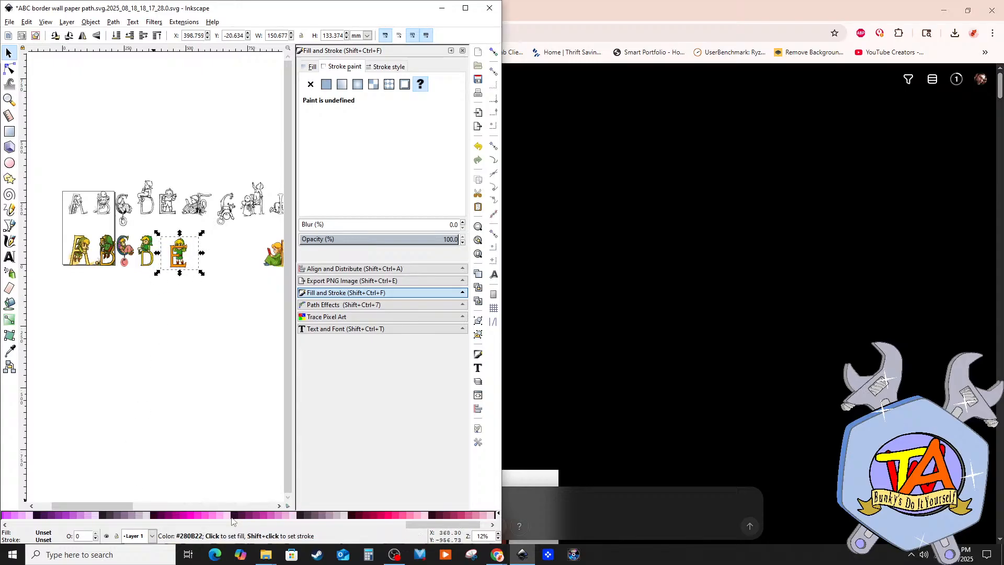
Step: Switch to File Explorer and place the Downloads window beside the Border Wall paper folder window
mouse_move(491, 562)
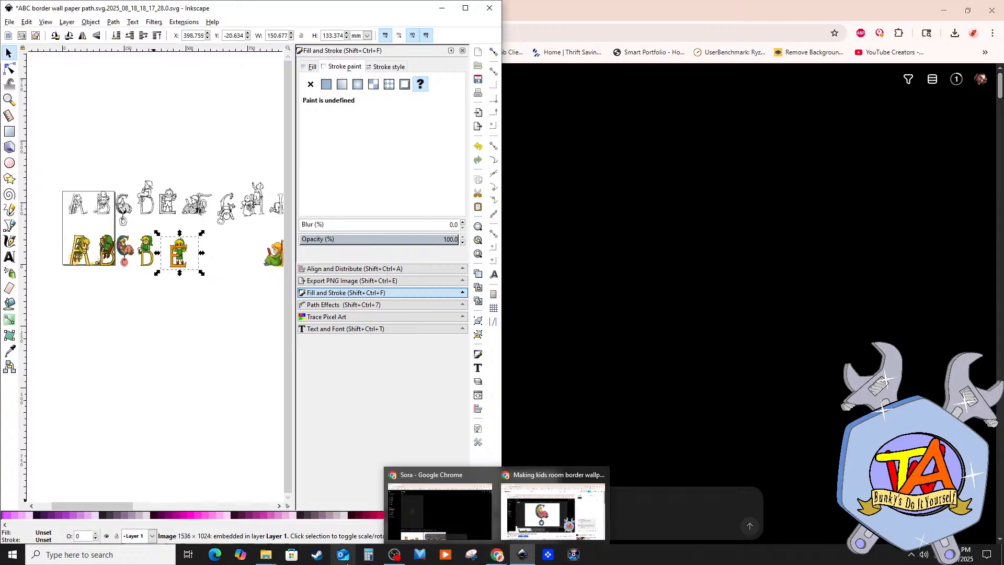
mouse_move(266, 555)
click(245, 530)
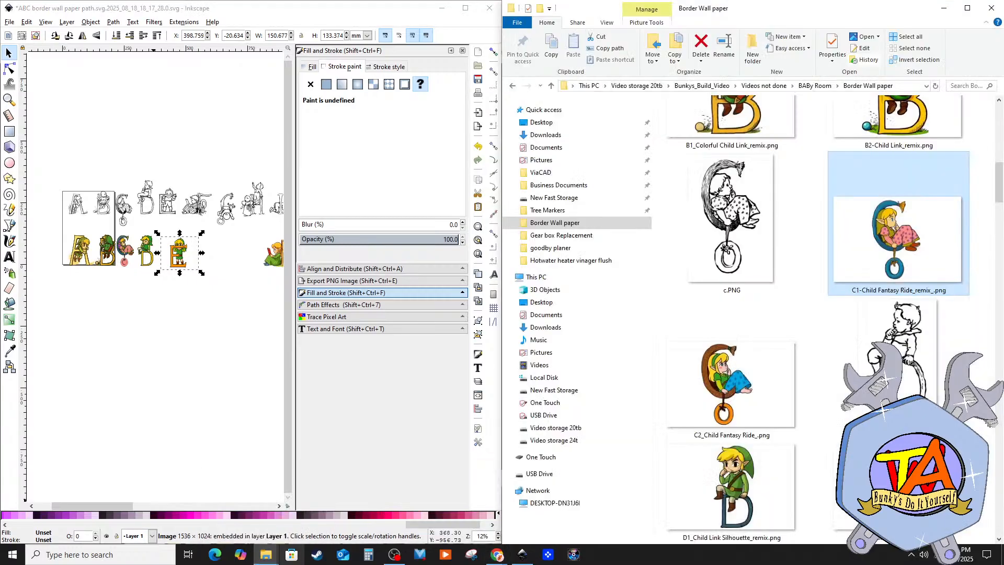
click(301, 525)
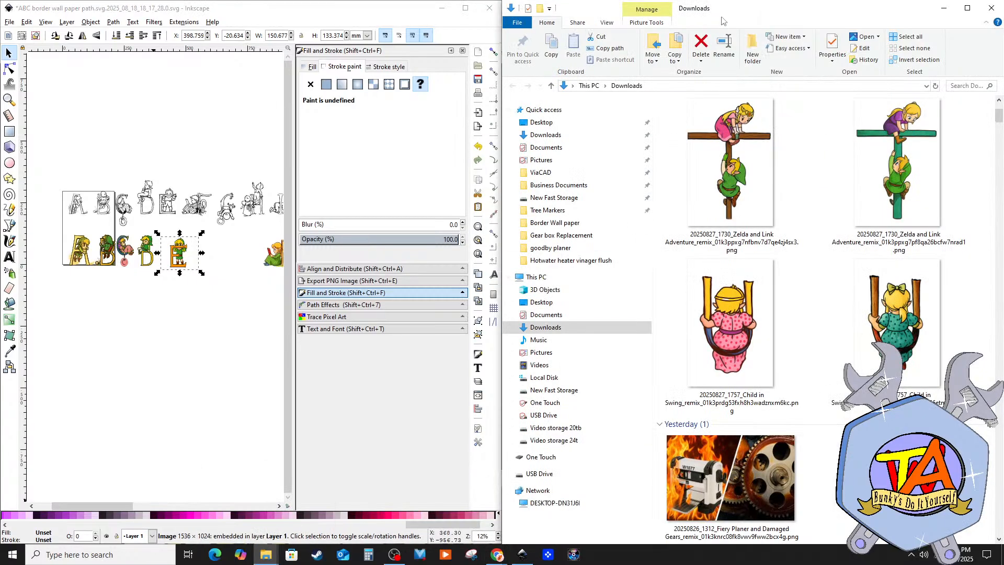
drag(749, 19, 0, 135)
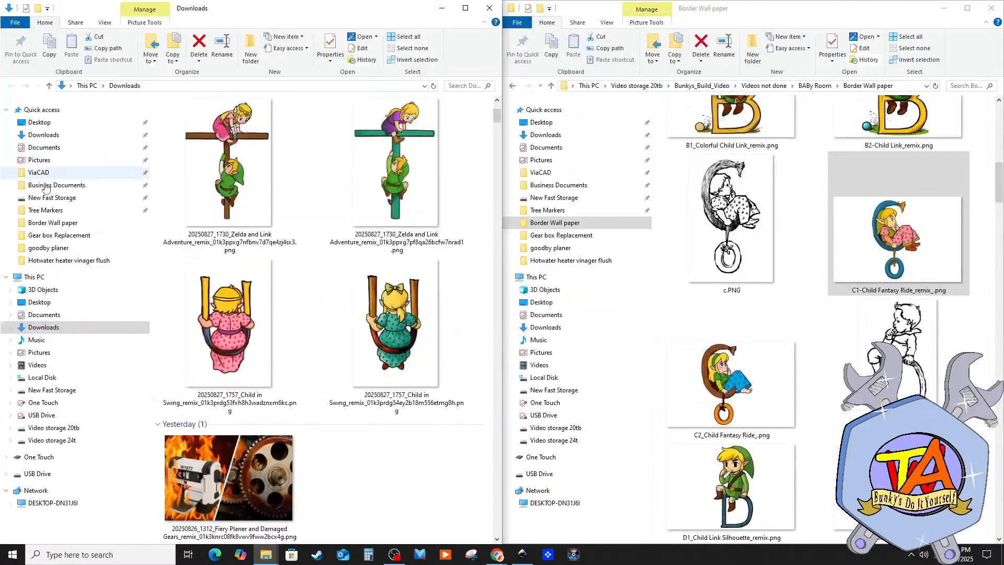
Step: Rename the downloaded letter T image with the brown beams to "T Zelda and link"
click(221, 240)
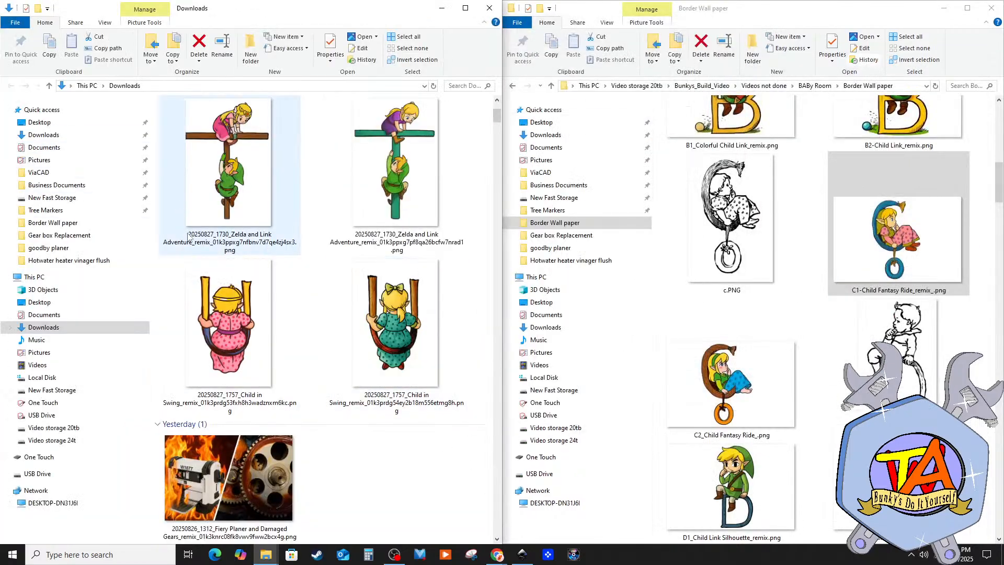
click(230, 244)
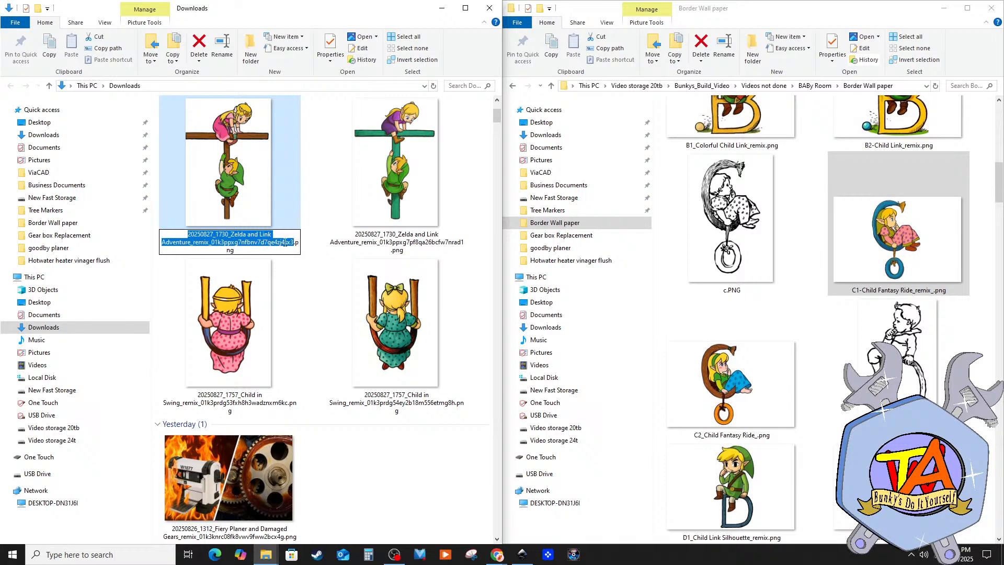
text(Z)
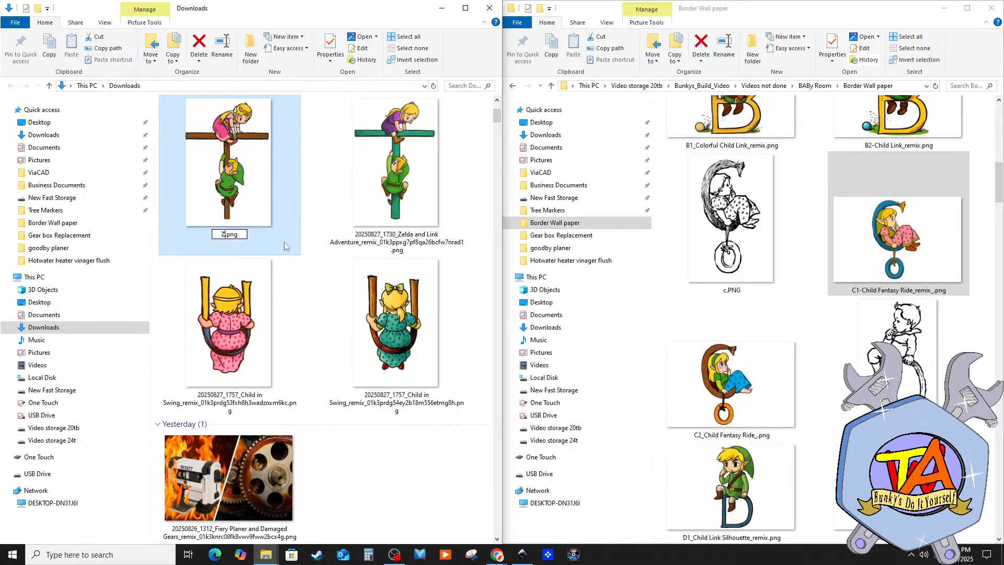
text(elda and link)
key(Home)
text(T)
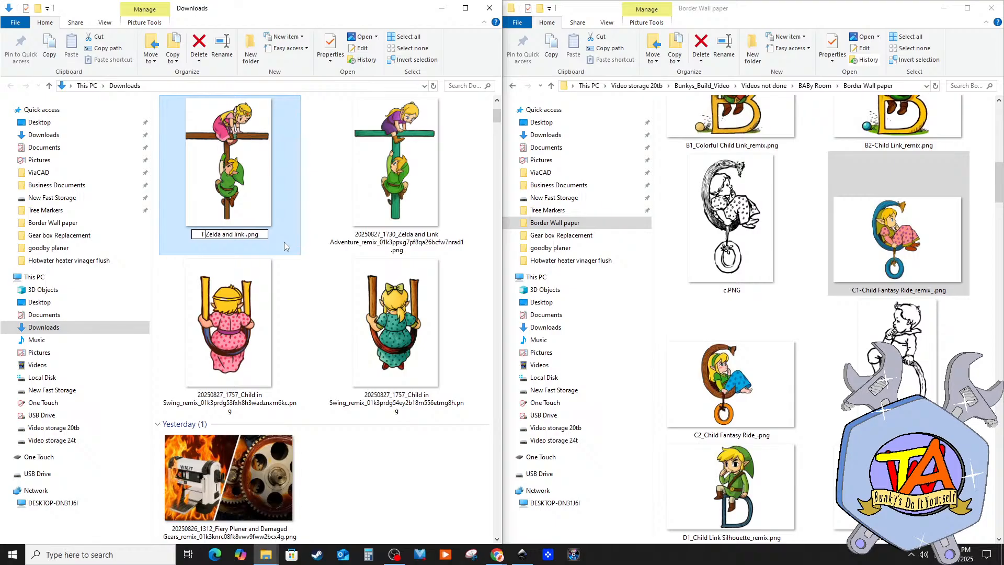
key(Return)
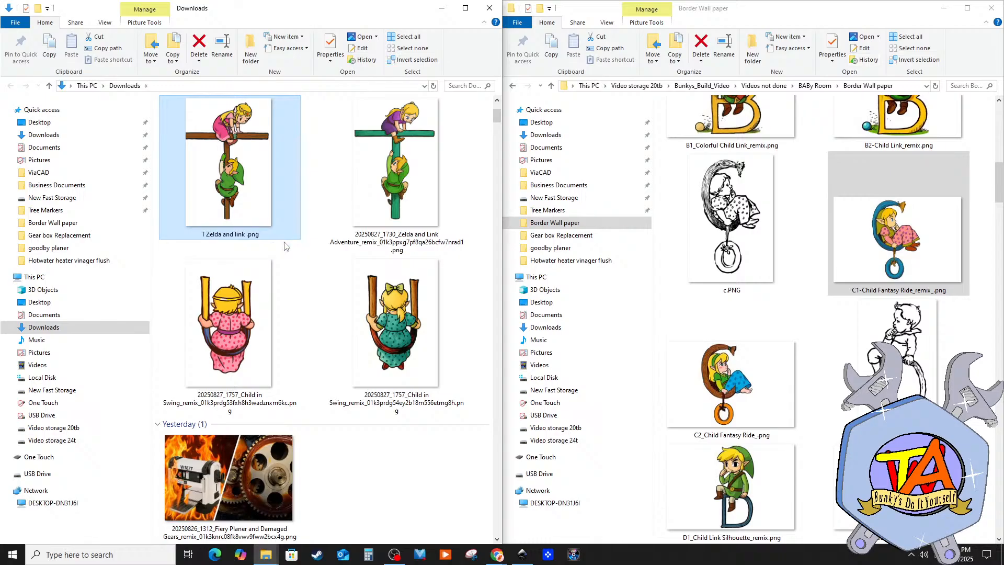
Step: Rename the downloaded letter T image with the teal beams to "T2 zelda and link"
click(379, 251)
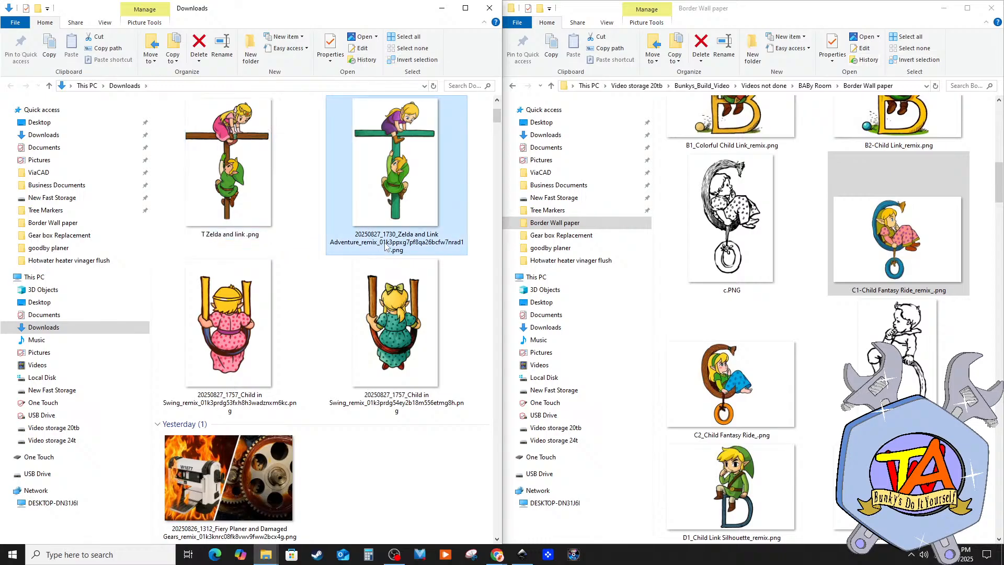
click(386, 243)
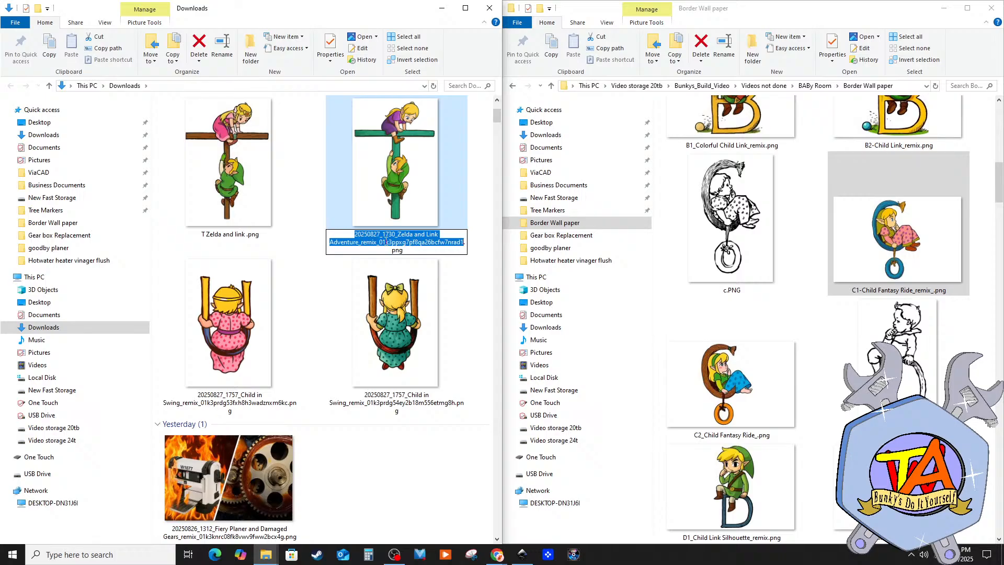
text(T2)
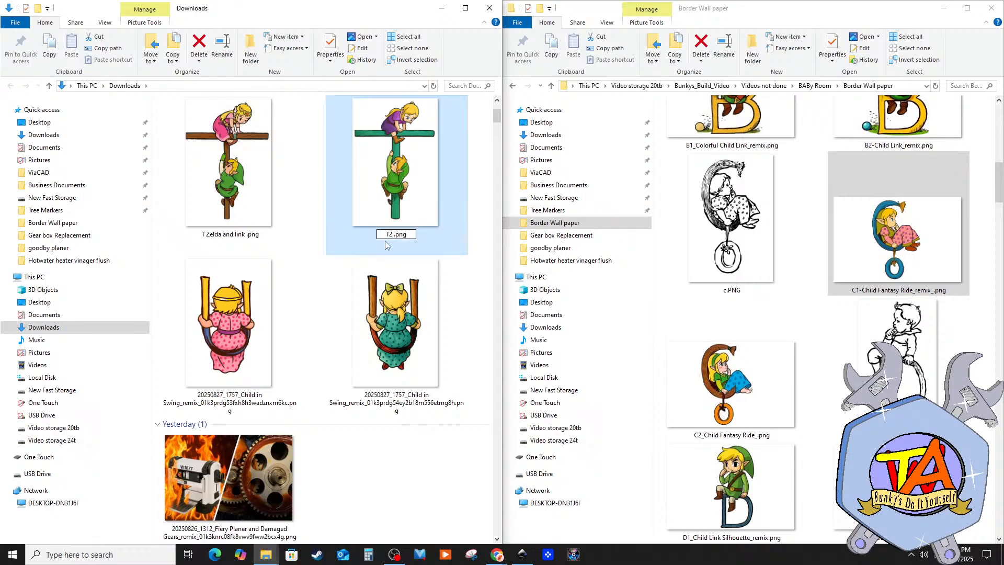
text( zelda and link)
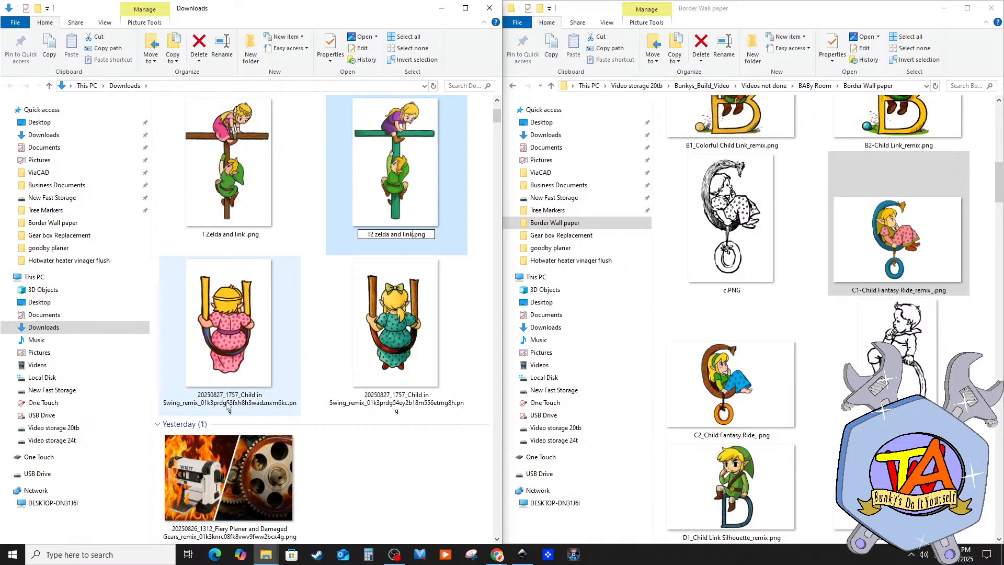
Step: Rename the Child in Swing image with the pink dress to "U1 zelda"
click(227, 406)
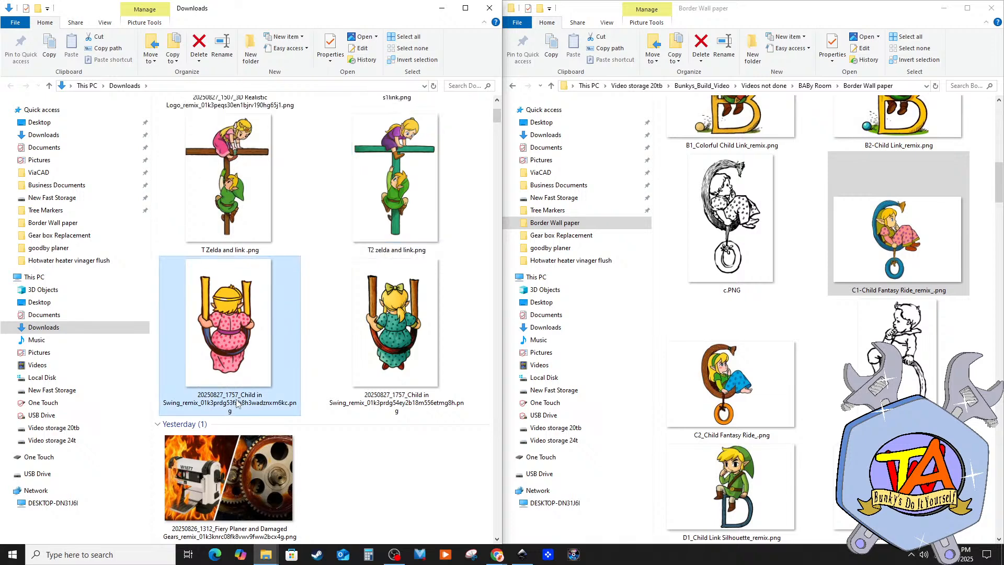
click(236, 402)
text(U)
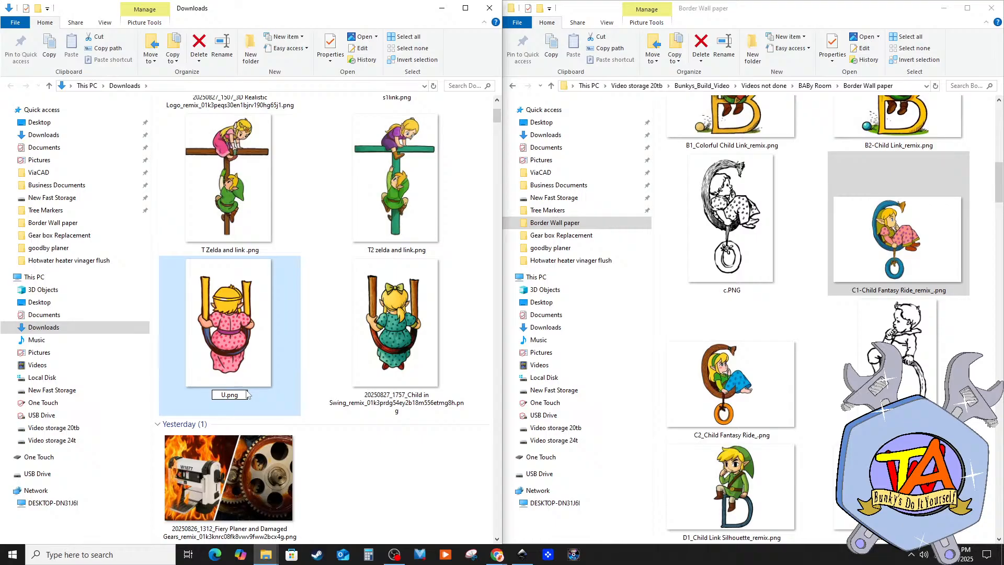
key(BackSpace)
text(1 zelda)
Step: Rename the Child in Swing image with the teal dress to "U2 Zelda"
click(414, 408)
click(415, 400)
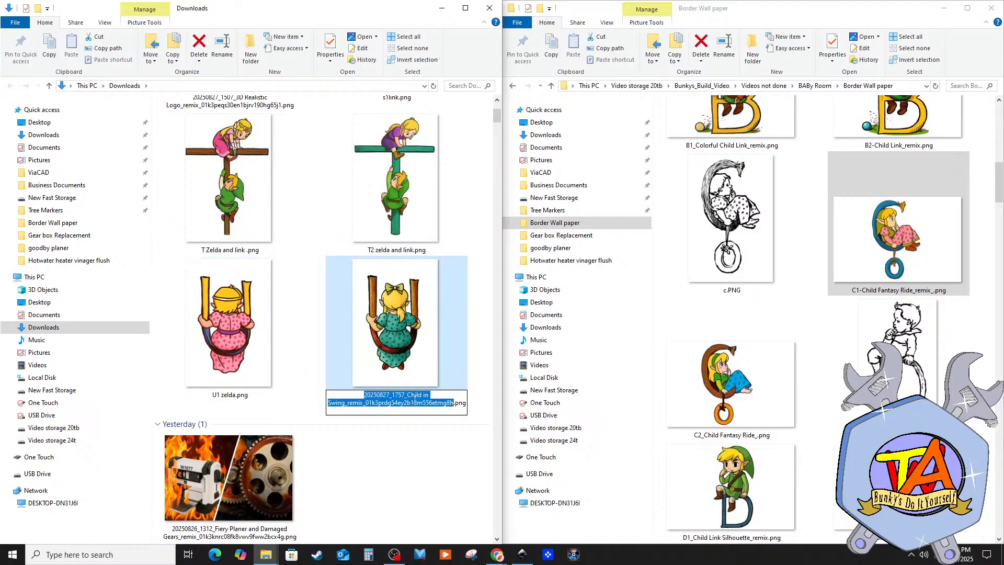
text(U)
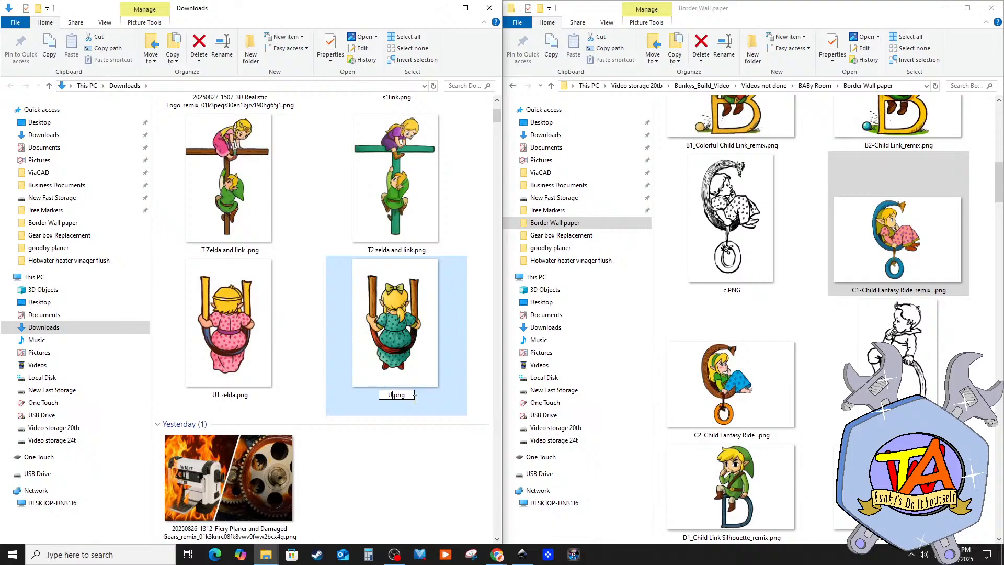
text(2 Zelda)
click(442, 423)
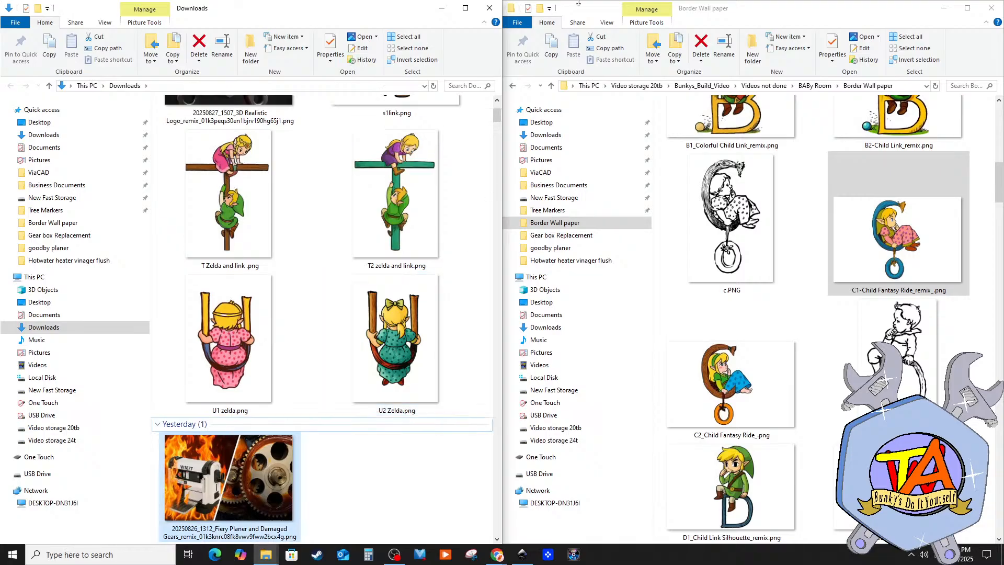
click(485, 215)
Step: Check the Border Wall paper folder for s1link.png and delete the duplicate from Downloads
scroll(485, 183, up, 2)
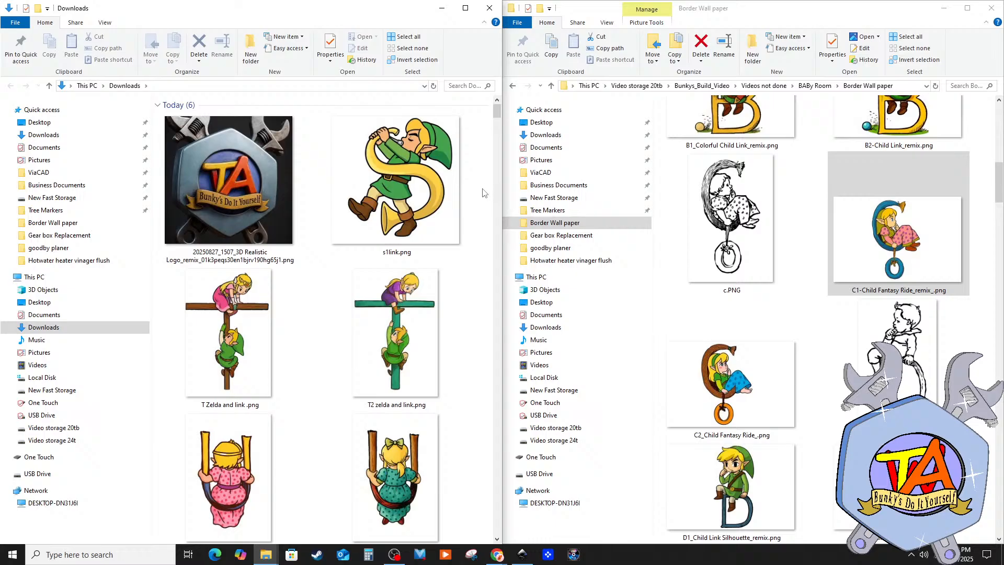
scroll(832, 337, up, 4)
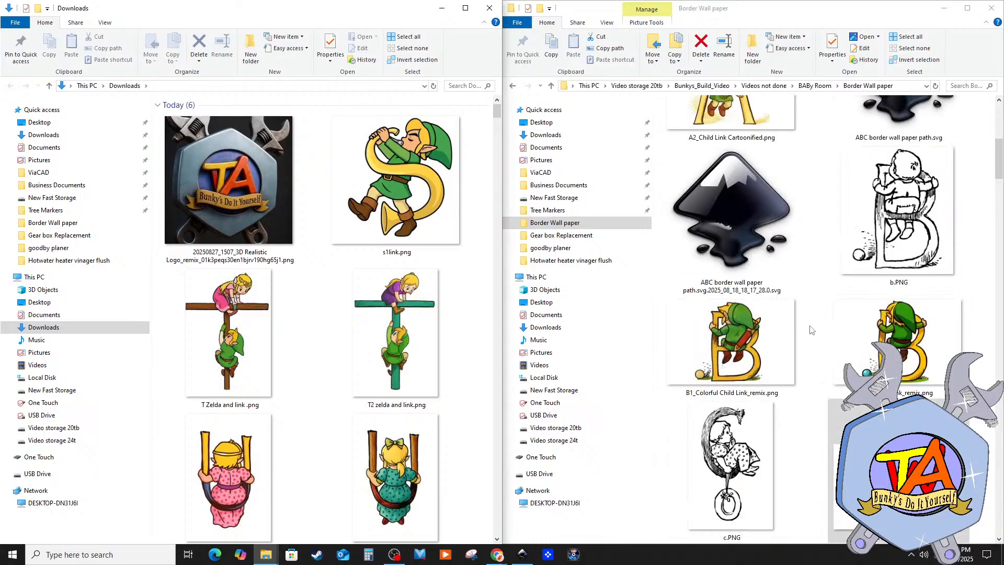
scroll(811, 330, down, 15)
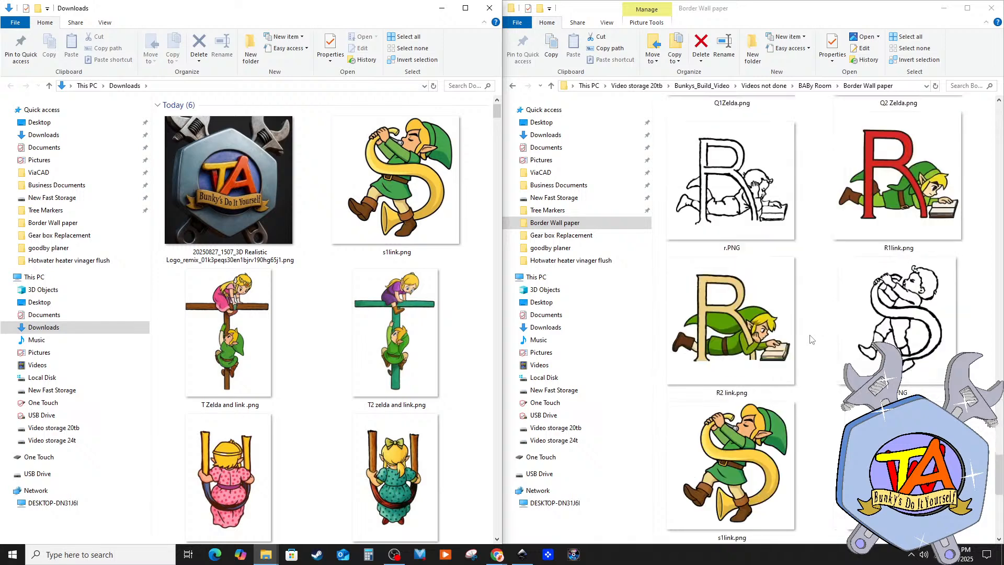
scroll(810, 341, down, 3)
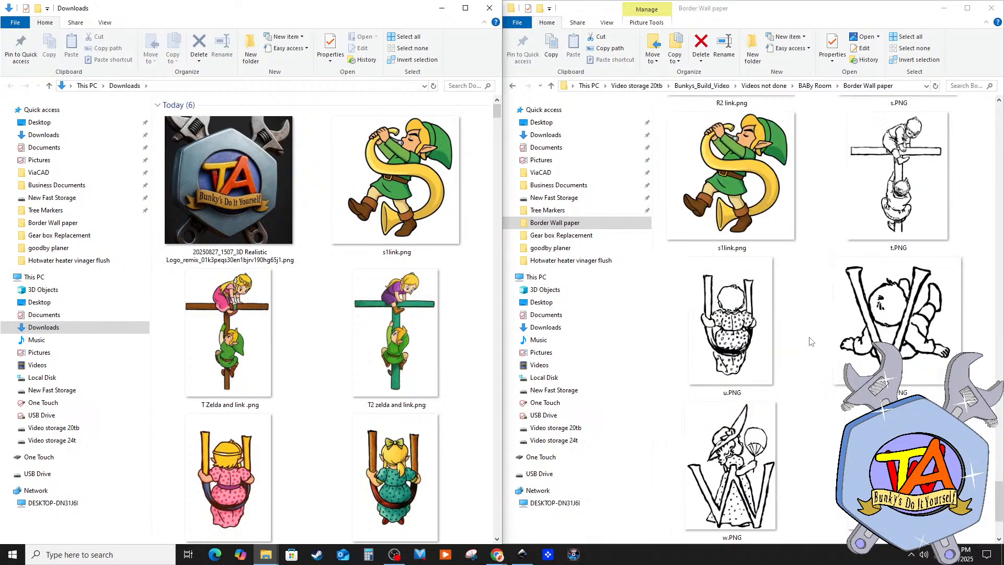
click(381, 217)
key(Delete)
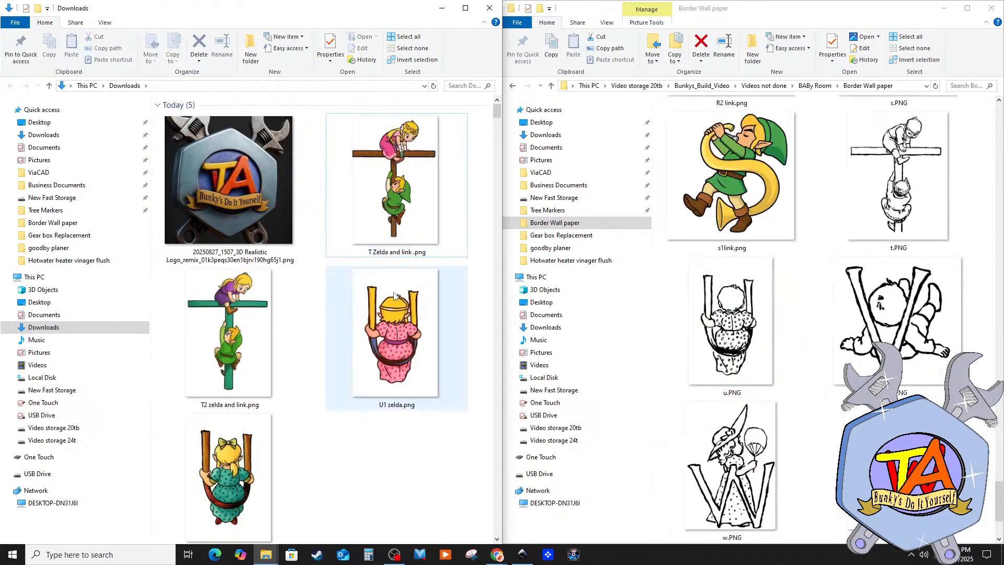
Step: Copy the two letter T and two letter U Zelda images from Downloads into the Border Wall paper folder
click(408, 211)
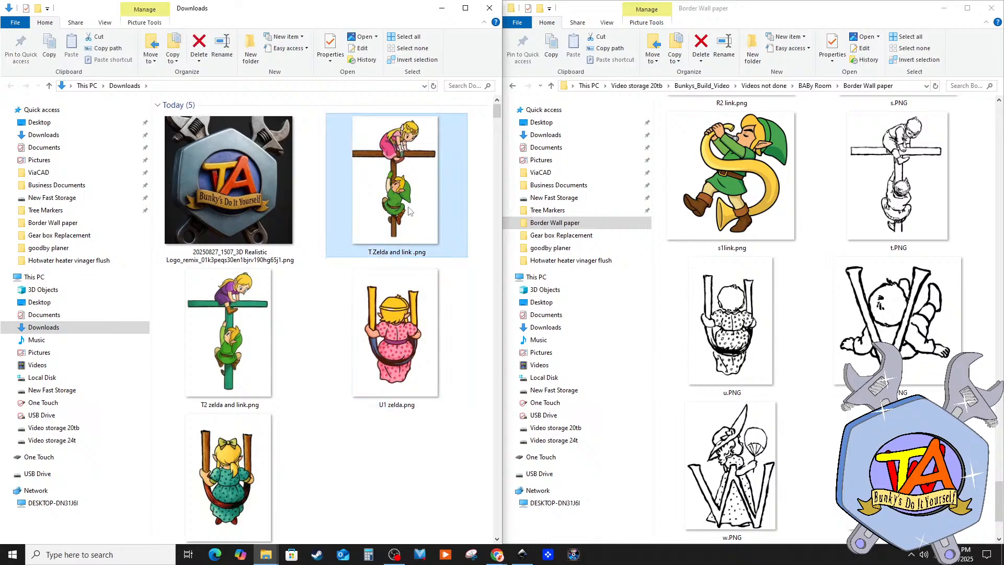
drag(409, 211, 889, 251)
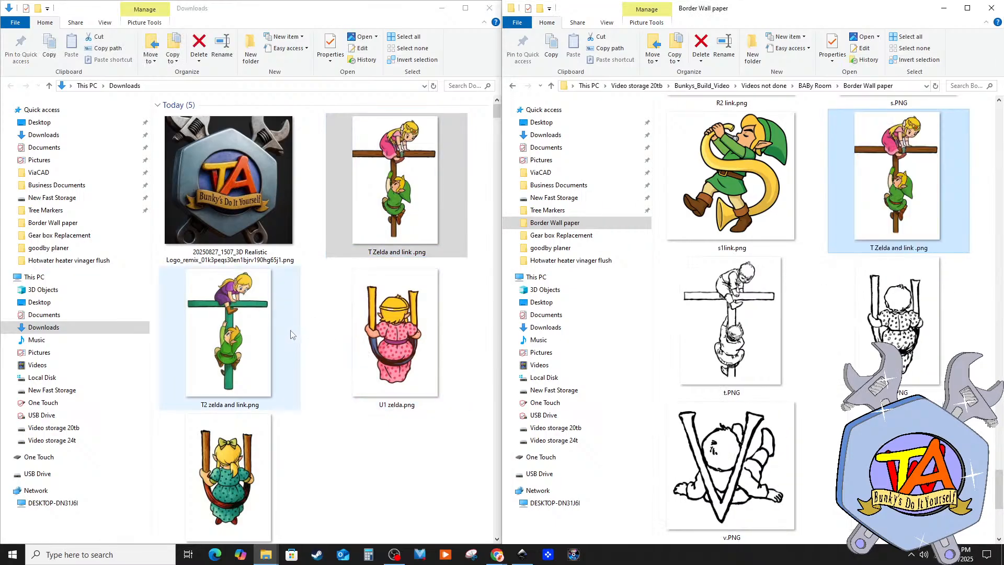
drag(242, 337, 393, 329)
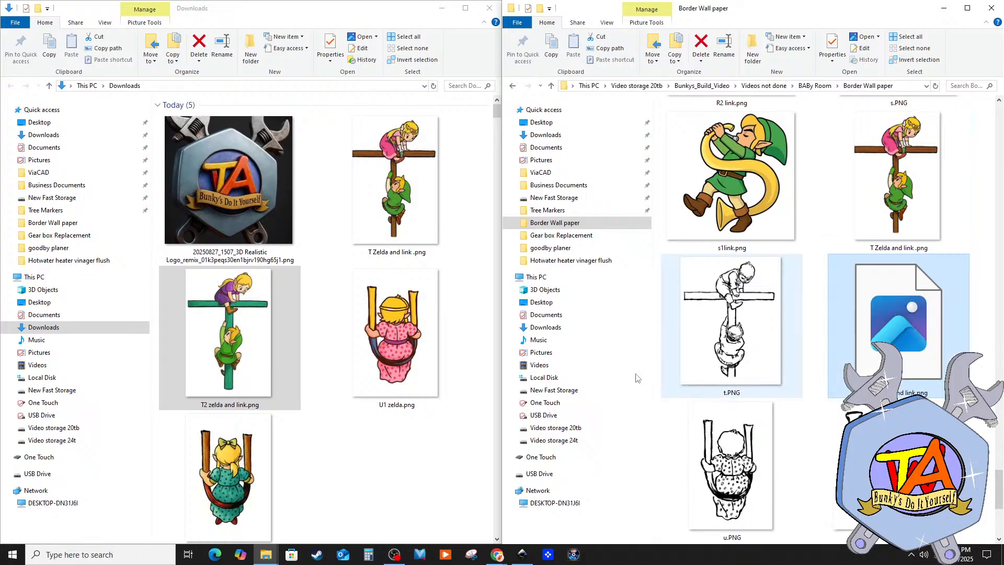
drag(410, 367, 783, 373)
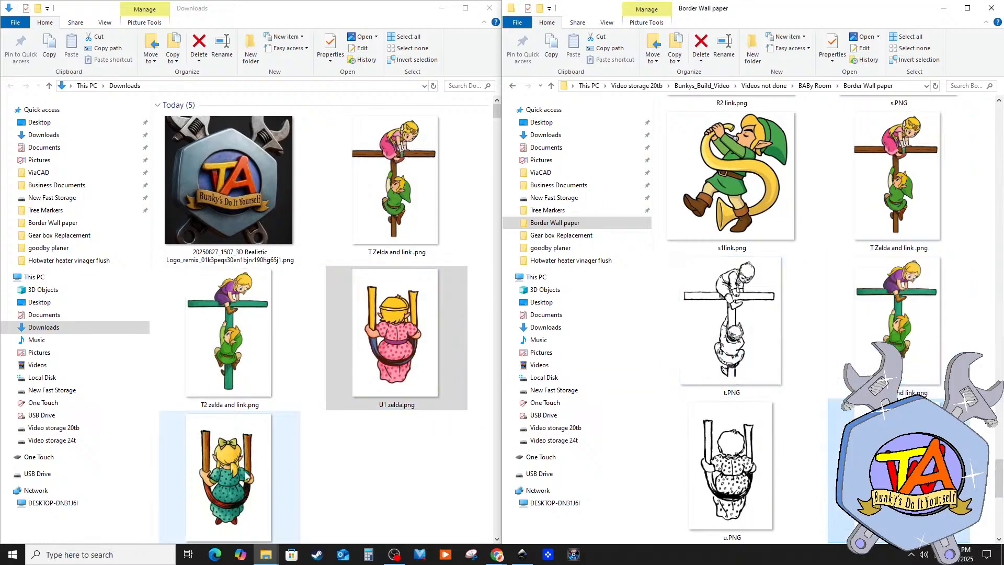
drag(230, 474, 812, 480)
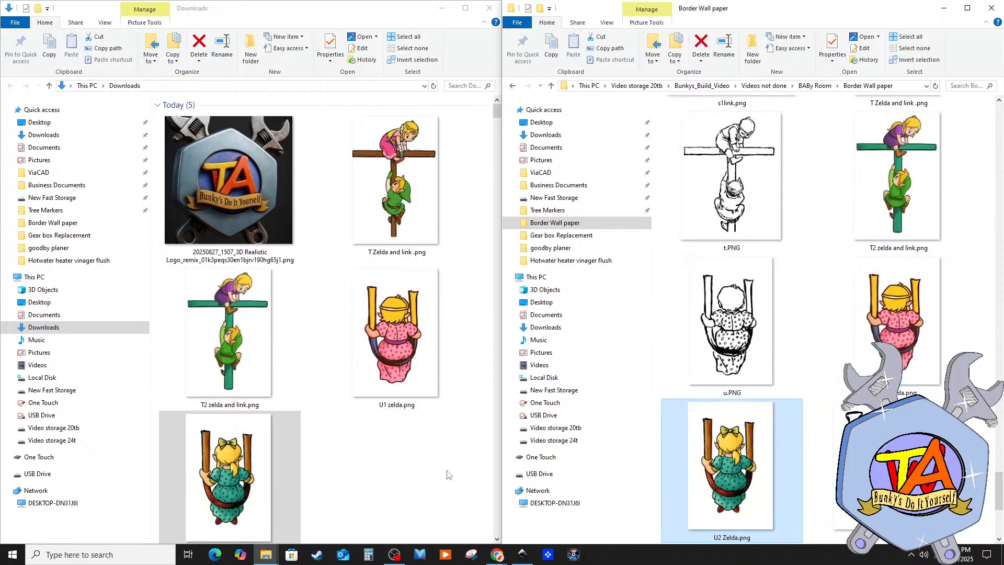
Step: Delete the copied letter T and U images from the Downloads folder
drag(427, 482, 240, 393)
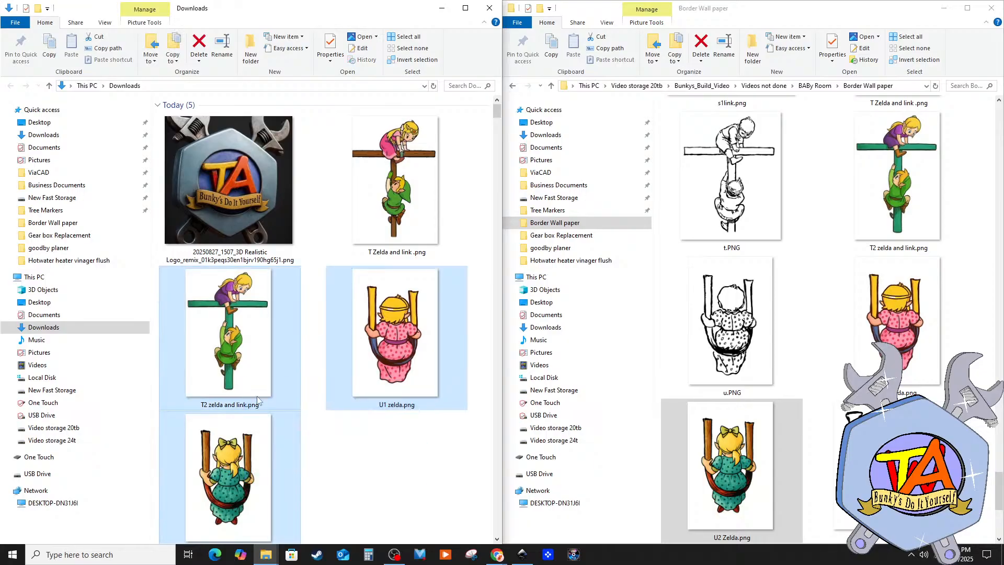
key(Delete)
click(398, 228)
key(Delete)
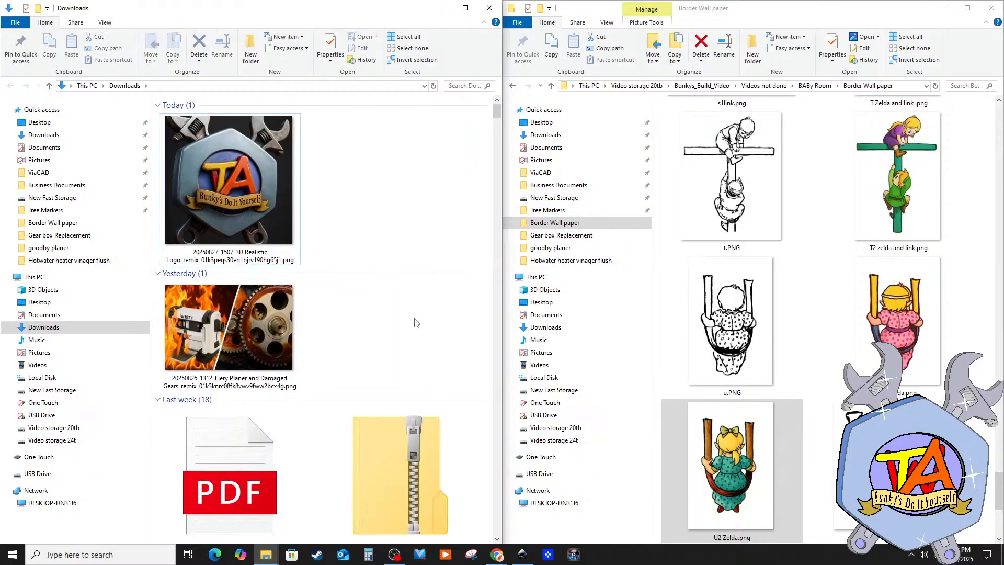
Step: Switch to Inkscape and move the nine coloured images from the F onward together, closer to the coloured E
click(442, 8)
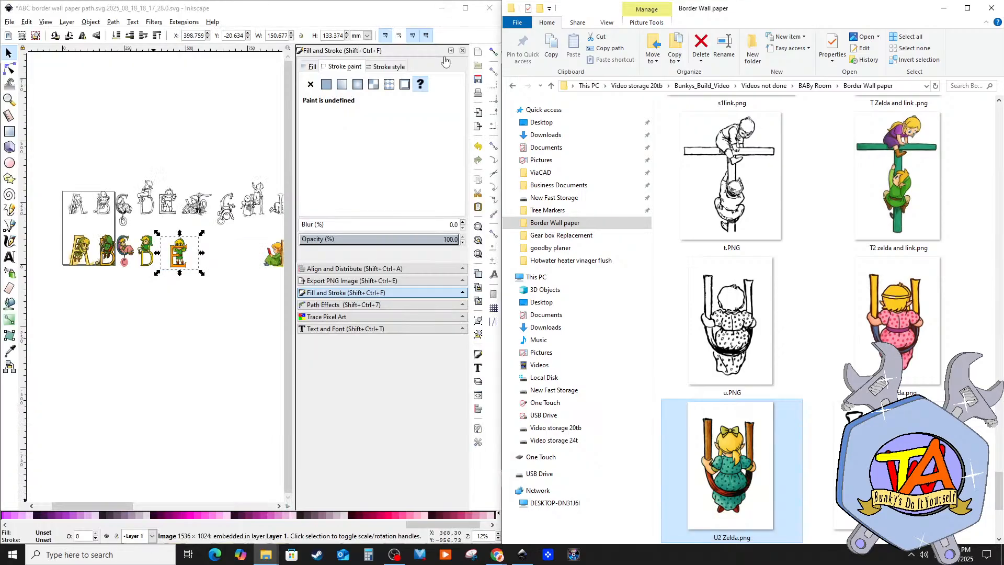
click(212, 333)
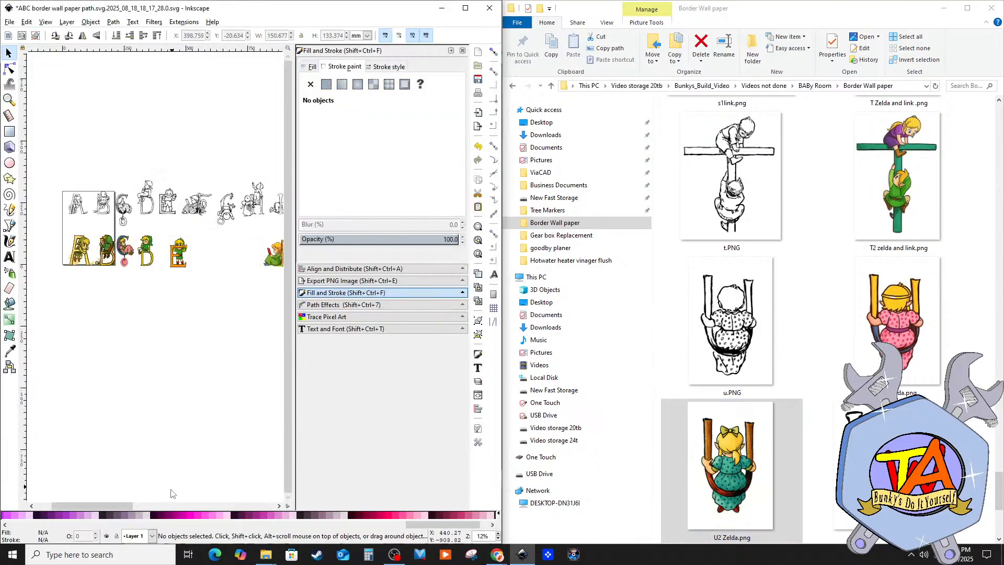
drag(121, 507, 142, 507)
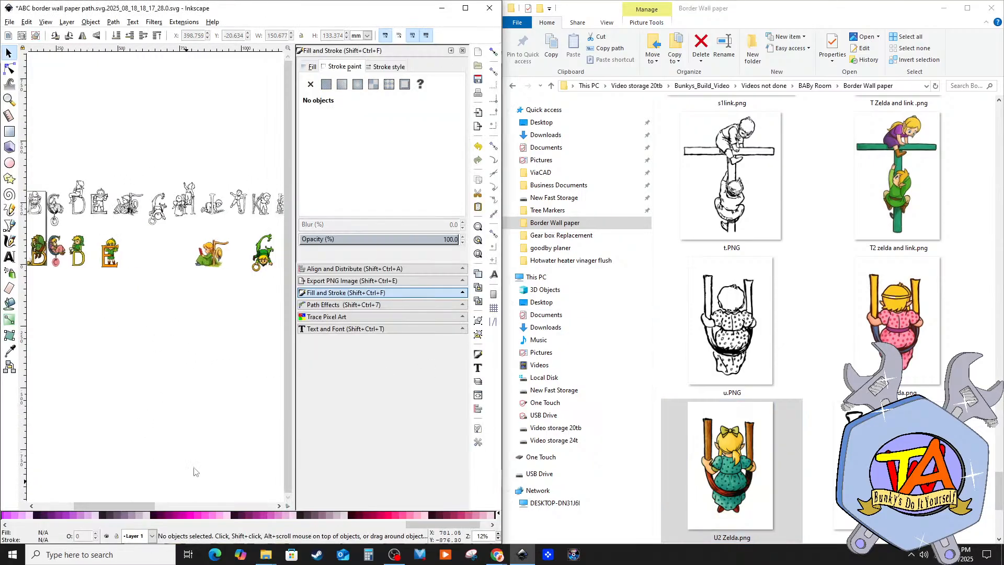
scroll(88, 309, up, 1)
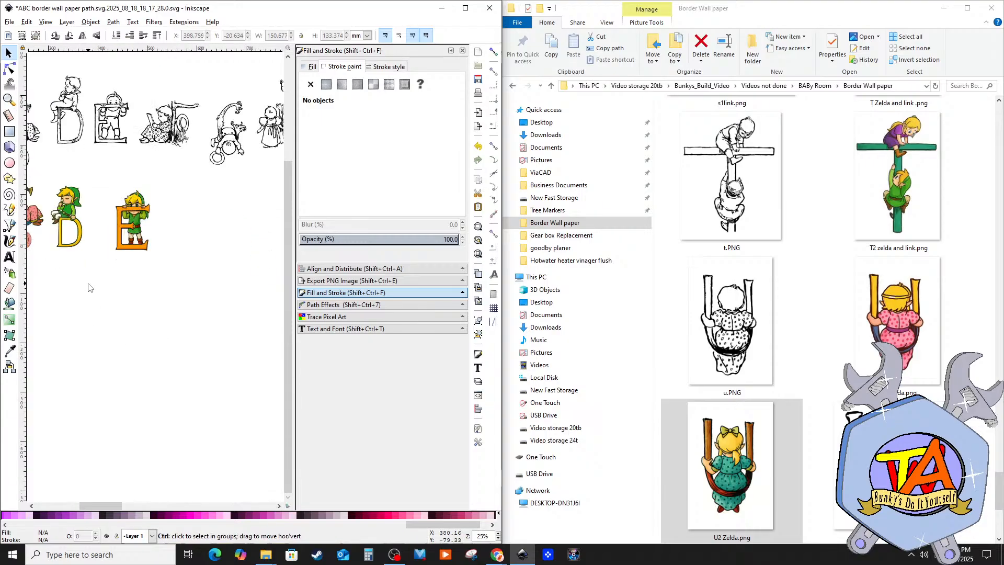
scroll(93, 286, up, 2)
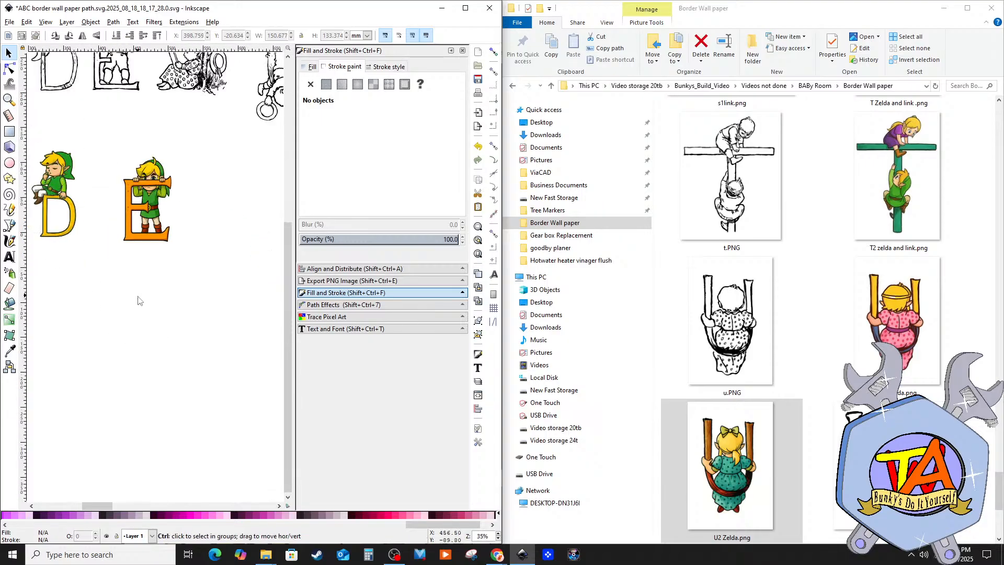
scroll(133, 303, down, 3)
scroll(132, 310, down, 1)
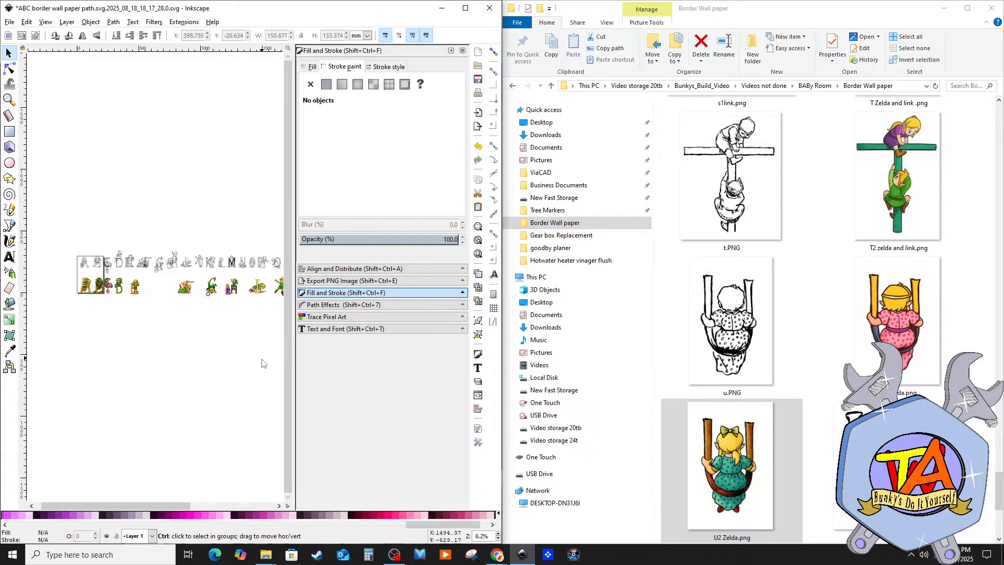
scroll(251, 362, down, 1)
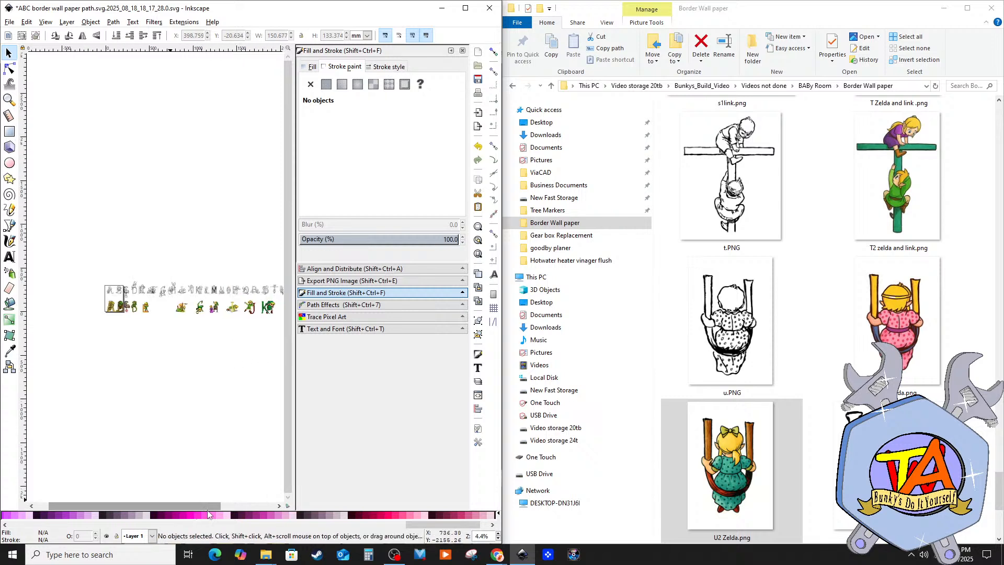
drag(208, 507, 262, 506)
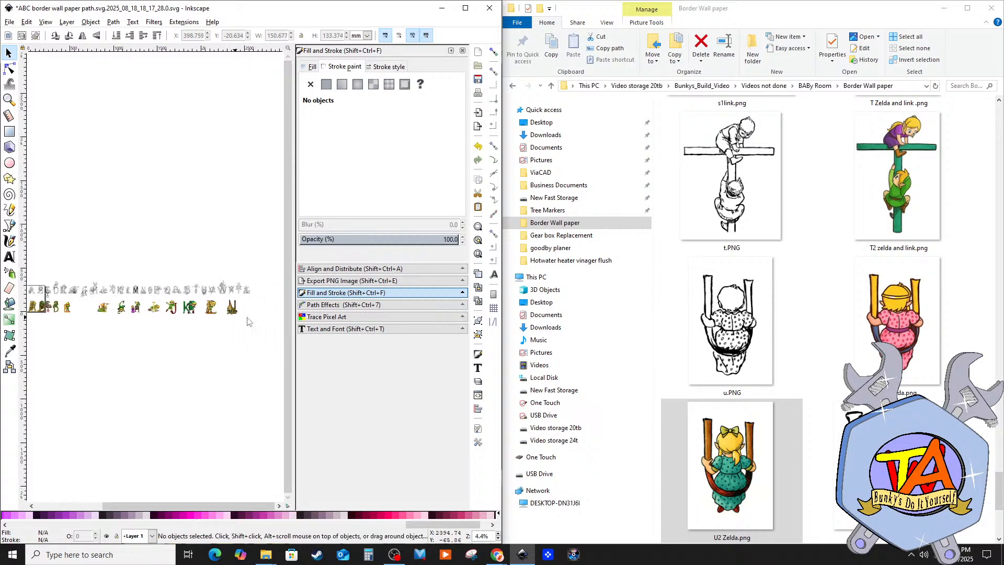
drag(256, 302, 101, 333)
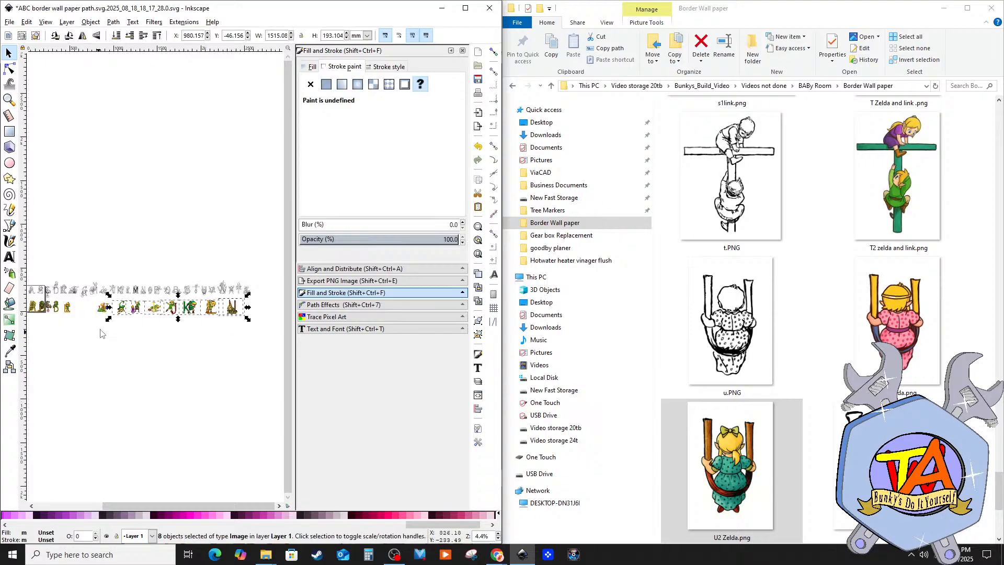
click(215, 348)
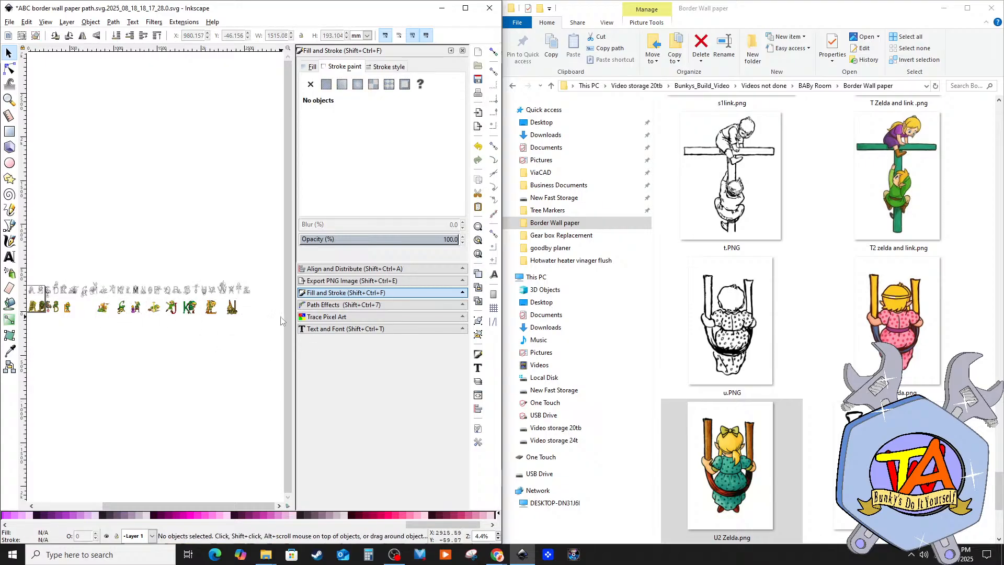
drag(254, 347, 82, 314)
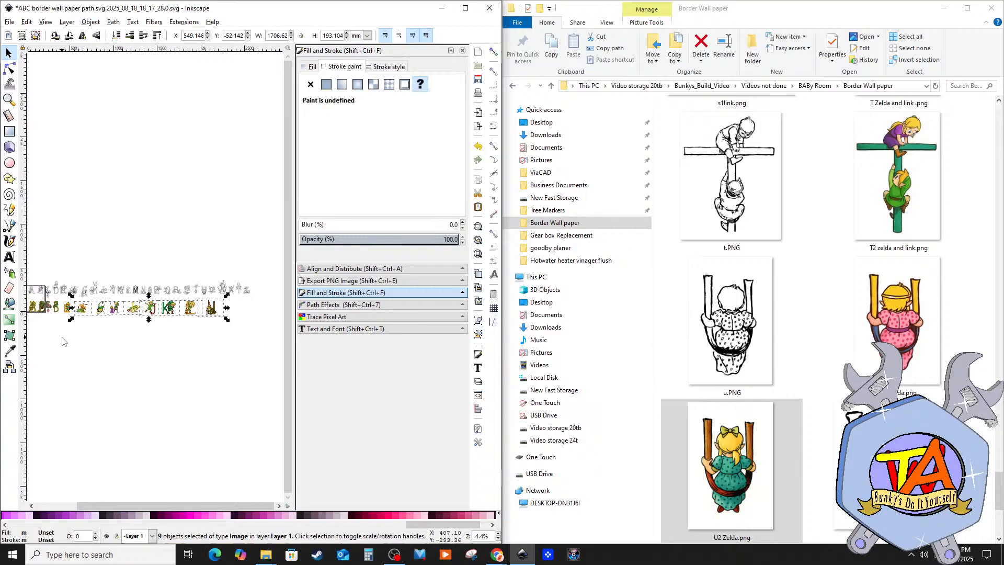
Step: Trace the coloured letter E image into a group of paths with Trace Bitmap, using multiple-scan Colors mode and 15 scans
drag(138, 504, 95, 498)
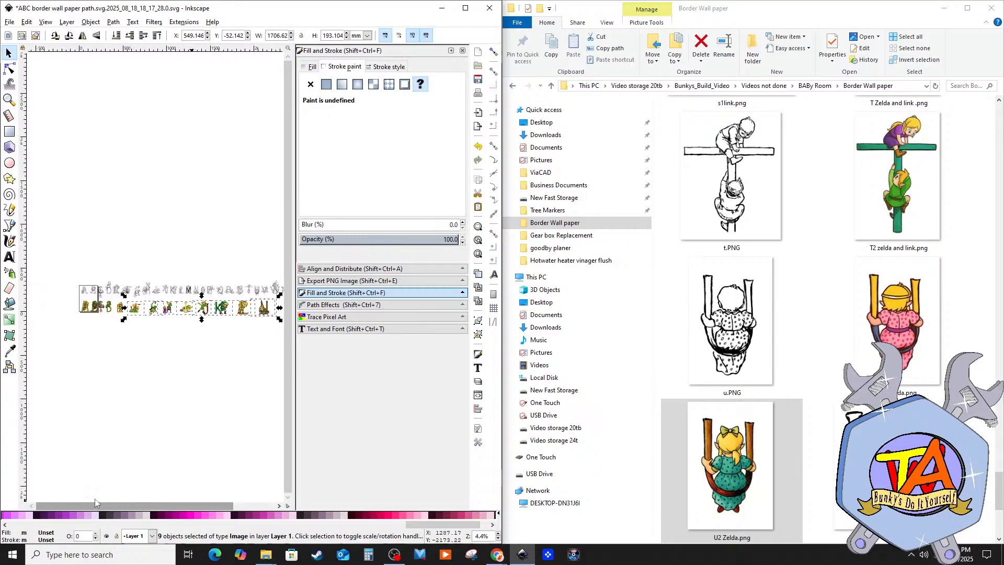
ctrl+scroll(105, 308, up, 4)
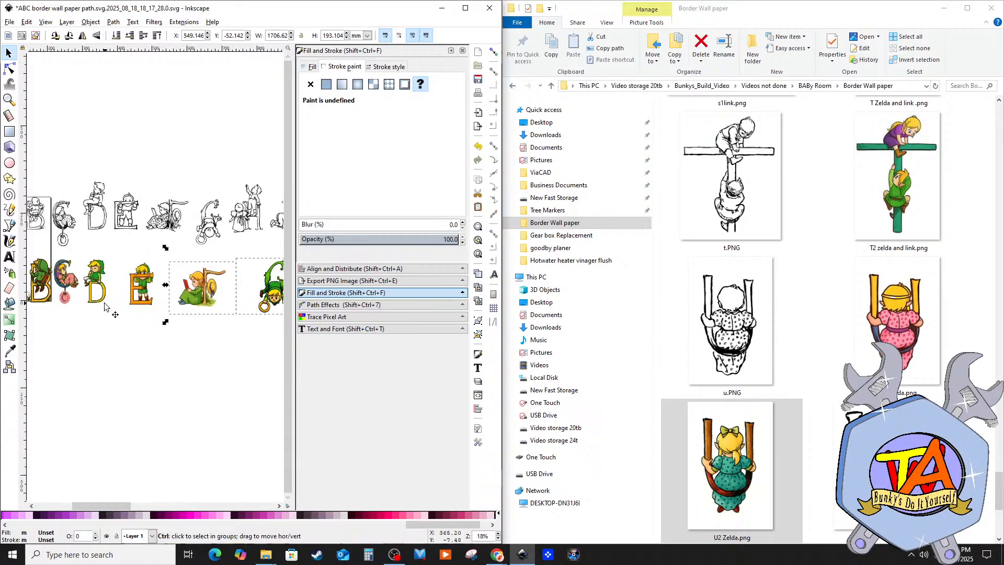
ctrl+scroll(105, 307, up, 1)
ctrl+scroll(104, 307, up, 2)
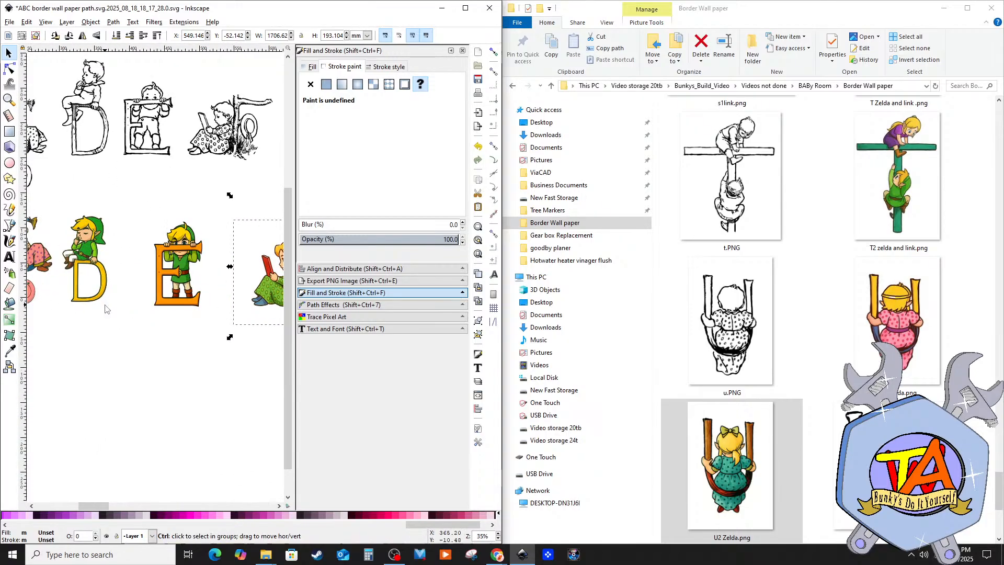
ctrl+scroll(144, 325, down, 2)
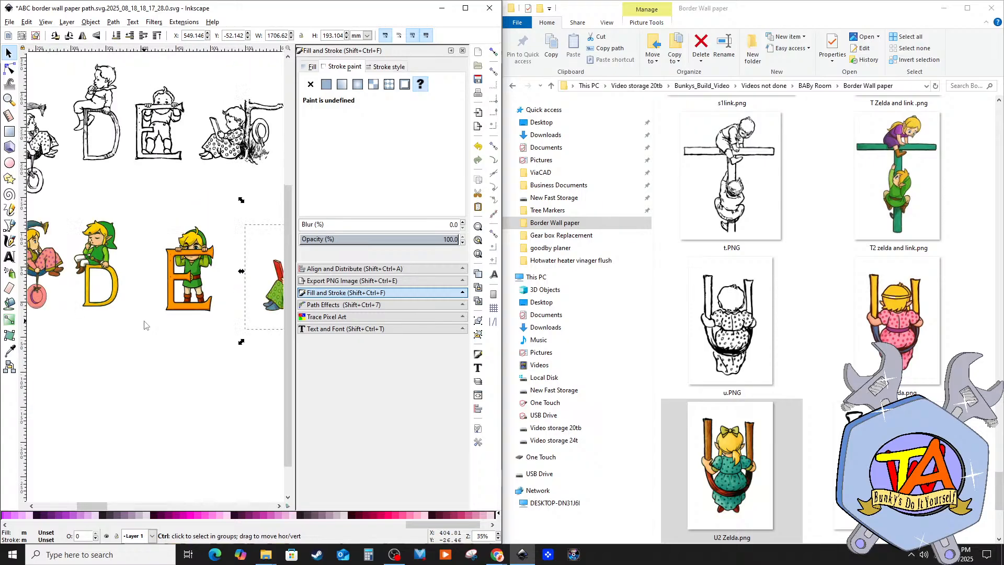
click(177, 280)
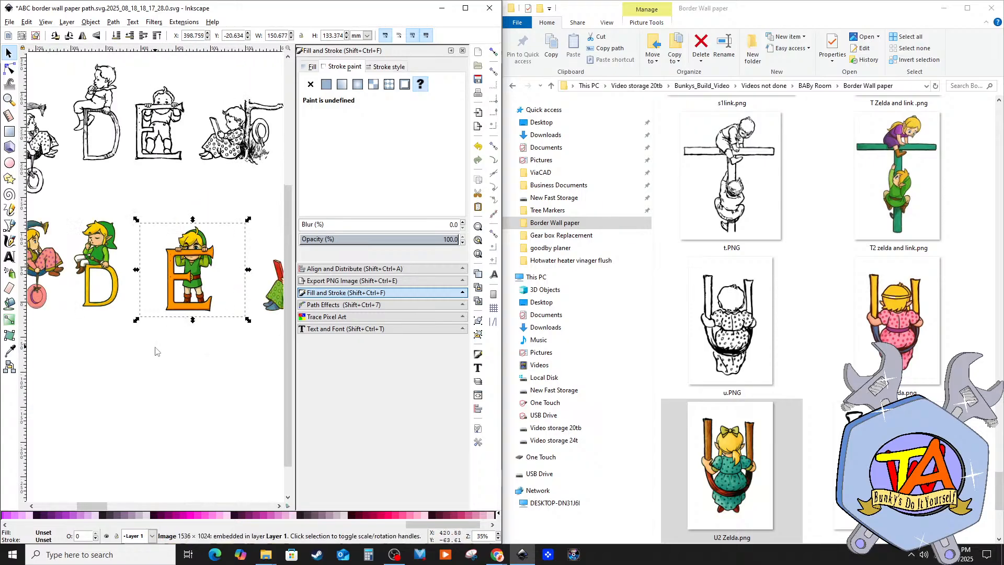
click(90, 22)
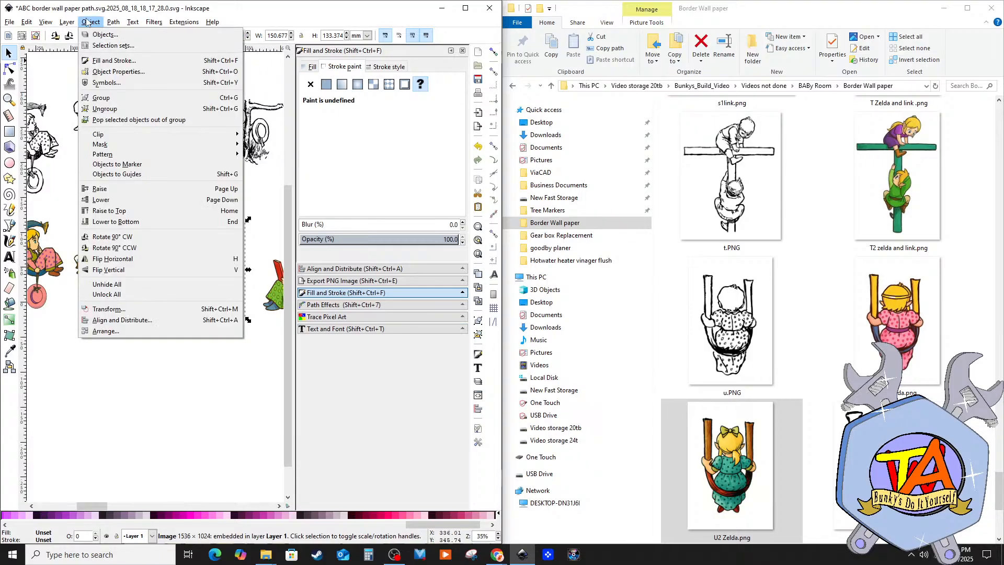
mouse_move(114, 22)
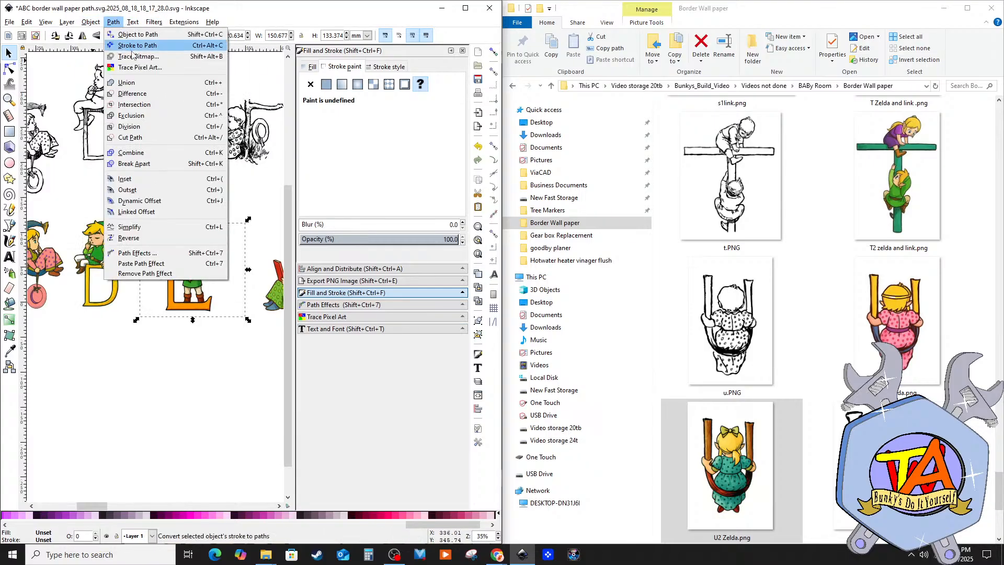
click(132, 57)
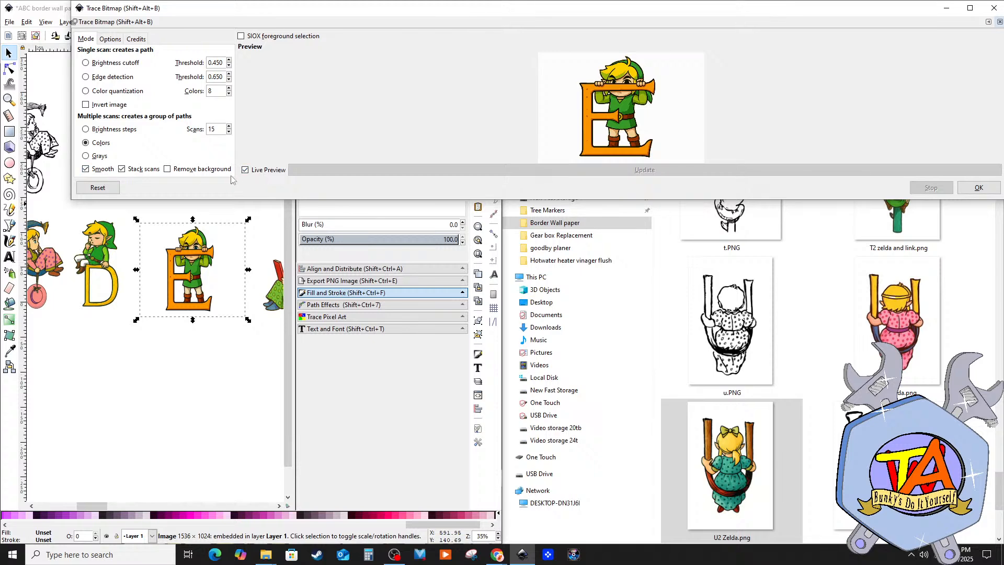
click(978, 187)
click(987, 11)
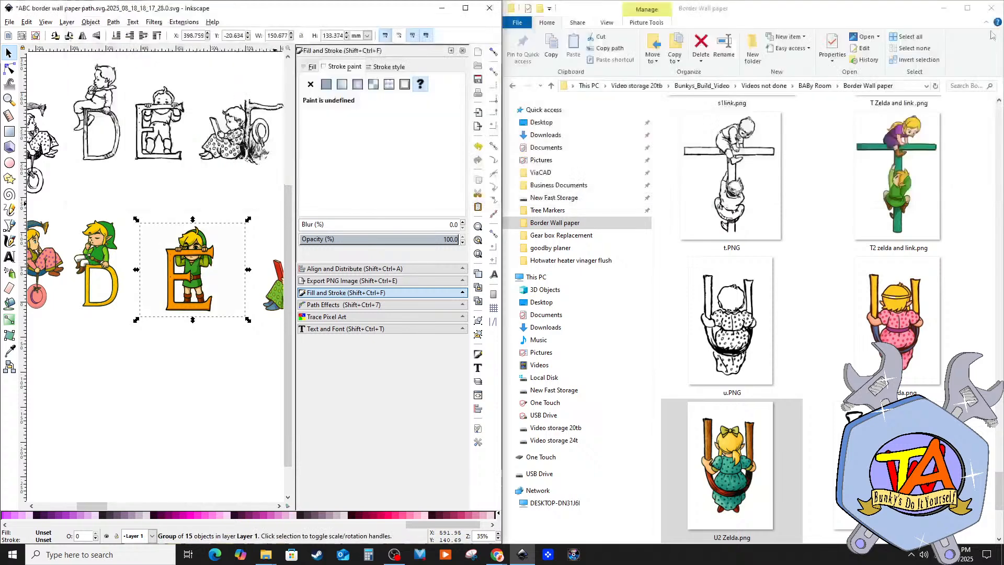
Step: Move the traced letter E group below its source bitmap and delete the original coloured E image
click(226, 389)
drag(176, 283, 162, 369)
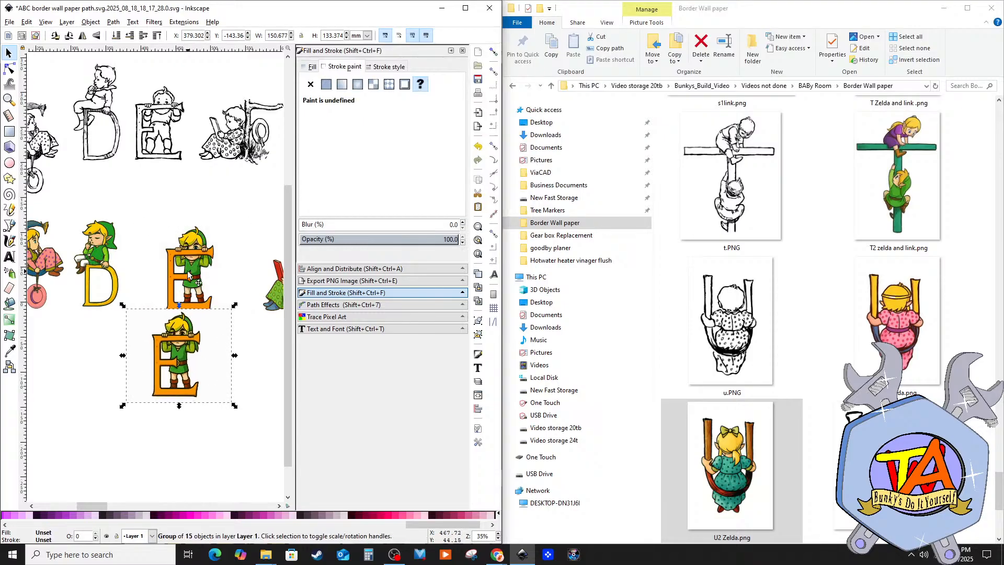
click(188, 271)
key(Delete)
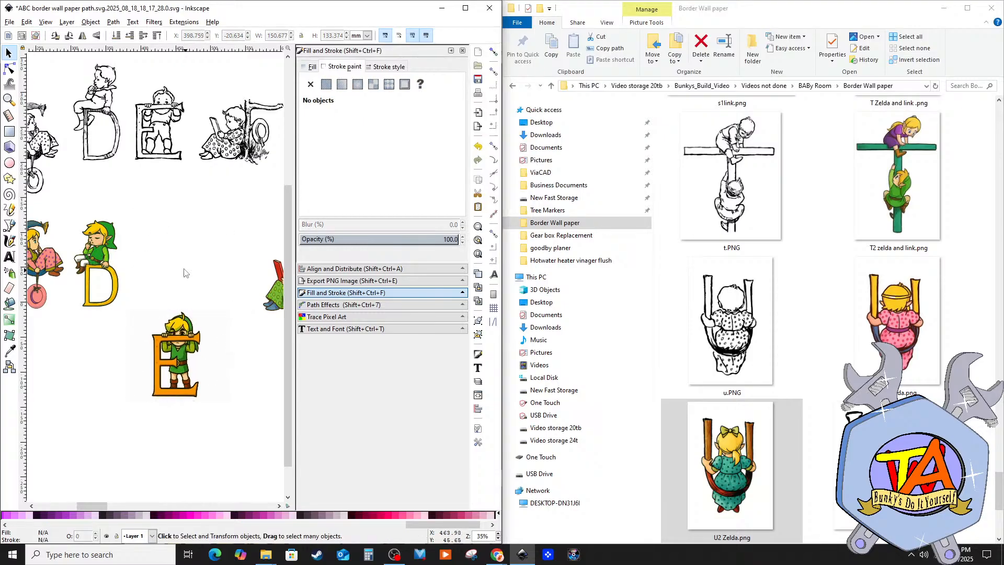
Step: Ungroup the traced letter E and delete its pale background path
right_click(174, 351)
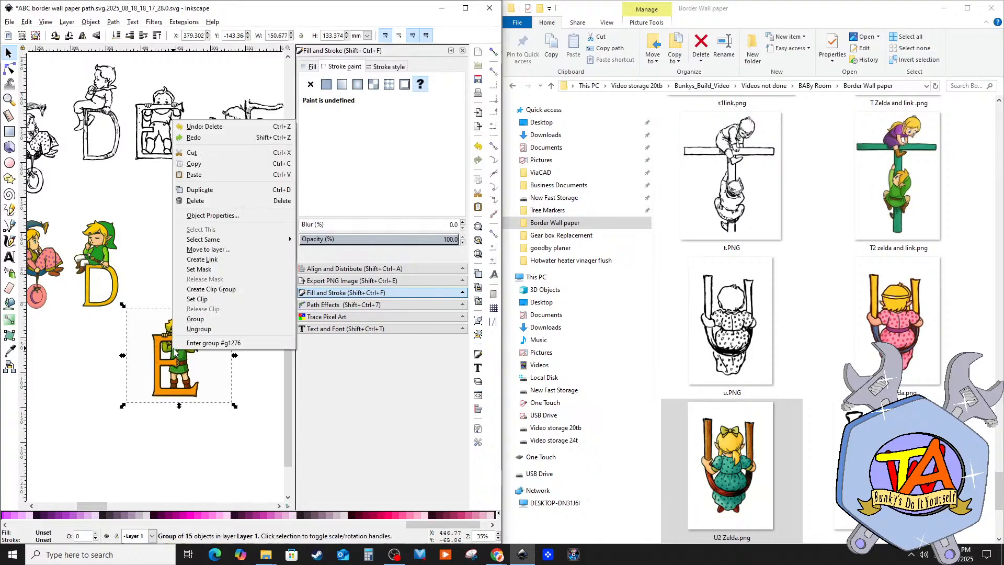
click(200, 329)
click(262, 359)
click(210, 346)
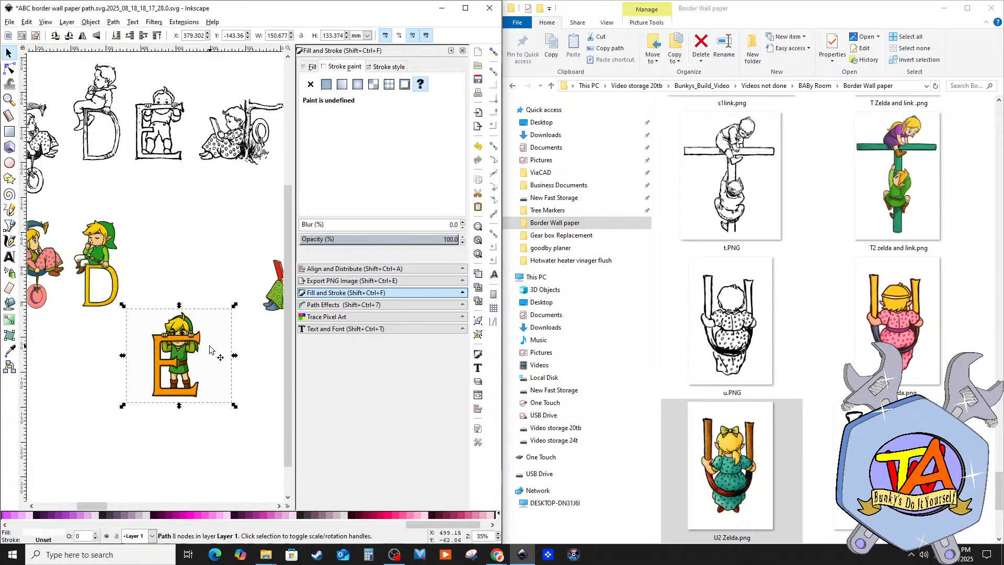
key(Delete)
Step: Select all remaining paths of the traced letter E and group them
drag(228, 290, 99, 429)
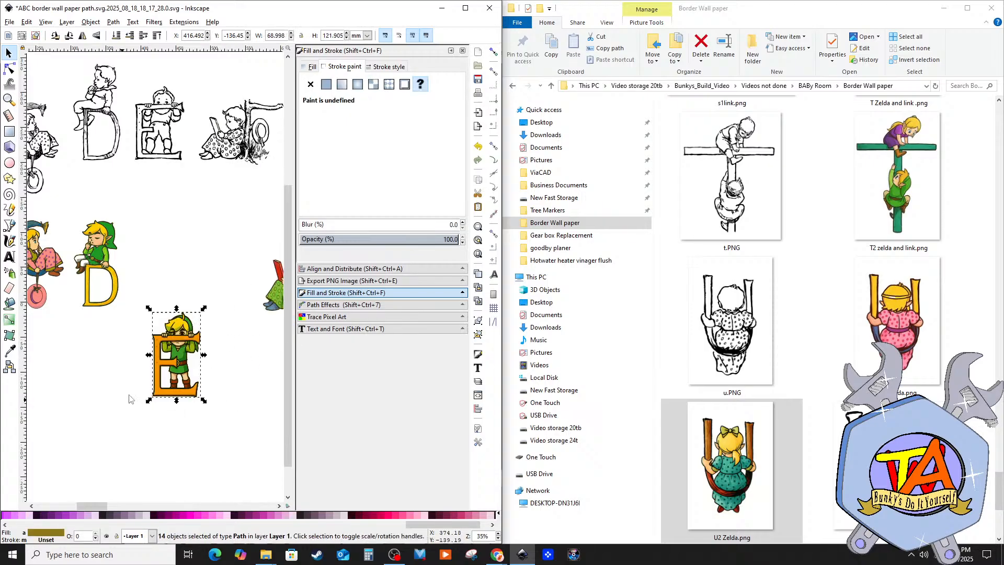
right_click(187, 367)
click(208, 331)
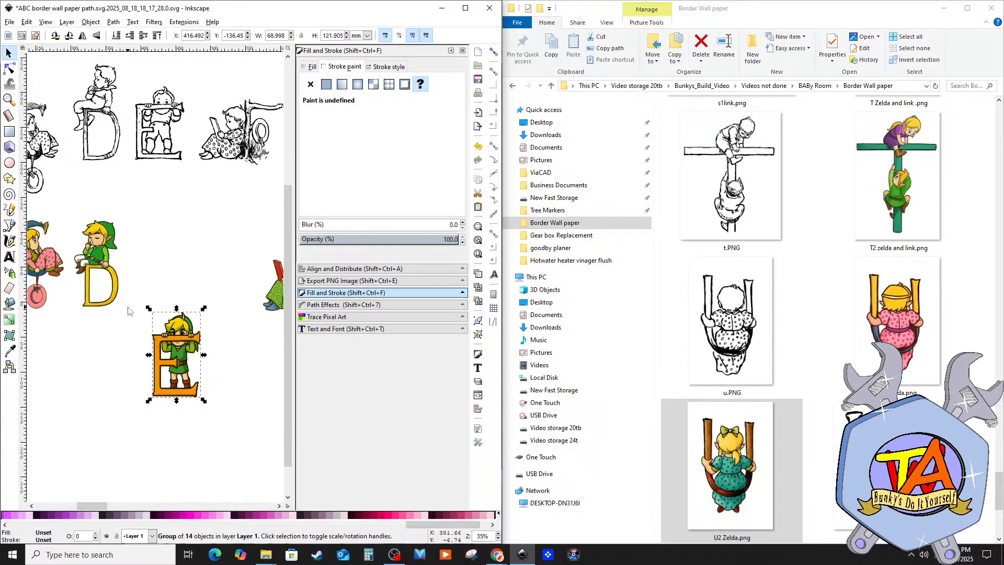
Step: Nudge the coloured D slightly and place the grouped letter E beside it in the coloured row
click(100, 254)
mouse_move(102, 261)
mouse_down()
mouse_move(170, 261)
mouse_move(100, 263)
mouse_up()
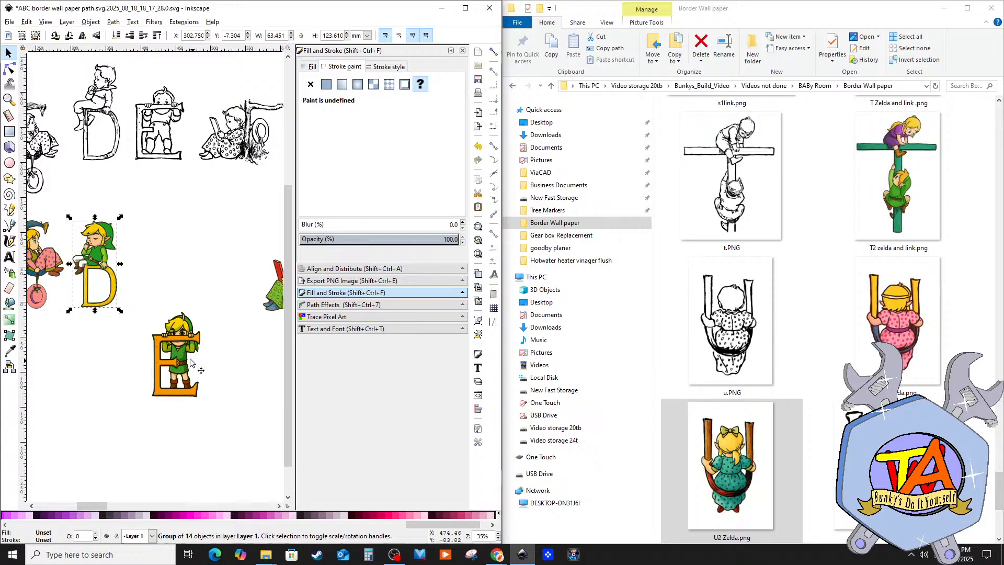
drag(188, 360, 169, 261)
click(219, 411)
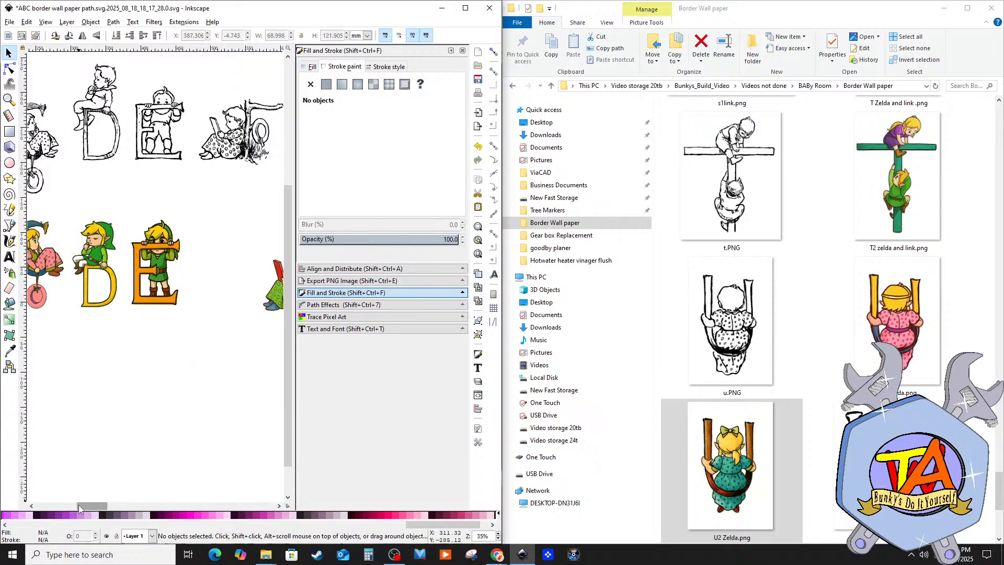
Step: Move the coloured F image closer to the E and trace it with Trace Bitmap in multiple-scan Colors mode with 15 scans
drag(88, 509, 100, 505)
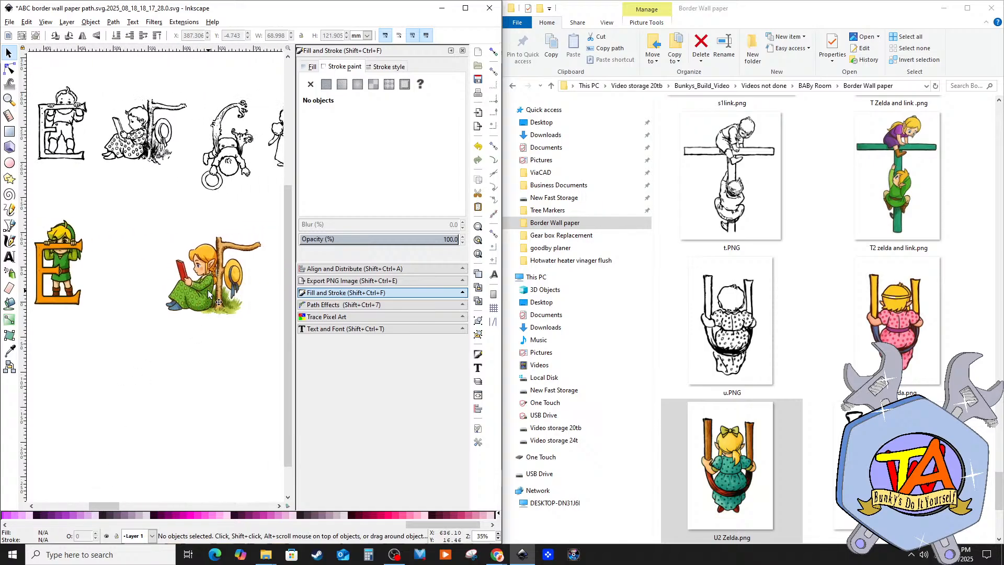
drag(207, 289, 166, 296)
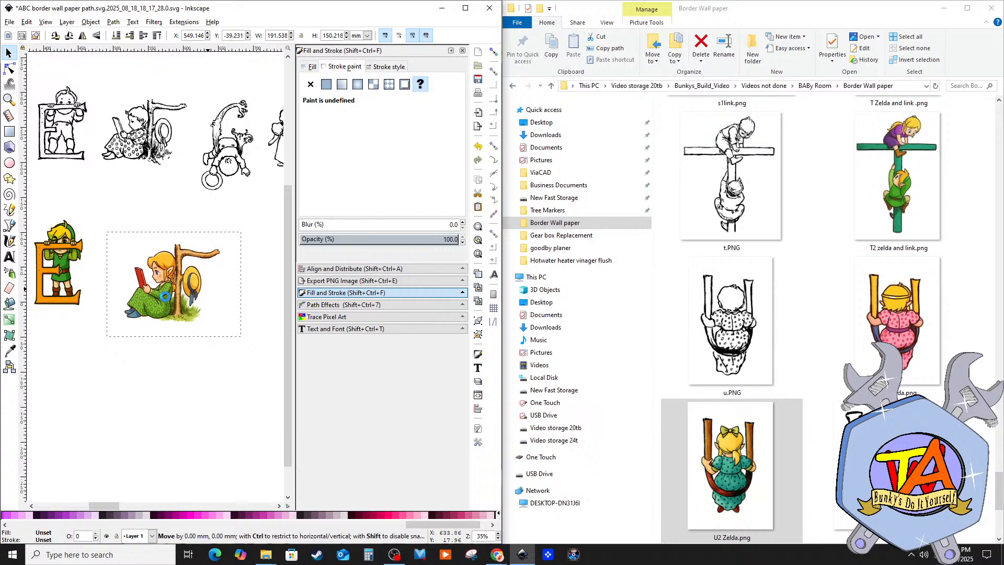
scroll(138, 393, up, 1)
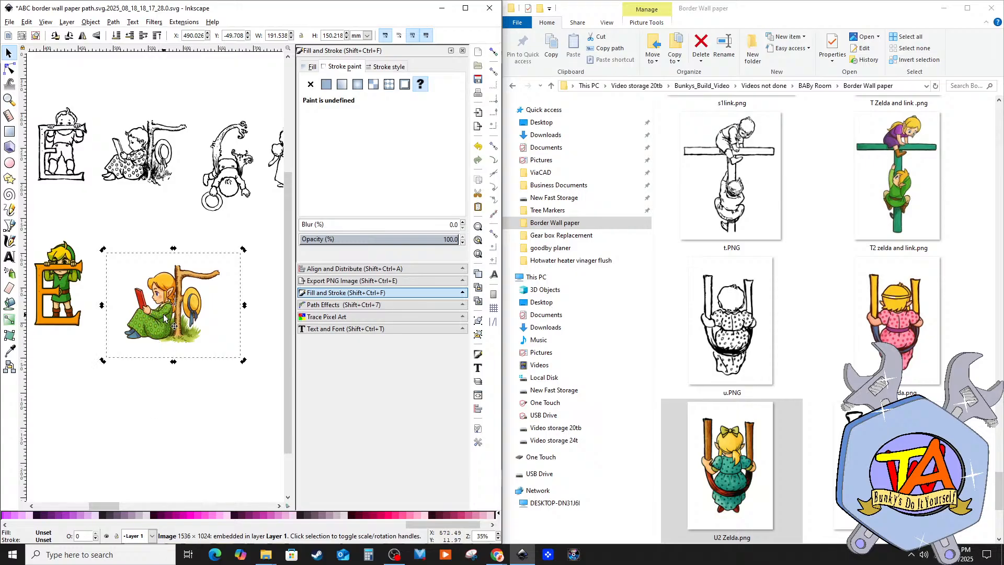
click(158, 22)
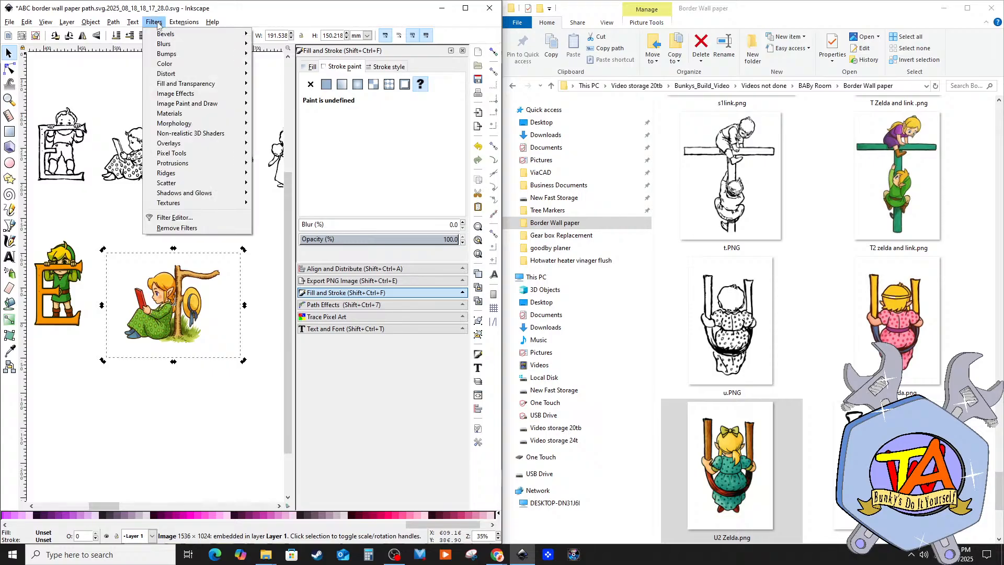
mouse_move(113, 25)
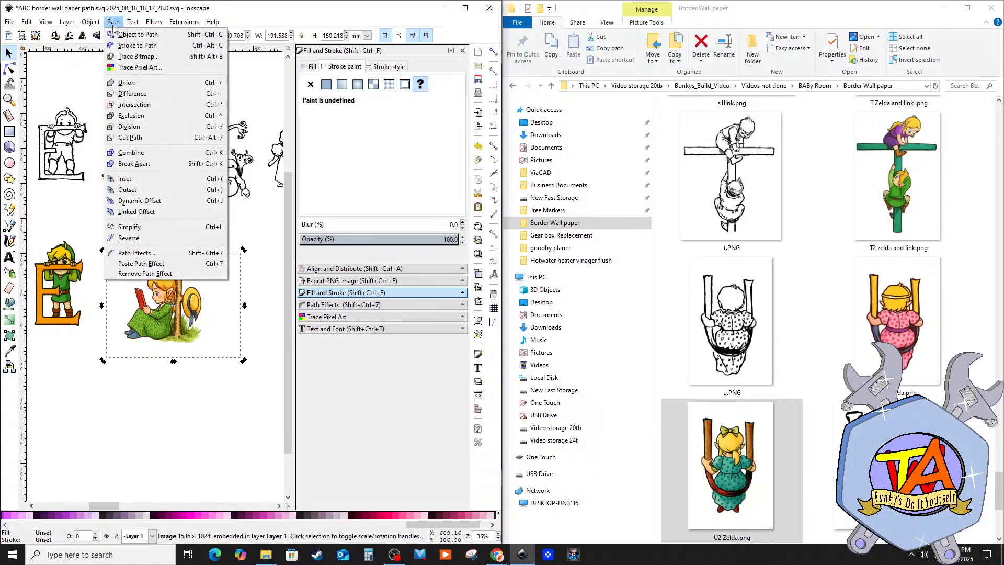
click(147, 58)
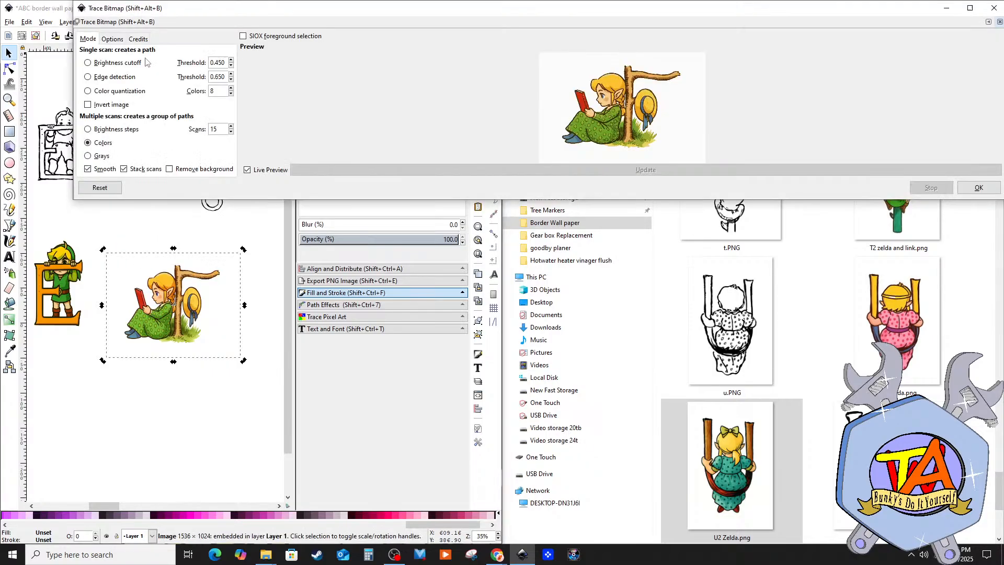
click(986, 189)
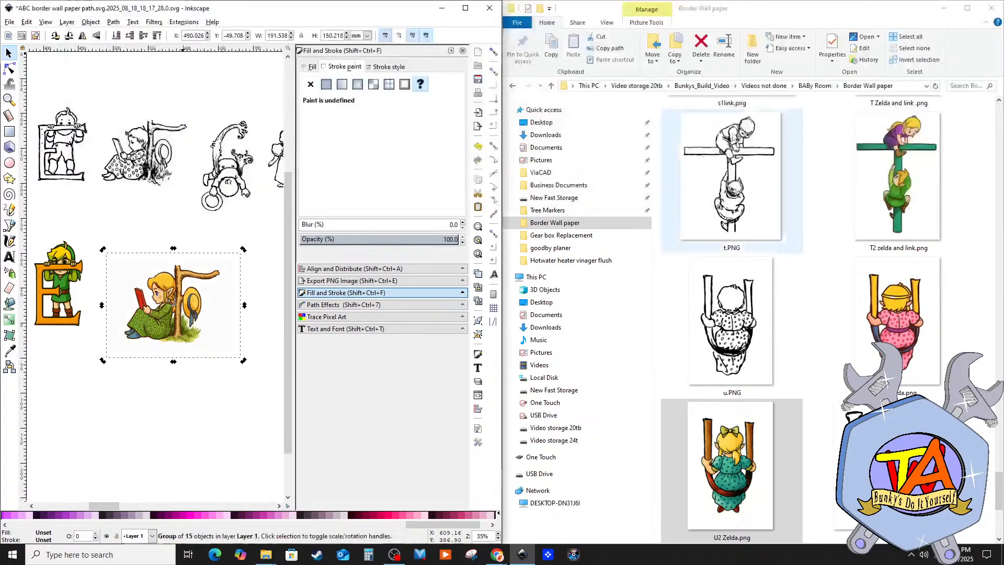
Step: Move the traced letter F group below its source bitmap and delete the original coloured F image
click(180, 389)
drag(152, 318, 155, 390)
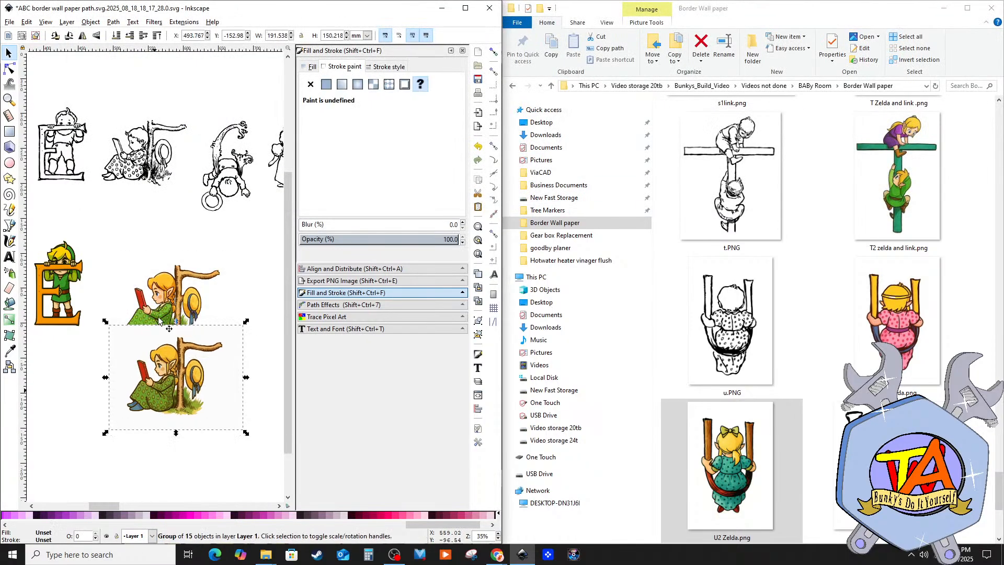
click(172, 288)
key(Delete)
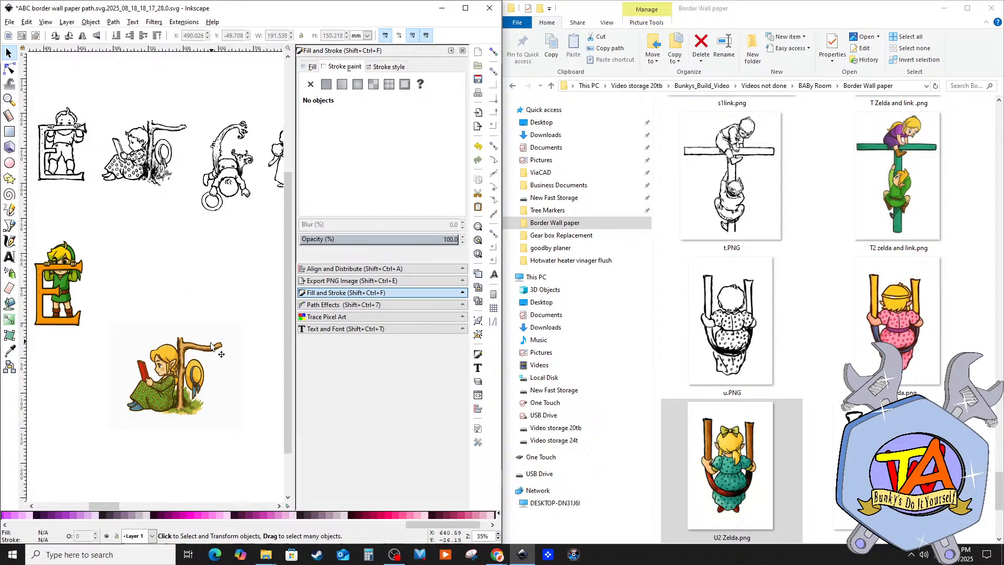
Step: Ungroup the traced letter F and delete its pale background path
click(218, 365)
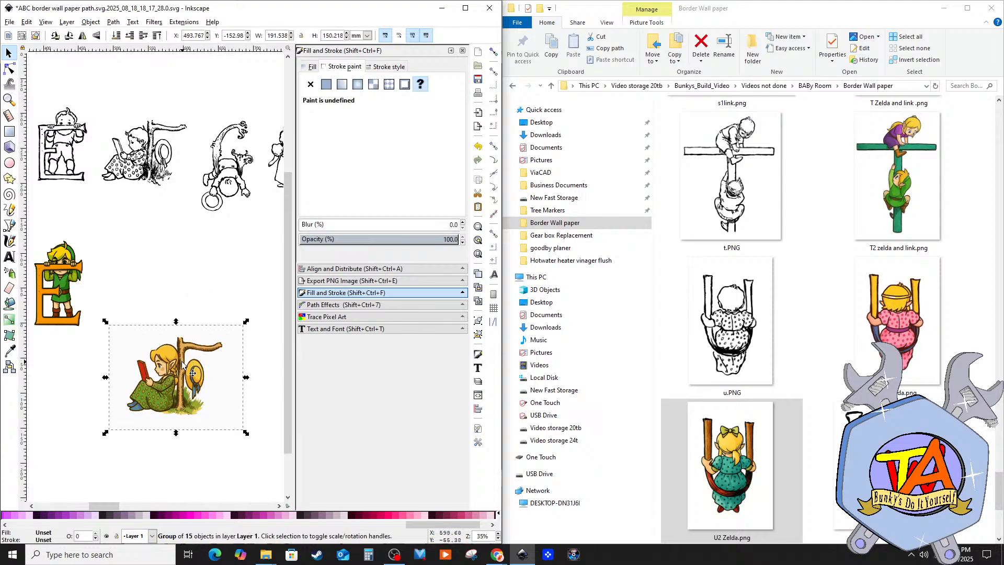
right_click(182, 366)
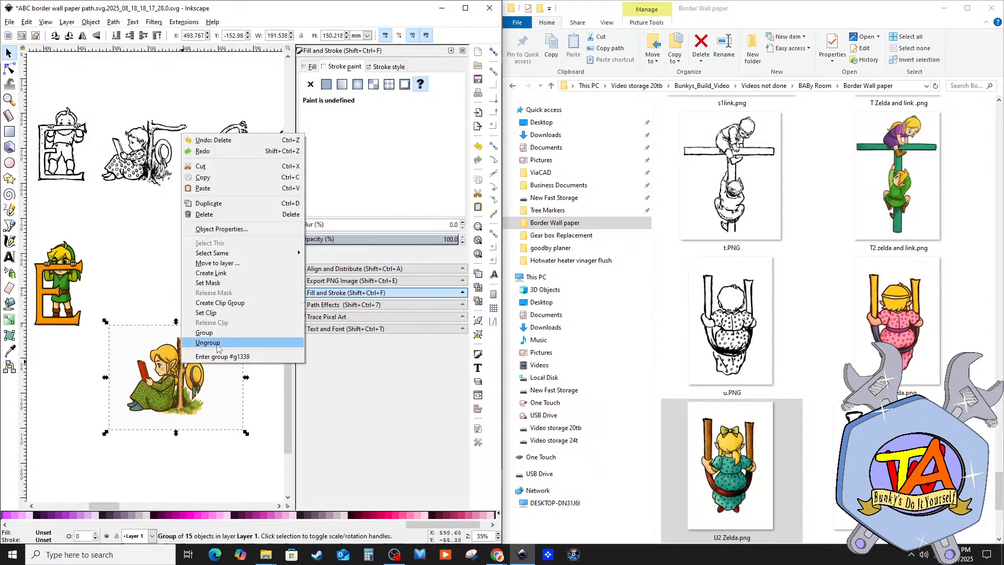
click(217, 343)
click(226, 463)
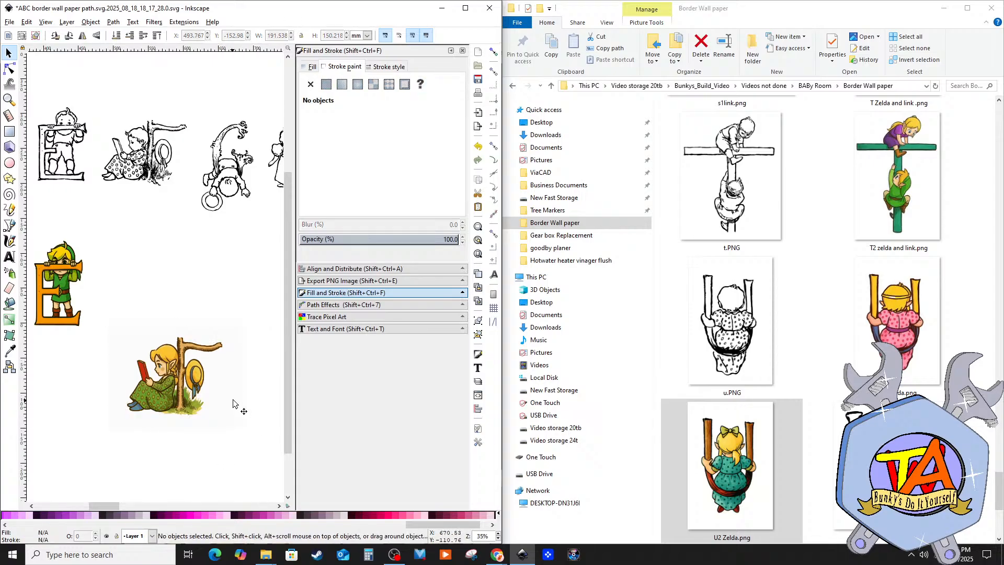
drag(234, 401, 240, 397)
key(Delete)
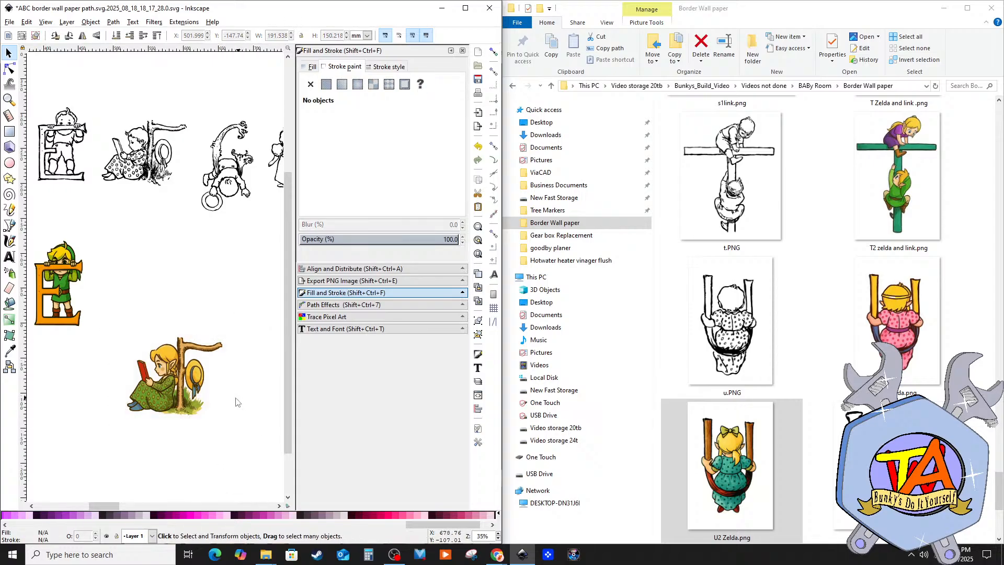
Step: Group the remaining paths of the traced letter F and place the group beside the coloured E
mouse_move(113, 302)
mouse_down()
mouse_move(258, 447)
mouse_move(223, 416)
mouse_up()
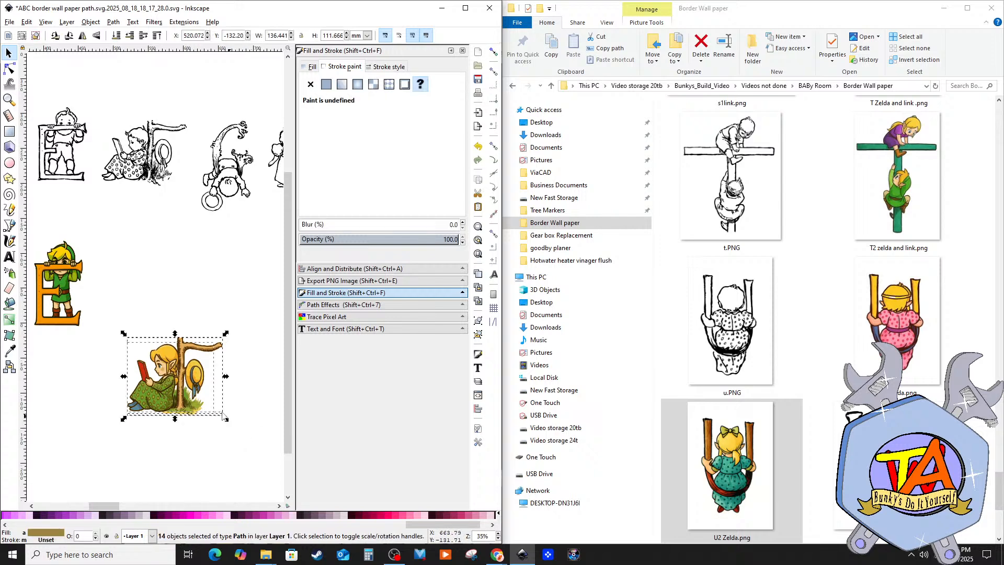
right_click(178, 375)
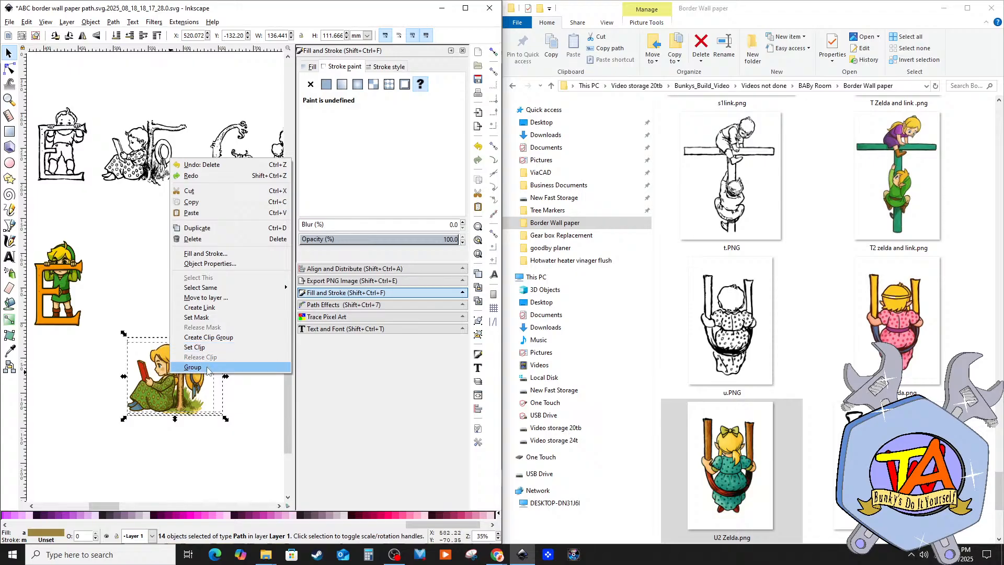
click(195, 367)
drag(166, 390, 135, 306)
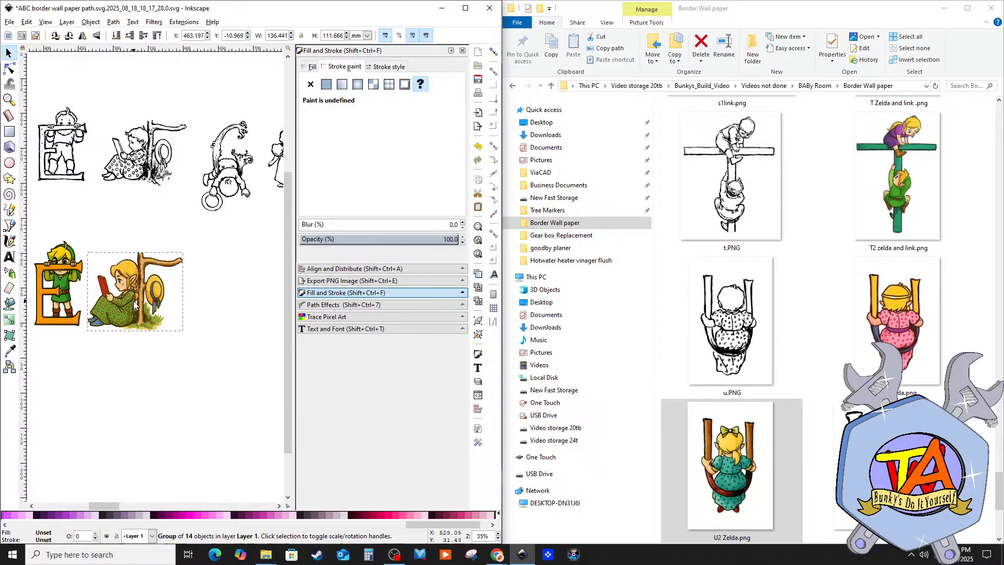
click(155, 387)
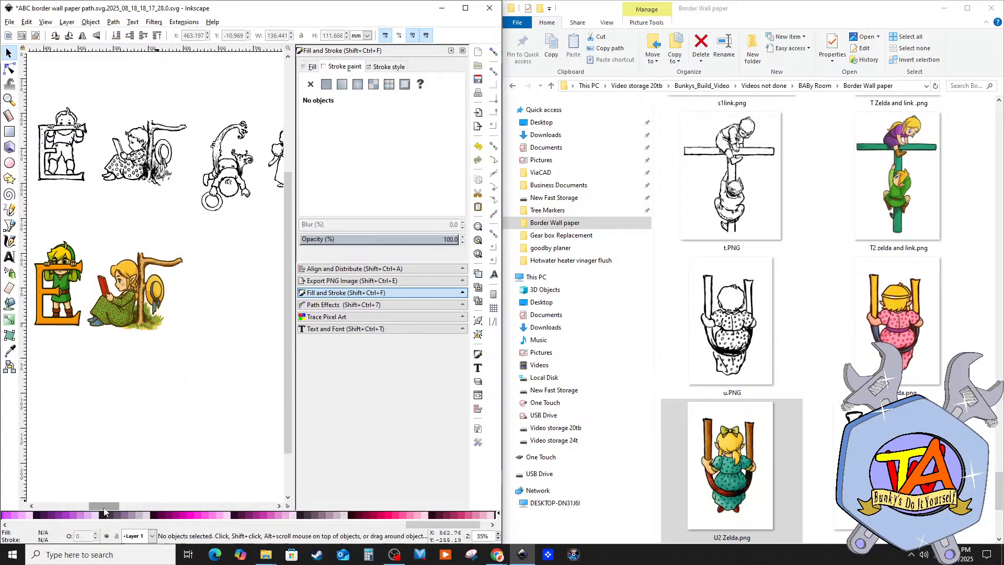
Step: Move the coloured G image closer to the F and trace it with Trace Bitmap in Colors mode with 15 scans
drag(104, 506, 118, 504)
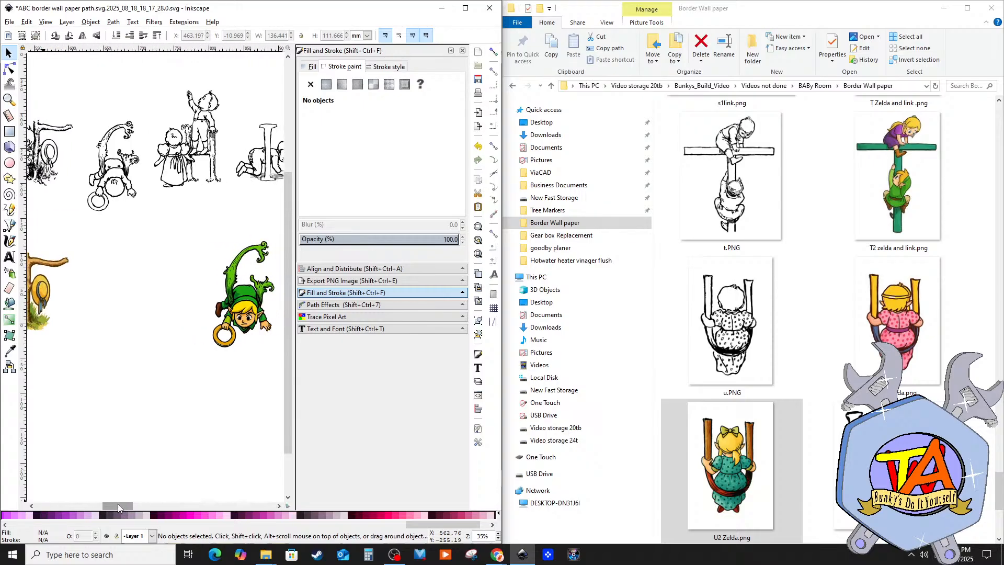
drag(241, 304, 134, 305)
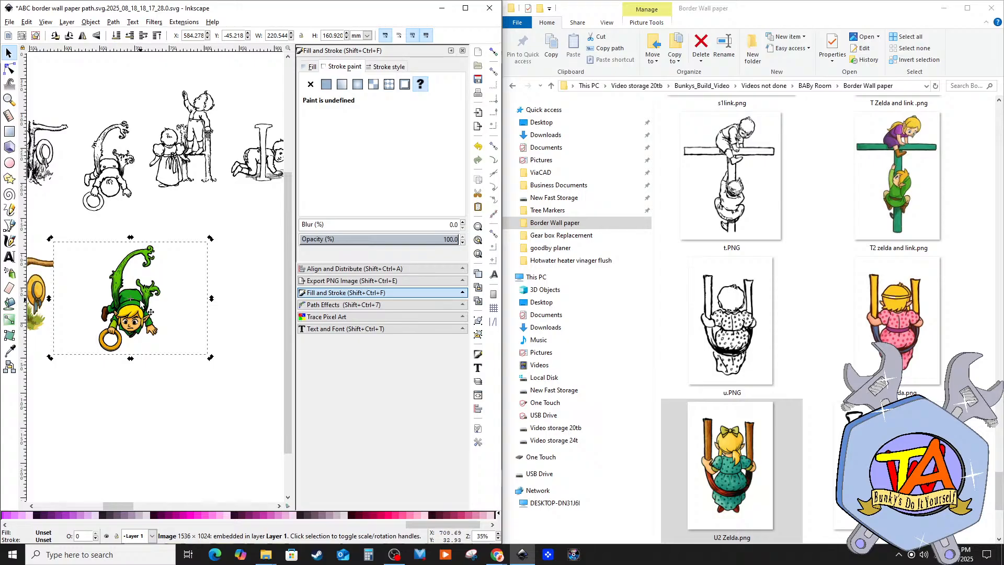
click(91, 22)
mouse_move(109, 24)
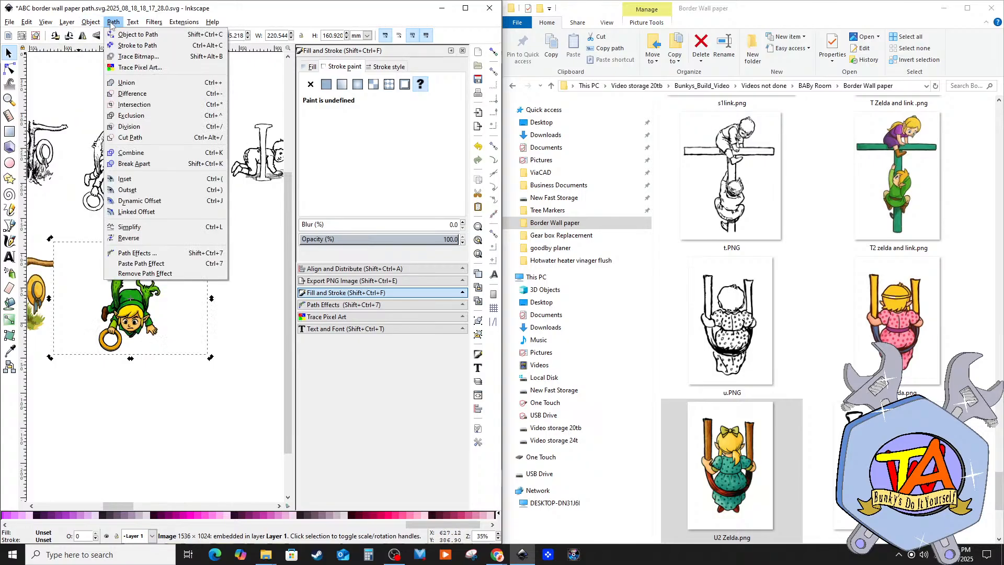
click(126, 57)
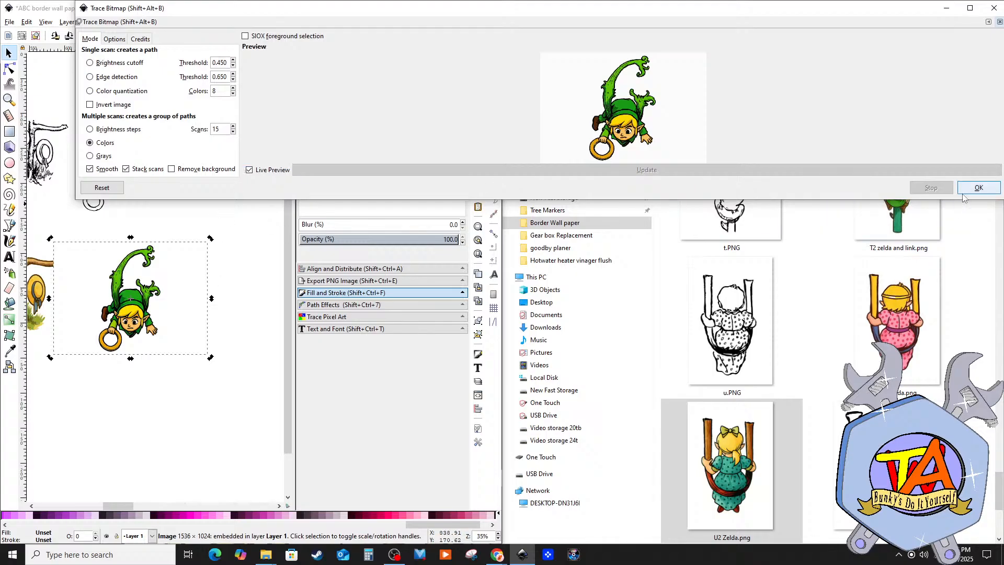
click(977, 188)
click(1001, 22)
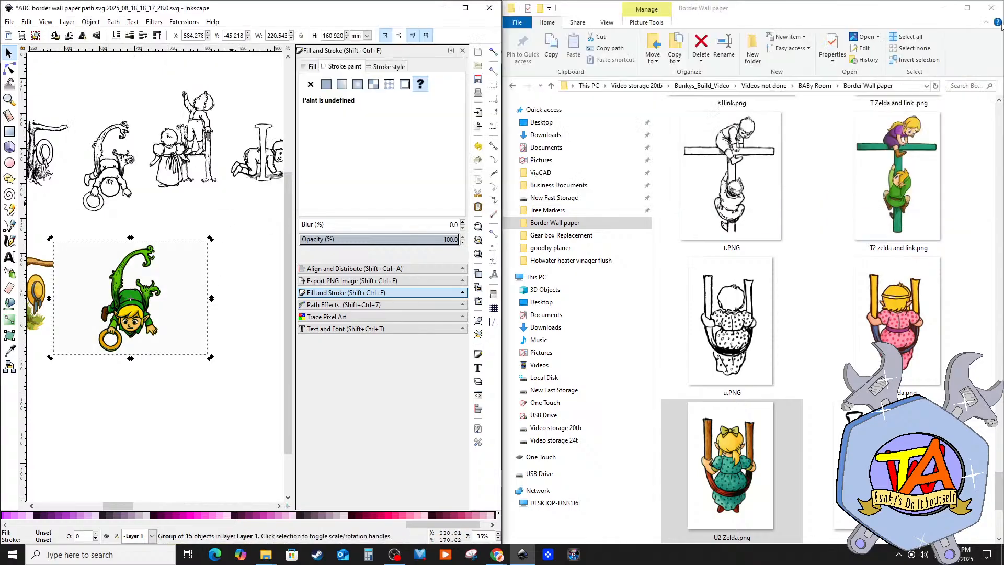
Step: Move the traced letter G group below its source bitmap and delete the original coloured G image
drag(131, 304, 129, 349)
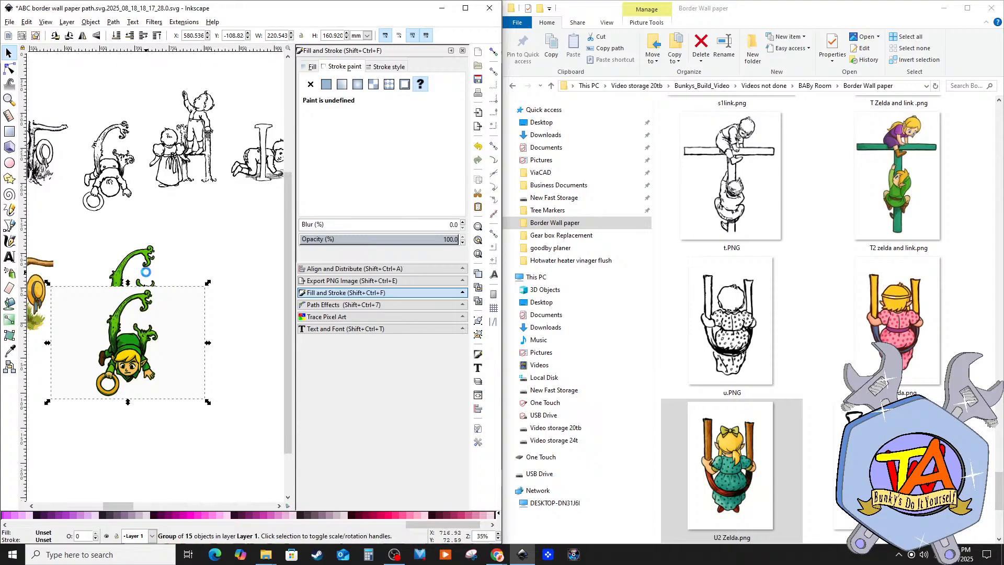
click(146, 276)
key(Delete)
Step: Ungroup the traced letter G and delete its pale background path
right_click(153, 309)
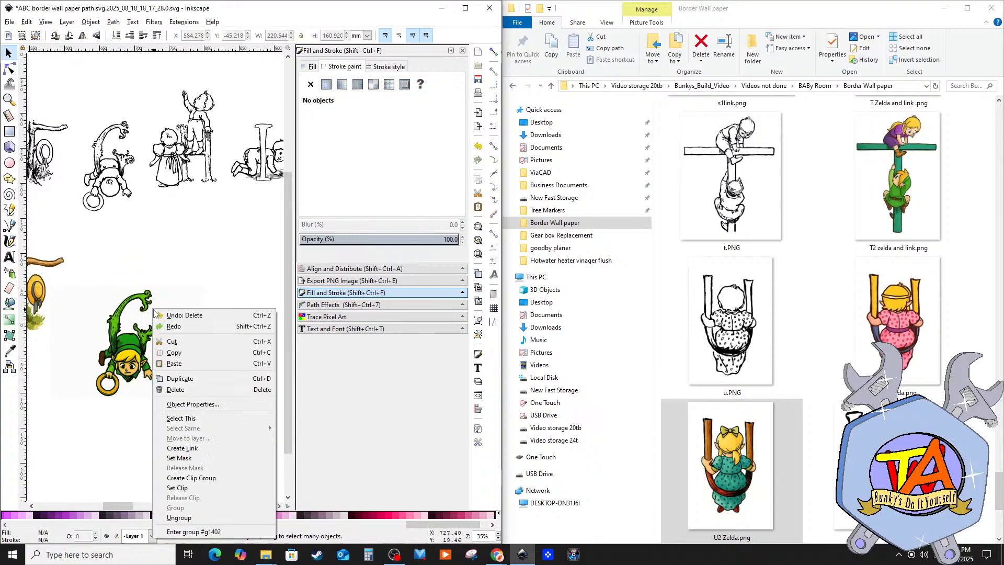
click(157, 518)
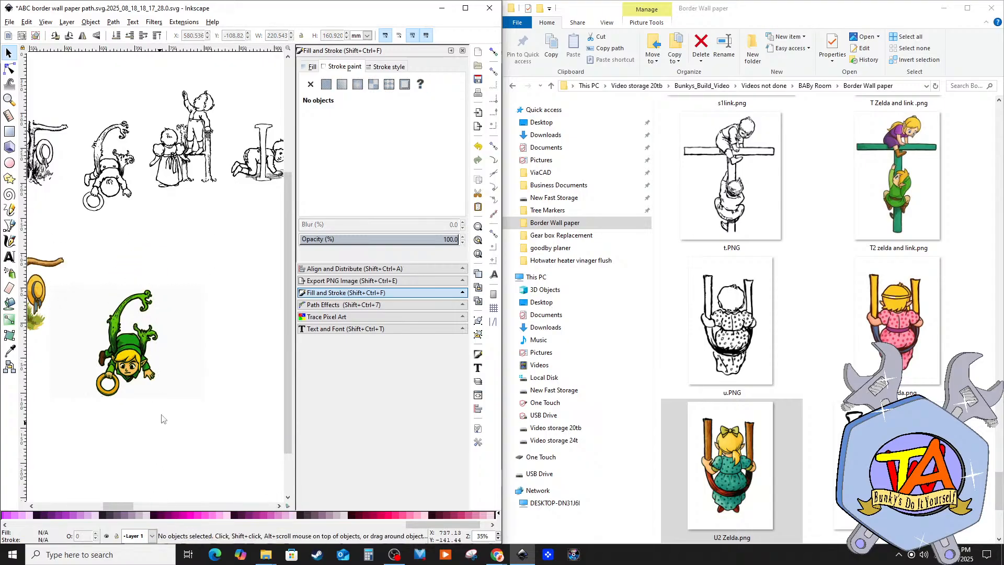
click(177, 343)
key(Escape)
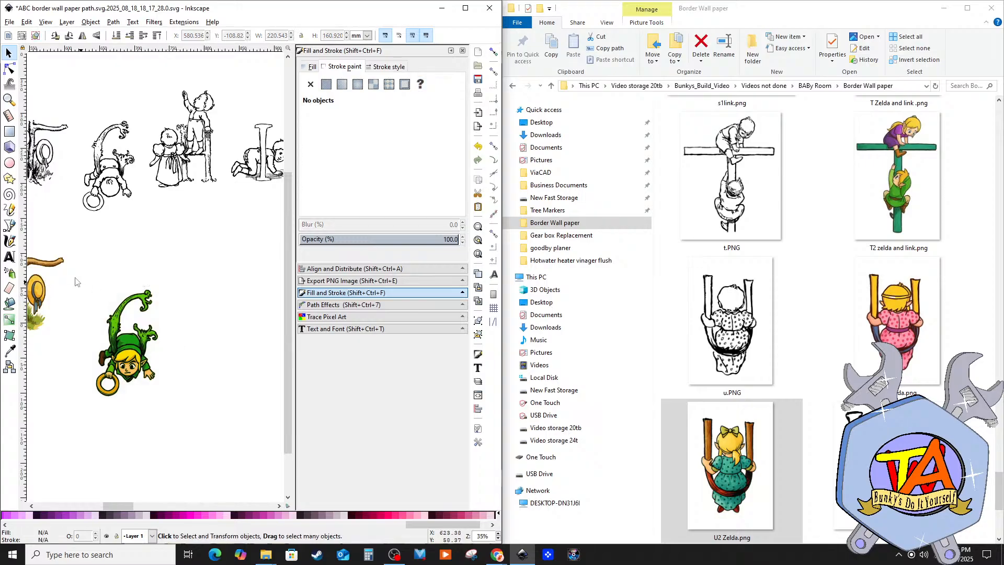
Step: Group the remaining paths of the traced letter G and place the group beside the coloured F
drag(80, 270, 244, 451)
right_click(120, 345)
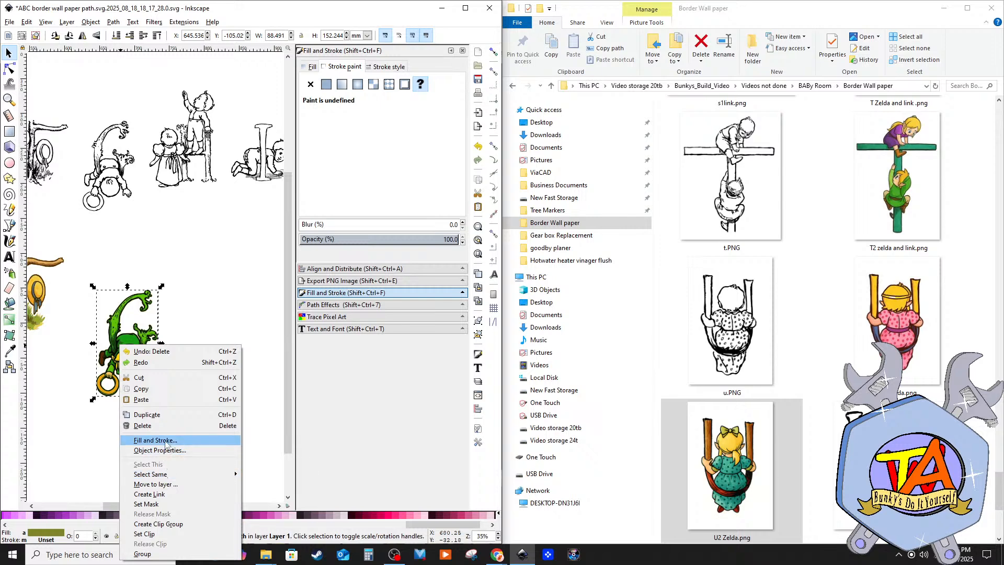
click(142, 553)
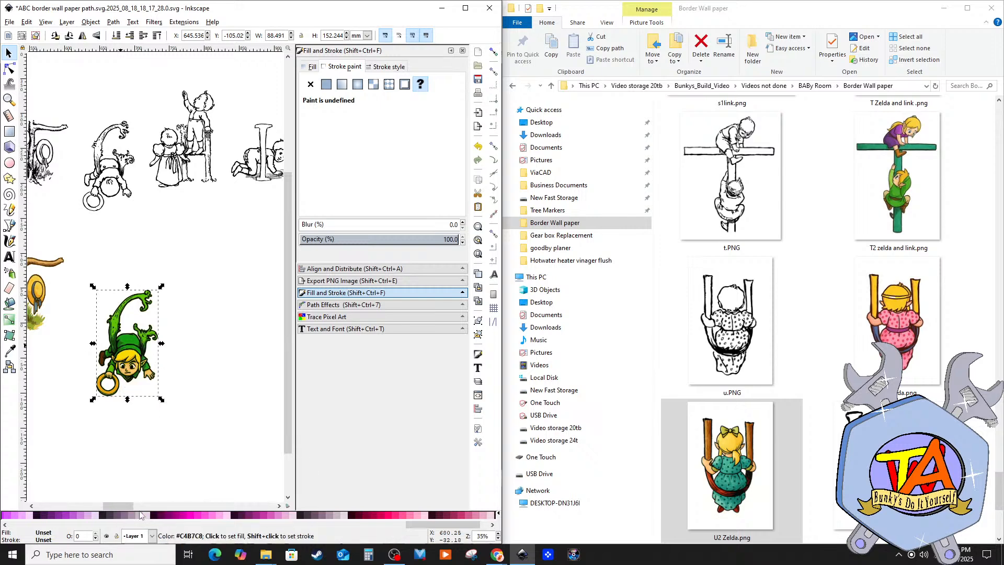
drag(123, 365, 99, 320)
click(131, 430)
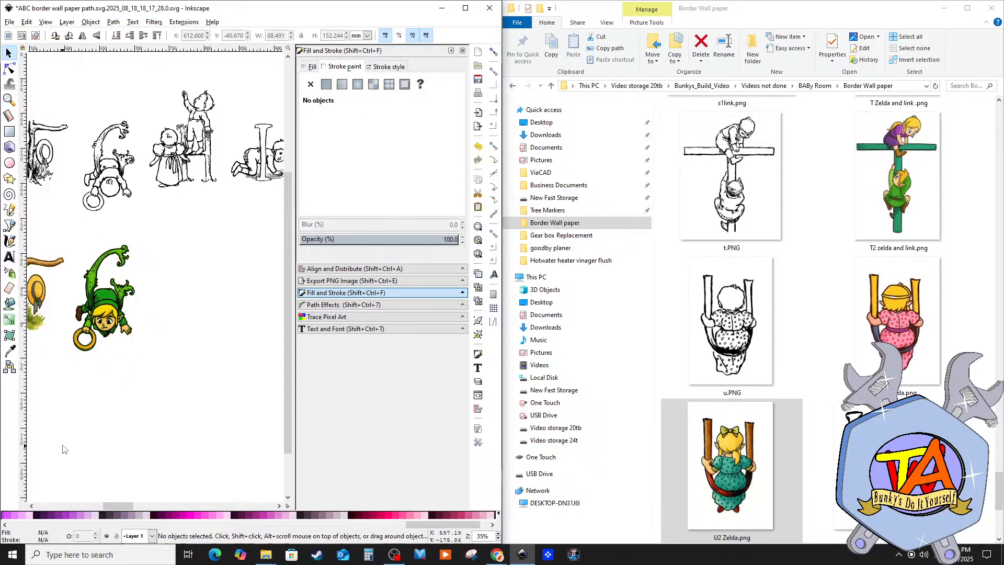
Step: Examine the coloured letters from B to G up close for details that need correcting
mouse_move(123, 505)
mouse_down()
mouse_move(104, 505)
mouse_move(114, 505)
mouse_up()
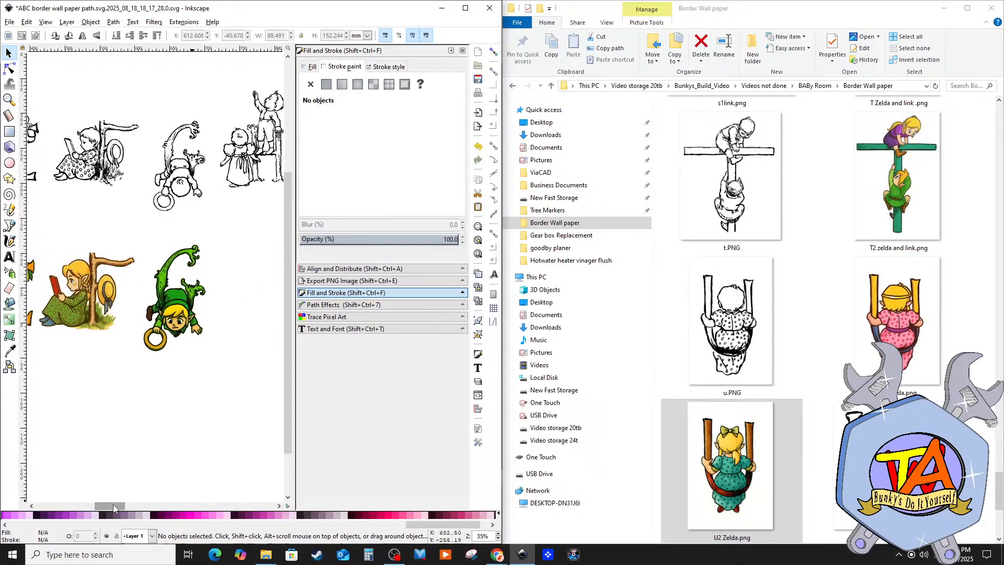
ctrl+scroll(160, 325, up, 2)
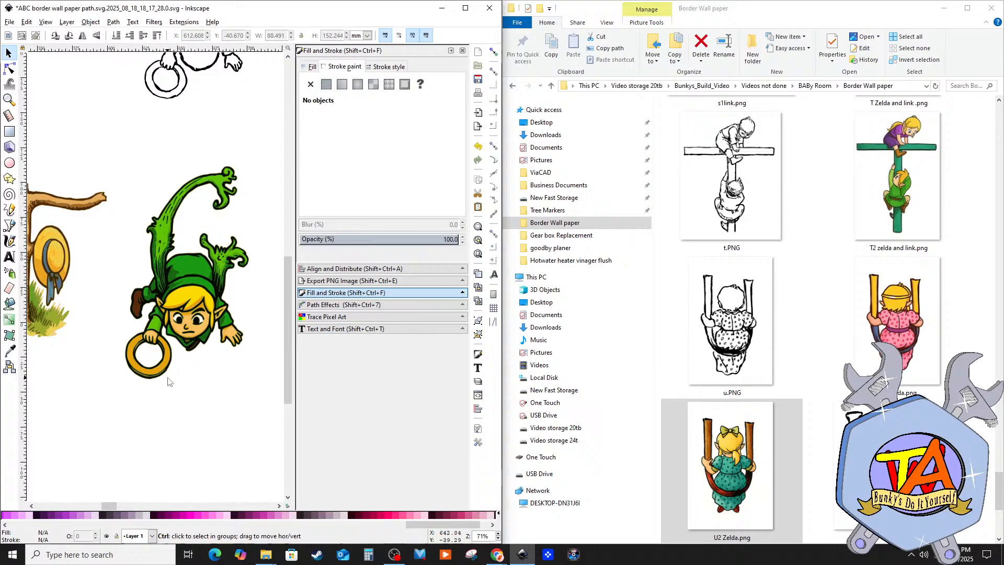
ctrl+scroll(197, 287, down, 3)
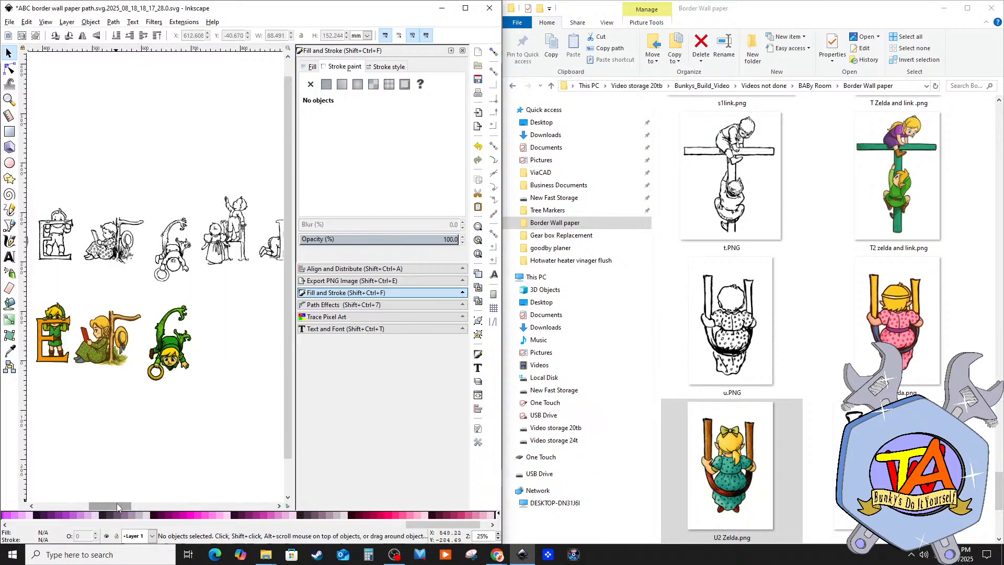
drag(118, 504, 97, 500)
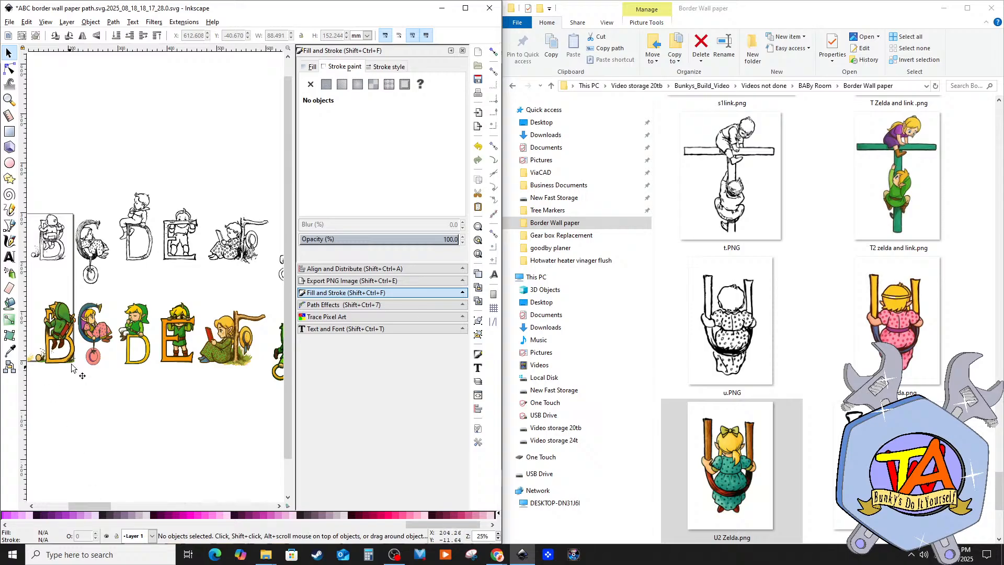
ctrl+scroll(98, 370, up, 5)
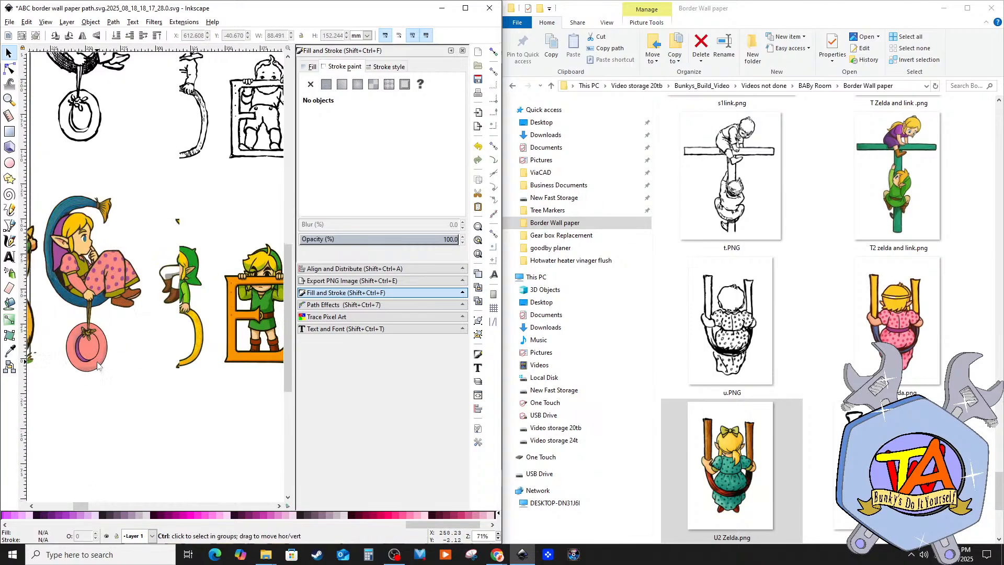
ctrl+scroll(94, 356, down, 1)
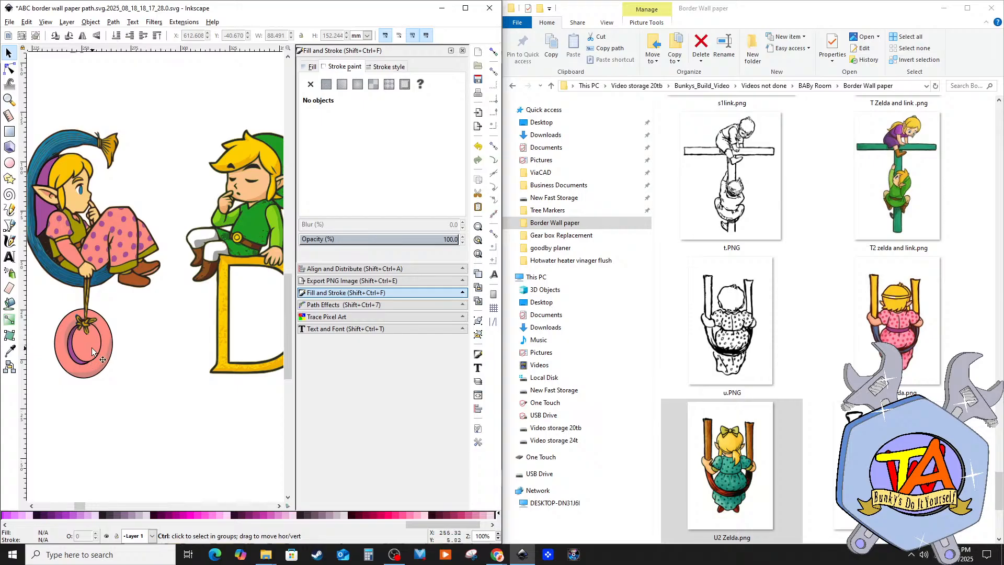
ctrl+scroll(93, 351, down, 1)
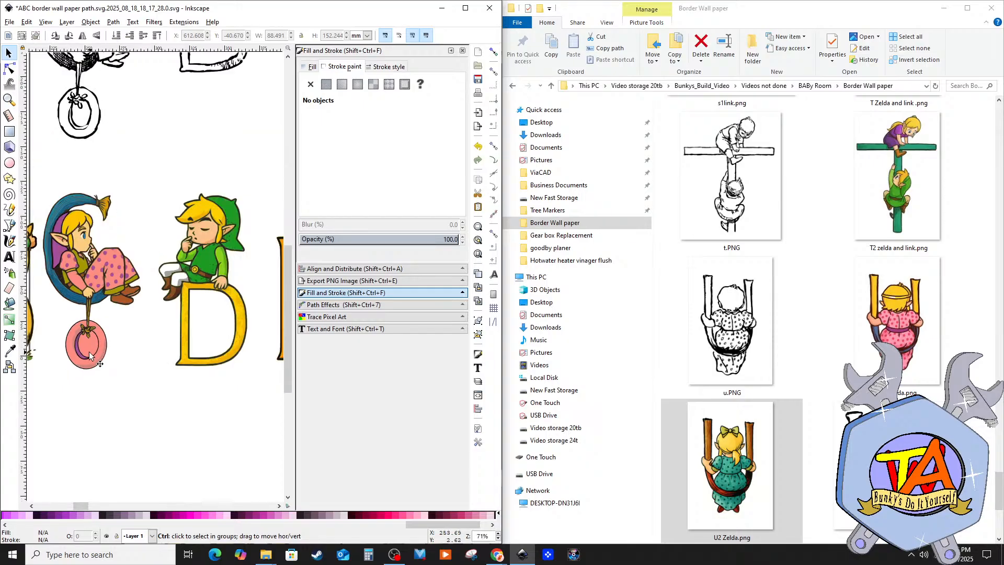
ctrl+scroll(117, 356, down, 1)
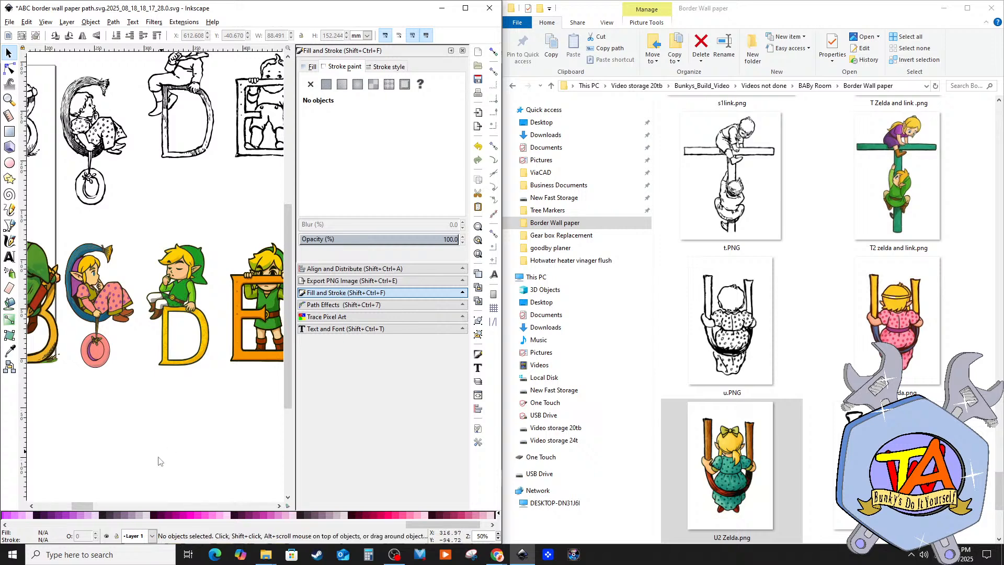
scroll(184, 390, up, 1)
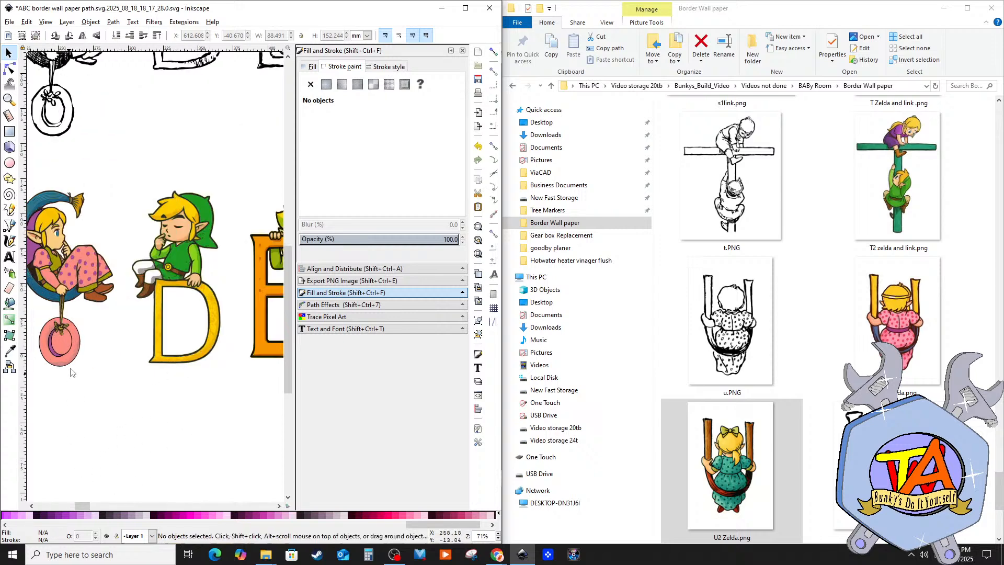
Step: Add the text note "thicker D" and place it just below the coloured letter D
drag(81, 507, 84, 501)
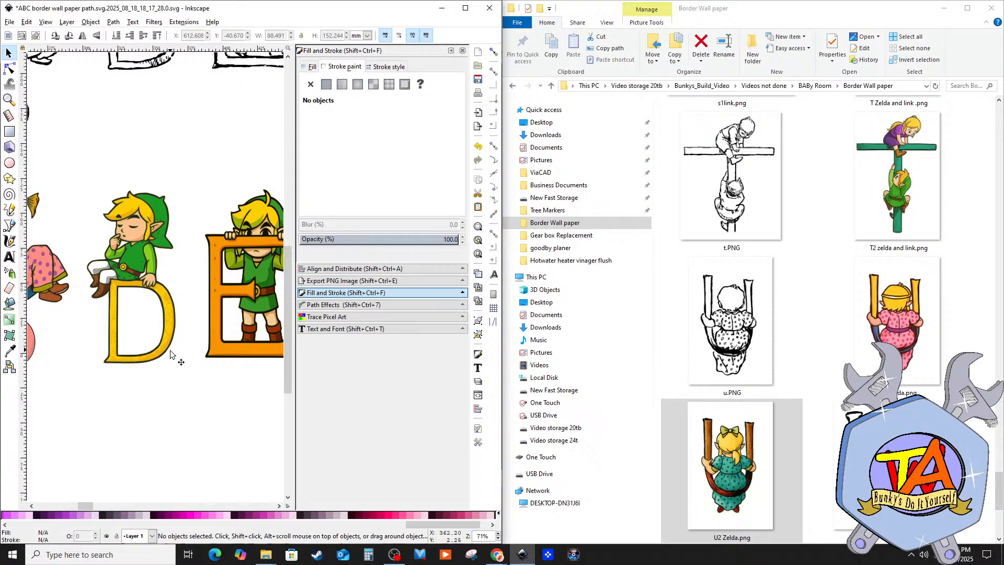
click(10, 256)
click(125, 323)
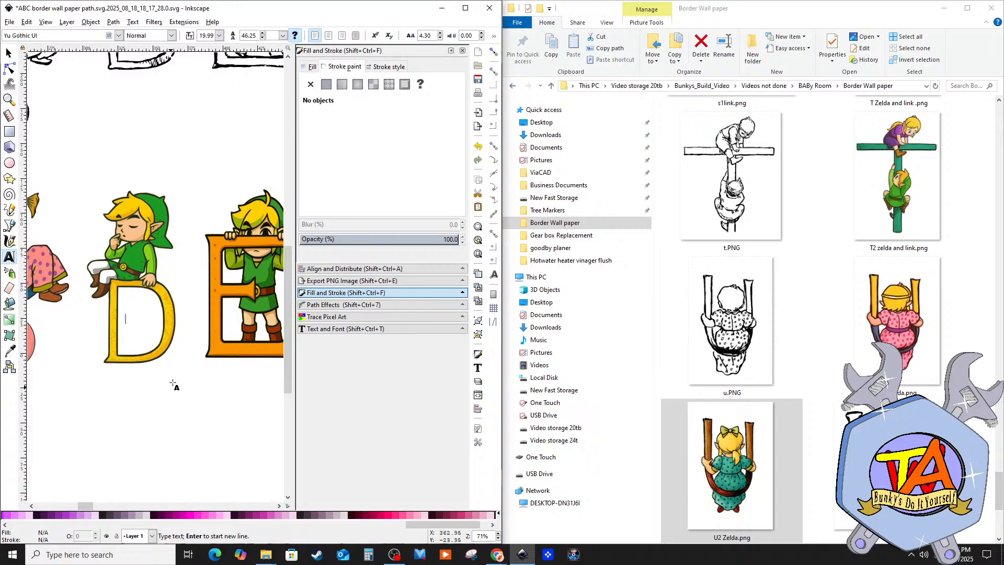
text(1)
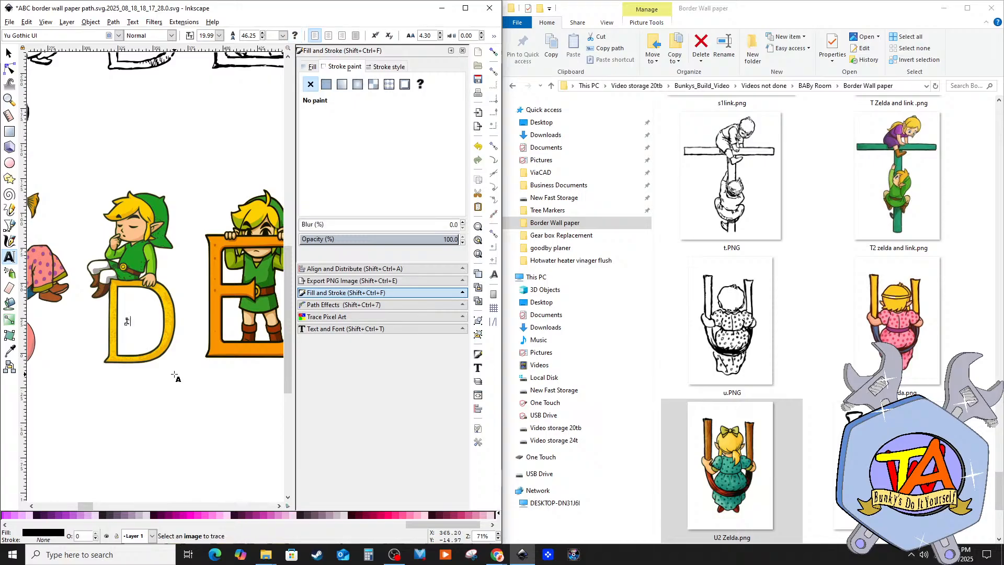
text(hicker d)
key(BackSpace)
key(BackSpace)
text(D)
click(9, 52)
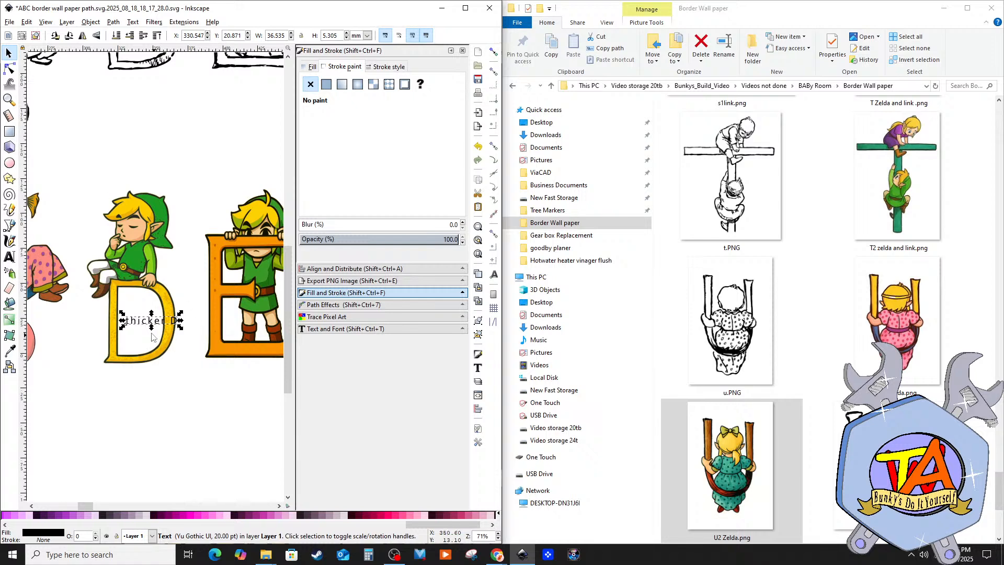
drag(142, 327, 124, 380)
click(187, 420)
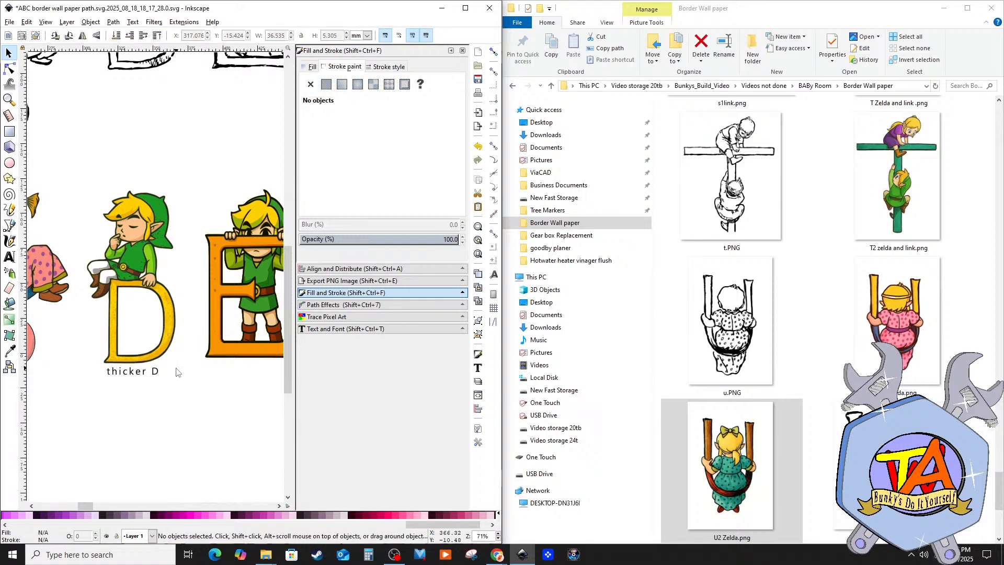
Step: Widen the drawing window, narrowing the file browser beside it, to show more of the letter row
scroll(178, 392, down, 2)
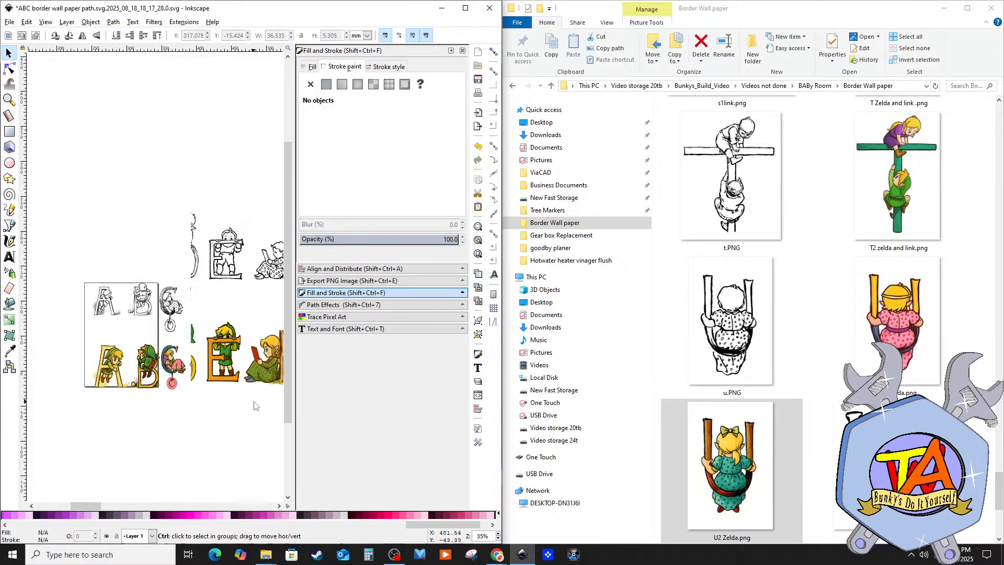
scroll(255, 406, up, 2)
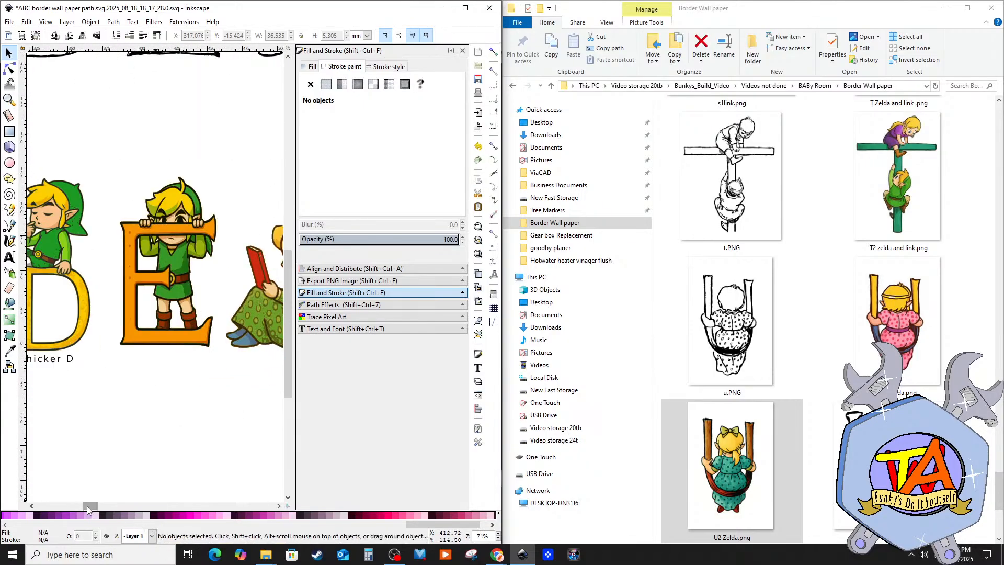
drag(87, 507, 90, 510)
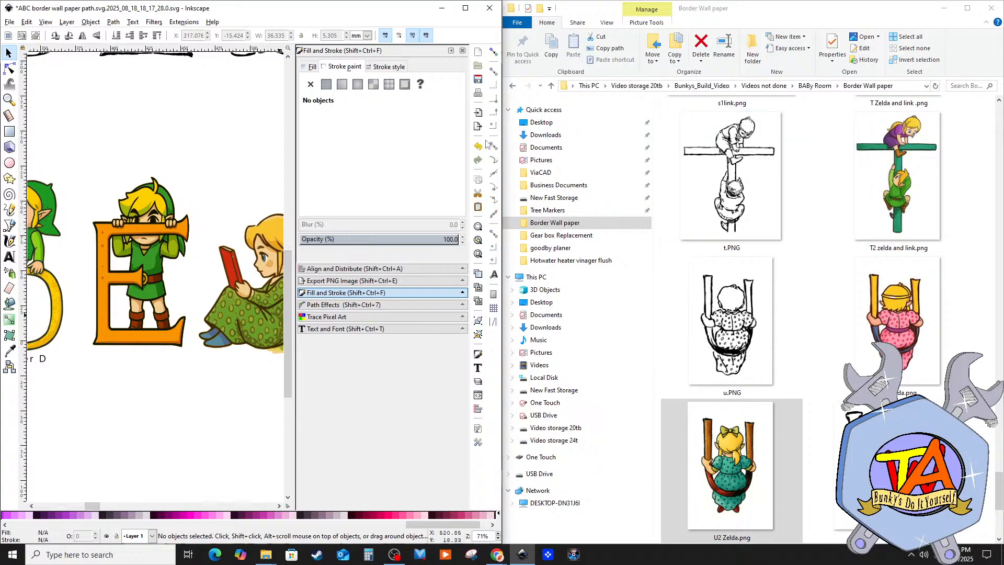
drag(502, 171, 636, 190)
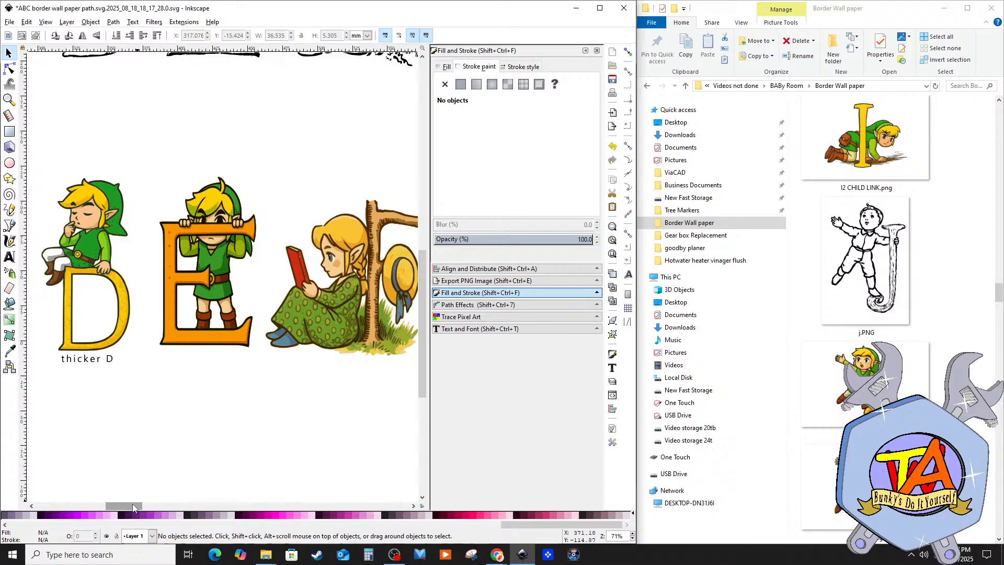
Step: Add the text note "add ocrena" just below the ring of the coloured letter G
drag(130, 505, 142, 507)
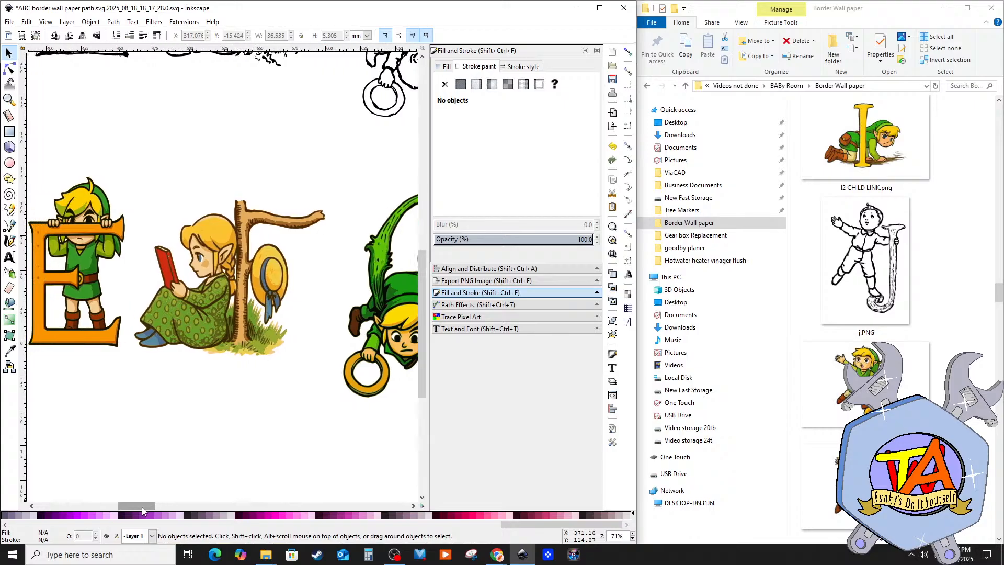
drag(142, 510, 160, 510)
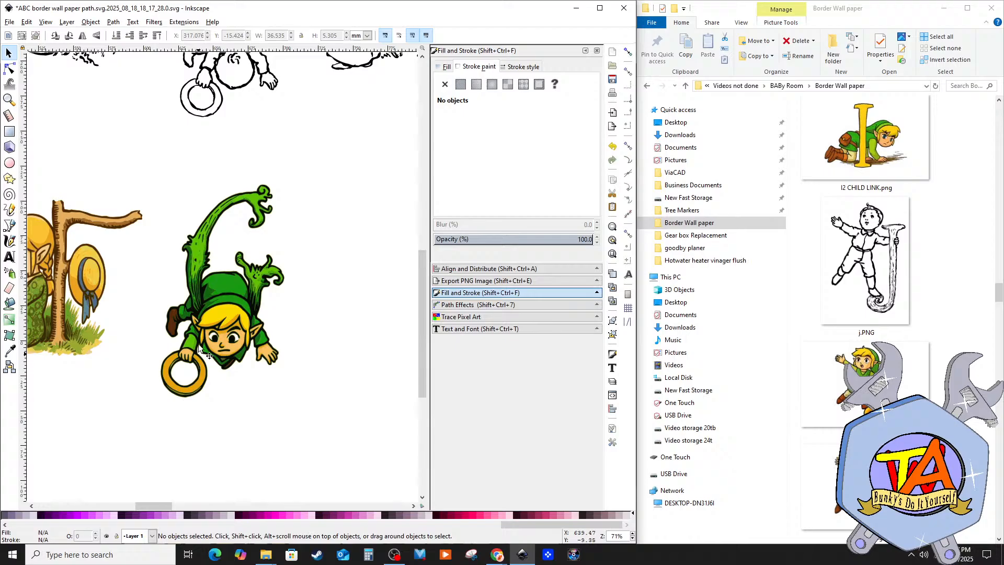
click(9, 256)
click(179, 407)
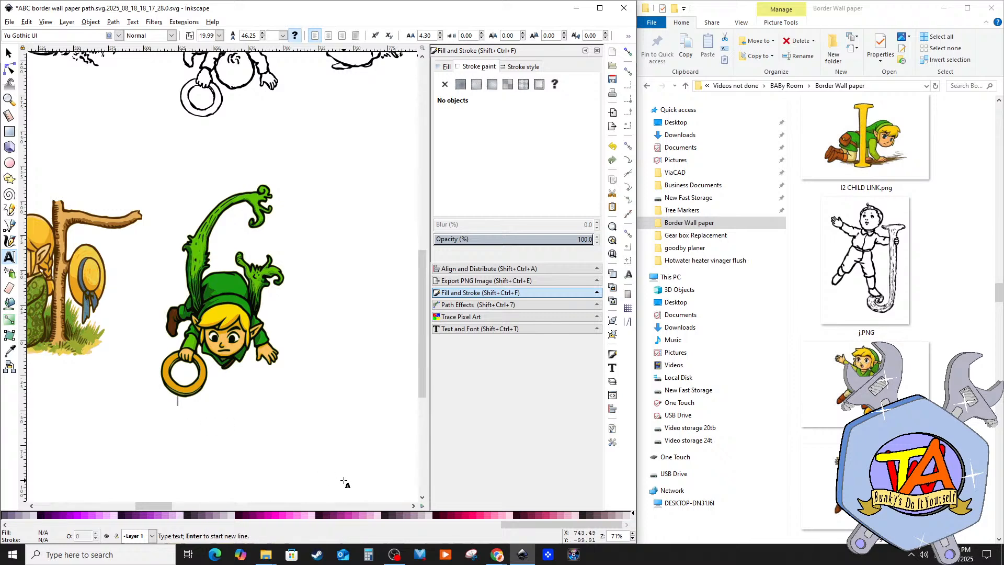
text(add )
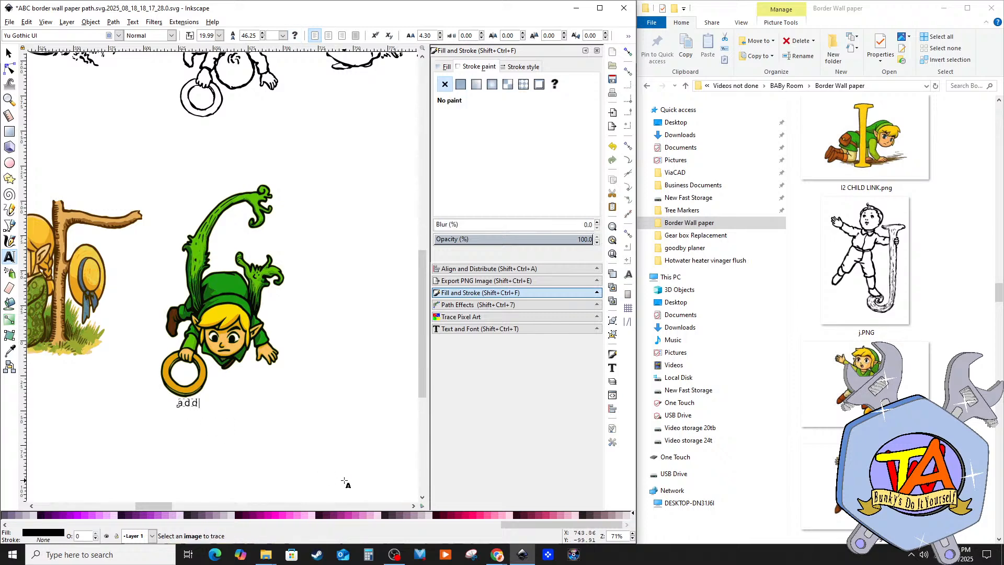
text(ocrenb)
key(BackSpace)
text(a)
click(311, 413)
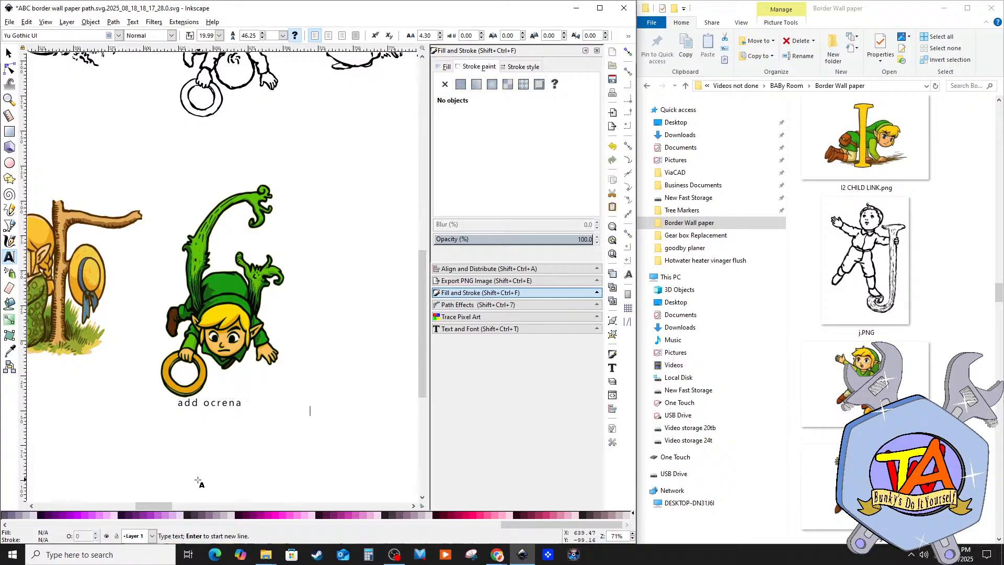
mouse_move(171, 505)
mouse_down()
mouse_move(180, 504)
mouse_move(169, 504)
mouse_up()
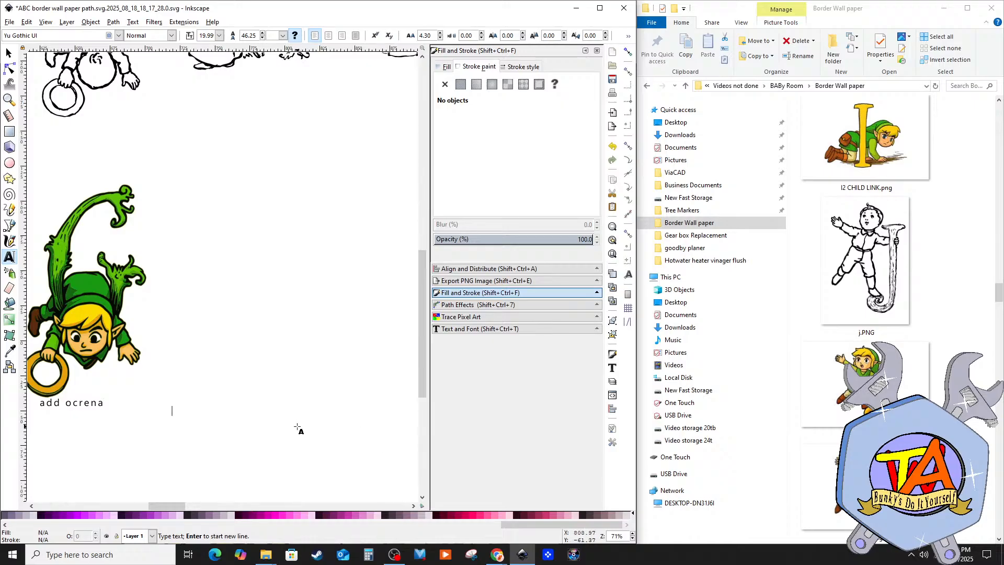
Step: Switch to Sora in Chrome and compare the v.PNG sketch with its coloured child Link remixes, opening the green-sleeved version full size
mouse_move(517, 558)
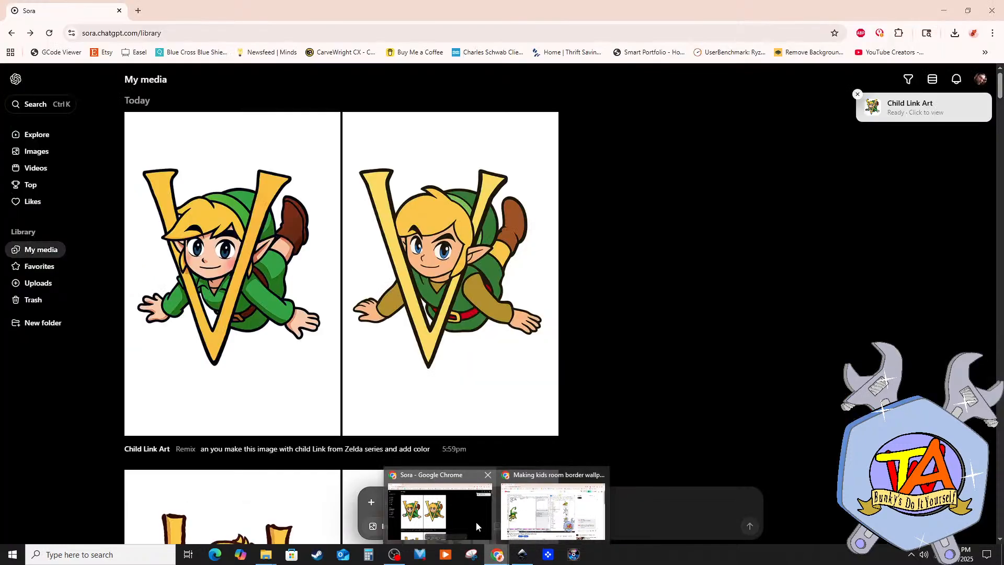
click(476, 522)
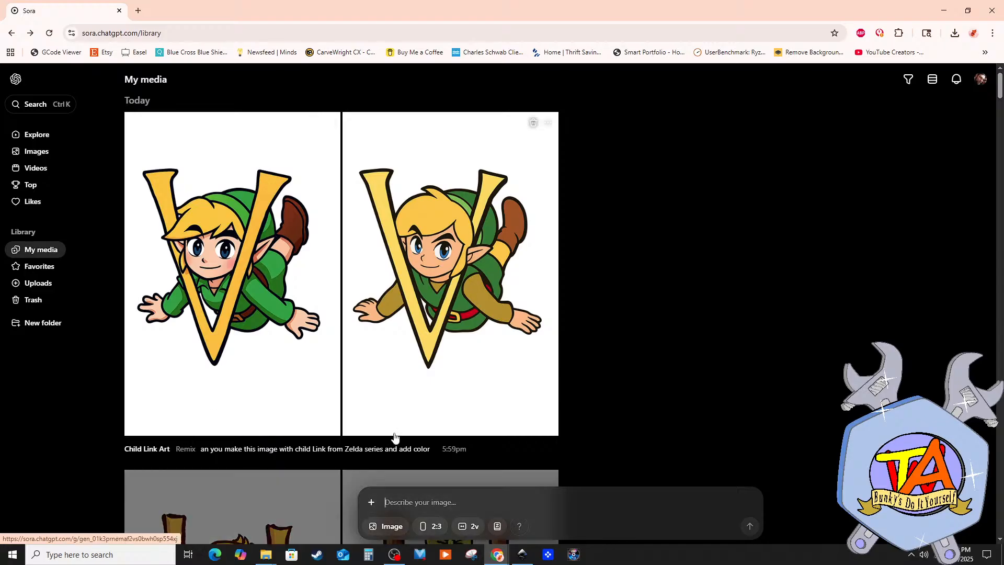
click(154, 451)
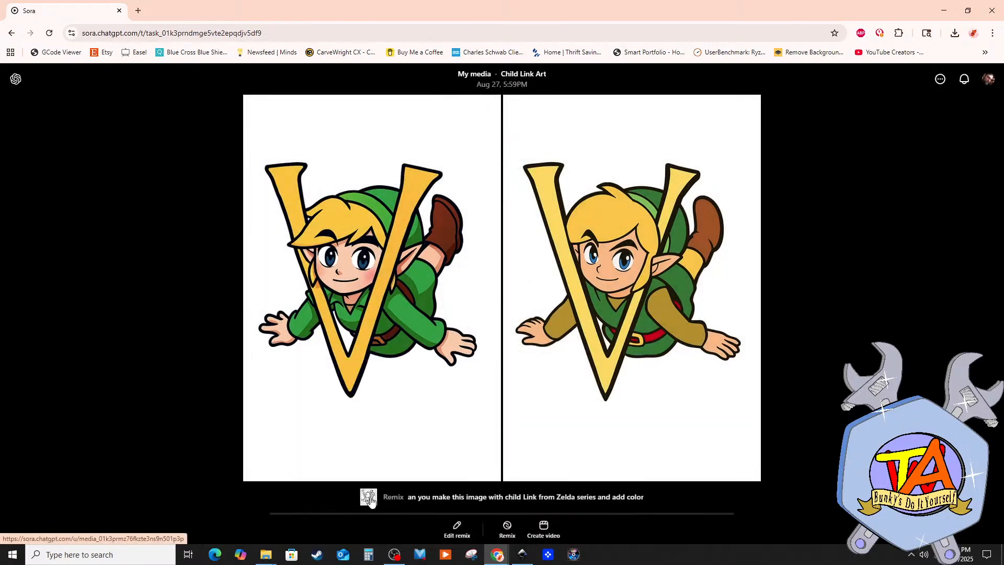
click(368, 498)
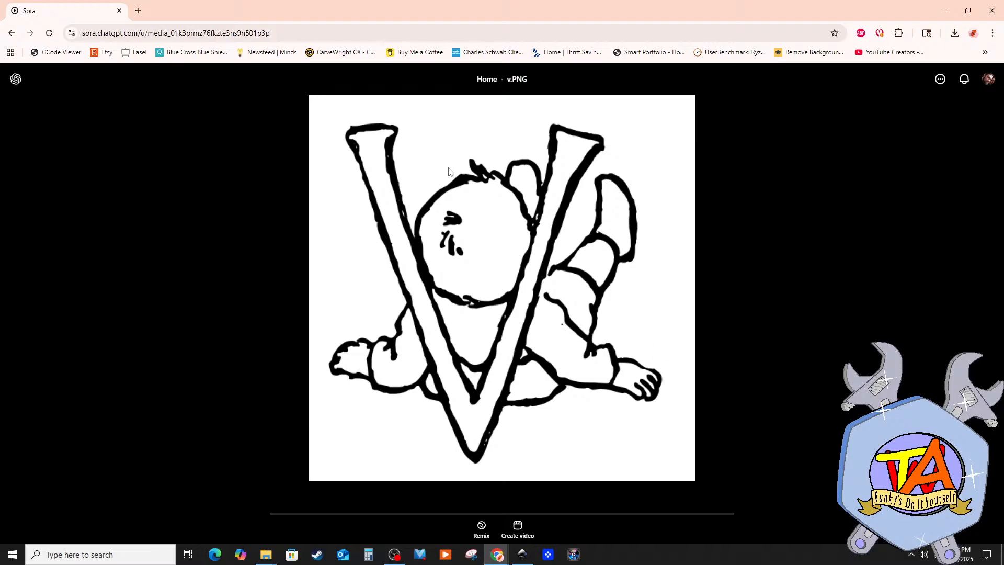
click(11, 32)
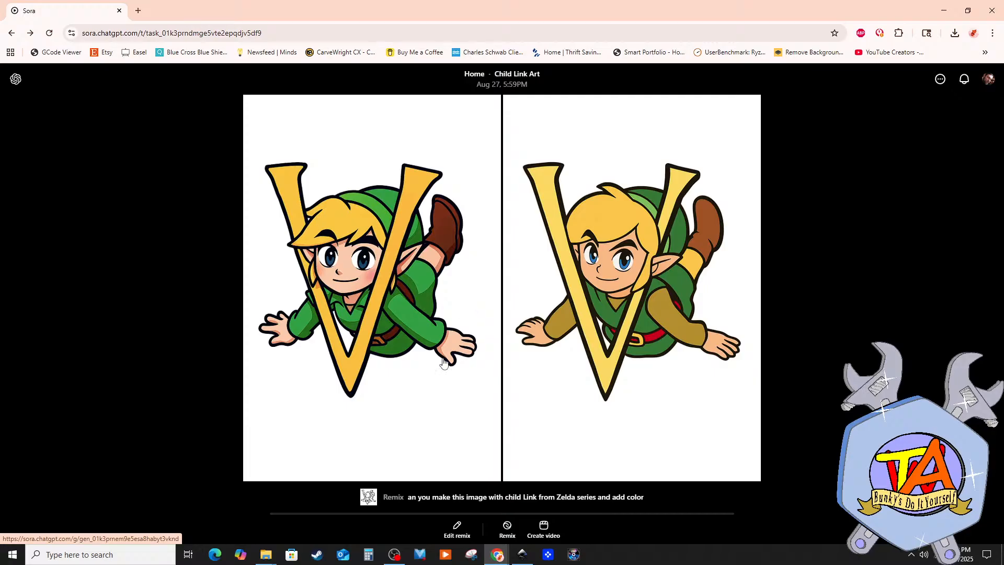
click(368, 496)
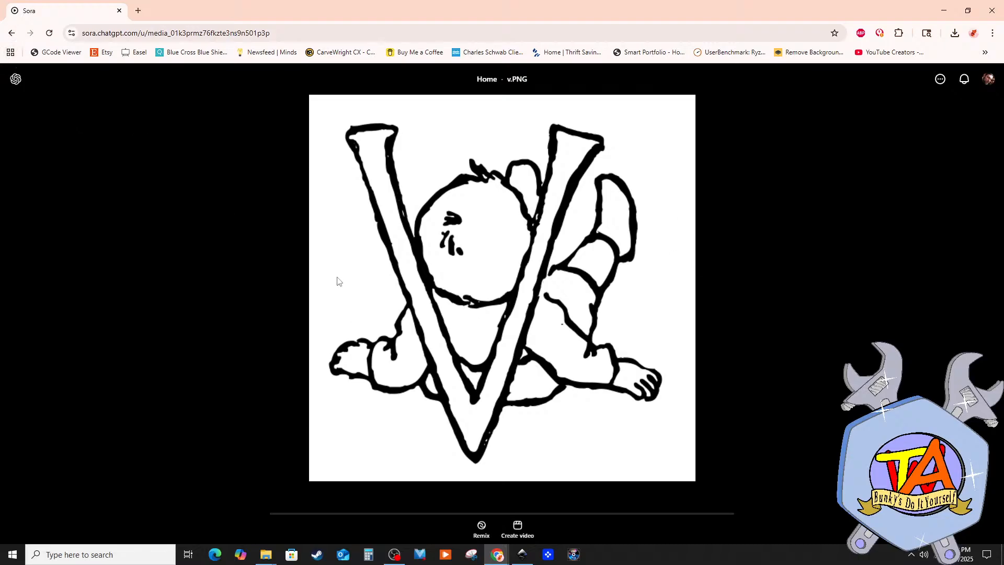
click(12, 33)
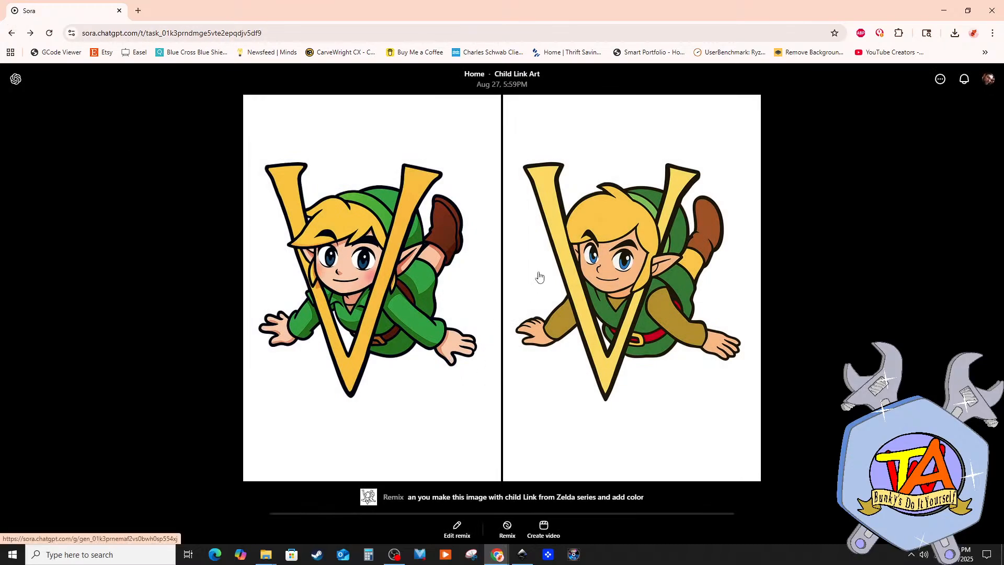
click(404, 270)
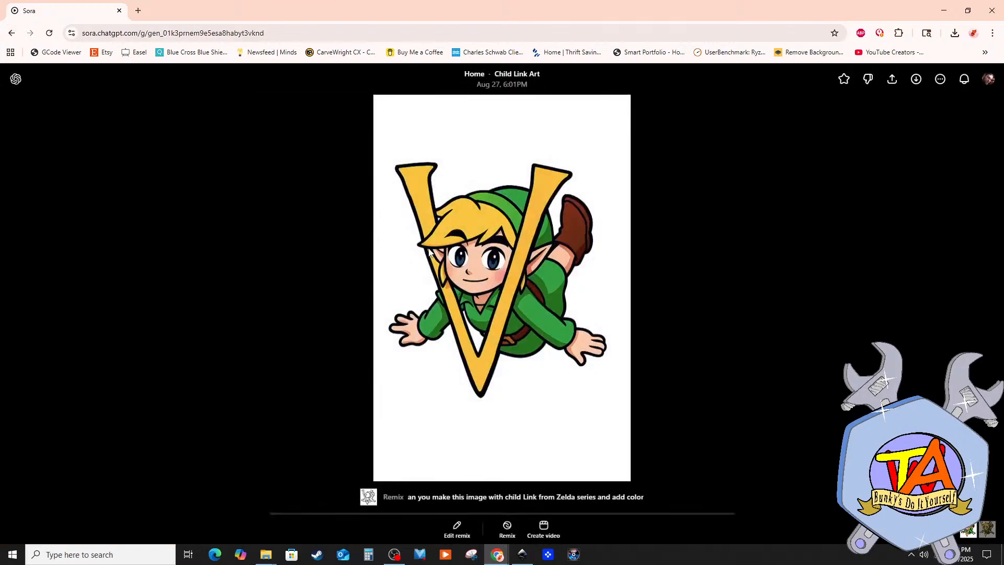
Step: Download the coloured child Link V artwork and return to the My media library
click(917, 79)
click(13, 36)
click(707, 364)
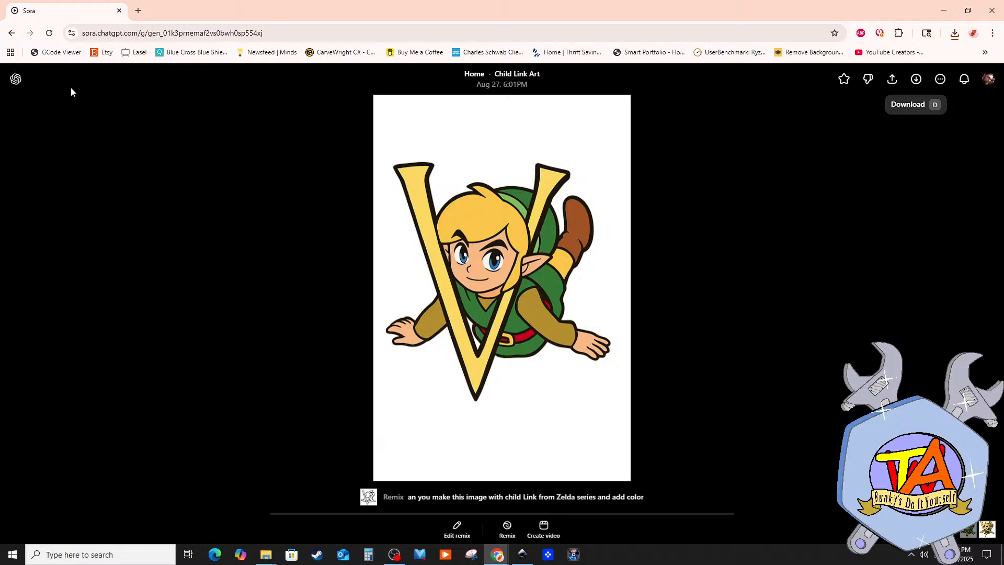
click(16, 80)
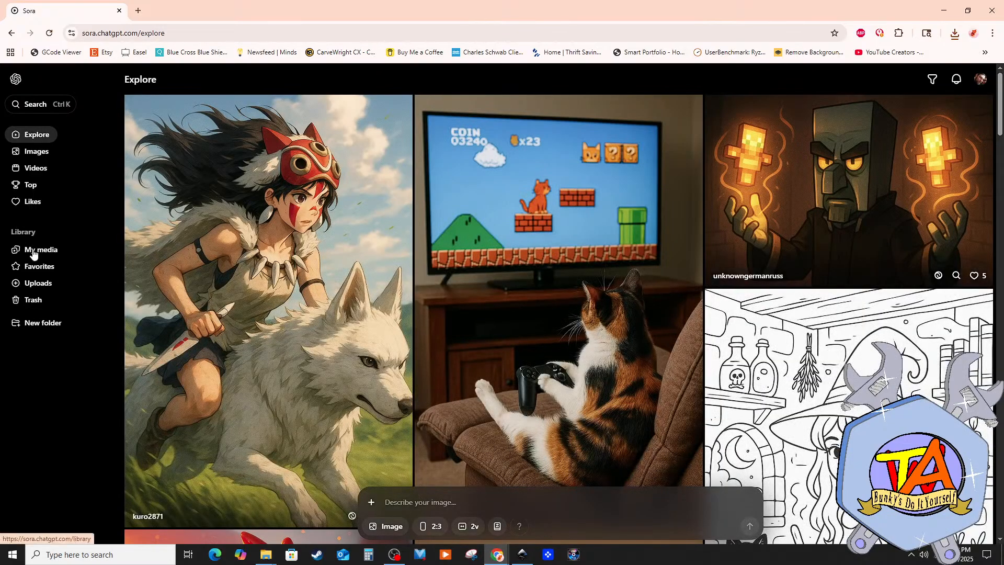
click(33, 254)
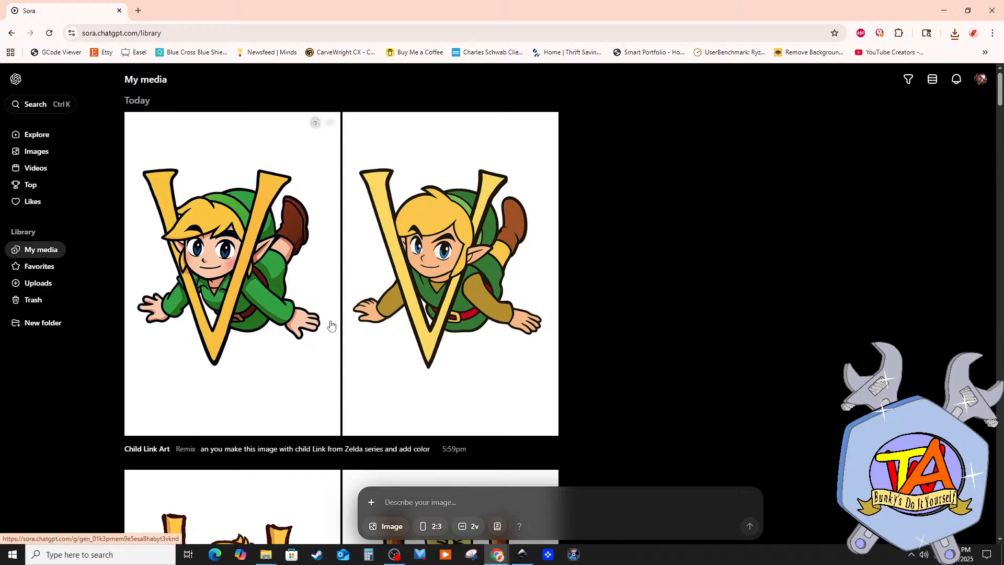
Step: Upload w.PNG and remix it with the prompt "an you make this image with child Zelda from Zelda series and add color"
click(372, 504)
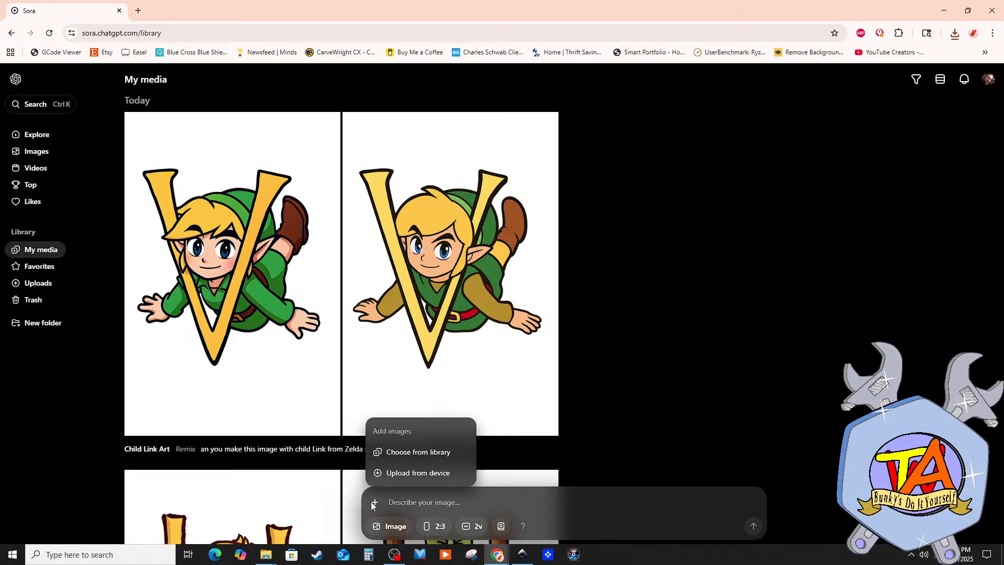
click(395, 474)
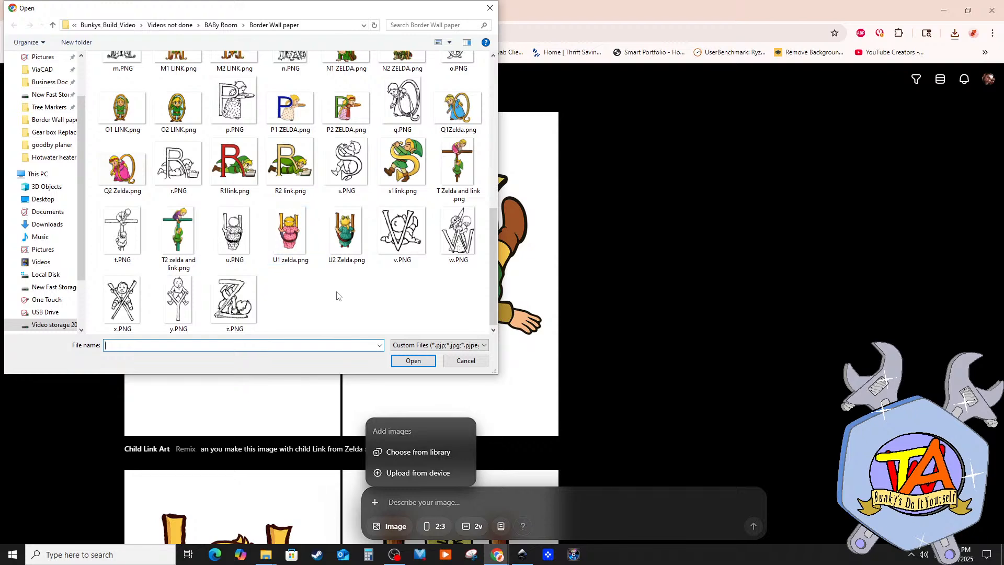
click(440, 267)
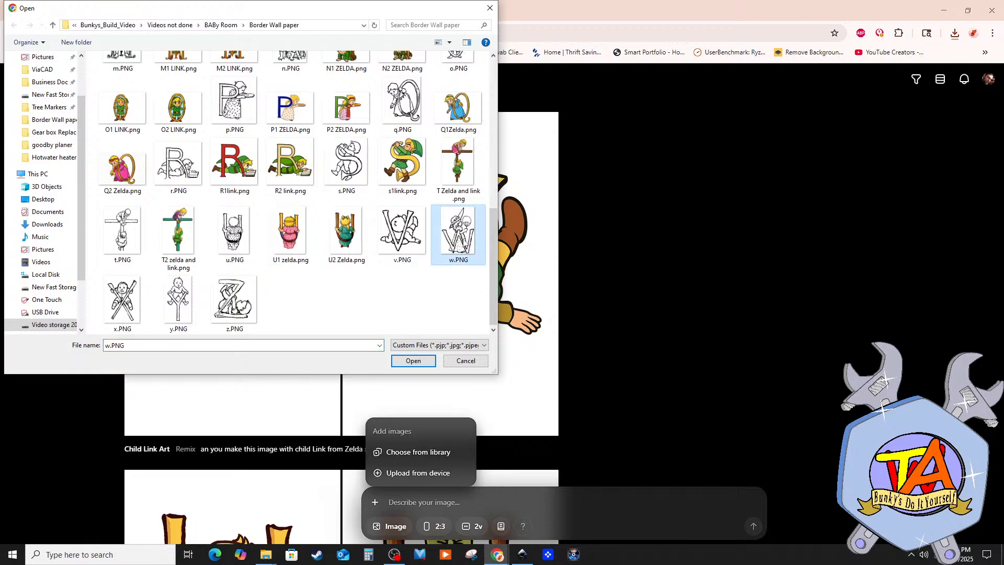
click(413, 362)
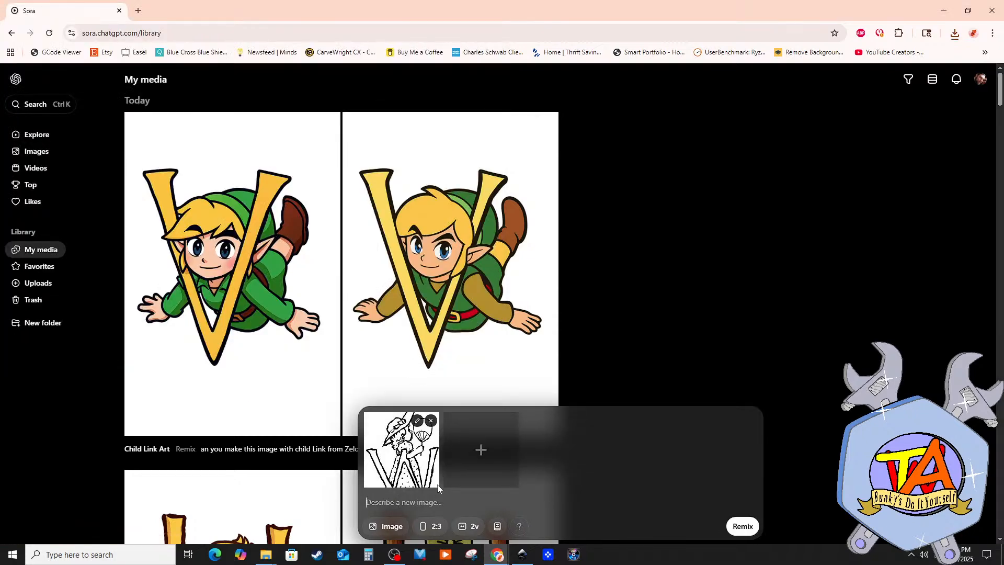
right_click(428, 503)
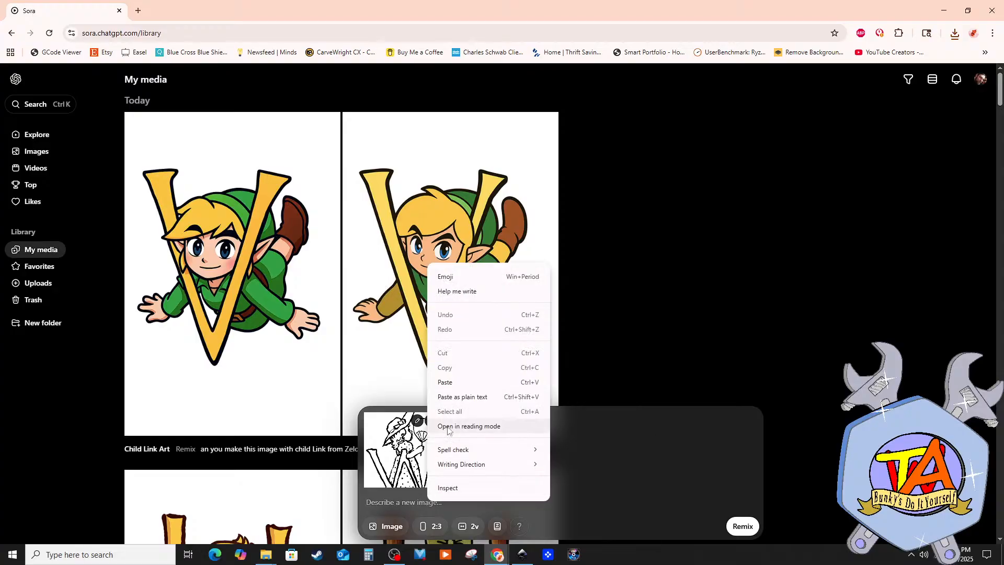
click(450, 385)
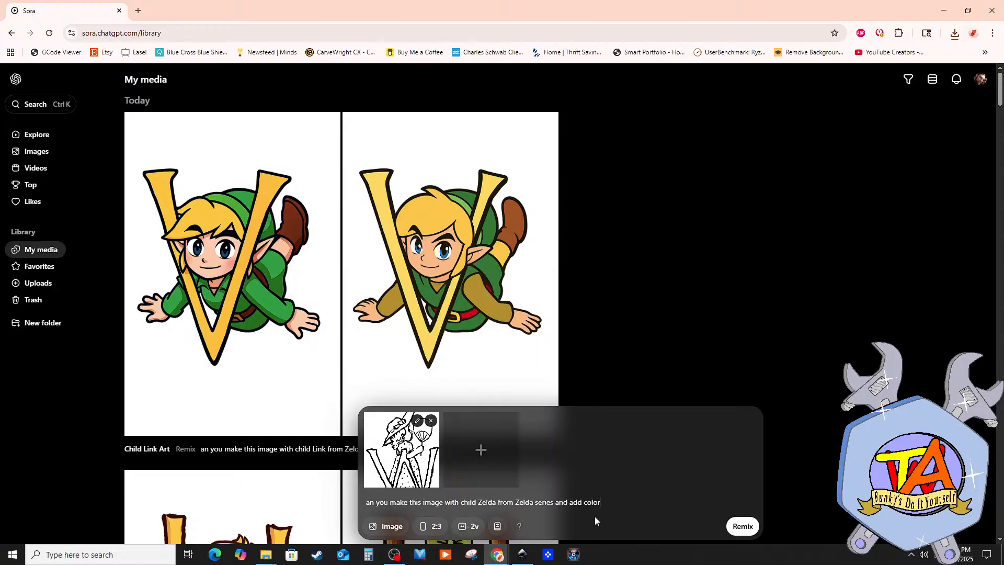
click(743, 526)
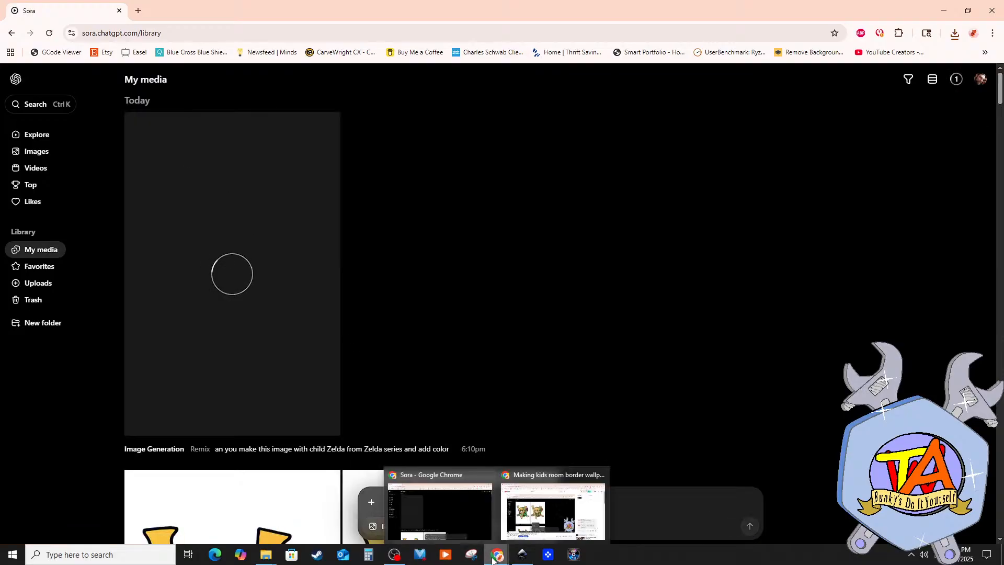
Step: Switch to Inkscape and bring the coloured letter D with its "thicker D" note into close view
click(523, 554)
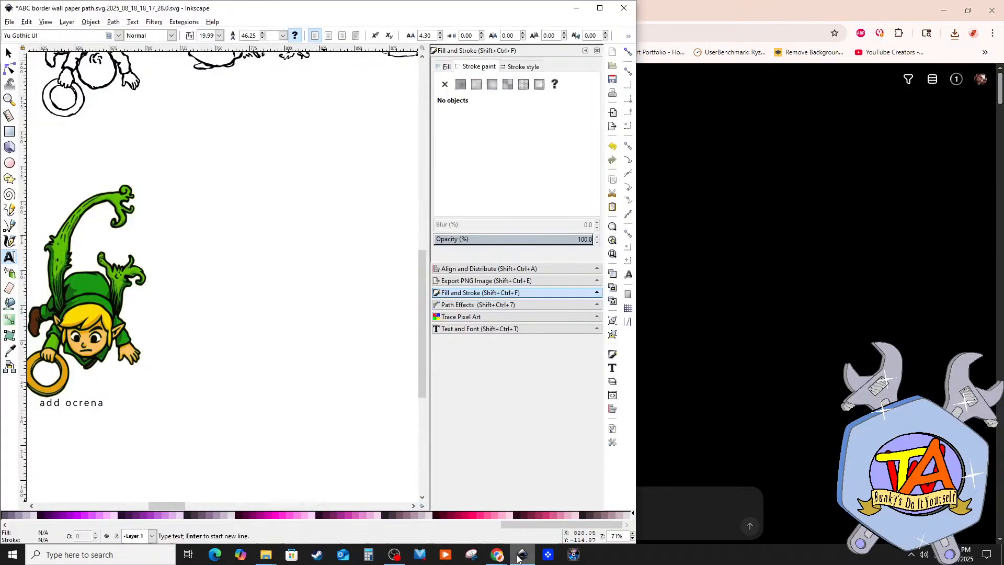
drag(170, 503, 116, 499)
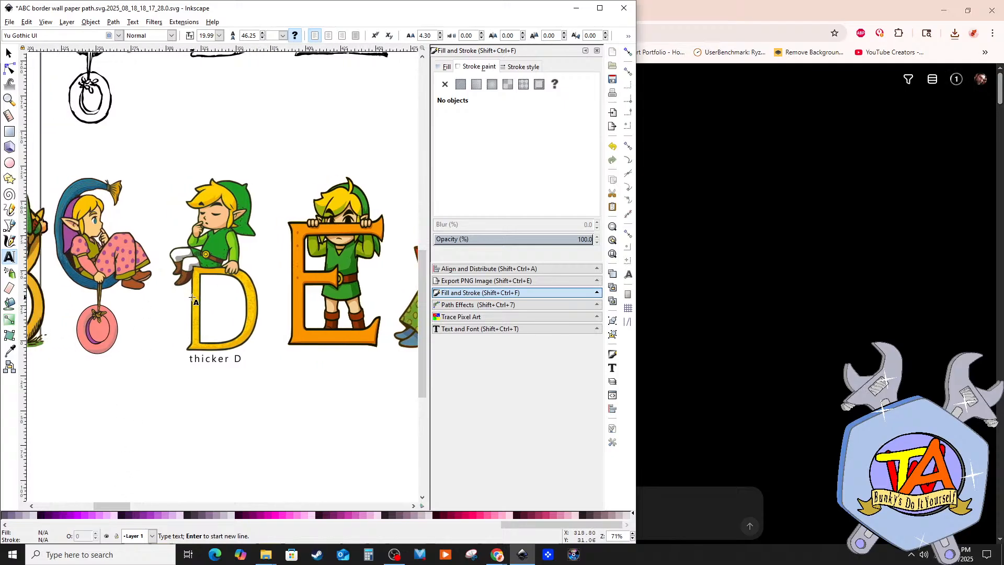
scroll(190, 283, right, 2)
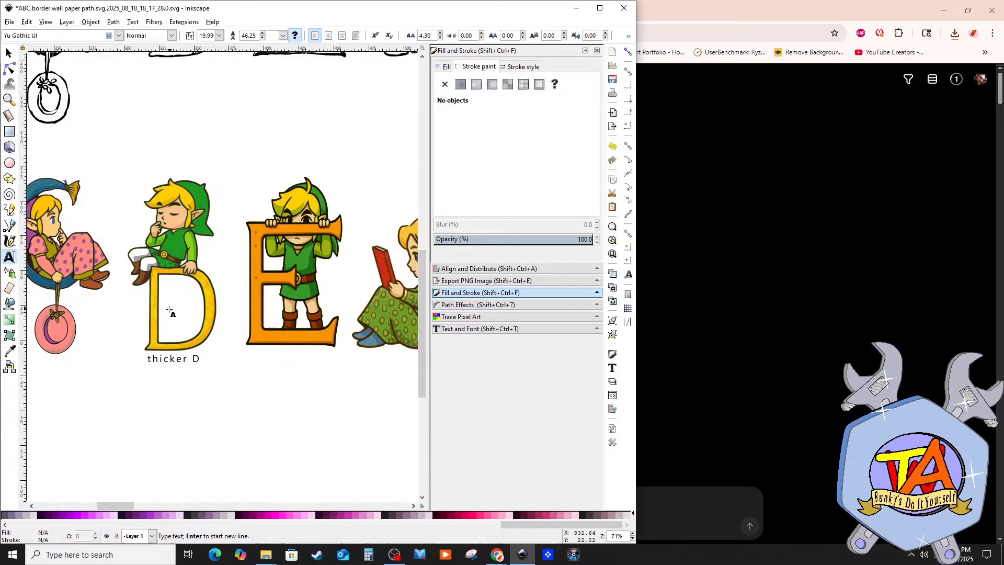
scroll(170, 314, left, 2)
scroll(170, 314, up, 2)
scroll(183, 324, up, 1)
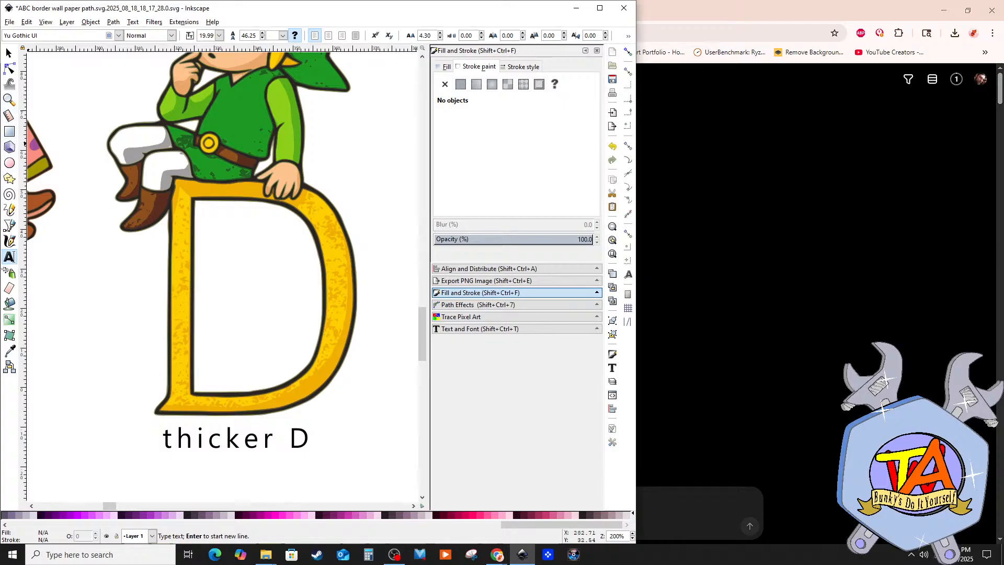
click(10, 227)
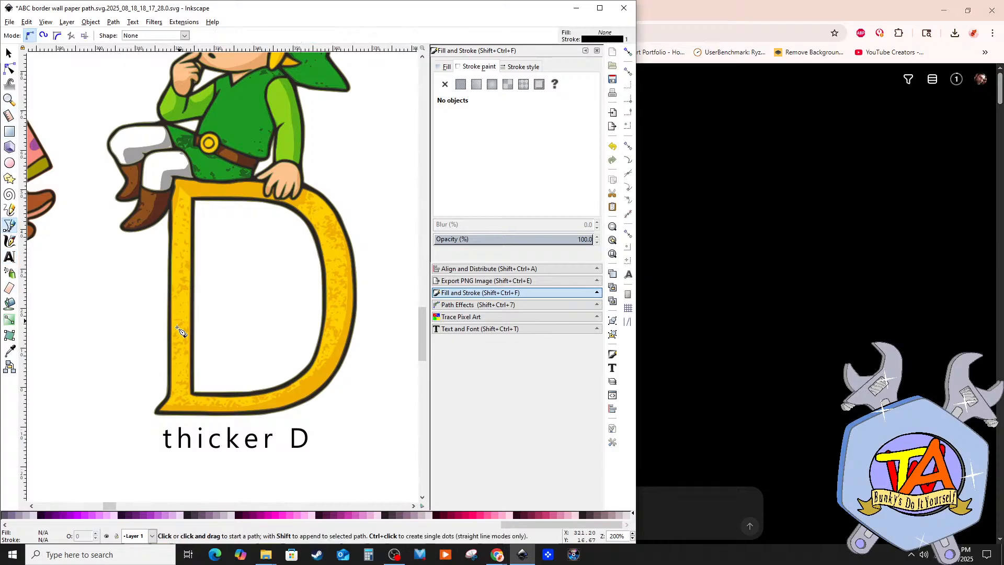
click(190, 392)
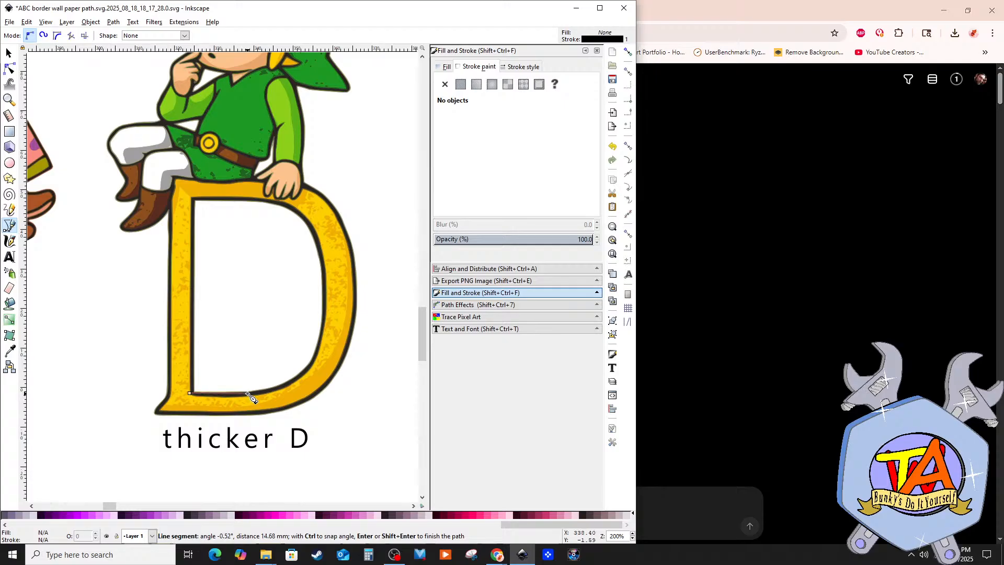
click(279, 389)
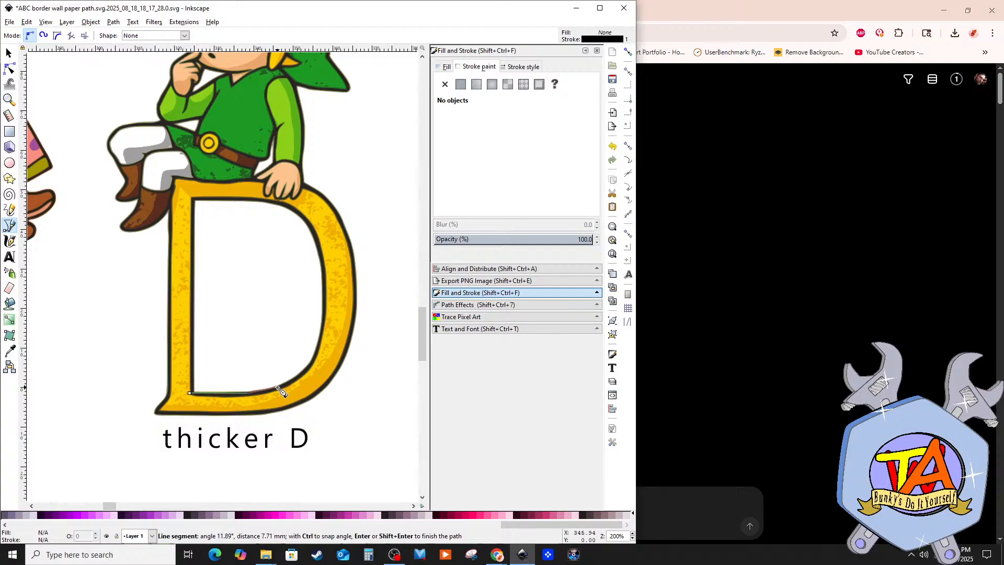
click(310, 367)
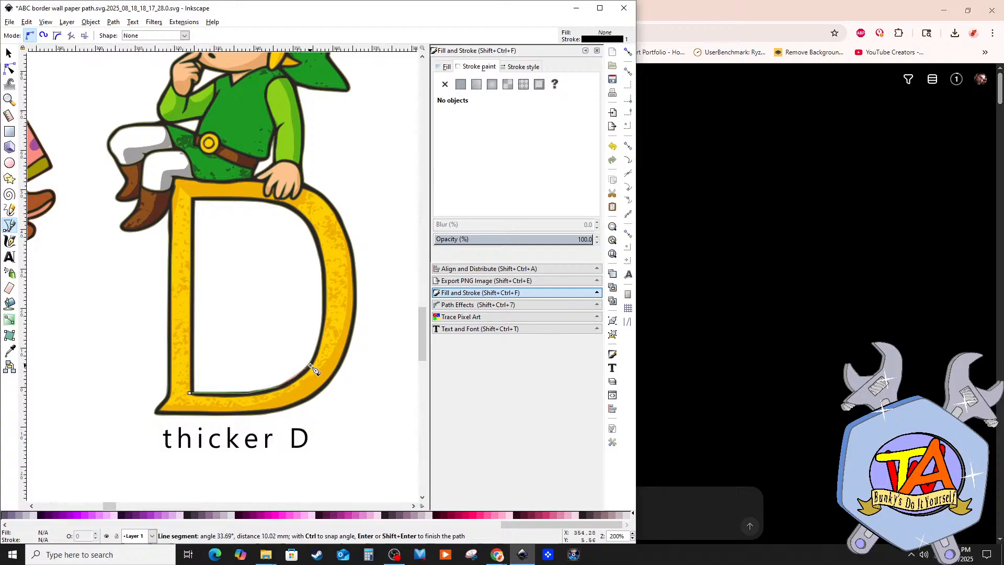
click(325, 321)
key(Escape)
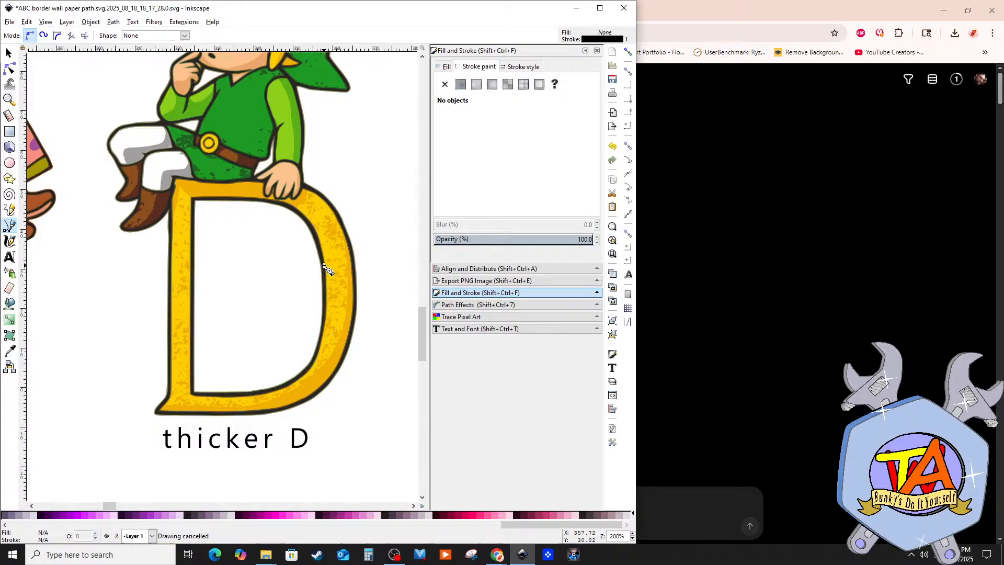
Step: Fill the inner opening of the letter D with the Paint Bucket and paste a copy of the resulting shape
click(9, 304)
click(226, 391)
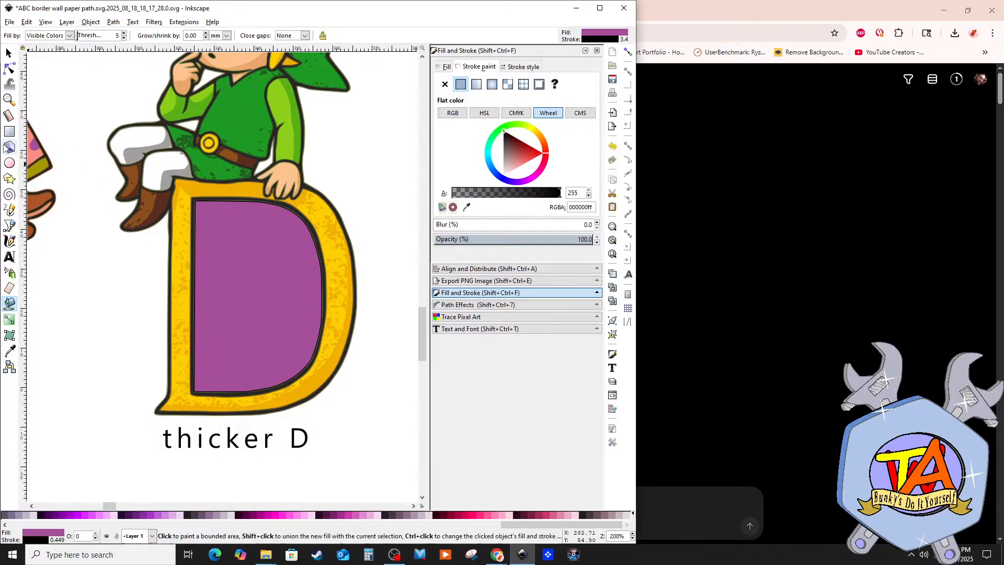
key(s)
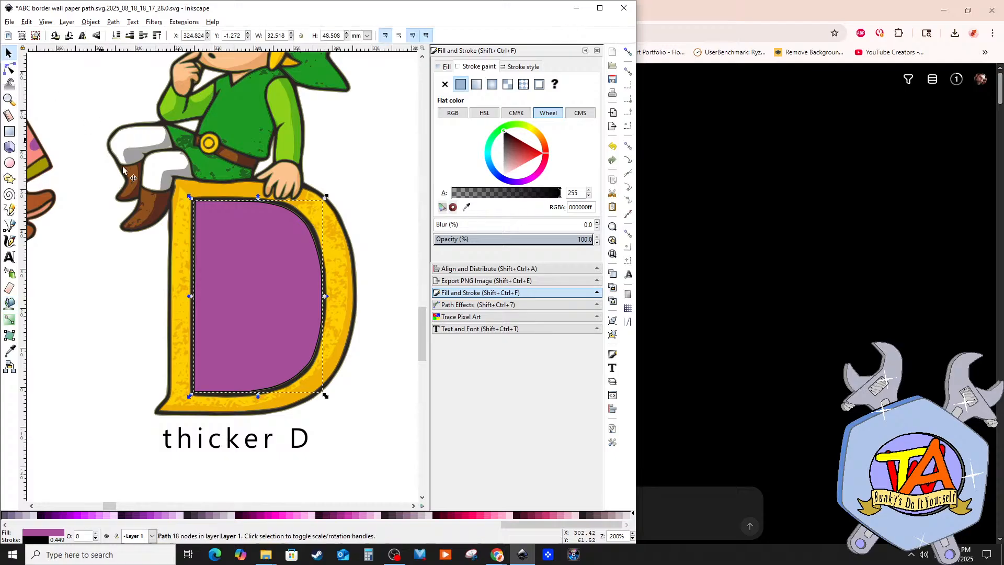
key(ctrl+c)
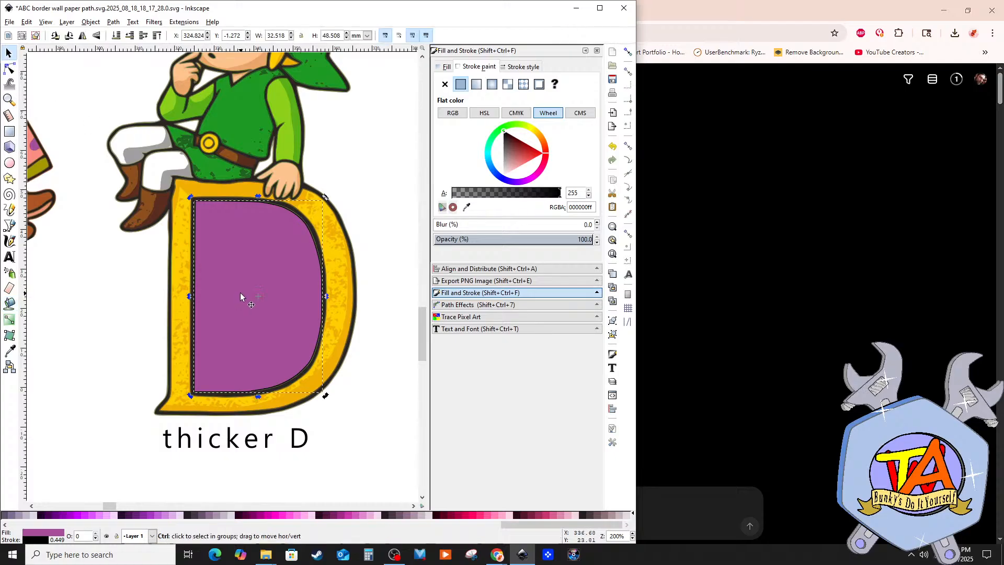
key(ctrl+v)
click(241, 293)
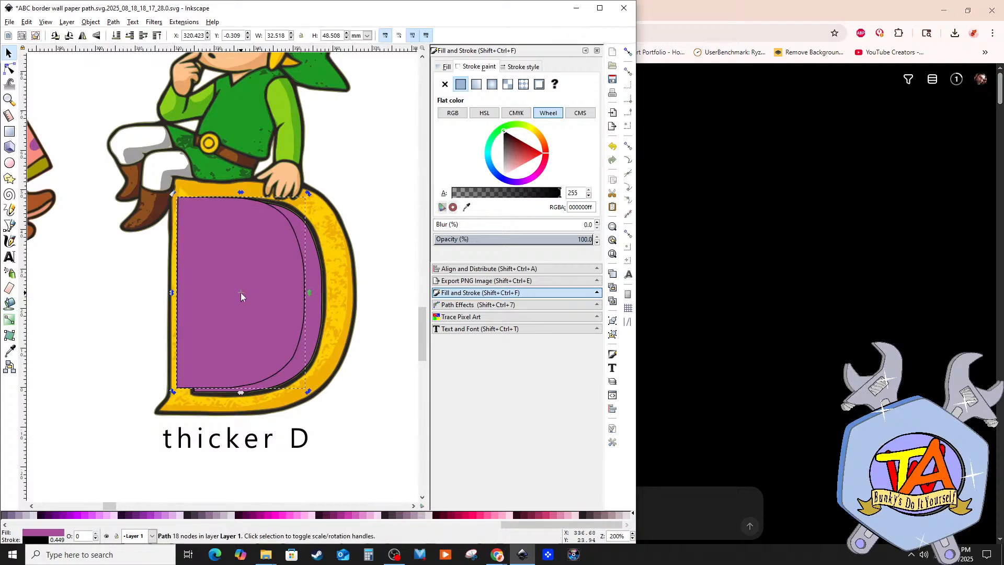
Step: Place the copied inner shape in the empty space between the letters C and D and fill it white
drag(241, 293, 385, 427)
drag(242, 287, 85, 380)
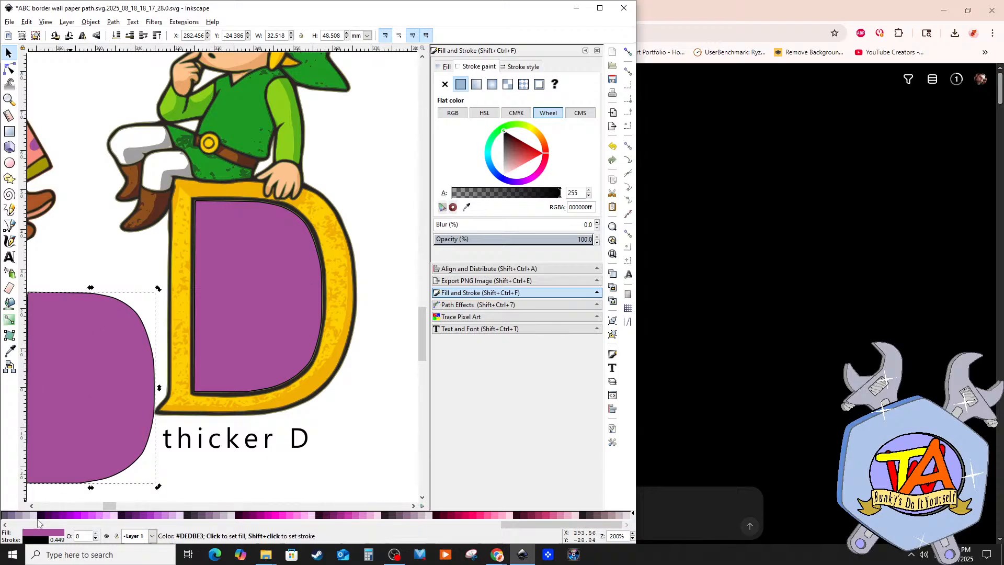
drag(525, 524, 31, 525)
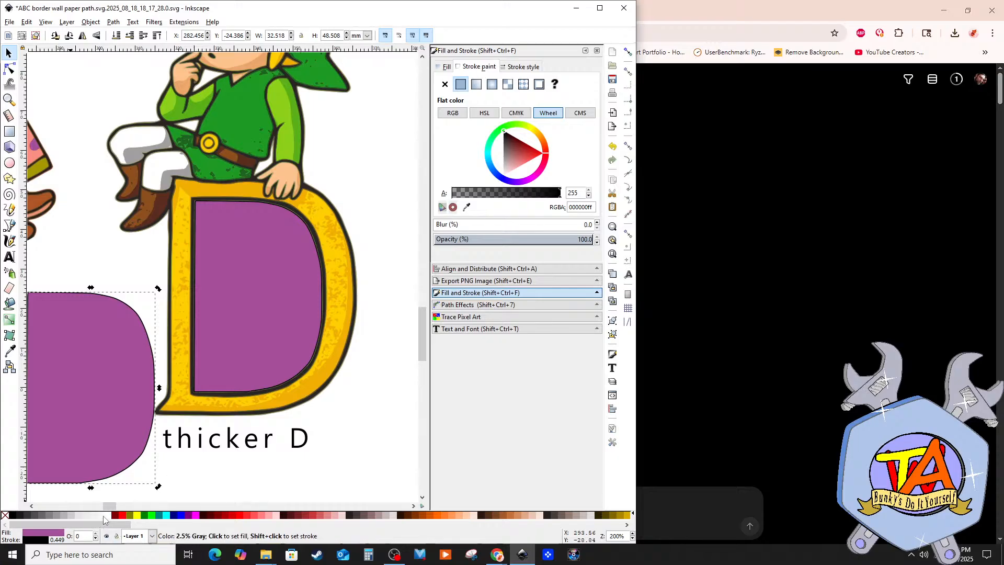
click(107, 517)
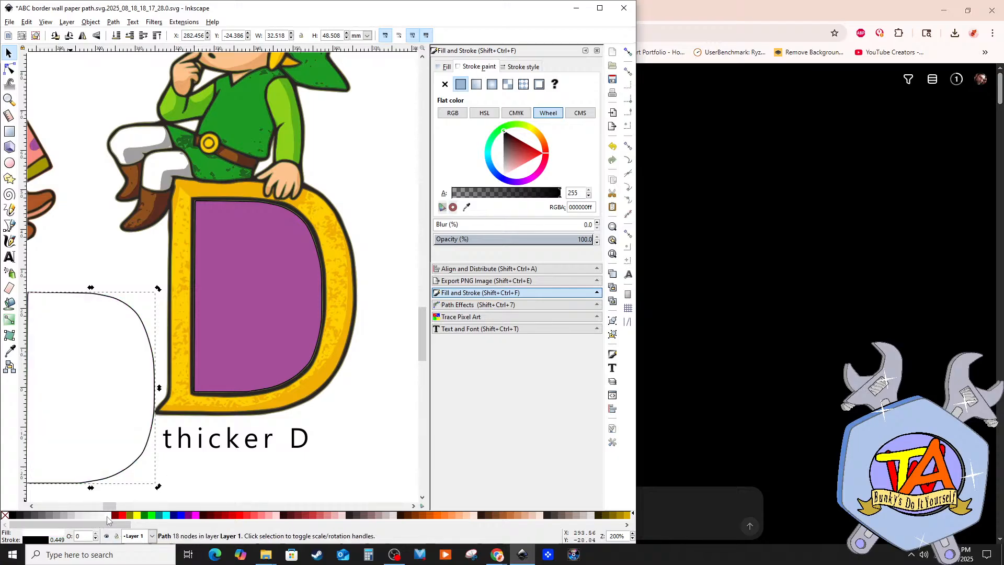
click(394, 401)
Step: Colour both the fill and the stroke of the shape inside the D with the letter's sampled yellow, facc00
click(244, 286)
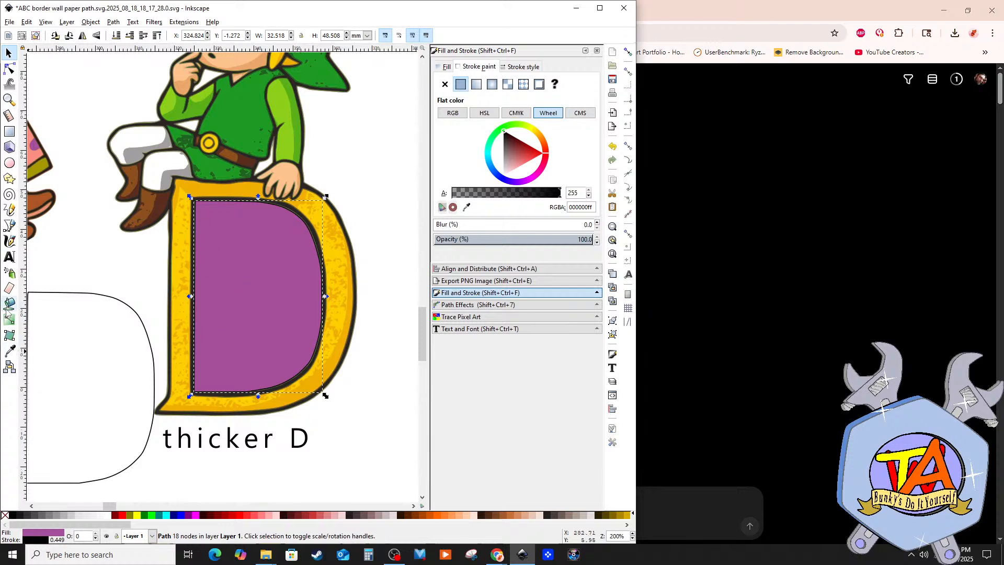
click(10, 351)
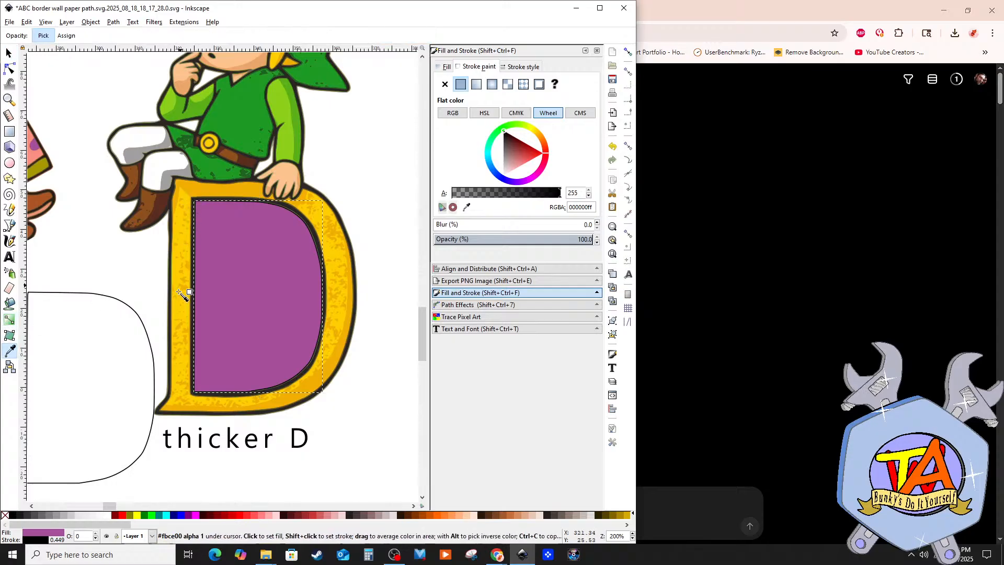
click(185, 311)
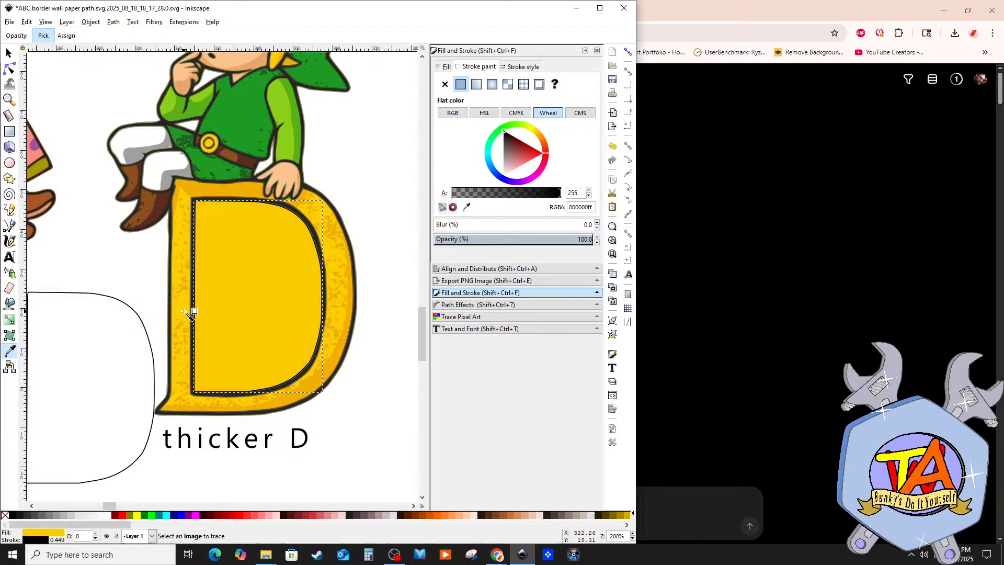
click(8, 52)
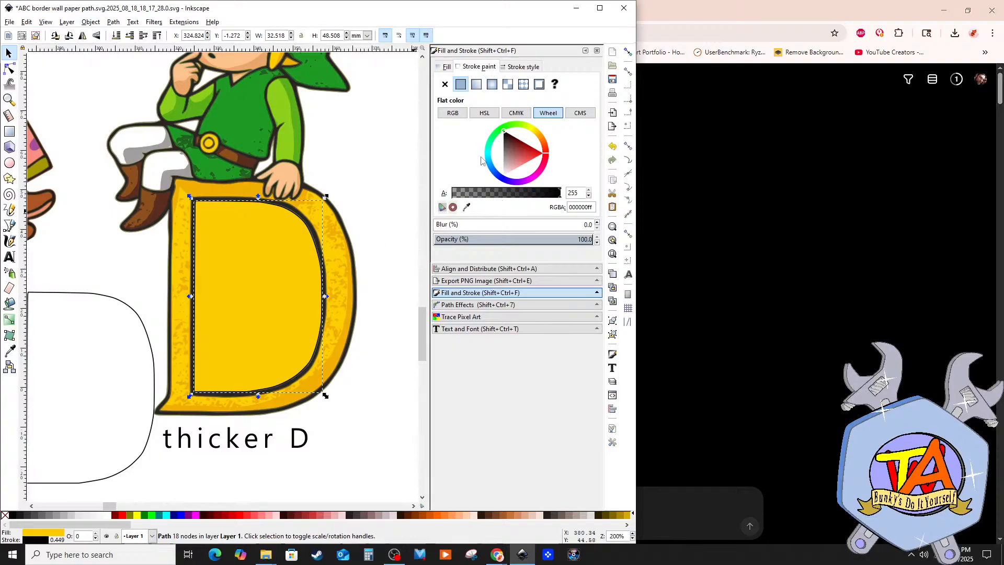
click(466, 207)
click(251, 306)
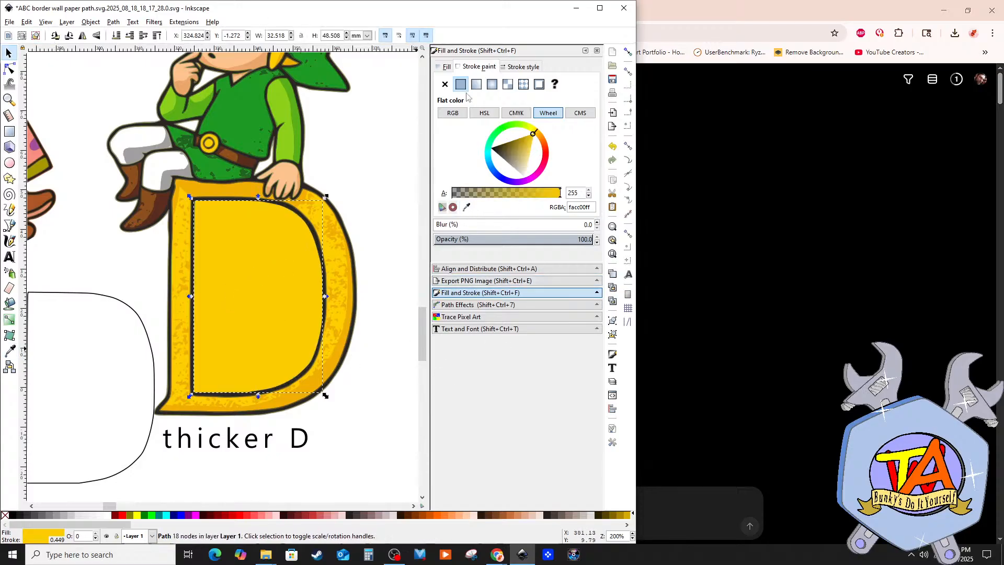
Step: Increase the stroke width of the yellow shape inside the D to 2.449 mm to cover the inner black outline
click(520, 67)
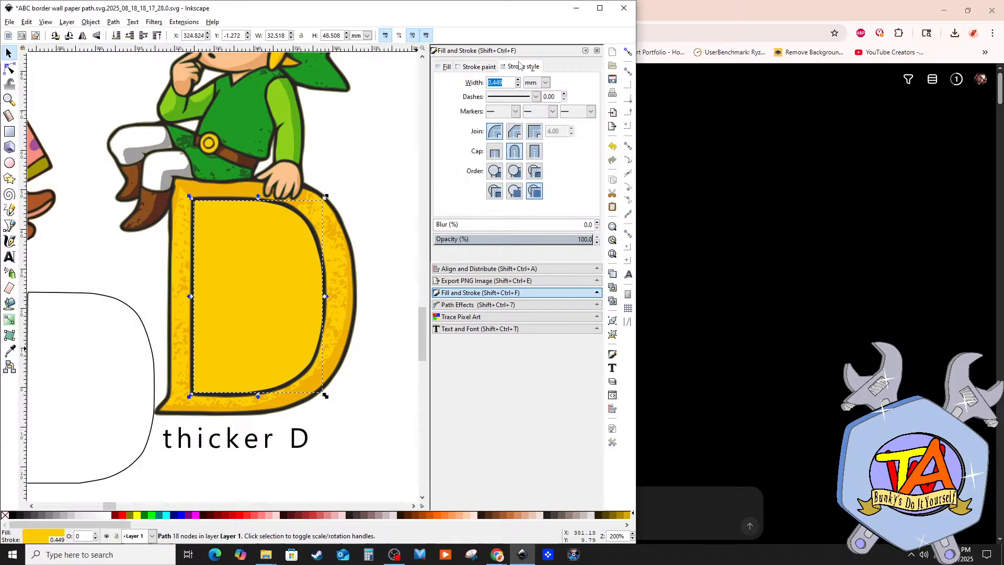
click(512, 150)
click(518, 80)
click(518, 80)
click(518, 80)
click(517, 79)
click(517, 79)
click(518, 79)
click(518, 80)
click(518, 80)
click(518, 79)
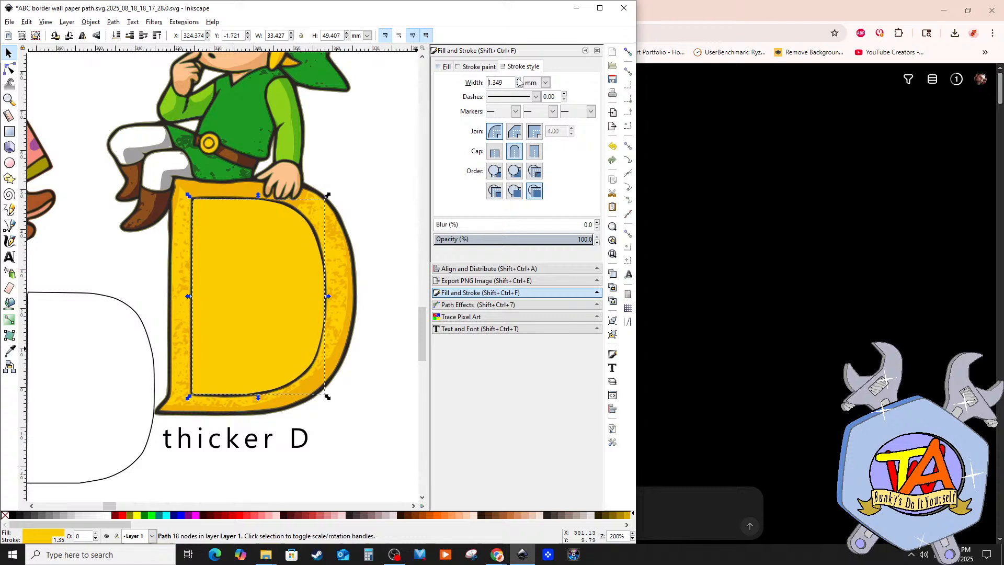
click(518, 80)
click(518, 79)
click(518, 80)
click(518, 79)
click(517, 79)
click(518, 79)
click(517, 79)
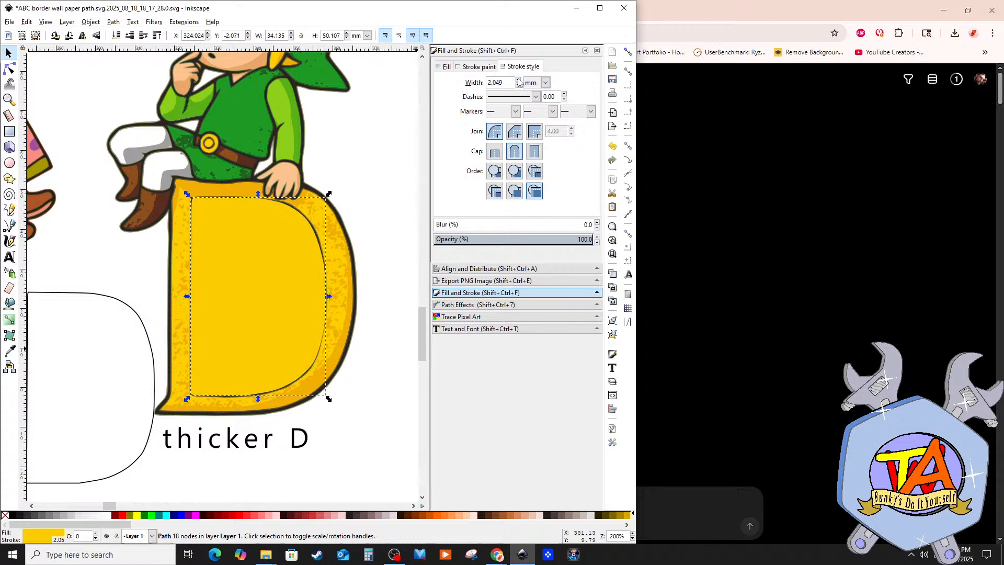
click(518, 80)
click(518, 79)
click(517, 79)
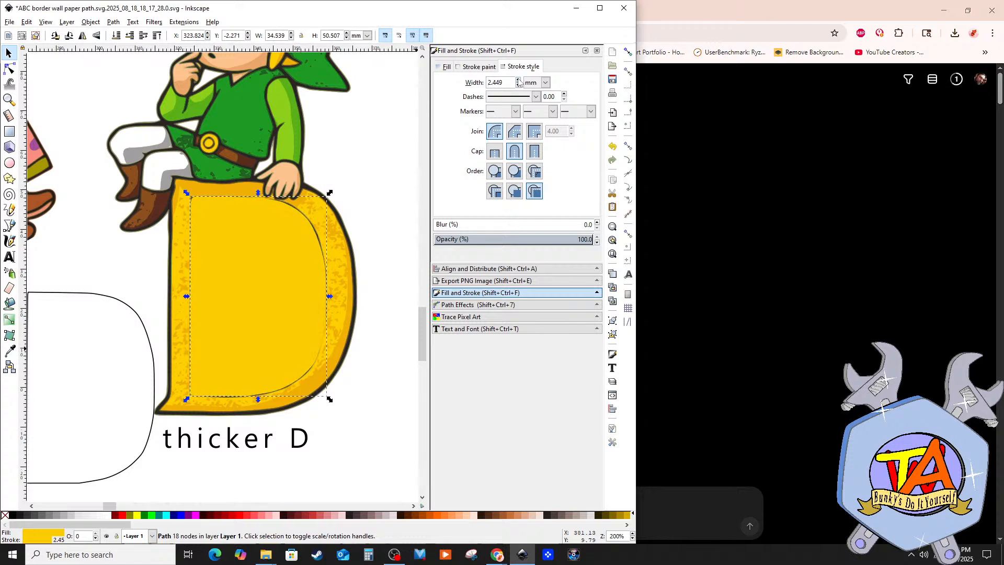
Step: Increase the yellow shape's stroke width to 2.649 mm and move its upper-right curve nodes outward to cover the black line
click(518, 80)
click(518, 80)
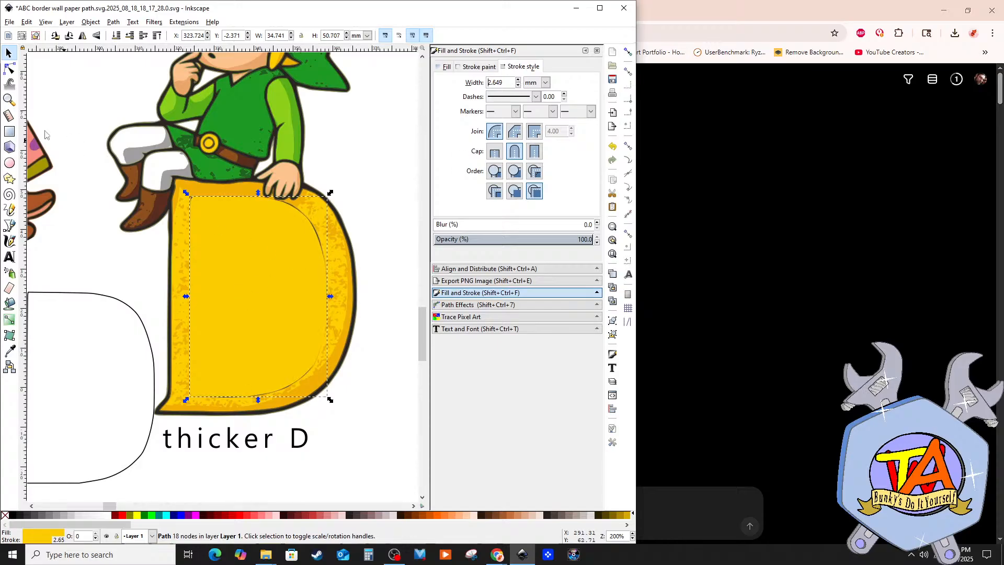
click(9, 69)
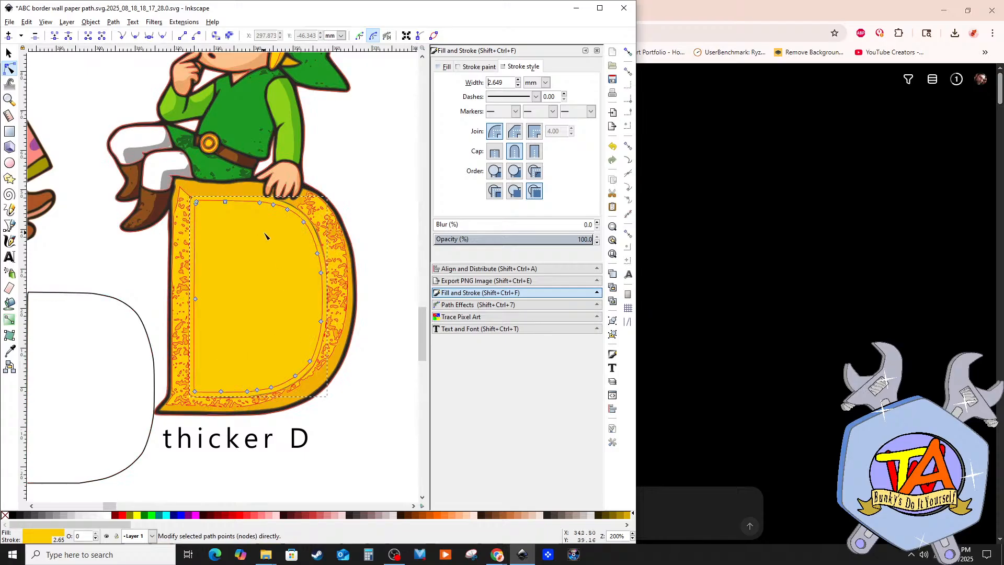
scroll(288, 222, up, 2)
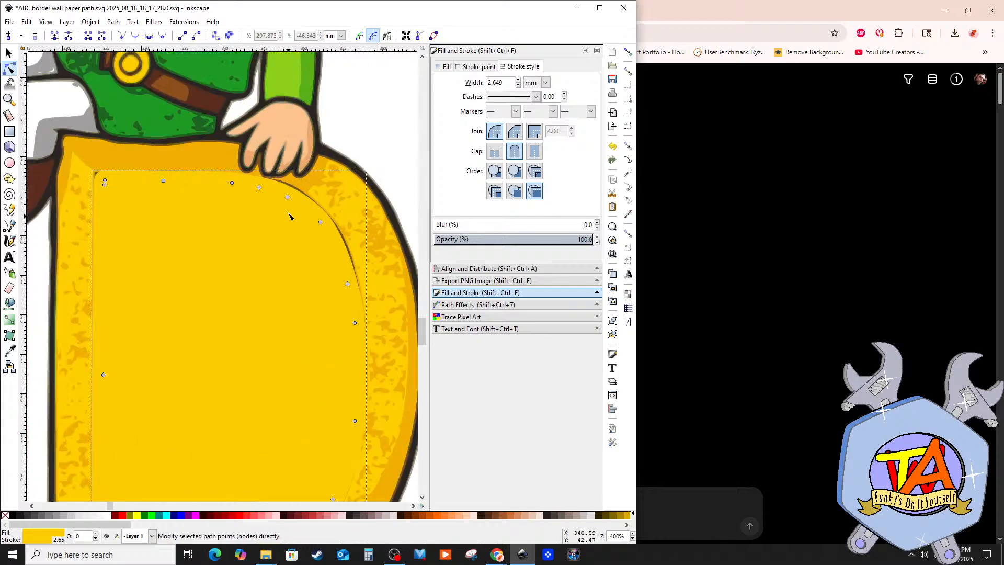
click(287, 197)
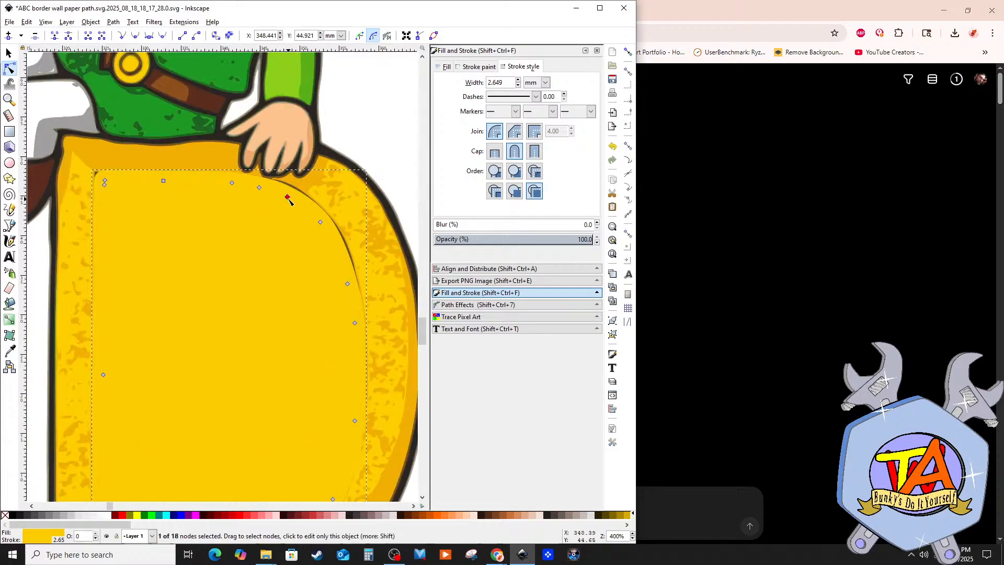
drag(289, 199, 292, 200)
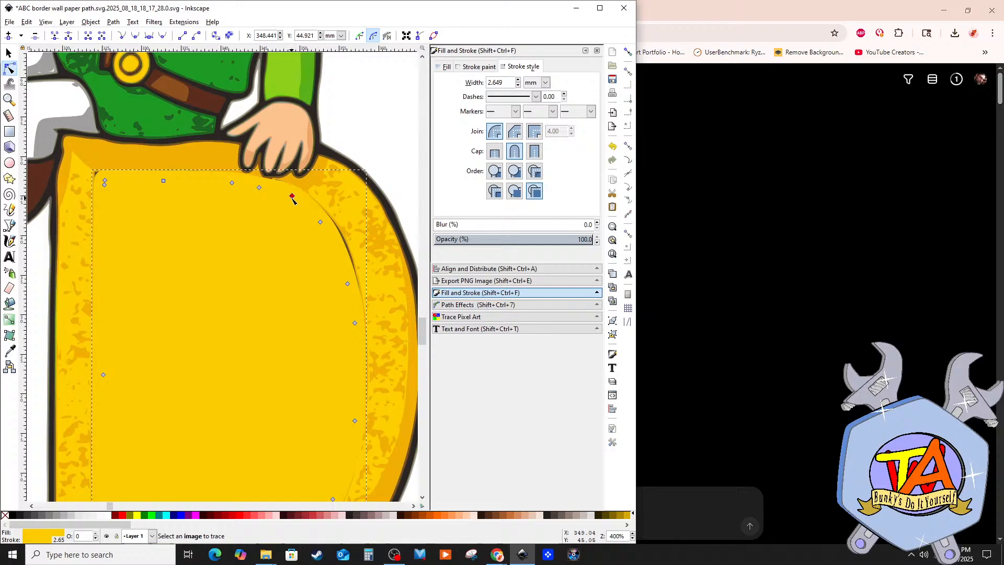
click(260, 189)
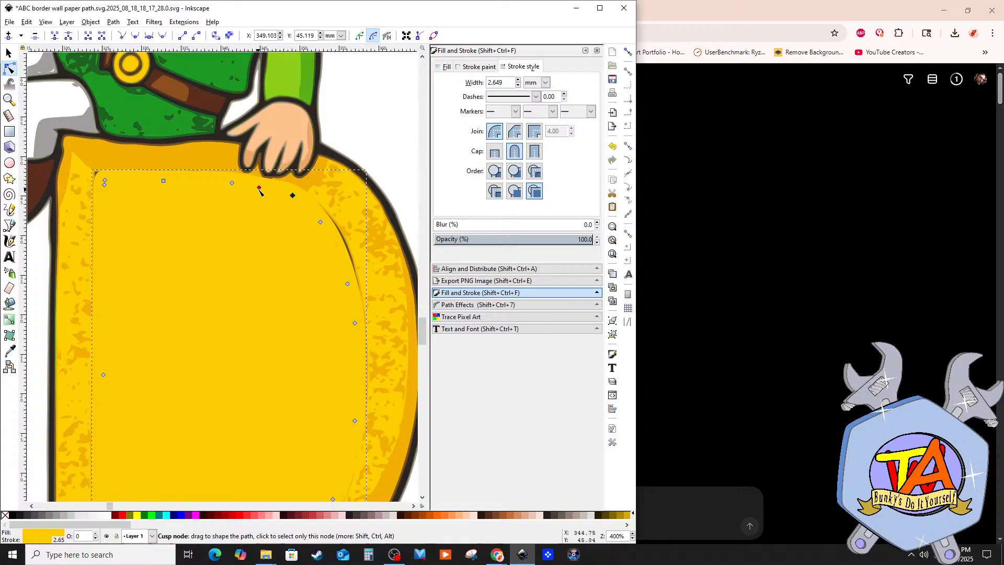
click(260, 190)
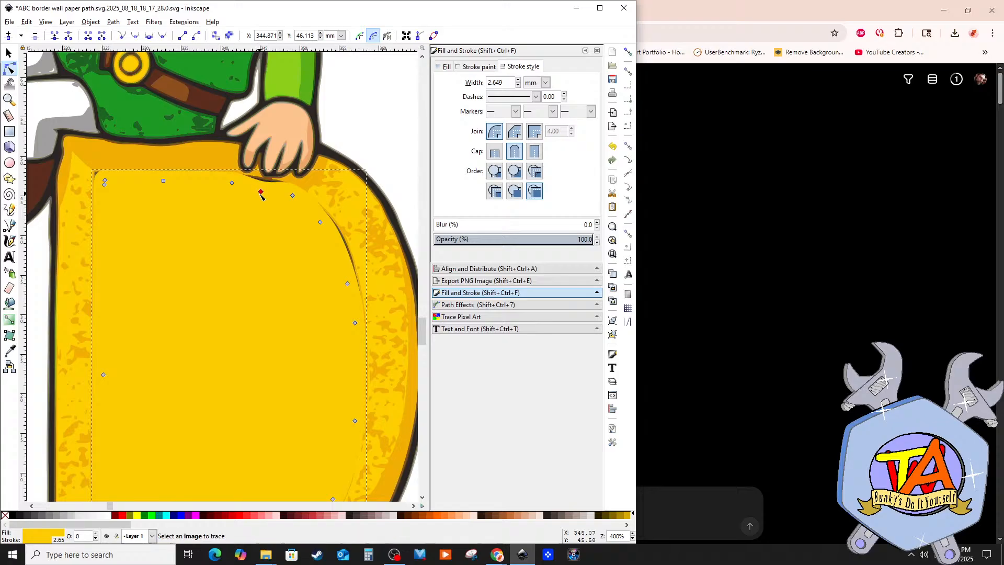
drag(260, 189, 262, 189)
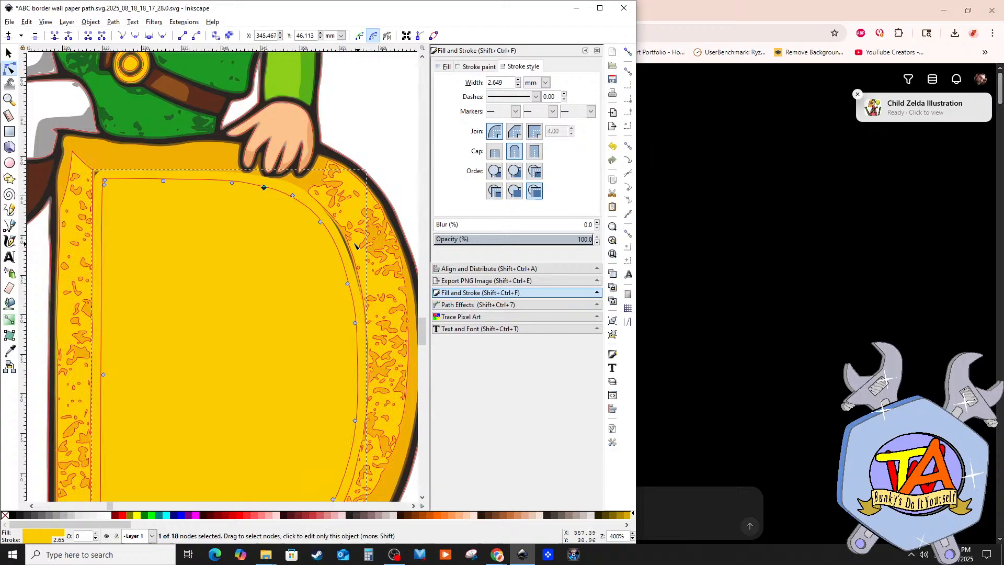
double_click(349, 280)
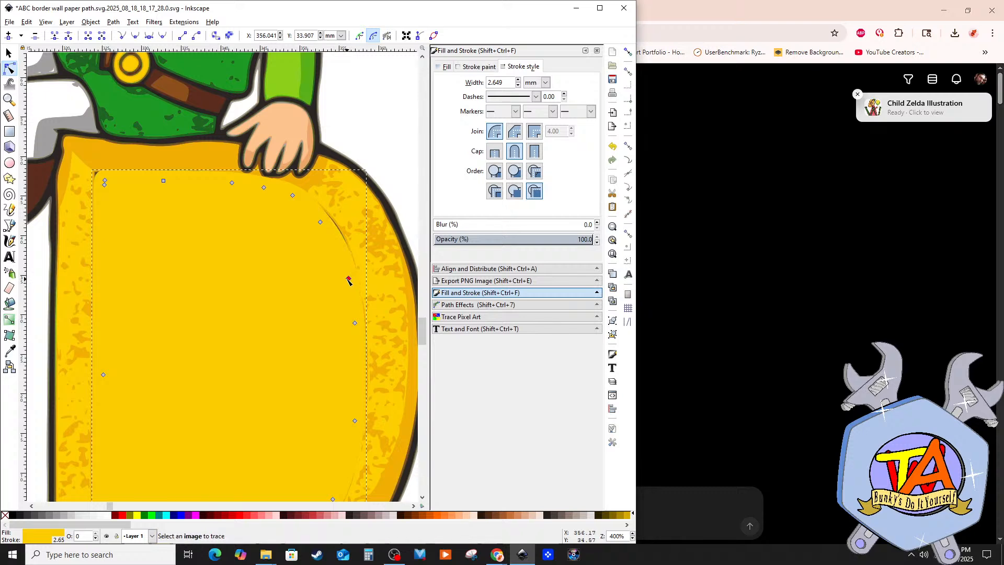
click(327, 226)
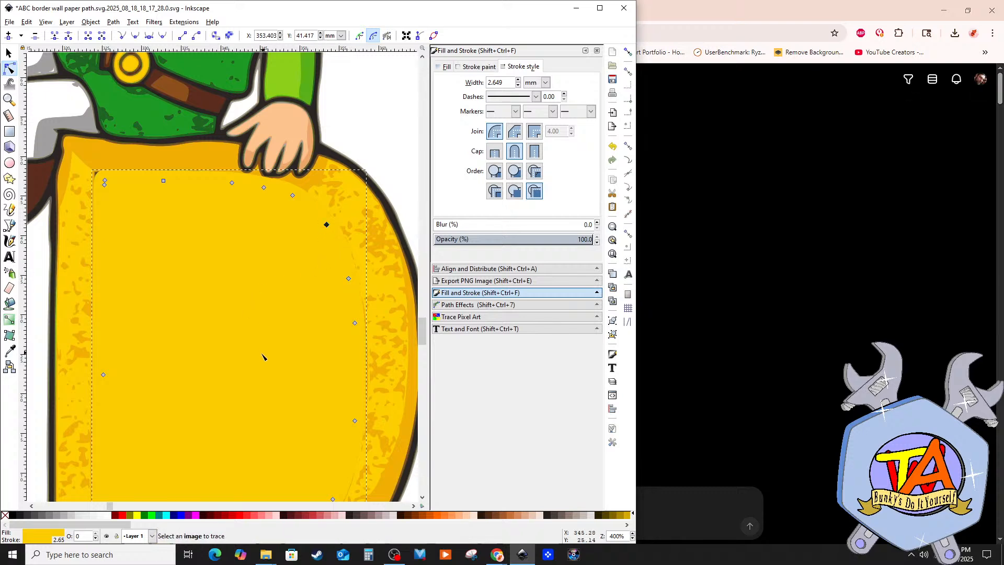
Step: Move the yellow shape's nodes along the D's lower-right curve and bottom edge outward to cover the remaining black line
scroll(263, 357, down, 8)
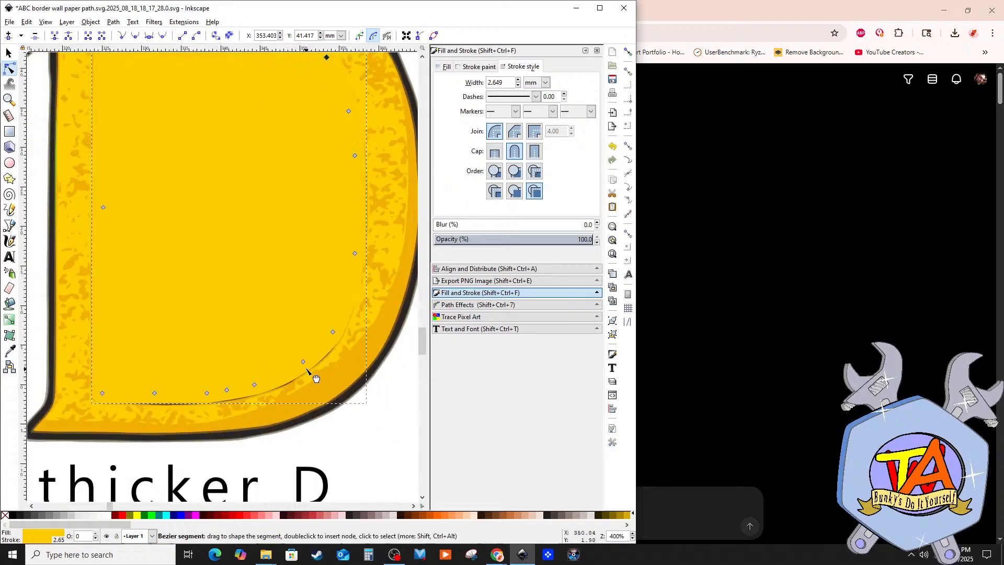
click(304, 363)
drag(333, 332, 333, 337)
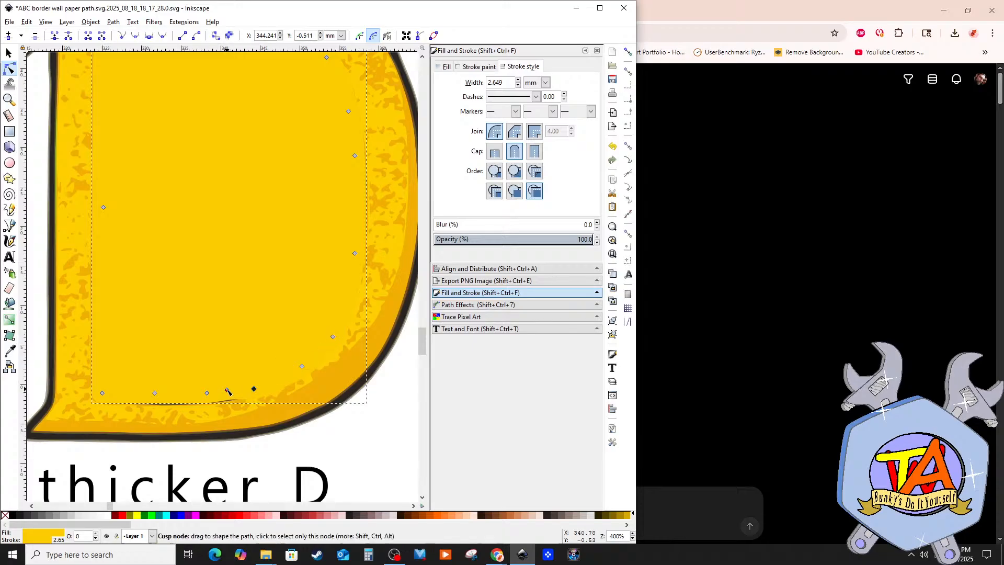
drag(227, 391, 207, 399)
click(207, 394)
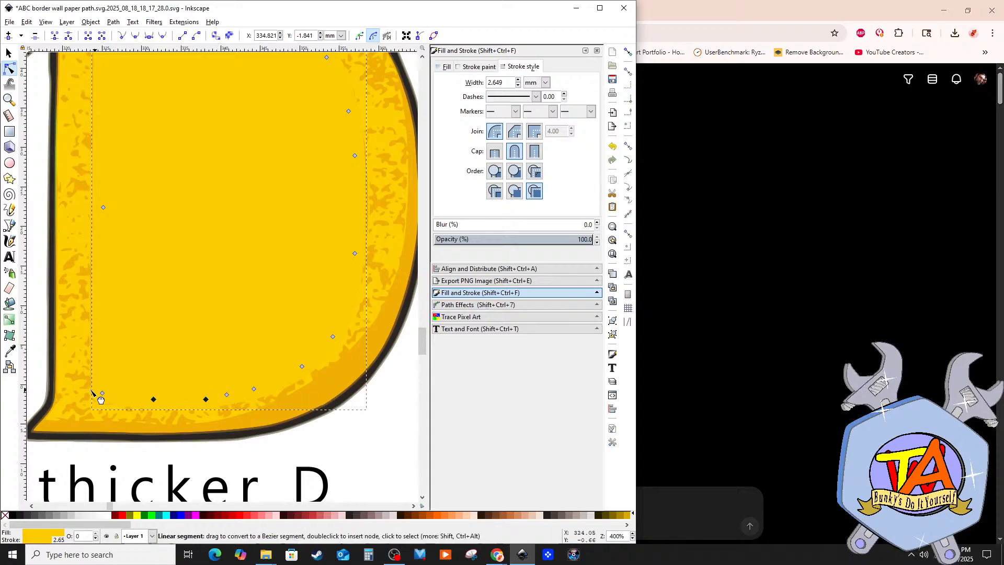
Step: Adjust the yellow shape's lower-left corner and left-edge nodes to cover the D's inner outline, leaving no nodes selected
click(102, 393)
drag(102, 394, 103, 398)
ctrl+scroll(90, 355, down, 2)
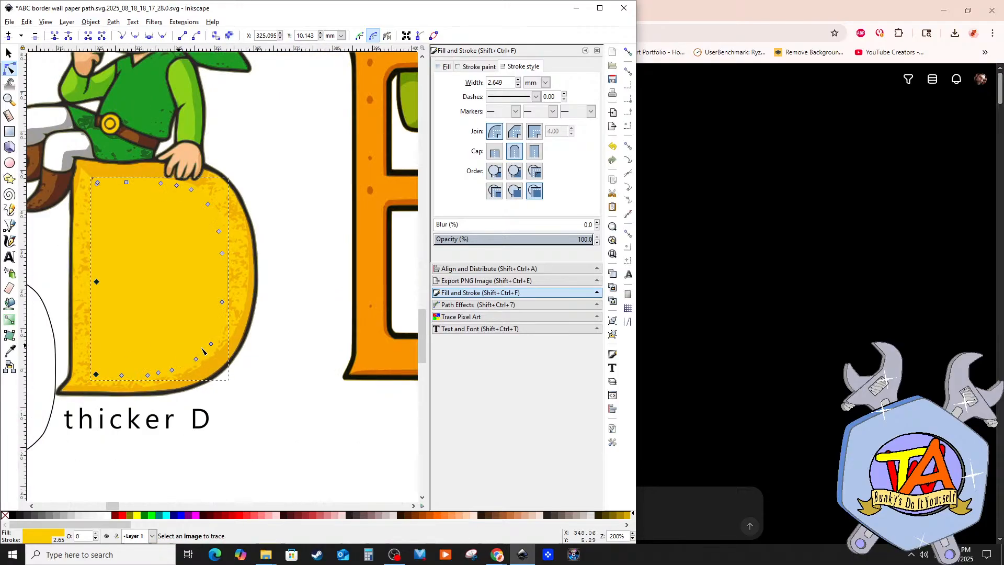
click(294, 375)
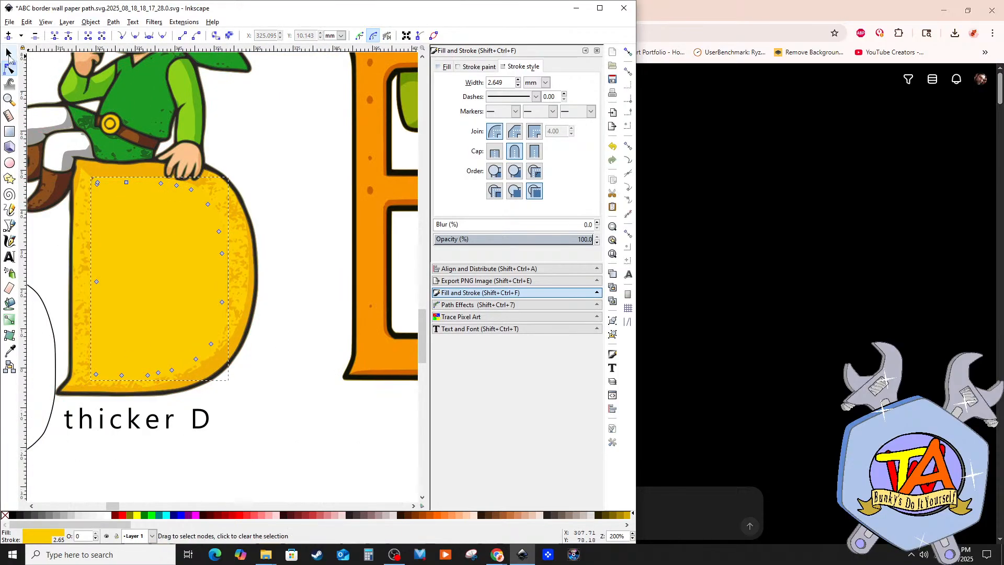
Step: Move the upper-left corner node of the yellow inner D path slightly outward to cover the dark gap at the corner
click(9, 53)
click(267, 267)
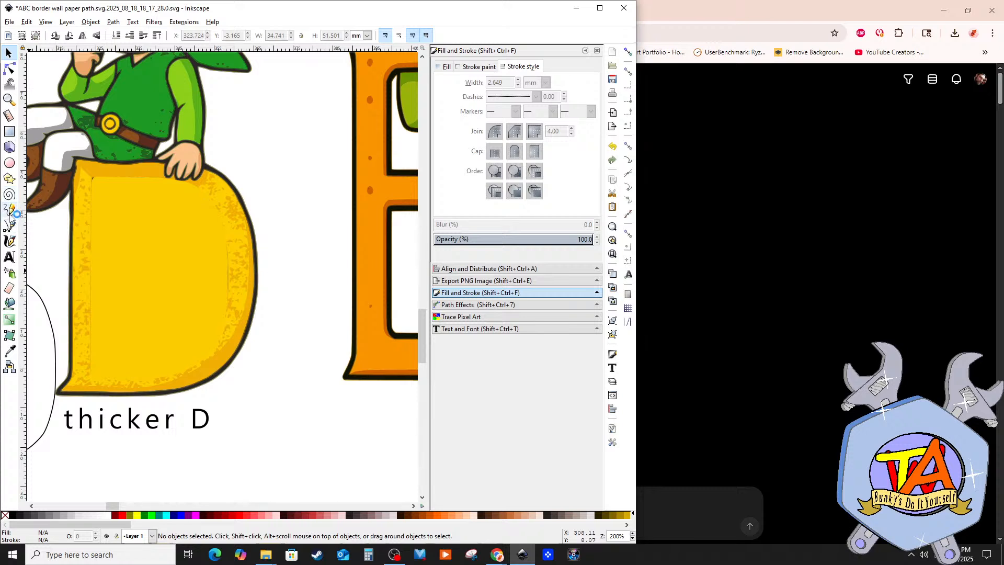
click(9, 225)
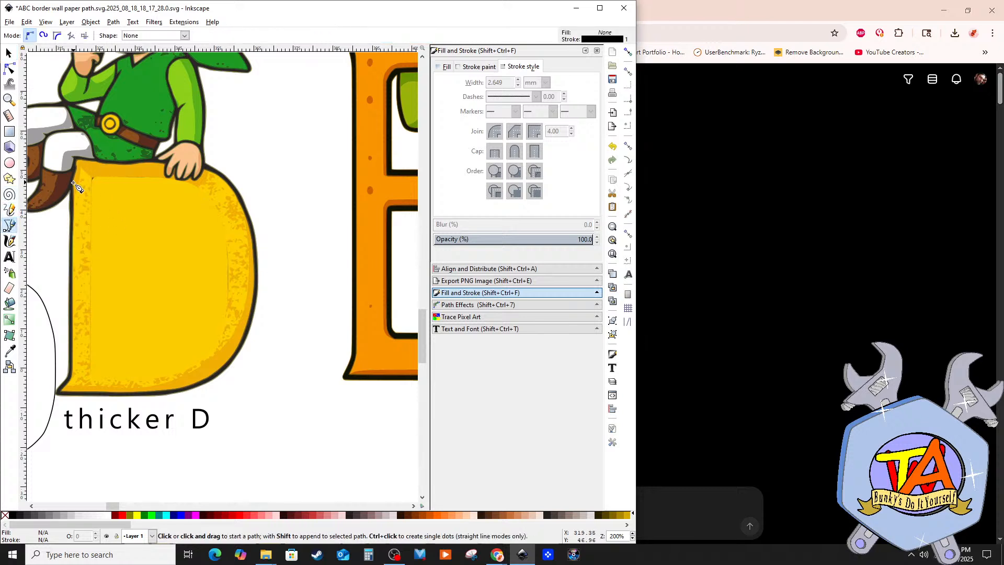
scroll(77, 187, up, 4)
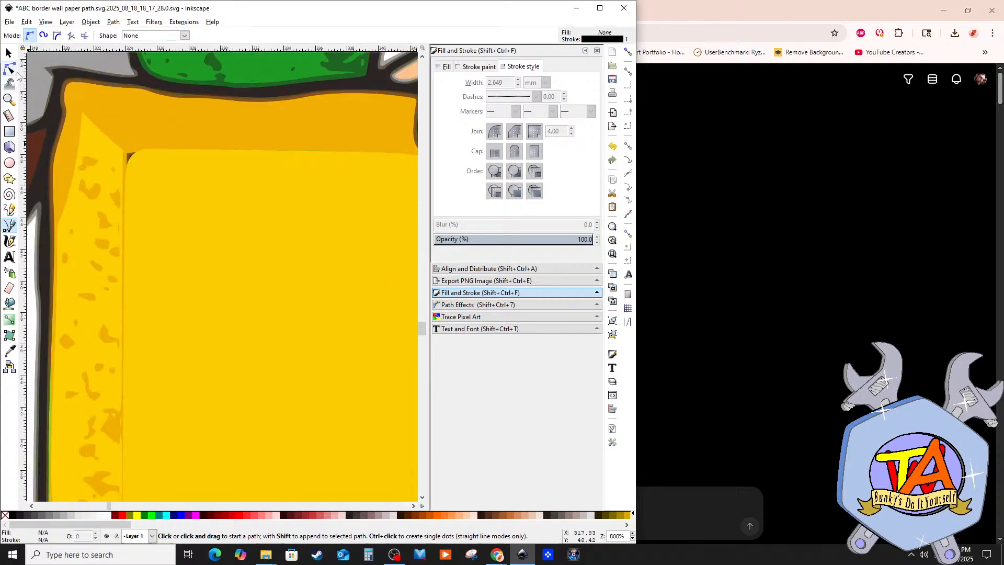
click(9, 69)
click(149, 172)
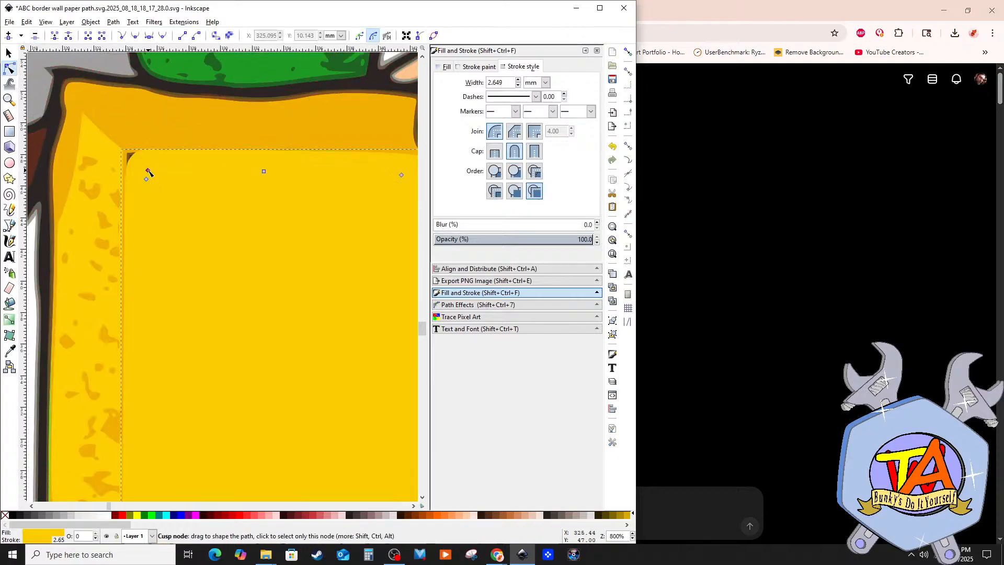
mouse_move(148, 172)
mouse_down()
mouse_move(141, 167)
mouse_move(140, 179)
mouse_up()
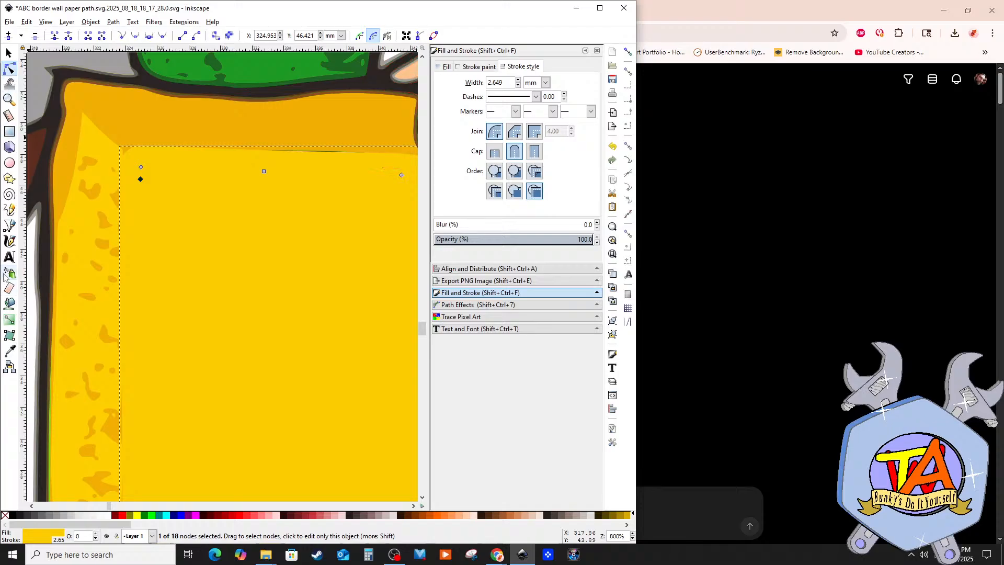
Step: Draw a closed, straight-sided shading shape with the Pen tool along the D's upper inner edge, reaching beneath the character's hand
click(9, 225)
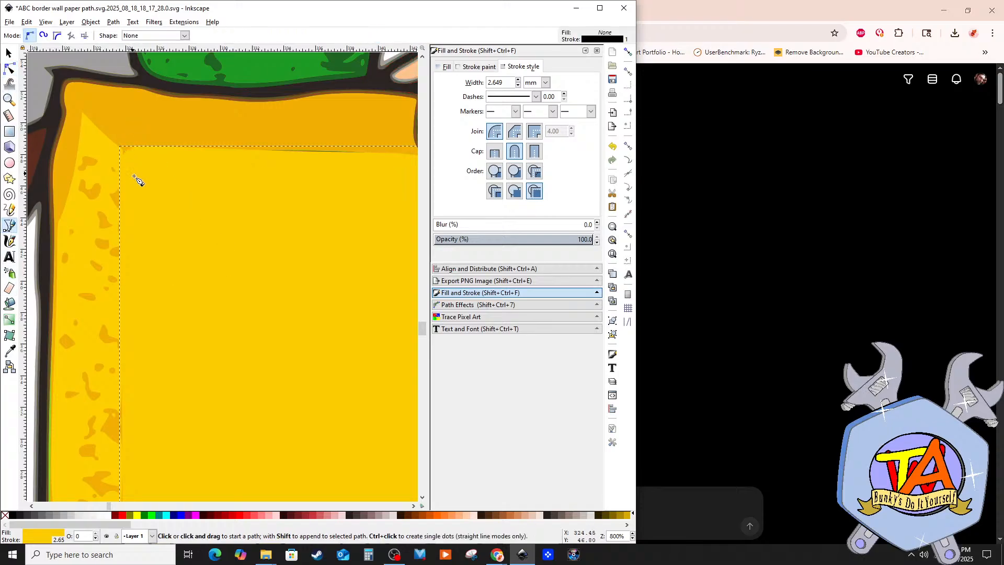
ctrl+scroll(135, 209, down, 3)
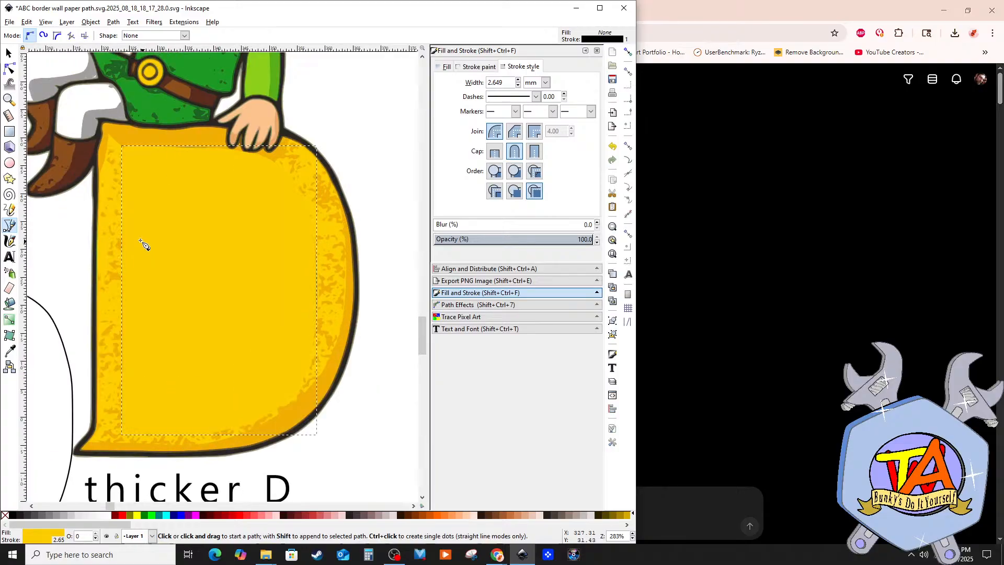
click(119, 144)
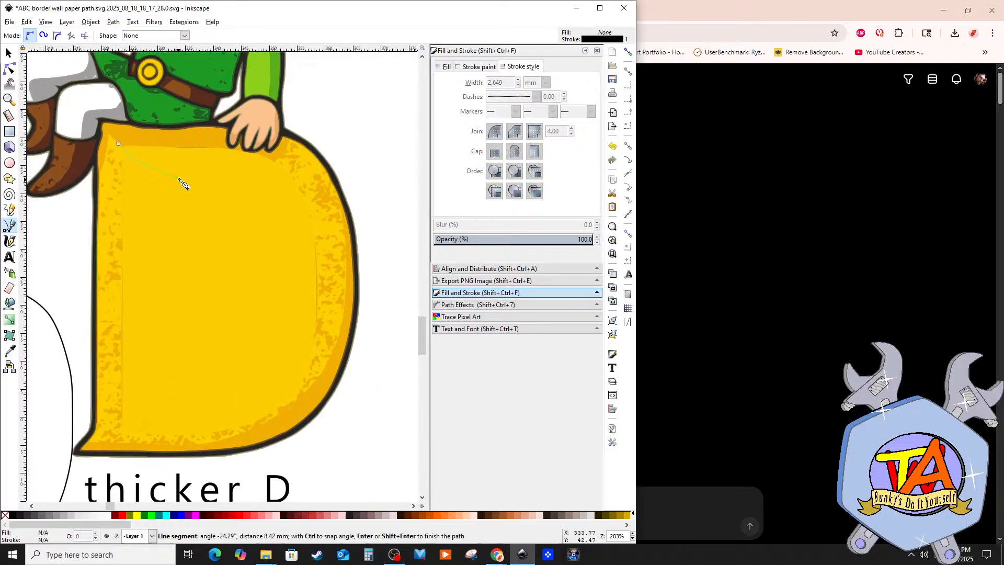
click(253, 174)
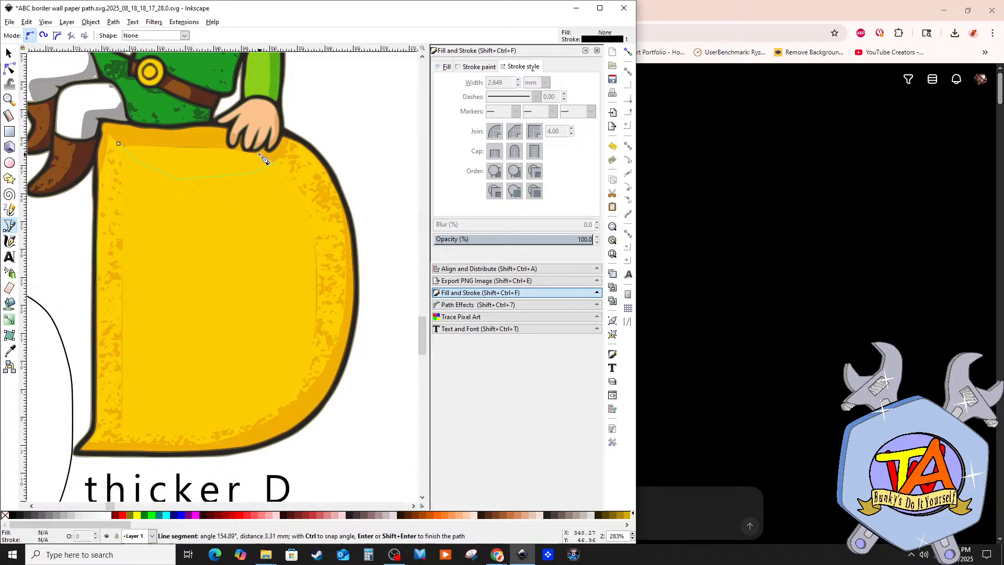
click(259, 154)
click(235, 150)
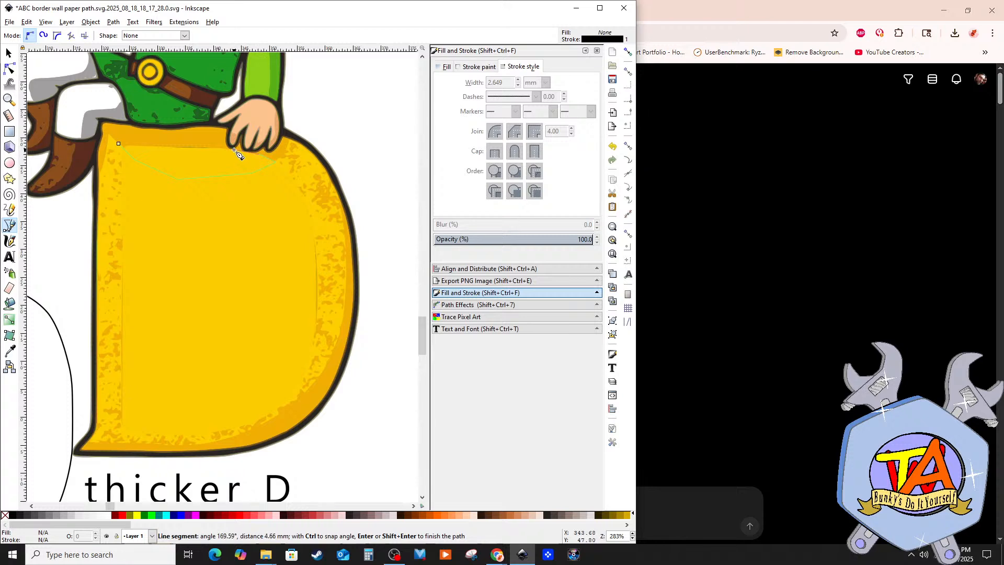
click(190, 143)
click(148, 143)
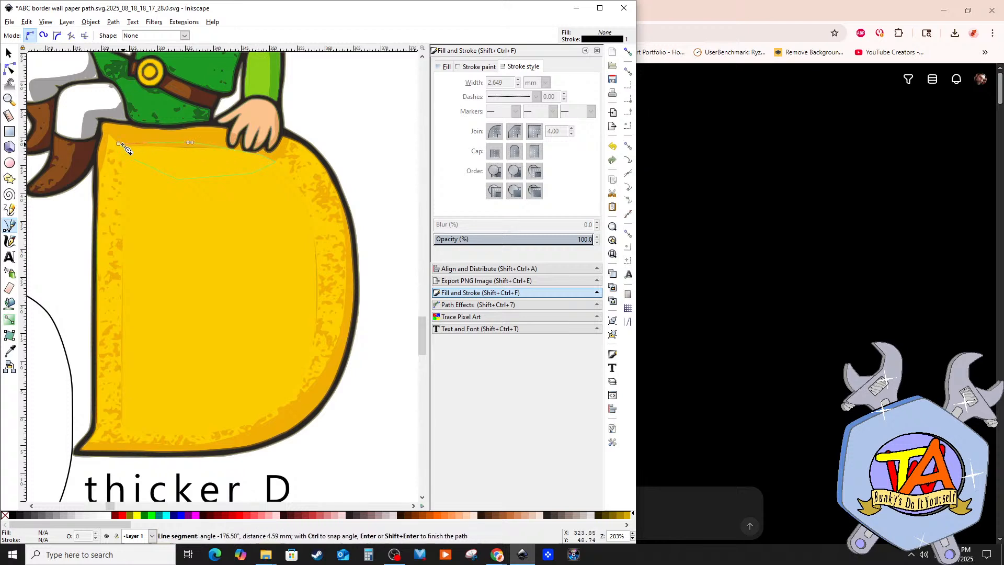
click(117, 144)
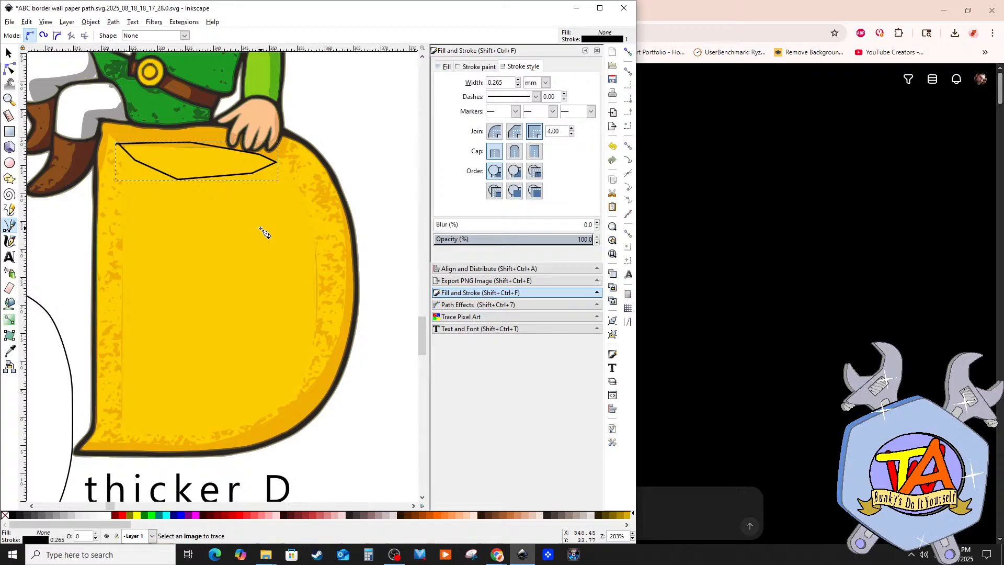
Step: Remove the shading shape's stroke and give it a flat fill sampled from the D's darker upper band (f0b002ff)
click(484, 67)
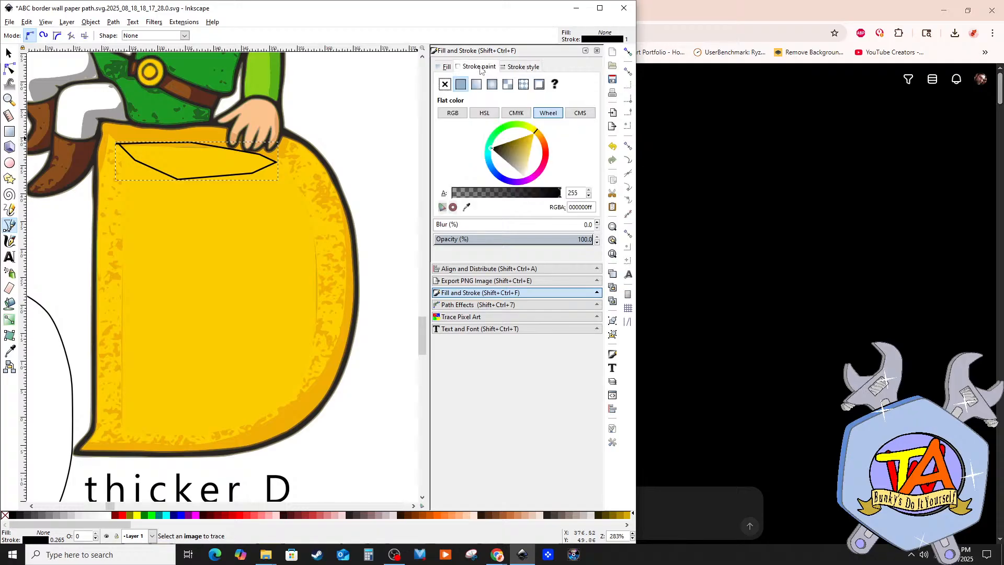
click(445, 85)
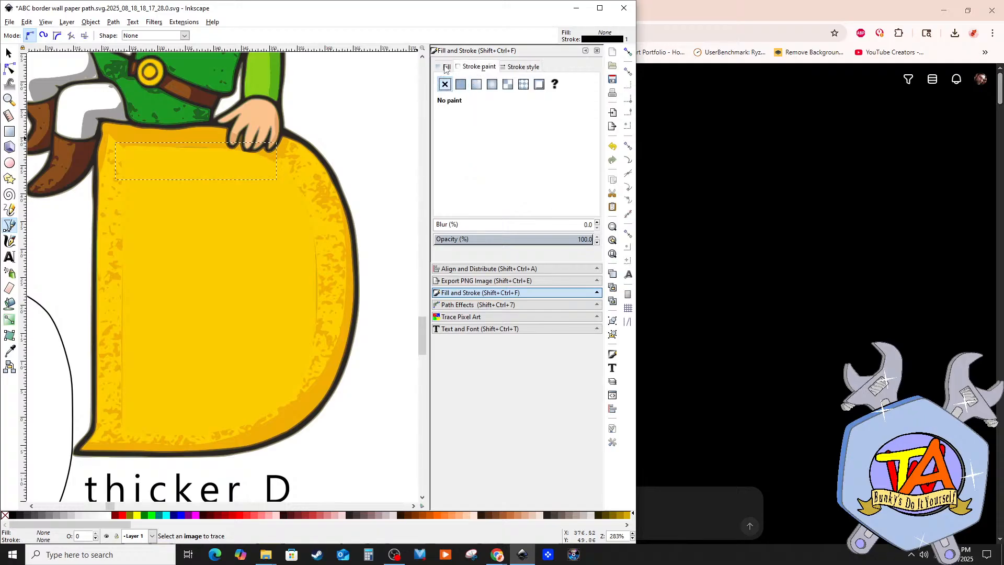
click(445, 67)
click(461, 85)
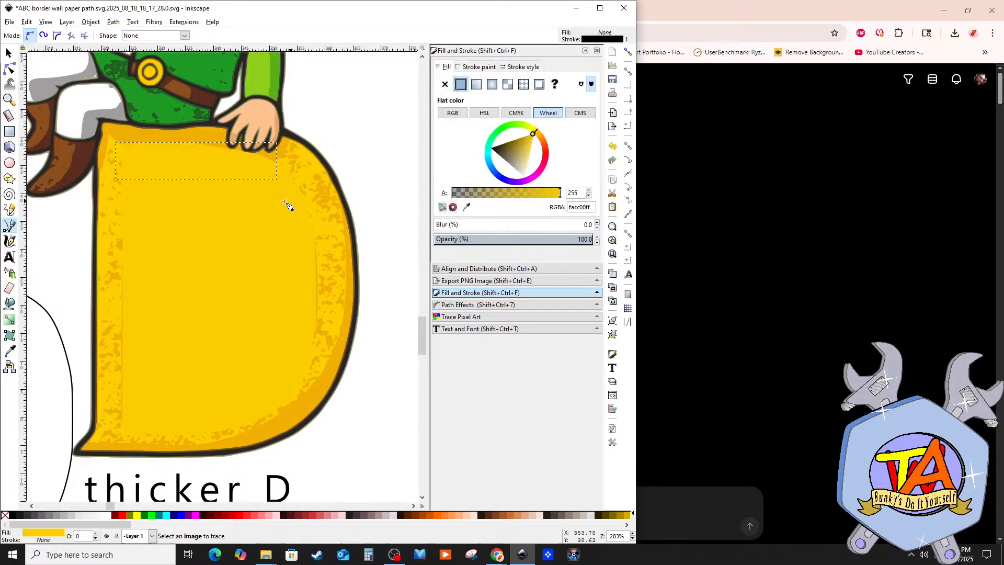
click(10, 352)
click(162, 139)
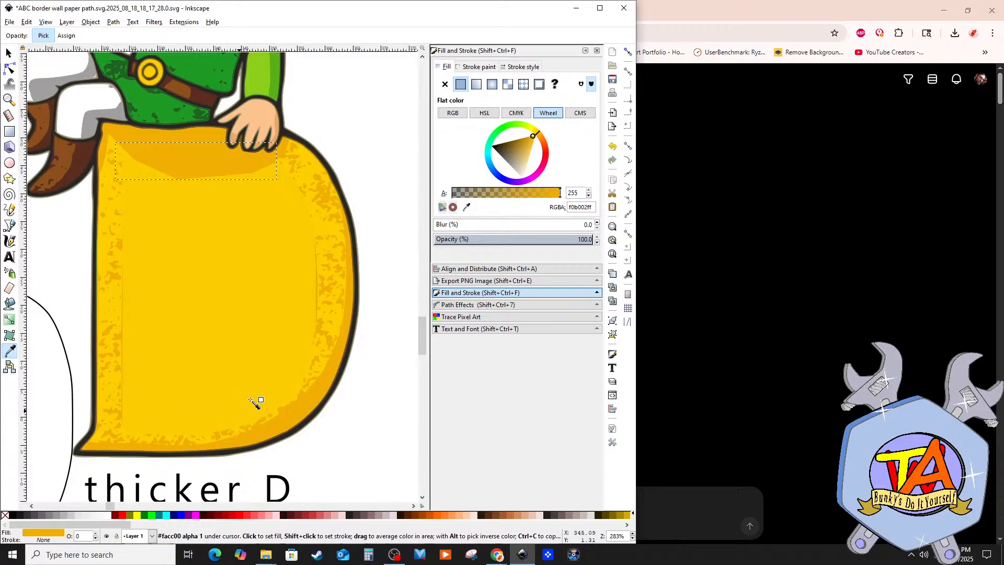
Step: Bulge the right side segment of the yellow inner D path slightly outward with the Node tool, and clear the selection
key(s)
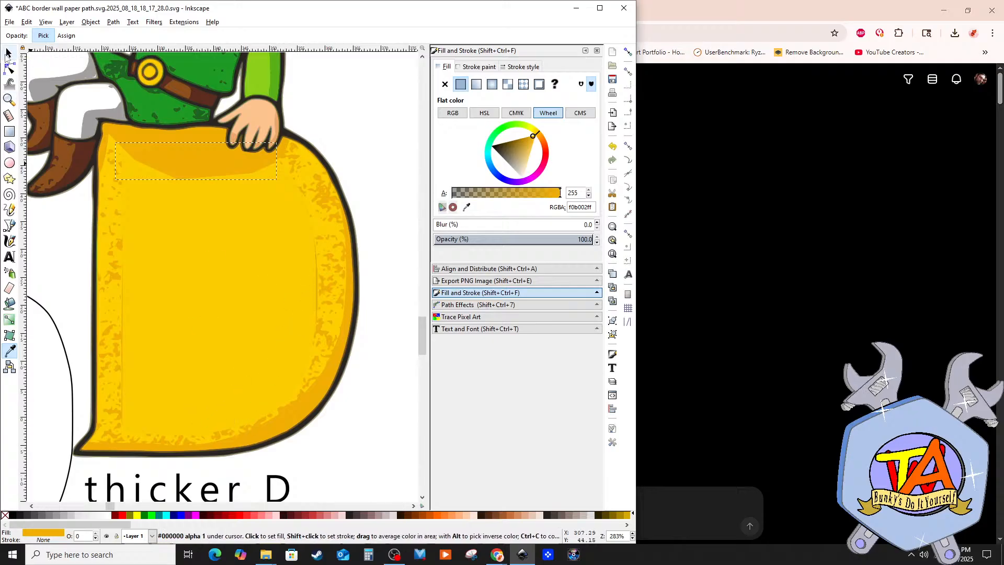
click(285, 304)
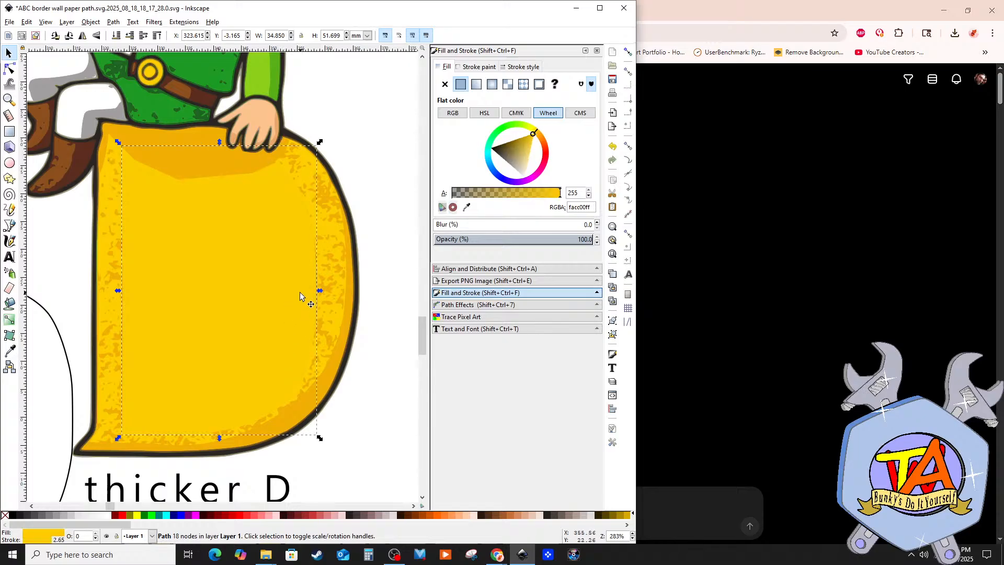
click(10, 71)
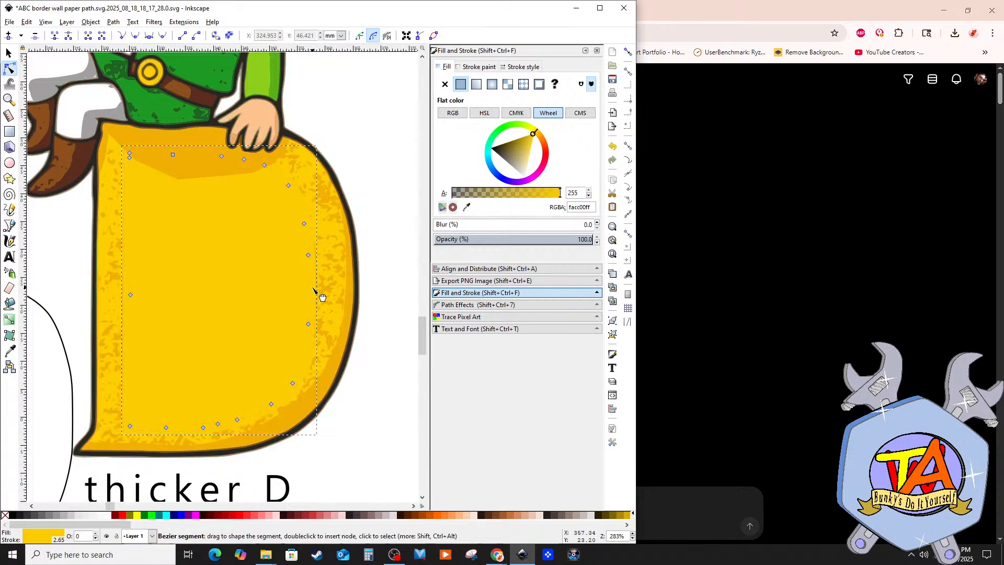
drag(313, 288, 316, 288)
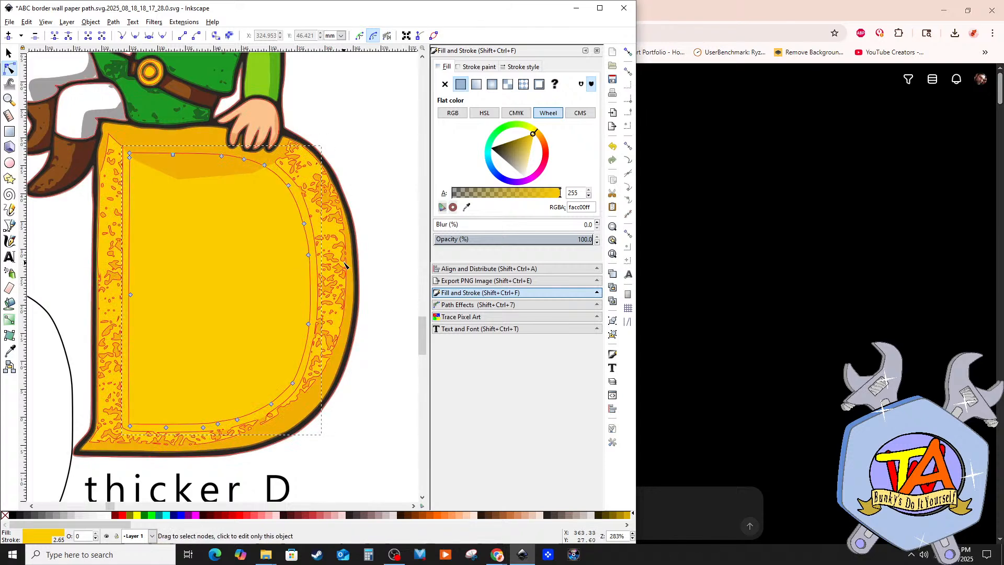
click(301, 392)
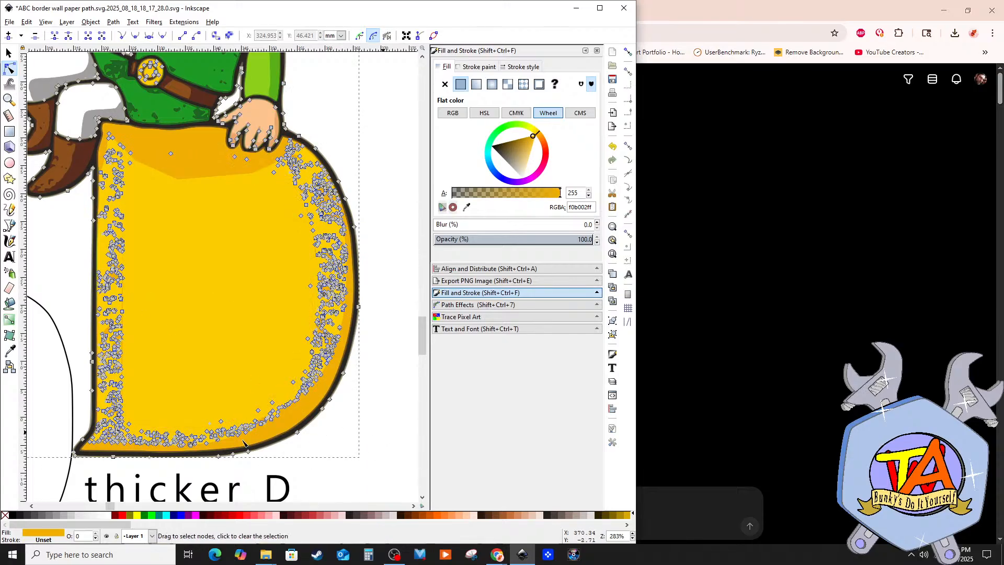
key(Escape)
Step: Move the white D-shaped cutout onto the yellow D and shrink it to about 30.5 × 45.7 mm, centred inside the letter
ctrl+scroll(196, 393, down, 2)
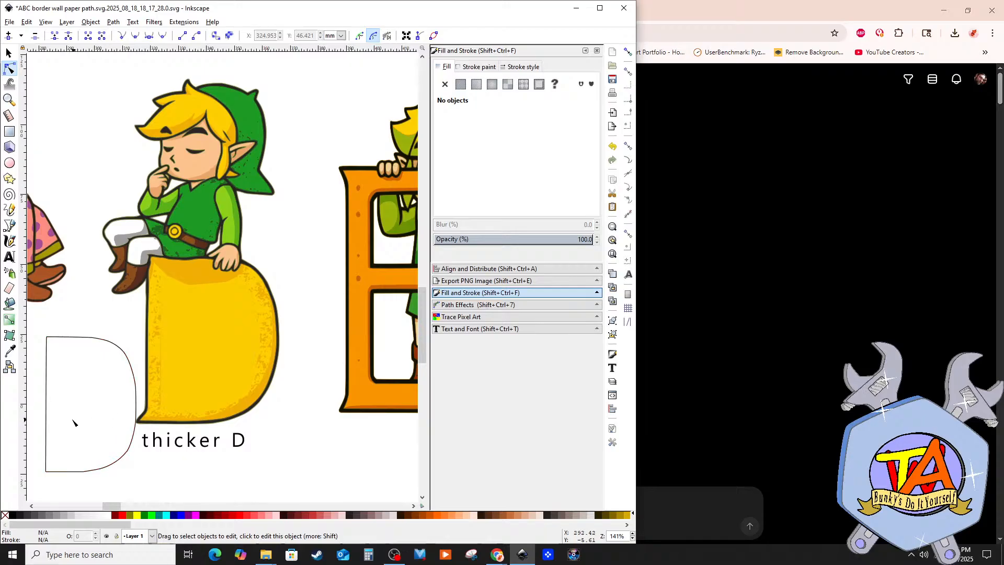
click(8, 53)
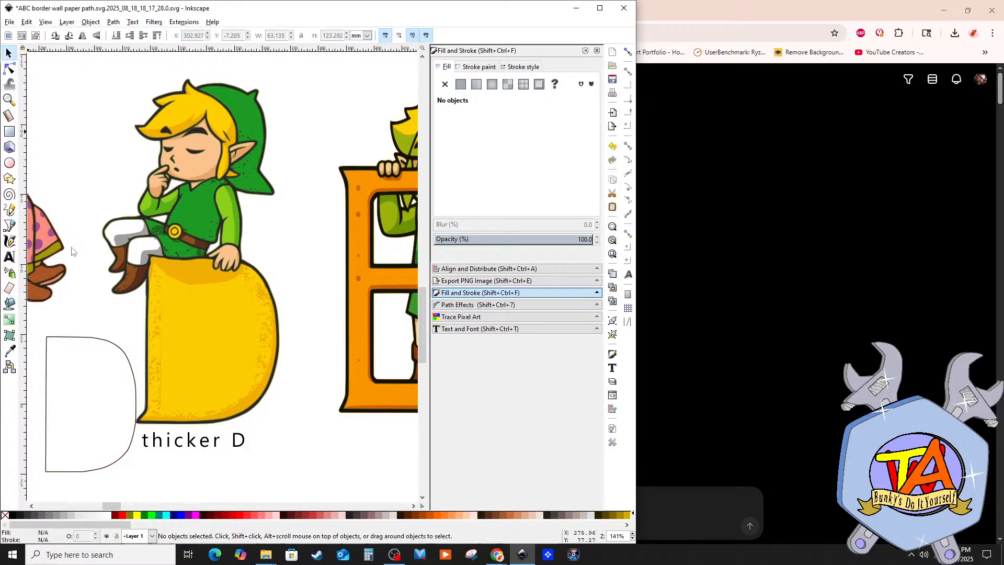
mouse_move(53, 343)
mouse_down()
mouse_move(83, 342)
mouse_move(174, 284)
mouse_up()
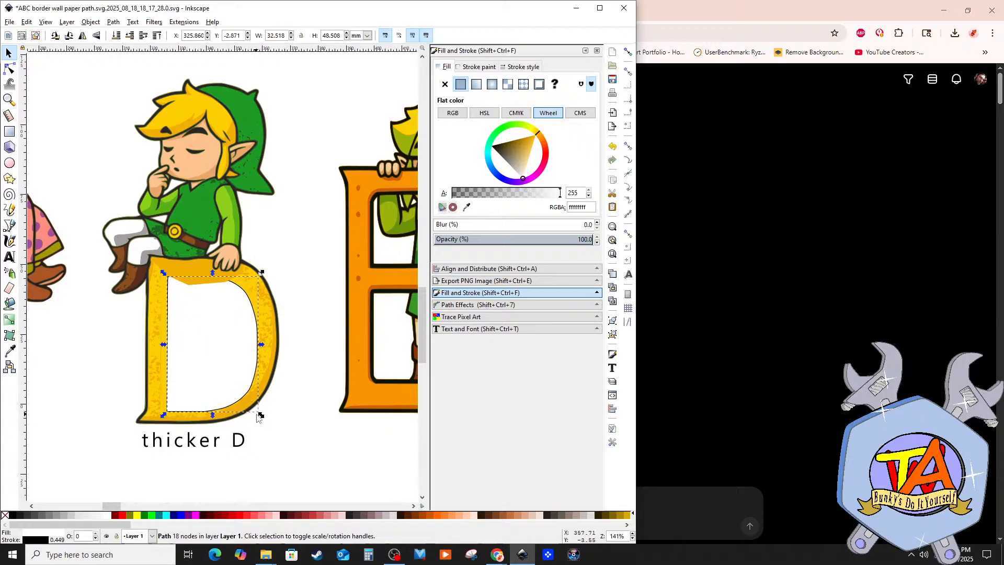
drag(257, 417, 255, 407)
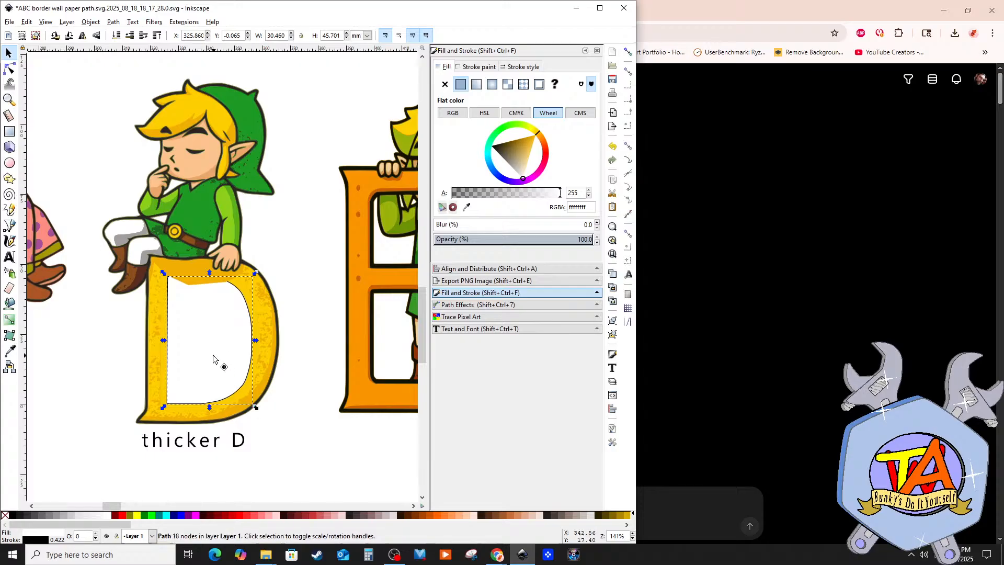
drag(216, 357, 216, 357)
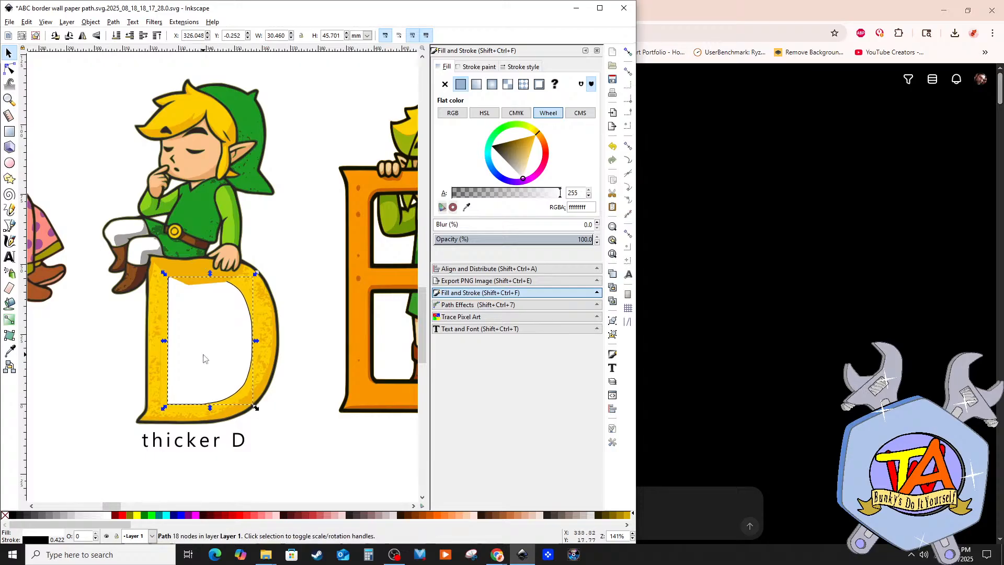
Step: Raise the white D cutout to the top of the stacking order and deselect it
click(90, 22)
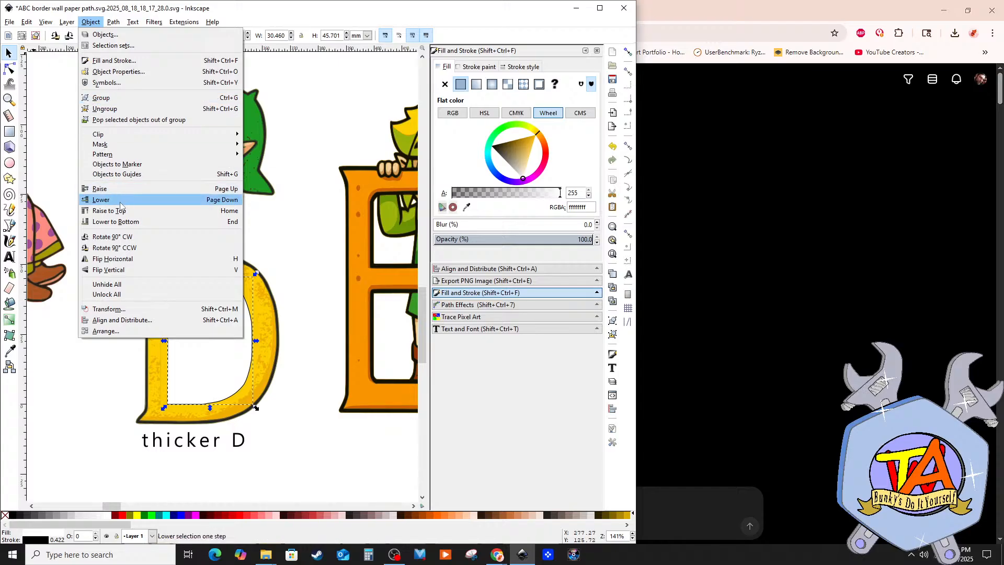
click(123, 215)
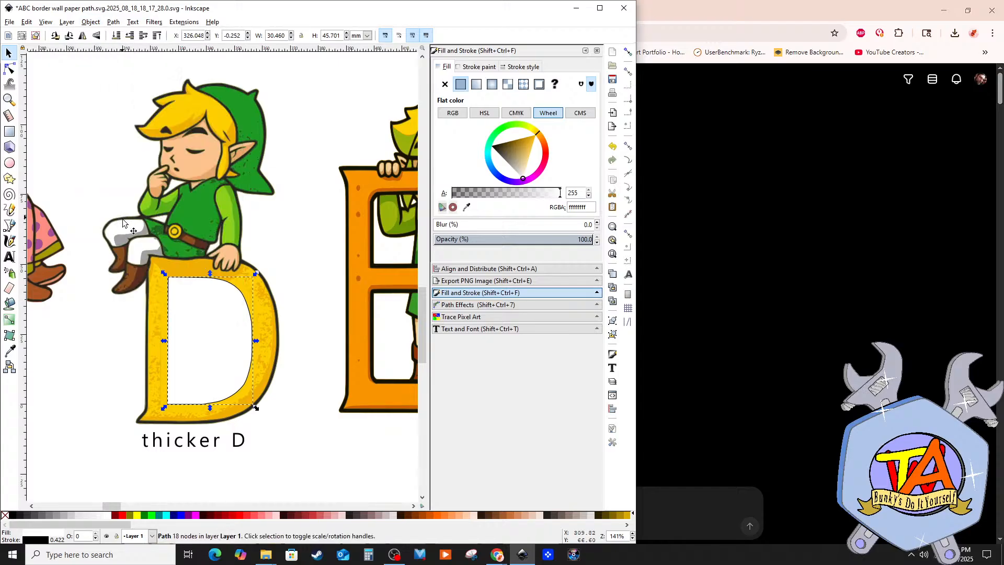
click(299, 463)
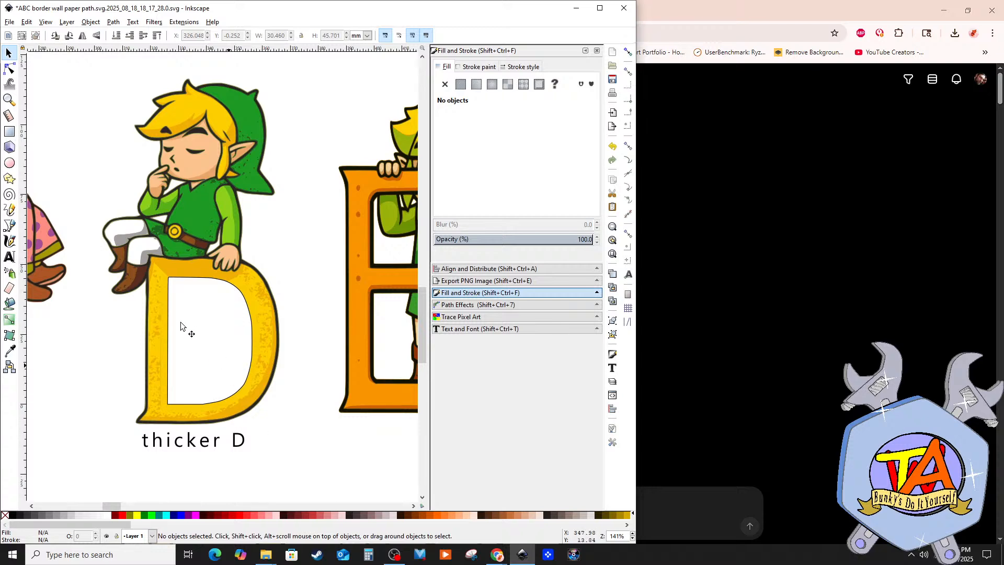
Step: Stretch the yellow inner D path slightly leftward to a width of about 36 mm, and deselect it
scroll(181, 322, up, 2)
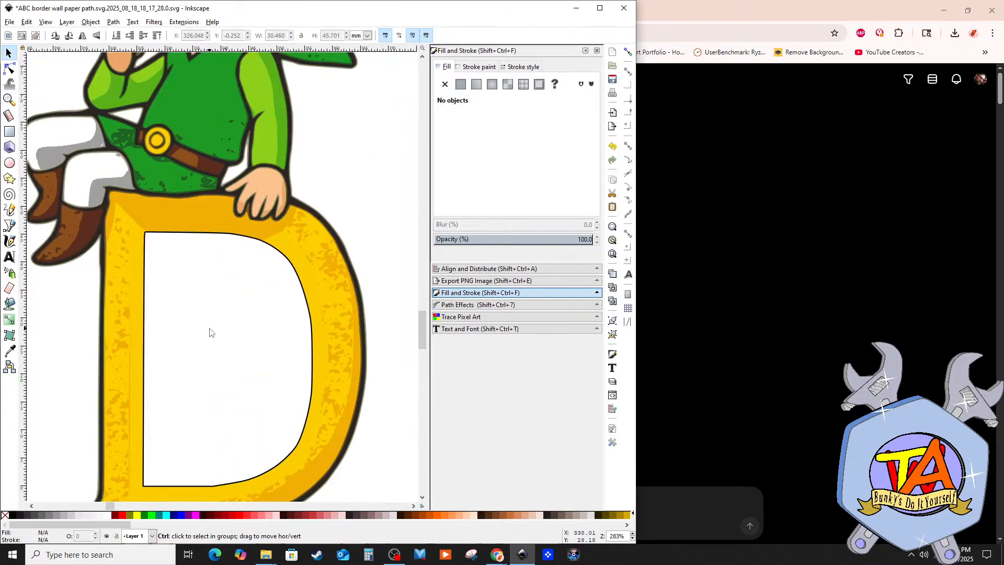
click(133, 421)
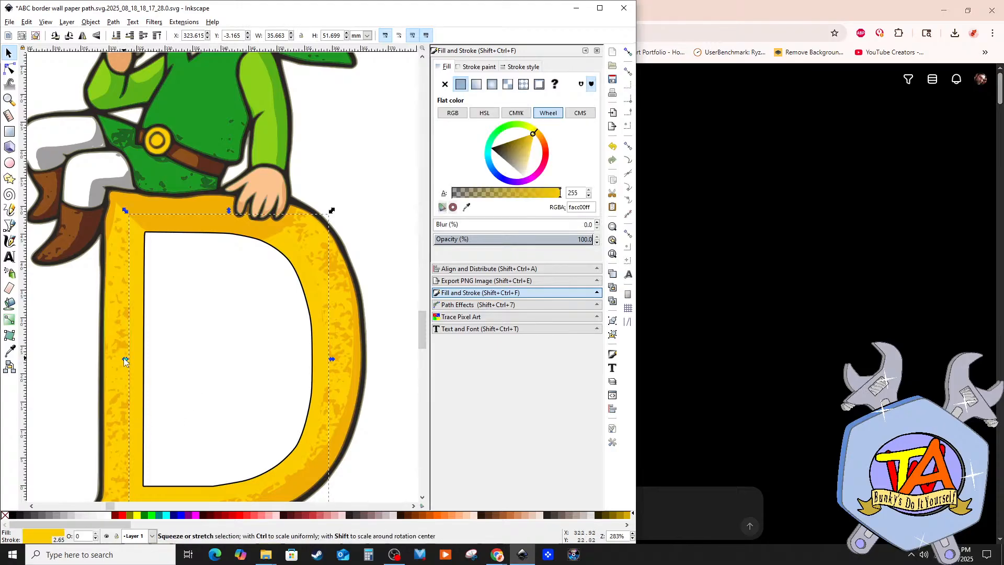
drag(125, 360, 122, 358)
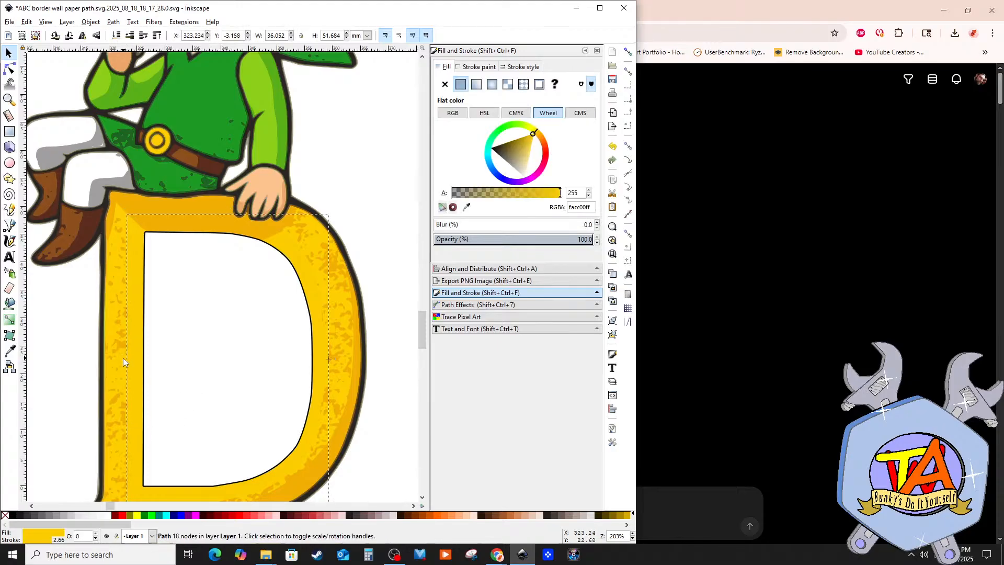
click(388, 438)
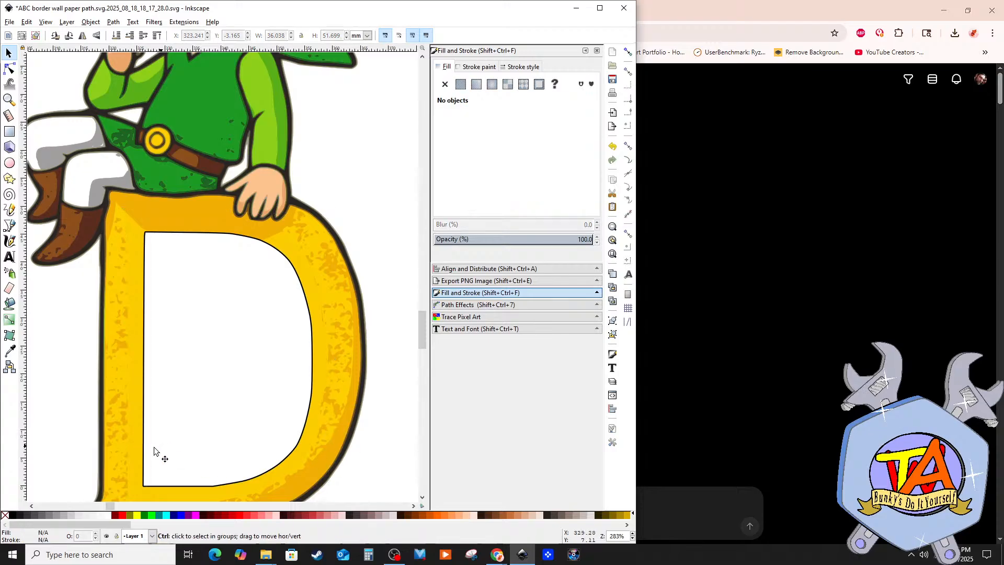
ctrl+scroll(136, 451, down, 1)
ctrl+scroll(131, 481, up, 2)
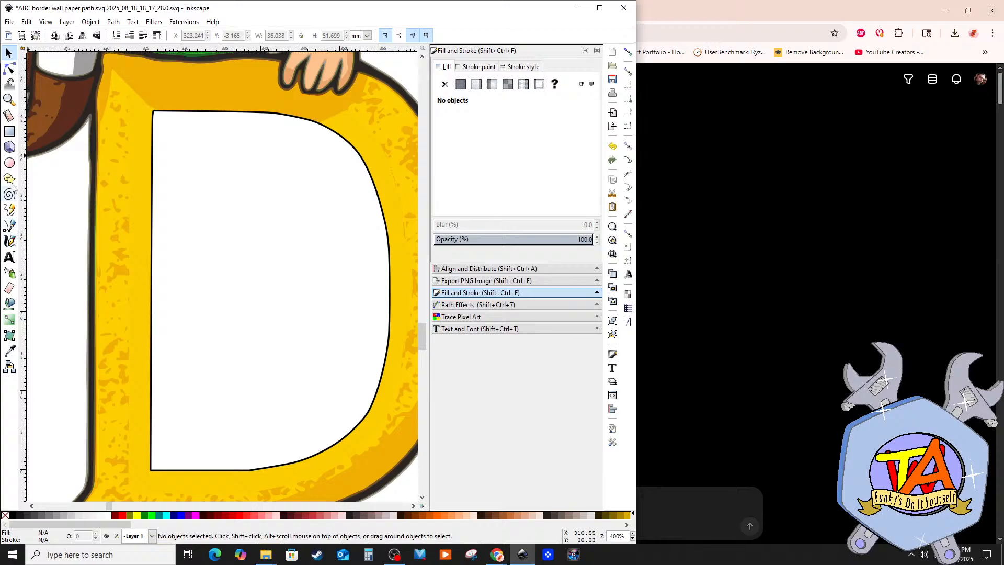
key(n)
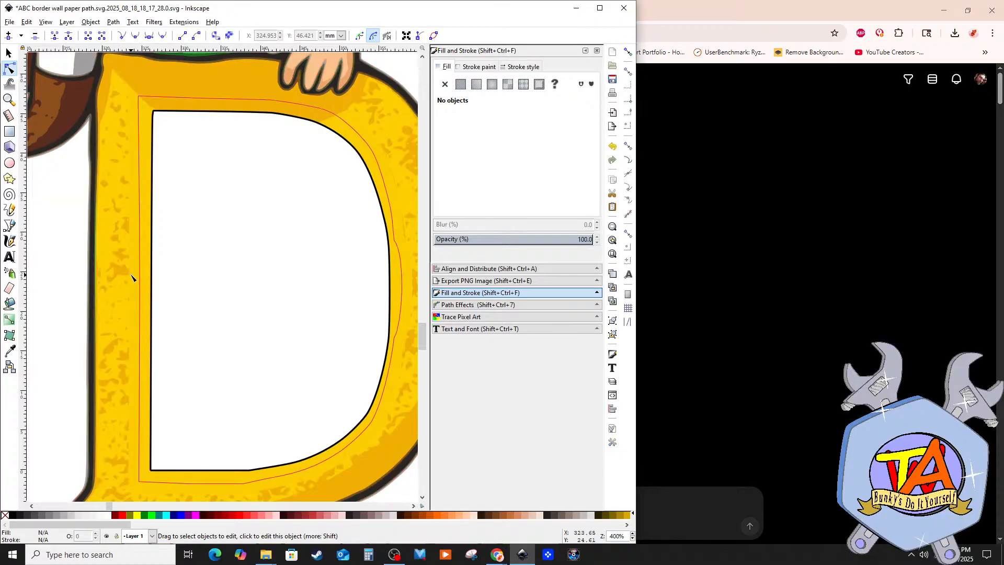
ctrl+scroll(113, 269, down, 1)
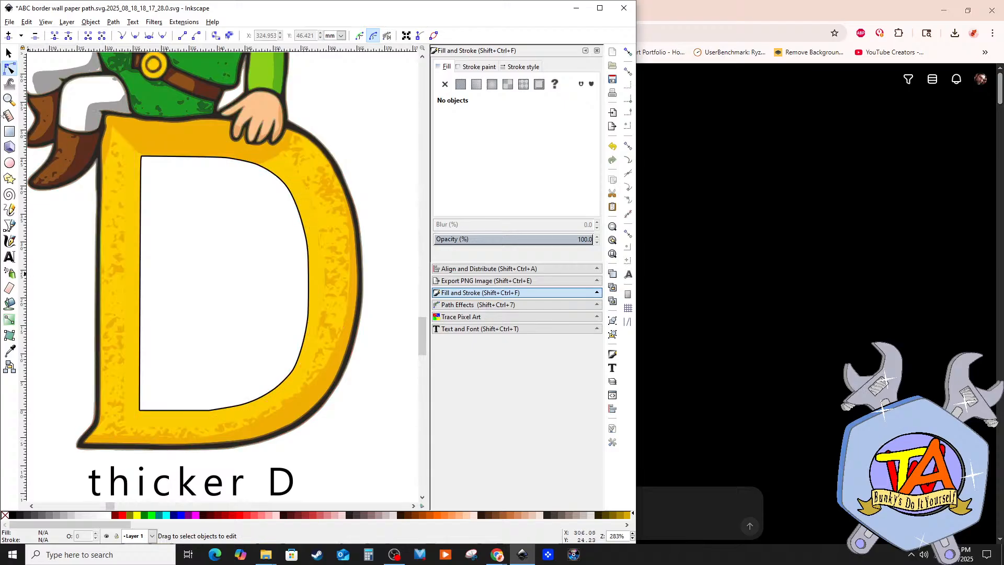
click(8, 54)
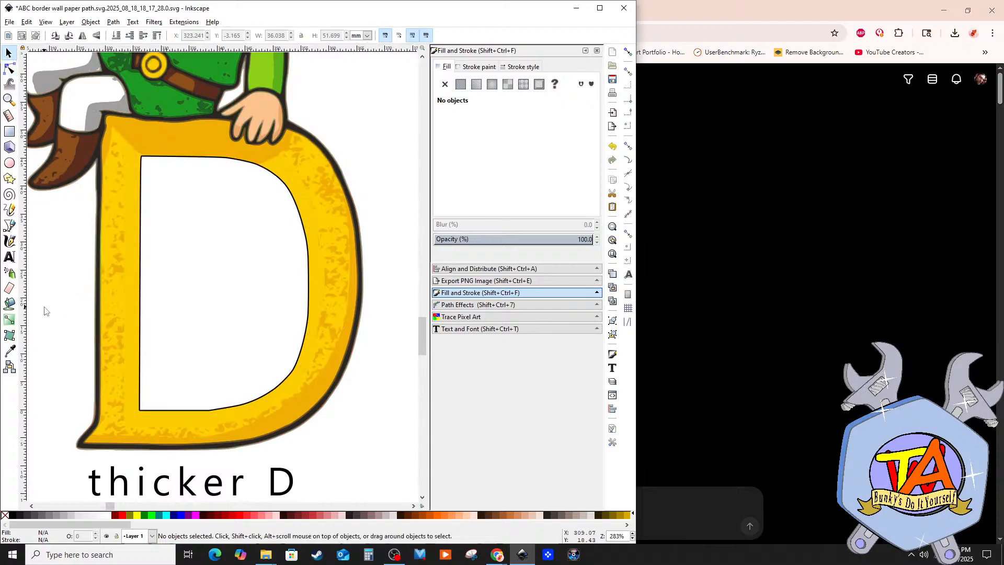
Step: Shorten the white D cutout slightly from its lower edge to a height of about 44.9 mm, and deselect it
scroll(46, 313, down, 3)
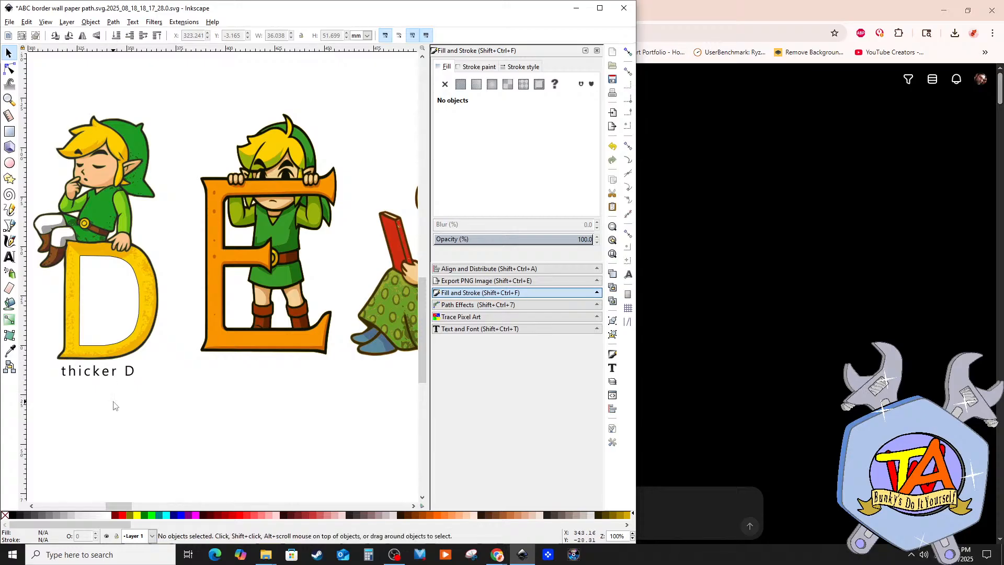
click(90, 345)
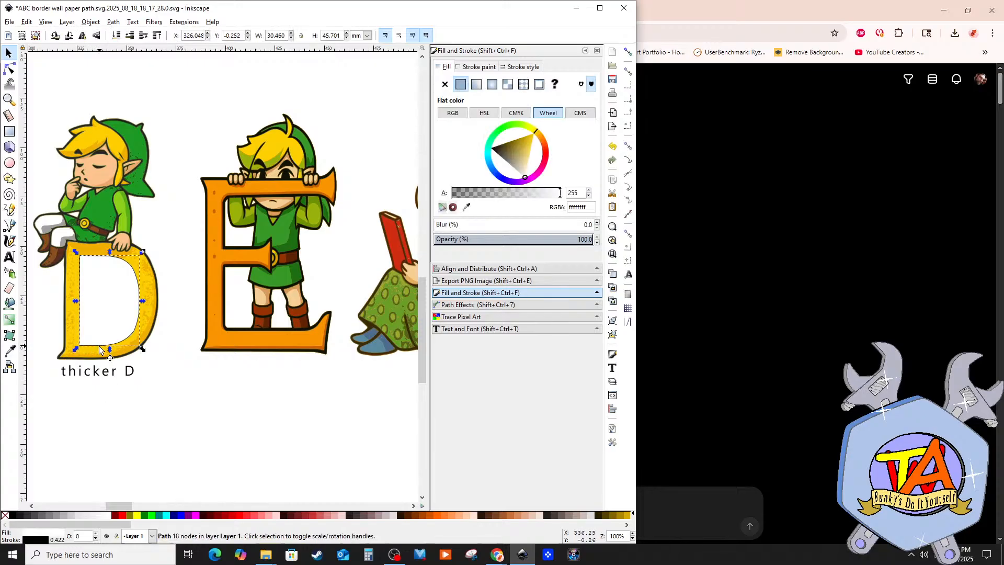
drag(108, 347, 109, 346)
click(190, 410)
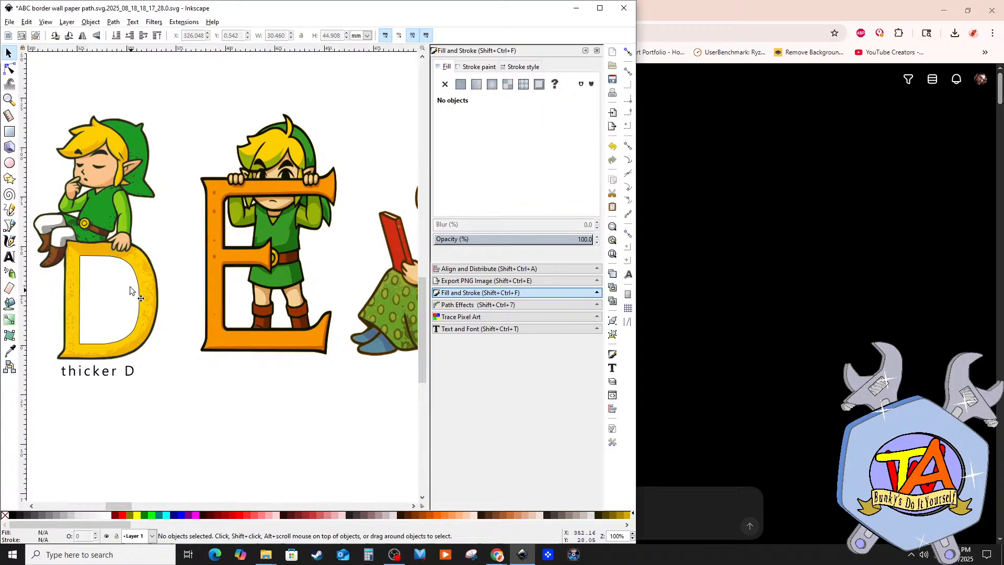
Step: Thicken the white D cutout's black outline to 2.019 mm, shrink the cutout to about 31.0 × 45.5 mm, and deselect it
click(130, 268)
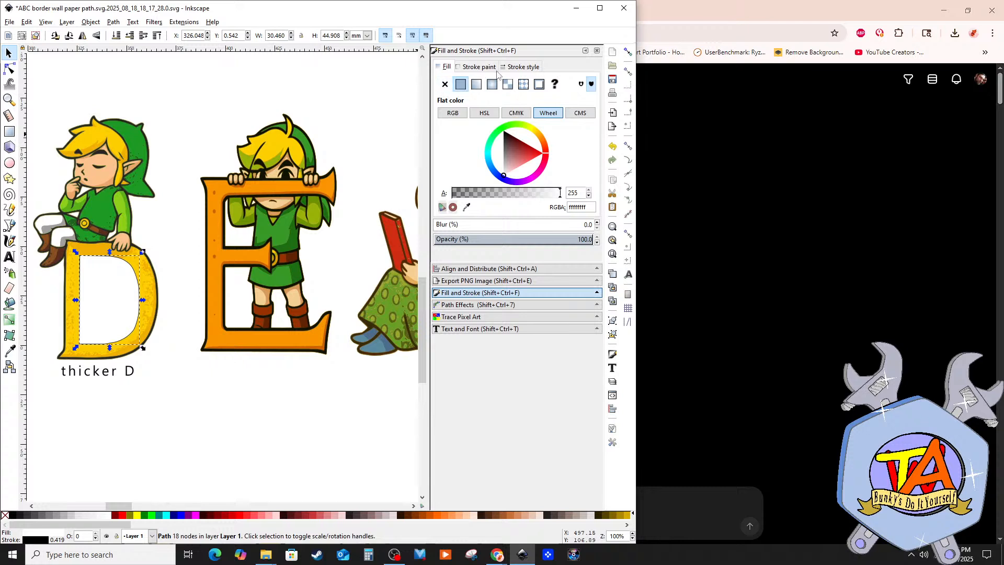
click(523, 66)
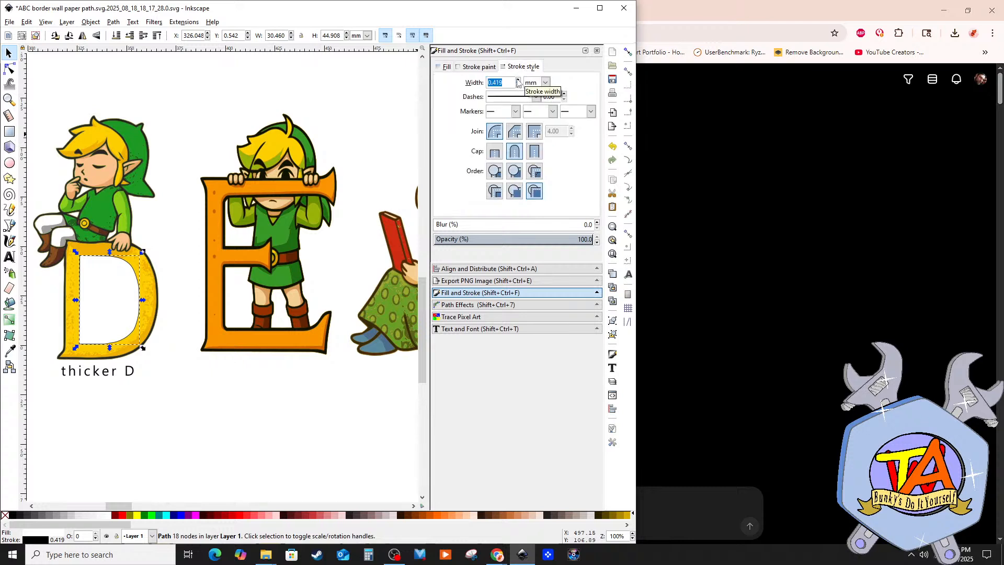
drag(518, 81, 518, 81)
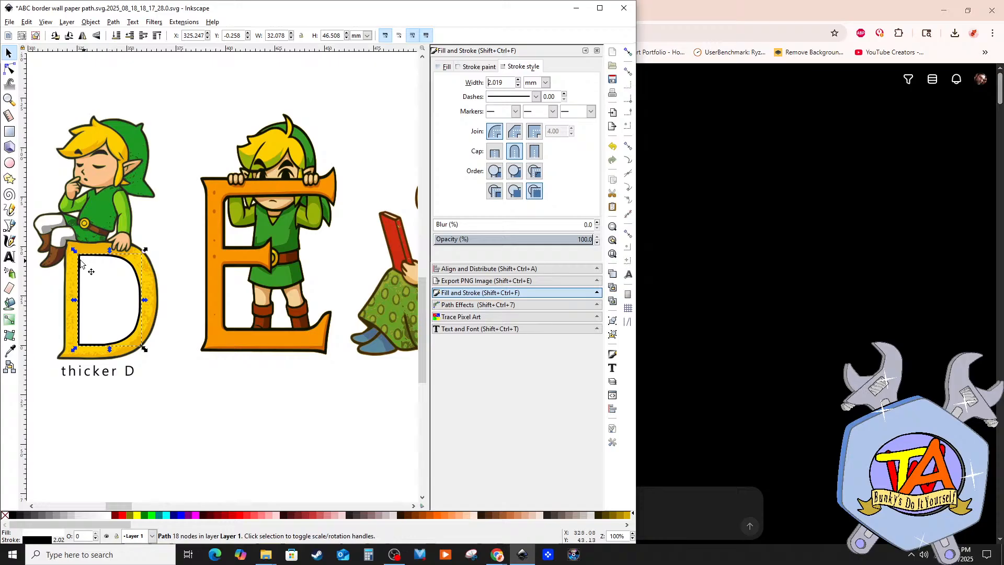
drag(76, 253, 78, 255)
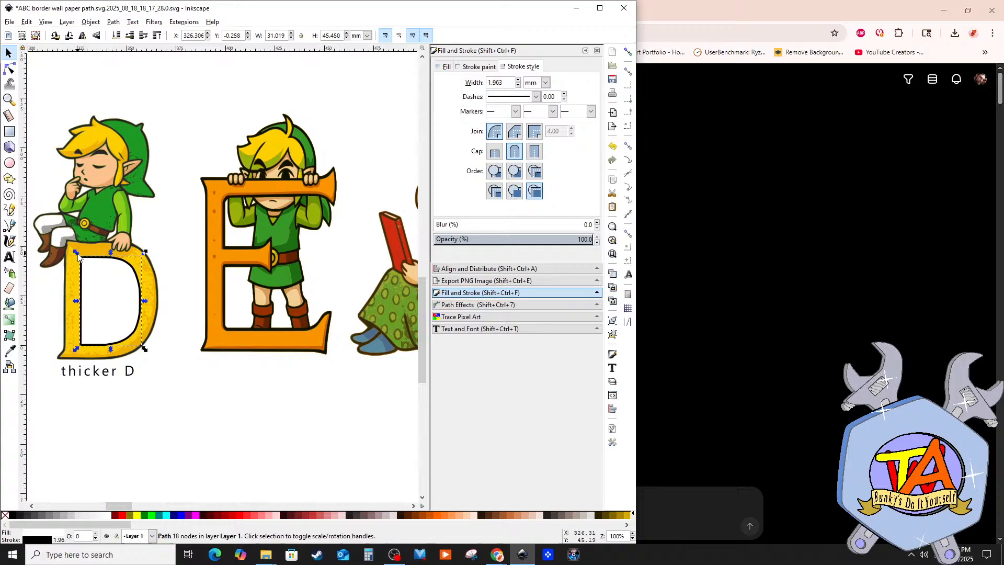
click(177, 408)
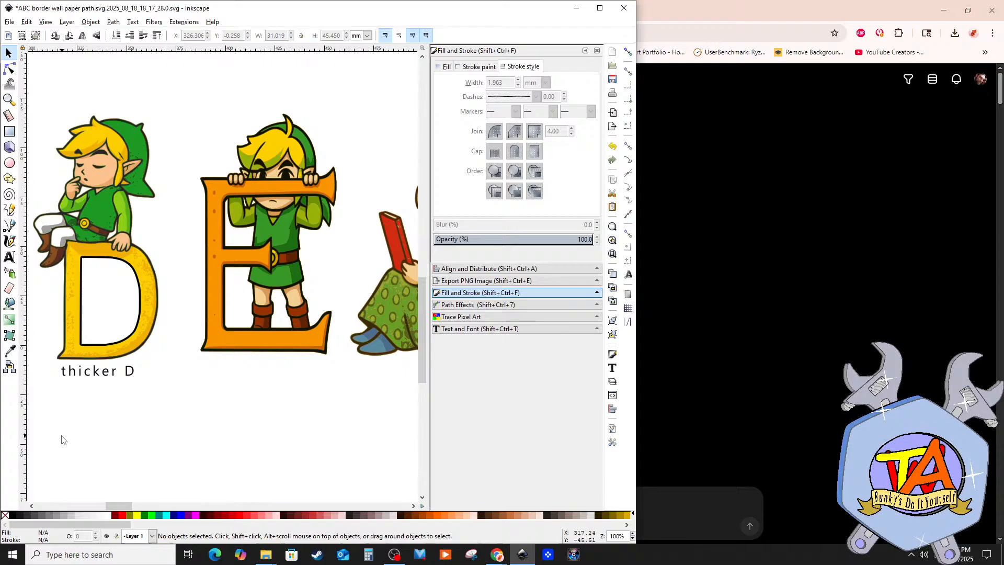
Step: Paint-fill the orange speckle patches near the foot of the D's stem with the Paint Bucket in yellow-orange
key(shift)
scroll(63, 410, left, 3)
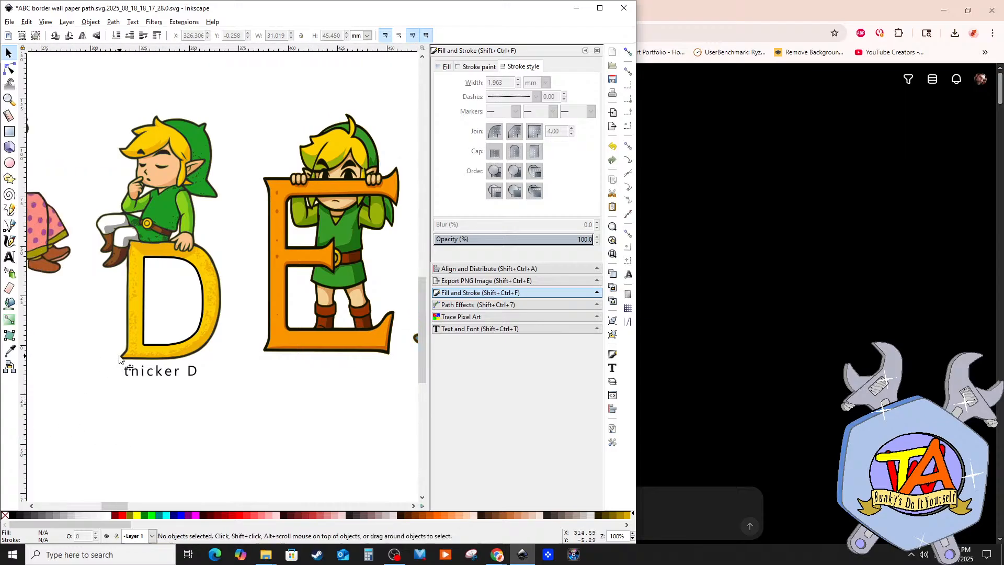
scroll(117, 358, up, 2)
scroll(116, 358, up, 4)
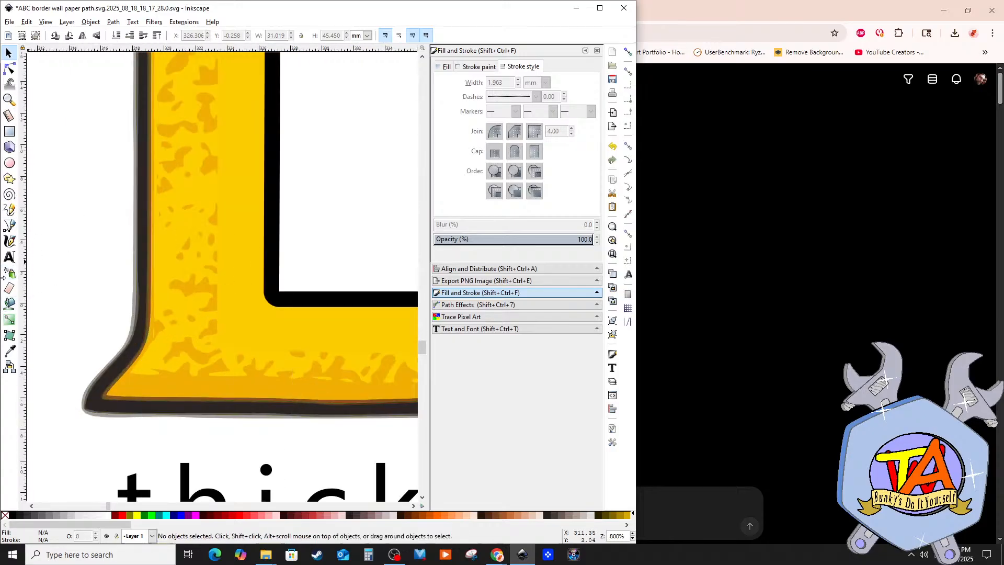
click(9, 304)
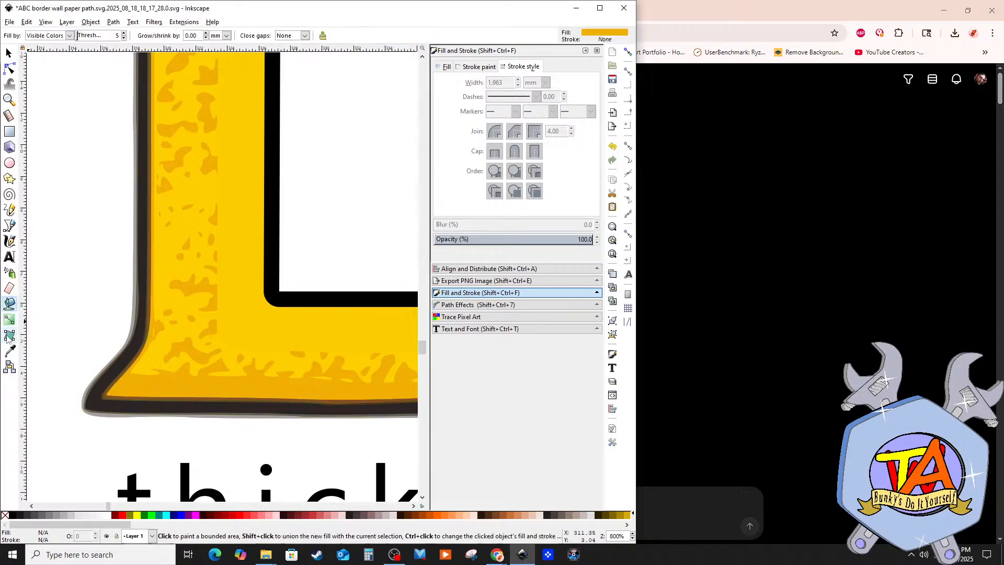
click(11, 352)
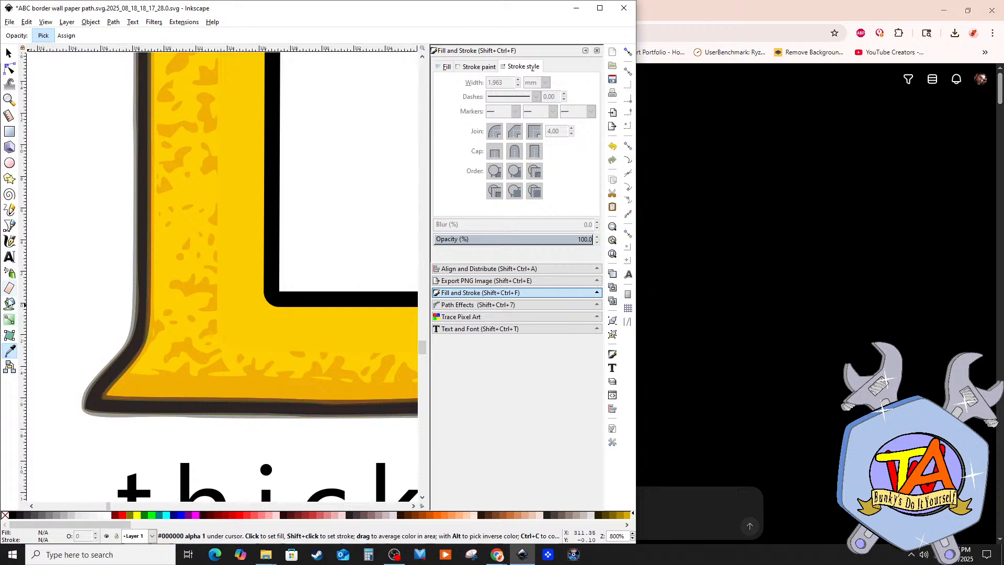
click(9, 304)
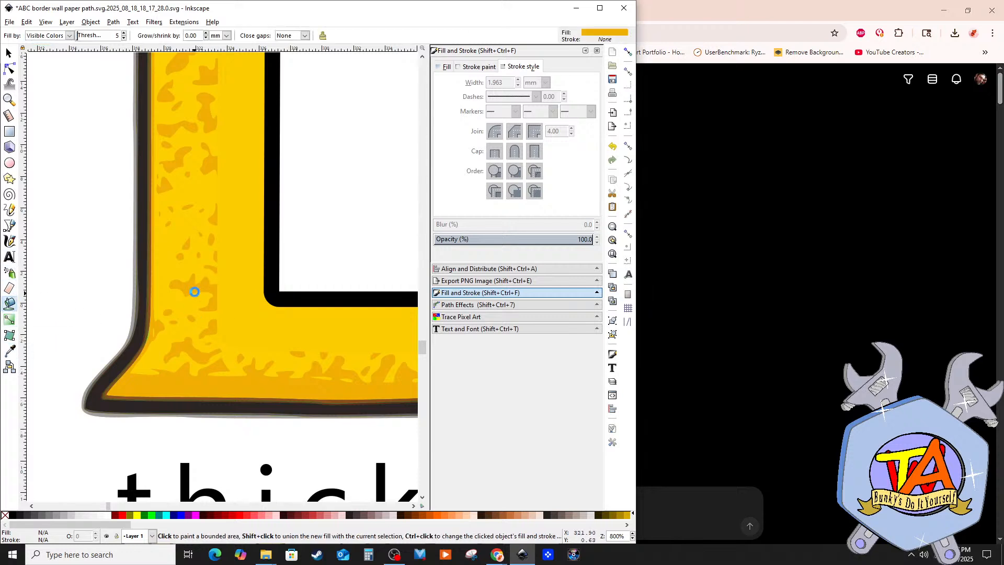
click(196, 283)
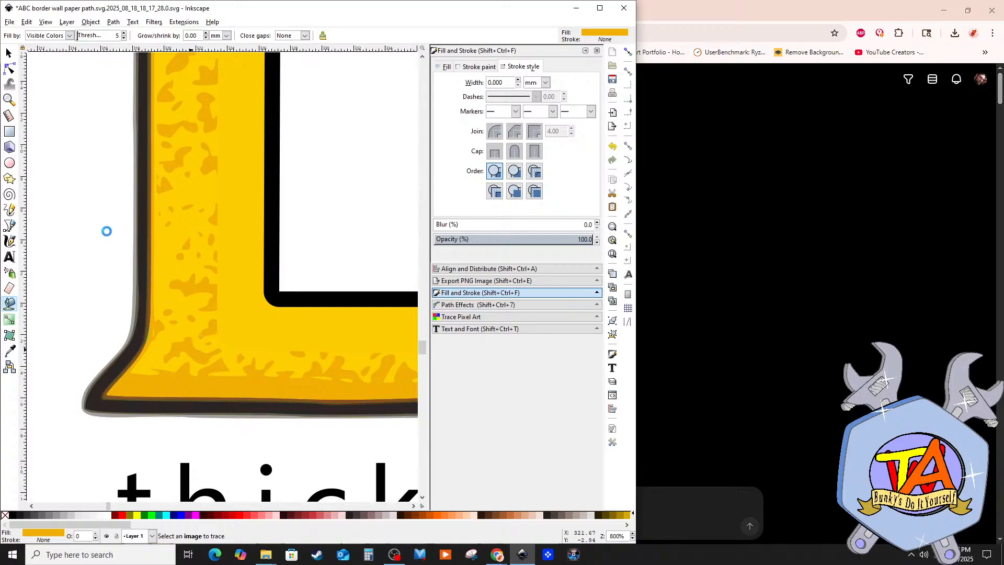
Step: Select the three filled speckle patches, rotate them about half a turn, and move them onto the plain yellow strip beside the cutout's outline
click(8, 53)
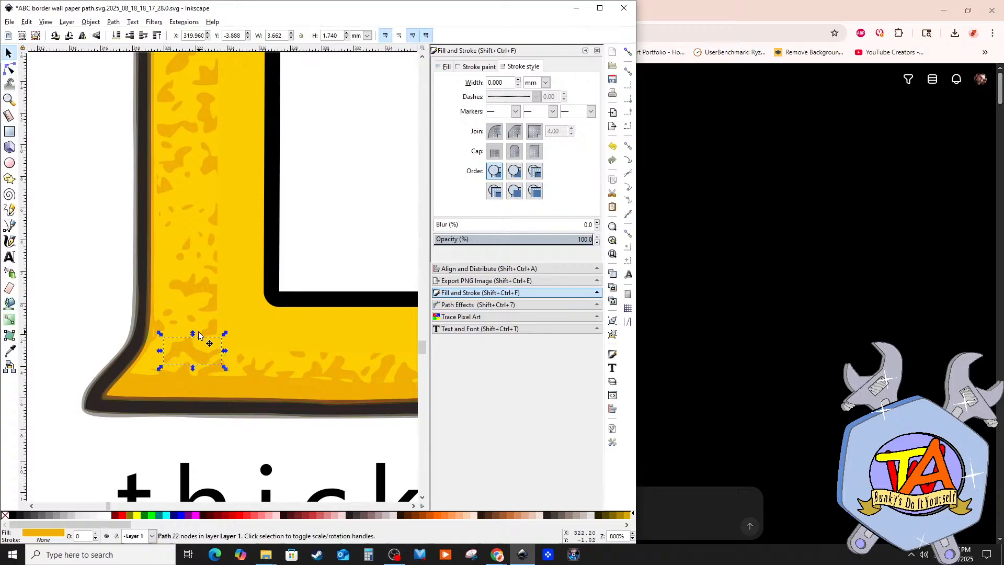
shift+click(213, 329)
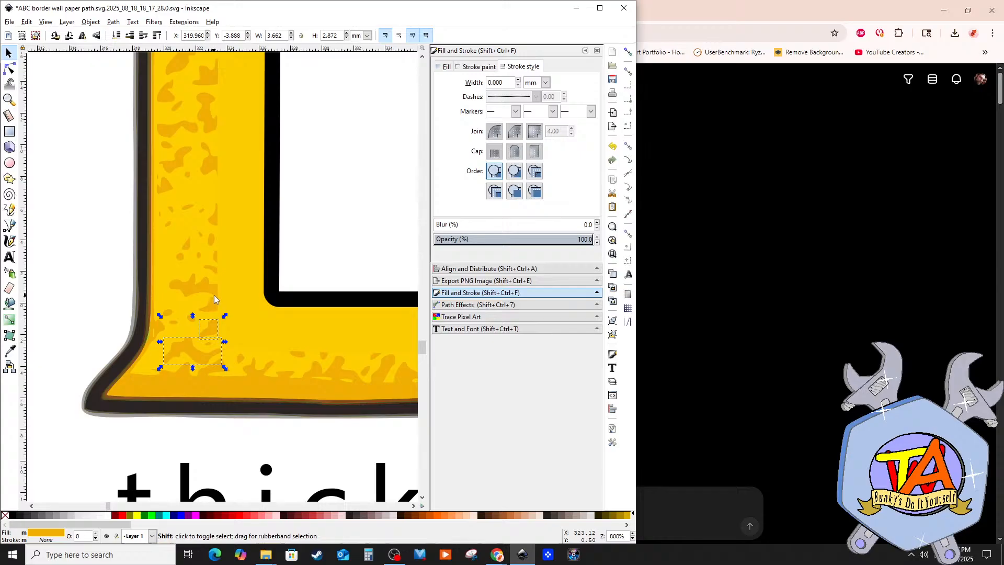
shift+click(214, 296)
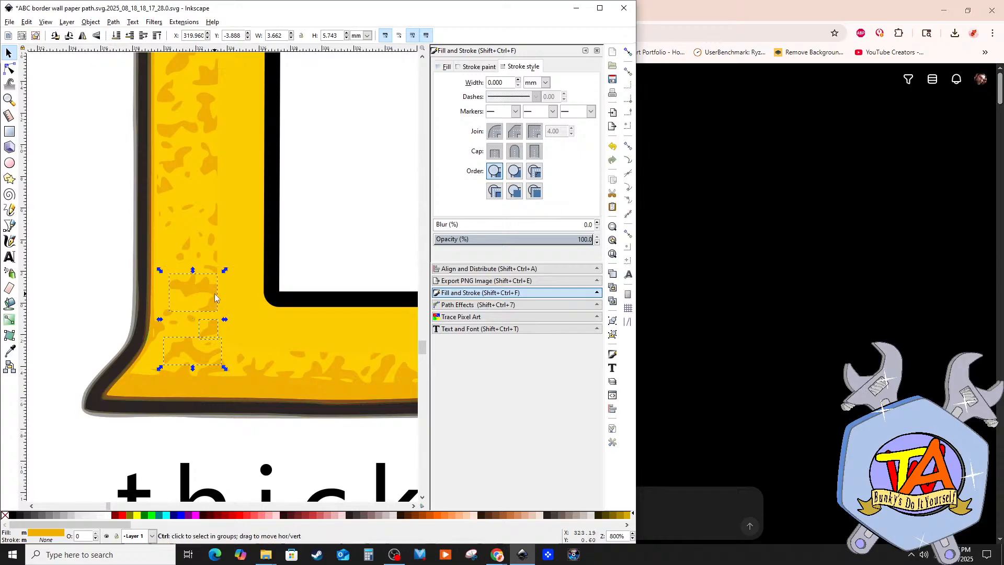
drag(208, 289, 225, 340)
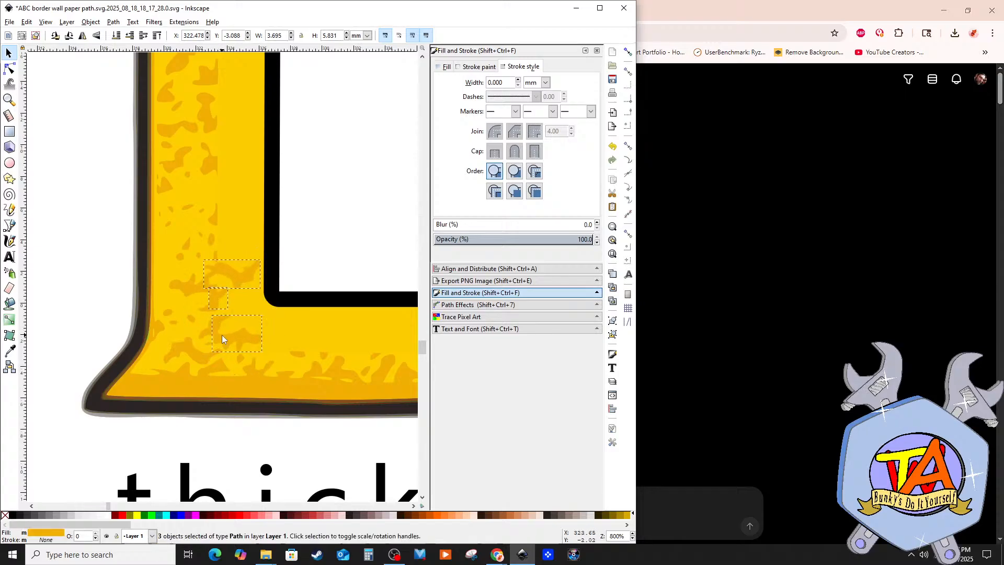
Step: Duplicate the three speckle patches and place the copies directly above the originals along the D's stem
scroll(231, 308, up, 2)
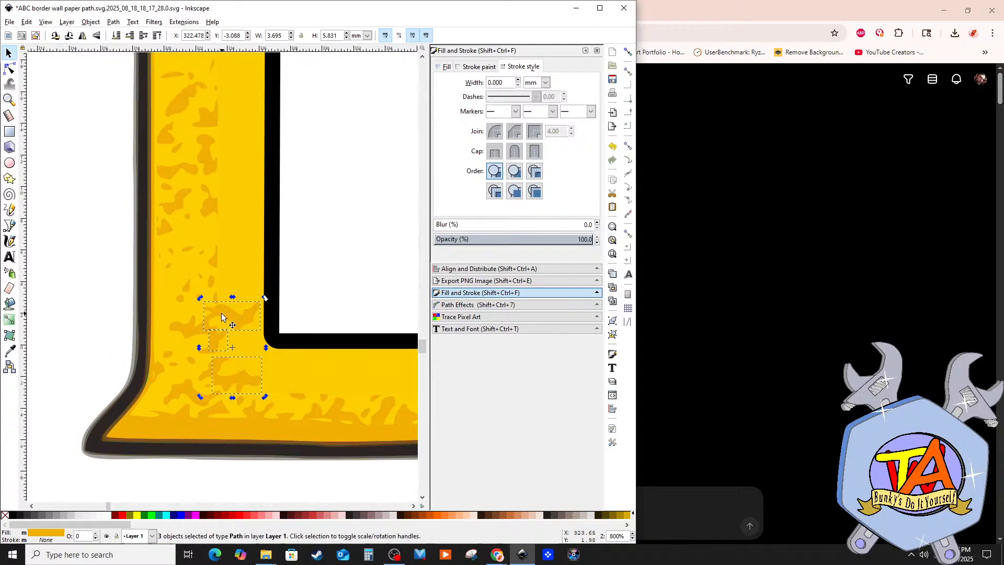
key(ctrl)
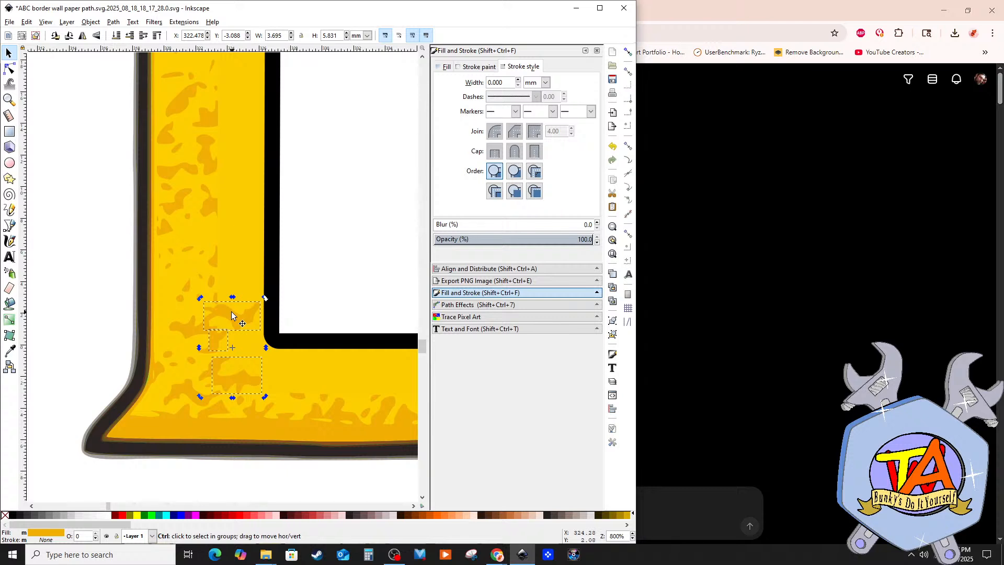
drag(232, 314, 231, 212)
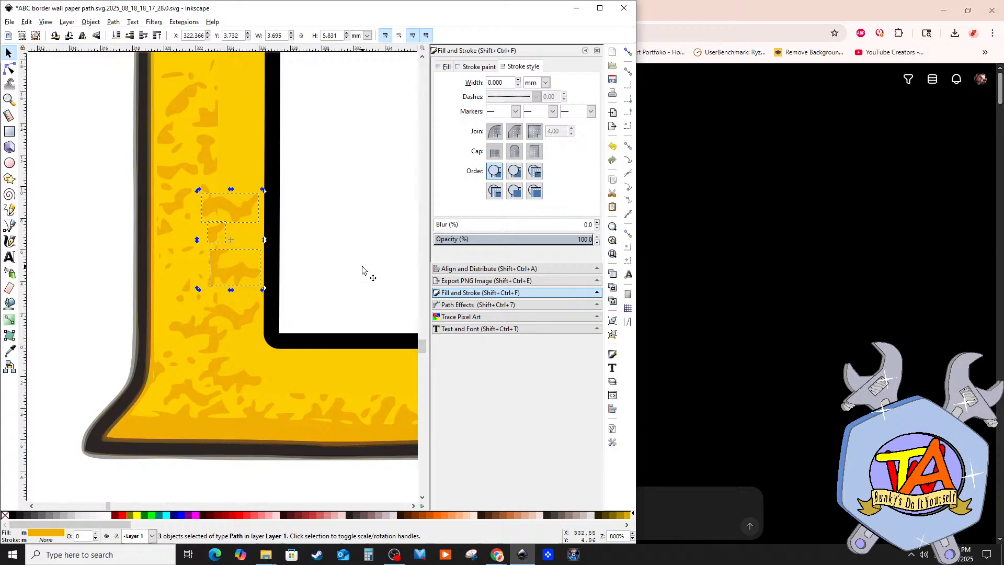
Step: Copy five of the stem's speckle patches, place the copies higher up the plain strip, and rotate them slightly
scroll(252, 289, up, 3)
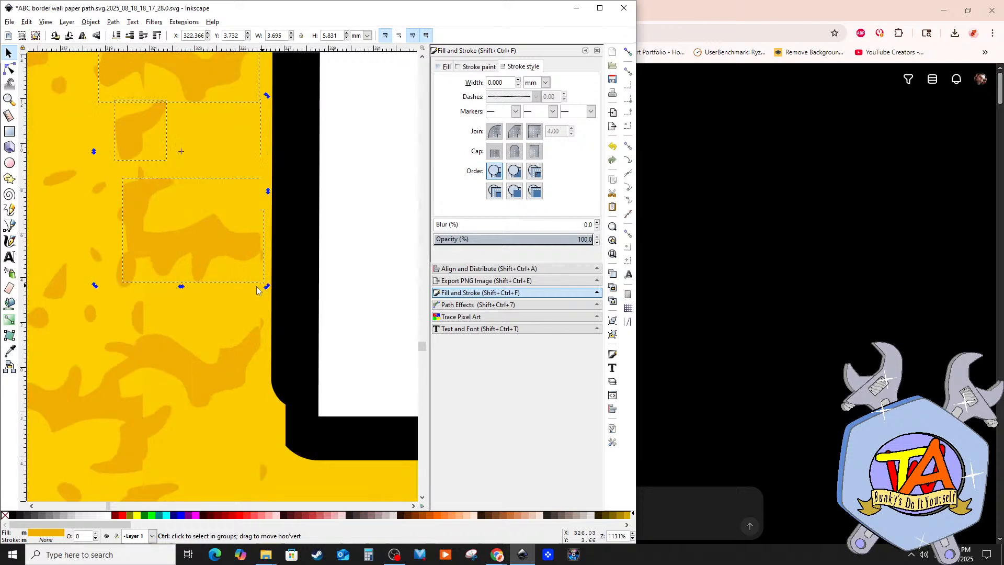
scroll(253, 287, down, 4)
scroll(253, 289, down, 2)
scroll(269, 152, up, 1)
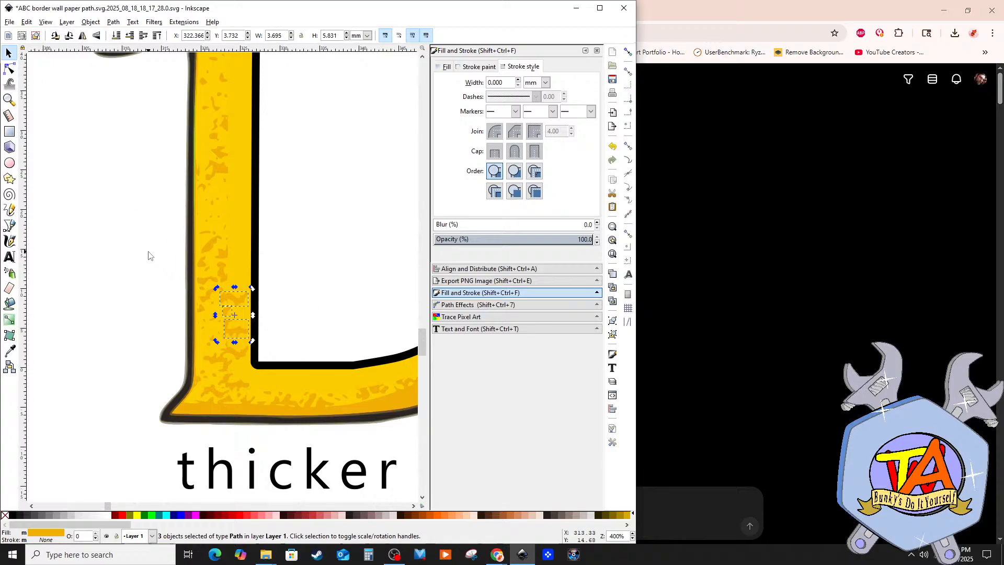
drag(142, 253, 281, 378)
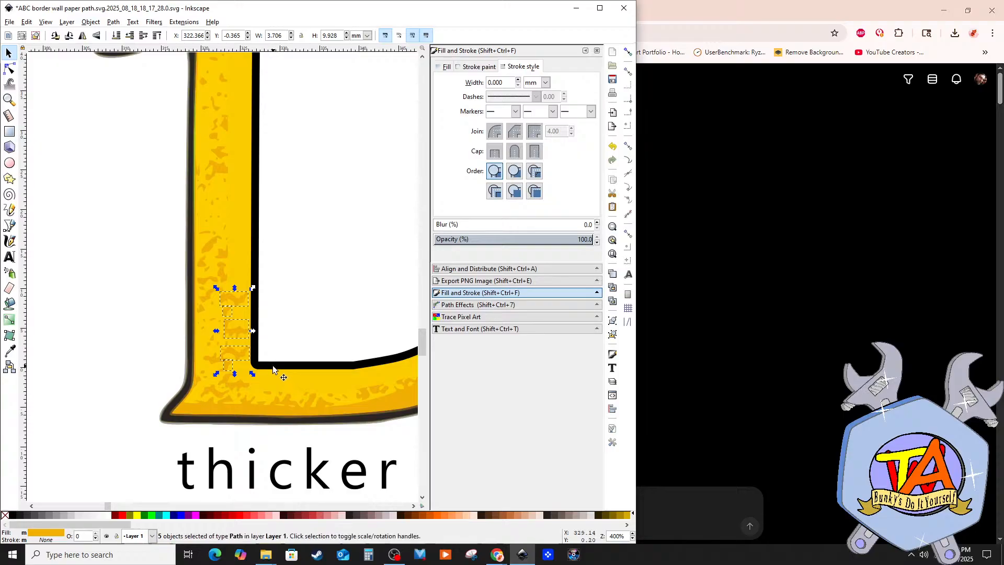
key(ctrl+v)
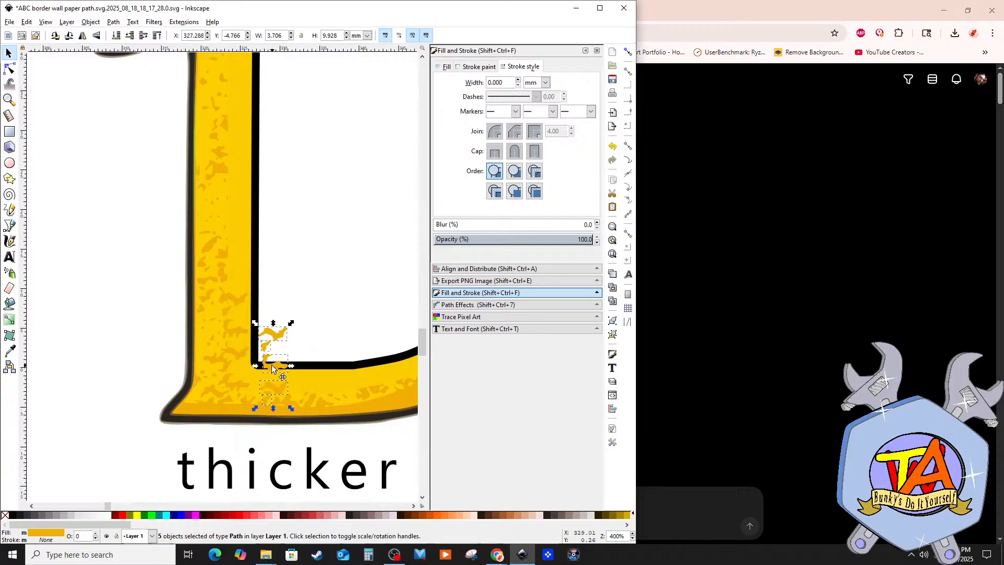
mouse_move(274, 372)
mouse_down()
mouse_move(235, 295)
mouse_move(233, 255)
mouse_up()
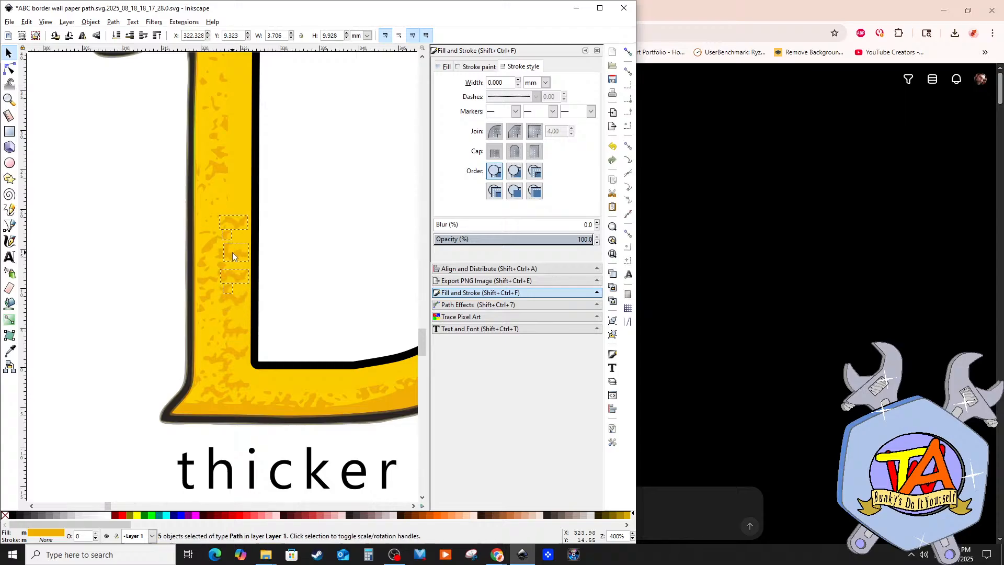
scroll(231, 259, up, 4)
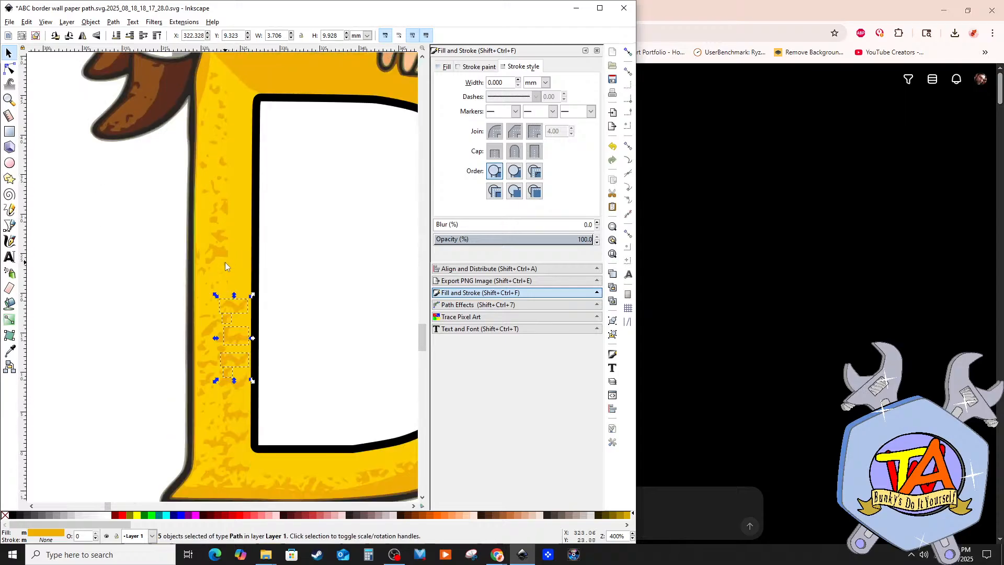
click(234, 307)
drag(254, 297, 238, 312)
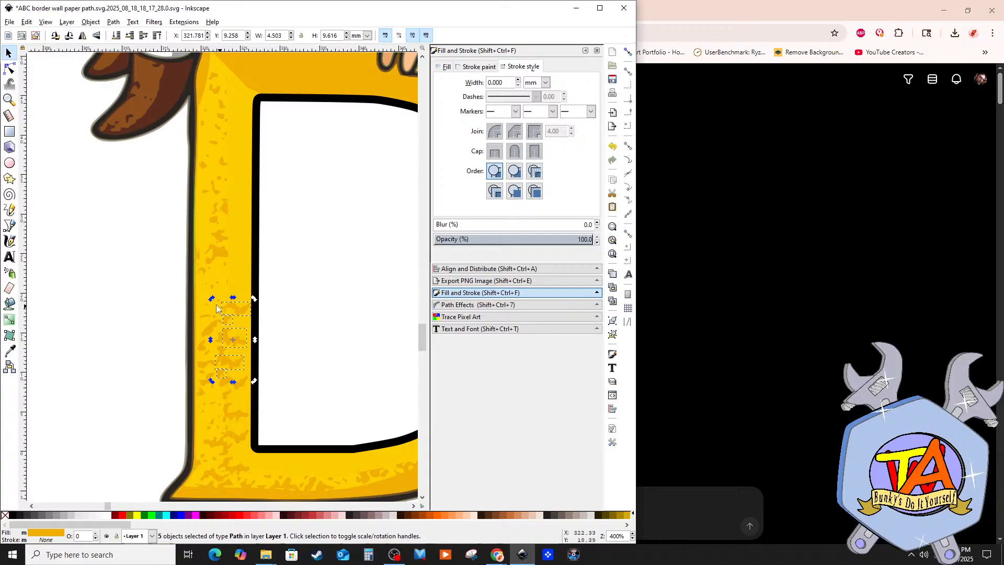
Step: Copy all eleven speckle patches on the lower stem and place the copies along the upper part of the strip
drag(148, 278, 267, 482)
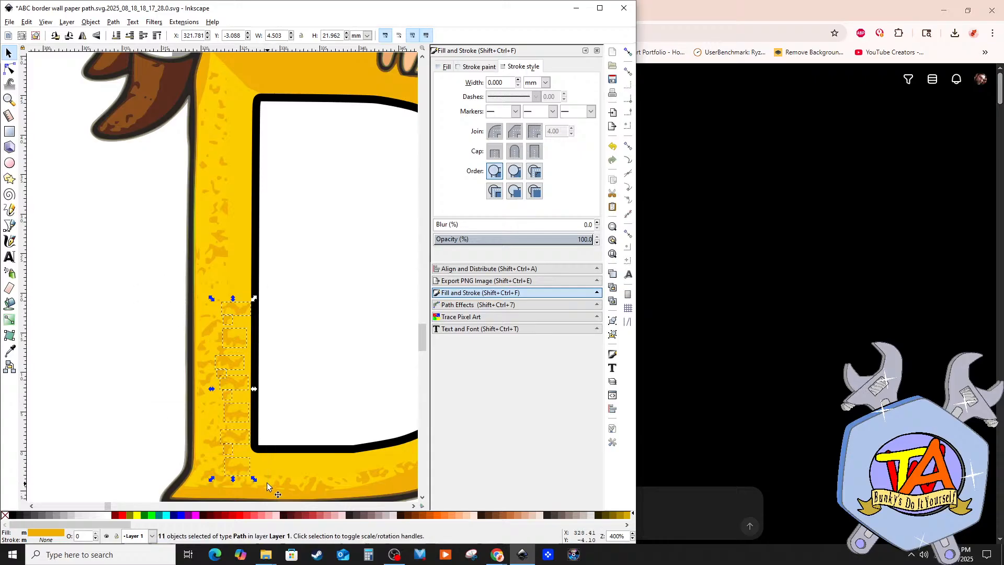
key(ctrl+v)
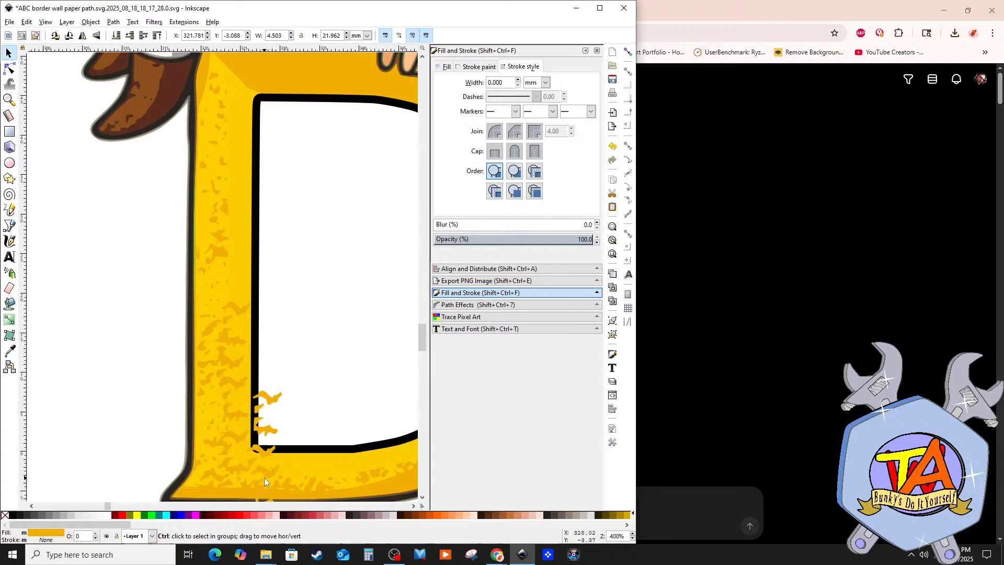
drag(266, 399, 235, 131)
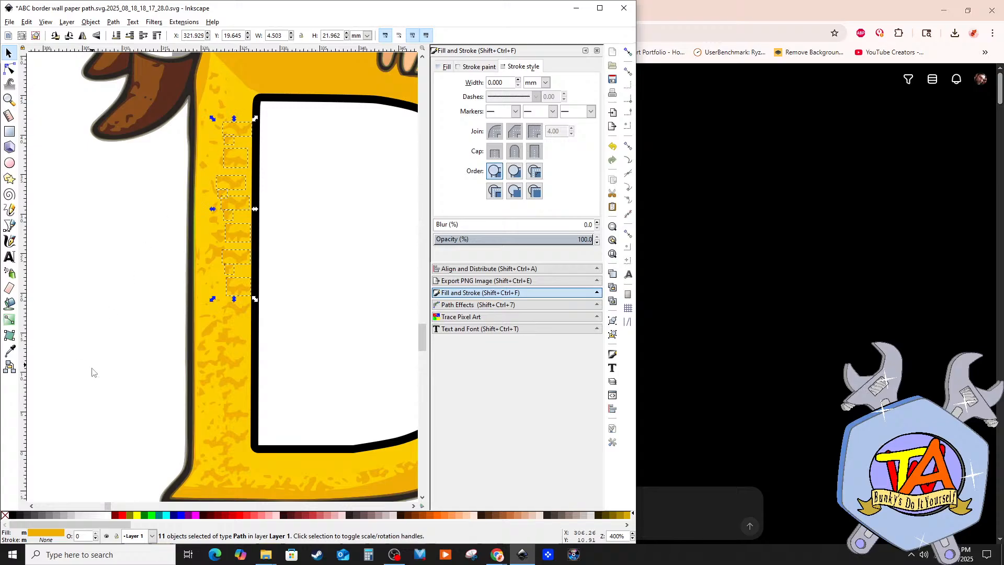
Step: Rotate the eleven copied speckle patches on the upper part of the D's stem slightly clockwise
scroll(165, 452, down, 2)
scroll(165, 449, down, 2)
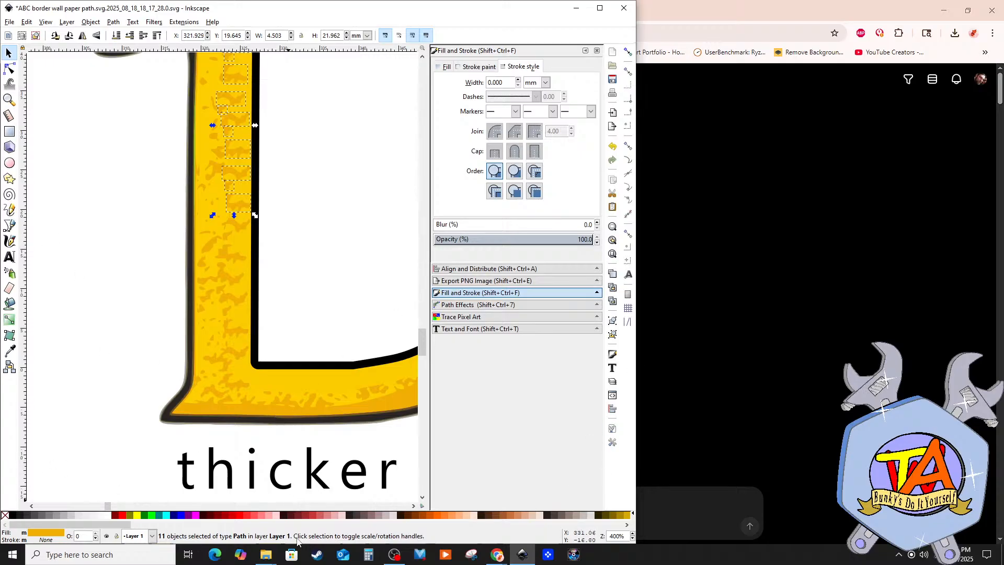
scroll(189, 246, up, 6)
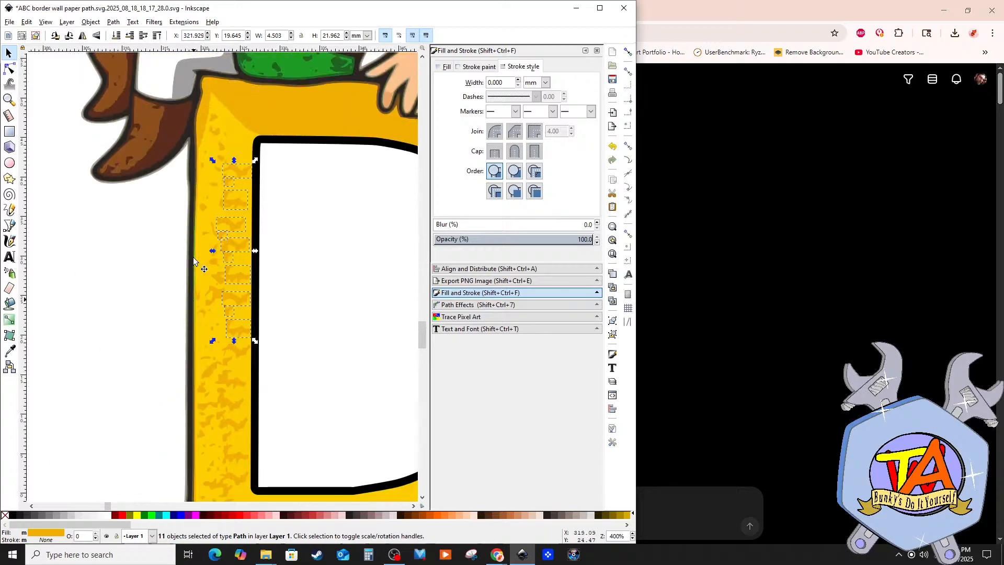
click(232, 230)
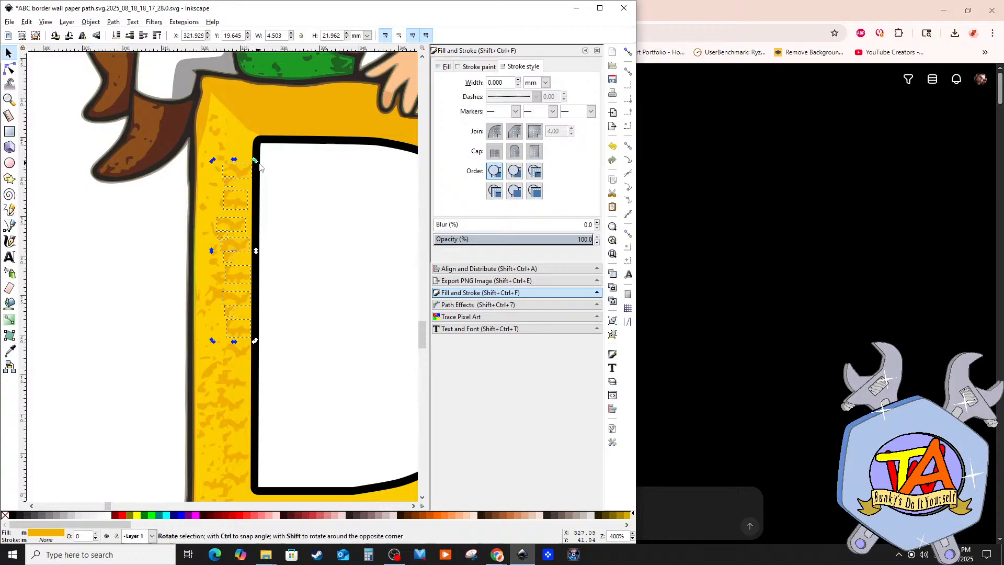
drag(256, 164, 267, 173)
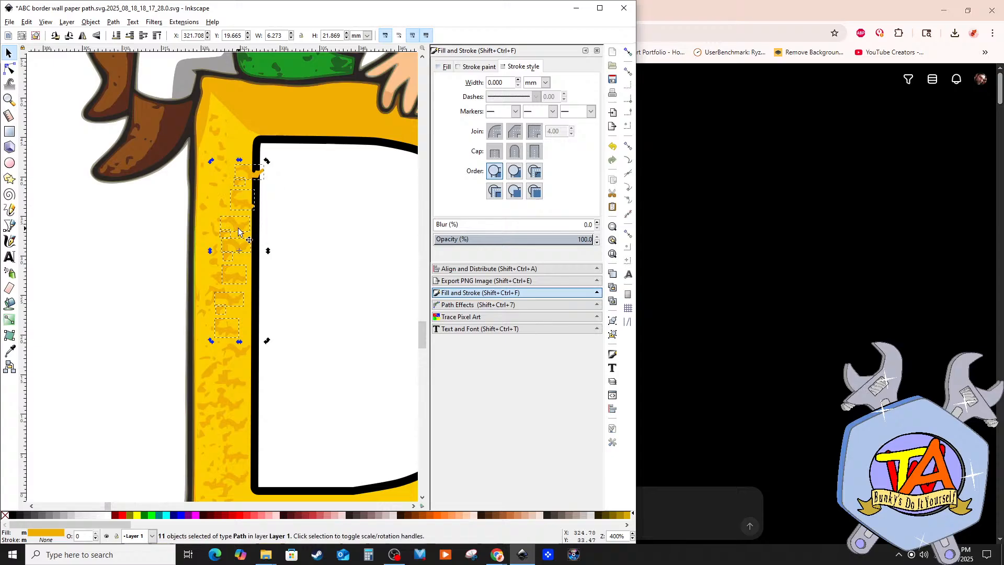
Step: Raise the D's black inner outline to the top of the stacking order so it covers the overlapping stem patches
click(299, 157)
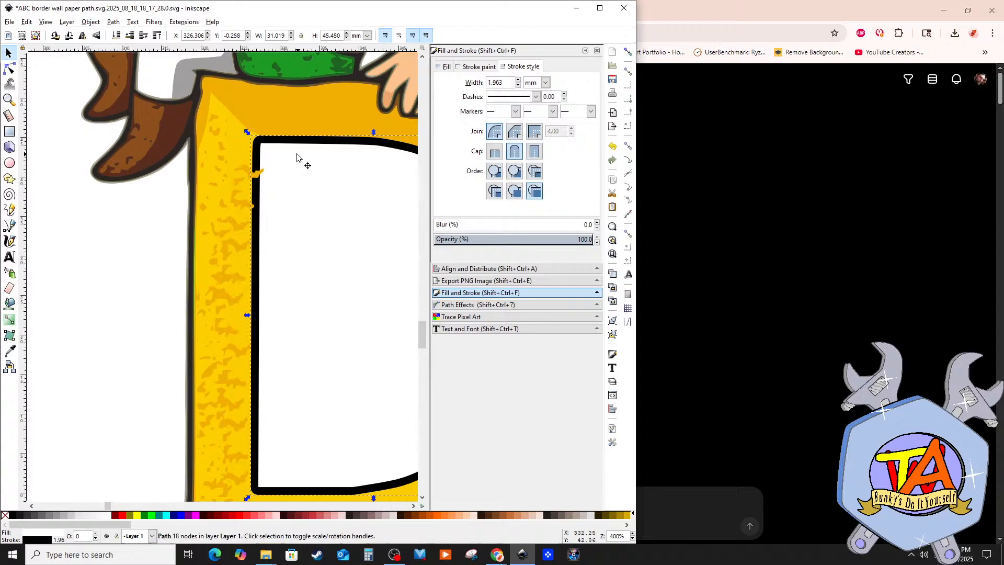
click(91, 22)
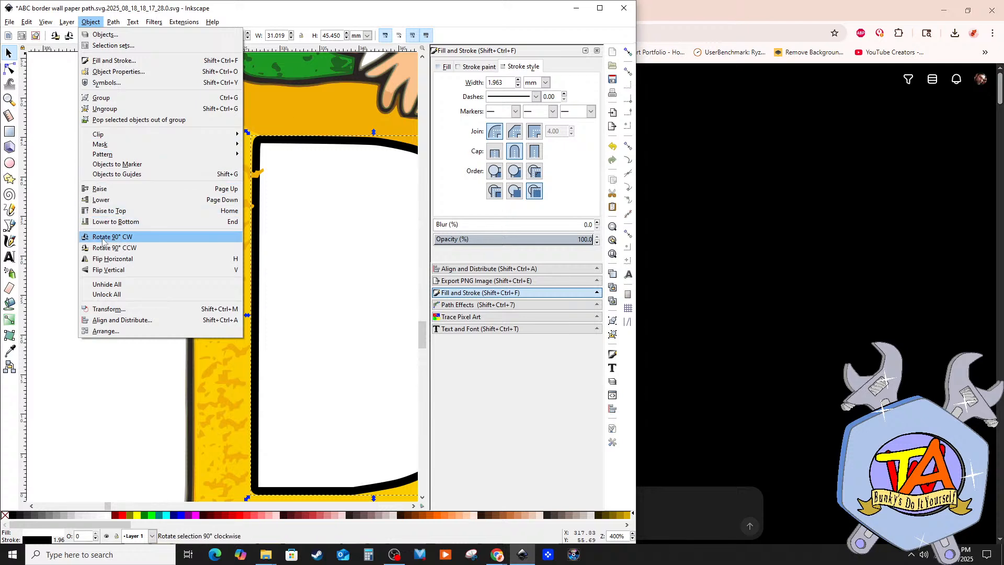
click(112, 211)
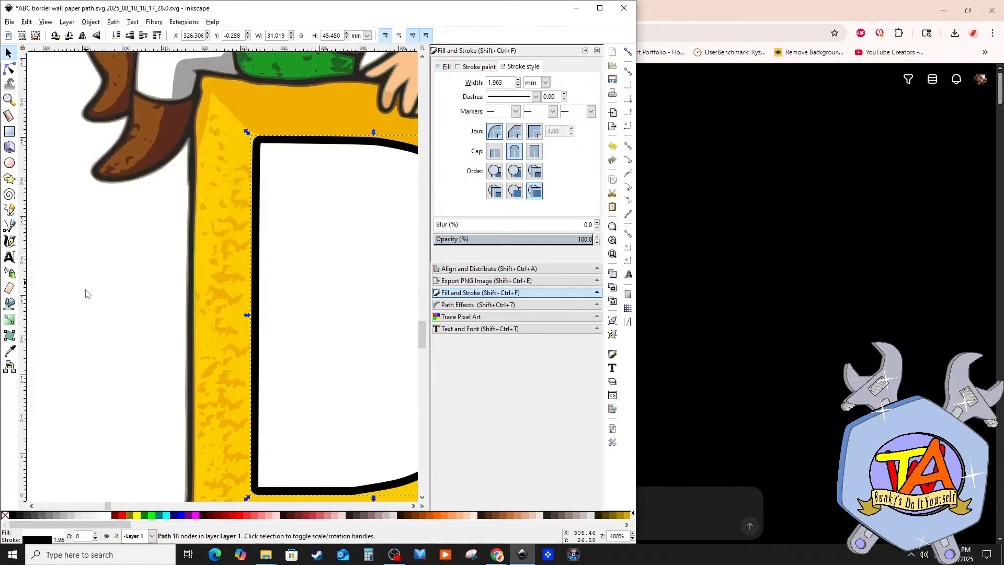
Step: Paste the eleven speckle patches, rotate them about a quarter turn, and place them along the D's bottom bar
scroll(83, 339, down, 5)
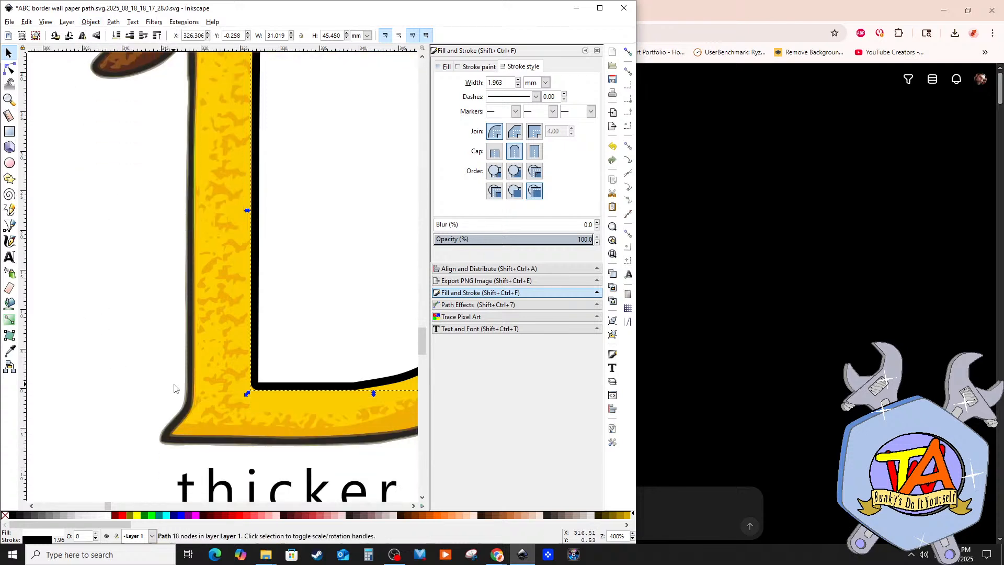
scroll(232, 411, down, 2)
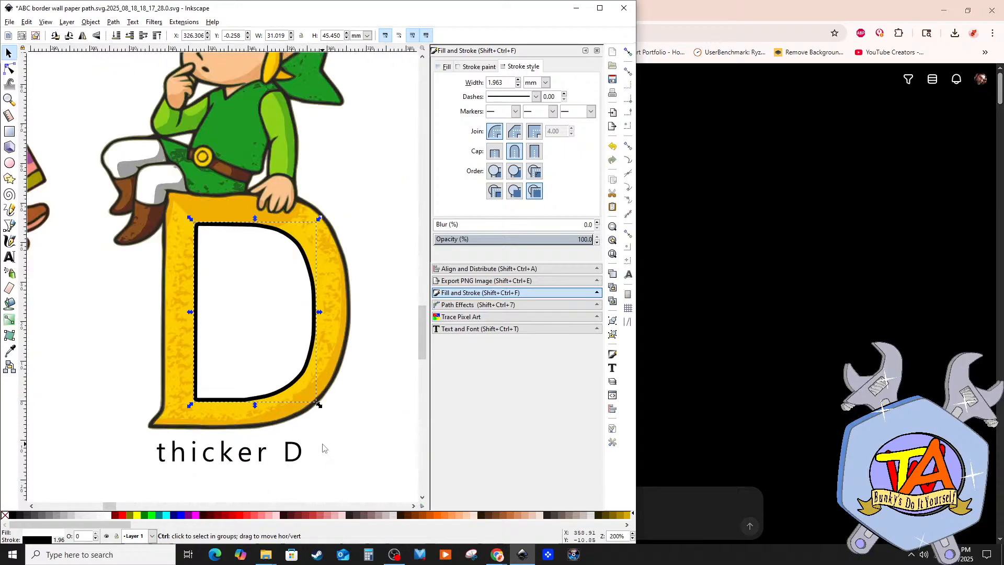
scroll(323, 449, up, 2)
scroll(157, 418, up, 1)
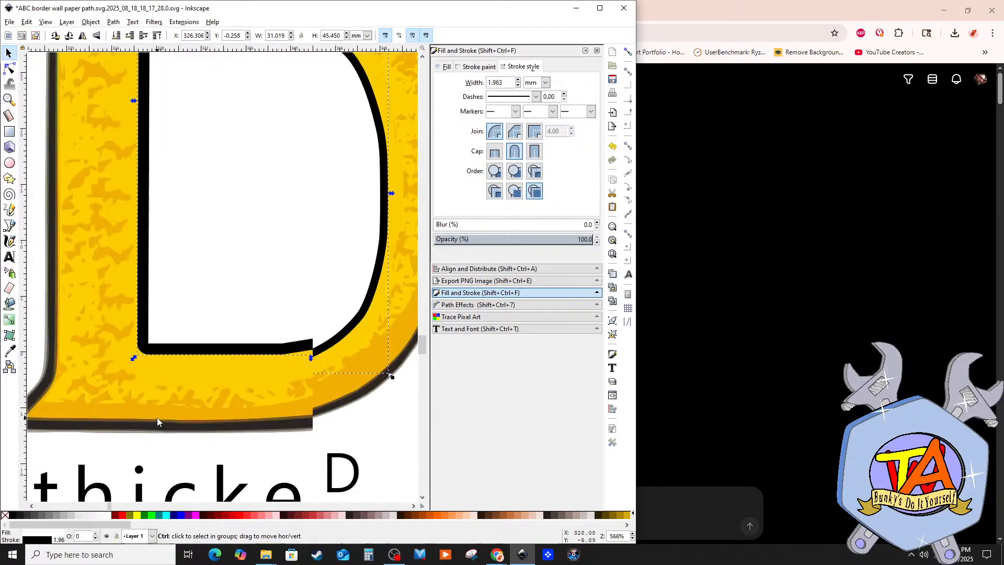
scroll(163, 418, down, 3)
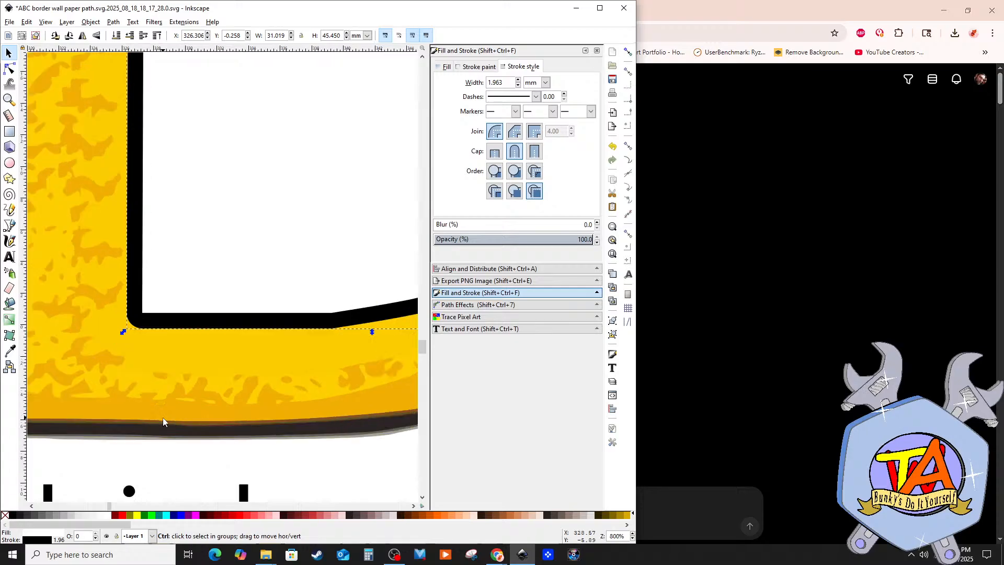
scroll(219, 426, up, 3)
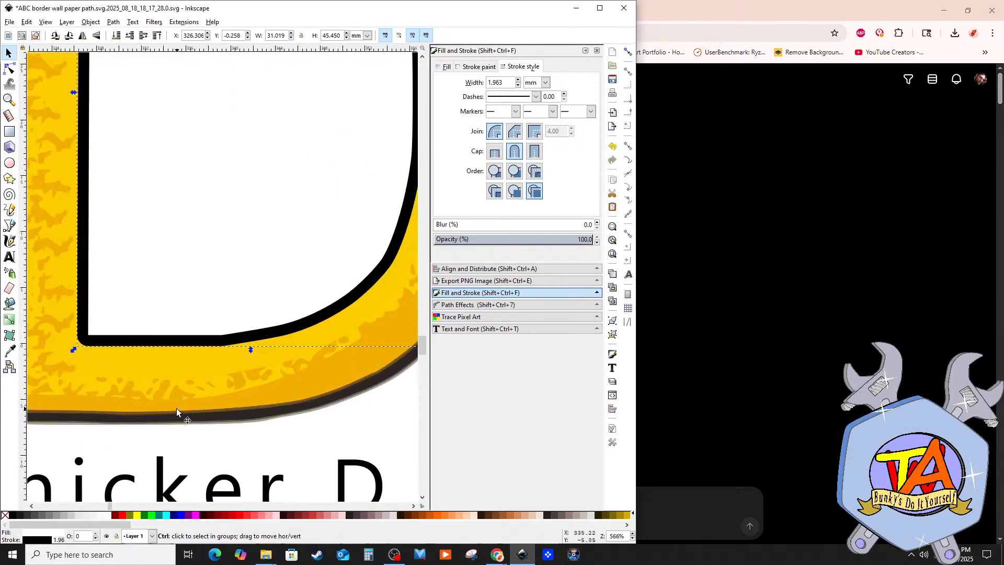
right_click(136, 366)
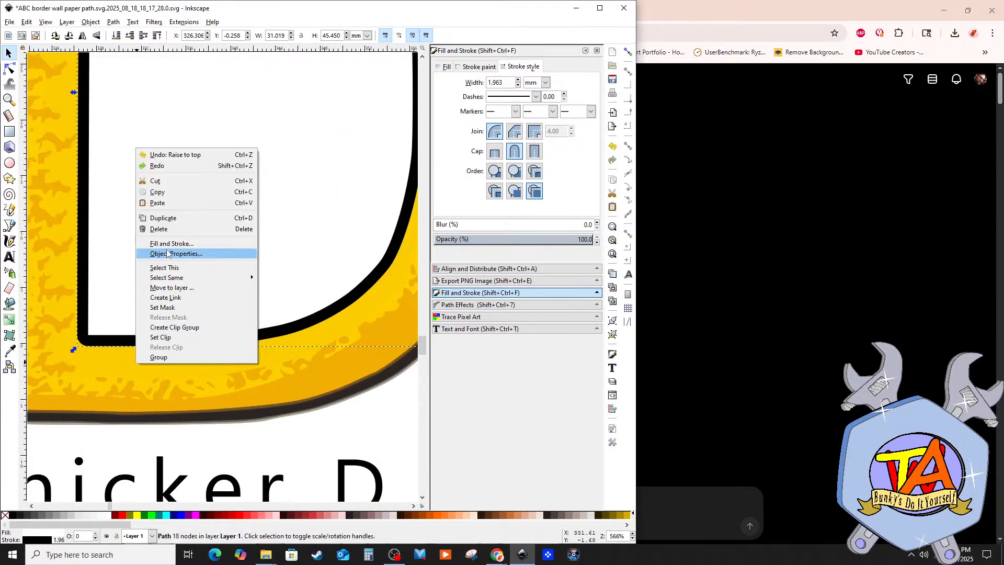
click(156, 203)
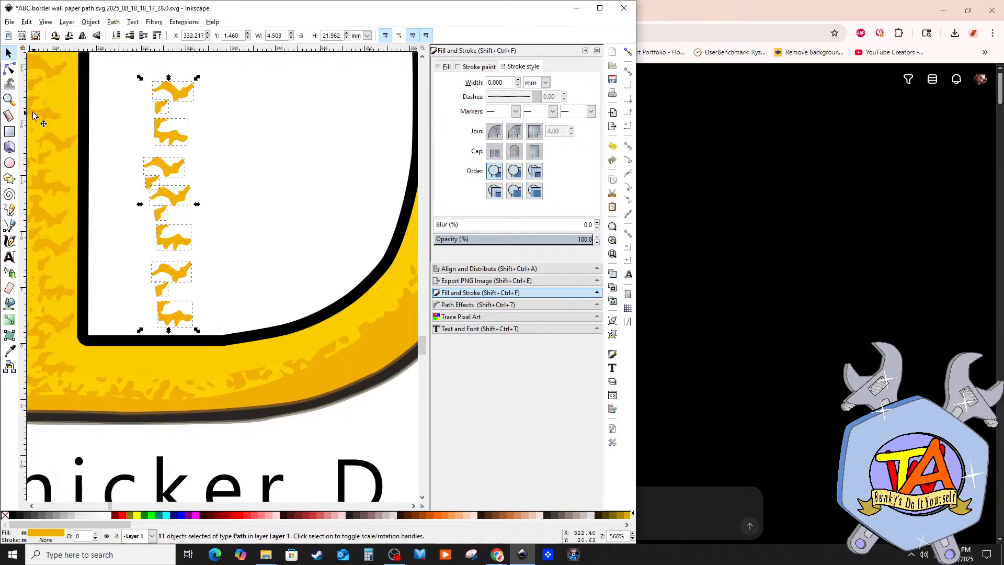
click(178, 97)
drag(198, 79, 162, 367)
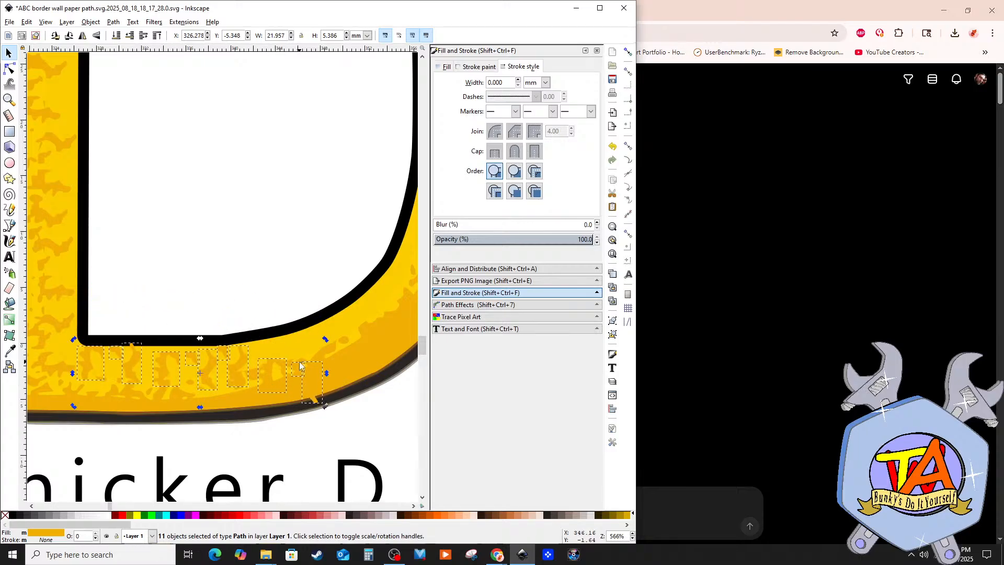
Step: Shift one speckle patch from the bottom bar up toward the curve, and raise the black inner outline to the top again
click(377, 424)
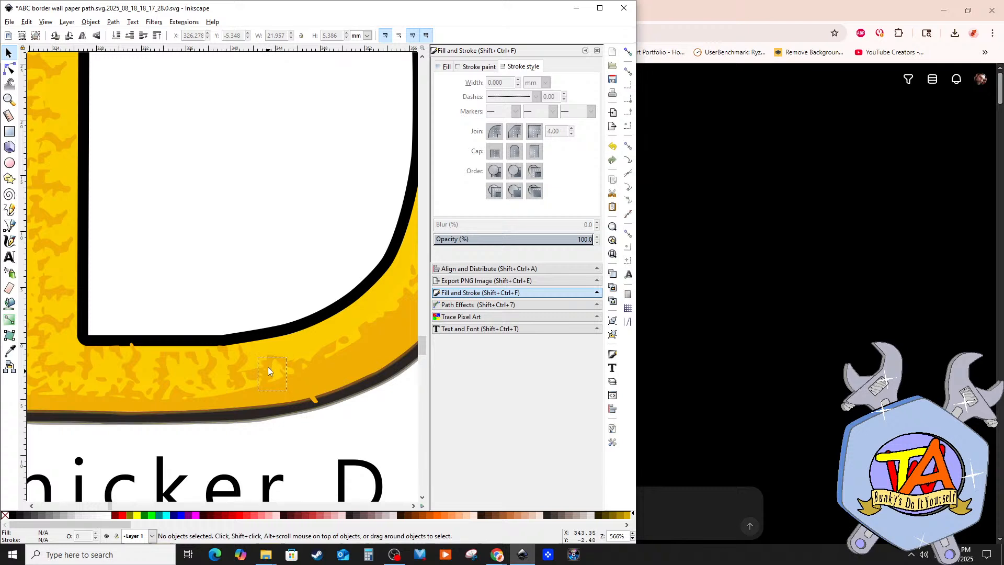
mouse_move(268, 371)
mouse_down()
mouse_move(267, 348)
mouse_move(299, 358)
mouse_move(300, 348)
mouse_up()
click(128, 345)
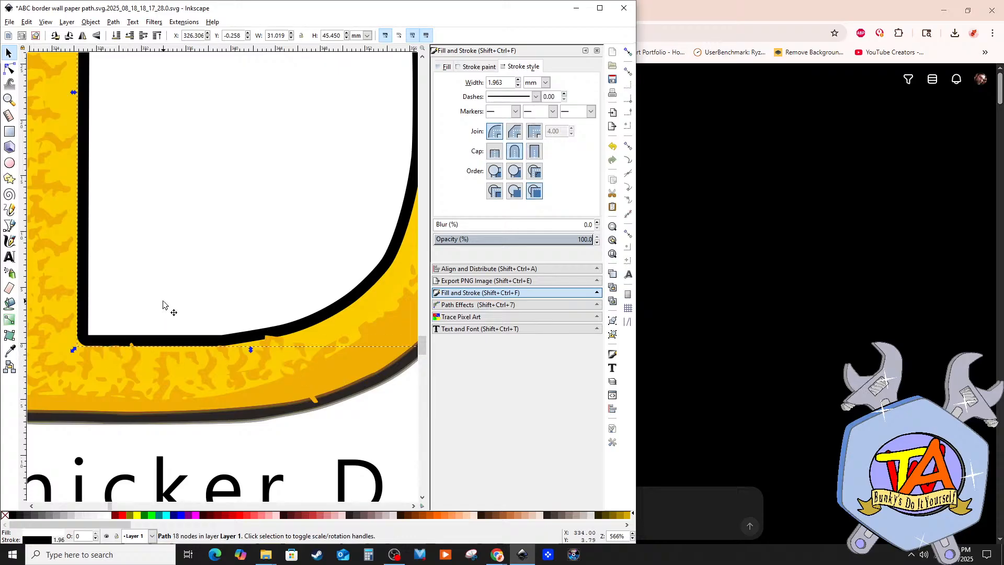
click(114, 22)
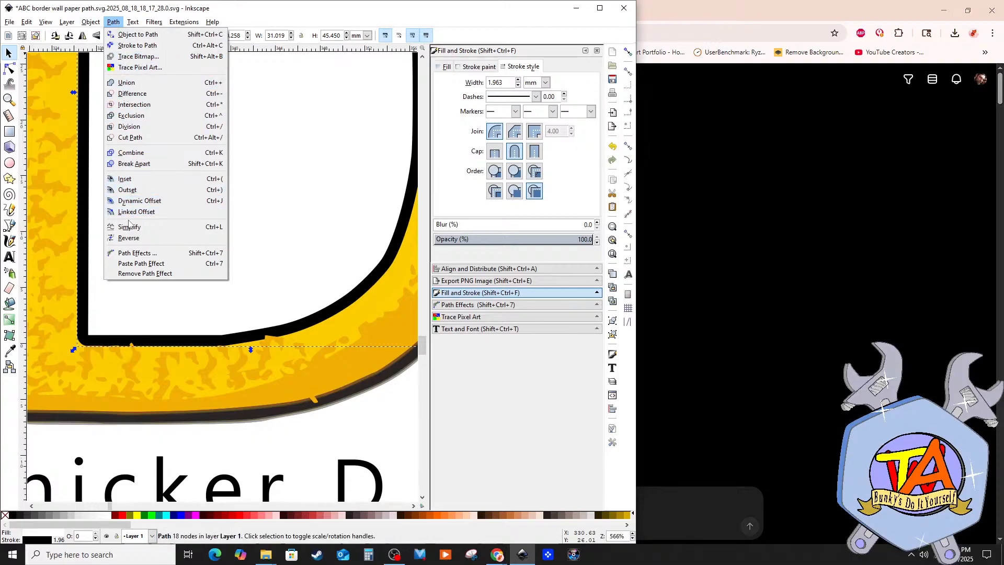
mouse_move(96, 22)
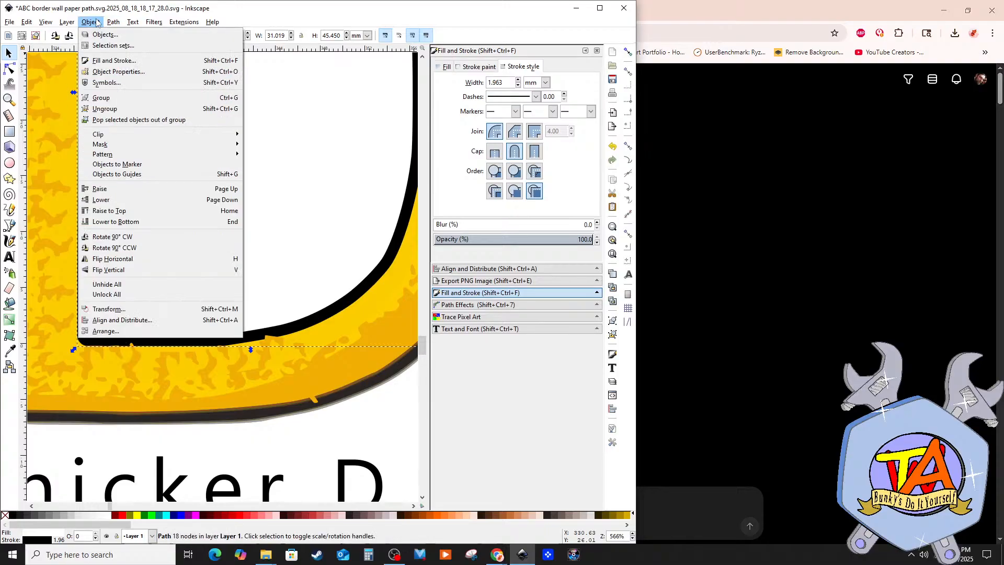
click(118, 213)
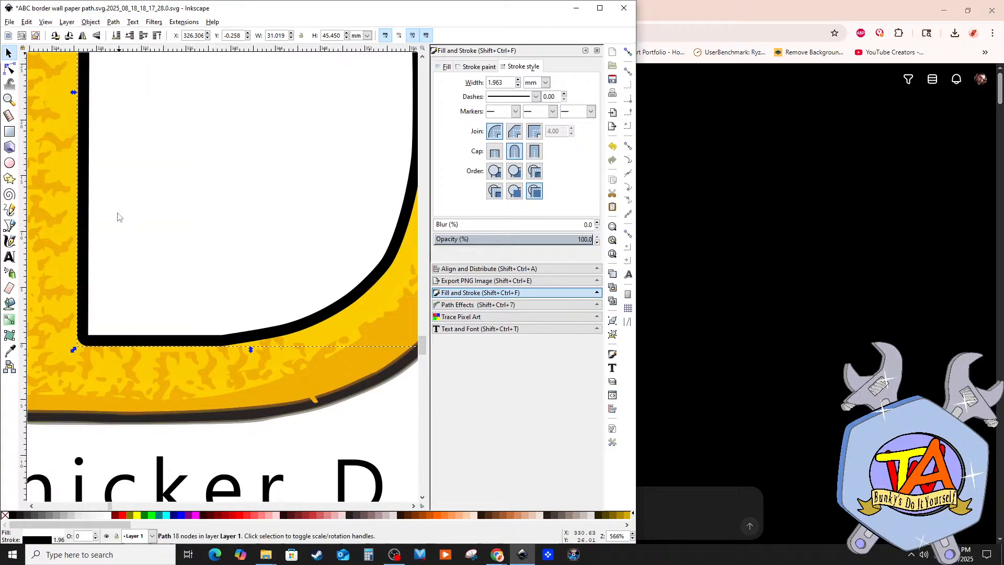
Step: Move the speckle patch that crosses the D's dark outer outline up into the yellow area of the lower curve
click(337, 424)
click(315, 399)
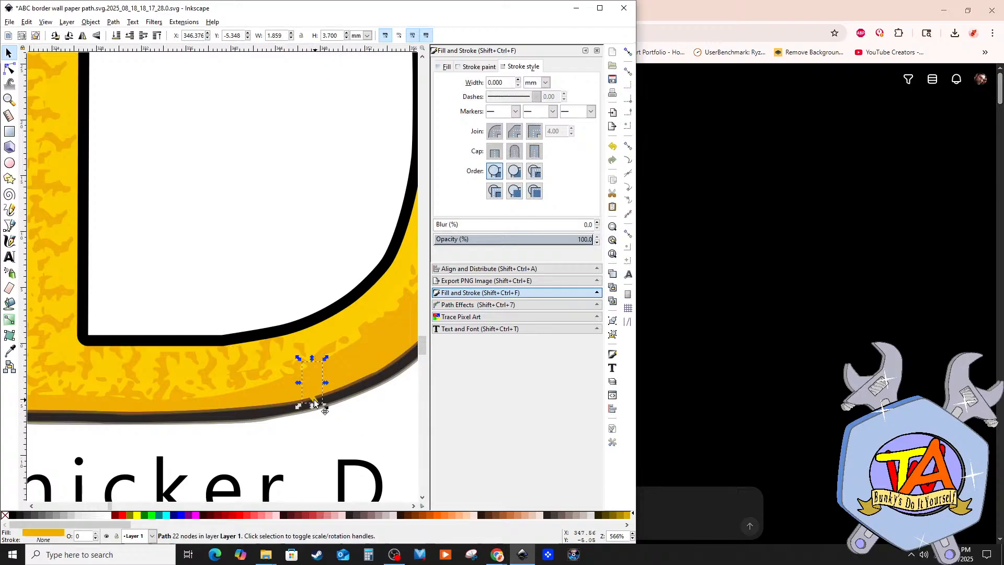
drag(315, 403, 328, 363)
click(384, 353)
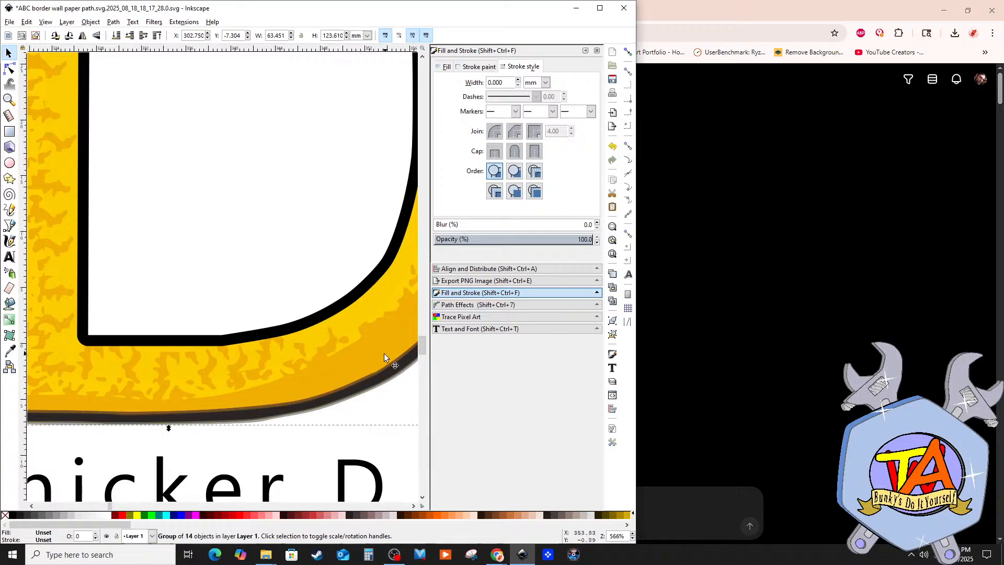
Step: Delete the "thicker D" note below the letter
scroll(332, 355, down, 4)
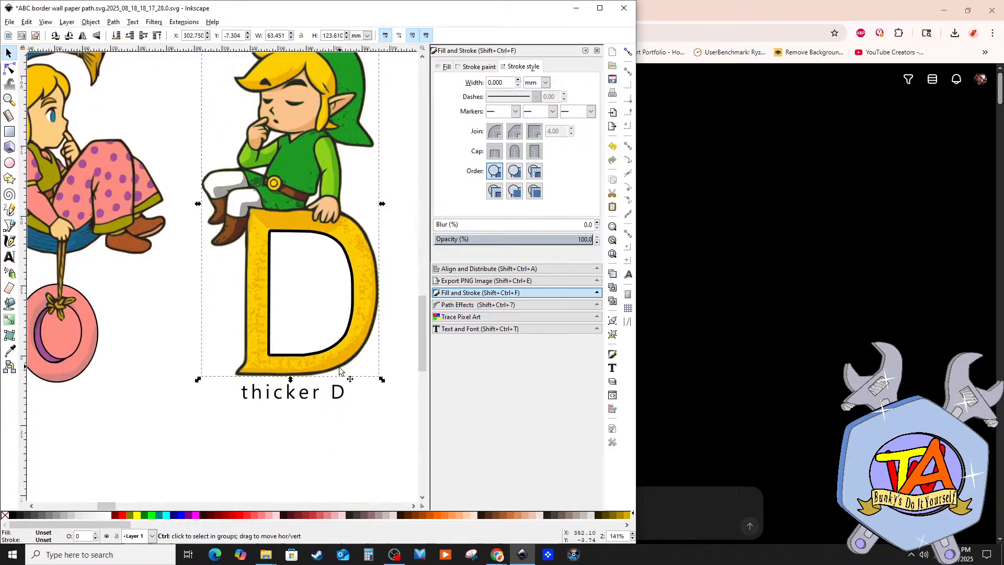
scroll(339, 370, down, 1)
click(319, 412)
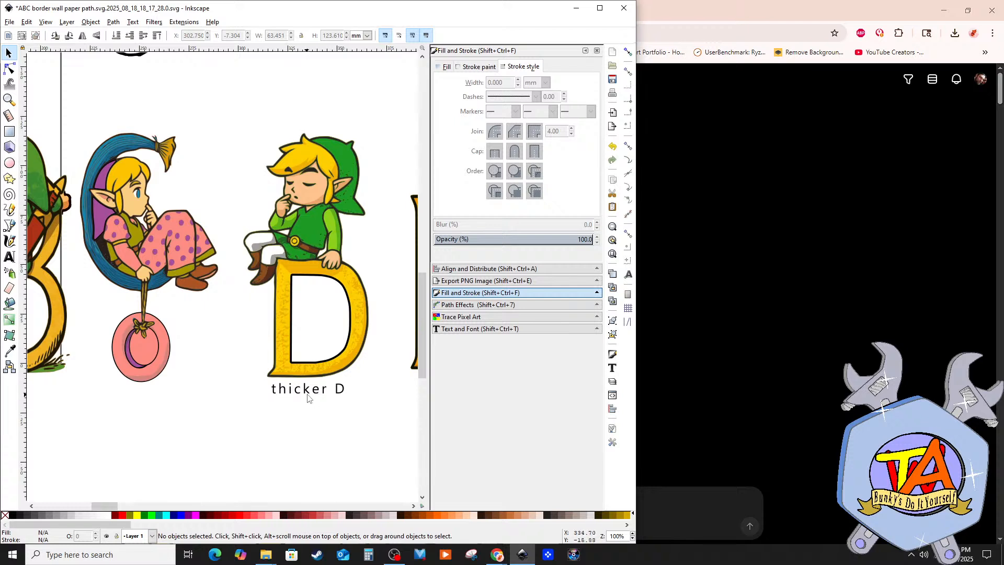
click(307, 397)
key(Delete)
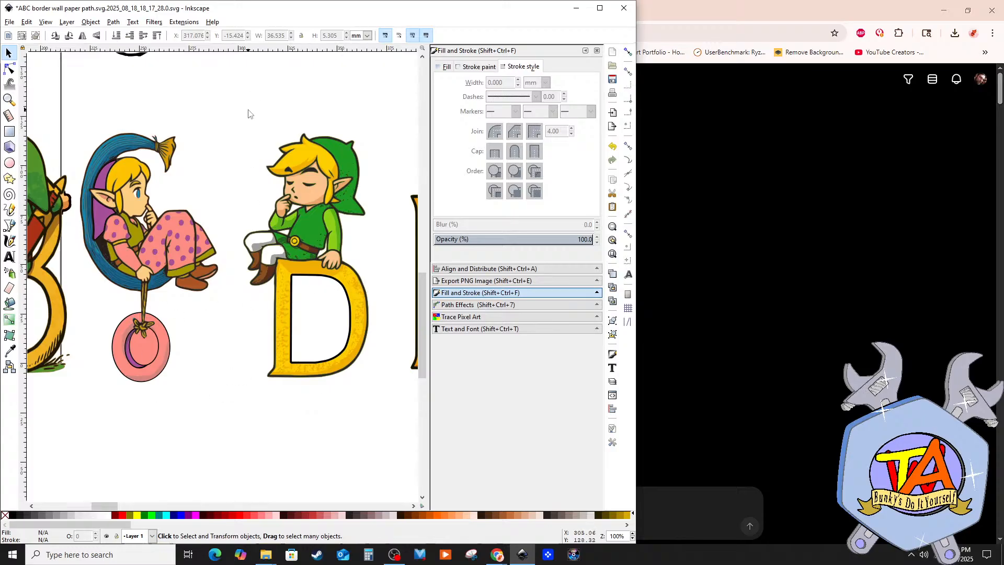
Step: Select the whole D artwork, including the seated character and added patches, and group it
drag(242, 111, 380, 415)
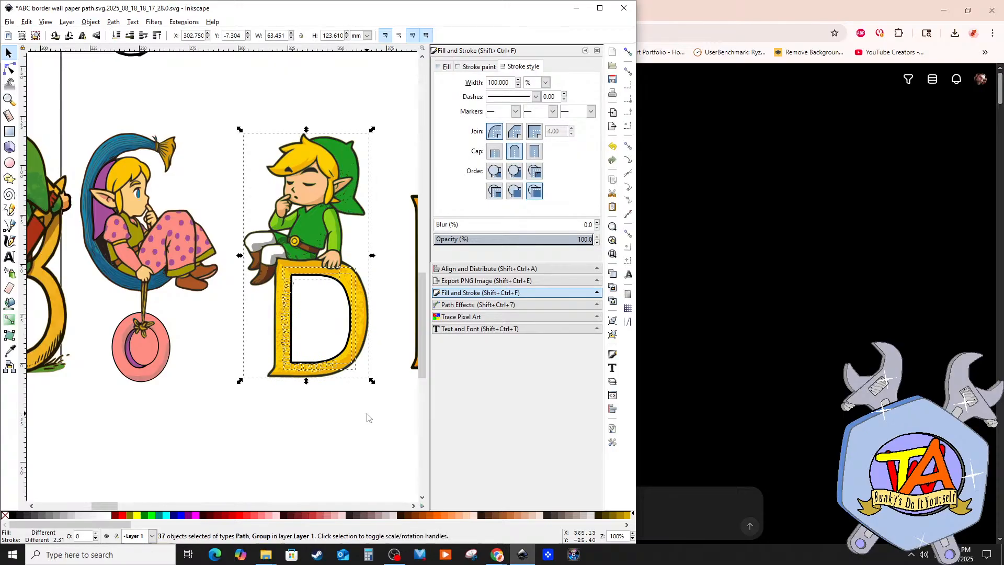
right_click(314, 216)
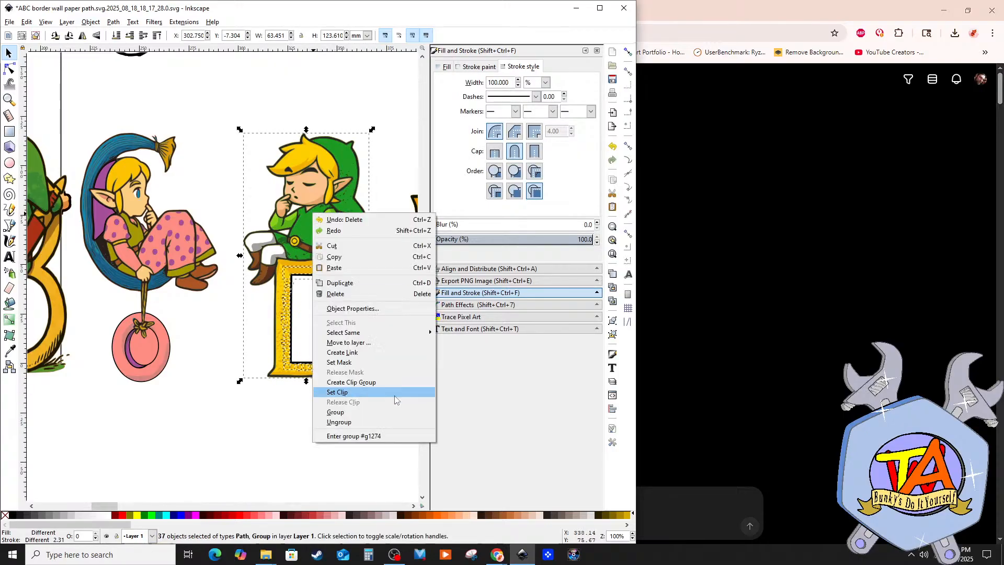
click(378, 413)
click(343, 419)
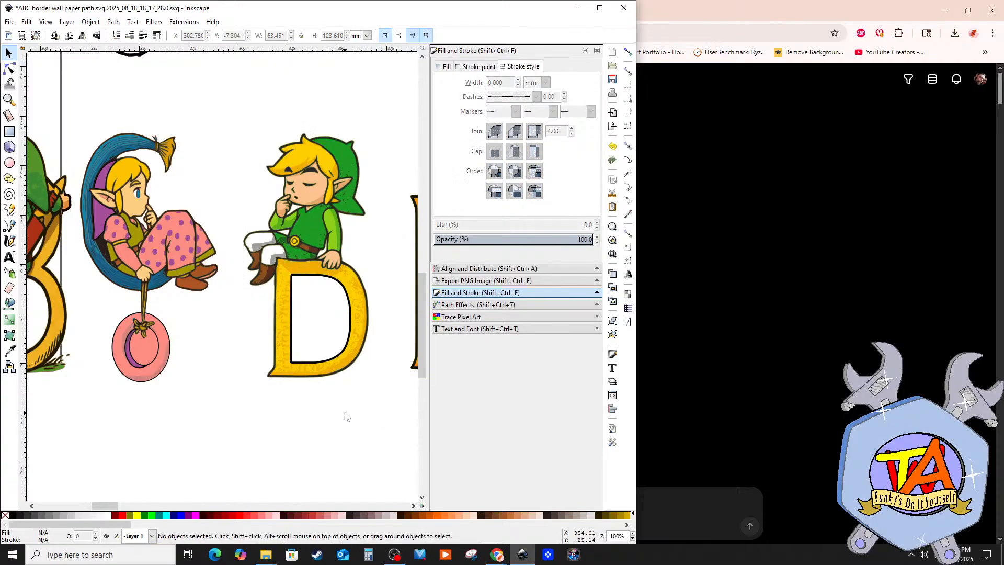
scroll(345, 275, up, 2)
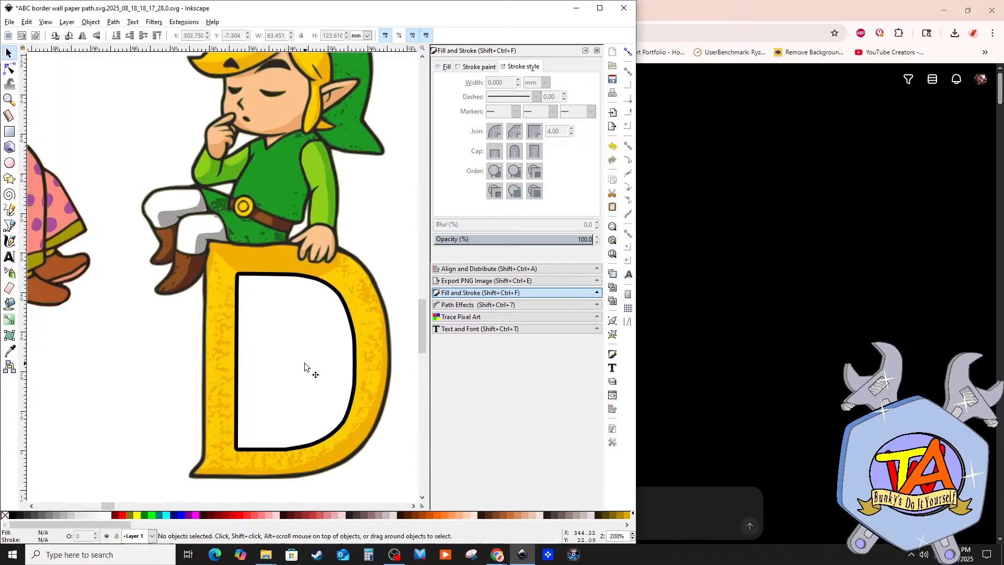
scroll(344, 337, down, 1)
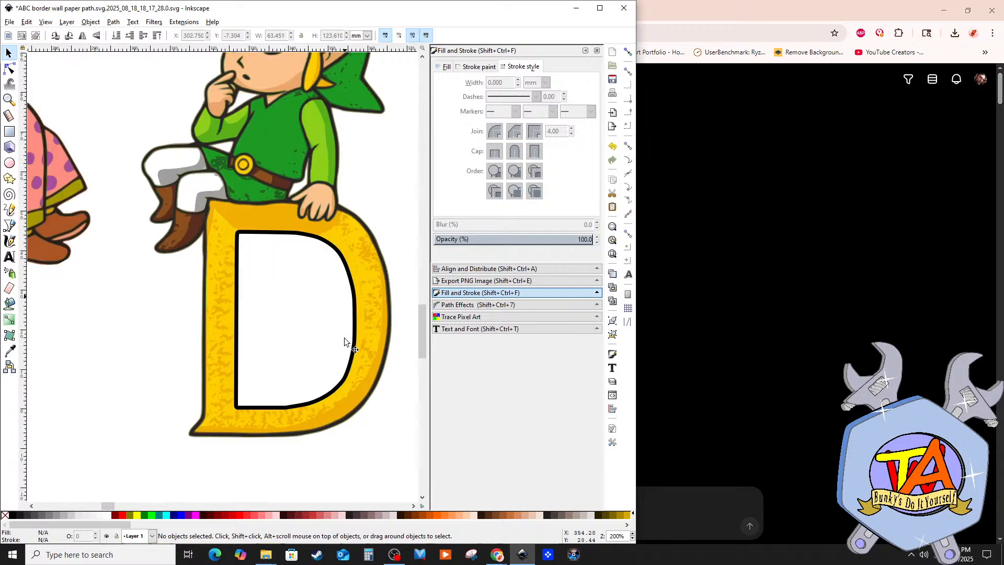
scroll(344, 337, up, 1)
scroll(345, 338, down, 3)
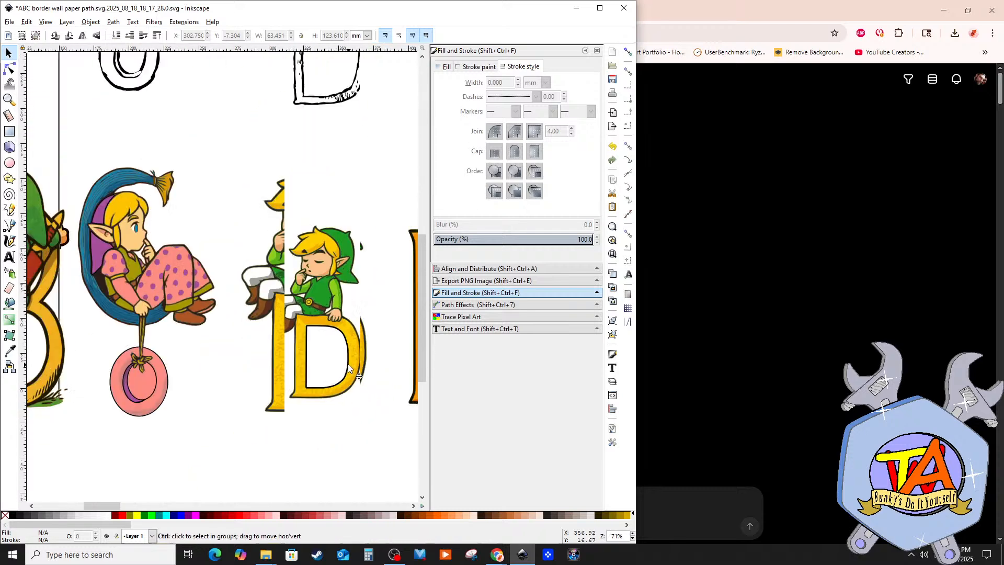
scroll(380, 417, up, 1)
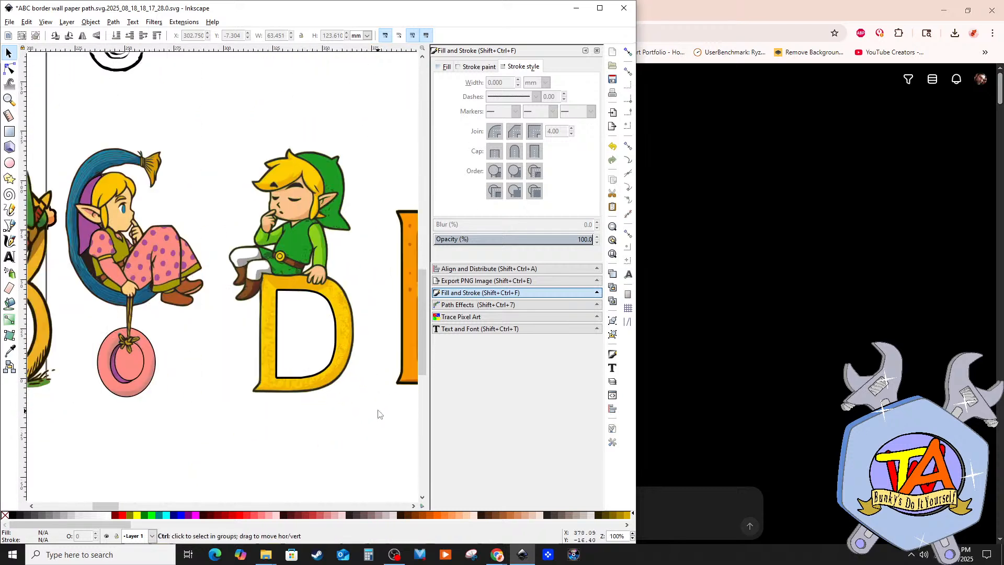
Step: Open the reference image D2_Child Link Silhouette_remix.png from the Border Wall paper folder and compare it with the thickened D artwork
mouse_move(268, 561)
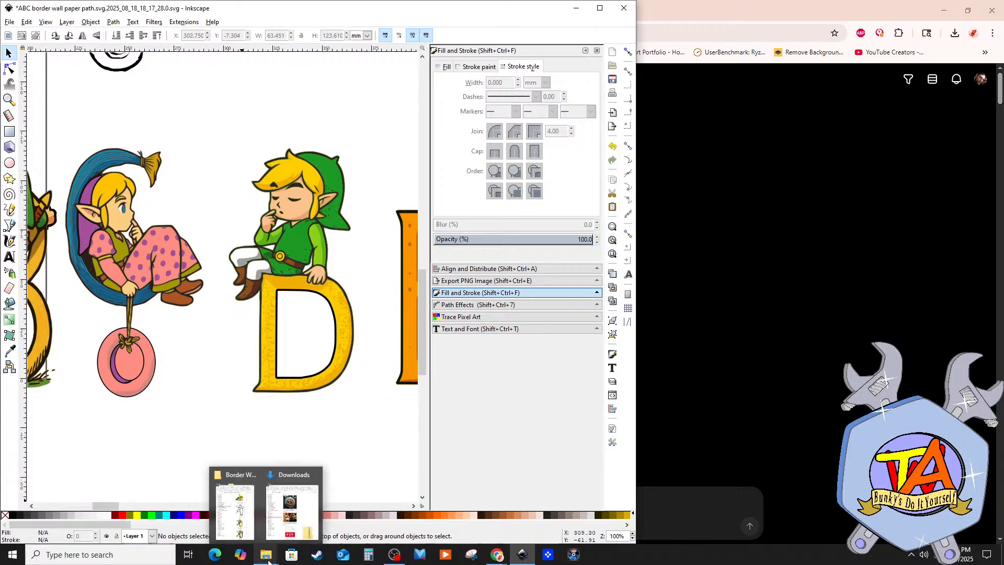
click(253, 526)
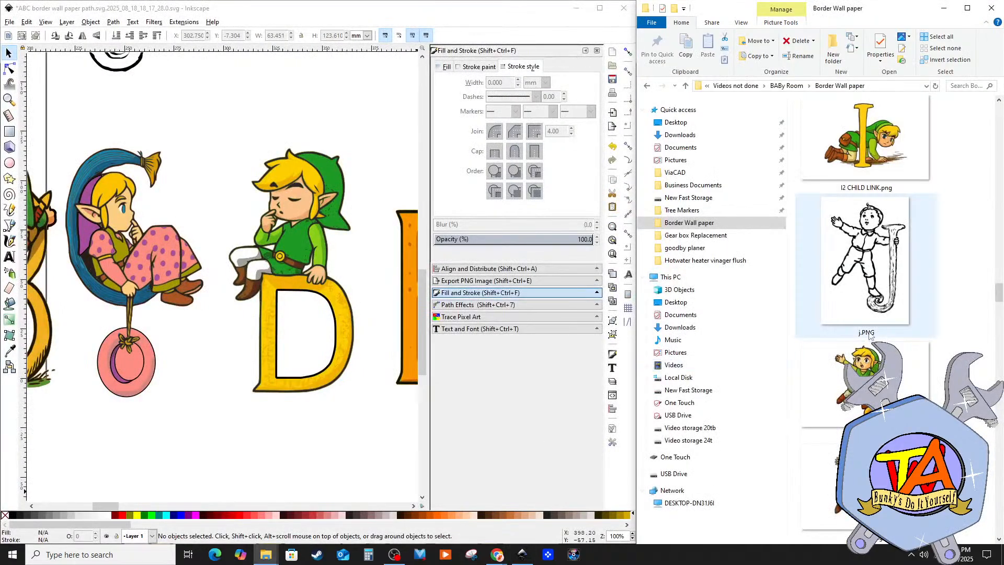
scroll(866, 262, up, 10)
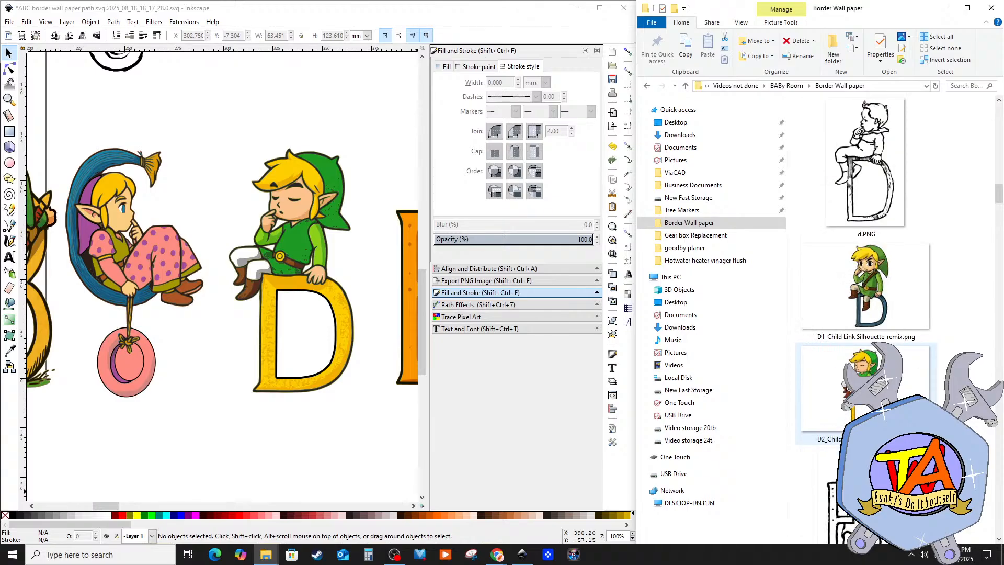
scroll(866, 261, down, 3)
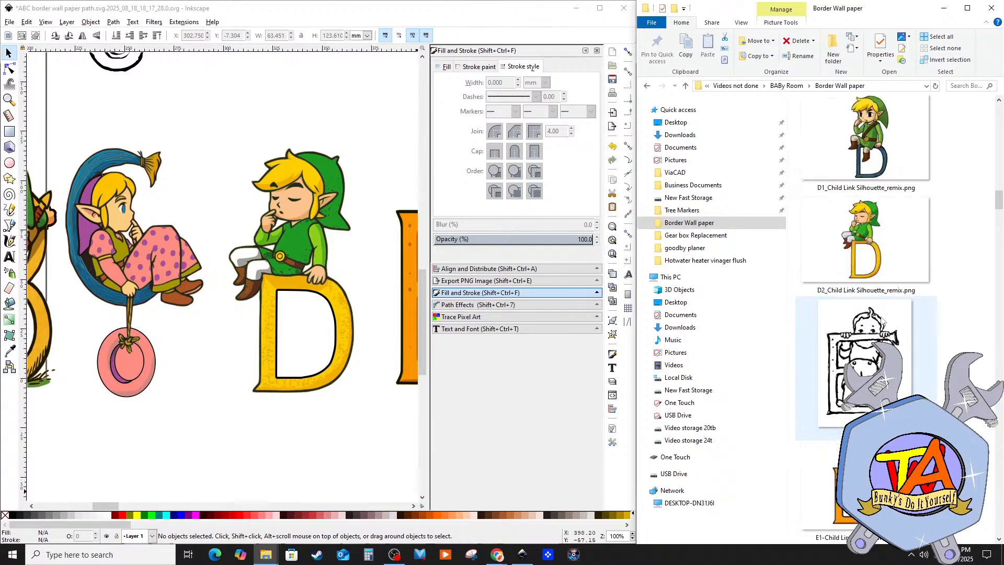
click(891, 250)
double_click(891, 251)
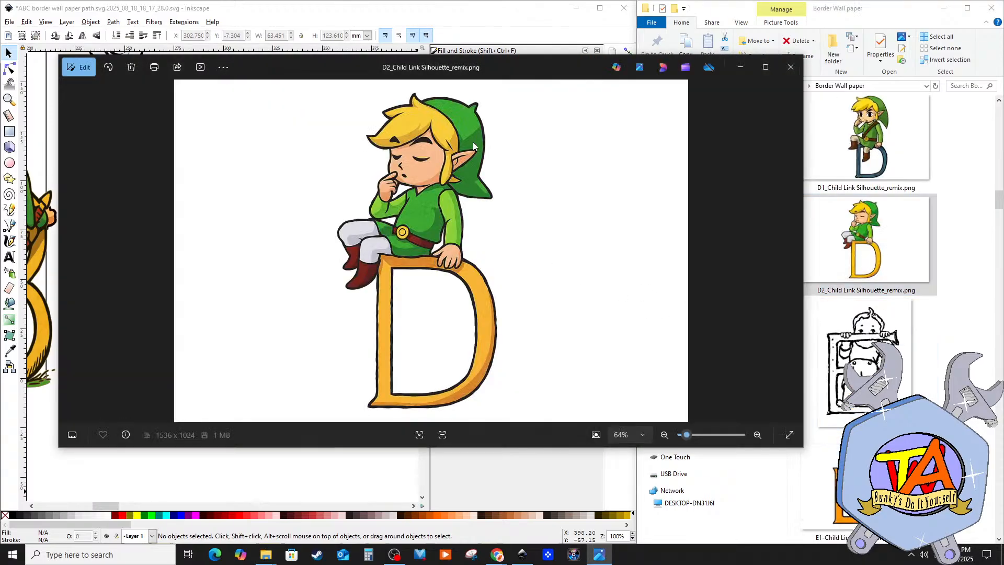
drag(476, 71, 804, 113)
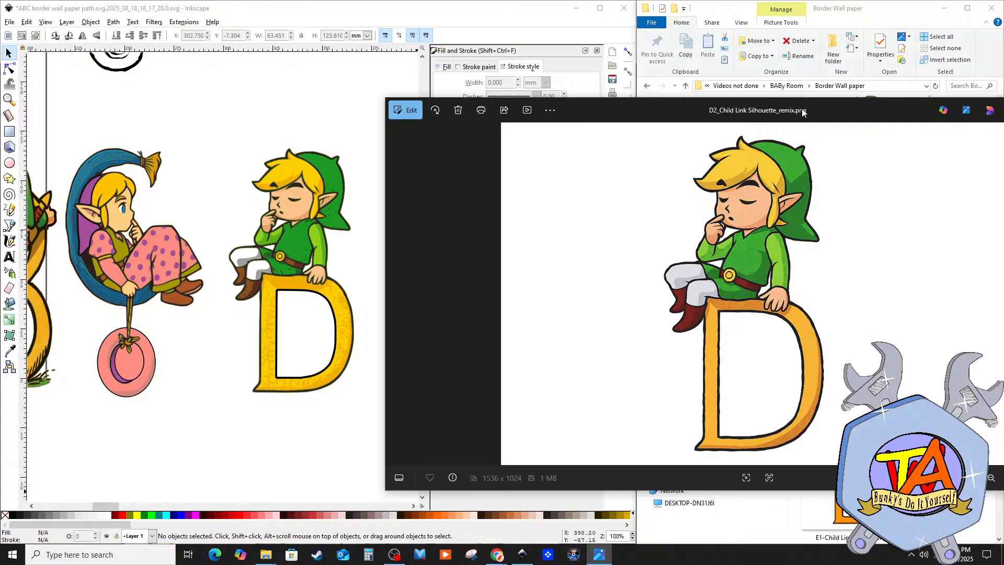
drag(802, 109, 803, 113)
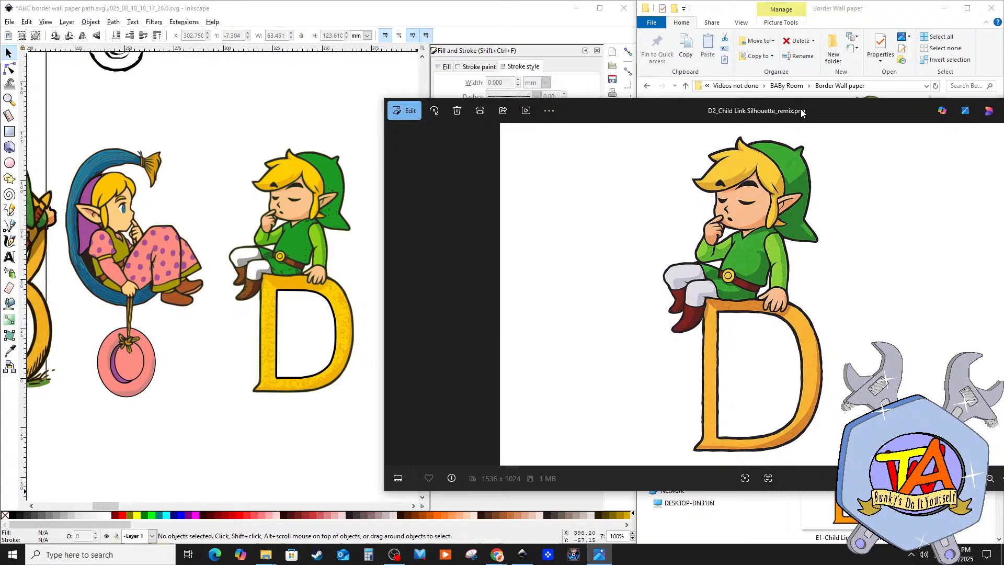
drag(829, 109, 579, 108)
click(880, 113)
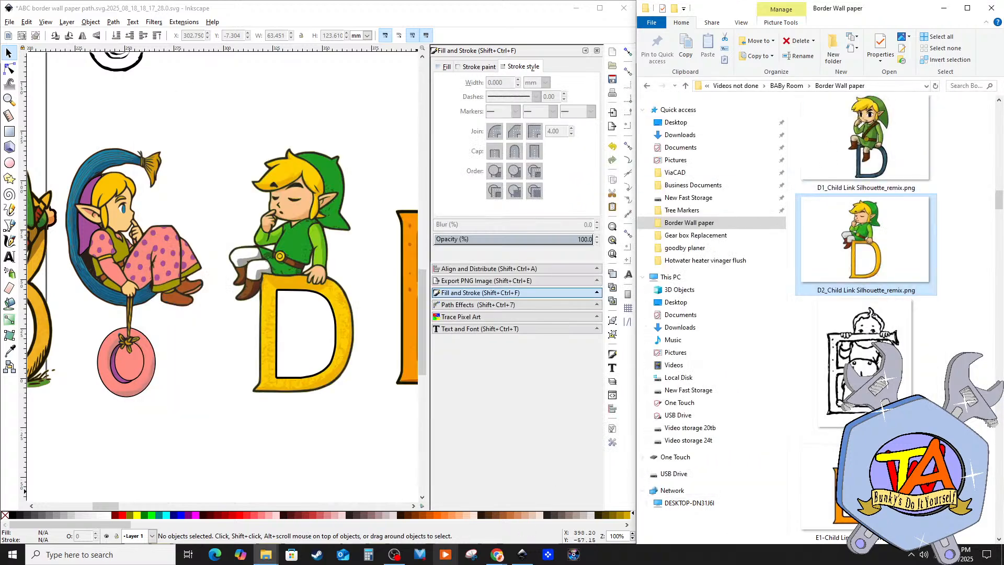
Step: Examine the thickened yellow D up close and against the neighbouring letters C and E in the border artwork
scroll(294, 457, down, 2)
scroll(293, 457, up, 2)
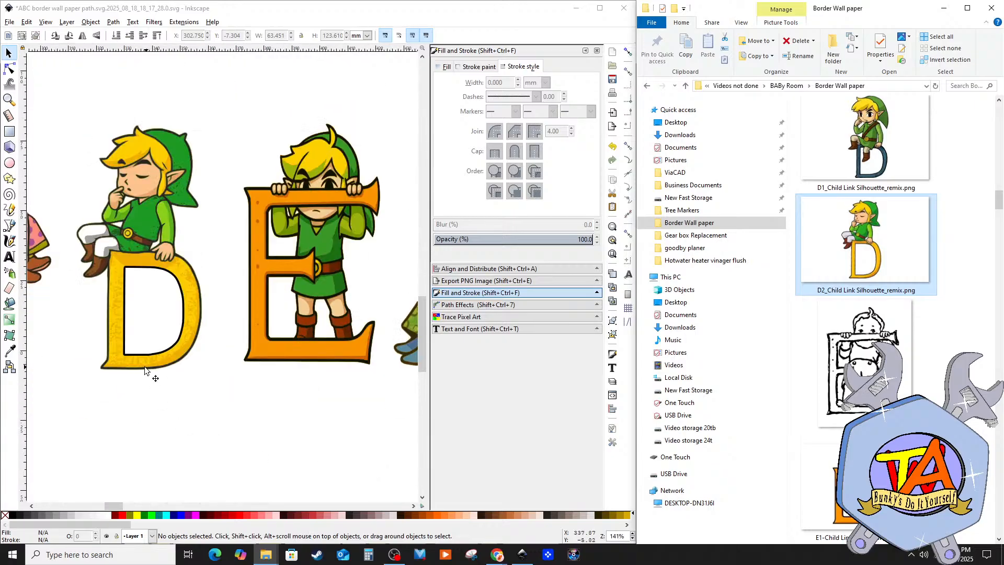
scroll(144, 367, up, 1)
scroll(56, 295, up, 1)
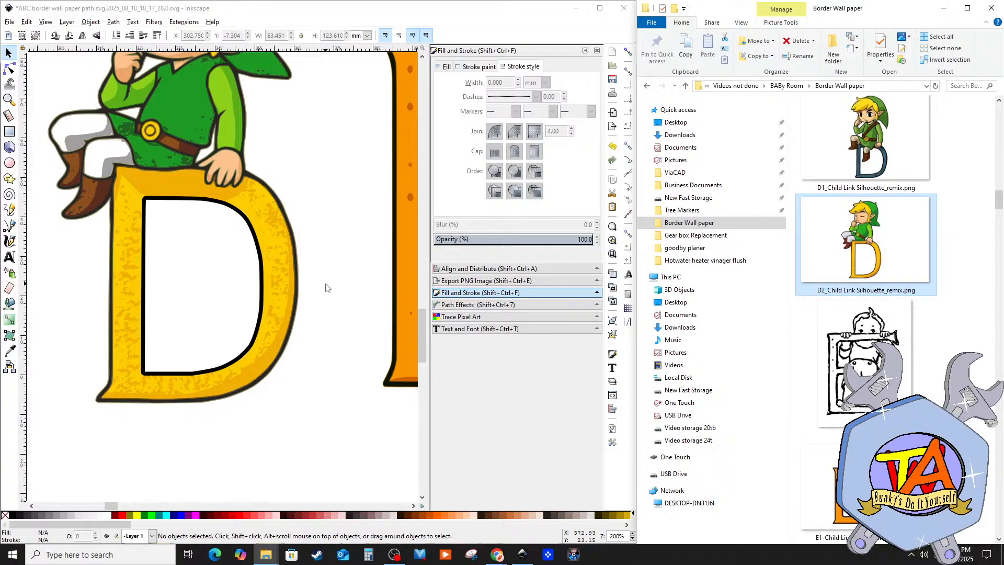
scroll(283, 325, down, 4)
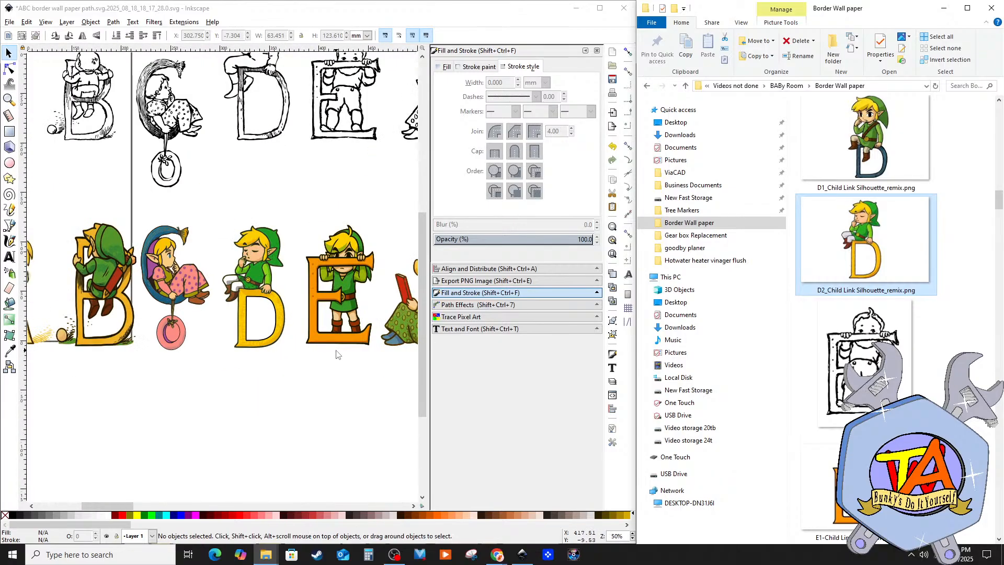
scroll(299, 344, up, 1)
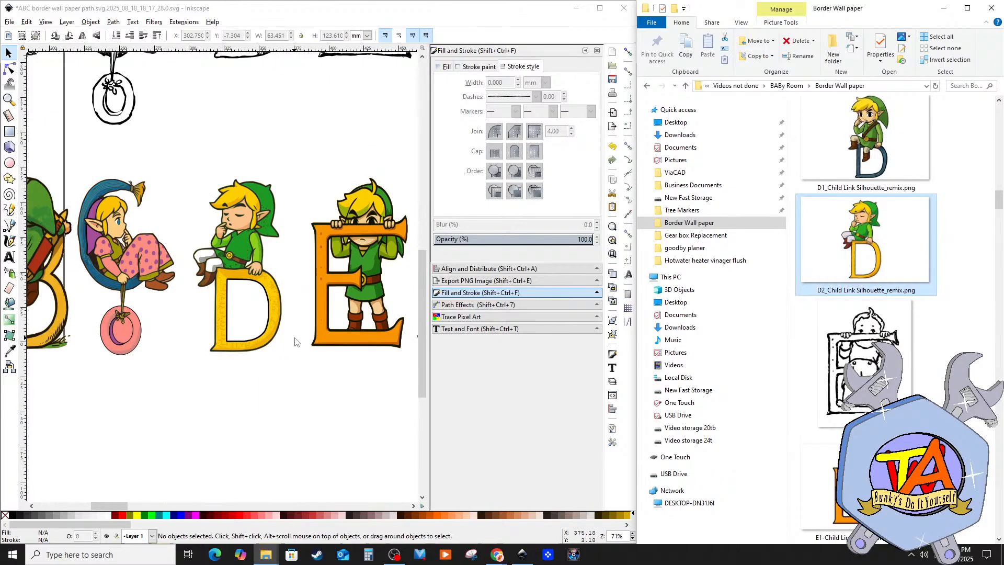
scroll(301, 342, down, 1)
scroll(373, 333, up, 1)
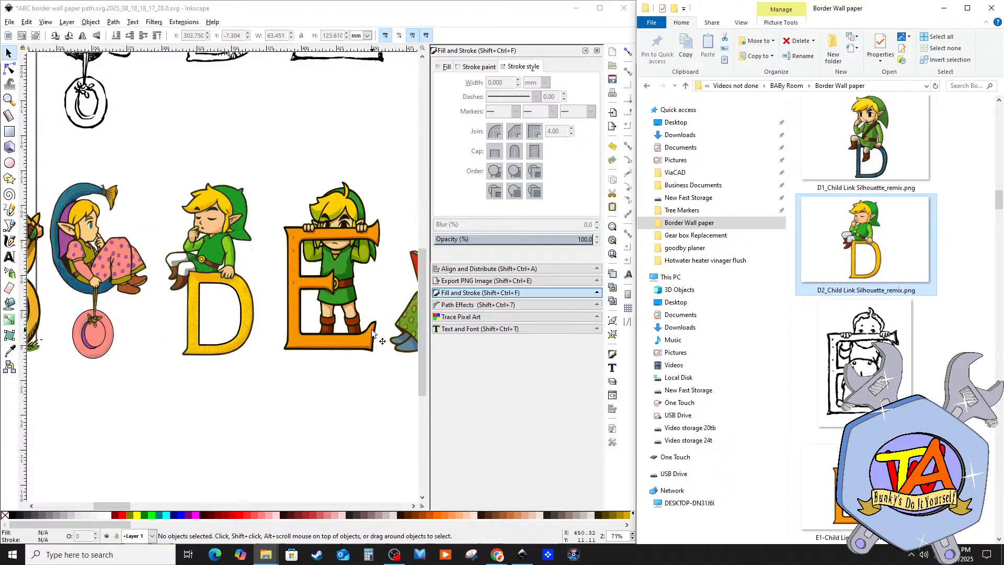
scroll(372, 331, up, 1)
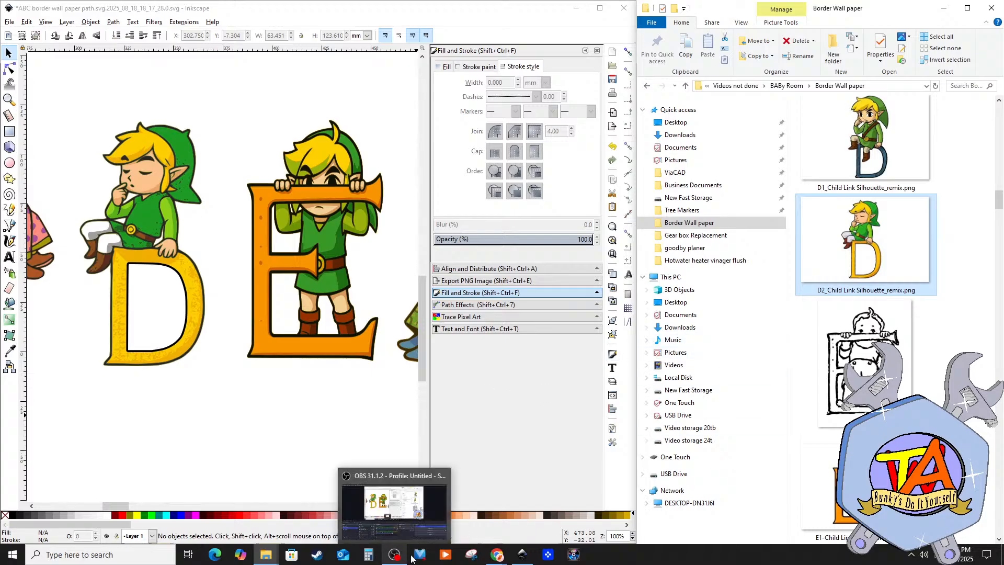
Step: Switch to Sora in Chrome and compare the green and purple versions of the Child Zelda letter W illustration
click(499, 558)
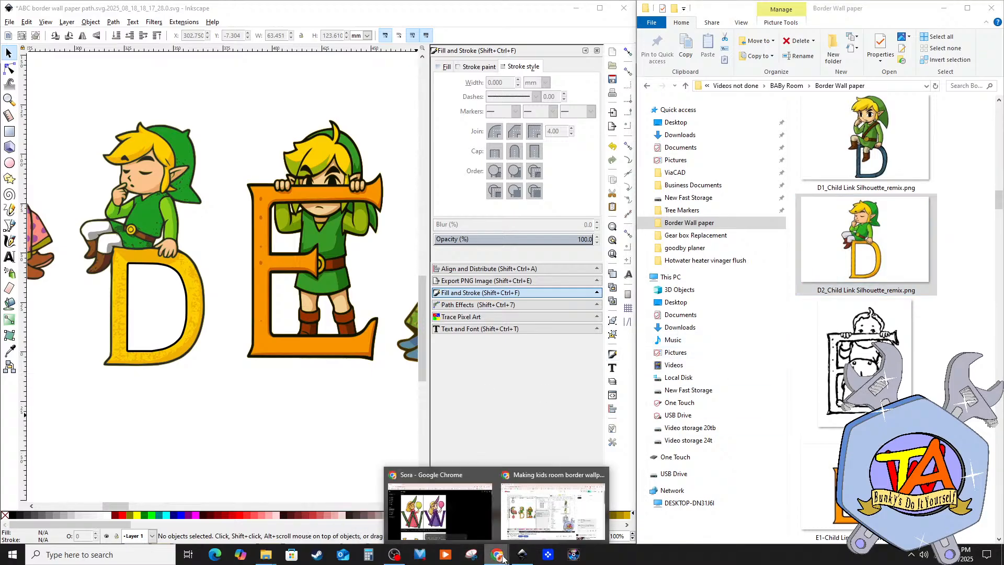
click(433, 529)
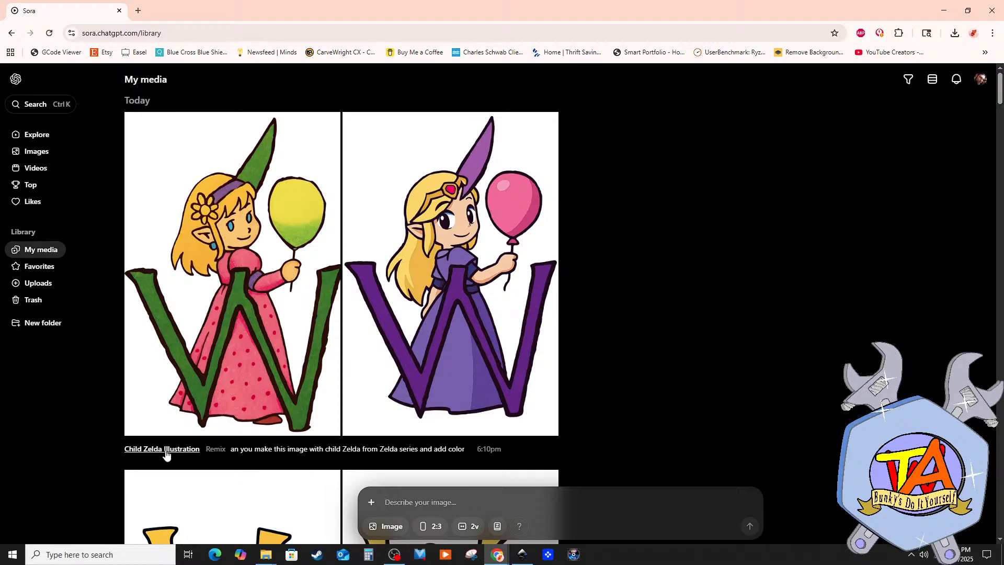
click(193, 376)
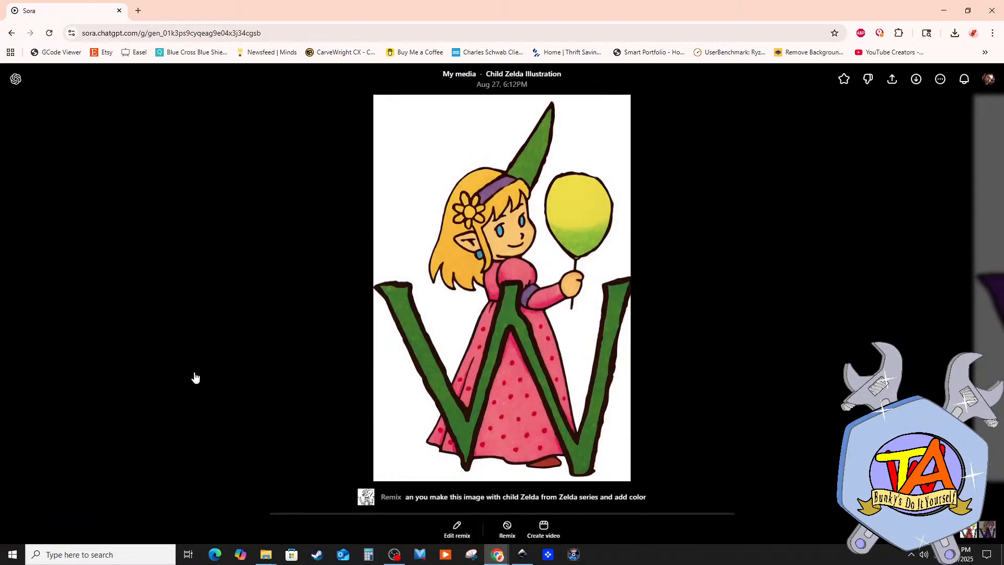
mouse_move(367, 497)
click(976, 310)
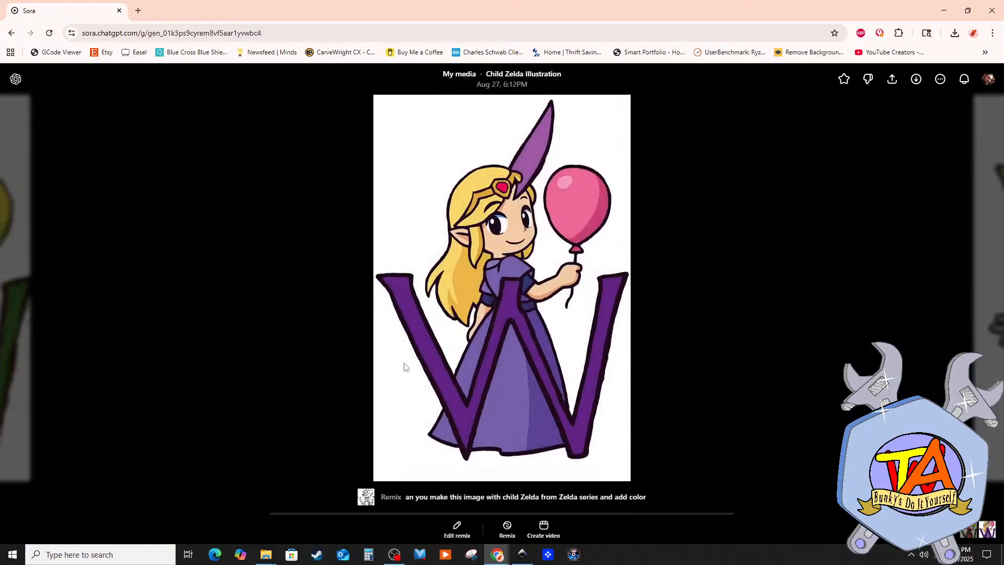
click(27, 242)
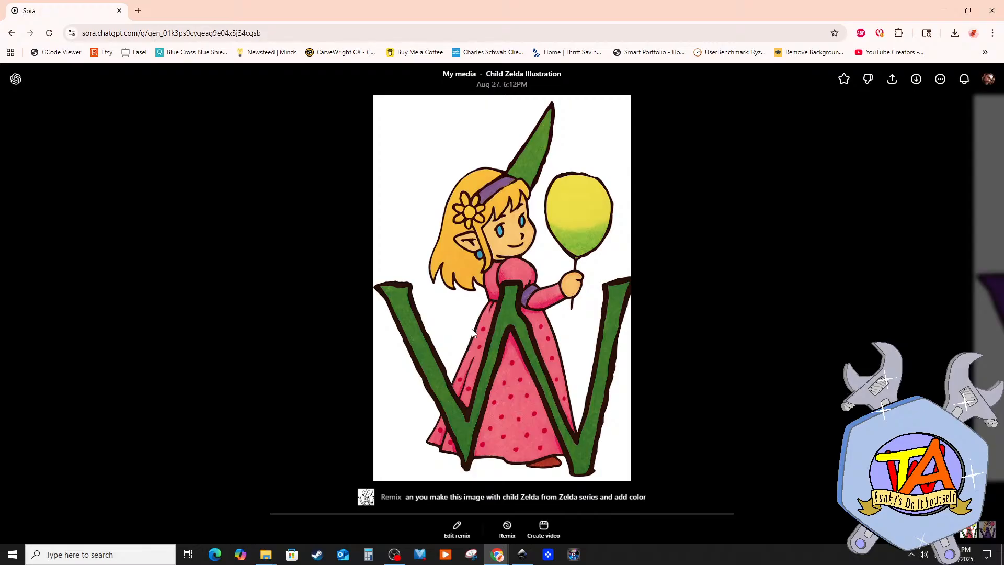
click(988, 403)
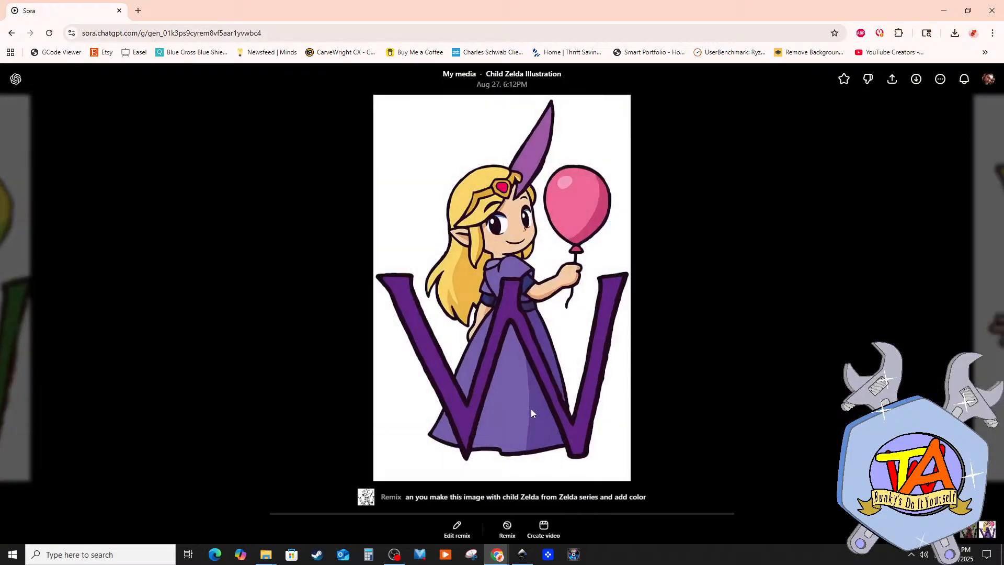
click(27, 359)
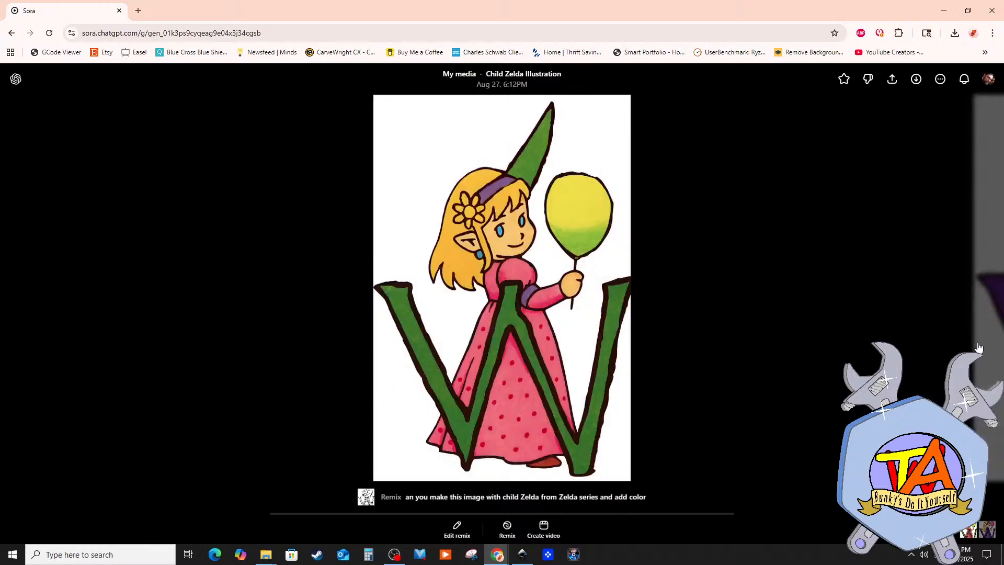
click(974, 348)
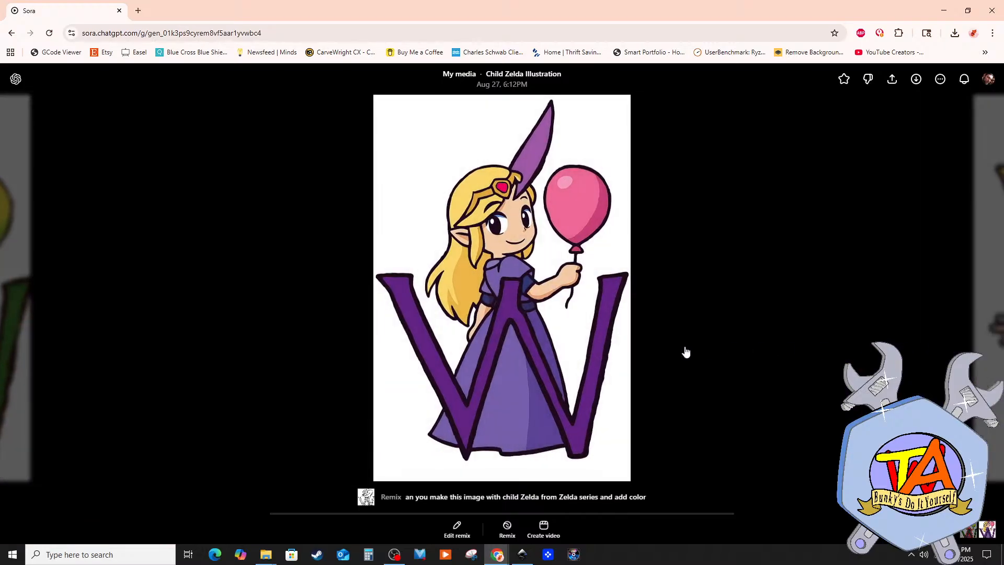
click(26, 332)
click(971, 372)
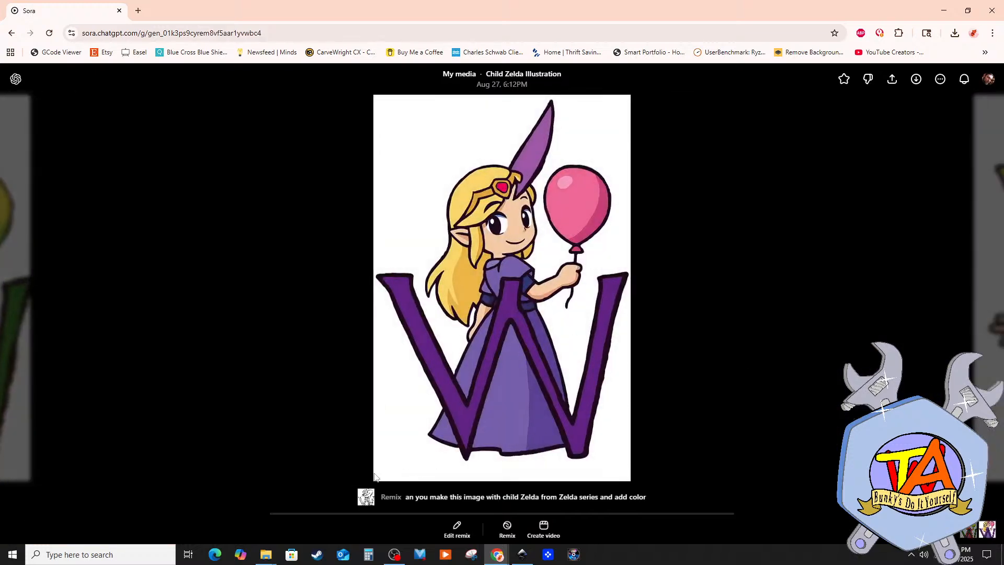
key(Escape)
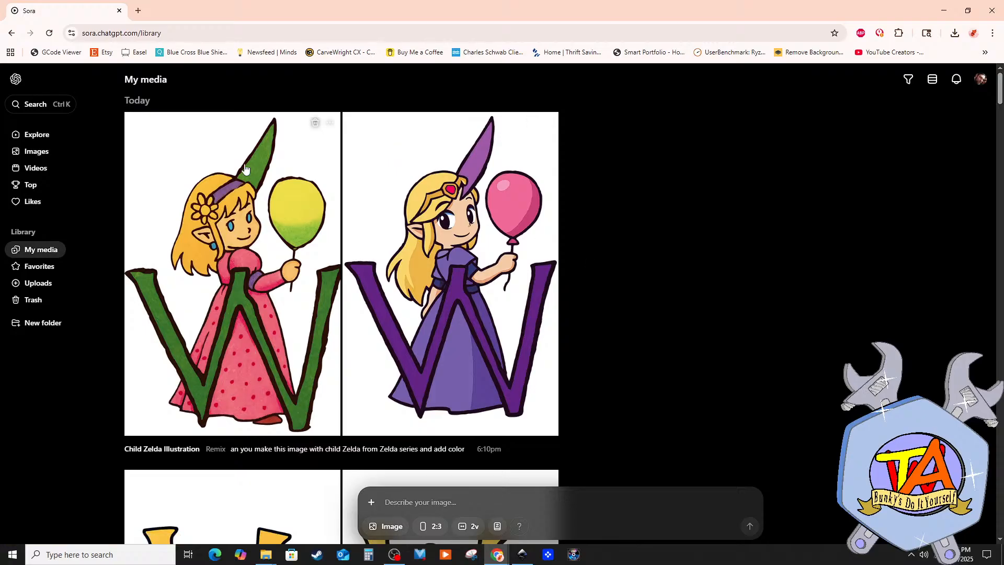
Step: Download the green W and purple W Child Zelda illustrations and return to the media library
click(285, 142)
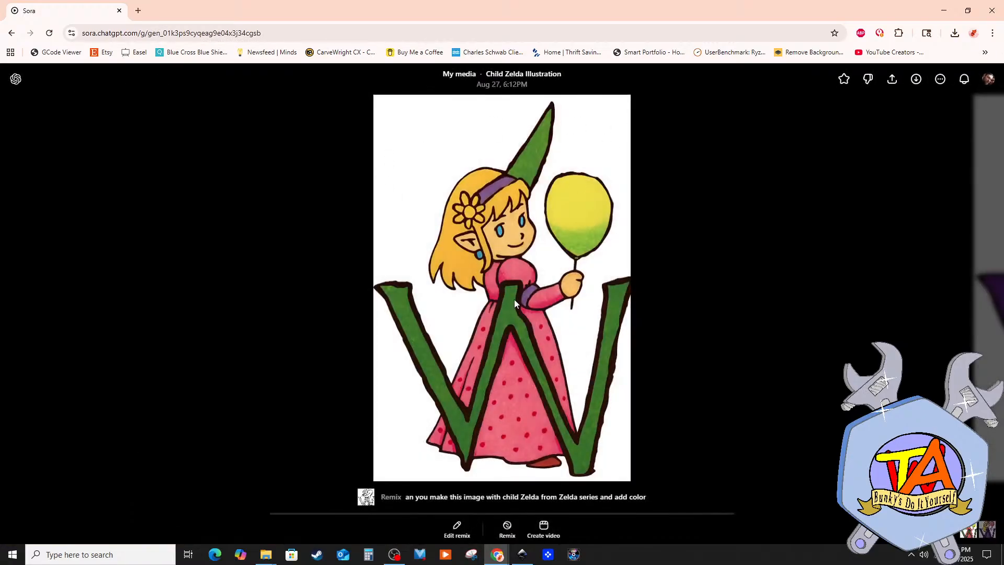
click(917, 80)
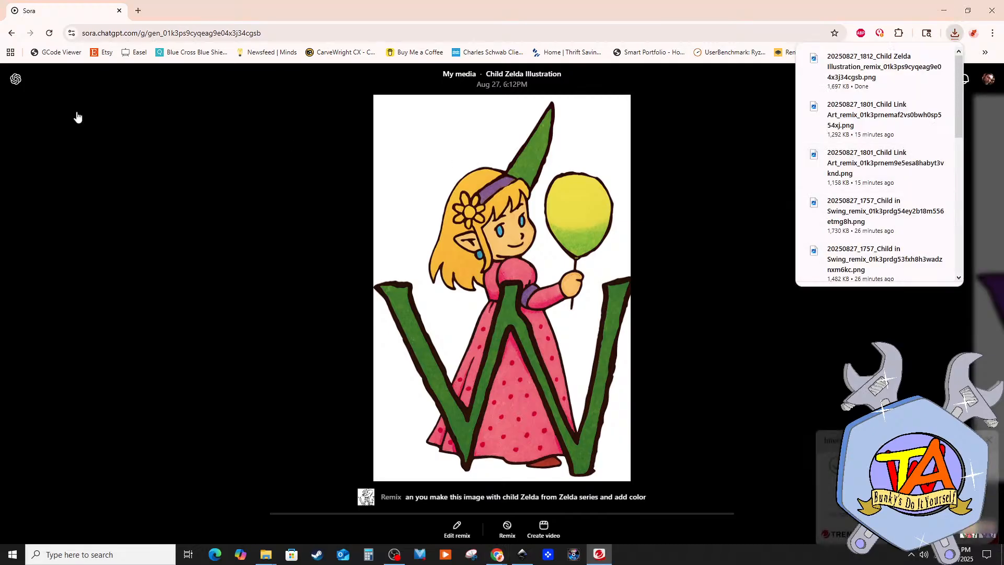
click(12, 32)
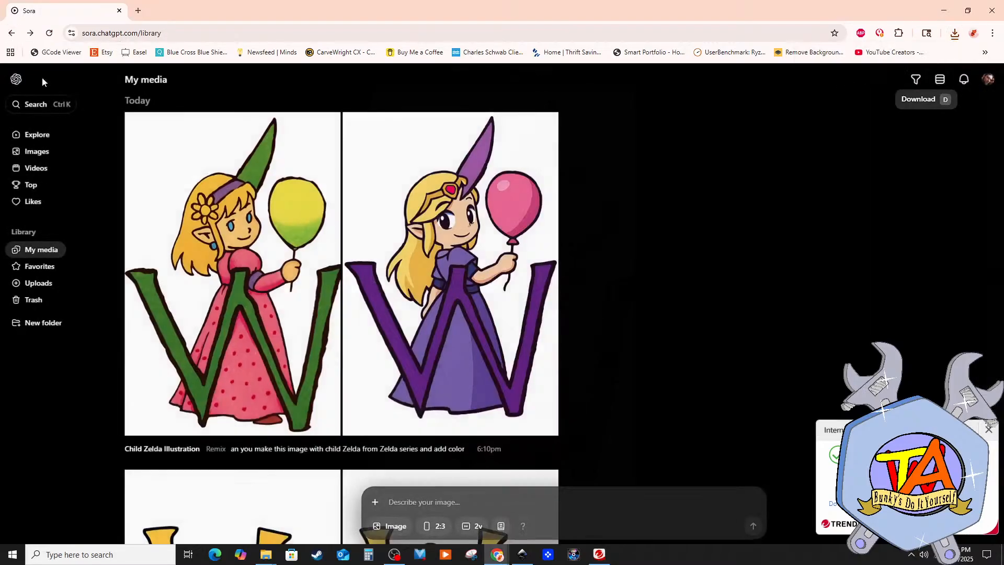
click(447, 251)
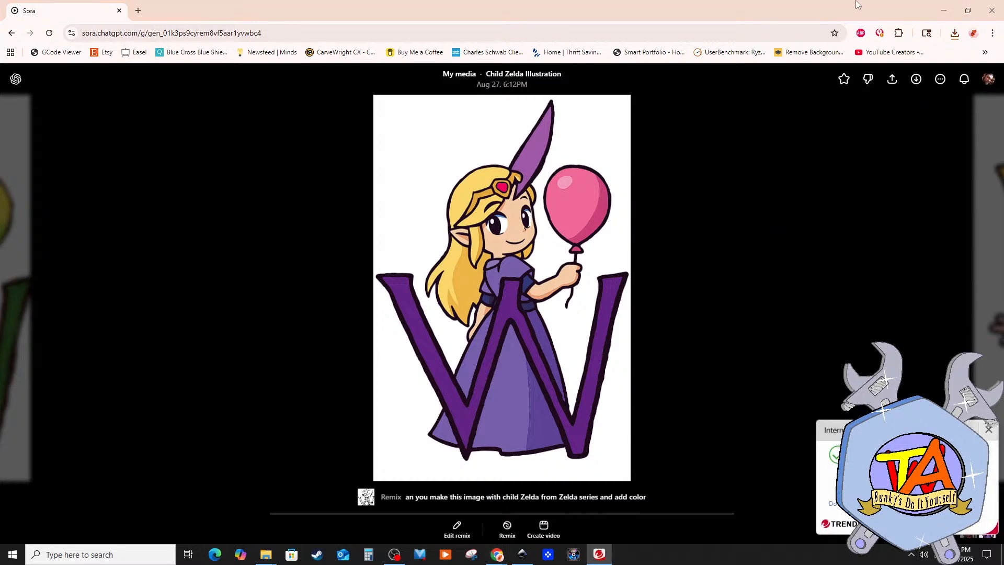
click(12, 33)
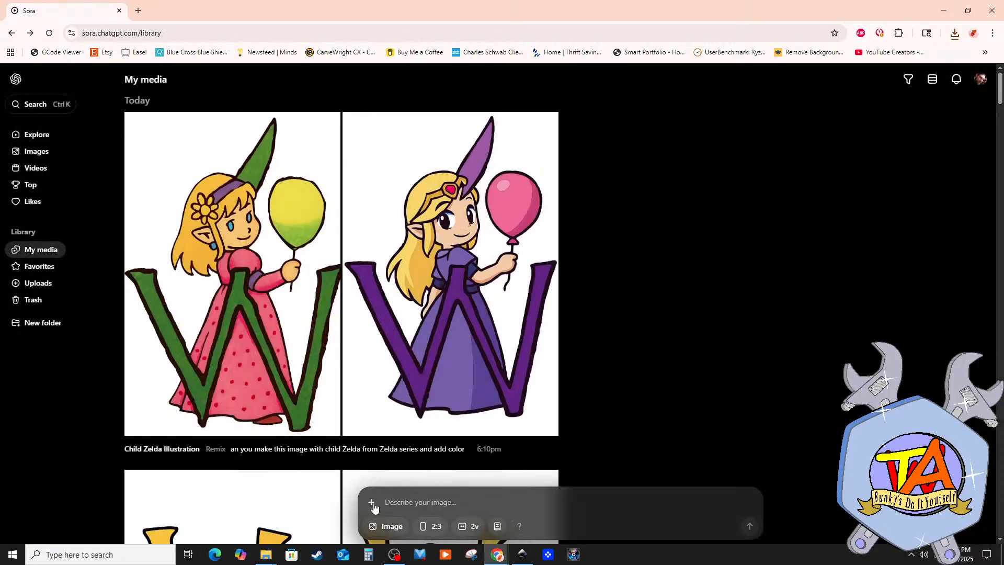
Step: Upload x.PNG from the Border Wall paper folder as the source image for a new remix
click(373, 504)
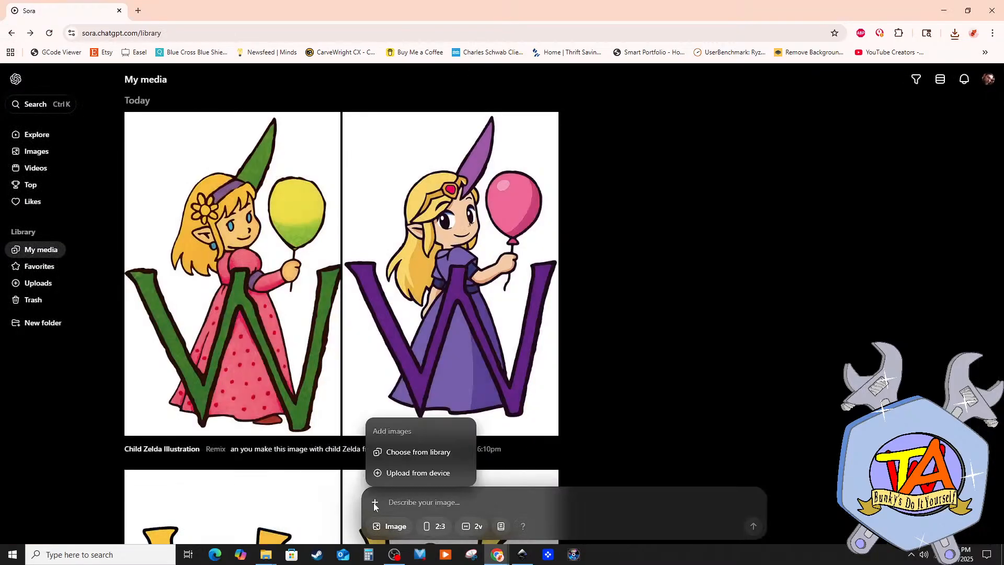
click(407, 473)
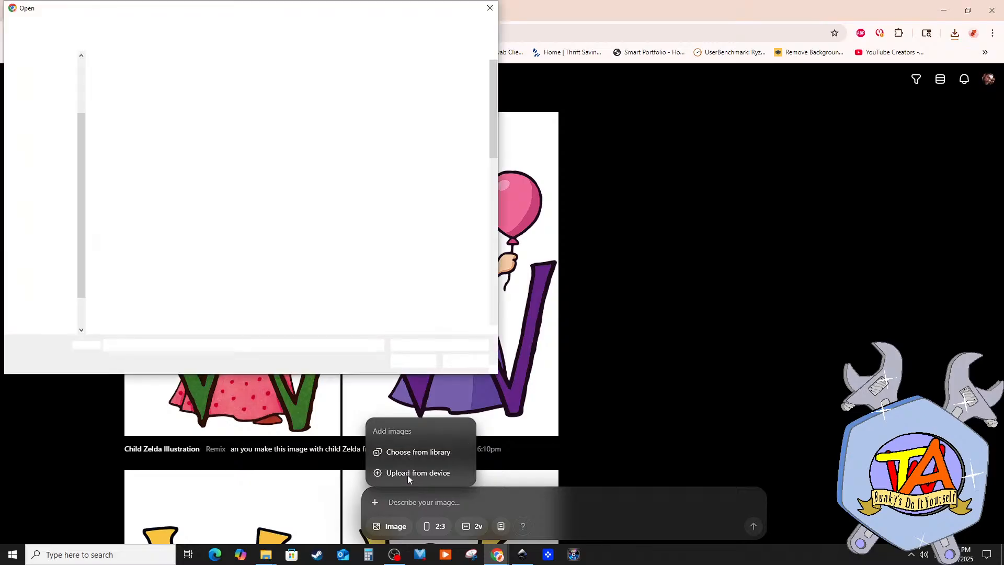
scroll(289, 250, down, 5)
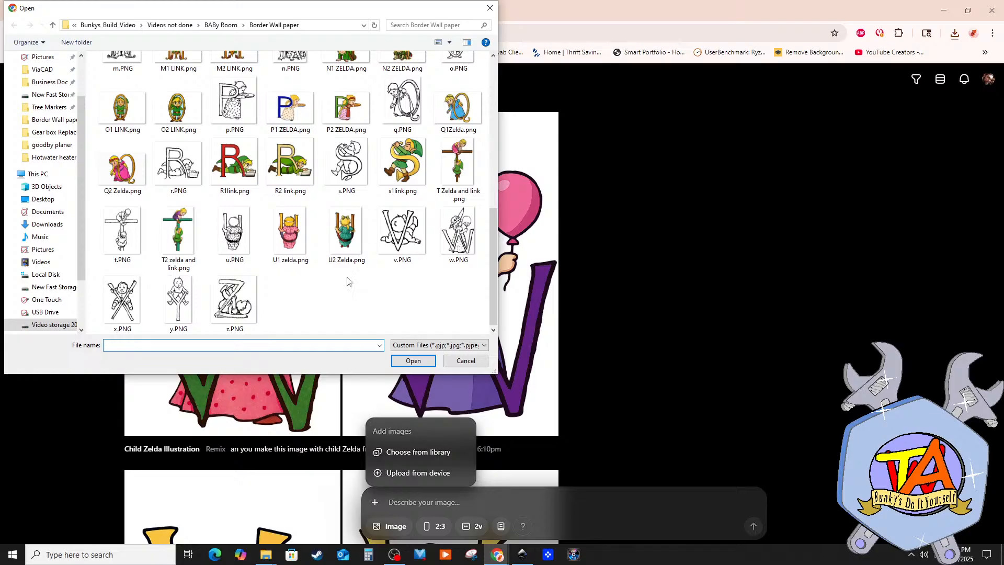
click(122, 309)
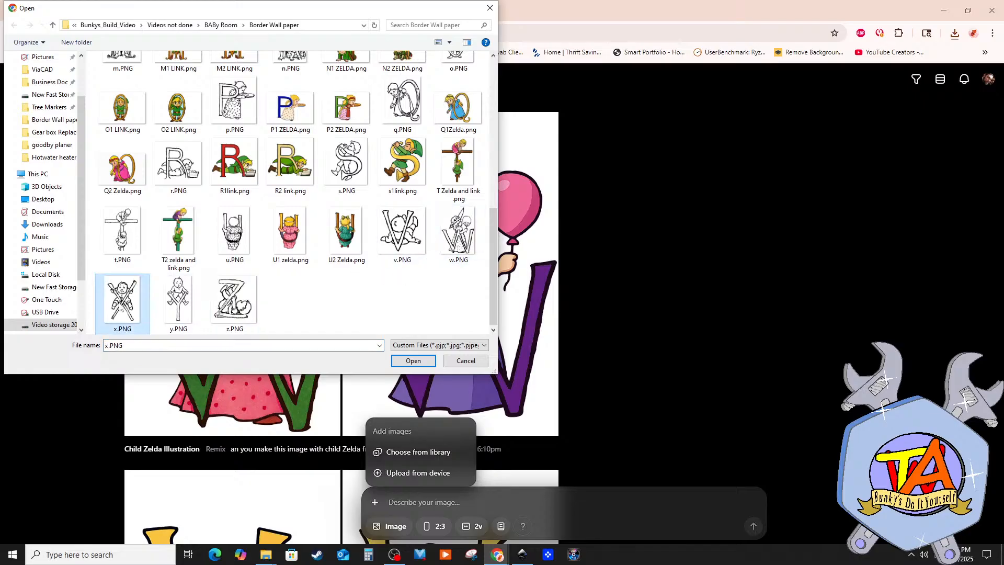
click(420, 365)
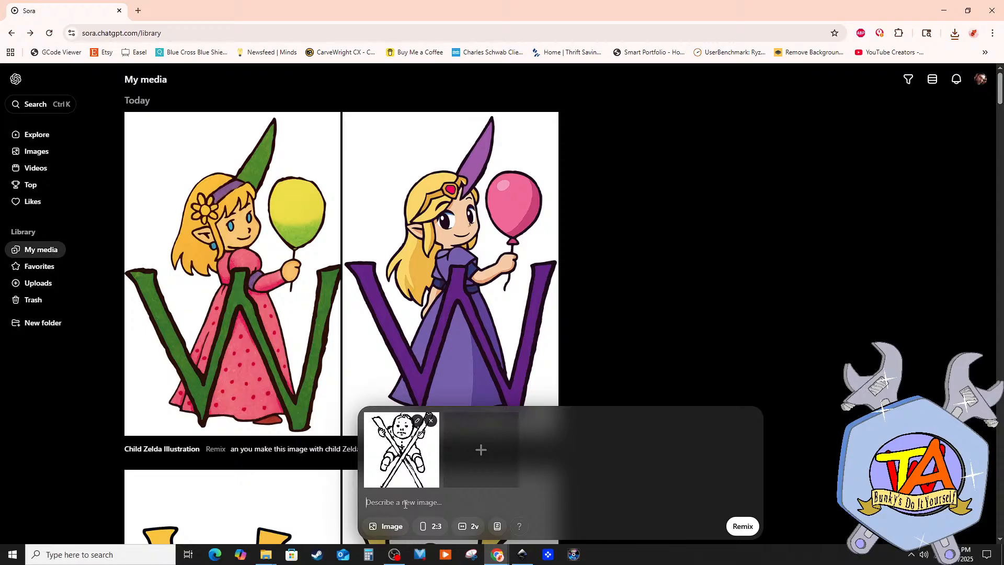
right_click(405, 503)
click(426, 387)
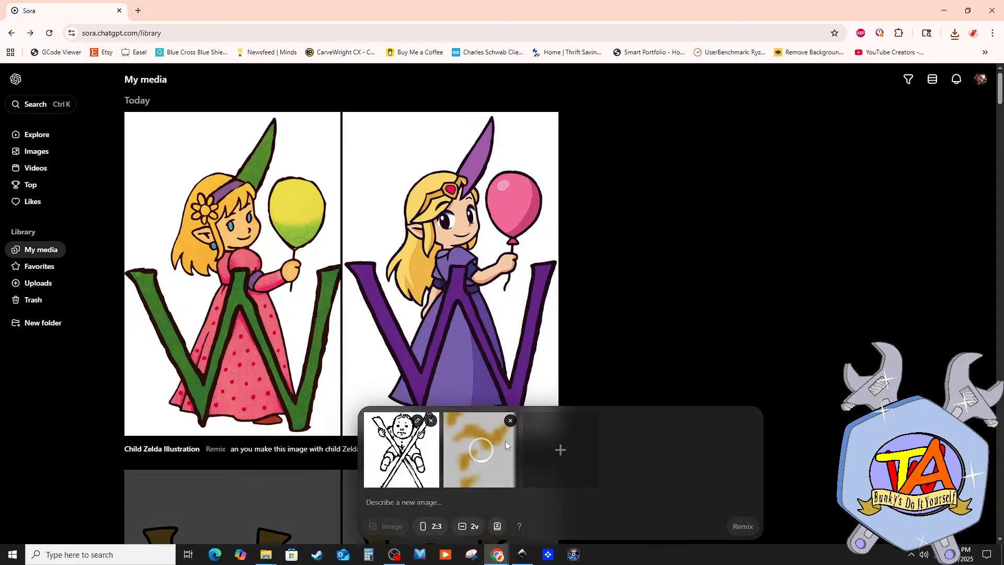
click(511, 421)
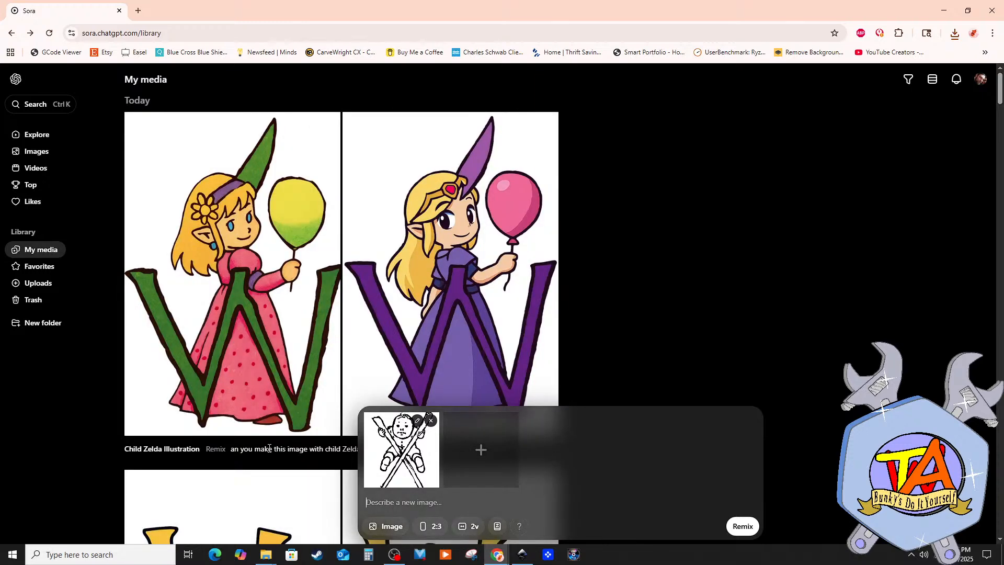
Step: Copy the remix prompt from the green W Child Zelda illustration and paste it as the description for the X drawing
click(287, 370)
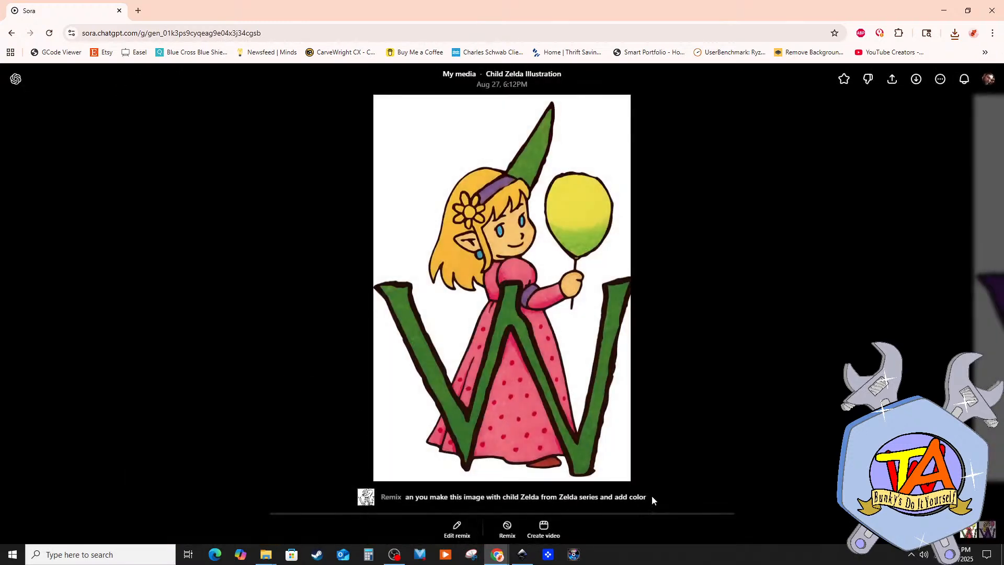
drag(649, 494, 406, 495)
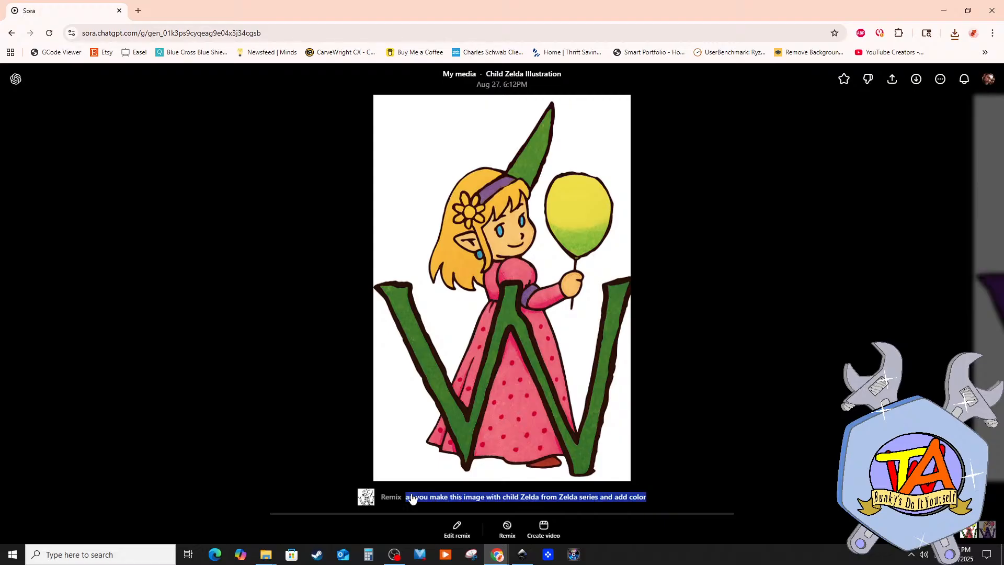
right_click(411, 498)
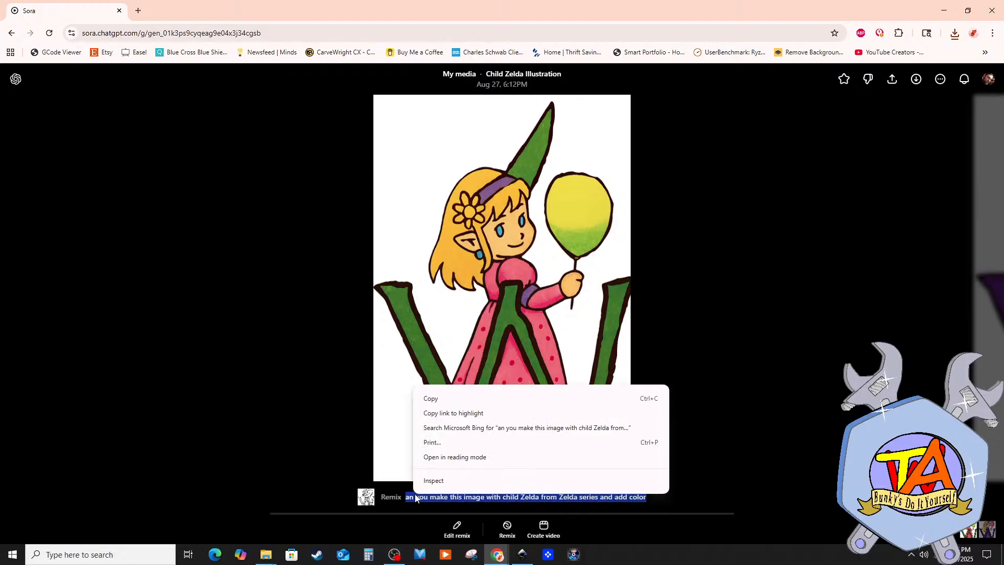
click(448, 400)
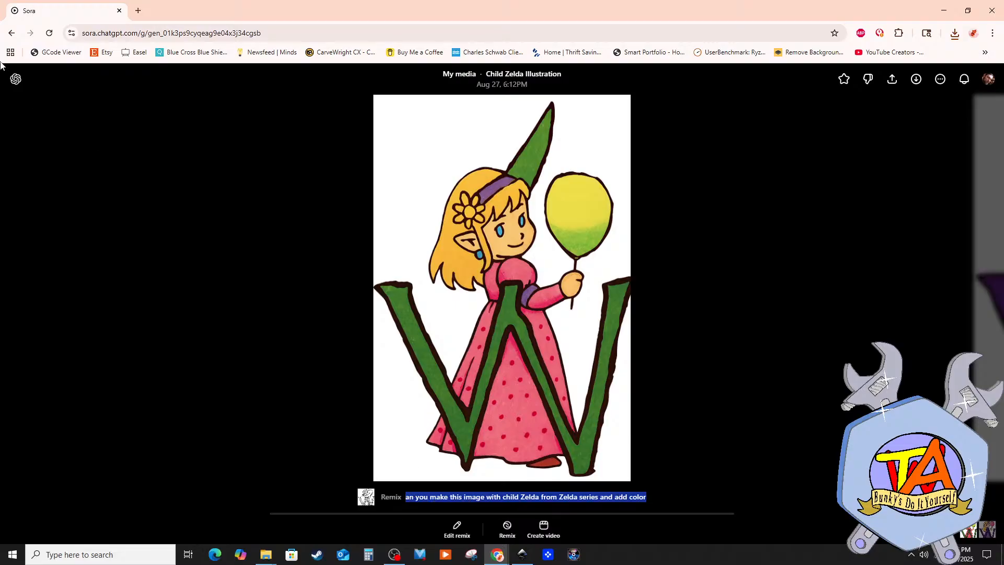
click(11, 33)
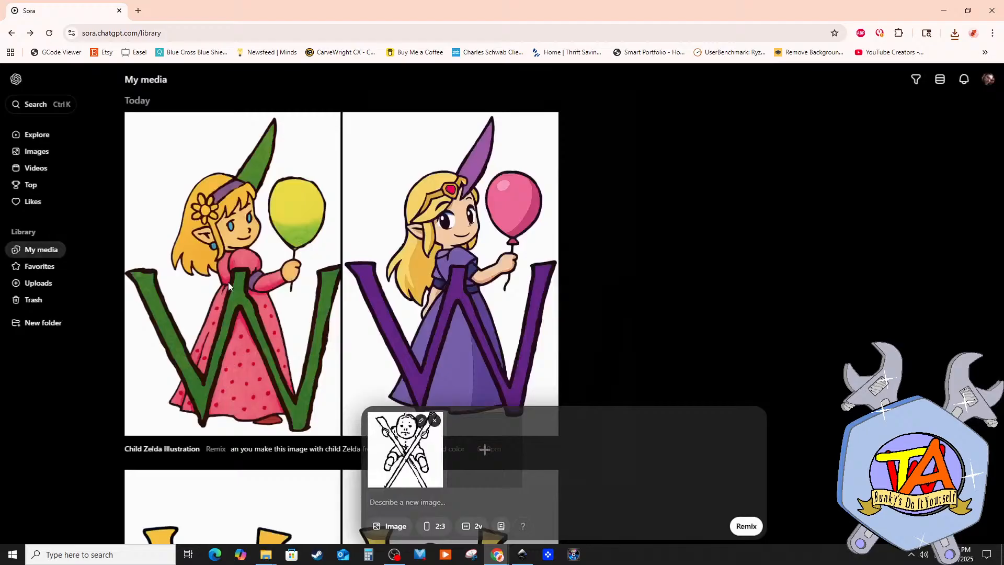
right_click(377, 503)
click(401, 388)
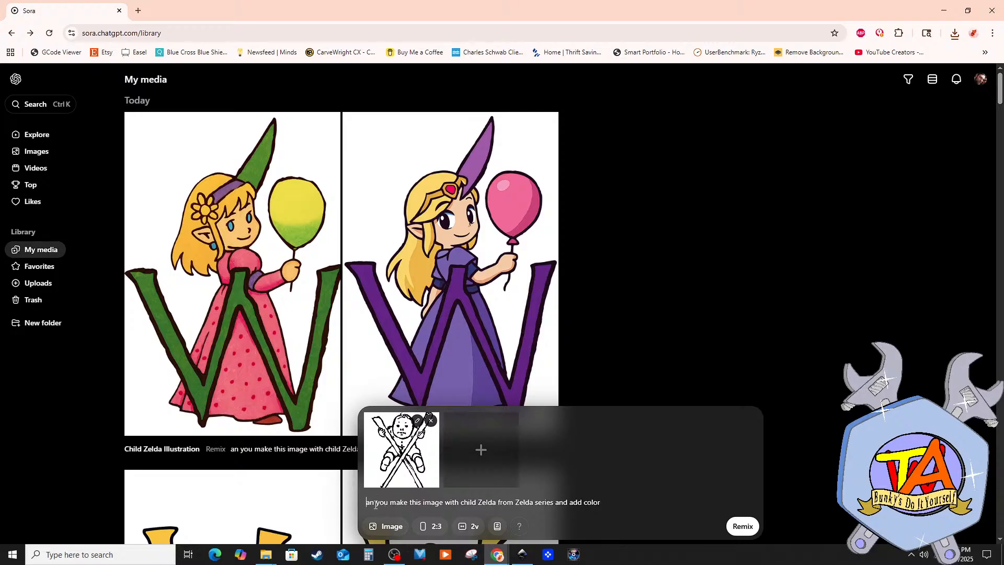
Step: Correct the prompt to "can you make this image with child link from Zelda series and add color" and submit the remix
text(c)
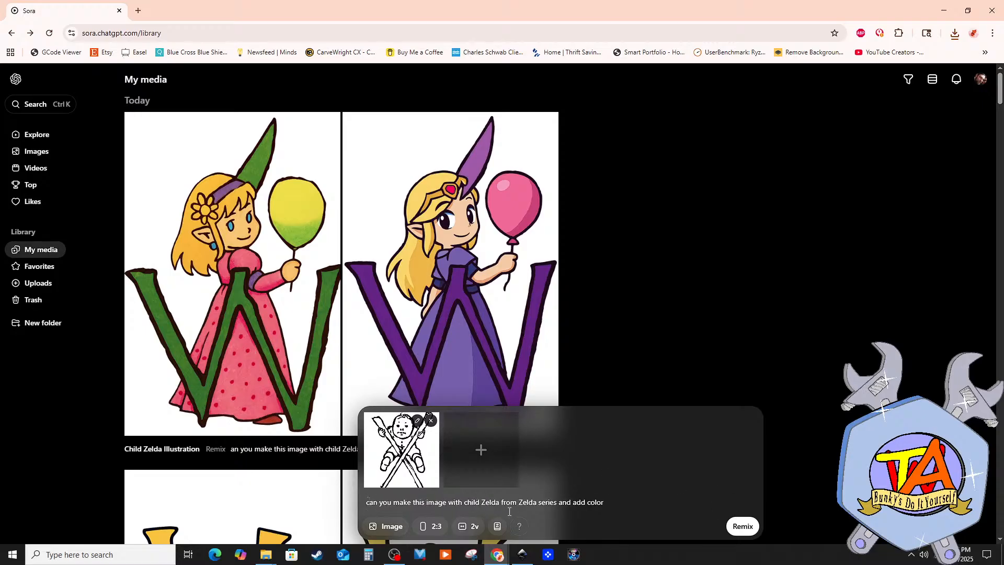
drag(499, 505, 486, 505)
text(link)
click(736, 526)
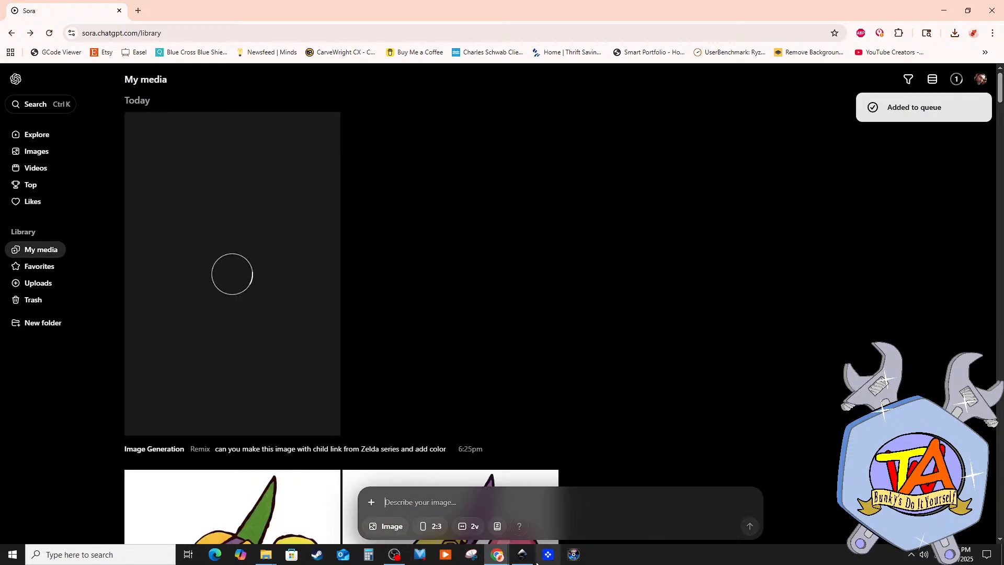
Step: Switch to File Explorer, place the Downloads and Border Wall paper folders side by side, and go to the last letters in Border Wall paper
mouse_move(259, 558)
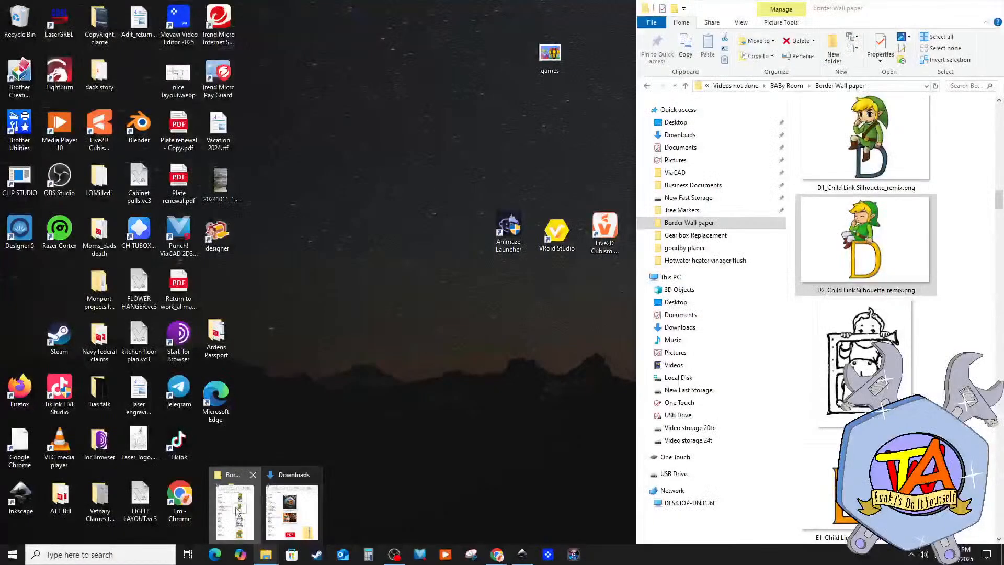
click(235, 510)
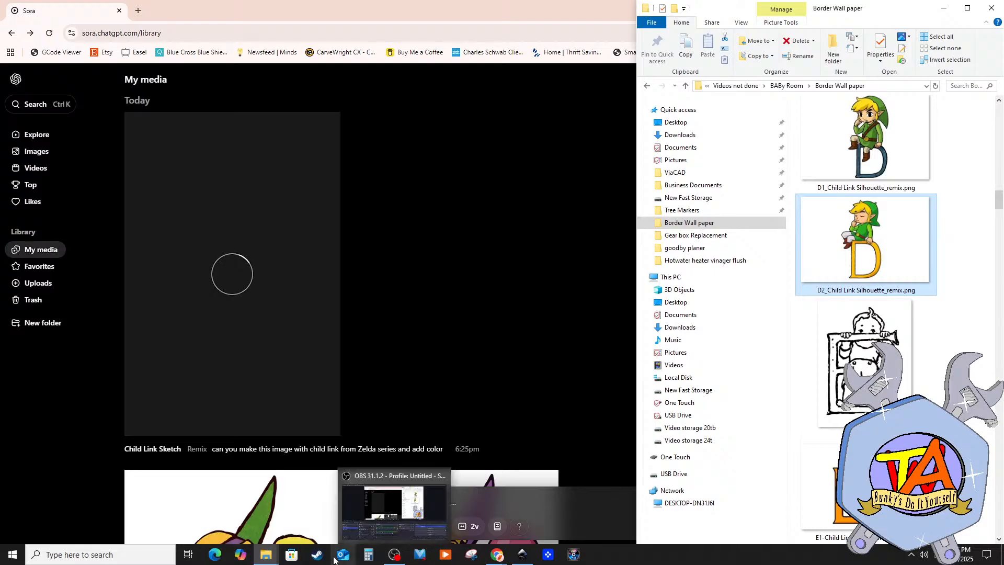
mouse_move(273, 556)
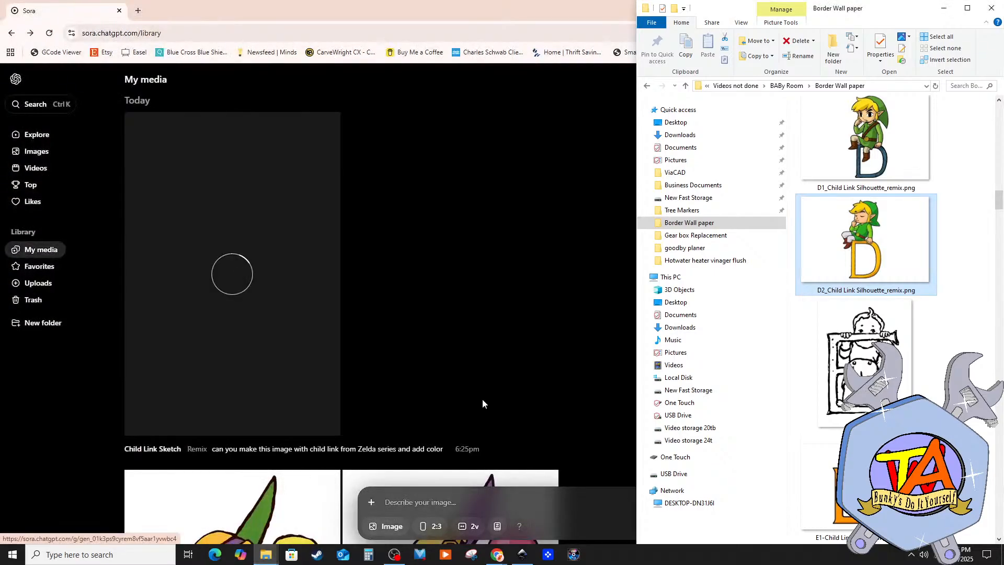
click(293, 510)
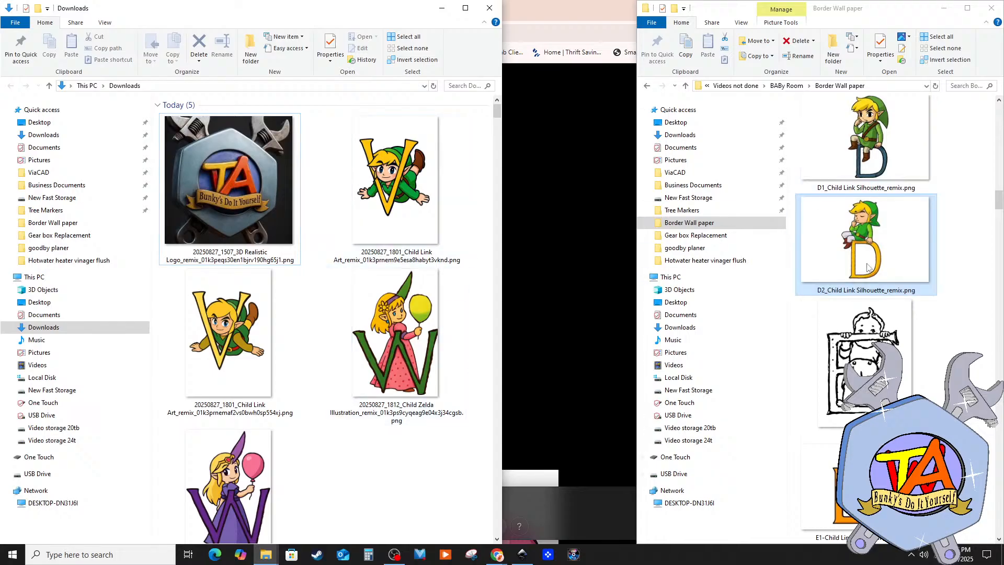
scroll(901, 342, down, 5)
scroll(901, 342, down, 10)
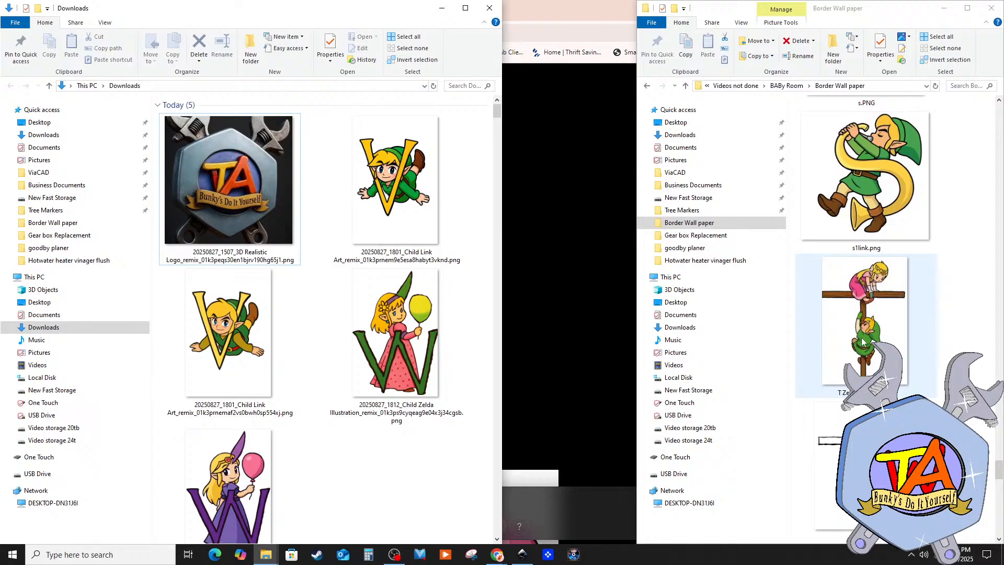
drag(852, 12, 1003, 166)
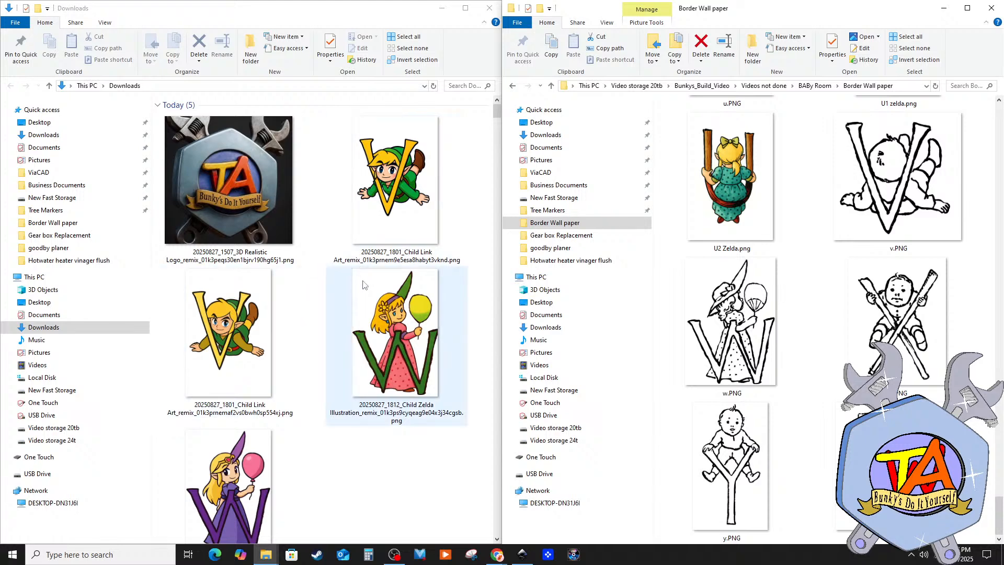
Step: Rename the downloaded V illustration of Link with green sleeves as V1 link
click(378, 258)
click(393, 256)
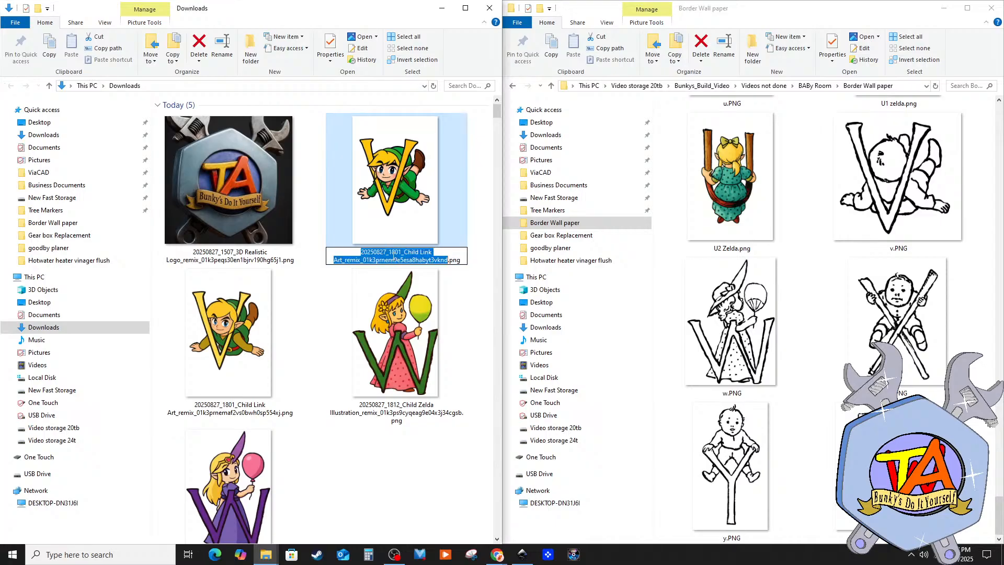
text(V1-1)
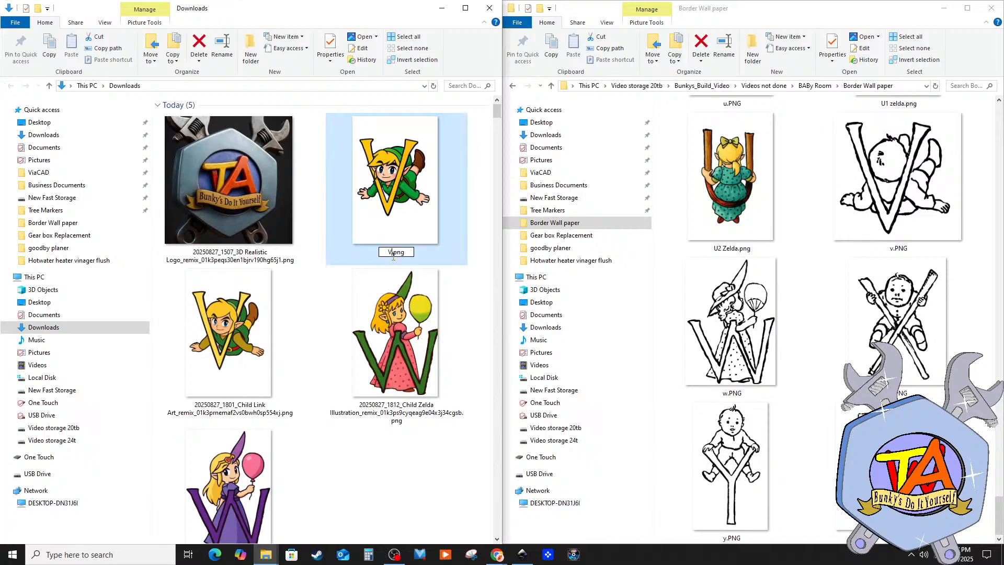
text(ink)
Step: Rename the downloaded V illustration of Link with brown sleeves as V2 Link
click(229, 410)
click(230, 404)
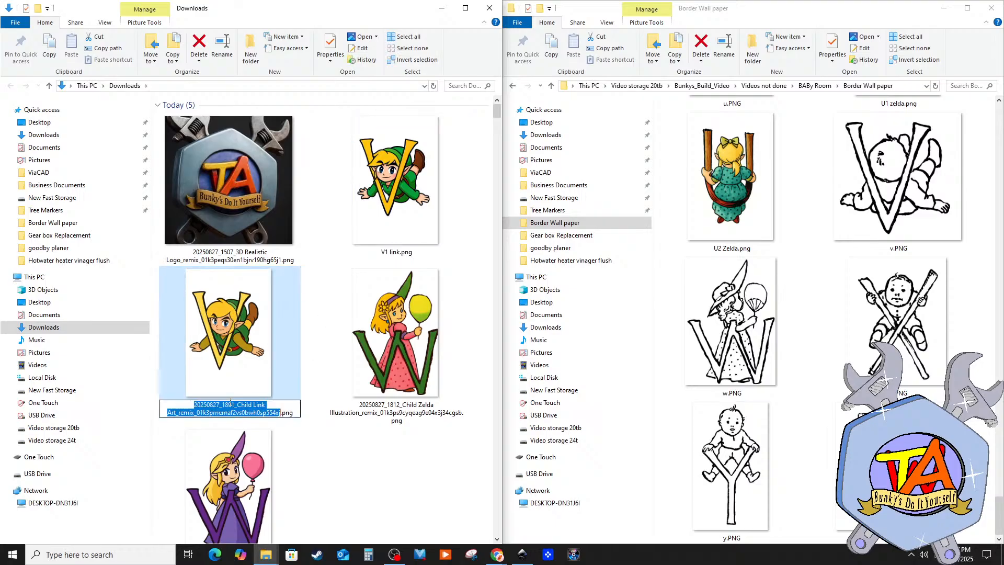
text(V)
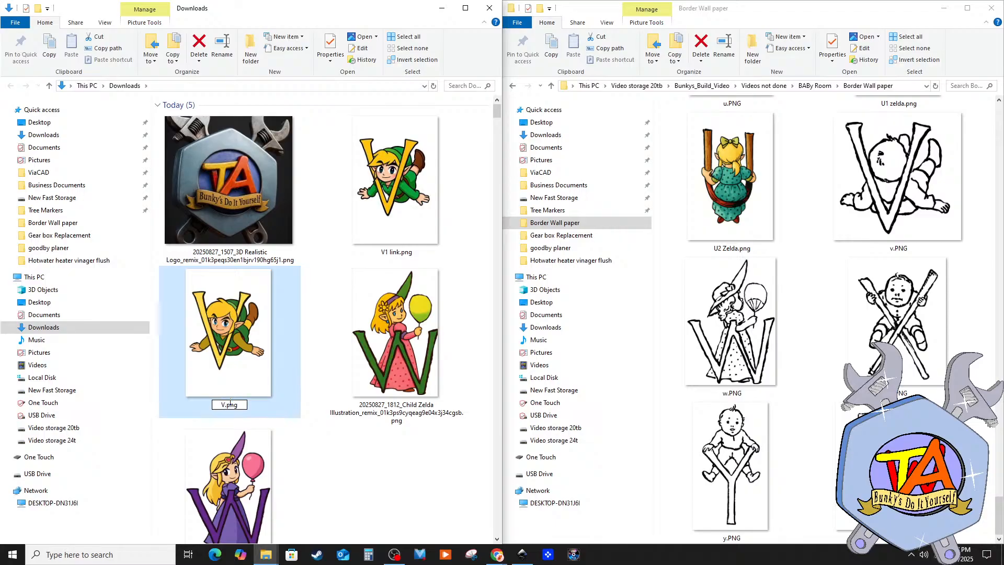
text(2 Link)
text(k)
key(Return)
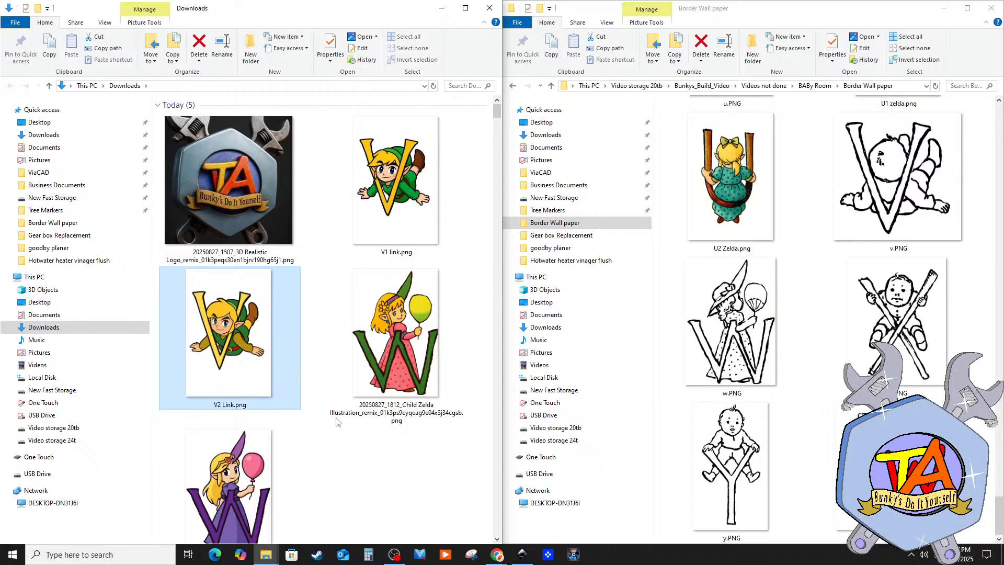
Step: Rename the downloaded green W illustration as W1 zelda
click(399, 415)
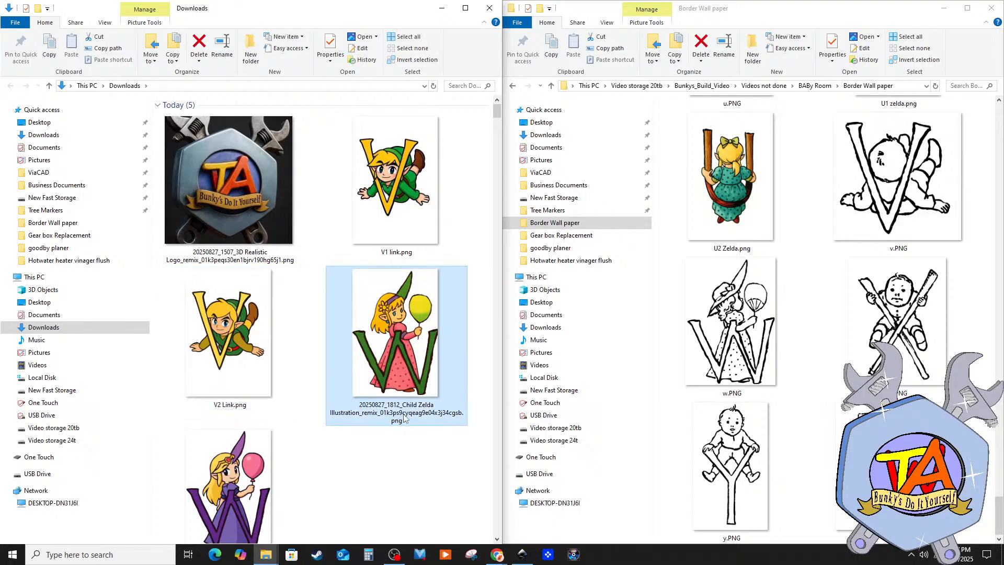
click(403, 416)
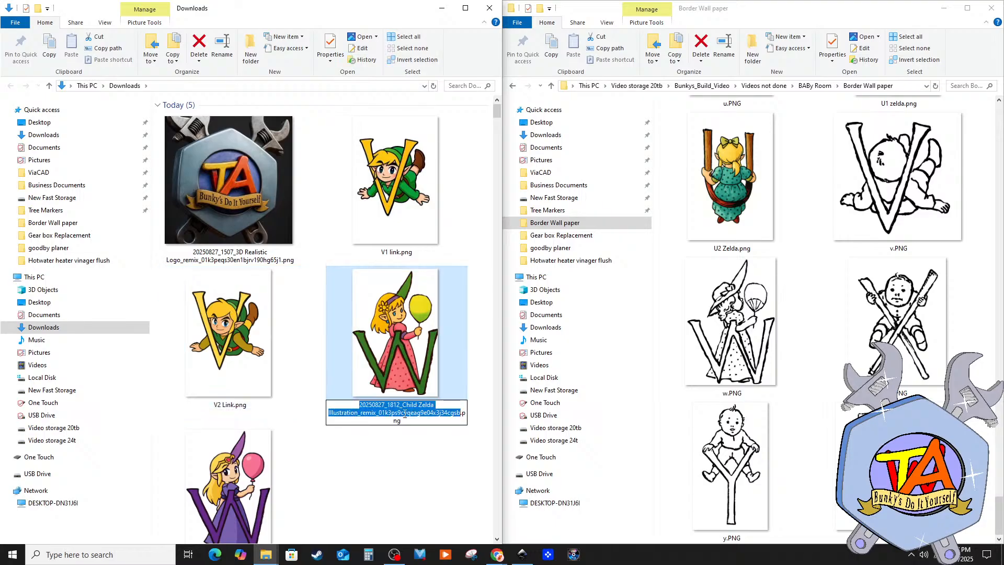
text(W)
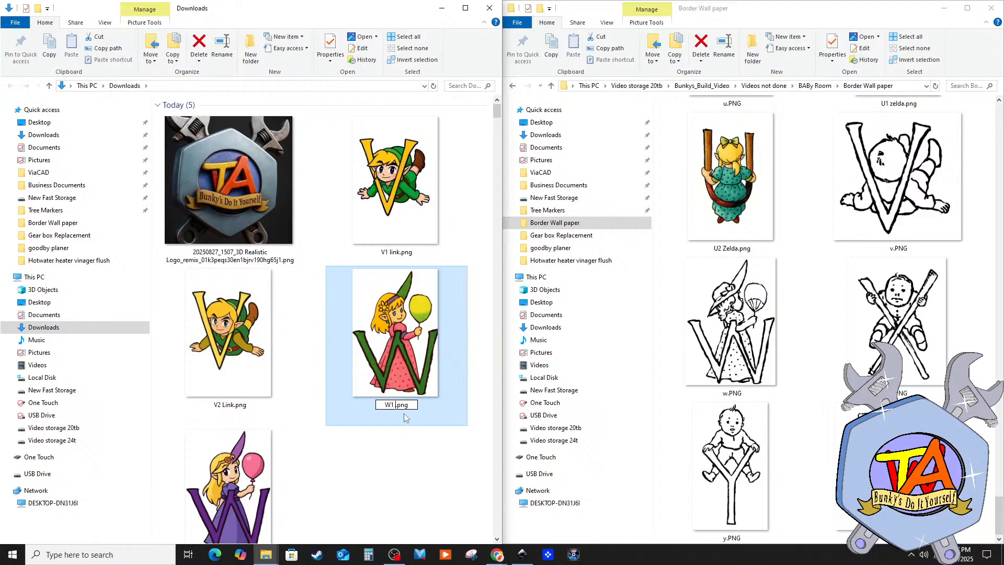
text(1 zelda)
Step: Rename the downloaded purple W illustration as W2 zelda
click(246, 510)
scroll(250, 510, down, 3)
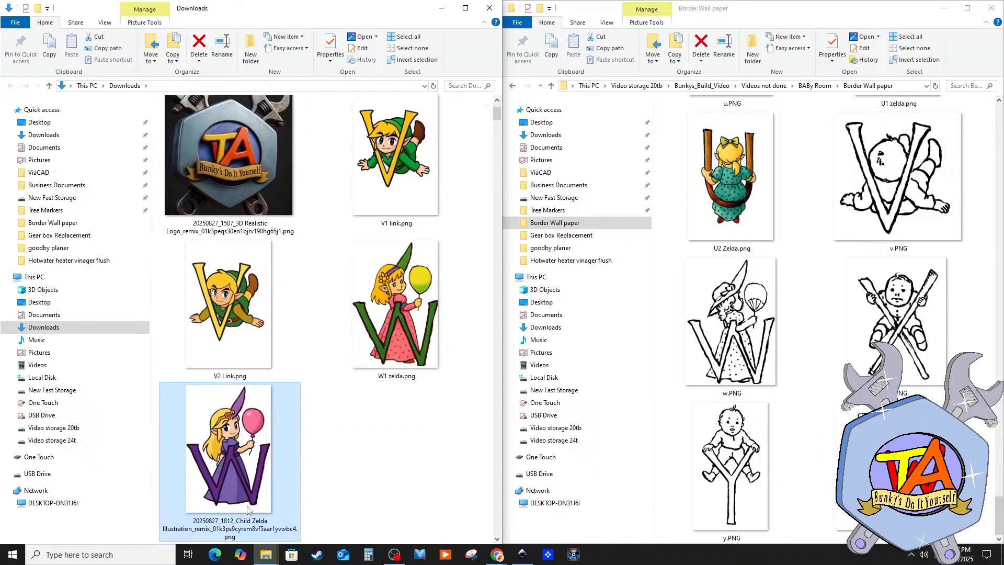
scroll(231, 459, down, 5)
scroll(233, 450, up, 10)
scroll(237, 449, down, 4)
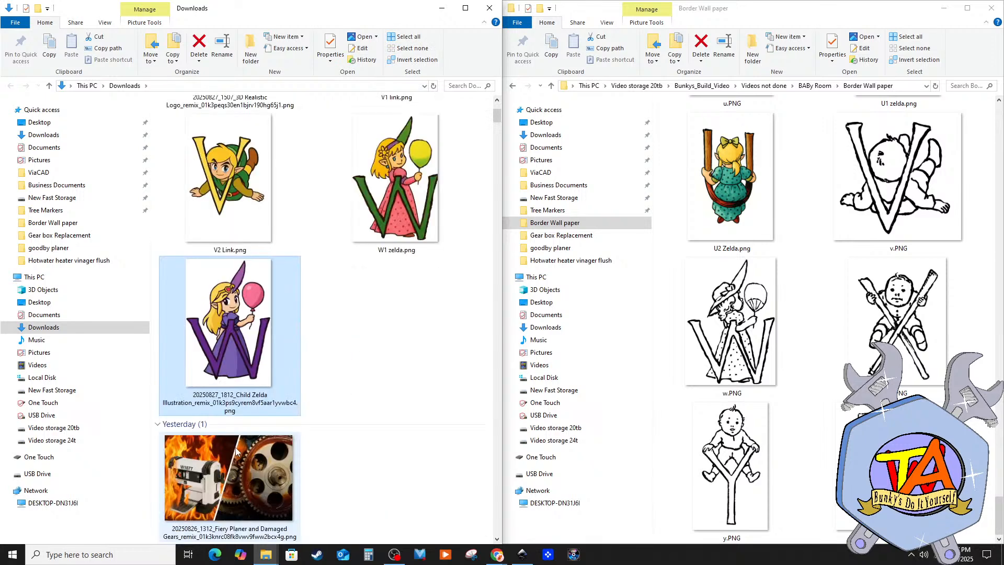
click(237, 403)
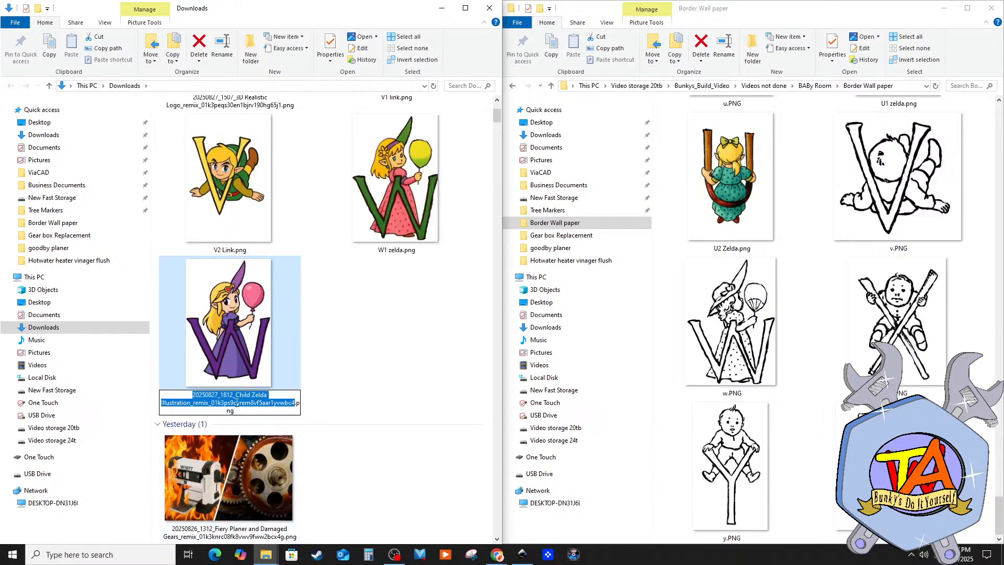
text(W2zelda)
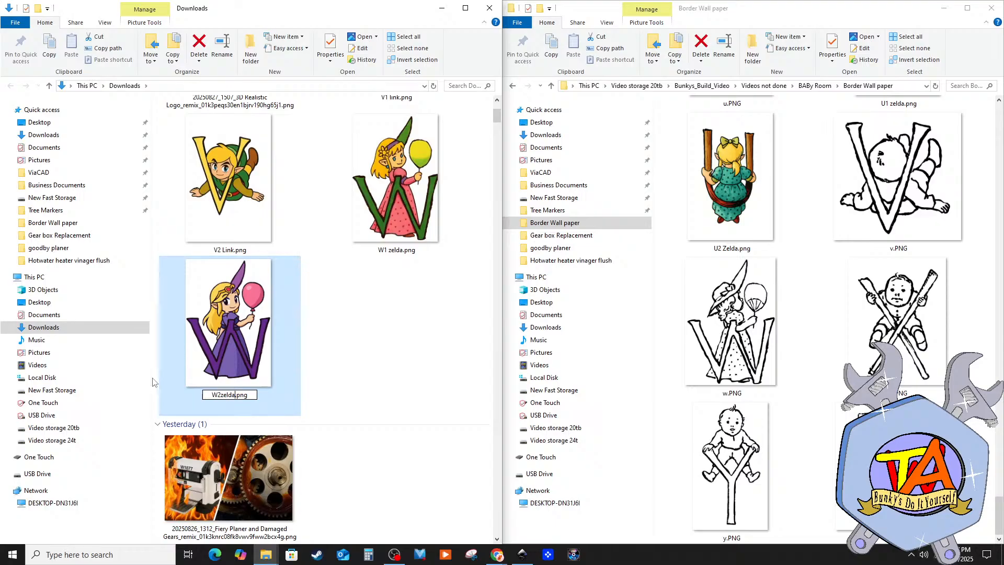
click(221, 395)
key(Return)
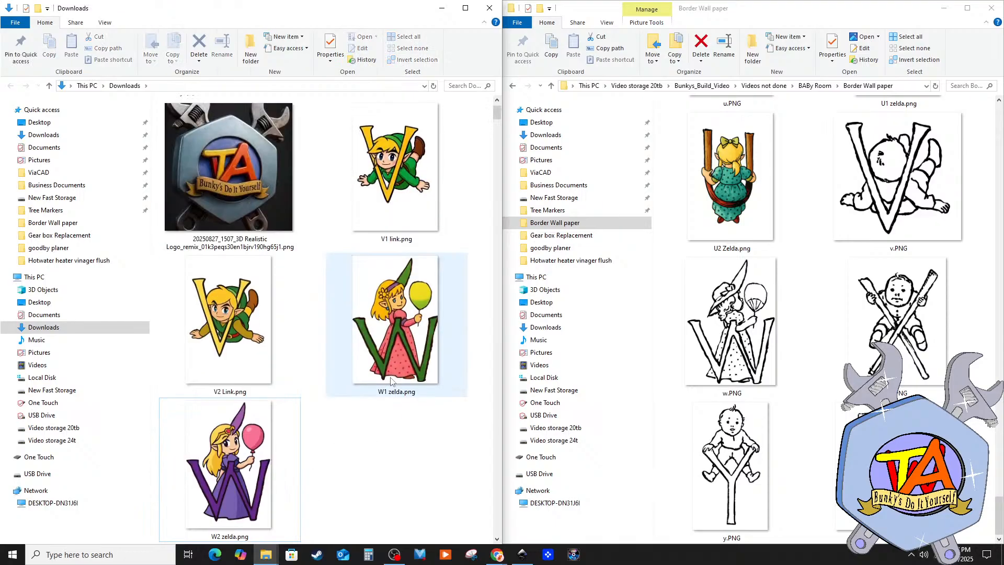
Step: Copy the W2 zelda, W1 zelda, V2 Link and V1 link images from Downloads into the Border Wall paper folder
drag(260, 346, 779, 374)
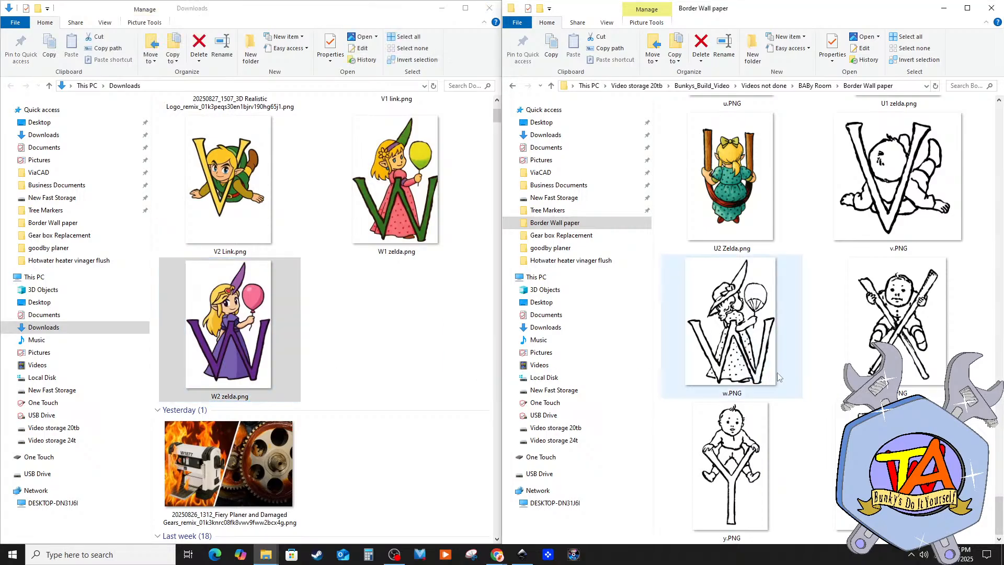
drag(399, 170, 646, 220)
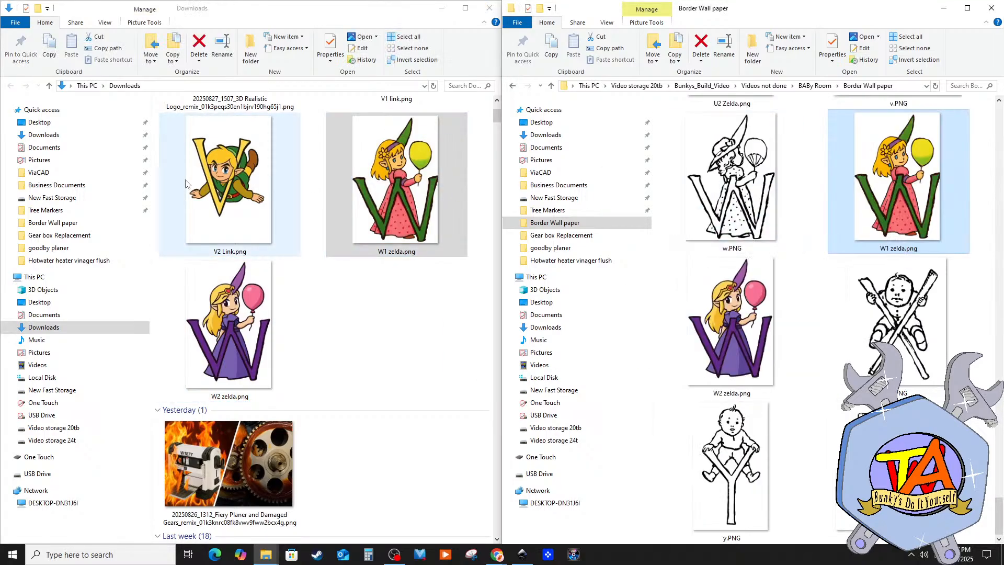
drag(201, 190, 830, 307)
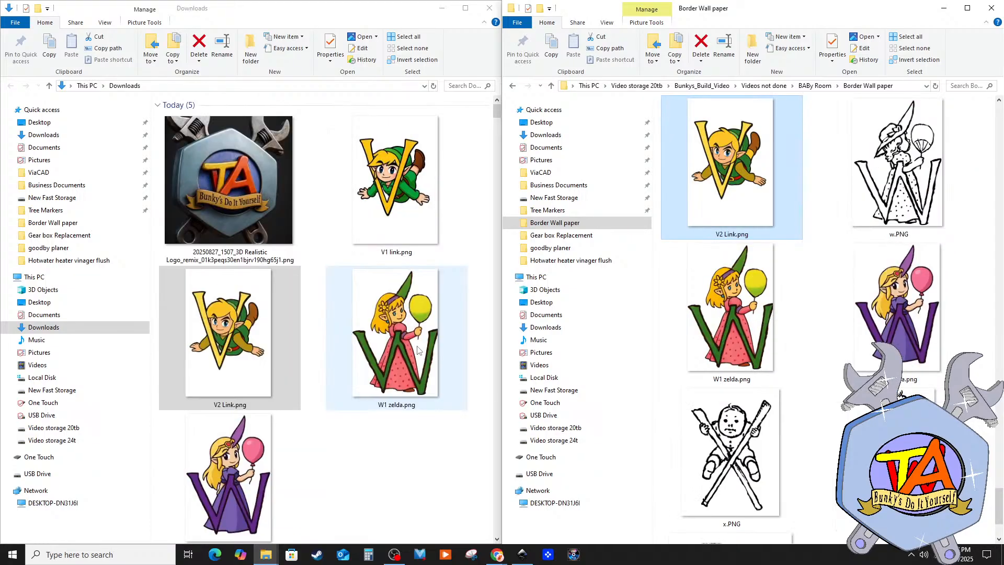
drag(396, 180, 824, 406)
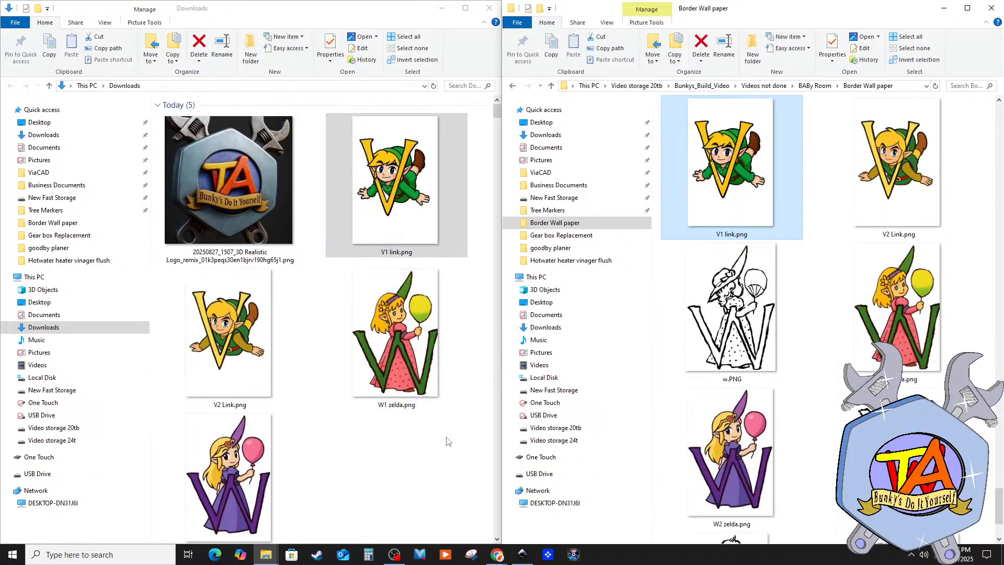
Step: Delete the copied V1 link, V2 Link, W1 zelda and W2 zelda images from the Downloads folder
drag(430, 446, 385, 228)
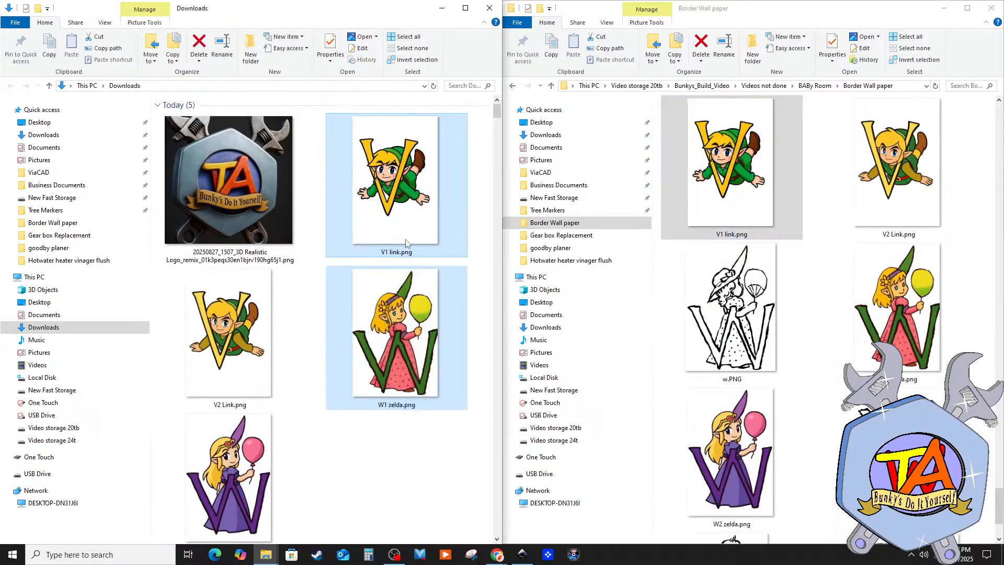
key(Delete)
drag(357, 362, 272, 347)
key(Delete)
click(395, 230)
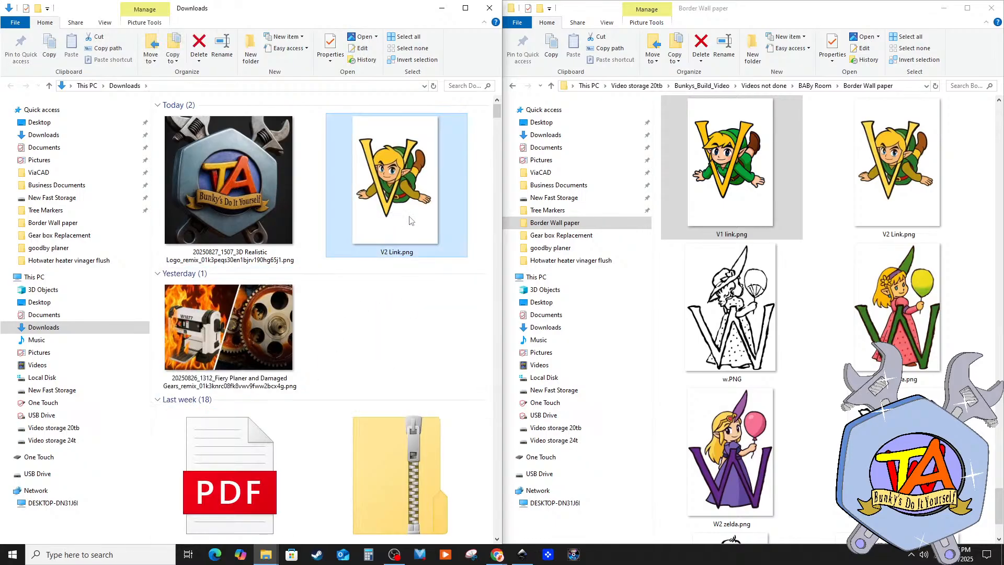
key(Delete)
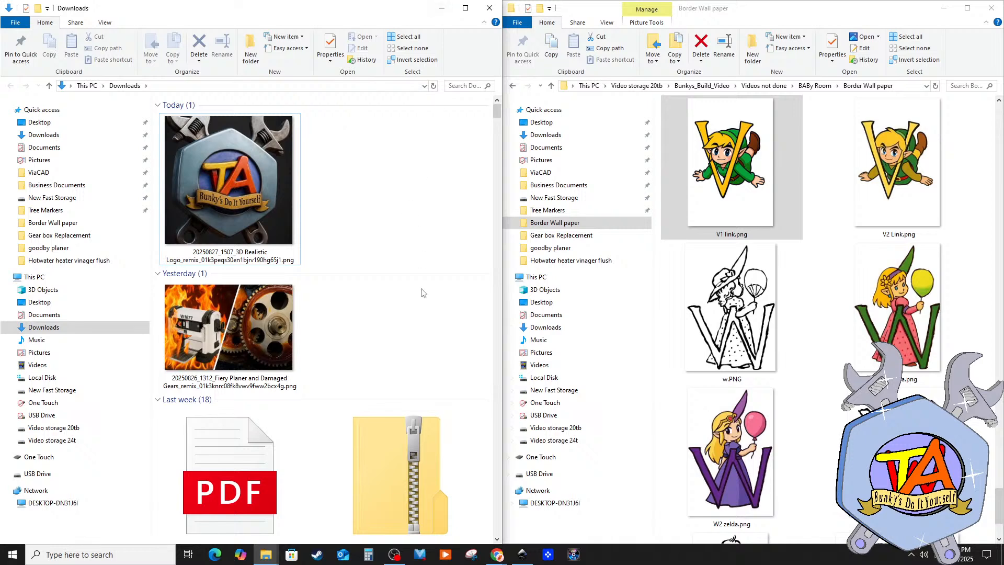
Step: Switch to Inkscape and save the ABC border wall paper document
click(387, 555)
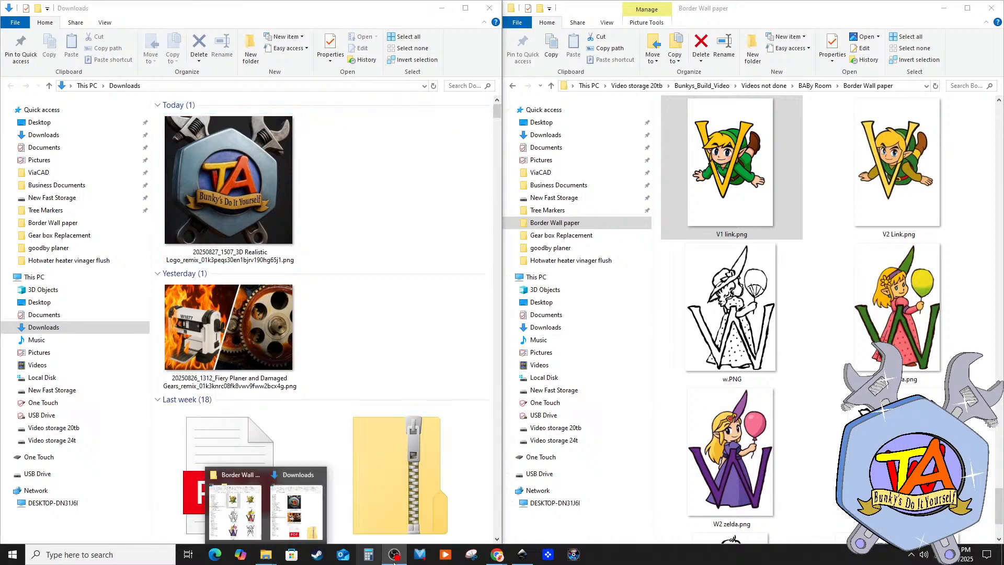
click(524, 557)
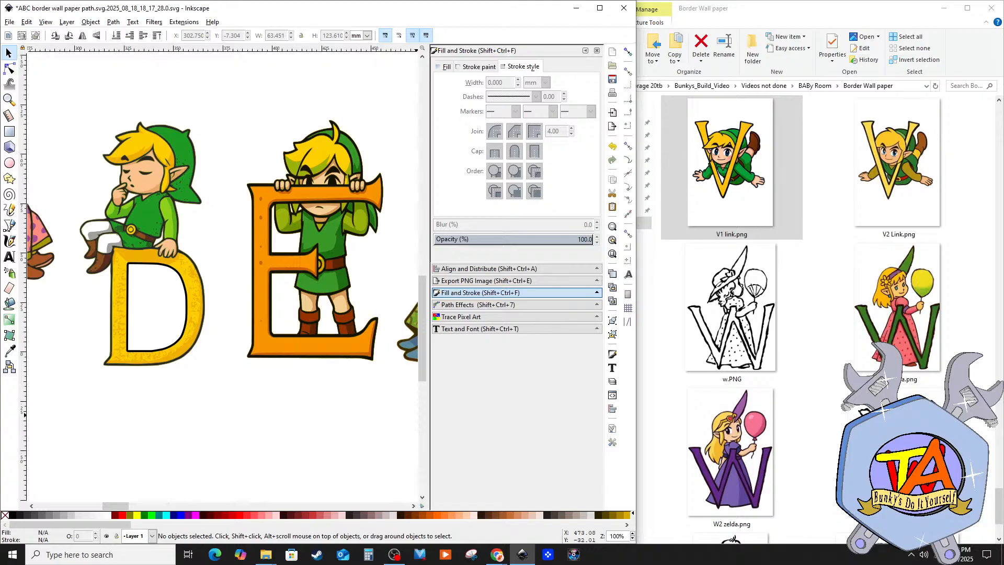
click(8, 23)
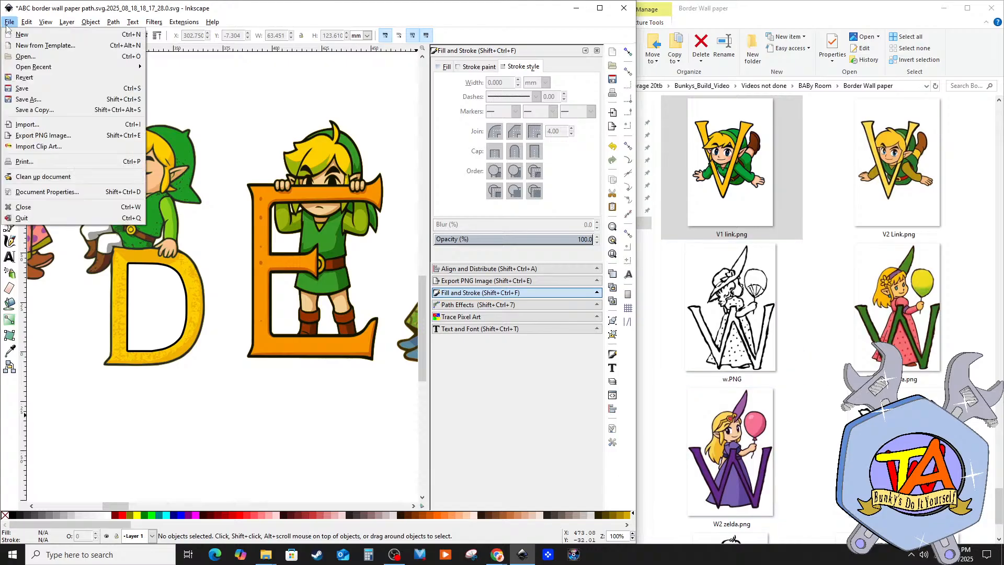
click(48, 93)
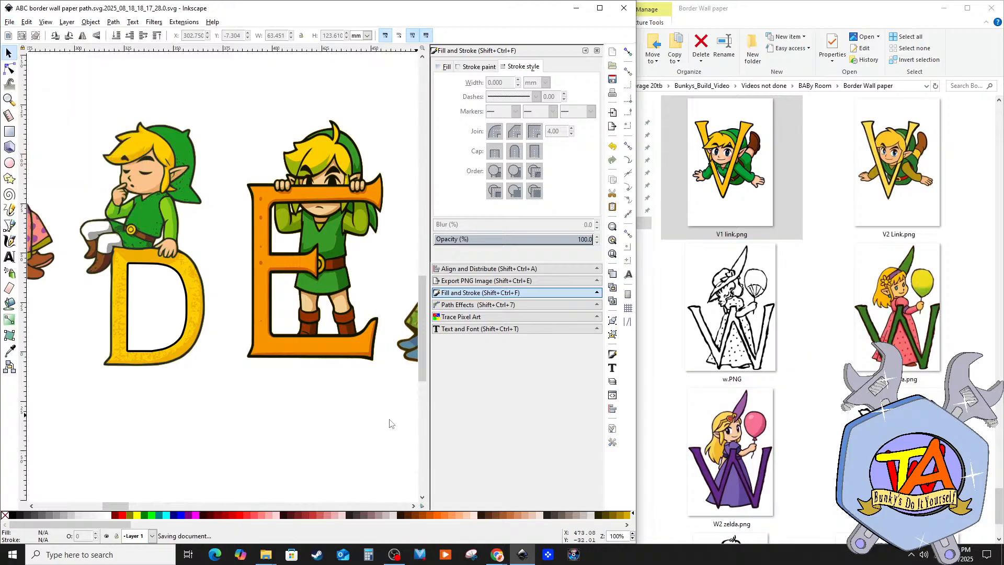
mouse_move(497, 555)
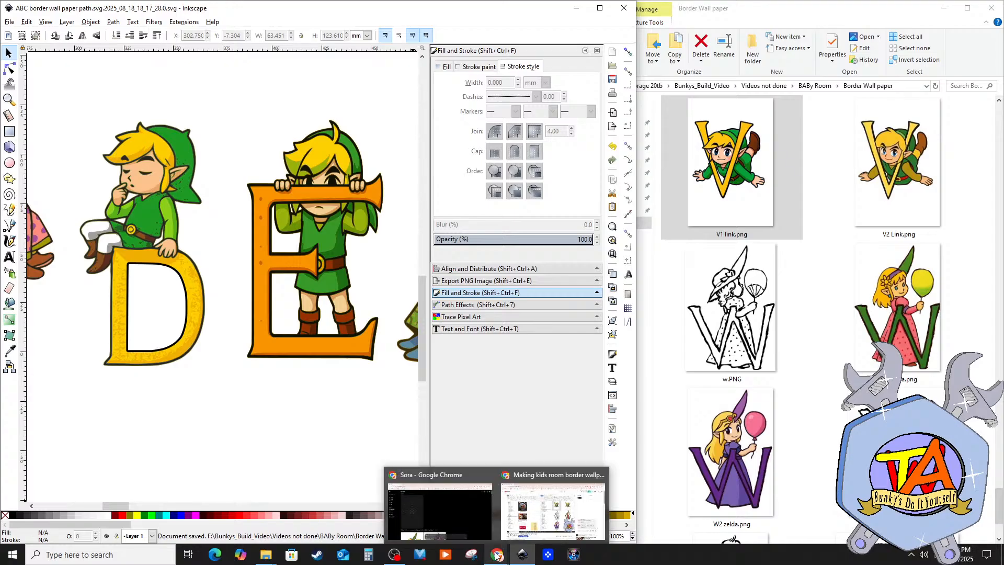
mouse_move(531, 526)
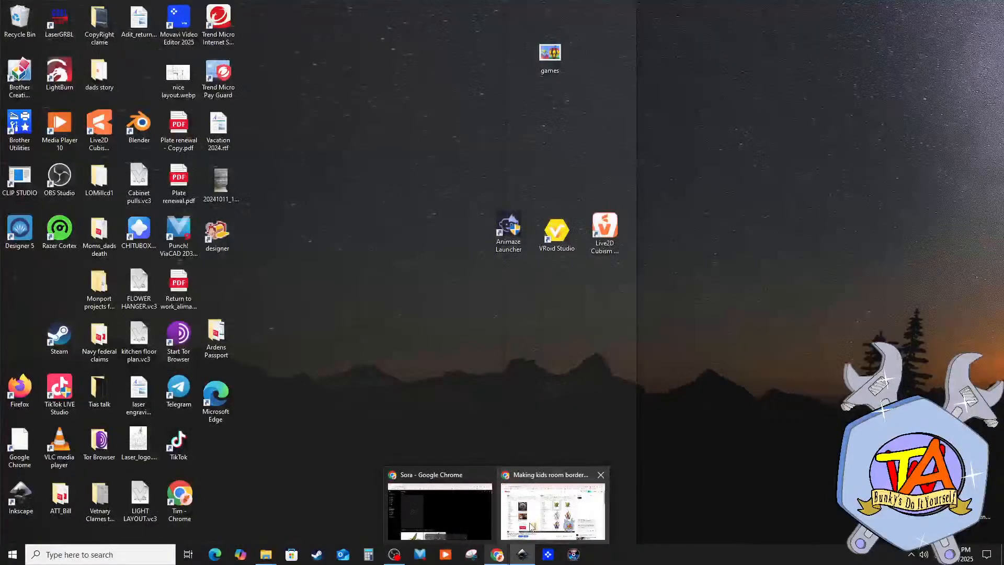
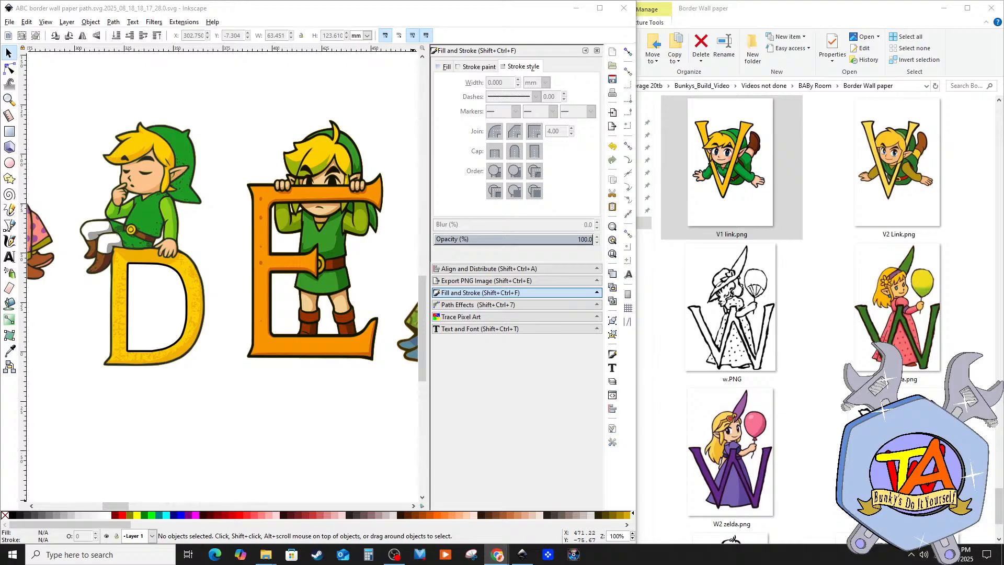
Step: Look over the stored letter images in the Border Wall paper folder and the coloured letter illustrations placed on the canvas
drag(731, 168, 275, 241)
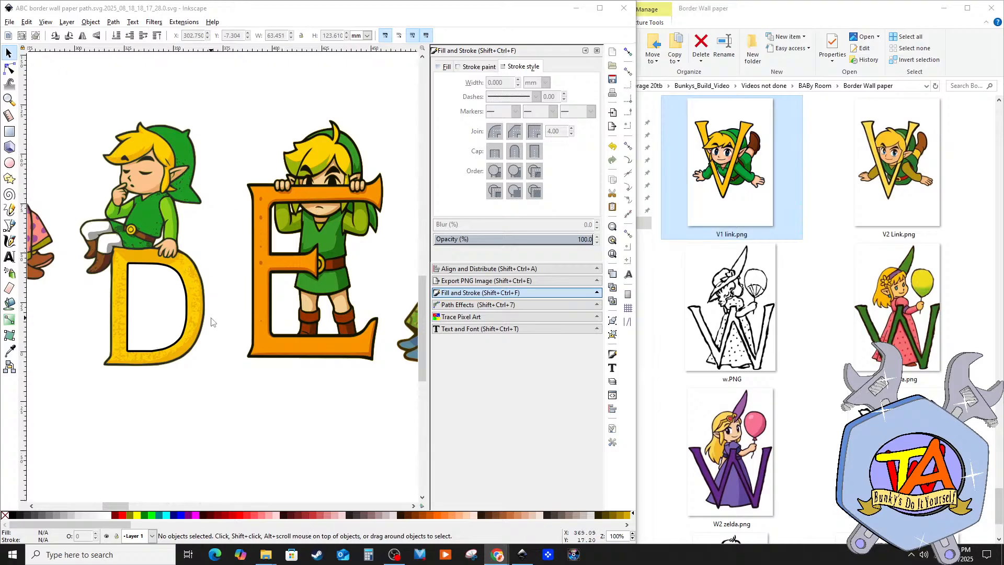
scroll(231, 330, up, 2)
scroll(235, 333, down, 3)
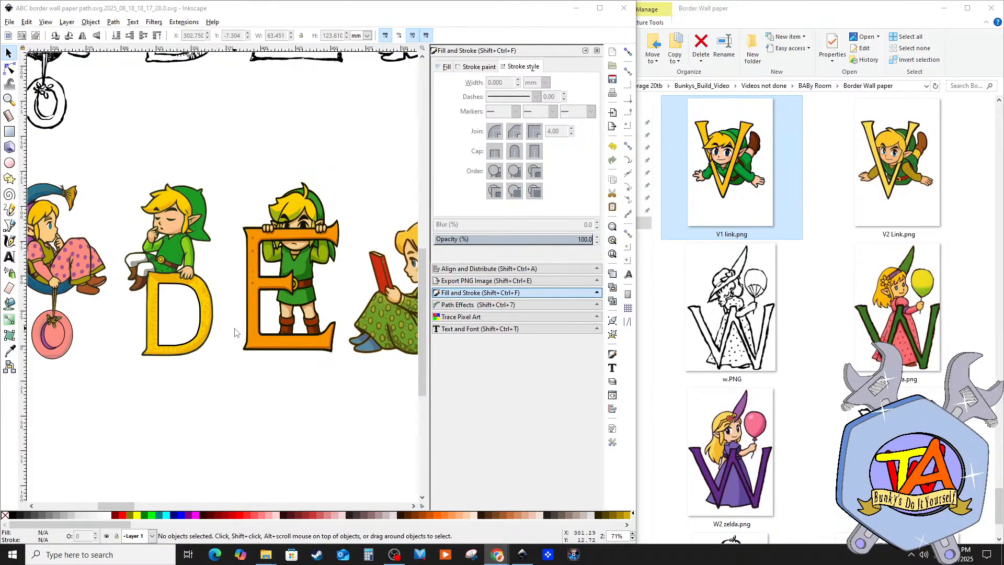
scroll(711, 293, up, 15)
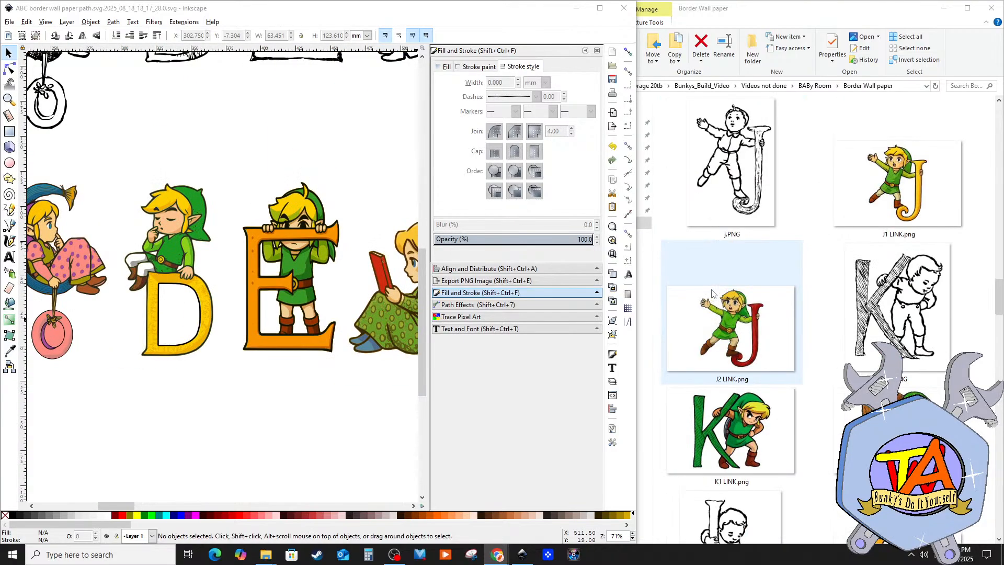
scroll(807, 293, up, 5)
scroll(809, 294, up, 3)
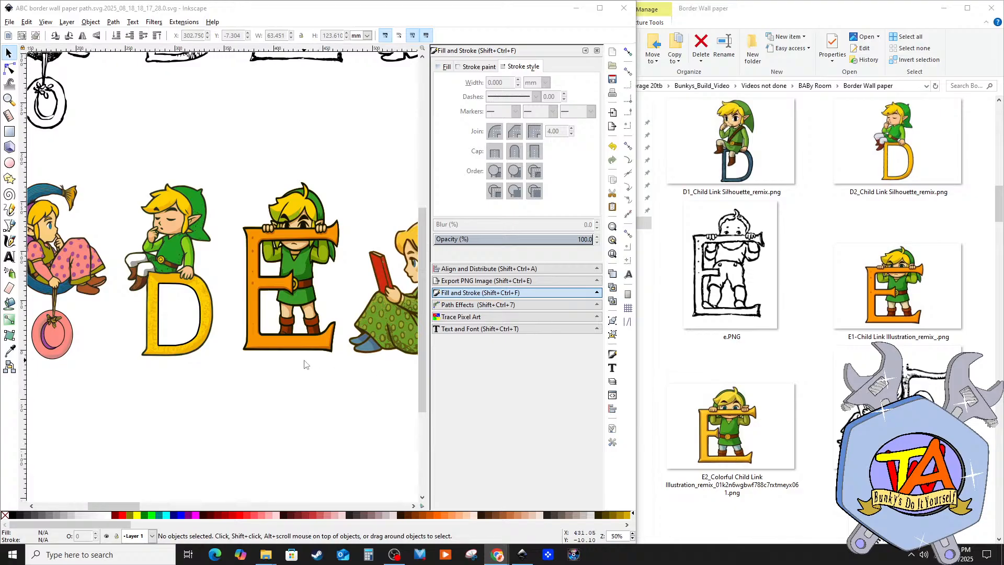
ctrl+scroll(305, 363, down, 2)
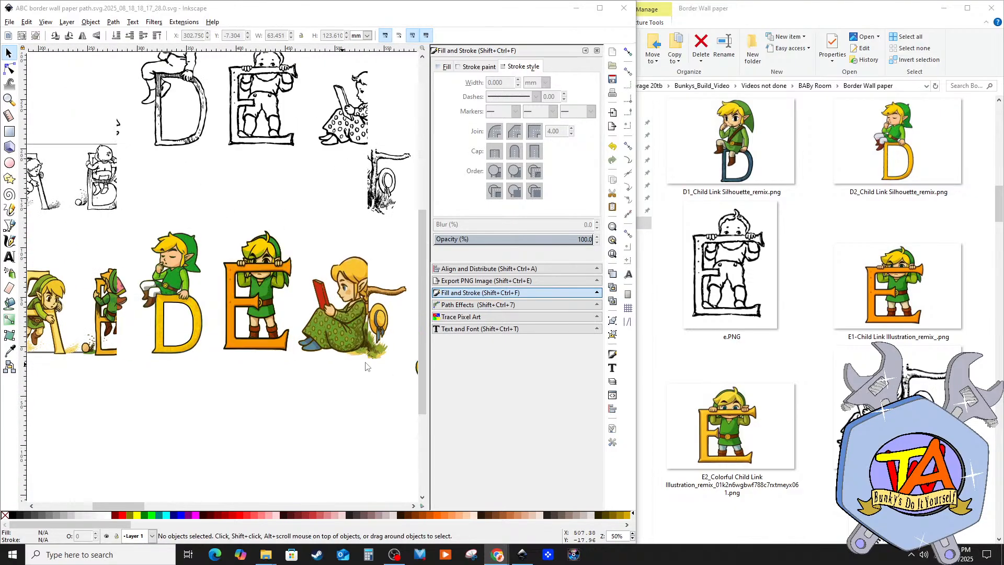
ctrl+scroll(387, 363, down, 2)
ctrl+scroll(389, 366, up, 4)
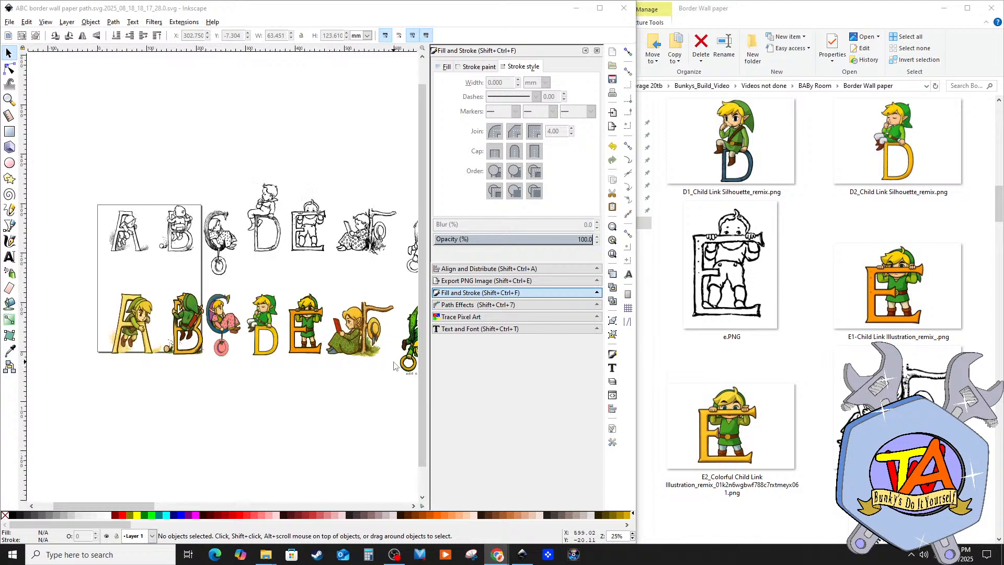
ctrl+scroll(370, 361, up, 2)
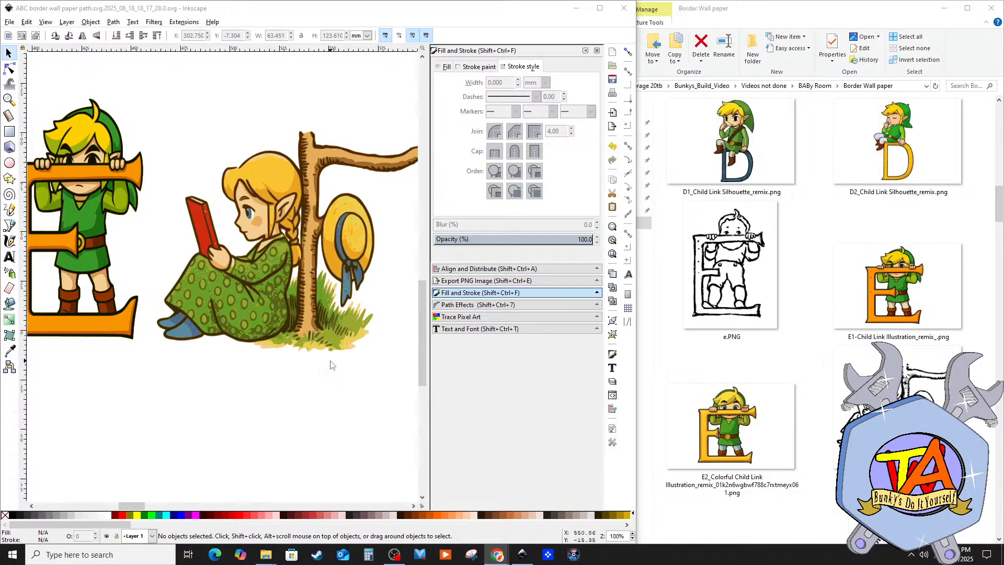
scroll(220, 358, down, 2)
ctrl+scroll(223, 361, up, 3)
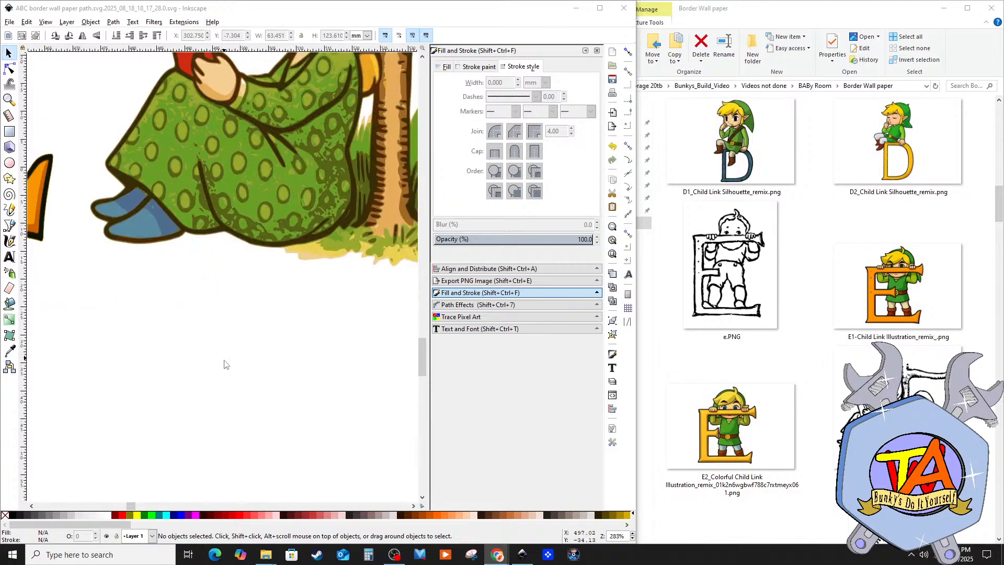
ctrl+scroll(222, 363, down, 6)
ctrl+scroll(131, 372, down, 3)
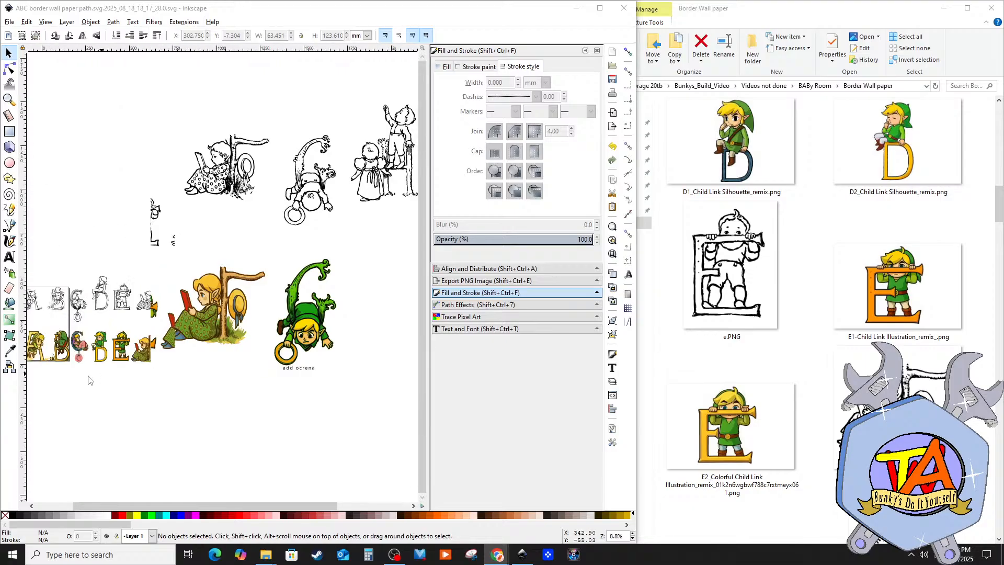
Step: Draw a closed crescent-shaped shading path inside the lower-right edge of the inner oval on the pink ornament hanging below the letter C
ctrl+scroll(116, 366, up, 5)
ctrl+scroll(116, 365, up, 4)
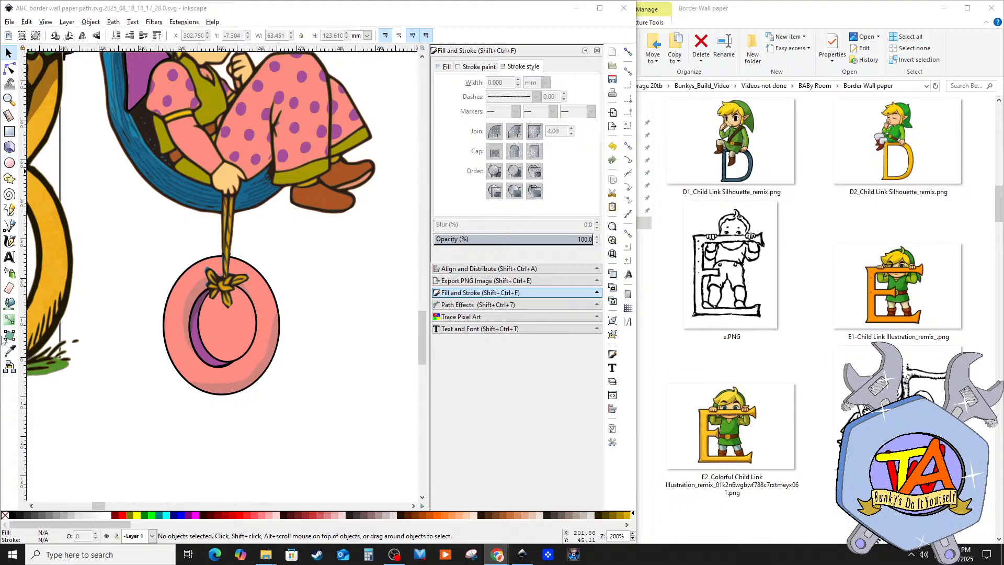
click(221, 351)
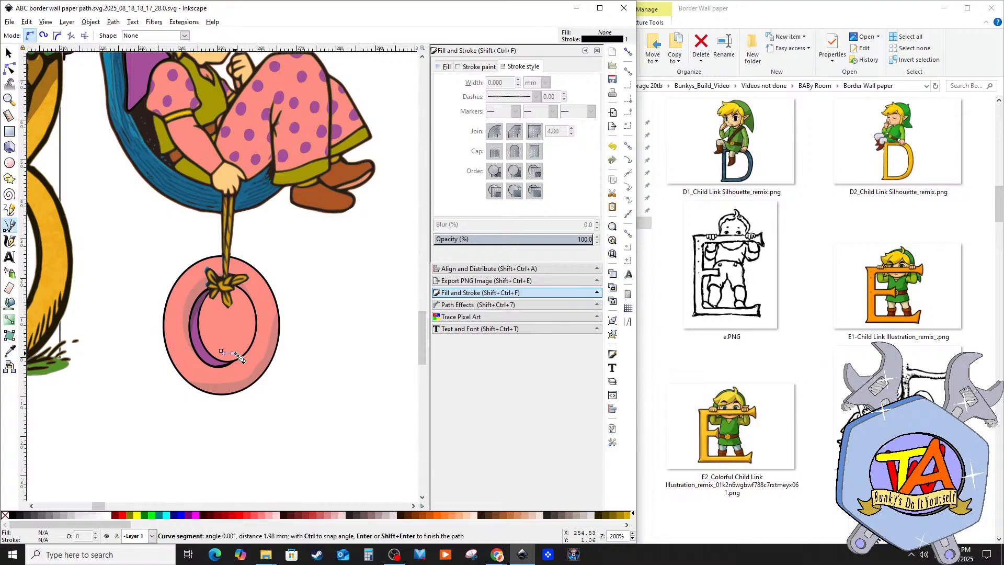
click(243, 352)
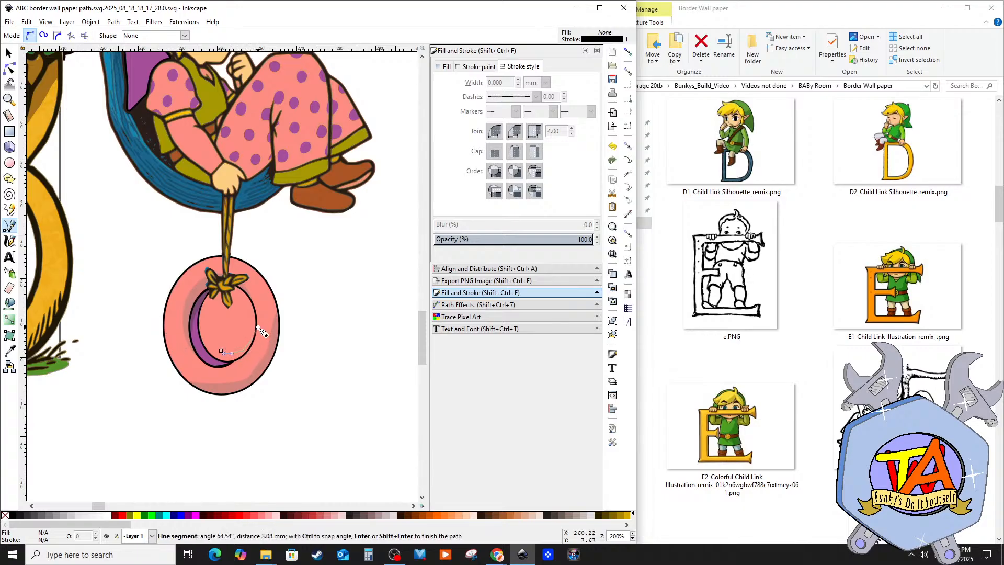
click(256, 321)
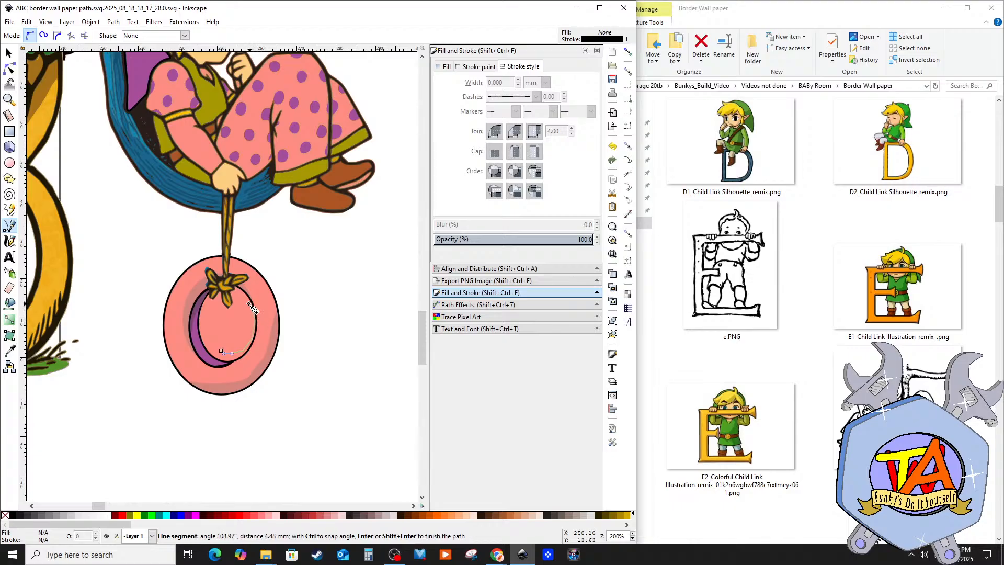
click(250, 304)
click(247, 334)
click(241, 340)
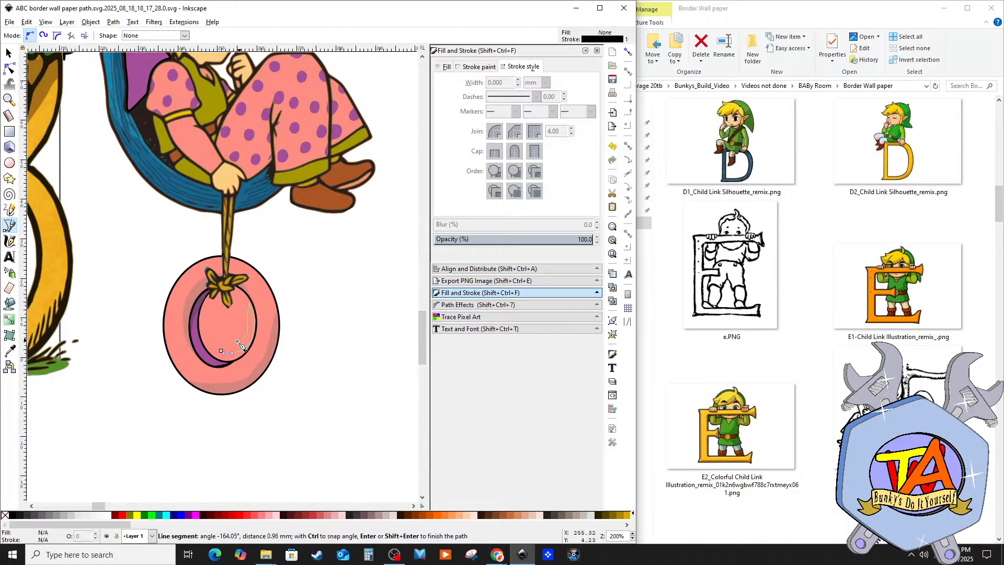
double_click(224, 353)
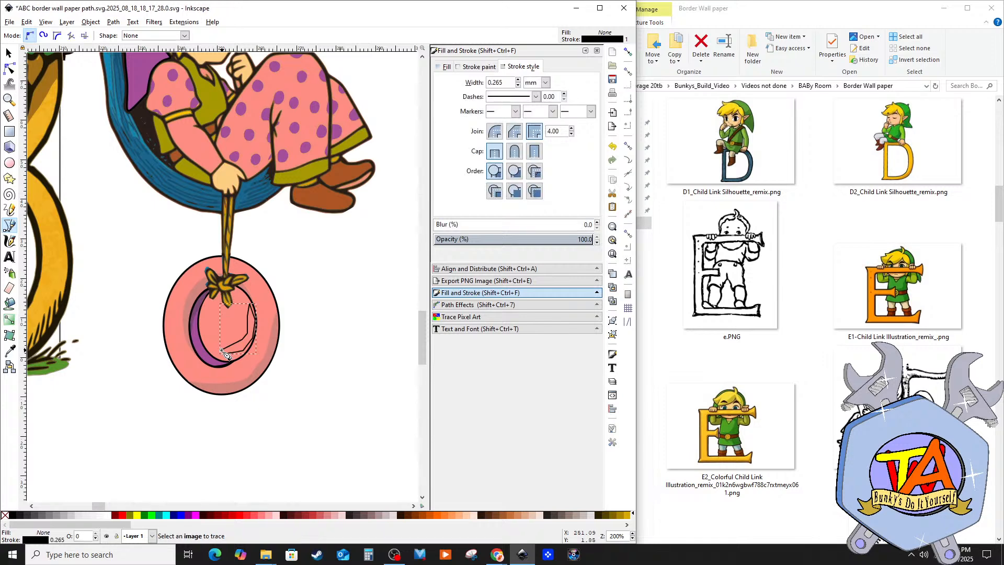
Step: Remove the crescent's stroke and give it a flat fill of the darker pink d3857cff sampled from the ornament's rim shadow
click(470, 307)
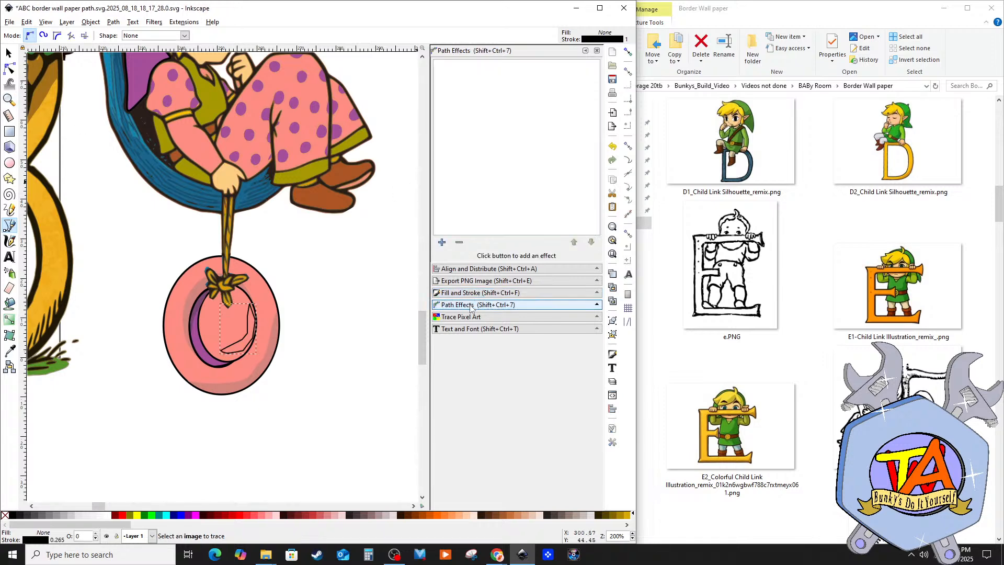
click(471, 293)
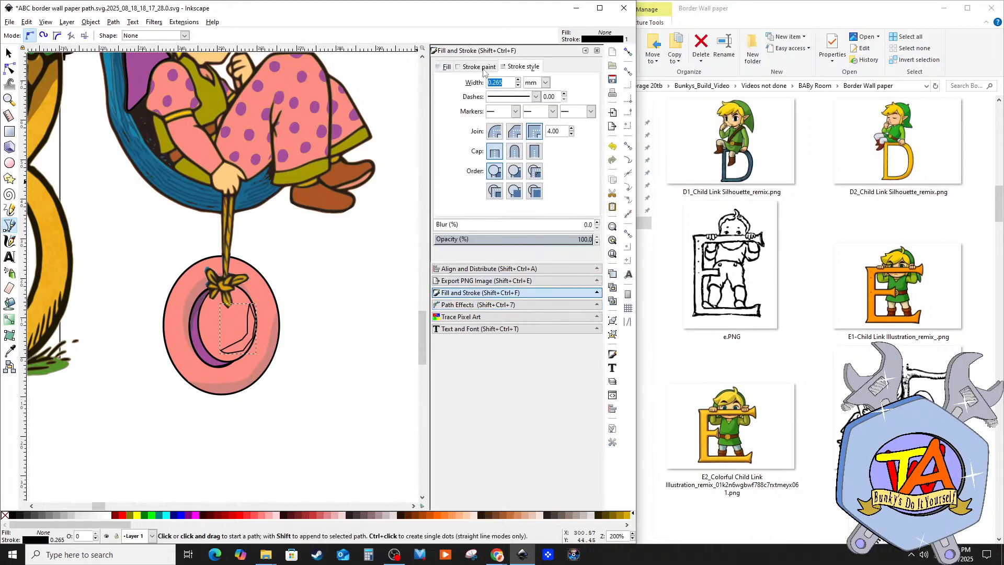
click(467, 68)
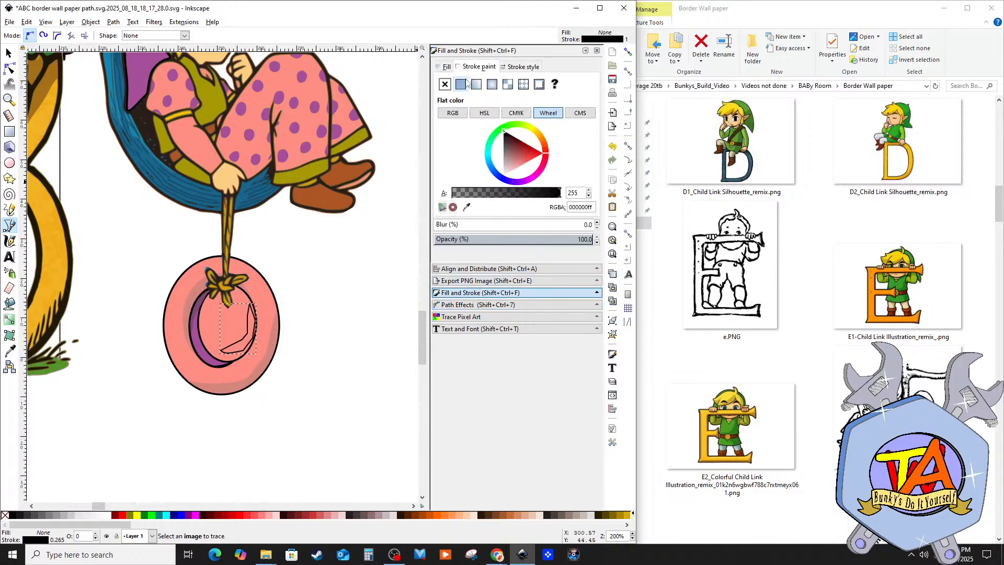
click(446, 85)
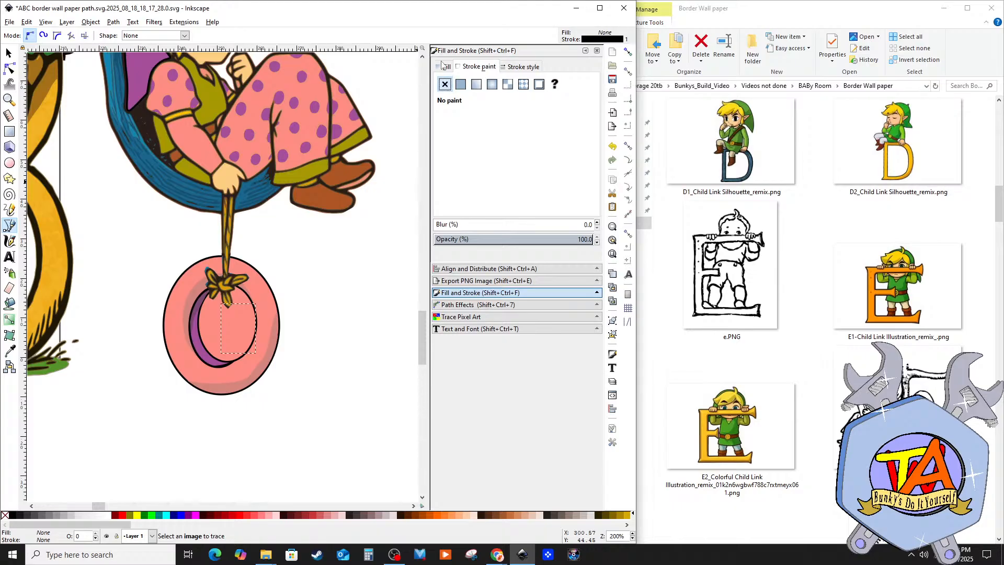
click(447, 67)
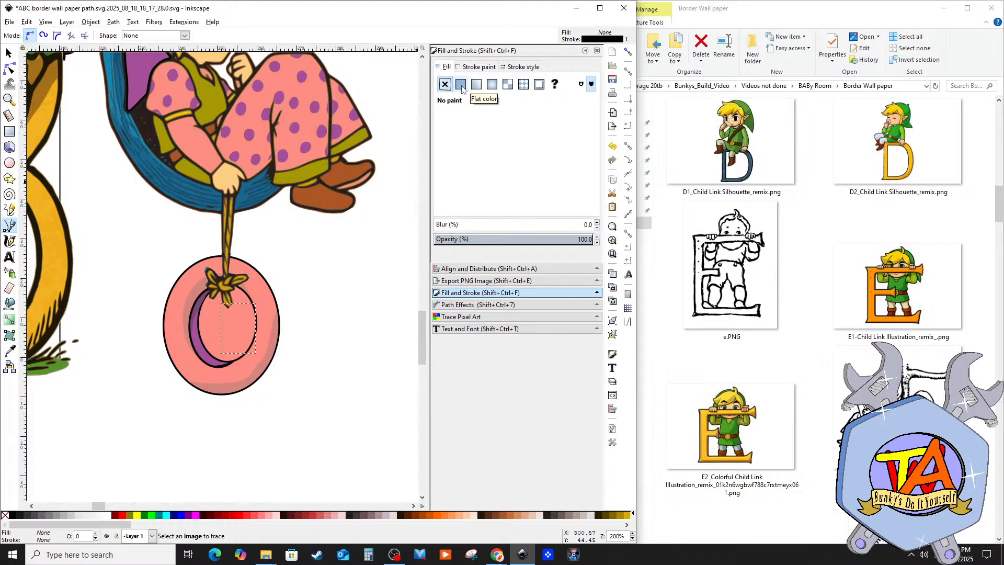
click(463, 88)
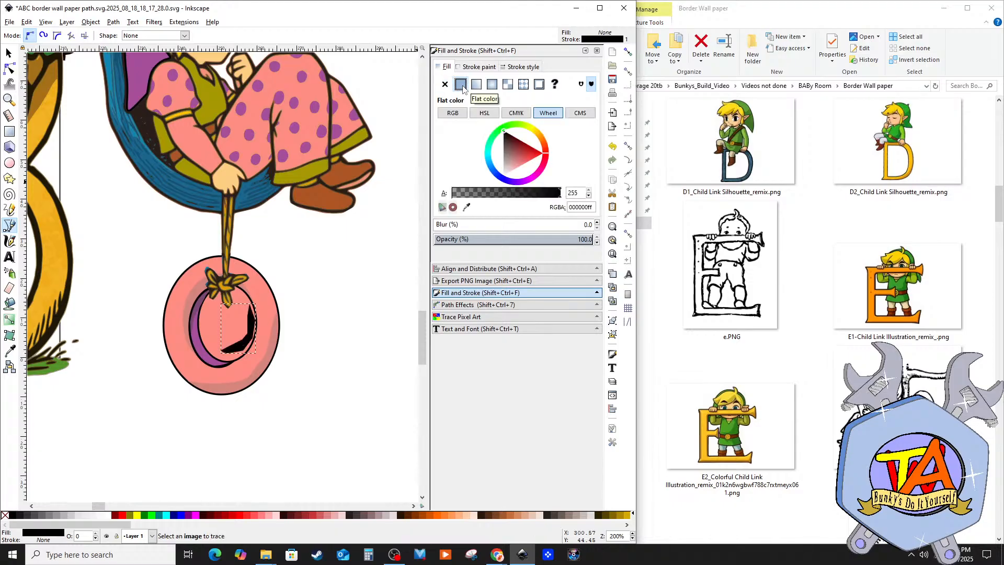
click(9, 350)
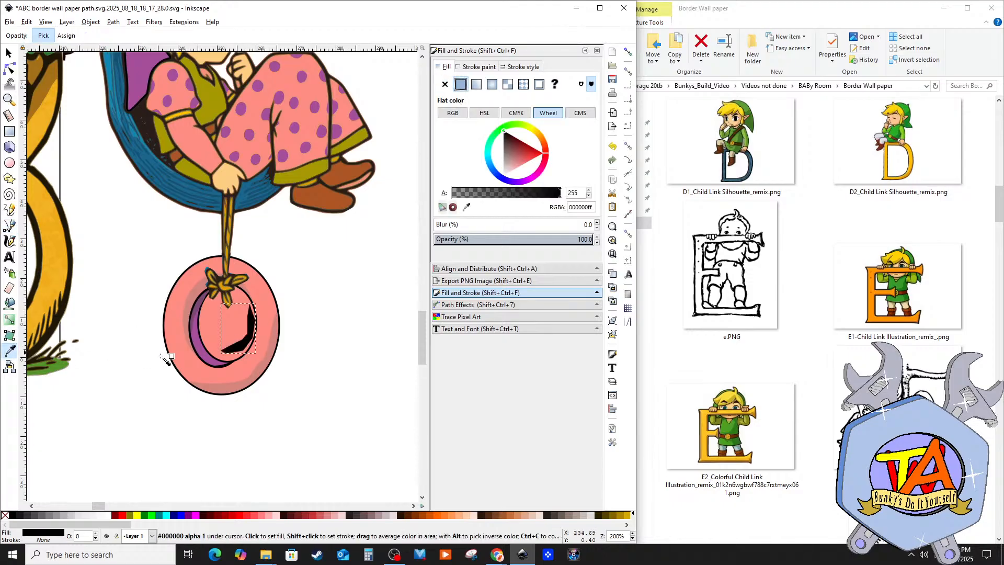
click(257, 369)
Step: Smooth the inner edge of the darker pink crescent in the C ornament's inner oval by repositioning its path nodes
scroll(200, 368, up, 2)
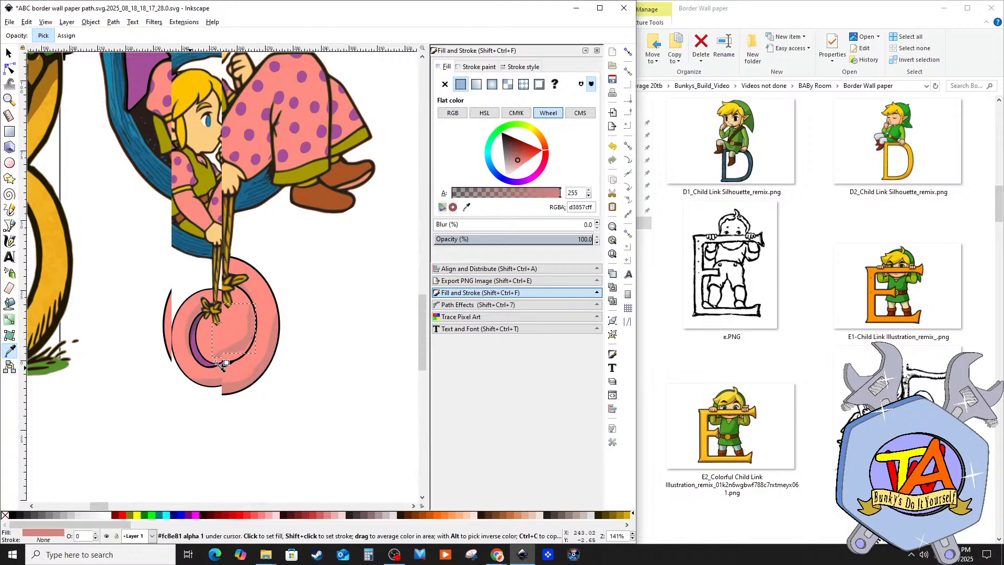
scroll(229, 359, up, 2)
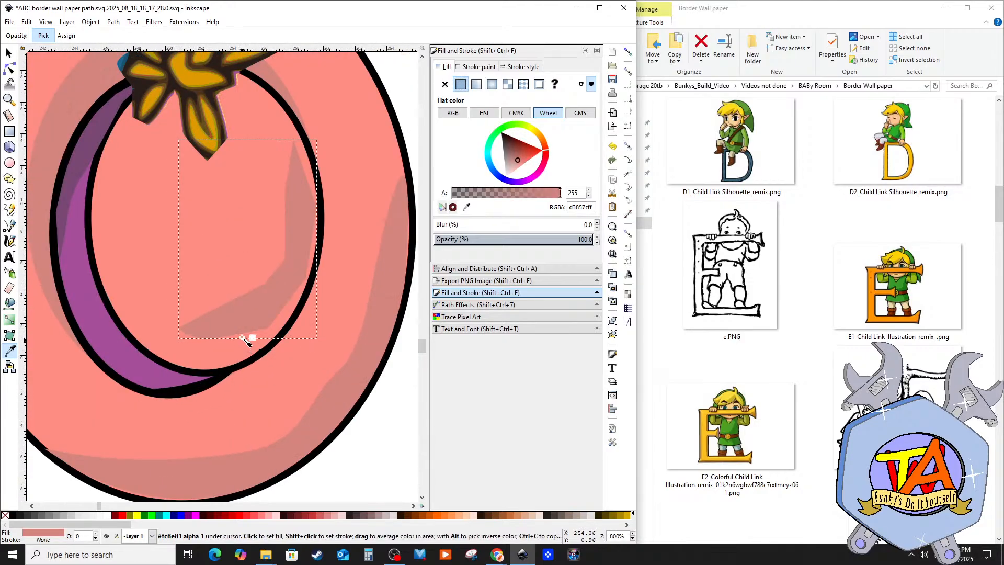
click(9, 68)
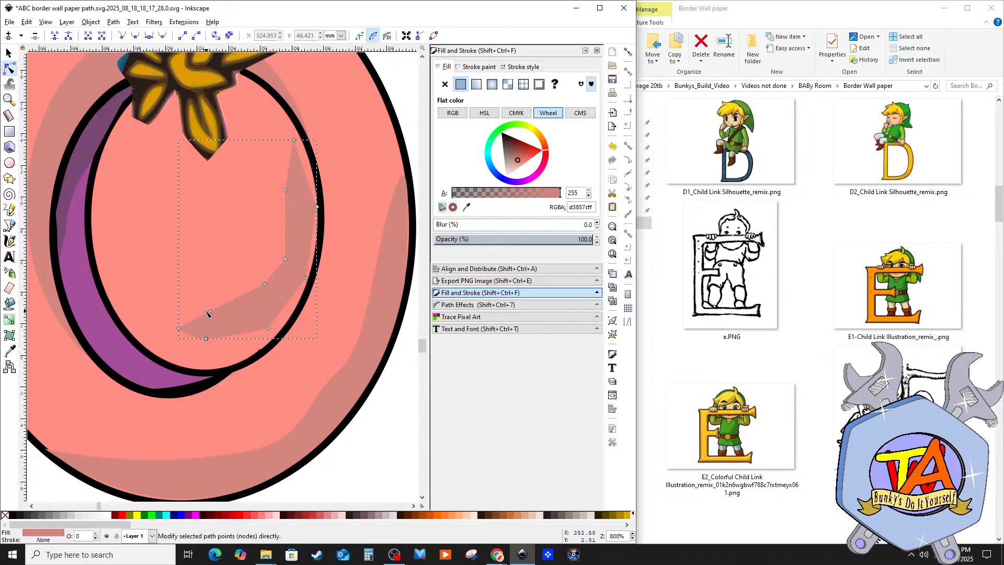
drag(208, 312, 213, 318)
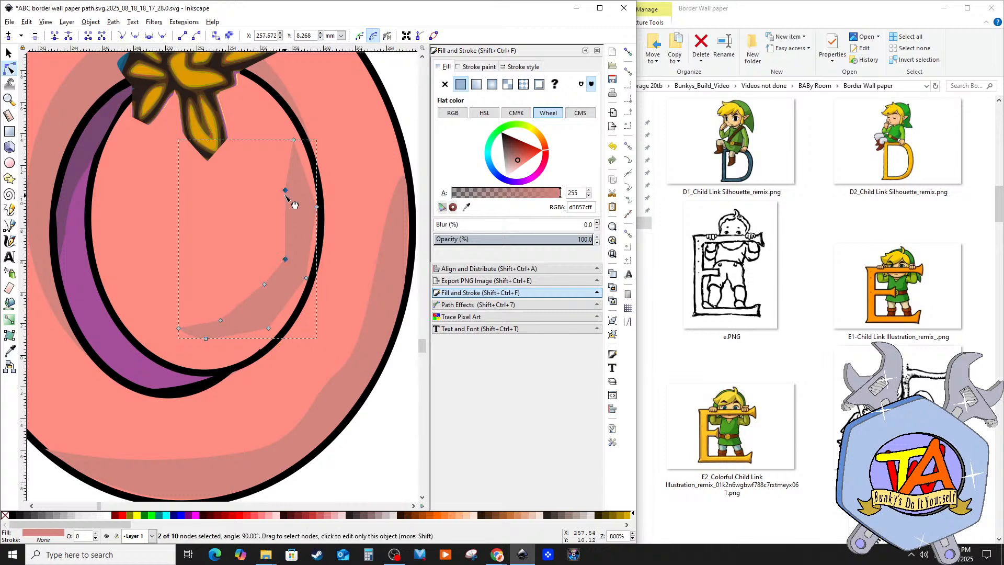
drag(286, 192, 289, 200)
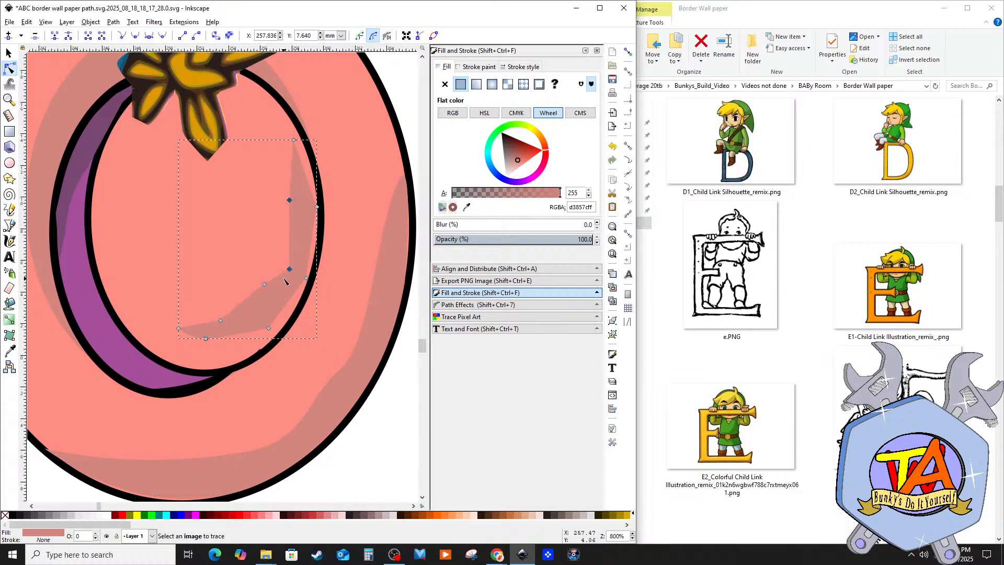
drag(289, 270, 283, 262)
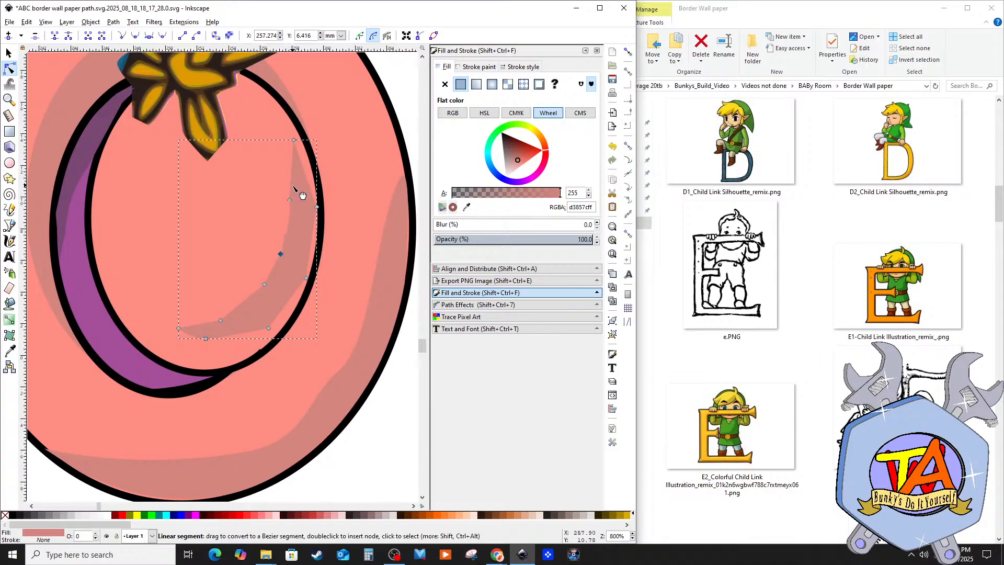
click(292, 202)
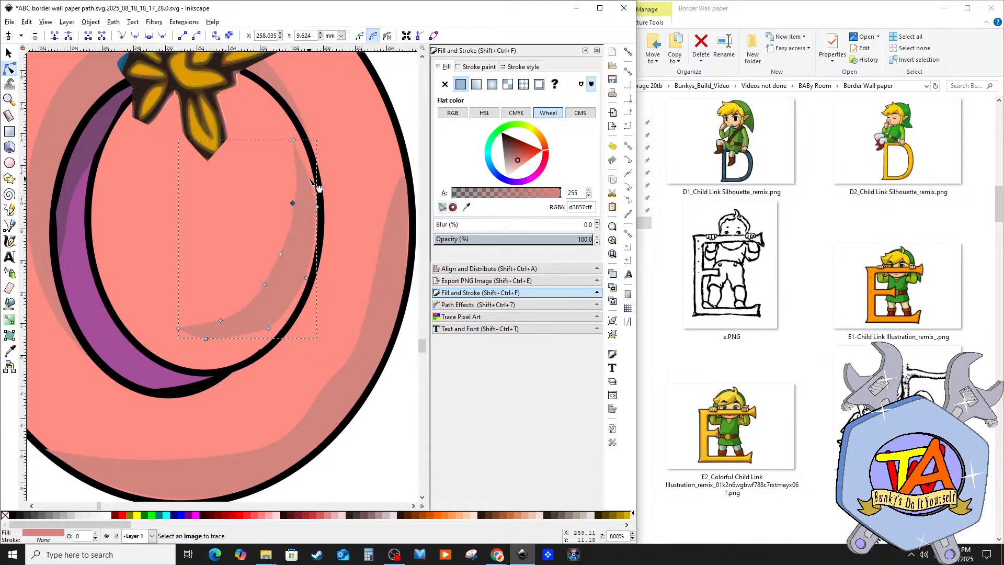
click(206, 213)
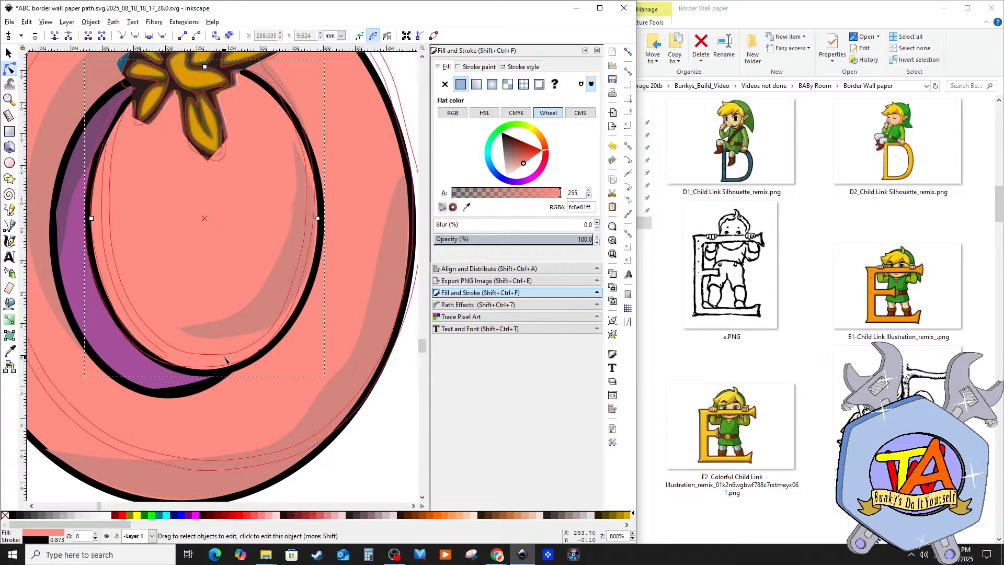
Step: Group the shading crescent with the coloured letter C illustration
scroll(202, 223, down, 3)
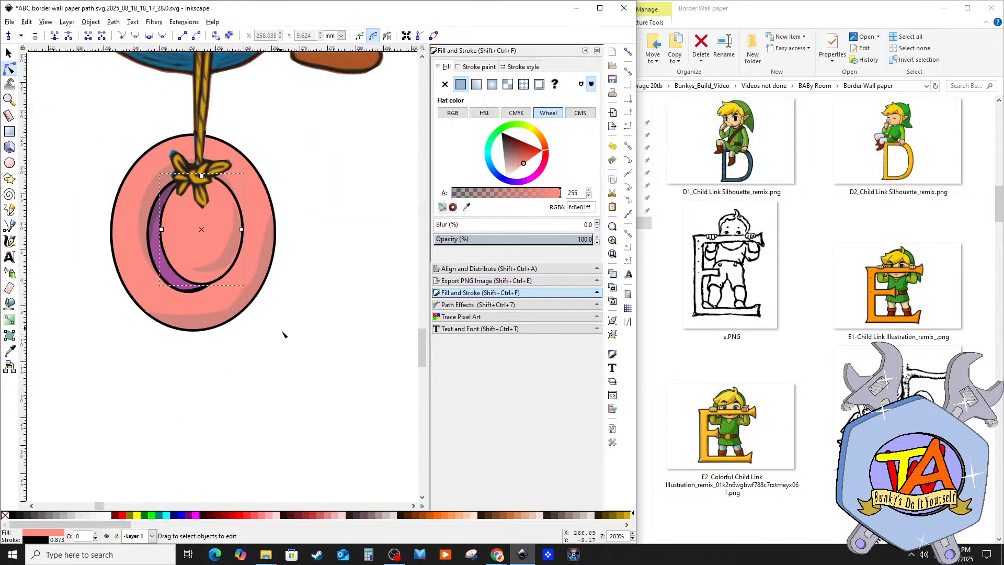
scroll(268, 362, down, 3)
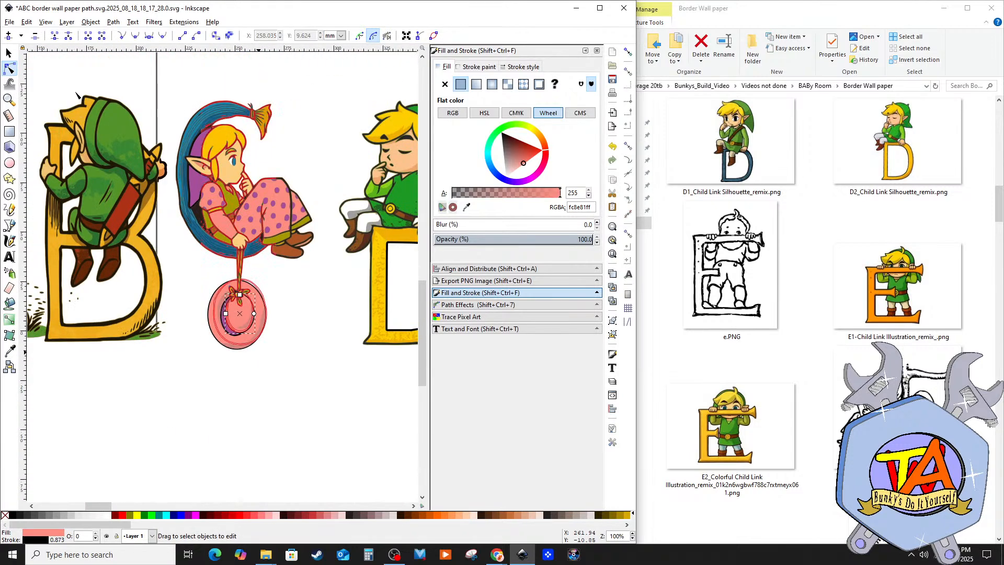
click(9, 55)
drag(322, 87, 165, 400)
right_click(220, 242)
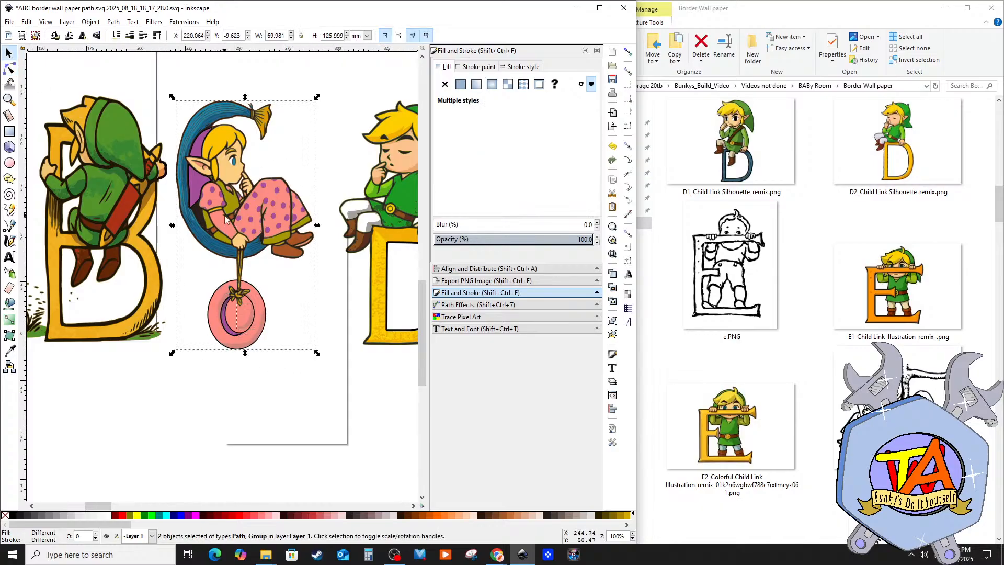
click(252, 414)
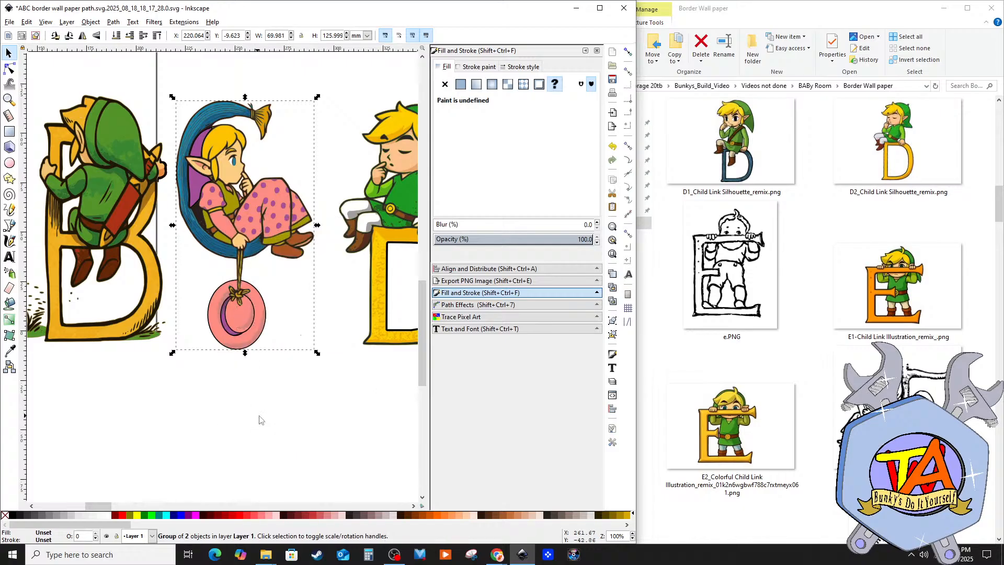
click(251, 413)
Step: Look over the coloured letters B through F along the border row and the pink ornament under the C
ctrl+scroll(266, 302, down, 2)
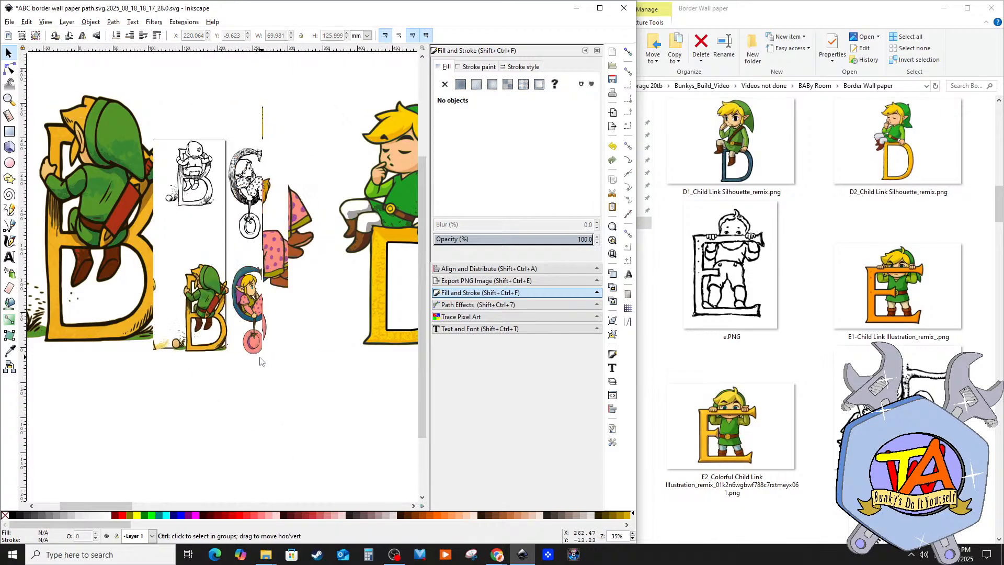
ctrl+scroll(360, 401, up, 4)
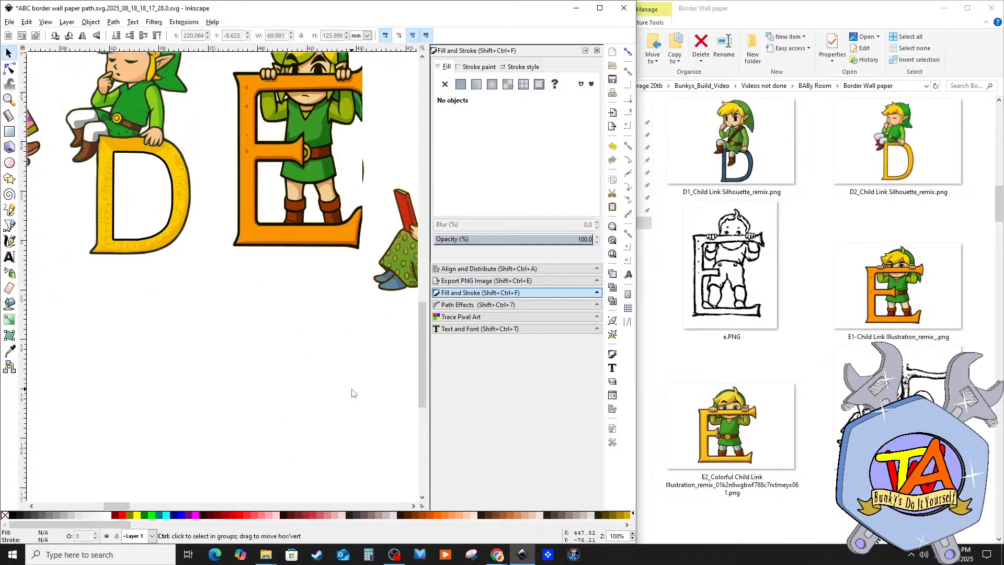
ctrl+scroll(349, 394, down, 3)
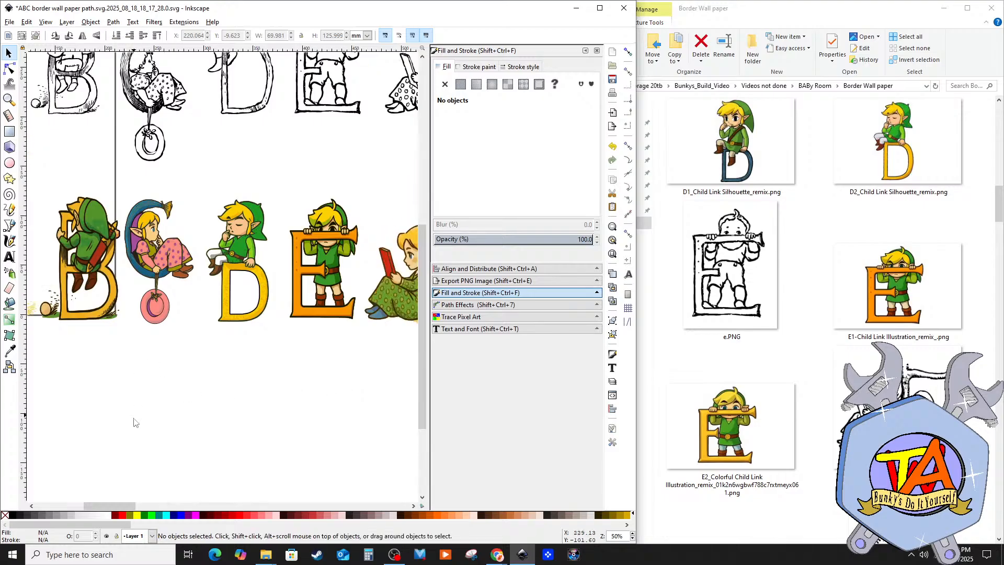
drag(116, 506, 130, 507)
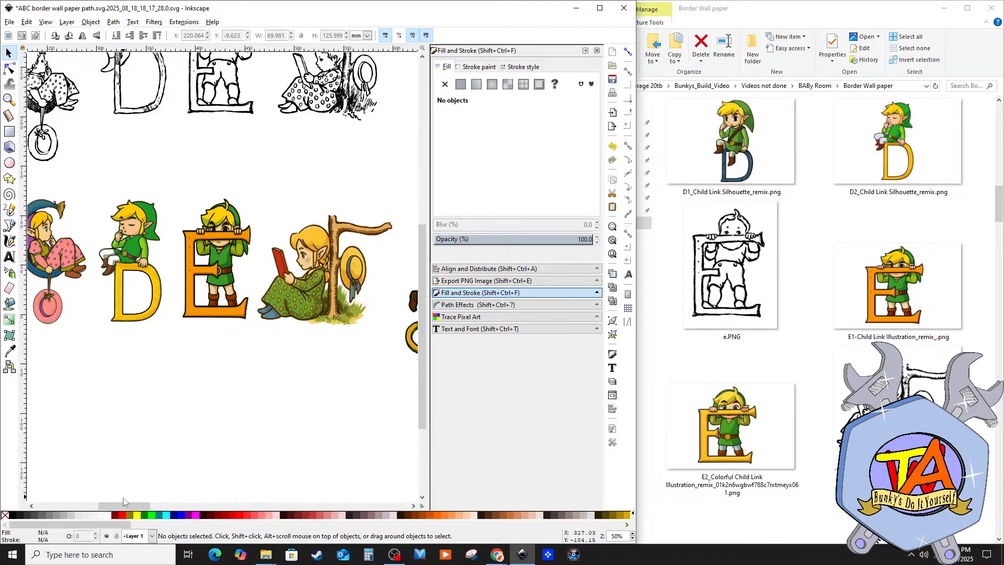
drag(124, 507, 111, 507)
ctrl+scroll(131, 336, up, 2)
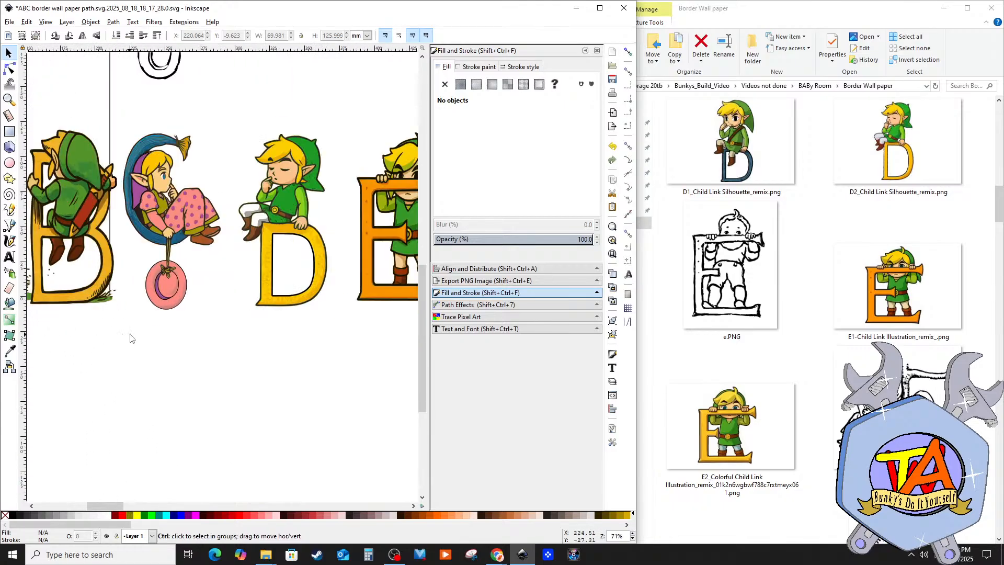
ctrl+scroll(152, 251, up, 2)
ctrl+scroll(188, 311, up, 2)
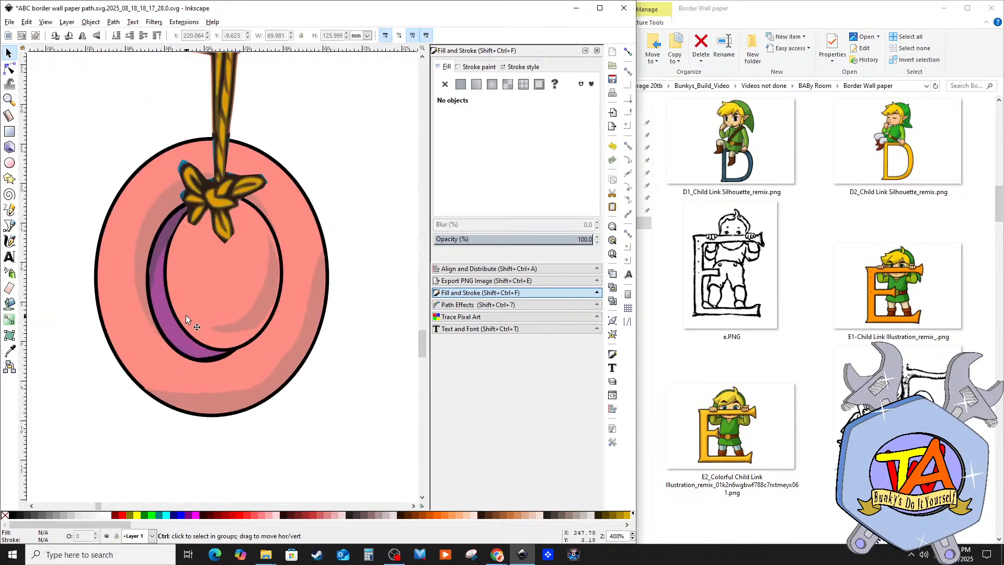
Step: Draw a highlight ellipse about 3 by 3.6 mm in the upper-left of the ornament's inner oval and fill it with a lighter pink
click(9, 164)
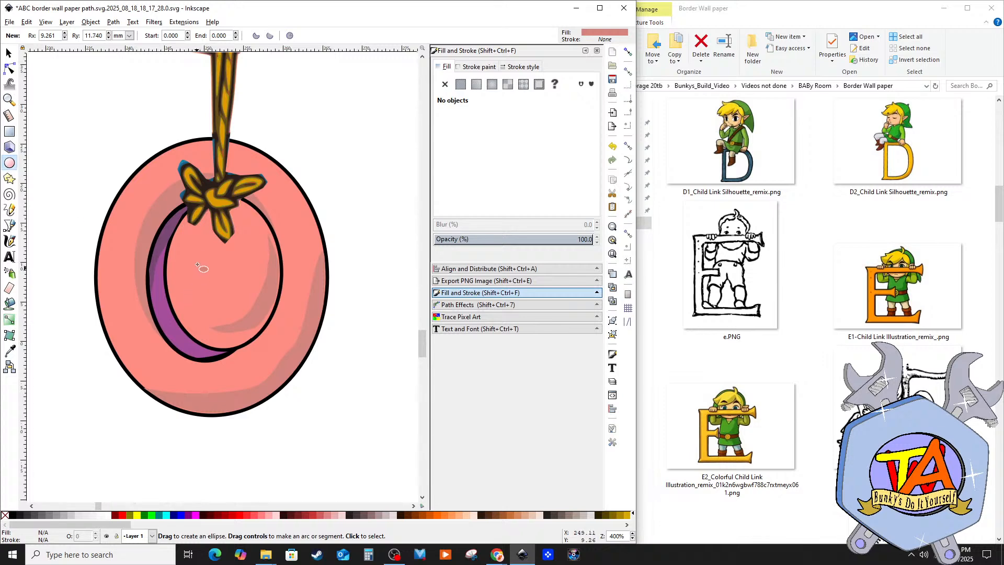
mouse_move(198, 248)
mouse_down()
mouse_move(219, 278)
mouse_move(200, 256)
mouse_up()
key(s)
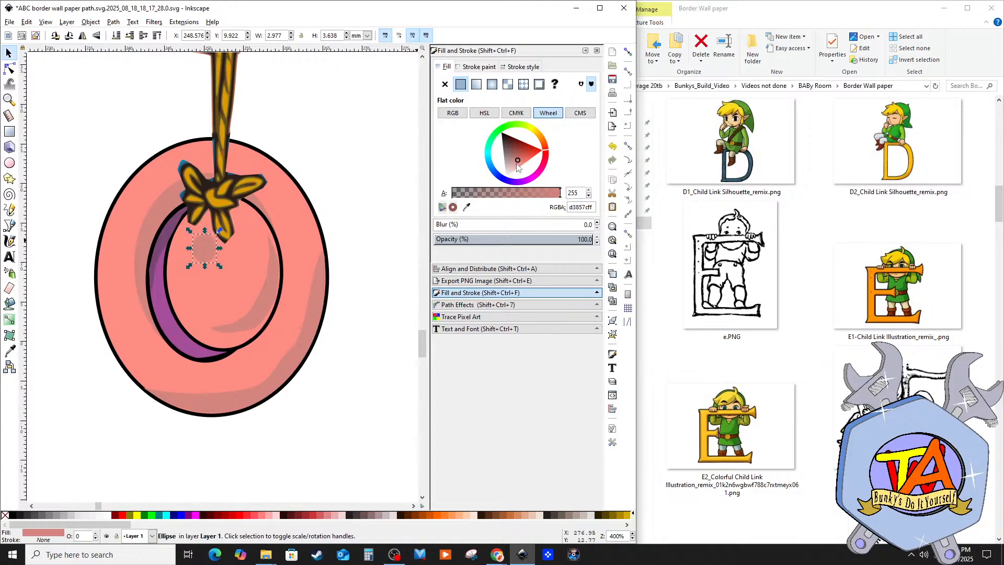
drag(517, 166, 519, 168)
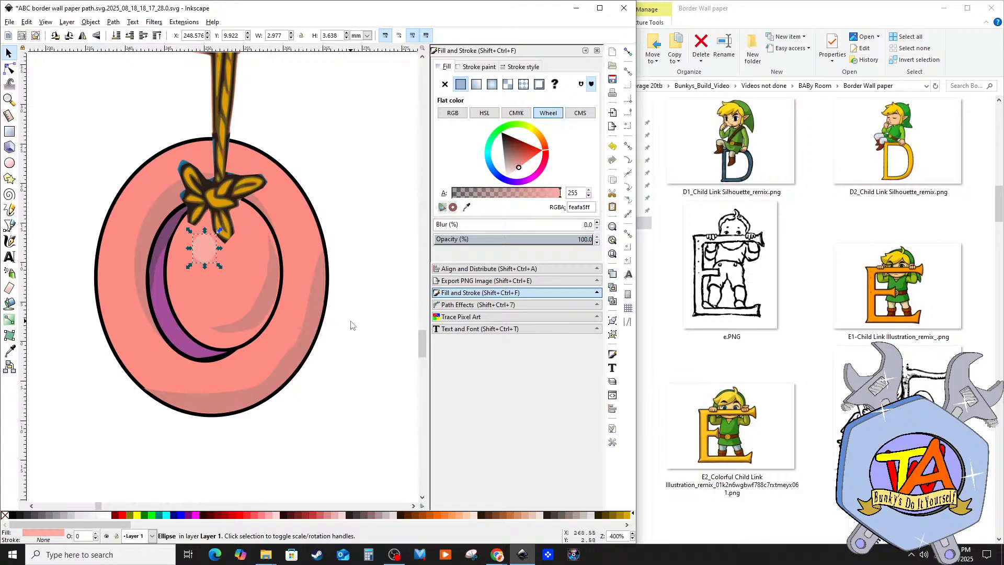
Step: Nudge the light pink highlight ellipse slightly right and down within the ornament's inner oval
click(375, 377)
scroll(375, 381, down, 3)
scroll(375, 381, down, 1)
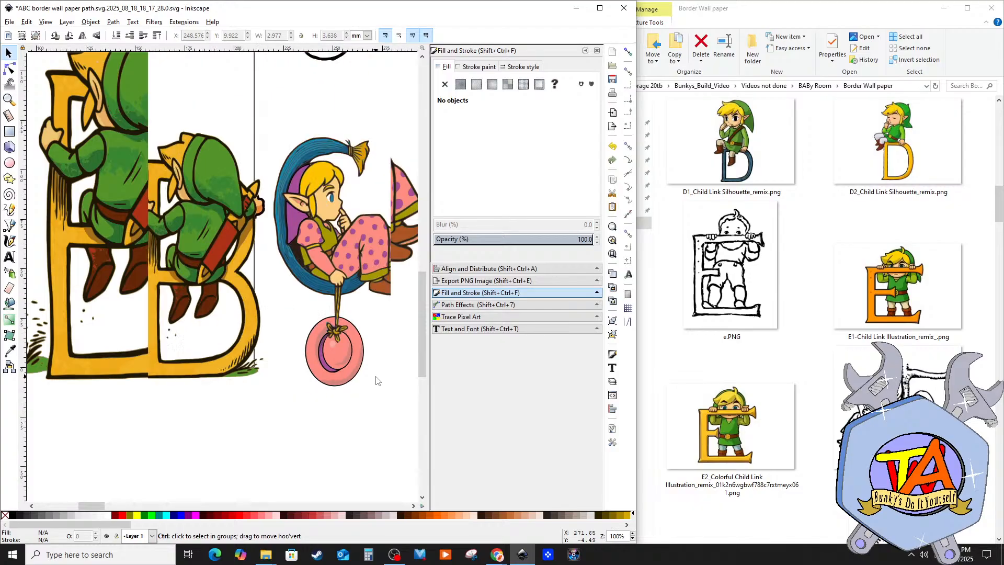
click(331, 348)
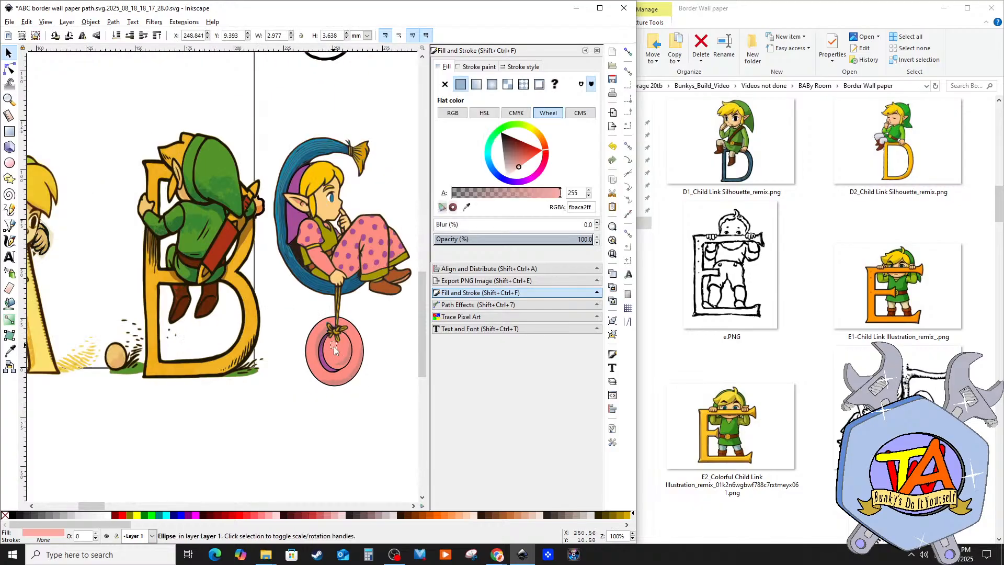
click(369, 413)
Step: Group the highlight ellipse with the coloured letter C illustration
scroll(387, 418, down, 2)
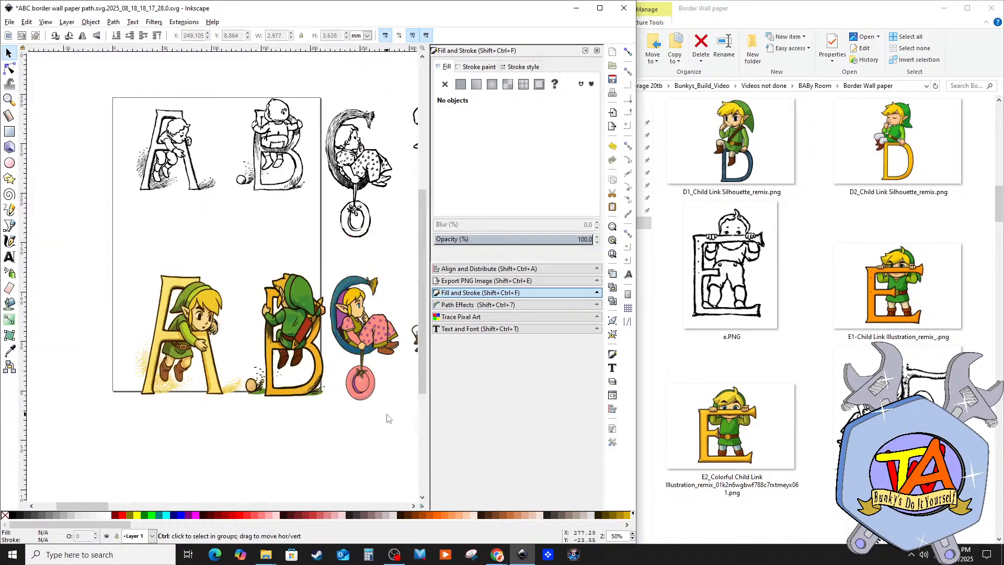
scroll(387, 418, up, 1)
drag(297, 204, 413, 445)
right_click(358, 312)
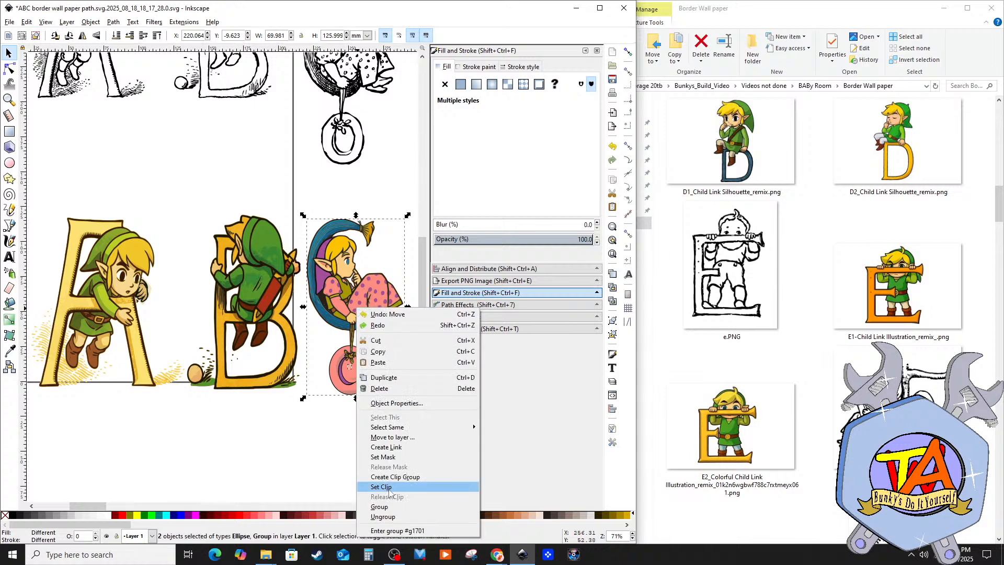
click(377, 504)
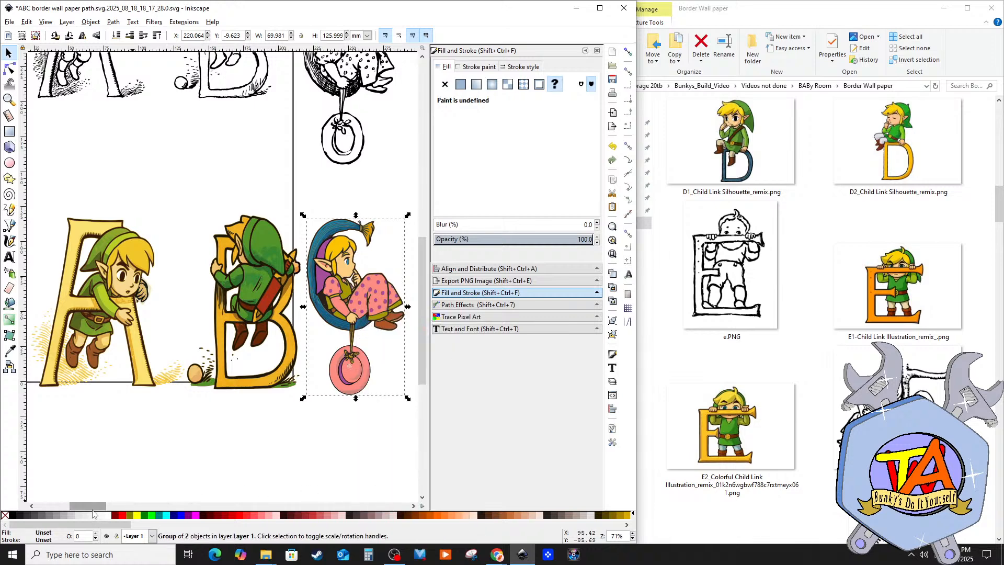
Step: Copy the coloured letter G illustration group that sits above the "add ocrena" note
click(117, 507)
drag(121, 510, 159, 513)
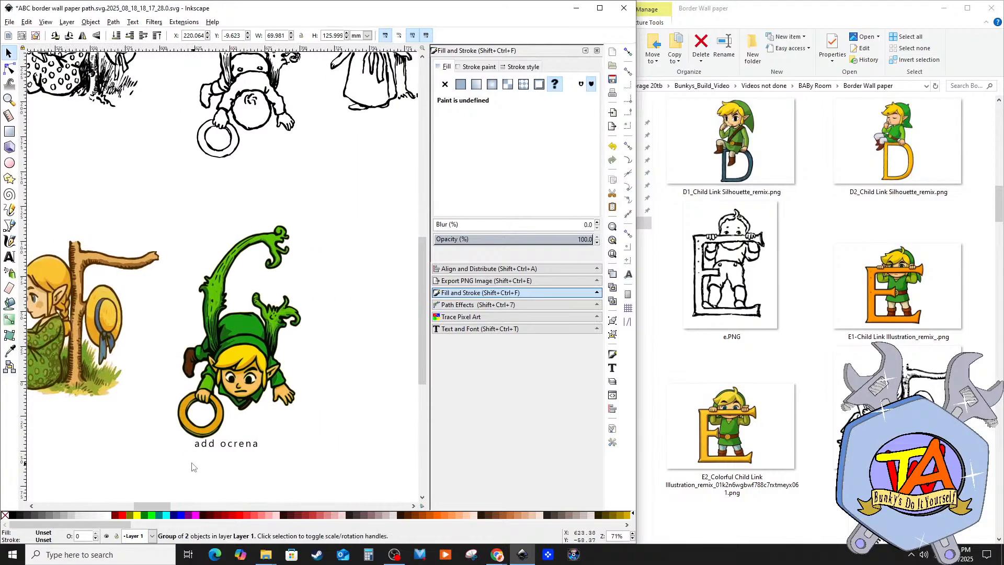
ctrl+scroll(207, 467, up, 1)
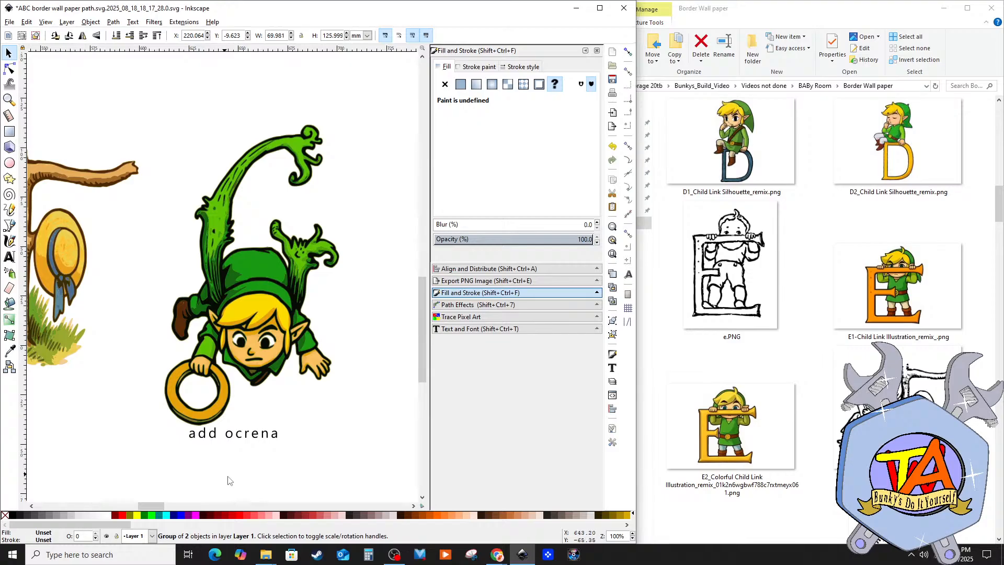
scroll(228, 480, up, 1)
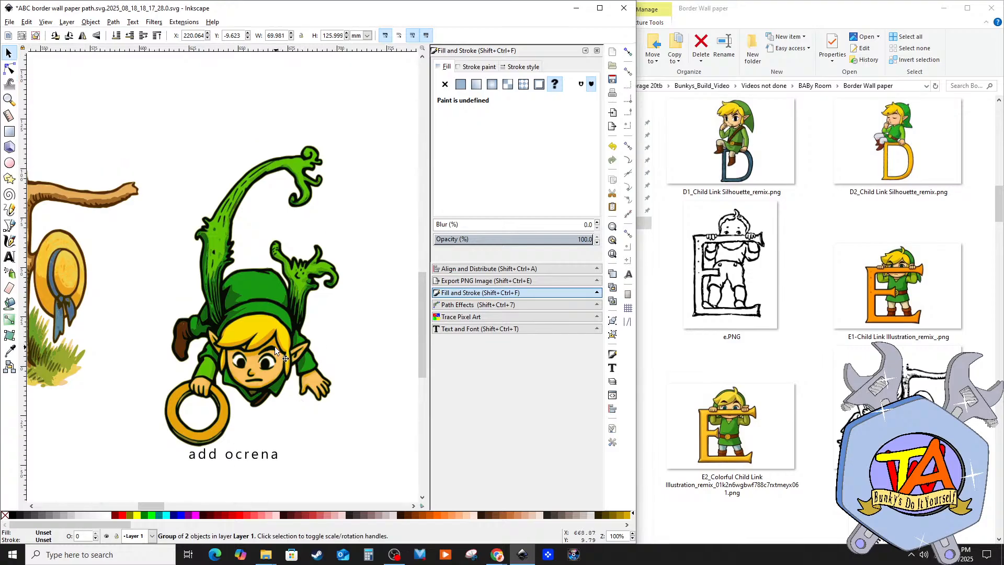
click(279, 398)
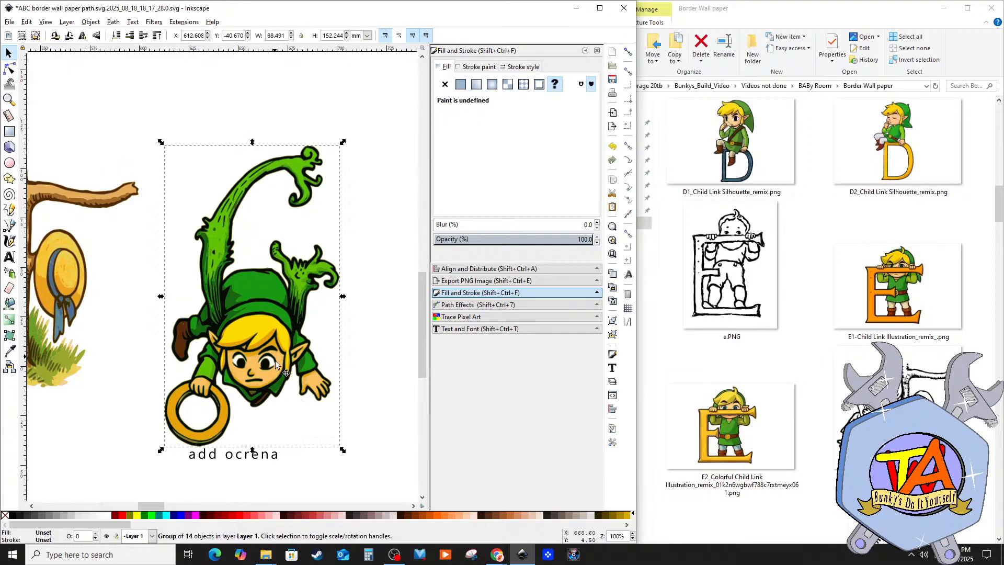
right_click(308, 373)
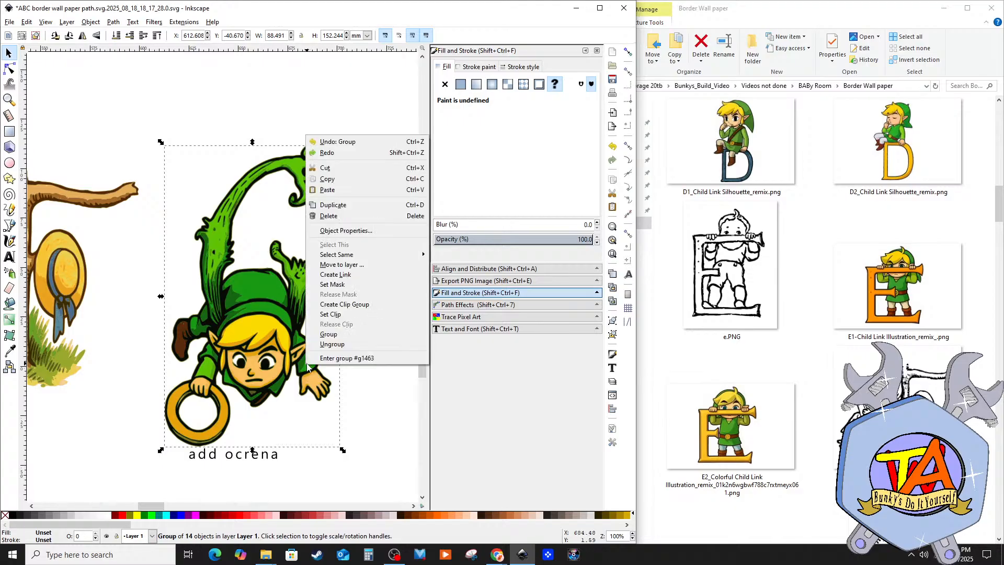
click(336, 180)
Step: Paste a second letter G illustration on the empty canvas to the lower right of the original
ctrl+scroll(272, 309, down, 2)
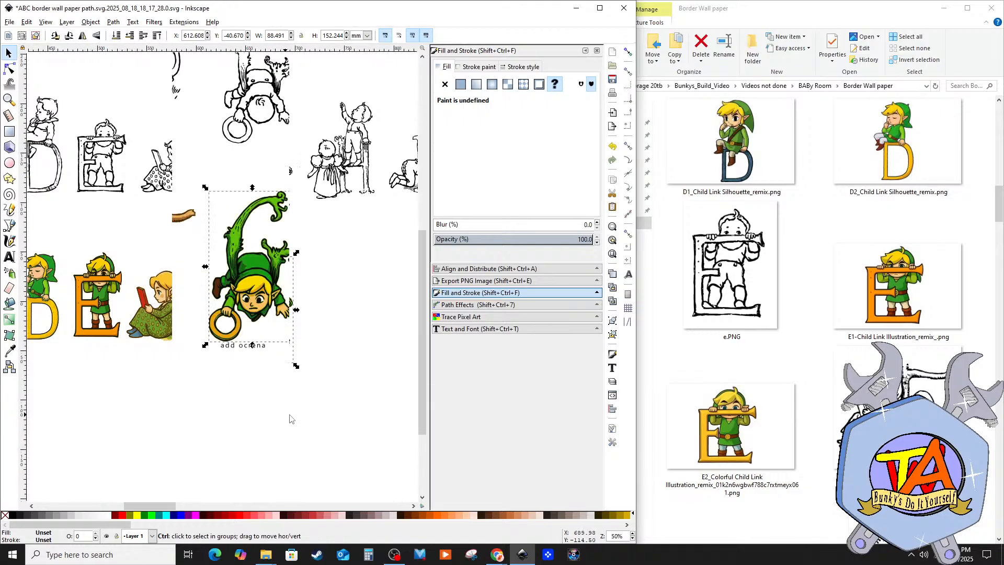
right_click(369, 309)
click(386, 314)
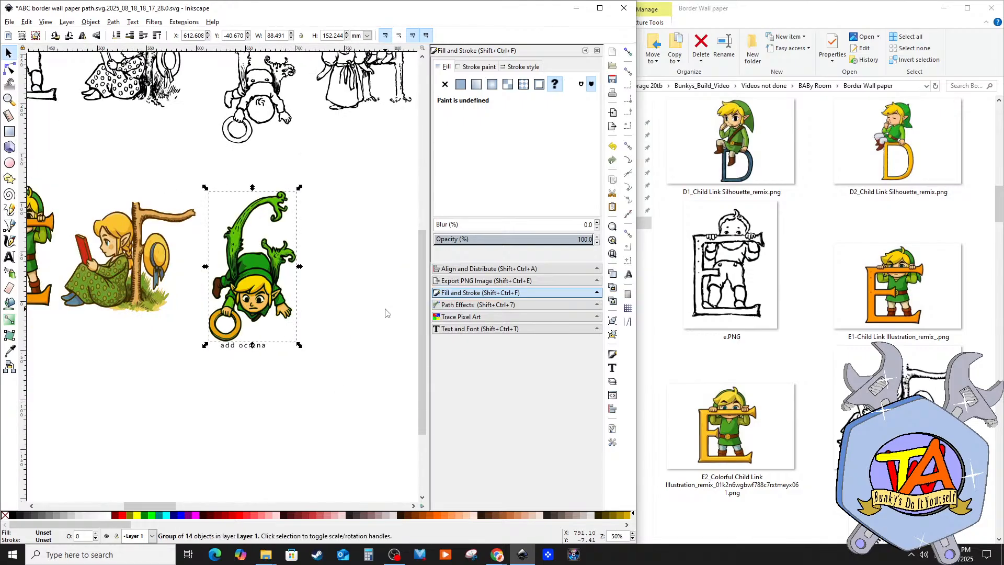
right_click(331, 275)
click(355, 328)
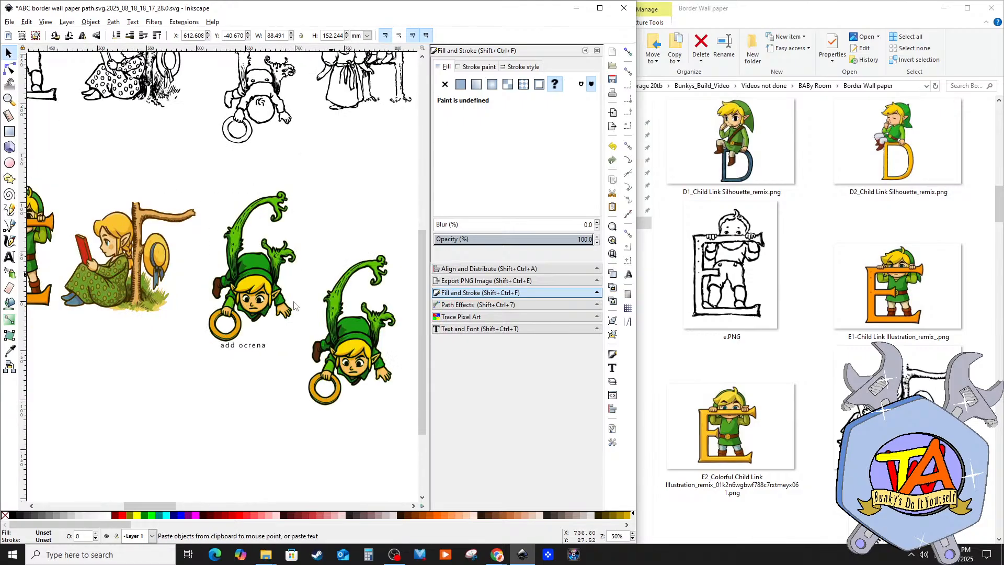
click(285, 396)
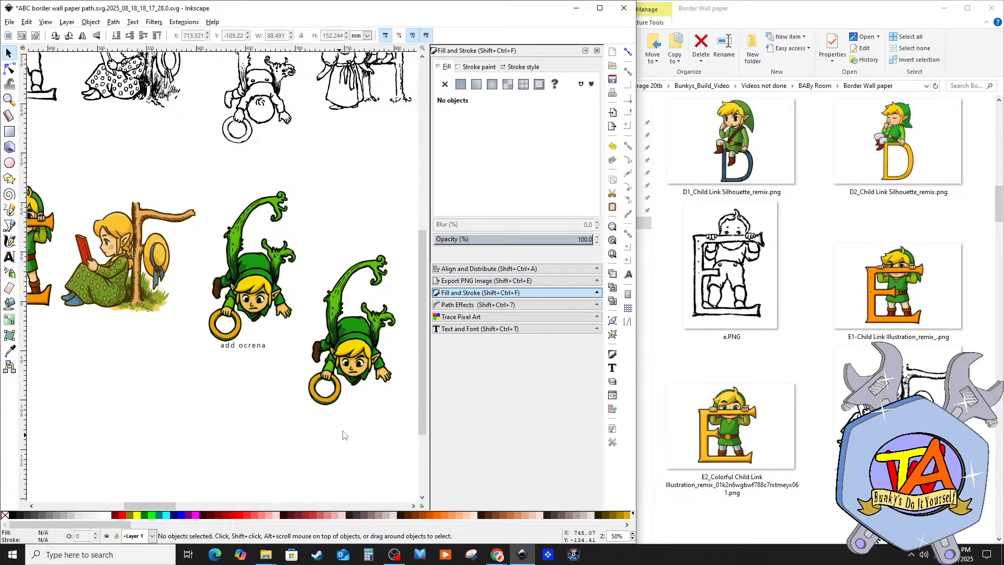
Step: Draw a closed straight-sided outline about 23 by 26 mm around the open hand of the copied letter G illustration
ctrl+scroll(322, 384, up, 1)
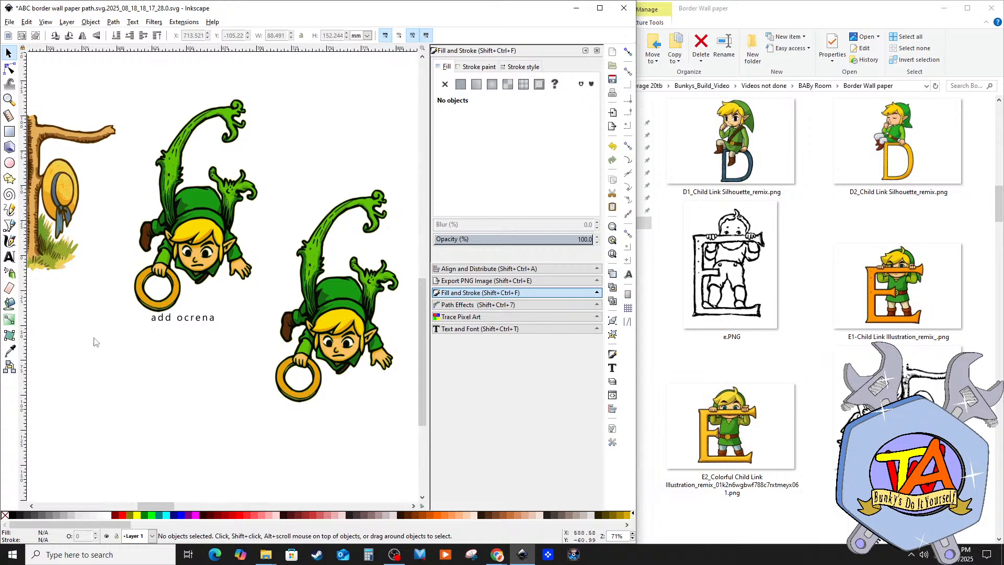
click(10, 225)
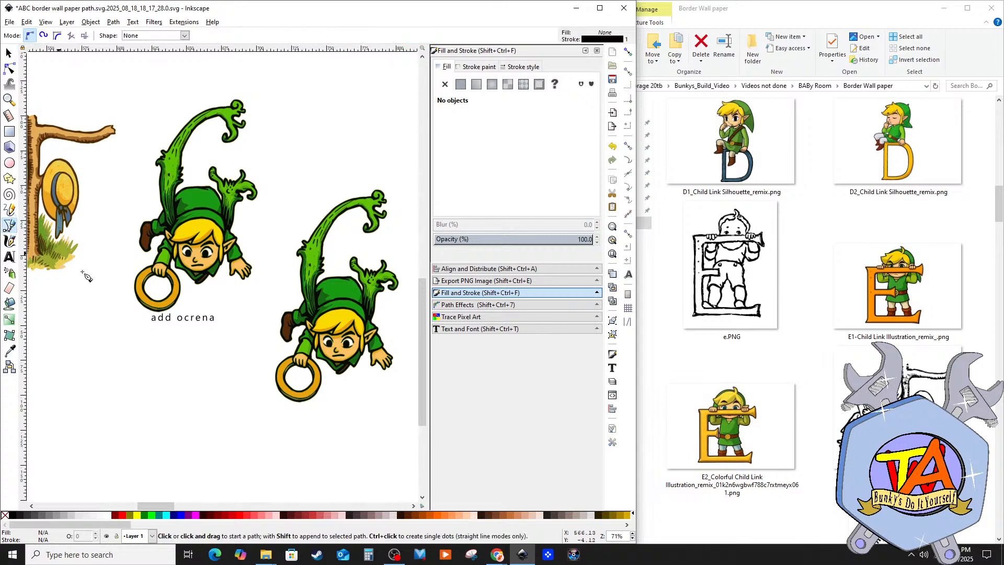
ctrl+scroll(381, 387, down, 1)
ctrl+scroll(384, 382, up, 2)
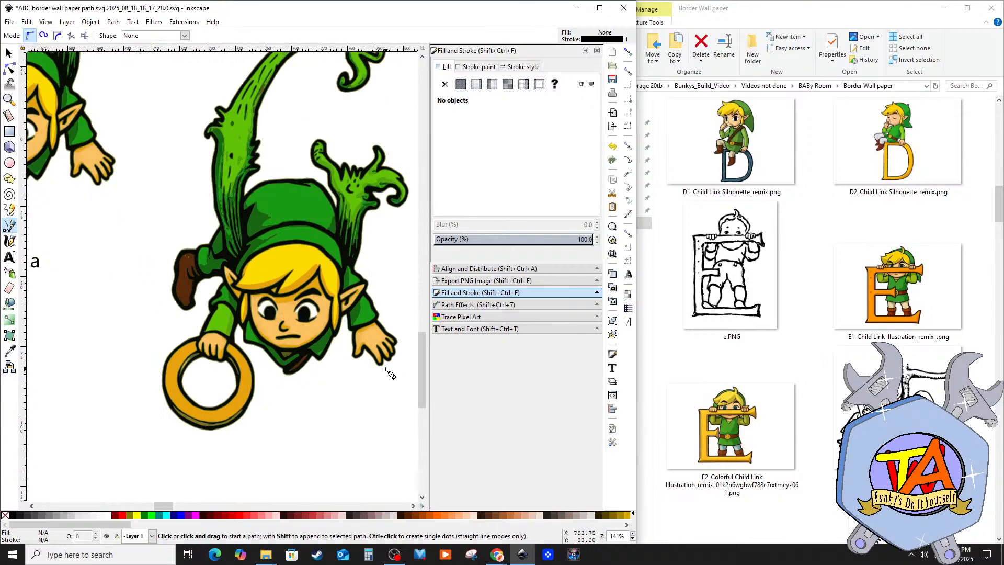
click(361, 325)
click(343, 332)
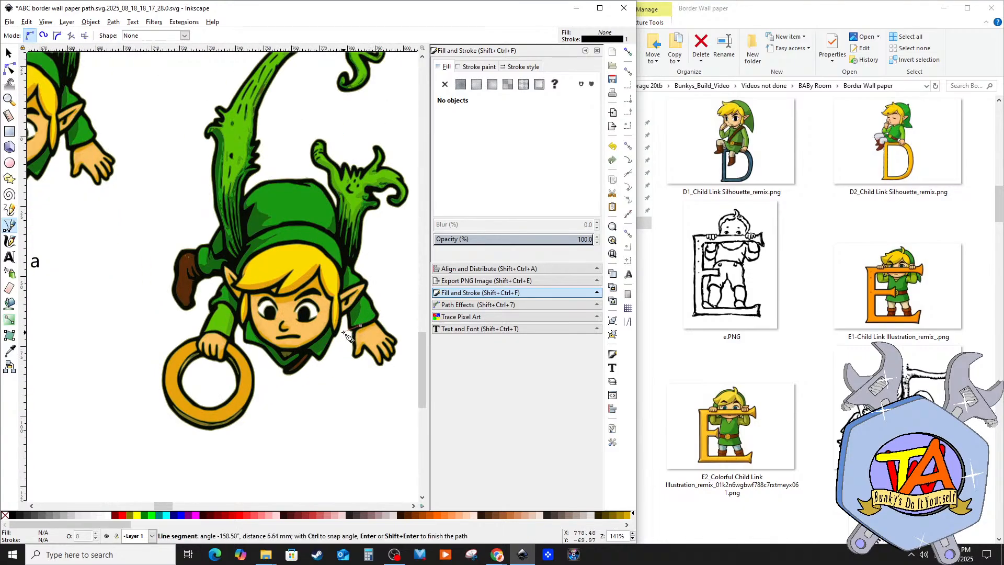
click(345, 370)
click(390, 391)
click(406, 358)
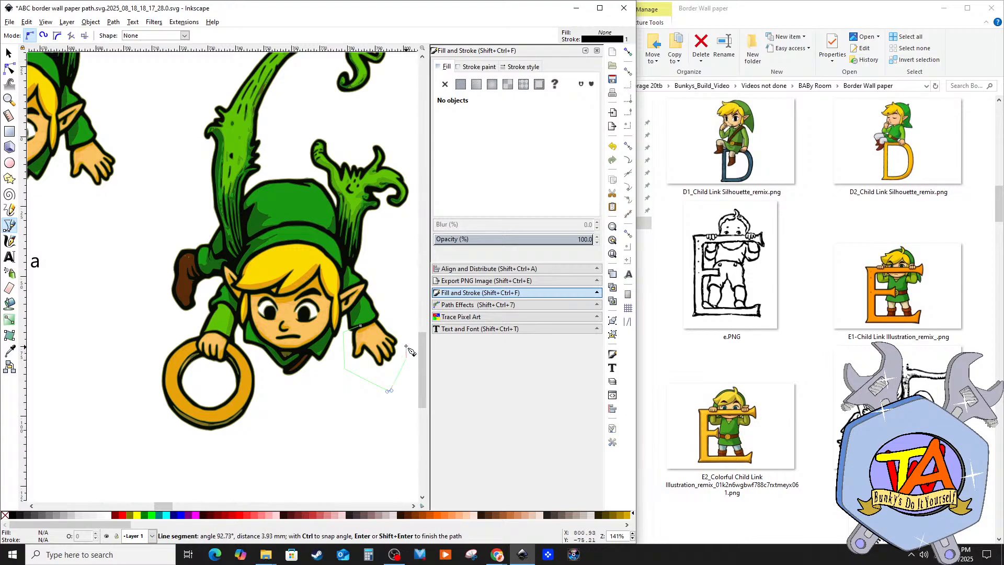
click(400, 318)
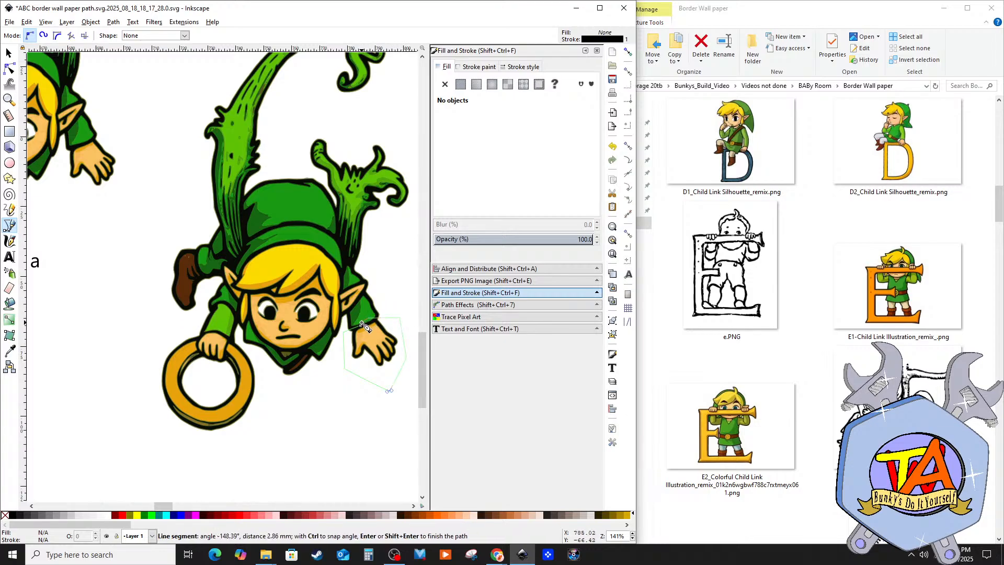
click(361, 326)
Step: Clip the copied letter G illustration to the outline drawn around its open hand
click(8, 52)
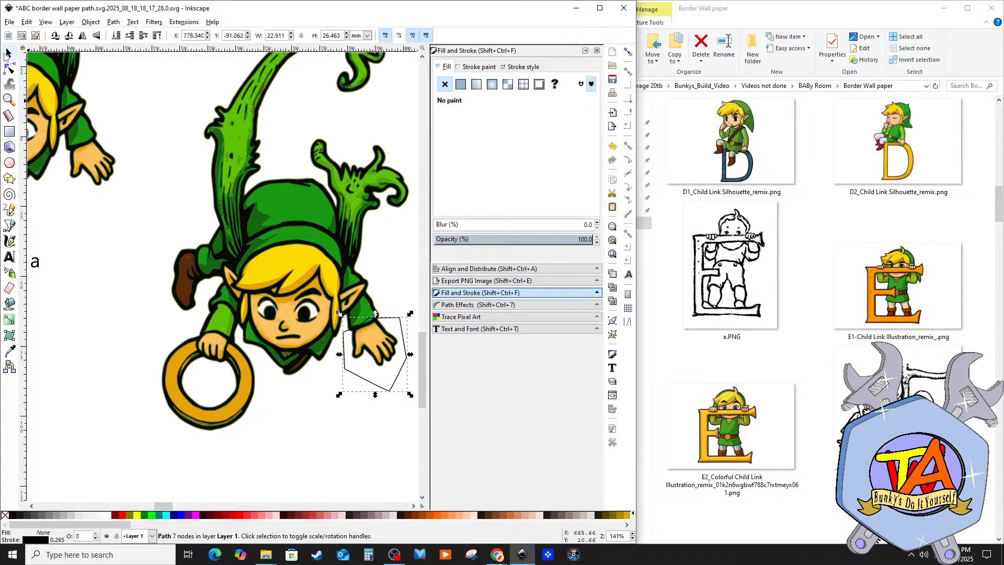
shift+click(314, 253)
right_click(315, 255)
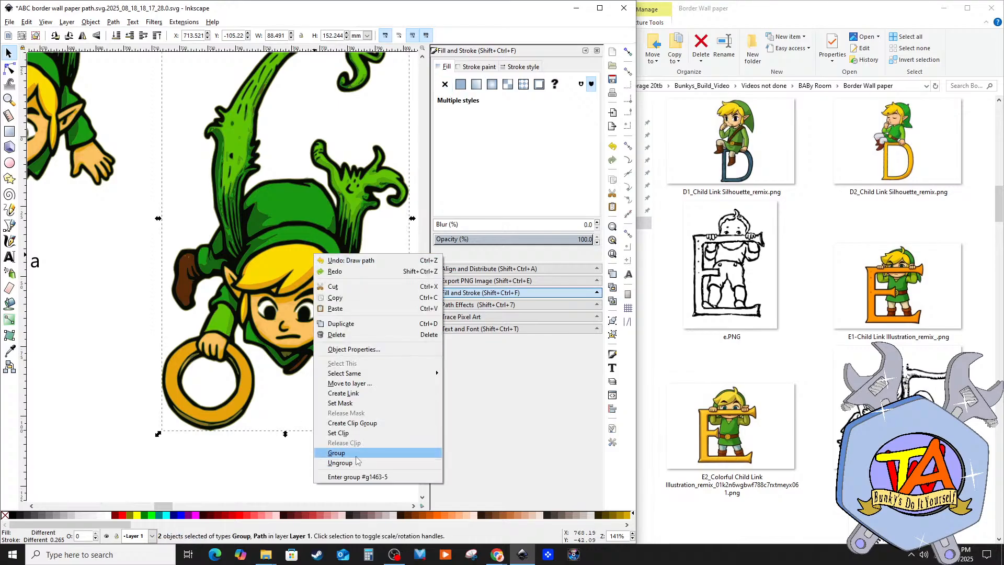
click(356, 433)
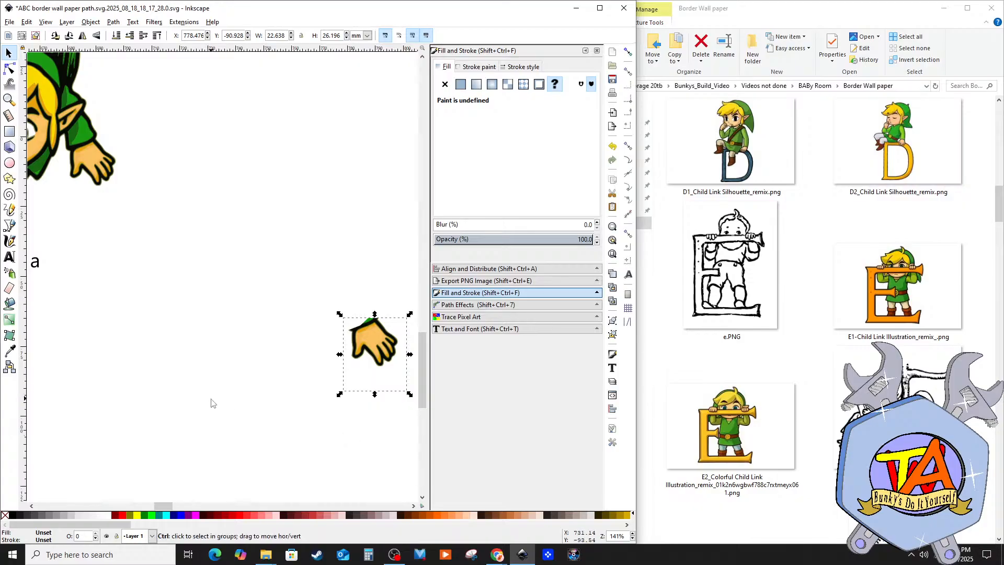
Step: Flip the clipped hand horizontally and move it closer to the original letter G illustration, below and to its right
scroll(255, 419, down, 3)
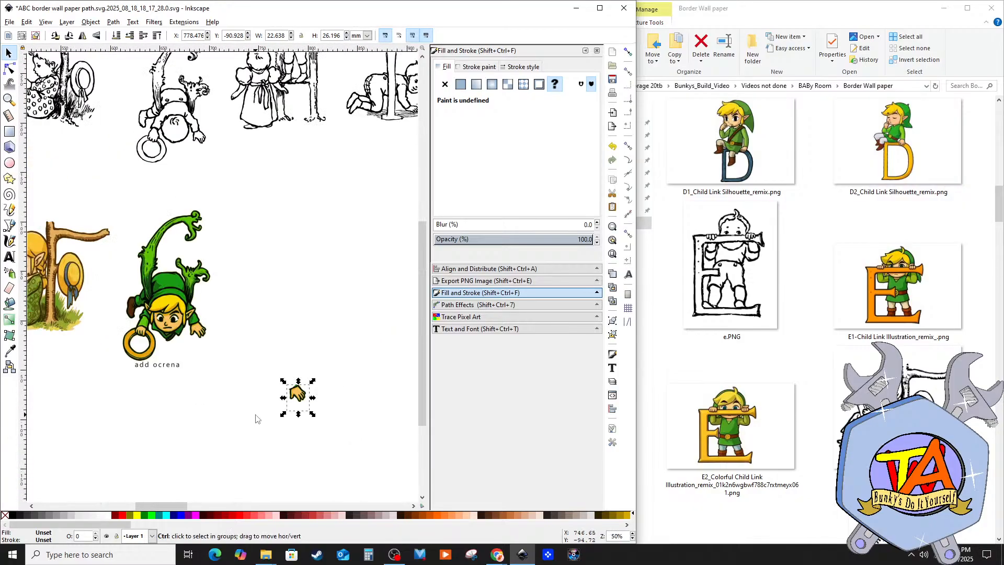
scroll(255, 419, up, 1)
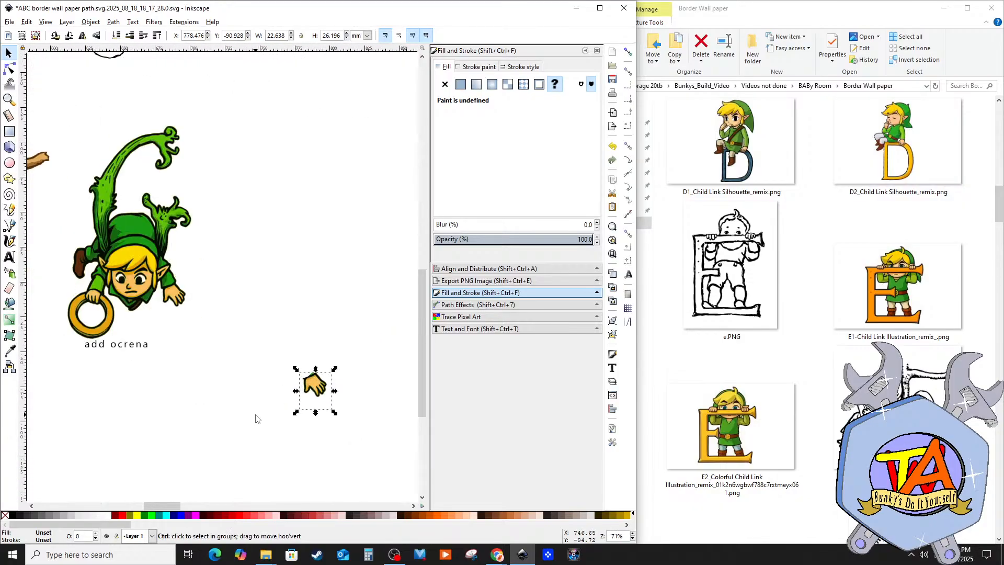
click(82, 35)
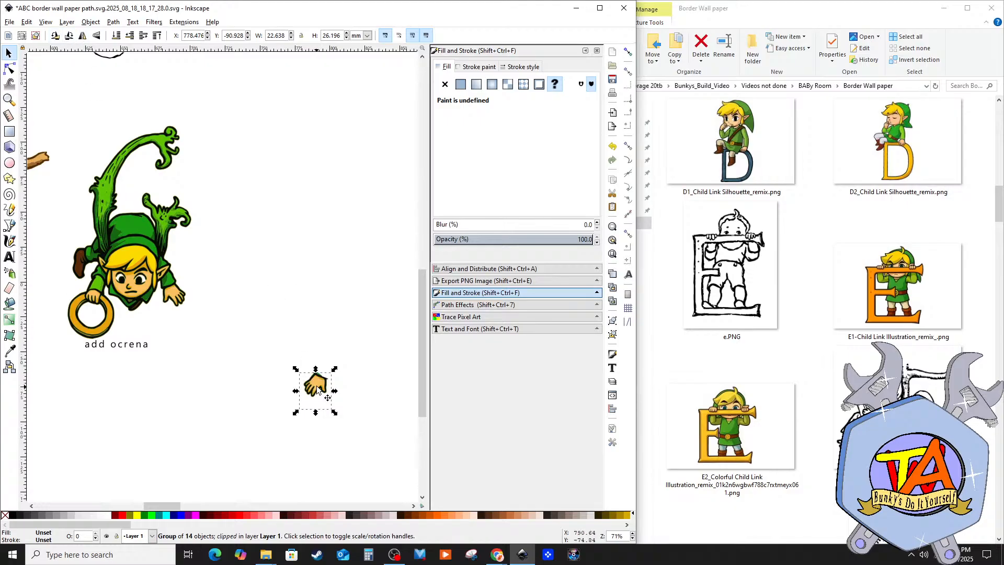
drag(318, 390, 200, 406)
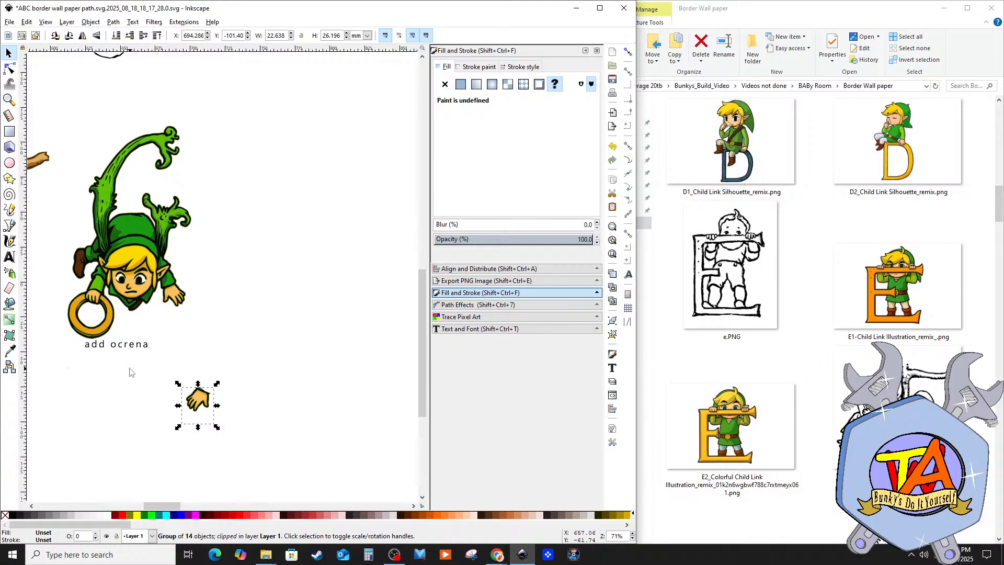
Step: Delete the "add ocrena" note beneath the coloured letter G illustration
key(Escape)
click(114, 347)
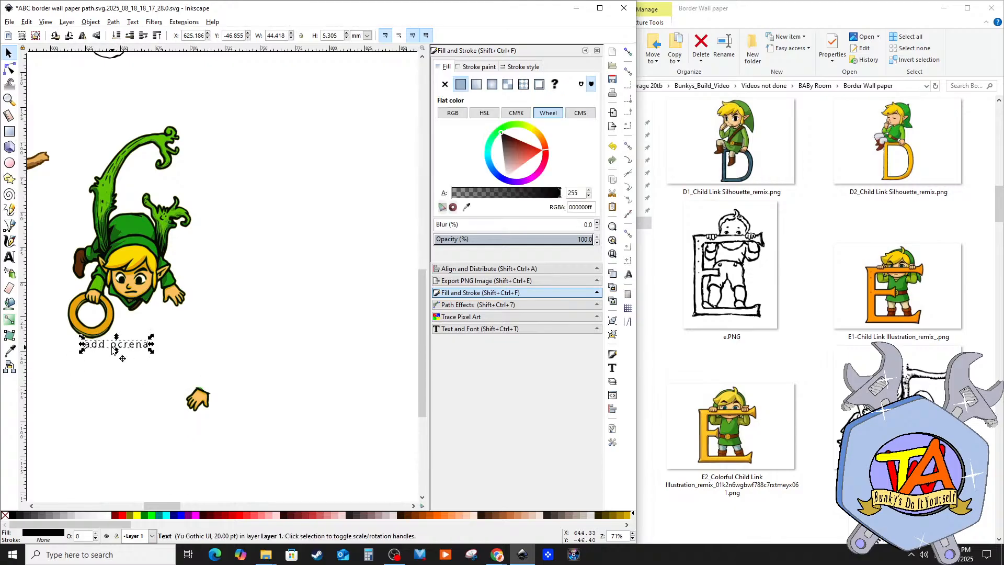
key(Delete)
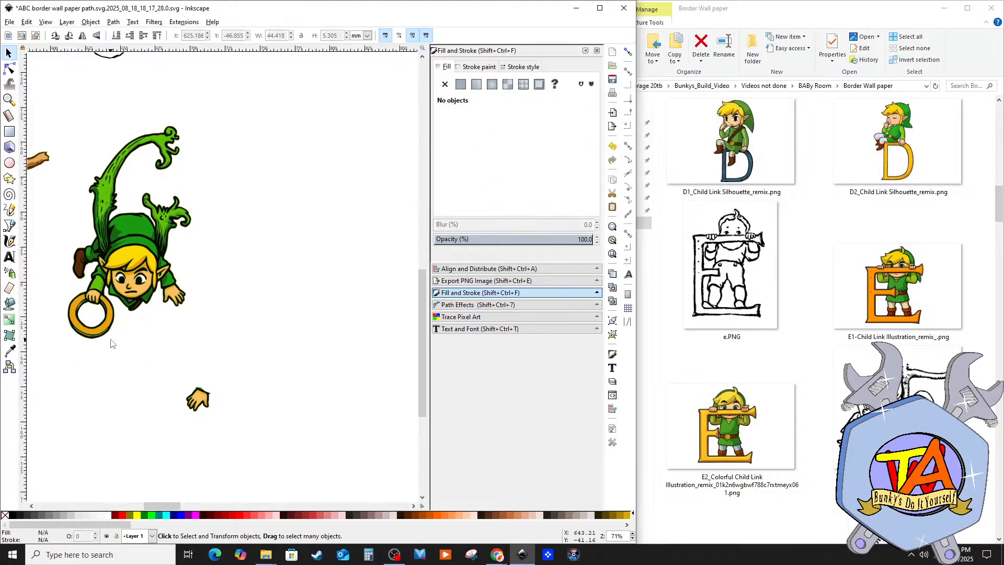
Step: Move the clipped hand up and left so it sits just below the illustration's open hand
scroll(104, 385, up, 2)
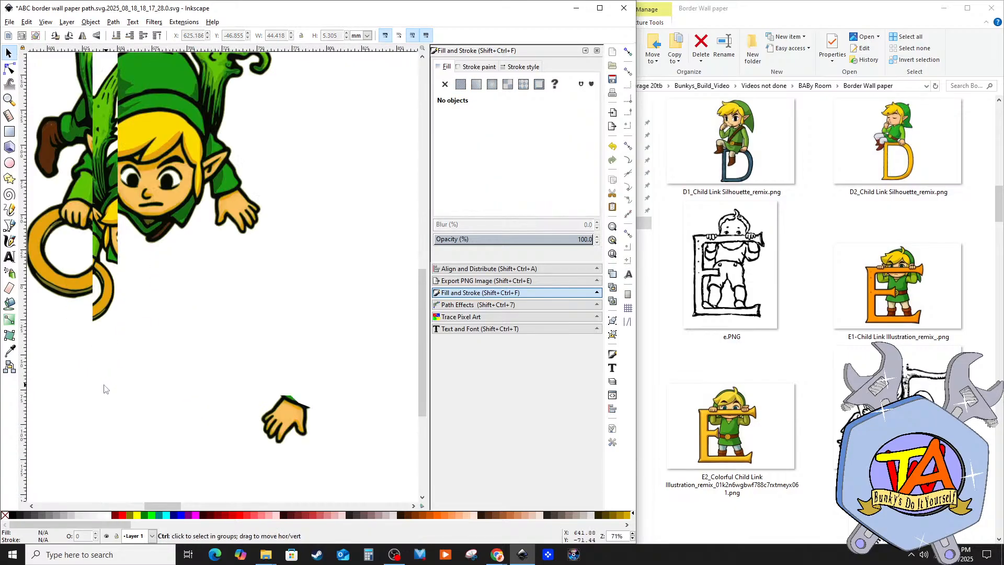
scroll(98, 386, down, 2)
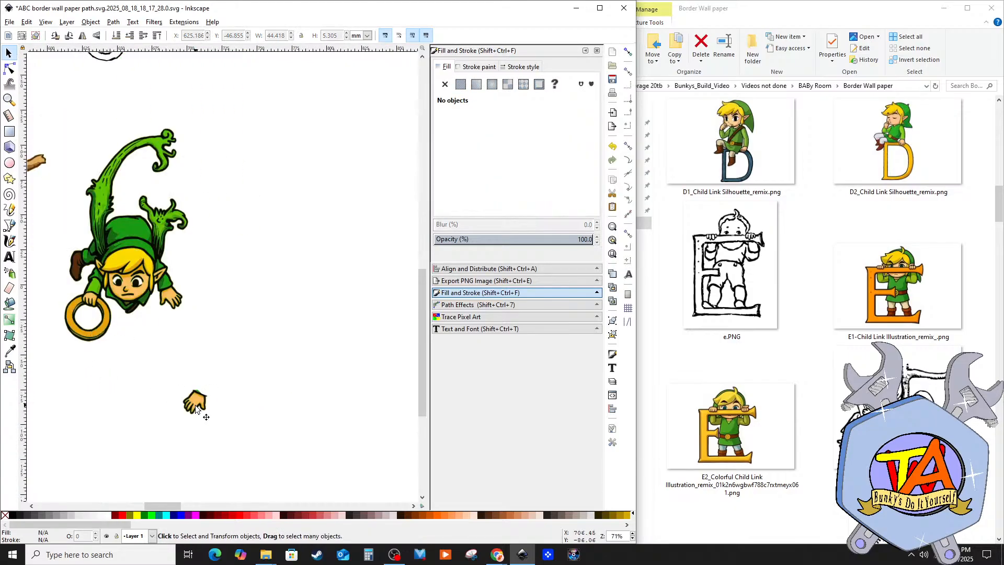
drag(191, 403, 171, 374)
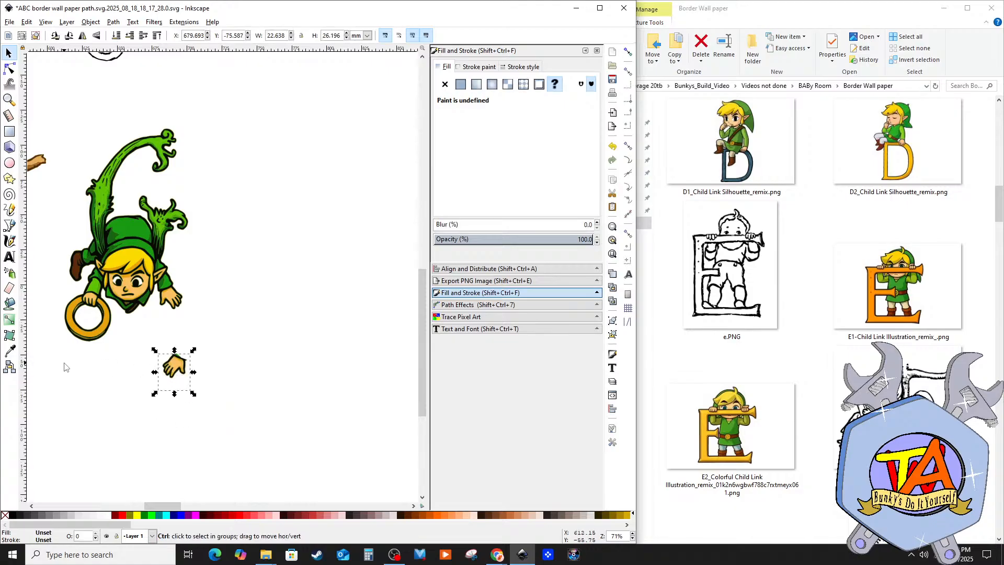
scroll(68, 365, up, 1)
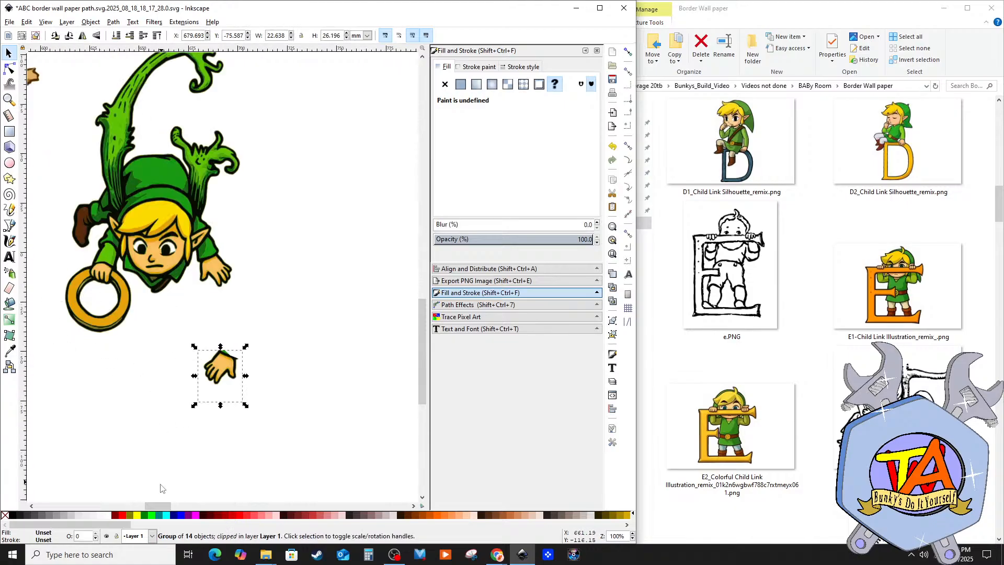
scroll(421, 382, up, 2)
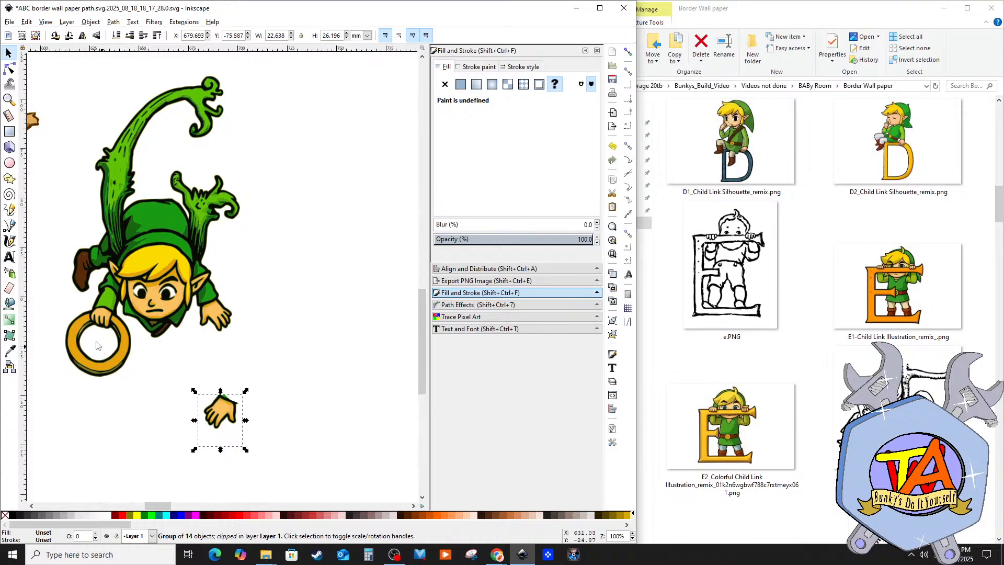
click(9, 225)
scroll(60, 334, up, 1)
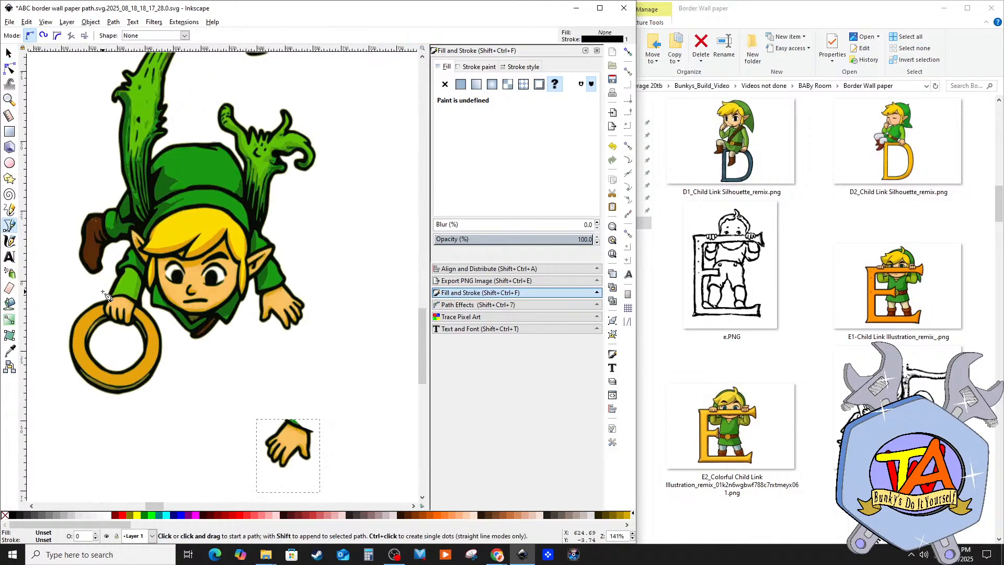
scroll(68, 230, down, 2)
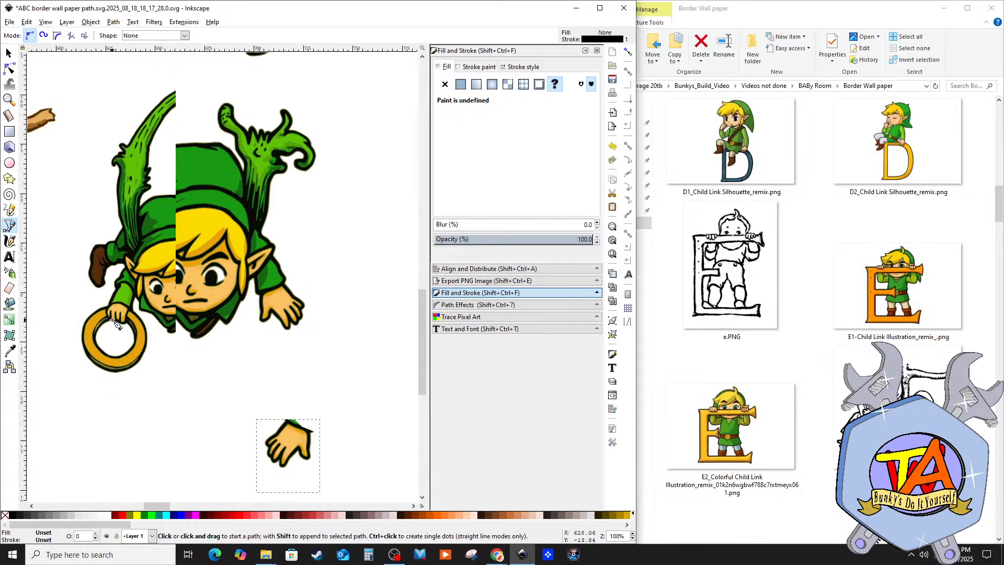
click(8, 53)
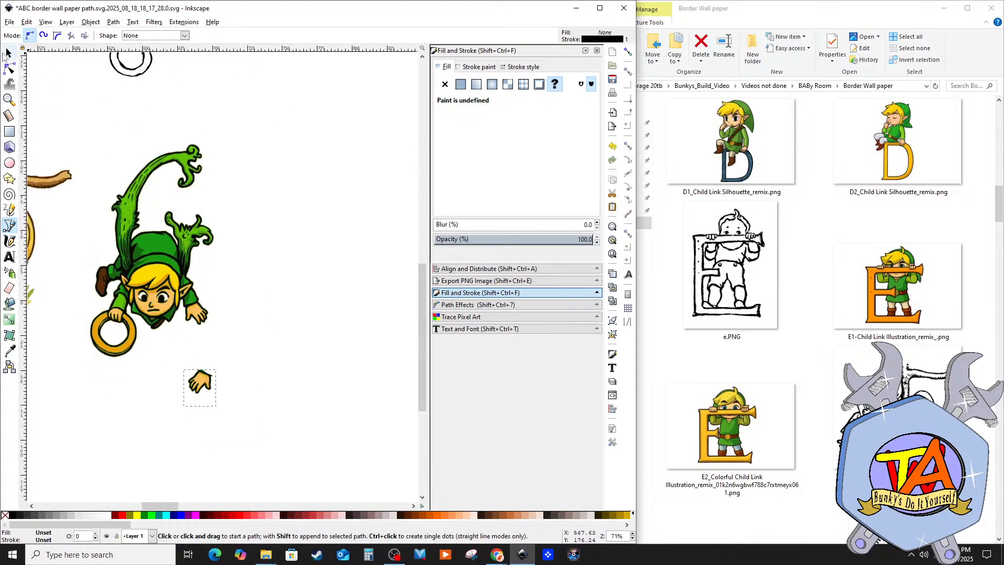
Step: Try to trace the coloured letter G illustration group as a bitmap in colours with 15 scans
click(144, 261)
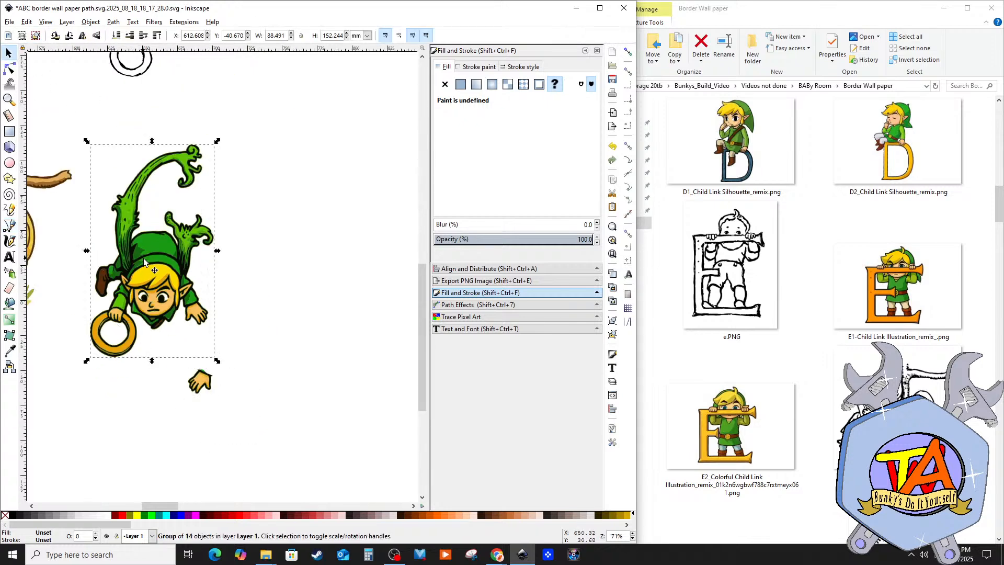
click(113, 22)
click(128, 57)
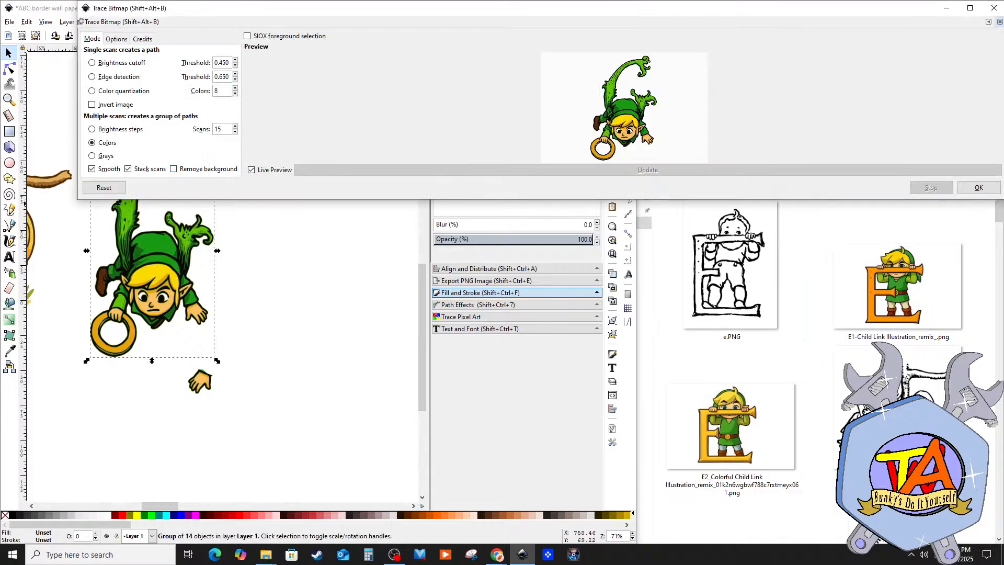
click(978, 187)
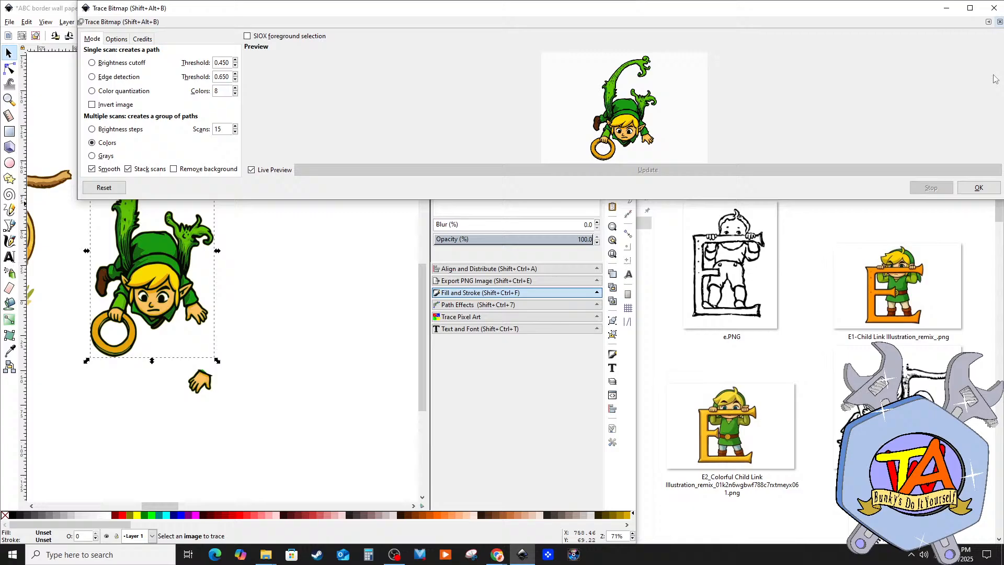
click(997, 15)
Step: Shift the coloured letter G illustration about 1 mm to the right and reselect it
mouse_move(236, 287)
mouse_down()
mouse_move(290, 298)
mouse_move(166, 295)
mouse_up()
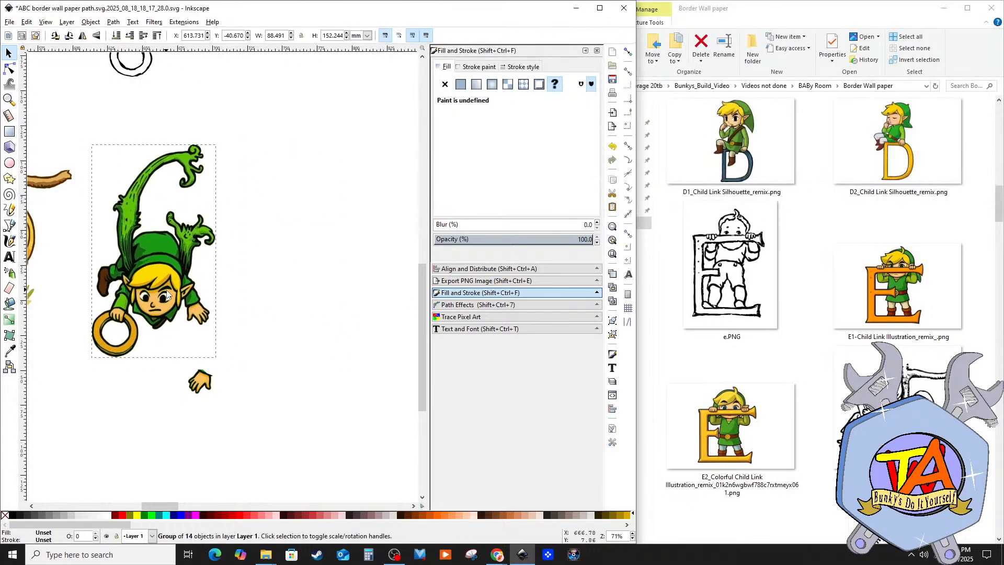
click(248, 272)
click(191, 286)
Step: Retry the 15-scan colour bitmap trace on the shifted letter G illustration group
click(90, 22)
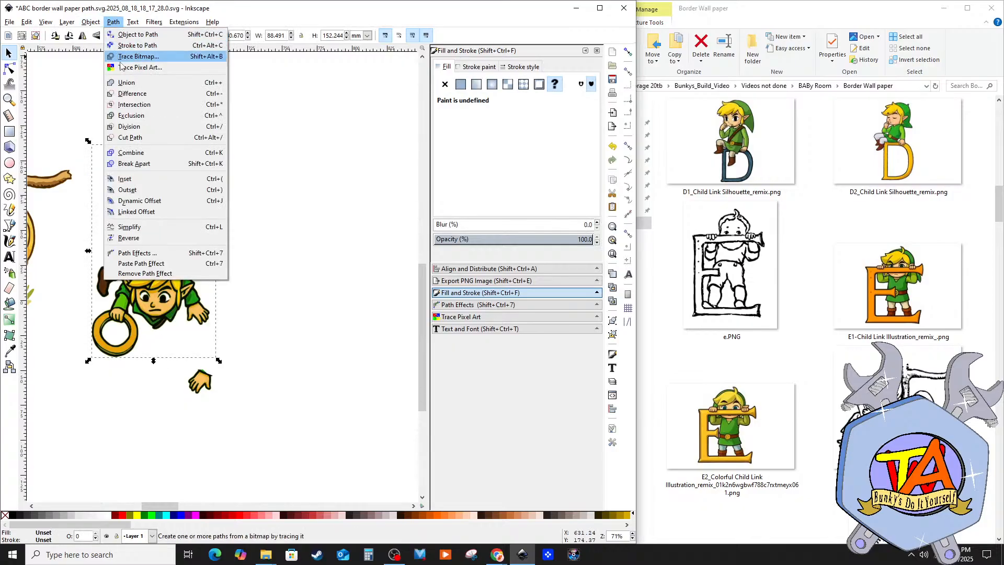
click(125, 57)
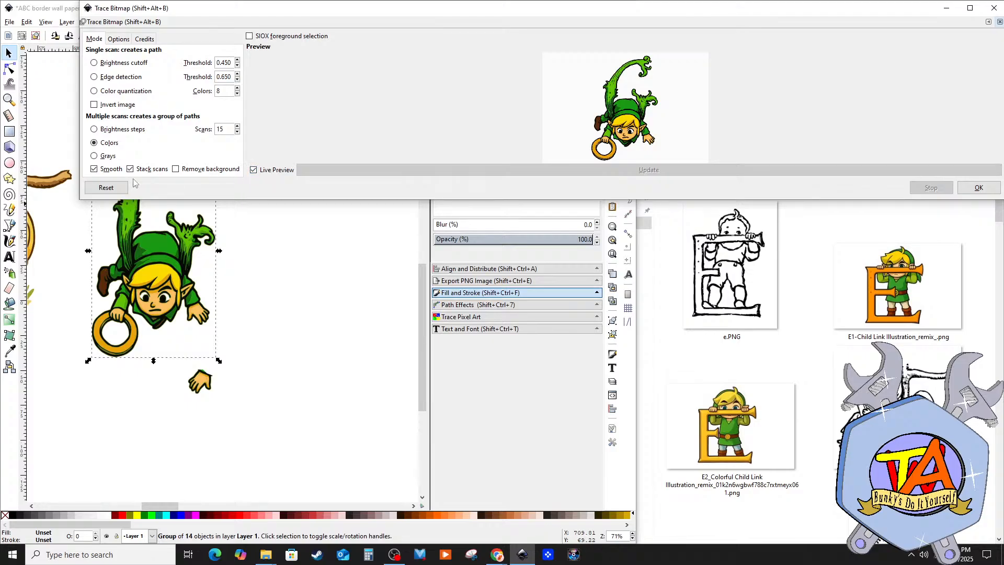
click(237, 127)
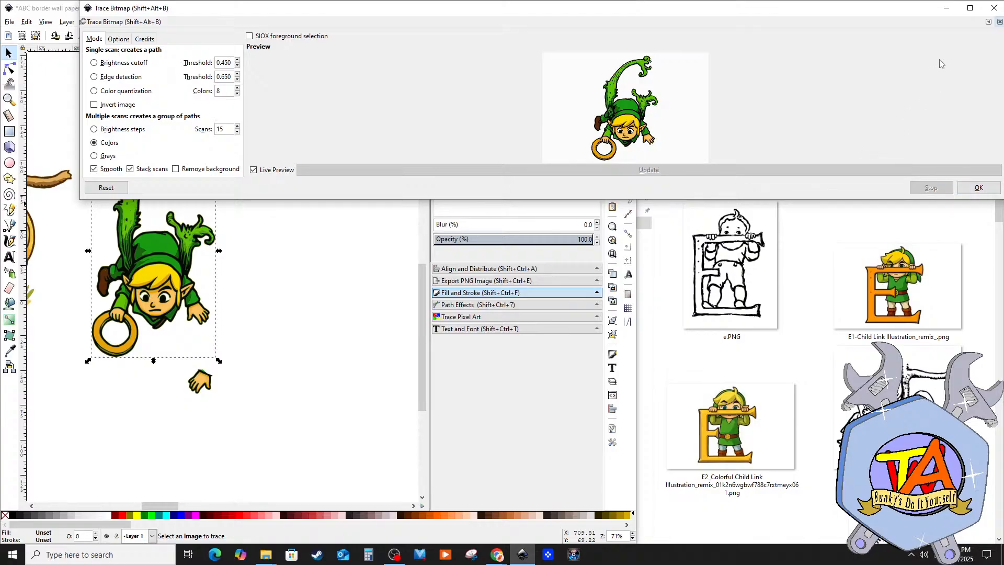
click(999, 22)
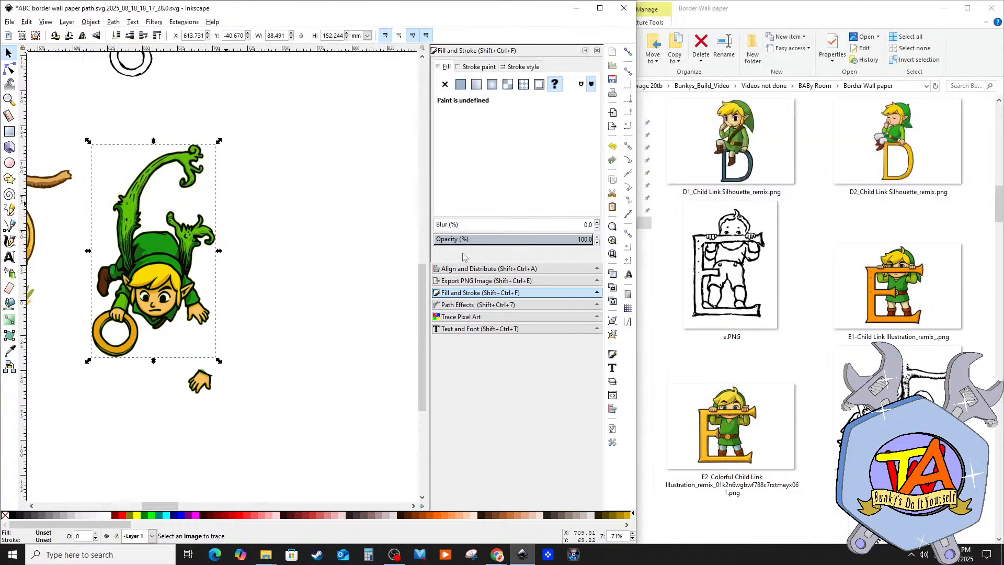
right_click(177, 286)
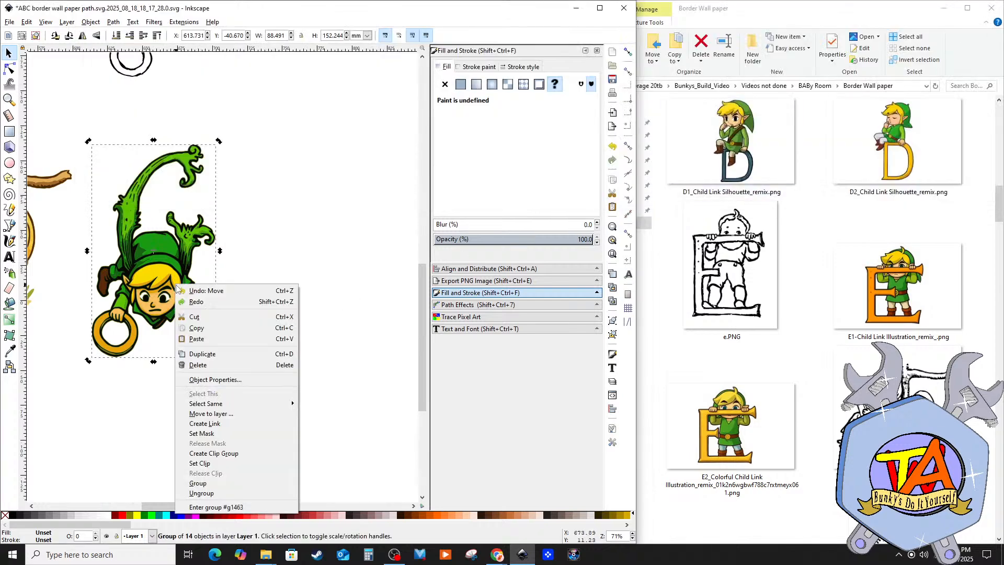
click(307, 230)
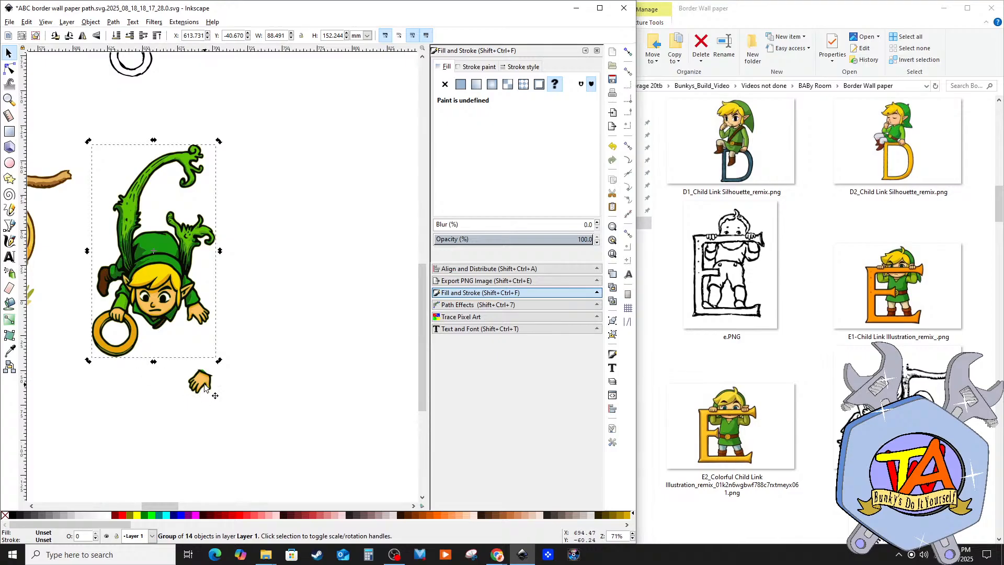
Step: Move the clipped hand about 7 mm to the left beneath the letter G illustration
drag(199, 388, 189, 388)
scroll(77, 367, up, 2)
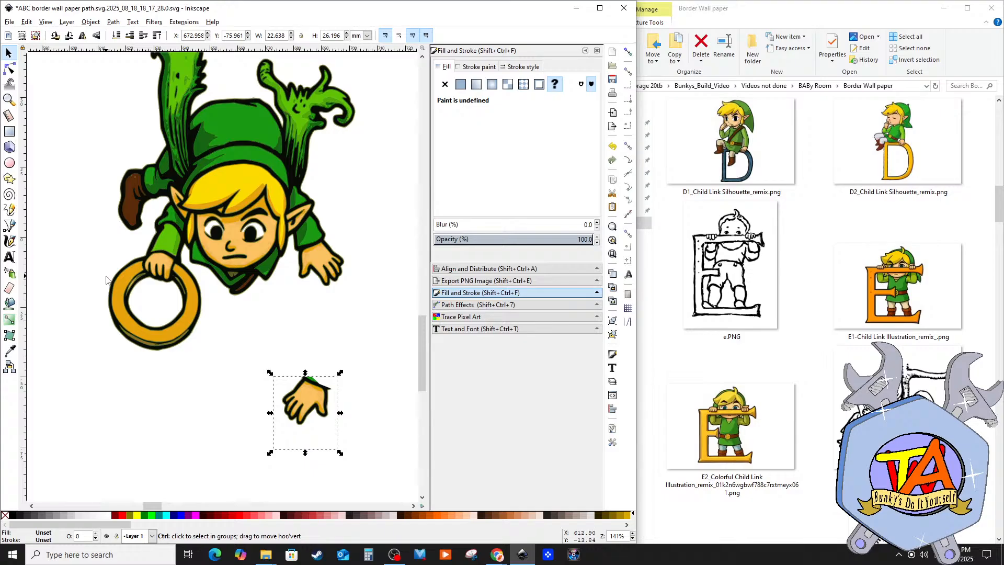
scroll(106, 280, up, 1)
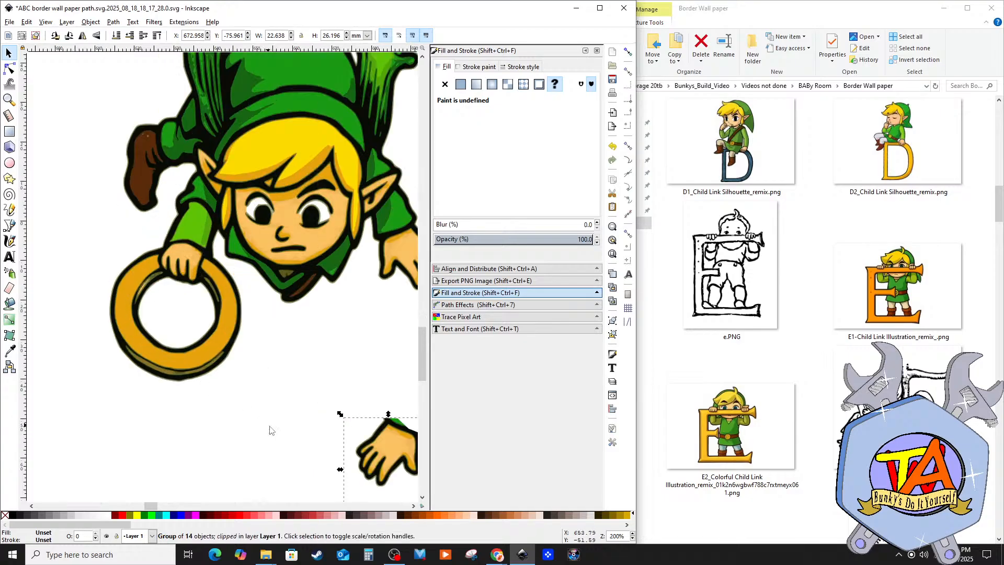
Step: Place the clipped hand over the original hand at the ring and rotate it slightly counterclockwise to line up with the sleeve
drag(394, 452, 169, 266)
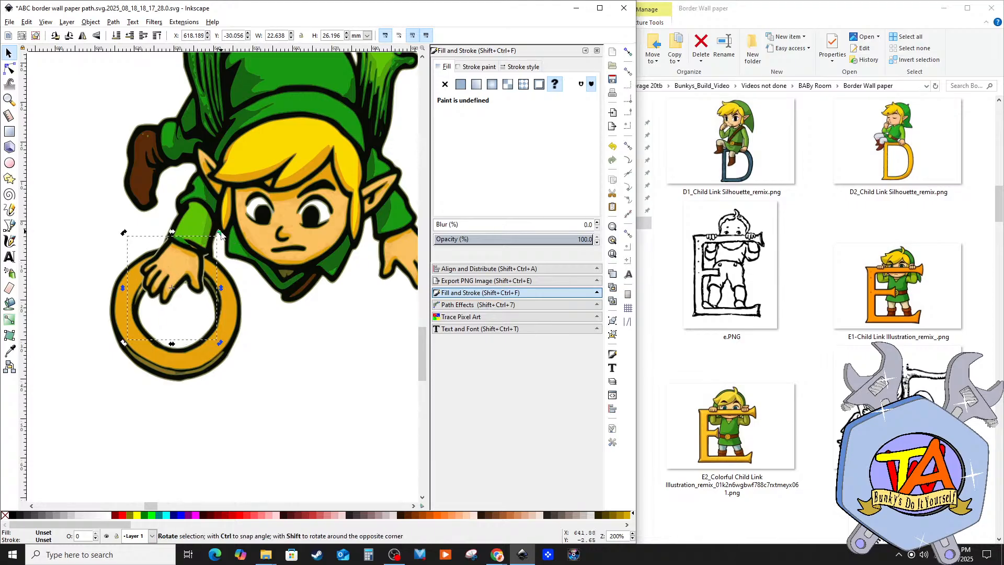
drag(221, 233, 215, 224)
drag(170, 264, 178, 269)
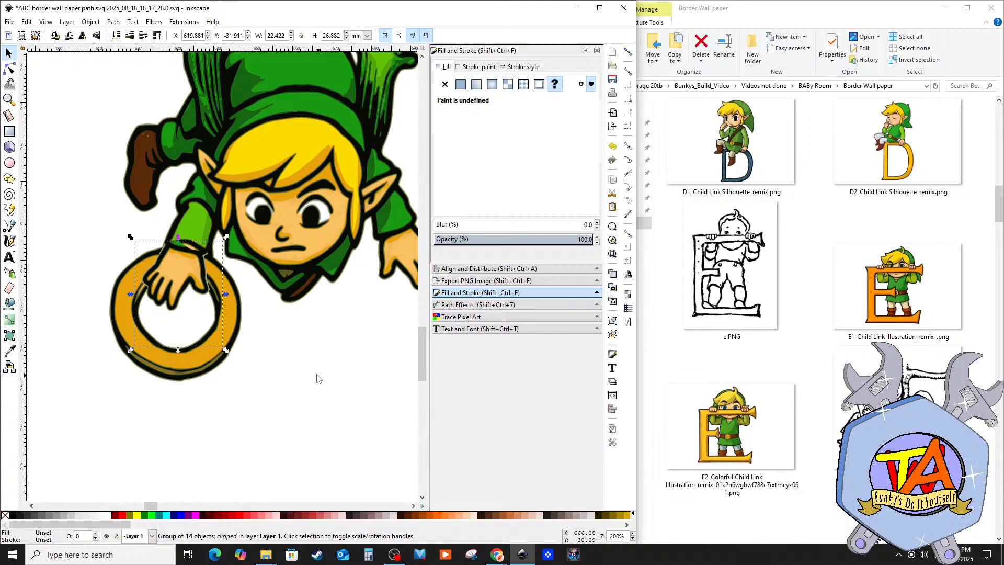
click(272, 418)
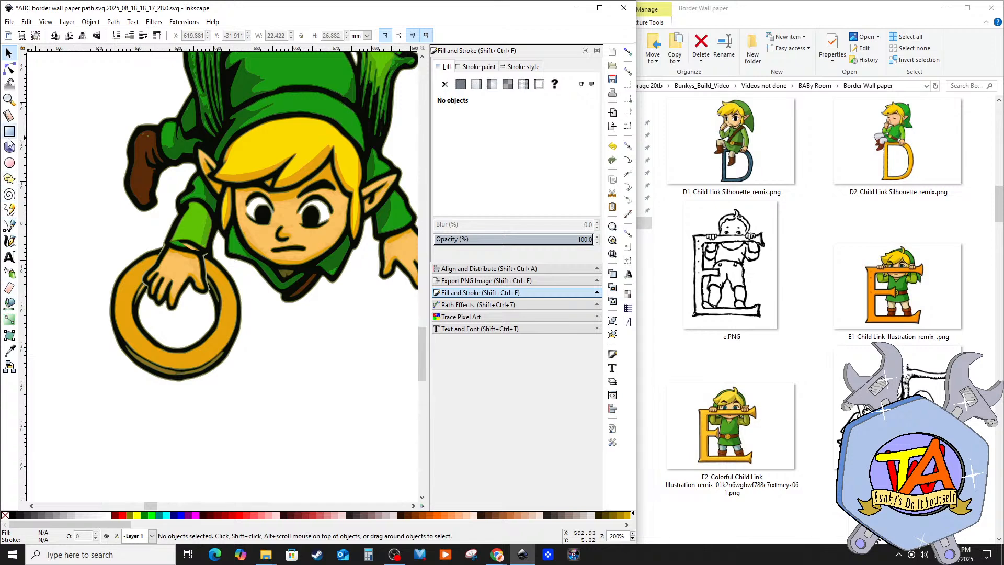
Step: Draw a closed straight-sided patch over the lower end of the green sleeve, just above the new hand's wrist
click(10, 227)
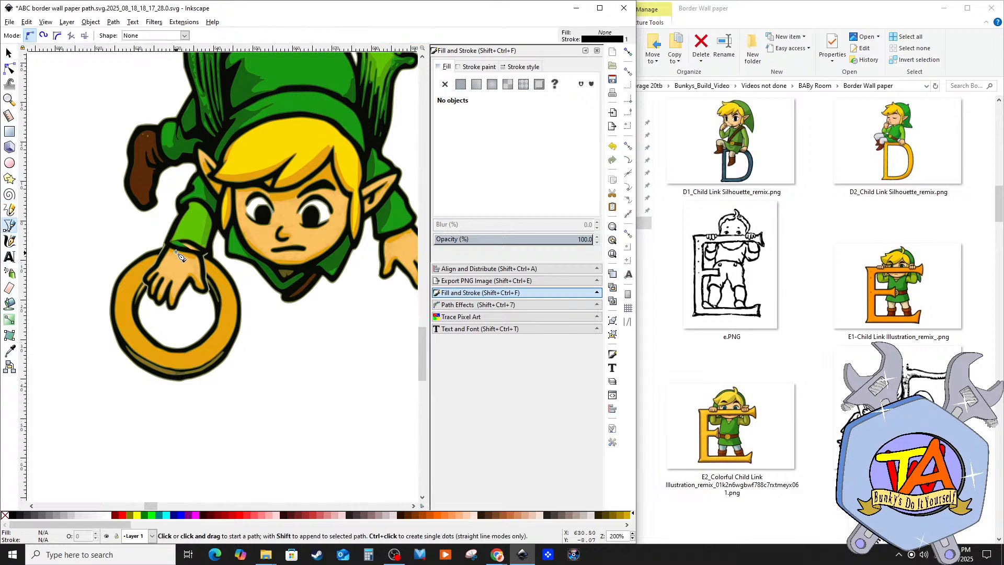
click(175, 229)
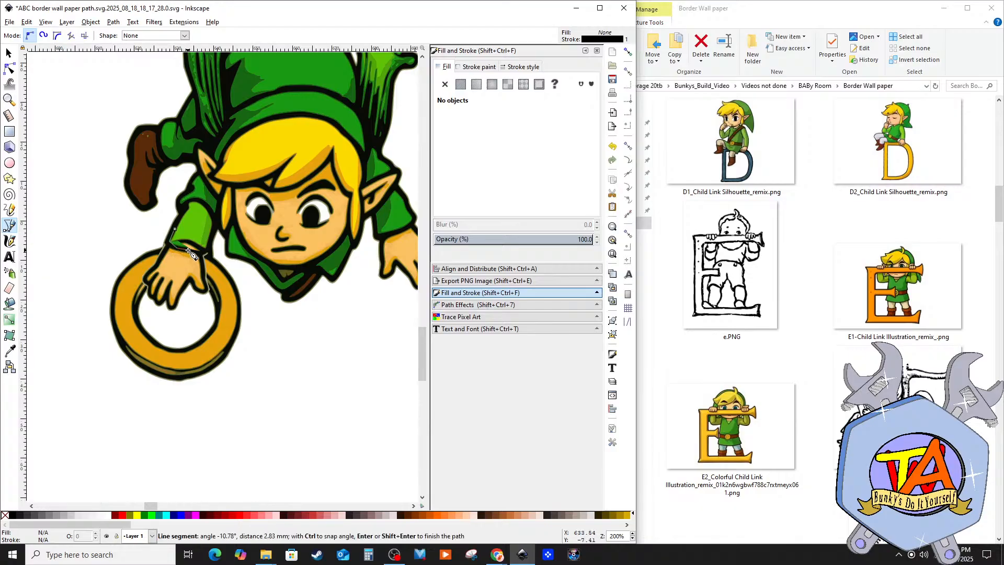
click(189, 250)
click(203, 253)
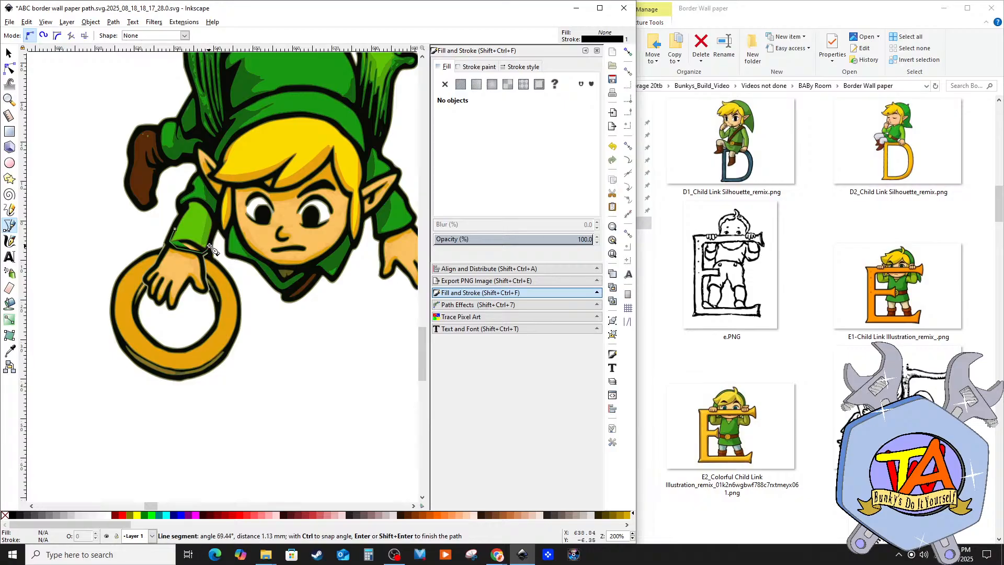
click(210, 242)
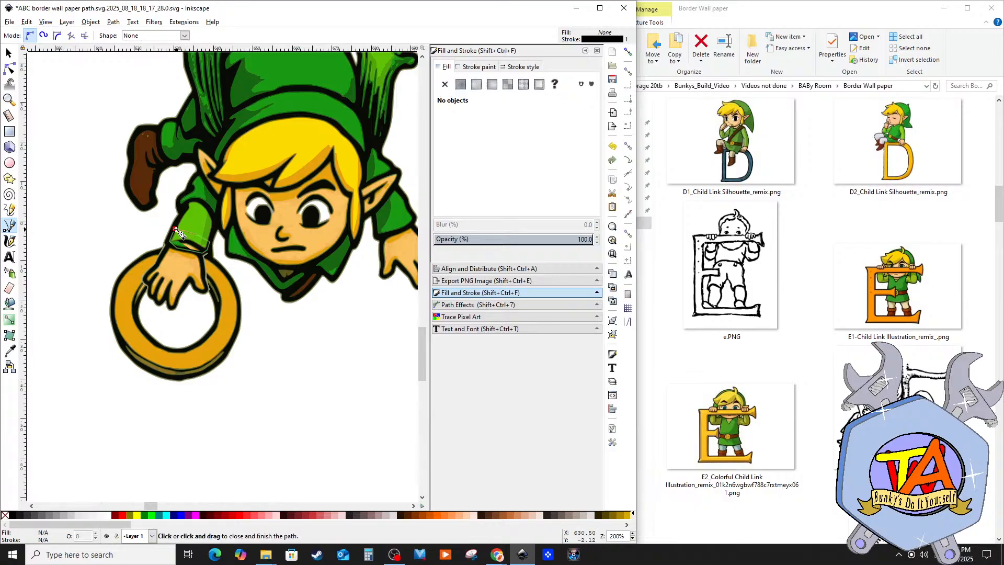
click(175, 228)
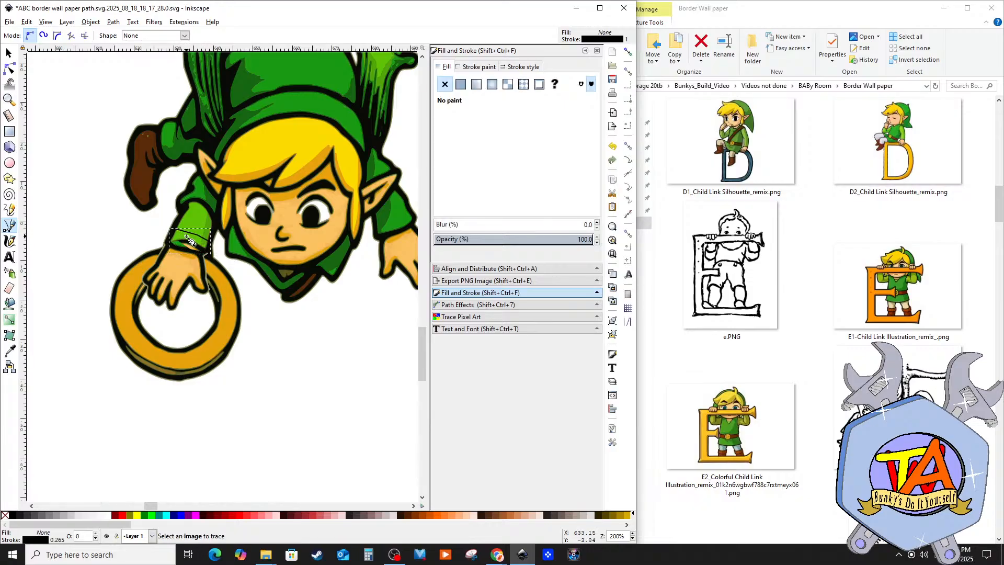
Step: Give the sleeve patch a flat fill sampled from the sleeve's light green and remove its stroke
click(466, 82)
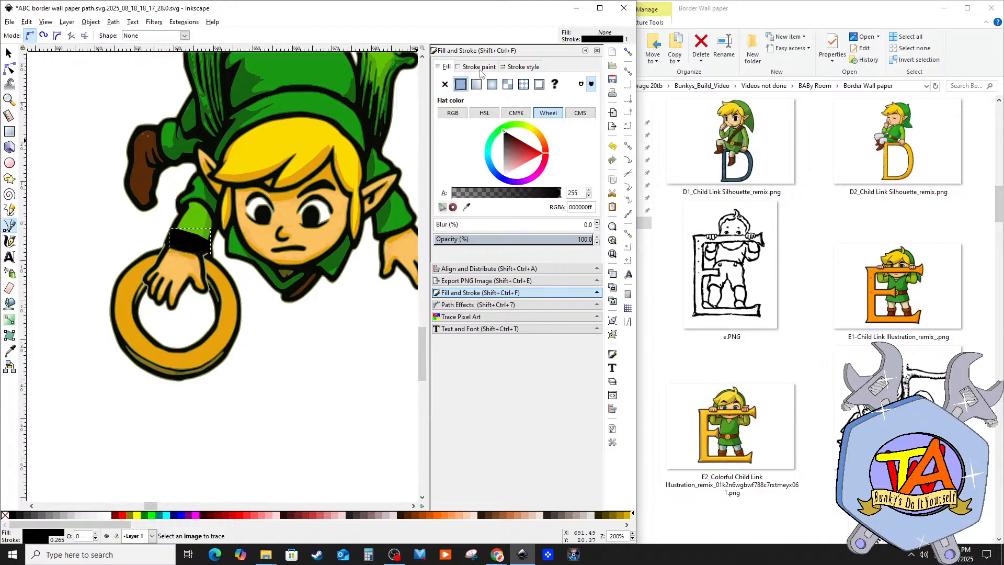
click(480, 67)
click(445, 85)
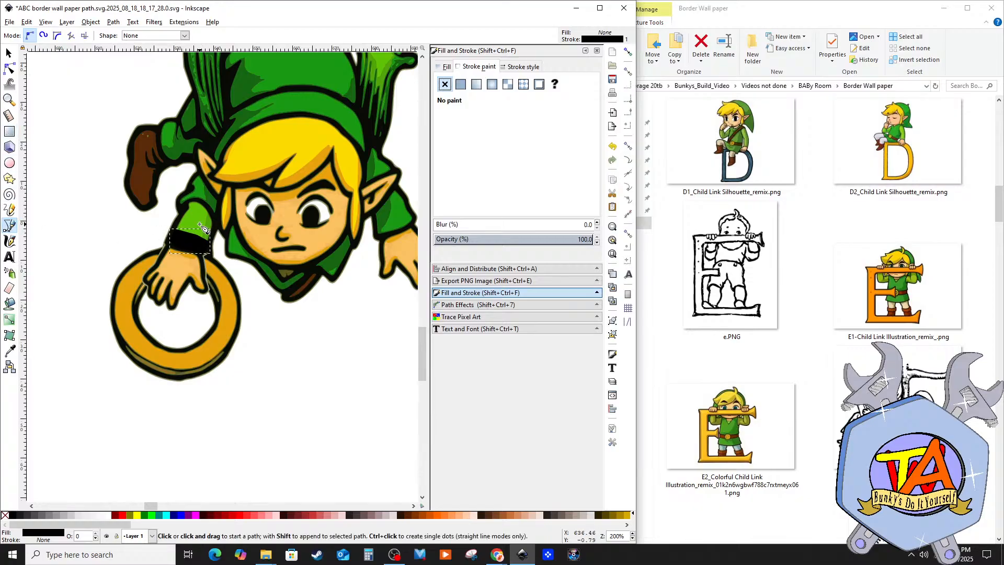
click(11, 352)
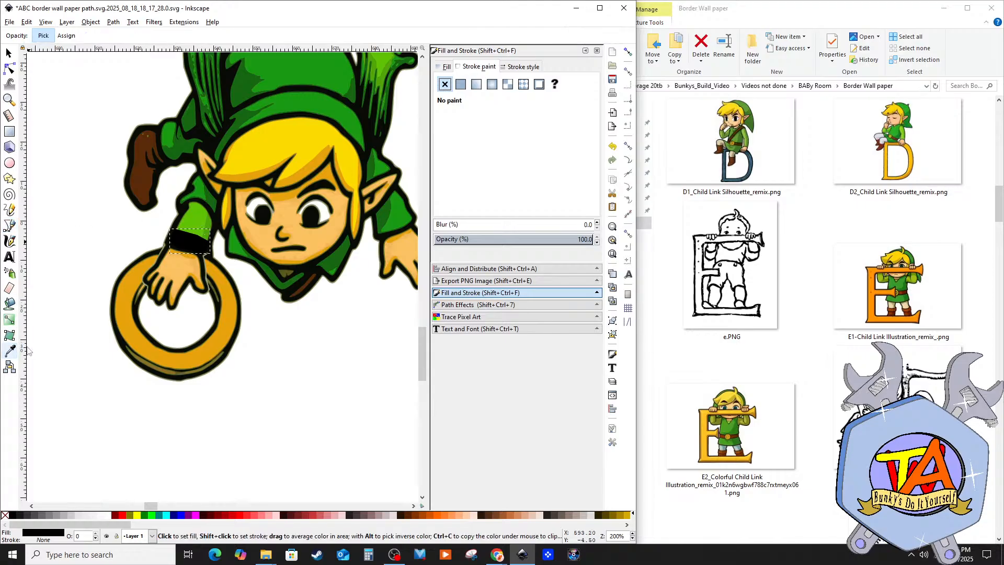
click(206, 221)
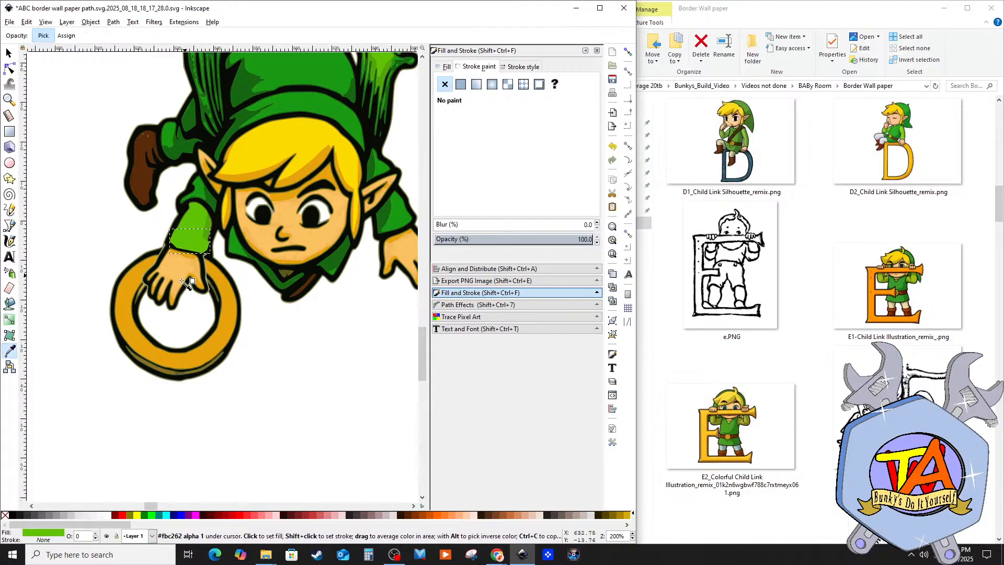
click(293, 359)
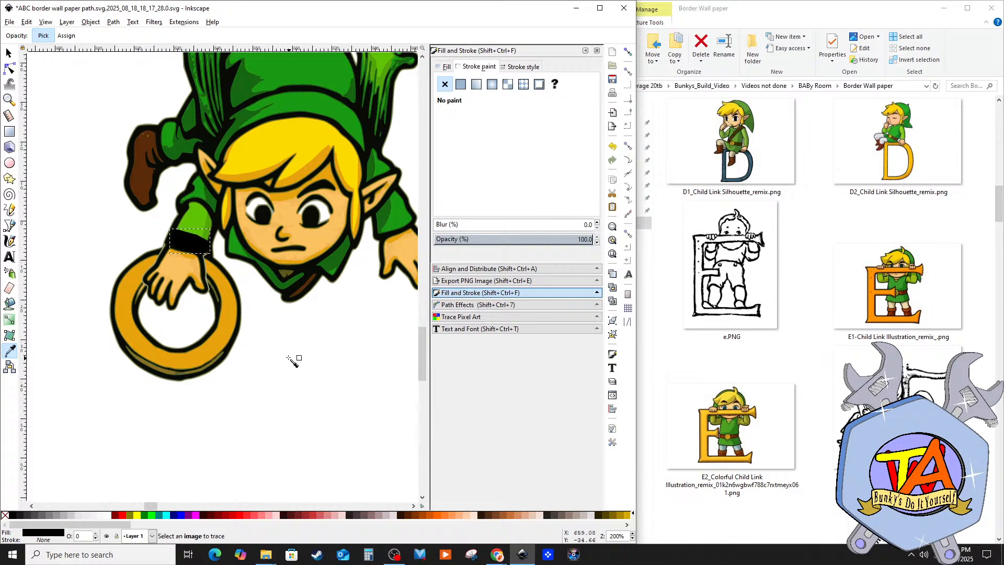
click(196, 220)
key(s)
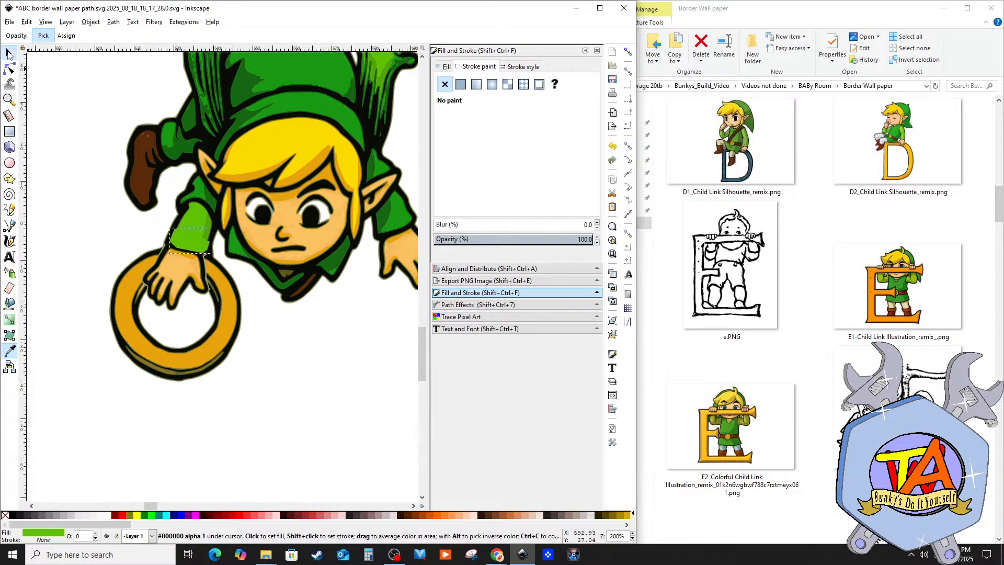
Step: Shrink the green sleeve patch to about 9.1 mm wide and 6.1 mm high so it fits inside the black outline
scroll(159, 245, up, 3)
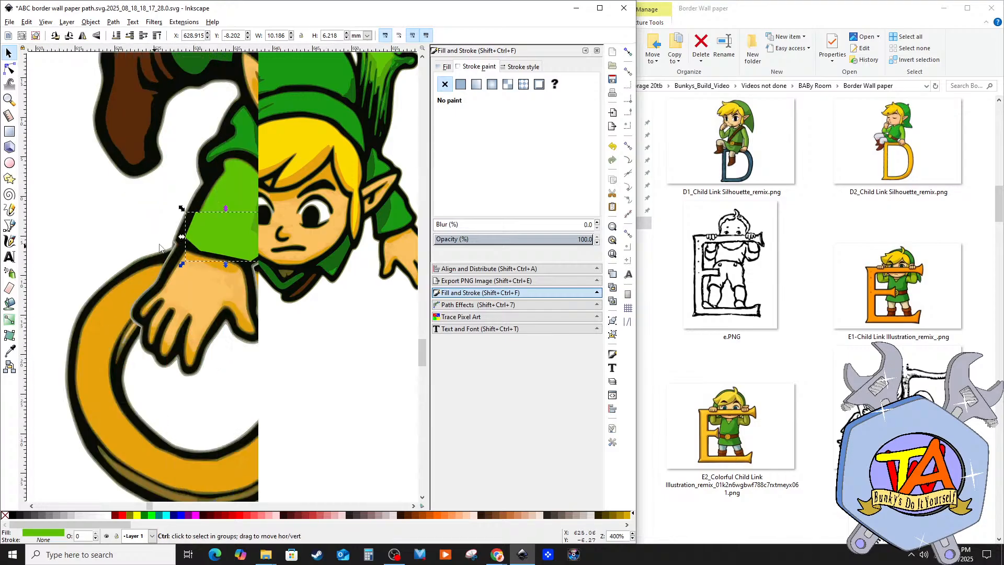
scroll(181, 239, up, 1)
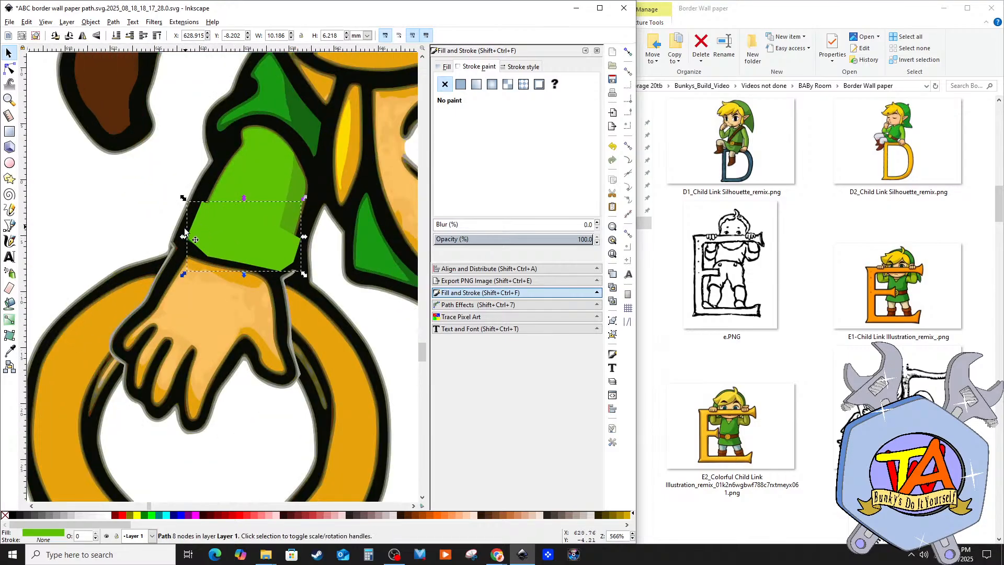
drag(183, 197, 190, 202)
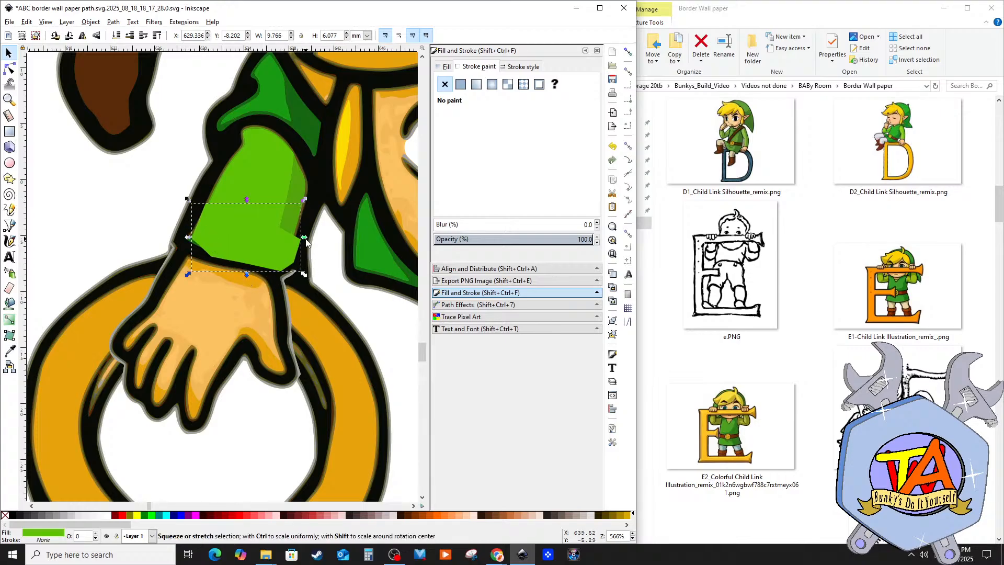
drag(304, 239, 298, 237)
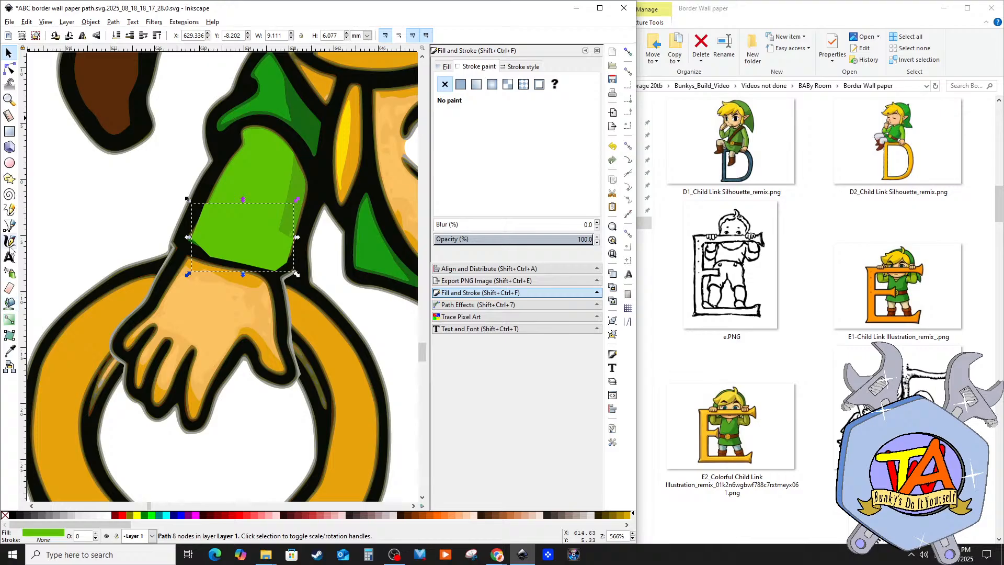
Step: Draw a narrow closed shape along the right edge of the sleeve patch, extending the sleeve's shaded strip down to the wrist
click(12, 225)
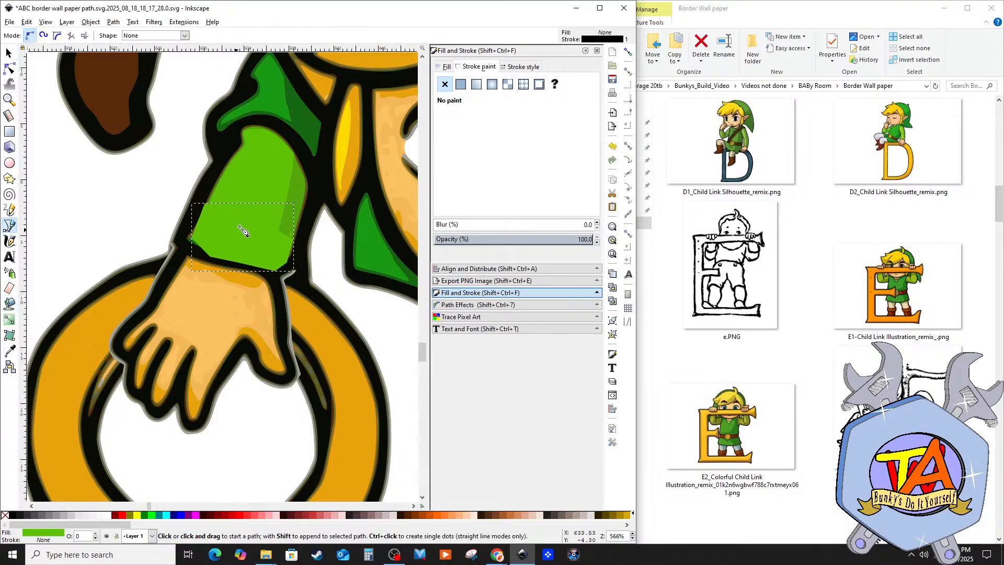
click(283, 214)
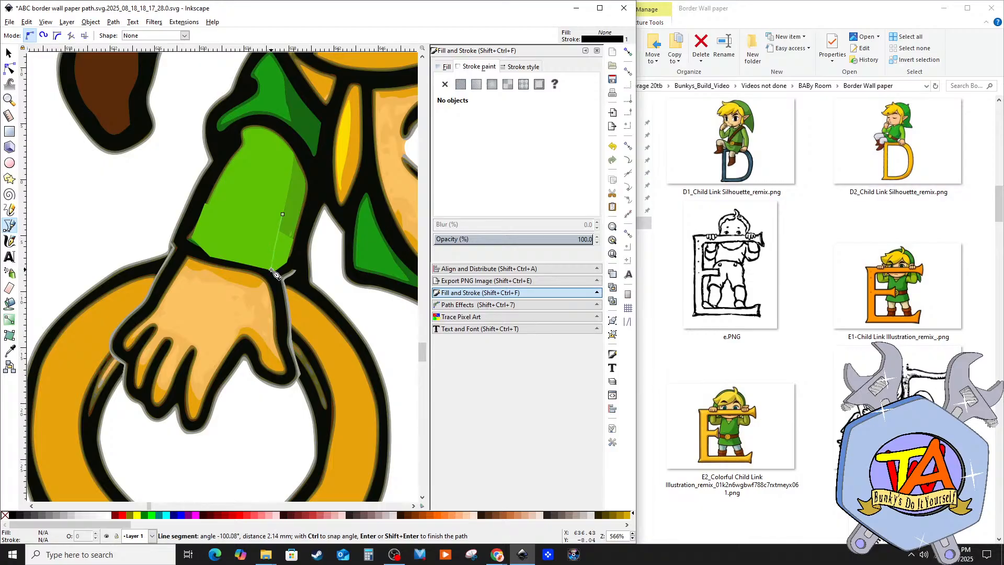
click(271, 270)
click(275, 272)
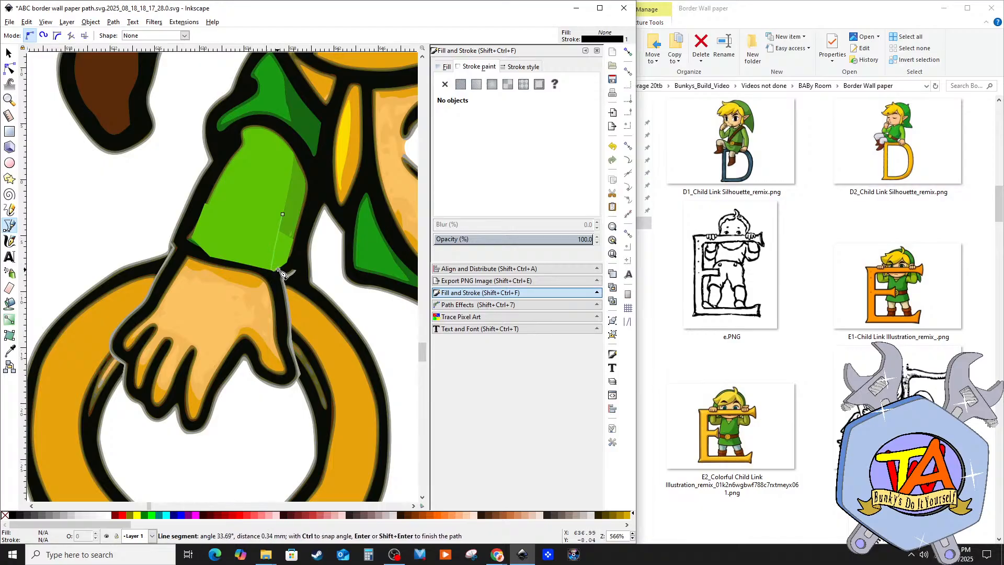
click(290, 257)
click(292, 237)
click(299, 219)
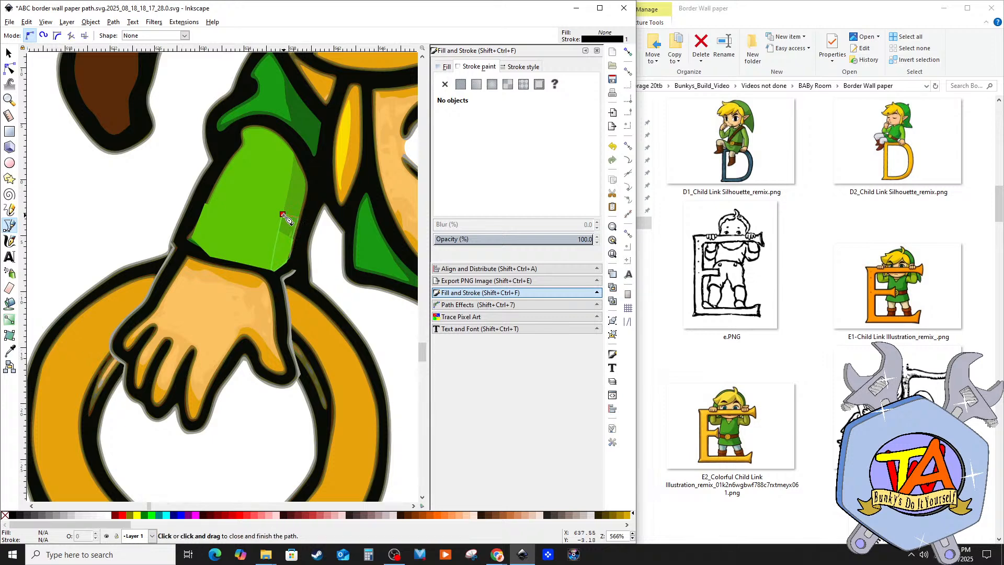
click(283, 215)
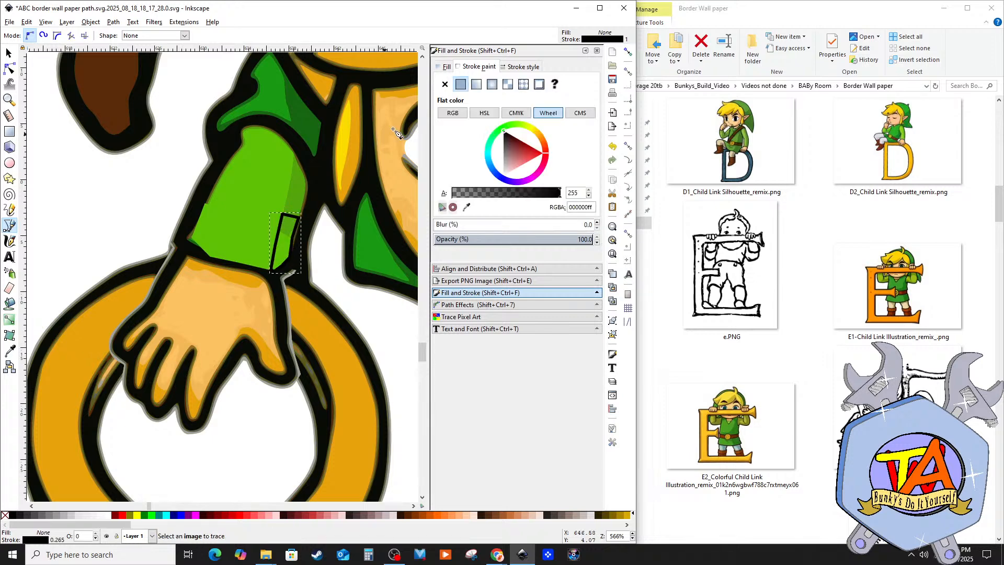
Step: Remove the narrow shape's stroke and fill it with the darker green 53a70a sampled from the sleeve shading
click(445, 84)
click(446, 67)
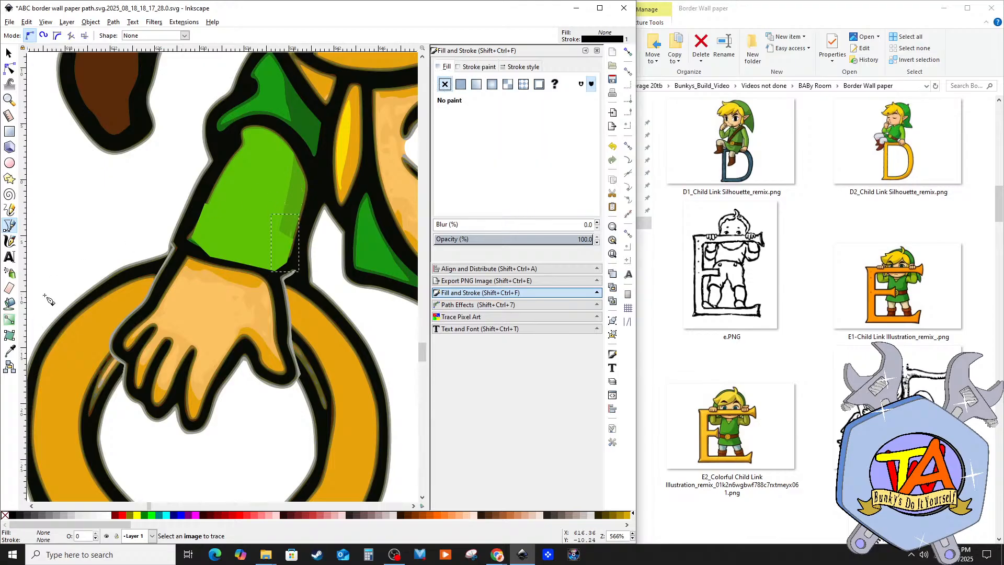
click(9, 351)
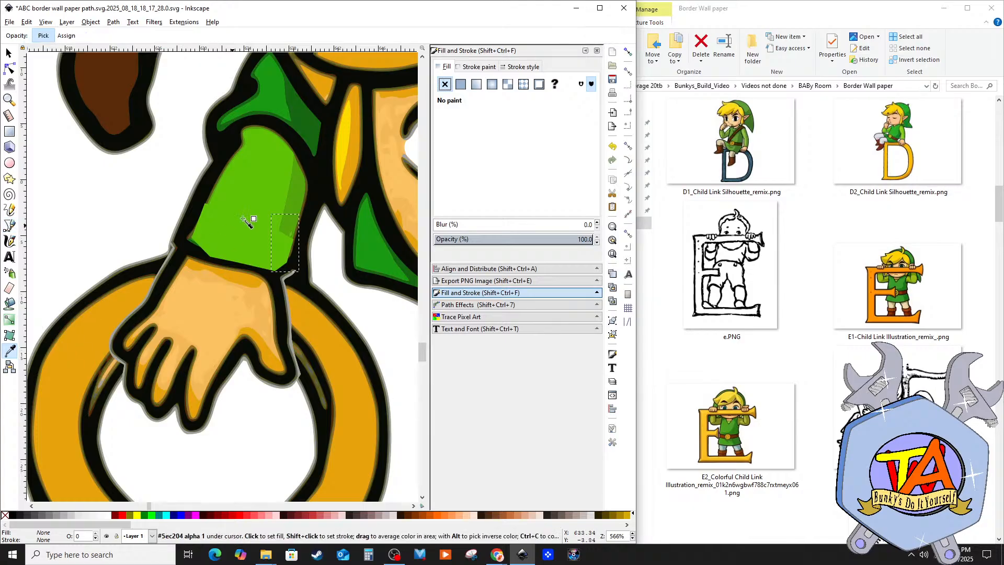
click(296, 197)
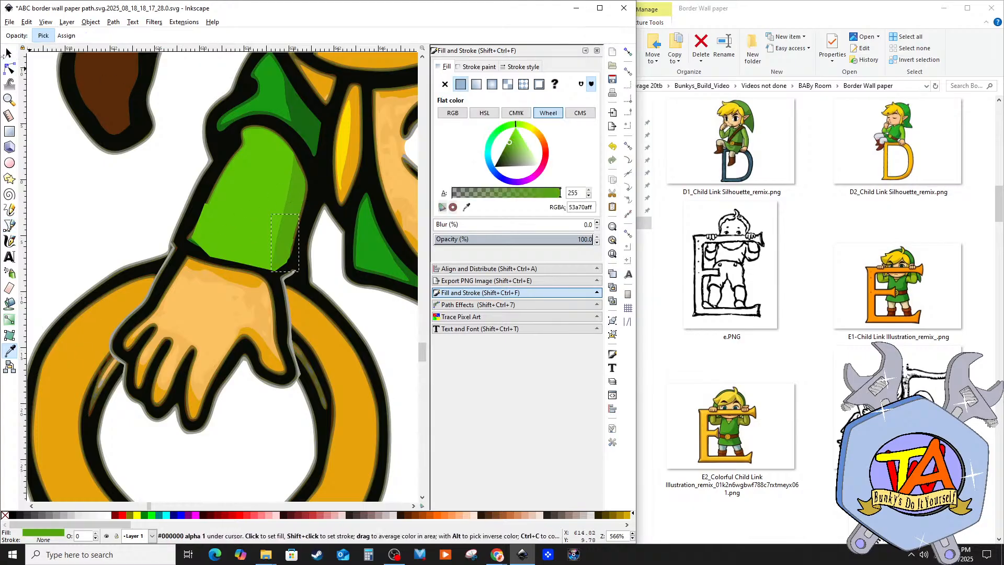
click(8, 53)
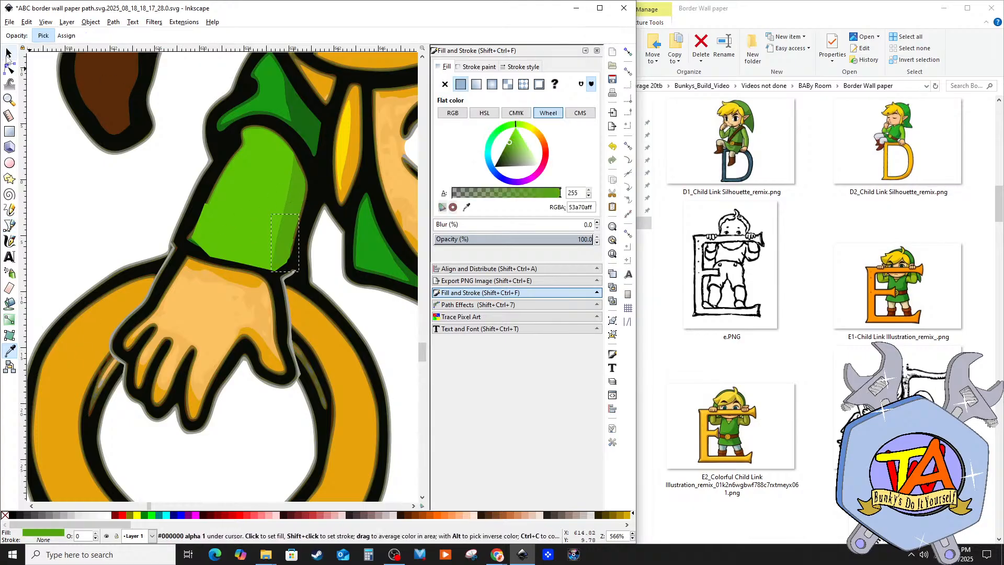
click(102, 181)
Step: Adjust the two left corner nodes of the light green patch so its edge follows the sleeve outline, and deselect it
scroll(142, 256, down, 4)
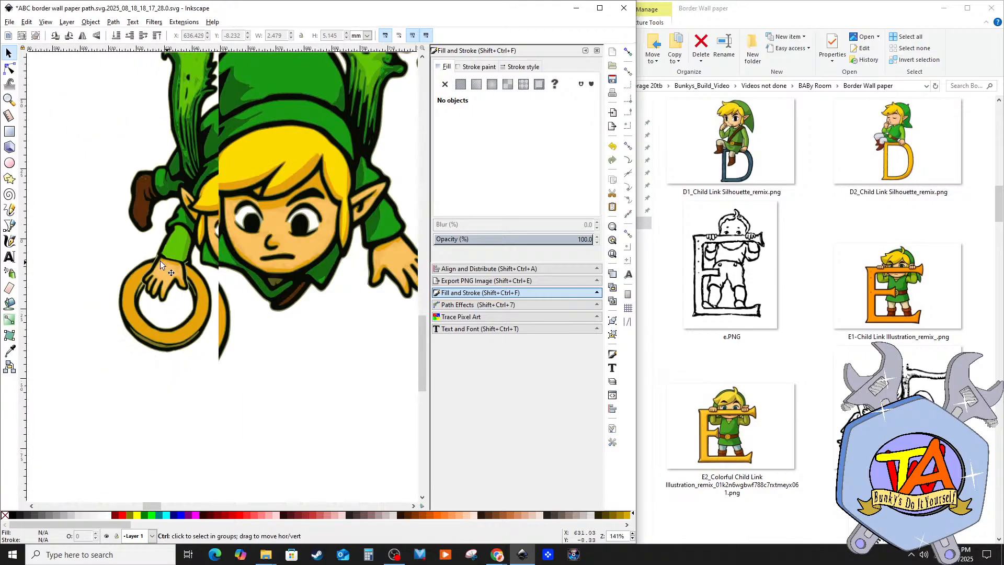
scroll(143, 262, up, 3)
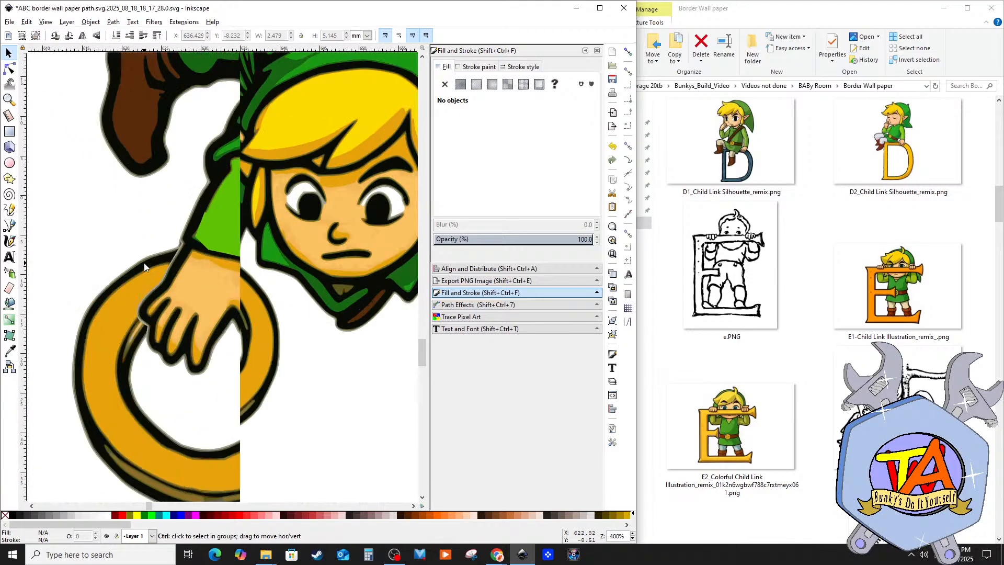
scroll(199, 241, up, 2)
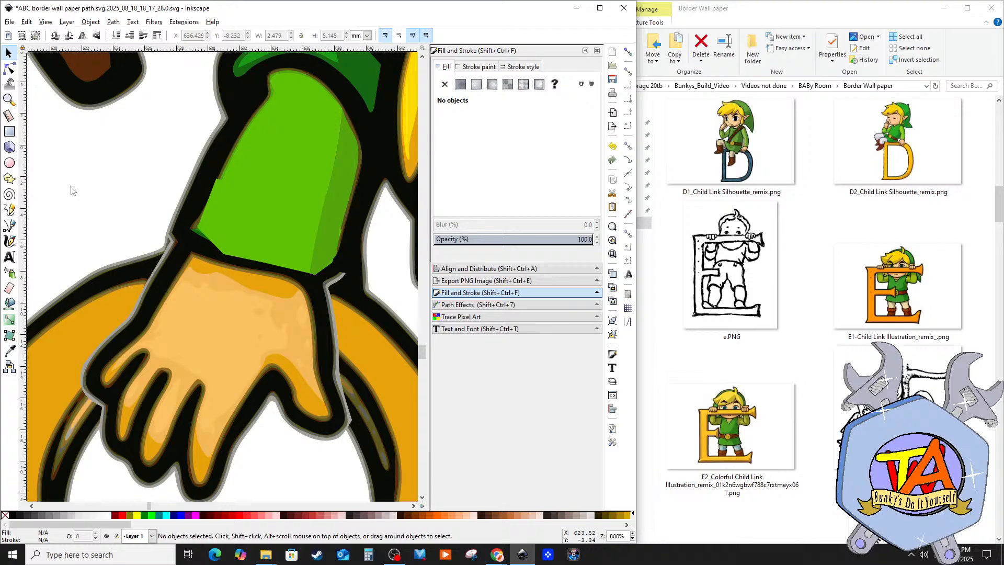
click(9, 68)
click(219, 238)
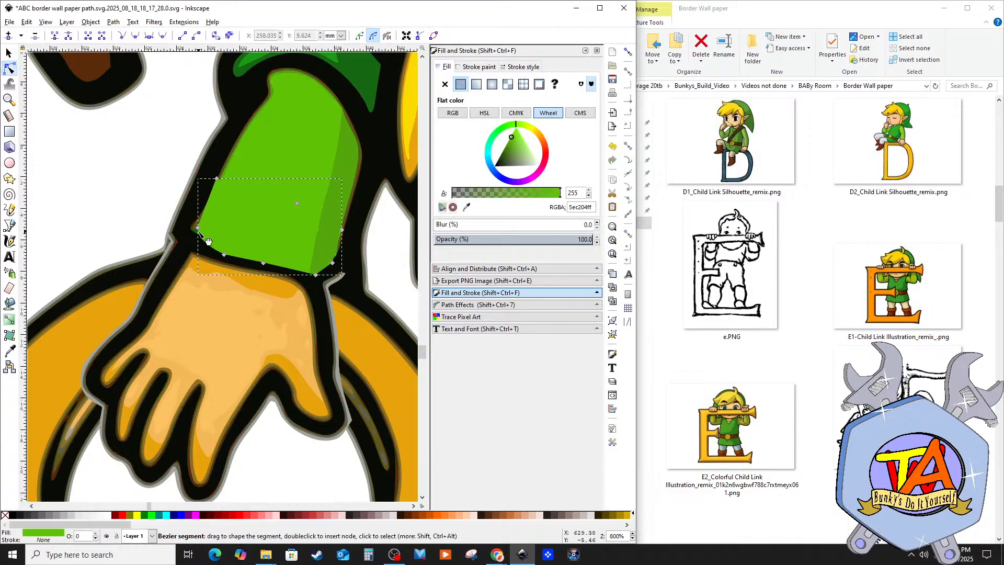
drag(197, 229, 192, 228)
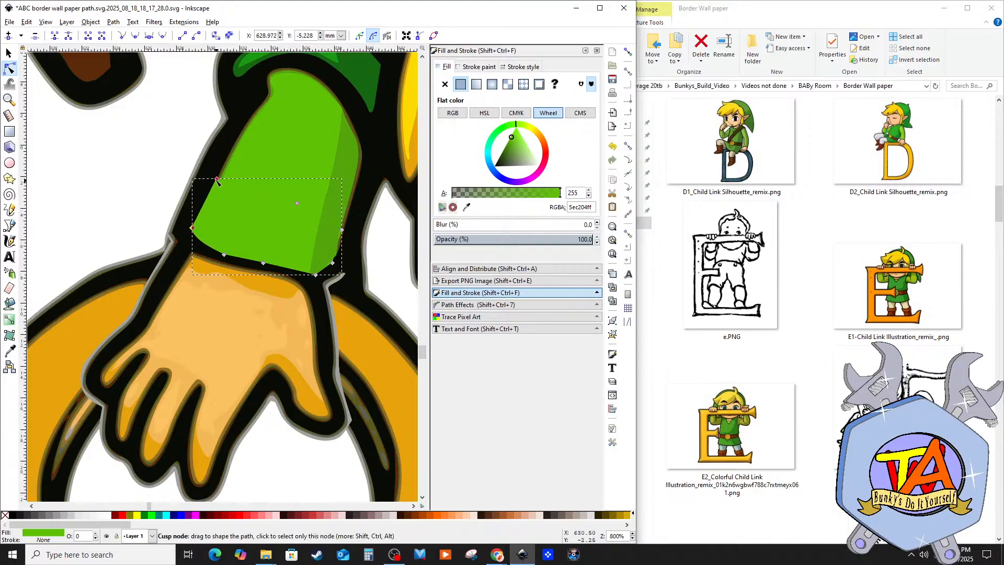
drag(219, 182, 222, 181)
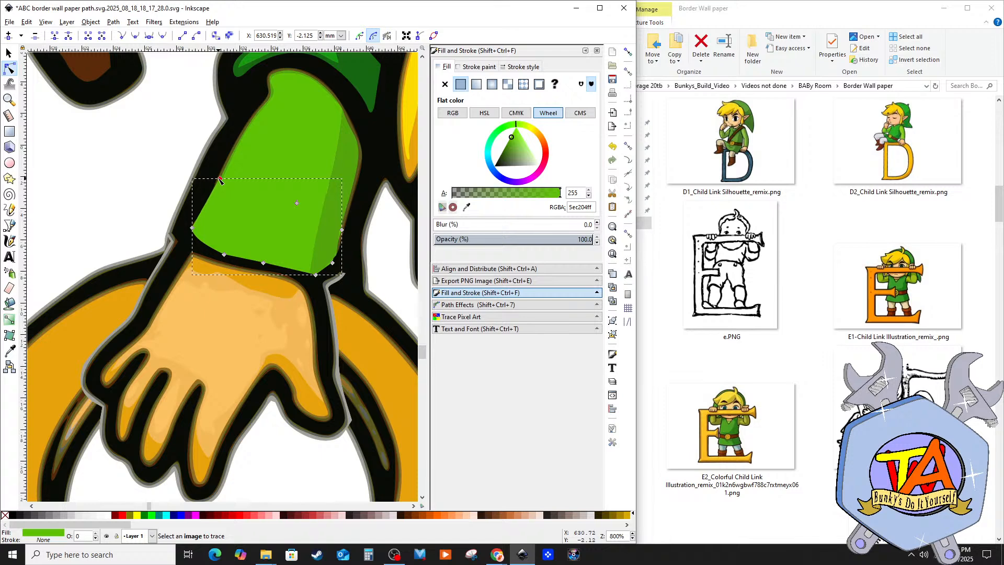
click(97, 171)
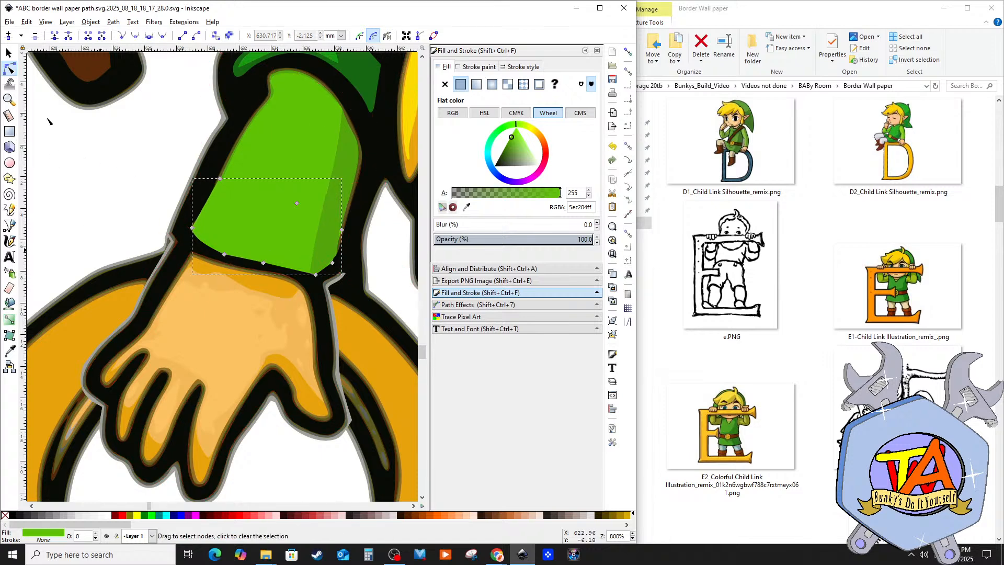
key(s)
click(73, 191)
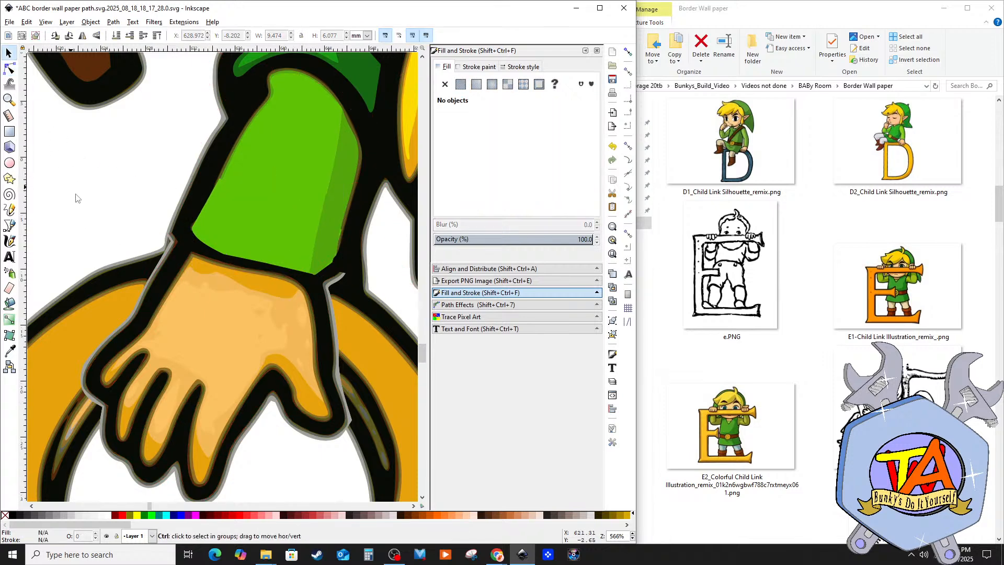
Step: Draw an ellipse about 41.5 mm wide and 38.4 mm high over the gold ring and fill it white
scroll(76, 198, down, 2)
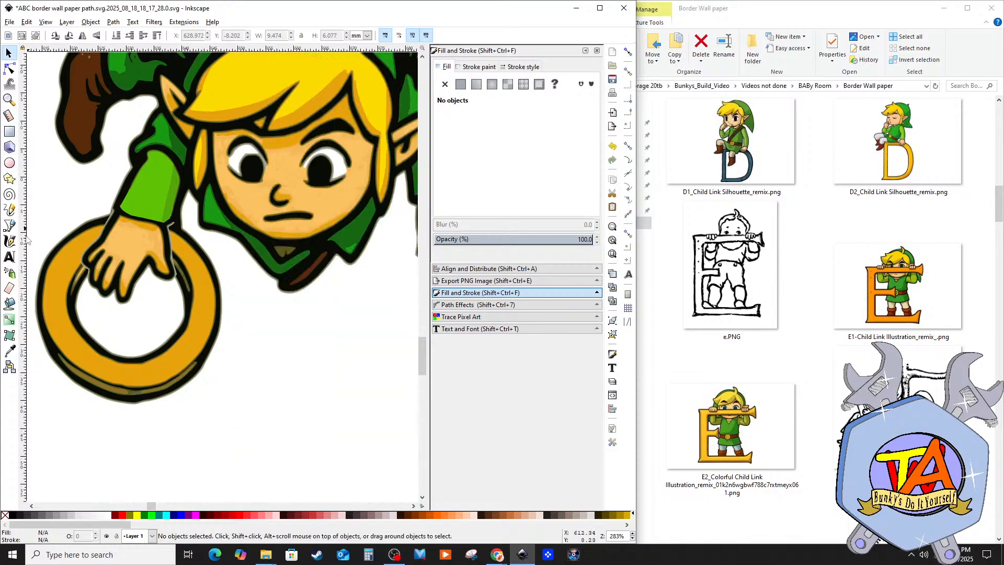
click(9, 163)
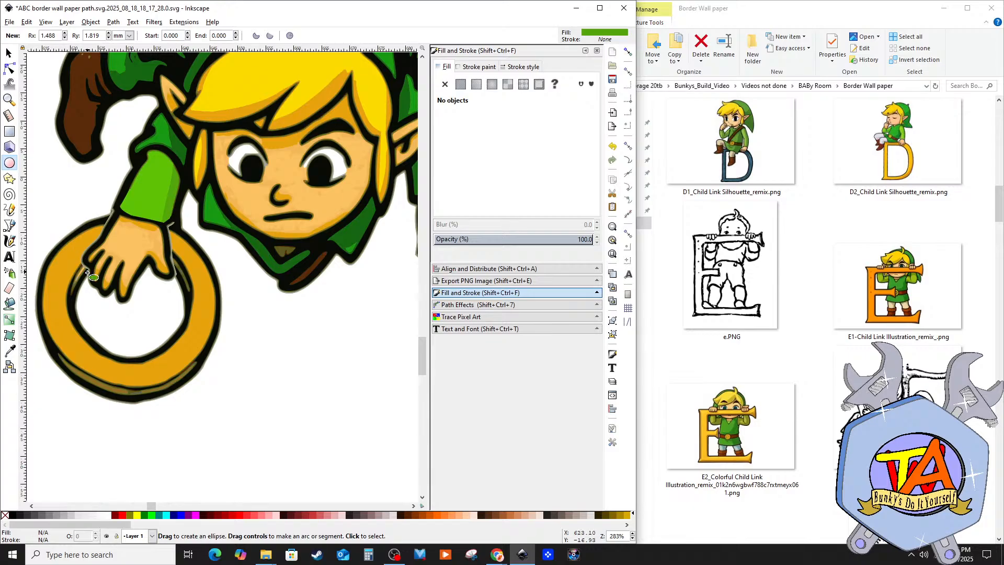
scroll(126, 316, down, 1)
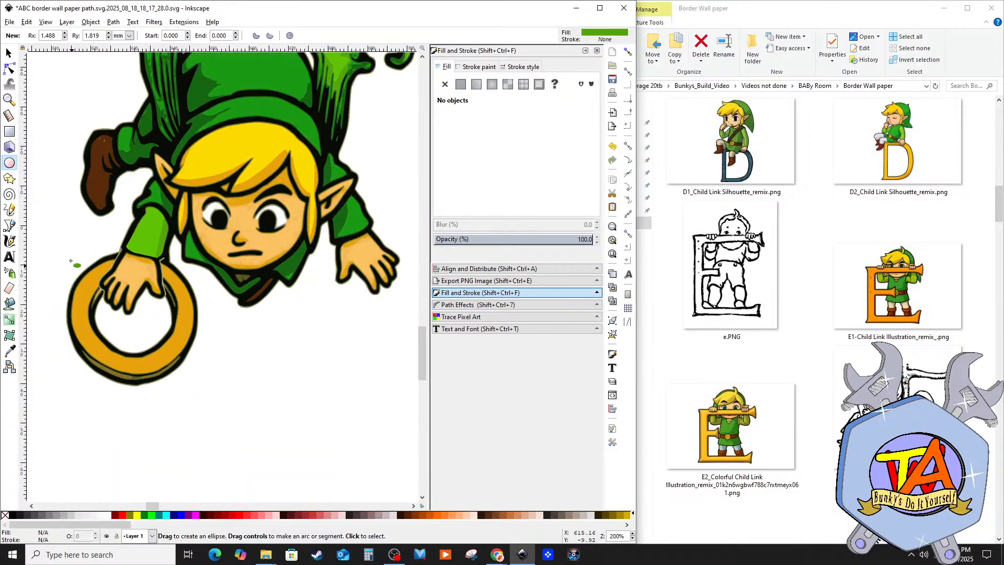
mouse_move(46, 249)
mouse_down()
mouse_move(211, 403)
mouse_move(199, 397)
mouse_up()
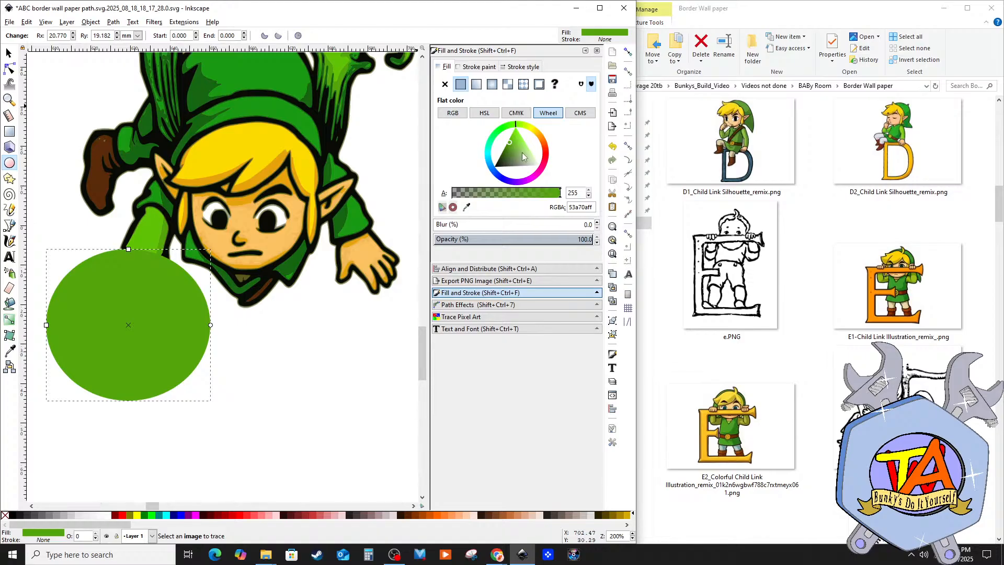
click(109, 519)
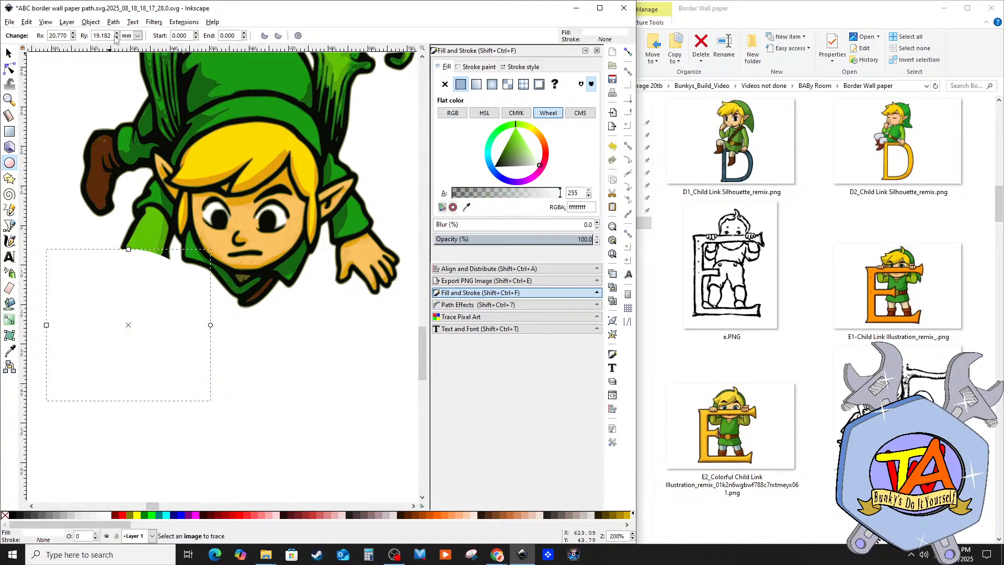
Step: Lower the white ellipse to the bottom of the stack and raise it one level, so it hides the ring behind the hand
click(96, 23)
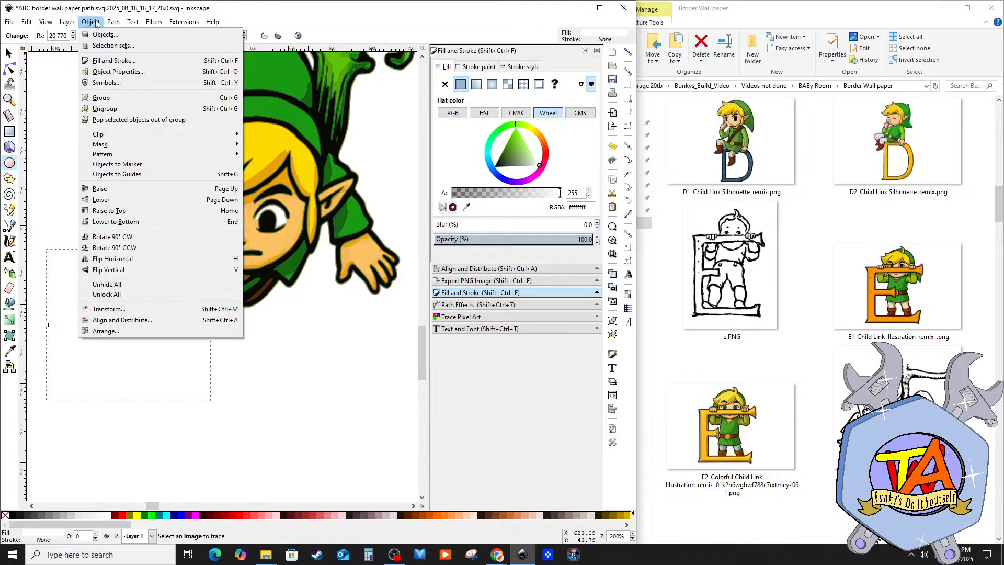
click(116, 222)
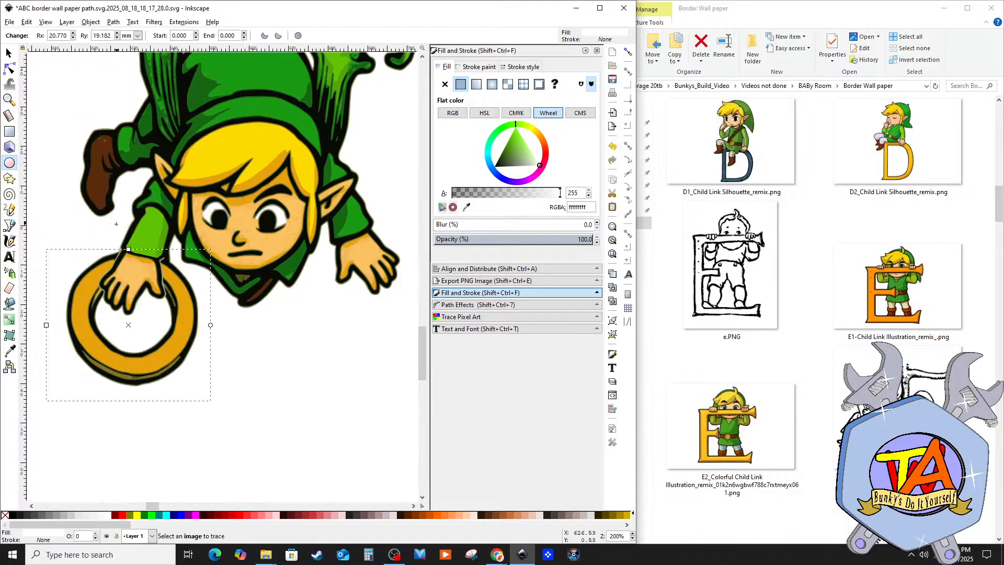
click(245, 475)
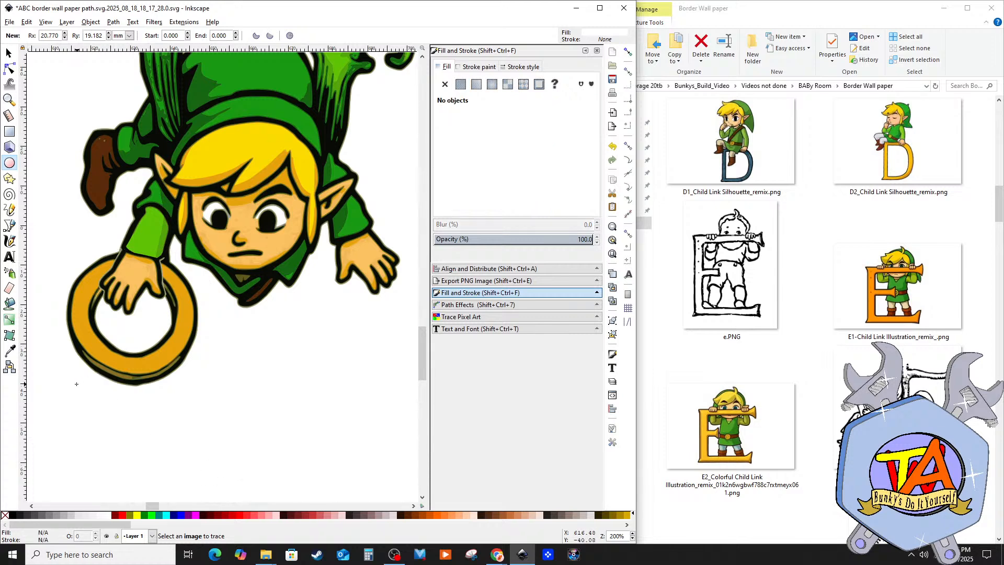
click(8, 53)
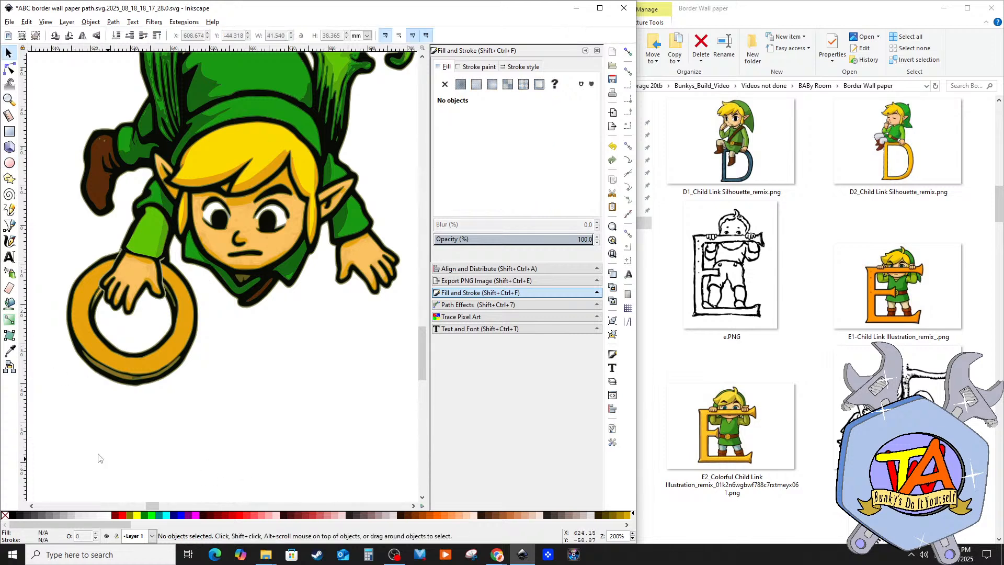
click(74, 375)
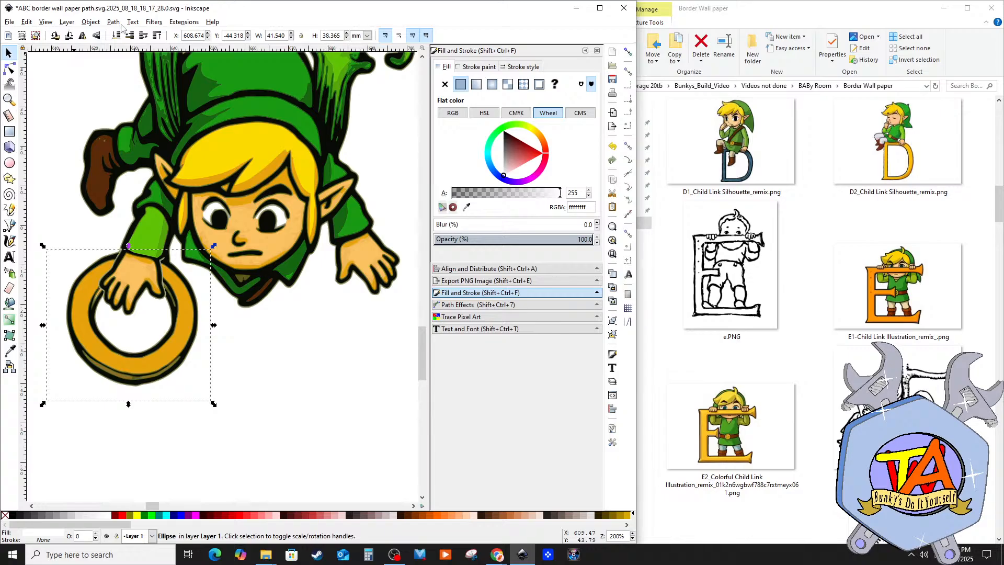
click(97, 23)
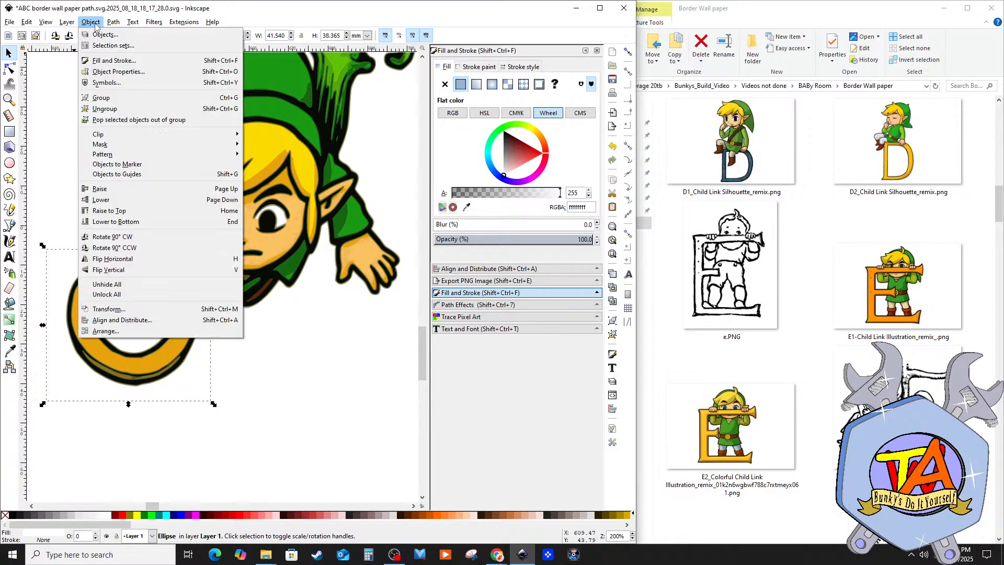
click(133, 187)
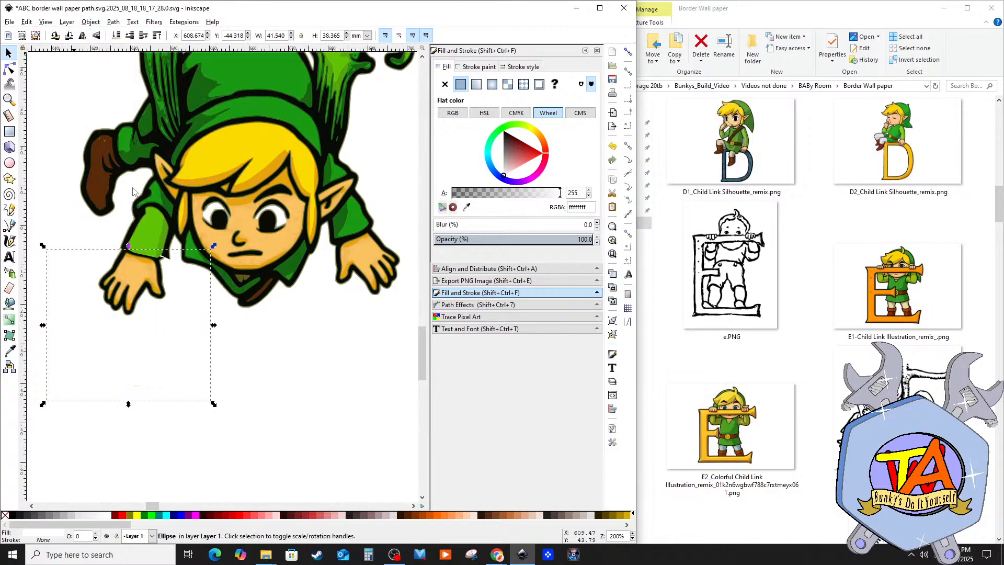
click(240, 469)
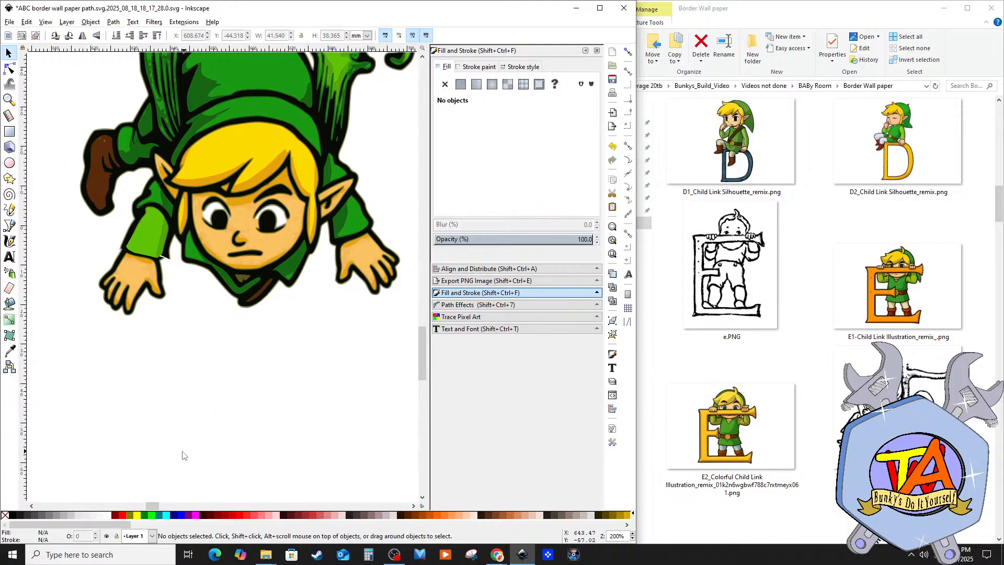
Step: Select the character artwork group at the gap in the black outline beside the wrist
ctrl+scroll(143, 273, up, 3)
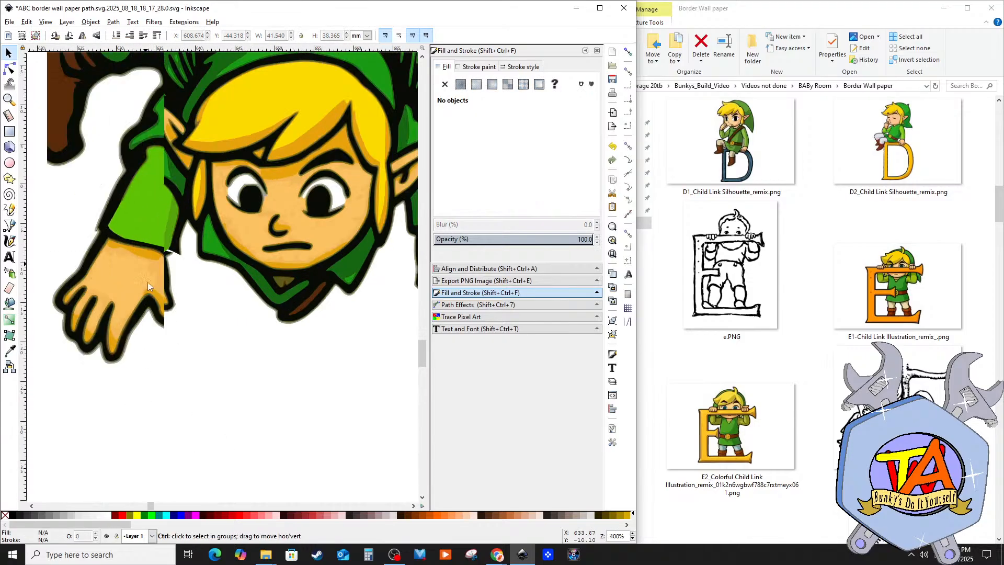
scroll(154, 277, up, 1)
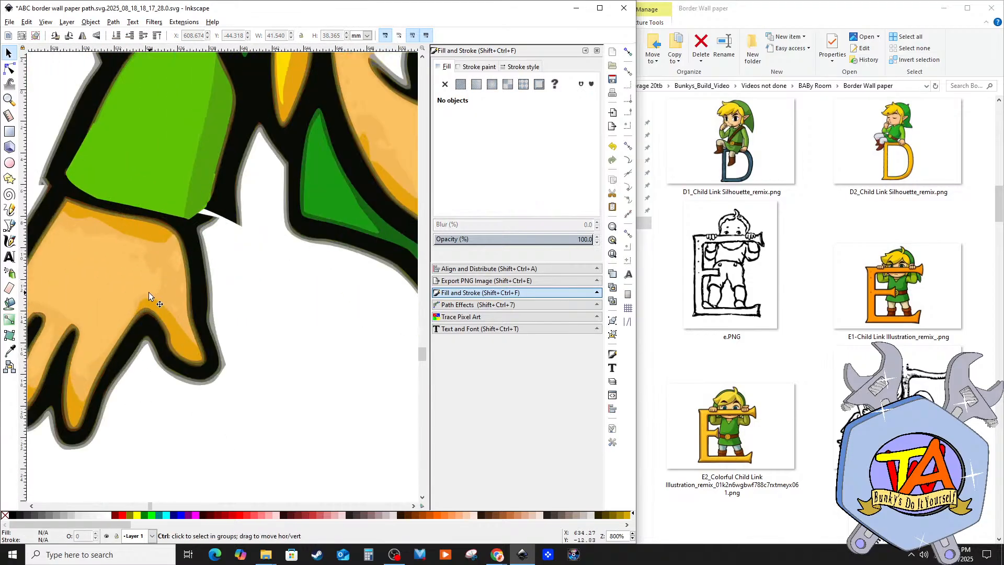
click(235, 214)
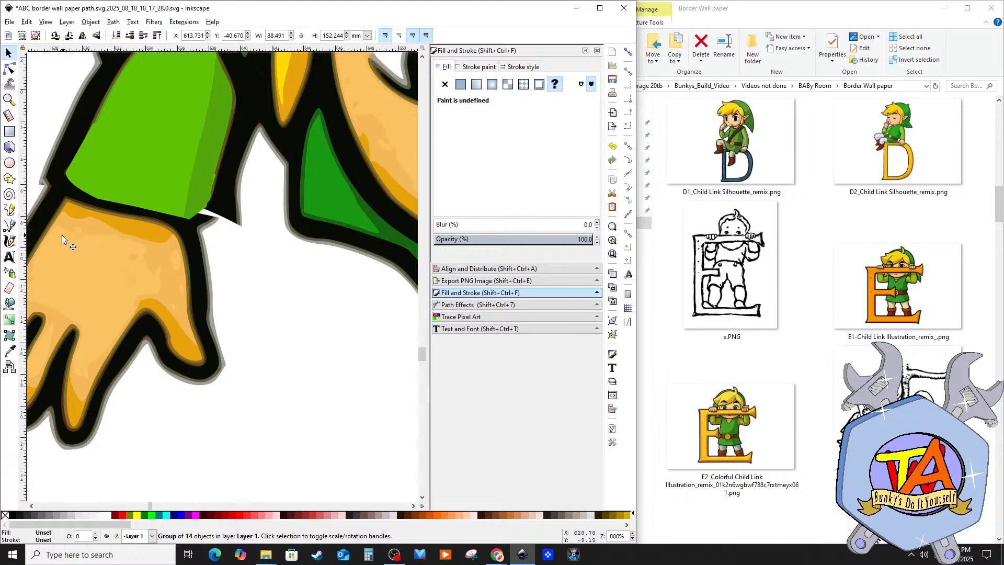
Step: Shift the white masking ellipse slightly downward beneath the green cuff to clear the white sliver from the arm outline
click(10, 70)
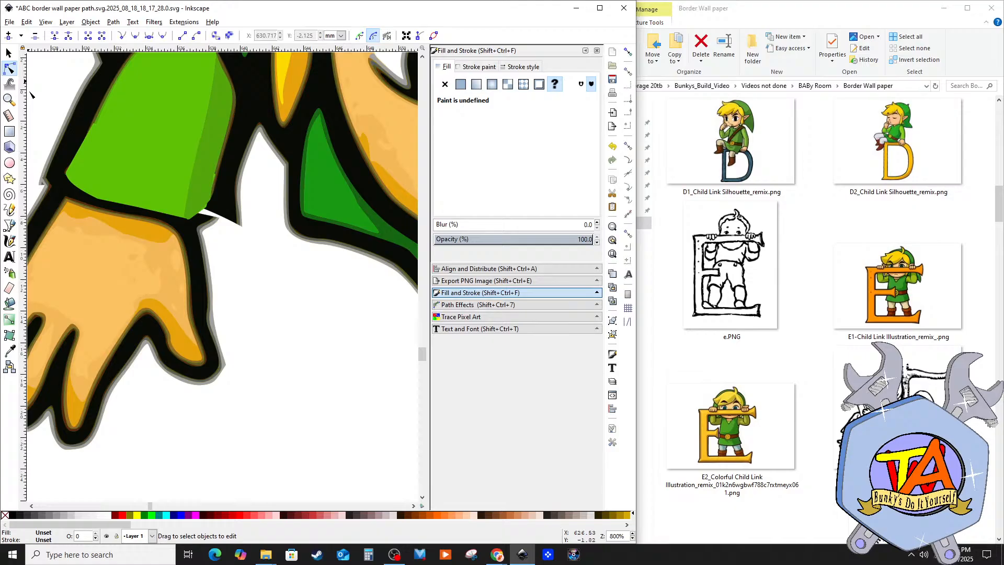
click(228, 215)
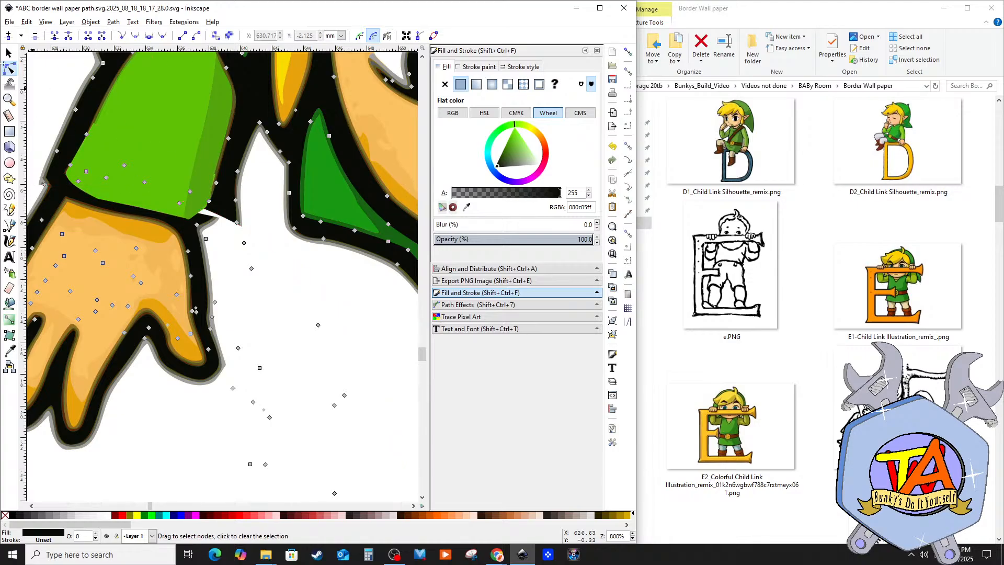
key(s)
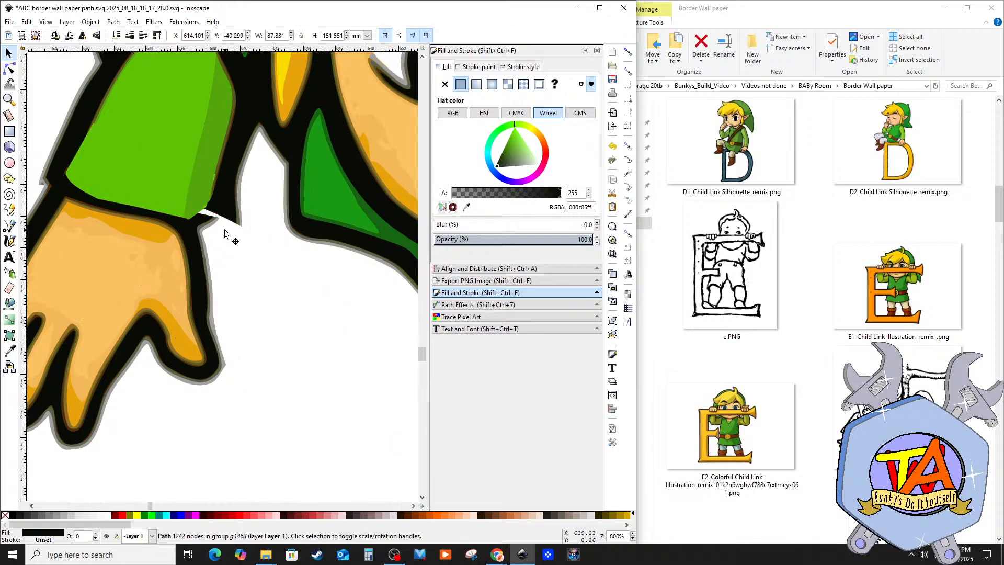
drag(225, 234, 244, 265)
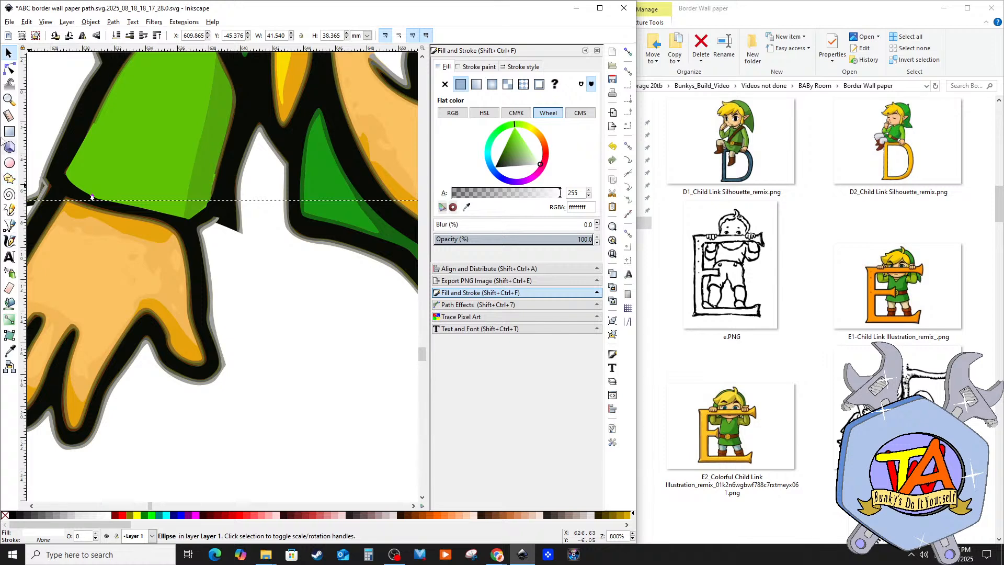
Step: Draw a small closed Bezier path around the notch between the green cuff's lower right corner and the wrist outline
click(10, 224)
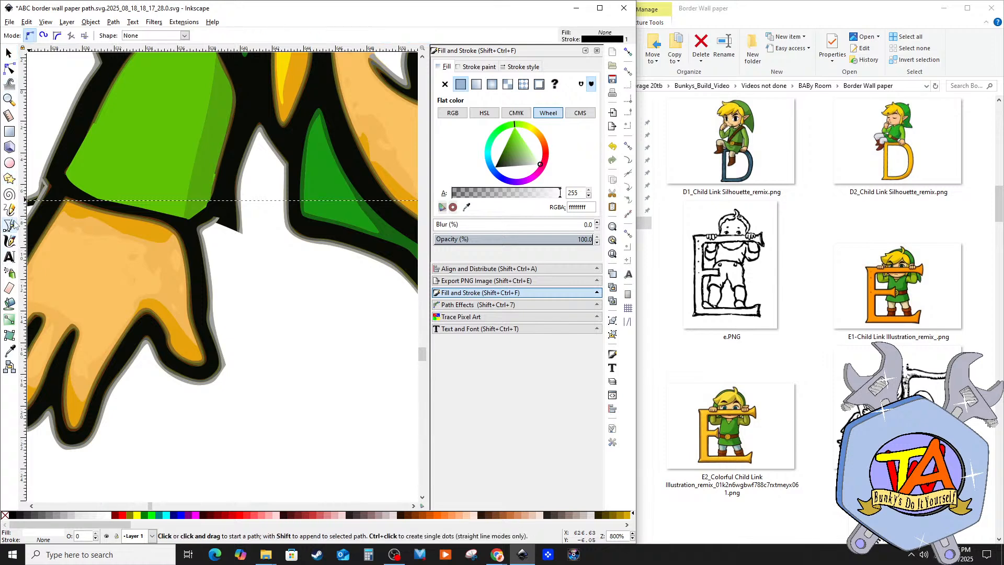
click(241, 231)
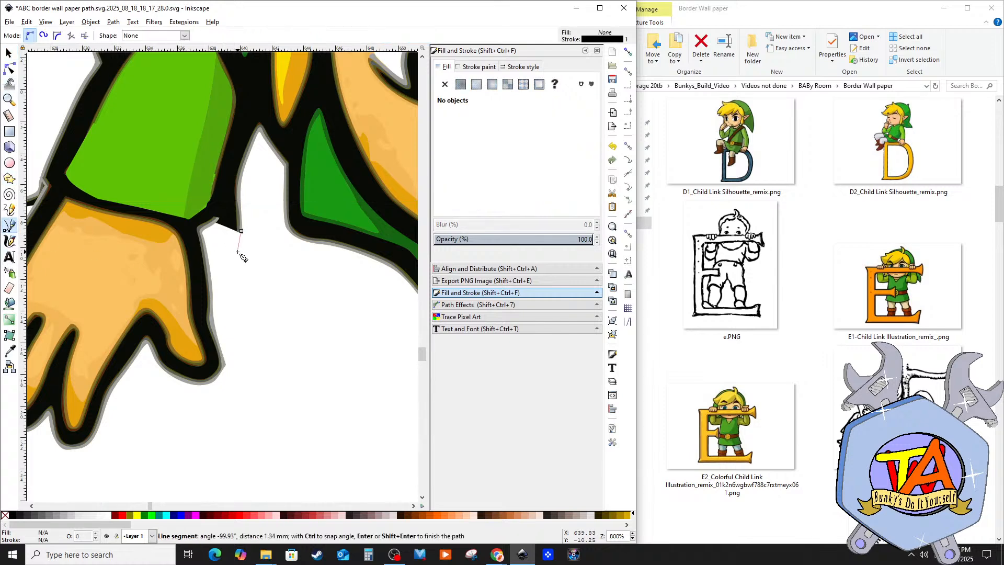
click(213, 259)
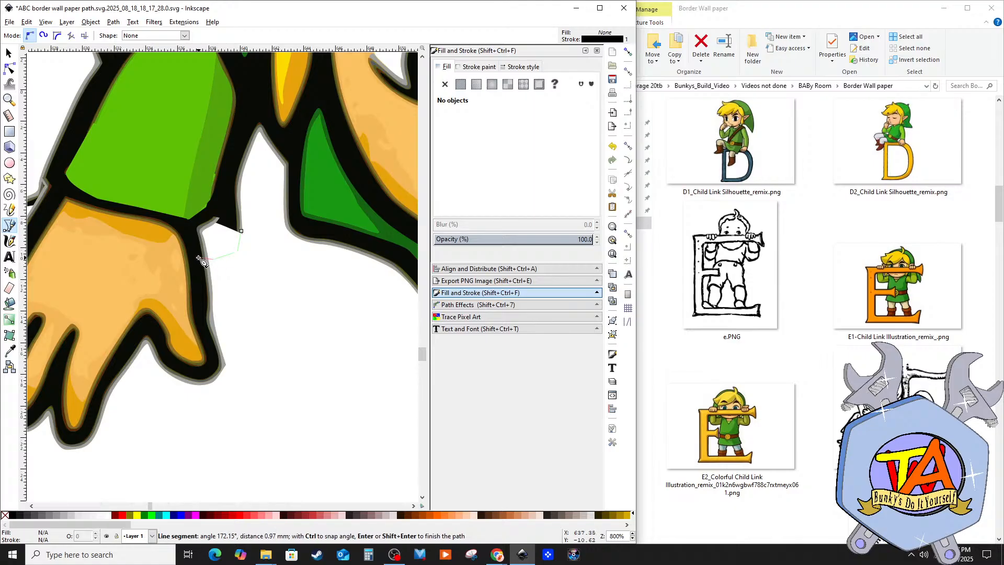
click(200, 259)
drag(204, 193, 226, 196)
click(241, 231)
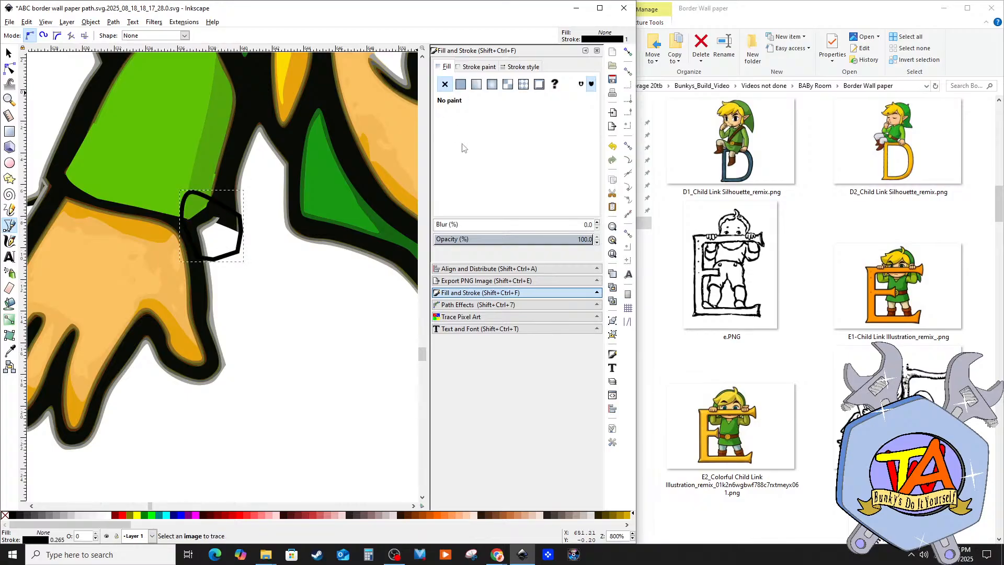
Step: Give the new patch a flat fill sampled from the dark arm outline, 080c05
click(461, 85)
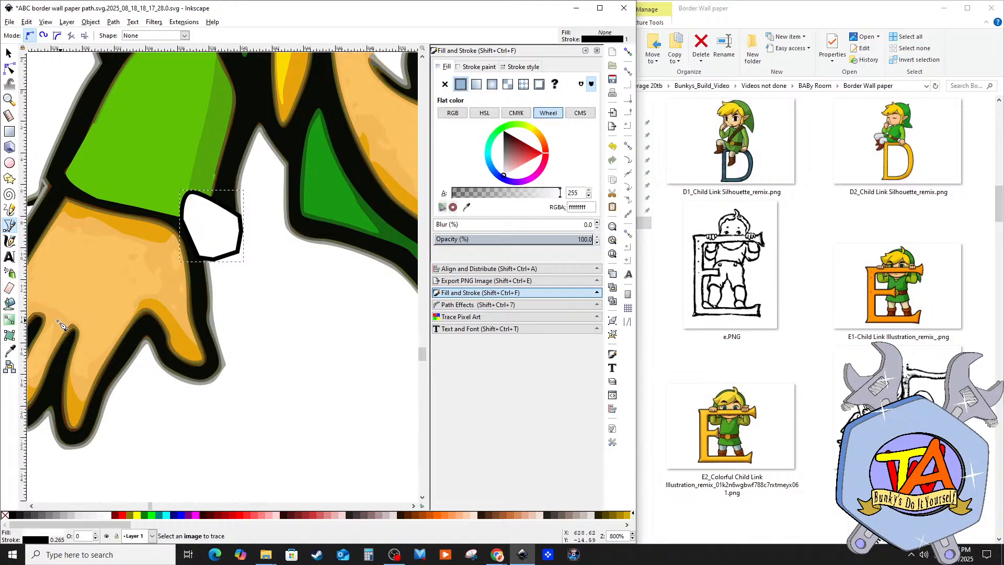
click(9, 351)
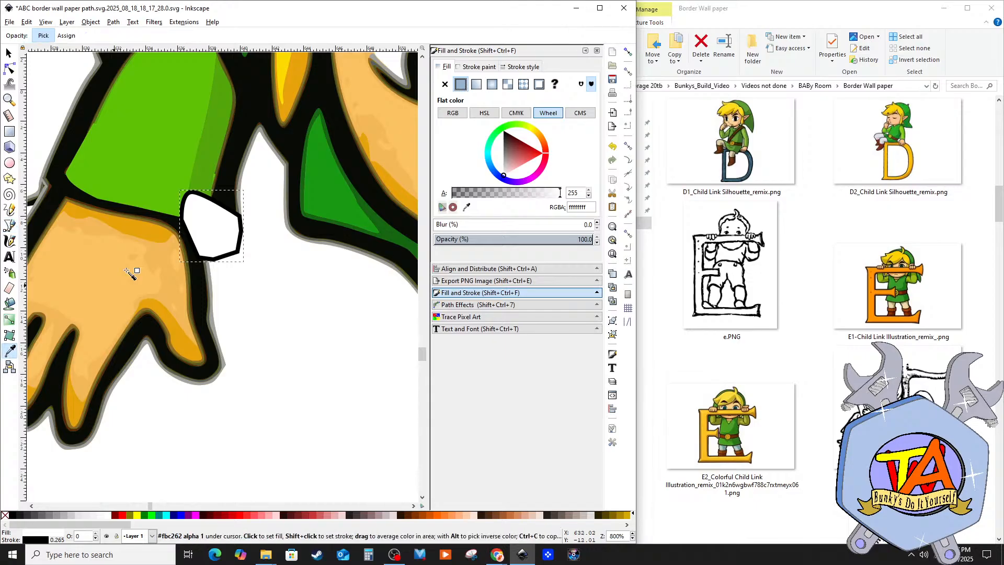
click(233, 175)
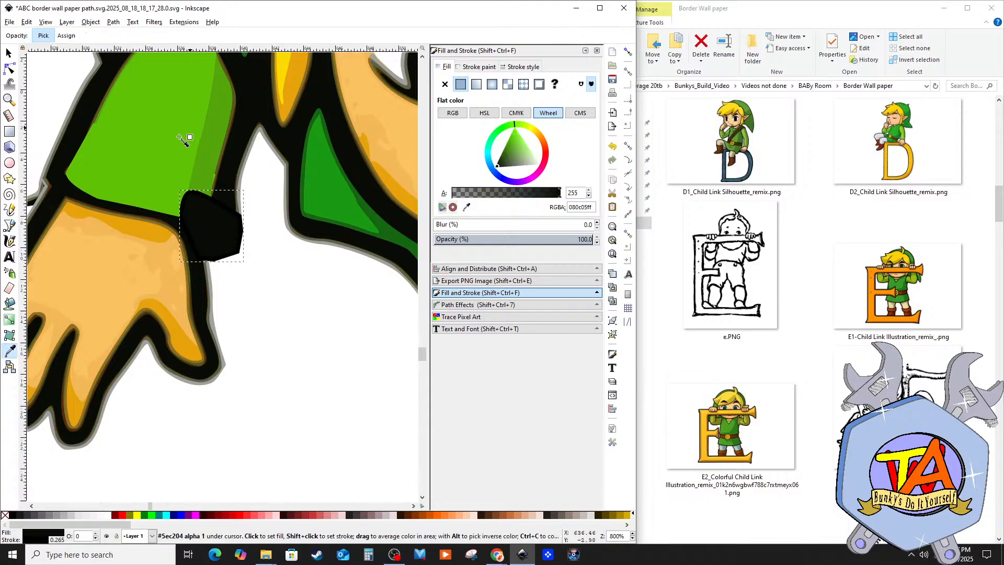
Step: Lower the dark patch two levels so it sits behind the green sleeve, and nudge it slightly left against the wrist outline
click(91, 22)
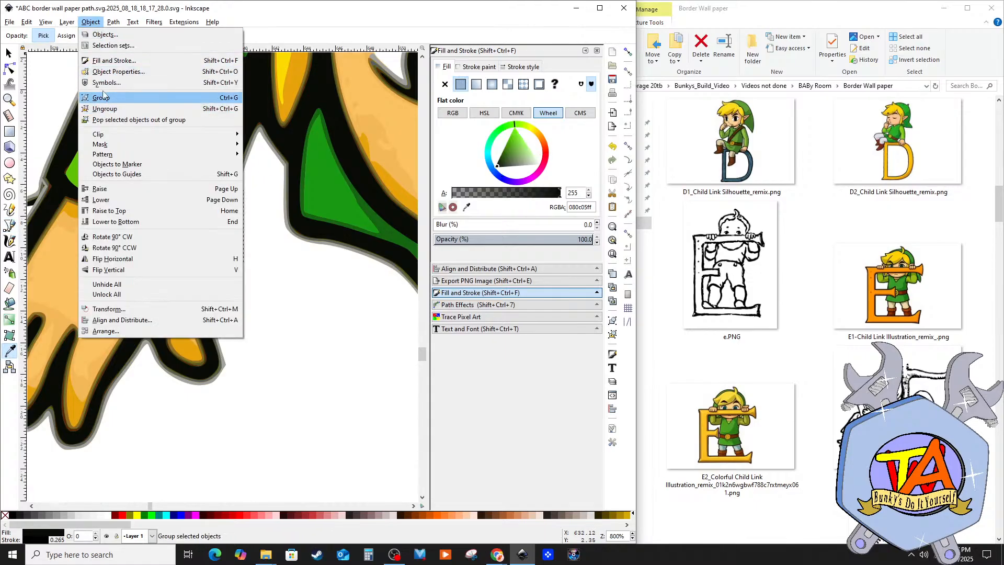
click(109, 201)
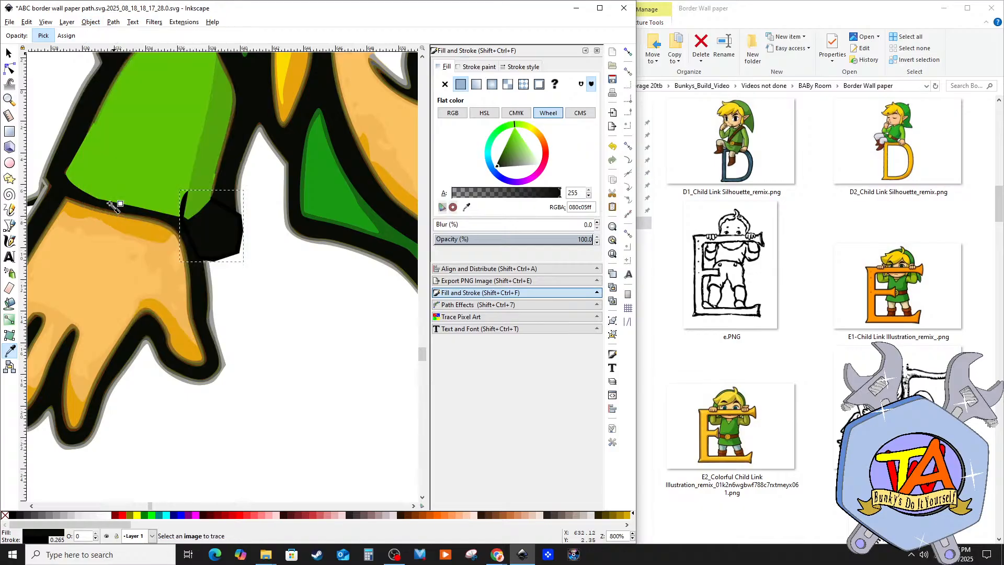
click(92, 23)
click(133, 202)
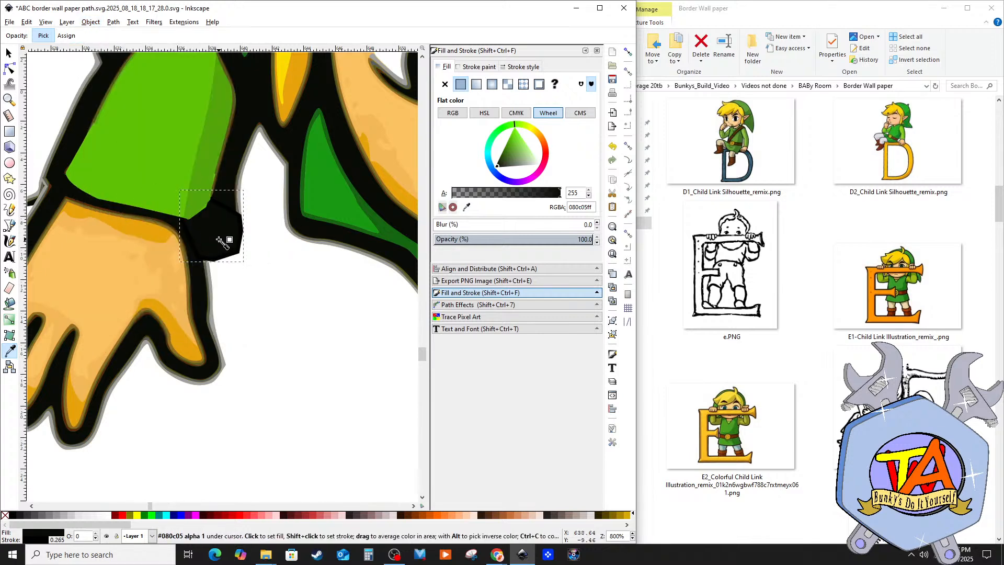
key(s)
drag(219, 242, 238, 249)
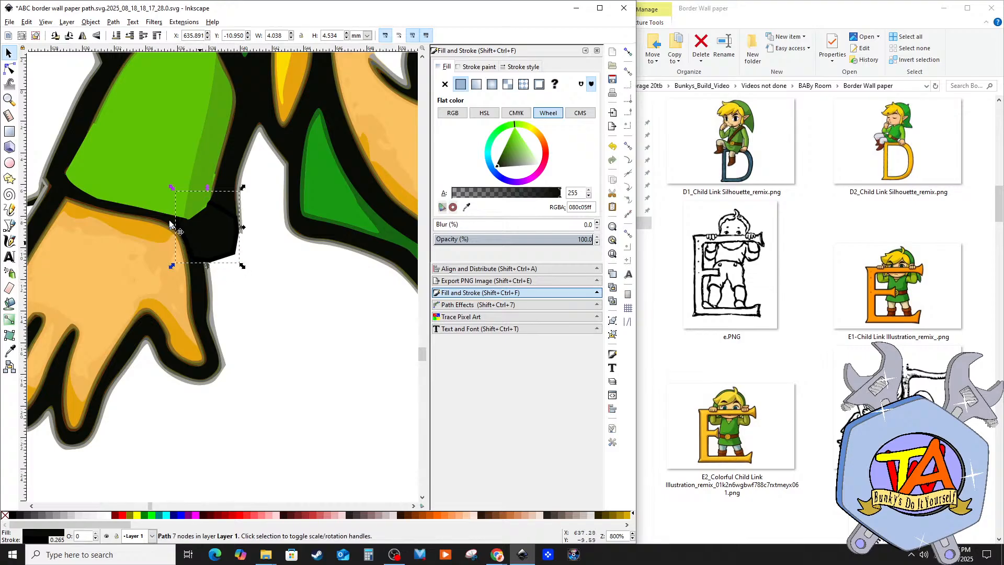
Step: Bend the lower right edge of the dark patch outward into a rounded corner, and deselect it
click(9, 71)
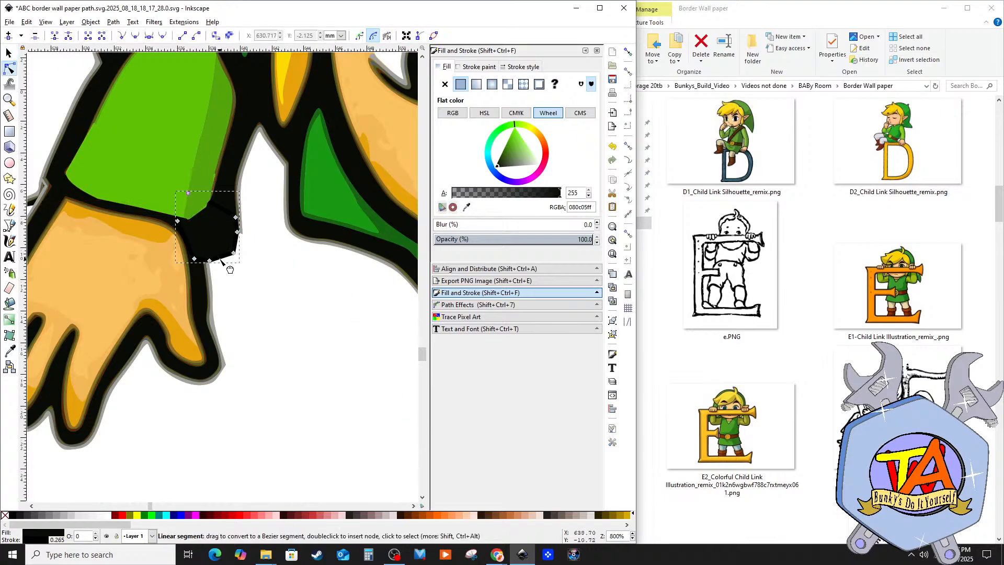
drag(230, 271, 230, 260)
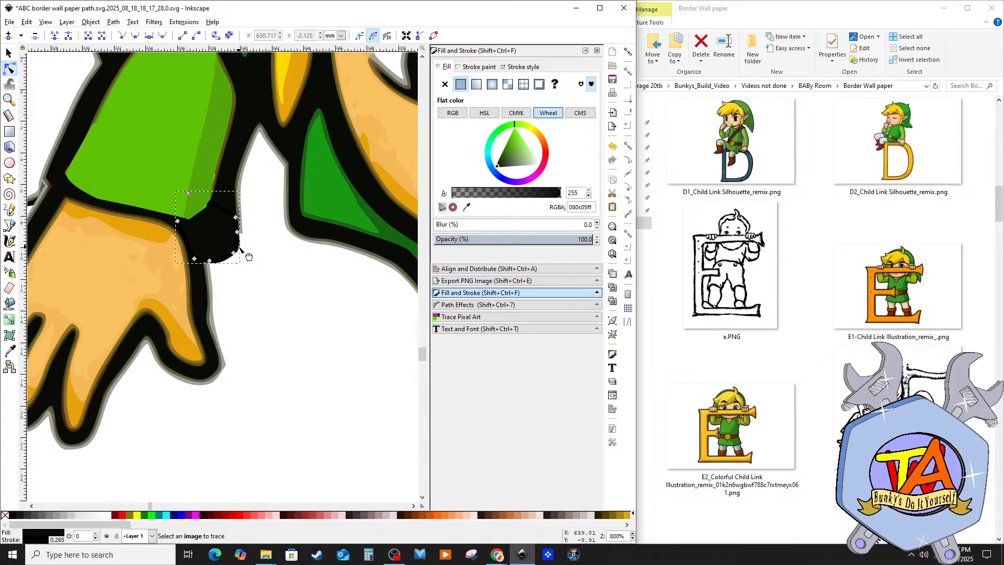
click(264, 228)
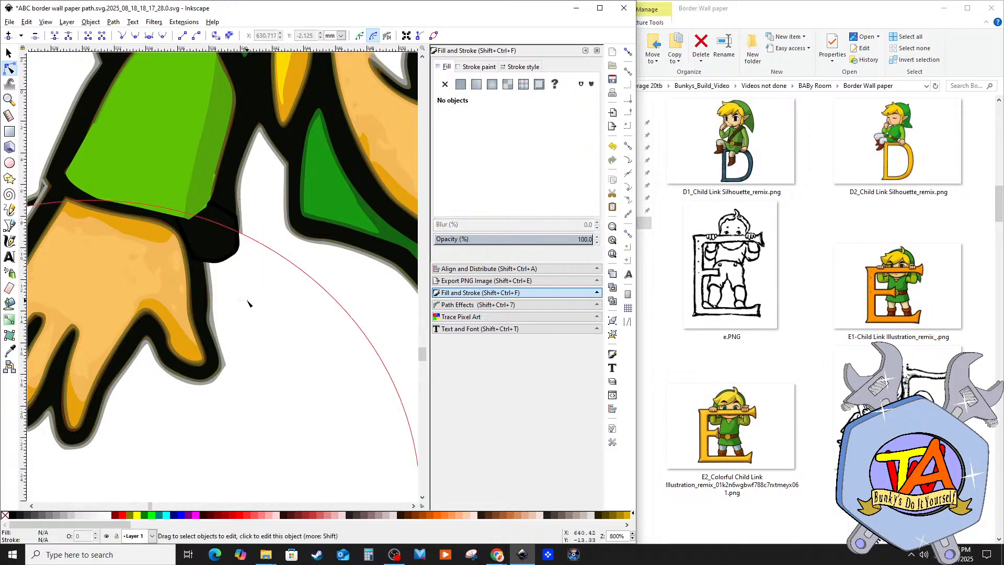
Step: Move the white masking ellipse slightly left to cover the stray line beside the character's left-hand wrist
scroll(153, 272, down, 3)
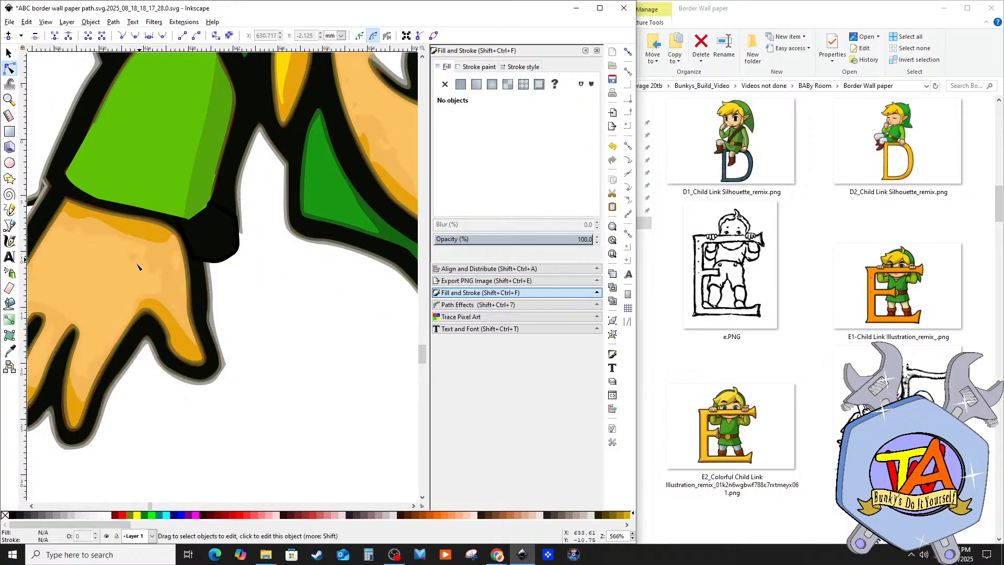
scroll(139, 341, up, 1)
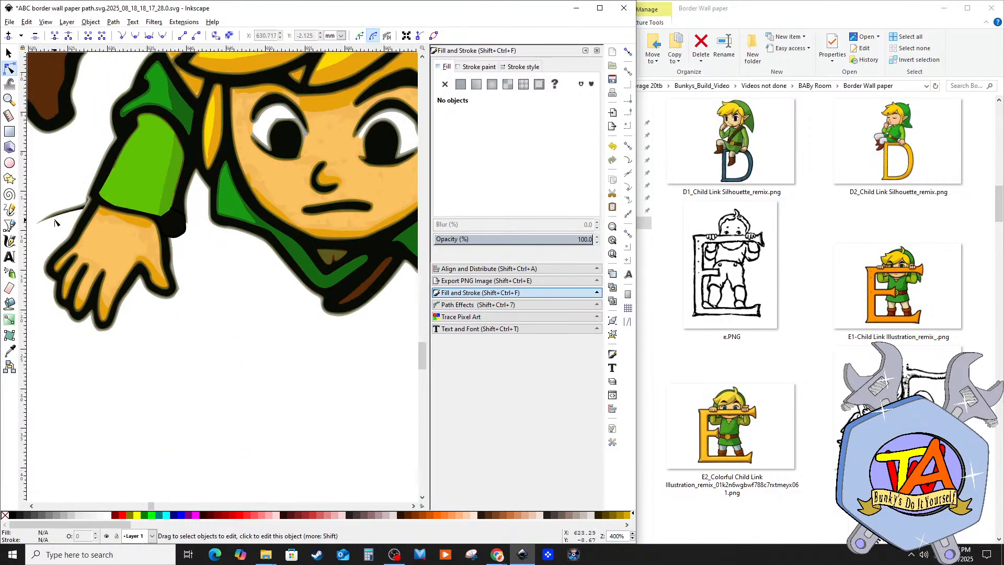
click(8, 53)
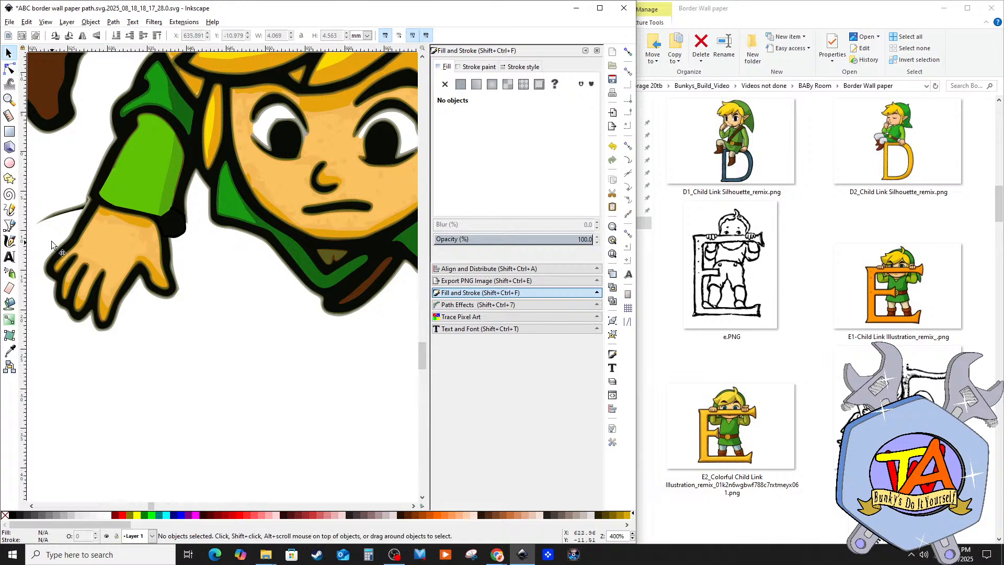
click(53, 233)
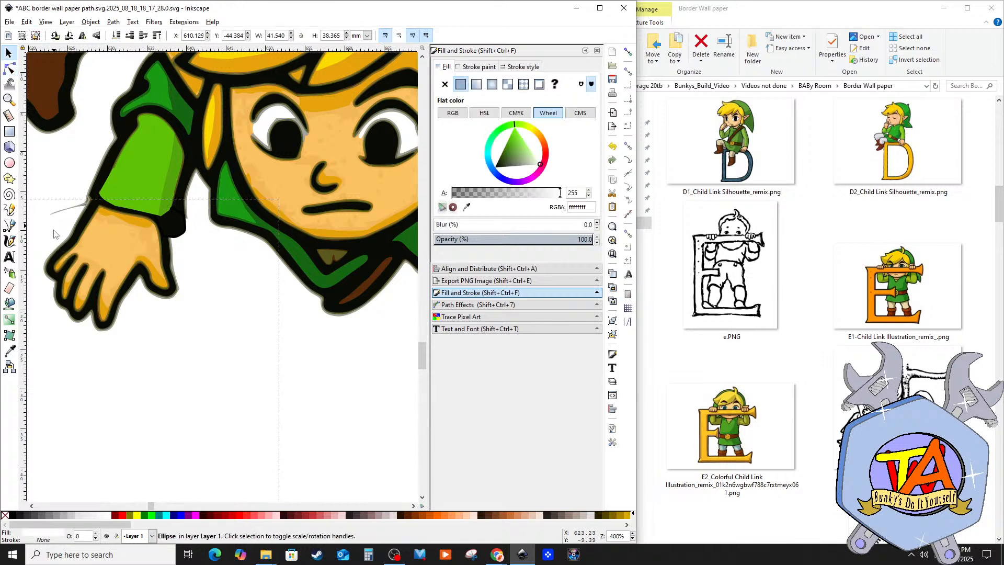
drag(54, 233, 39, 228)
click(355, 397)
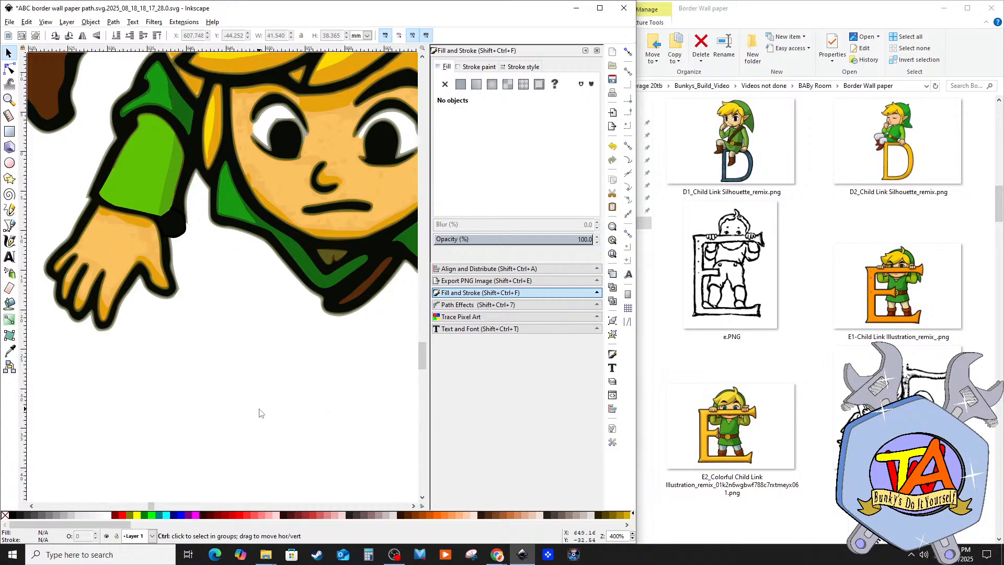
Step: Group all pieces of the colored letter G character, including the masking ellipses and the cuff patch
ctrl+scroll(273, 414, up, 3)
ctrl+scroll(273, 414, down, 6)
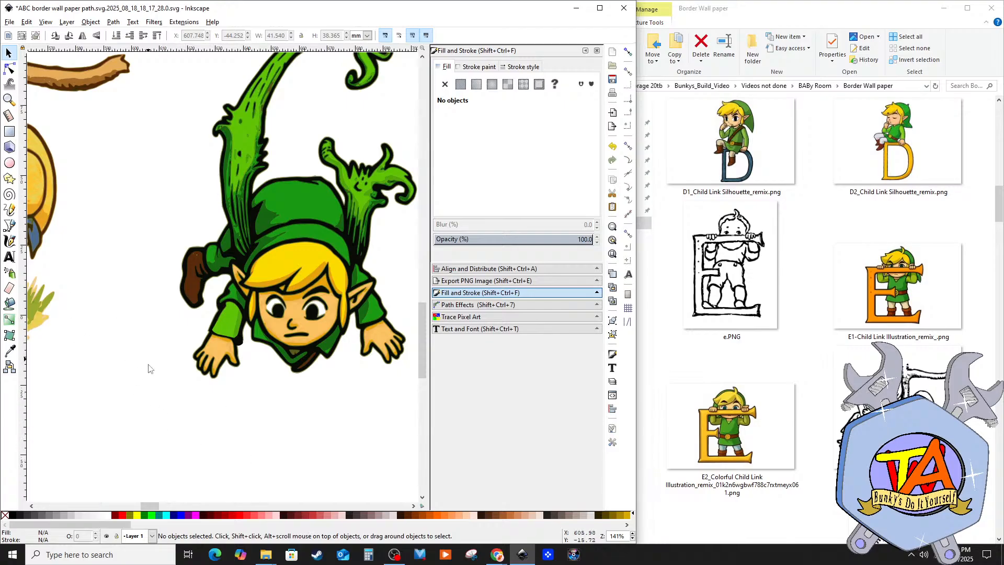
ctrl+scroll(151, 376, down, 2)
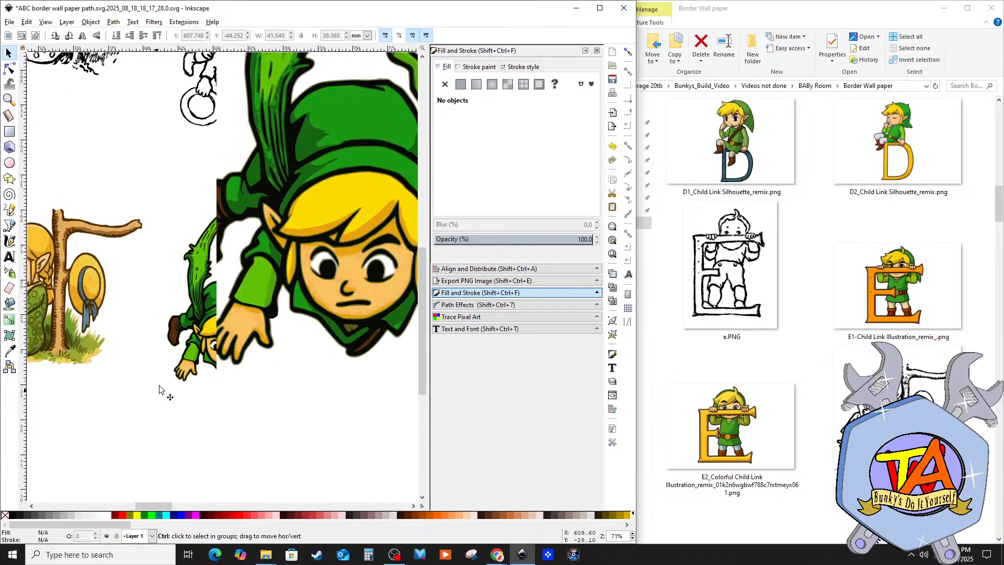
drag(144, 158, 335, 485)
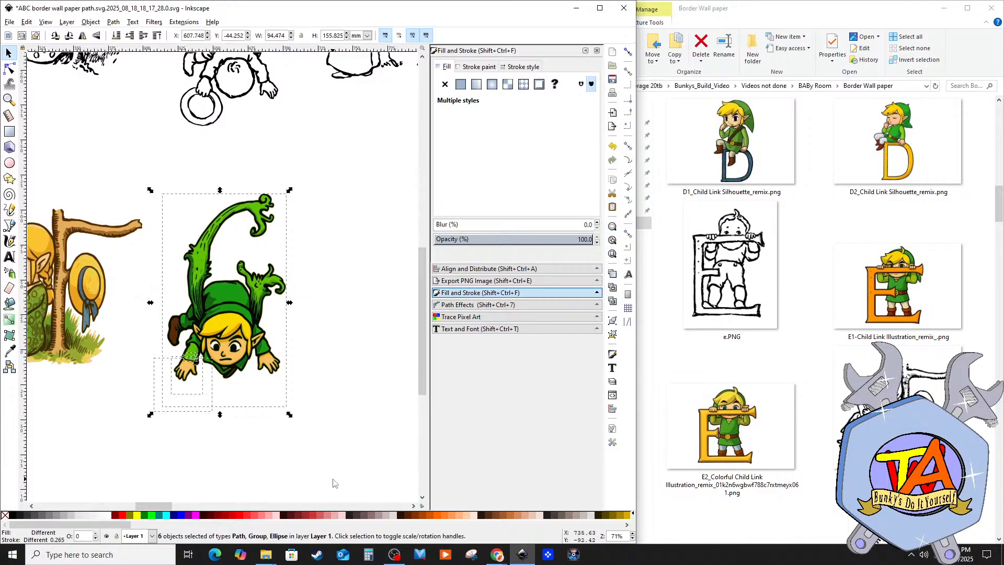
right_click(244, 348)
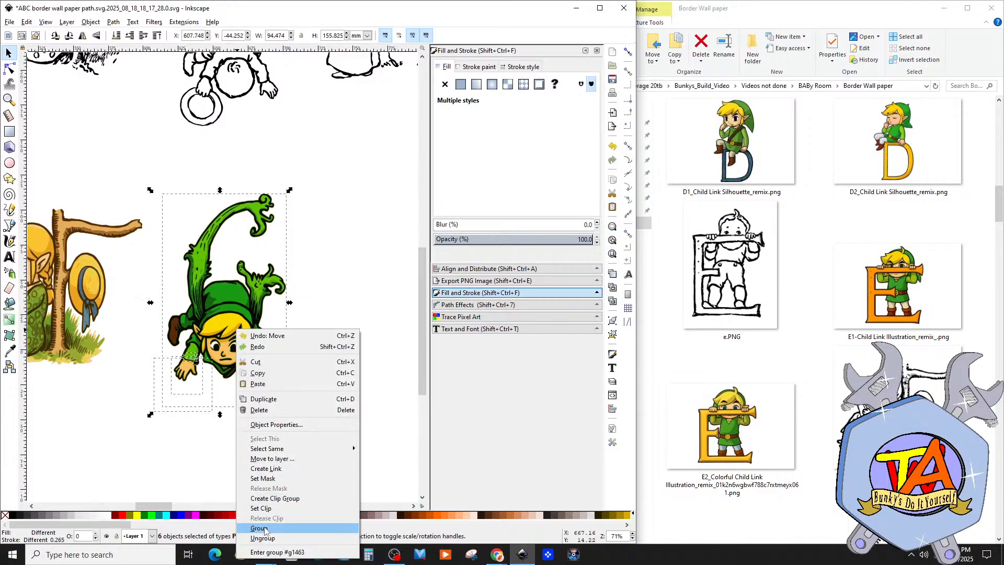
click(246, 529)
click(249, 442)
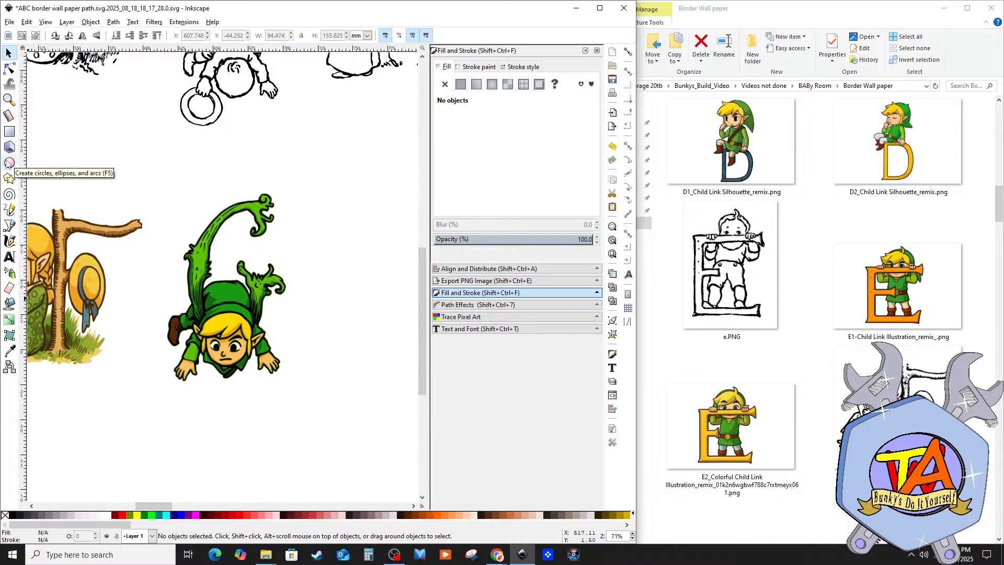
click(10, 164)
mouse_move(321, 301)
mouse_down()
mouse_move(346, 344)
mouse_move(364, 352)
mouse_move(349, 350)
mouse_up()
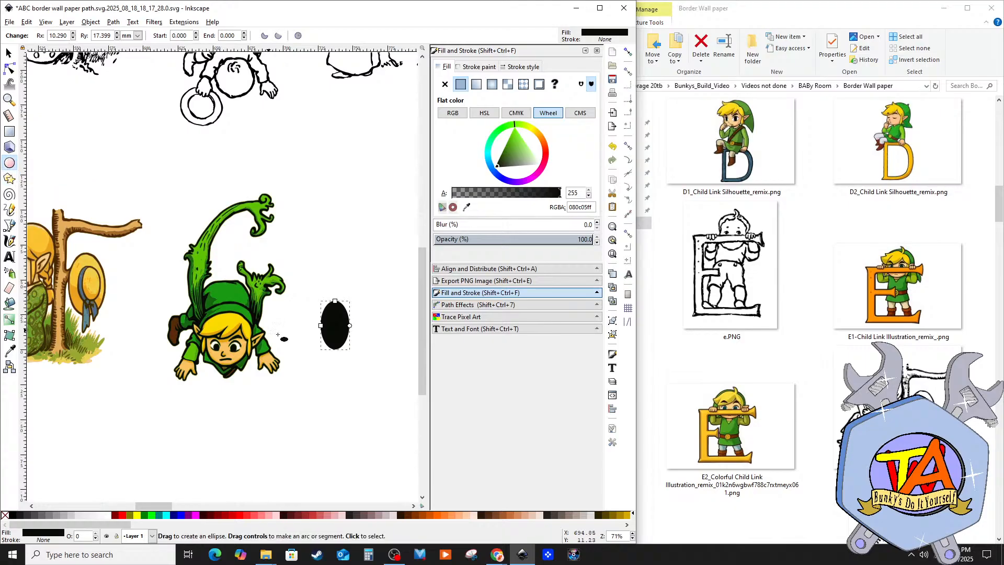
key(Delete)
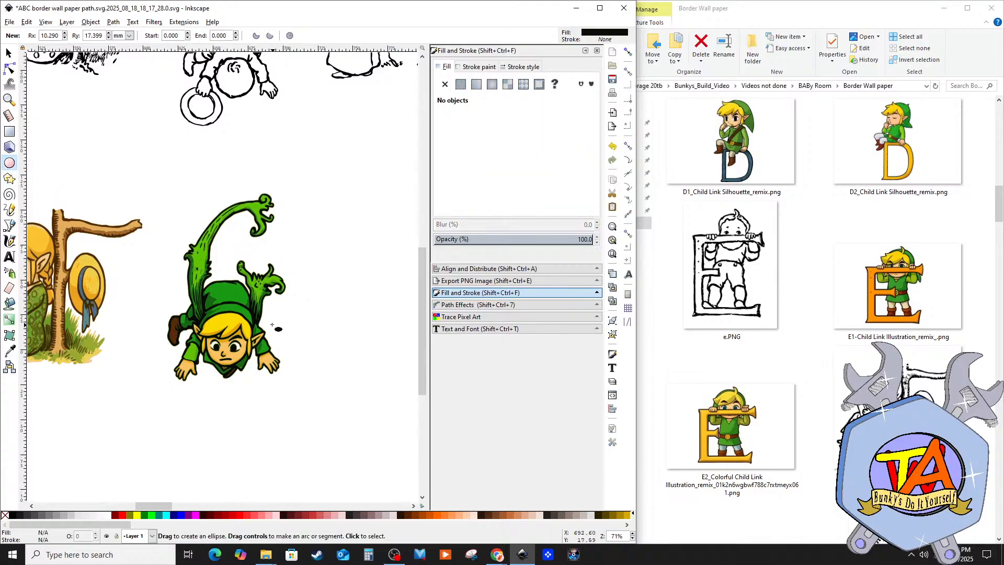
Step: Save the wallpaper border document under its current name
click(10, 22)
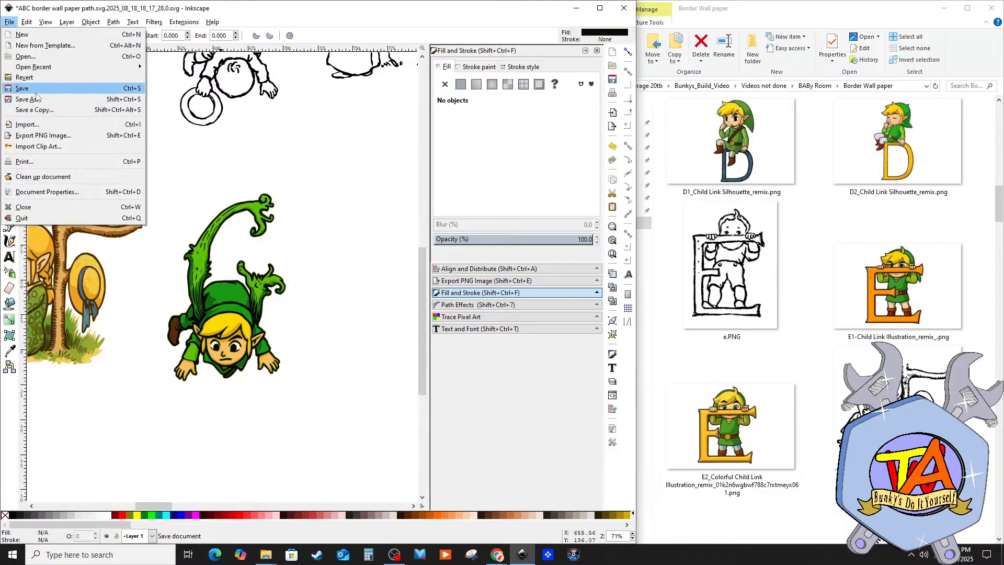
click(38, 92)
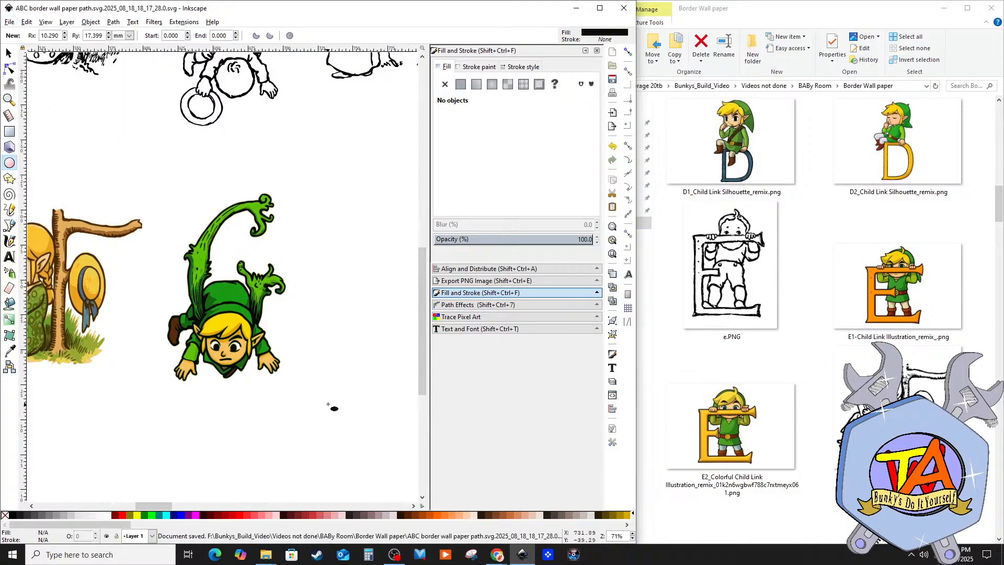
mouse_move(534, 555)
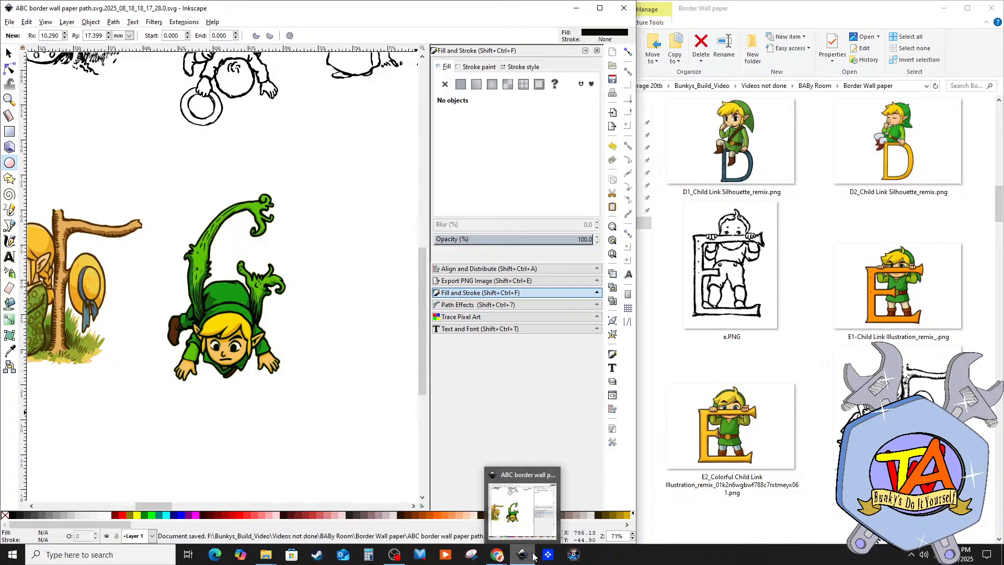
mouse_move(499, 558)
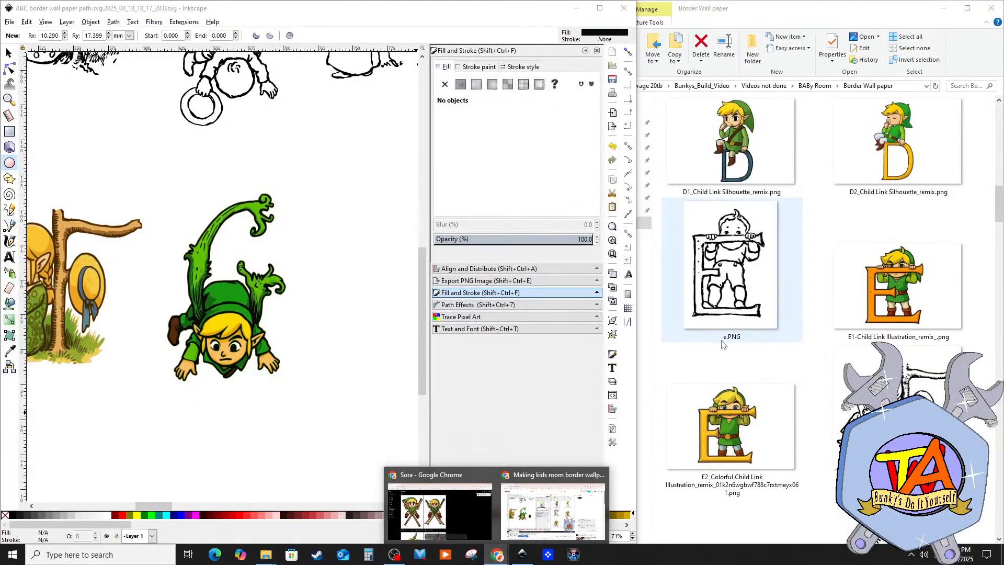
scroll(253, 360, up, 4)
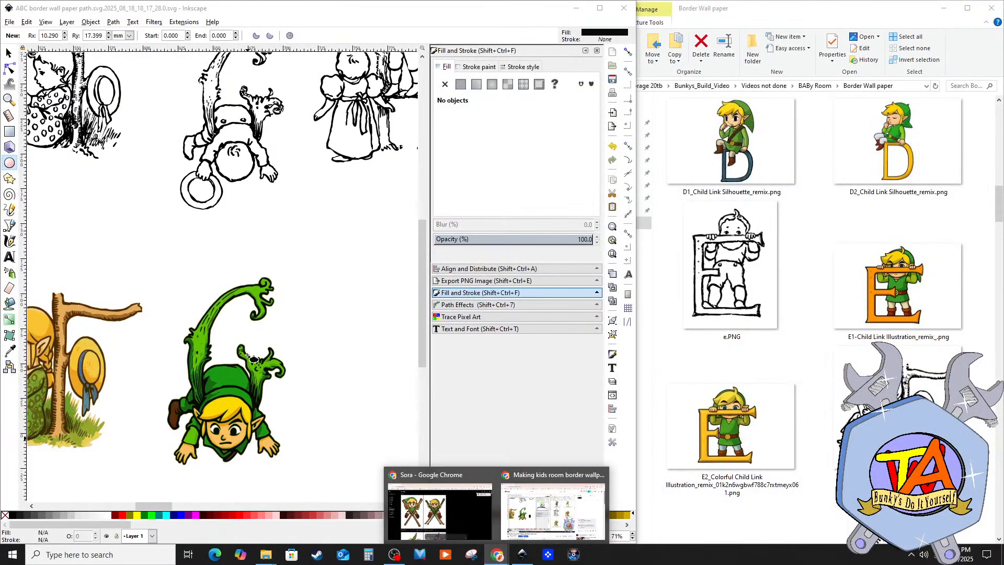
scroll(253, 359, up, 2)
scroll(248, 349, down, 2)
scroll(248, 349, up, 4)
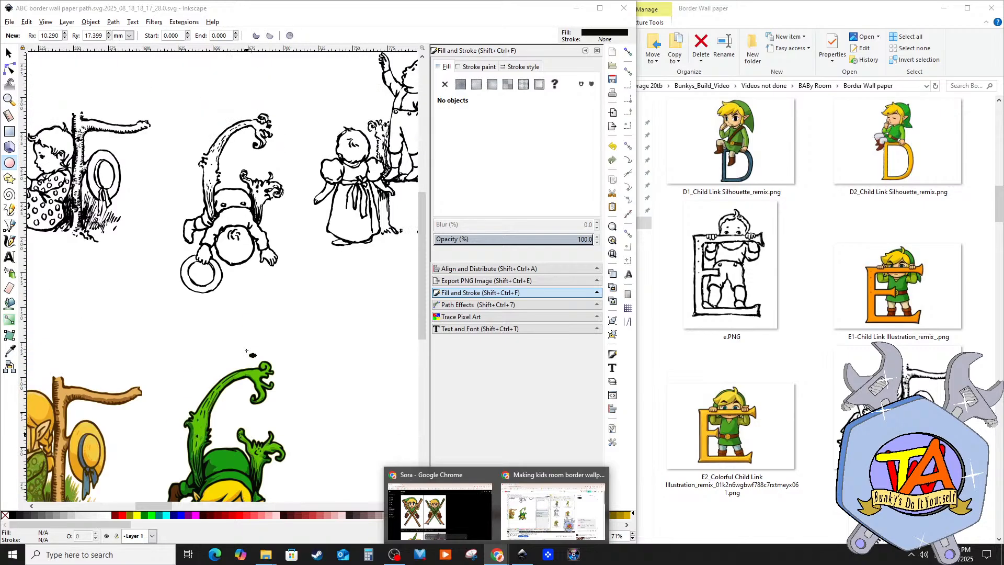
scroll(246, 351, down, 3)
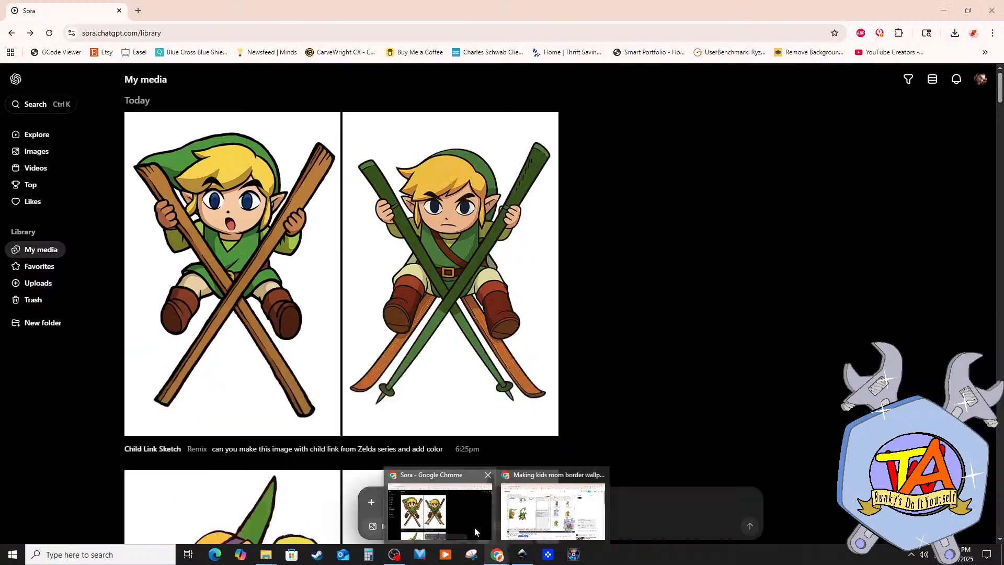
Step: Switch to Sora in Chrome and download the X image of the character with green poles and skis
click(475, 526)
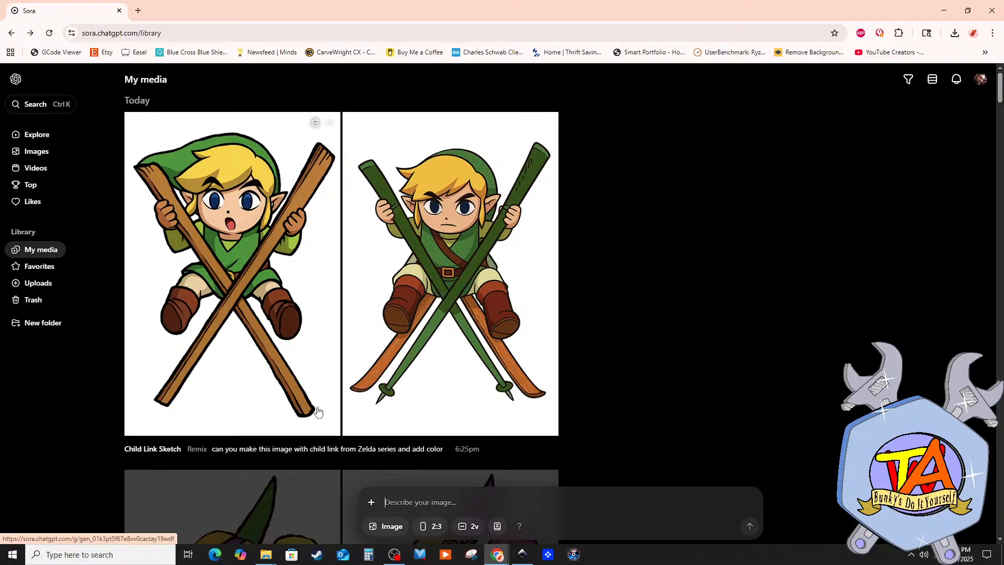
click(416, 251)
mouse_move(368, 501)
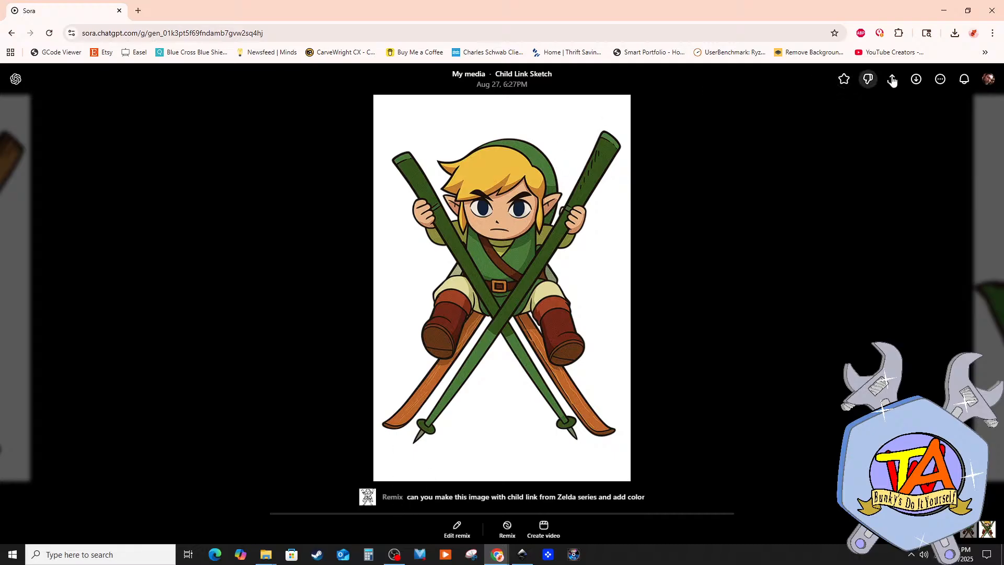
click(914, 80)
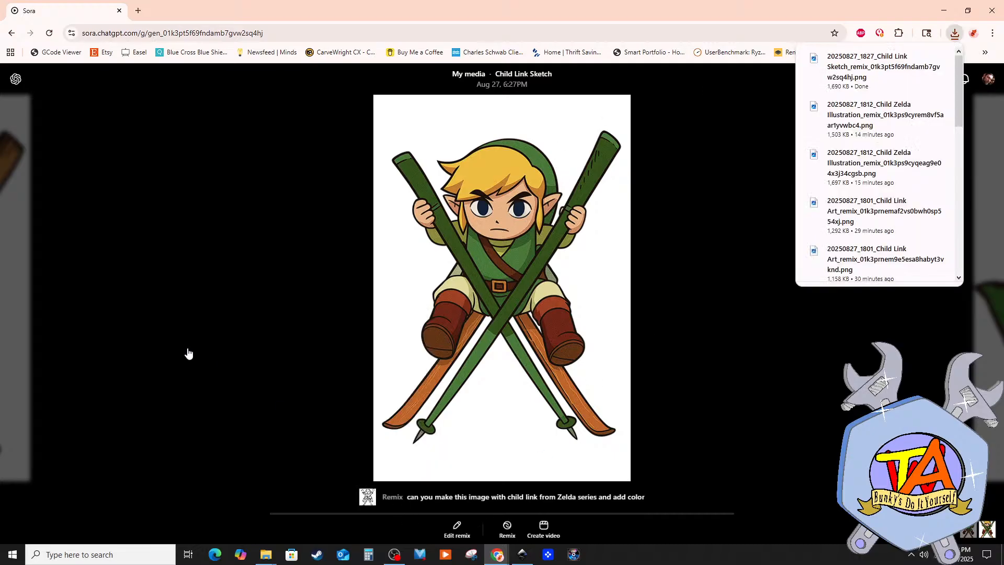
Step: Download the X image with the brown wooden beams, and return to the media library
click(7, 329)
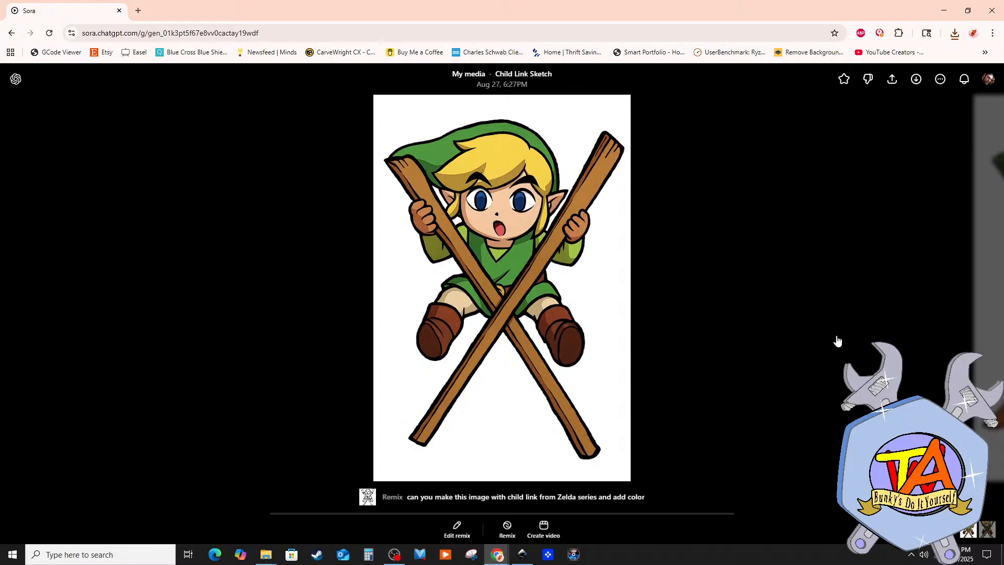
click(915, 80)
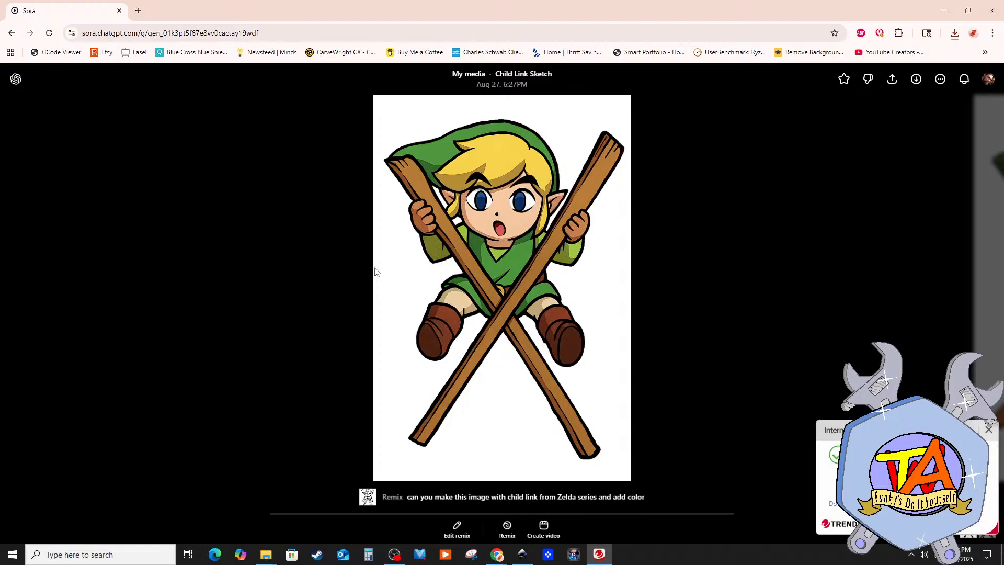
click(11, 33)
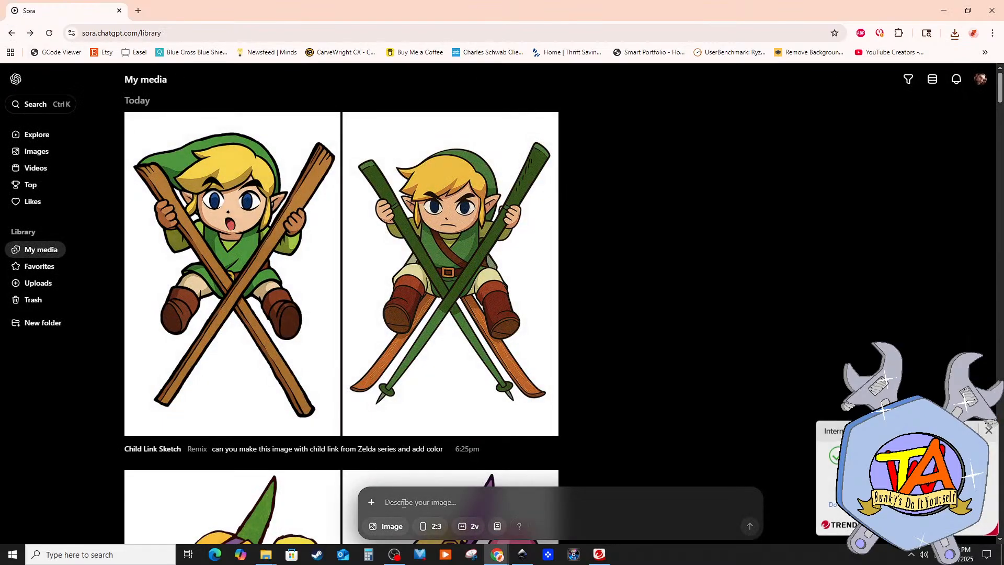
Step: Upload the sketch y.PNG from the Border Wall paper folder as the reference for a new image
click(371, 503)
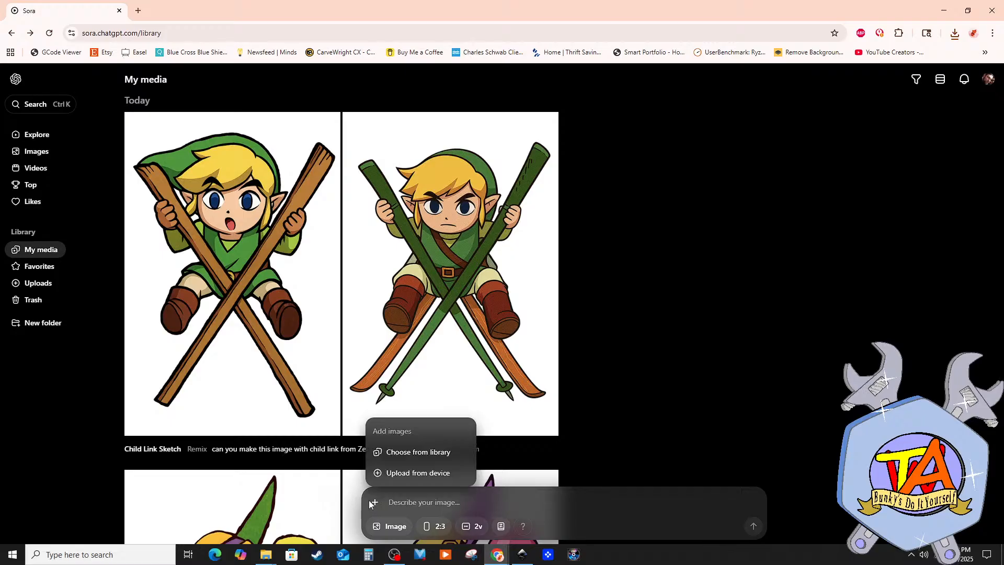
click(386, 473)
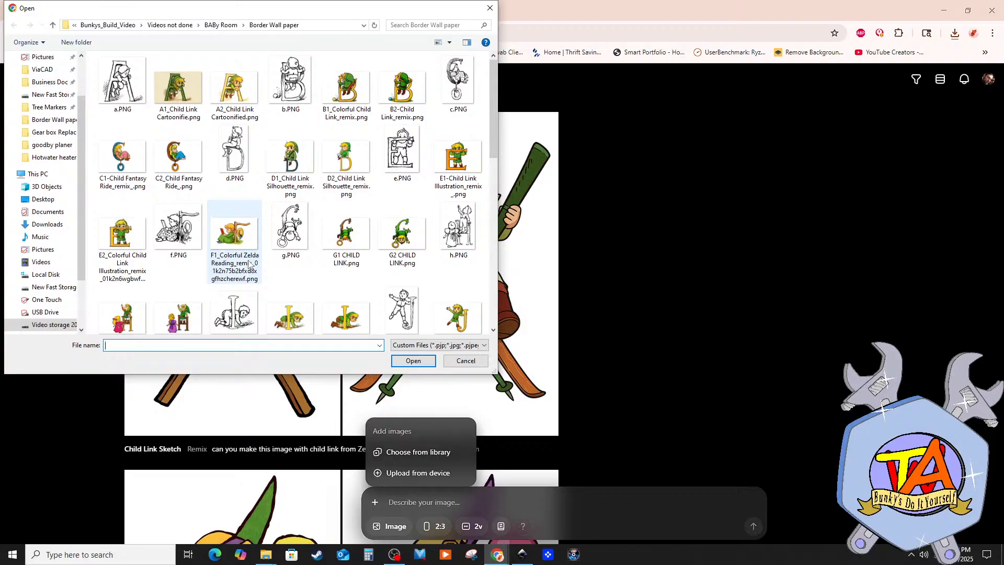
scroll(250, 265, down, 5)
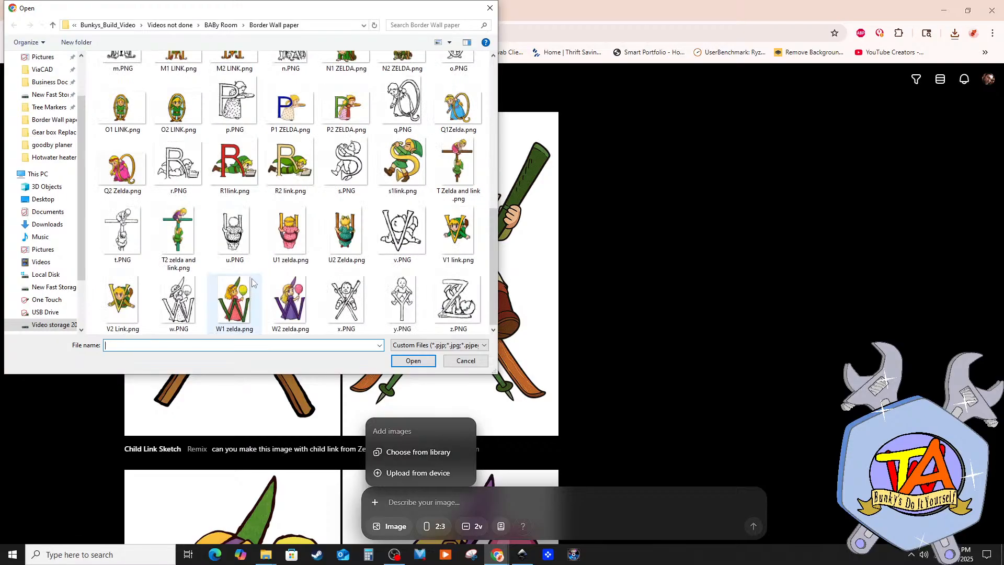
click(410, 309)
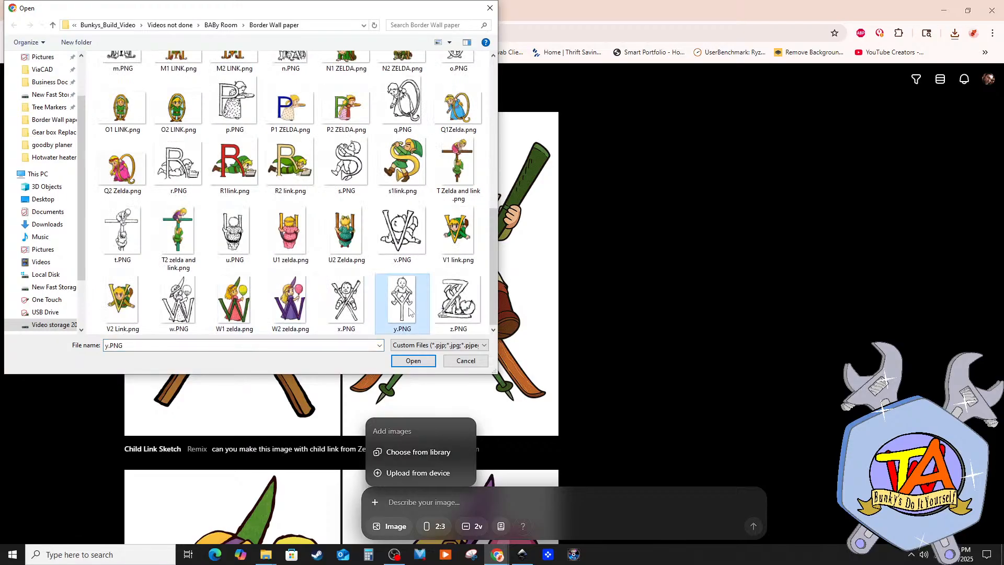
click(413, 361)
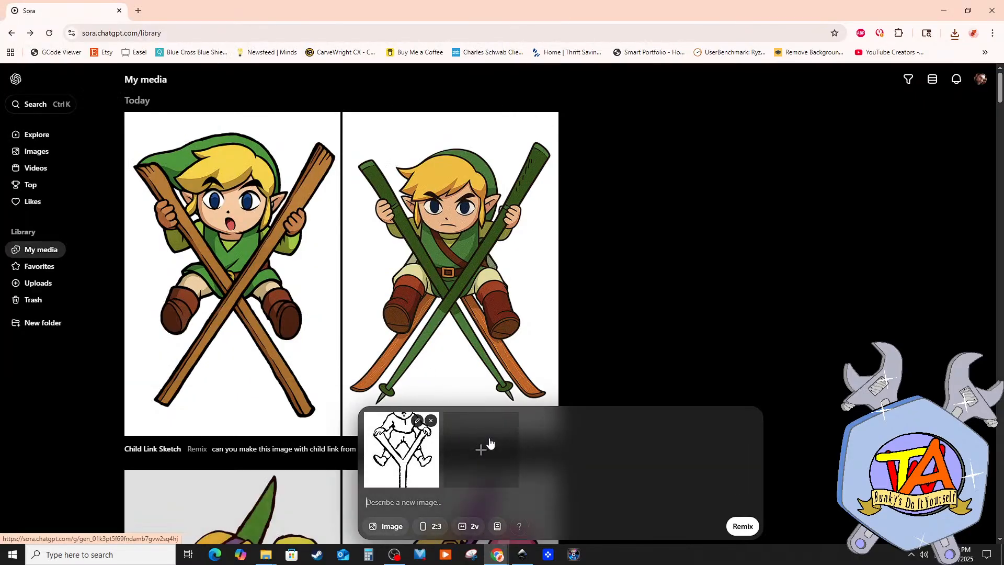
scroll(403, 463, down, 2)
scroll(403, 459, up, 2)
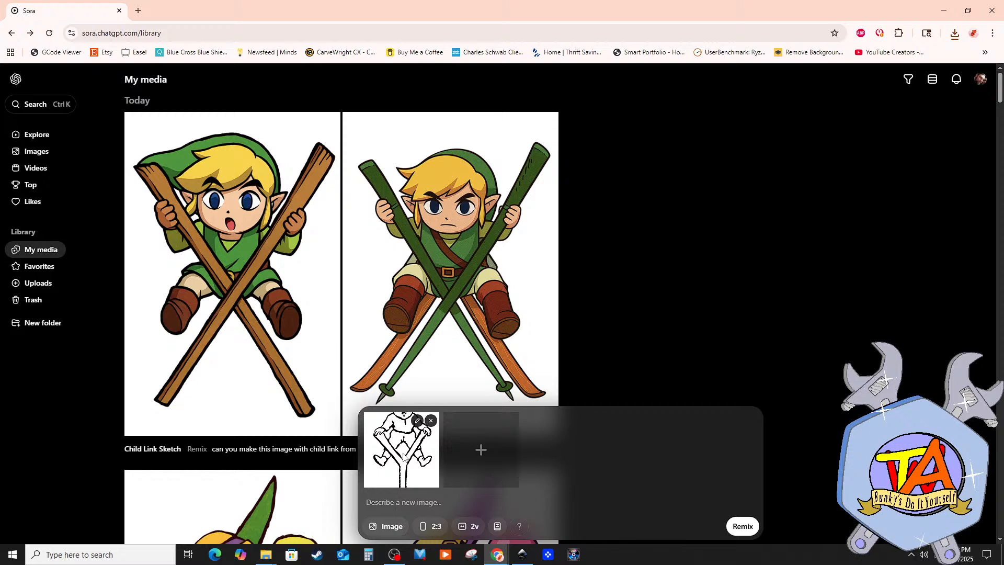
right_click(398, 505)
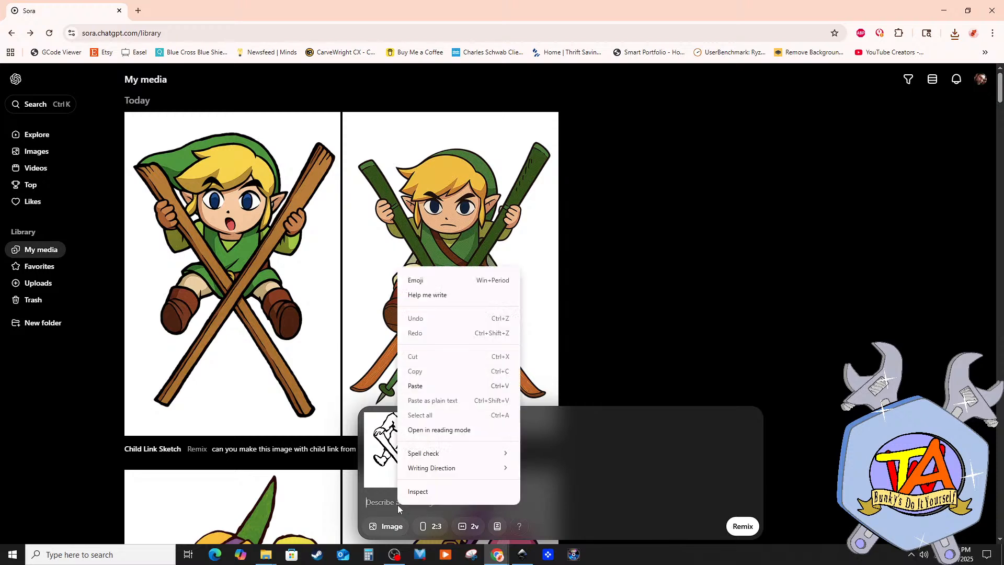
click(418, 387)
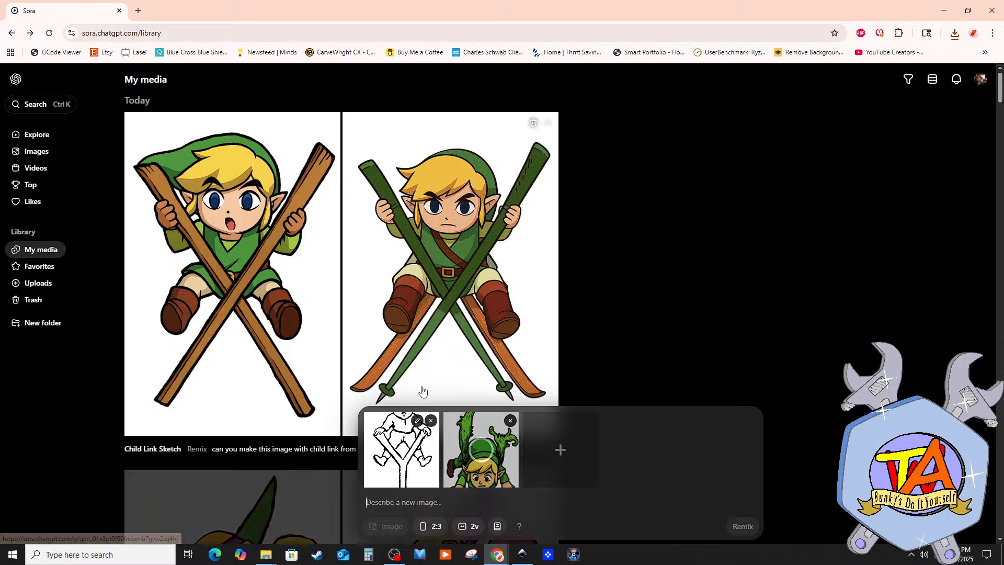
click(510, 421)
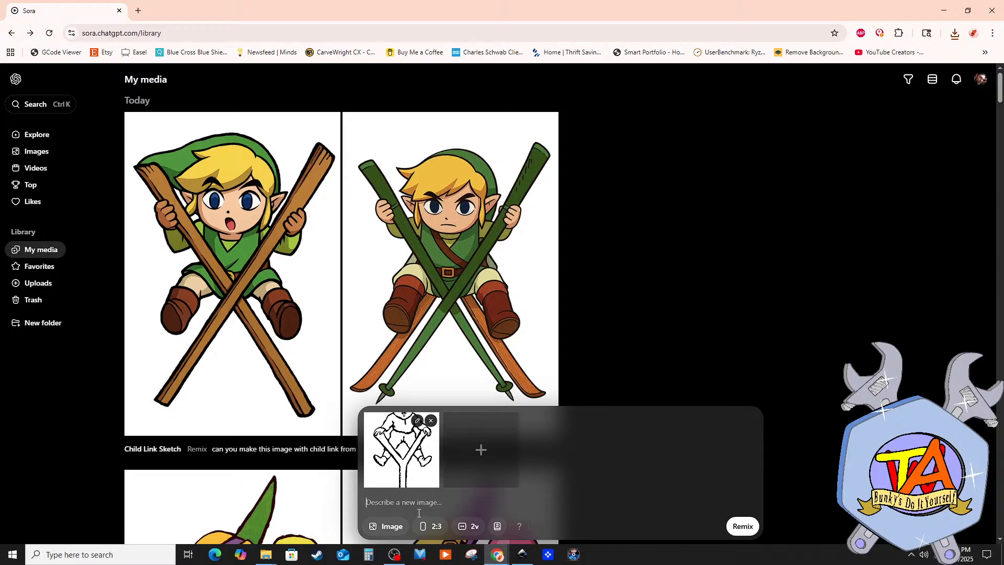
Step: Reuse the previous generation's prompt "can you make this image with child link from Zelda series and add color" for the Y sketch, and start the remix
scroll(221, 451, down, 1)
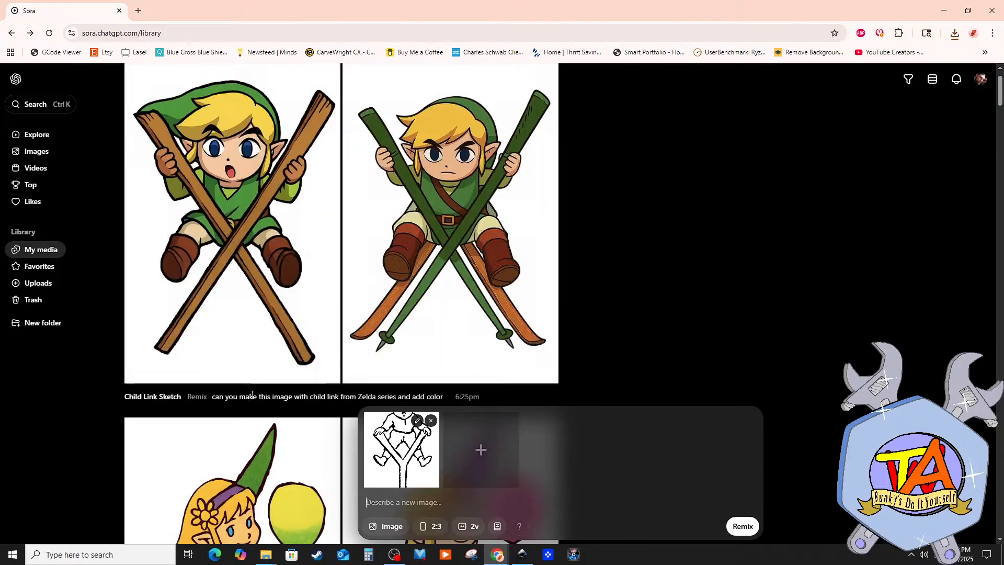
drag(213, 396, 444, 399)
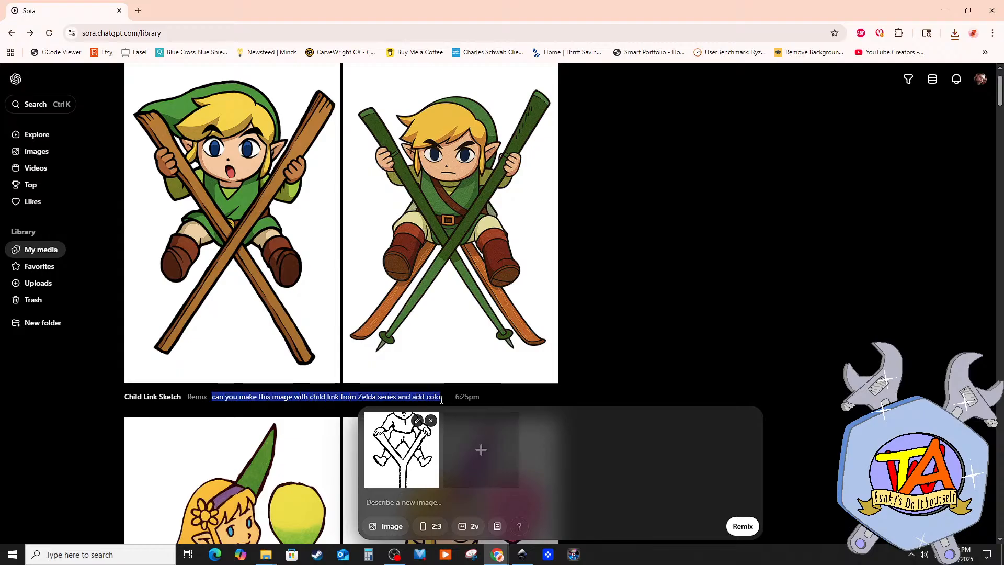
right_click(400, 398)
click(428, 414)
click(401, 501)
right_click(401, 500)
click(421, 382)
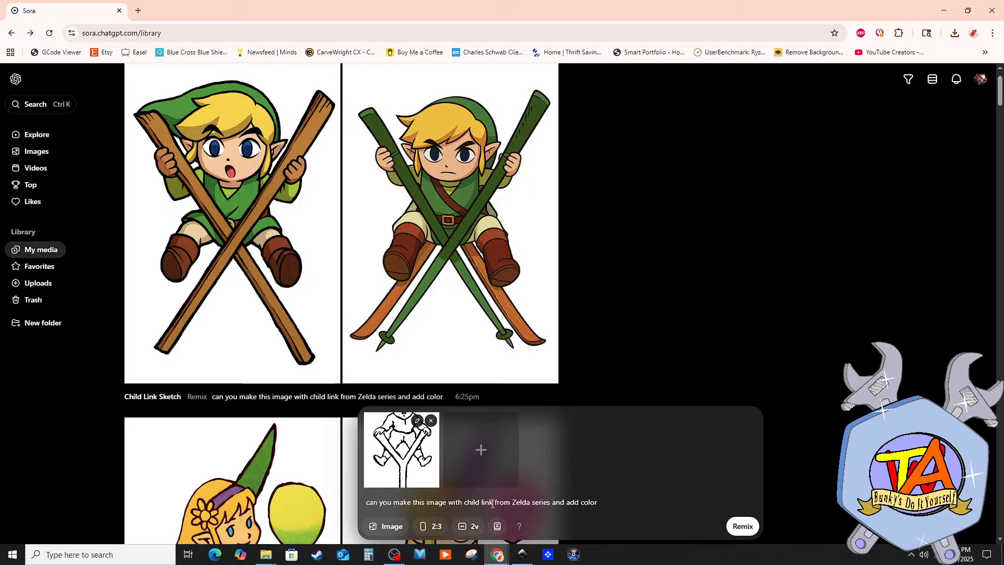
drag(491, 503, 487, 503)
click(743, 526)
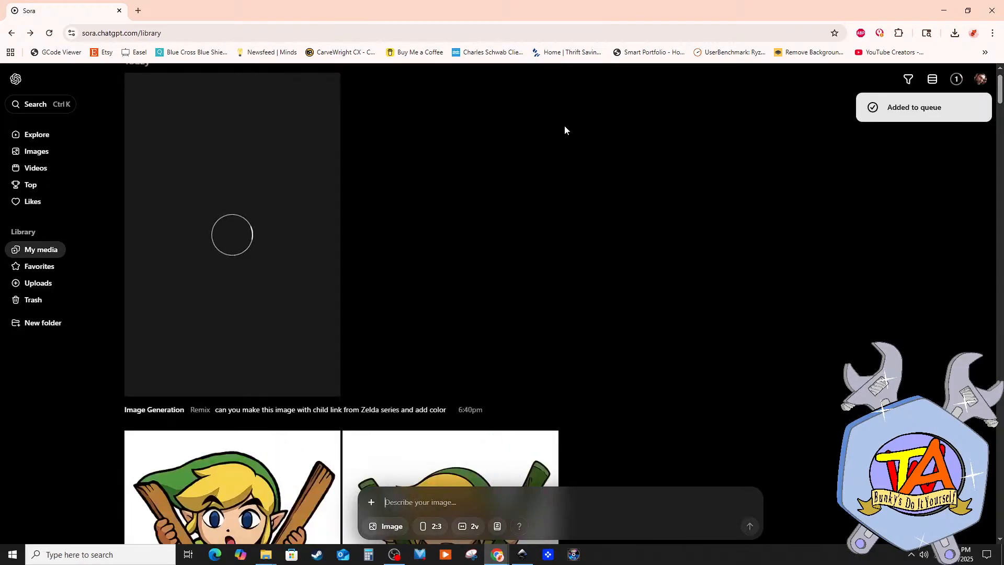
scroll(637, 350, down, 4)
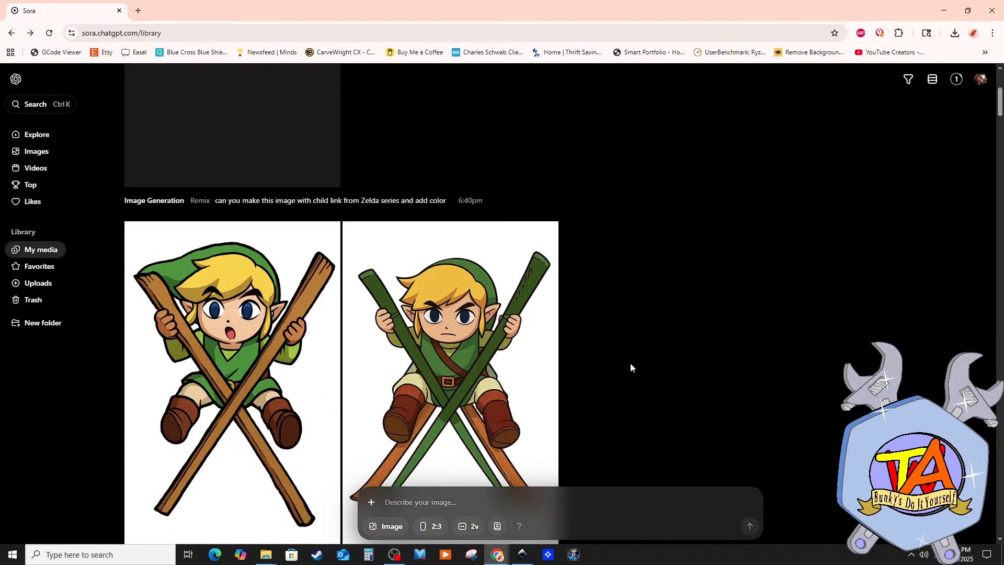
scroll(629, 366, up, 5)
scroll(623, 375, down, 6)
scroll(619, 375, up, 3)
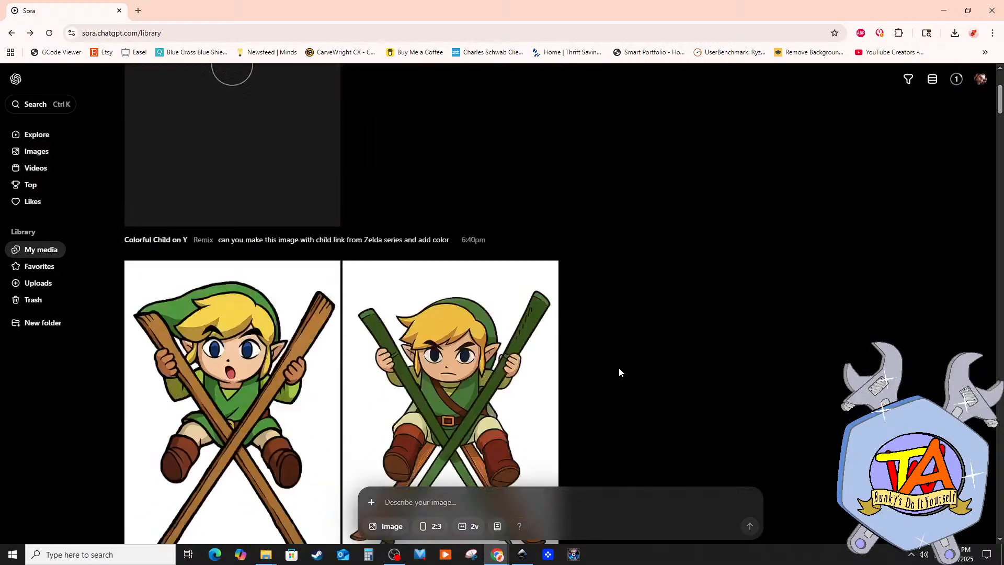
scroll(619, 387, up, 4)
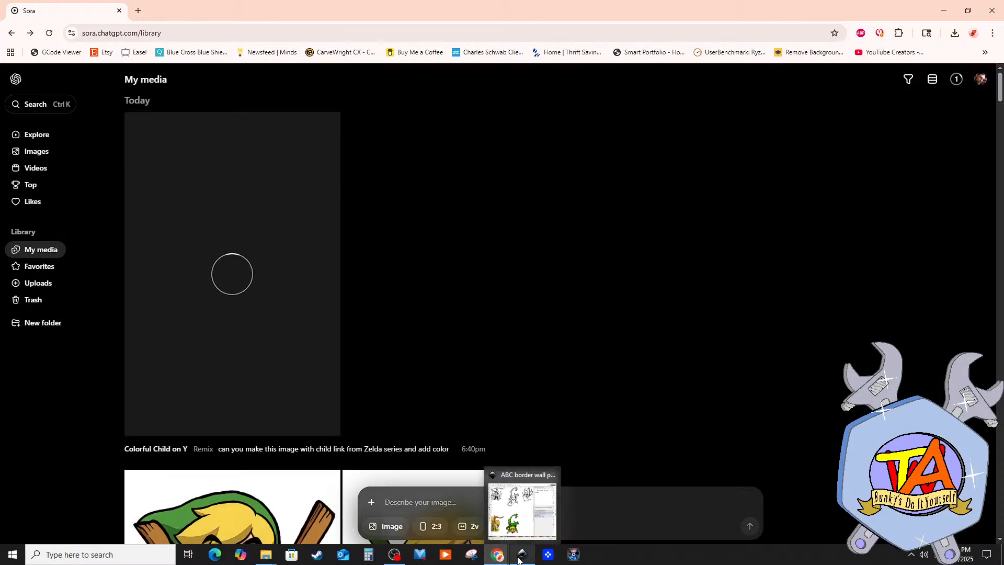
Step: Switch to the Downloads folder in File Explorer and rename the X image with green poles and skis as X1link
mouse_move(266, 555)
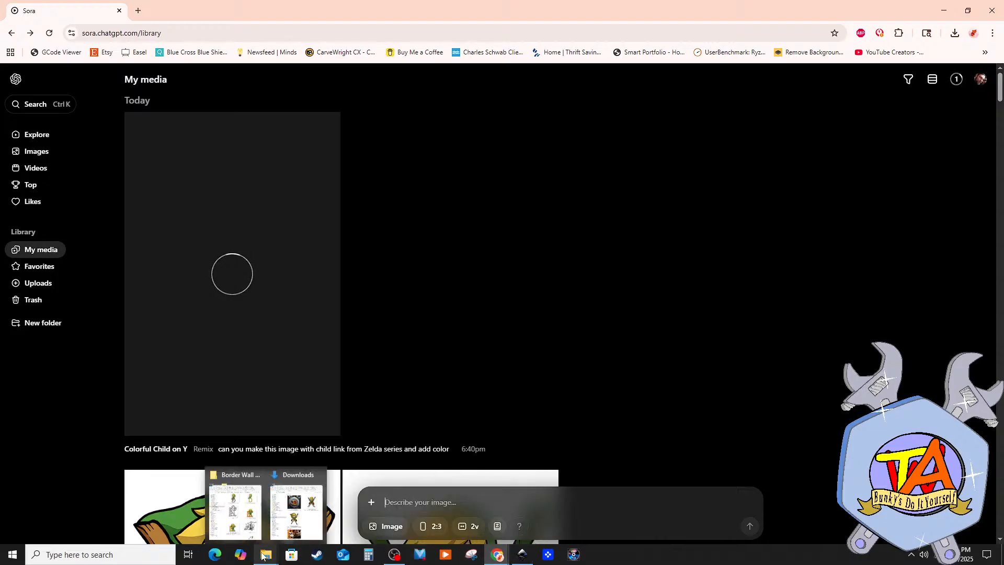
click(309, 521)
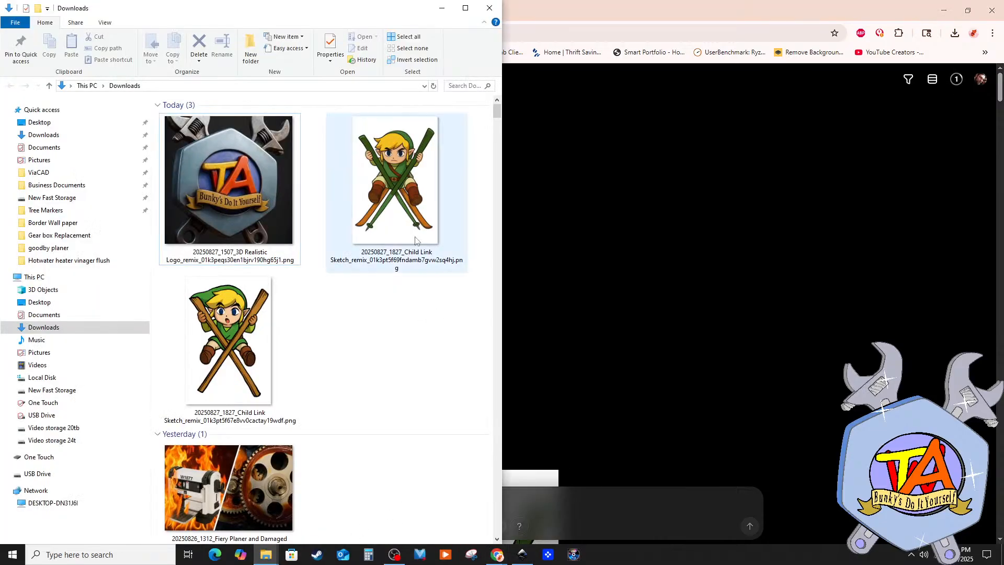
click(382, 261)
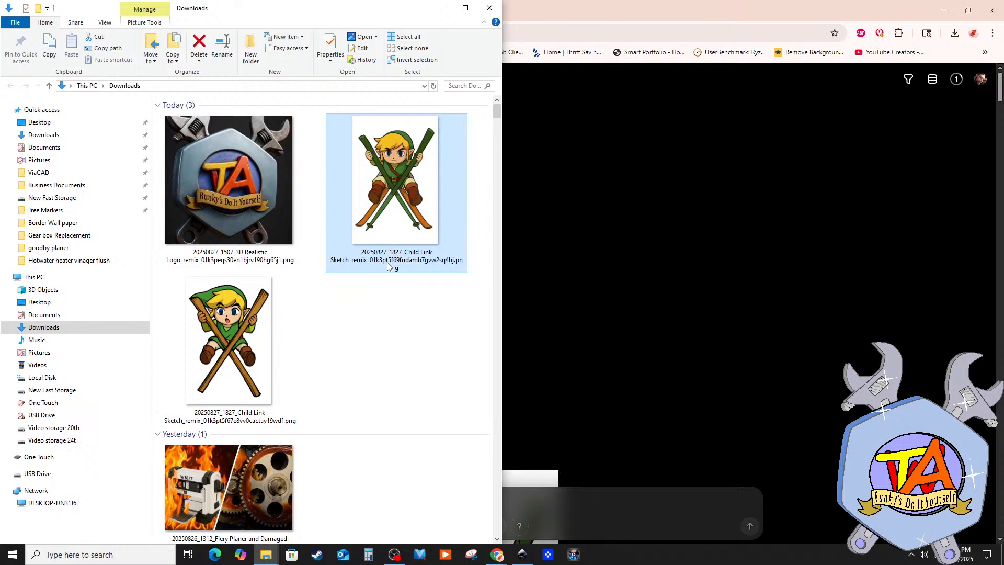
click(387, 265)
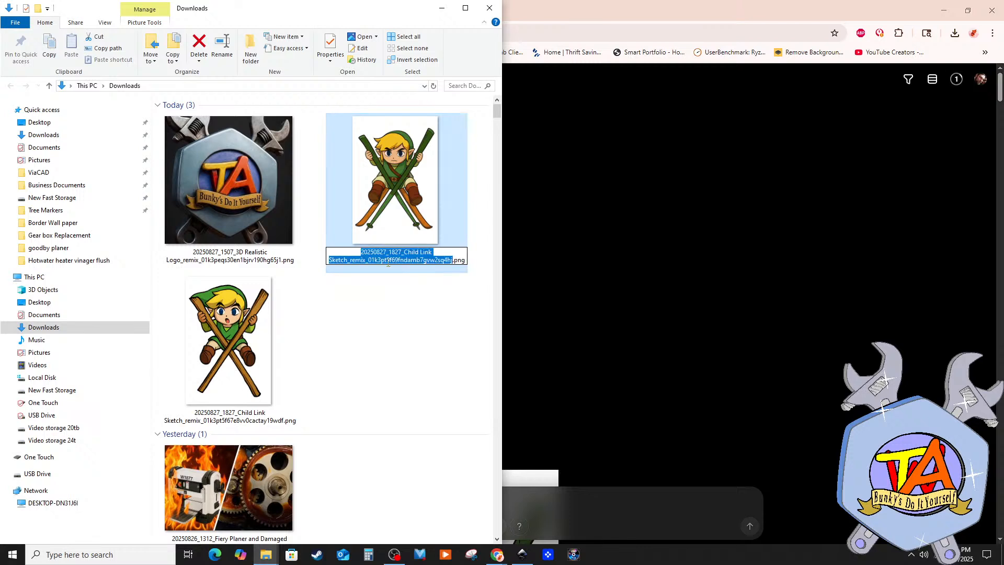
text(X)
text(li)
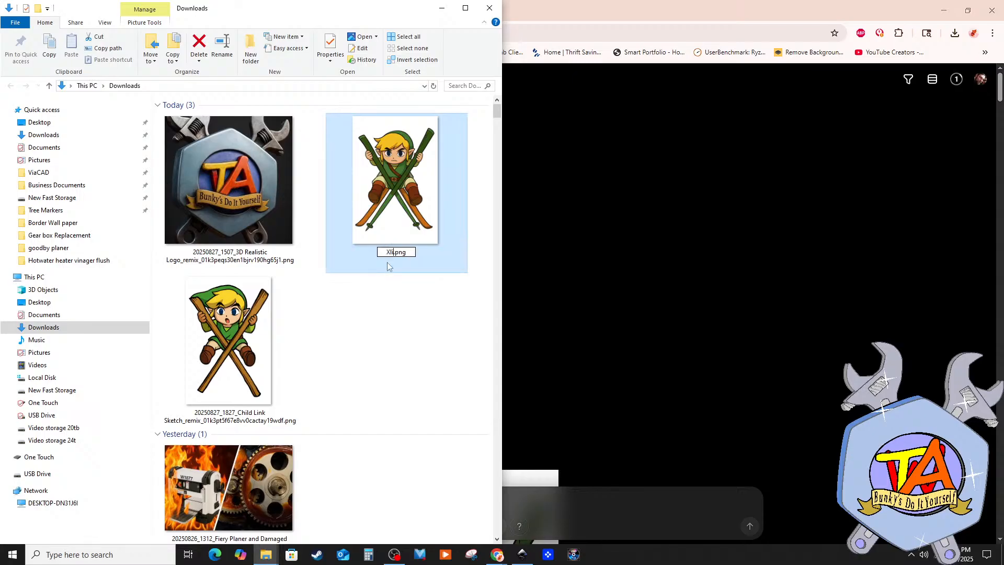
text(nk)
text(1)
key(Return)
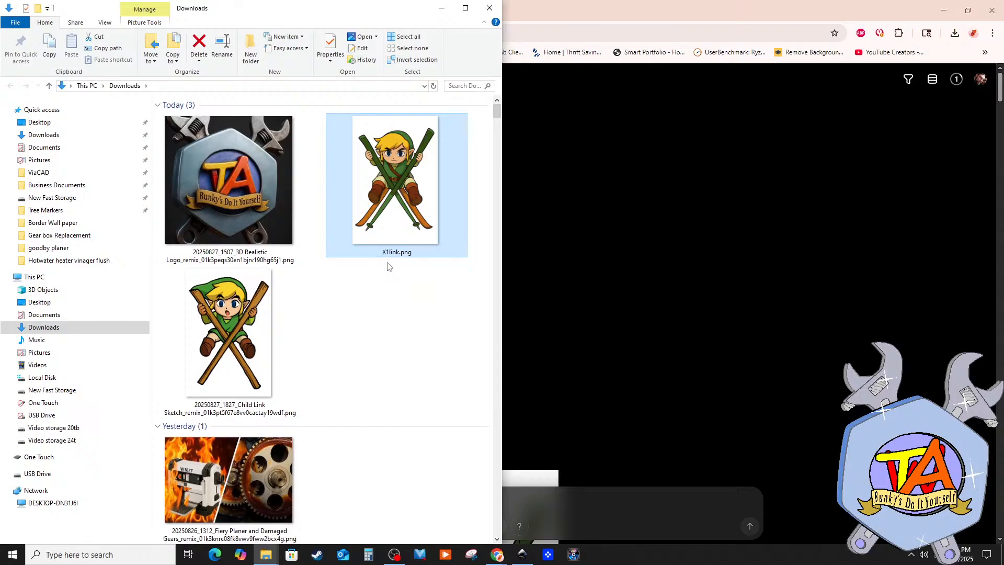
Step: Rename the downloaded X image with the wooden beams as x2link
click(226, 406)
click(225, 407)
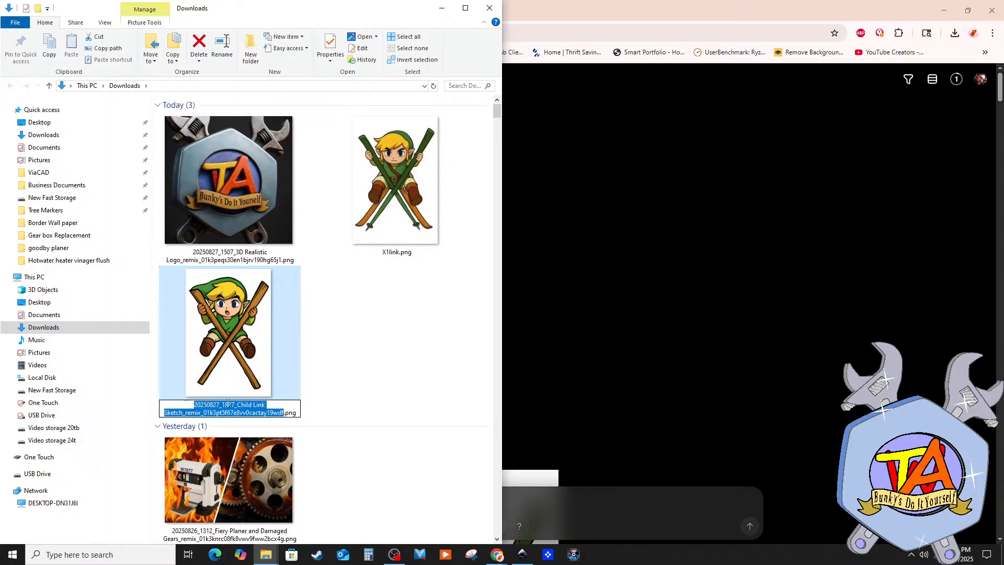
text(x2li)
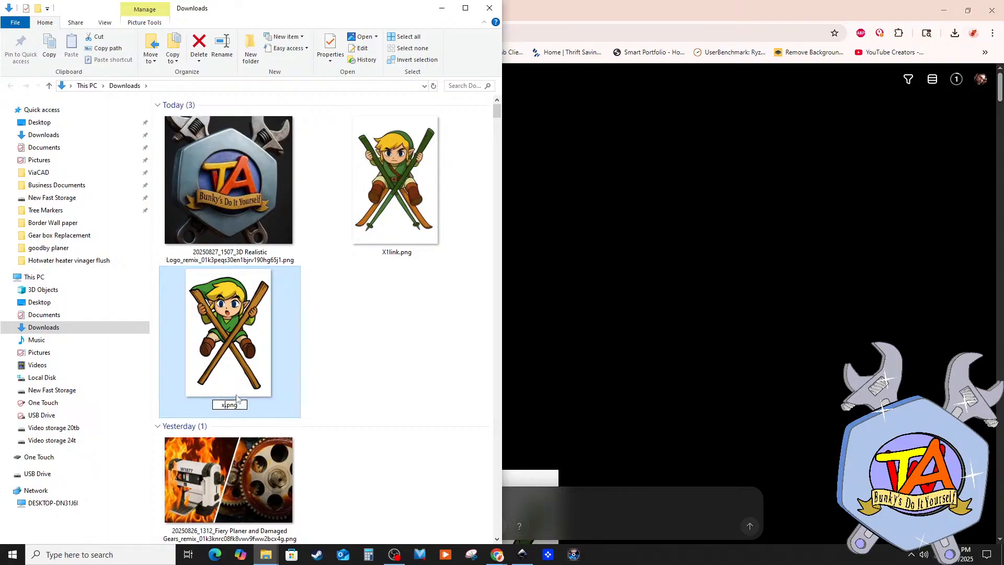
text(nk)
click(397, 388)
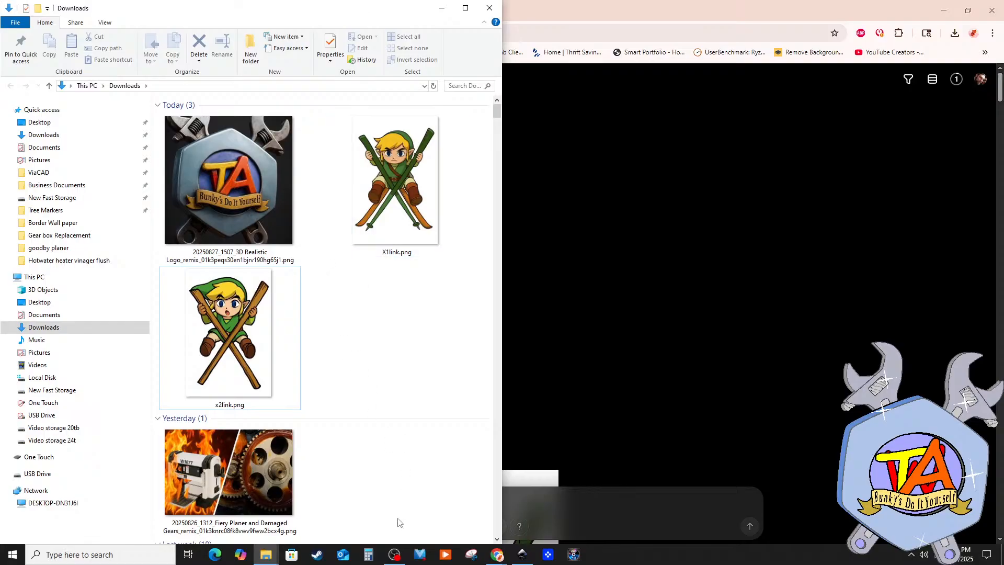
Step: Bring up the Border Wall paper folder beside Downloads and copy X1link.png and x2link.png into it
click(262, 558)
click(325, 525)
click(260, 550)
click(235, 512)
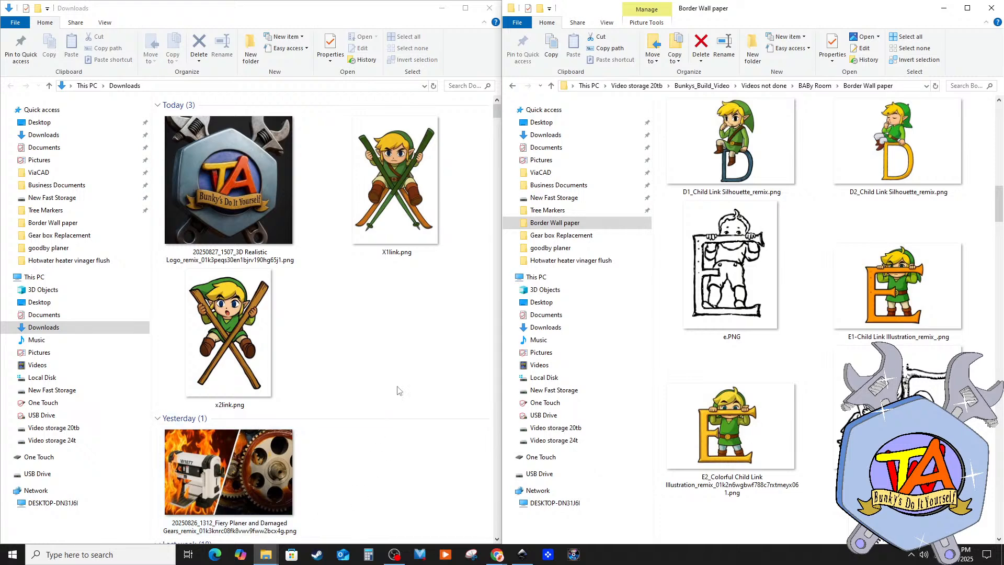
drag(388, 199, 774, 328)
drag(223, 364, 825, 382)
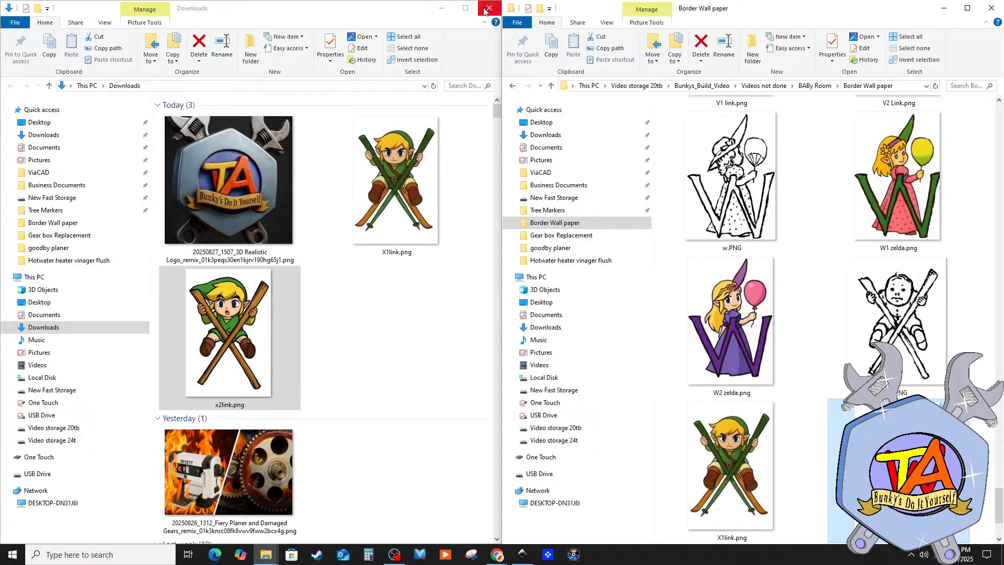
Step: Delete X1link.png and x2link.png from the Downloads folder and put its window out of the way
click(421, 179)
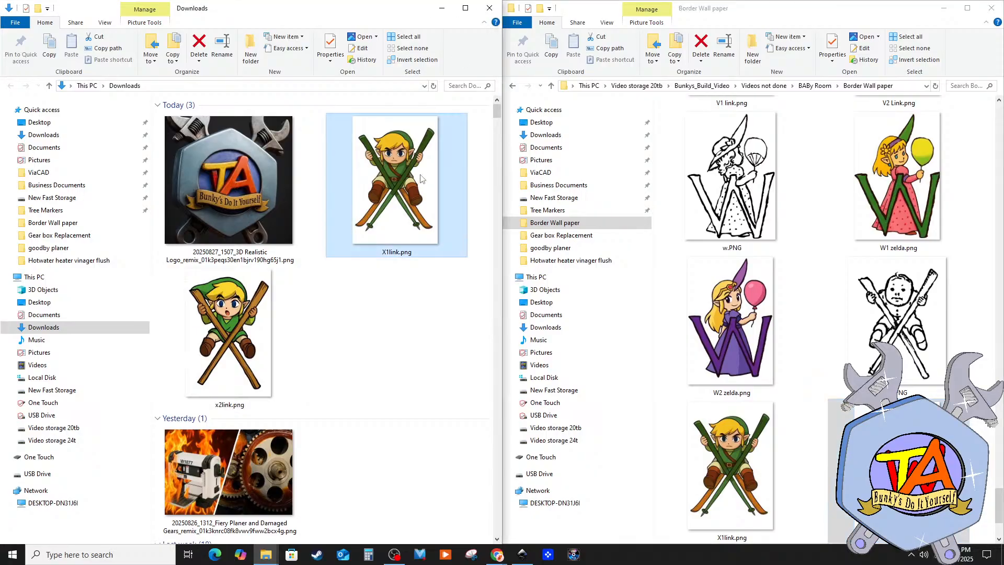
key(Delete)
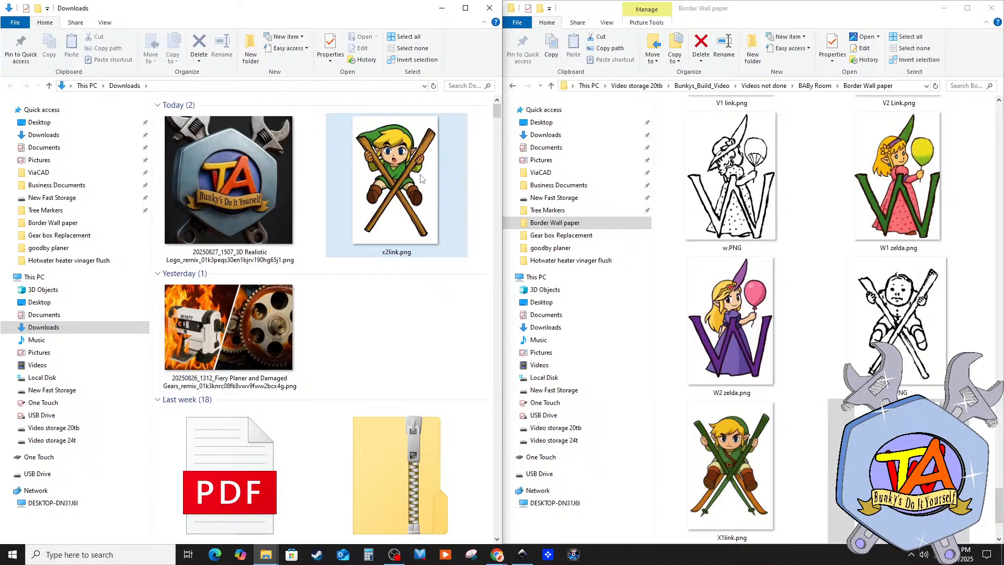
key(Delete)
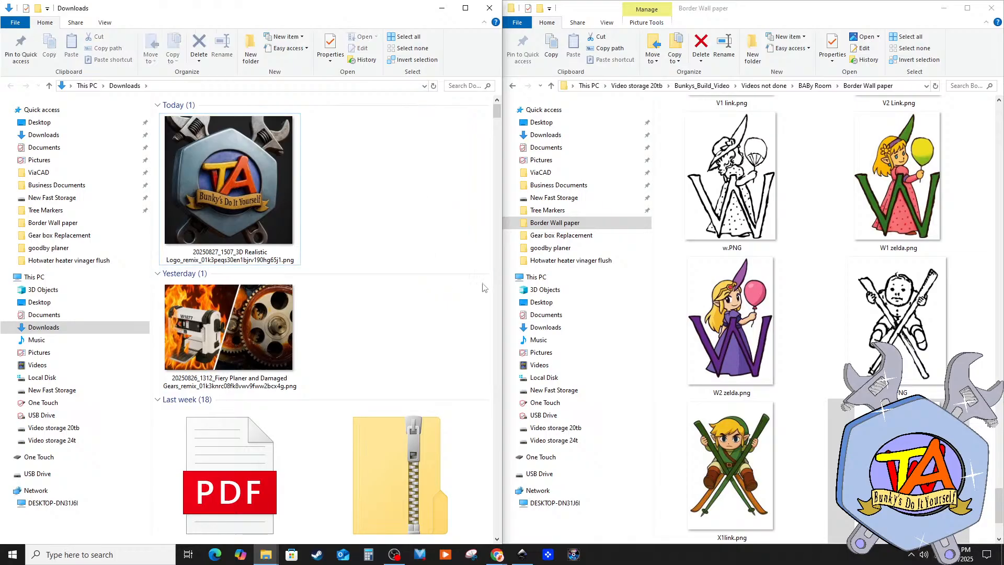
click(442, 9)
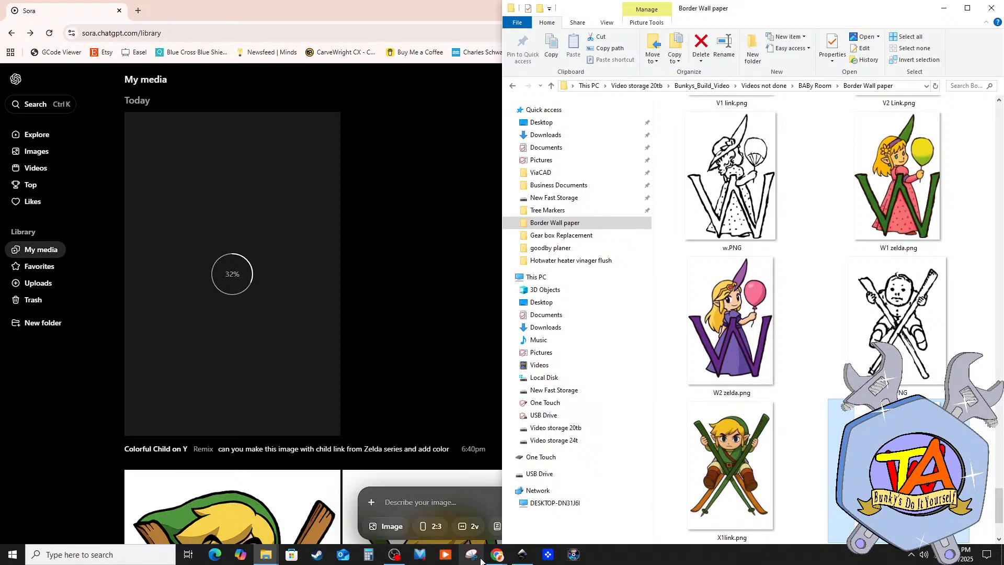
Step: Switch to the ABC border wall paper drawing in Inkscape and look over the green G character artwork
click(522, 555)
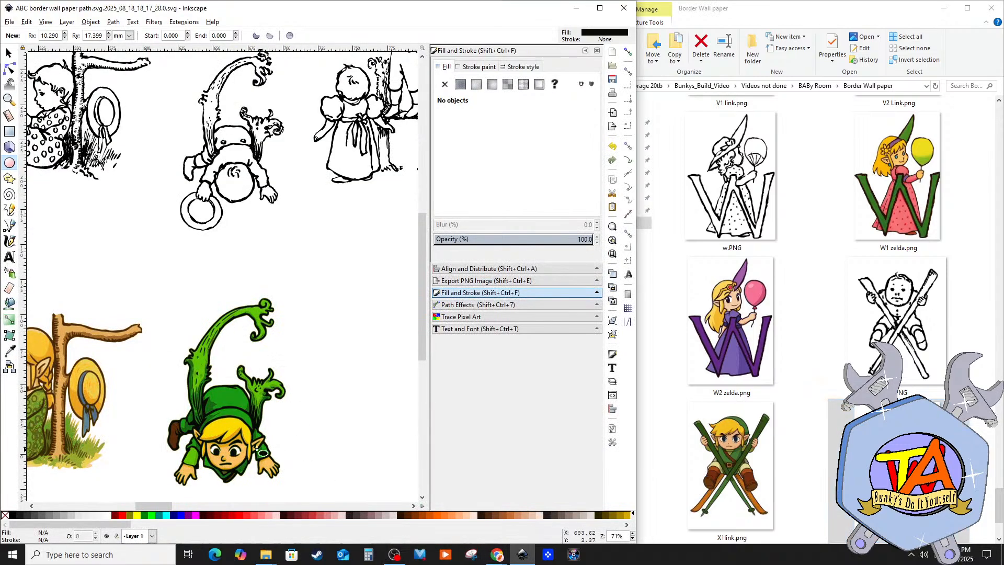
scroll(232, 440, down, 3)
scroll(226, 471, up, 3)
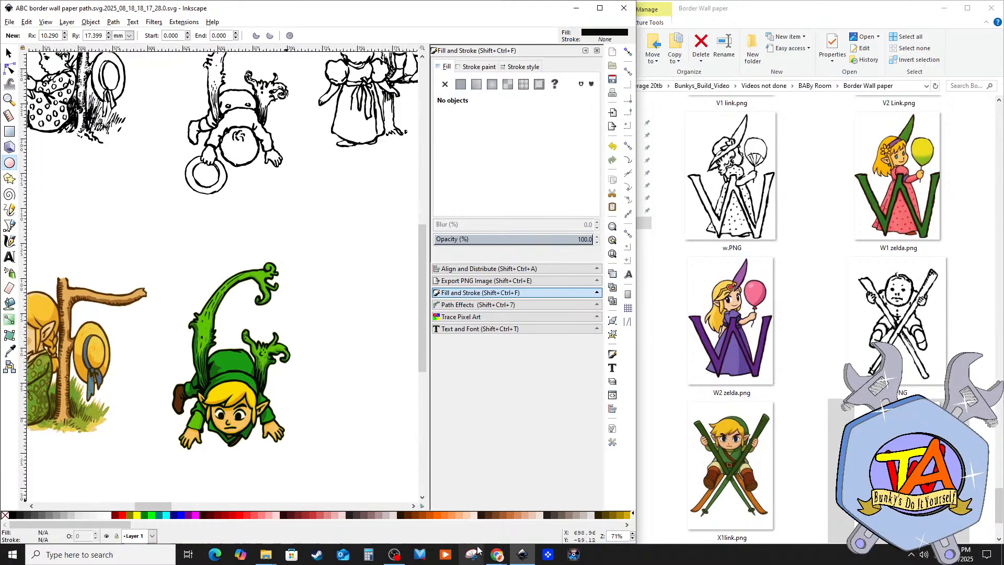
Step: Switch to Chrome and search the web for ocarina images, keeping the Sora page open
mouse_move(498, 558)
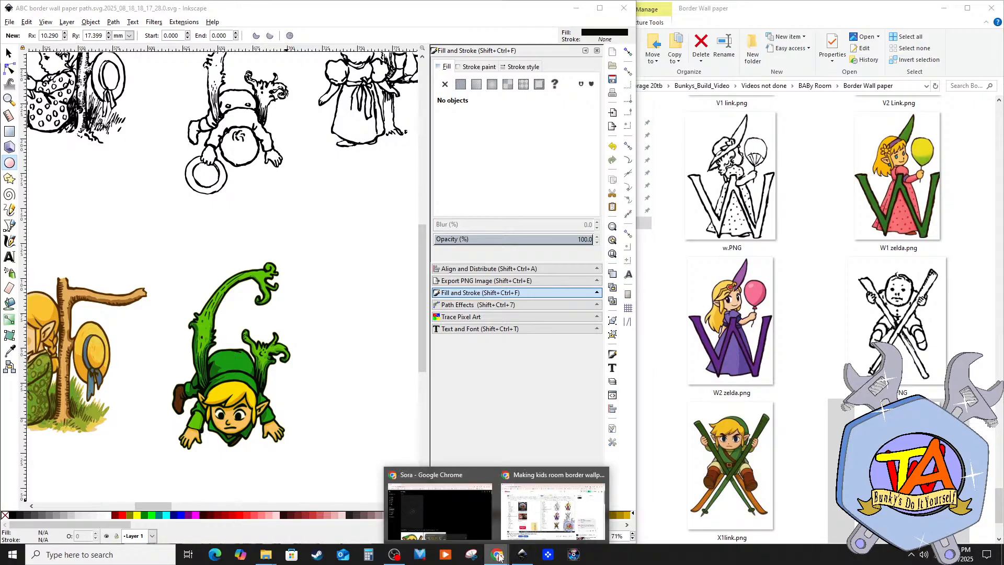
click(457, 506)
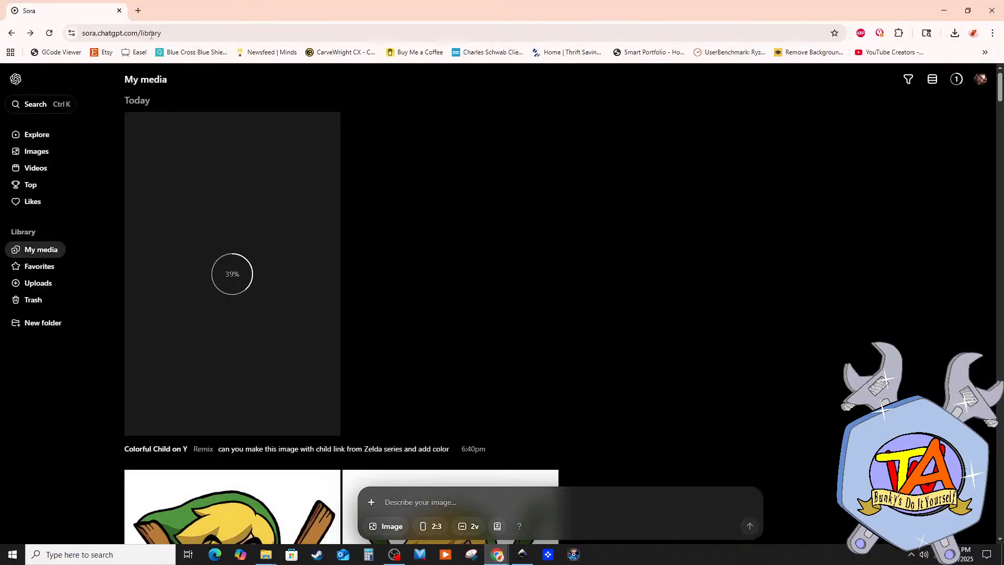
click(138, 10)
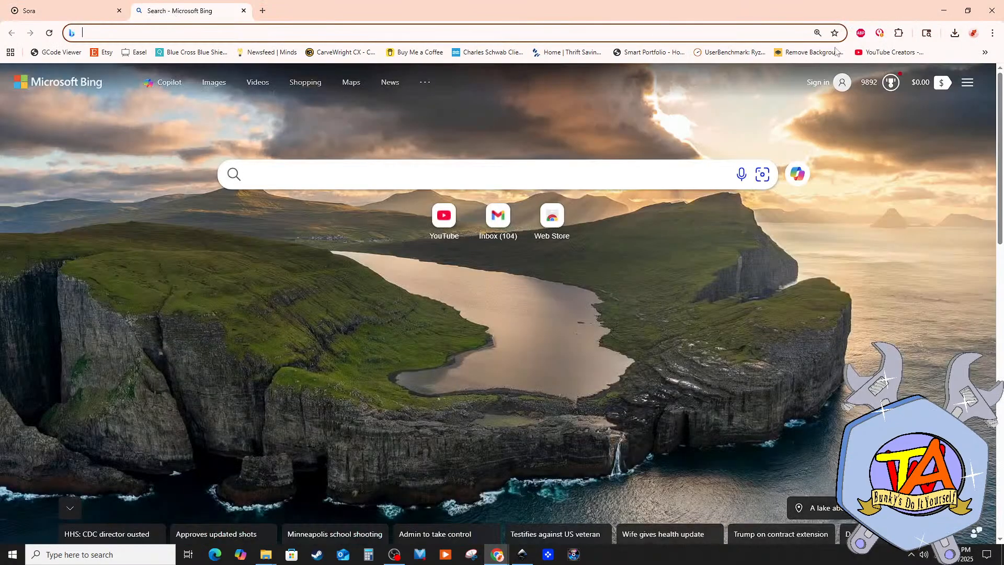
click(374, 33)
text(ocr)
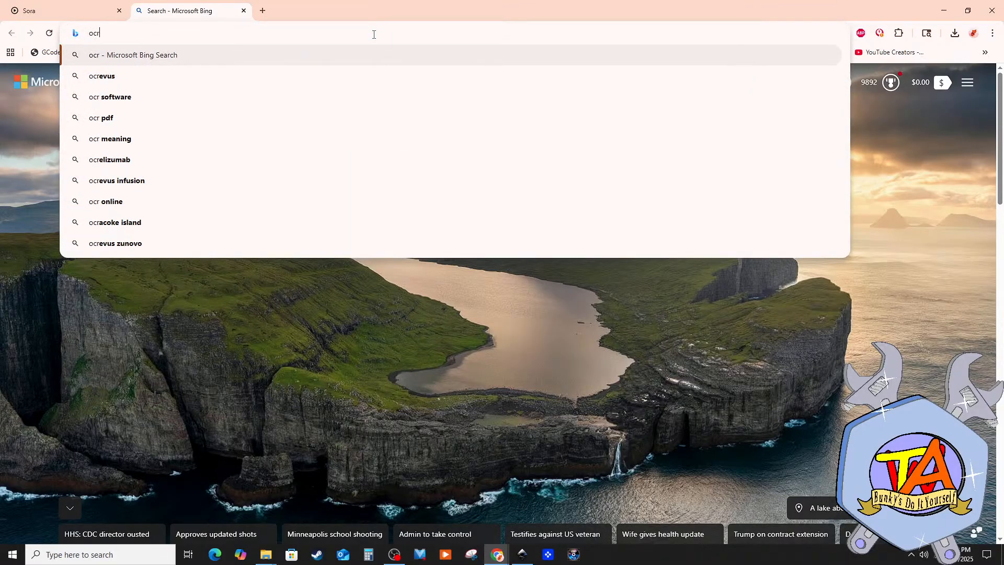
text(eana)
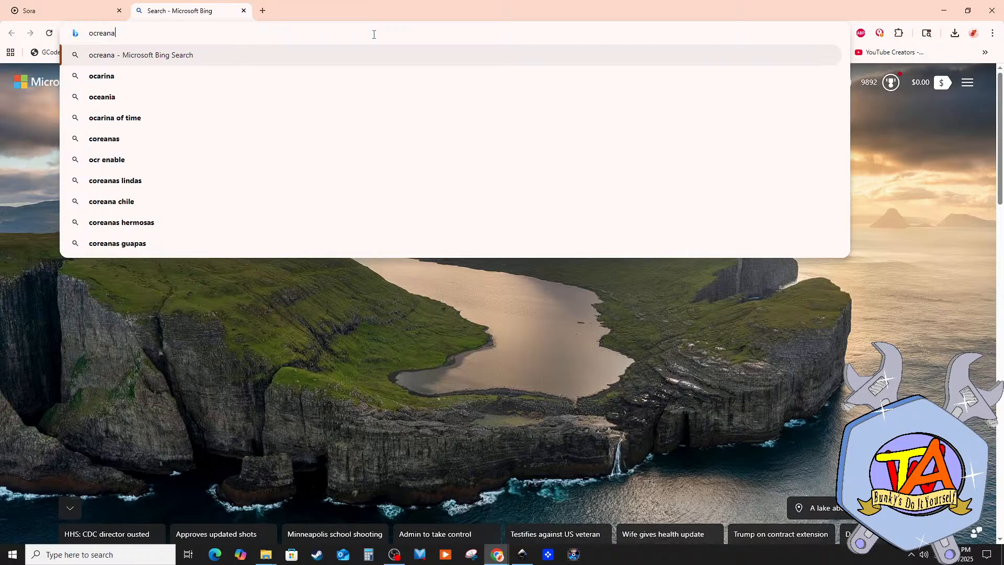
click(314, 77)
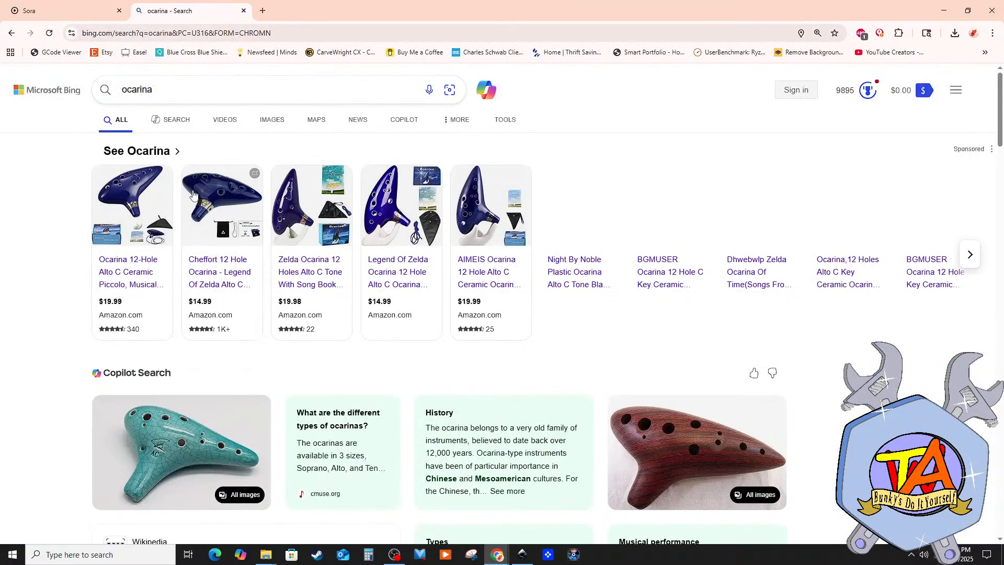
click(279, 162)
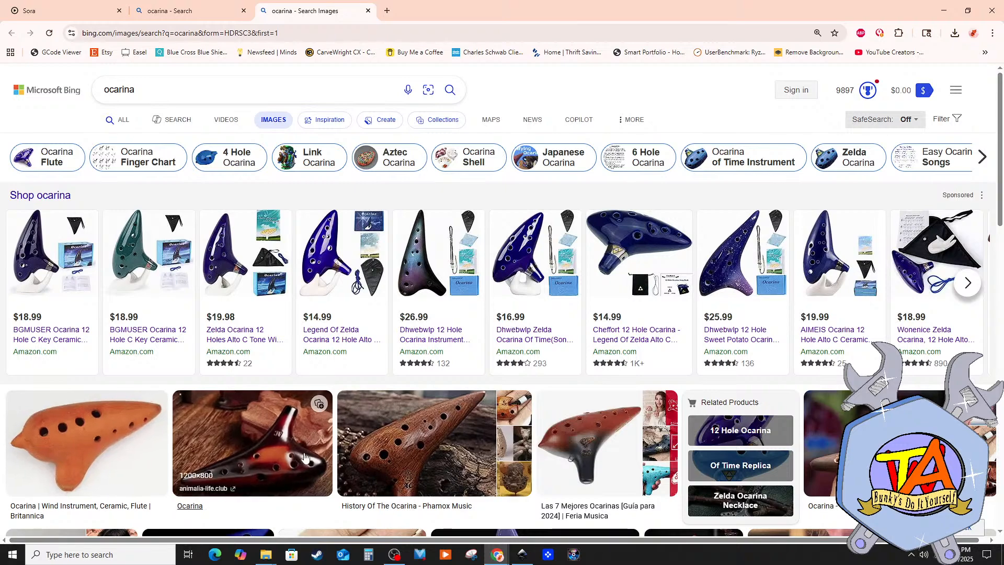
Step: Open the Legend Of Zelda 12 hole ocarina product page and place it beside the Inkscape drawing as a reference
click(333, 260)
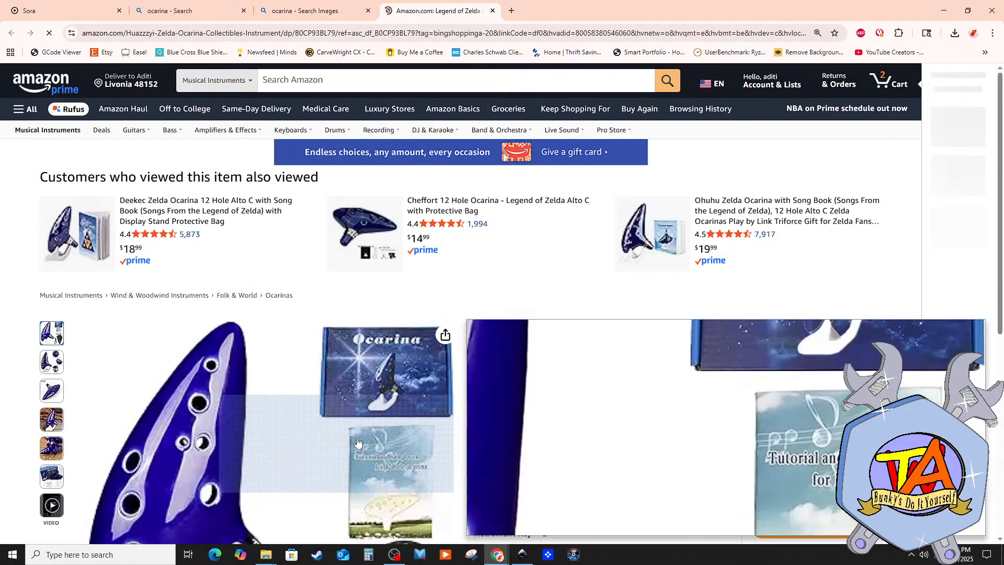
scroll(358, 443, down, 5)
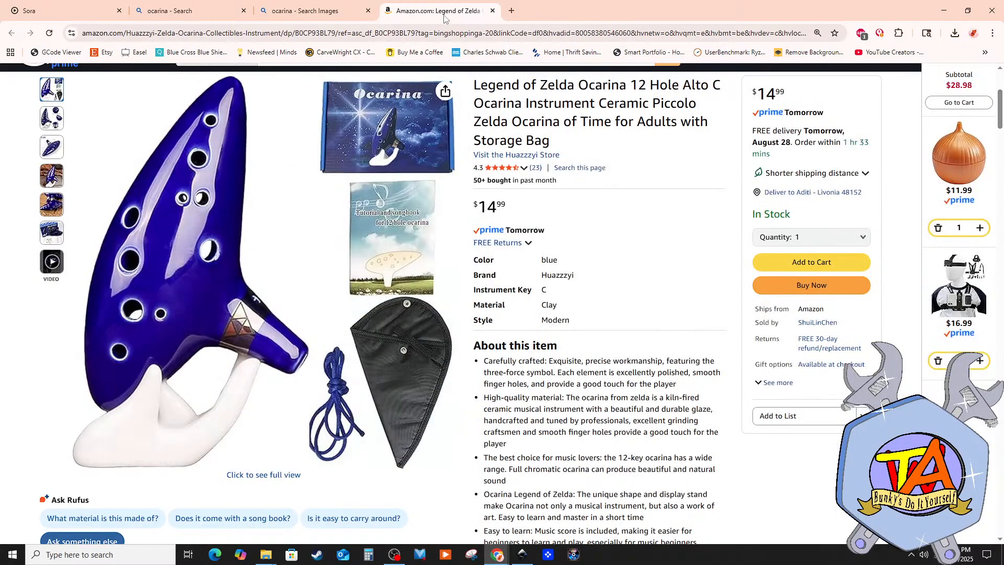
drag(442, 14, 1003, 165)
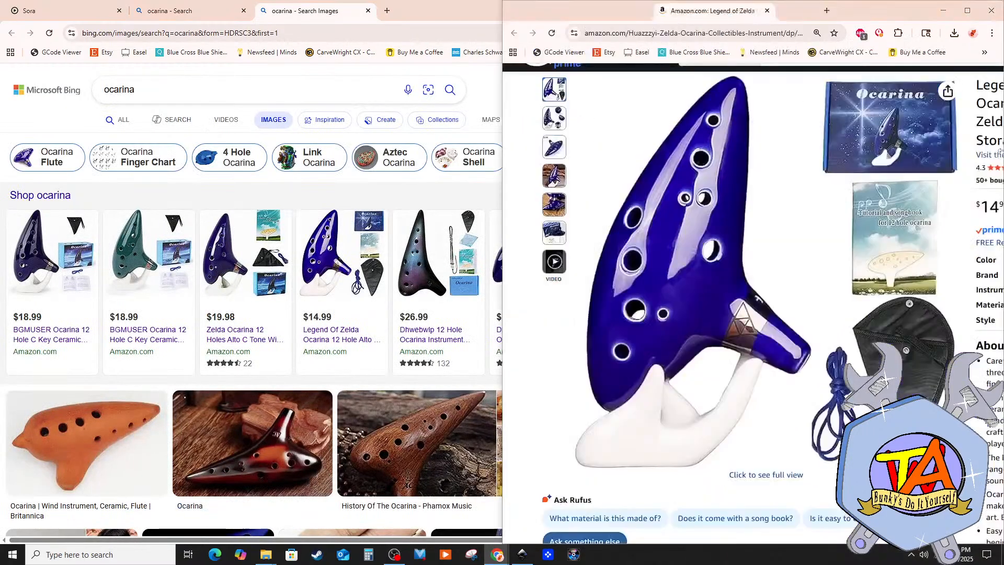
scroll(588, 237, up, 3)
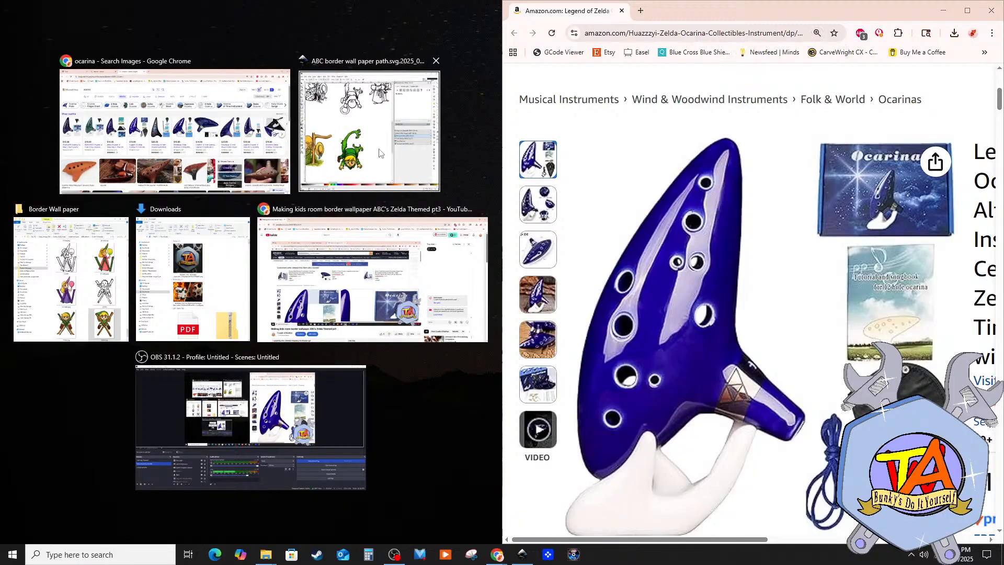
click(340, 128)
ctrl+scroll(199, 446, up, 1)
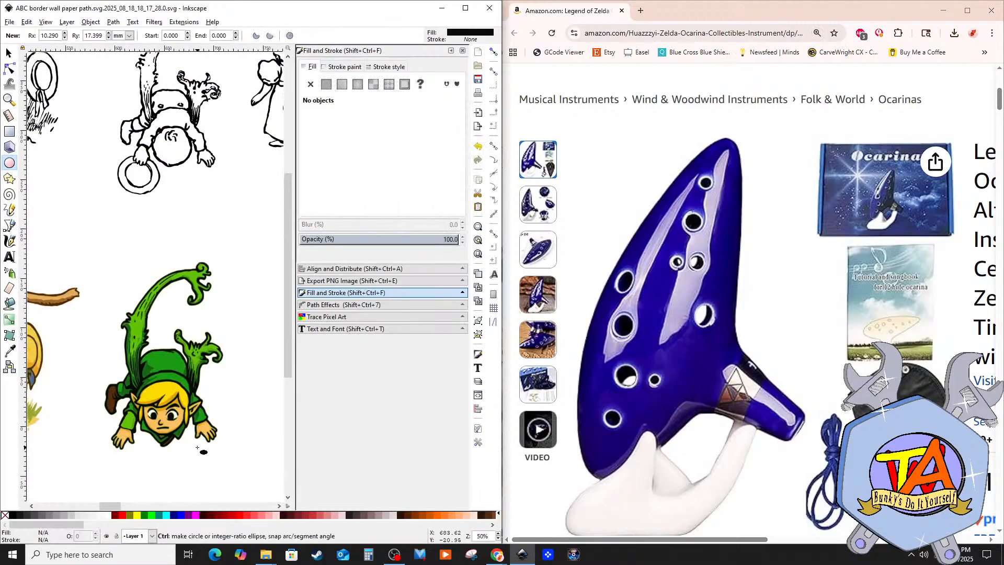
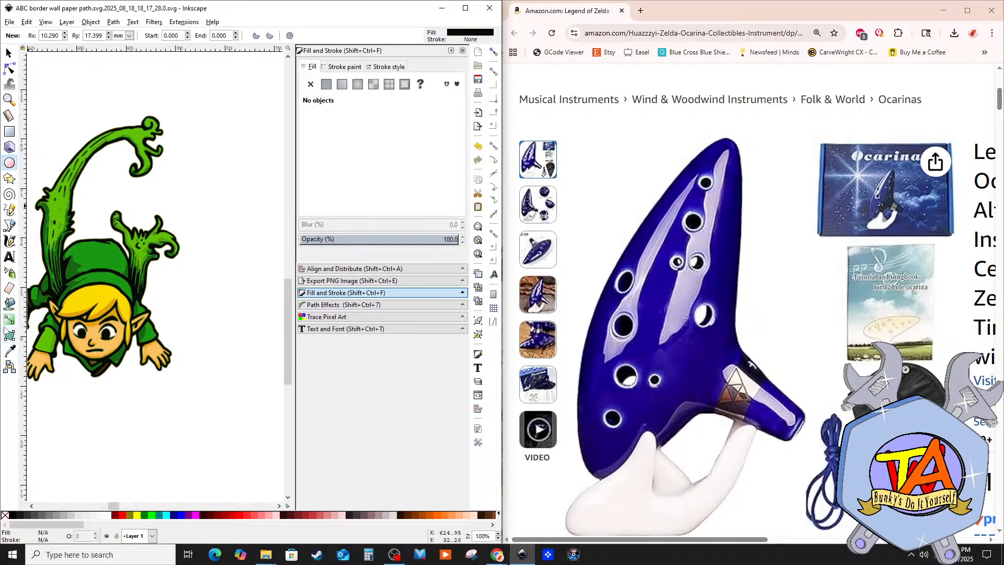
Step: Draw the left edge of an ocarina outline with straight Pen tool segments, from below the G character up to the tip
click(9, 226)
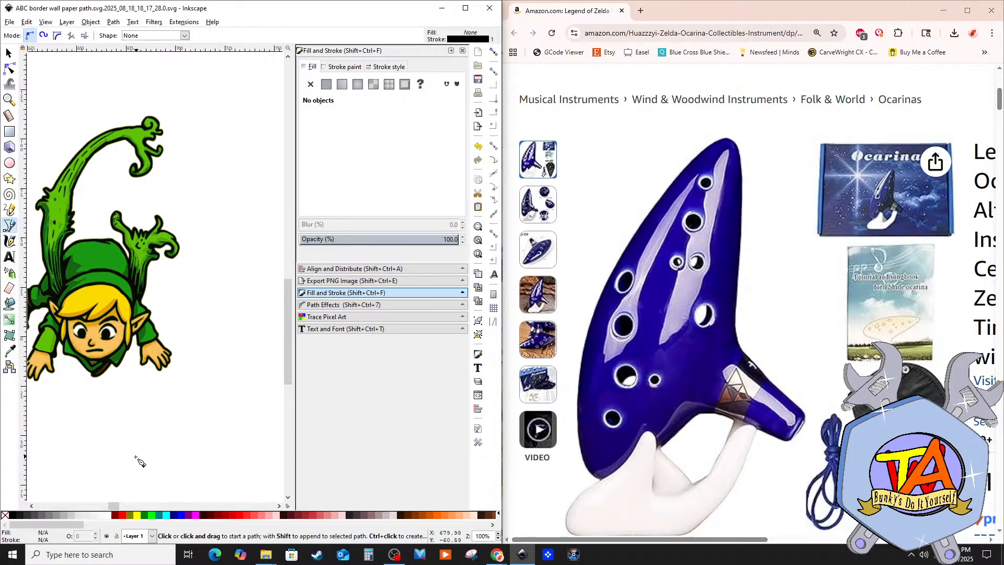
click(150, 480)
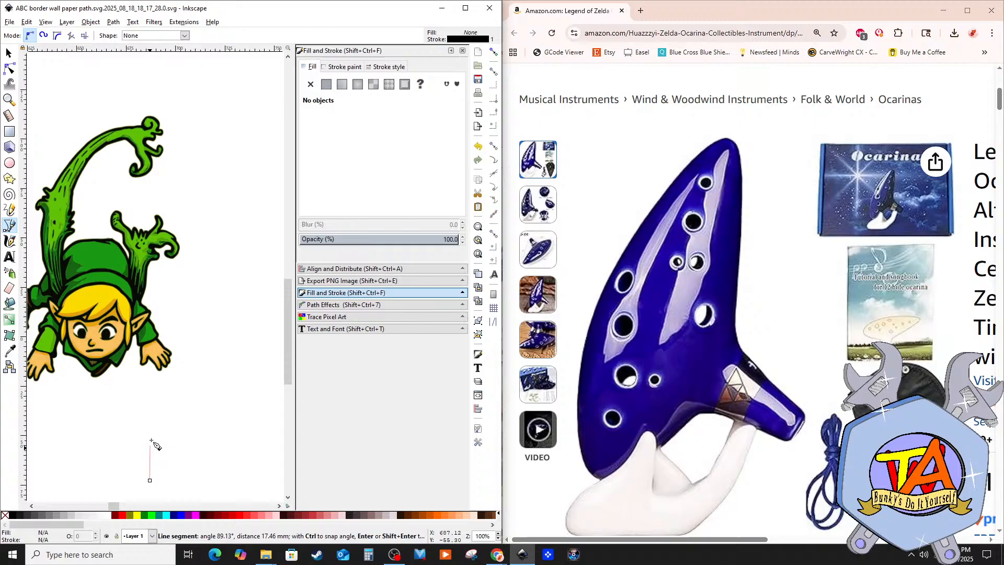
click(156, 414)
click(199, 317)
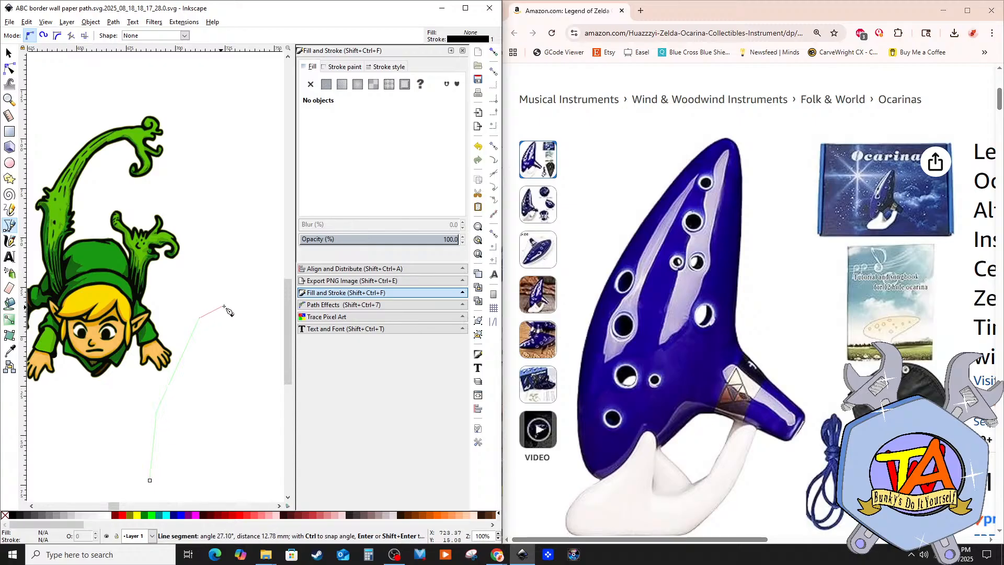
click(251, 266)
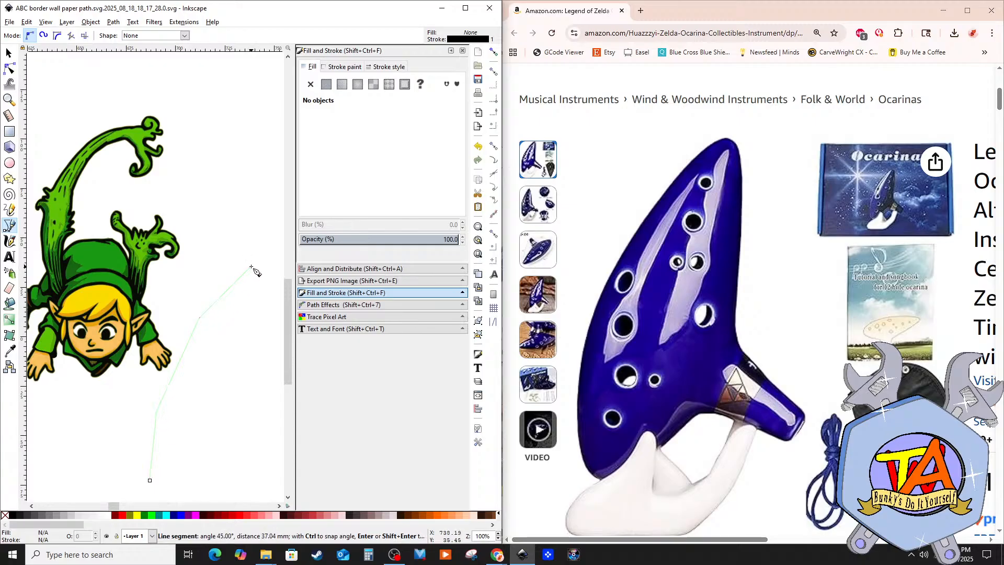
Step: Continue the outline in B-spline mode down the right side, around the mouthpiece and along the bottom, closing it at the start point
click(57, 35)
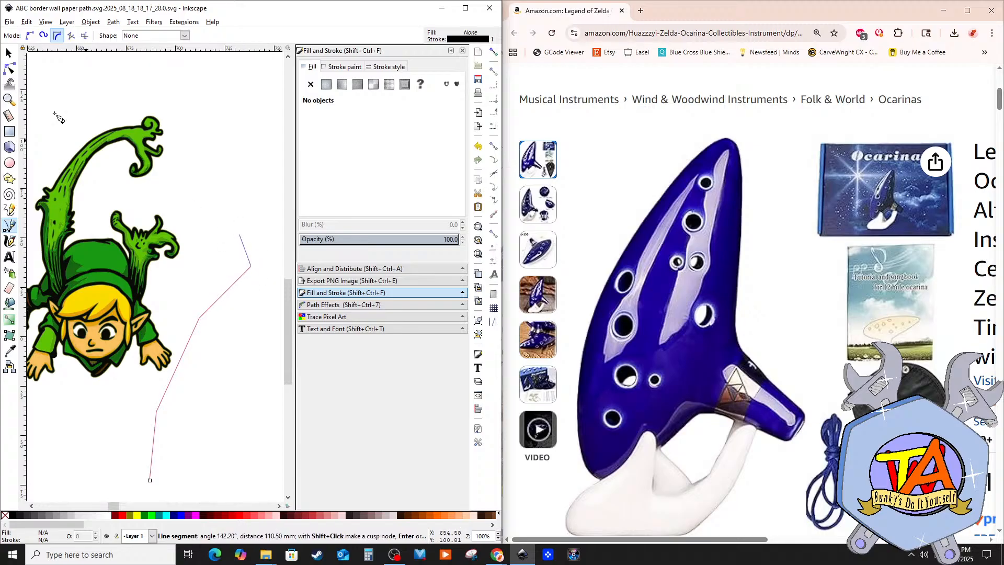
click(44, 36)
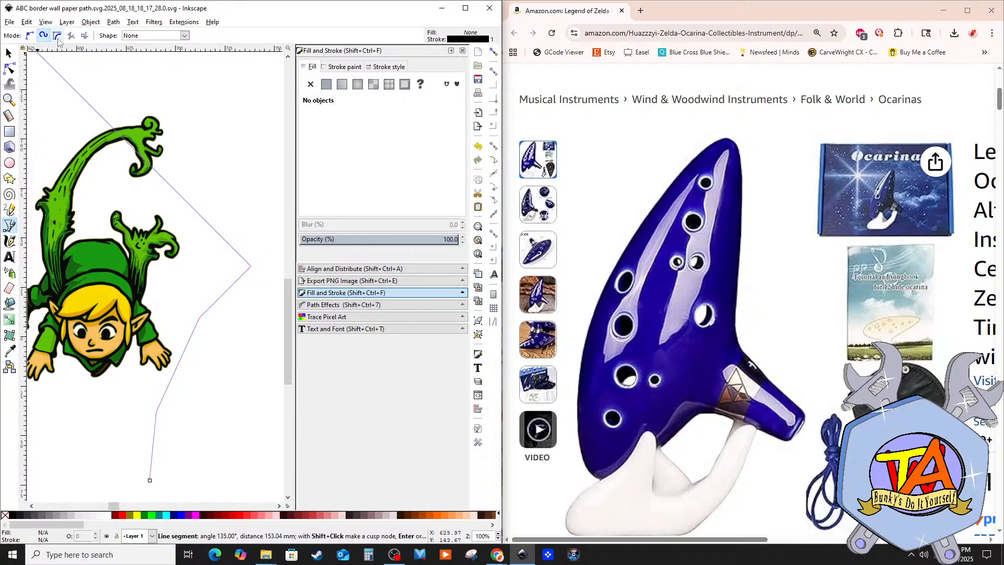
click(57, 35)
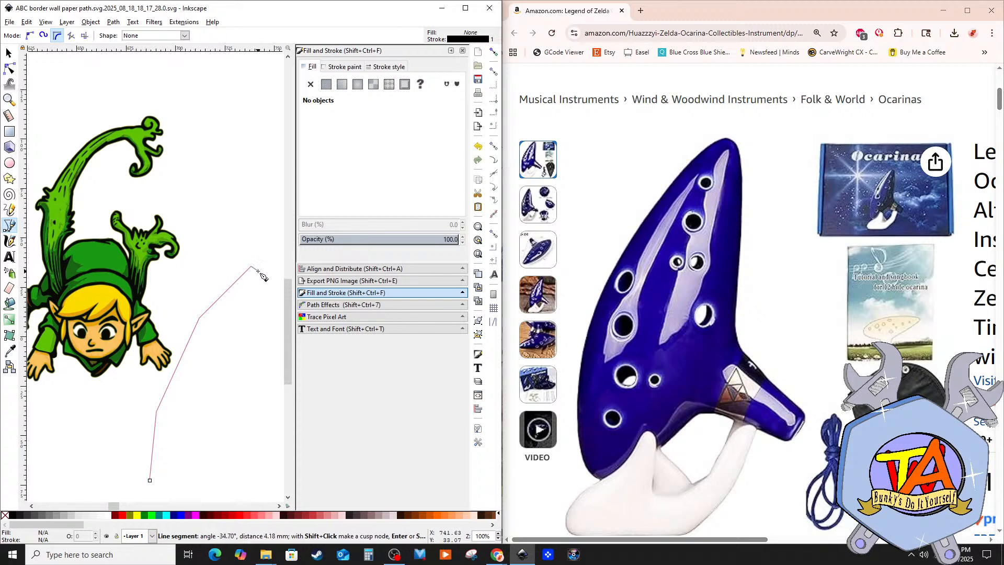
click(260, 360)
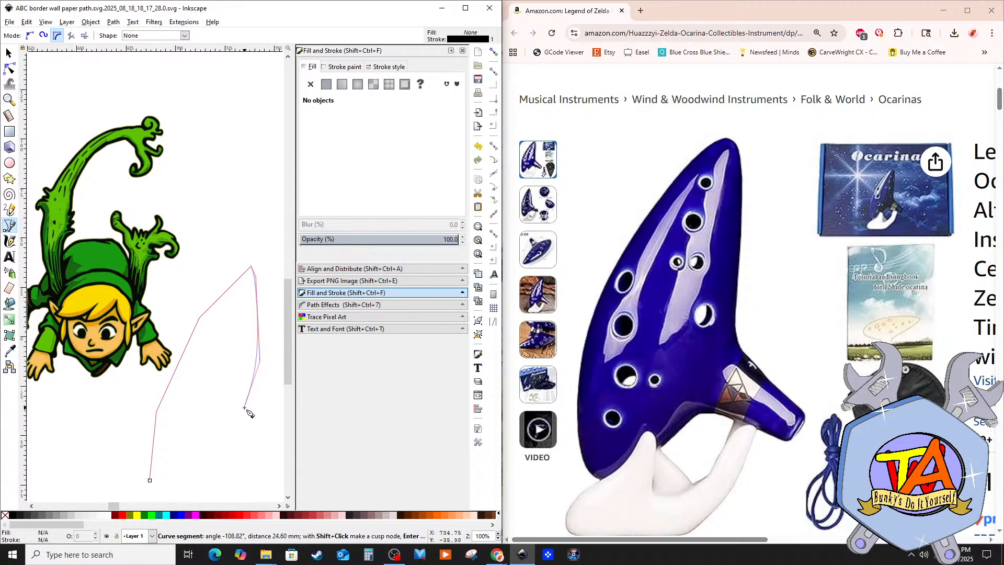
click(244, 408)
click(246, 441)
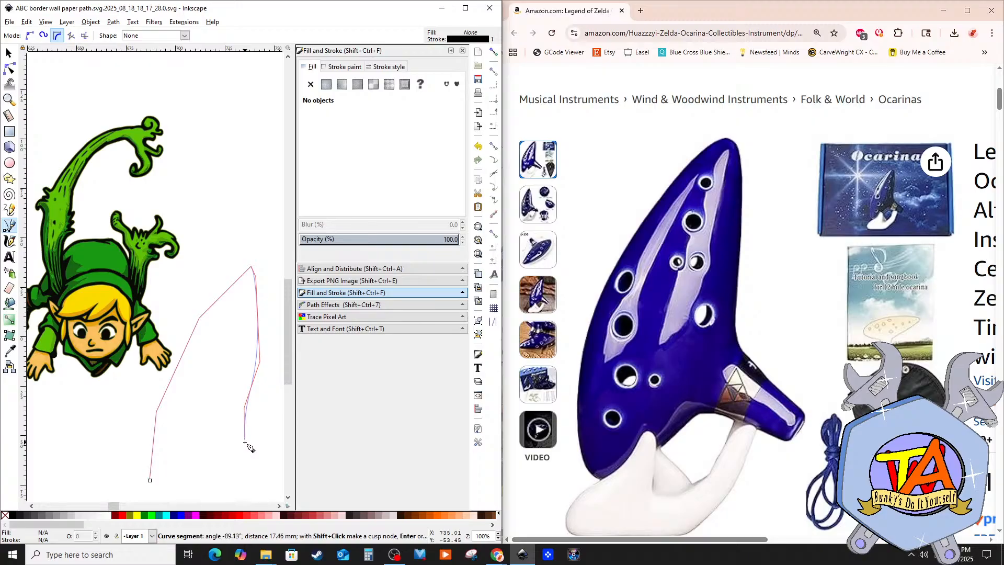
click(267, 467)
click(252, 481)
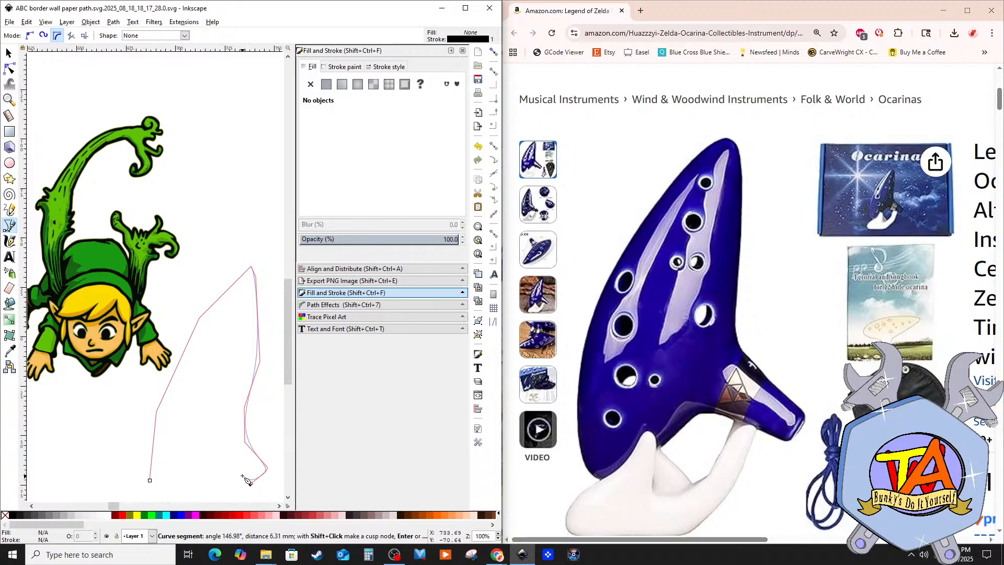
click(214, 465)
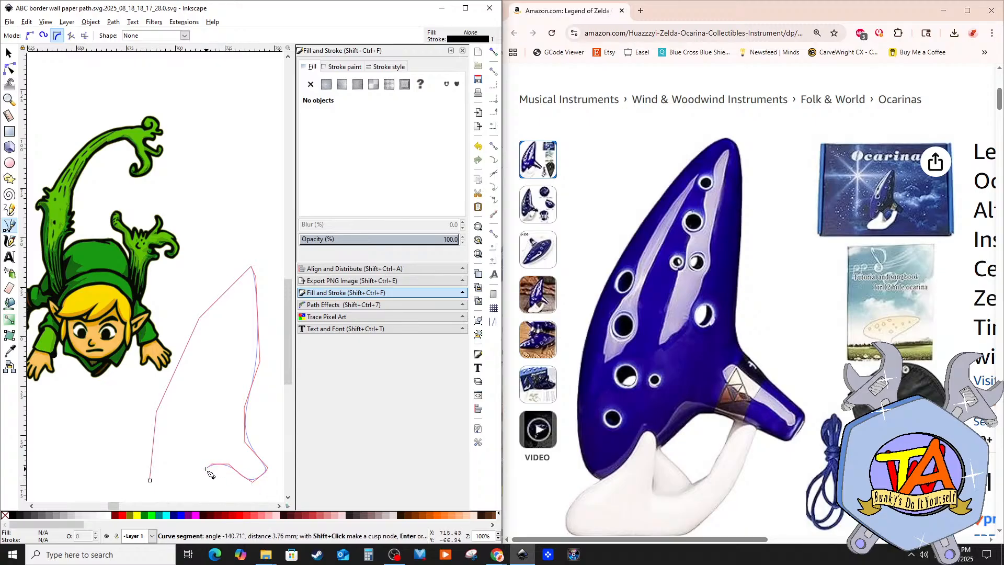
click(150, 481)
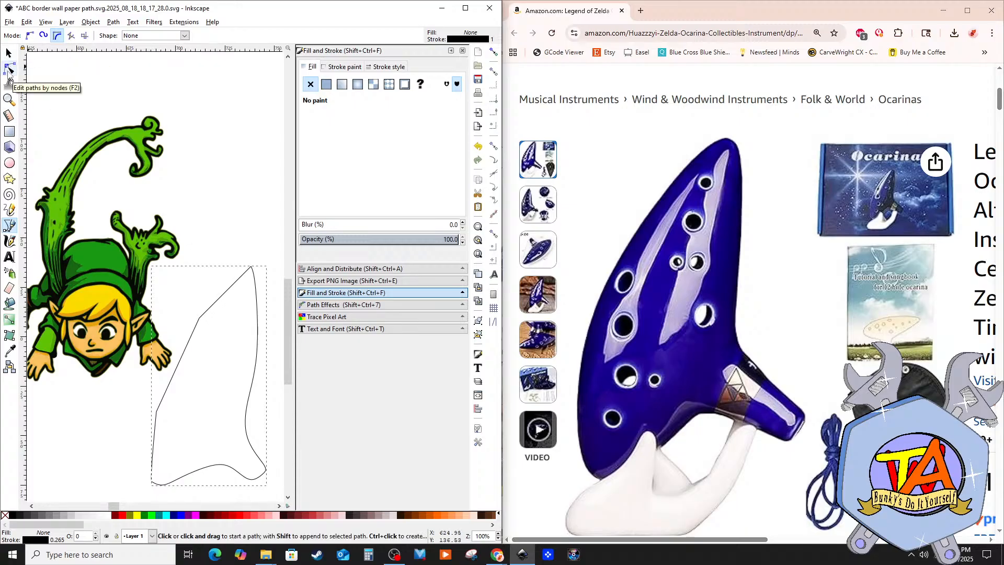
Step: Edit the ocarina outline's nodes, pulling its upper left segment outward and adjusting the node at that segment's lower end
click(9, 68)
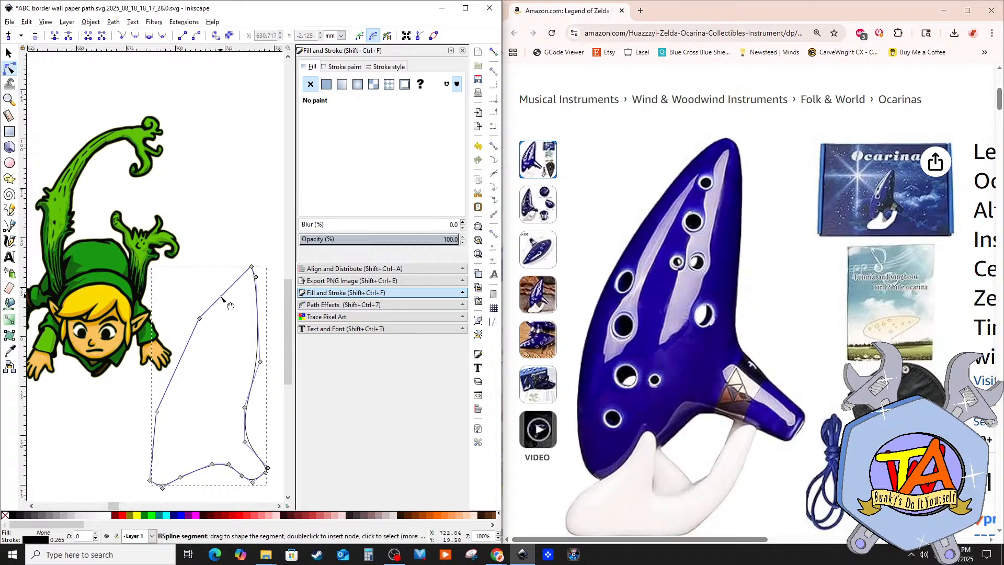
drag(230, 306, 230, 305)
drag(231, 302, 228, 299)
click(219, 288)
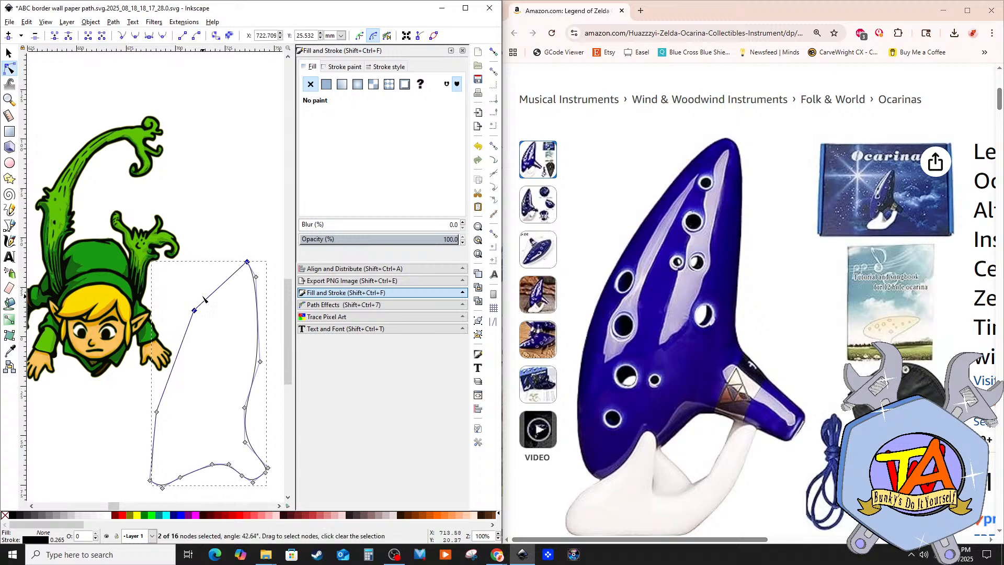
click(209, 247)
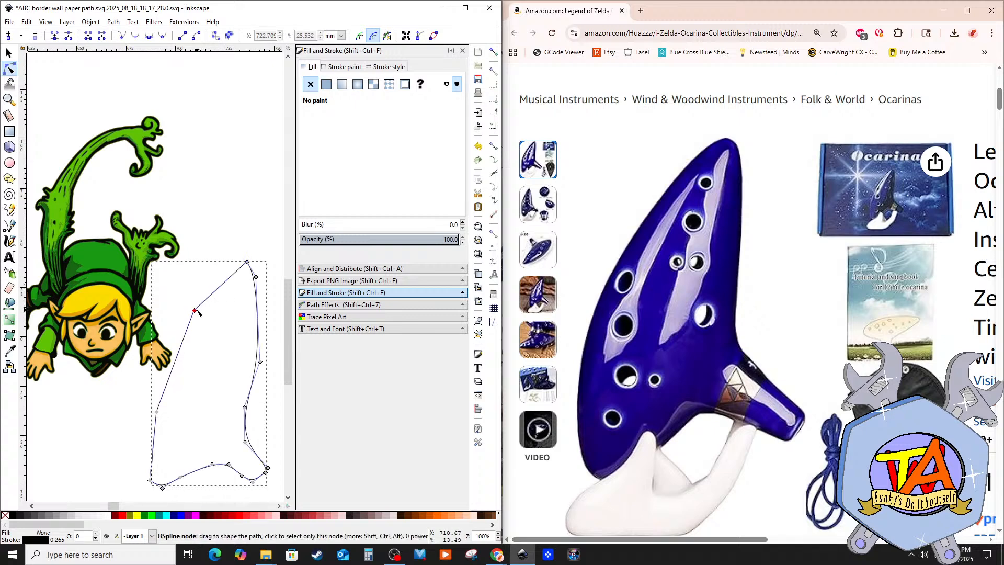
drag(196, 312, 200, 305)
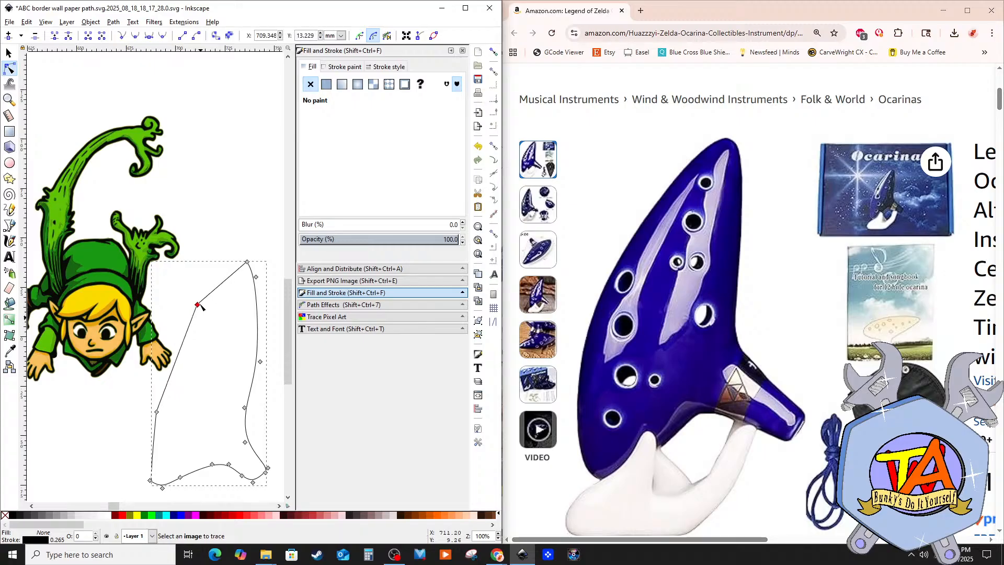
Step: Make the two nodes along the ocarina outline's left edge smooth so that side curves continuously
click(136, 35)
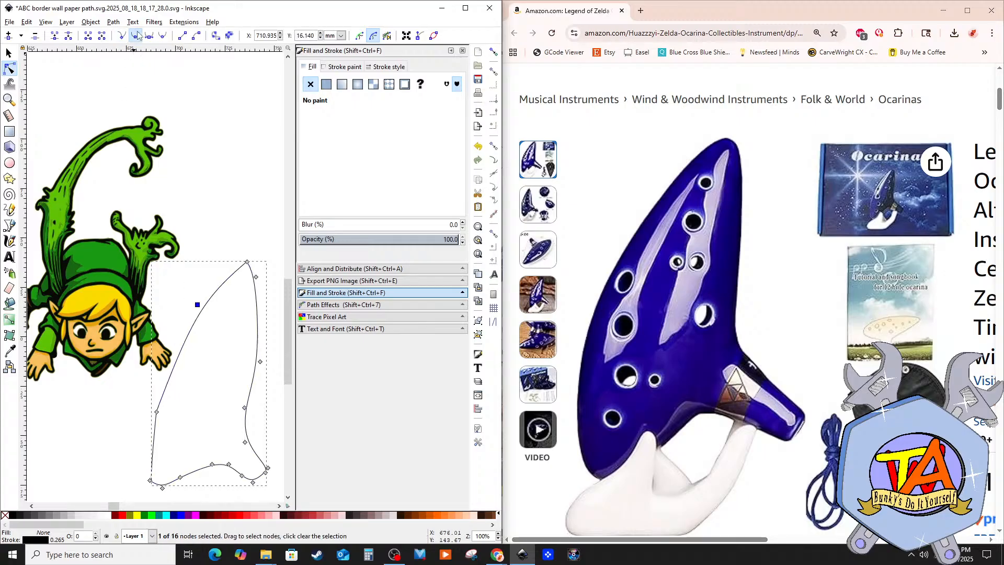
click(157, 413)
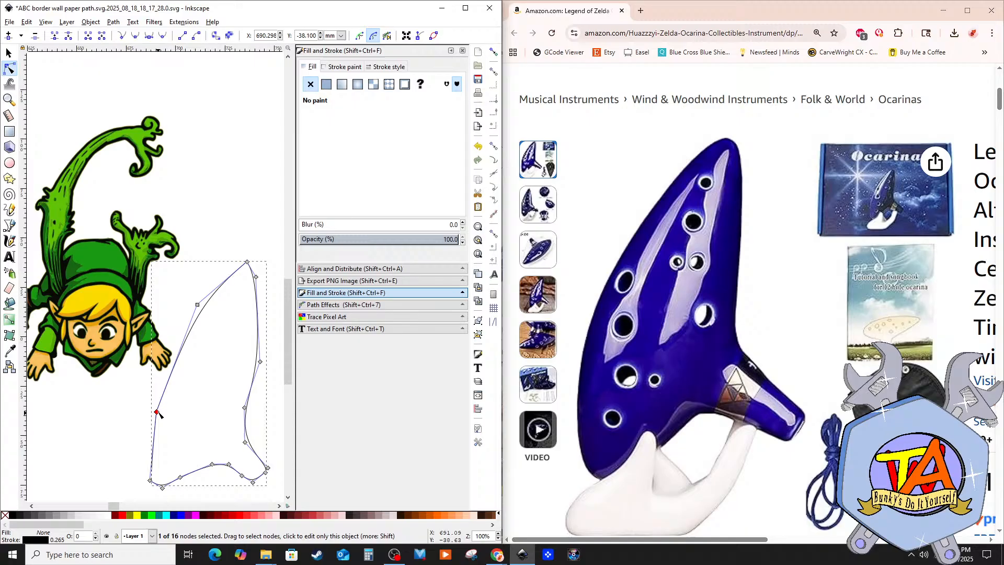
click(135, 35)
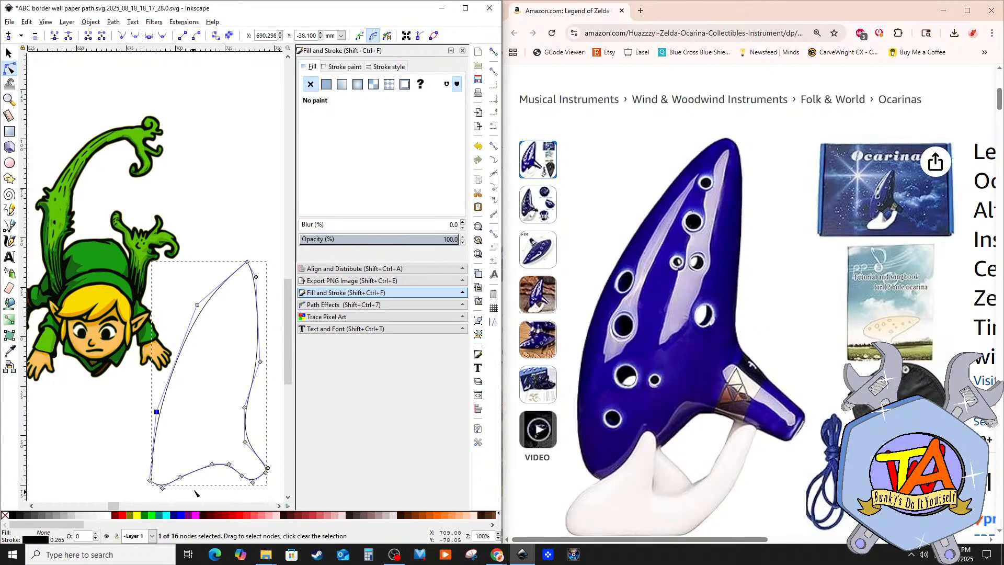
Step: Round the sharp lower left corner of the ocarina outline by making its node smooth
scroll(125, 465, up, 3)
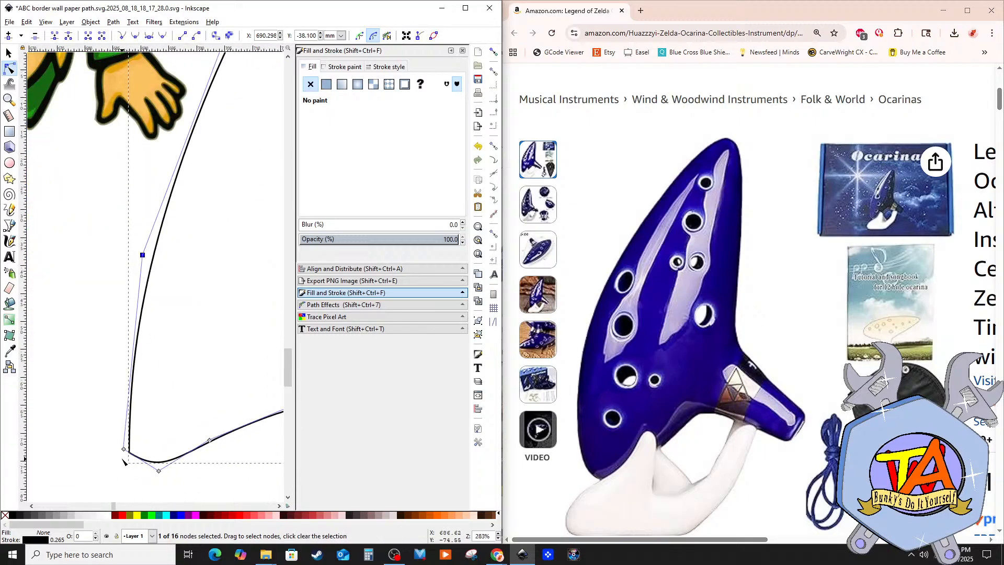
scroll(122, 466, up, 1)
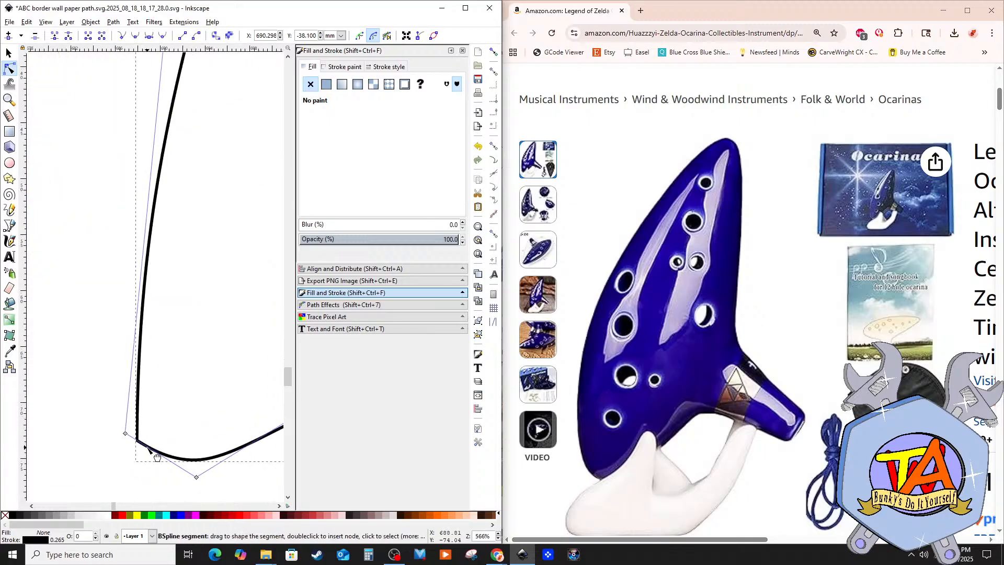
click(125, 433)
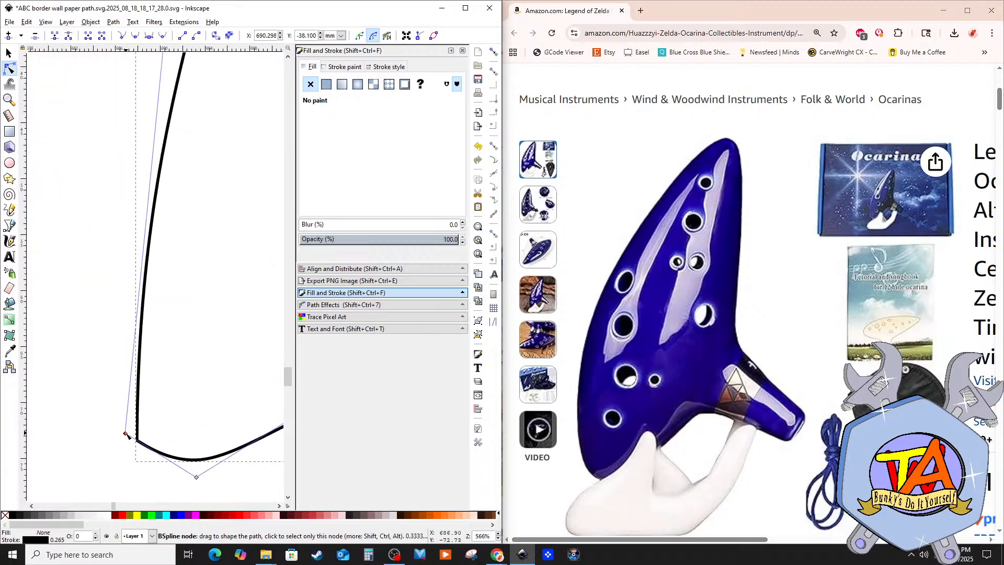
click(149, 35)
click(139, 35)
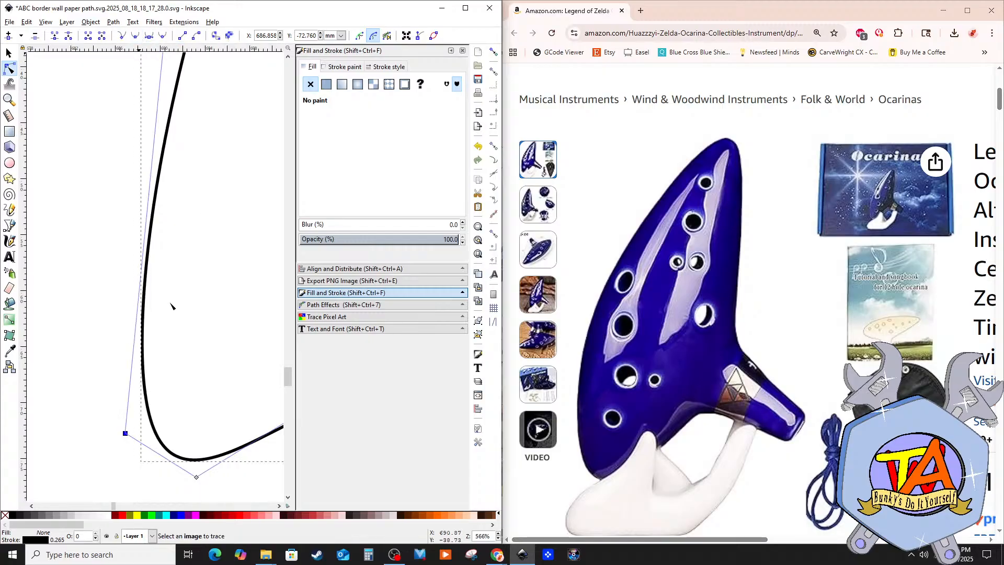
scroll(75, 310, down, 2)
scroll(75, 310, down, 4)
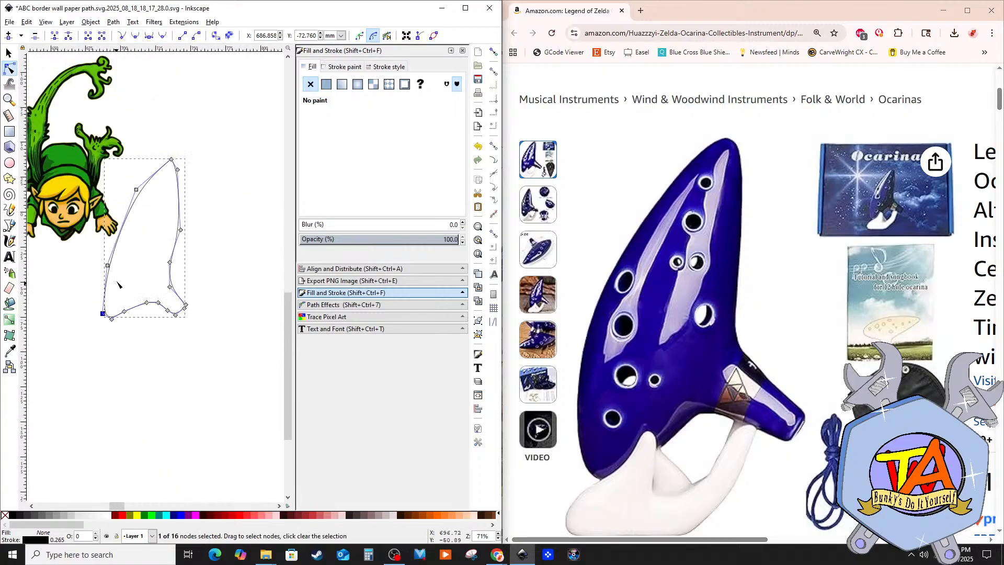
Step: Round the pointed tip of the ocarina outline by making its node smooth
scroll(166, 173, up, 7)
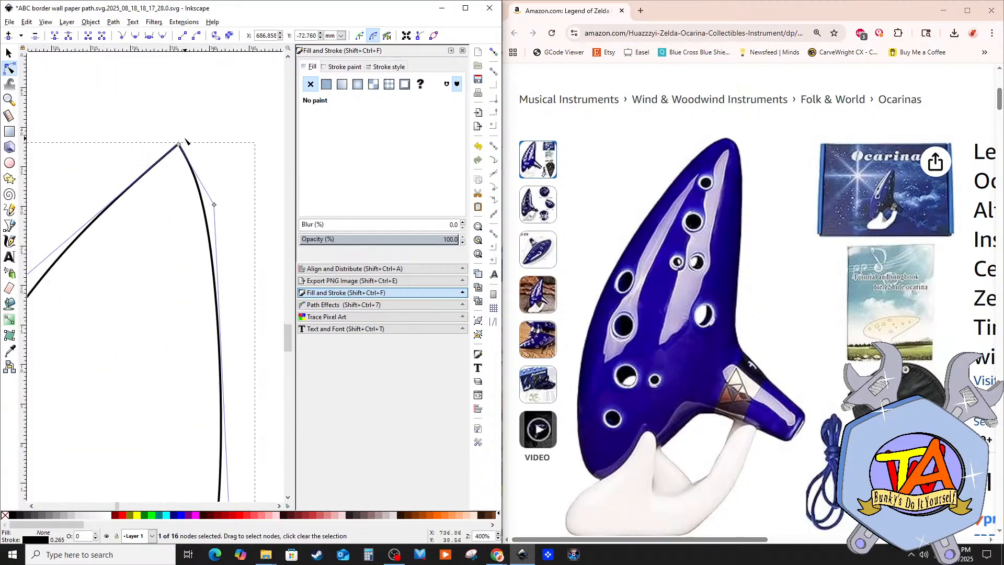
click(173, 150)
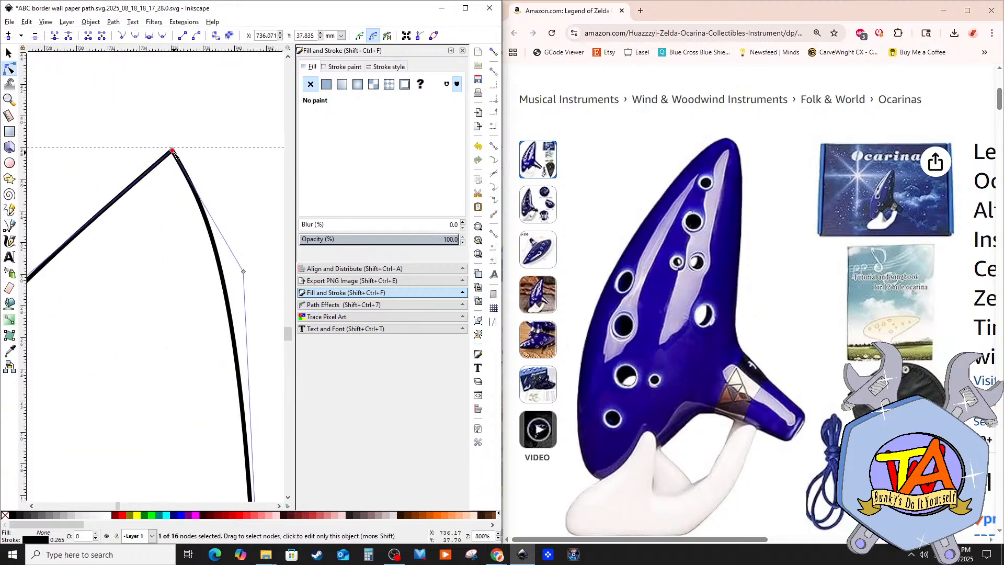
click(135, 36)
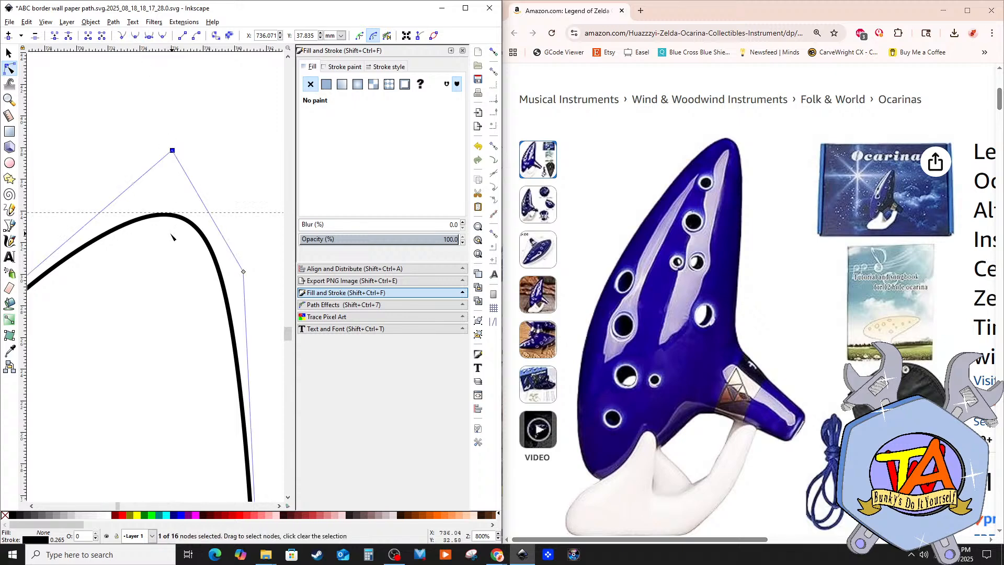
scroll(167, 236, down, 3)
scroll(166, 239, down, 3)
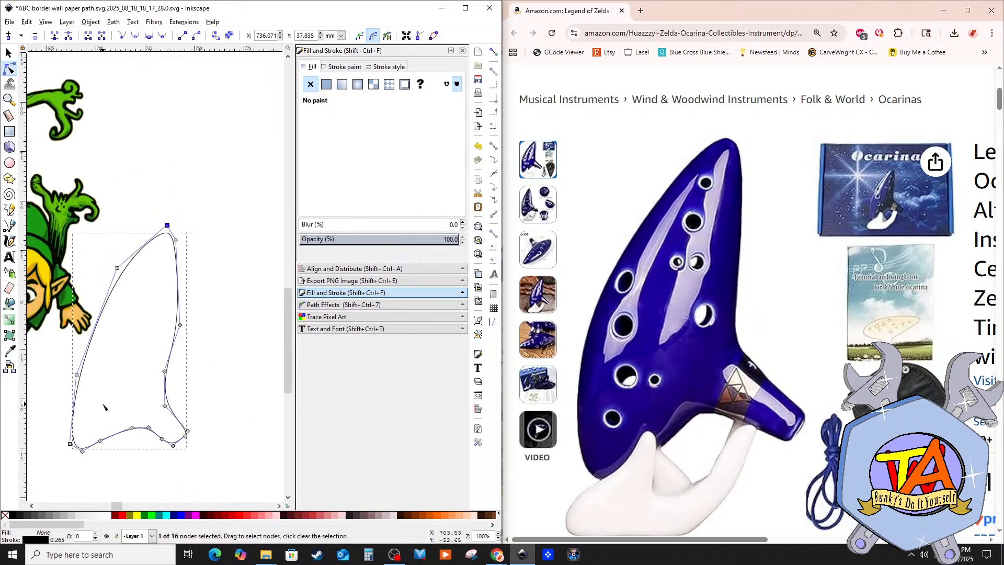
scroll(103, 406, up, 1)
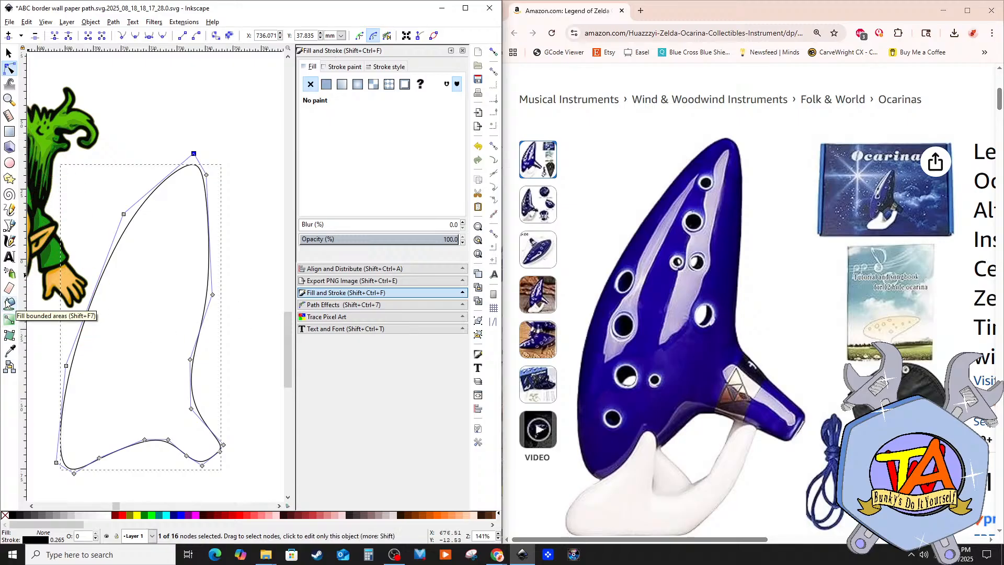
Step: Give the ocarina shape a flat fill, trying the light blues 5f8dd3 and 87aade before applying dark blue 0000aa
click(327, 84)
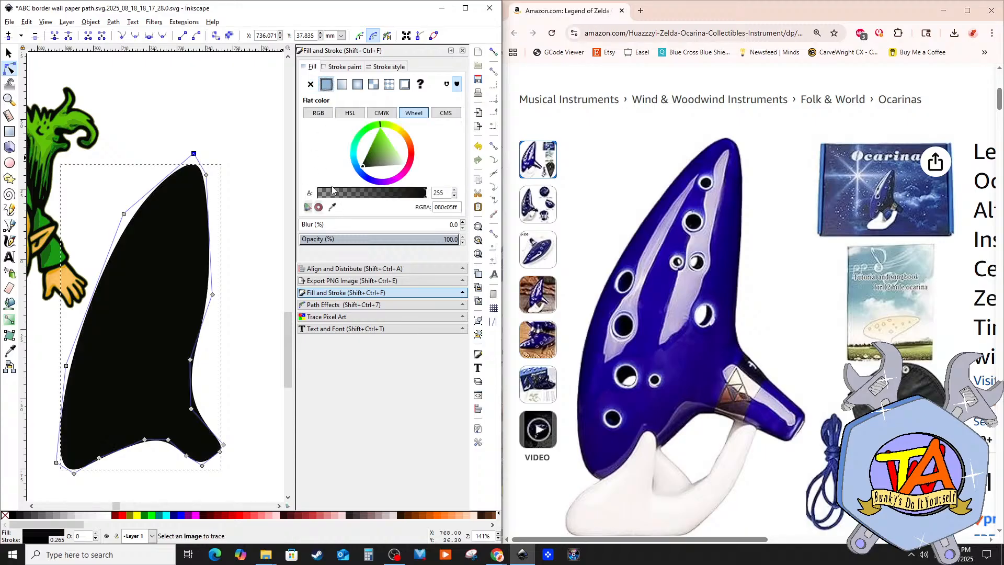
click(332, 208)
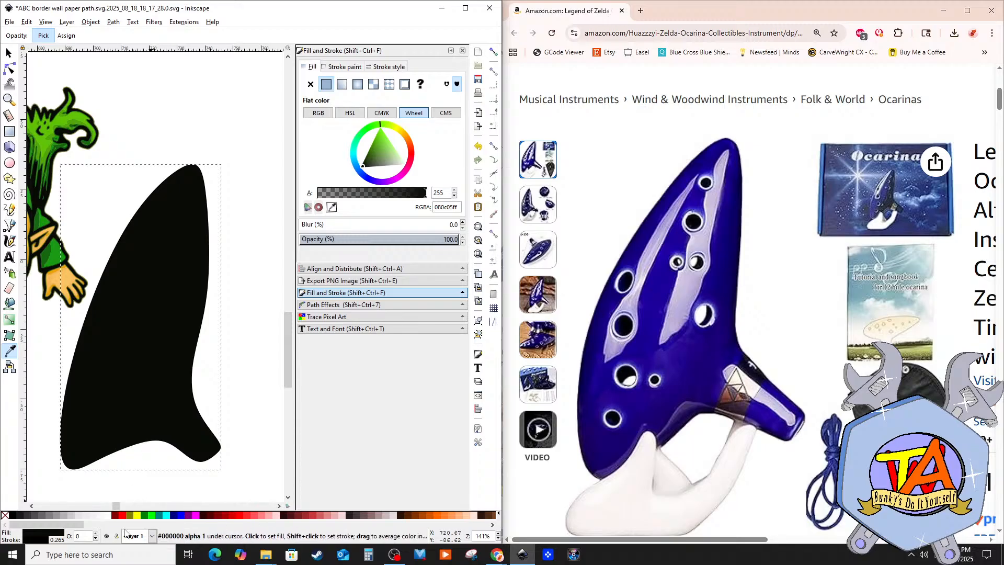
drag(76, 525, 338, 531)
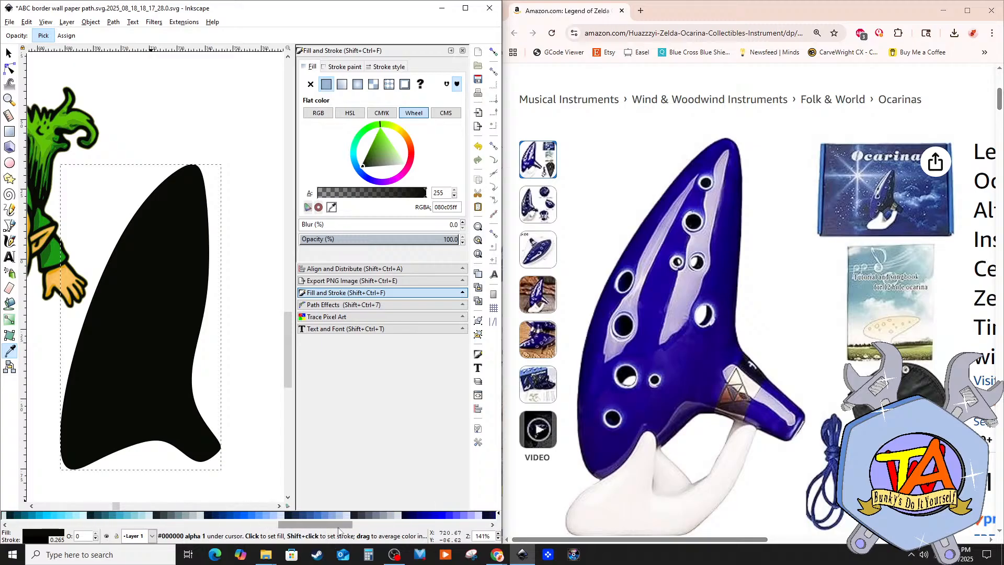
click(327, 516)
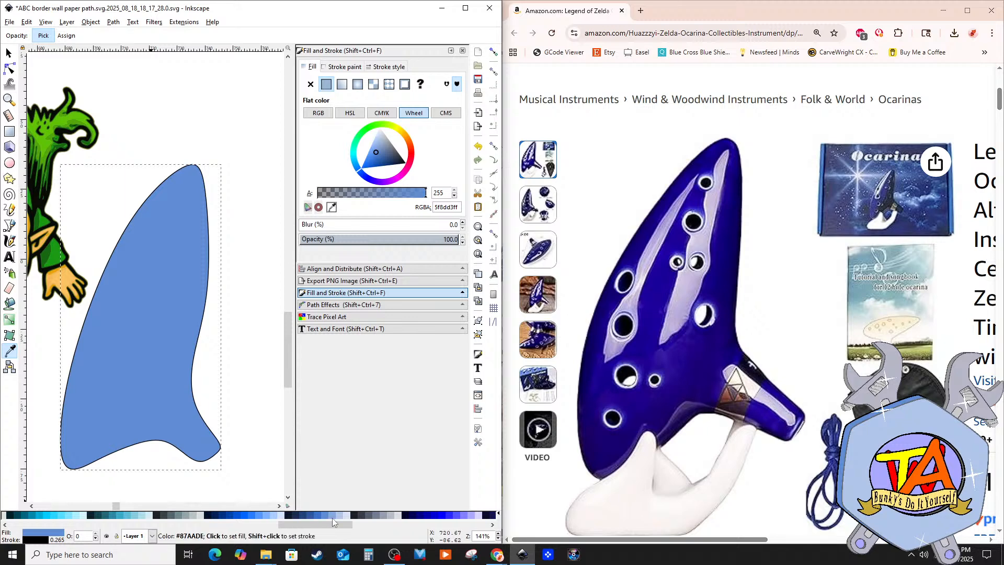
click(332, 517)
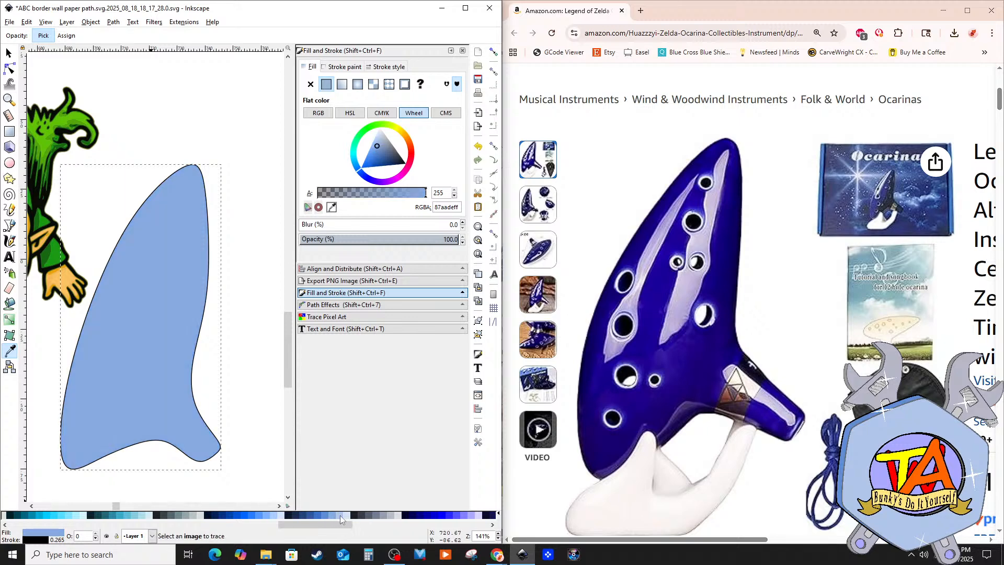
click(430, 517)
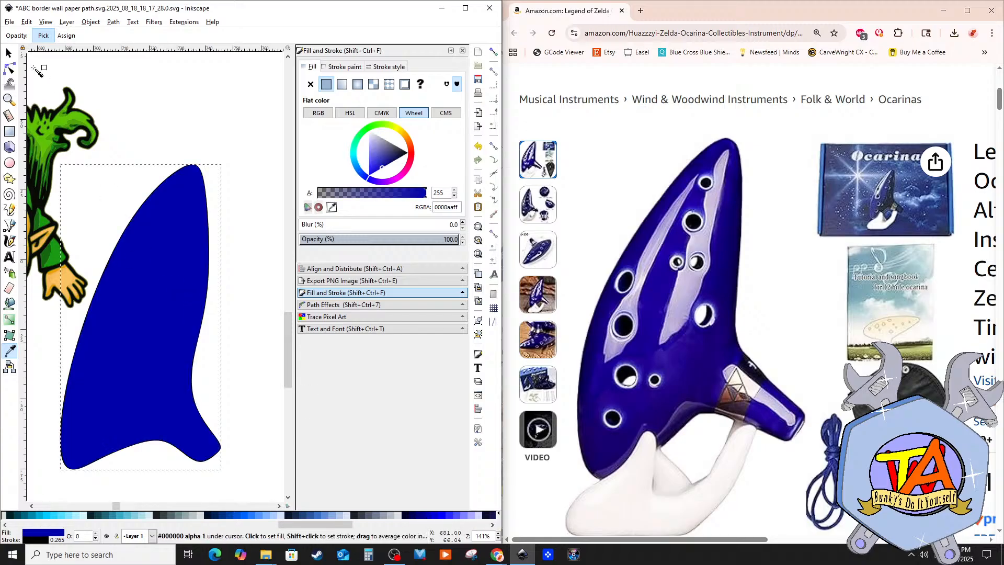
Step: Try the blues 000080, 214478, 2a2aff and 5555ff on the ocarina, set its fill to 0066ff and deselect it
key(s)
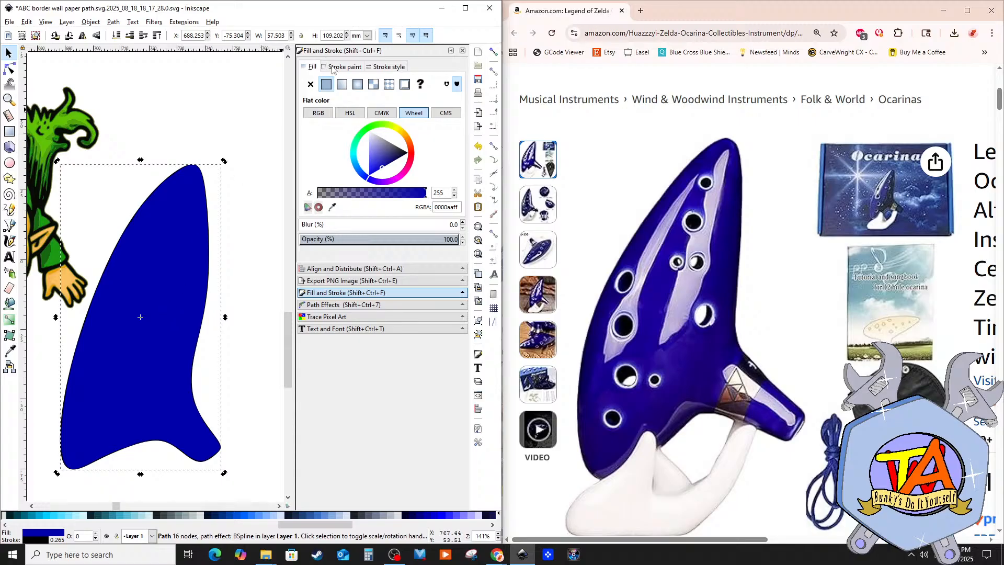
click(337, 67)
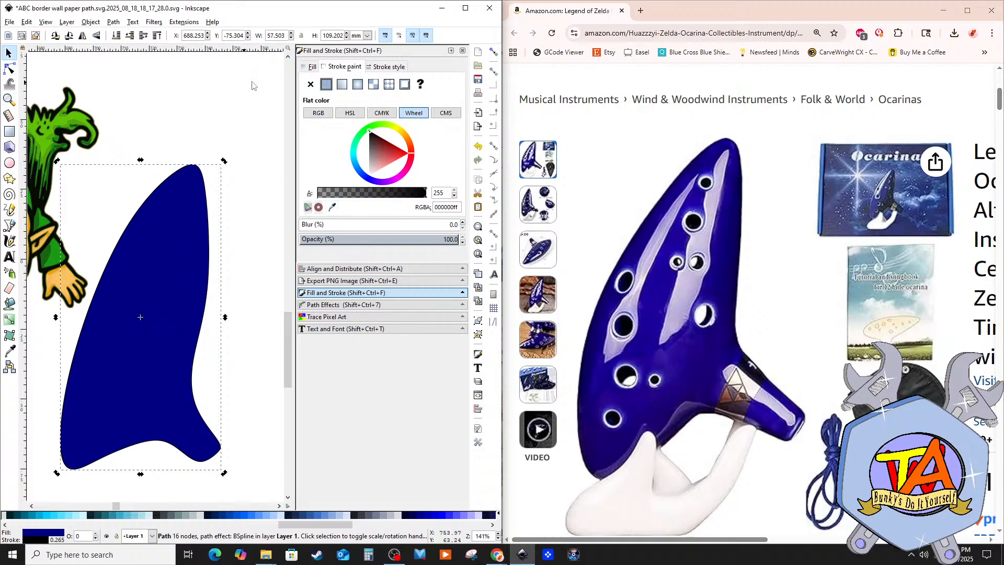
click(310, 67)
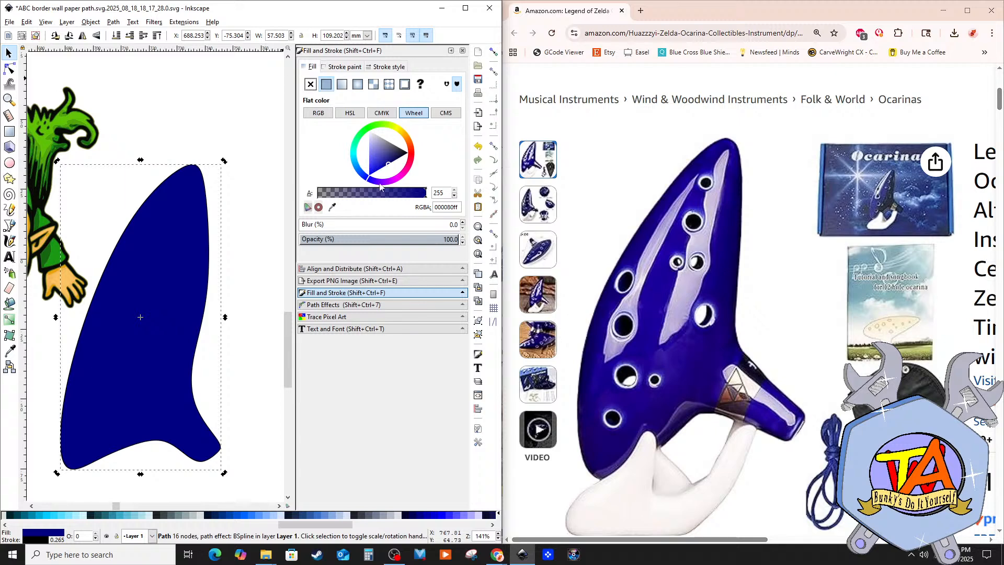
click(306, 516)
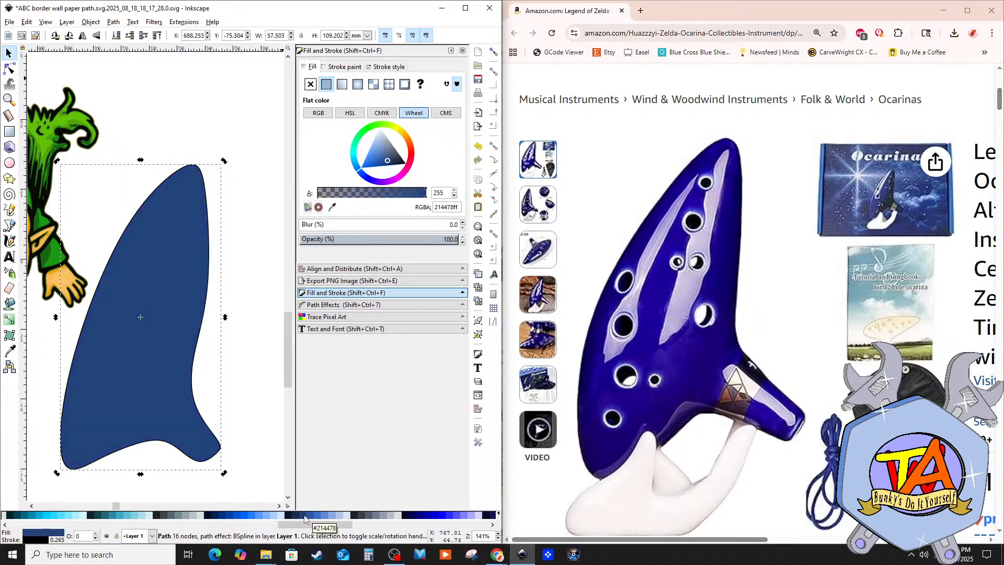
click(448, 516)
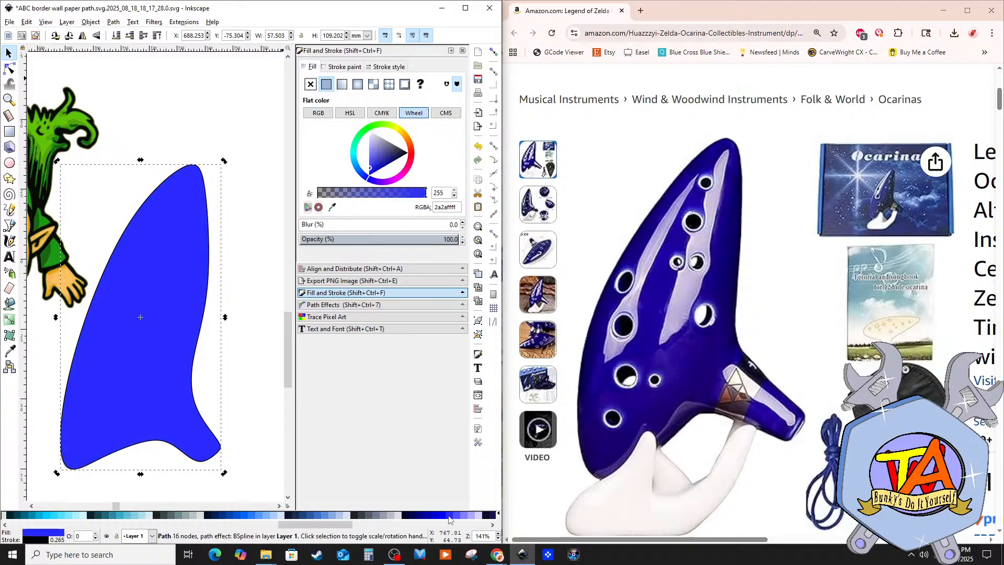
click(454, 516)
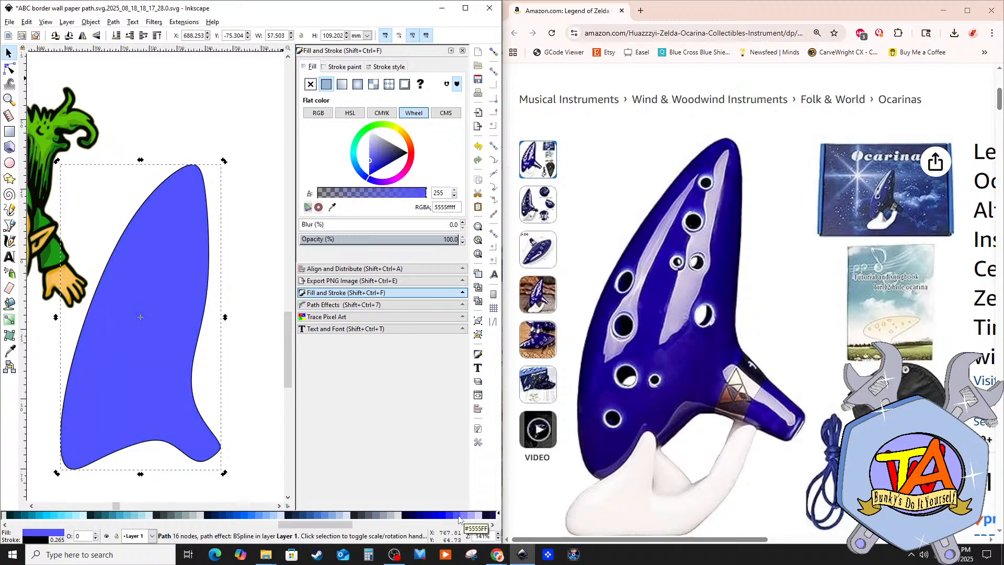
click(245, 516)
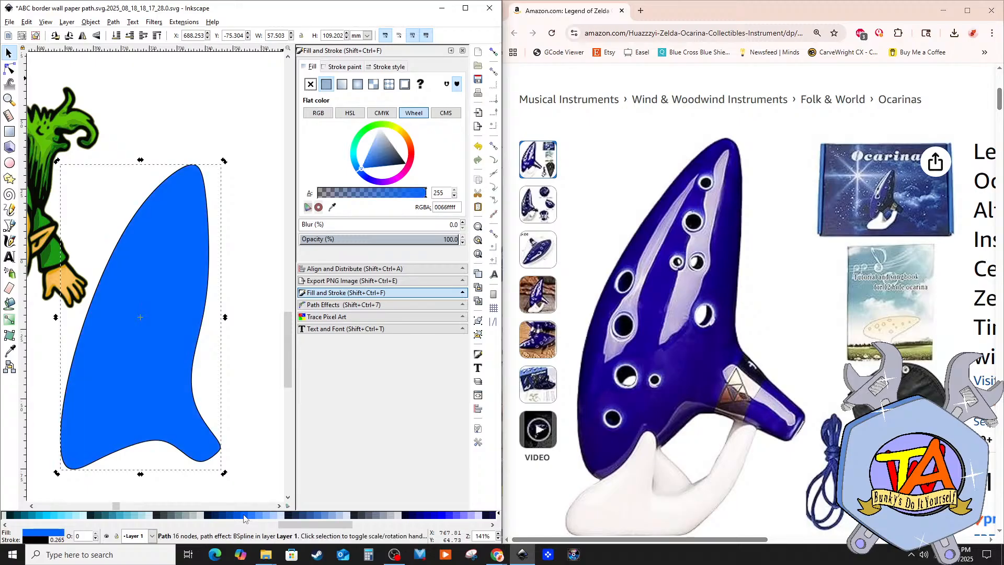
click(234, 244)
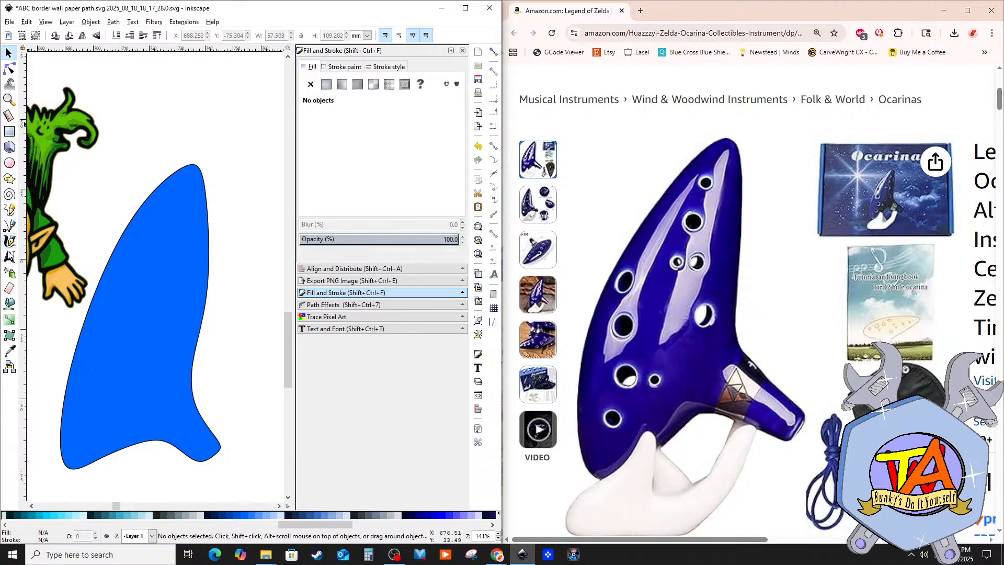
Step: Draw a closed B-spline band across the neck of the ocarina's mouthpiece, following both edges of the blue body
click(9, 226)
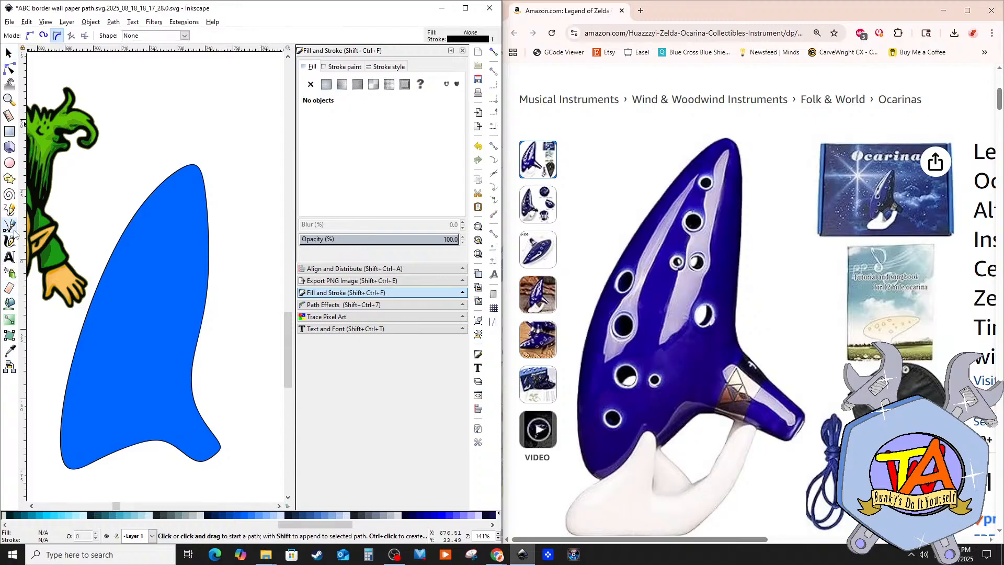
click(164, 440)
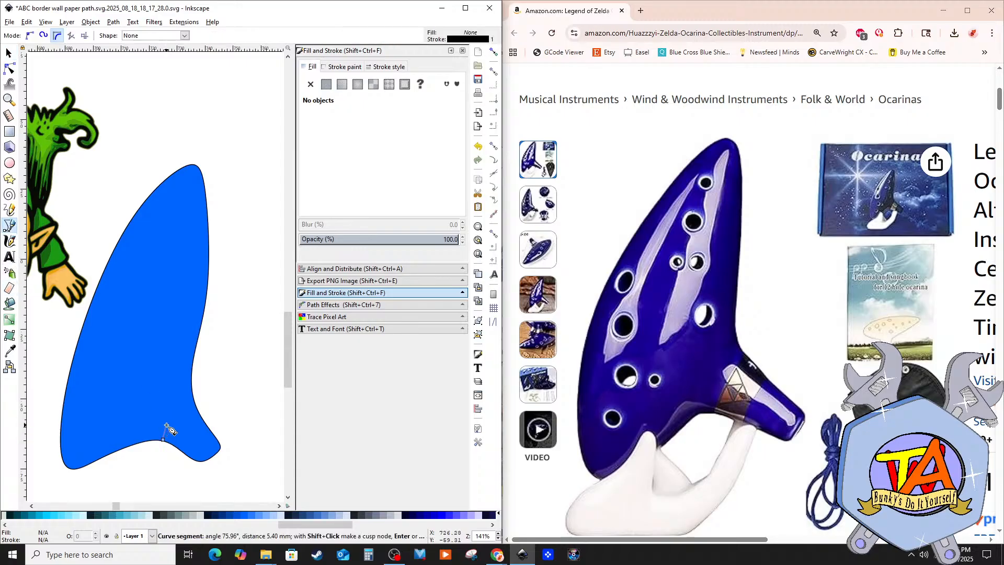
click(193, 402)
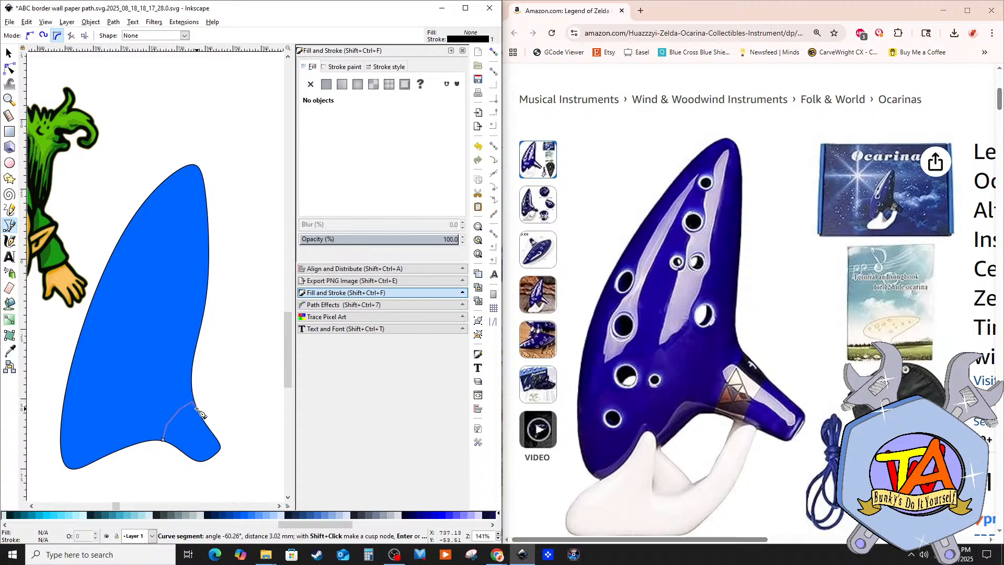
click(197, 409)
click(205, 431)
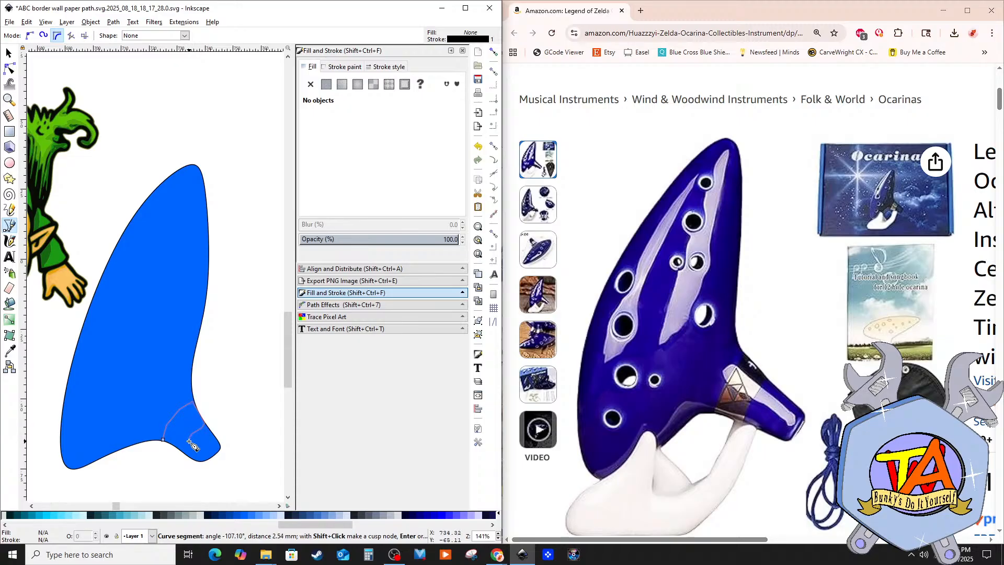
click(185, 448)
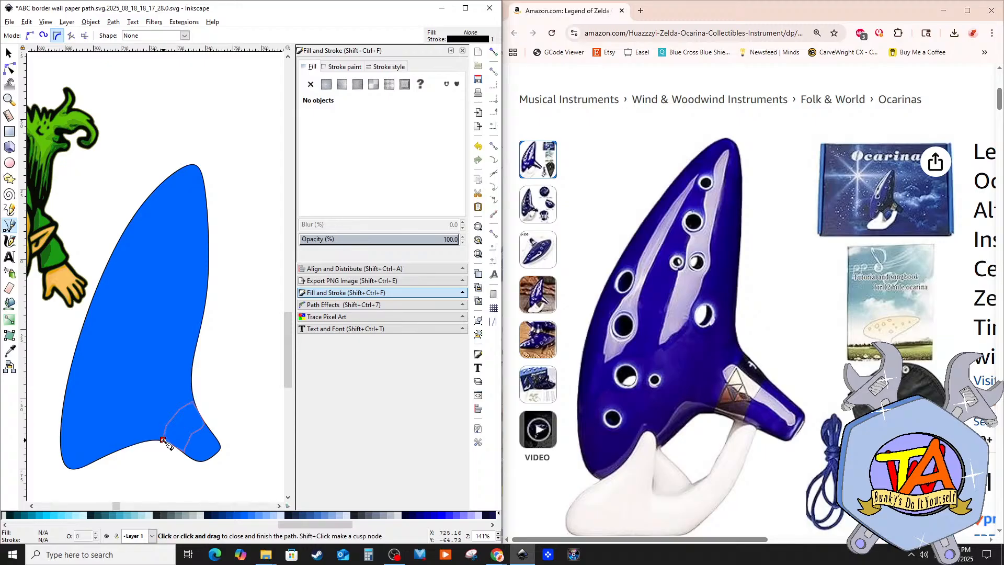
click(163, 440)
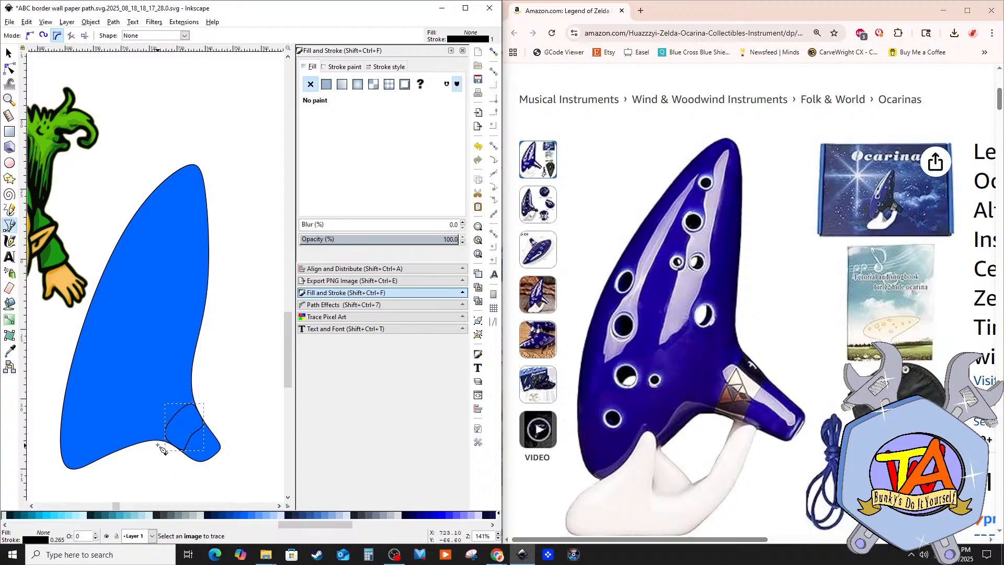
scroll(169, 460, up, 1)
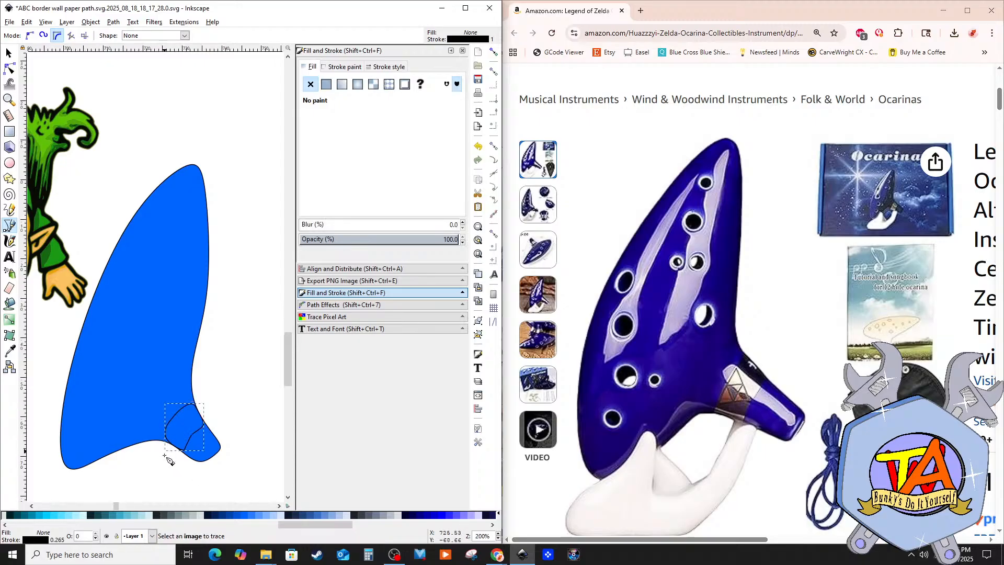
scroll(175, 466, up, 1)
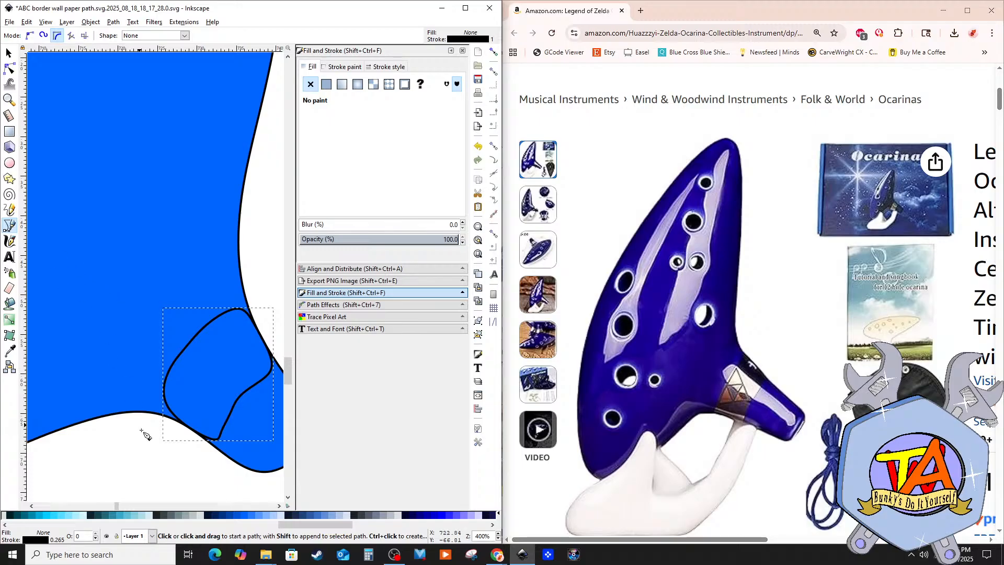
Step: Fill the mouthpiece band with yellow ffdd55 and draw a closed B-spline shadow shape along its upper-right edge
drag(285, 526, 106, 529)
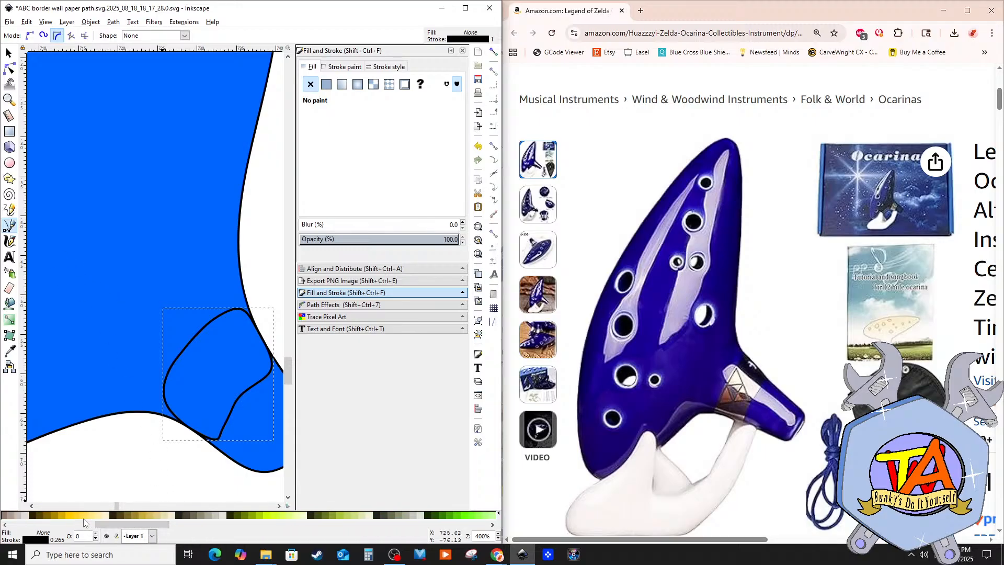
click(82, 519)
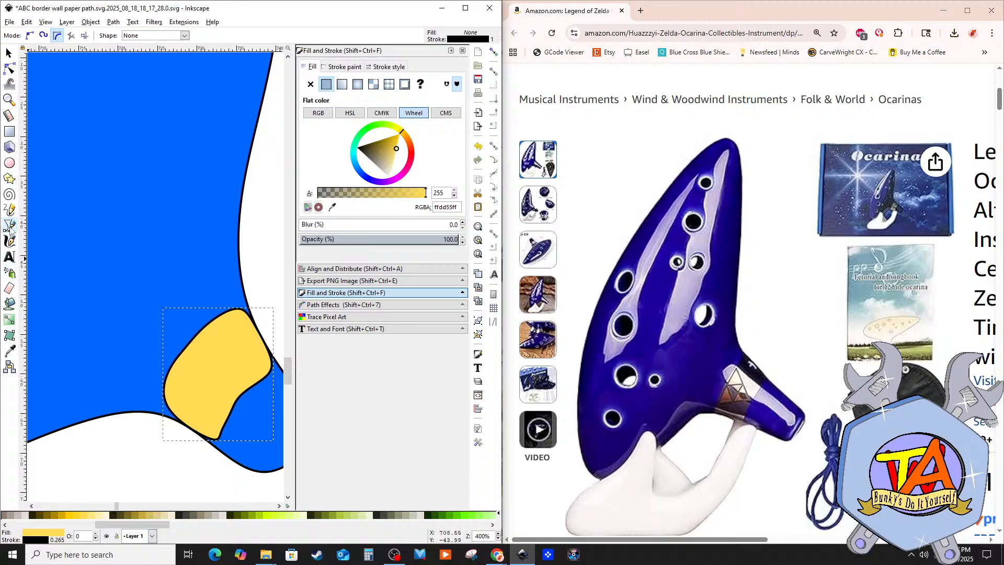
click(248, 305)
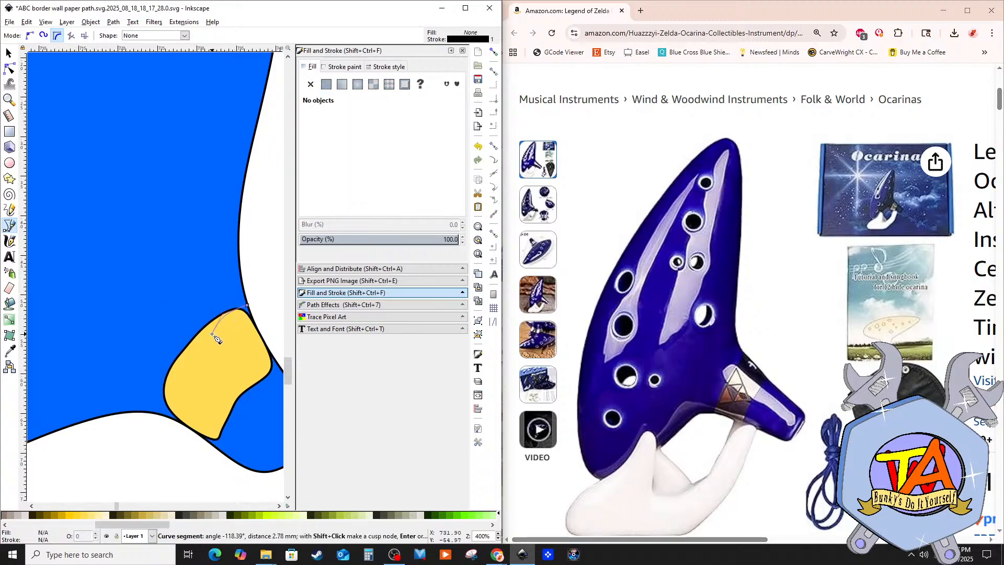
click(258, 381)
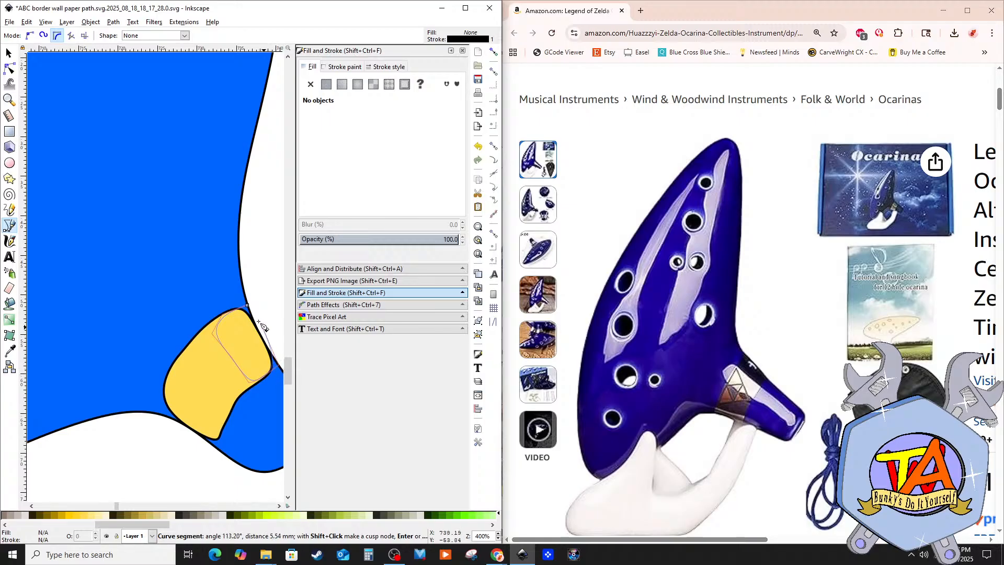
click(248, 305)
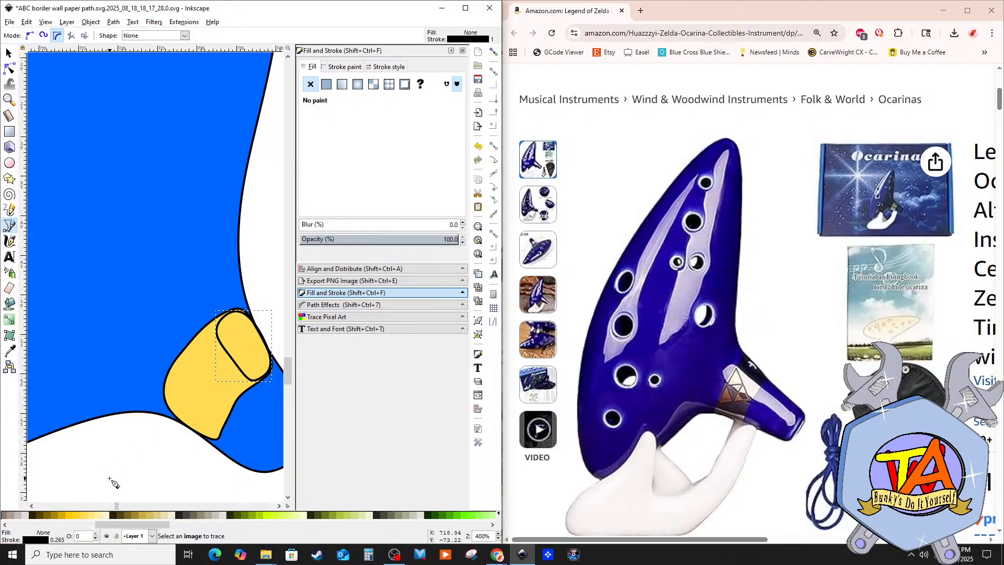
Step: Try brown 786721 on the band's shadow shape, set its fill to aa8800 and remove its outline
click(129, 513)
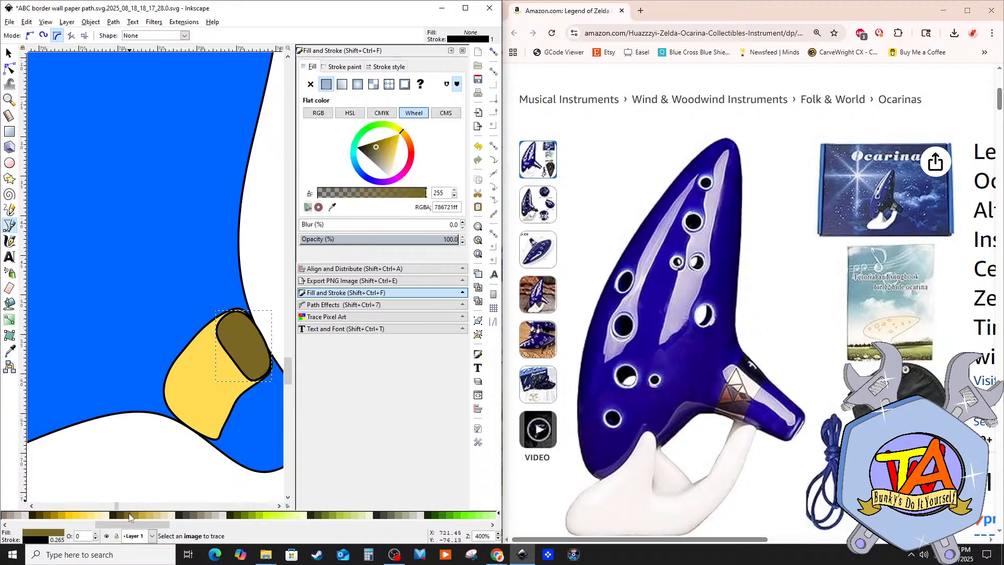
click(59, 516)
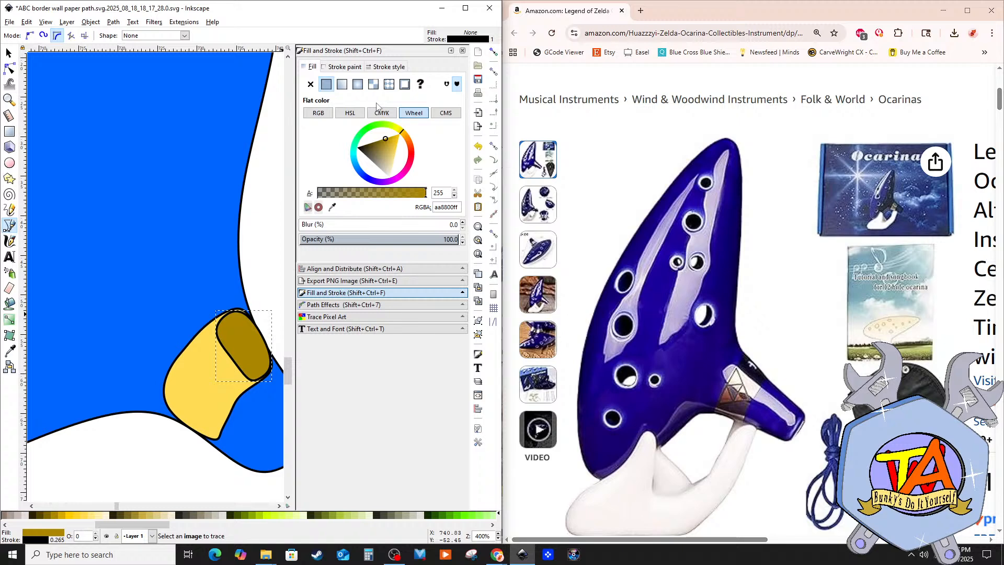
click(330, 67)
click(311, 84)
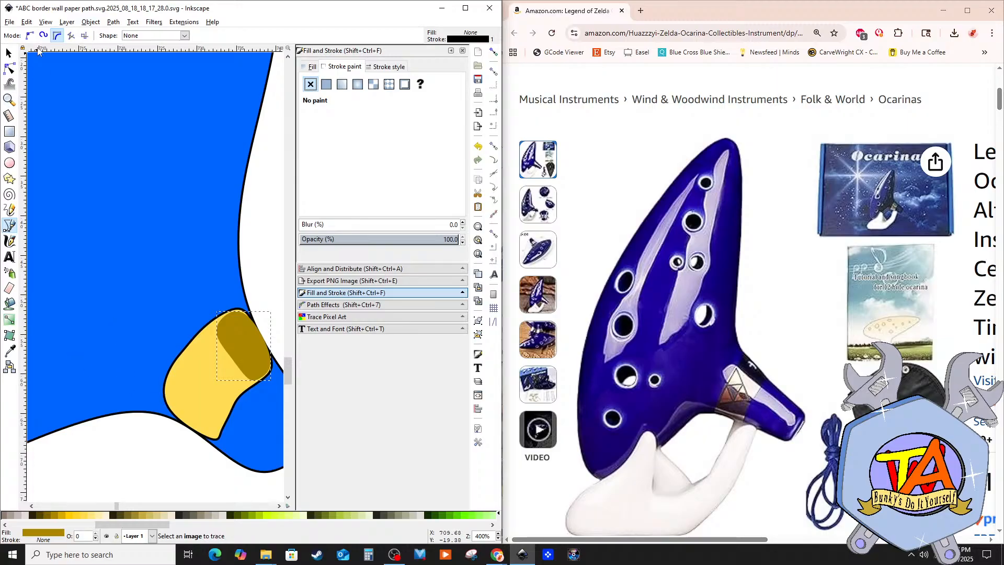
click(9, 52)
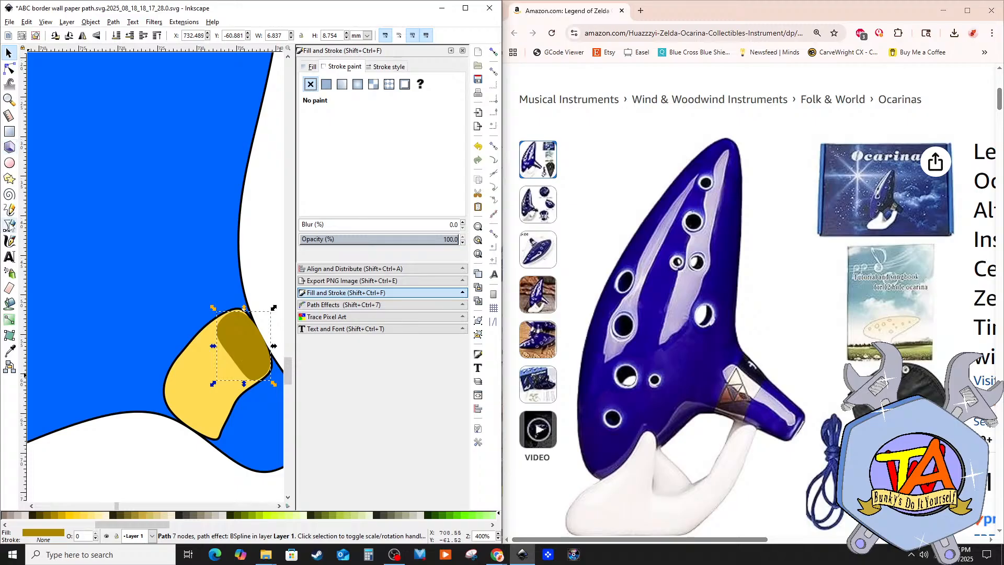
Step: Draw a three-cornered polygon about 4.8 mm wide on the band with a black outline and a pale yellow fill
click(9, 179)
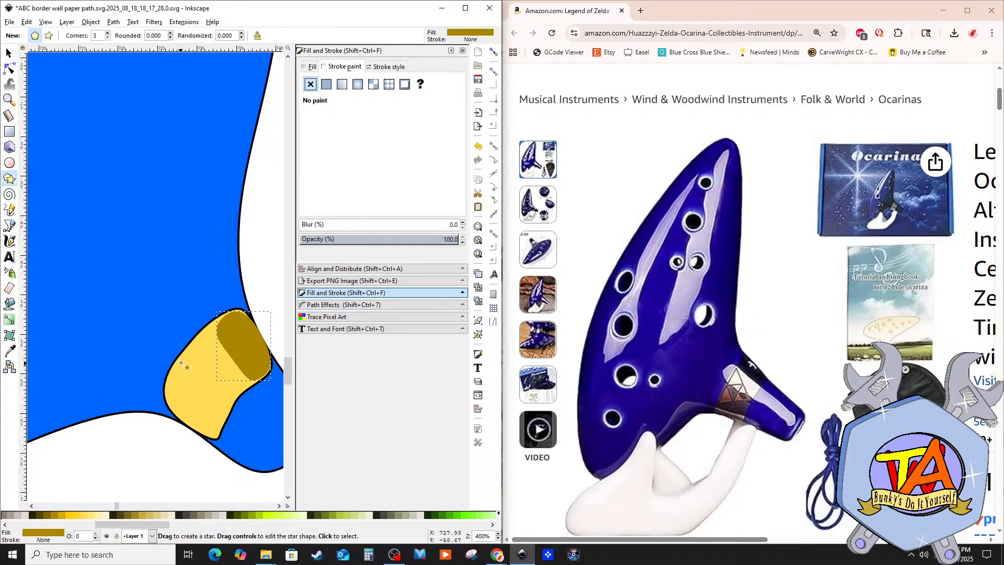
drag(181, 362, 203, 354)
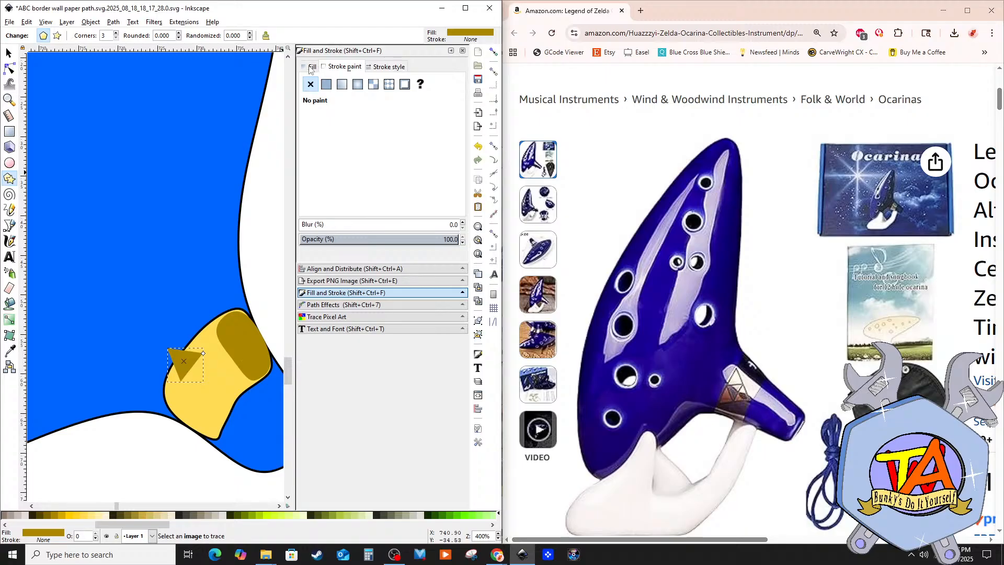
click(325, 85)
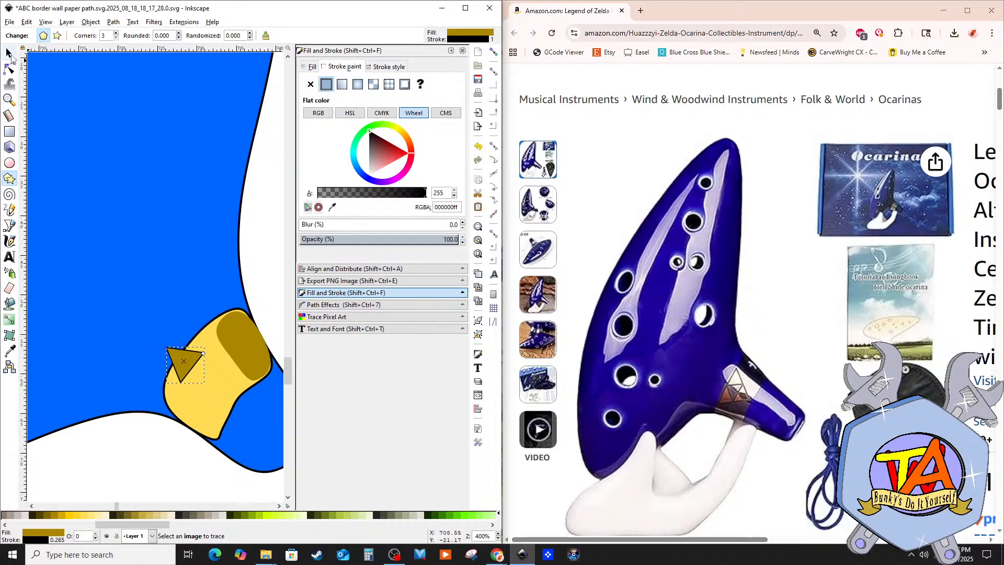
click(10, 54)
drag(190, 362, 201, 367)
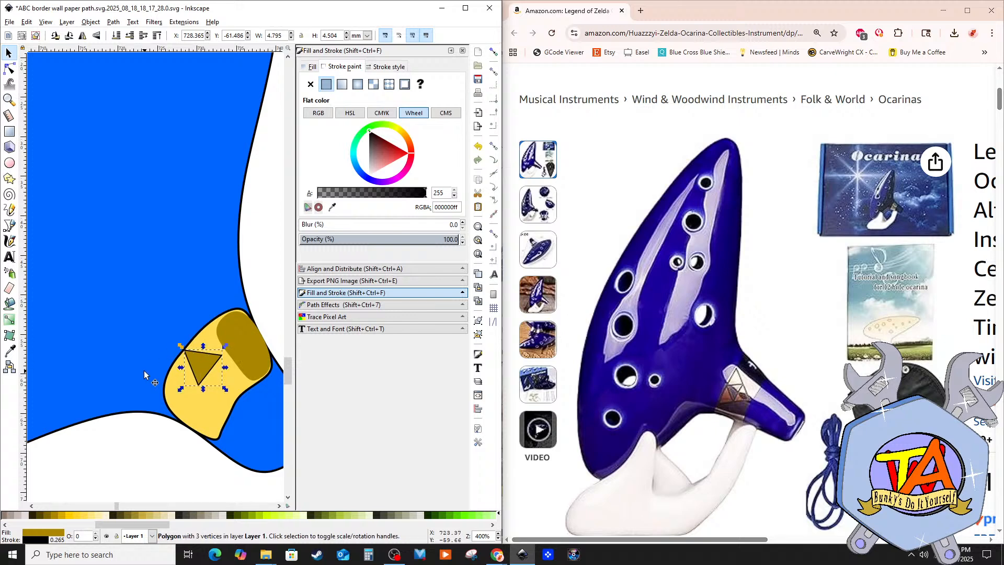
click(99, 517)
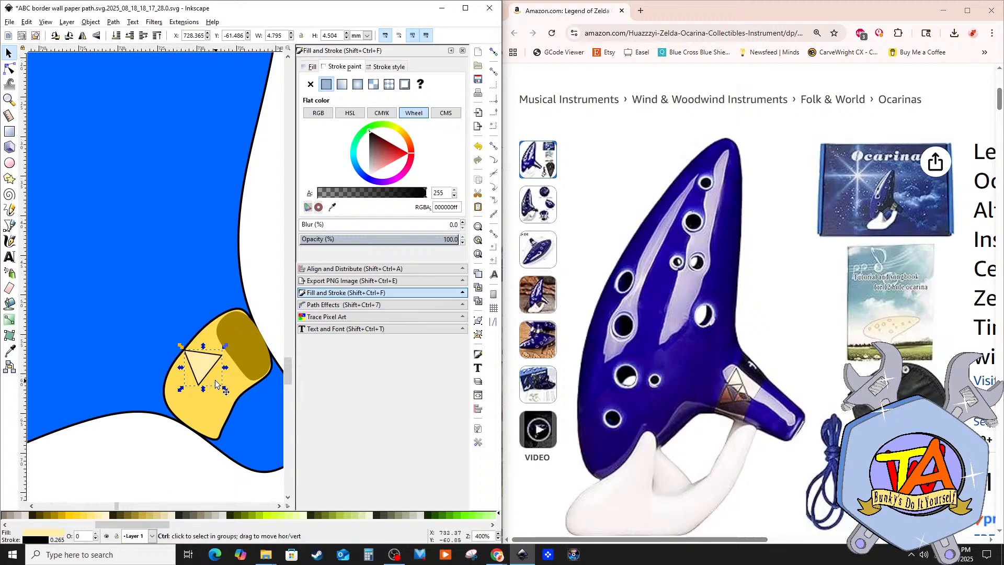
Step: Duplicate the pale yellow triangle twice and arrange the three triangles corner to corner as a Triforce
key(ctrl+c)
key(ctrl+v)
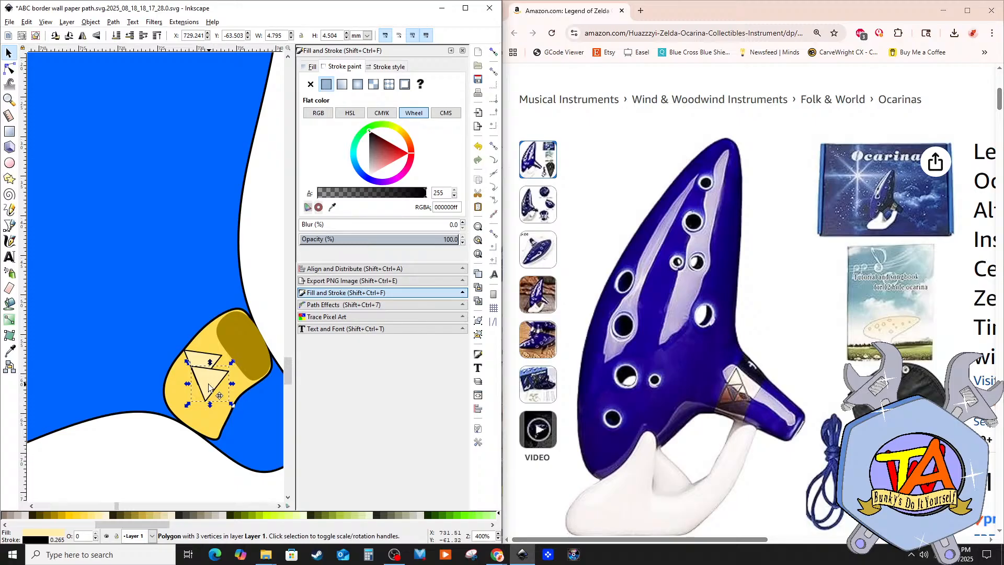
drag(208, 387, 237, 382)
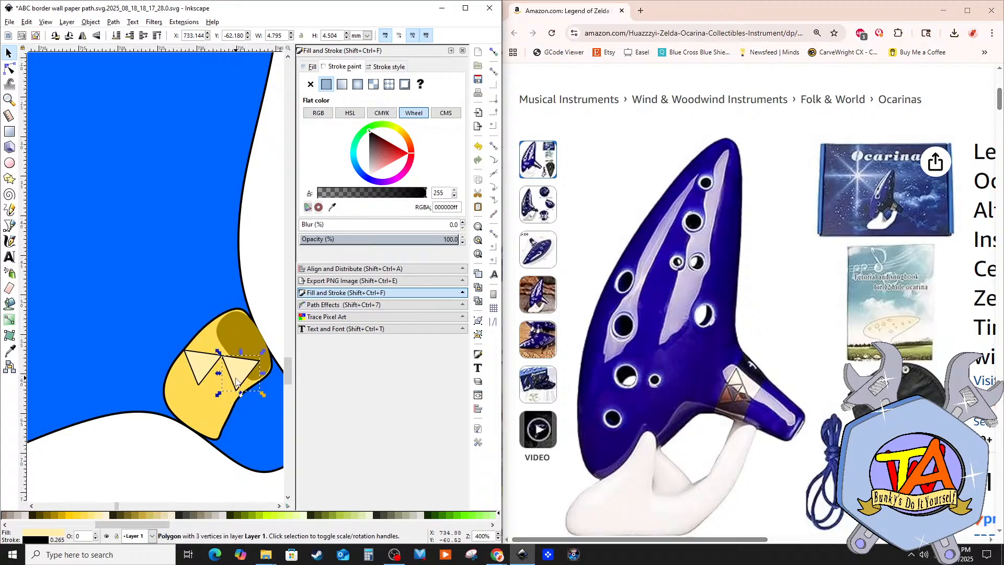
key(ctrl)
drag(231, 382, 208, 407)
Step: Group the three triangles, then rotate the Triforce and shrink it to about 8.8 by 8.4 mm to fit the band
shift+click(201, 361)
shift+click(238, 368)
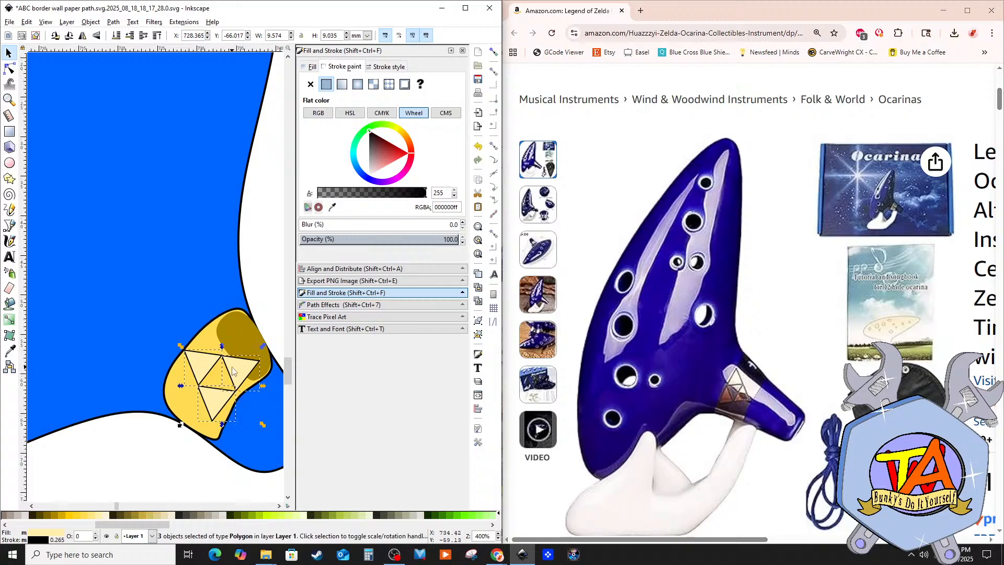
right_click(202, 374)
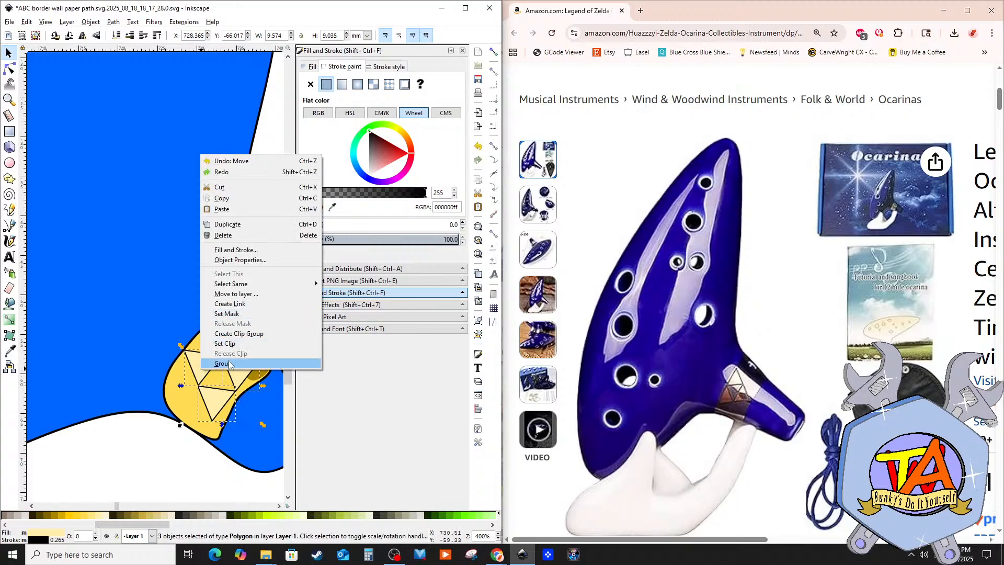
click(226, 365)
click(225, 363)
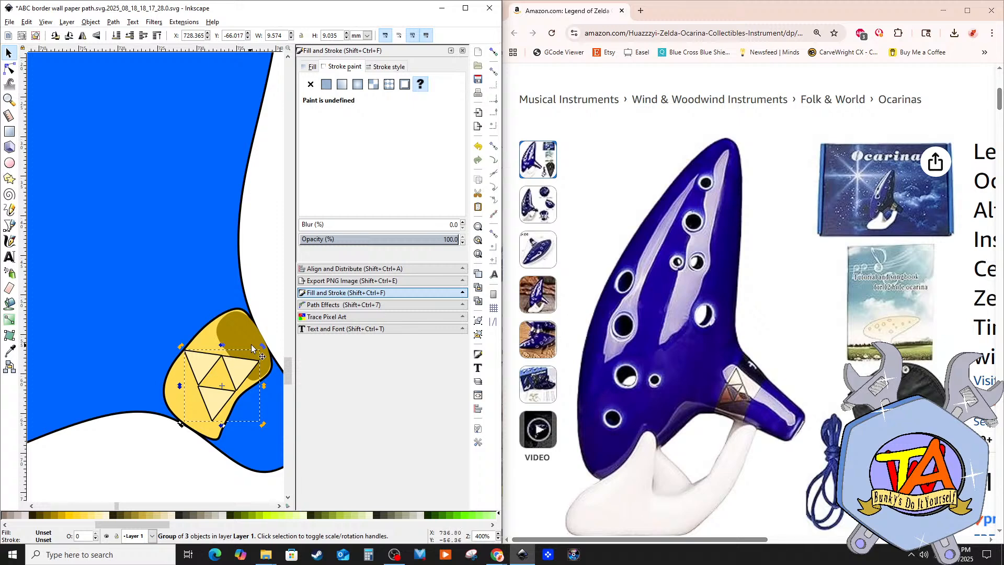
drag(265, 349, 226, 381)
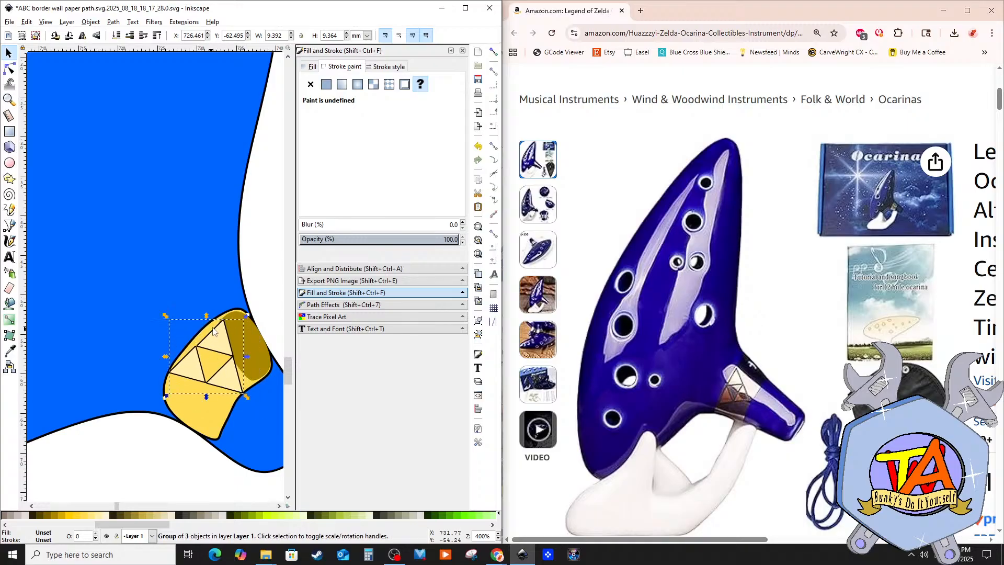
drag(247, 316, 216, 338)
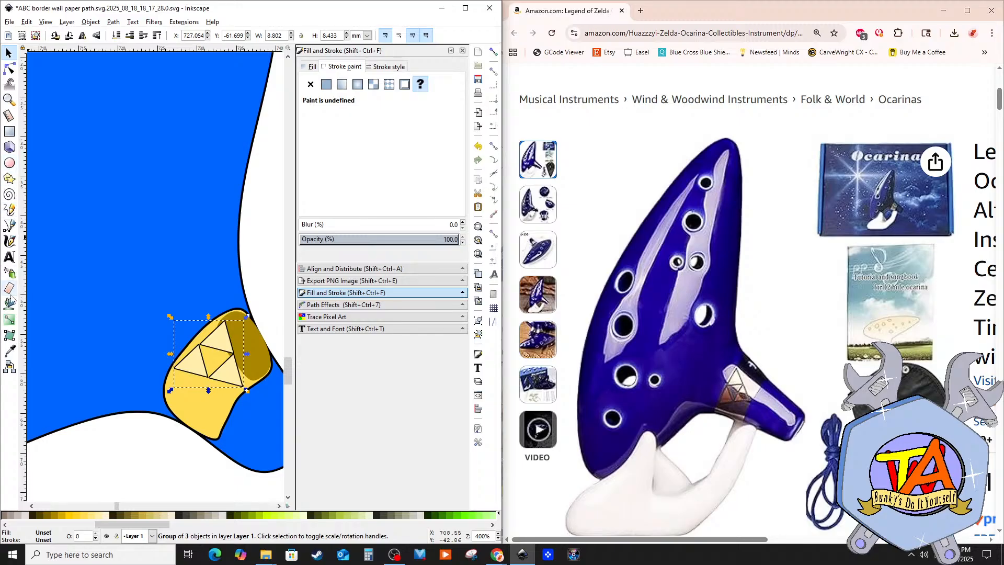
Step: Draw a shadow shape along the right side of the Triforce's top triangle, without outline and filled with darker yellow ebd479
click(9, 225)
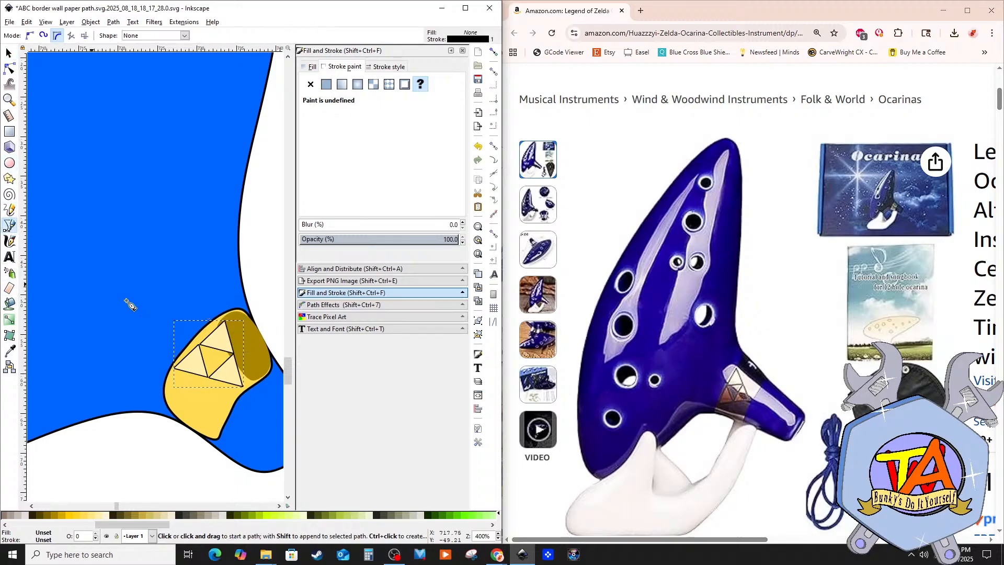
click(217, 328)
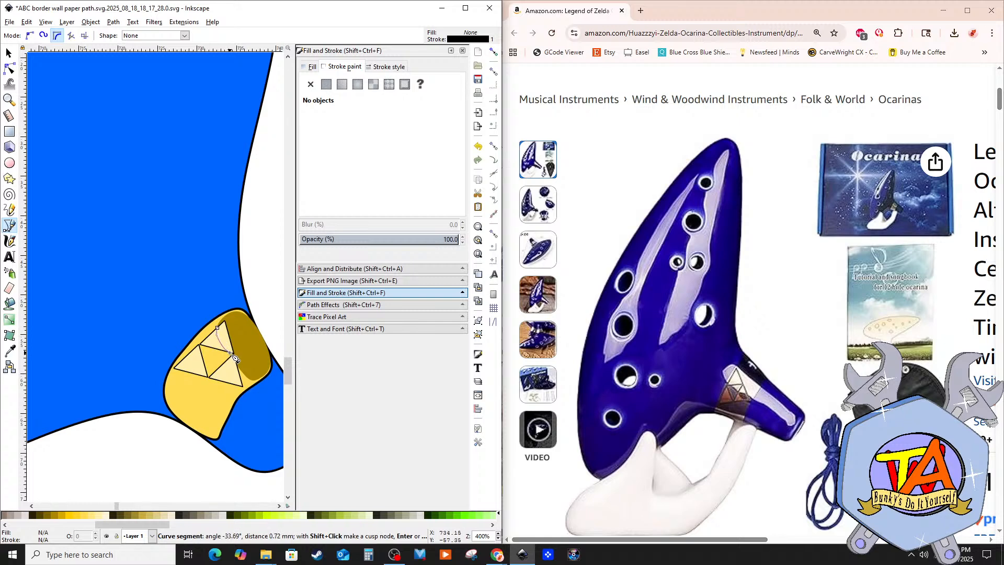
click(218, 329)
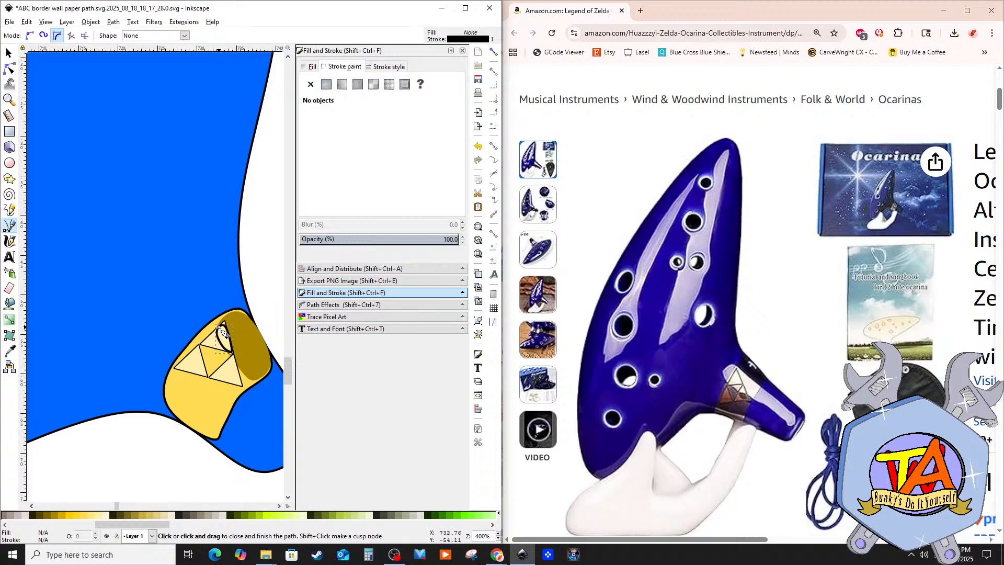
click(311, 85)
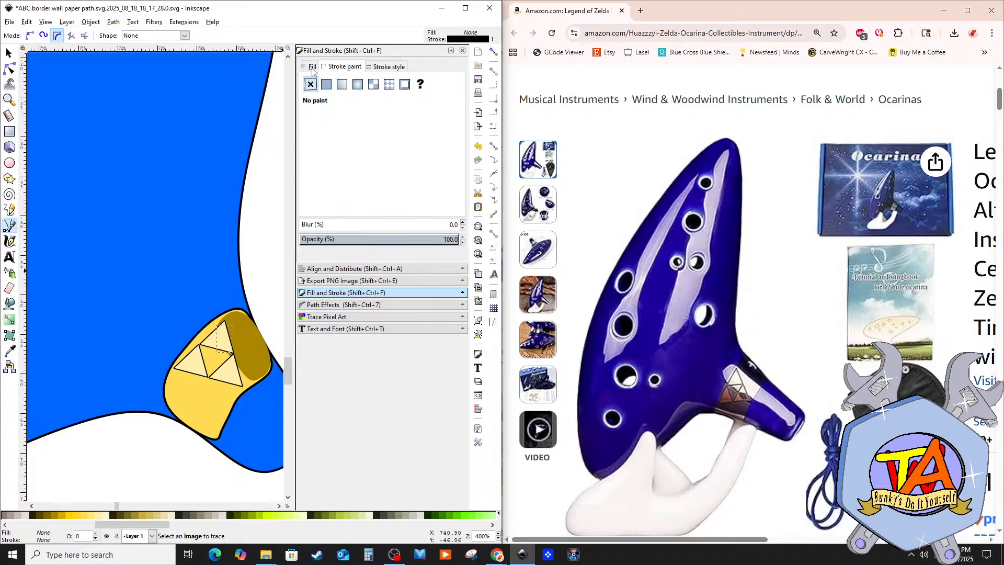
click(312, 68)
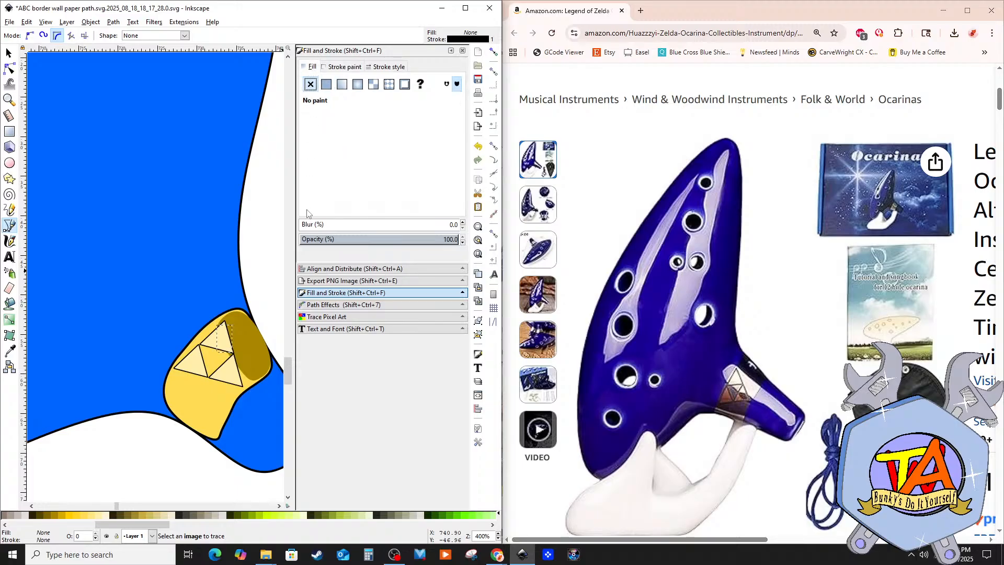
click(327, 85)
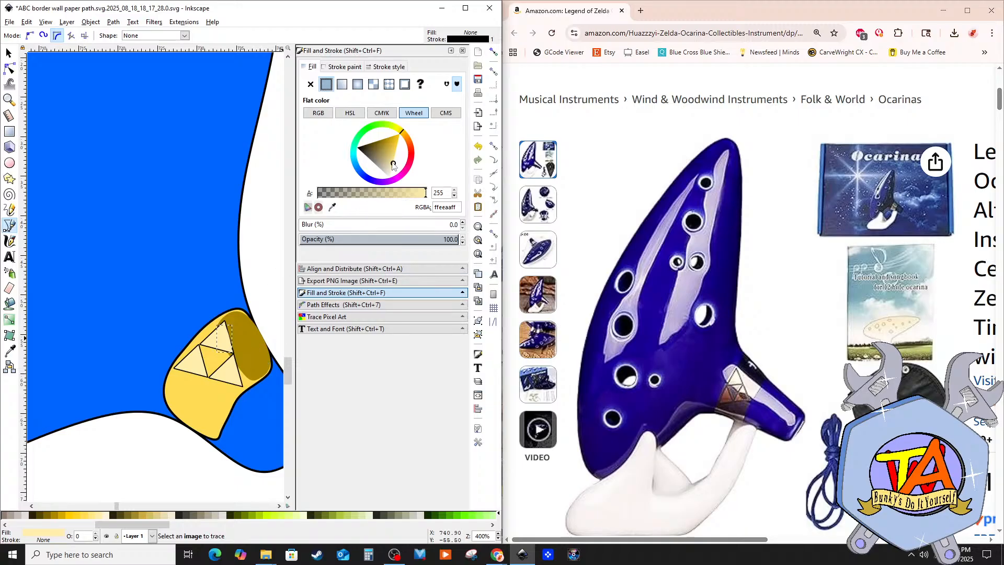
drag(393, 165, 392, 156)
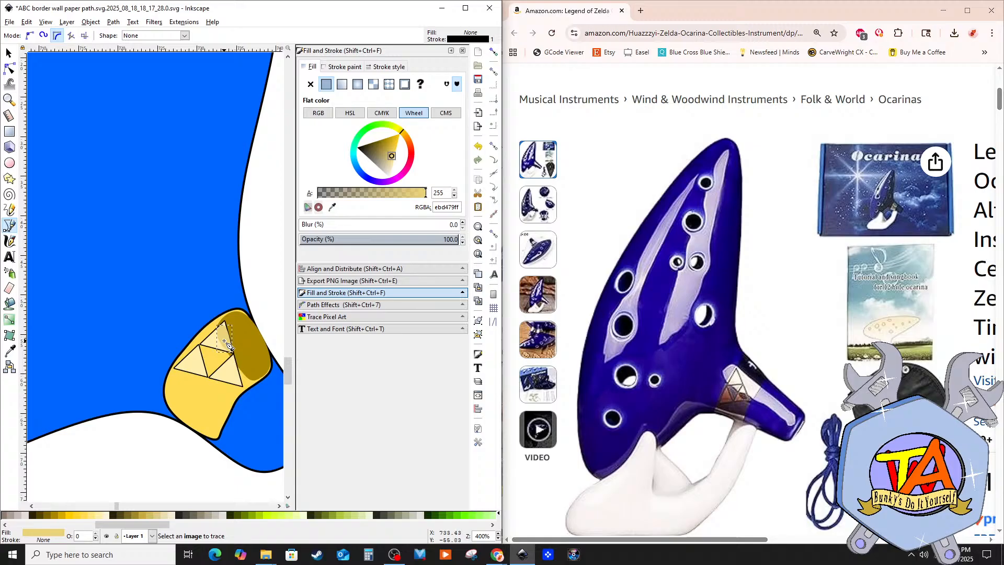
Step: Place a copy of the top triangle's shadow on the right side of the Triforce's lower-right triangle
click(9, 53)
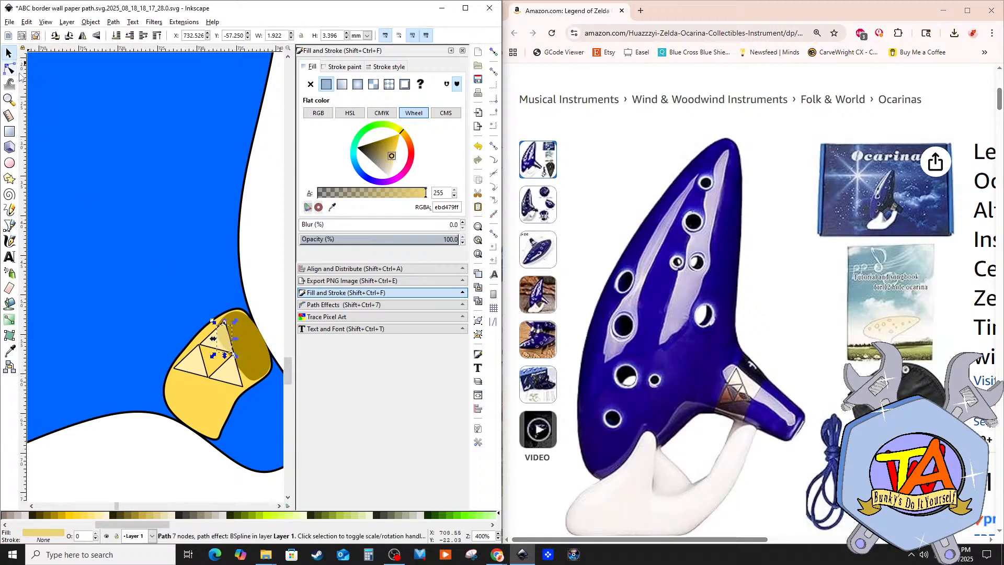
click(226, 327)
drag(226, 327, 236, 386)
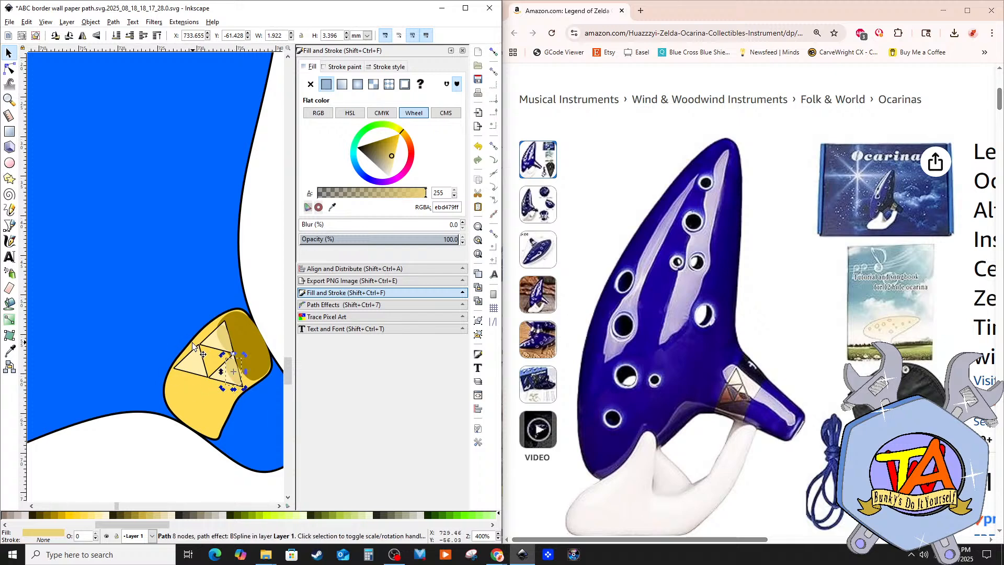
click(193, 366)
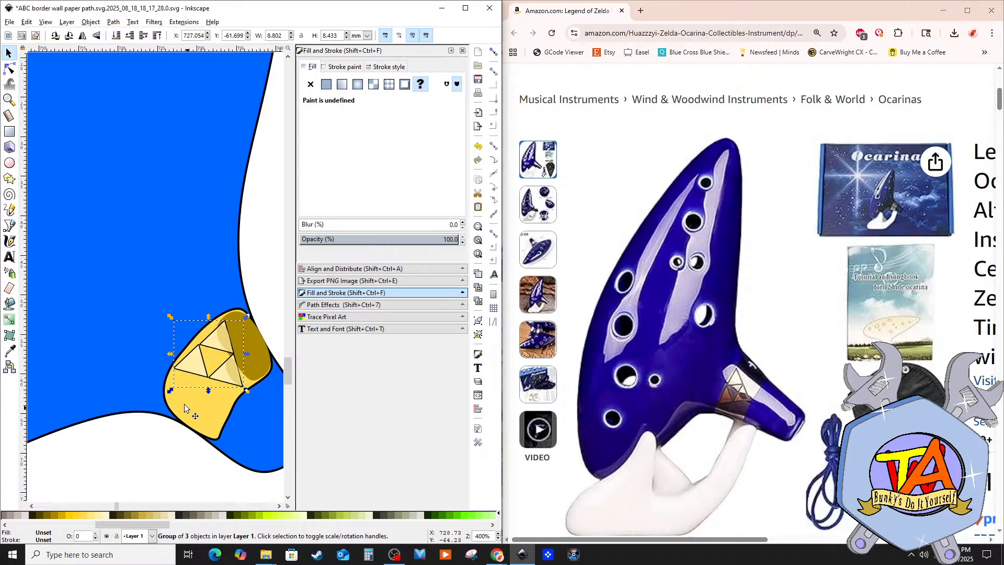
Step: Draw a closed, slender leaf-shaped highlight about 21 by 64 mm, running diagonally up the middle of the ocarina's body
scroll(181, 390, down, 3)
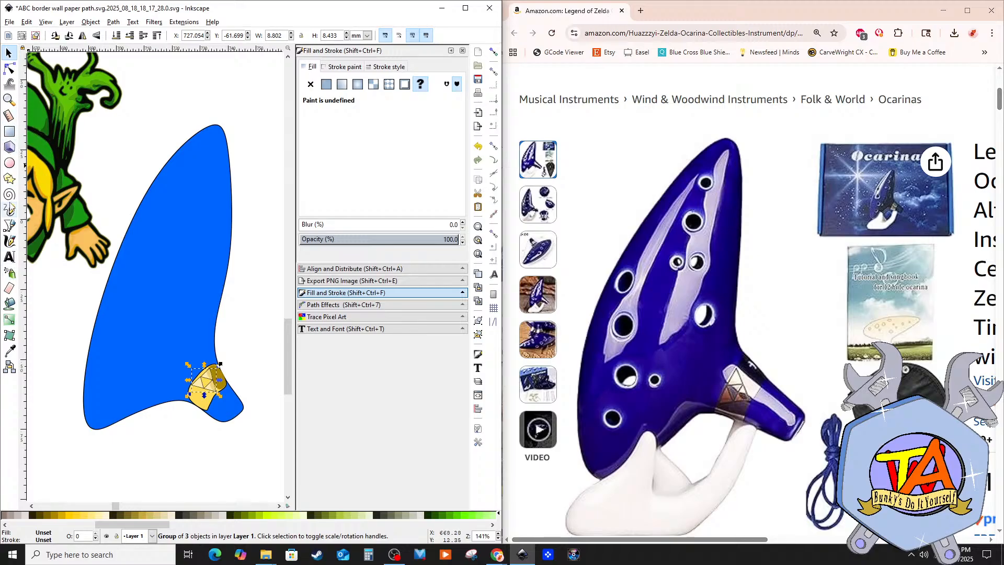
click(11, 226)
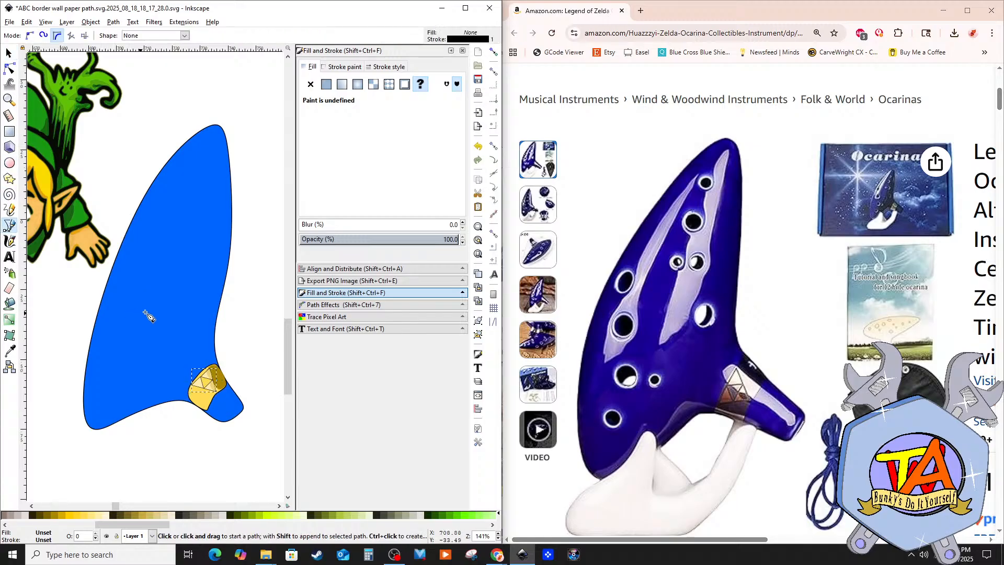
click(152, 340)
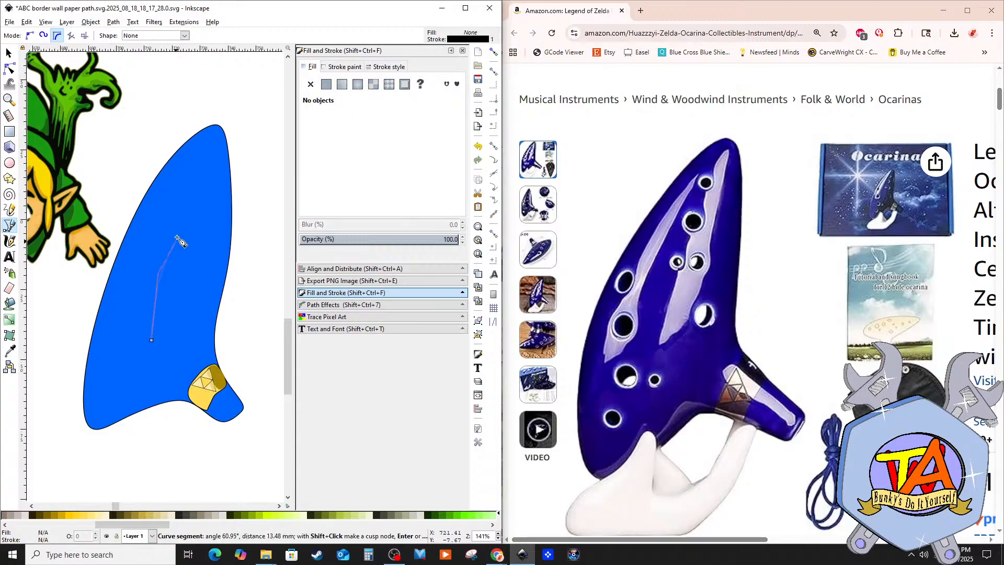
click(206, 148)
click(213, 194)
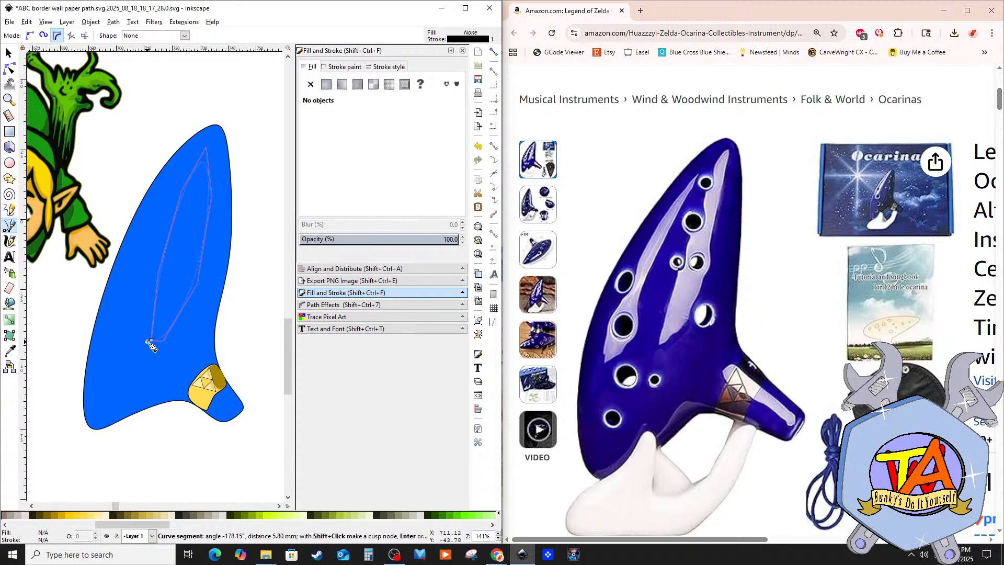
click(151, 341)
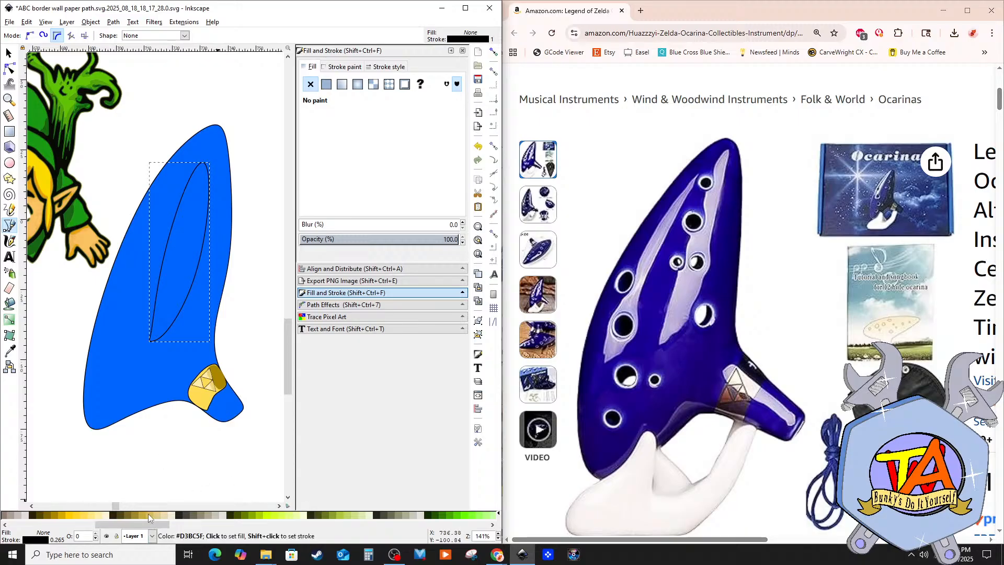
Step: Fill the highlight shape with pale blue aaeeff and remove its outline
drag(138, 523, 260, 524)
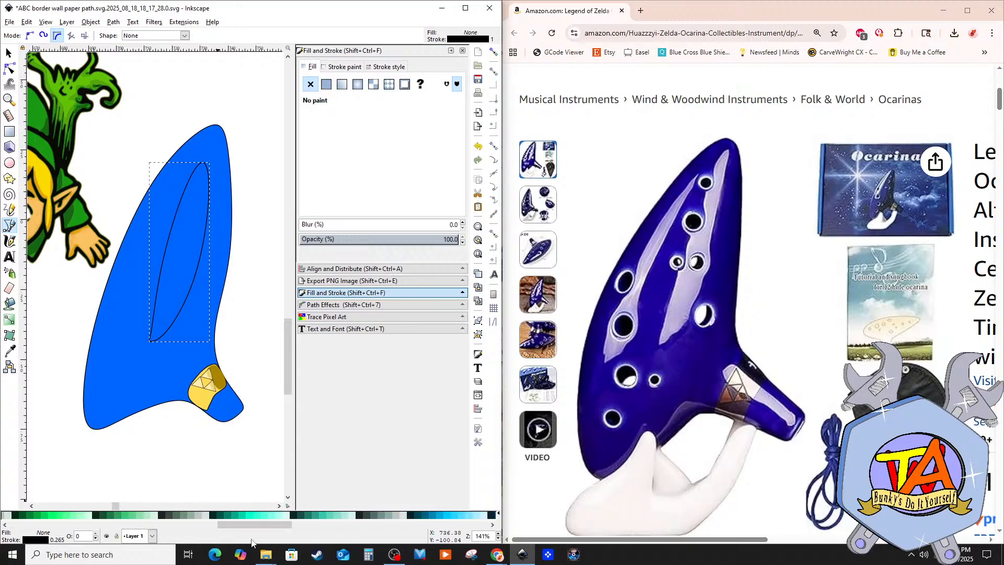
click(258, 511)
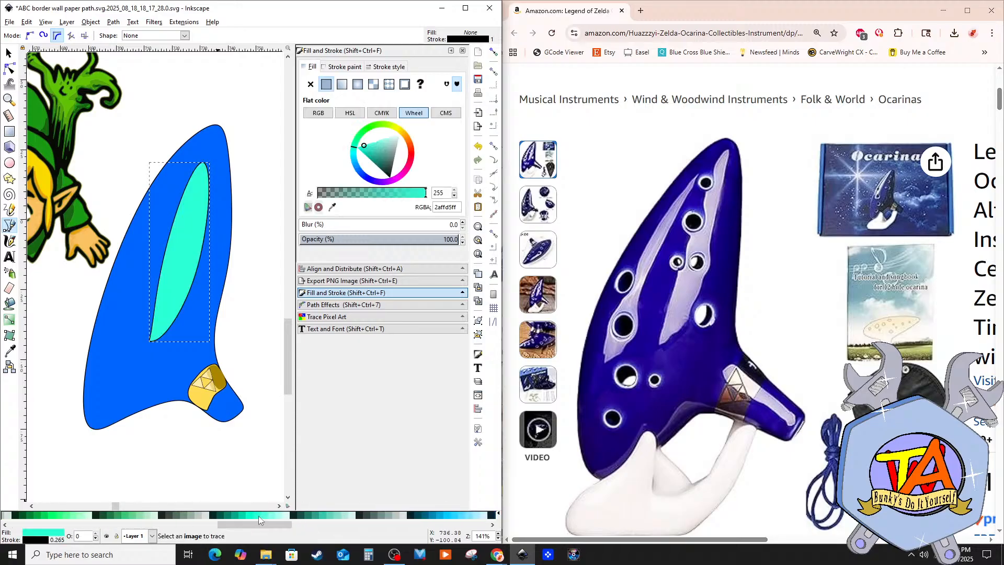
click(461, 515)
click(470, 516)
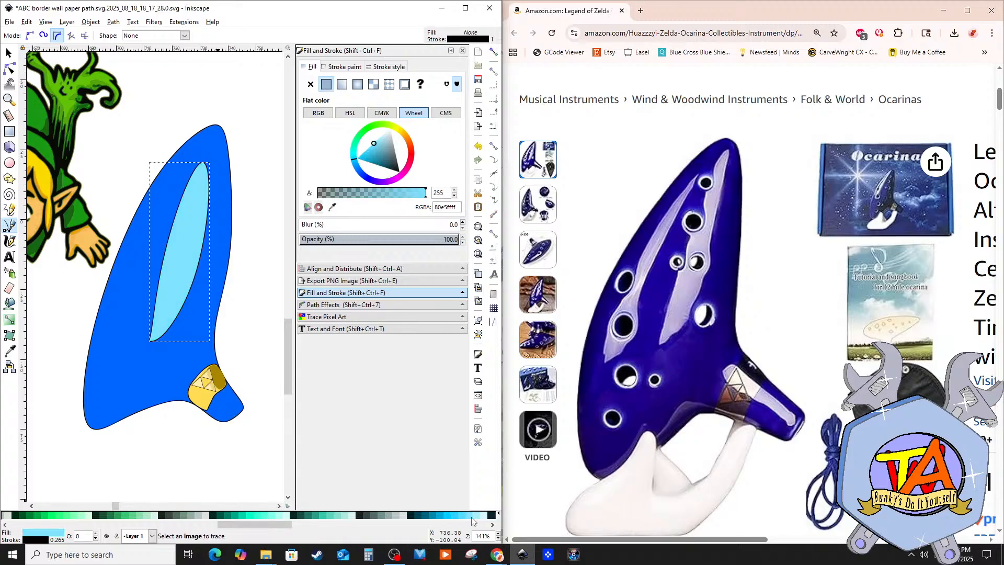
click(477, 517)
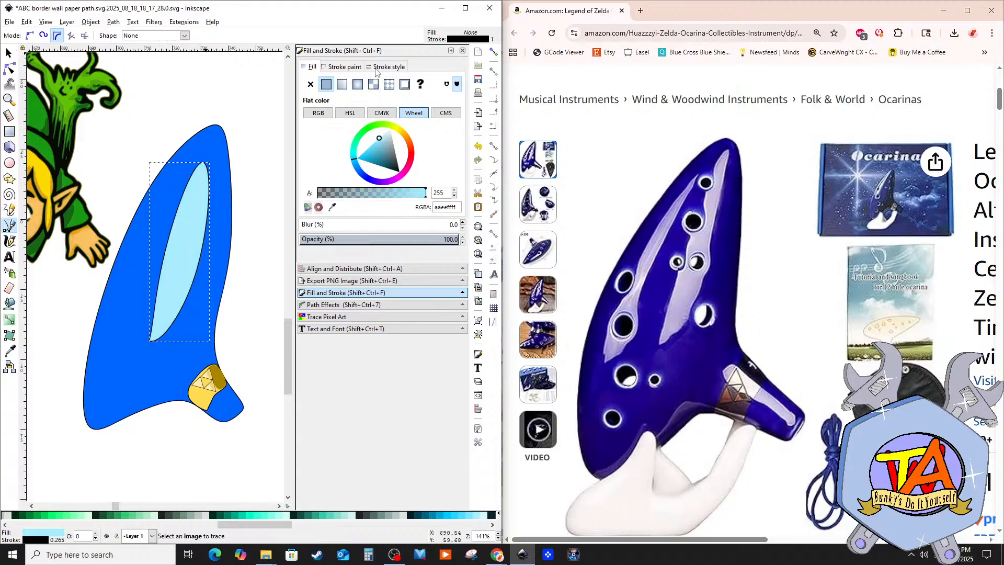
click(387, 66)
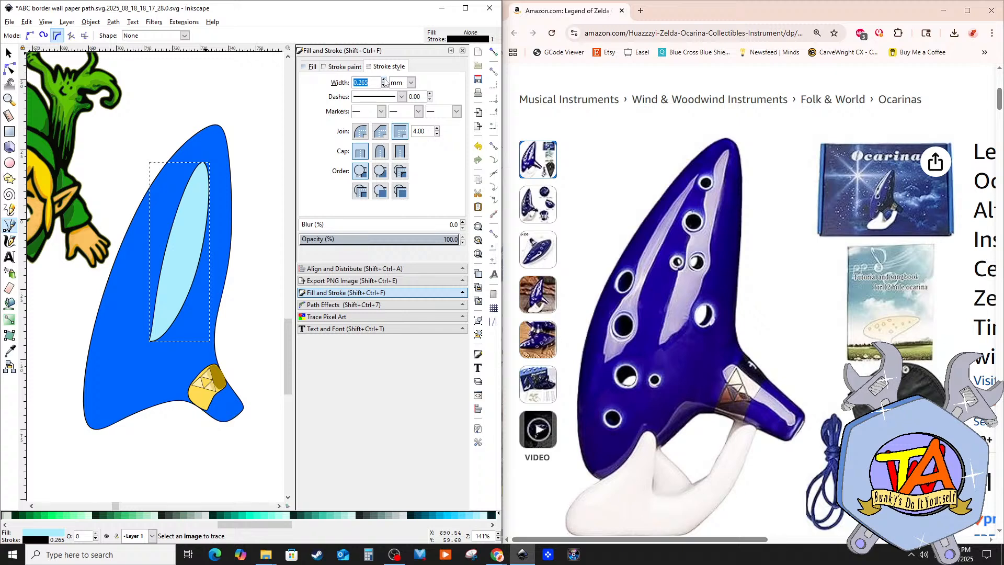
click(345, 67)
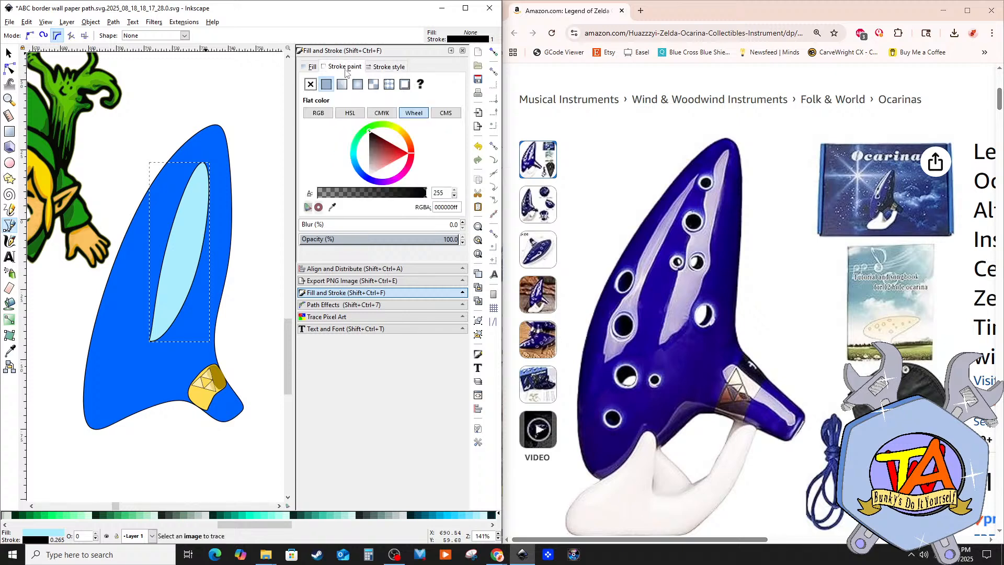
click(310, 84)
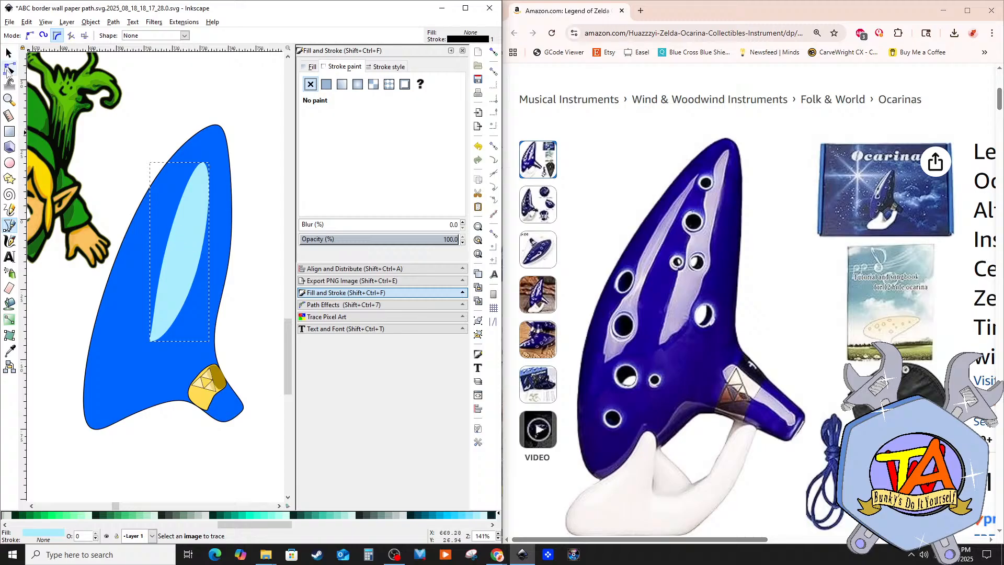
Step: Reshape the highlight's left edge so it bows inward near the top, giving a slimmer curved streak
click(8, 68)
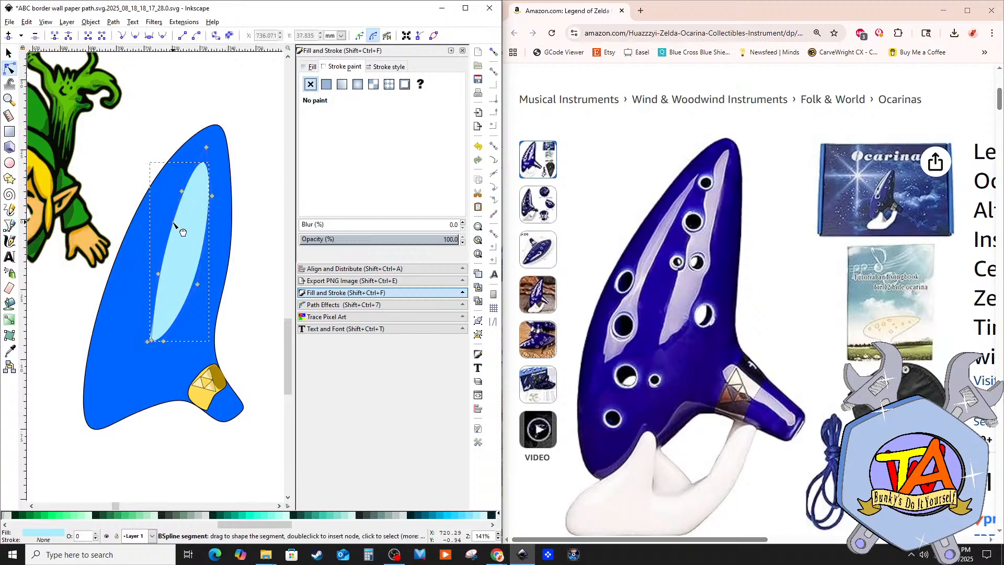
drag(180, 228, 197, 240)
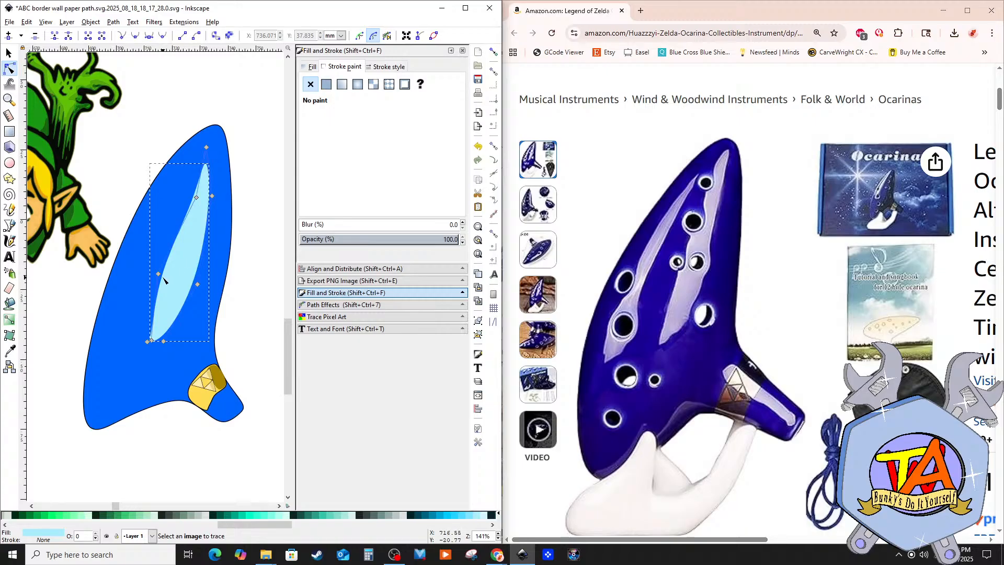
drag(162, 276, 158, 241)
Step: Duplicate the highlight, mirror it horizontally, then rotate and shrink it to about 16.8 by 48.8 mm along the ocarina's left edge
click(8, 53)
key(ctrl+d)
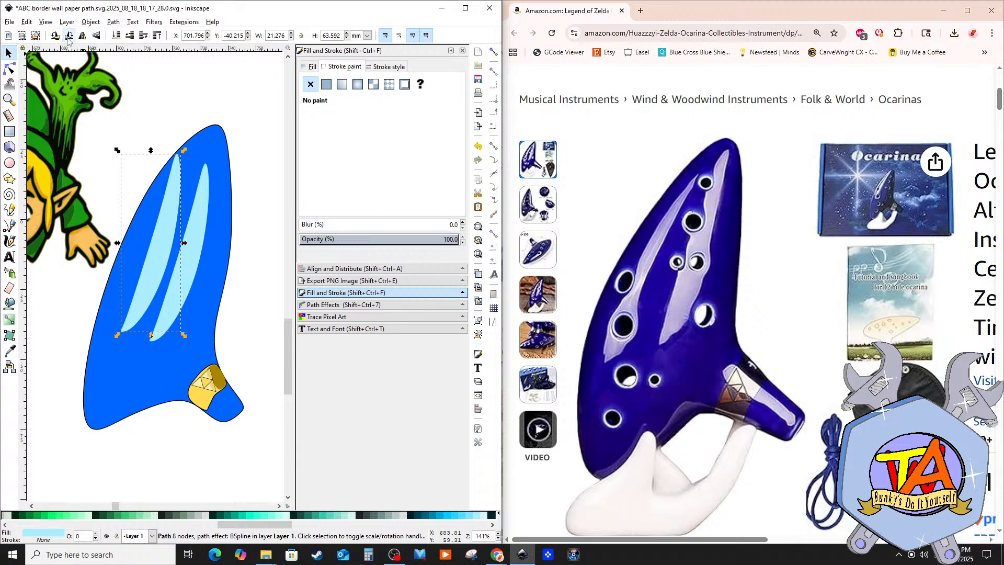
click(82, 37)
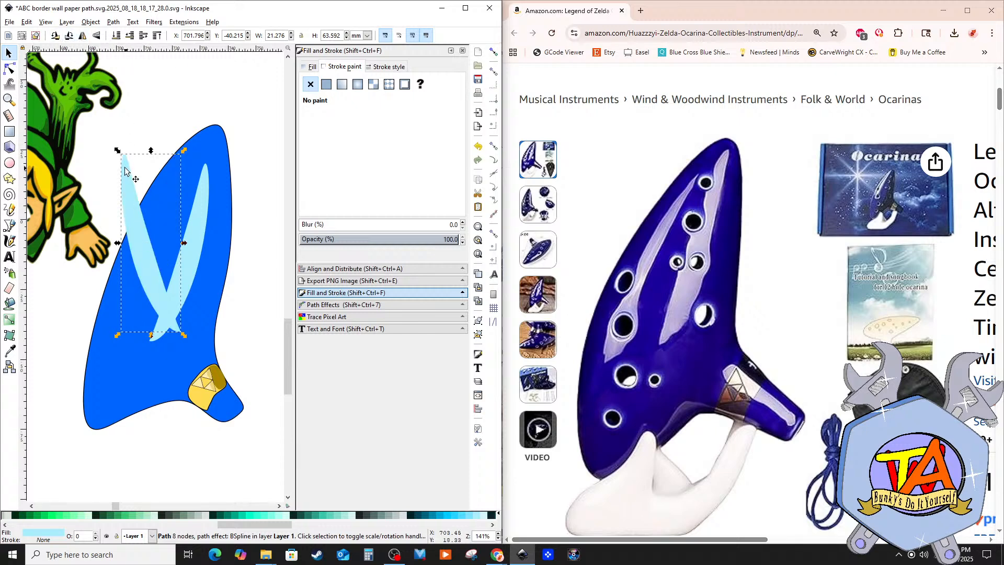
click(130, 208)
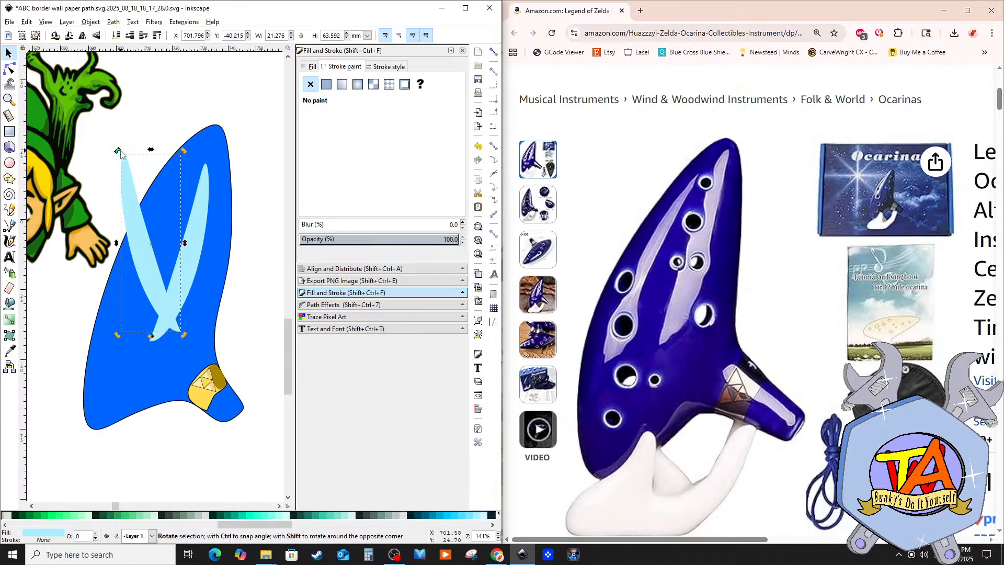
drag(120, 152, 177, 172)
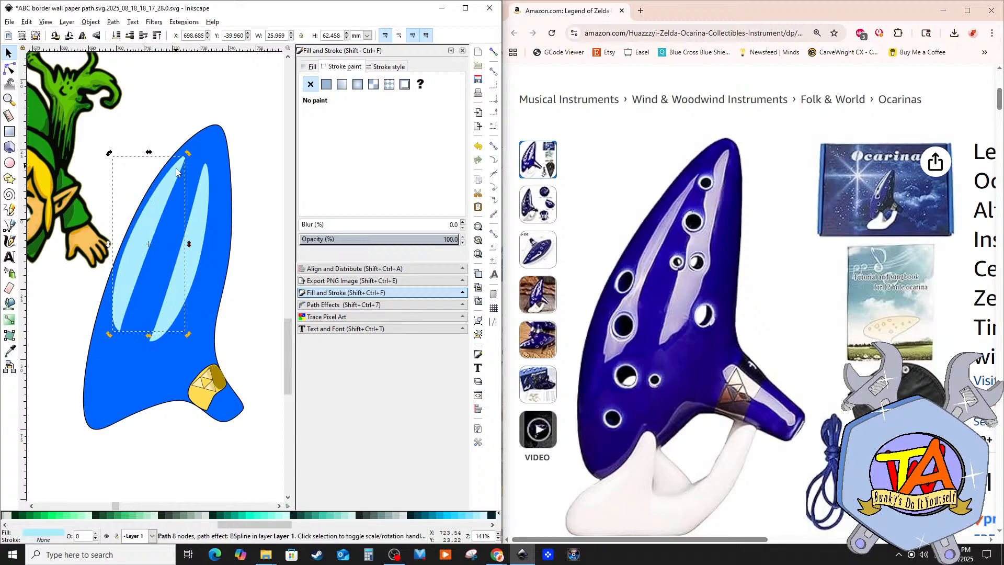
drag(153, 208, 142, 258)
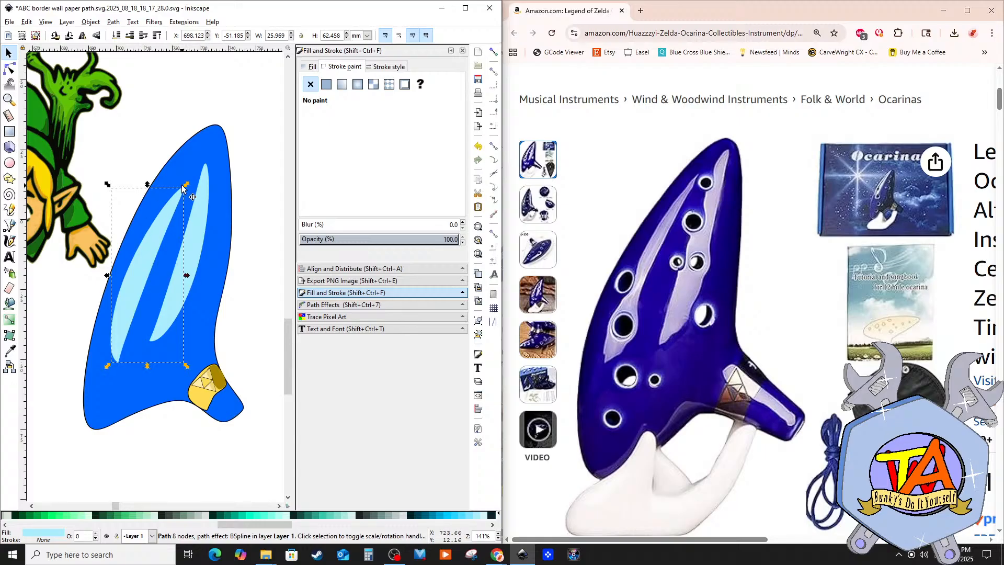
drag(182, 186, 147, 237)
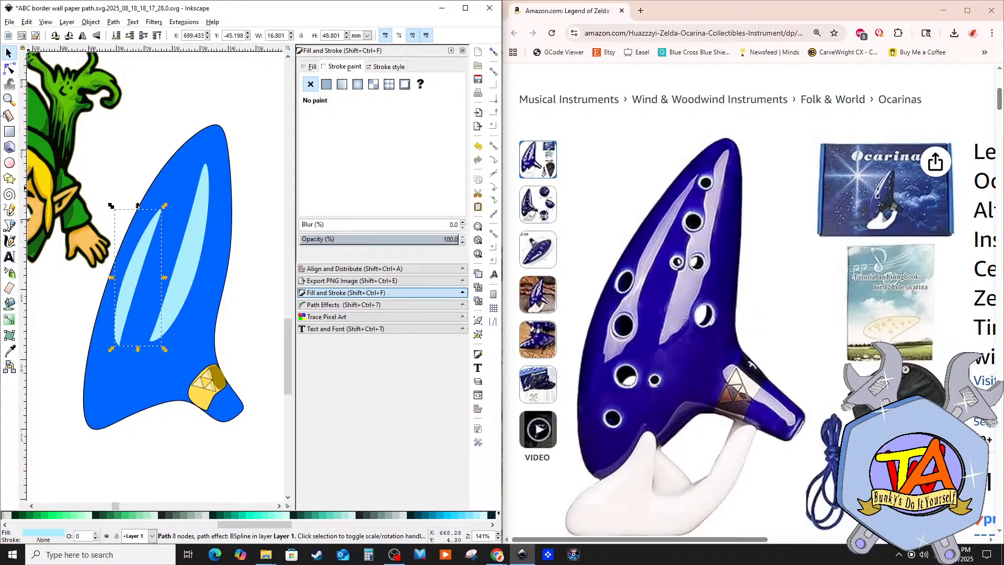
Step: Draw an ellipse about 5 by 6 mm at the top of the right highlight and fill it with black as a finger hole
click(10, 163)
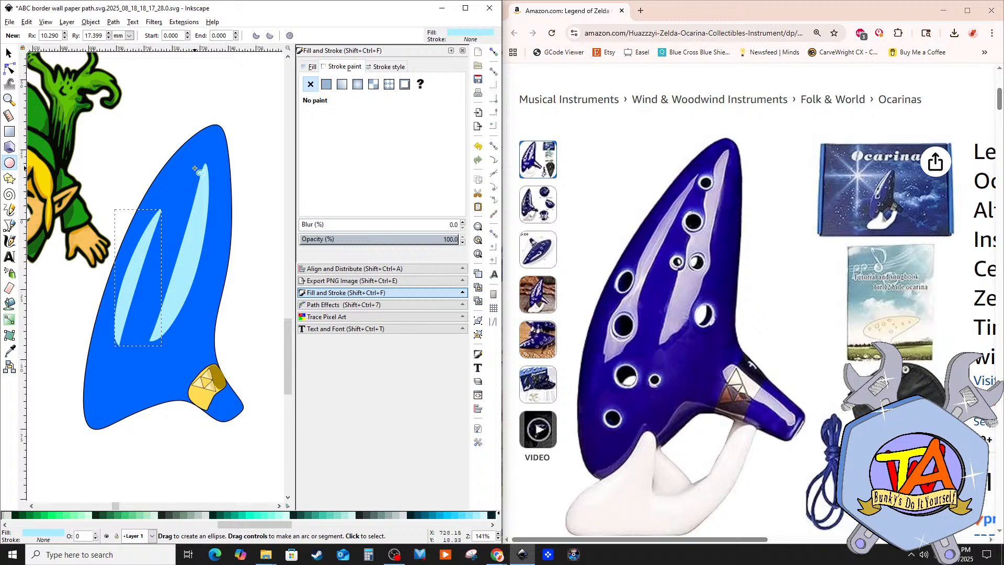
drag(194, 167, 209, 183)
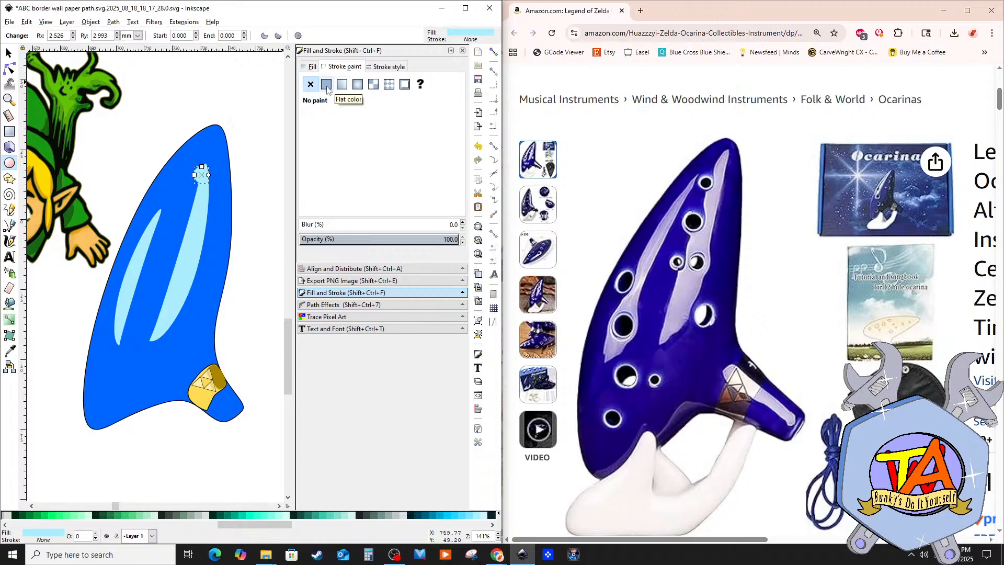
click(311, 67)
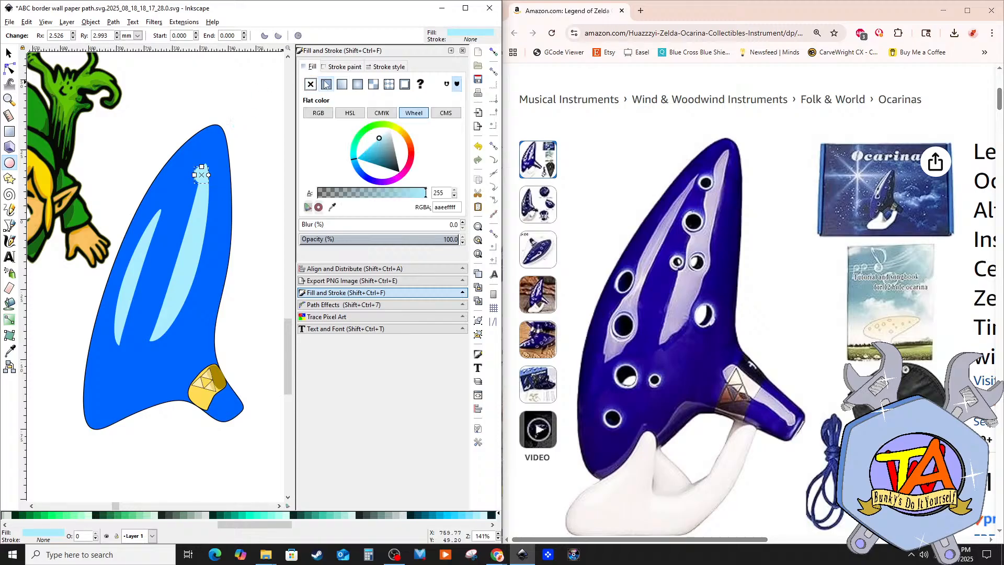
drag(381, 139, 415, 181)
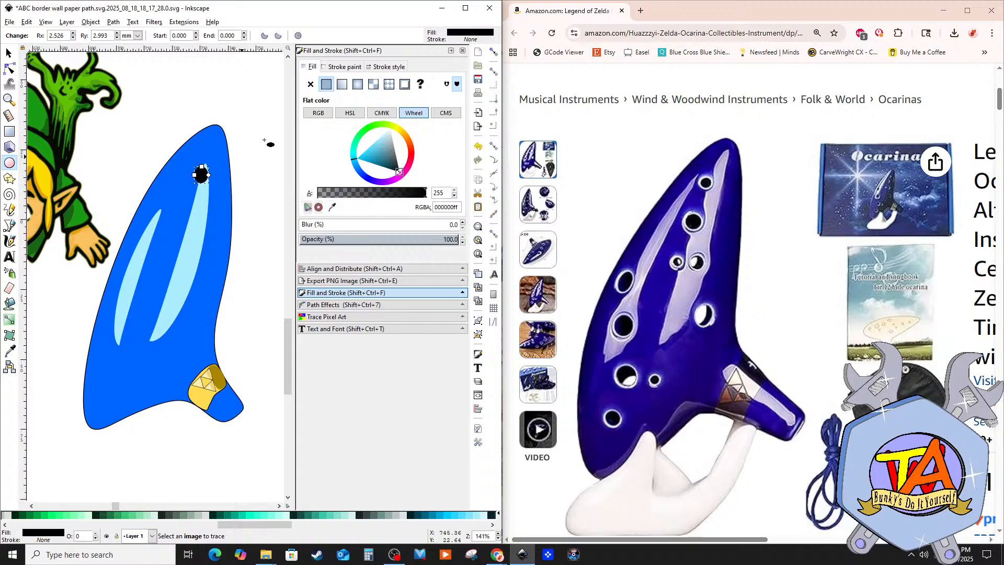
Step: Give the finger hole a 1.565 mm outline in the highlight's pale blue, then nudge the hole slightly up and left
click(348, 67)
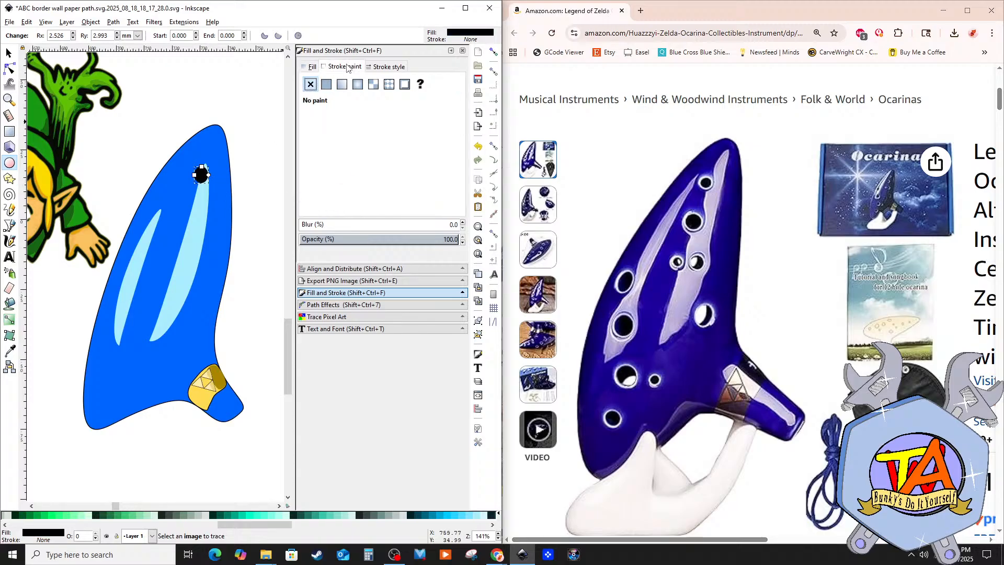
click(328, 85)
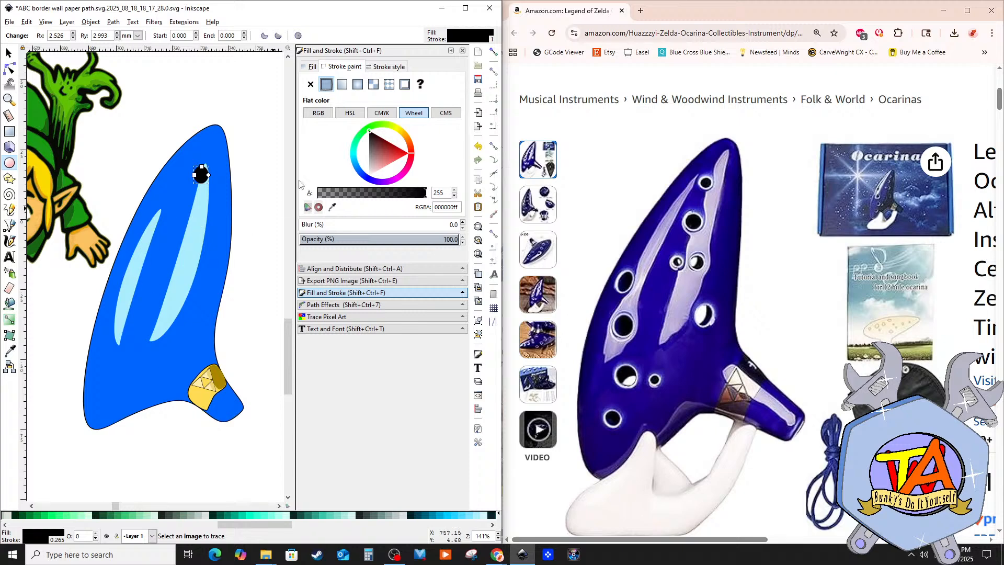
click(331, 207)
click(197, 256)
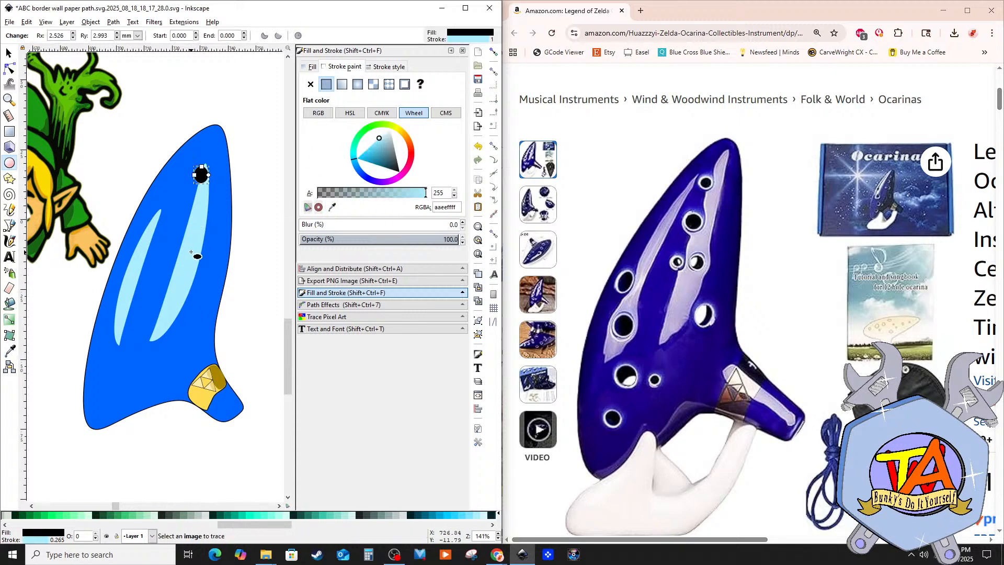
click(382, 69)
scroll(385, 82, up, 8)
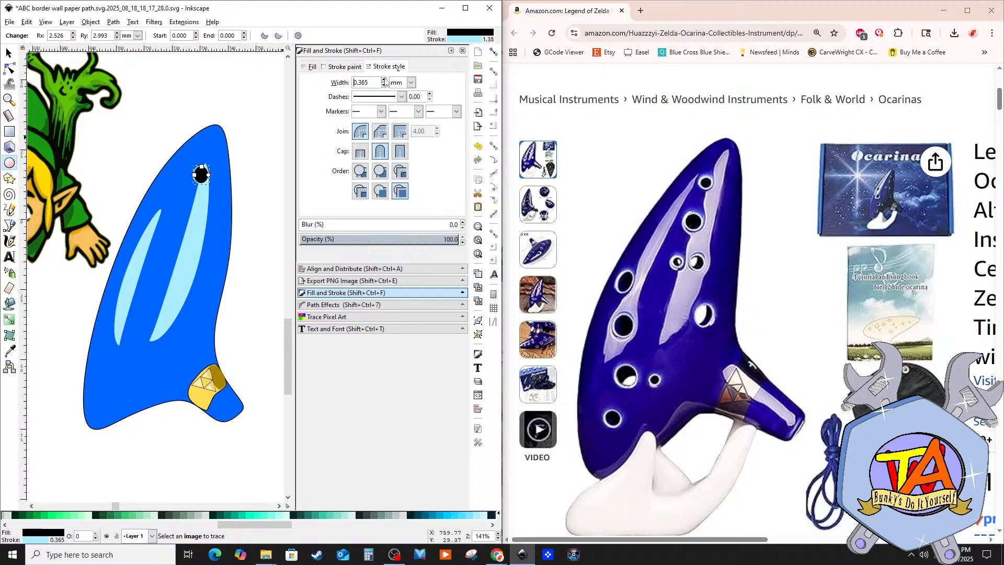
scroll(385, 83, up, 4)
click(10, 53)
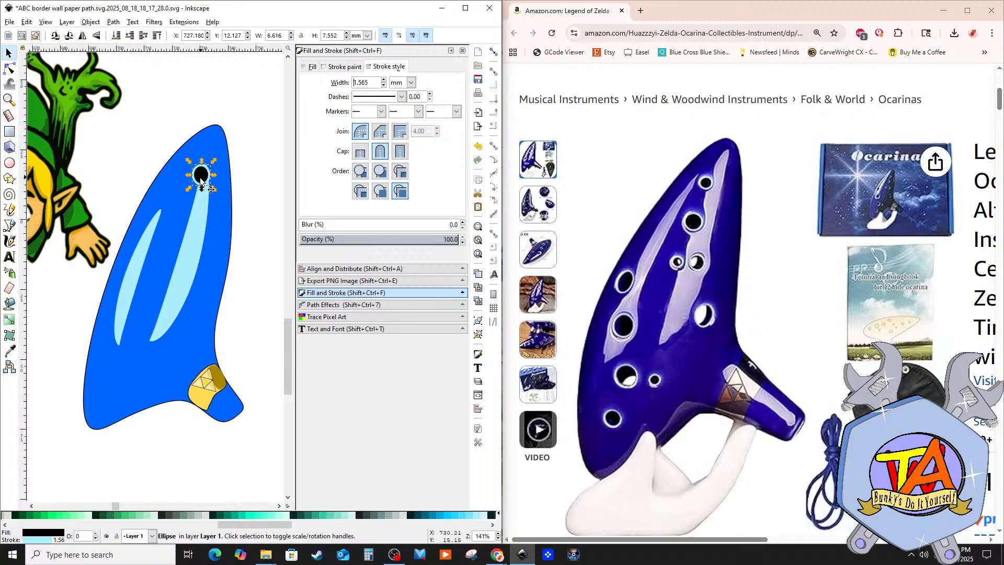
drag(201, 180, 196, 181)
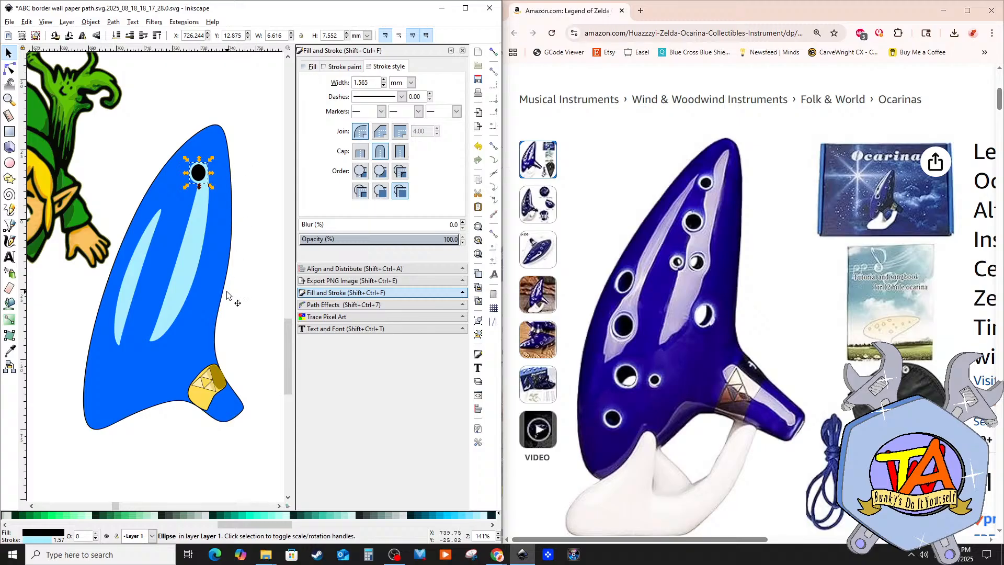
Step: Lighten the finger hole's outline color to dbf1f6, keeping its fill black
click(345, 67)
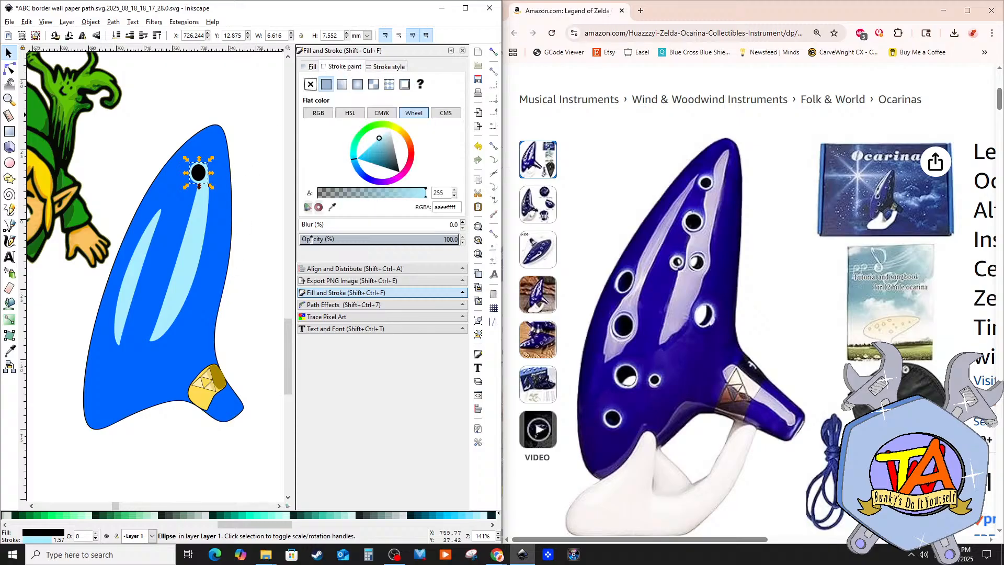
click(332, 207)
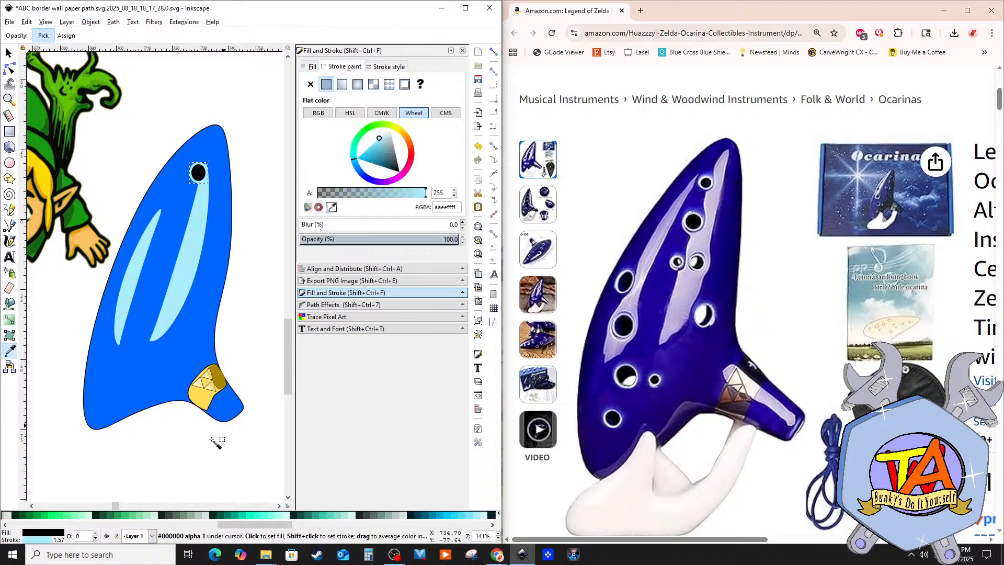
click(287, 519)
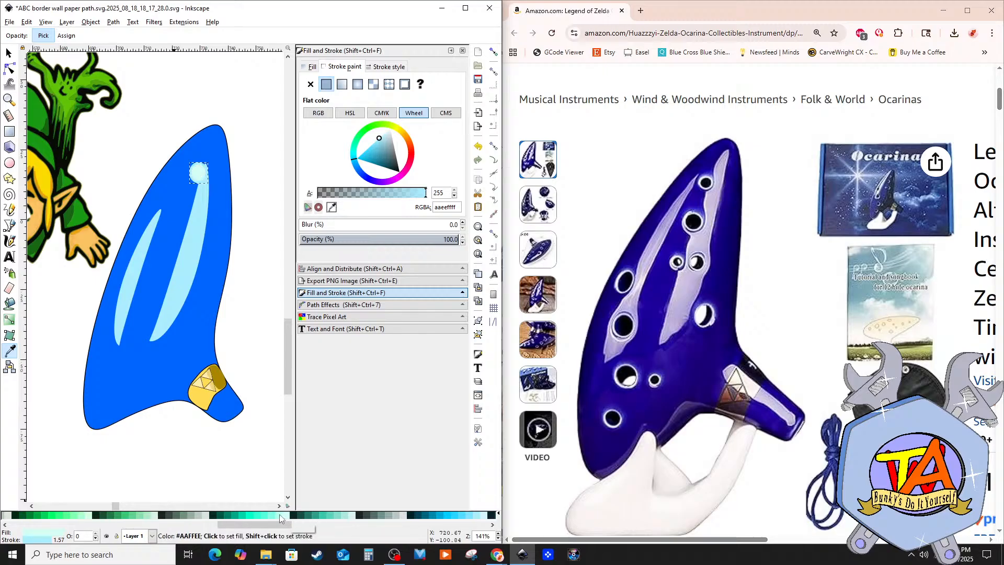
key(ctrl+z)
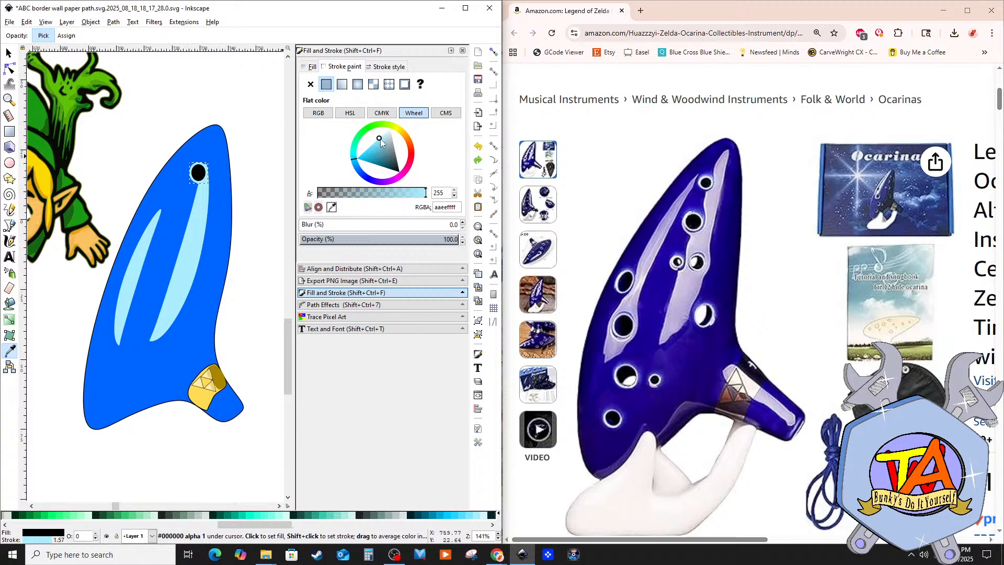
drag(381, 141, 387, 132)
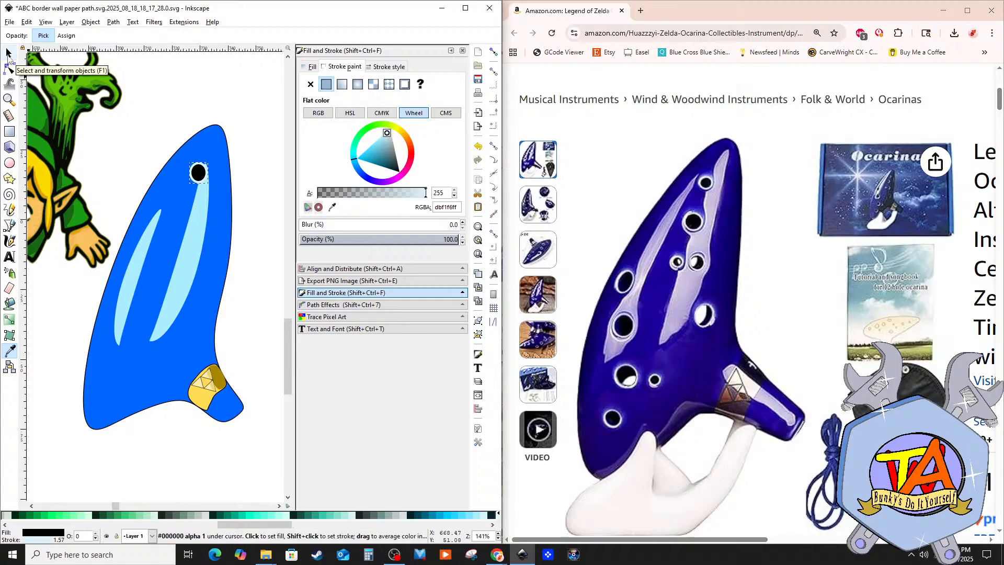
Step: Paste a copy of the finger hole and place it below the first, against the right highlight
click(9, 55)
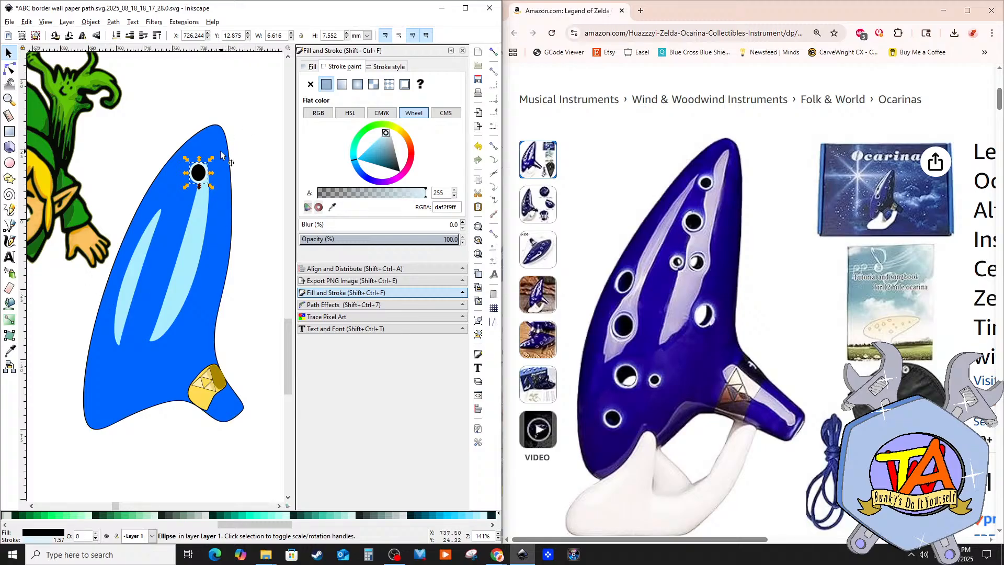
key(ctrl+v)
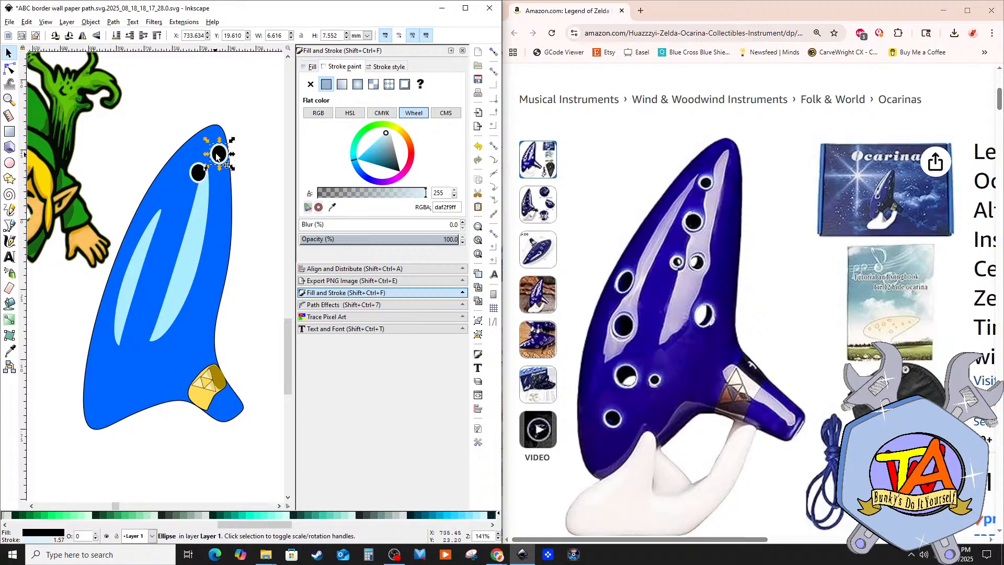
drag(216, 154, 186, 211)
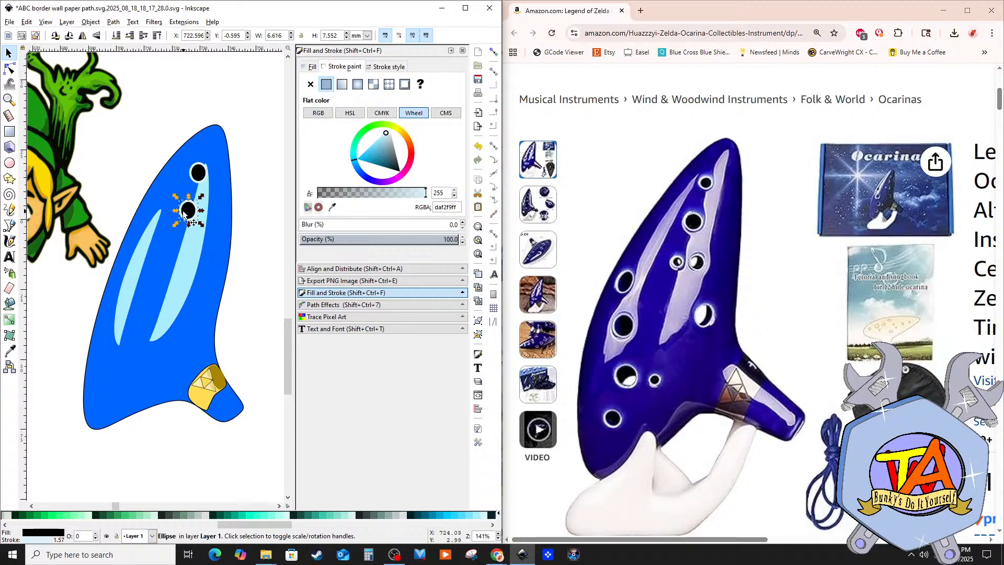
Step: Add two tilted finger holes on the left highlight, the upper about 6.8 by 8.9 mm and the lower about 7.6 by 8.9 mm
key(ctrl+v)
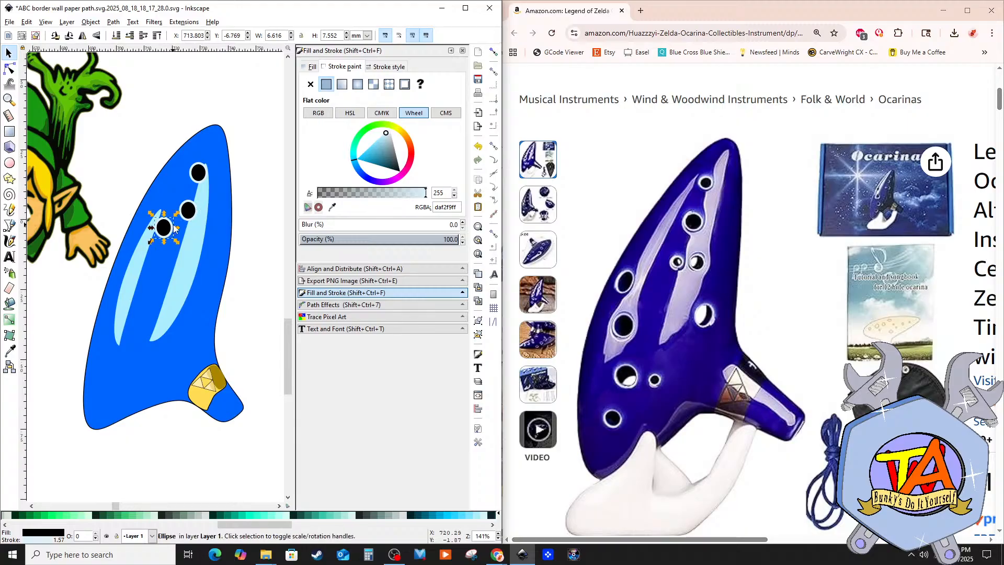
drag(157, 234, 134, 266)
click(130, 263)
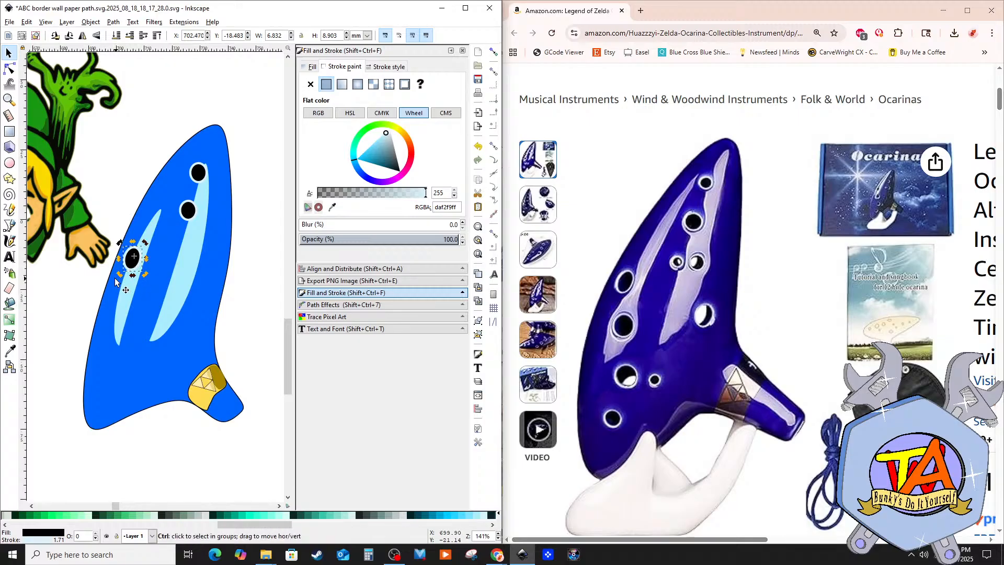
key(ctrl+v)
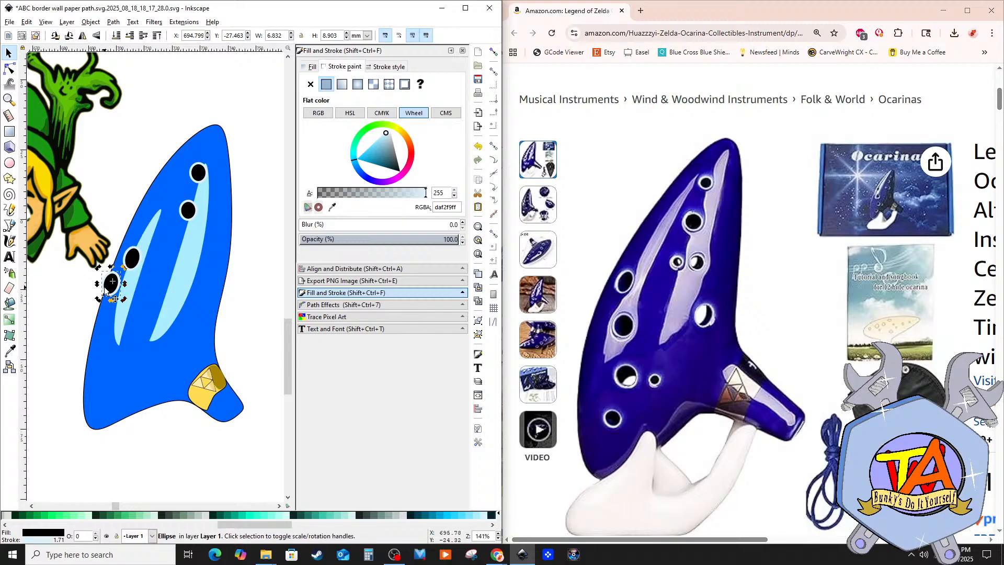
drag(108, 293, 129, 309)
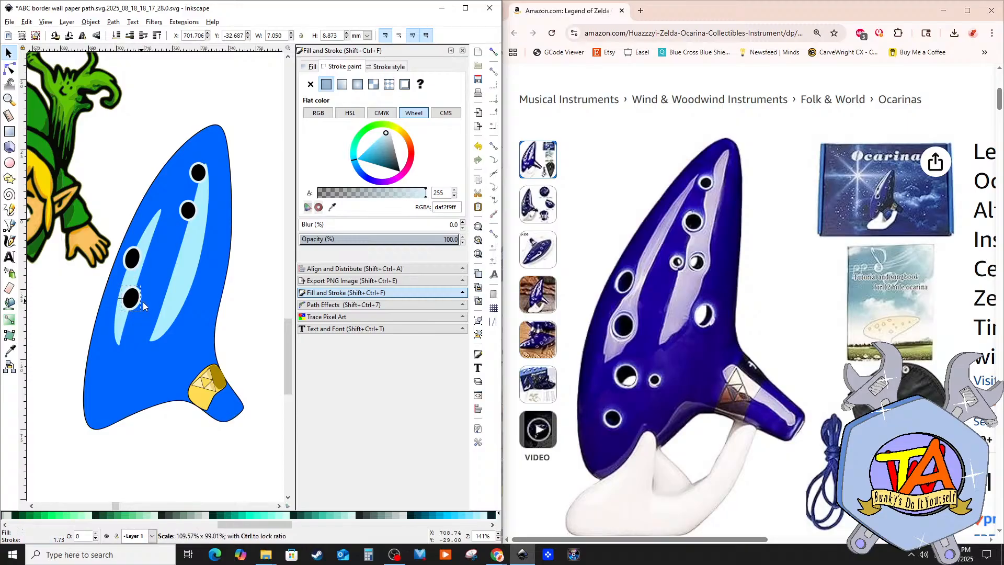
drag(143, 299, 145, 300)
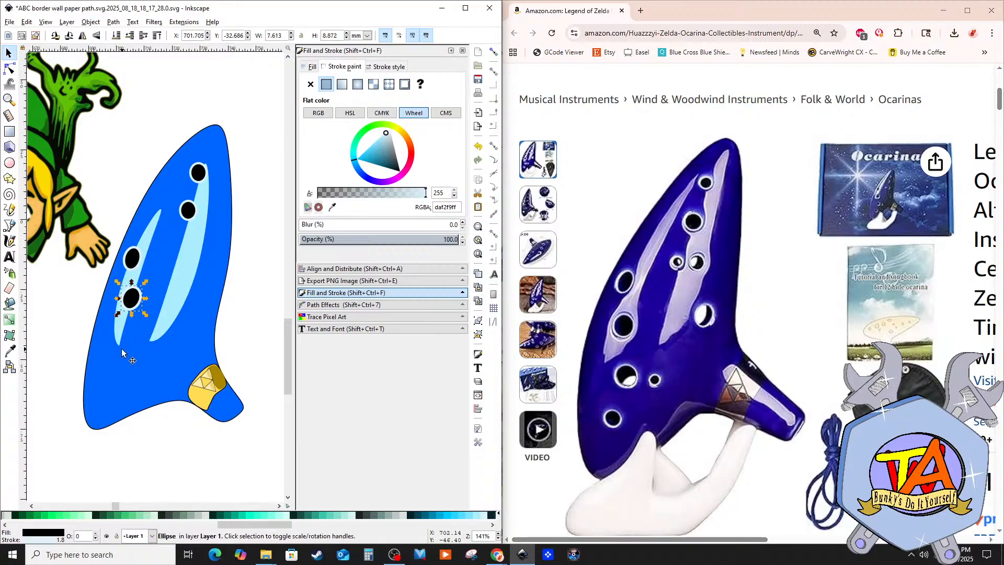
Step: Add two smaller finger holes near the ocarina's wide end, one about 5.9 by 7.2 mm and one about 4.4 by 6.1 mm
key(ctrl)
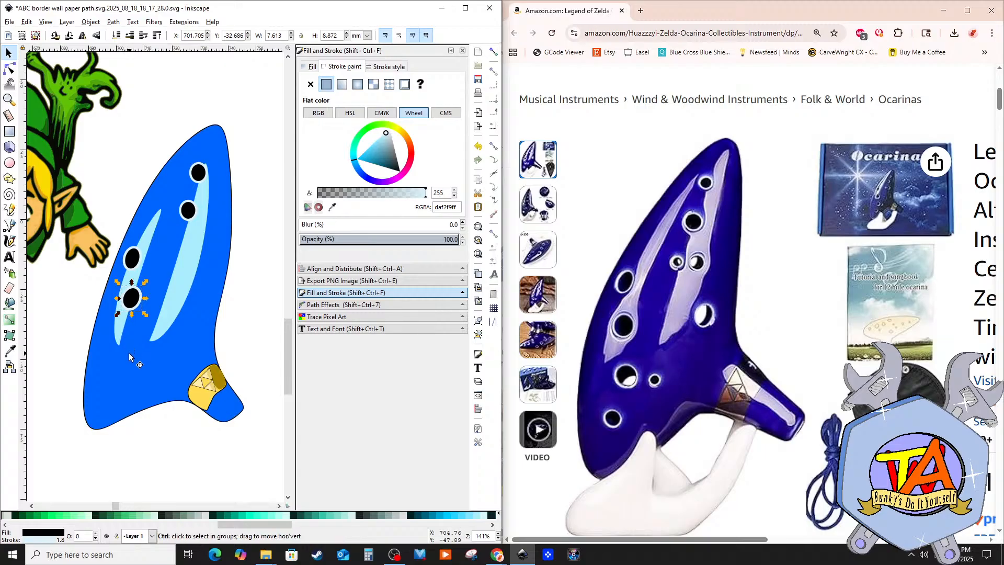
key(ctrl+v)
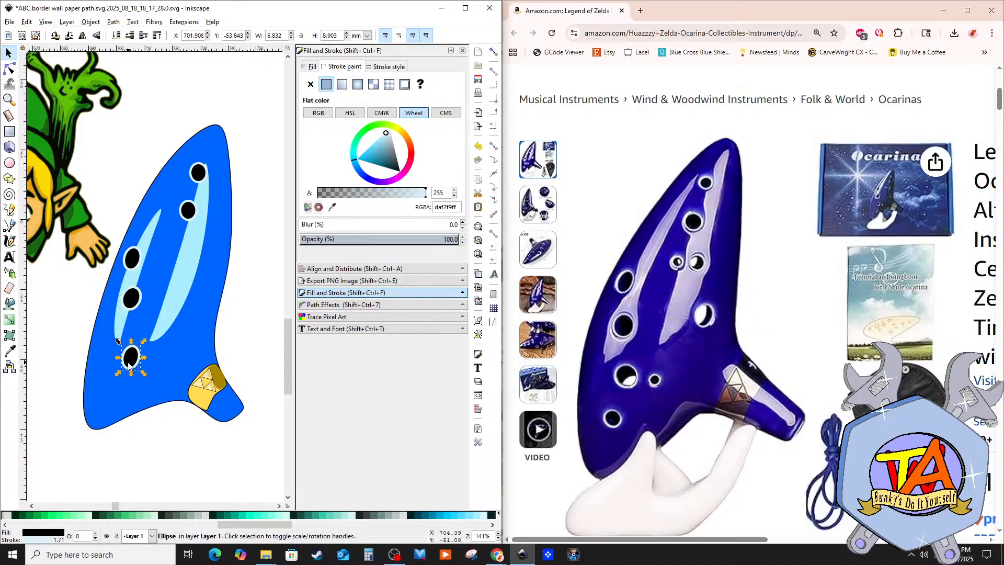
mouse_move(128, 366)
mouse_down()
mouse_move(115, 382)
mouse_move(123, 366)
mouse_up()
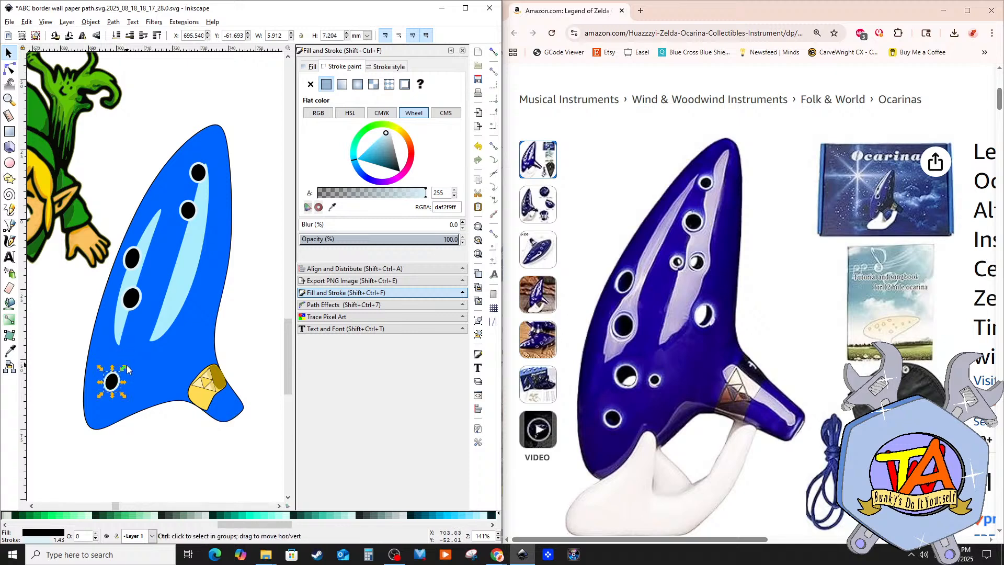
key(ctrl+v)
drag(133, 366, 155, 348)
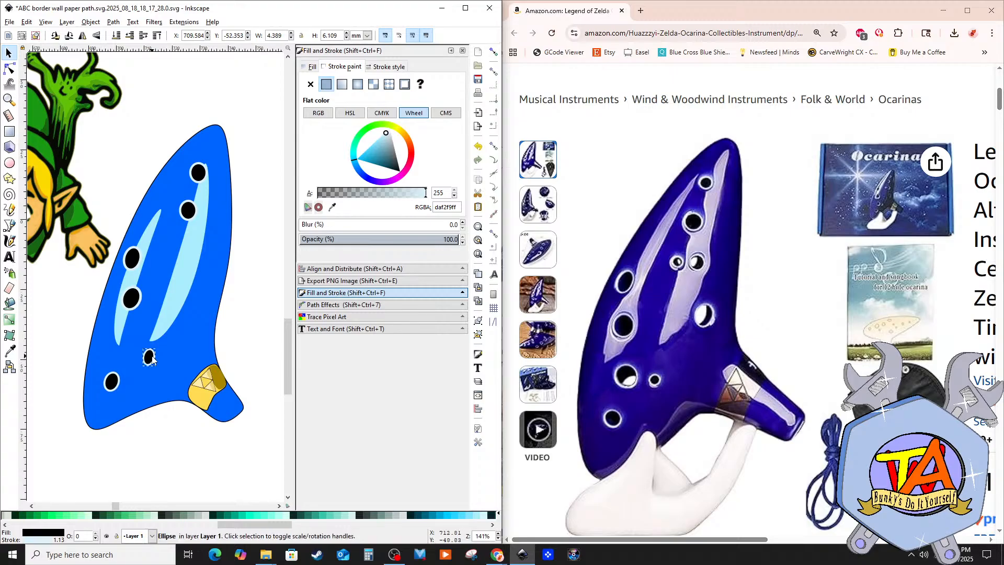
drag(145, 357, 149, 355)
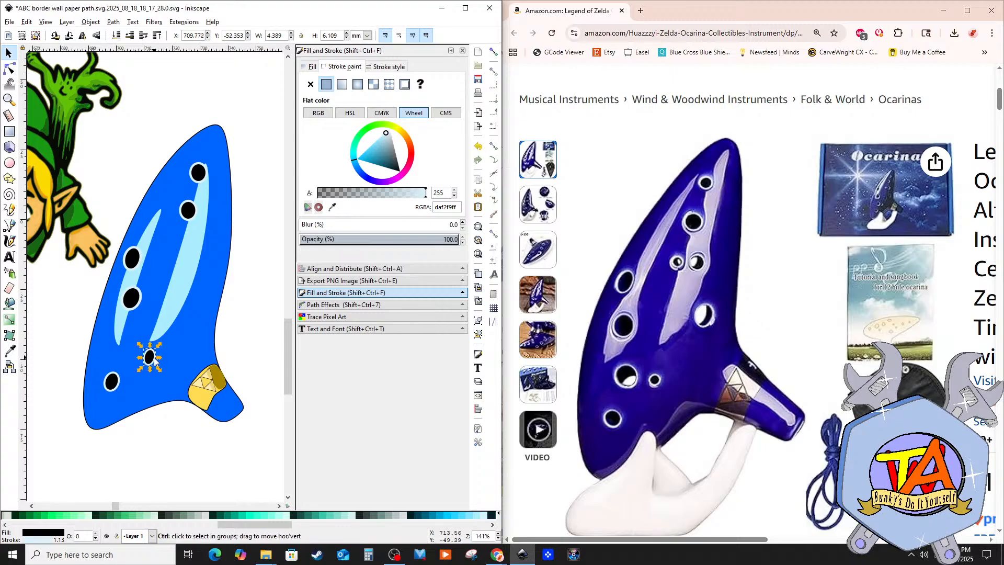
Step: Add finger holes about 8.0 by 8.9 mm at the left highlight's lower end and about 8.2 by 10.0 mm beside the right highlight
key(ctrl+v)
mouse_move(130, 348)
mouse_down()
mouse_move(121, 350)
mouse_move(139, 346)
mouse_up()
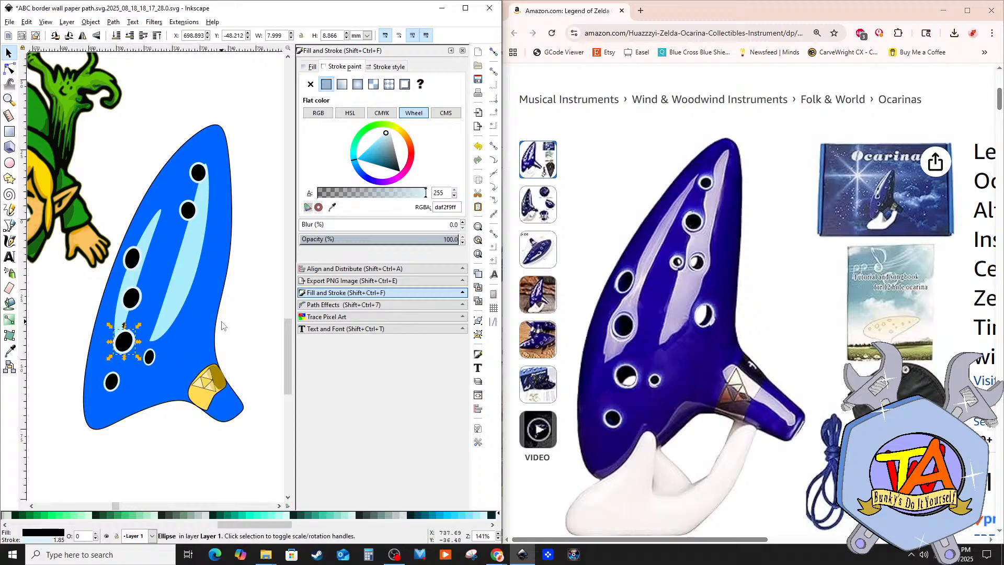
key(ctrl+v)
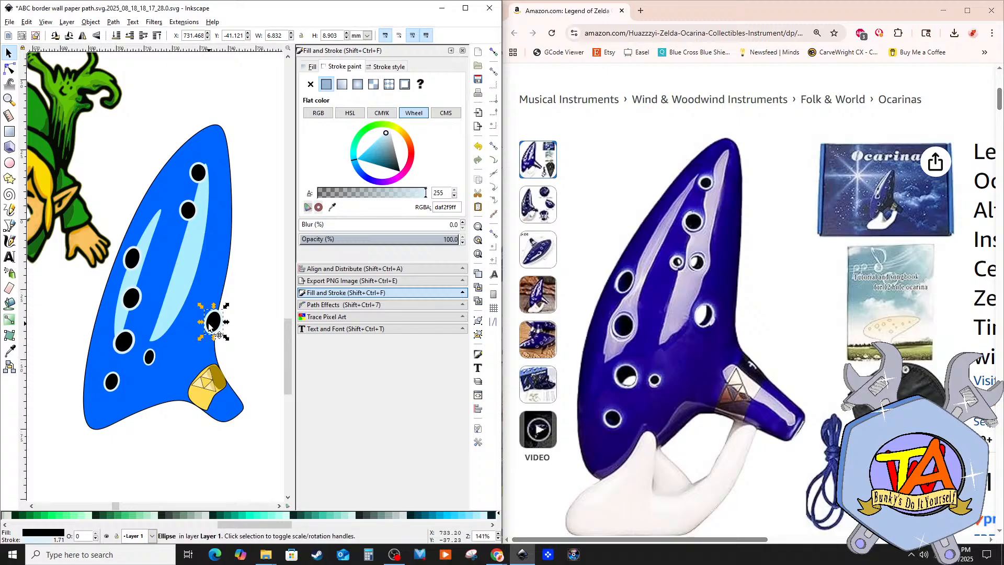
mouse_move(213, 323)
mouse_down()
mouse_move(189, 296)
mouse_move(210, 313)
mouse_up()
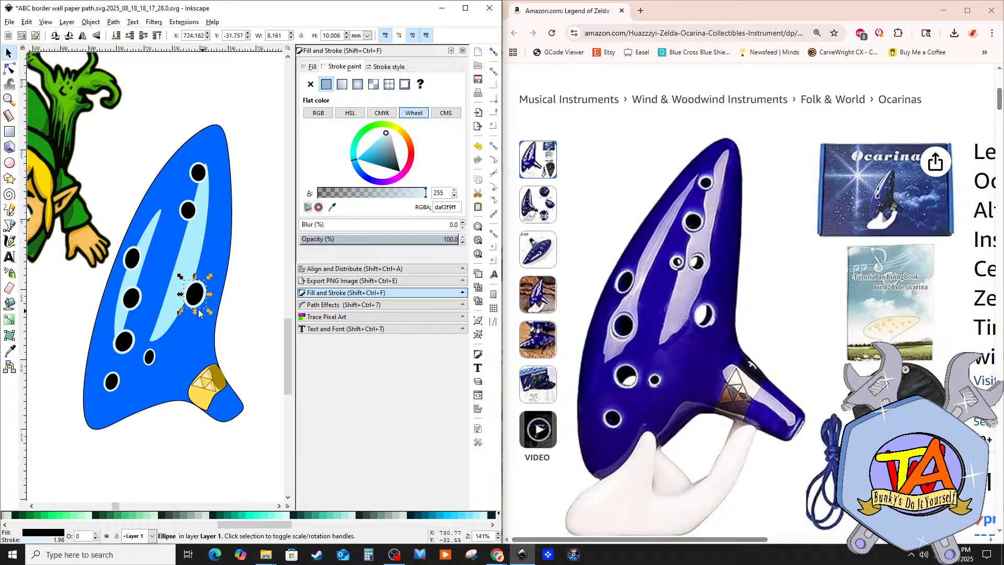
drag(193, 300, 196, 302)
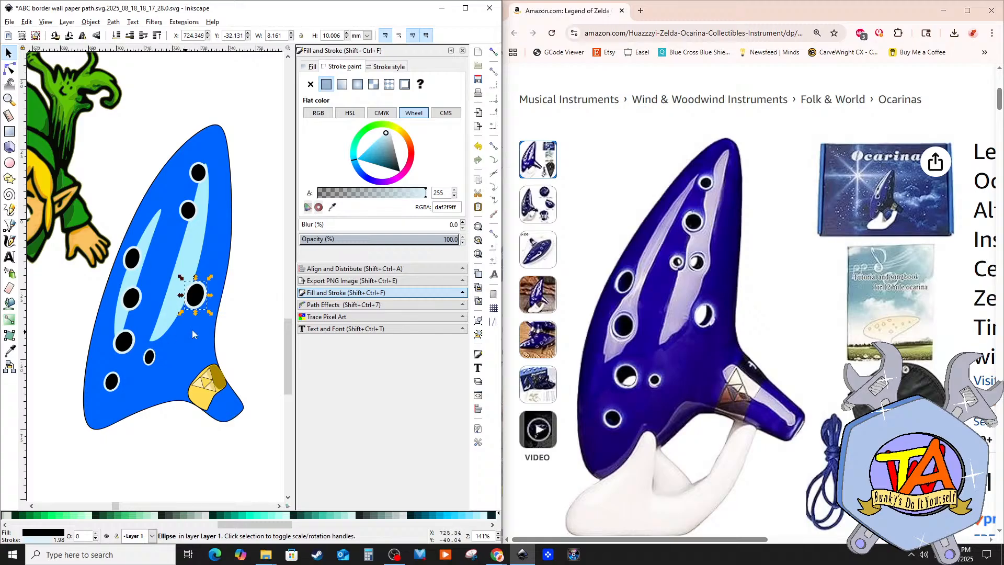
Step: Try to break the right highlight's path at the two nodes along its lower right edge
click(215, 241)
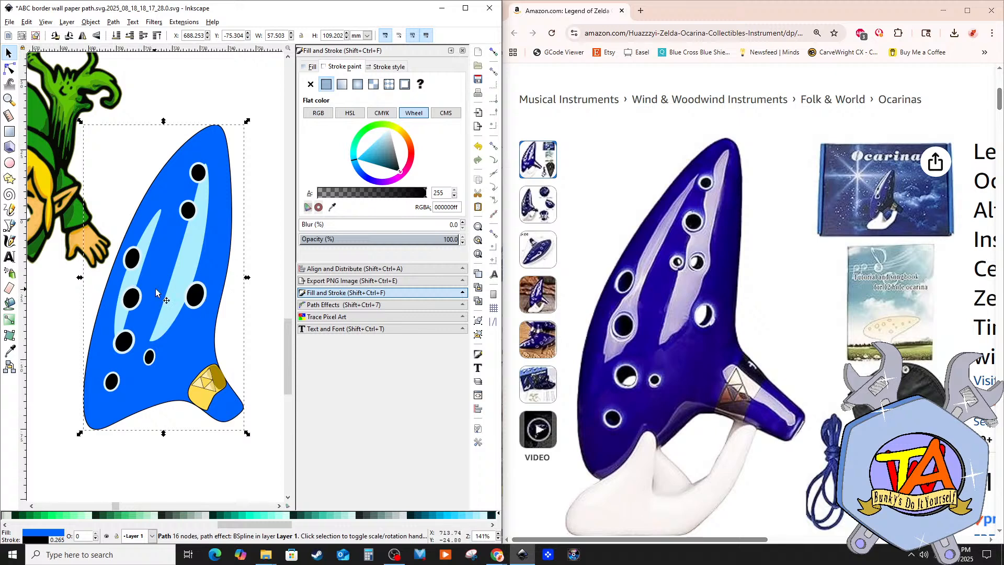
scroll(141, 291, up, 1)
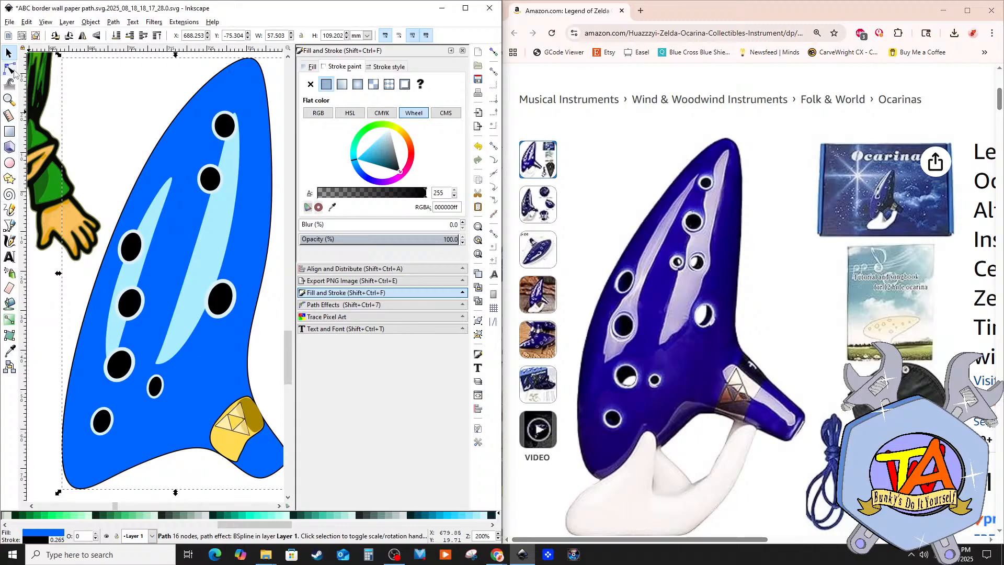
click(10, 70)
click(216, 272)
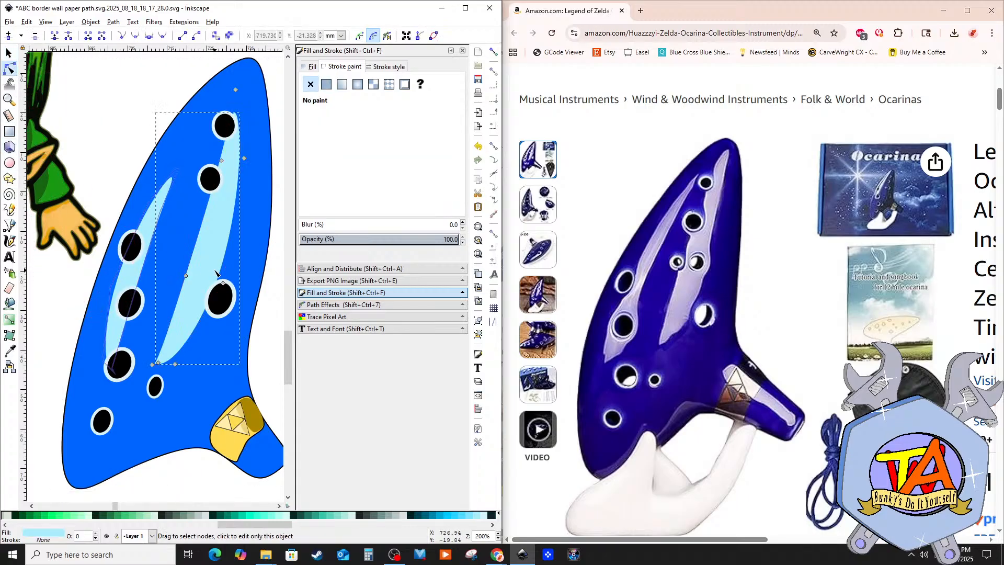
mouse_move(223, 285)
mouse_down()
mouse_move(214, 279)
mouse_move(224, 281)
mouse_up()
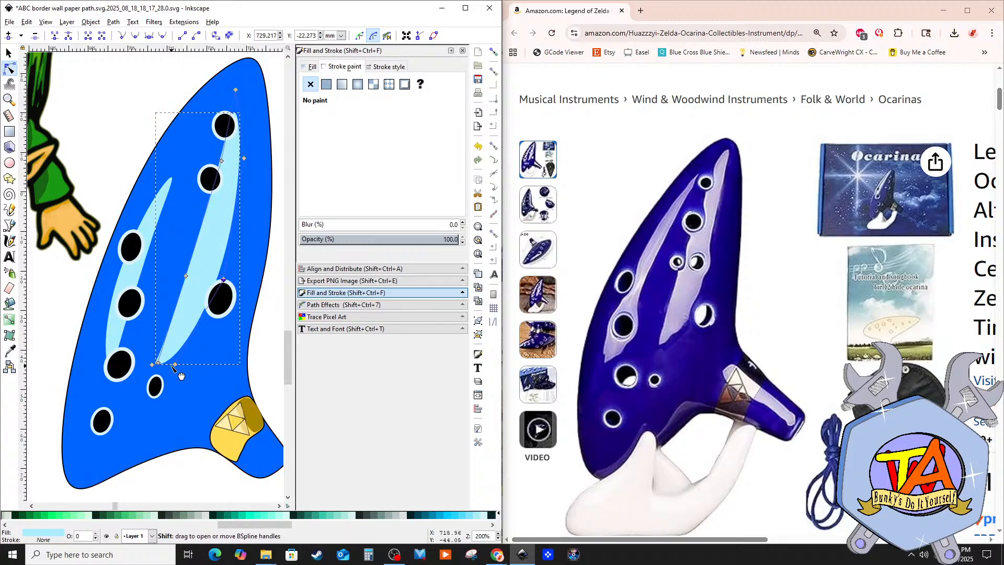
shift+click(175, 364)
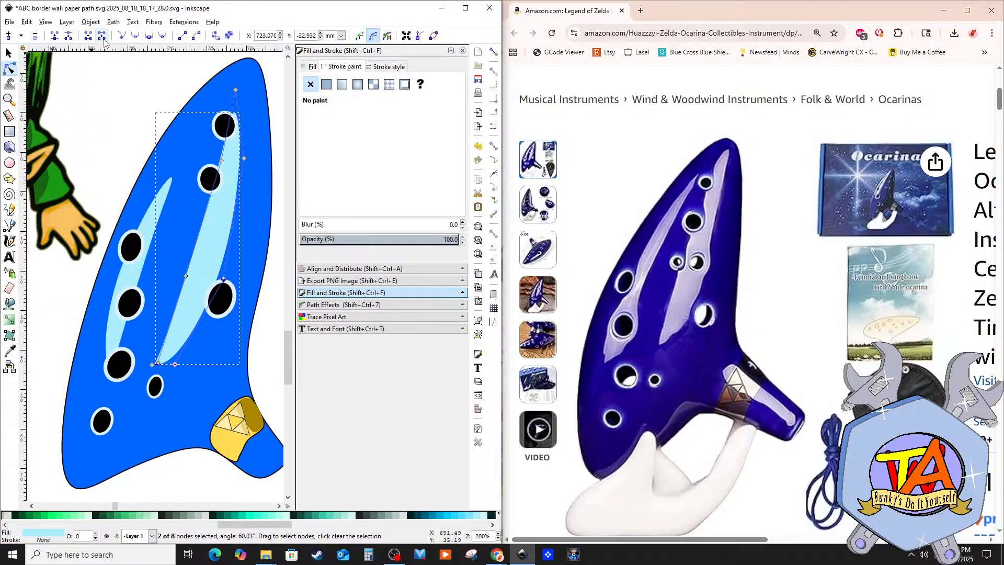
click(69, 39)
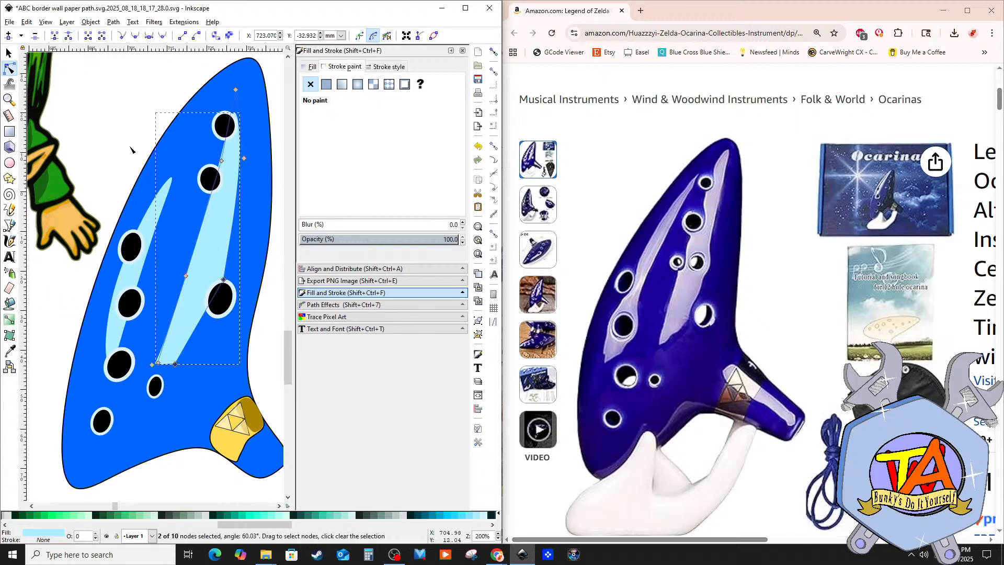
click(88, 37)
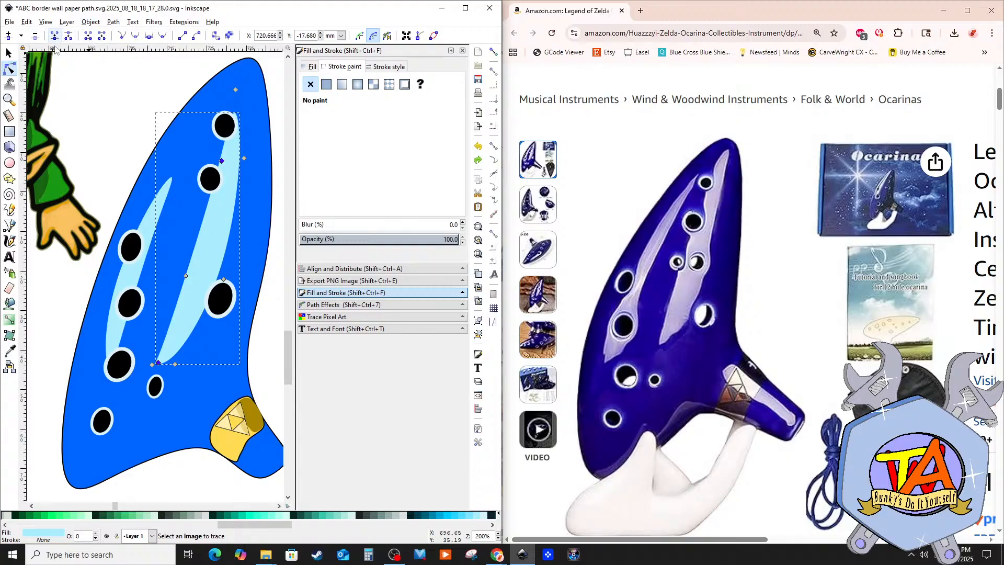
Step: Insert a node between the two nodes on the right highlight's lower right edge
click(8, 36)
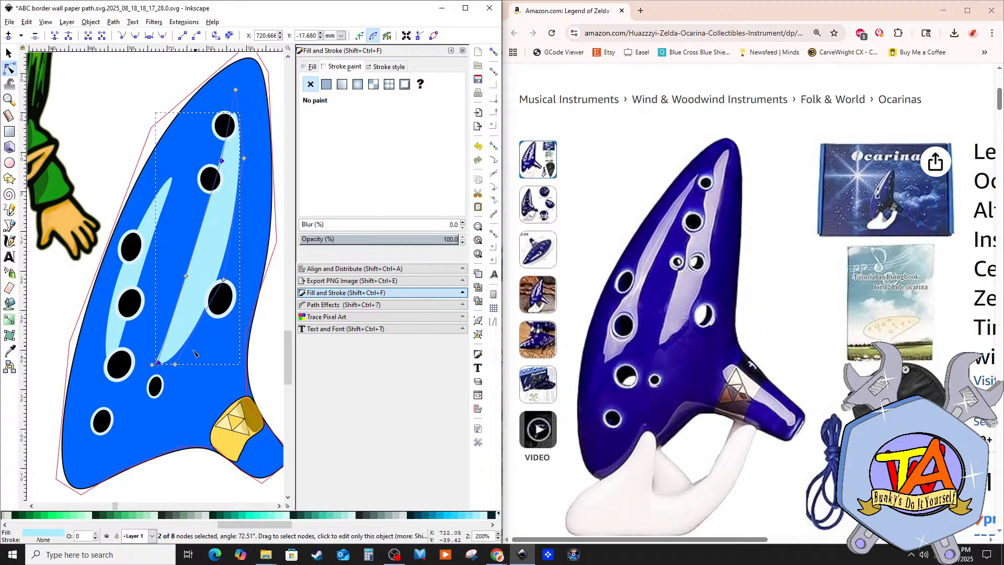
click(175, 365)
shift+click(224, 279)
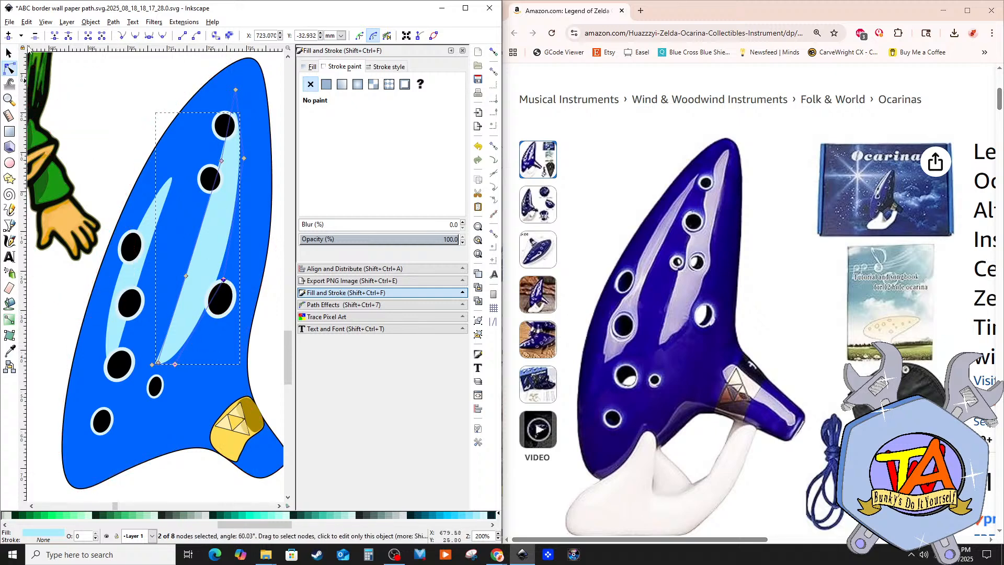
click(9, 37)
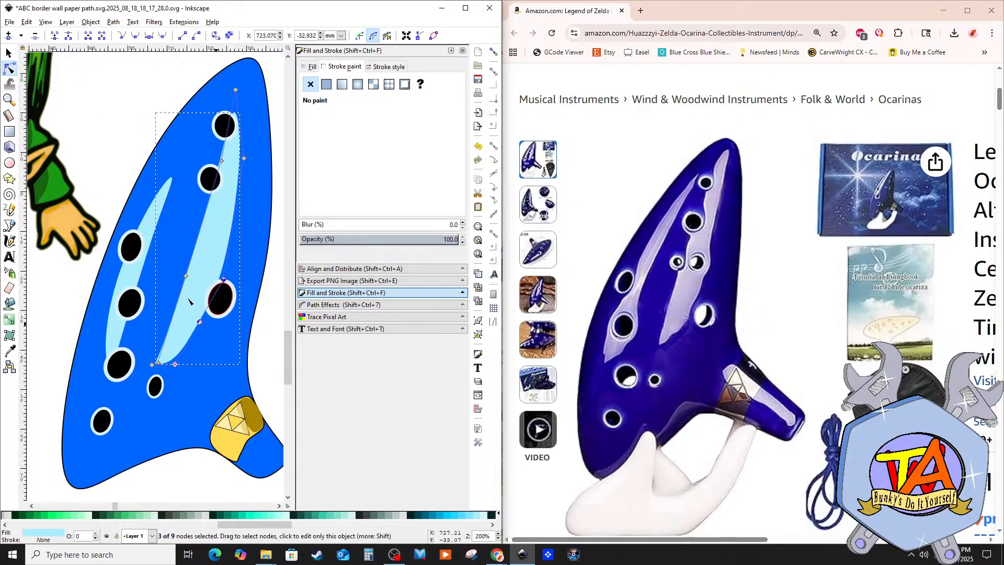
click(9, 53)
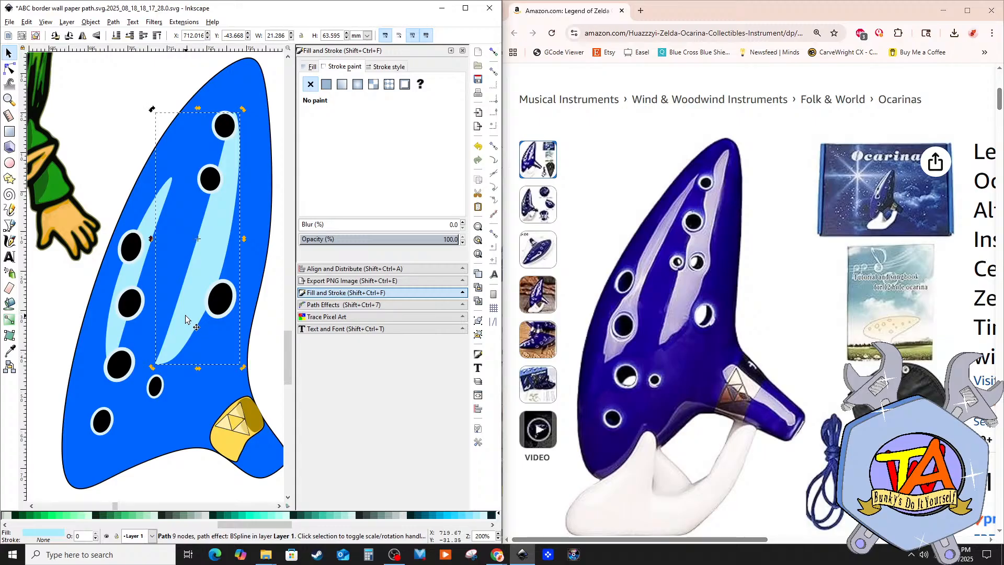
Step: Reshape the right highlight's lower right edge at the inserted node so it curves up to the large finger hole
click(13, 73)
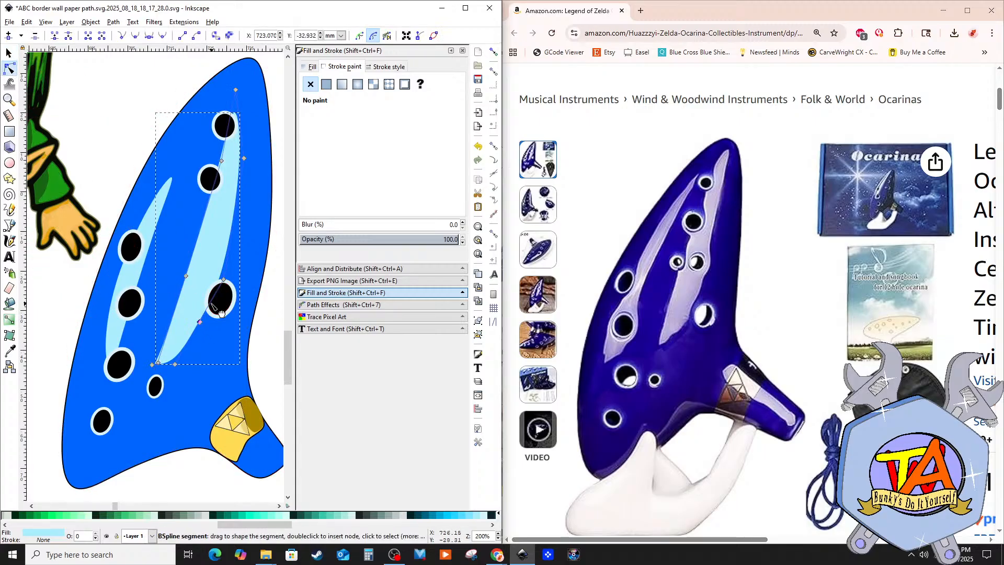
drag(212, 305, 205, 295)
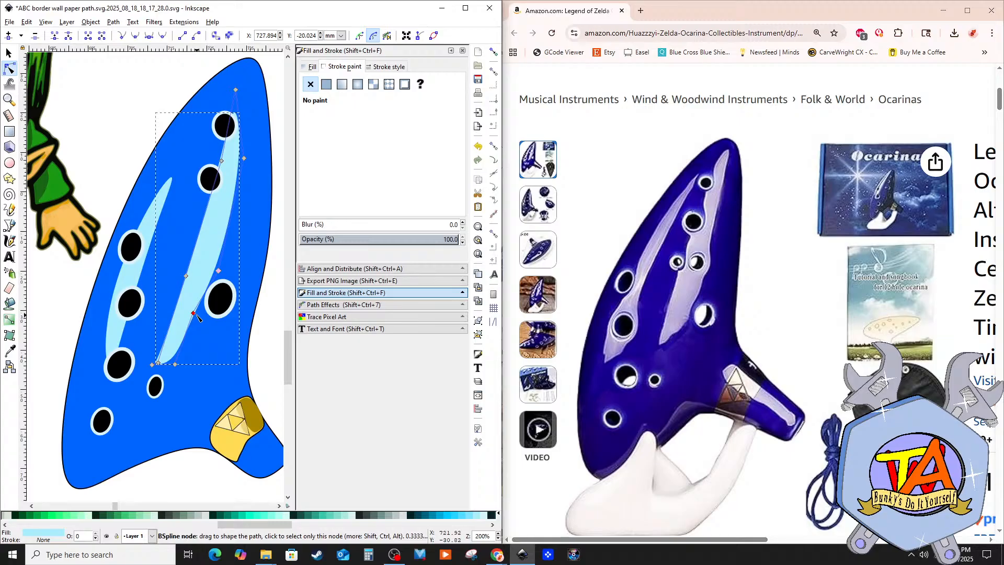
drag(196, 314, 199, 322)
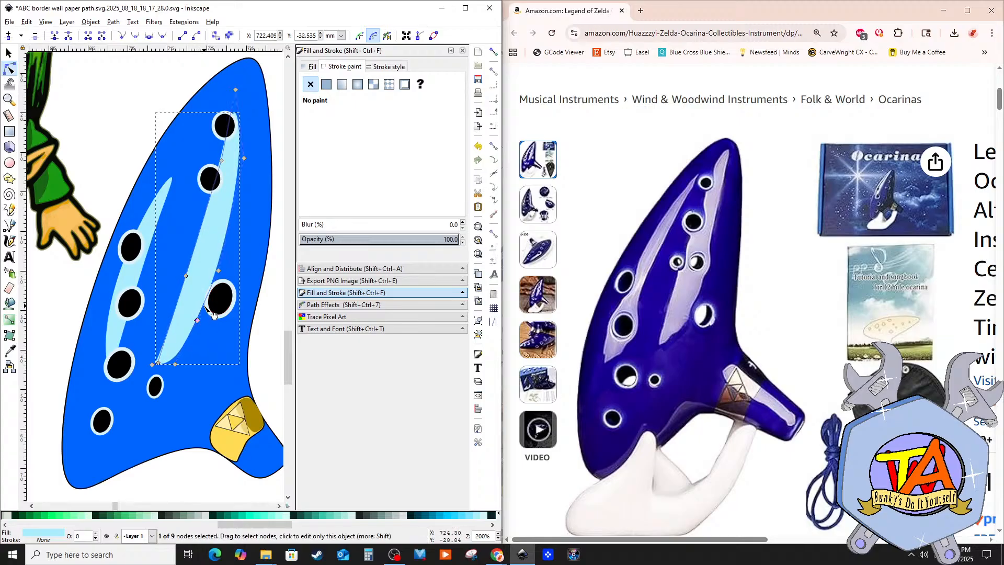
key(ctrl+z)
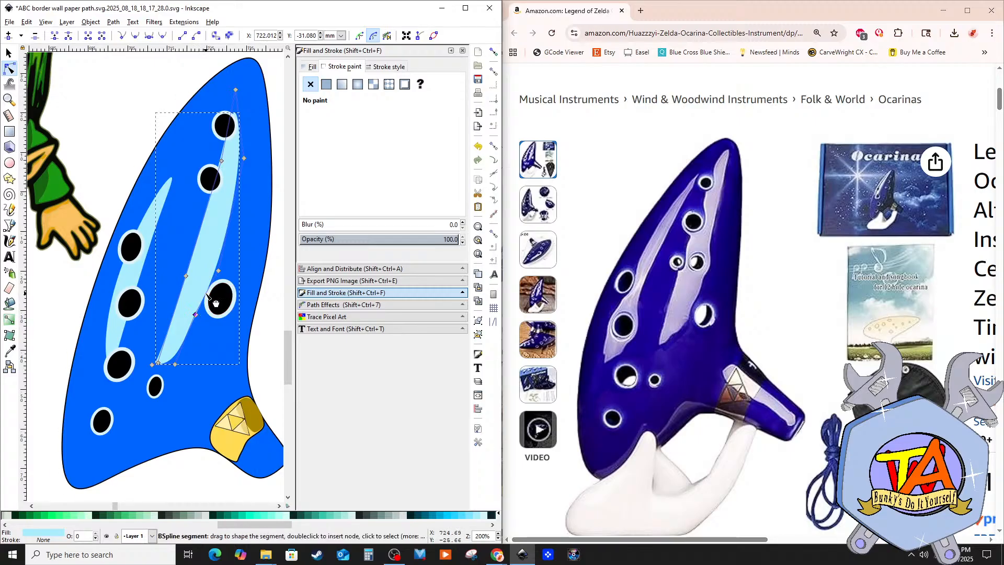
drag(207, 294, 222, 305)
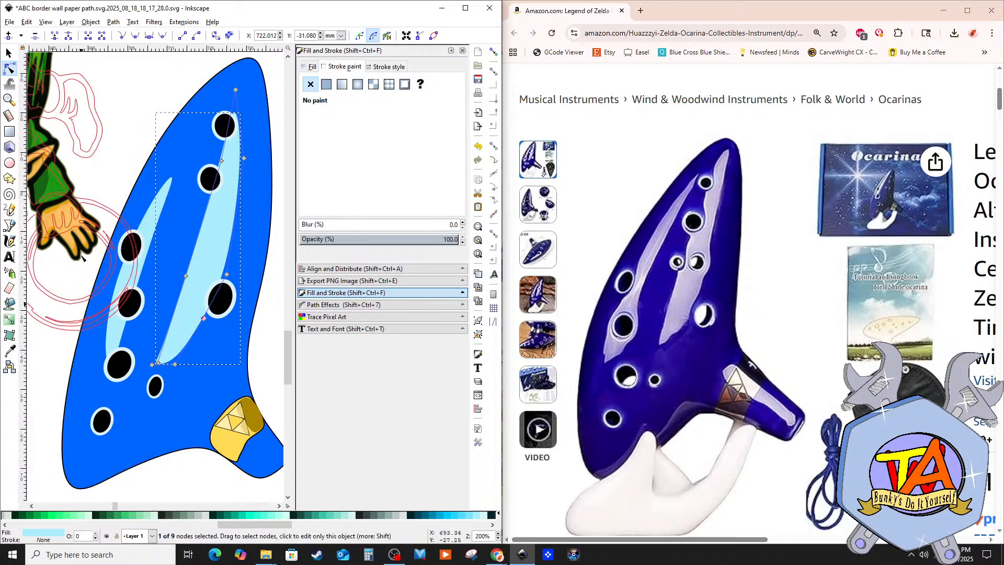
Step: Draw an ellipse about 8.6 by 9.5 mm over the large finger hole beside the right highlight, with its stroke sampled from the ocarina body's blue
click(9, 163)
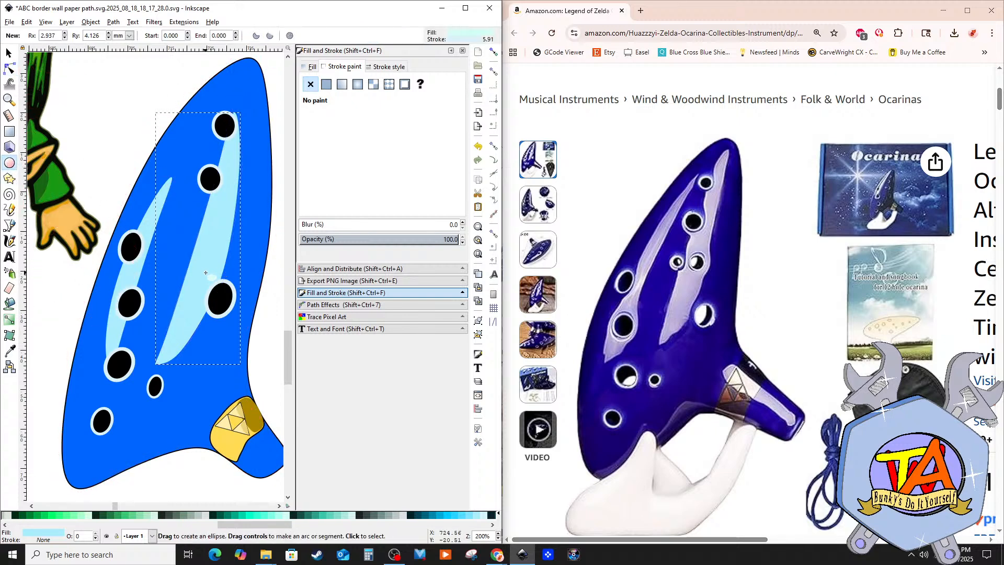
mouse_move(202, 277)
mouse_down()
mouse_move(248, 332)
mouse_move(239, 318)
mouse_up()
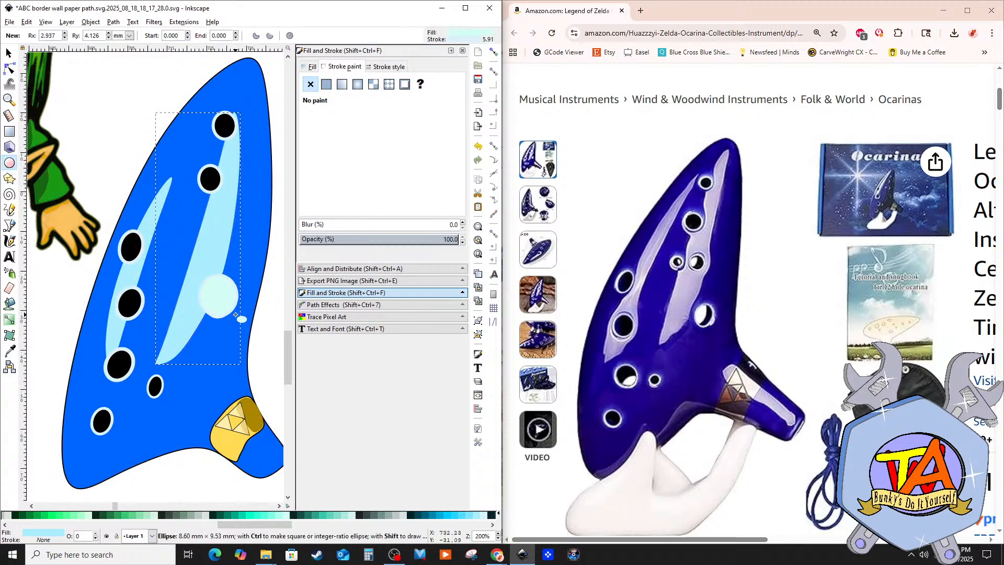
click(380, 69)
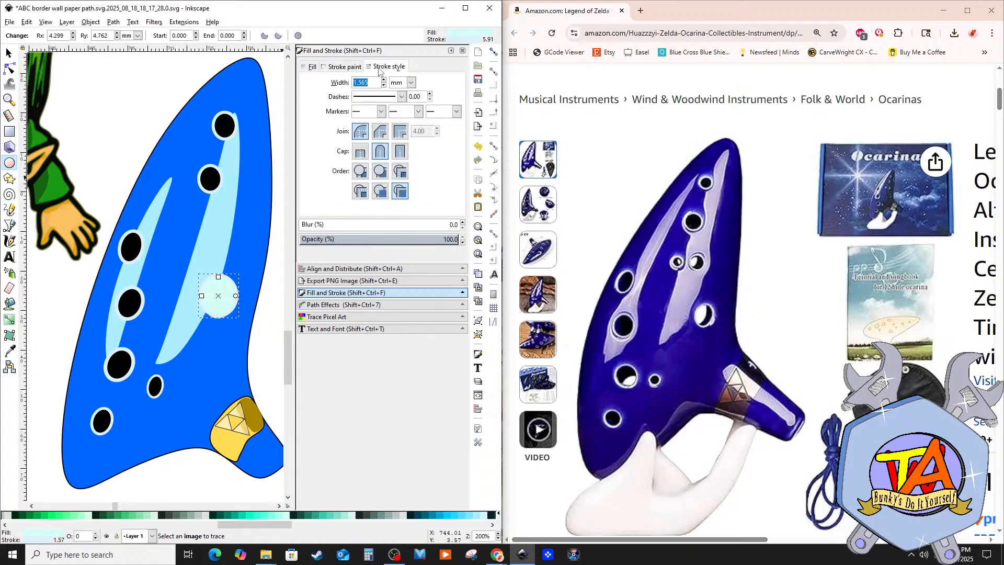
click(343, 69)
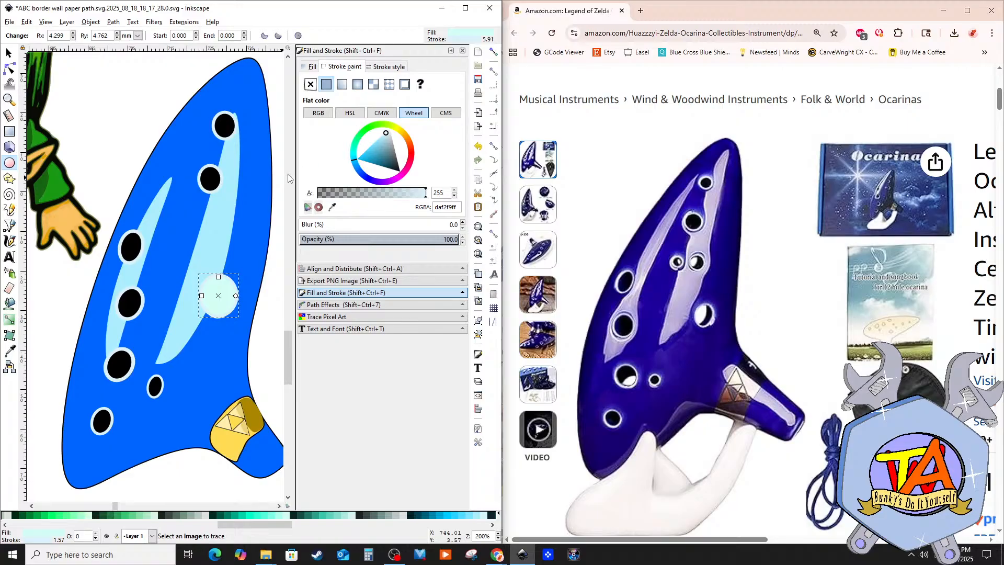
click(332, 207)
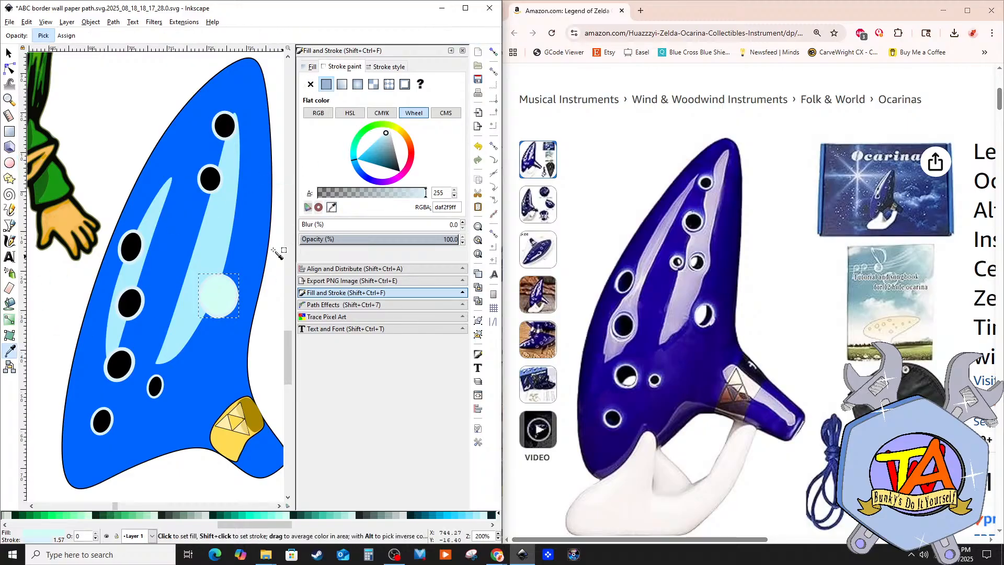
click(253, 262)
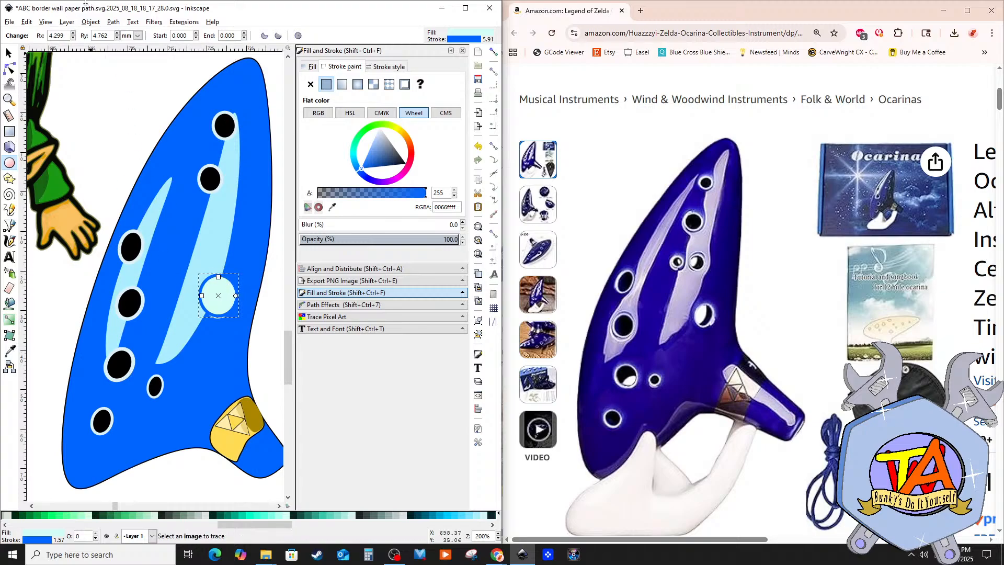
Step: Lower the ellipse behind the large finger hole and fill it with the ocarina body's blue
key(Page_Down)
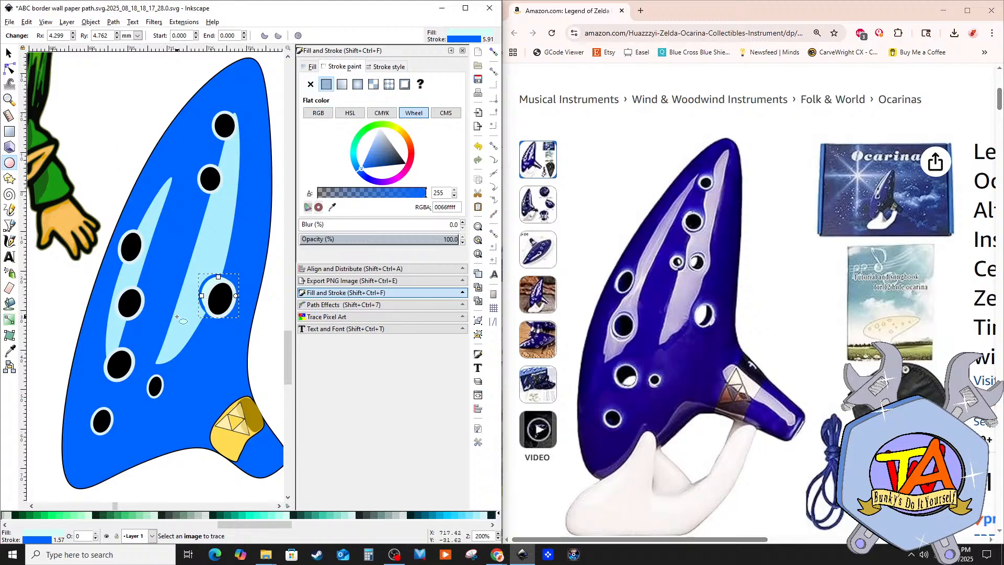
click(10, 351)
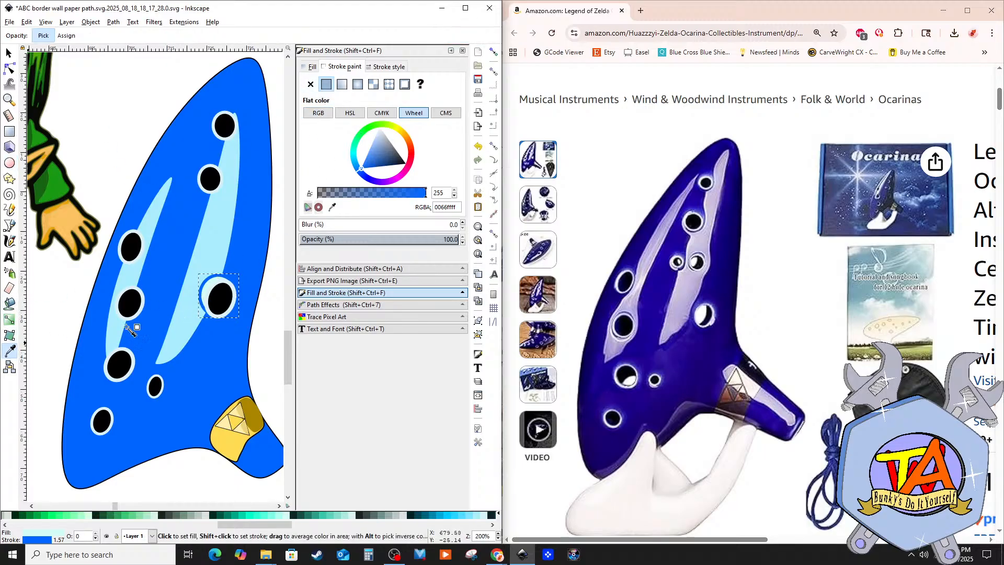
click(212, 286)
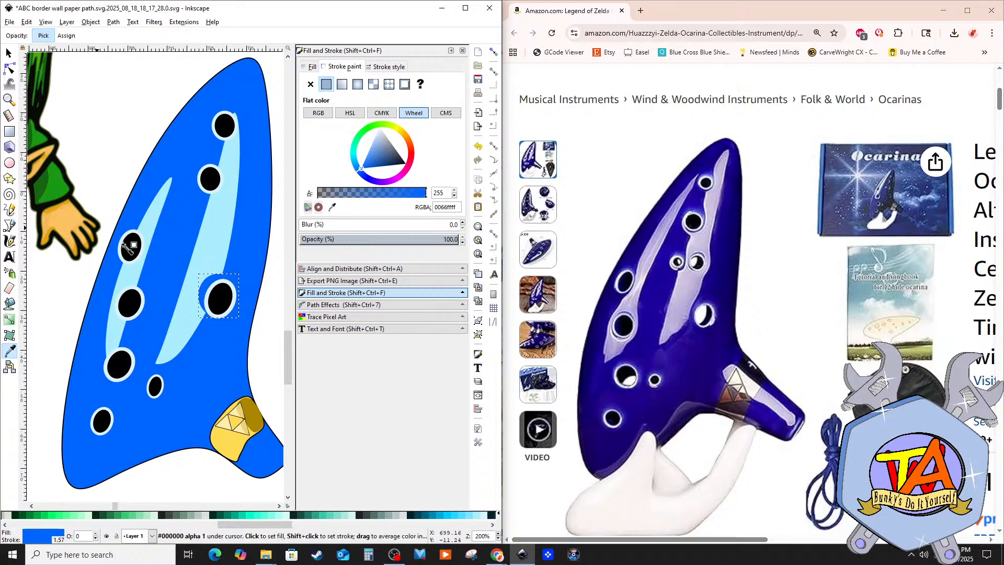
click(221, 244)
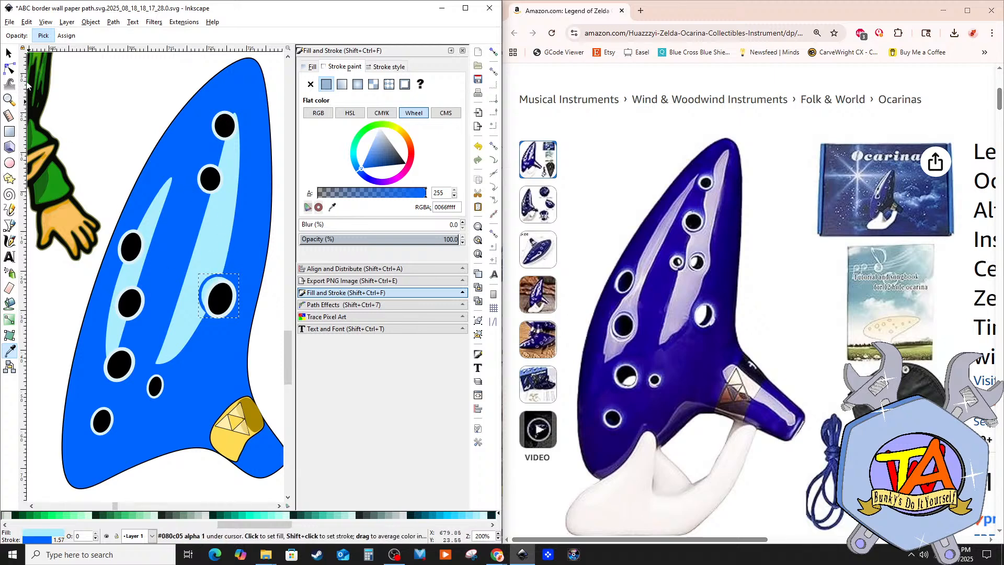
key(s)
drag(205, 287, 205, 210)
key(ctrl)
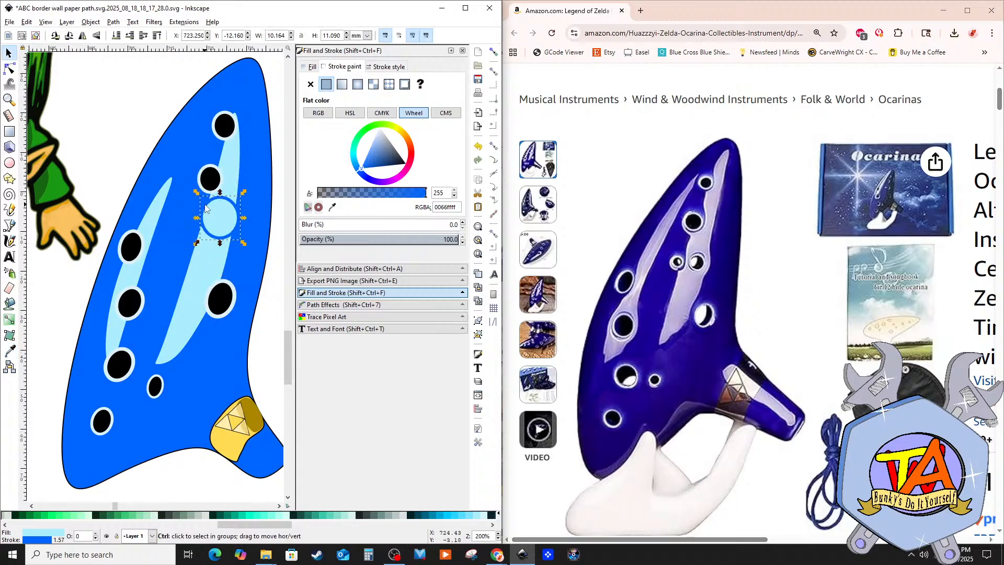
key(ctrl+z)
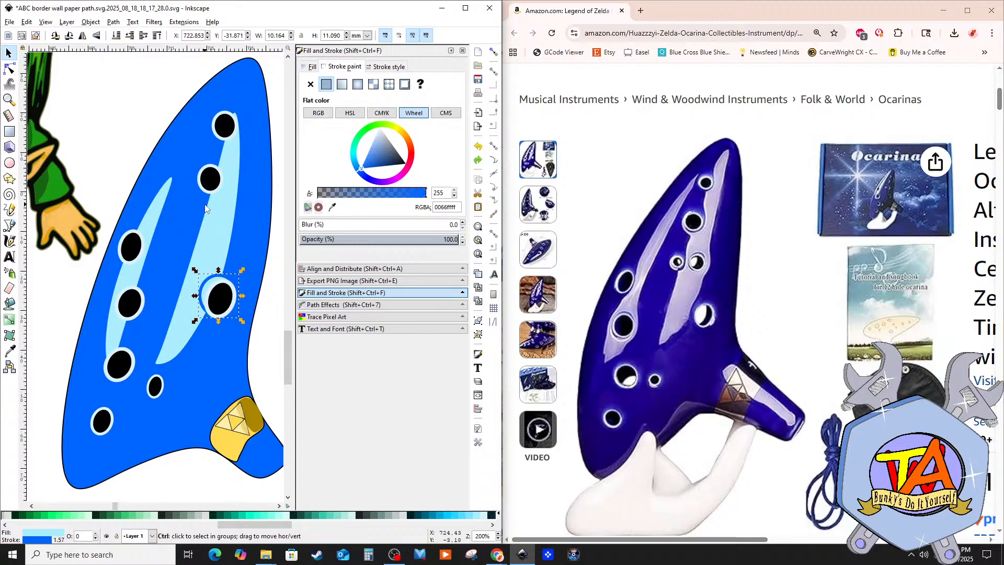
key(ctrl+z)
Step: Place copies of the blue ellipse behind the two upper finger holes along the right highlight
key(ctrl)
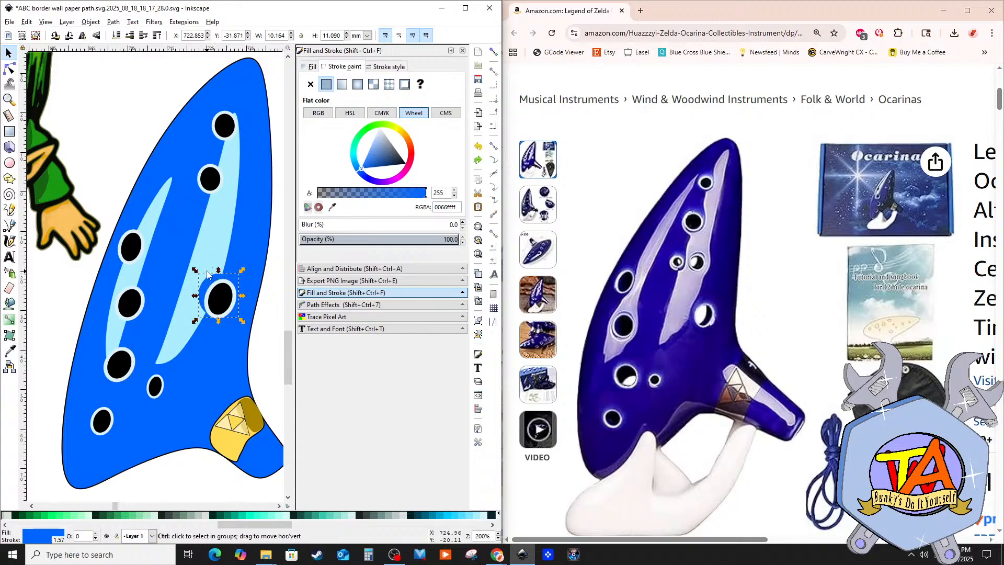
drag(219, 300, 205, 183)
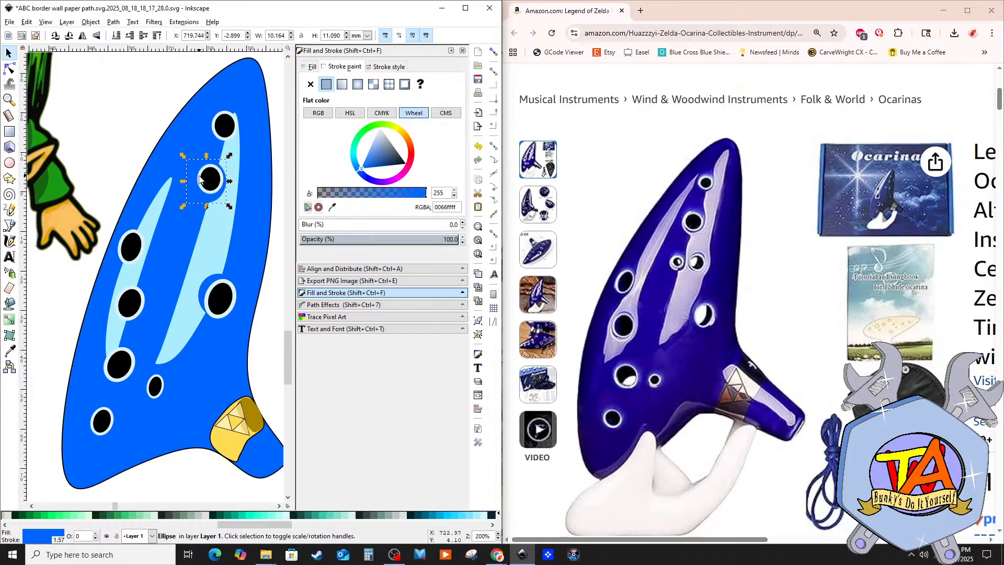
drag(196, 197, 192, 195)
key(ctrl)
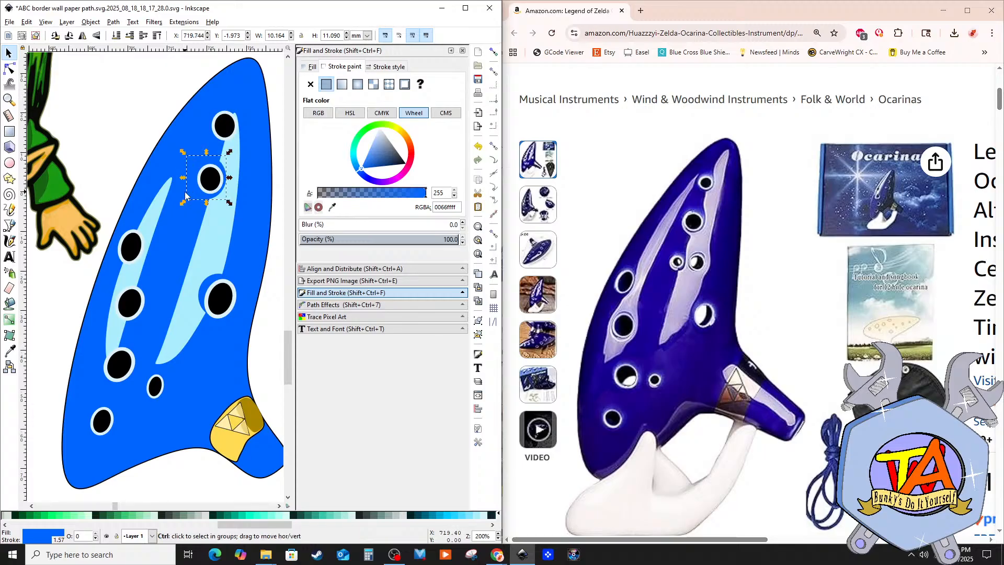
key(ctrl+v)
drag(181, 194, 220, 125)
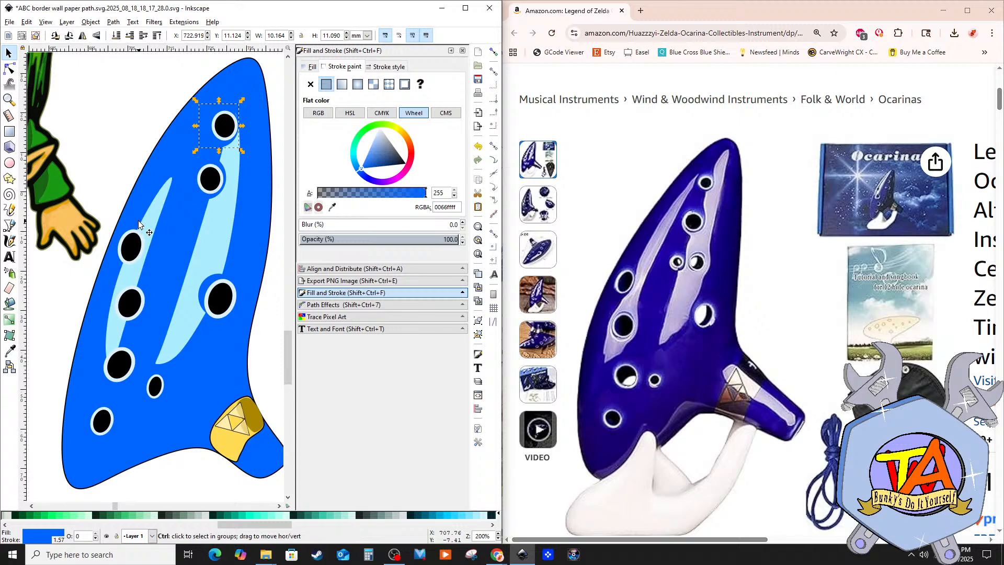
Step: Add a copy of the blue ellipse behind the left highlight's uppermost finger hole, resized to about 7.2 by 10.7 mm and rotated slightly
key(ctrl+v)
drag(143, 222, 128, 247)
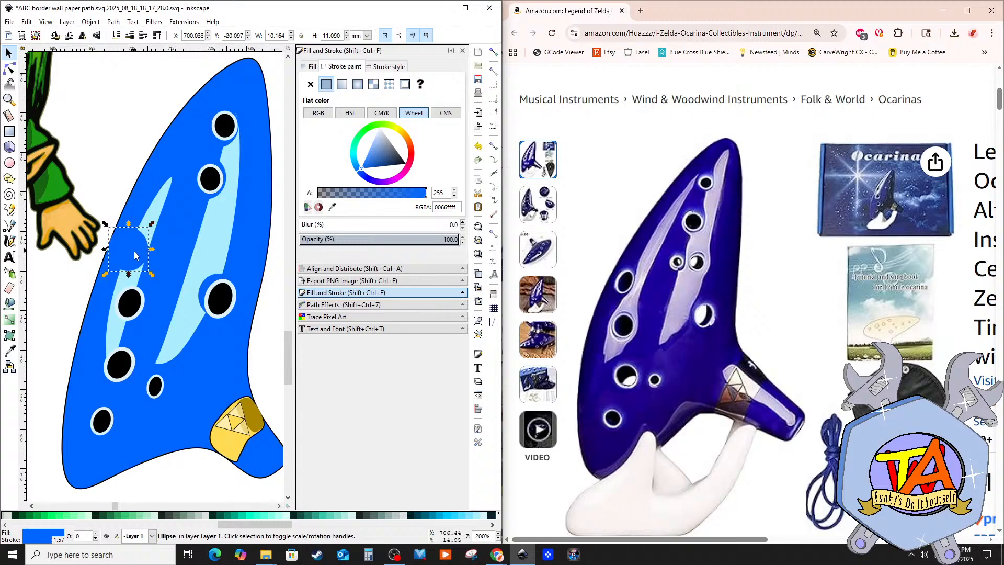
drag(150, 249, 131, 250)
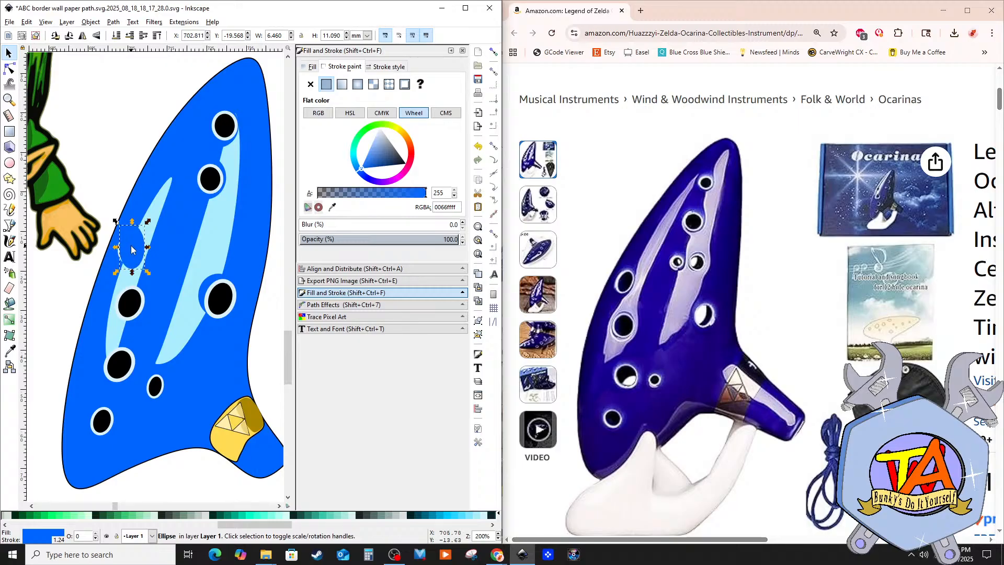
click(134, 235)
drag(149, 222, 134, 246)
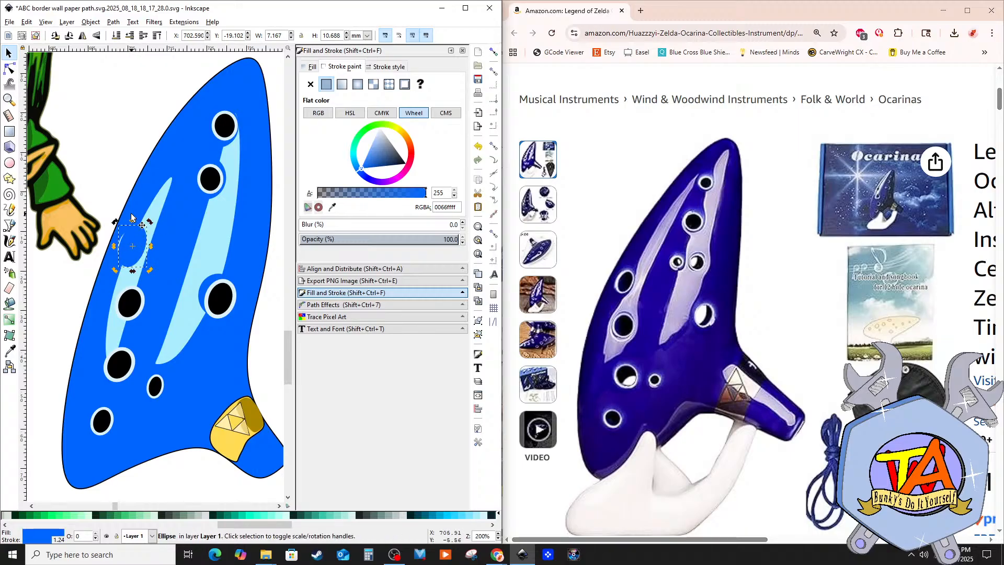
key(Page_Down)
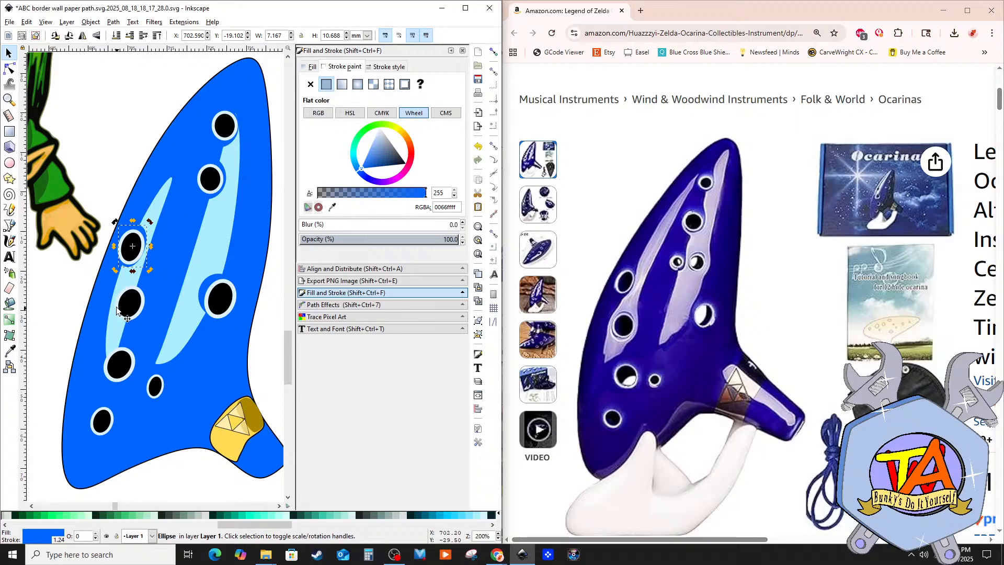
Step: Place another copy of the blue ellipse behind the middle finger hole on the left highlight
drag(109, 314, 128, 302)
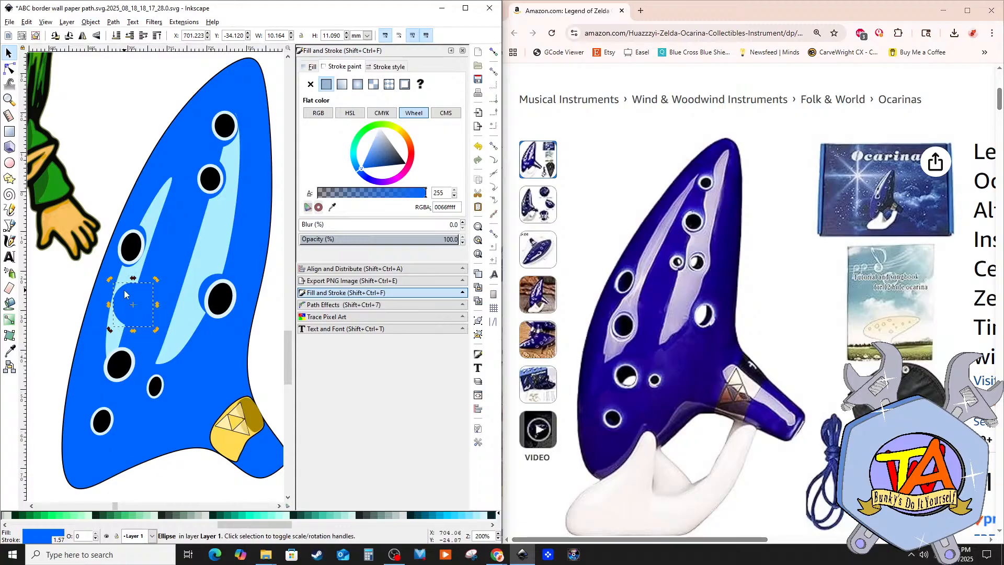
key(Page_Down)
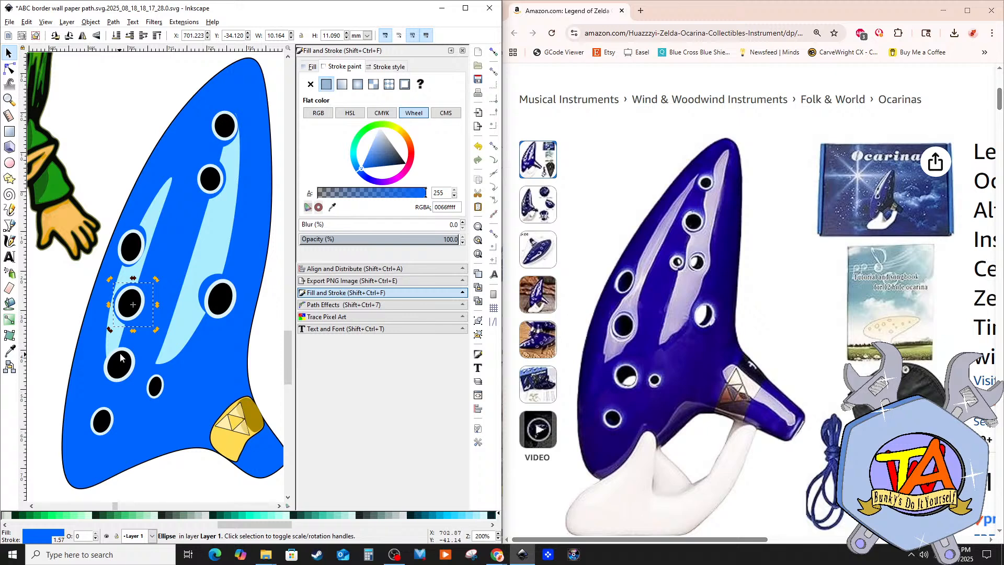
click(92, 398)
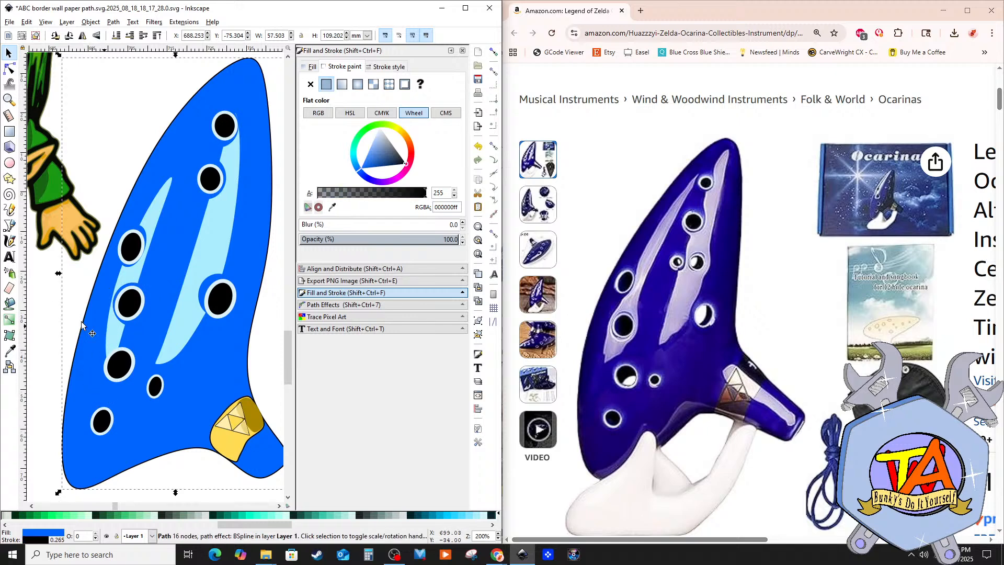
scroll(111, 362, down, 3)
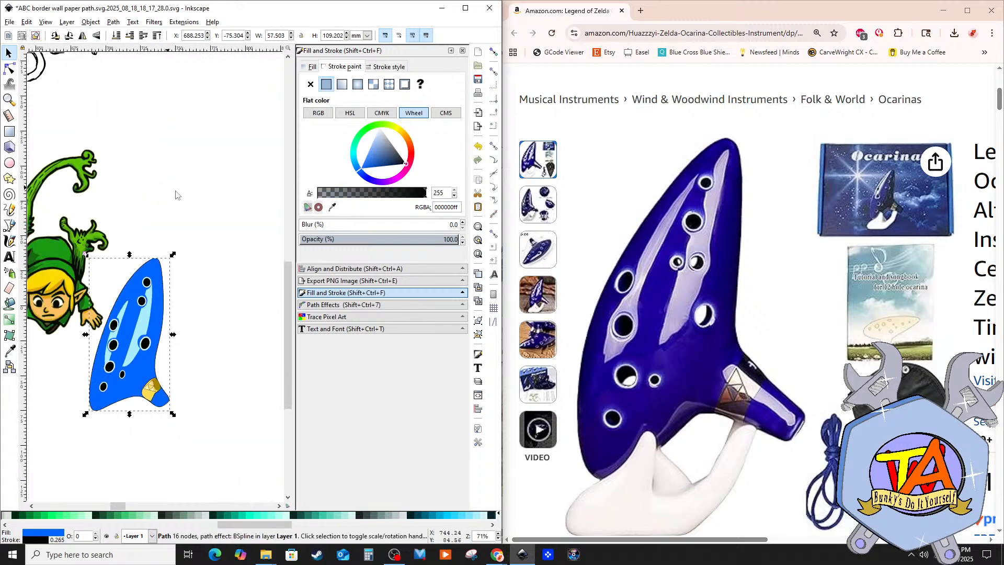
Step: Close the Amazon ocarina reference window and bring up Sora's My media library in the other browser window
mouse_move(552, 341)
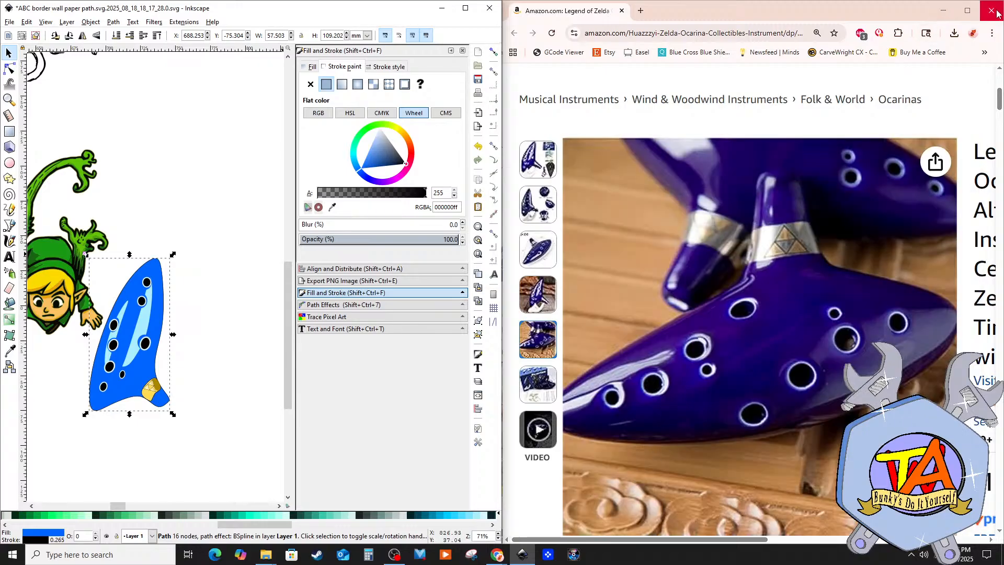
click(997, 13)
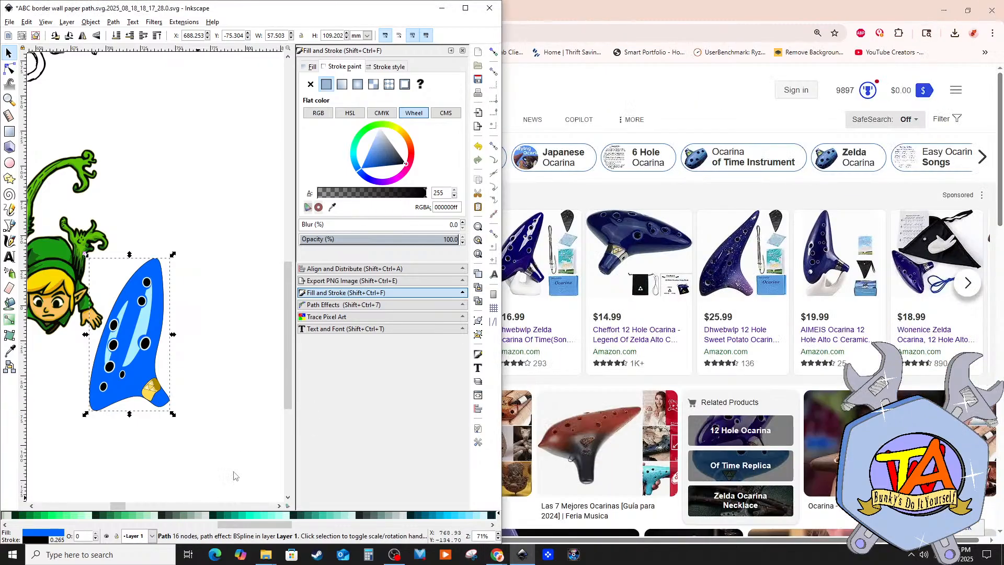
drag(819, 14, 800, 23)
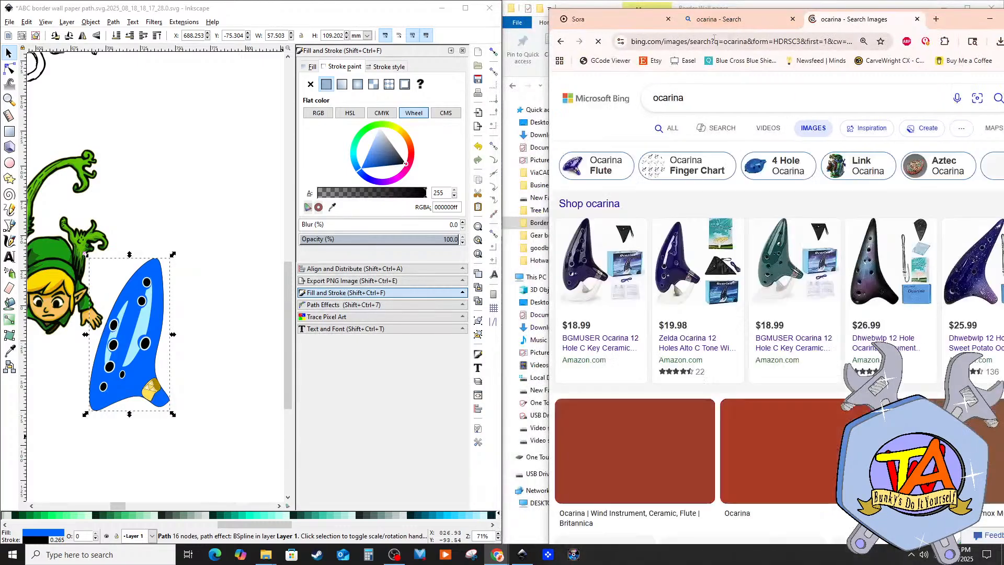
click(734, 20)
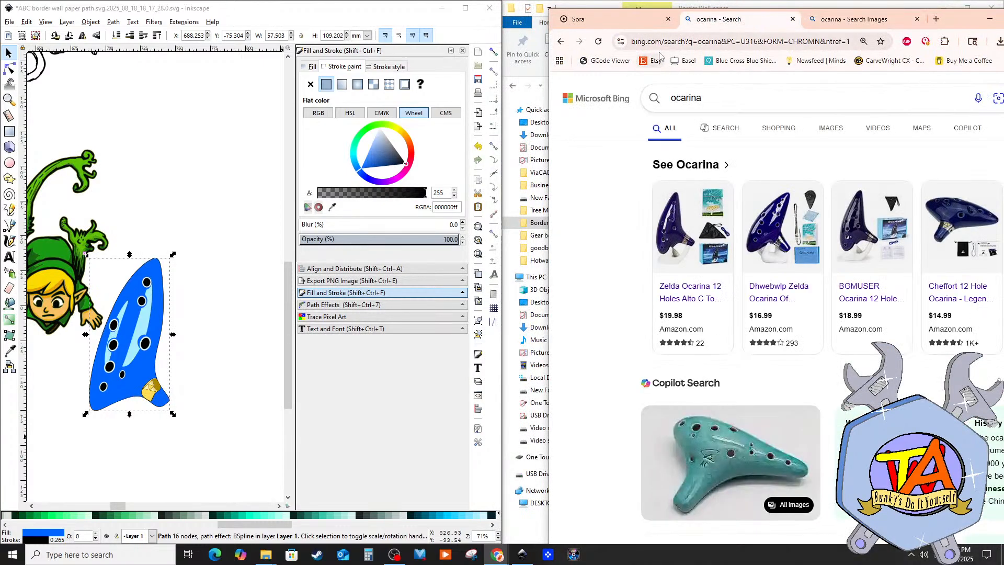
click(616, 21)
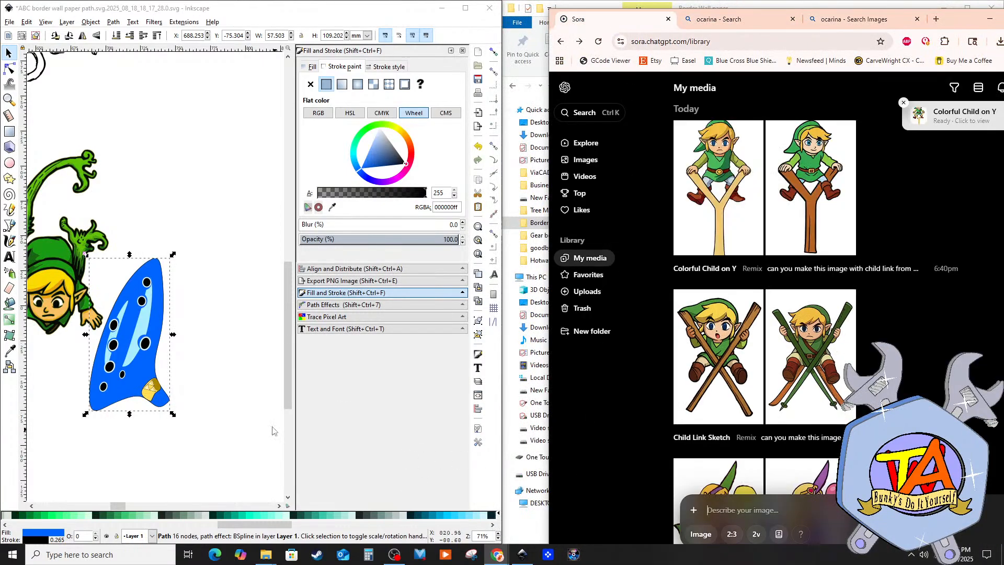
Step: Select all the parts of the finished ocarina and combine them into one group
click(228, 422)
scroll(123, 465, up, 2)
scroll(125, 470, down, 6)
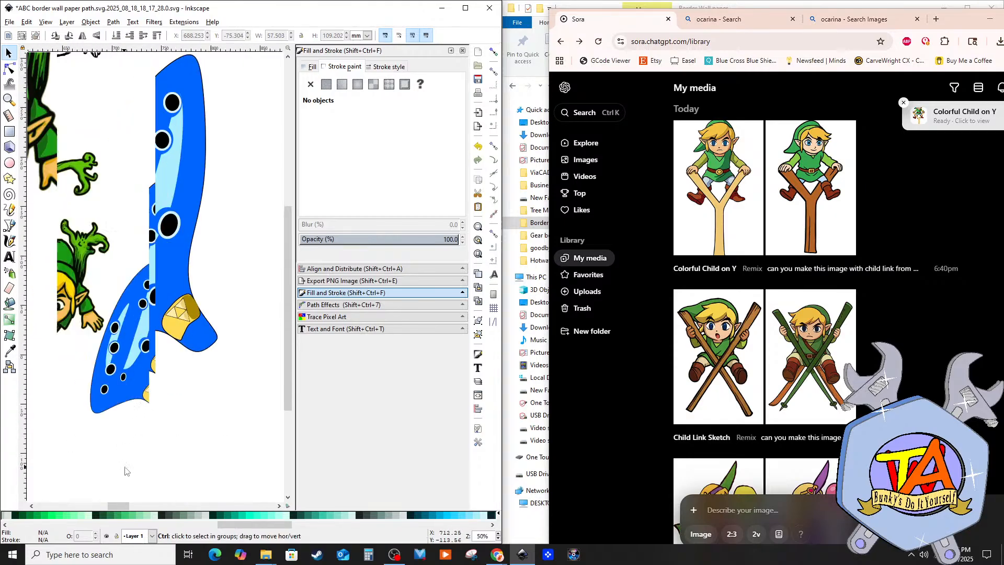
scroll(42, 483, up, 2)
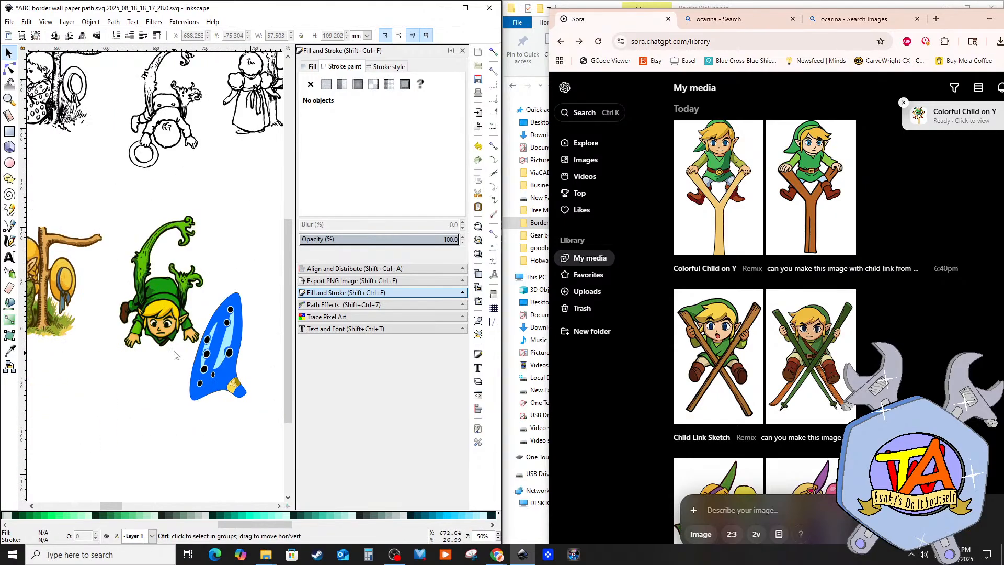
mouse_move(263, 278)
mouse_down()
mouse_move(220, 445)
mouse_move(163, 440)
mouse_up()
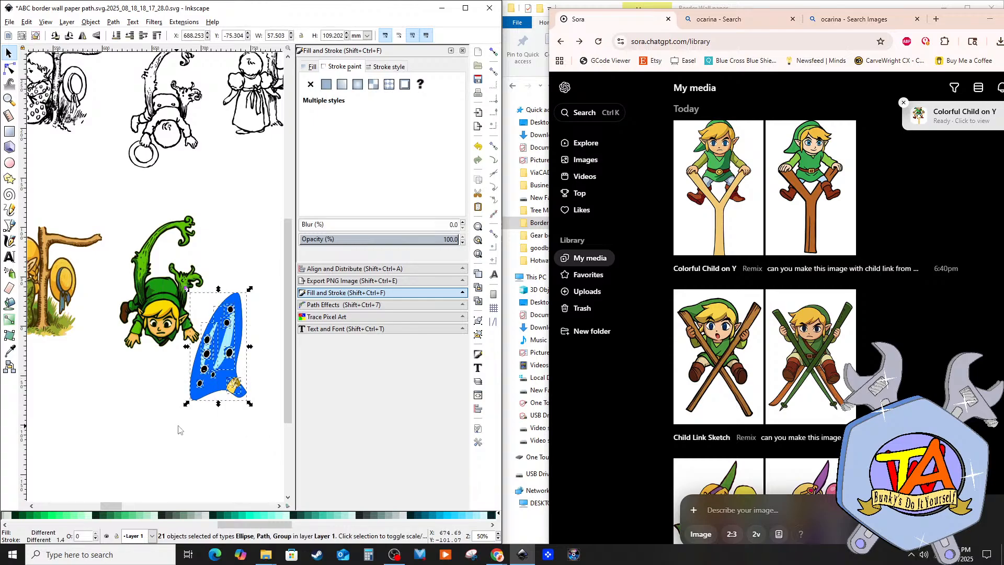
right_click(229, 368)
click(248, 365)
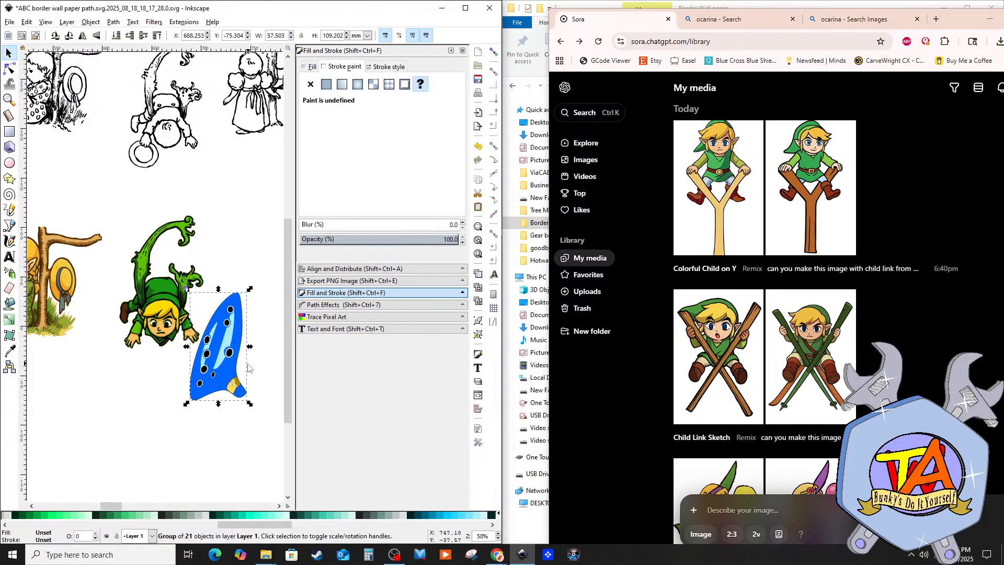
Step: Scale the ocarina group down to about 21.5 by 29.3 mm and move it below the hanging Link's hand beside his boot
click(232, 346)
drag(249, 289, 216, 368)
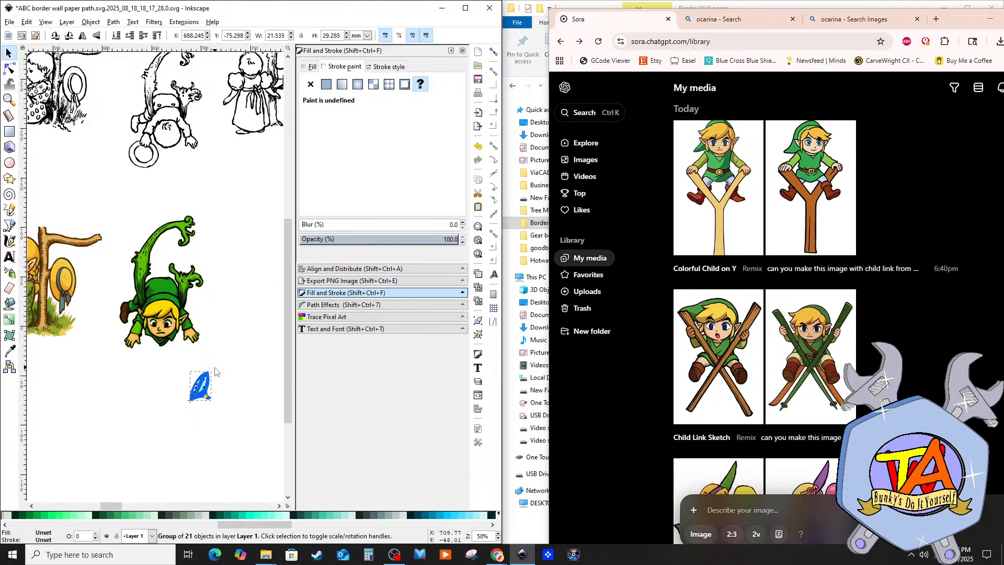
drag(203, 404, 134, 373)
scroll(97, 367, down, 2)
scroll(152, 374, up, 6)
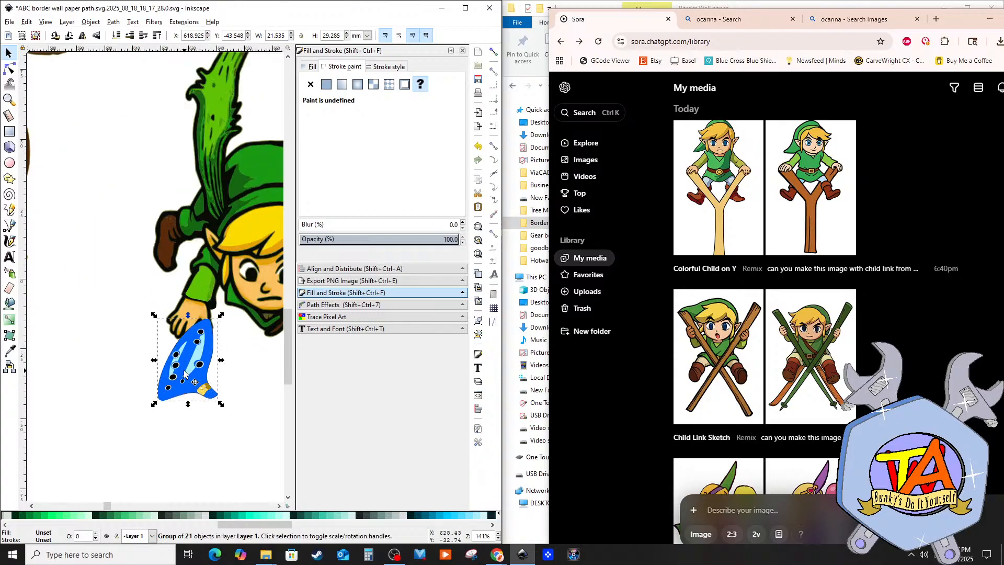
Step: Shift the ocarina group under the hanging Link's hand and rotate it counterclockwise so its mouthpiece points up beside the thumb
drag(186, 363, 176, 374)
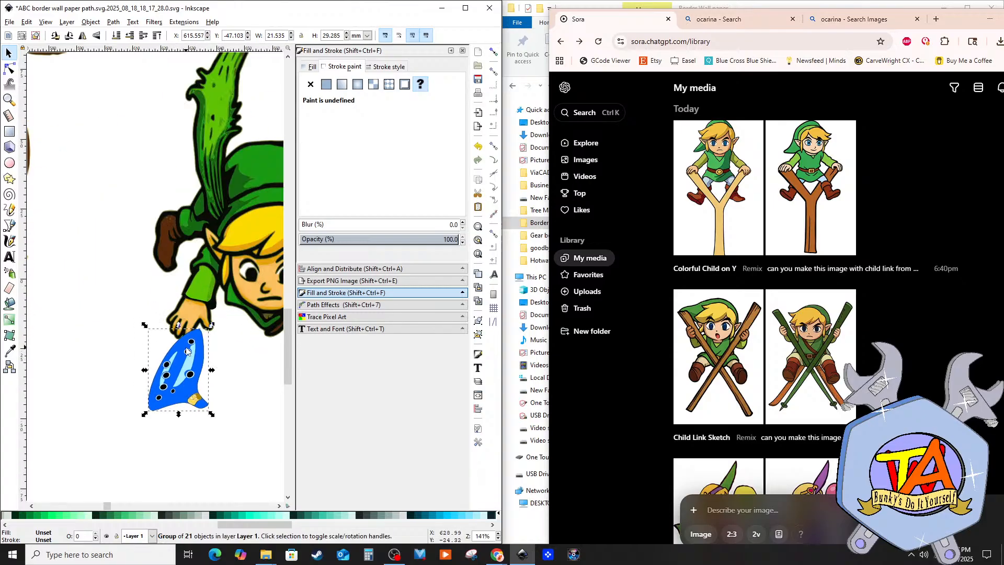
click(186, 360)
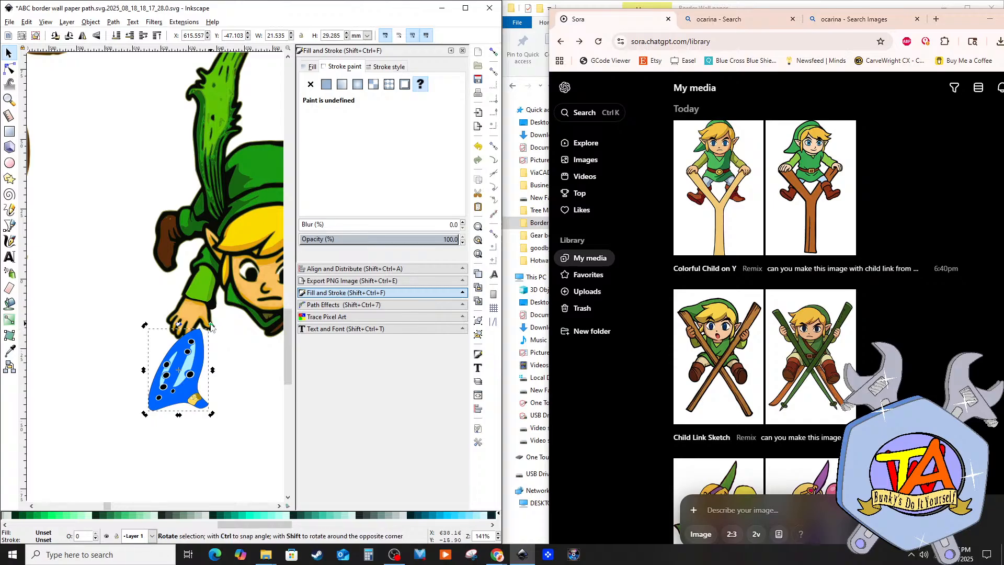
drag(211, 325, 190, 356)
click(186, 352)
Step: Try deleting the ocarina and undo it, then try lowering it behind the hanging Link's hand and raise it back
key(Delete)
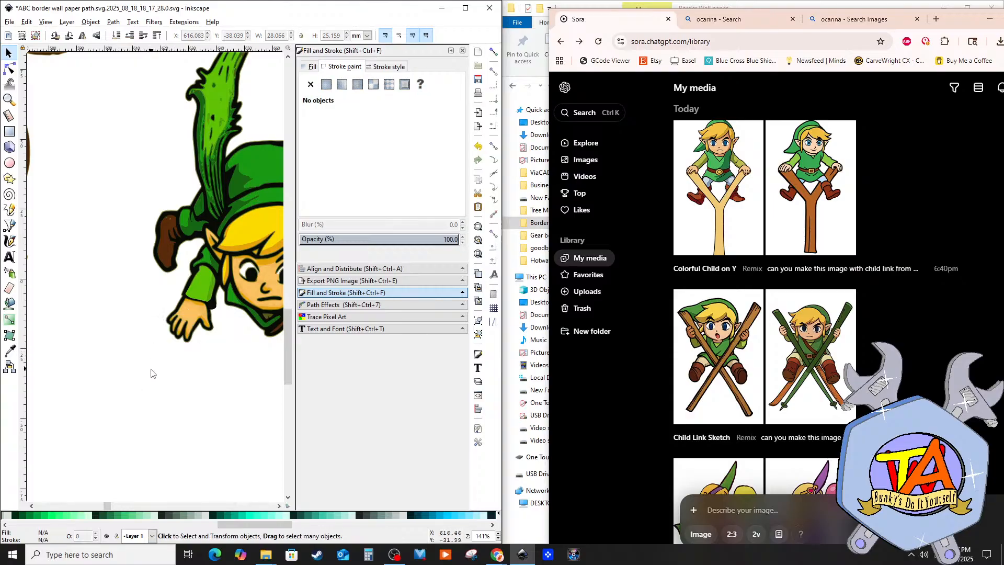
key(ctrl+z)
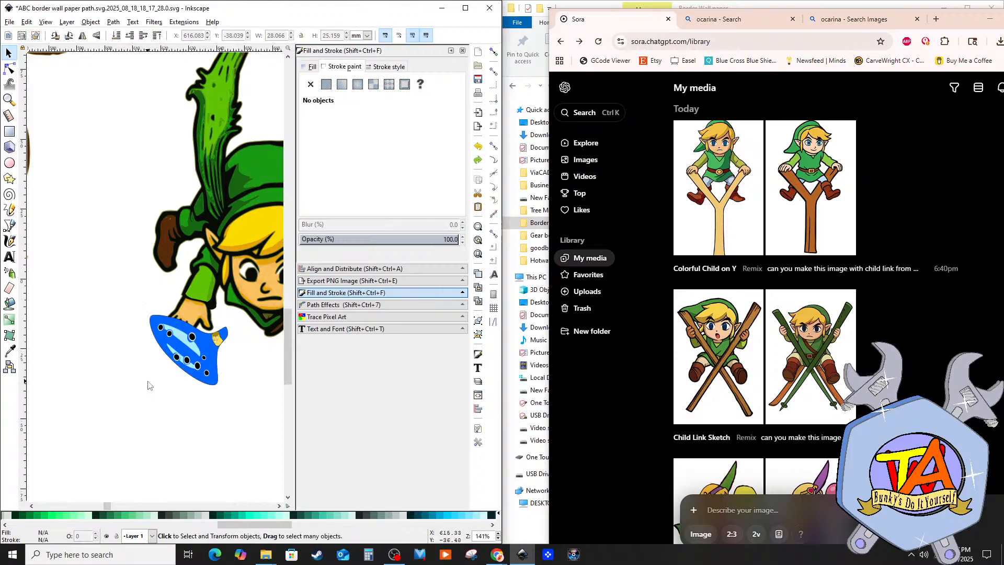
key(Page_Down)
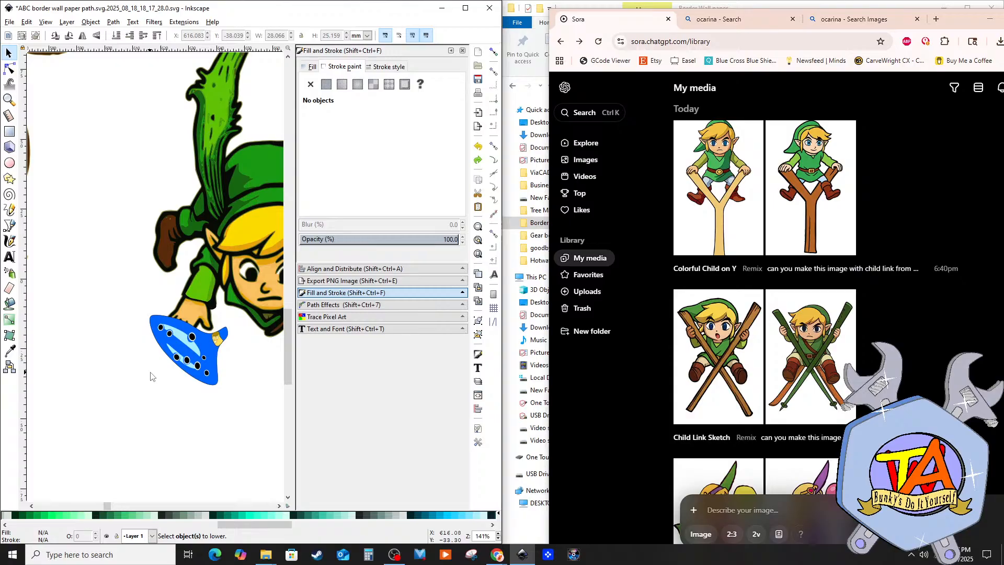
click(186, 344)
key(Page_Down)
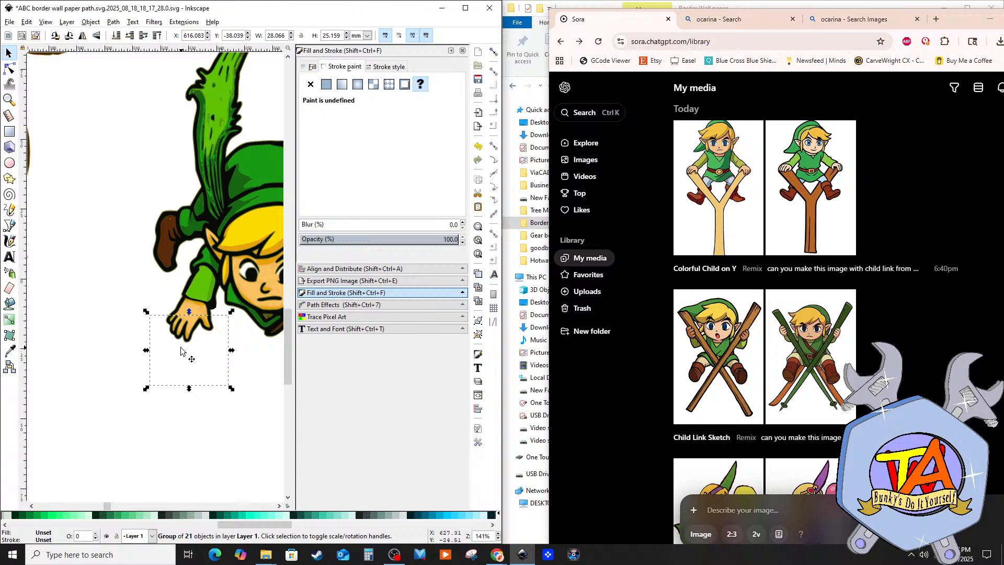
key(Page_Up)
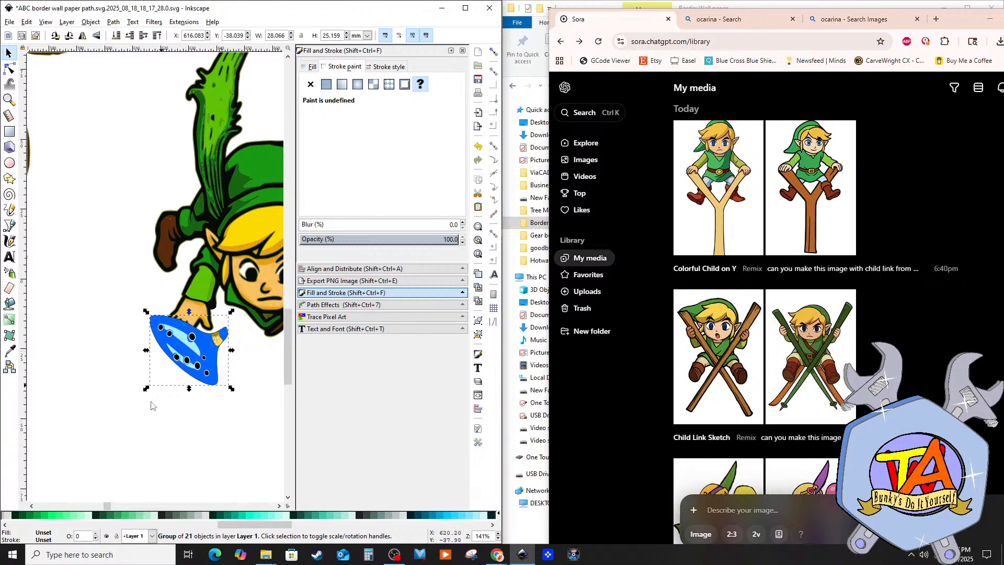
Step: Examine how the ocarina sits against the hanging Link figure and the neighbouring letters
click(137, 435)
scroll(189, 438, up, 3)
scroll(189, 438, down, 4)
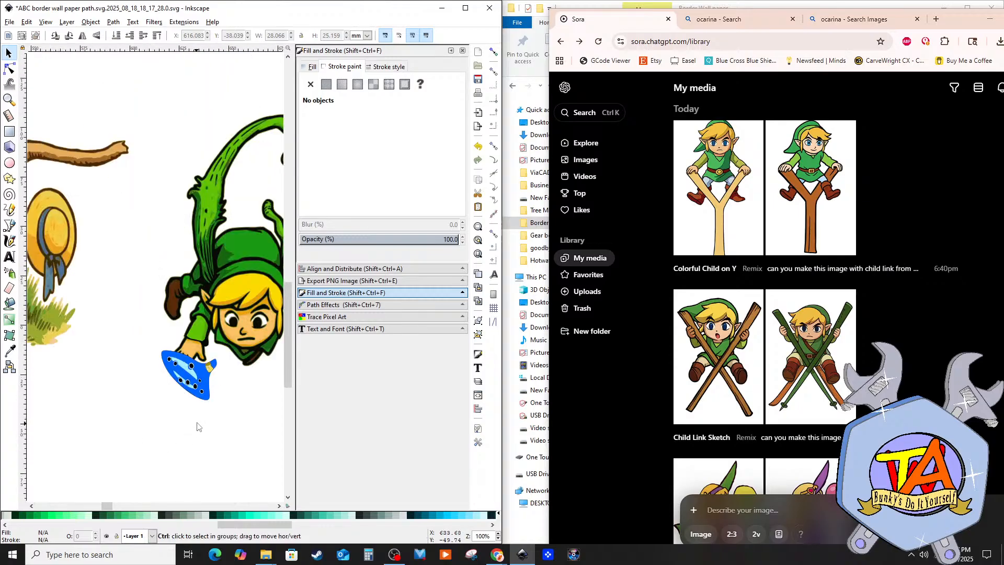
scroll(198, 422, down, 4)
scroll(235, 428, up, 2)
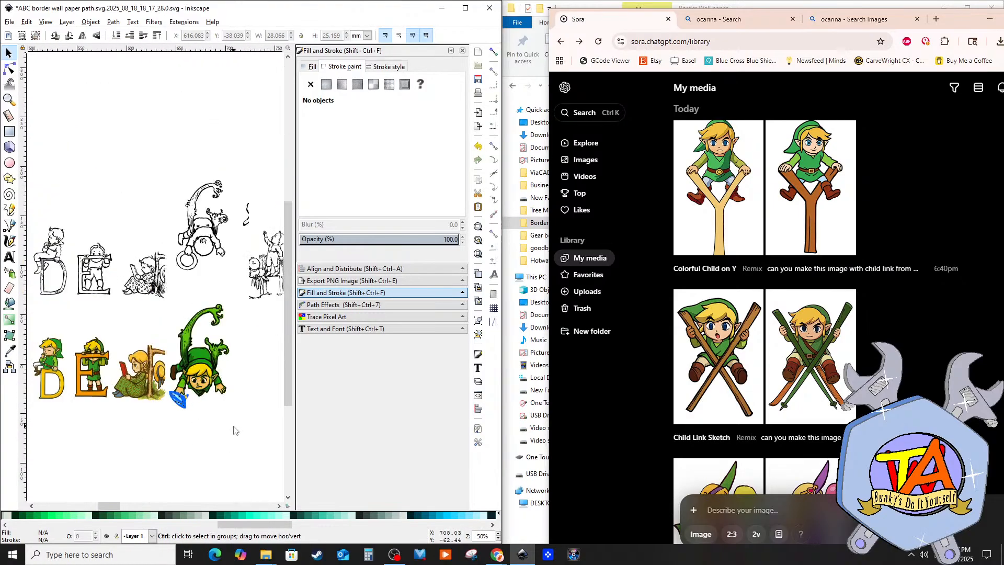
click(190, 365)
mouse_move(184, 365)
mouse_down()
mouse_move(106, 335)
mouse_move(188, 353)
mouse_move(185, 364)
mouse_up()
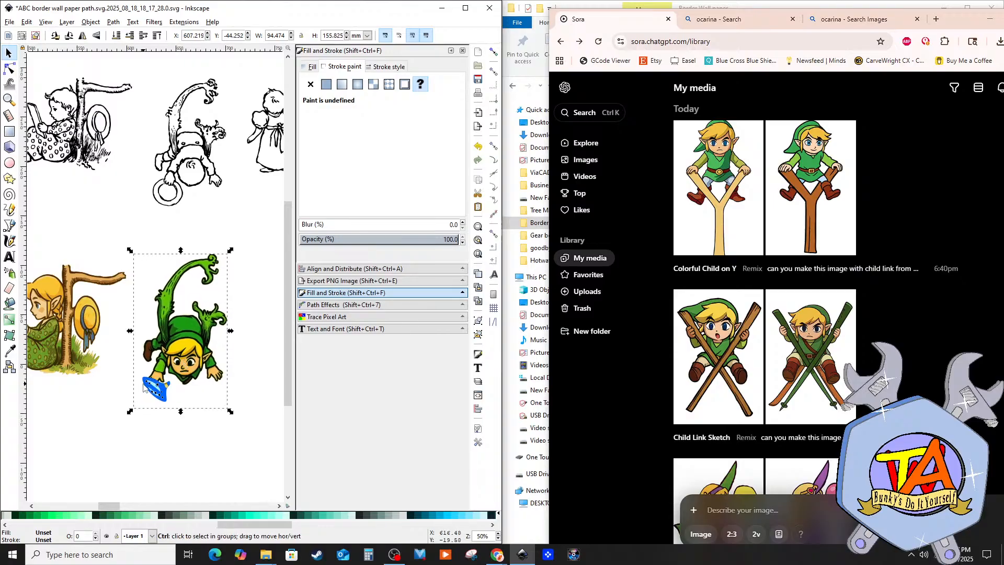
ctrl+scroll(149, 423, up, 1)
ctrl+scroll(154, 376, up, 3)
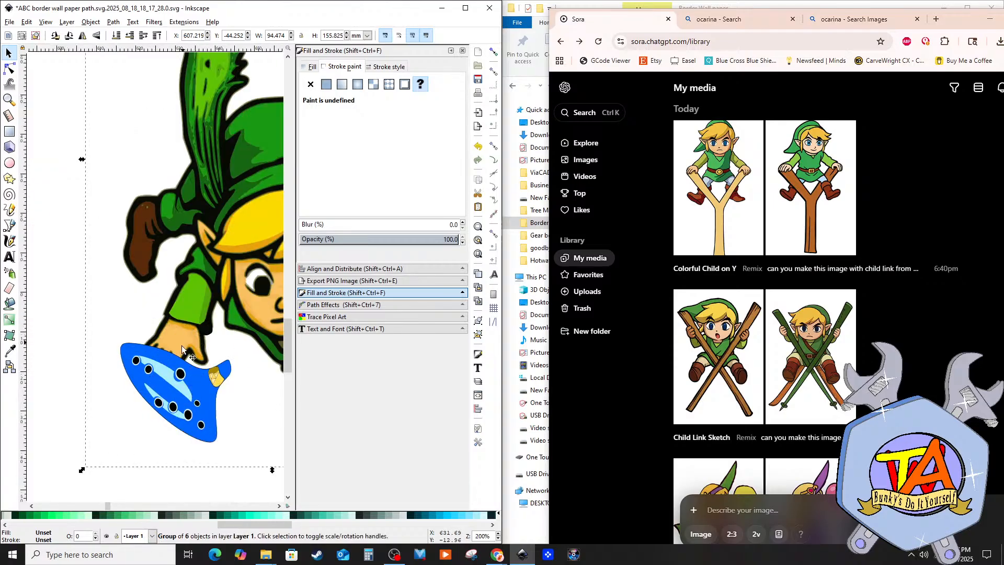
Step: Try sending the ocarina to the bottom of the stack, then raise it back in front of the hand
click(177, 383)
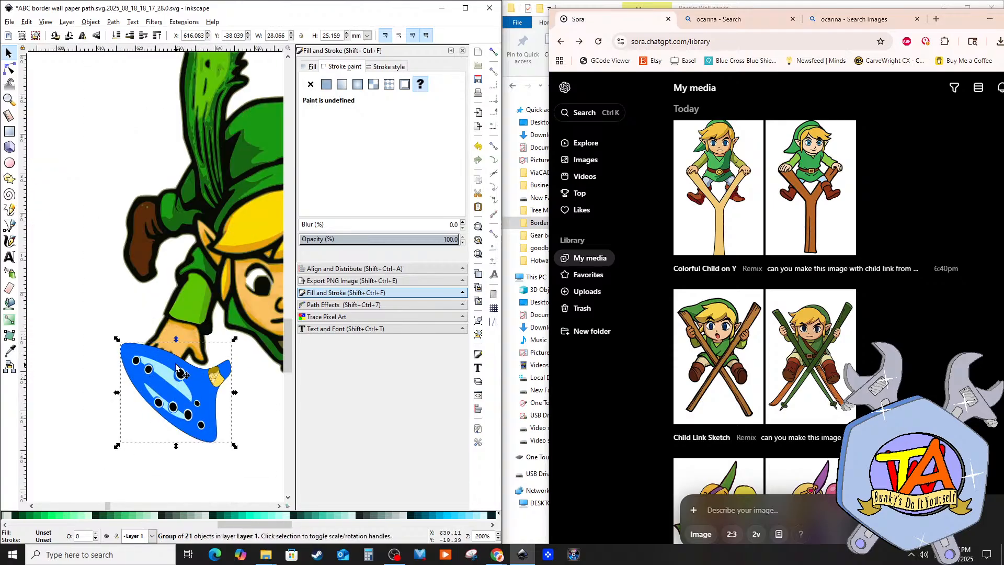
key(End)
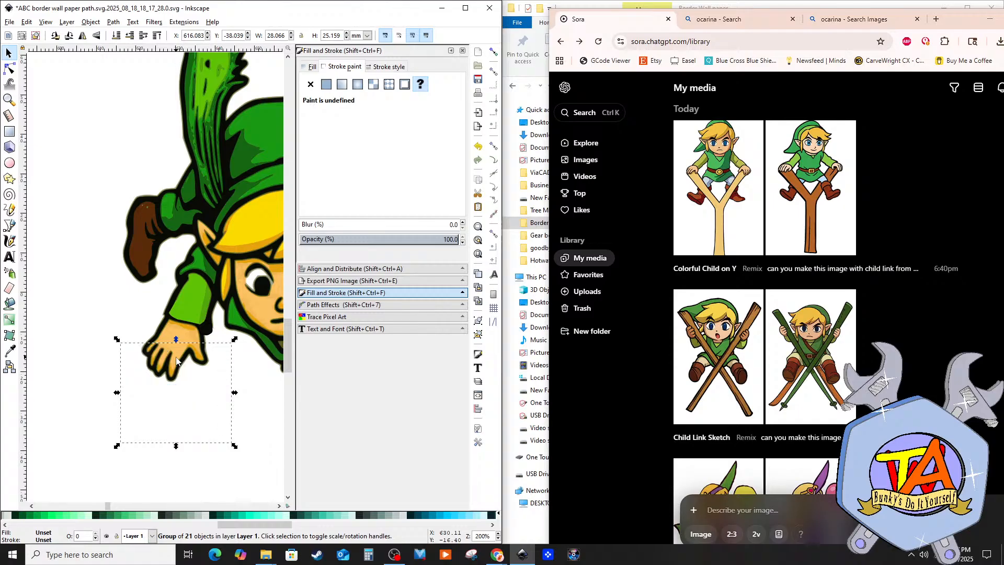
key(Page_Up)
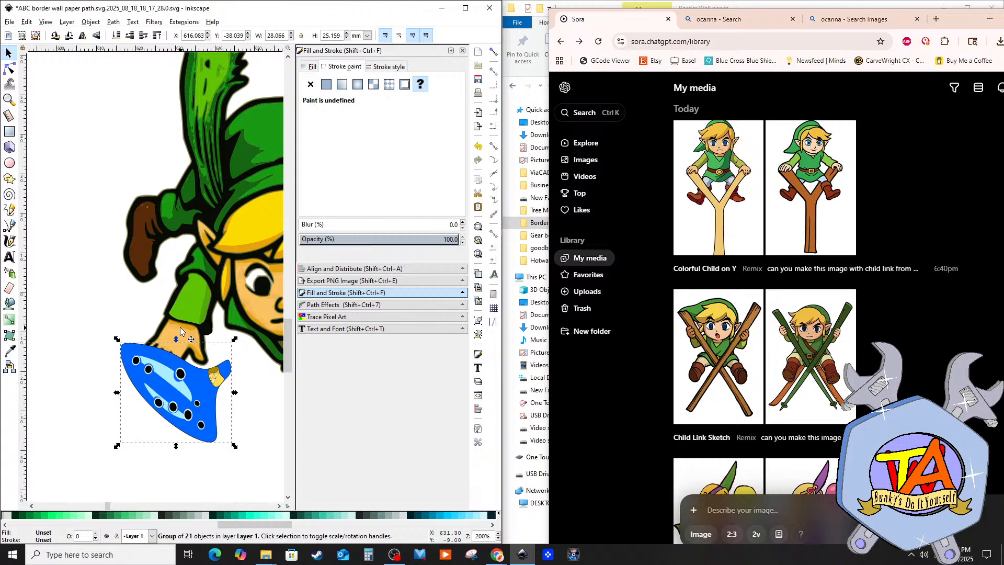
Step: Ungroup the hanging Link artwork, lower the ocarina behind his fingers, and move it down beside the hand
click(180, 328)
right_click(180, 329)
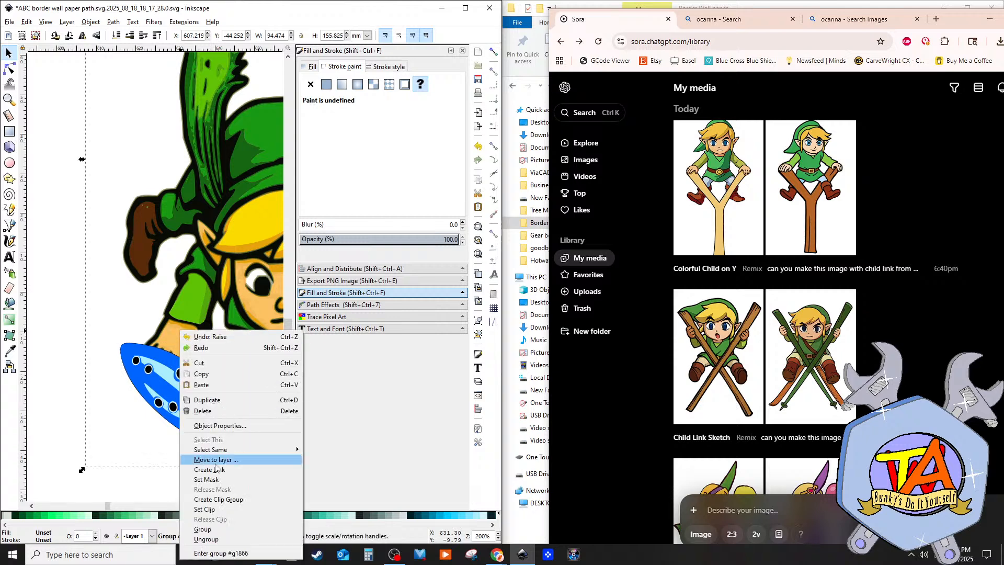
click(205, 539)
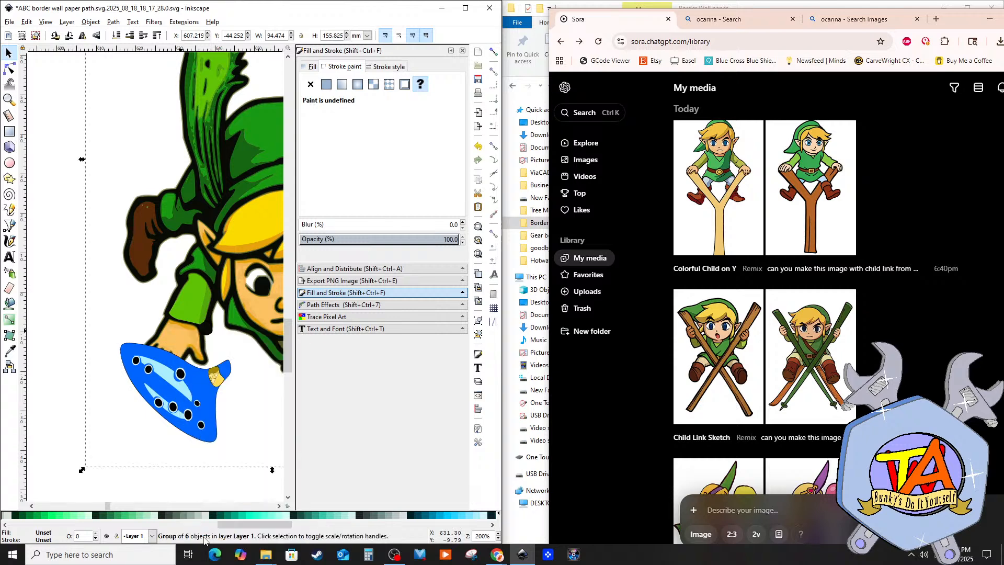
click(164, 385)
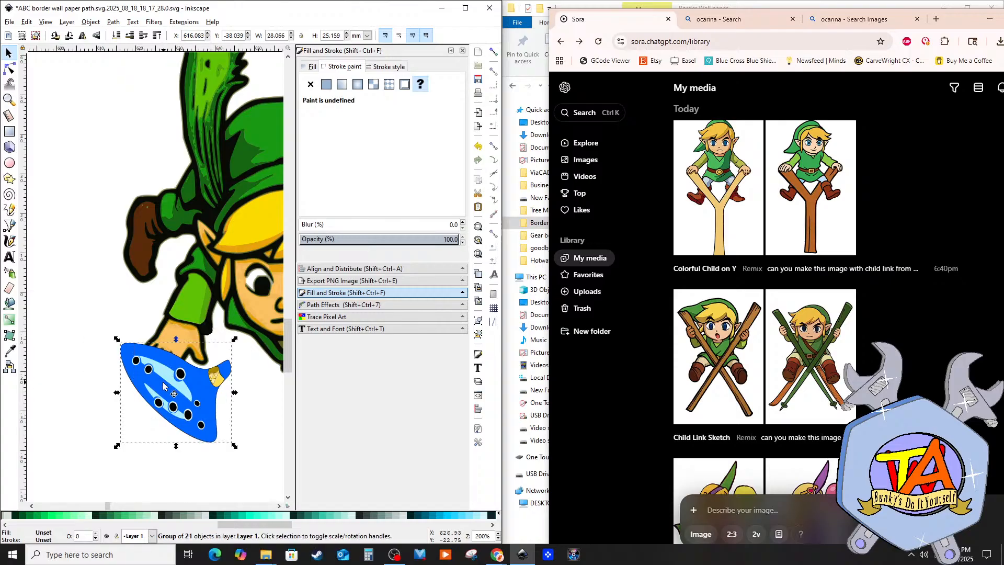
key(Page_Down)
drag(176, 396, 130, 421)
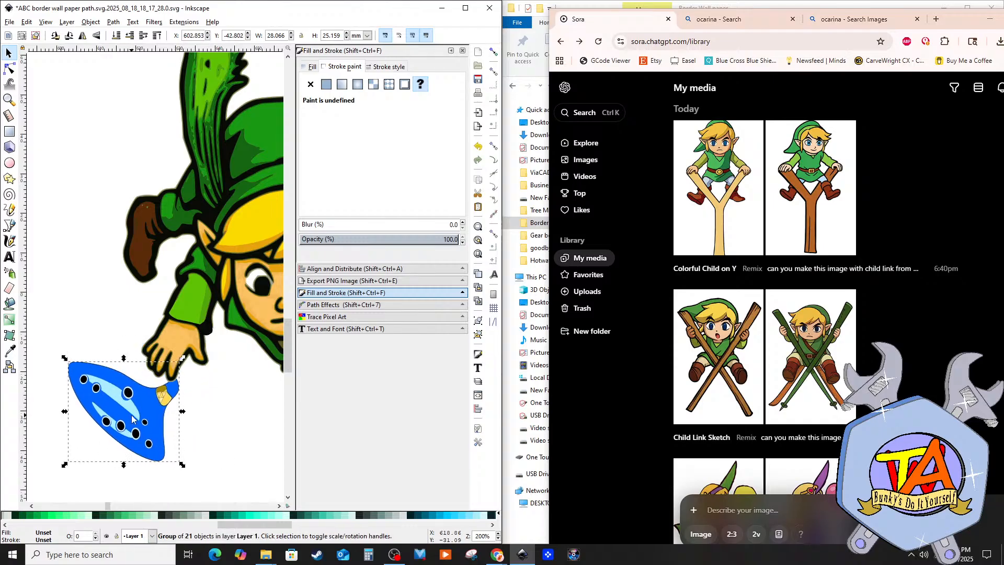
Step: Duplicate the ocarina, place the original behind Link's fingers, and set the duplicate beside his boot
key(ctrl)
key(ctrl+v)
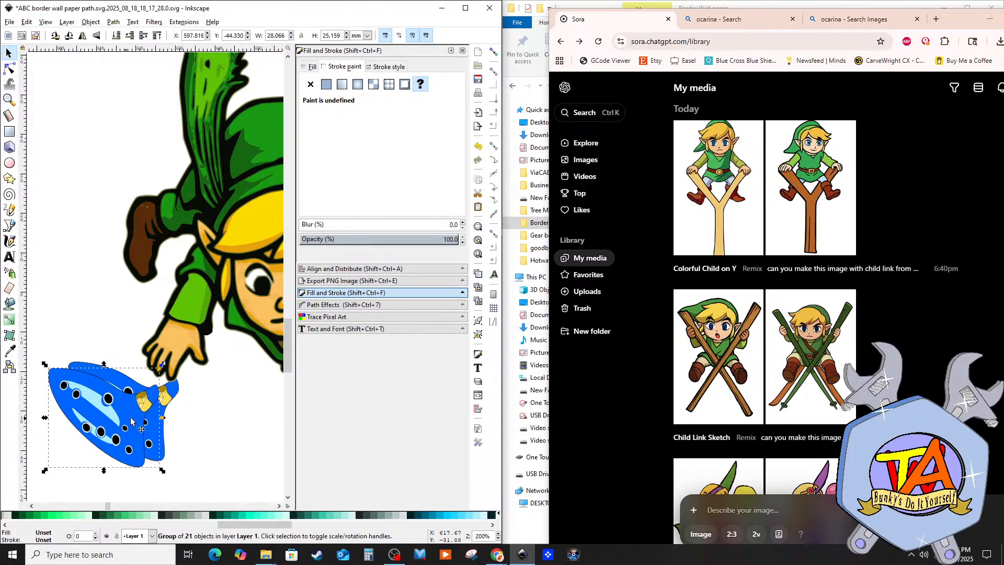
drag(131, 422, 92, 450)
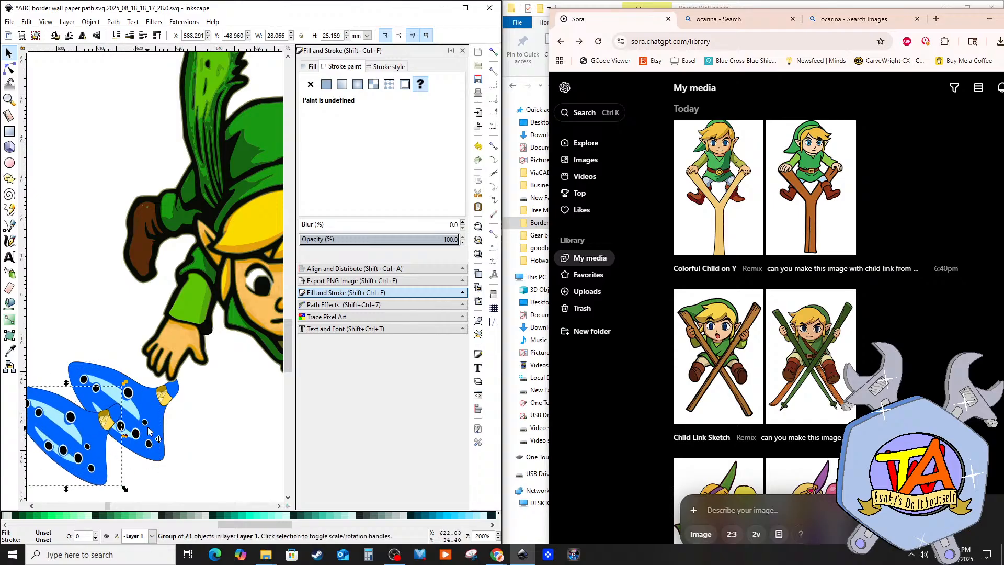
drag(149, 431, 197, 382)
scroll(76, 463, up, 2)
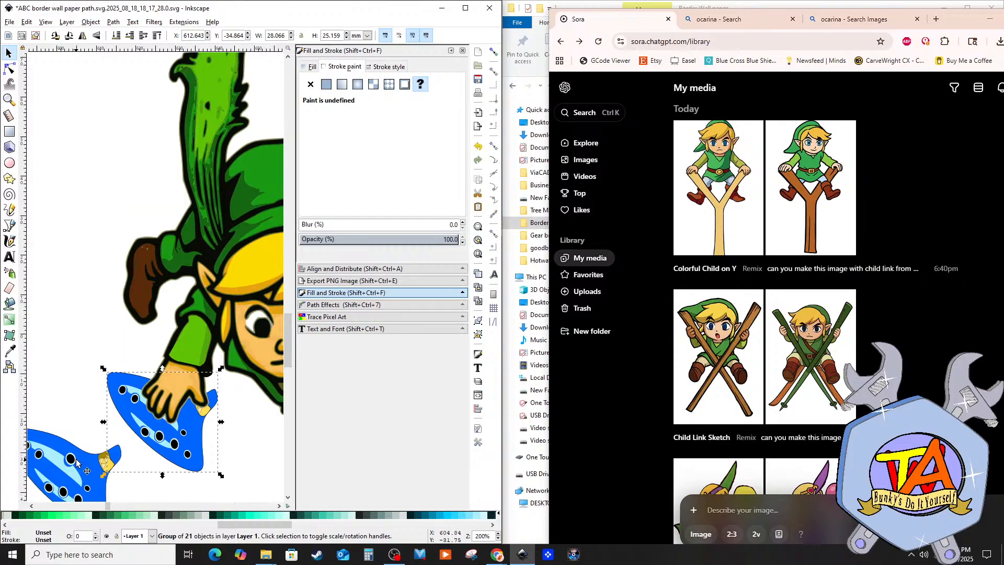
scroll(97, 491, down, 2)
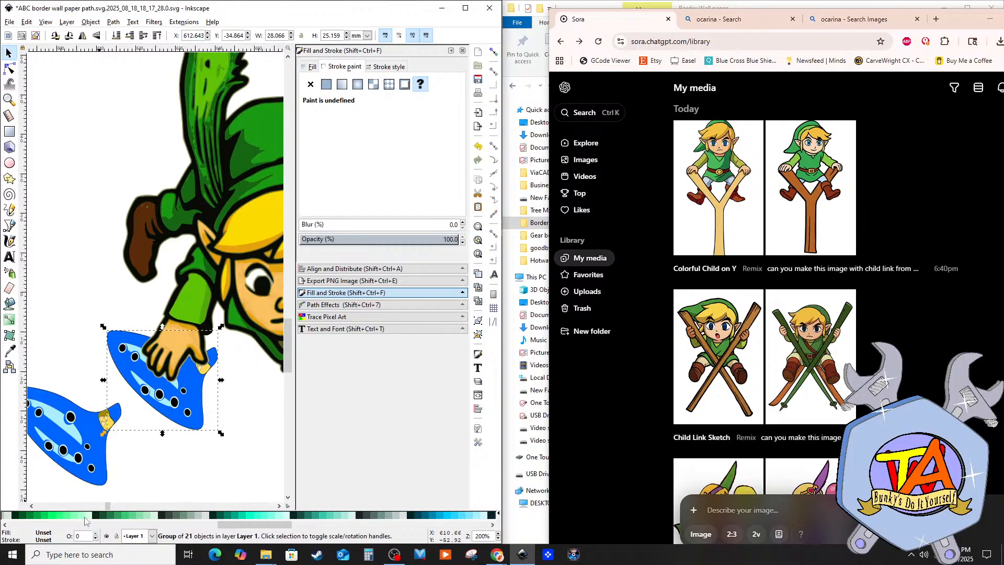
drag(61, 430, 75, 270)
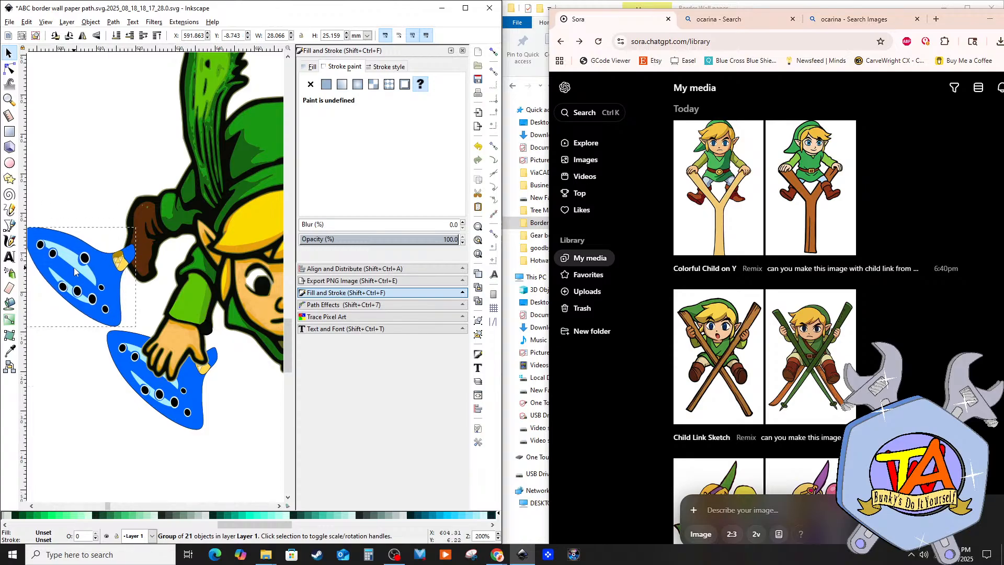
Step: Draw an ellipse with radii of about 5.6 by 8.3 mm over the duplicate ocarina's mouthpiece and clip the duplicate to it
click(9, 163)
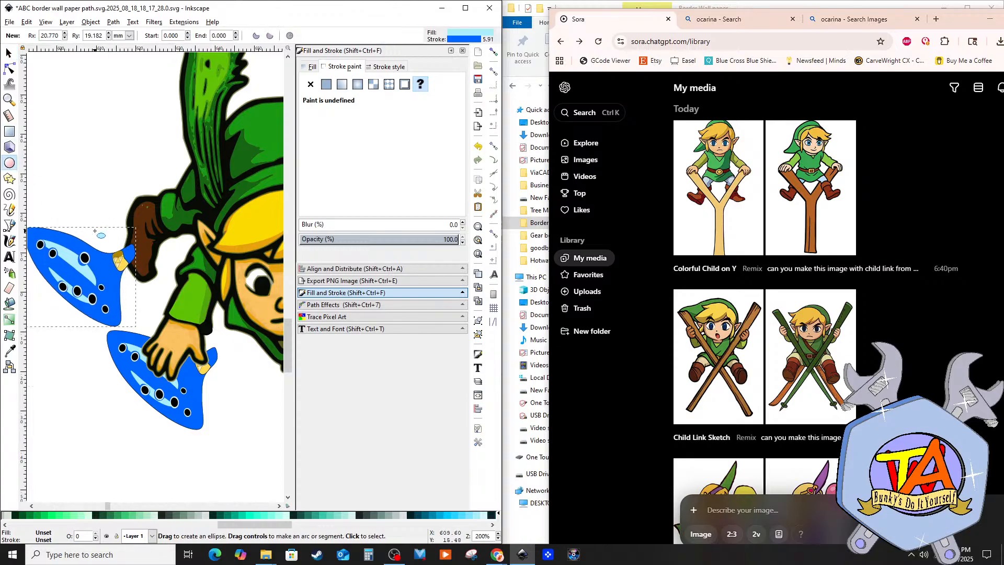
drag(104, 212, 150, 281)
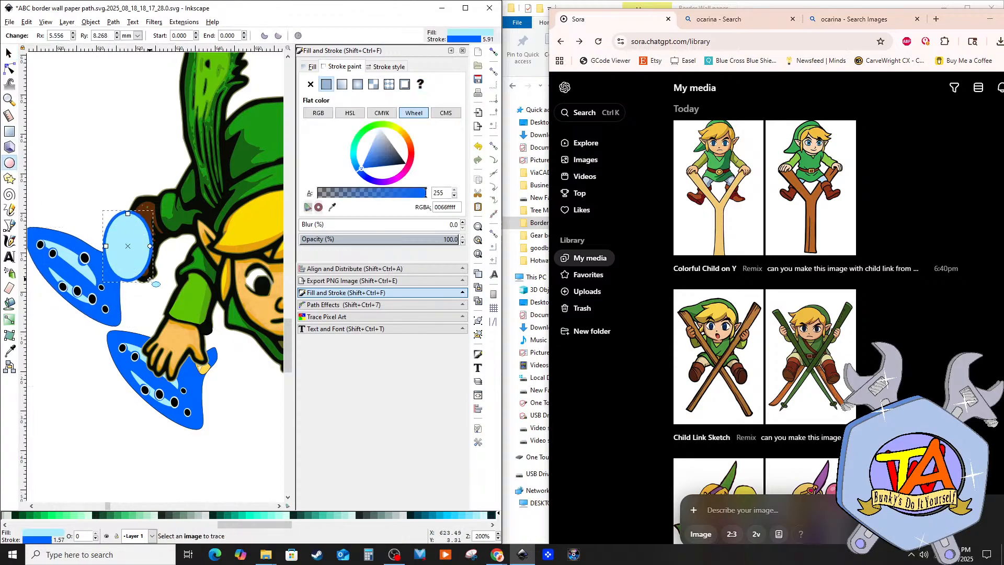
key(shift)
key(s)
shift+click(85, 277)
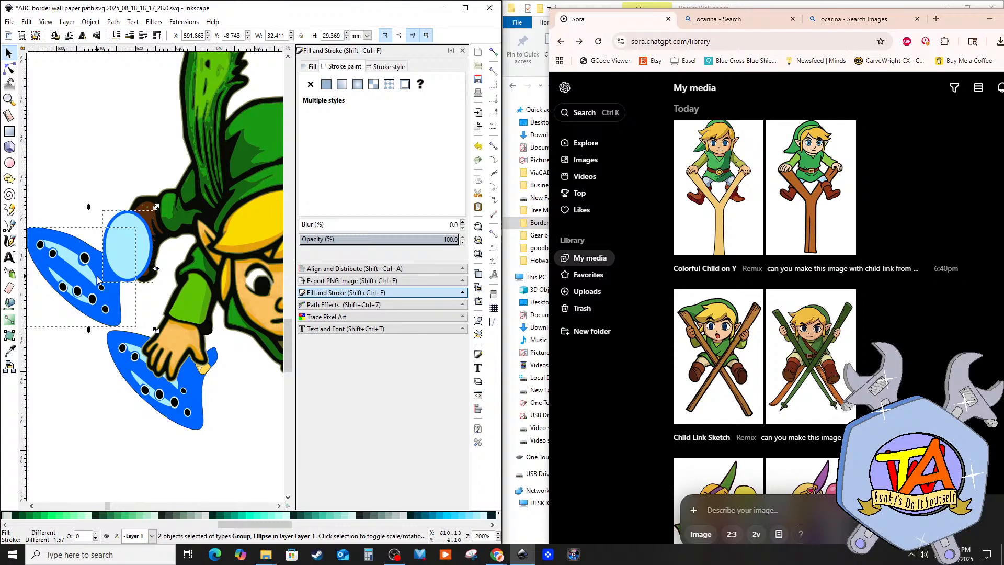
right_click(97, 279)
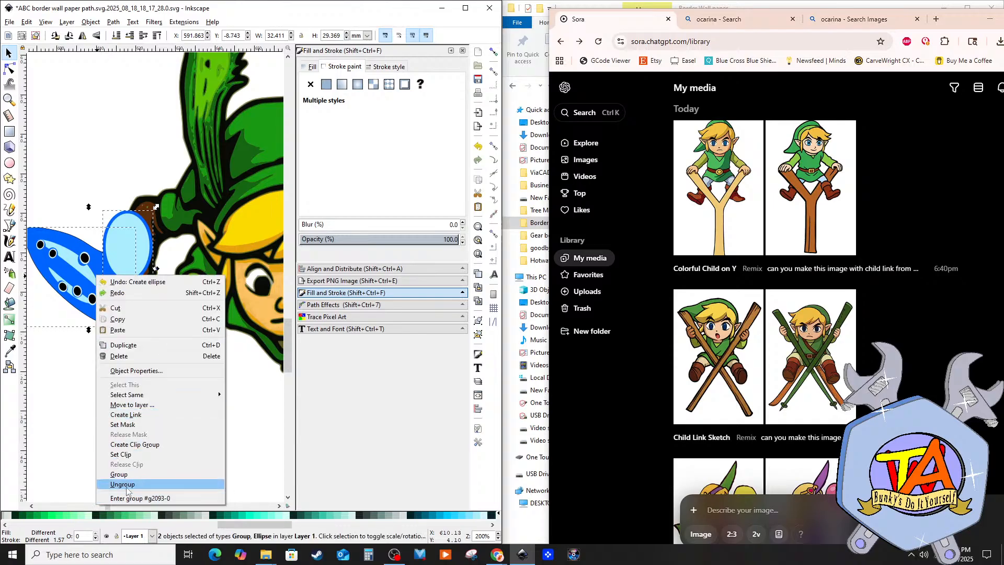
click(127, 456)
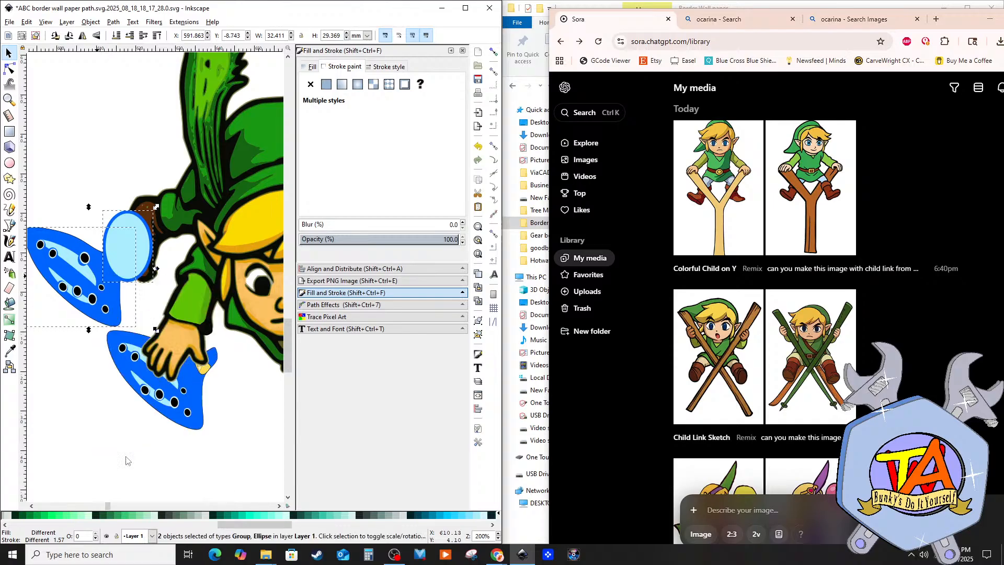
Step: Place the clipped mouthpiece piece in front of Link's thumb, aligned exactly over the held ocarina's mouthpiece
drag(120, 257, 199, 362)
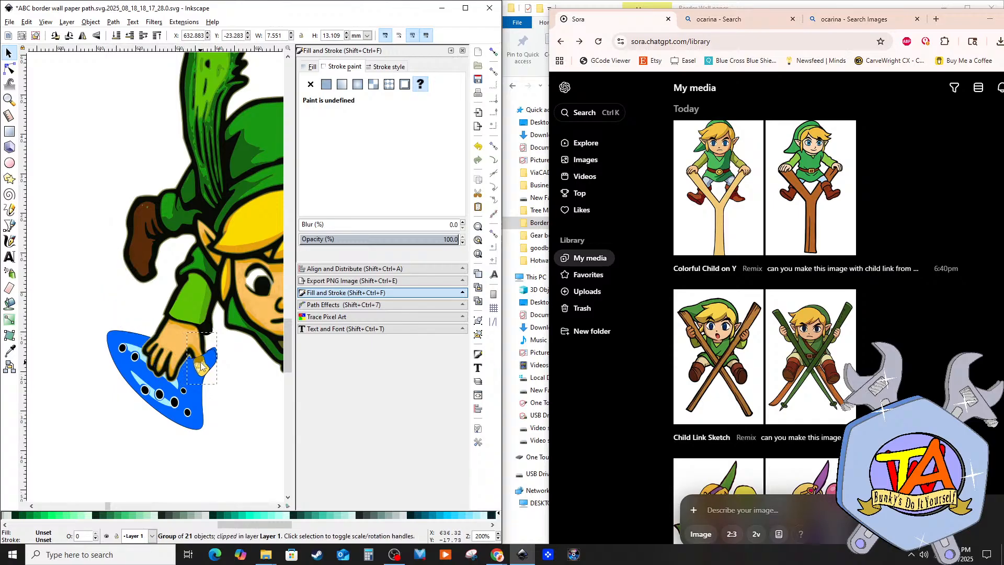
scroll(199, 366, up, 2)
scroll(230, 354, up, 2)
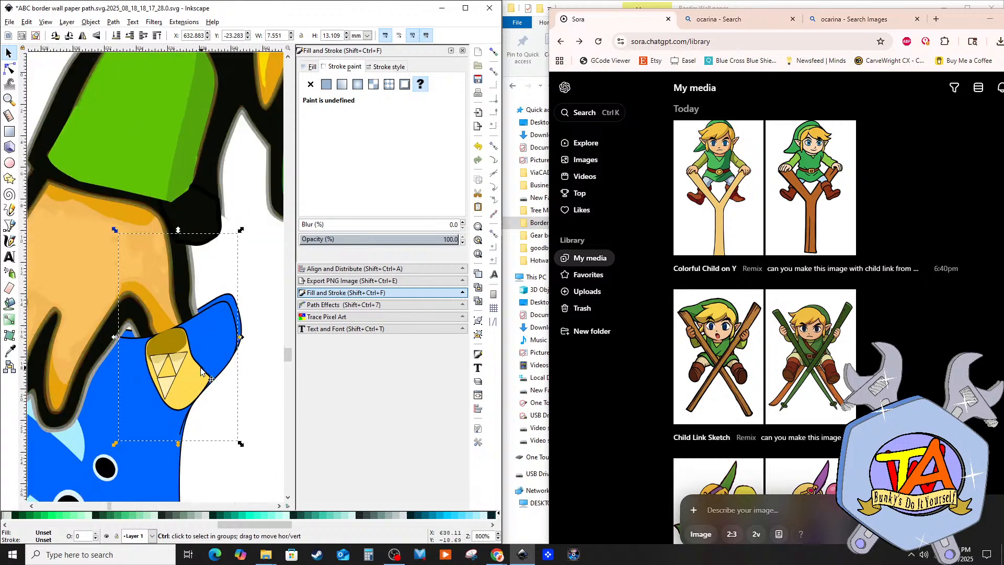
drag(184, 363, 187, 362)
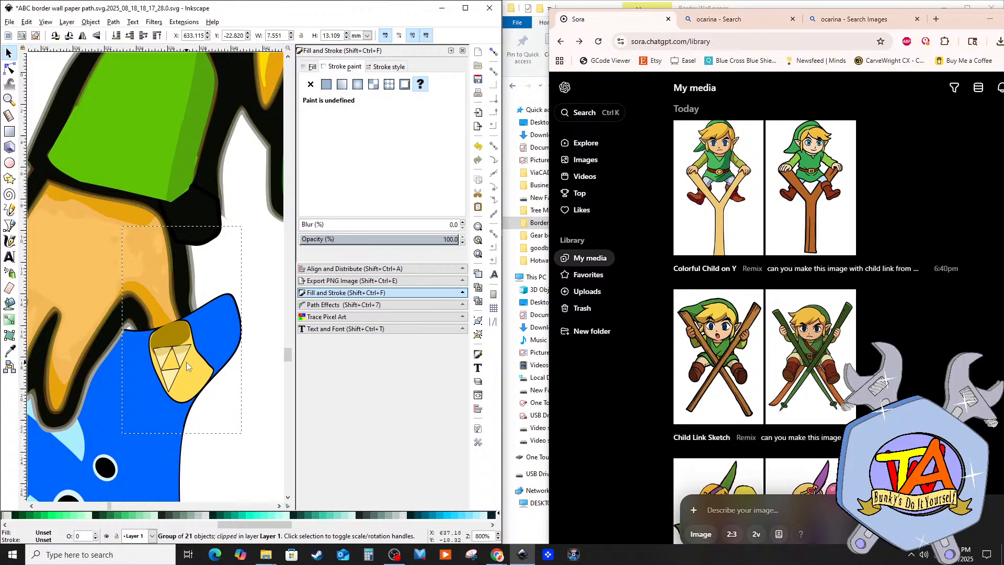
click(207, 437)
Step: Group all the hanging Link pieces together with the held ocarina and its clipped mouthpiece piece
scroll(170, 437, down, 3)
scroll(170, 440, down, 3)
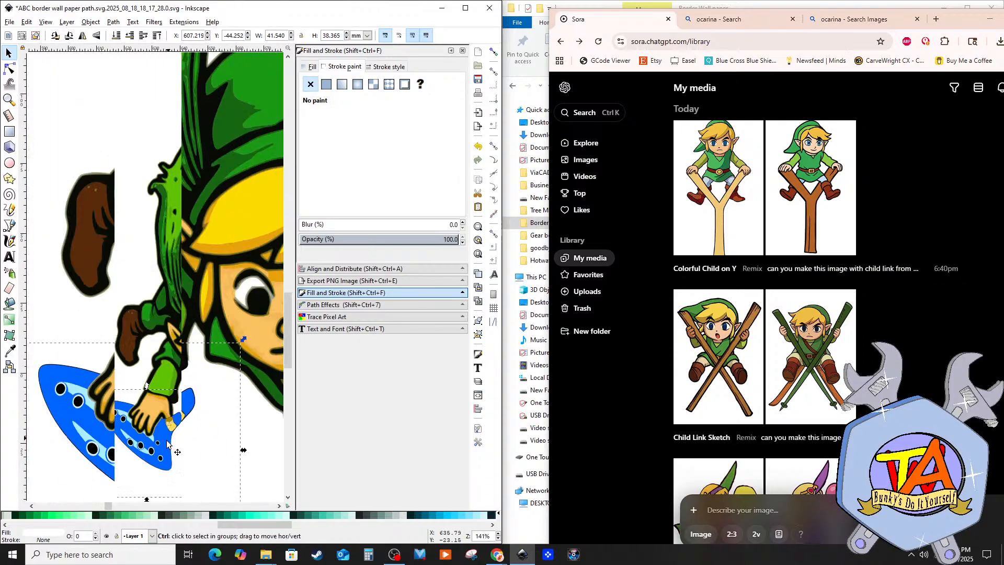
scroll(195, 484, down, 1)
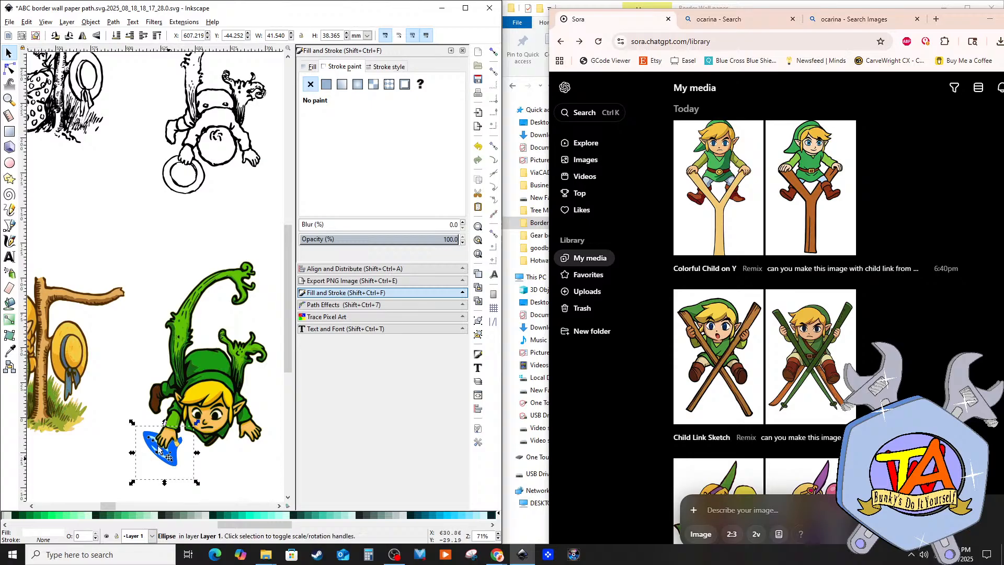
click(117, 238)
drag(117, 238, 242, 501)
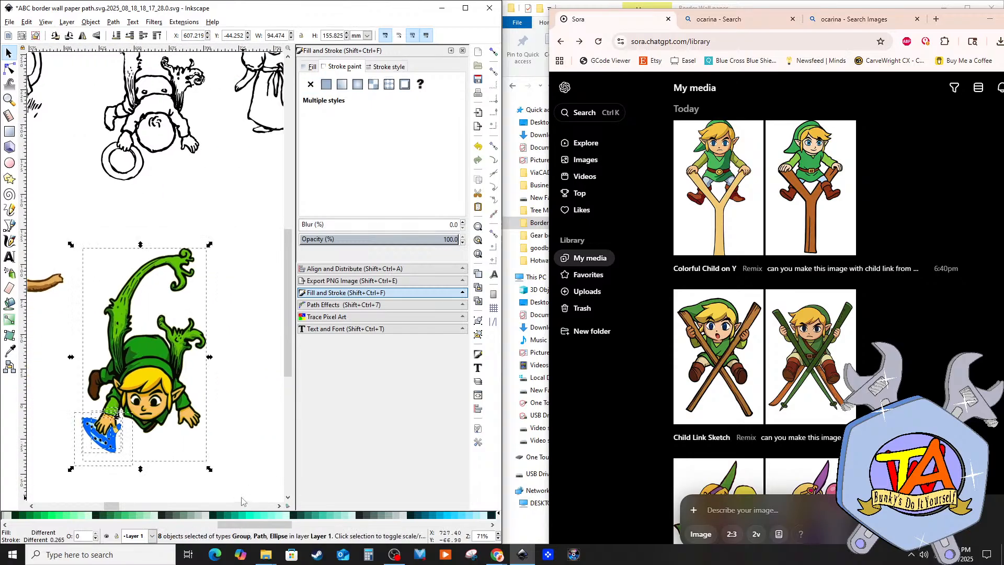
right_click(155, 389)
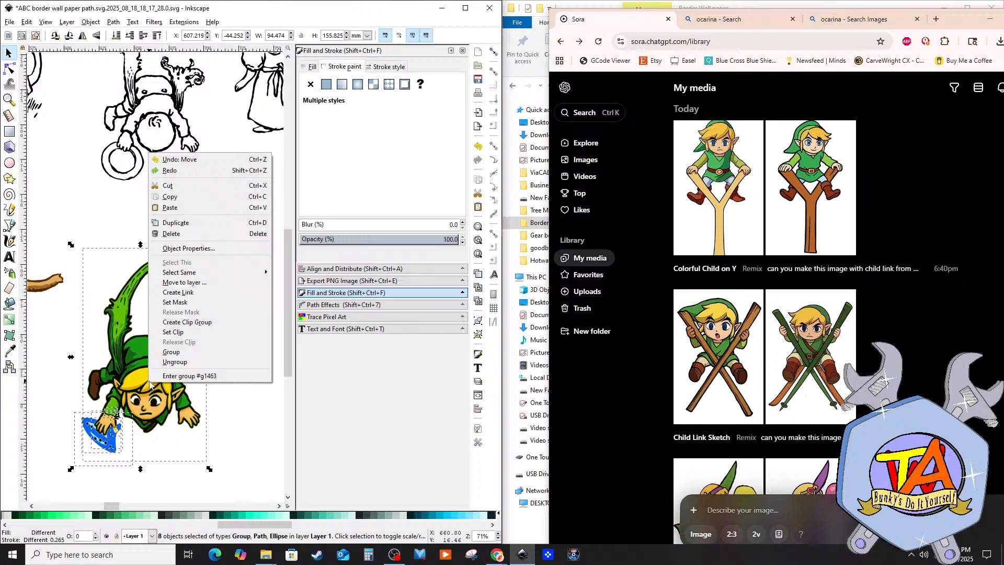
click(180, 353)
click(81, 464)
scroll(90, 457, up, 3)
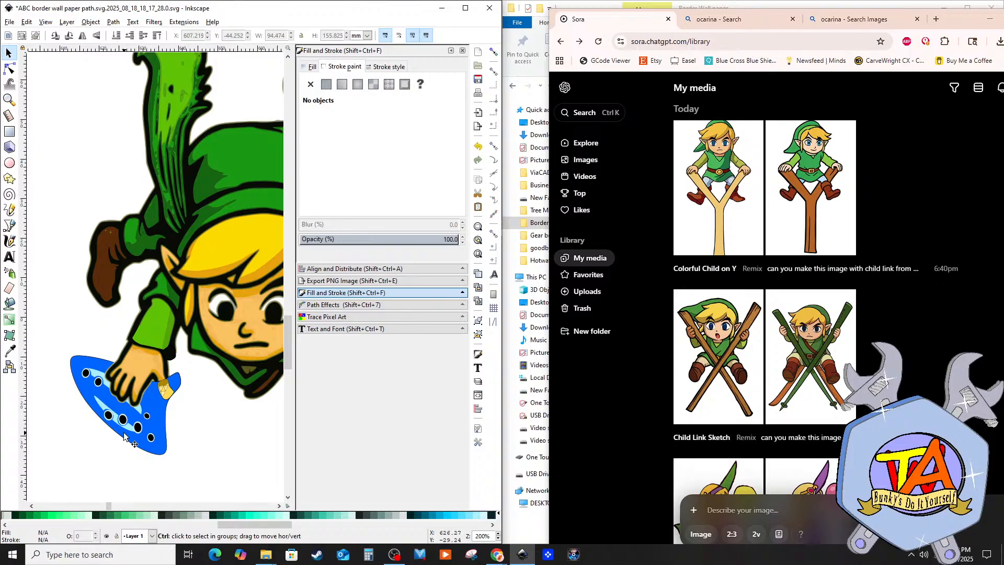
scroll(118, 367, down, 2)
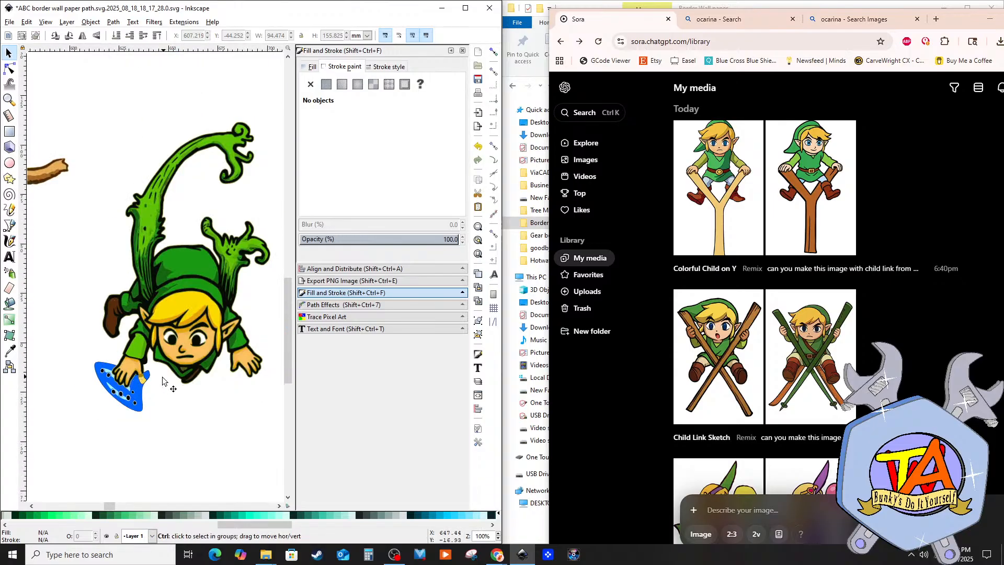
Step: Save the ABC wallpaper border drawing under its current SVG file name
scroll(163, 381, down, 2)
click(10, 23)
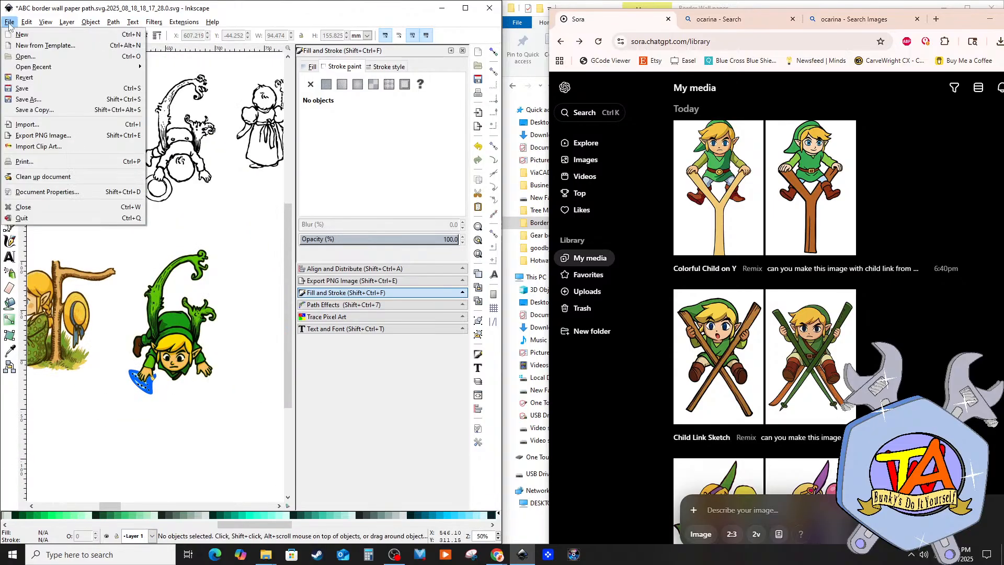
click(40, 98)
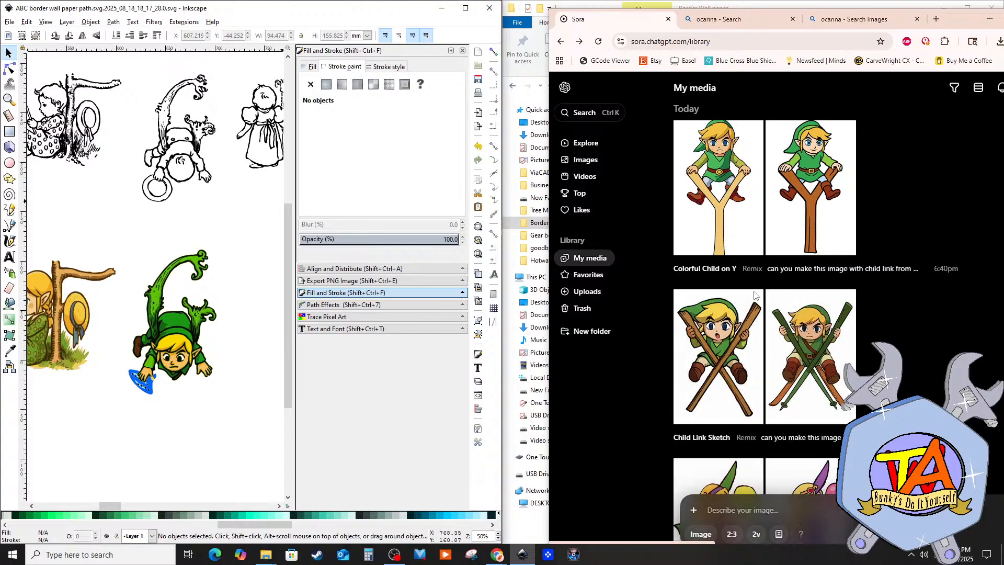
scroll(261, 216, up, 3)
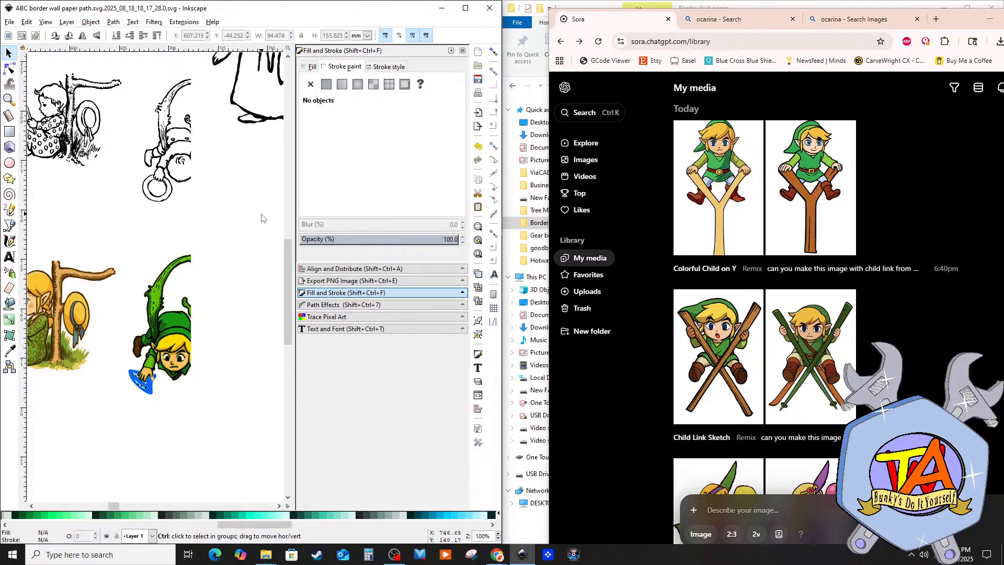
scroll(262, 222, down, 3)
scroll(261, 225, down, 4)
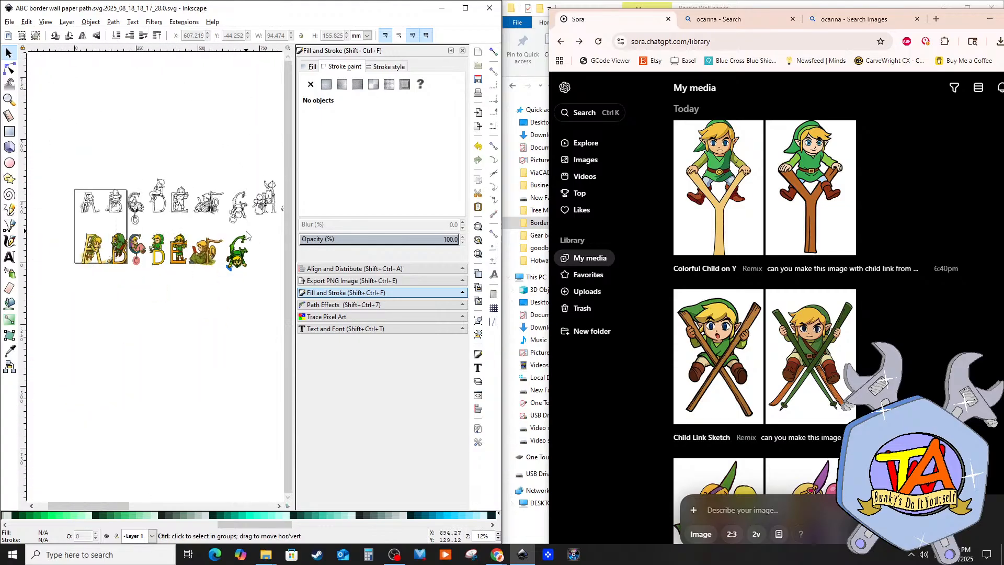
click(8, 23)
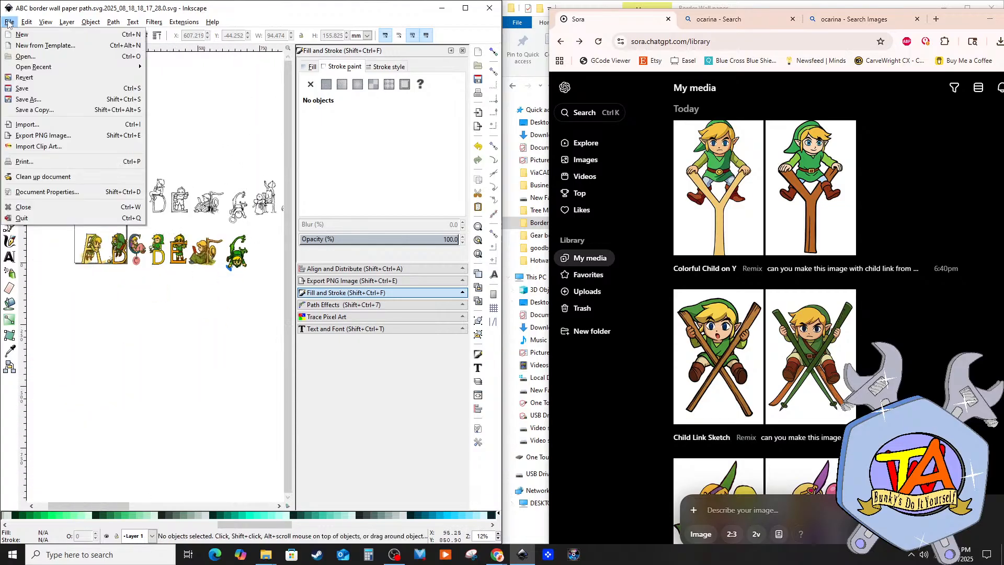
click(36, 87)
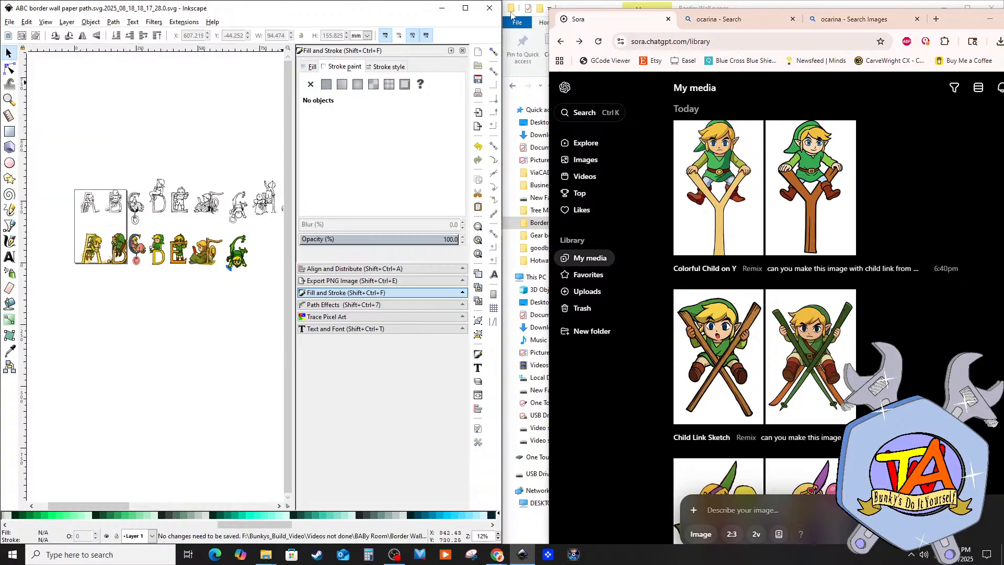
Step: Close the border drawing, the Sora browser window and the Border Wall paper folder to return to the desktop
click(490, 7)
drag(960, 25, 509, 35)
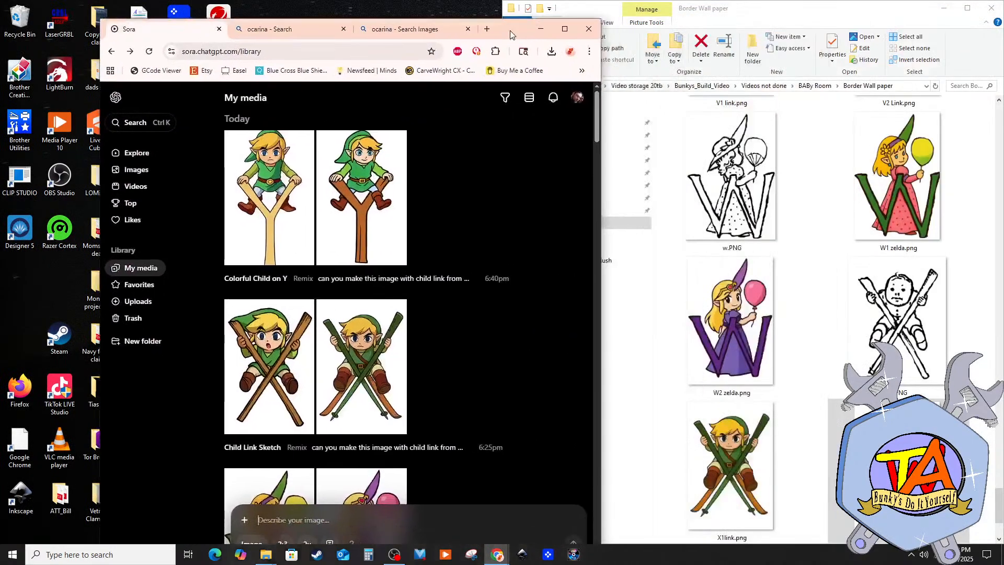
click(589, 29)
click(991, 8)
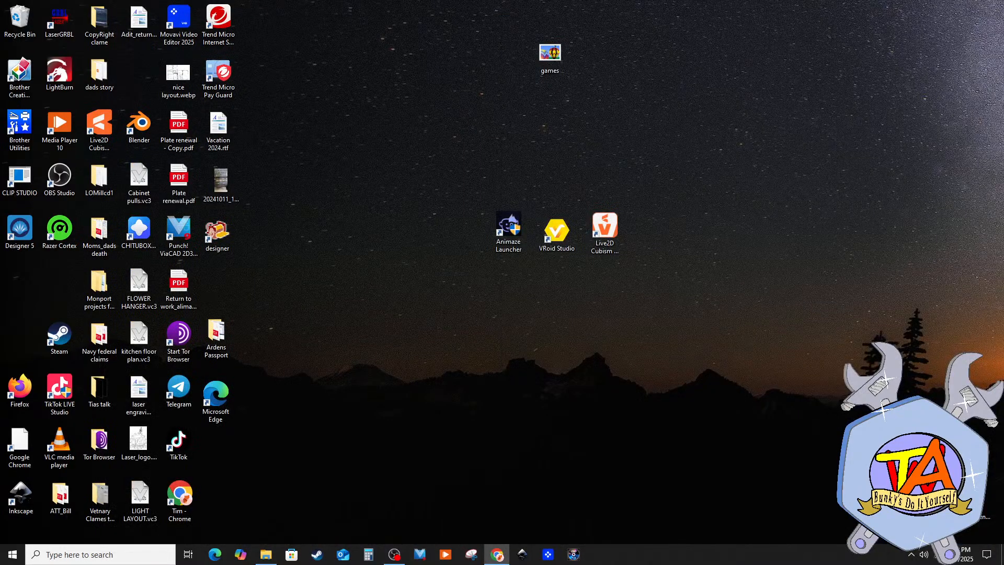